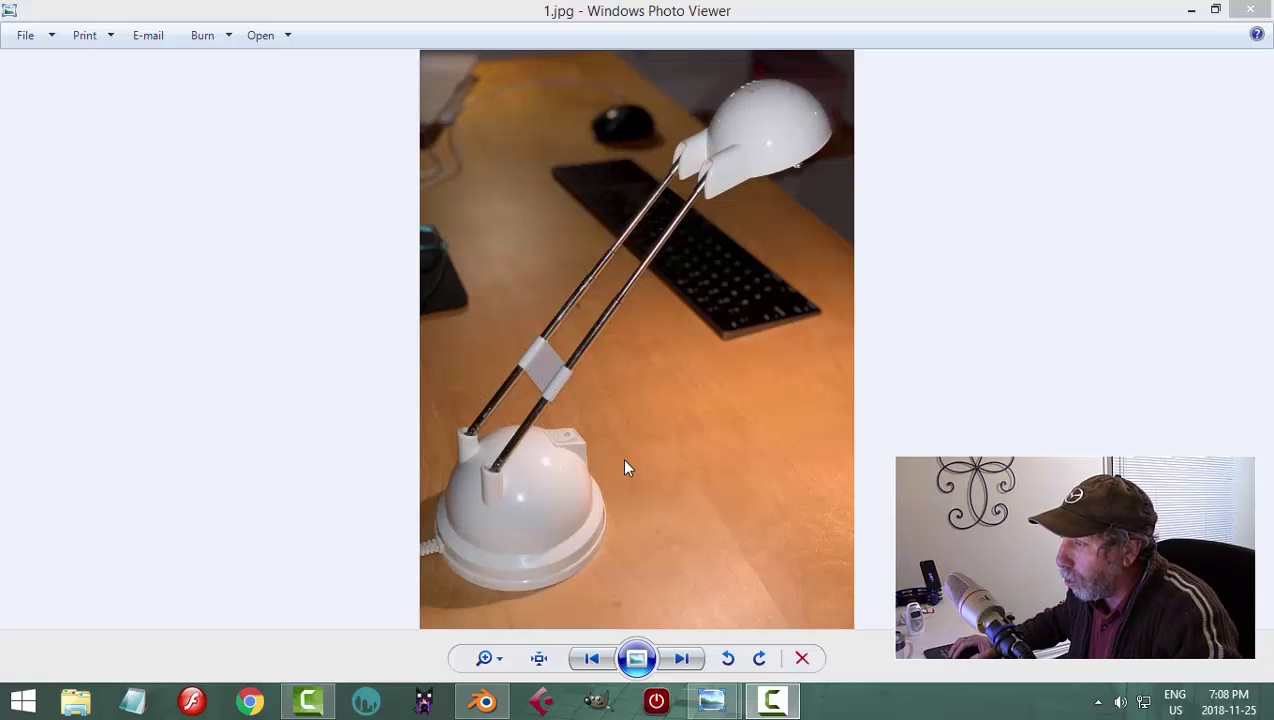
# Switch to Blender and delete all the default objects: the cube, camera and lamp
pyautogui.click(484, 701)
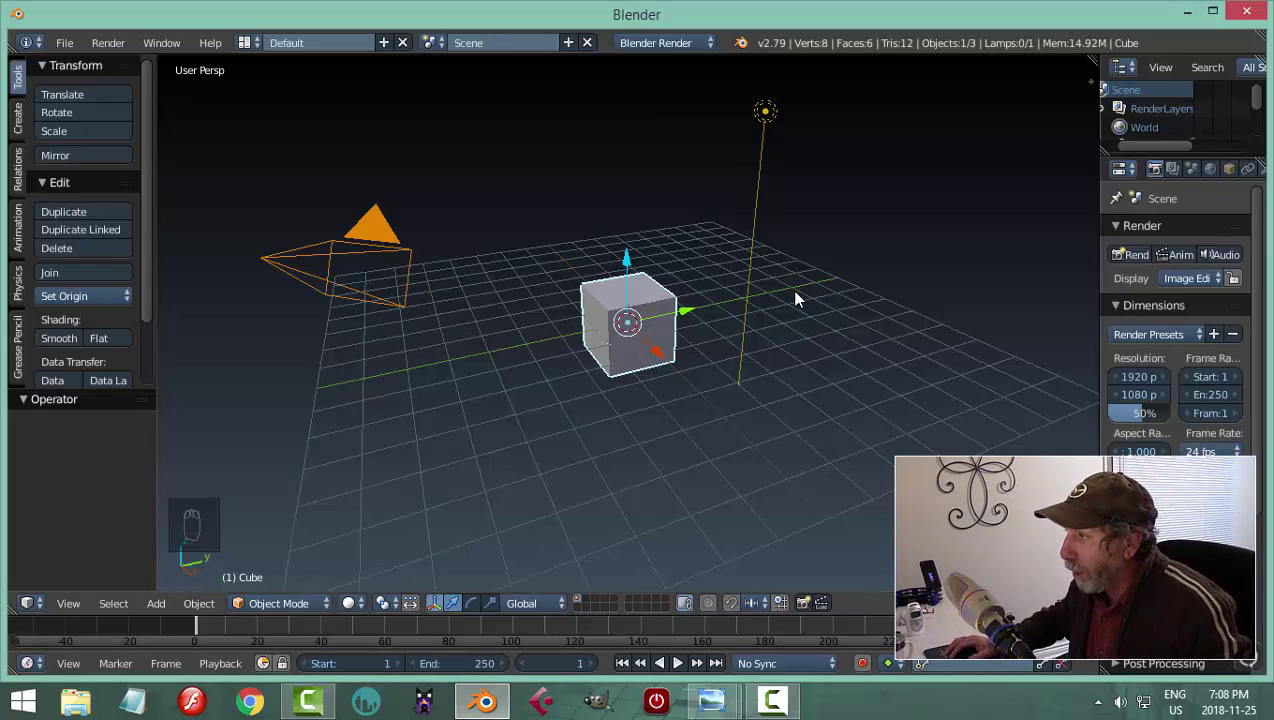
pyautogui.press('a')
pyautogui.press('a')
pyautogui.press('a')
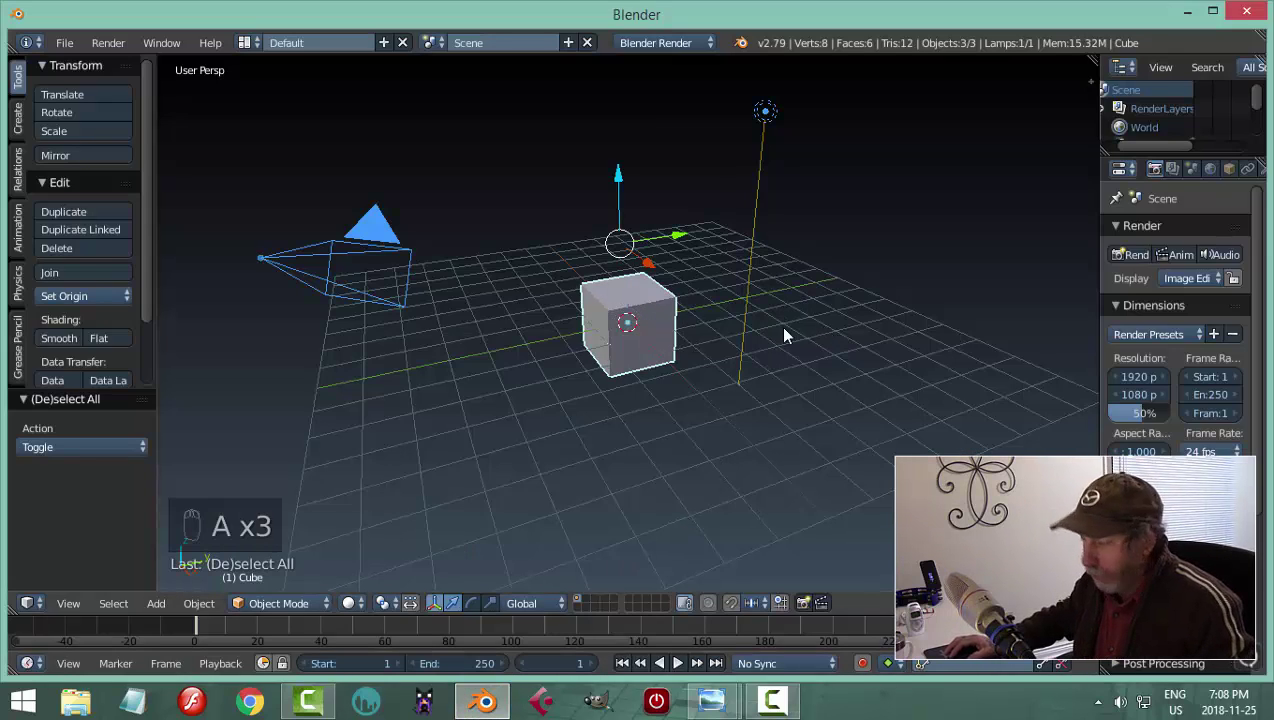
pyautogui.press('x')
pyautogui.click(784, 331)
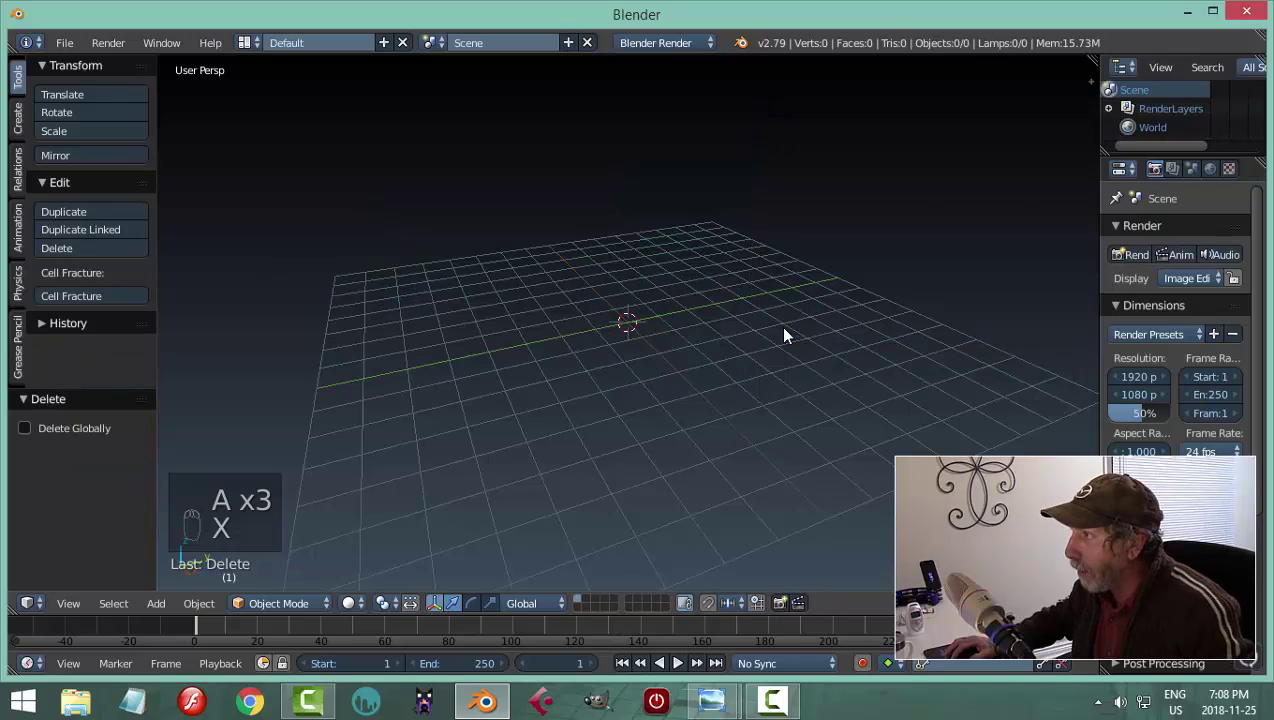
# Set the render engine to Cycles Render and the render device to GPU Compute
pyautogui.click(649, 46)
pyautogui.click(640, 105)
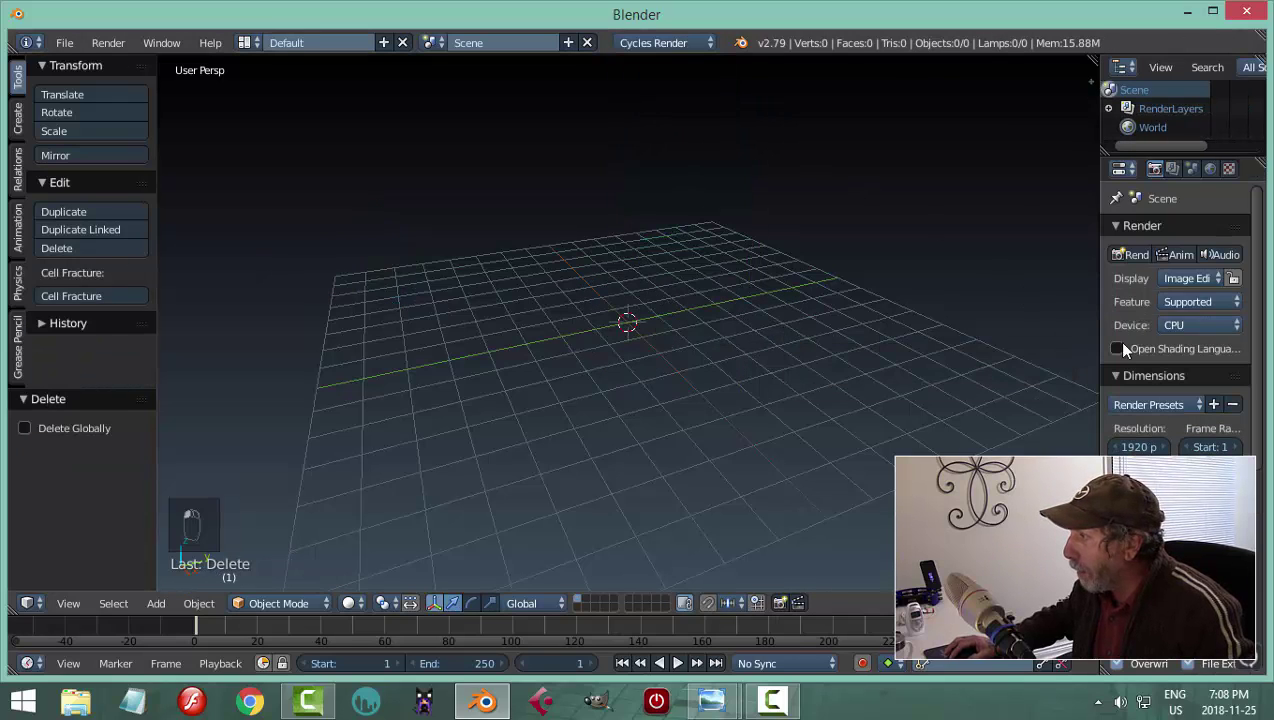
pyautogui.click(1190, 324)
pyautogui.click(1155, 283)
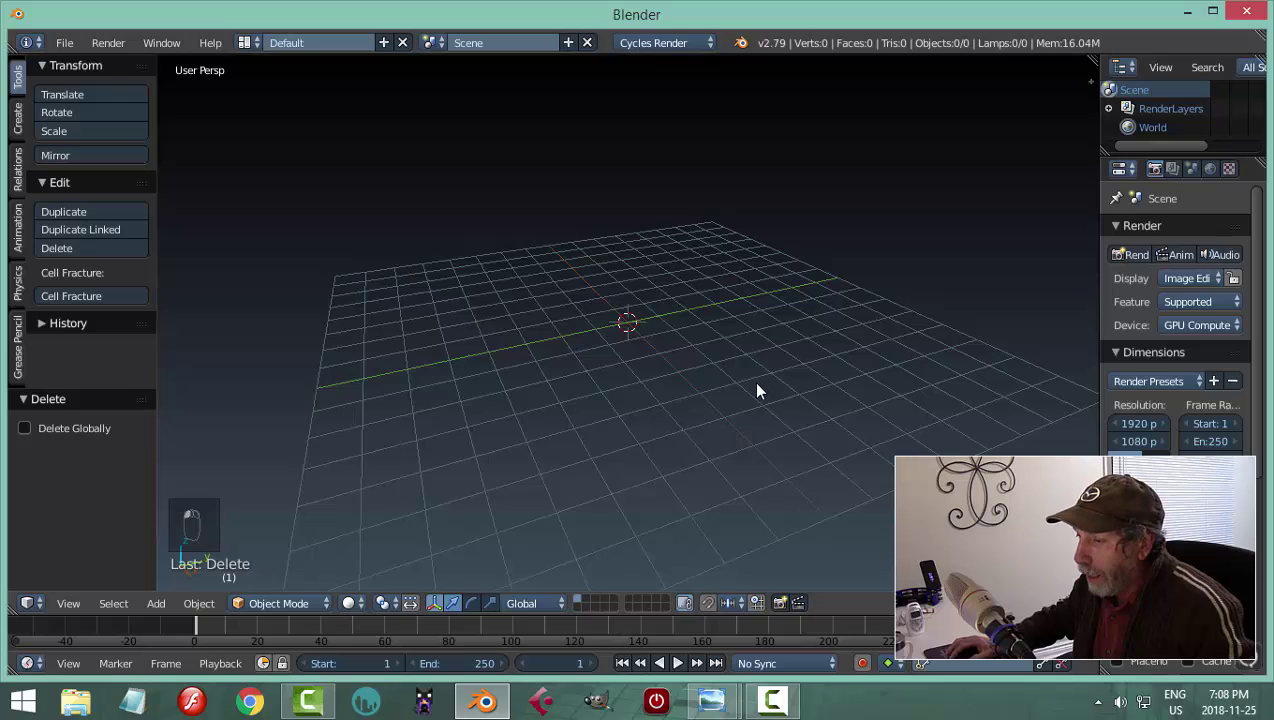
# Add a UV sphere at the scene's center and show it in front orthographic view
pyautogui.scroll(2, 757, 391)
pyautogui.scroll(2, 757, 391)
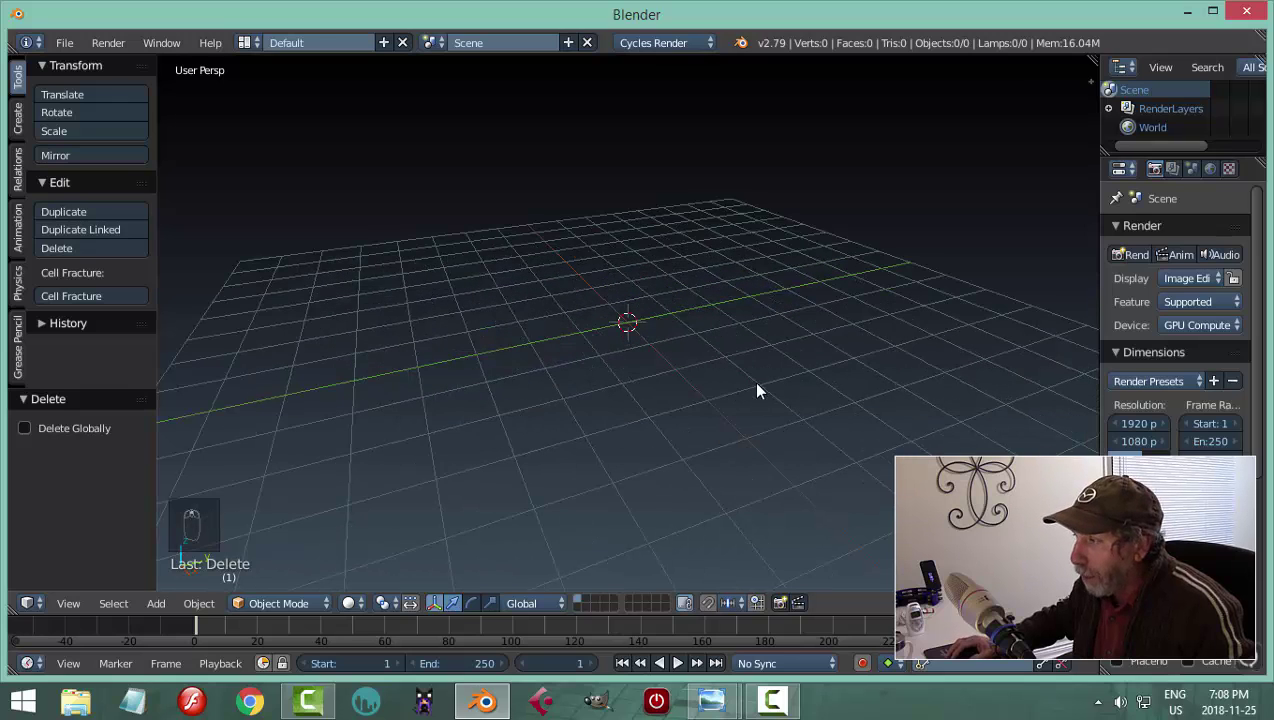
pyautogui.scroll(-3, 427, 424)
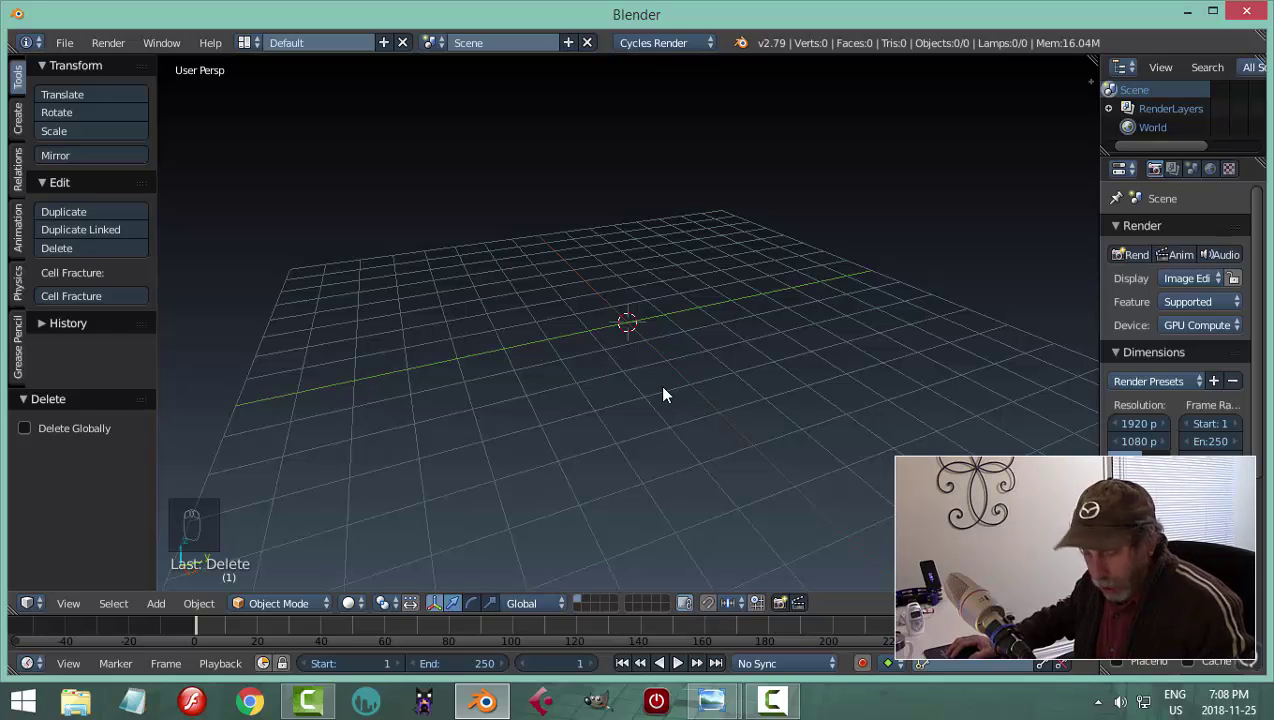
pyautogui.hotkey('shift', 'a')
pyautogui.moveTo(651, 311)
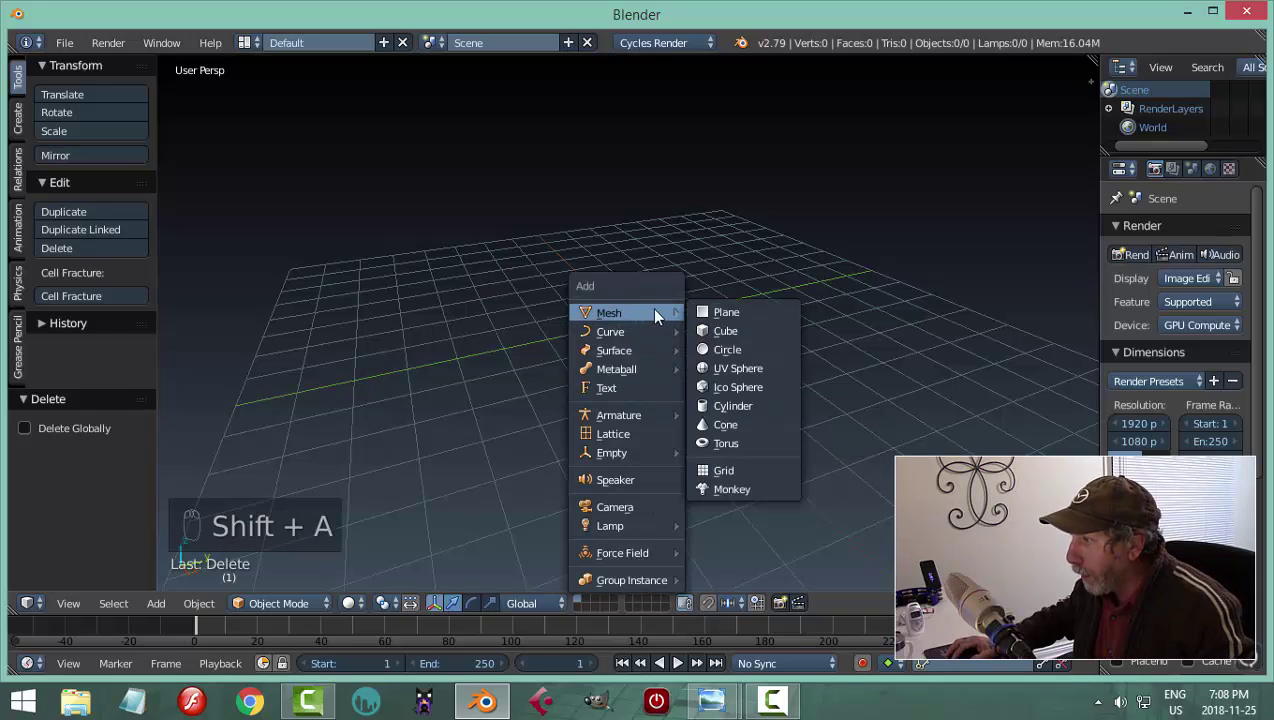
pyautogui.click(733, 367)
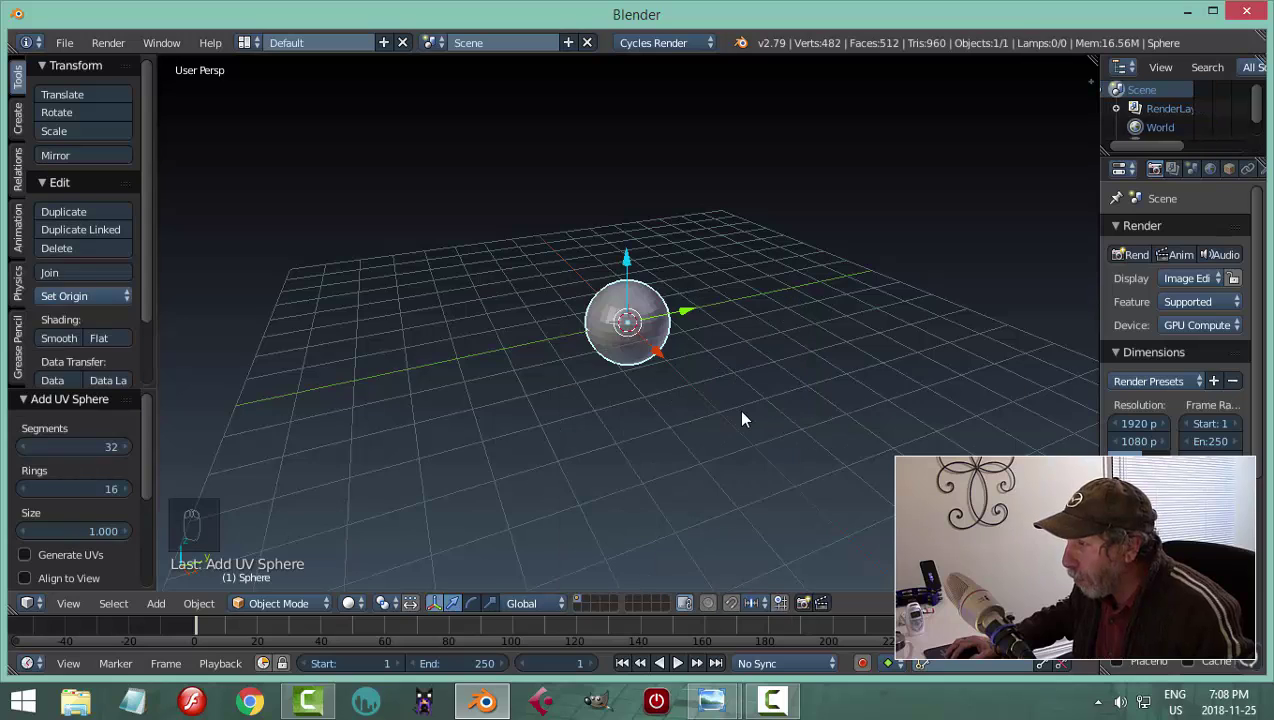
pyautogui.scroll(3, 741, 414)
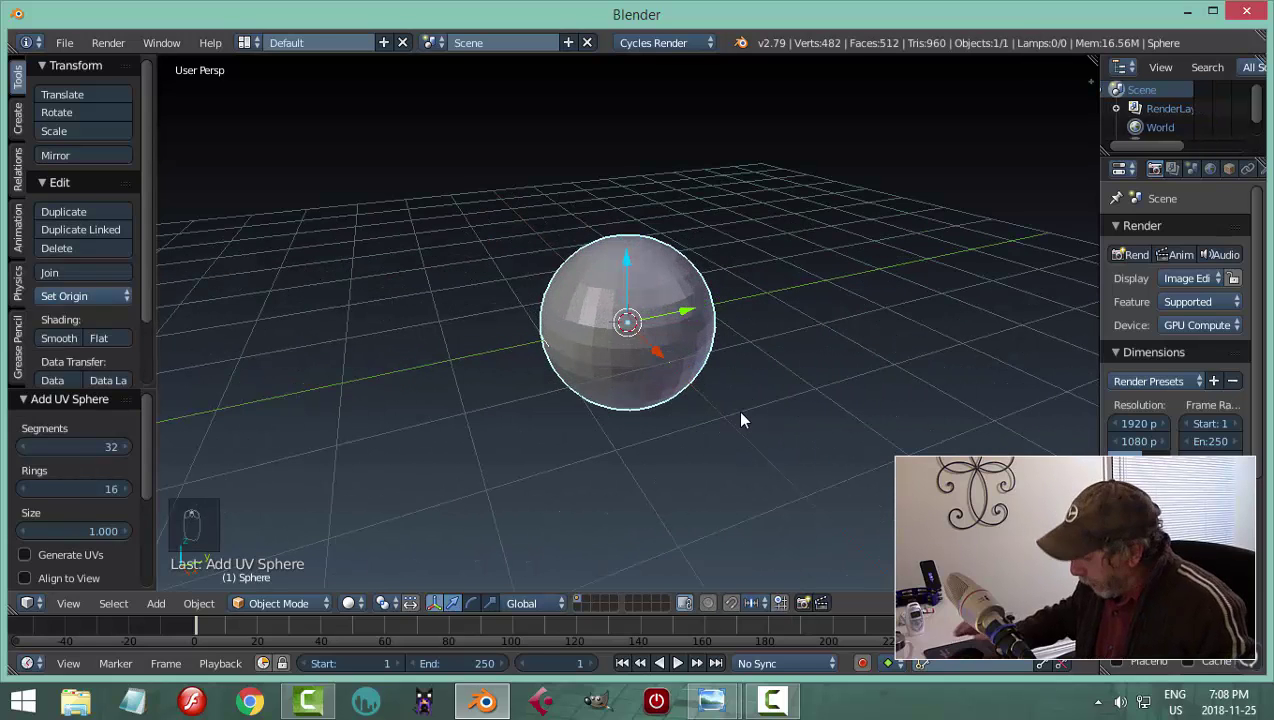
pyautogui.press('KP_1')
pyautogui.press('KP_5')
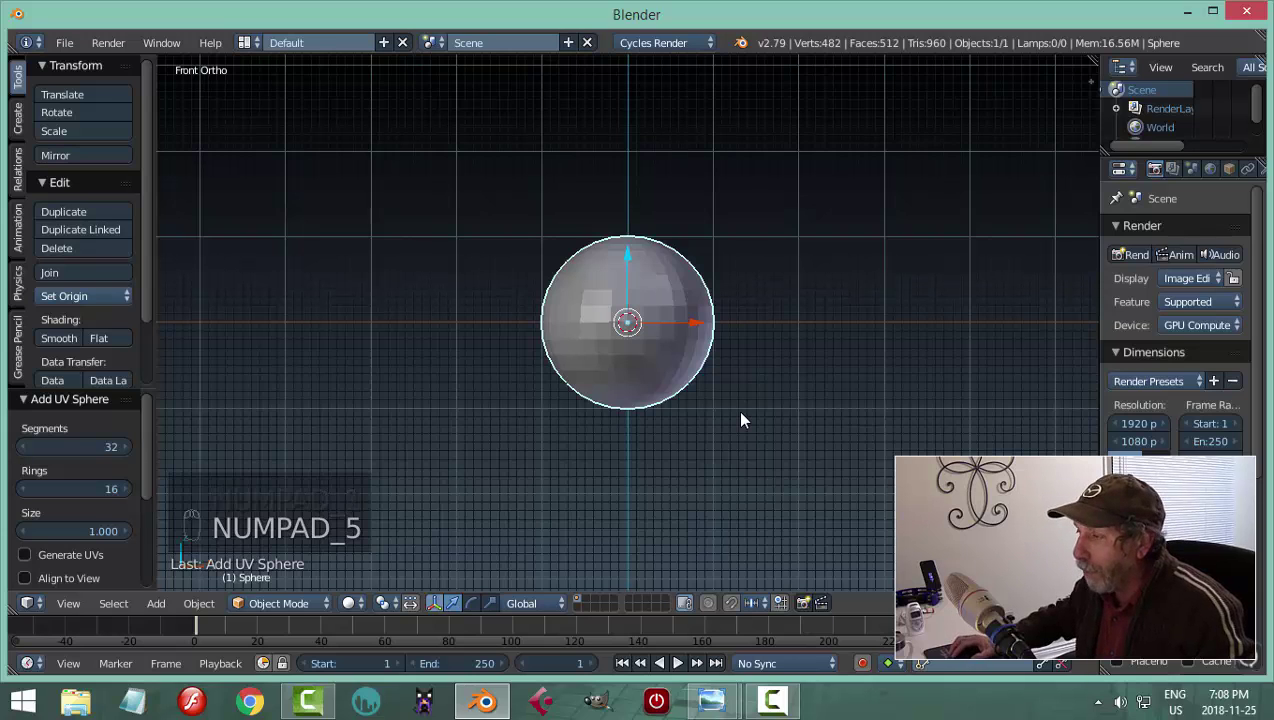
pyautogui.scroll(2, 741, 420)
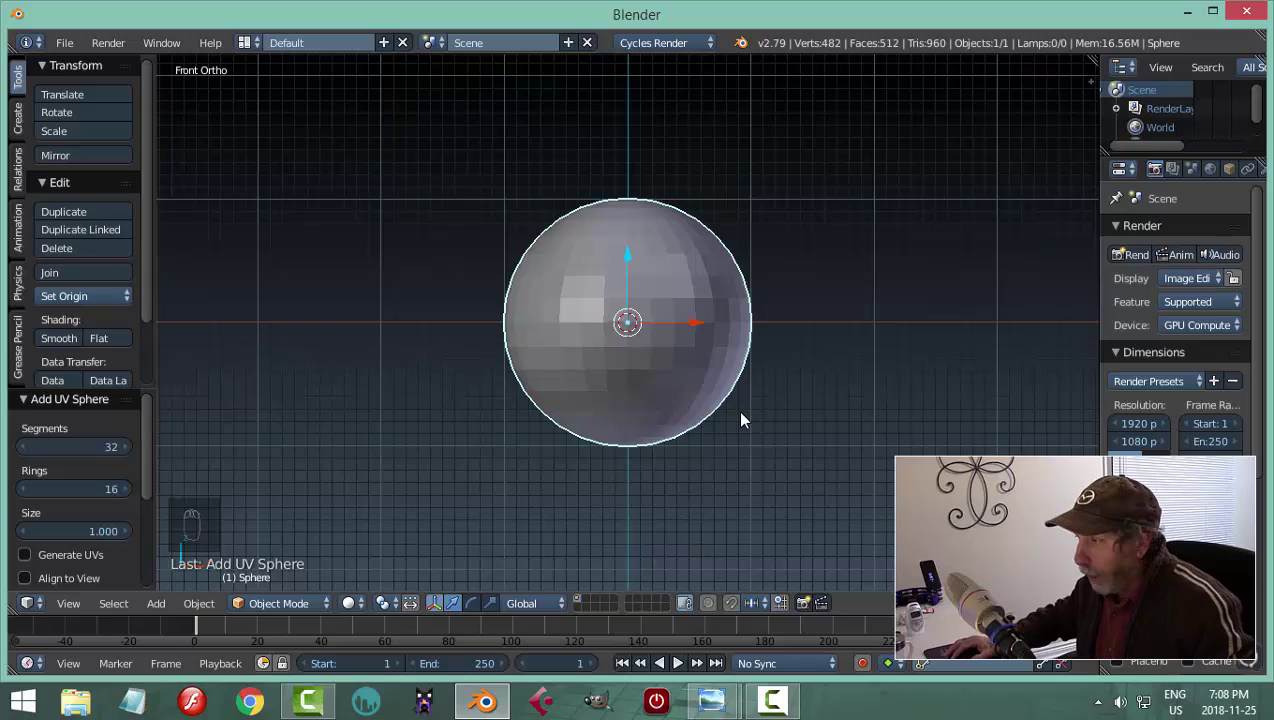
# In wireframe edit mode, delete all the sphere's vertices below its equator to leave an upper hemisphere
pyautogui.press('Tab')
pyautogui.click(847, 421)
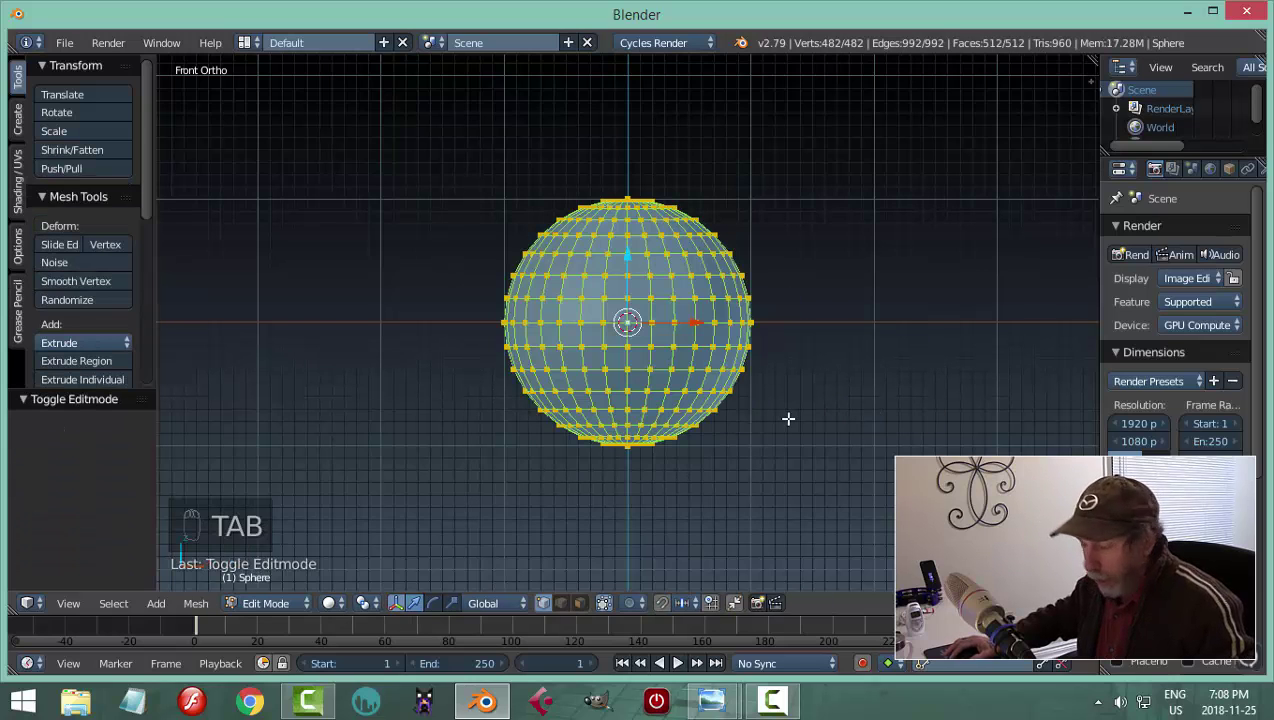
pyautogui.press('z')
pyautogui.click(930, 415)
pyautogui.press('a')
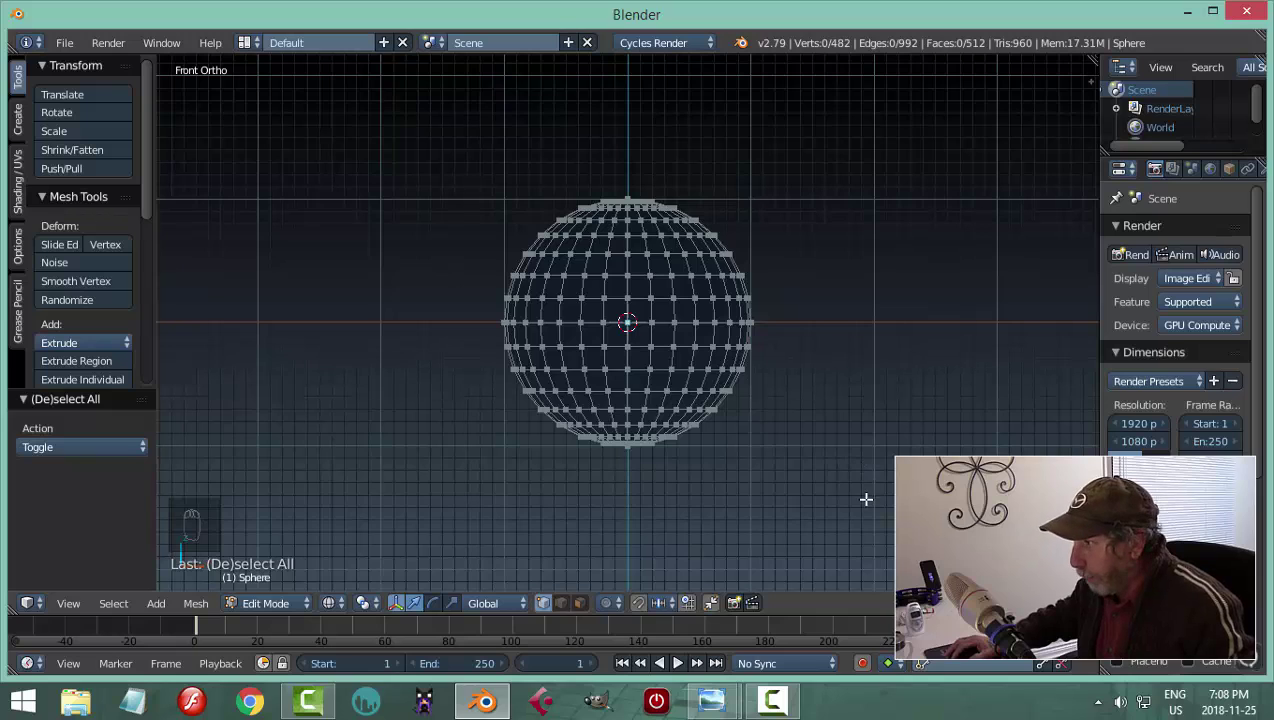
pyautogui.press('b')
pyautogui.moveTo(867, 507); pyautogui.dragTo(456, 333)
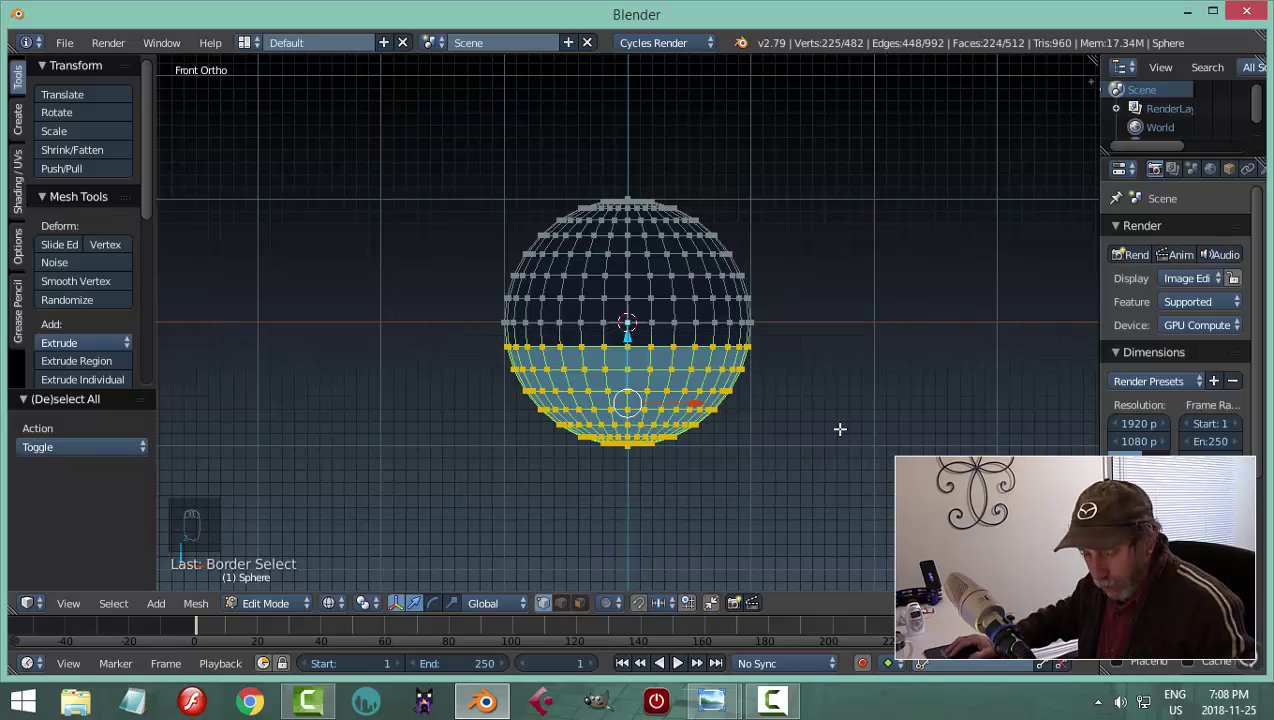
pyautogui.press('x')
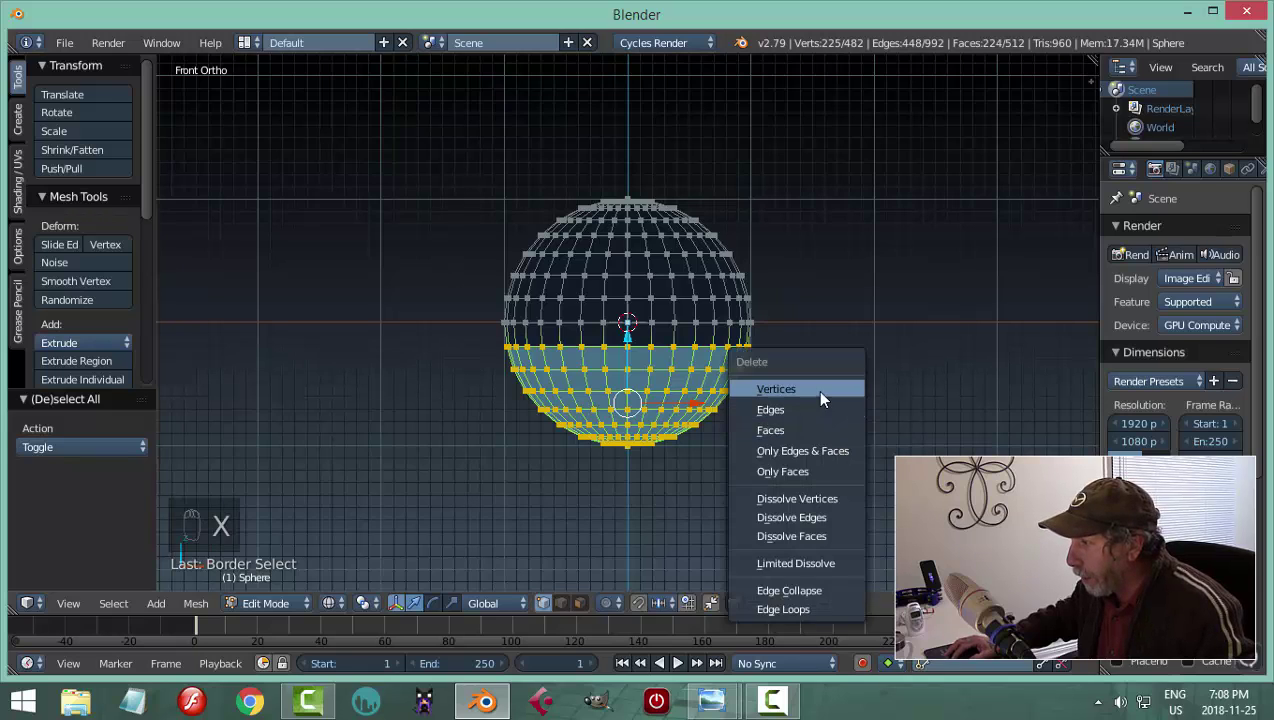
pyautogui.click(816, 389)
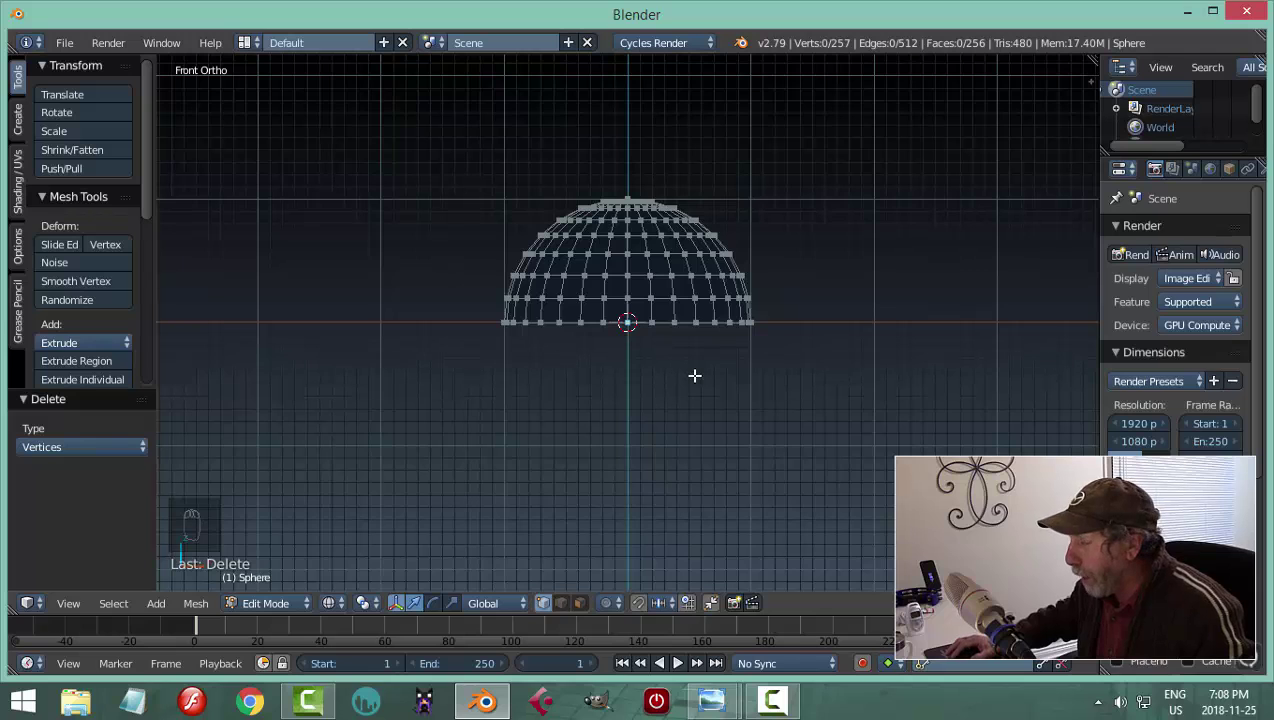
# Return to solid shading, switch to edge select mode, and select the edge loop around the hemisphere's open bottom
pyautogui.moveTo(707, 360); pyautogui.dragTo(729, 382, button='middle')
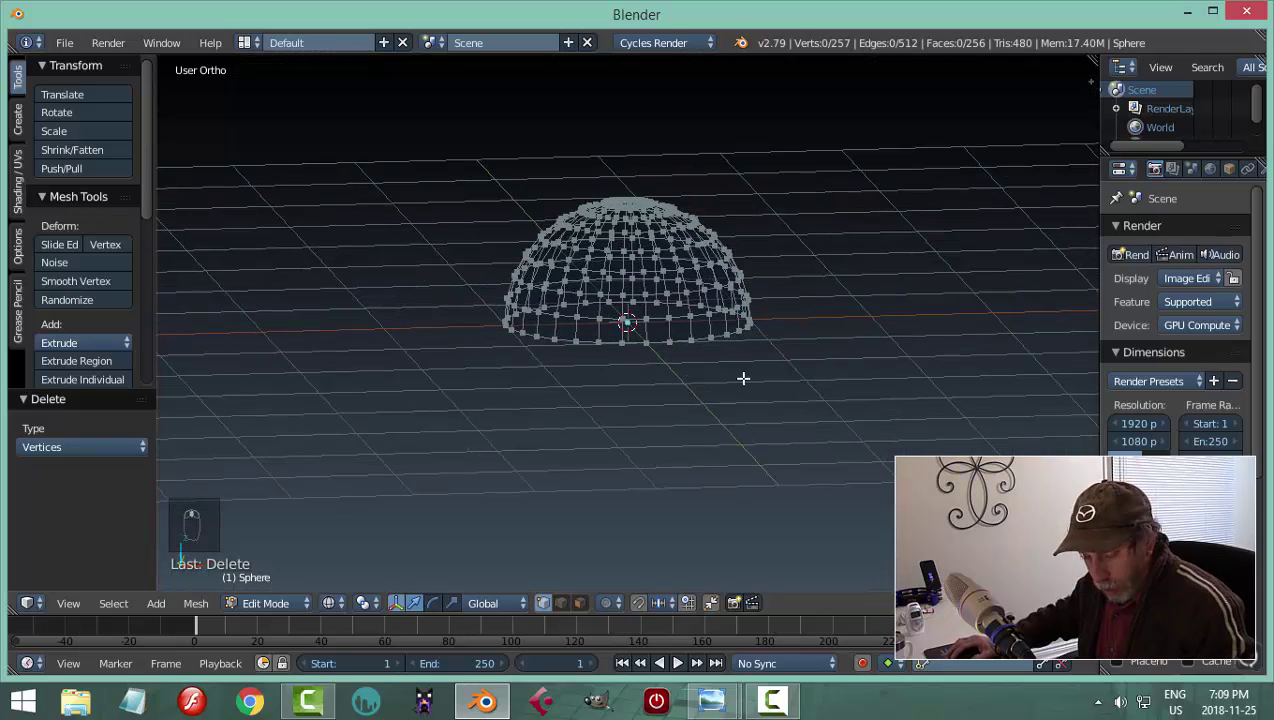
pyautogui.press('z')
pyautogui.click(748, 482)
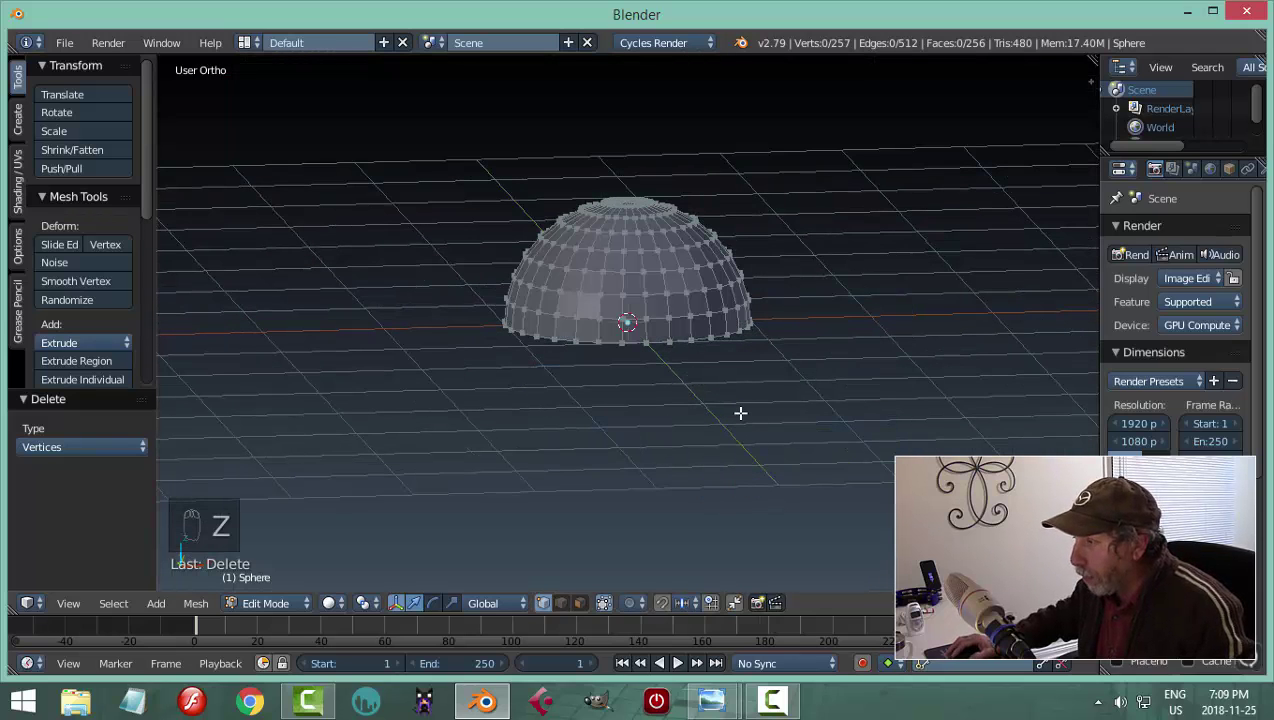
pyautogui.hotkey('ctrl', 'Tab')
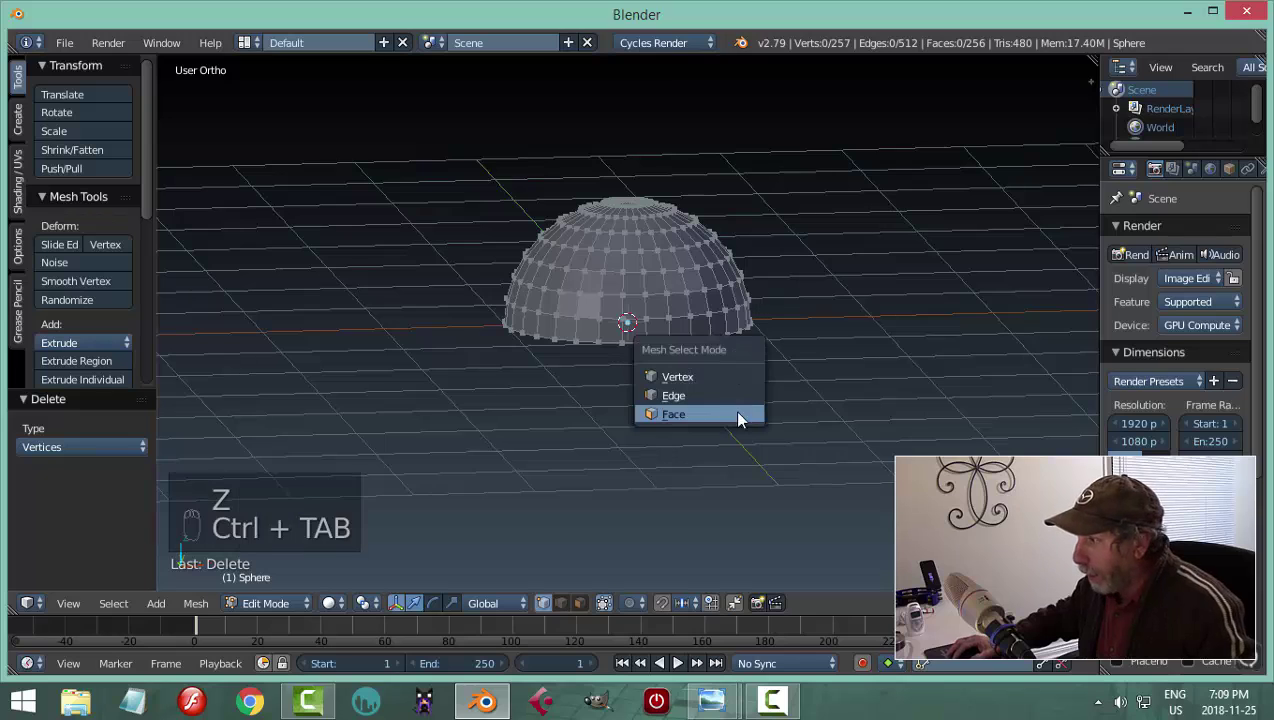
pyautogui.click(716, 392)
pyautogui.scroll(1, 695, 405)
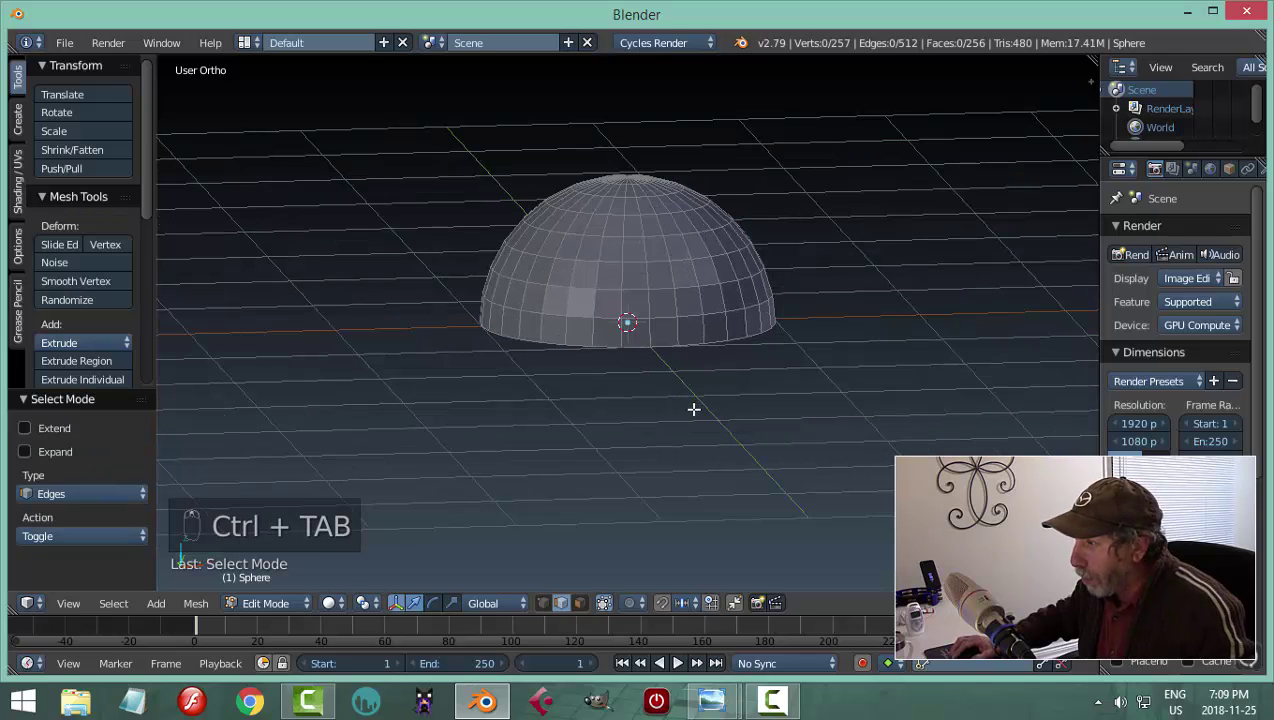
pyautogui.keyDown('alt'); pyautogui.rightClick(668, 345); pyautogui.keyUp('alt')
pyautogui.scroll(-1, 768, 404)
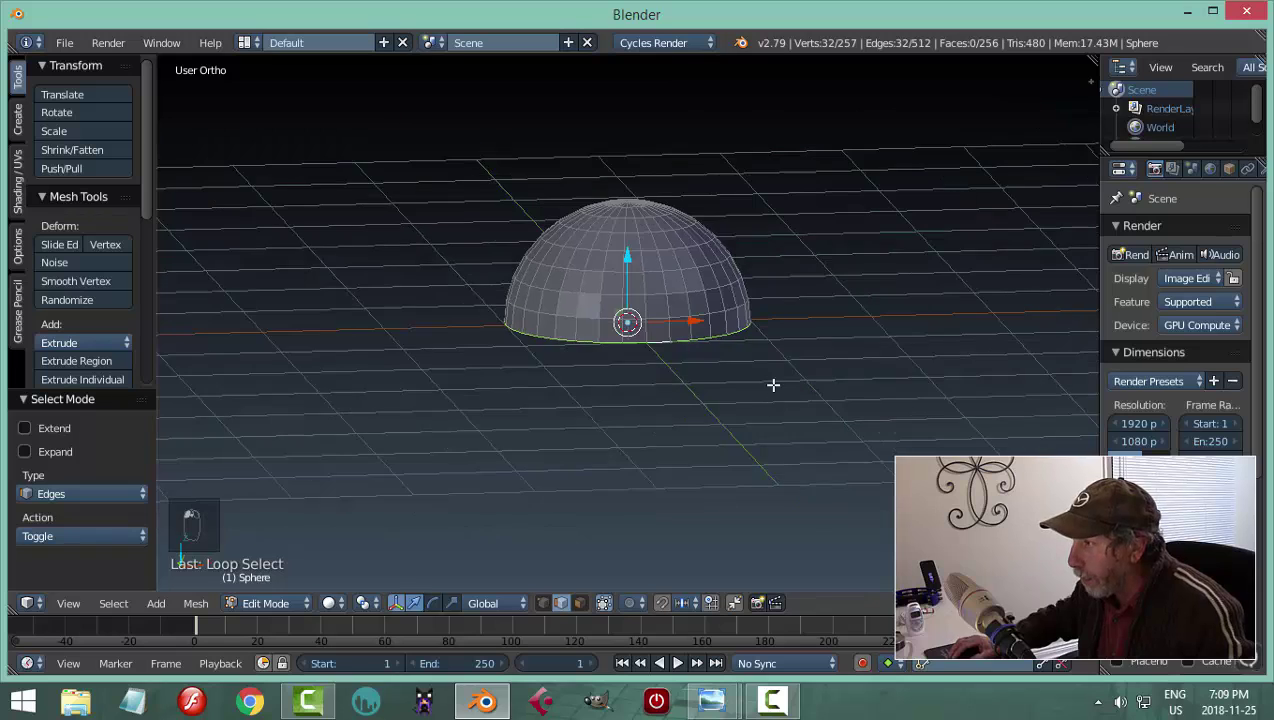
pyautogui.moveTo(774, 381); pyautogui.dragTo(796, 403, button='middle')
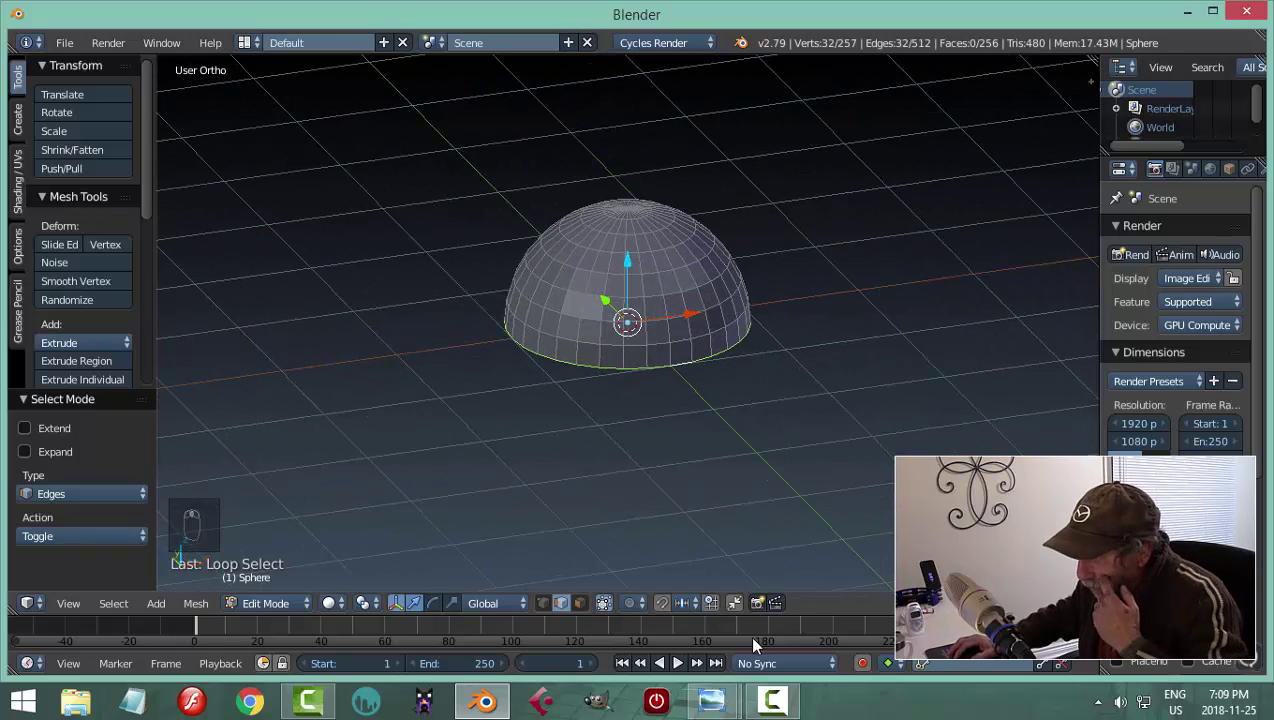
# Examine the lamp base in reference photo 6.jpg in Windows Photo Viewer, and return to Blender
pyautogui.moveTo(711, 700)
pyautogui.click(832, 632)
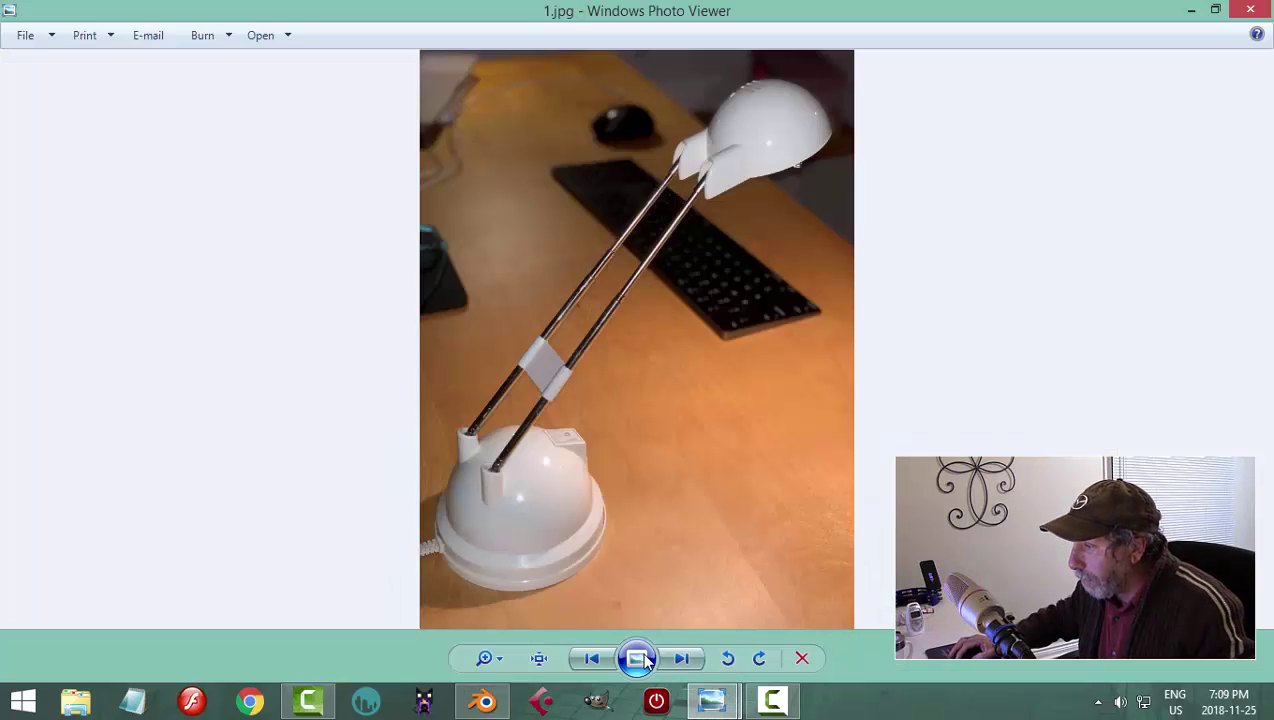
pyautogui.click(638, 619)
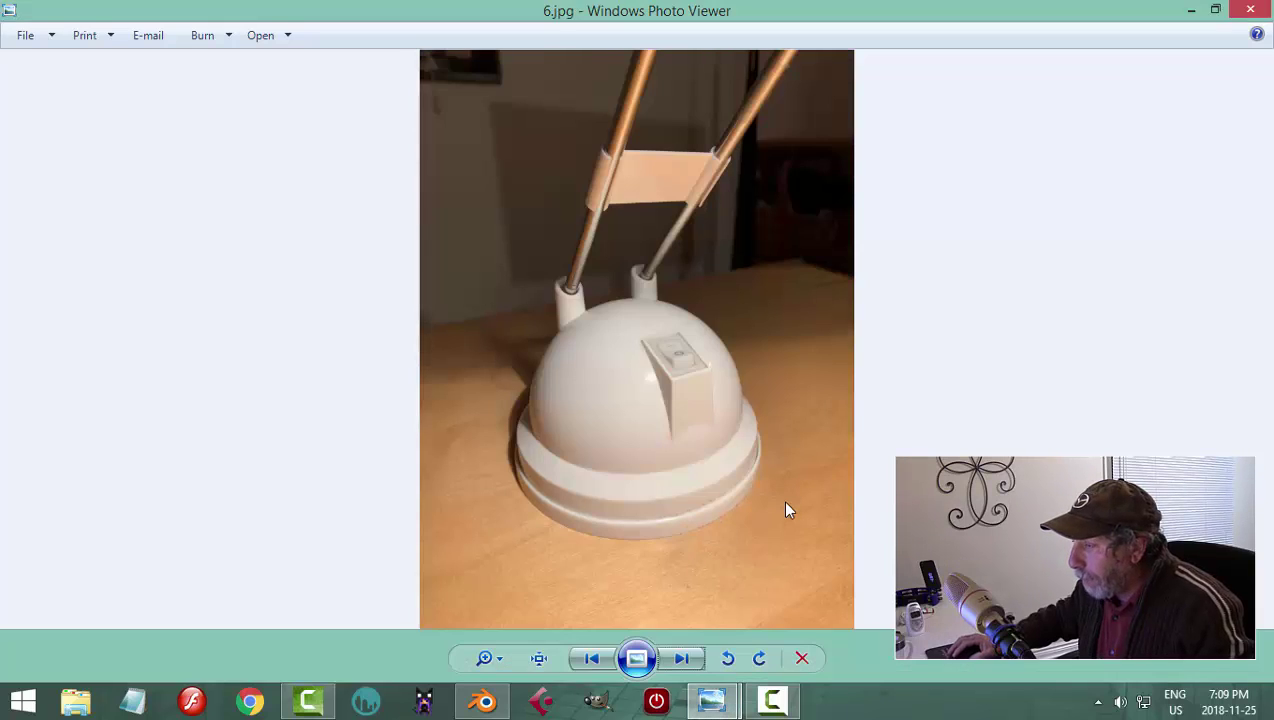
pyautogui.scroll(1, 750, 500)
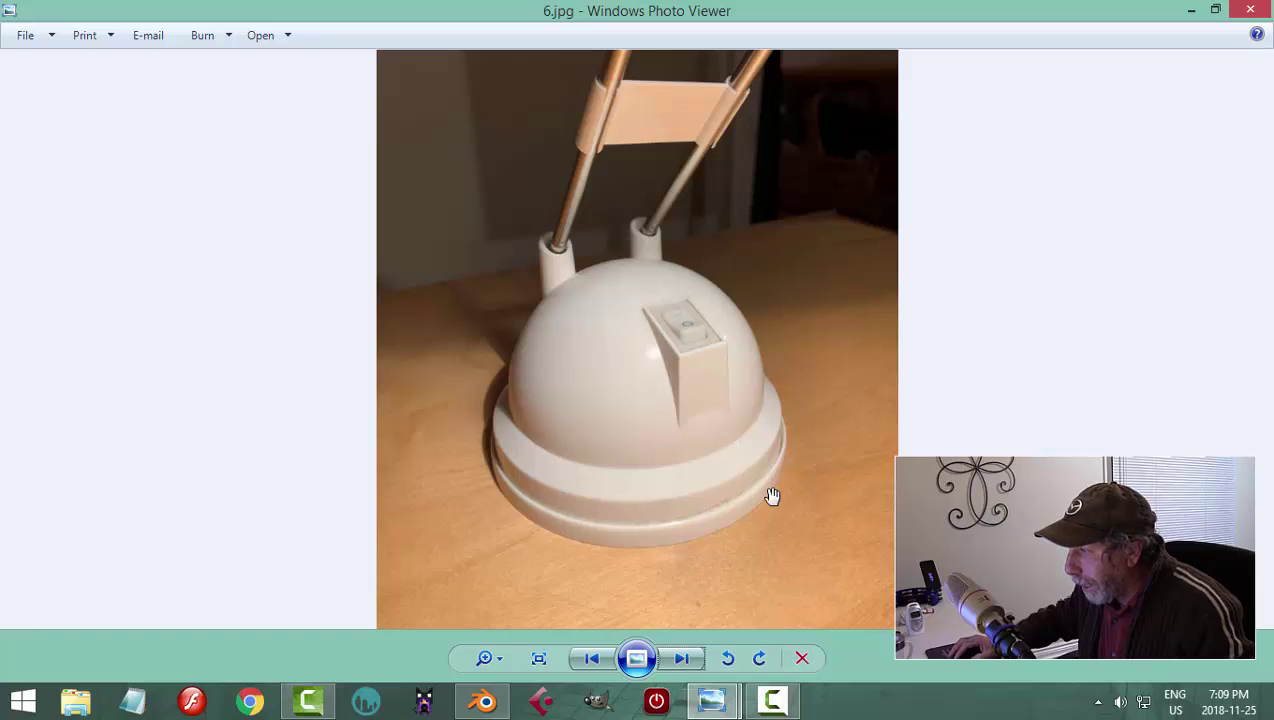
pyautogui.click(484, 700)
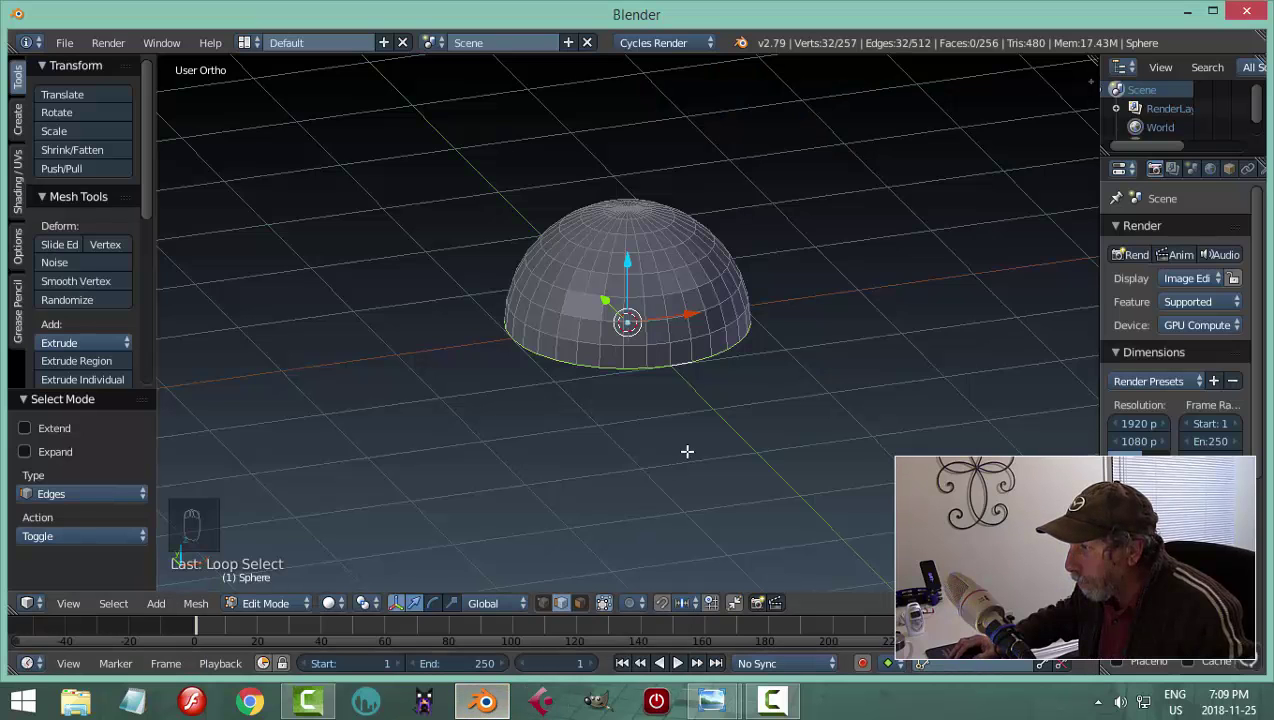
# Extrude the dome's bottom edge loop, scale it outward by about 1.194, and lower it about 0.097 along Z
pyautogui.scroll(3, 702, 435)
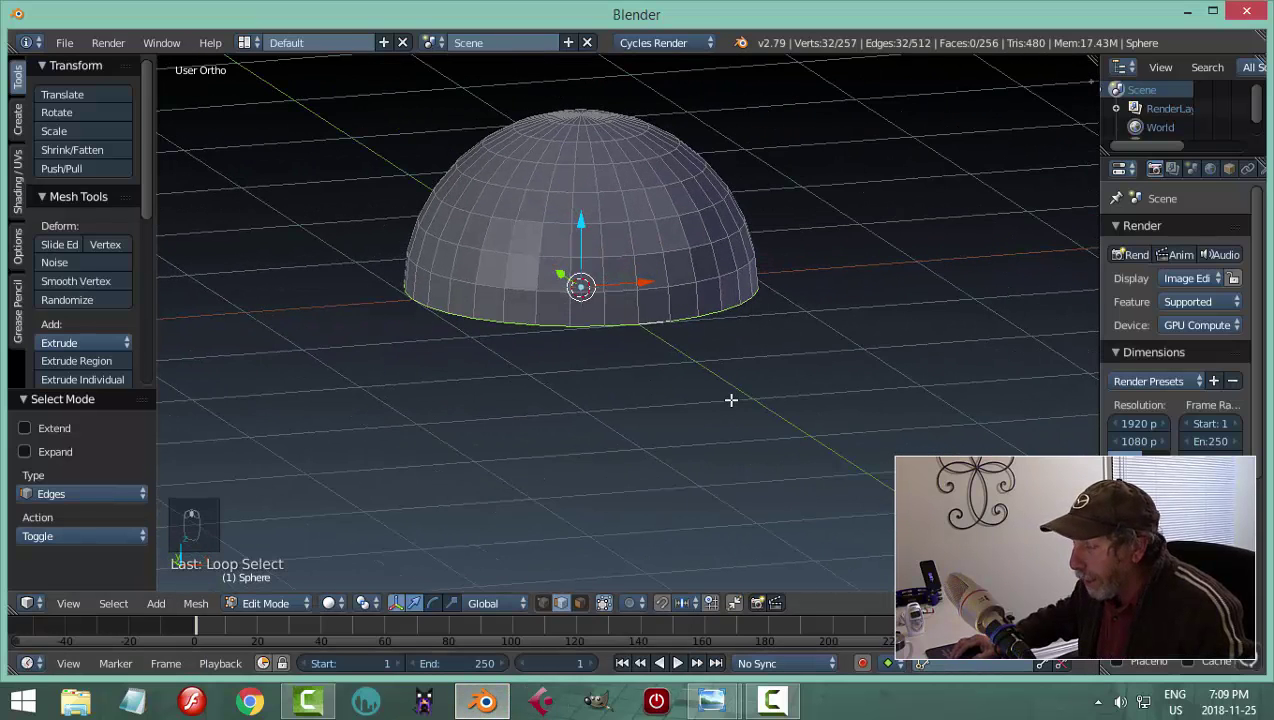
pyautogui.press('e')
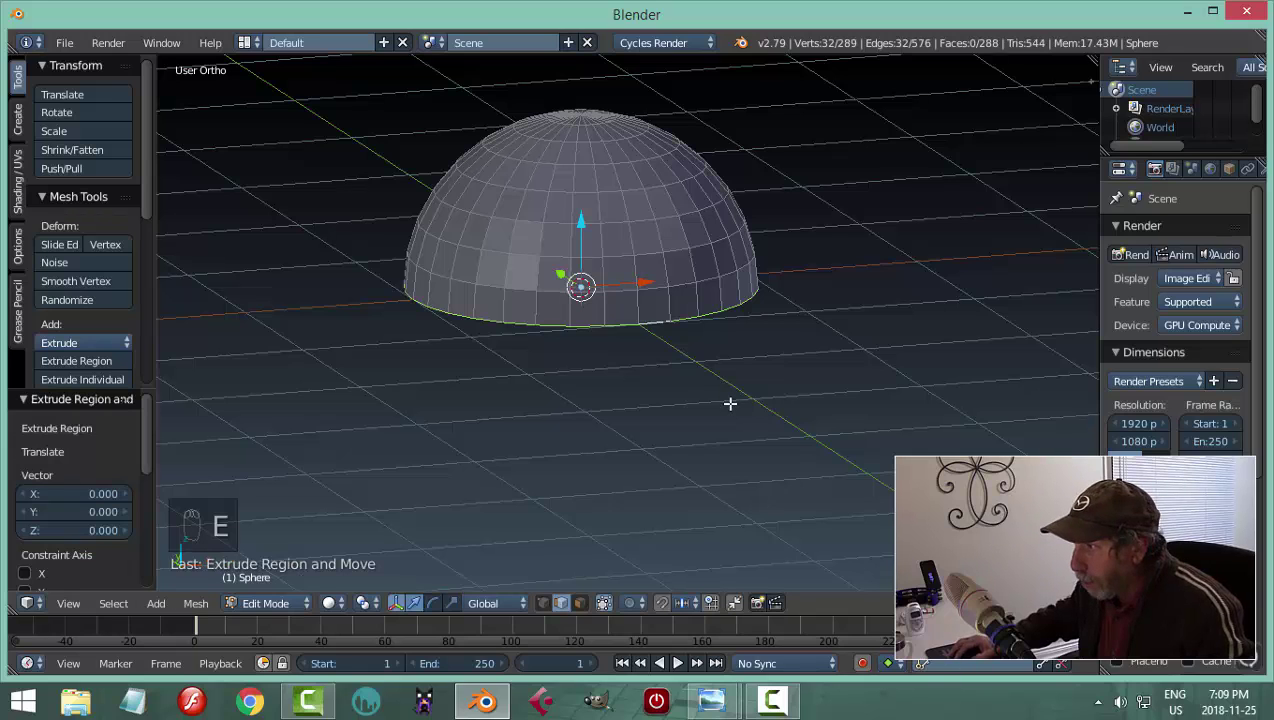
pyautogui.press('s')
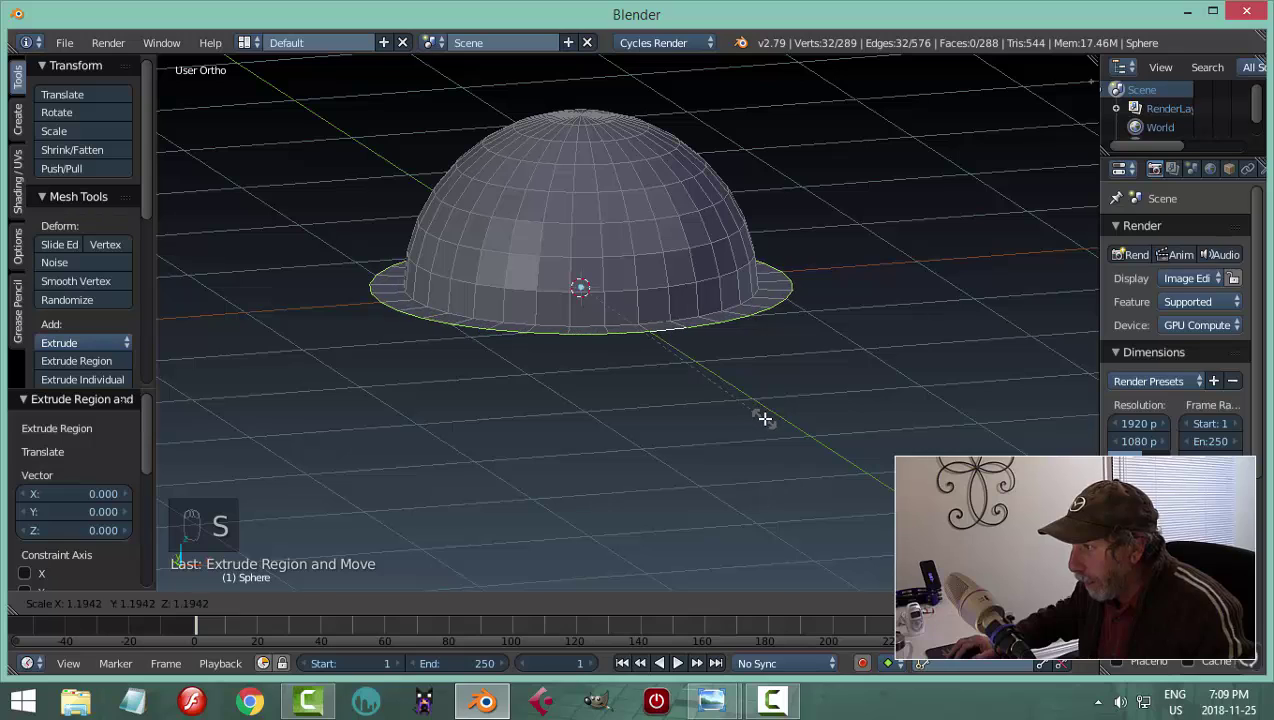
pyautogui.click(760, 420)
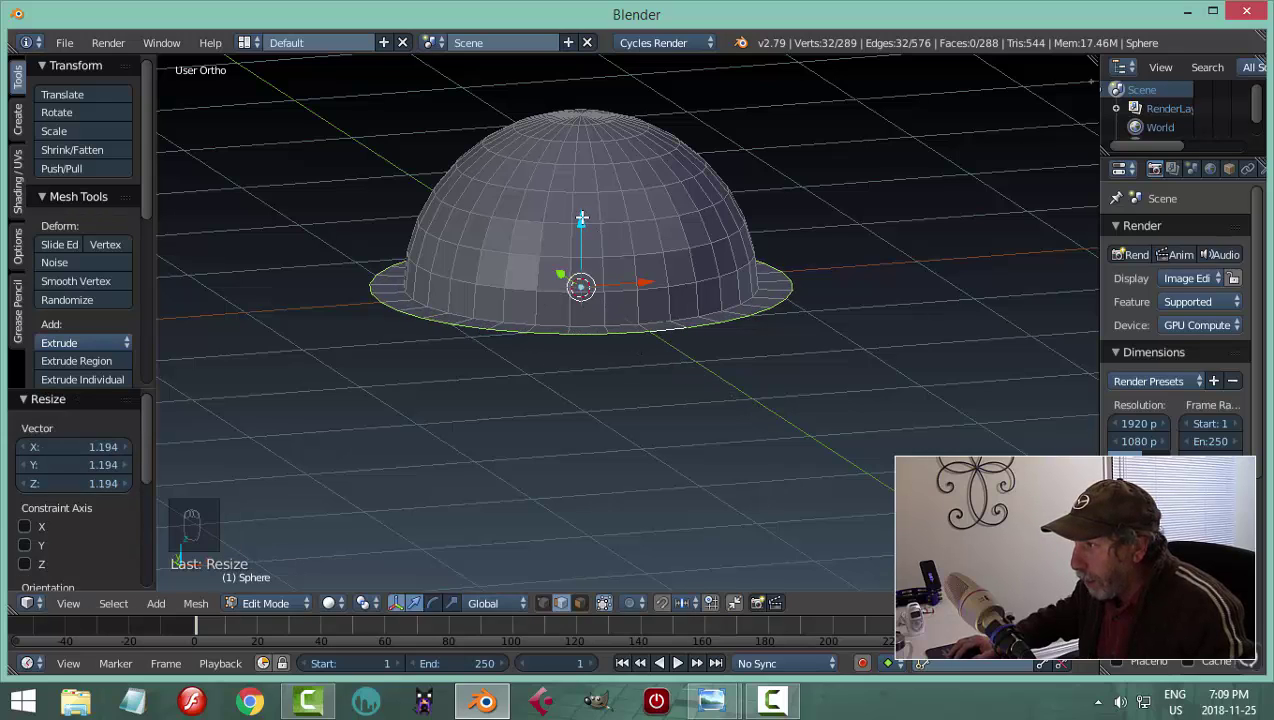
pyautogui.moveTo(582, 218); pyautogui.dragTo(582, 238)
pyautogui.moveTo(763, 287); pyautogui.dragTo(785, 304, button='middle')
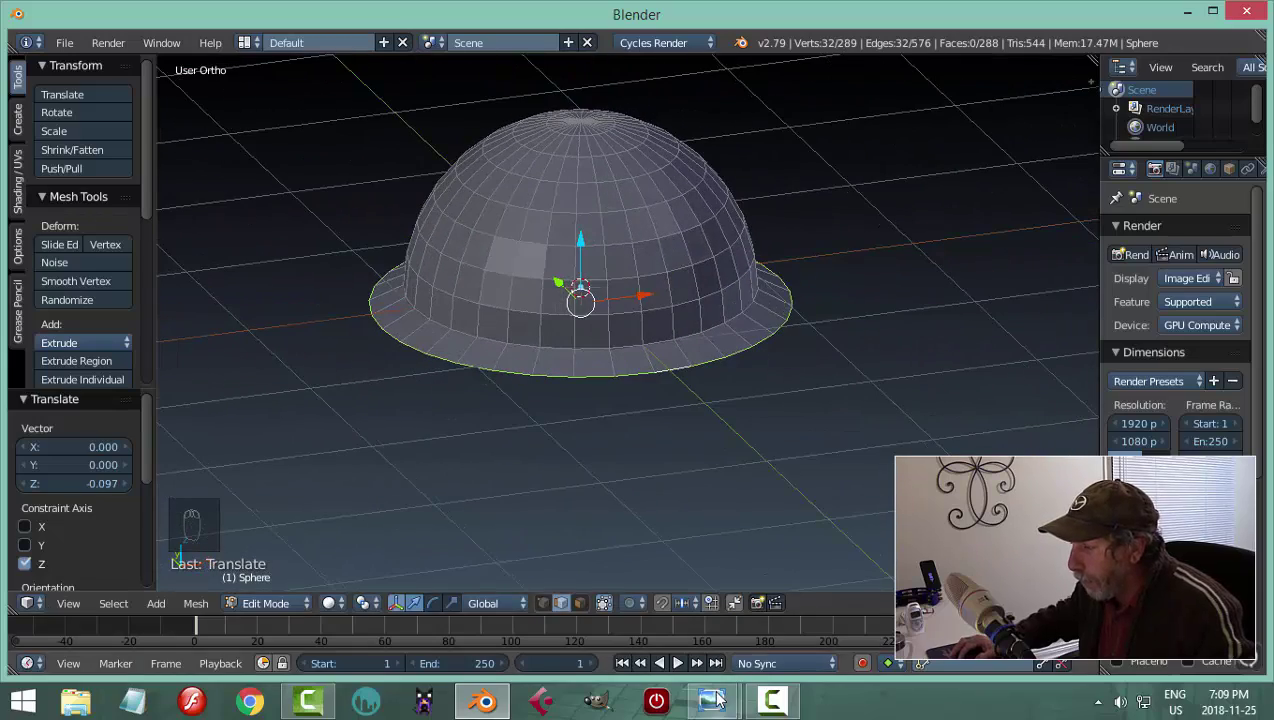
# Examine the stepped rim of the lamp base in reference photo 6.jpg, and return to Blender
pyautogui.moveTo(711, 700)
pyautogui.click(608, 600)
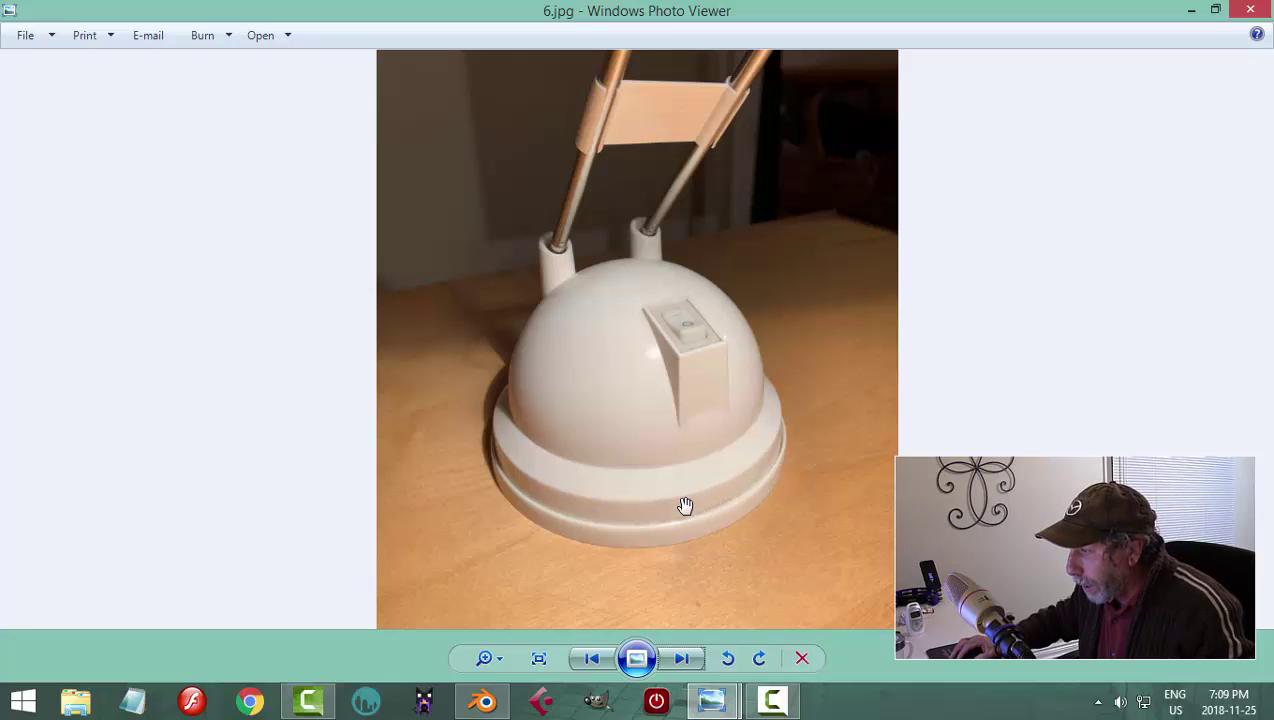
pyautogui.click(484, 700)
# Extrude the rim's outer edge loop and lower it about 0.236 along Z to form the rim's vertical wall
pyautogui.moveTo(626, 450); pyautogui.dragTo(624, 447, button='middle')
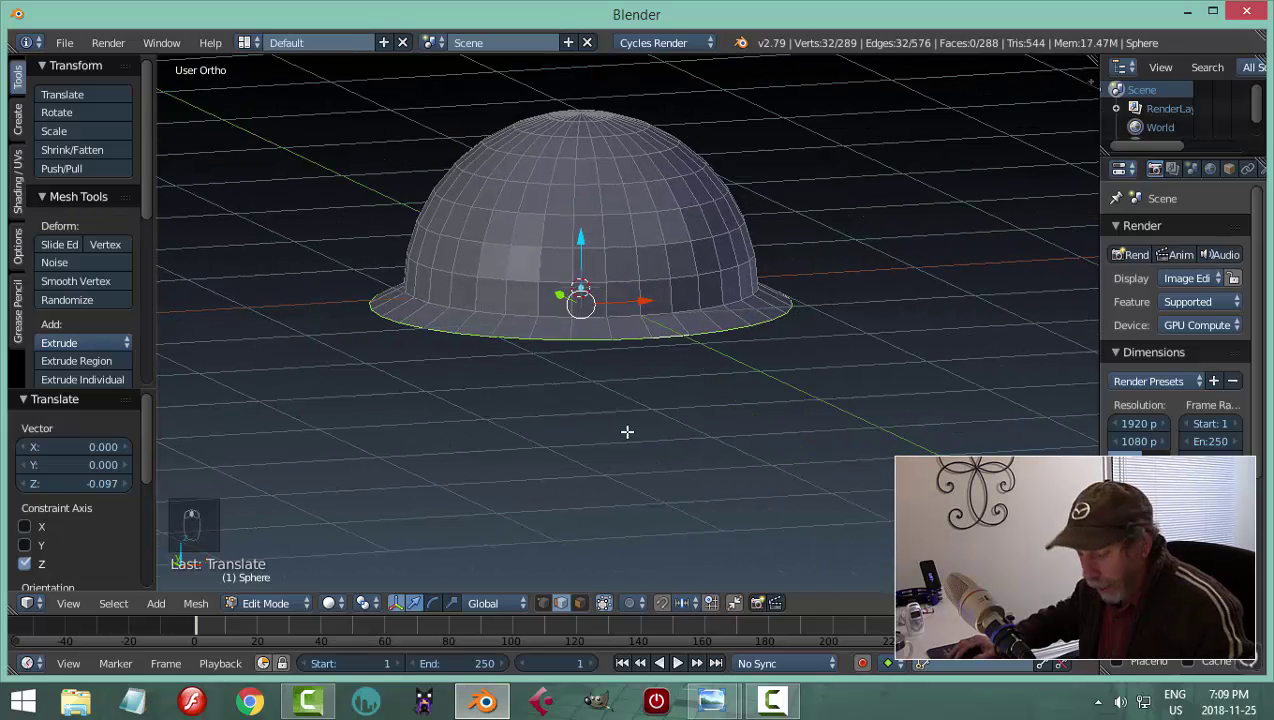
pyautogui.press('e')
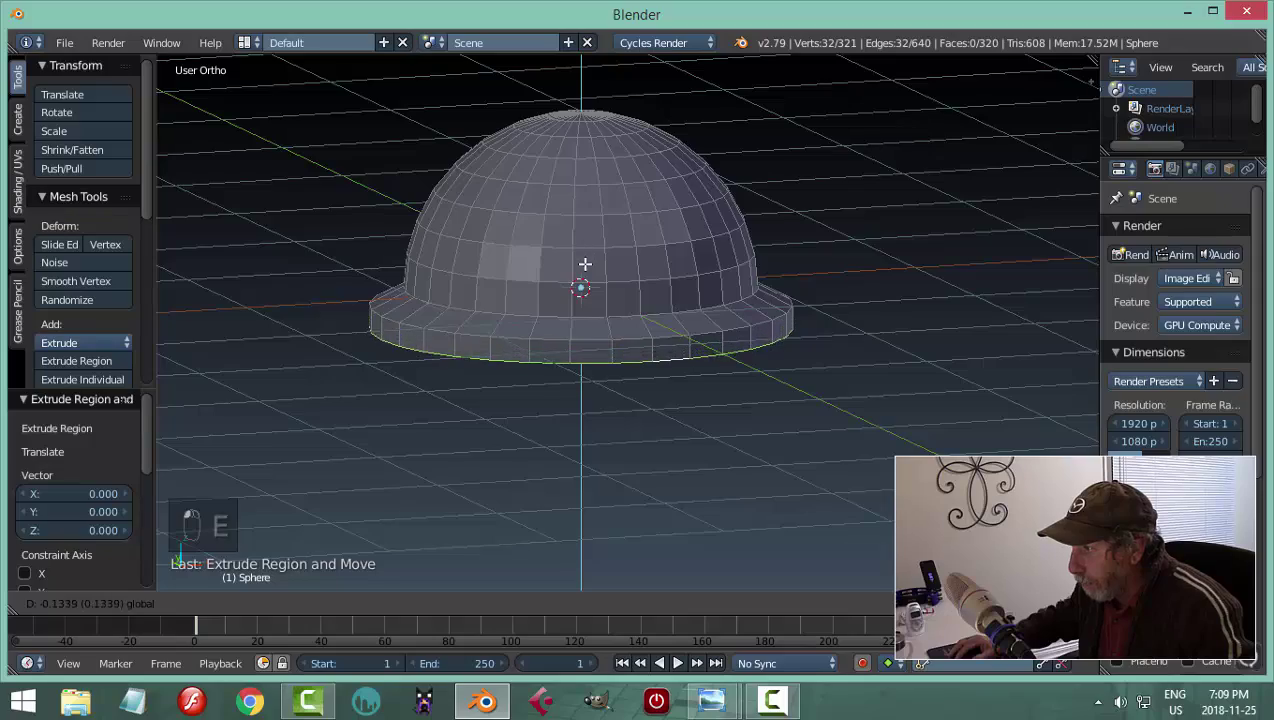
pyautogui.click(583, 284)
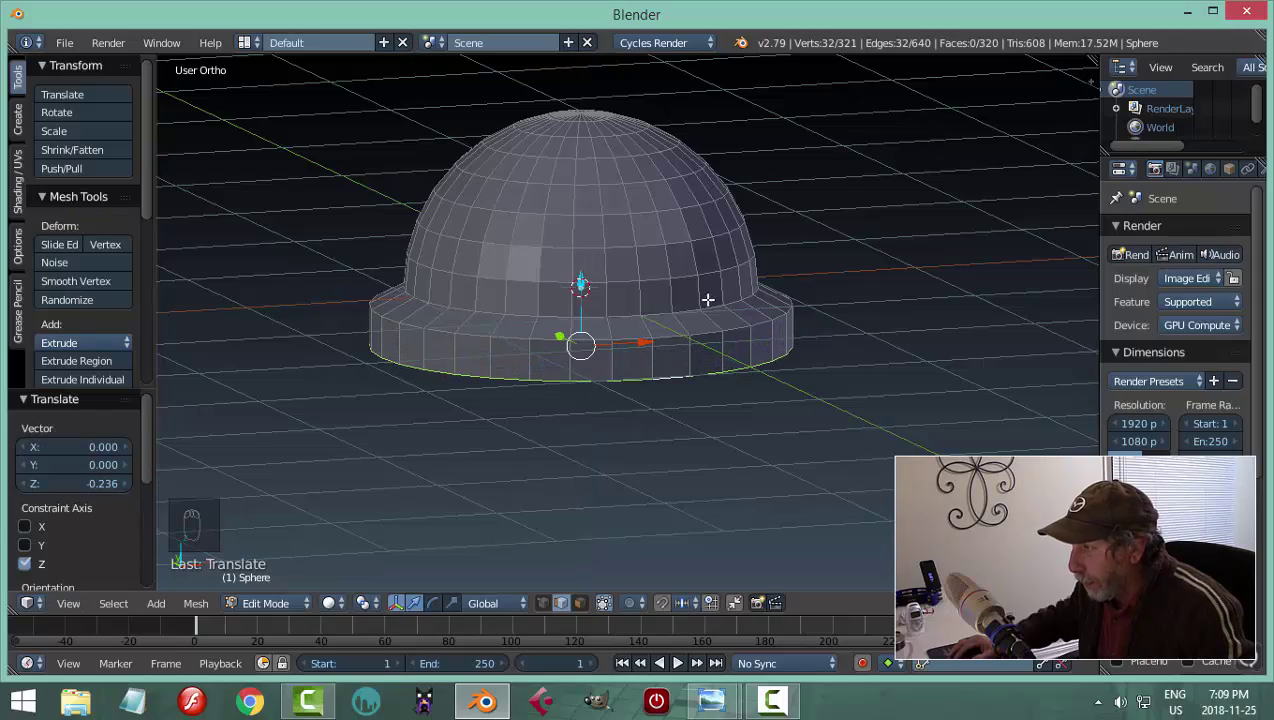
# Extrude the wall's bottom edge loop in place and scale it inward to about 0.954 in X and Y only
pyautogui.moveTo(705, 296); pyautogui.dragTo(861, 309, button='middle')
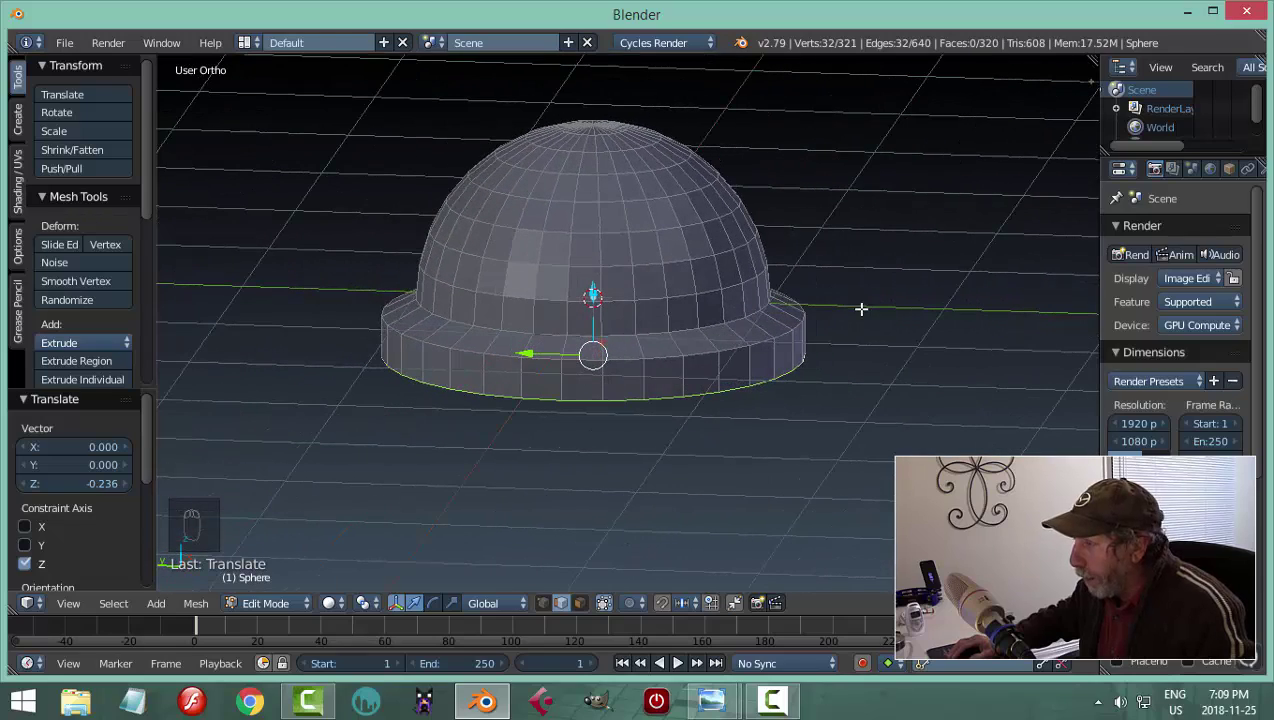
pyautogui.press('e')
pyautogui.rightClick(893, 350)
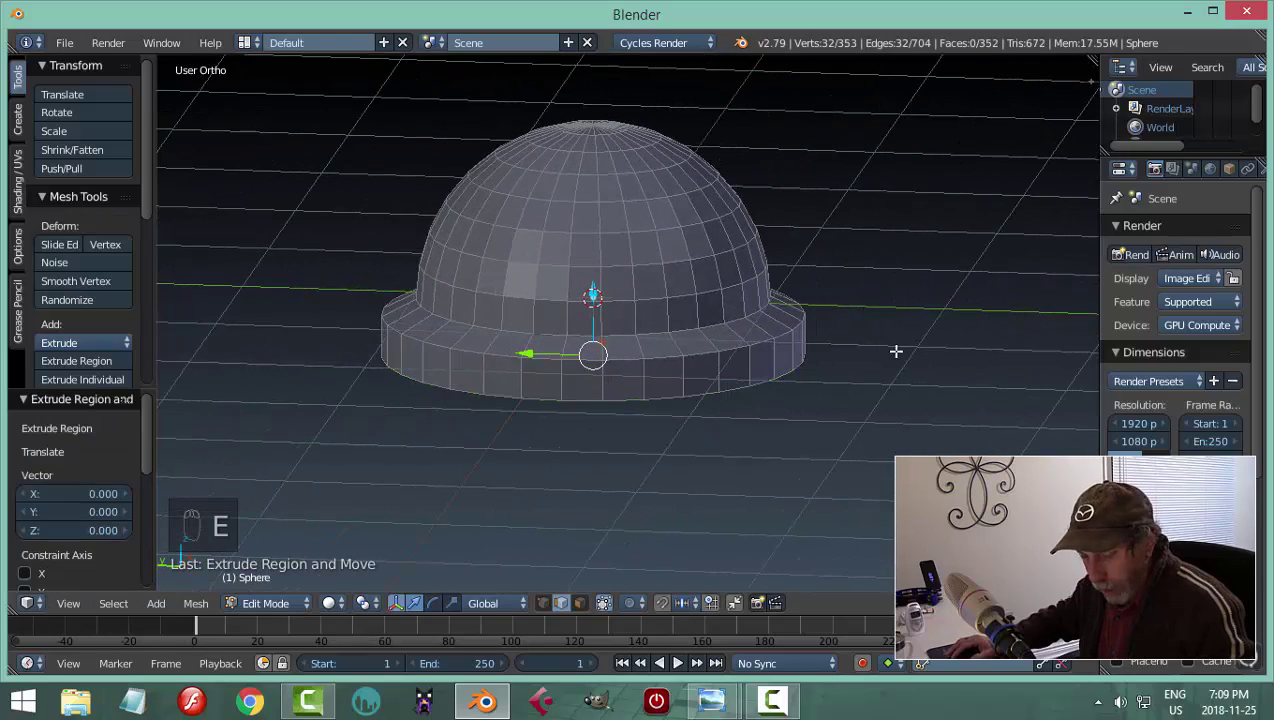
pyautogui.press('s')
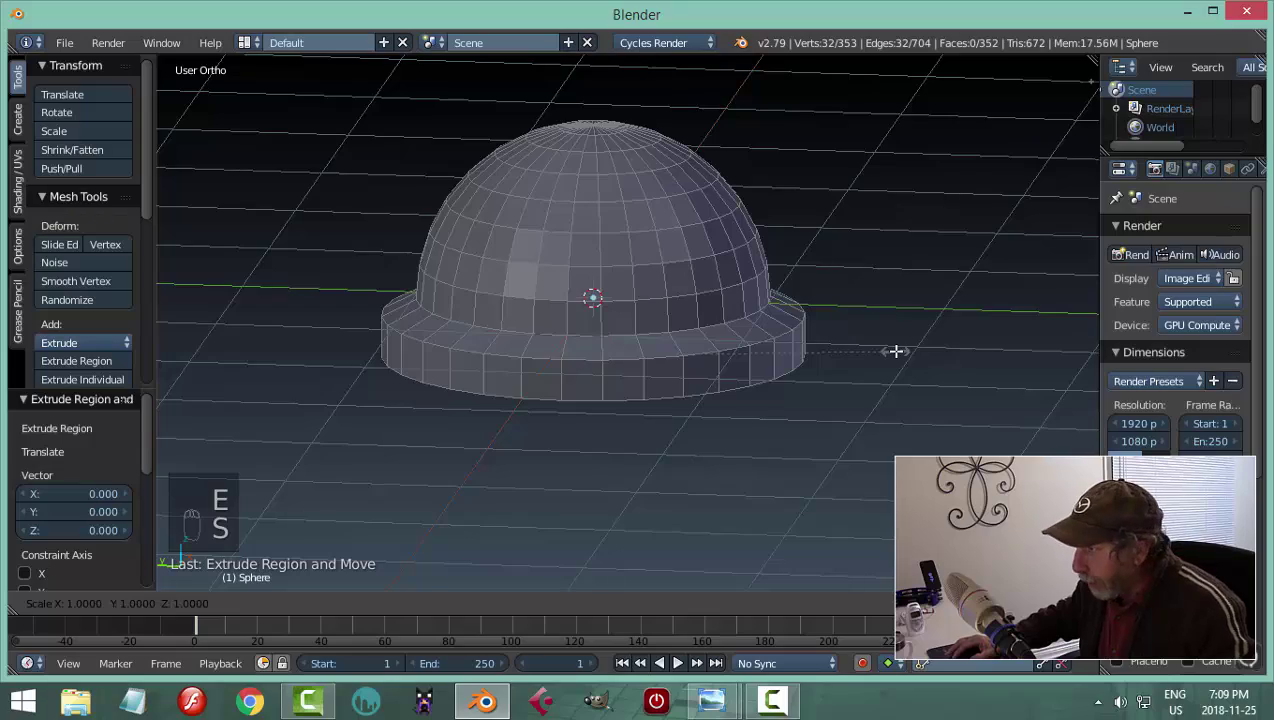
pyautogui.hotkey('shift', 'z')
pyautogui.click(882, 350)
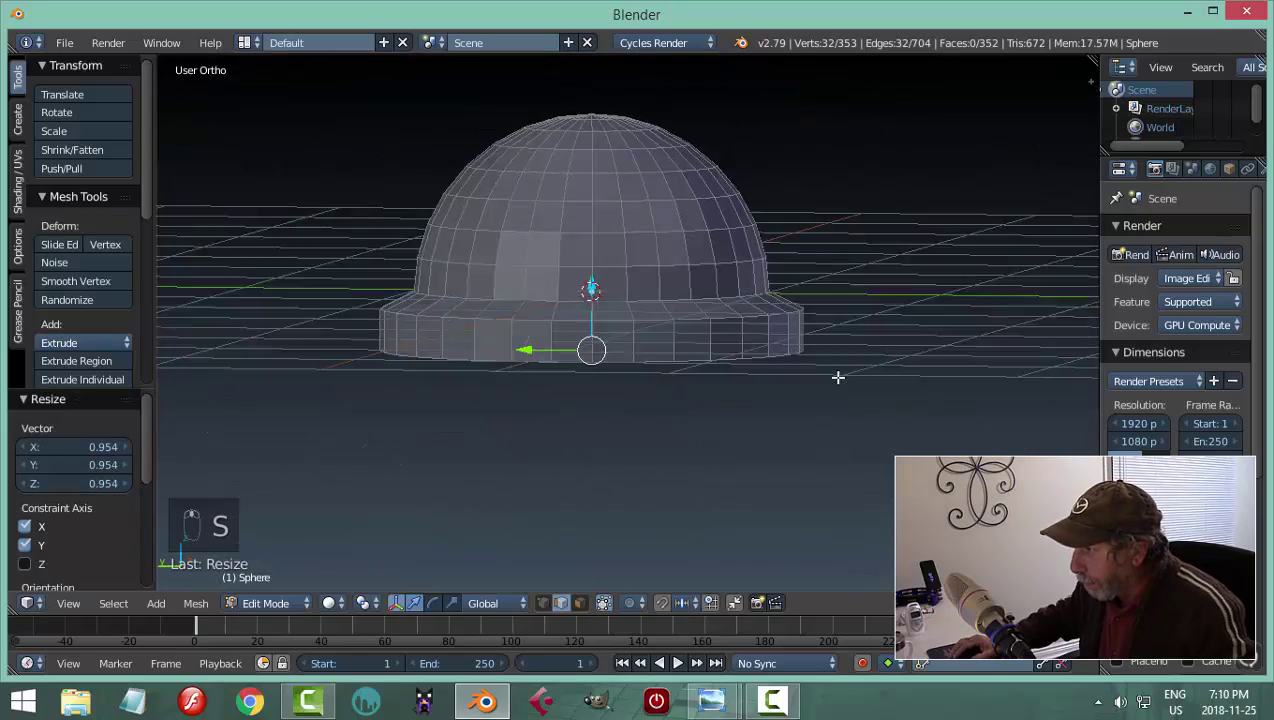
# Extrude the inset edge loop and lower it about 0.031 along Z, plus another 0.009 in front view, to form a narrow groove
pyautogui.moveTo(839, 373); pyautogui.dragTo(725, 398, button='middle')
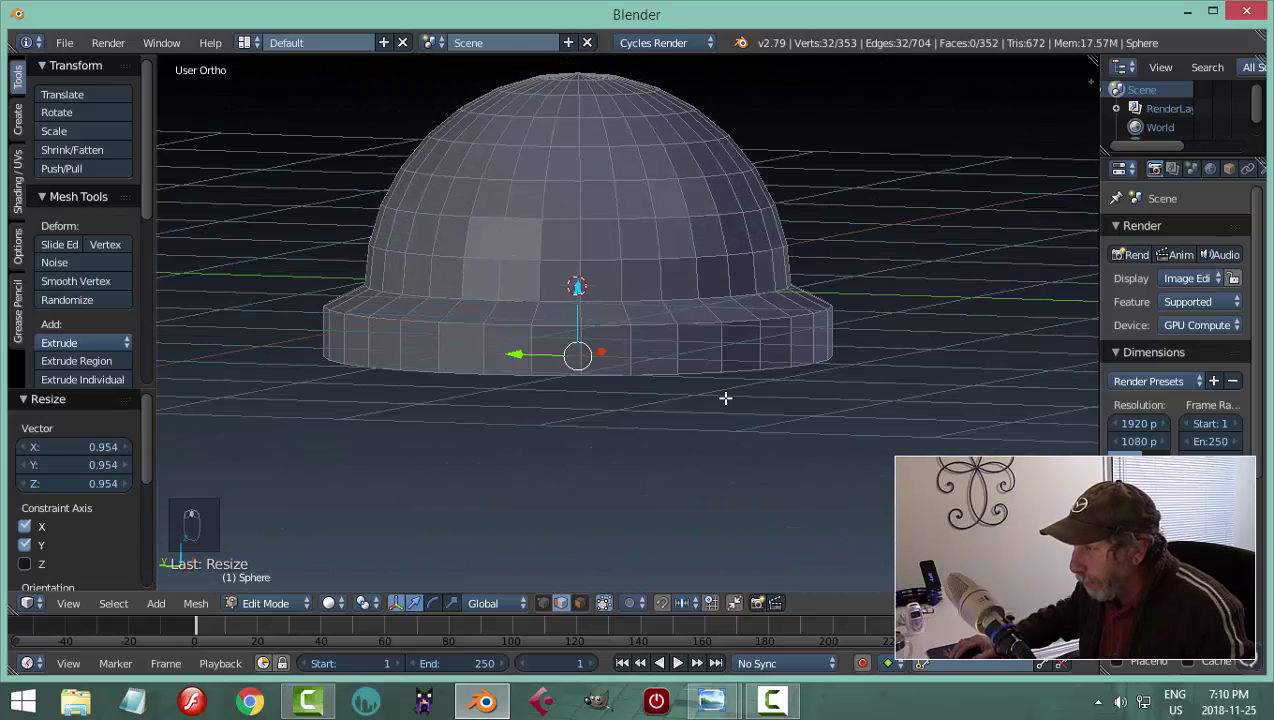
pyautogui.press('e')
pyautogui.press('Escape')
pyautogui.moveTo(577, 289); pyautogui.dragTo(580, 288)
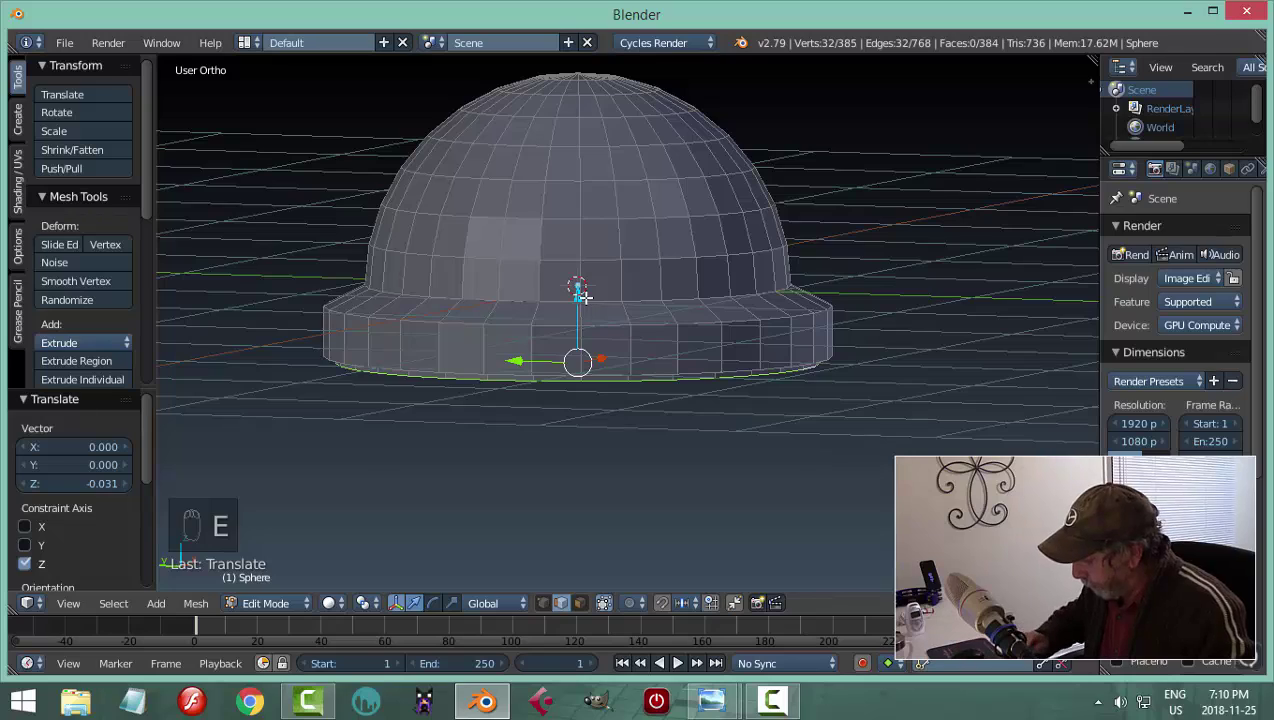
pyautogui.press('KP_1')
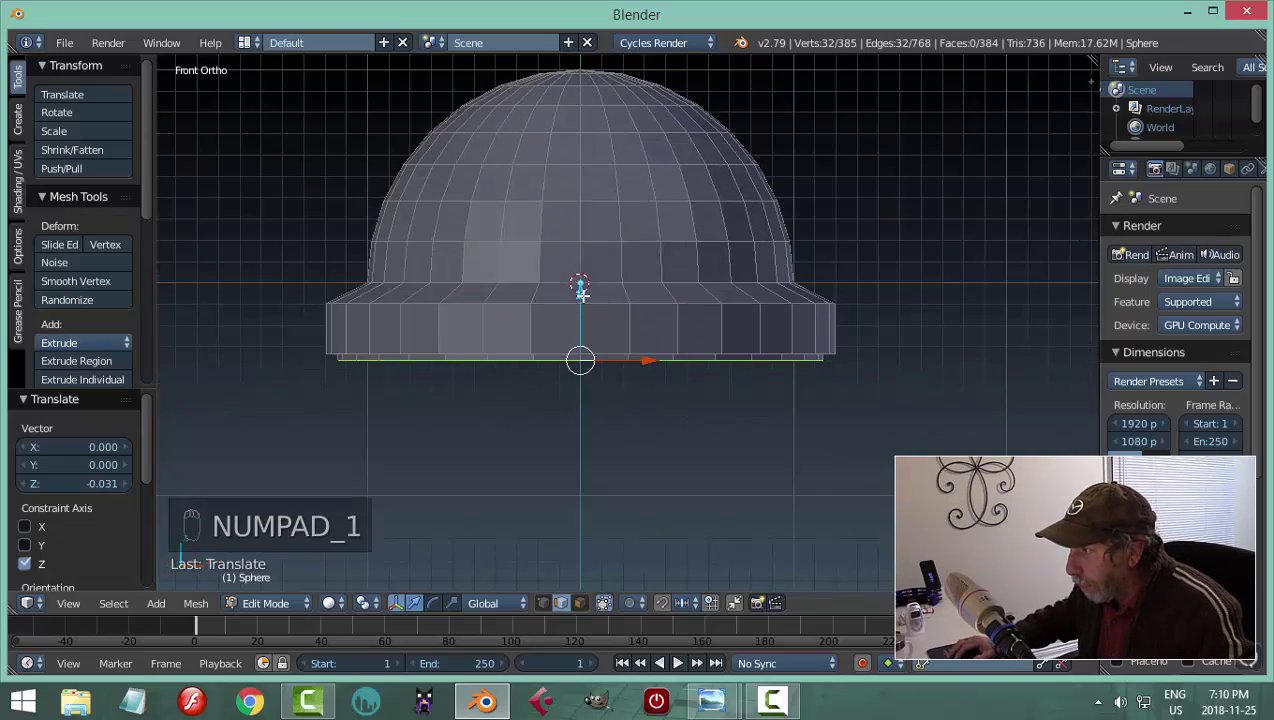
pyautogui.moveTo(582, 292); pyautogui.dragTo(580, 288)
# Compare the groove below the rim with reference photo 6.jpg in Windows Photo Viewer, and return to Blender
pyautogui.moveTo(694, 390); pyautogui.dragTo(860, 391, button='middle')
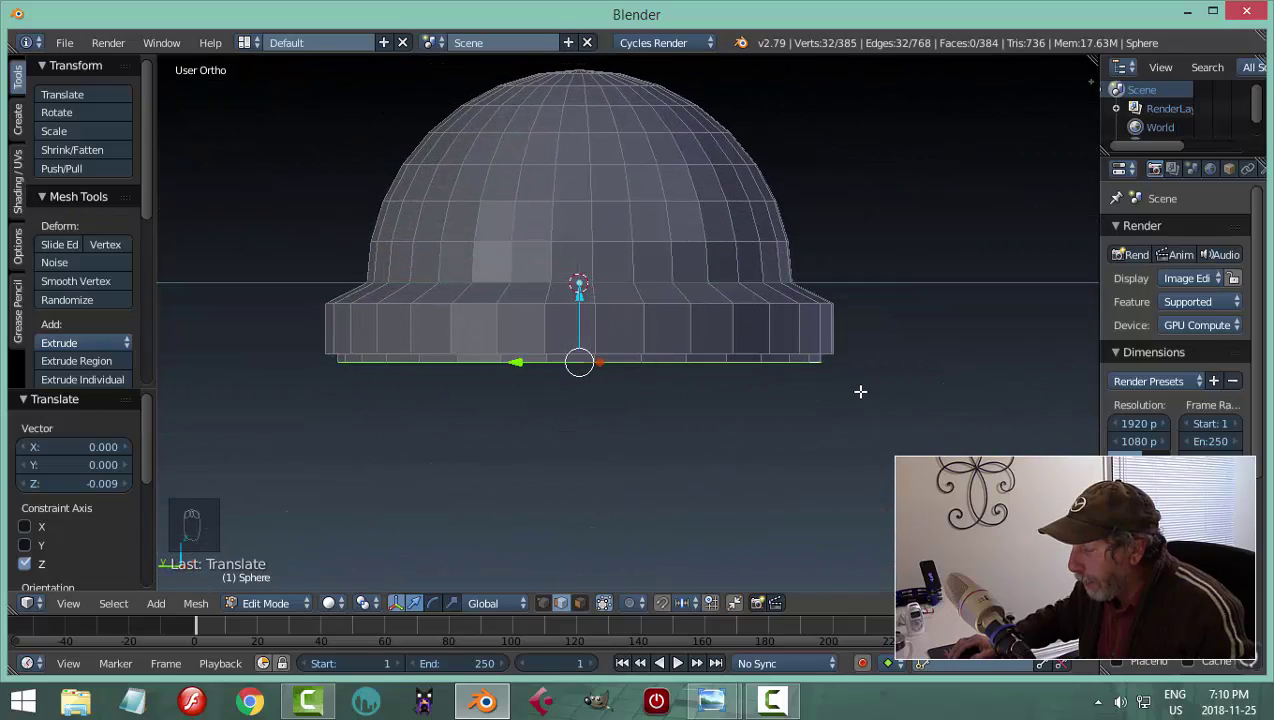
pyautogui.moveTo(711, 700)
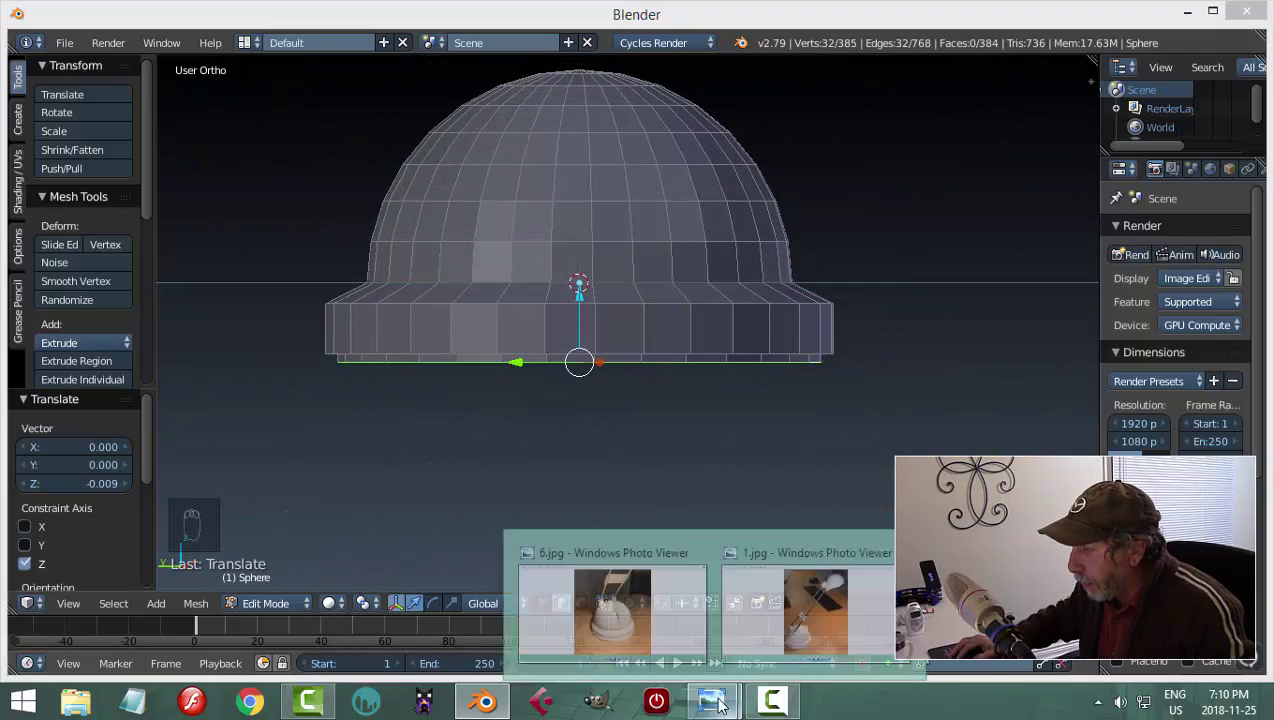
pyautogui.click(666, 619)
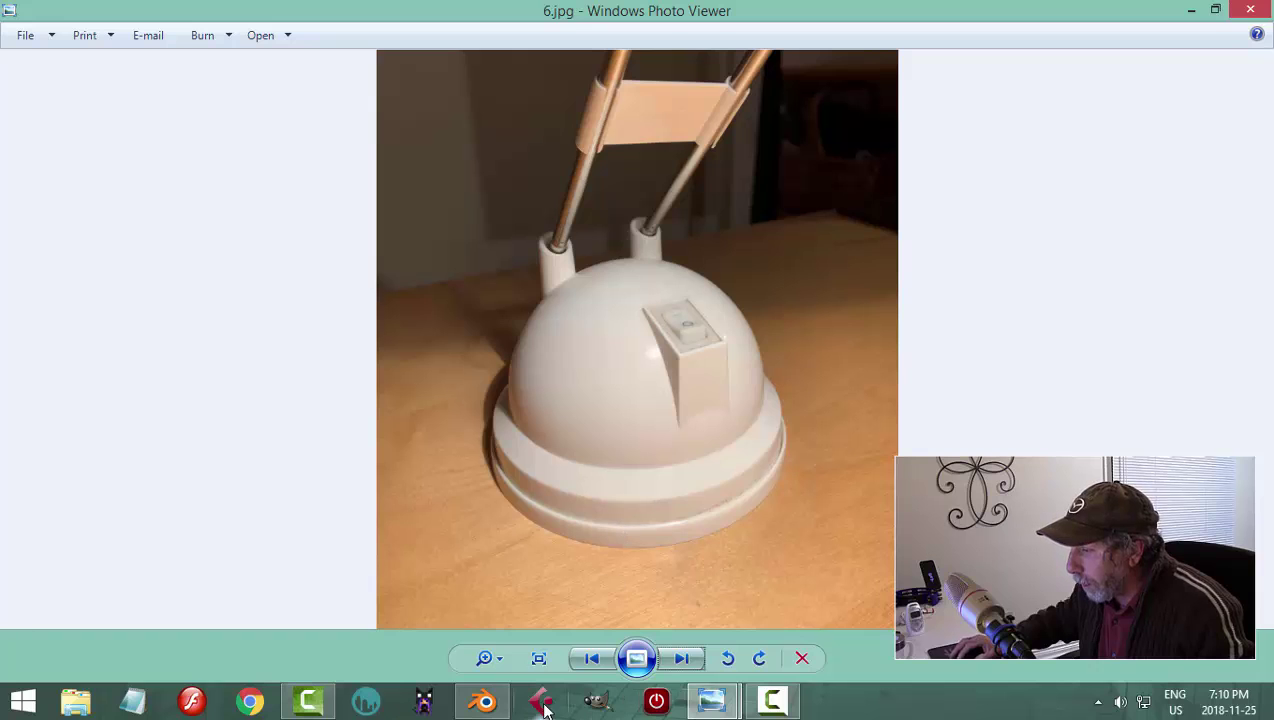
pyautogui.click(484, 700)
# In bottom view, extrude the groove's lower edge loop in place and scale it outward by about 1.056 in X and Y only
pyautogui.moveTo(685, 472); pyautogui.dragTo(723, 399, button='middle')
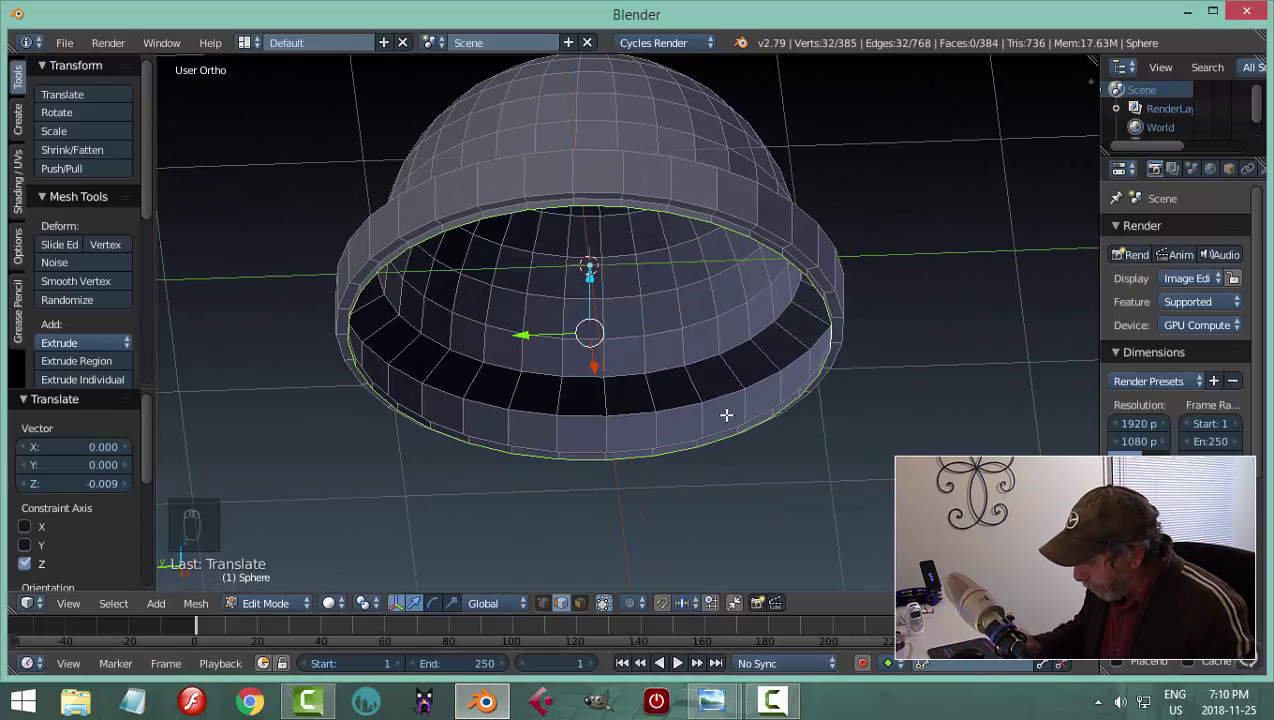
pyautogui.press('KP_7')
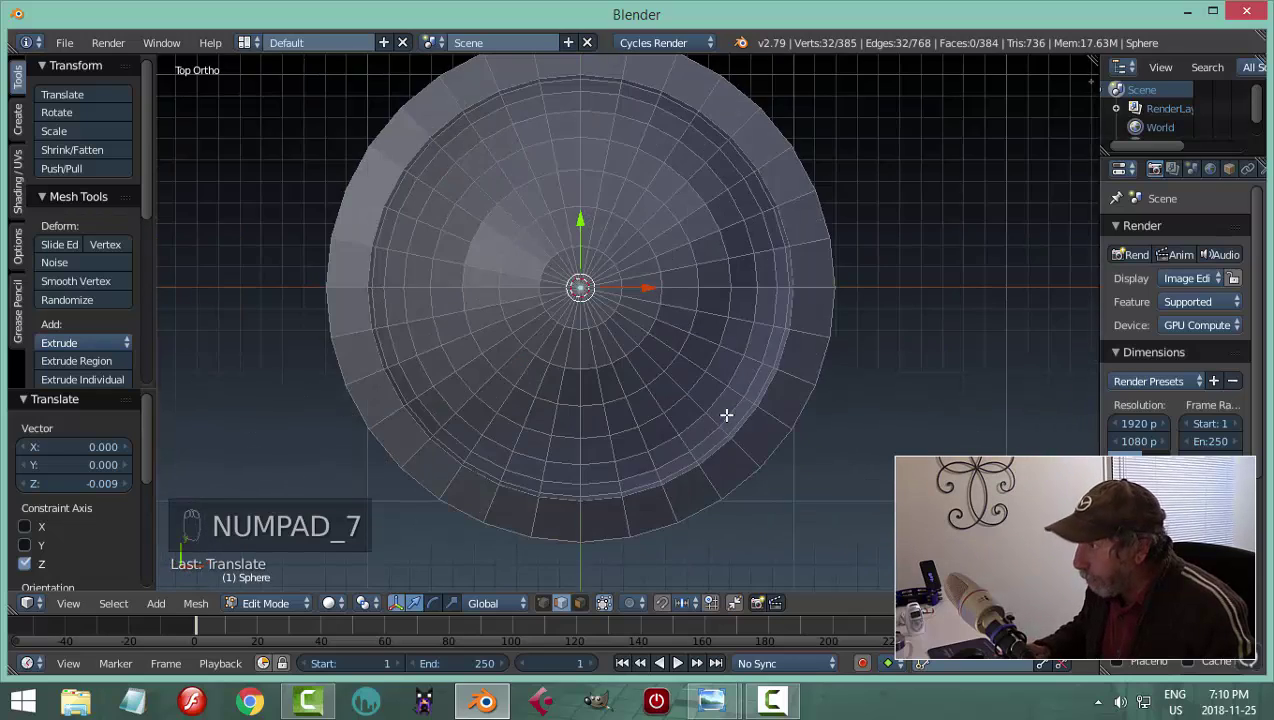
pyautogui.press('ctrl+KP_7')
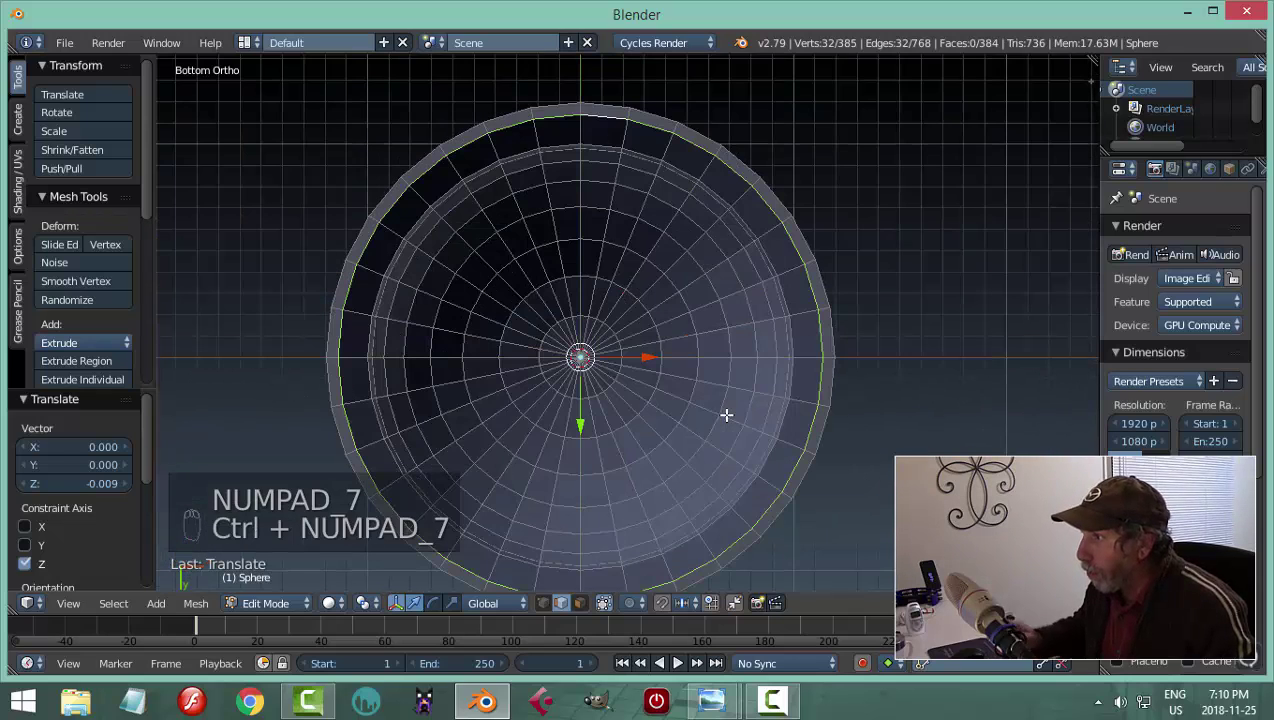
pyautogui.press('e')
pyautogui.rightClick(724, 341)
pyautogui.press('s')
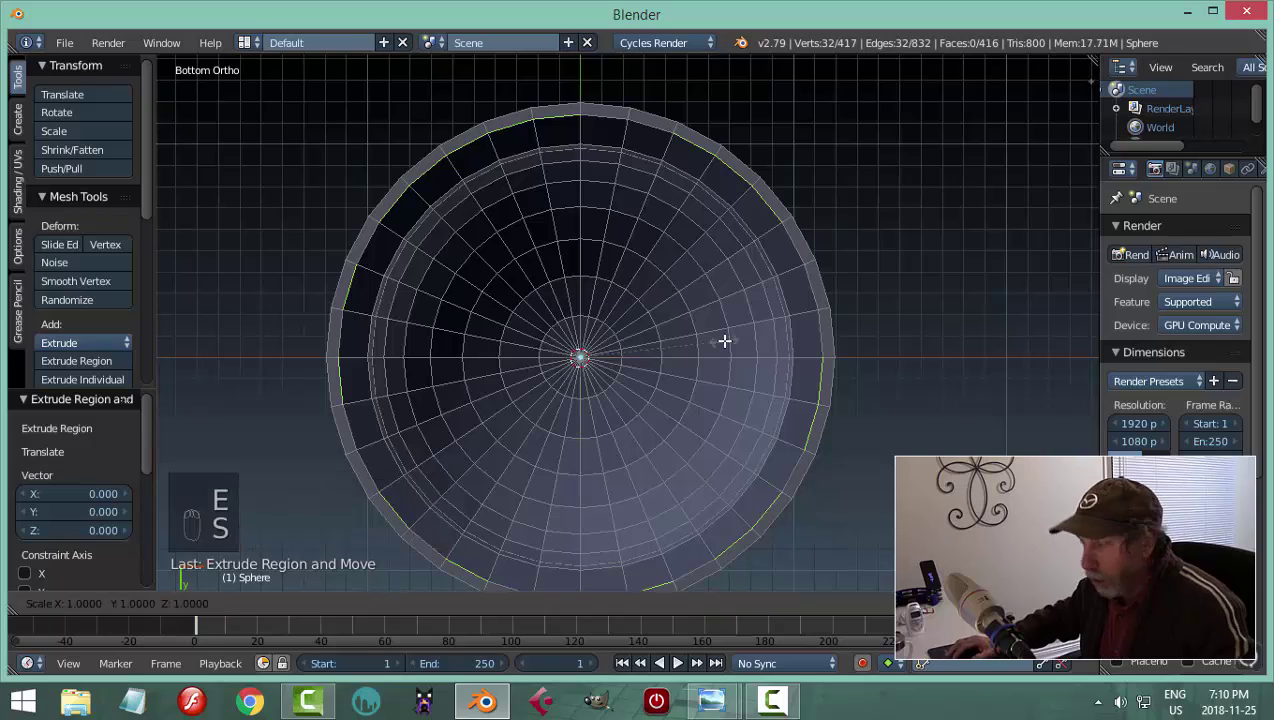
pyautogui.hotkey('shift', 'z')
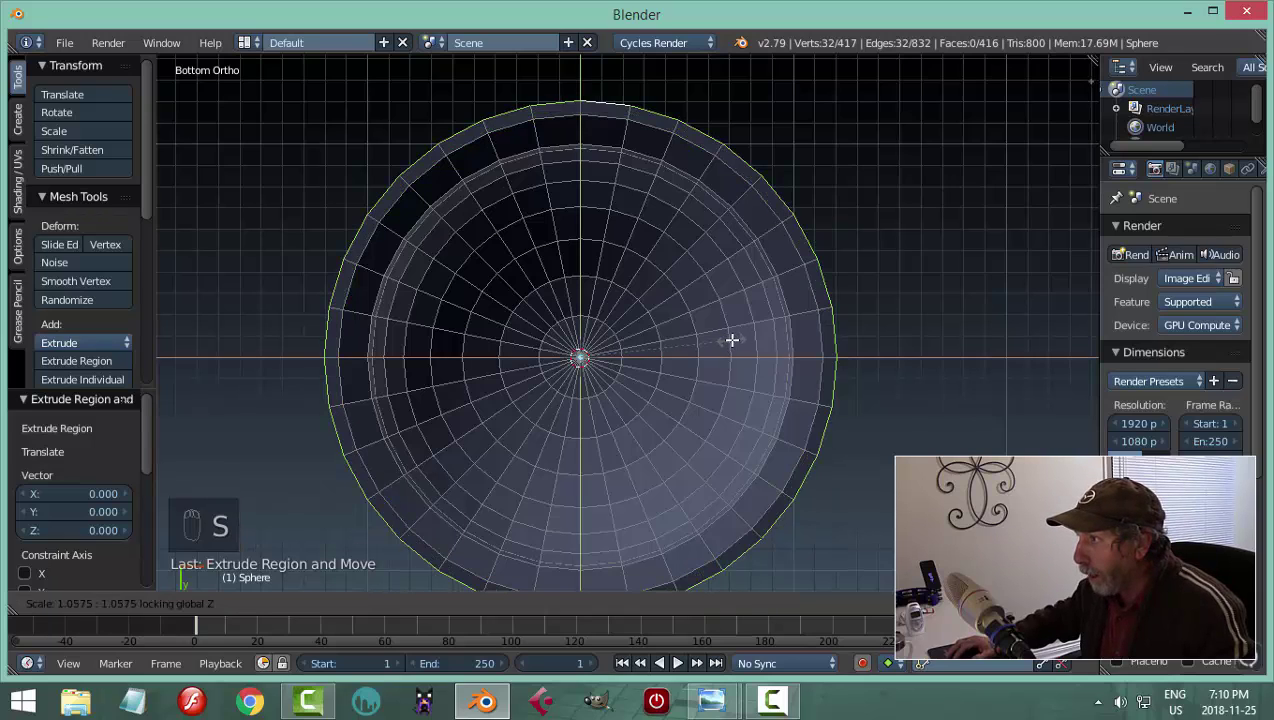
pyautogui.click(730, 340)
# Extrude the outward-scaled edge loop and lower it about 0.198 along Z to form the base's lower band
pyautogui.moveTo(742, 289); pyautogui.dragTo(694, 321, button='middle')
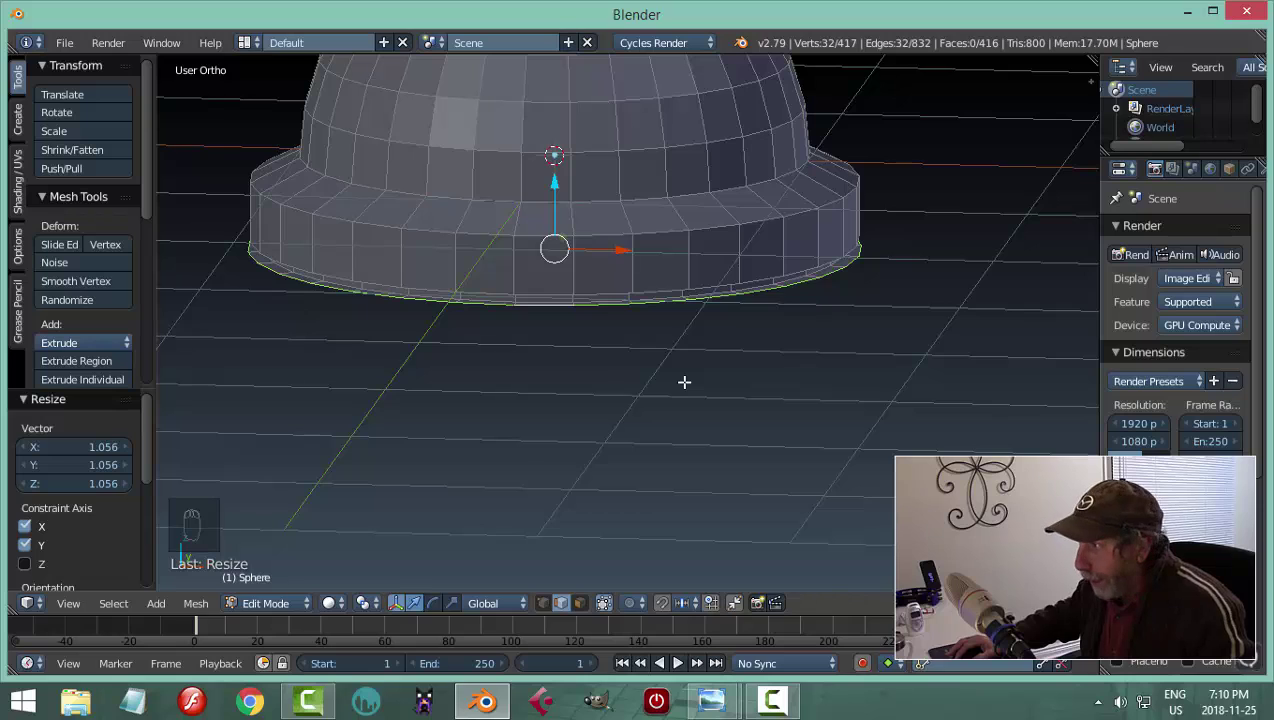
pyautogui.press('e')
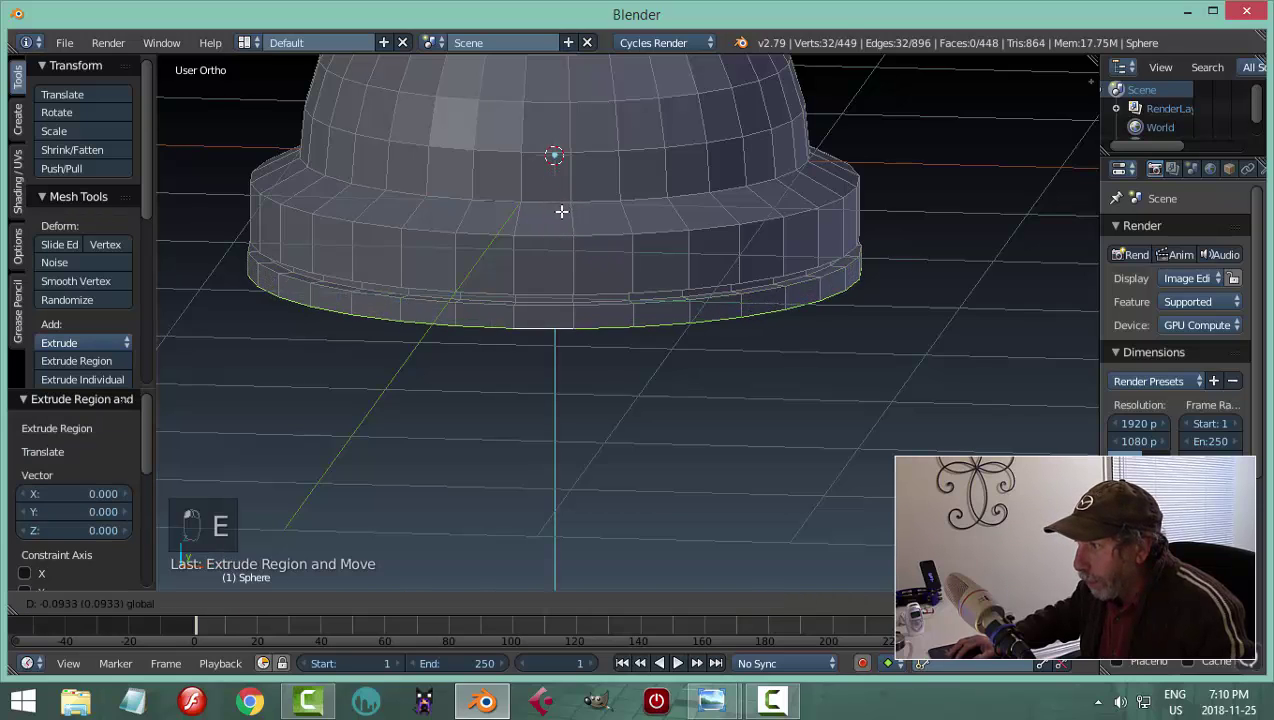
pyautogui.click(563, 237)
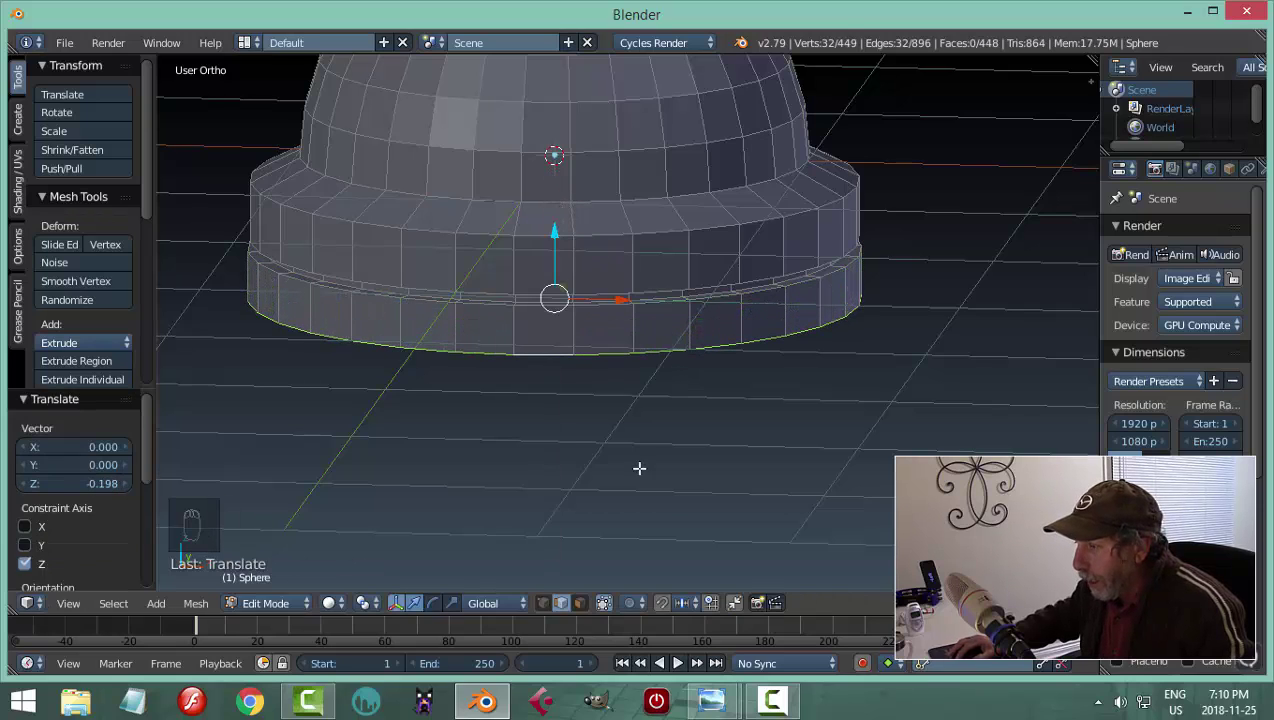
# Check the lower band against a magnified reference photo 6.jpg, and lower the bottom edge loop about 0.022 further along Z in Blender
pyautogui.moveTo(712, 700)
pyautogui.click(663, 638)
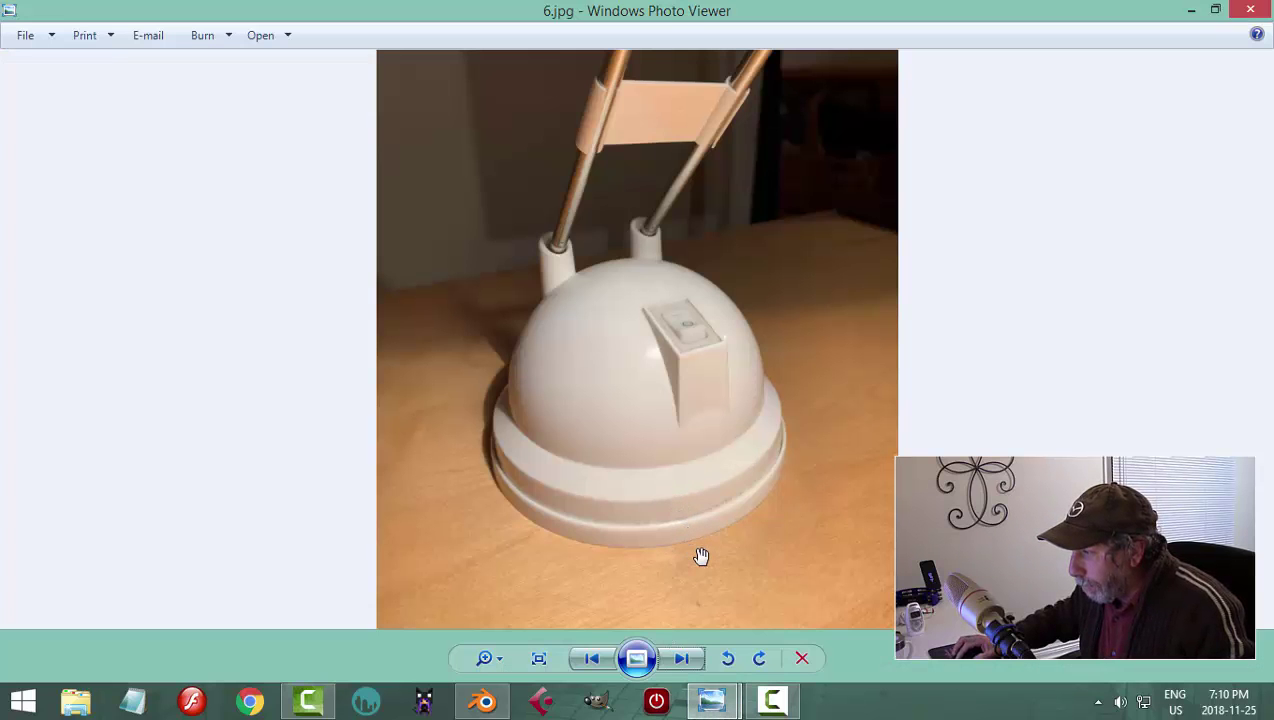
pyautogui.scroll(2, 701, 556)
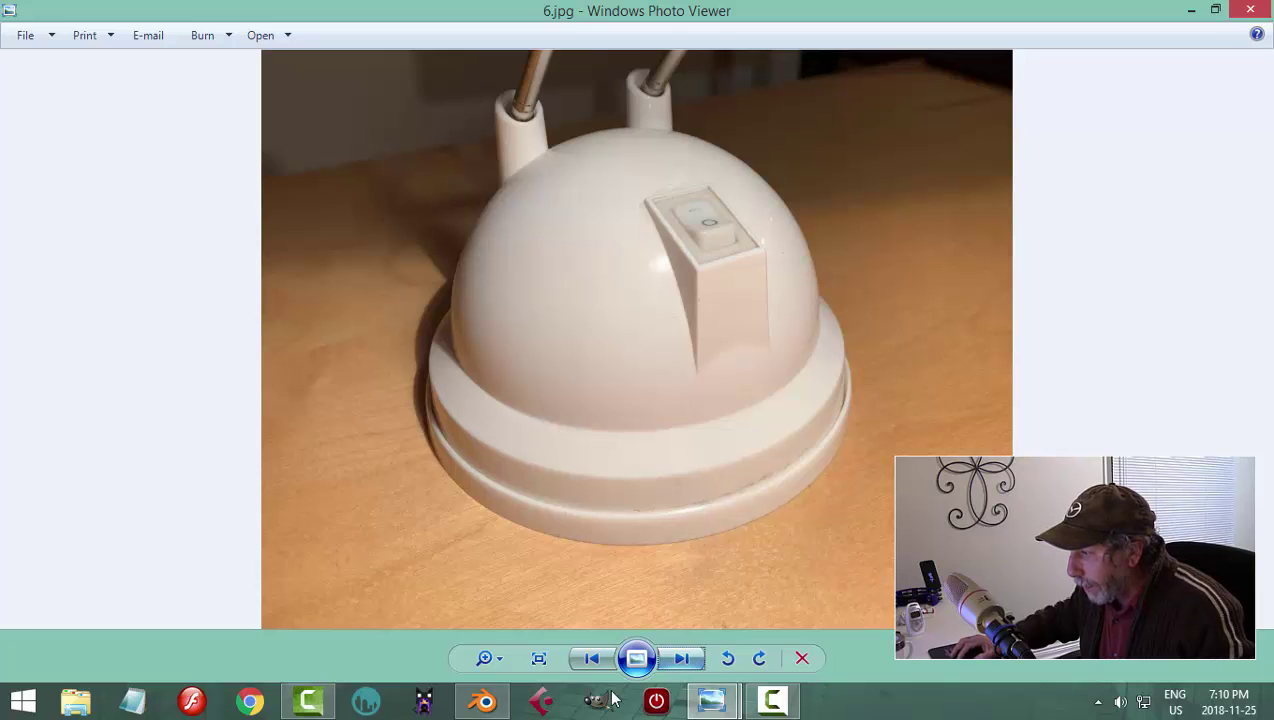
pyautogui.click(484, 700)
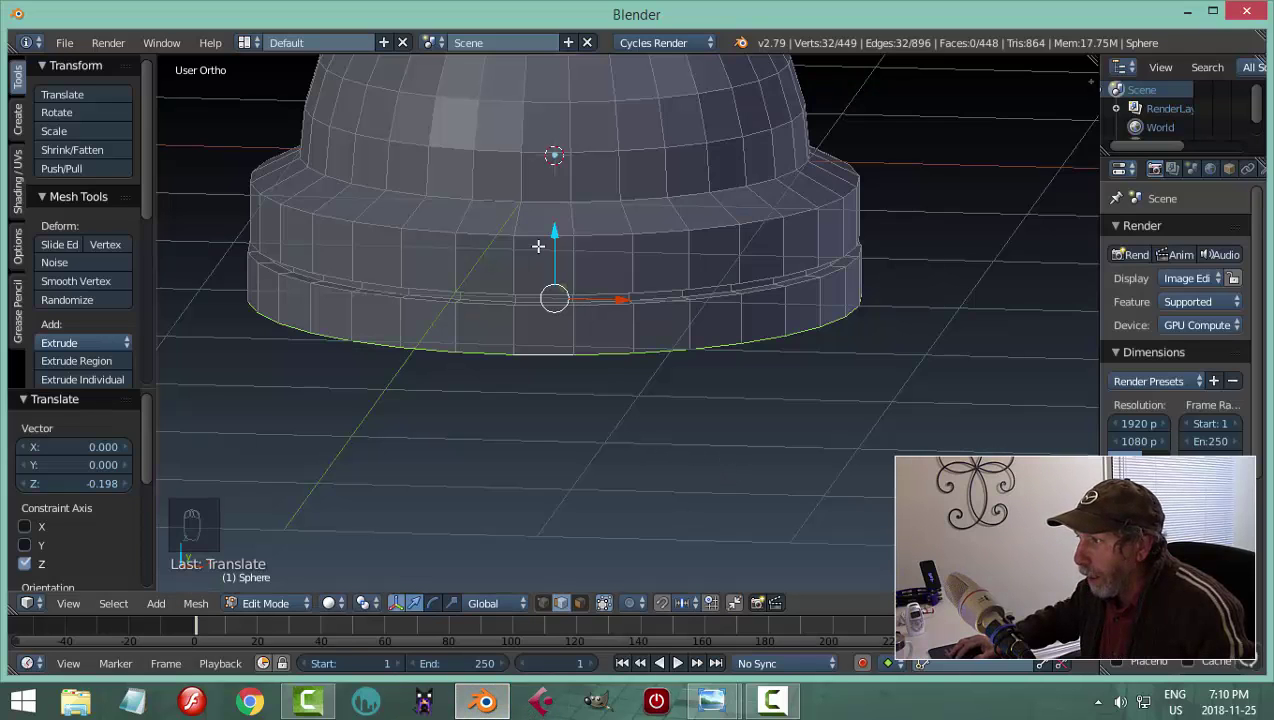
pyautogui.hotkey('ctrl', 'z')
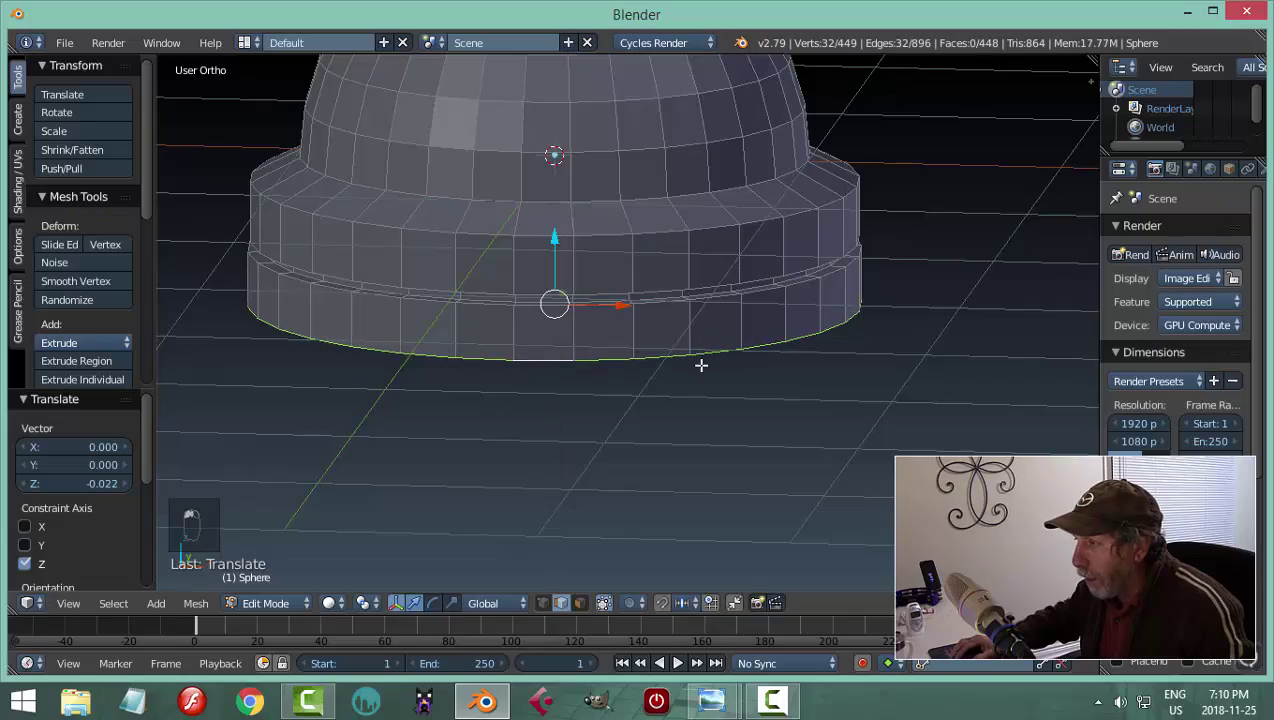
# Extrude the base's bottom edge loop in place and scale it inward to about 0.738 to form an underside ring
pyautogui.moveTo(700, 364); pyautogui.dragTo(700, 230, button='middle')
pyautogui.moveTo(752, 318); pyautogui.dragTo(820, 384, button='middle')
pyautogui.press('e')
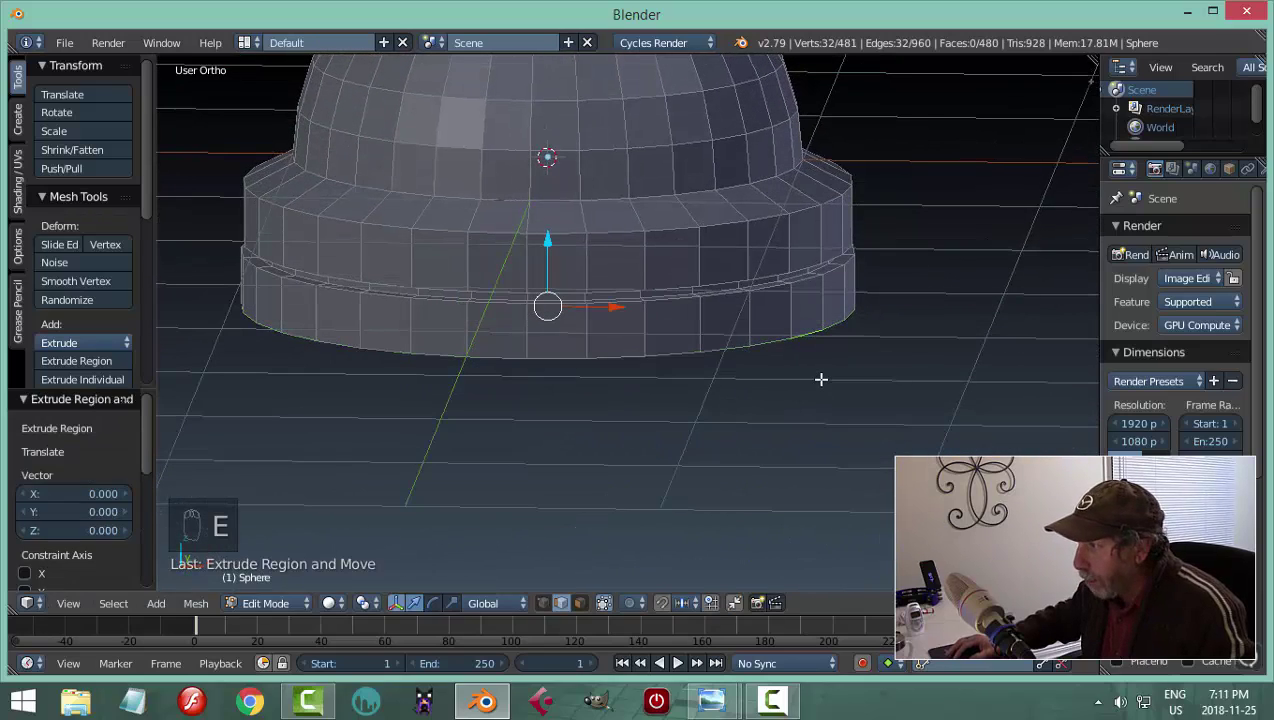
pyautogui.press('s')
pyautogui.click(833, 381)
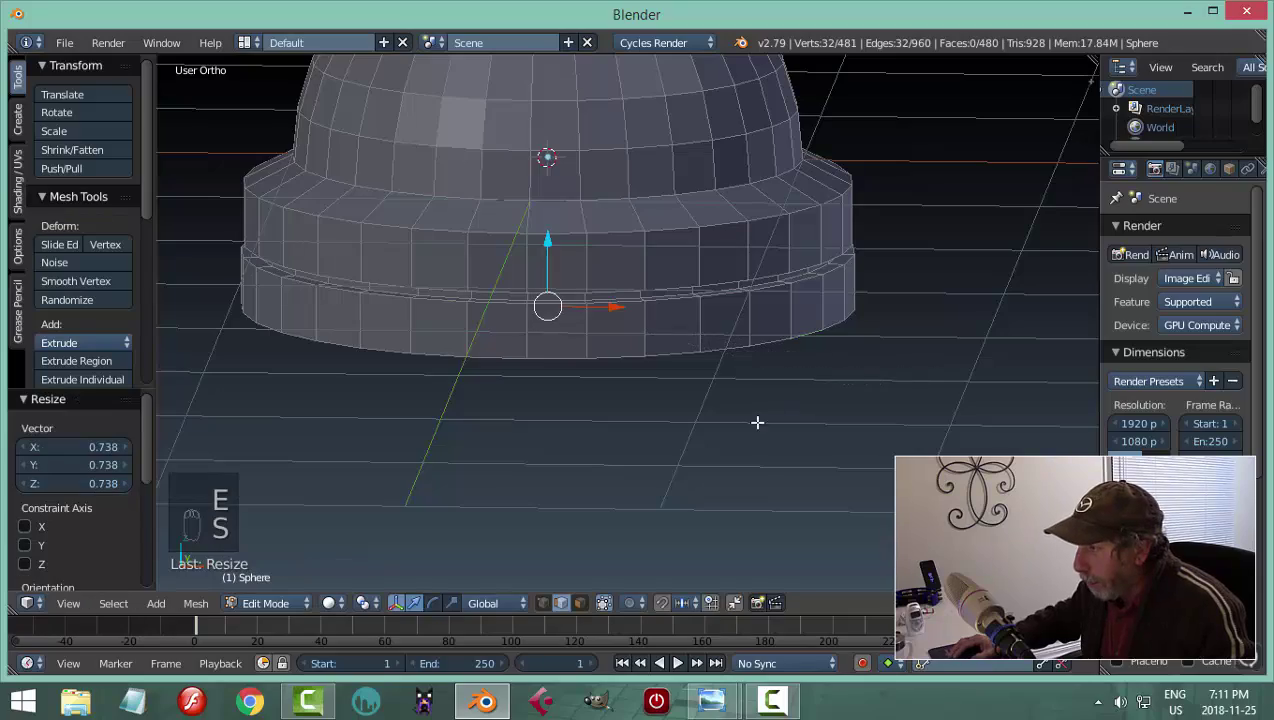
# Extrude the underside's inner edge loop in place and merge its vertices at center to close the bottom
pyautogui.moveTo(756, 421); pyautogui.dragTo(563, 354, button='middle')
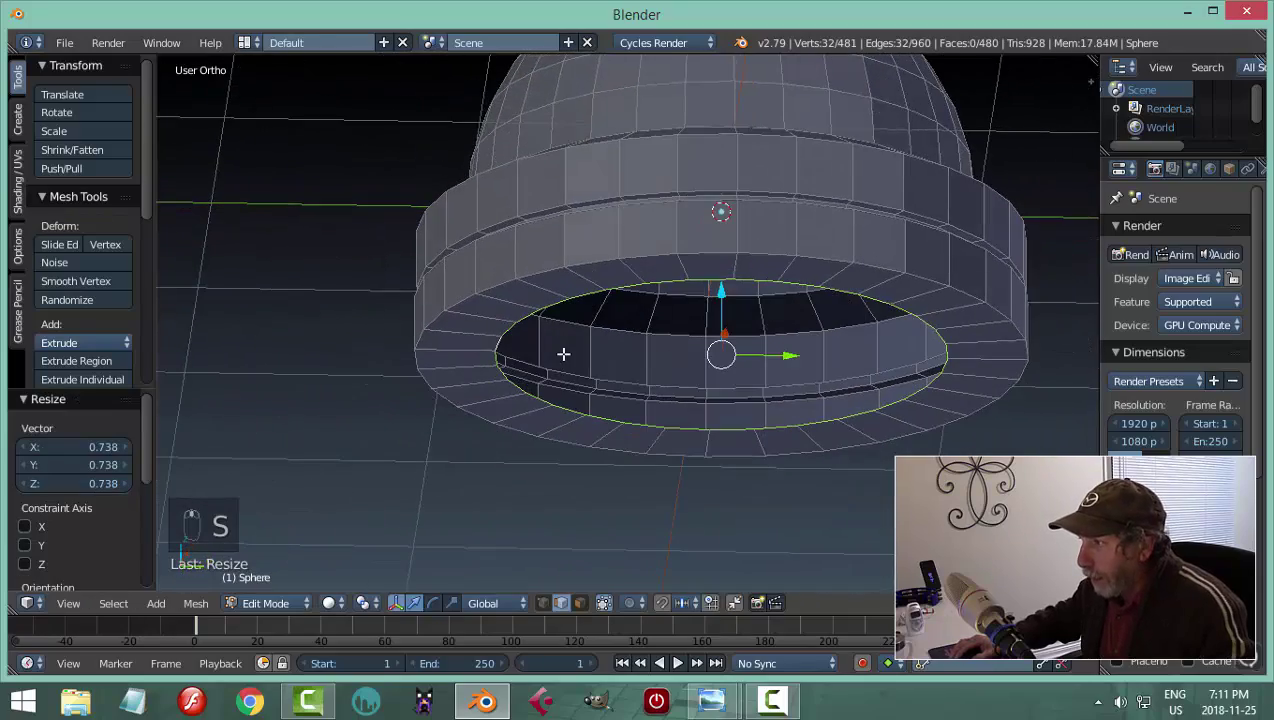
pyautogui.press('e')
pyautogui.rightClick(678, 367)
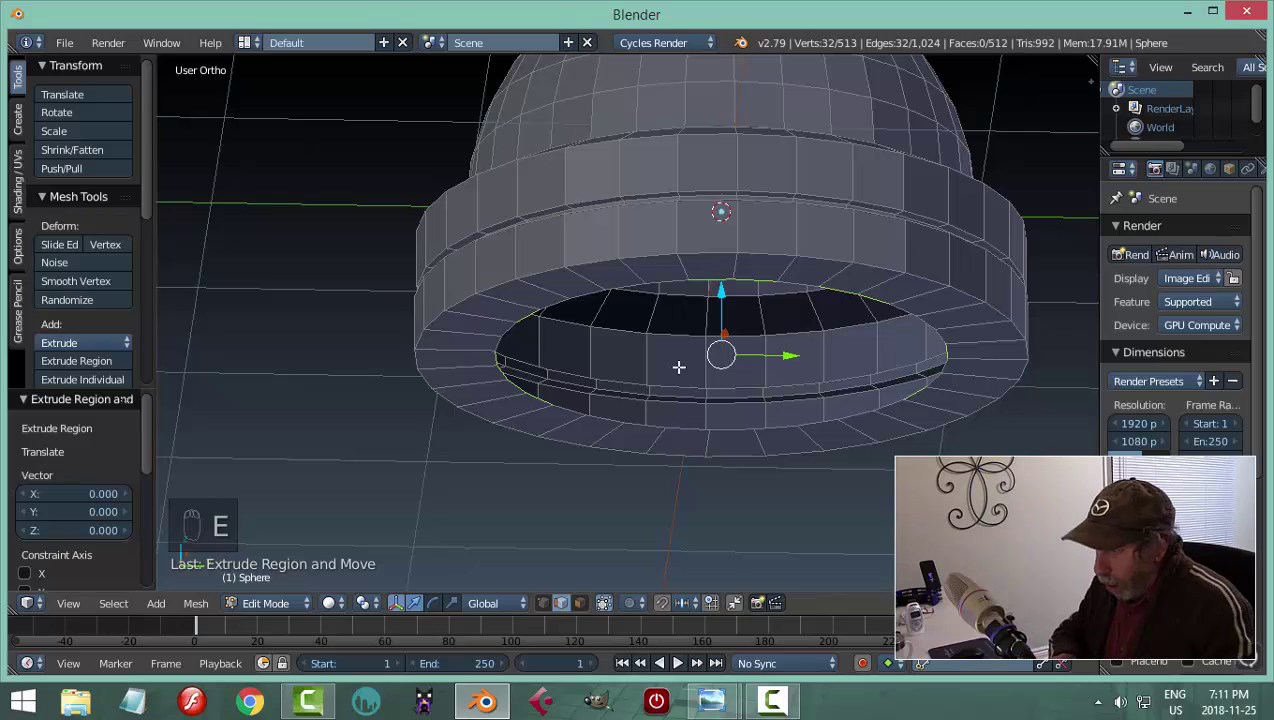
pyautogui.hotkey('alt', 'm')
pyautogui.click(680, 369)
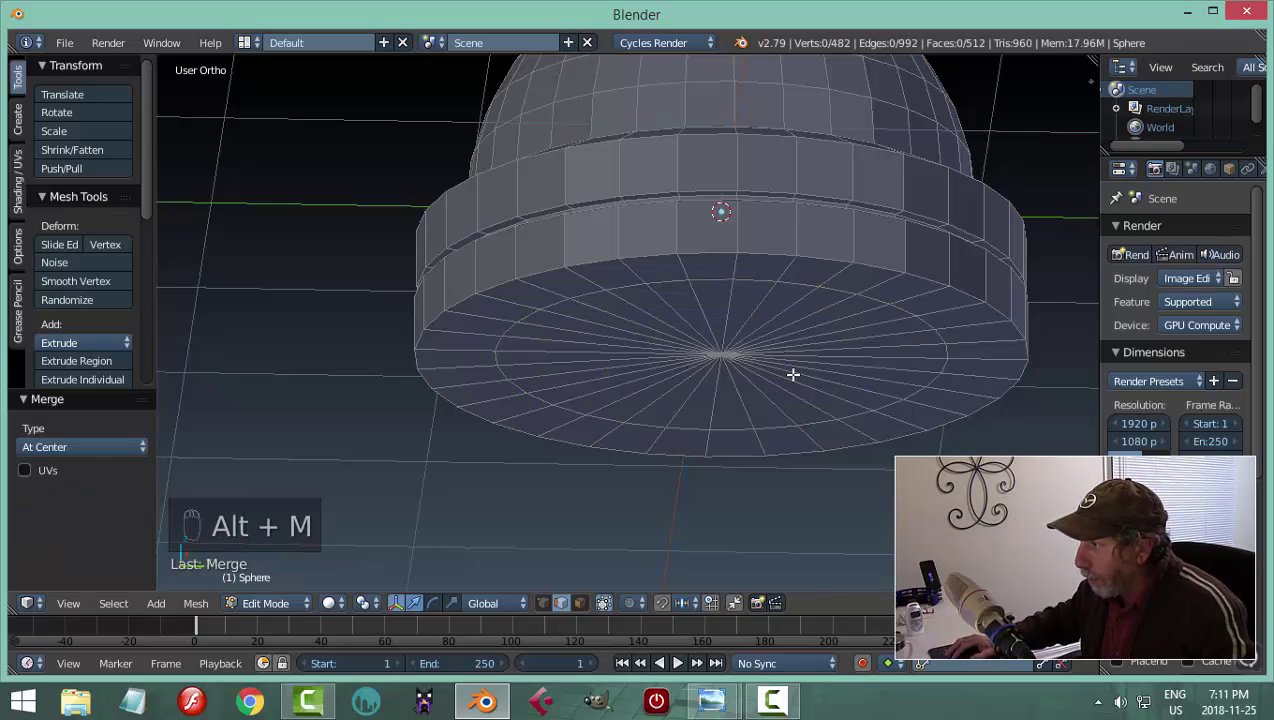
# Return to Object Mode and add a Subdivision Surface modifier to the lamp base with 2 view subdivisions
pyautogui.scroll(-3, 763, 385)
pyautogui.moveTo(756, 347); pyautogui.dragTo(680, 375, button='middle')
pyautogui.press('Tab')
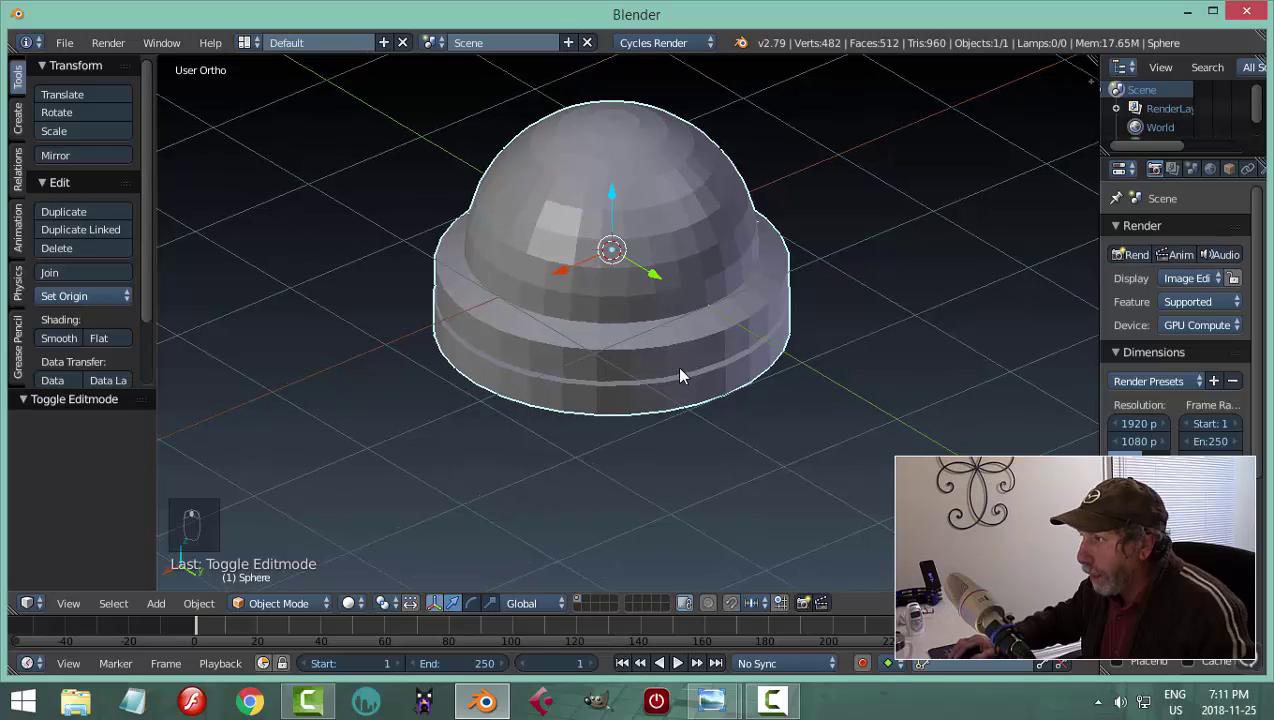
pyautogui.scroll(-2, 1228, 172)
pyautogui.click(1230, 170)
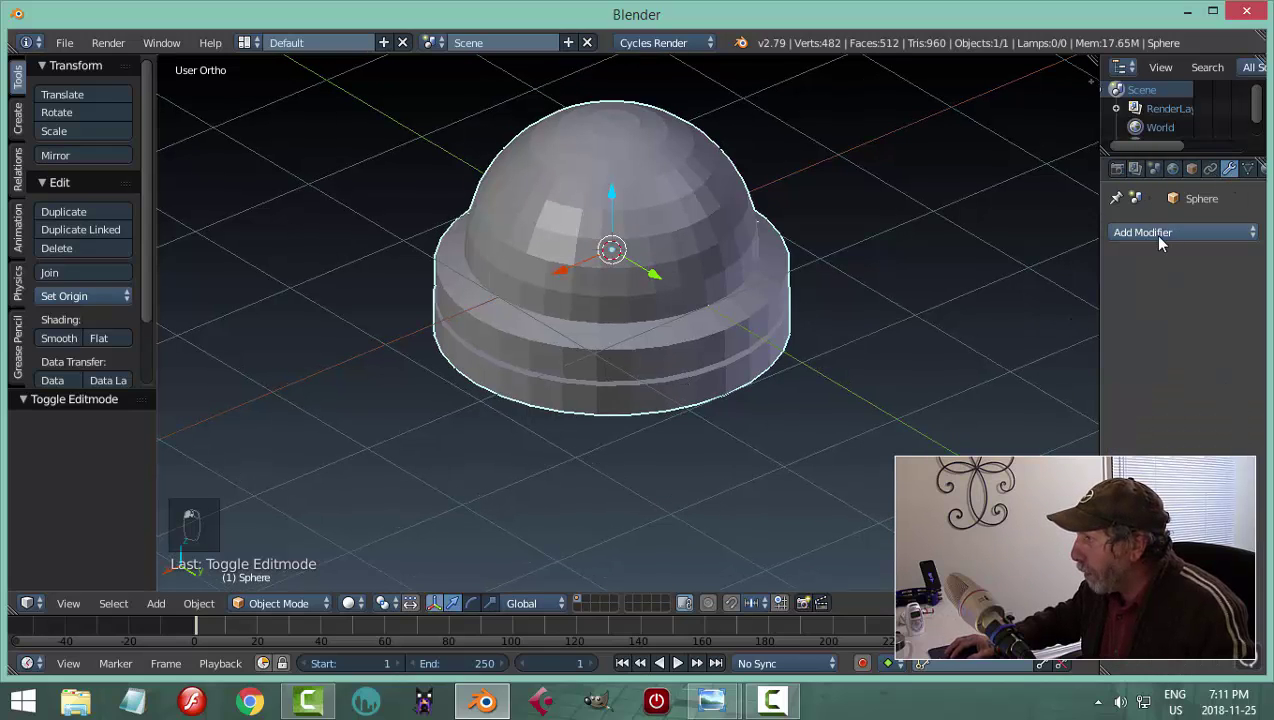
pyautogui.click(1150, 232)
pyautogui.click(878, 543)
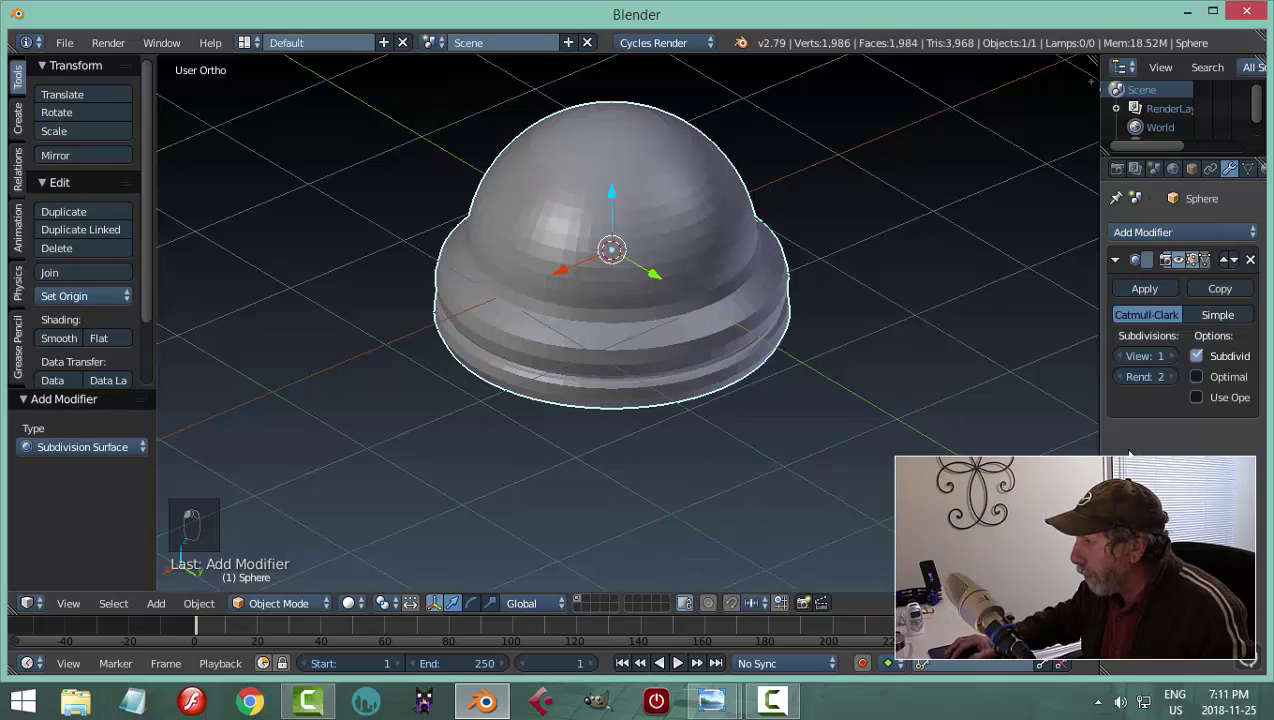
pyautogui.click(1168, 357)
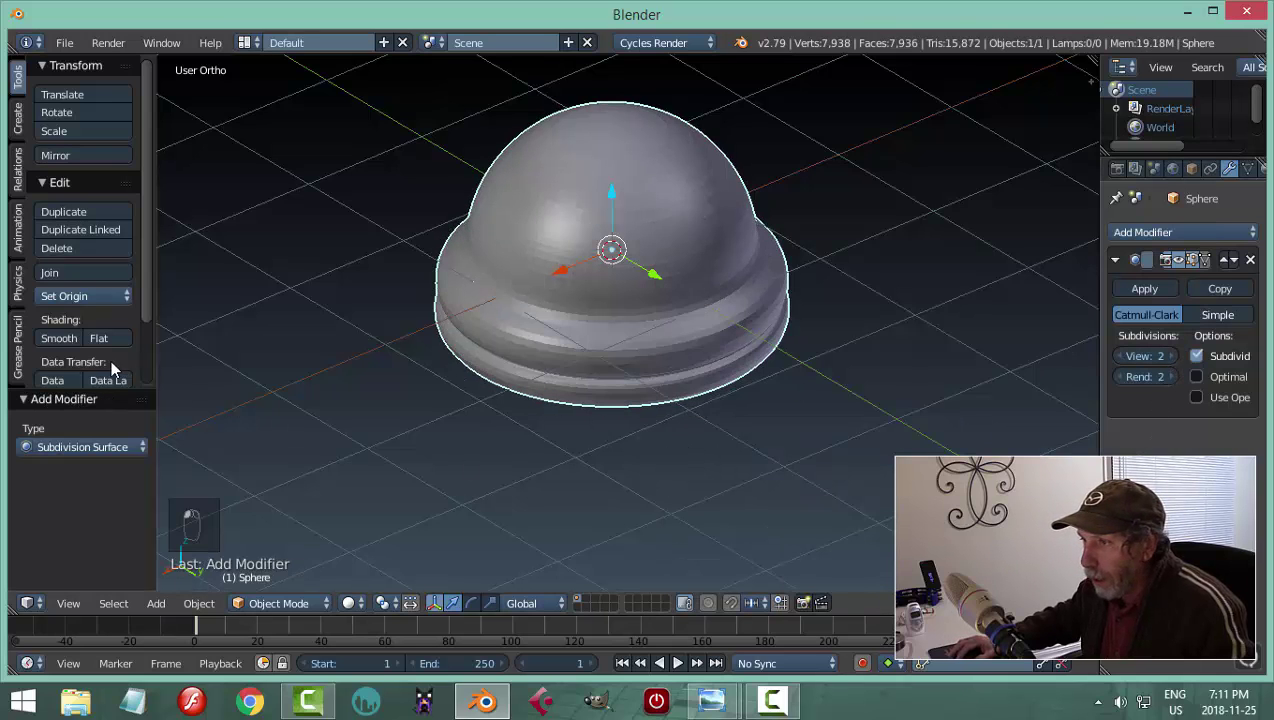
# Apply smooth shading to the lamp base and check its surface from another angle
pyautogui.click(58, 338)
pyautogui.moveTo(788, 426); pyautogui.dragTo(718, 403, button='middle')
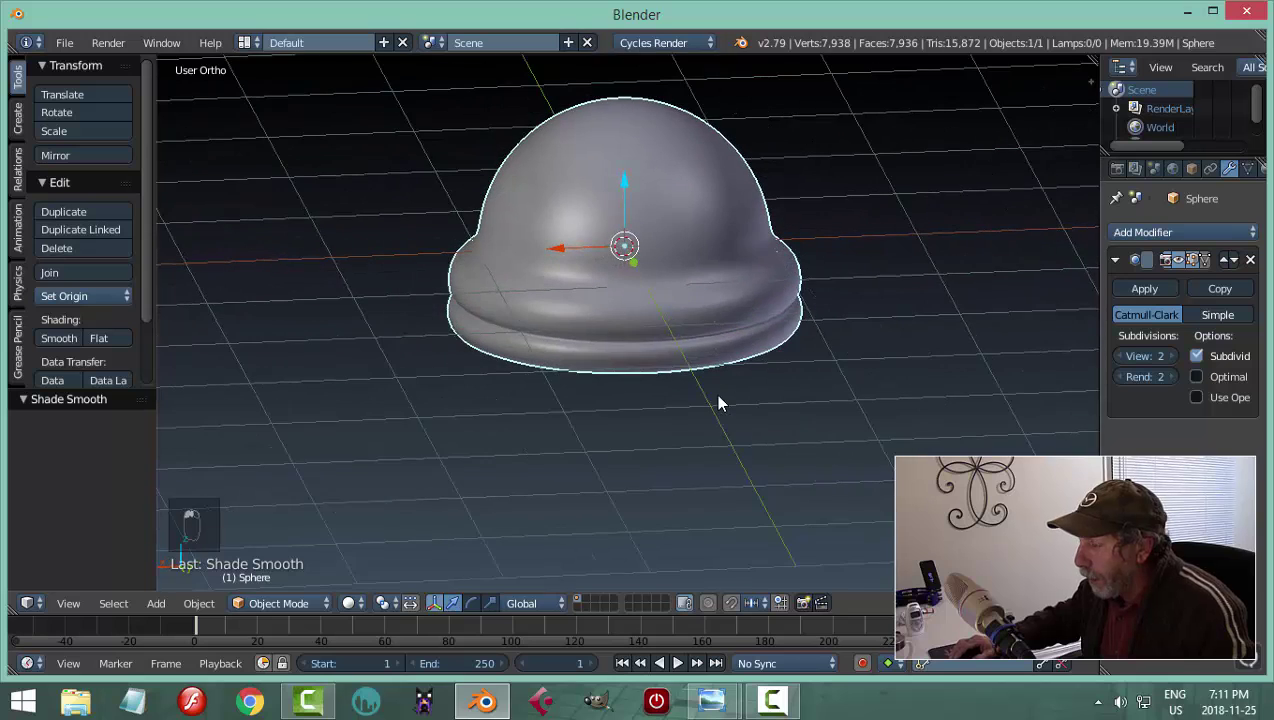
pyautogui.scroll(1, 718, 401)
pyautogui.scroll(-2, 720, 401)
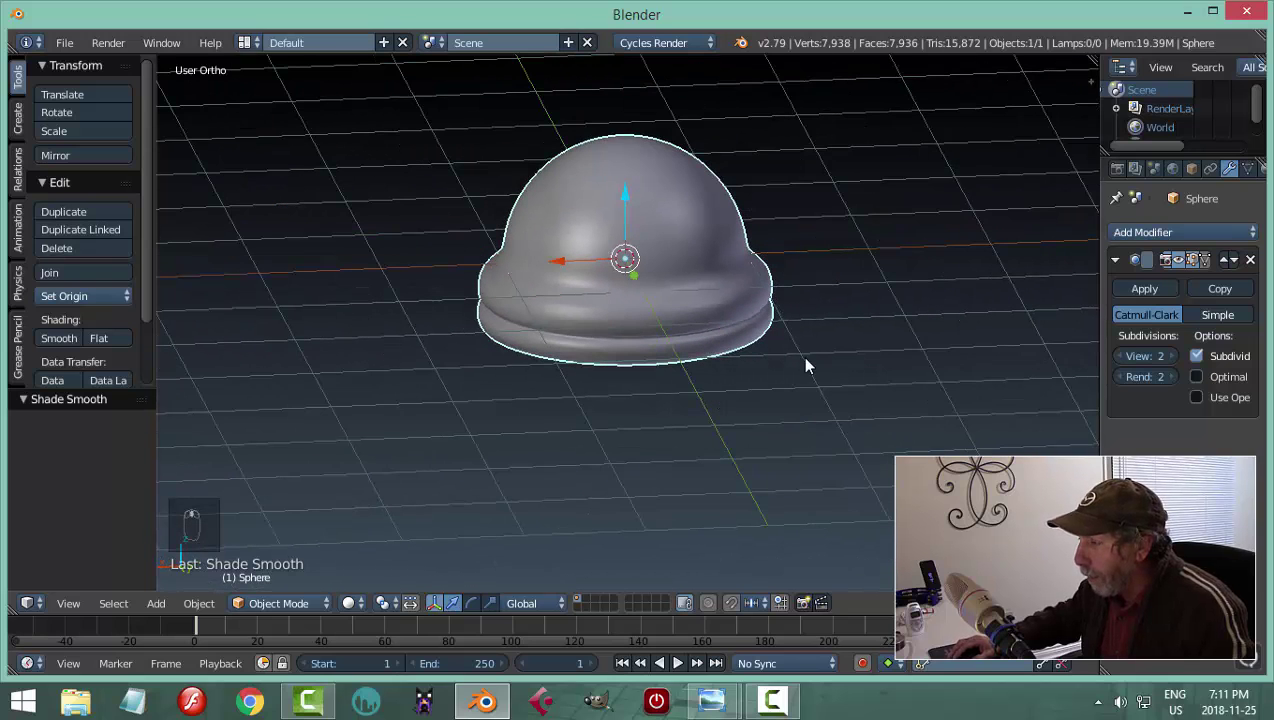
# Turn off the grid floor display in the 3D viewport and view the base's rim up close
pyautogui.press('n')
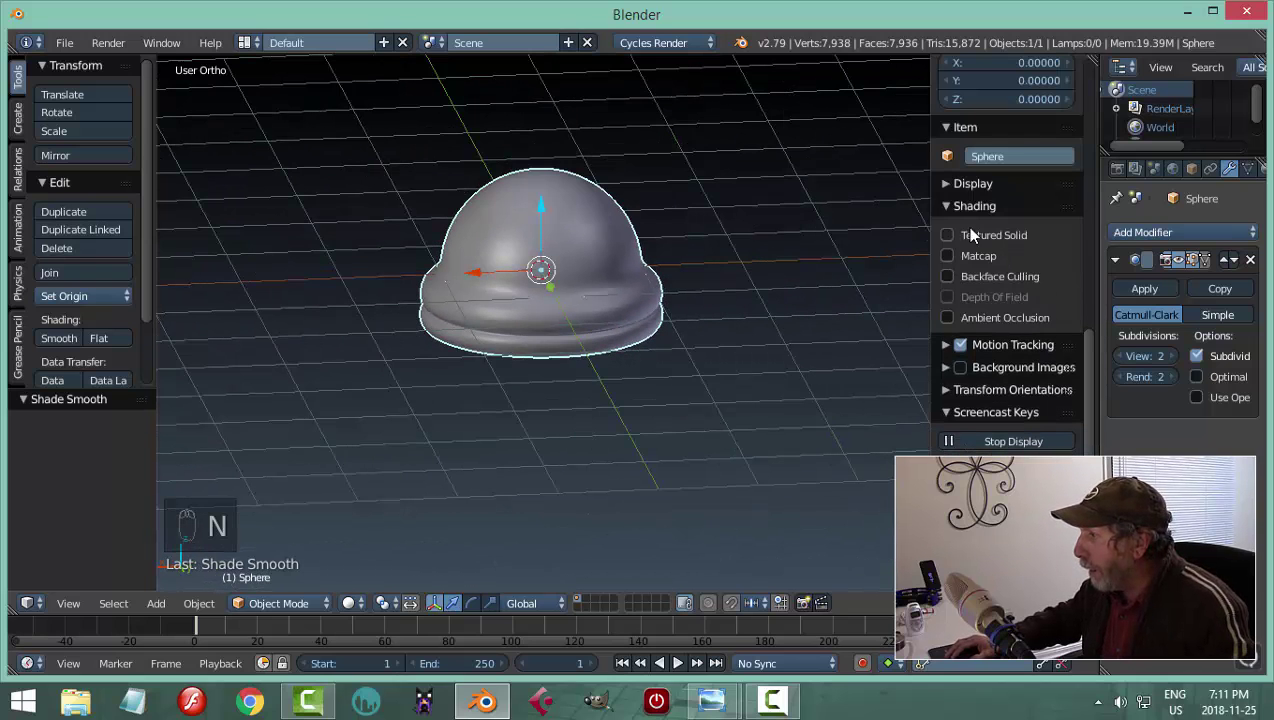
pyautogui.click(944, 206)
pyautogui.click(941, 184)
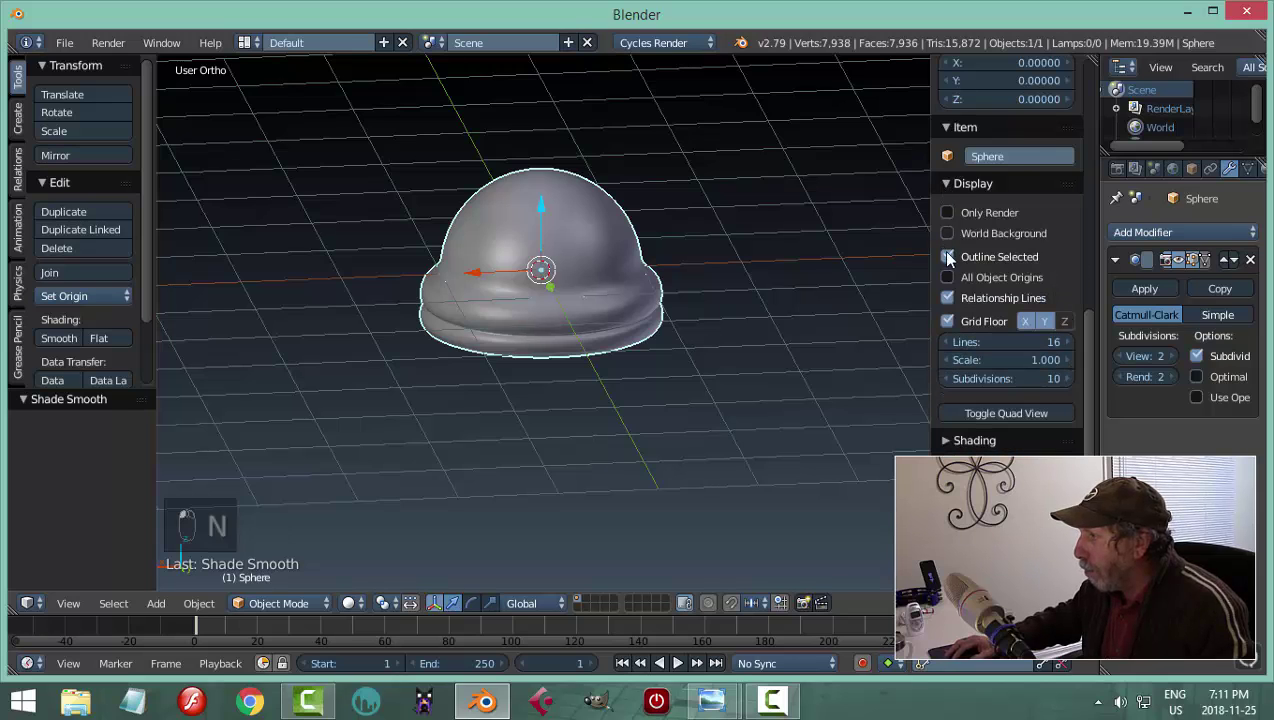
pyautogui.click(950, 321)
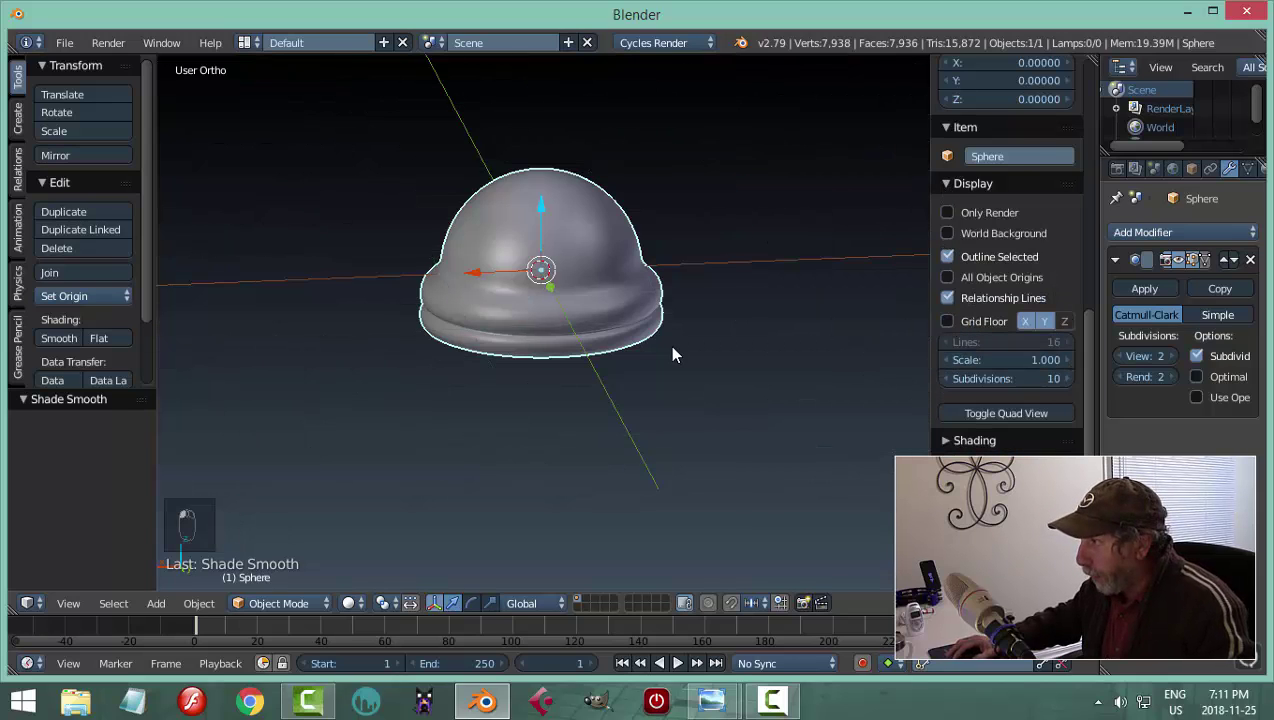
pyautogui.press('n')
pyautogui.scroll(4, 785, 386)
pyautogui.moveTo(758, 371); pyautogui.dragTo(643, 350, button='middle')
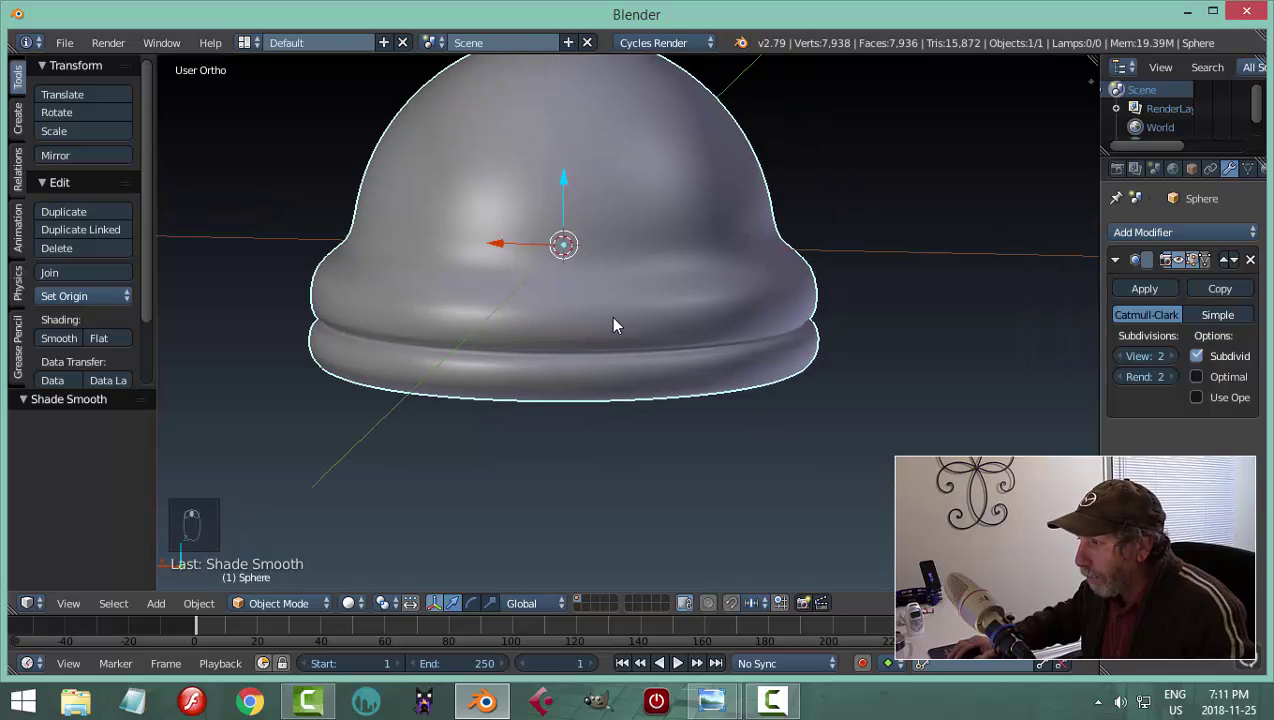
# In Edit Mode, add a single loop cut around the rim's upper band, slid about 0.82 toward the band's top edge
pyautogui.press('Tab')
pyautogui.click(700, 323)
pyautogui.scroll(2, 685, 353)
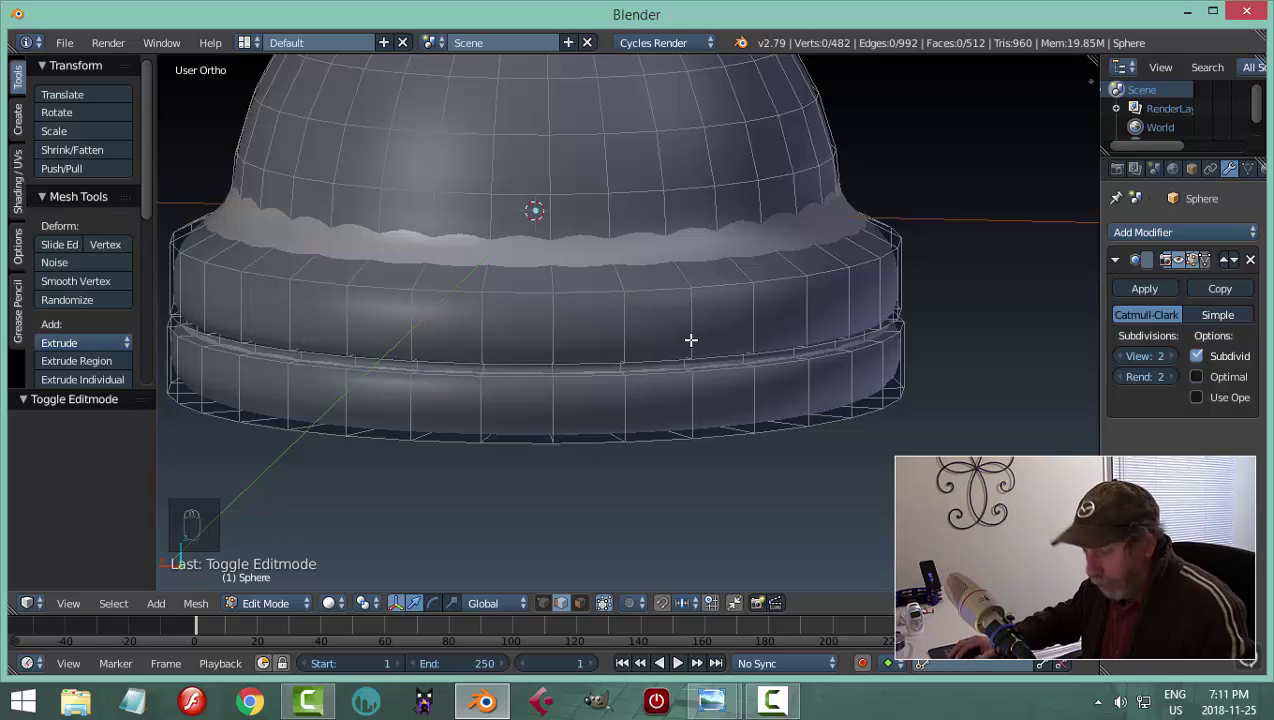
pyautogui.hotkey('ctrl', 'r')
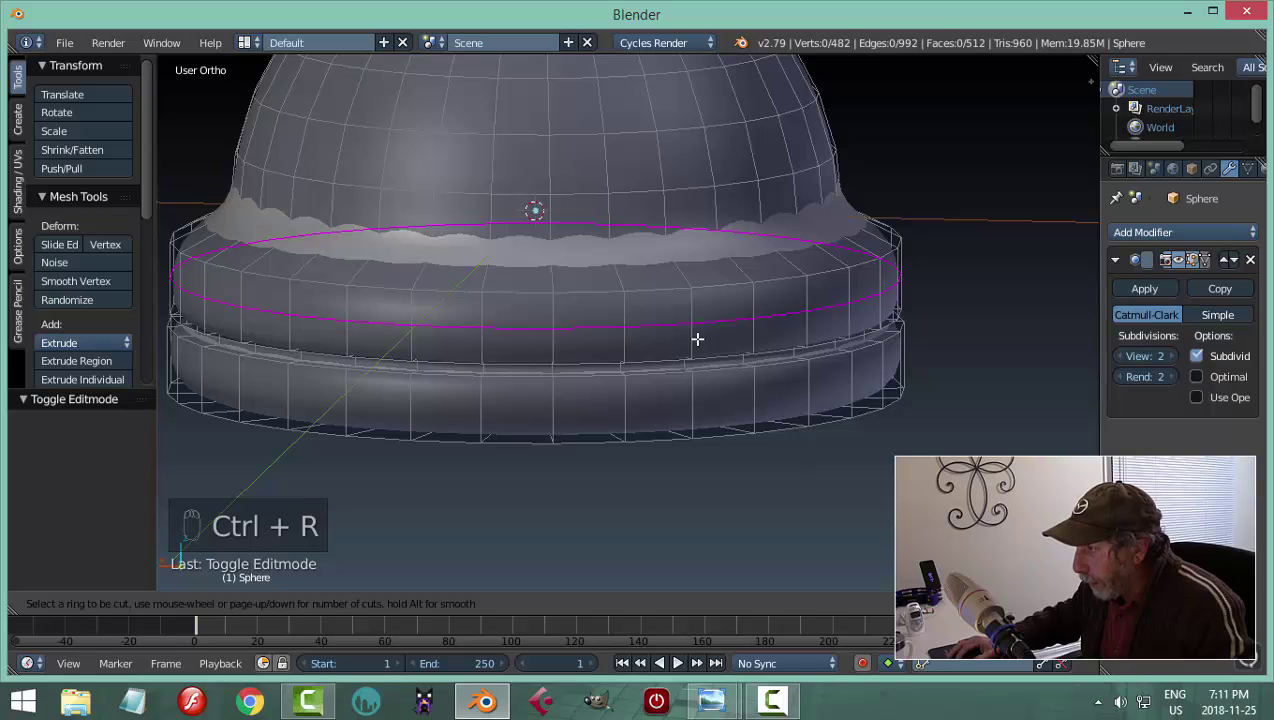
pyautogui.click(697, 339)
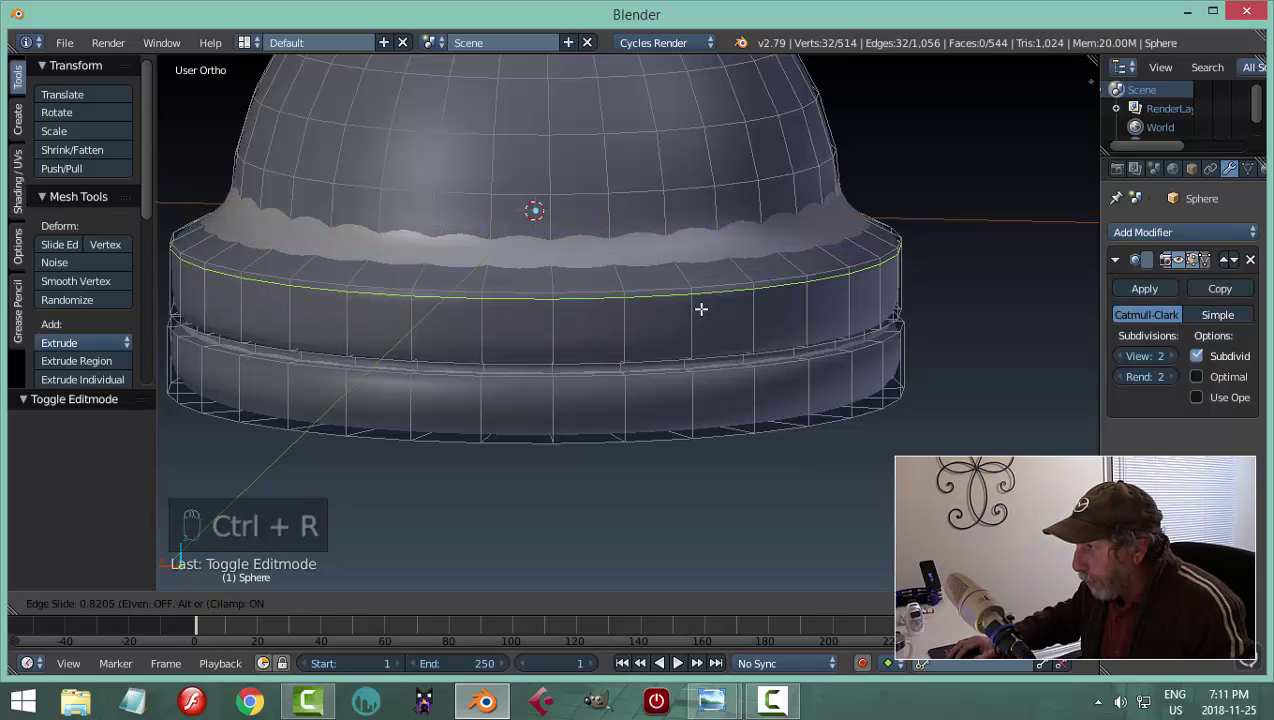
pyautogui.click(701, 314)
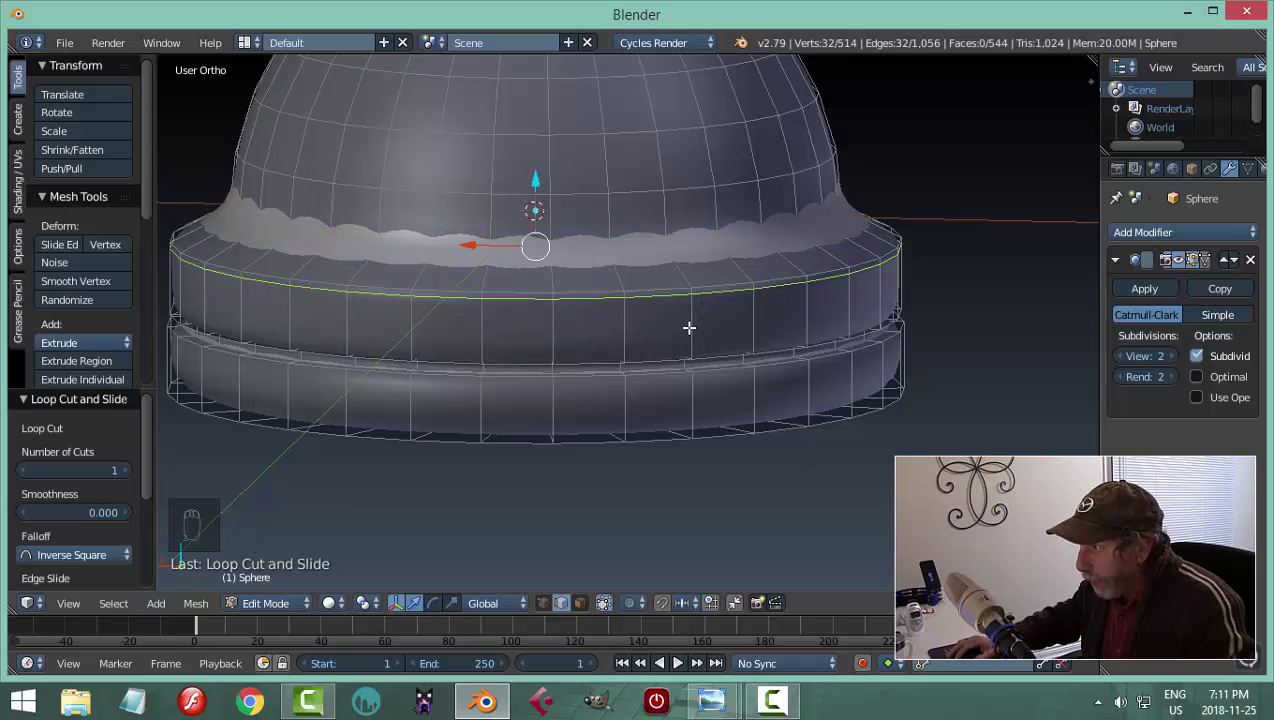
# Add another loop cut around the upper band, slid about 0.83 toward the groove, and deselect everything
pyautogui.hotkey('ctrl', 'r')
pyautogui.click(688, 330)
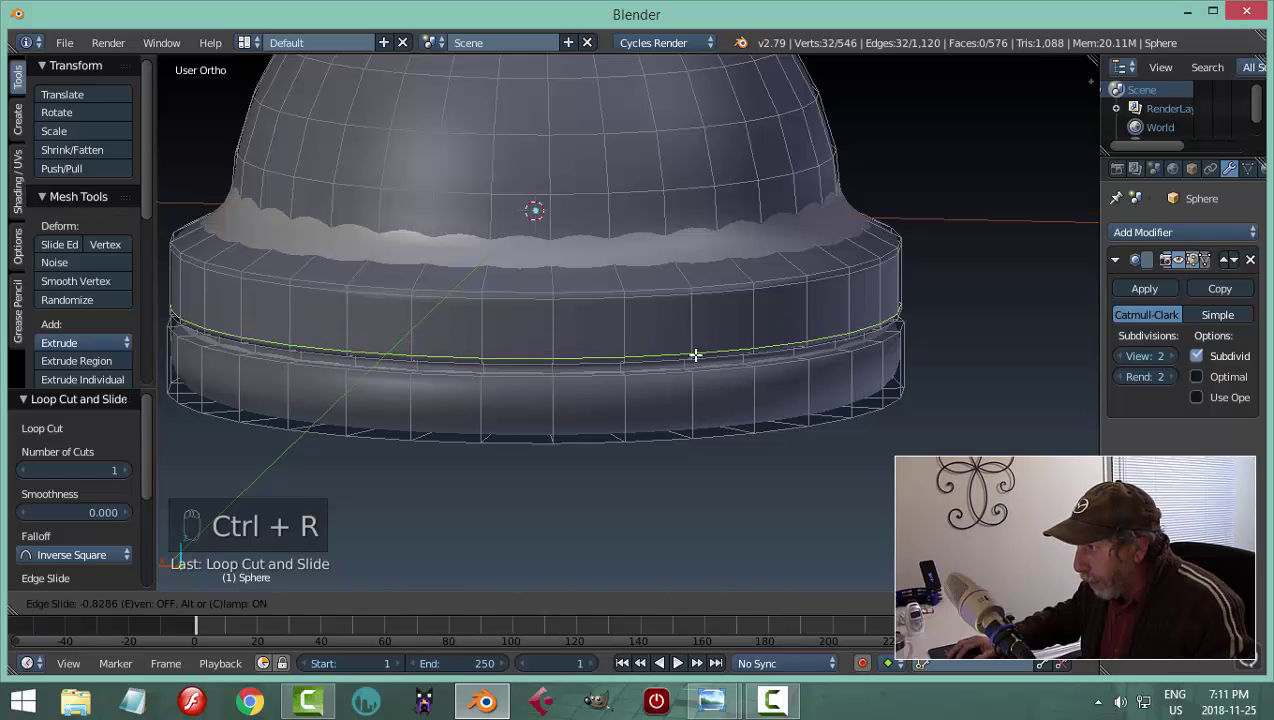
pyautogui.click(695, 356)
pyautogui.press('a')
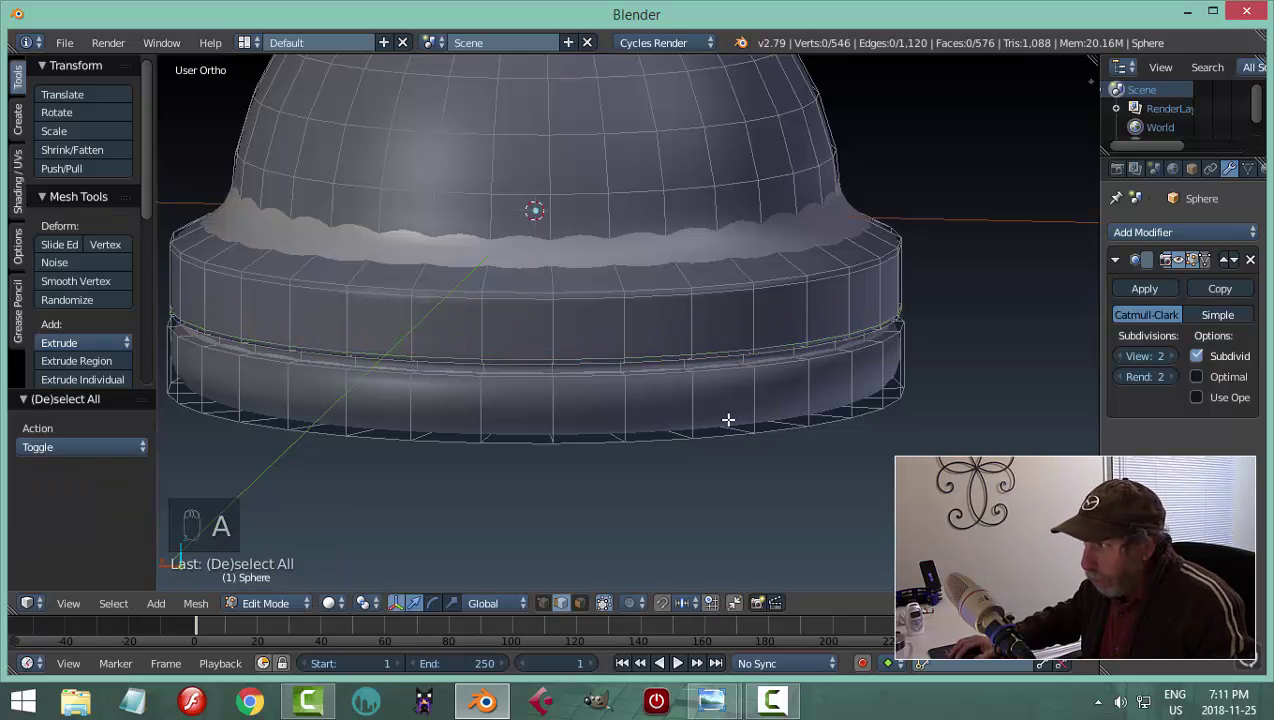
# Add two evenly spaced loop cuts around the rim's lower band without sliding them
pyautogui.scroll(4, 728, 420)
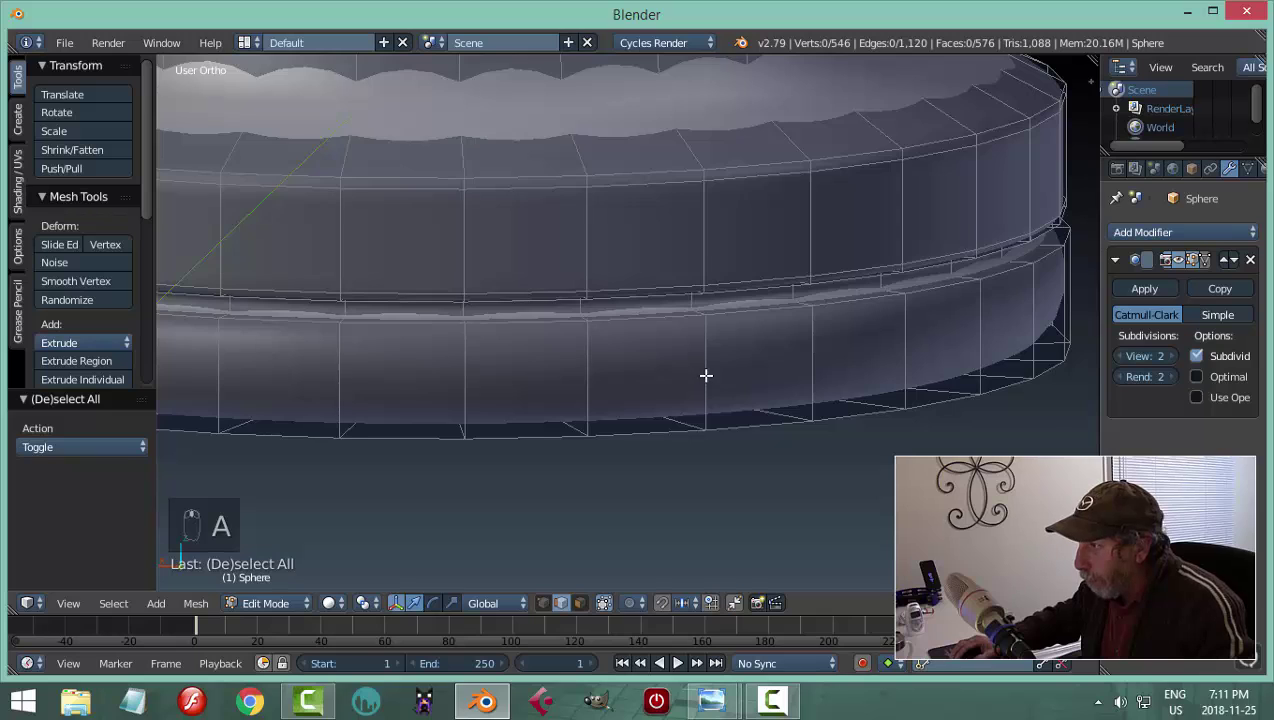
pyautogui.moveTo(706, 375); pyautogui.dragTo(637, 233, button='middle')
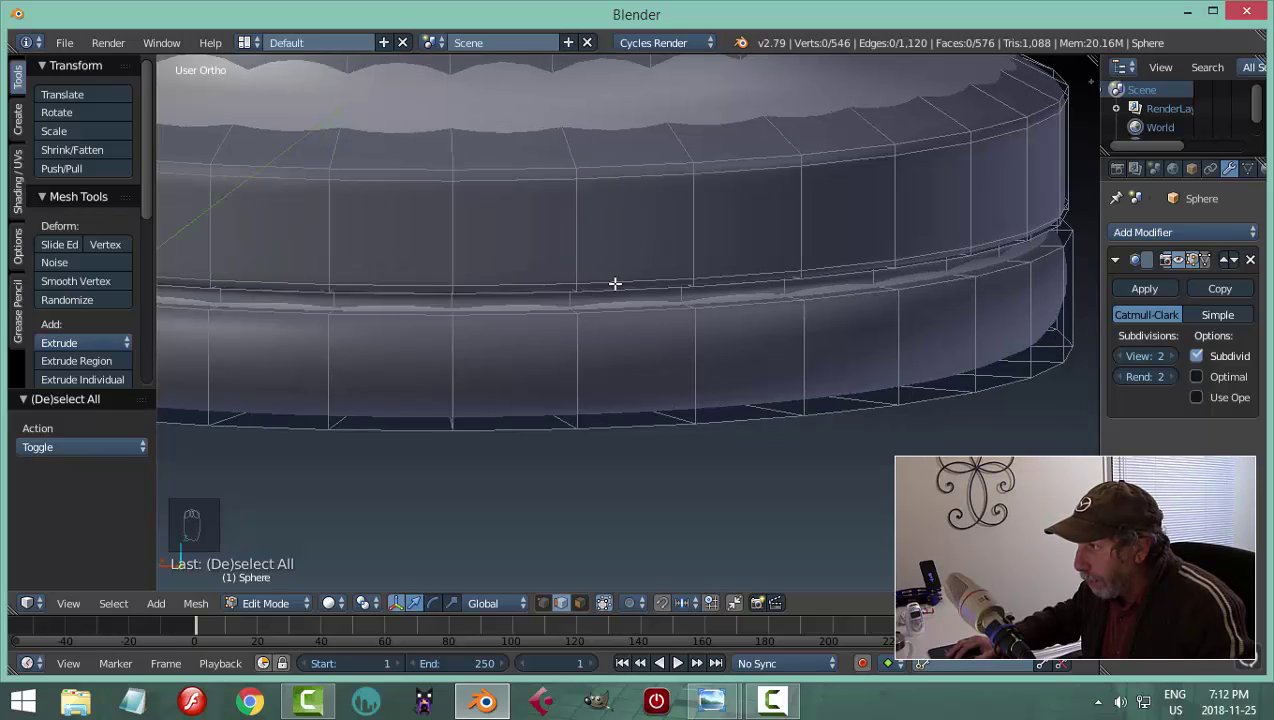
pyautogui.hotkey('ctrl', 'r')
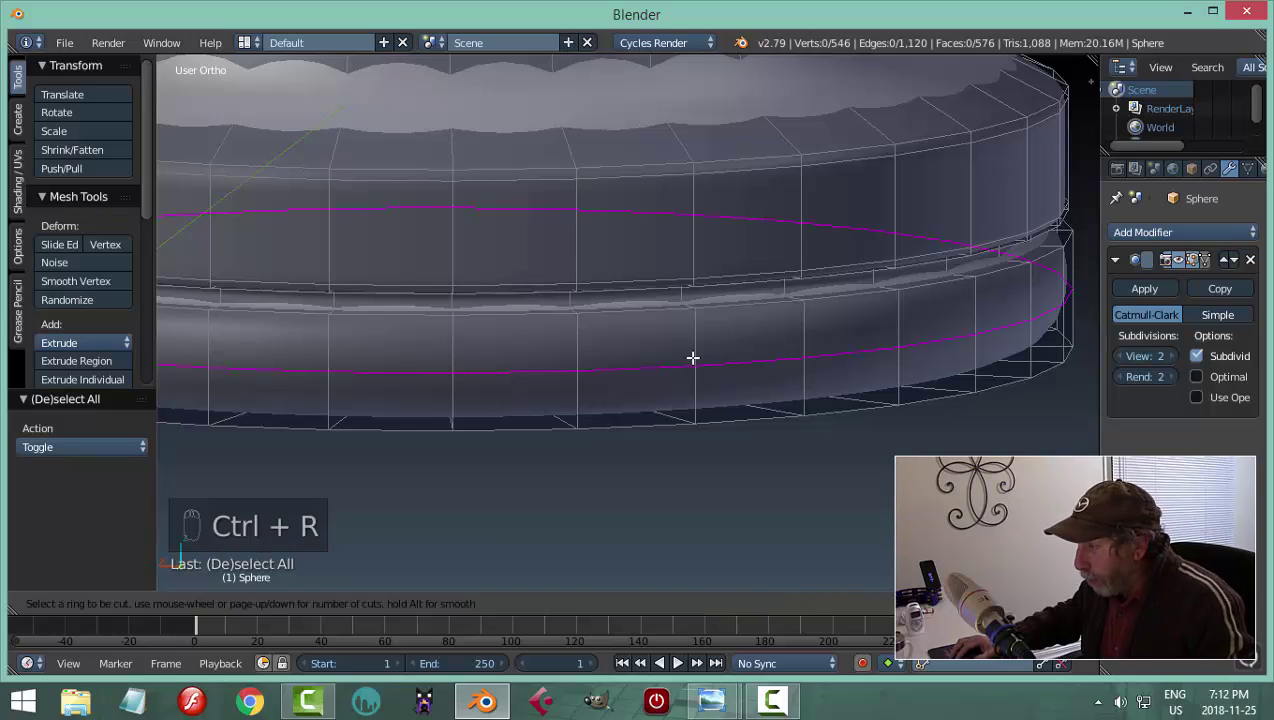
pyautogui.scroll(1, 693, 357)
pyautogui.click(693, 357)
pyautogui.rightClick(693, 357)
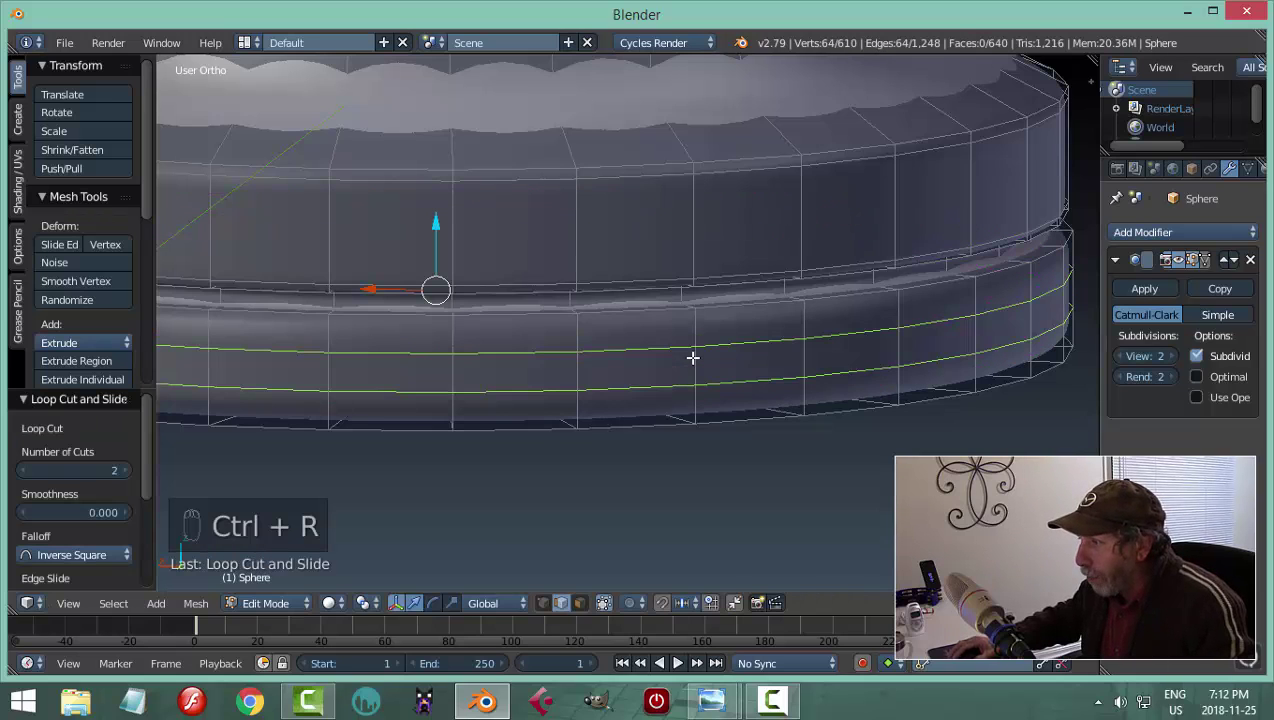
# Scale the lower band's two new loops by about 2.583 along Z, deselect them and return to Object Mode
pyautogui.press('s')
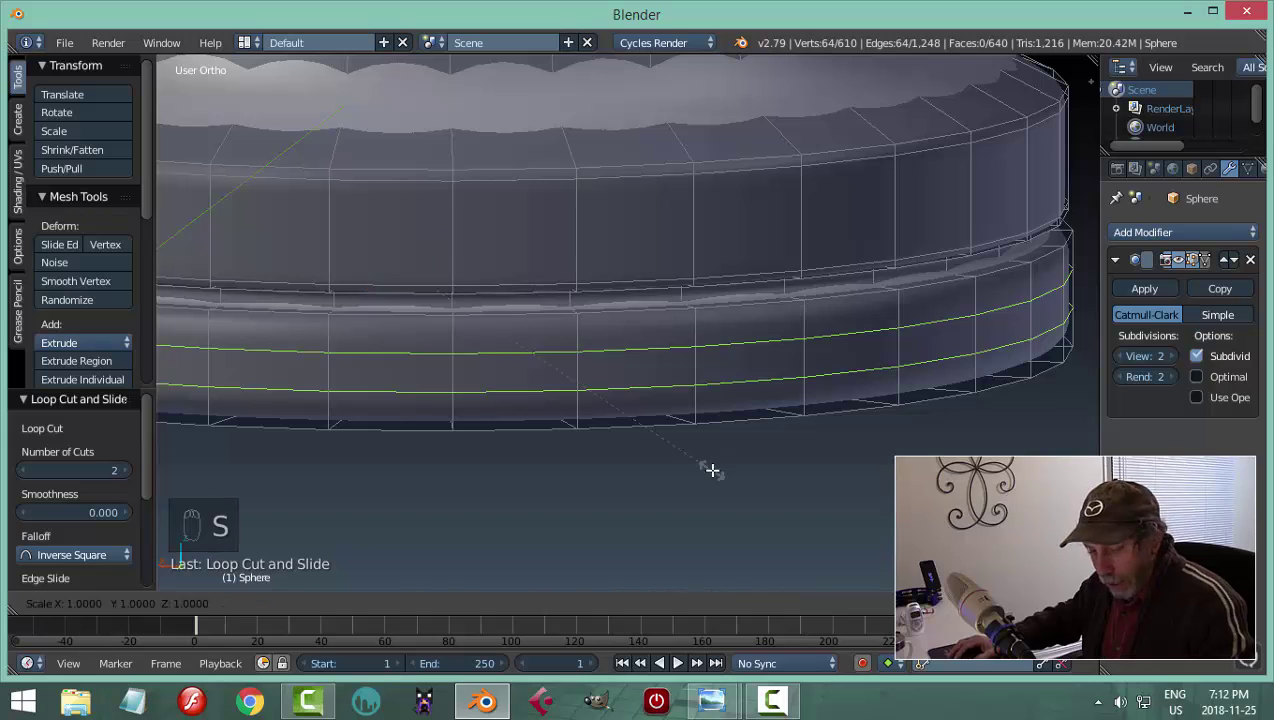
pyautogui.press('z')
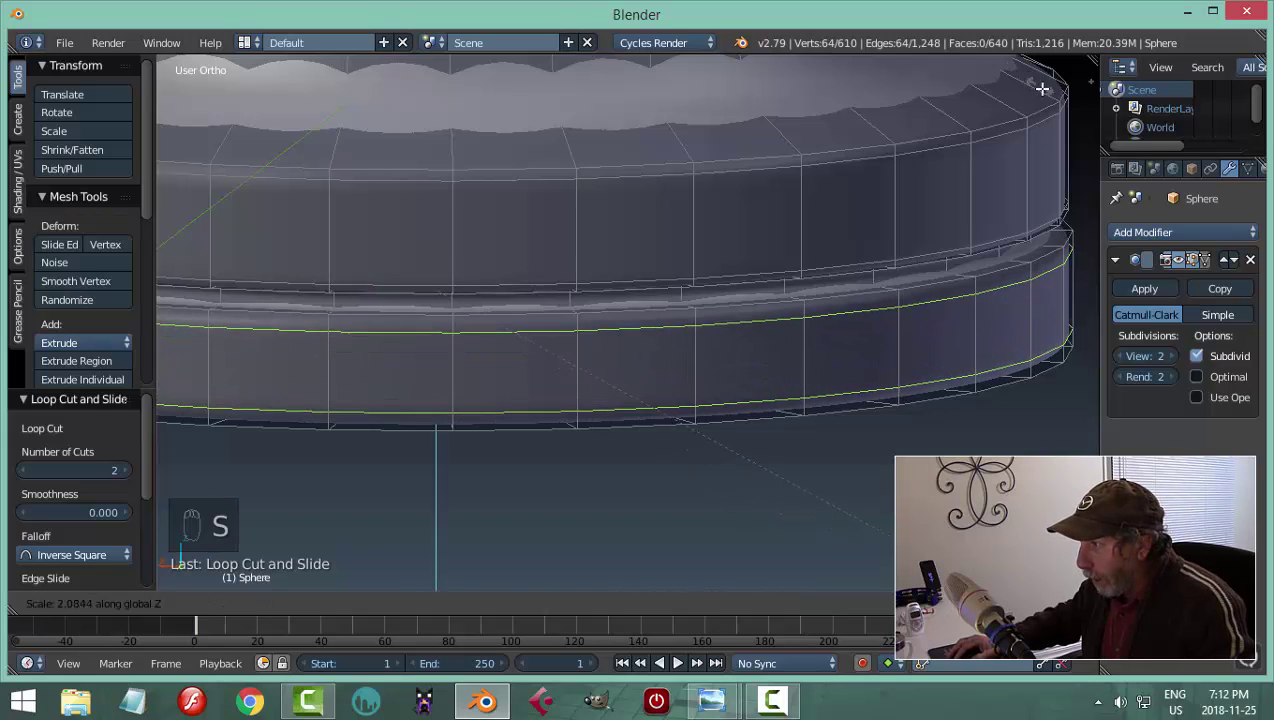
pyautogui.click(212, 222)
pyautogui.scroll(-4, 515, 157)
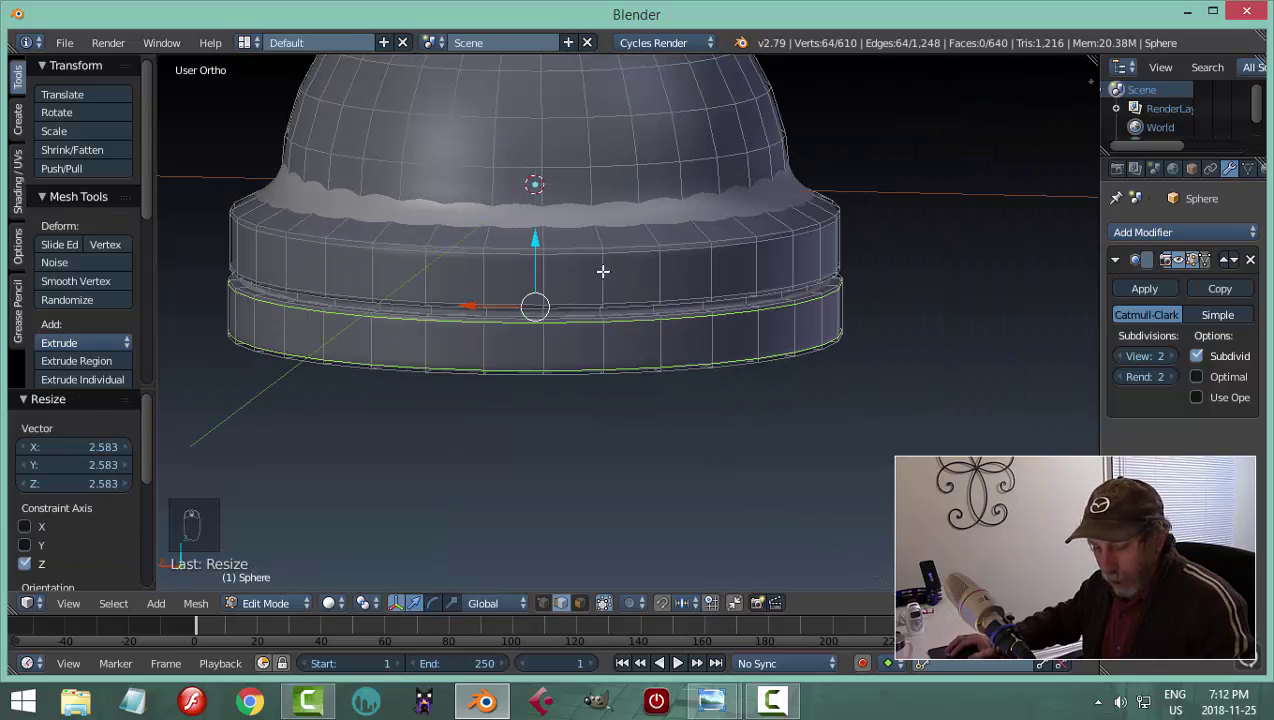
pyautogui.press('a')
pyautogui.press('Tab')
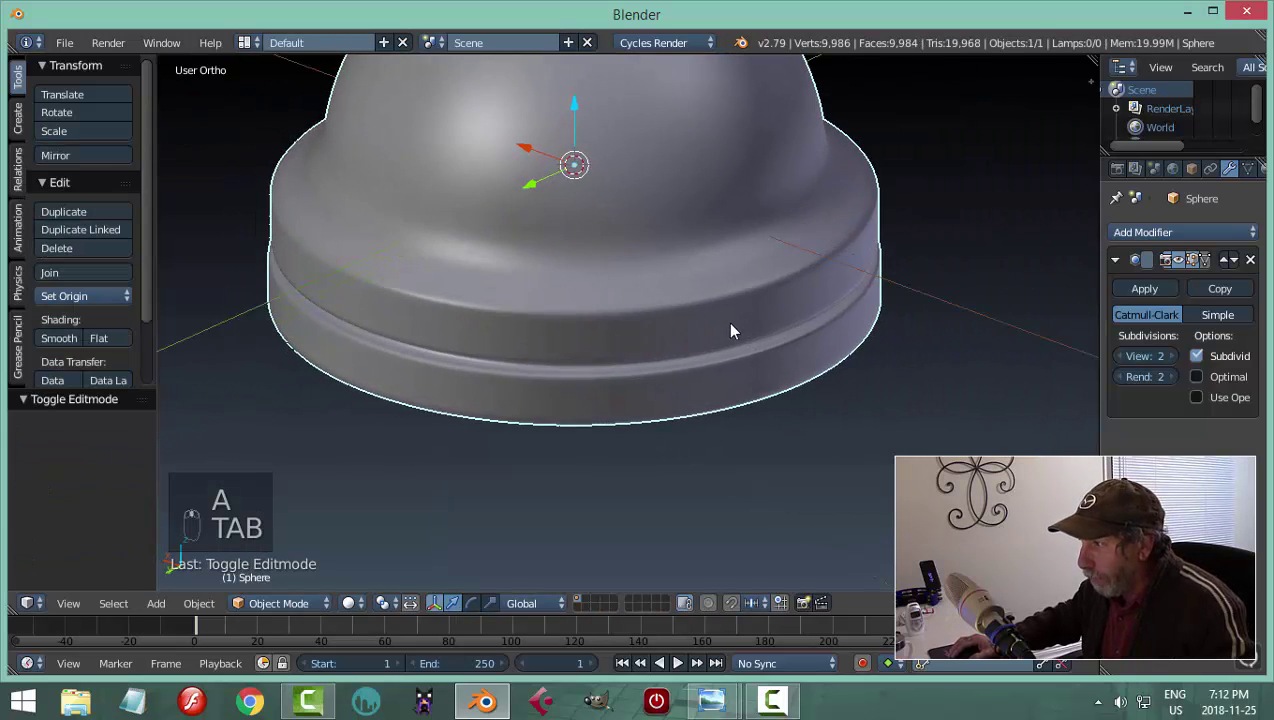
# Back in Edit Mode, add a loop cut inside the rim's groove and slide it close to the groove's upper edge
pyautogui.scroll(3, 728, 283)
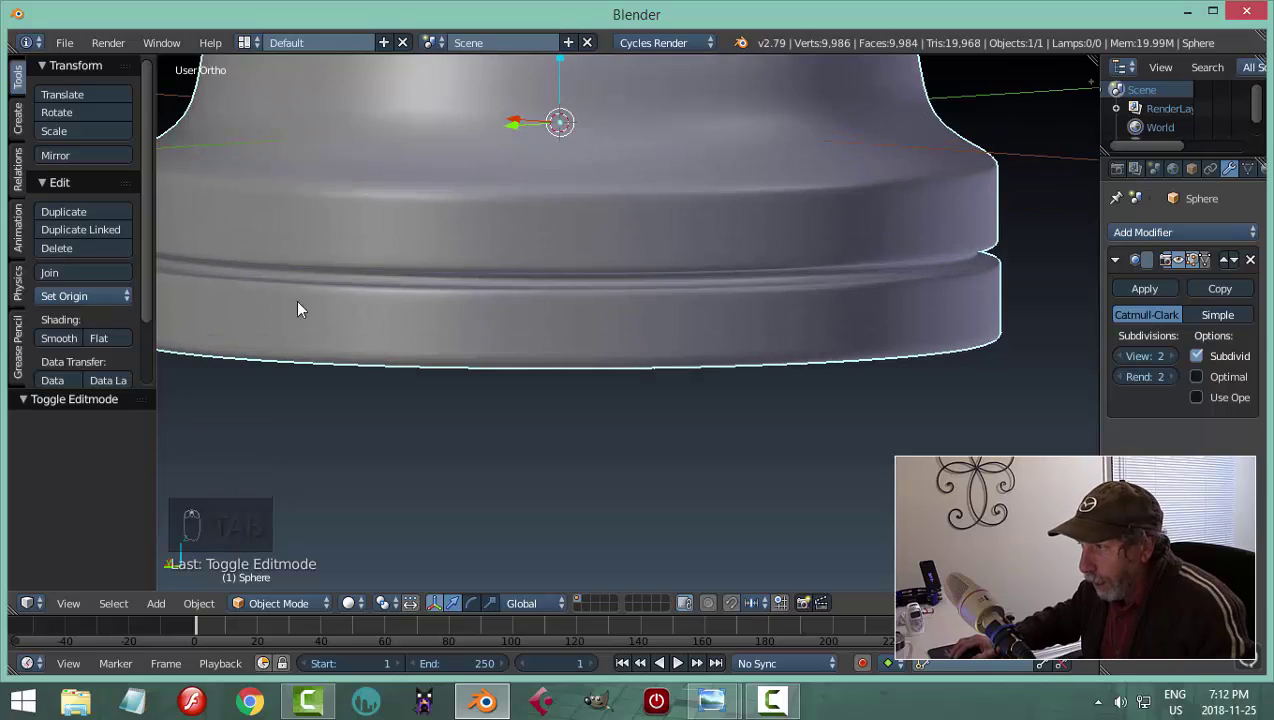
pyautogui.moveTo(278, 290); pyautogui.dragTo(295, 268, button='middle')
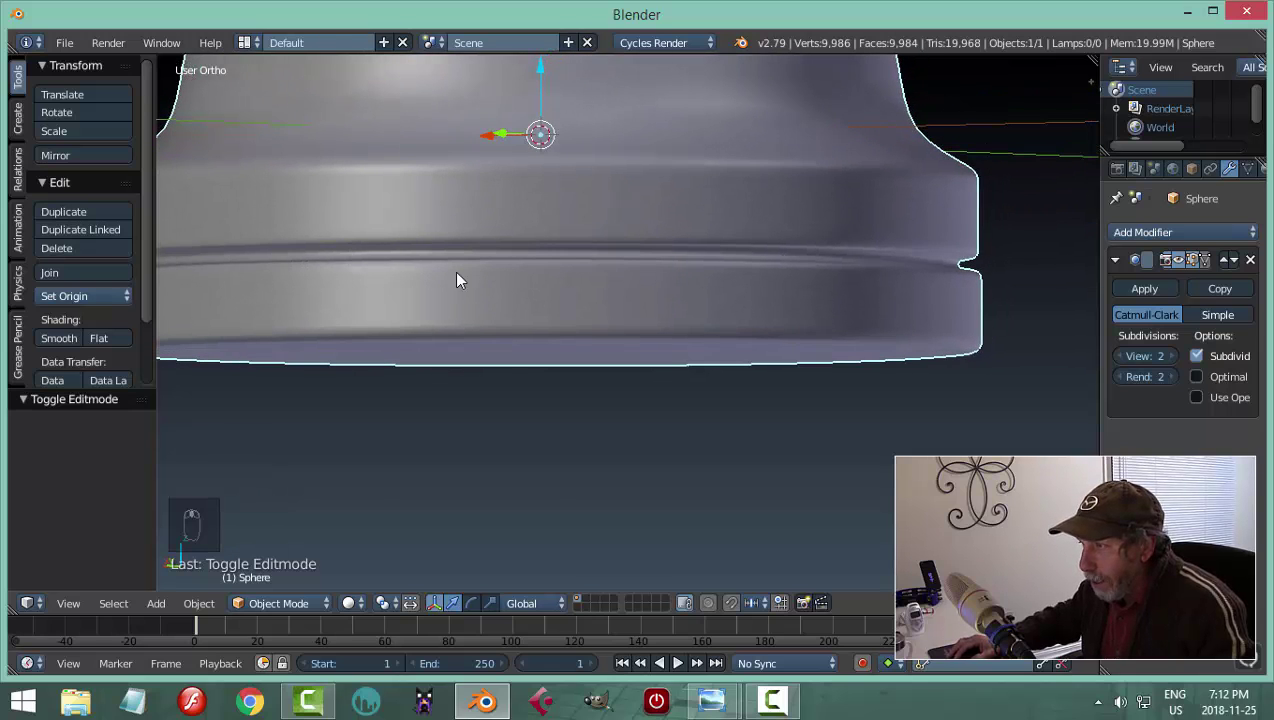
pyautogui.moveTo(456, 280); pyautogui.dragTo(652, 293, button='middle')
pyautogui.press('Tab')
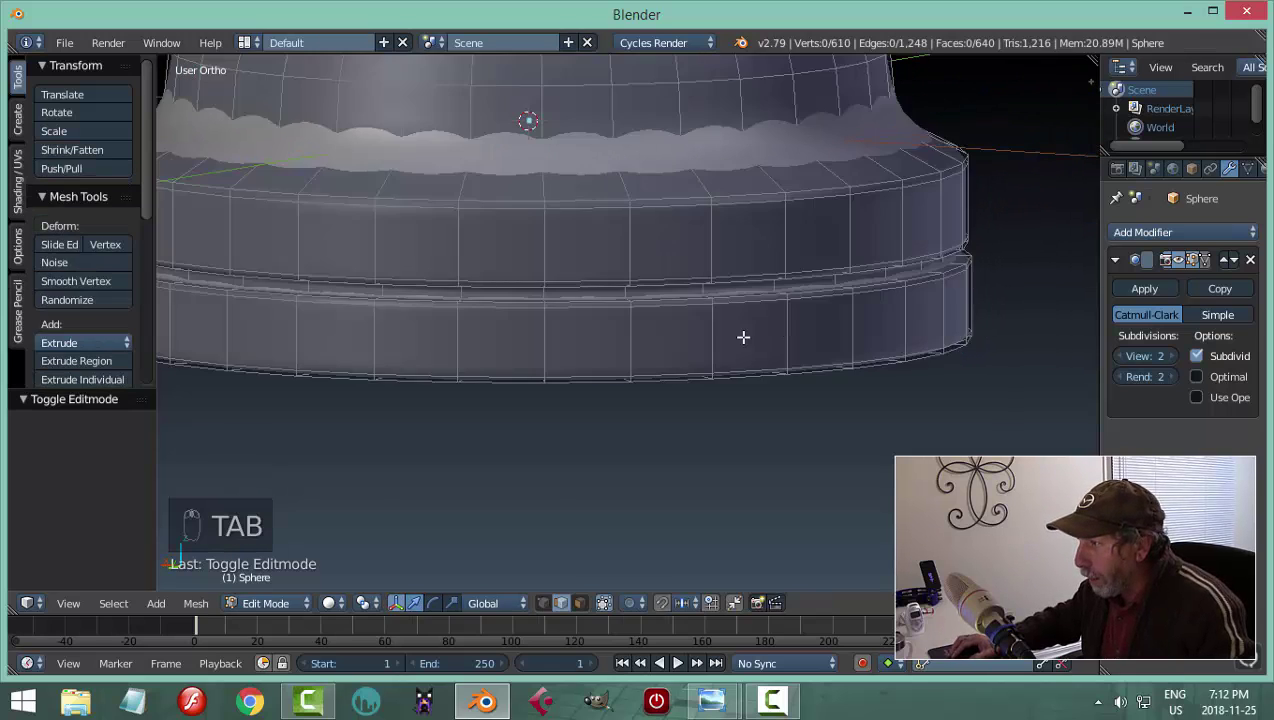
pyautogui.scroll(4, 743, 337)
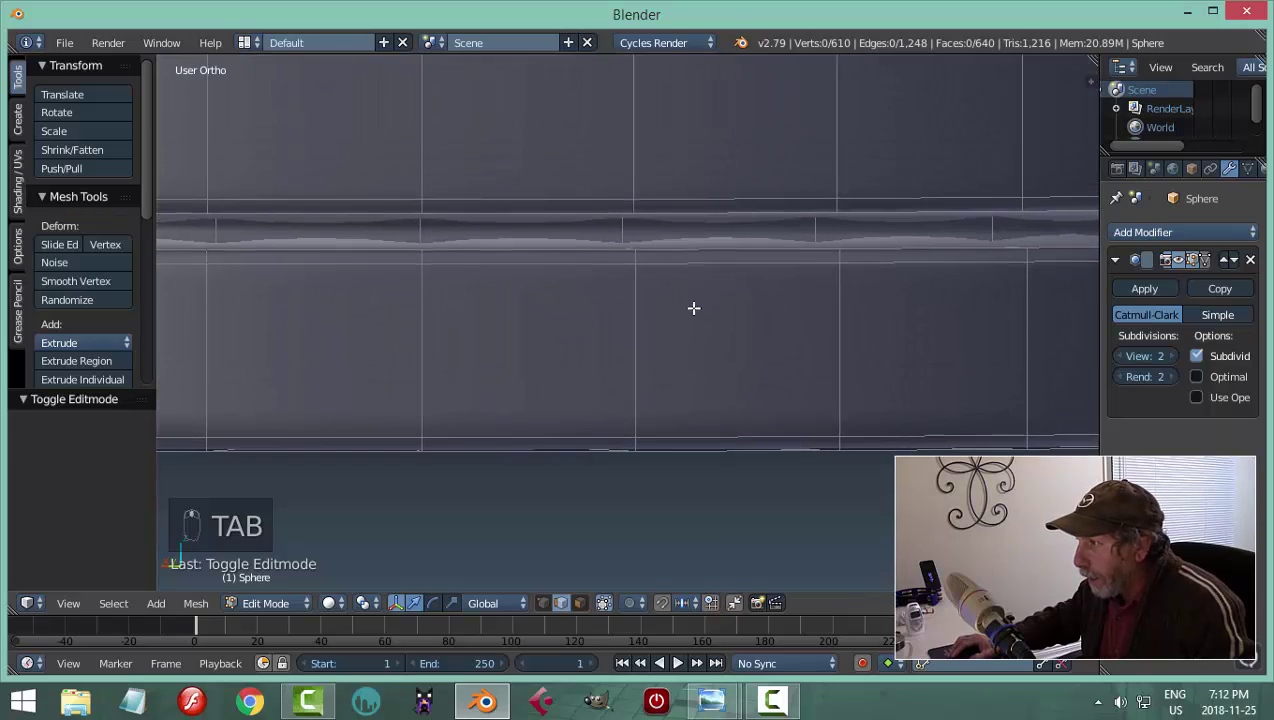
pyautogui.scroll(3, 694, 308)
pyautogui.hotkey('ctrl', 'r')
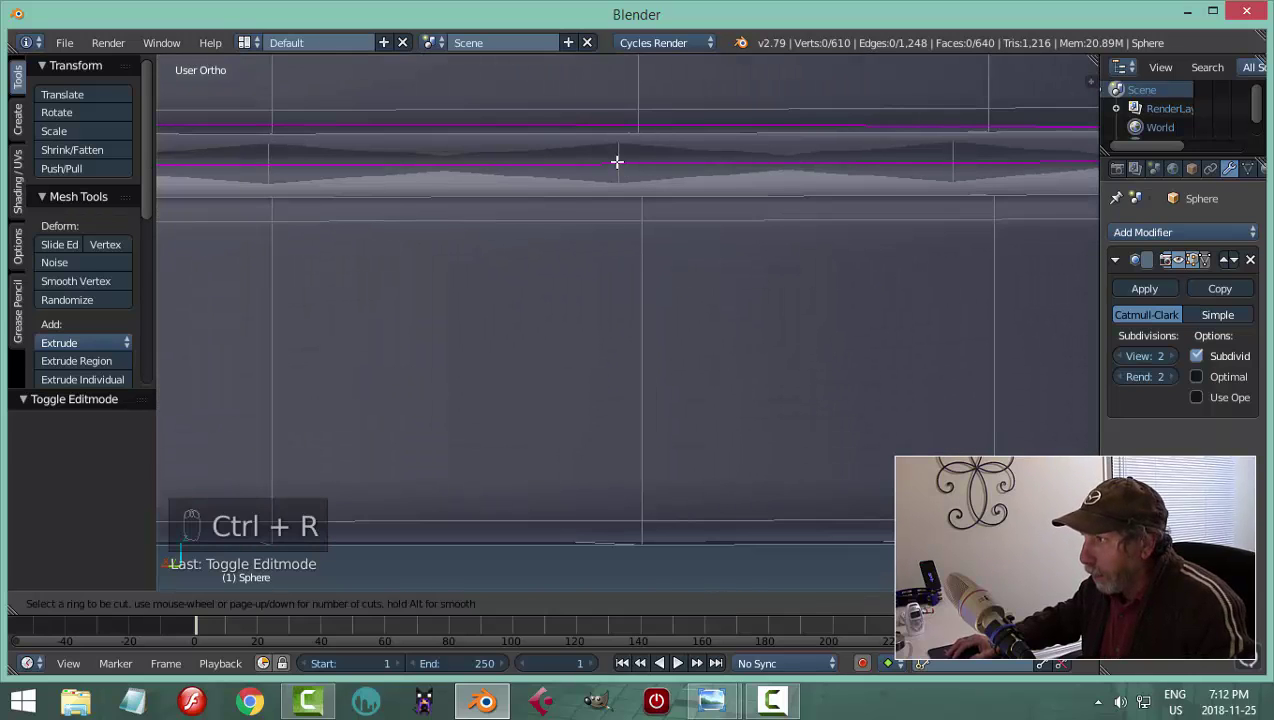
pyautogui.click(617, 161)
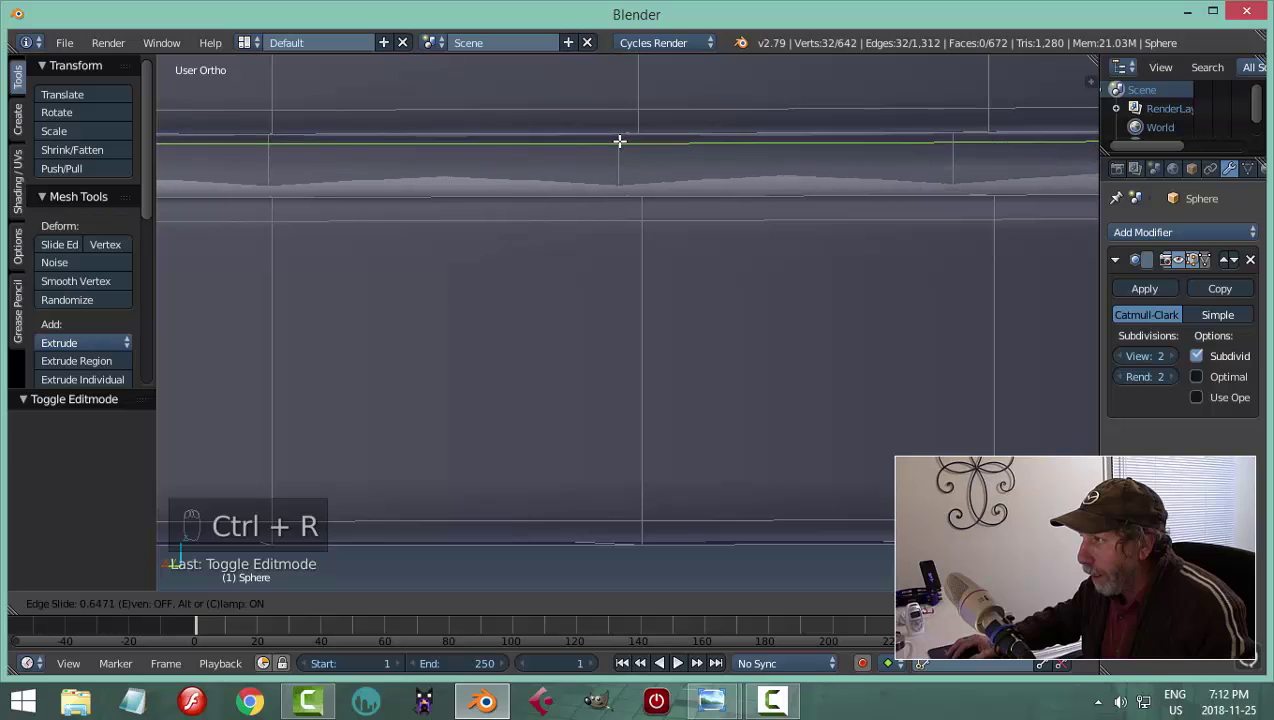
pyautogui.click(620, 138)
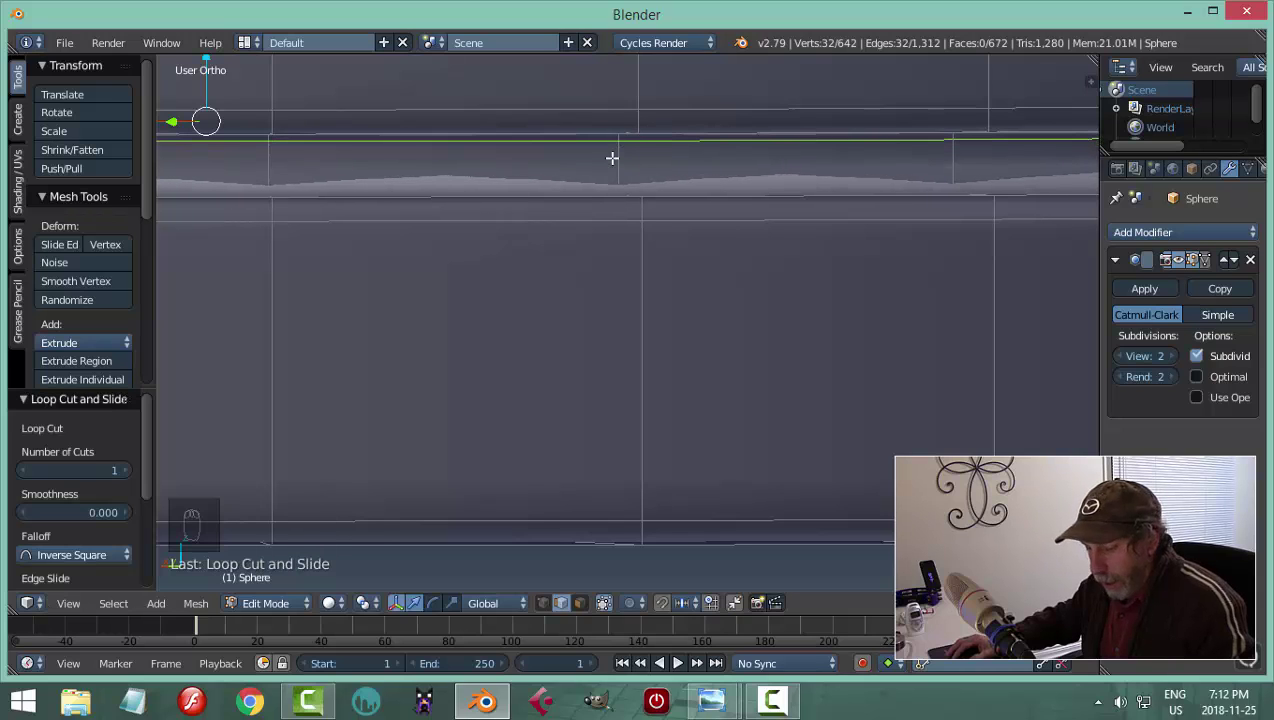
# Add a second loop cut inside the groove close to its lower edge, deselect it and return to Object Mode
pyautogui.hotkey('ctrl', 'r')
pyautogui.click(612, 160)
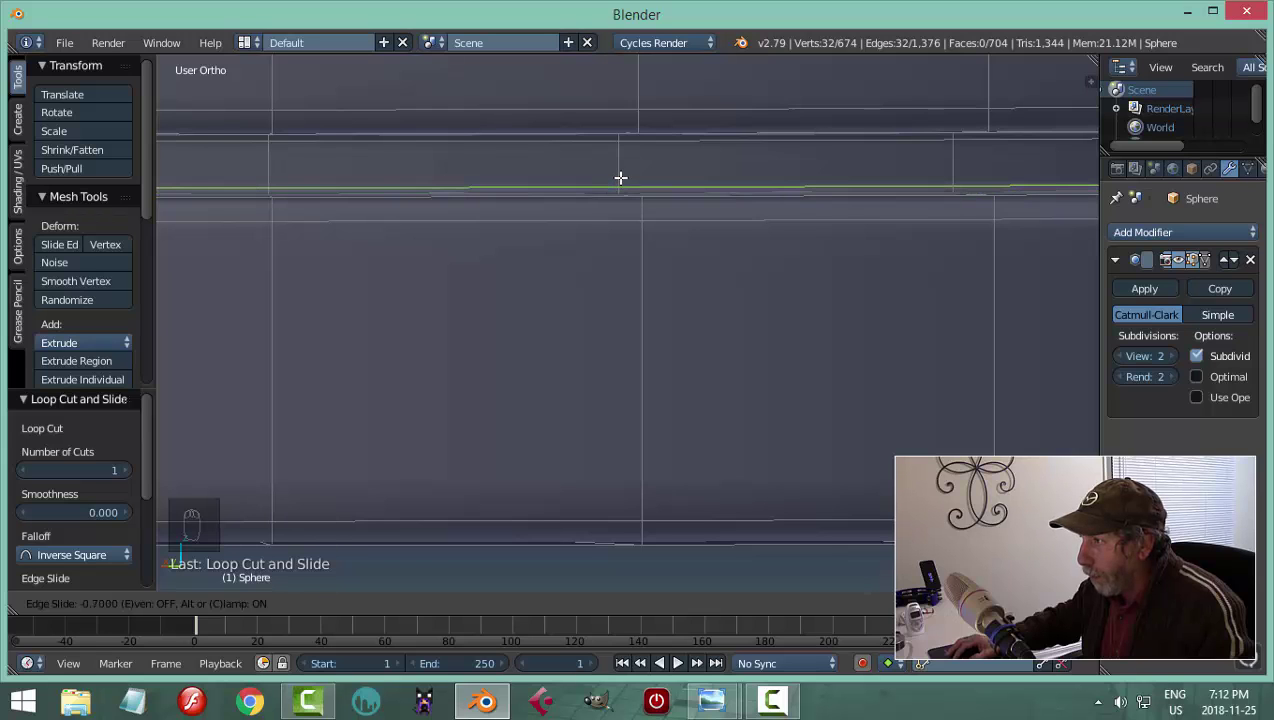
pyautogui.click(632, 188)
pyautogui.press('a')
pyautogui.press('Tab')
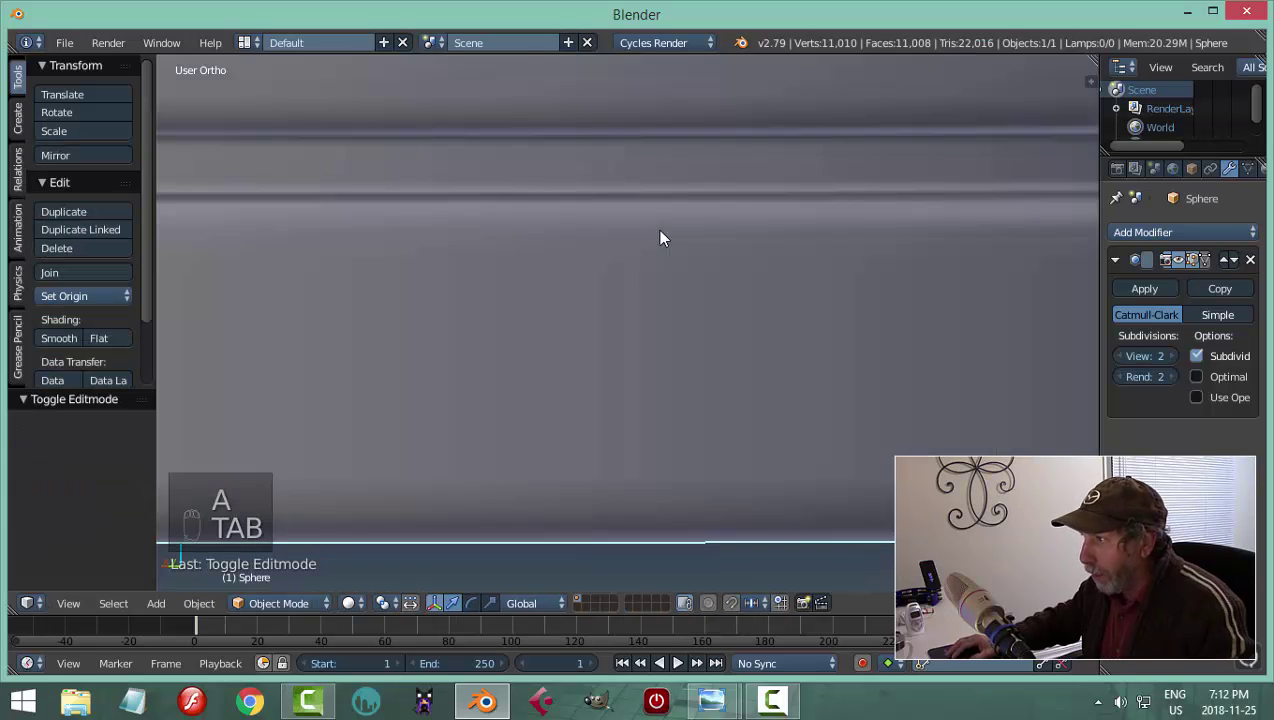
pyautogui.scroll(-5, 730, 237)
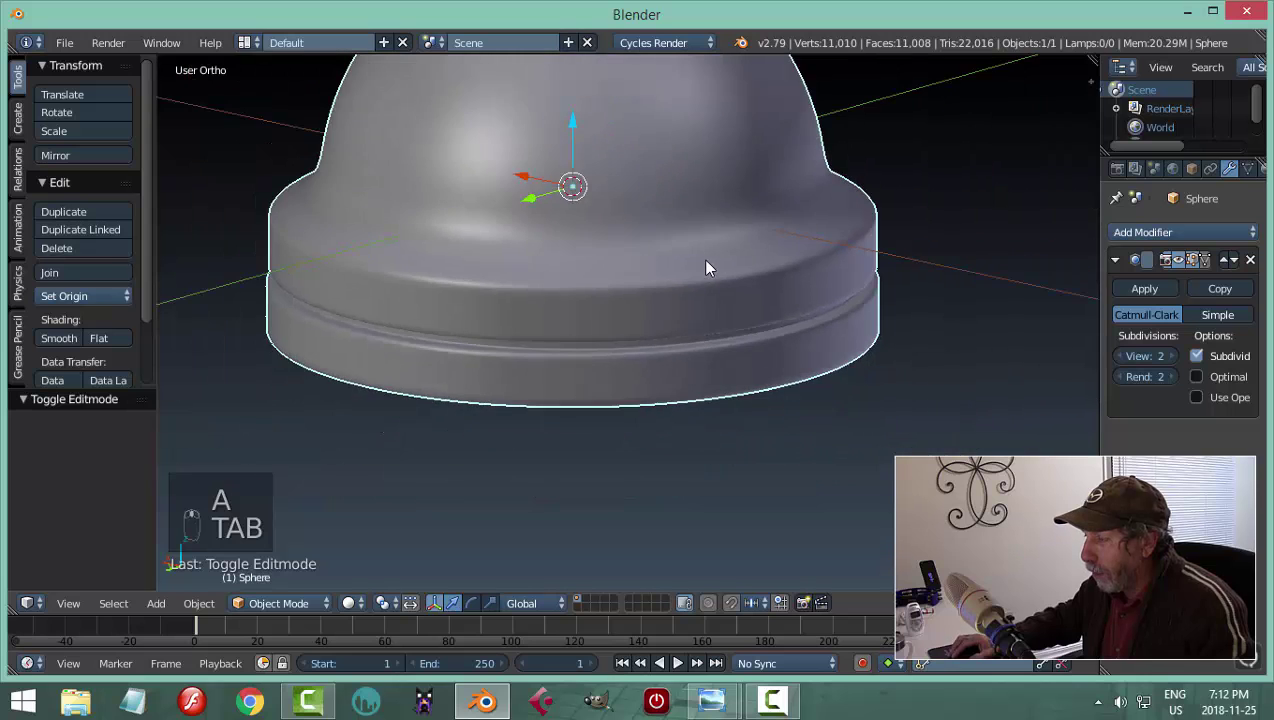
# Deselect the lamp base, compare its rim with reference photo 6.jpg in Windows Photo Viewer, and return to Blender
pyautogui.press('a')
pyautogui.moveTo(690, 289); pyautogui.dragTo(597, 270, button='middle')
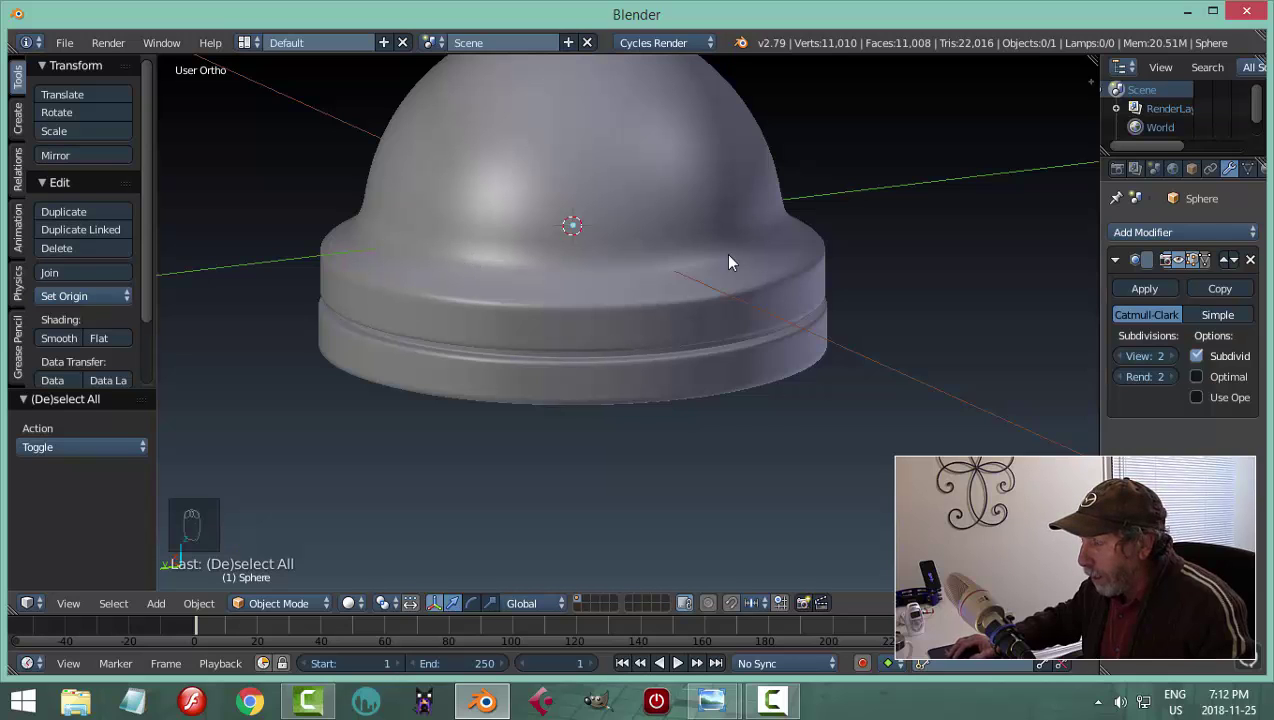
pyautogui.moveTo(711, 700)
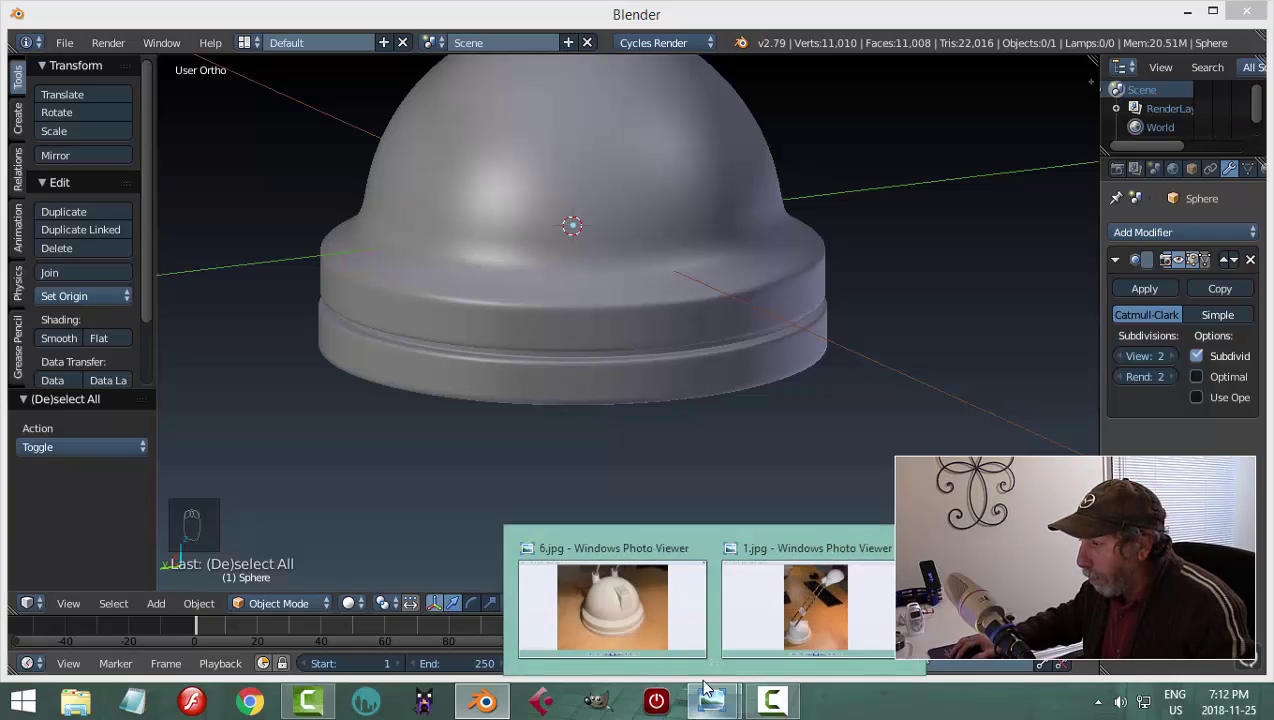
pyautogui.click(631, 627)
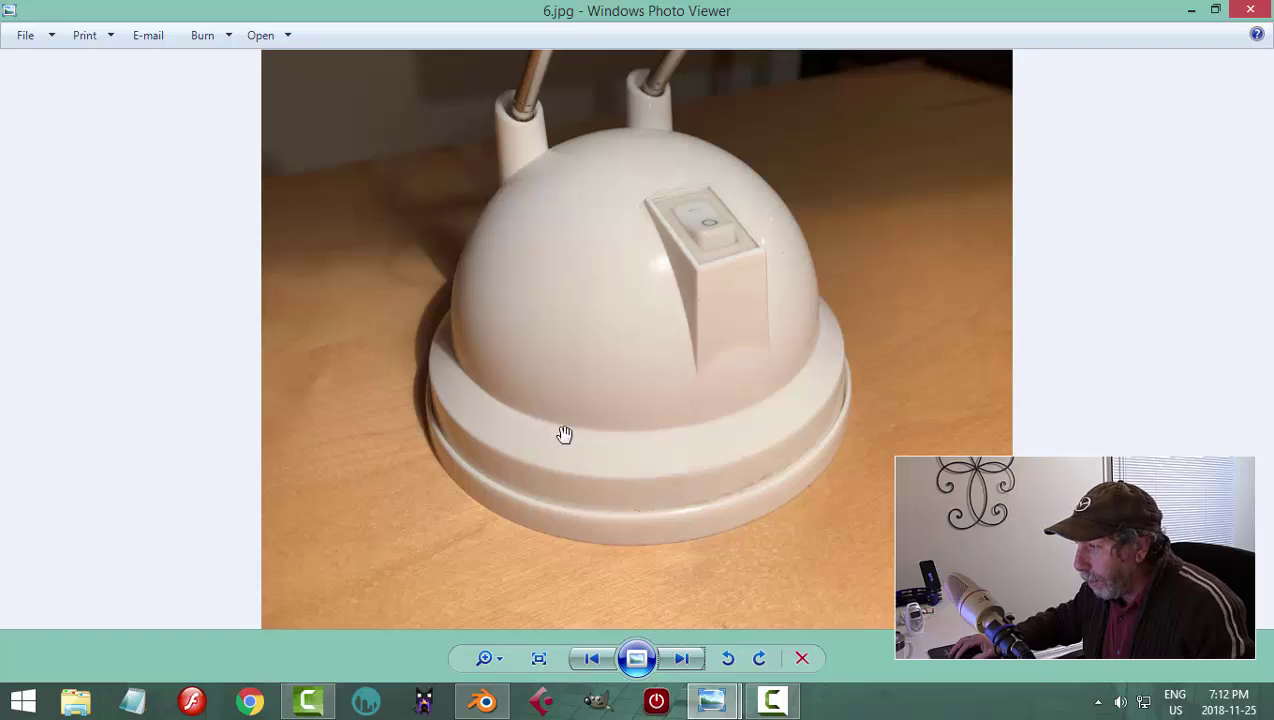
pyautogui.click(500, 698)
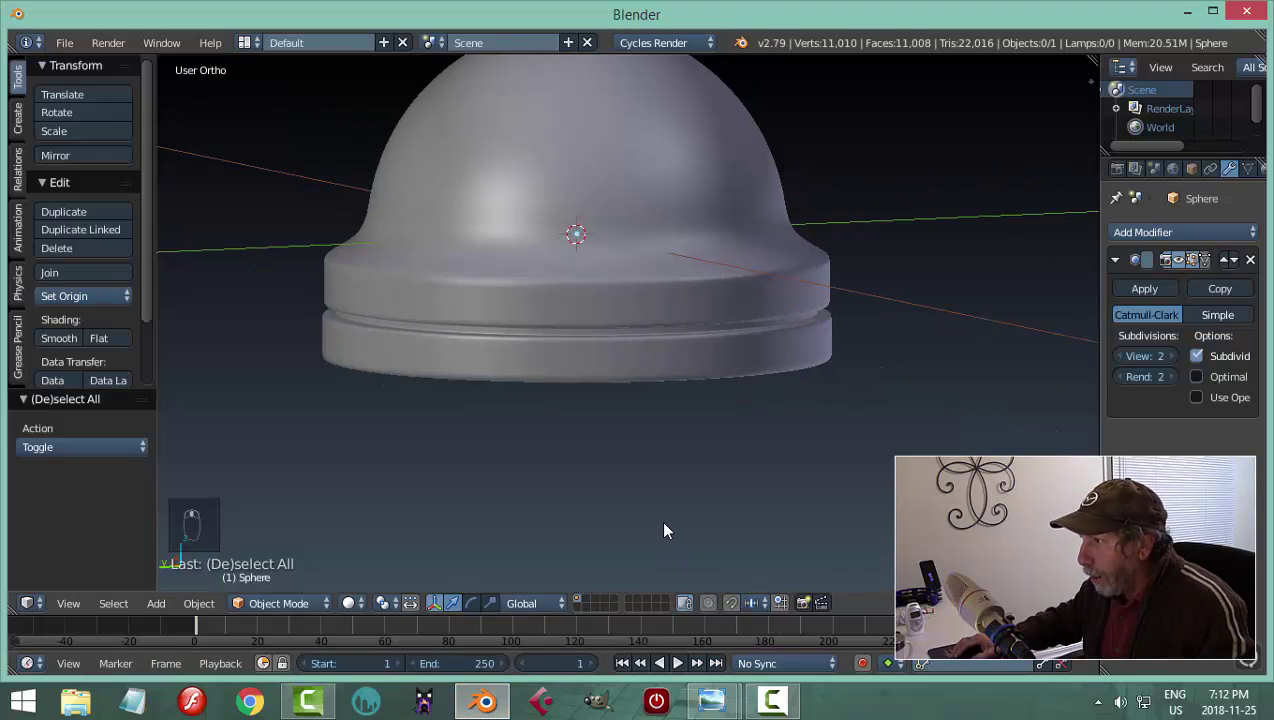
# In Edit Mode, add a loop cut on the rim's sloped top face, slide it close to the dome, deselect it and return to Object Mode
pyautogui.scroll(-2, 652, 560)
pyautogui.press('Tab')
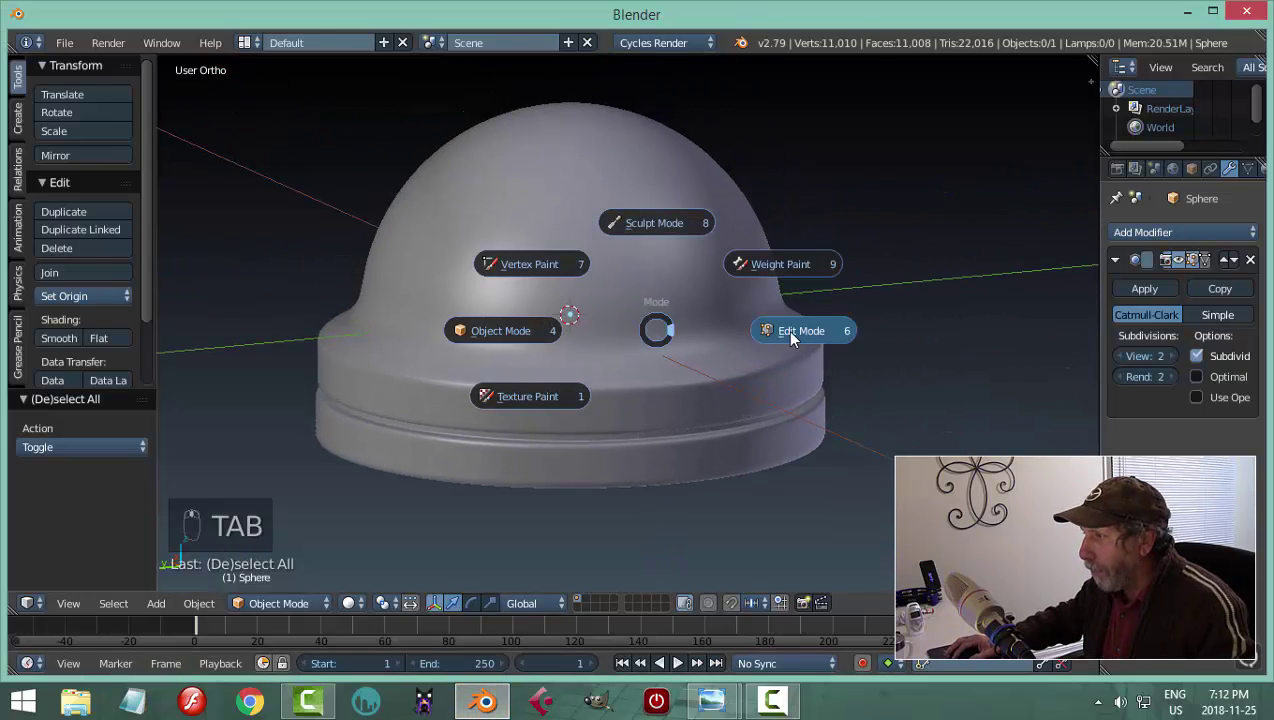
pyautogui.click(786, 329)
pyautogui.scroll(1, 718, 348)
pyautogui.scroll(2, 714, 353)
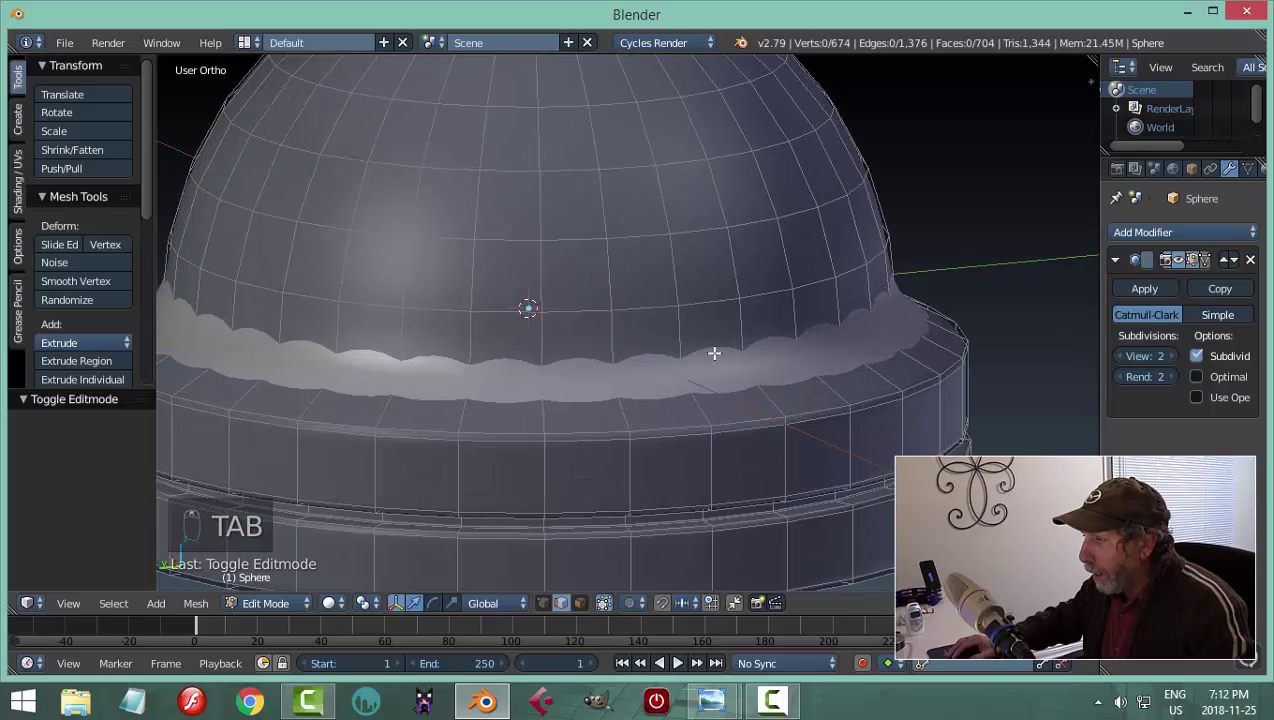
pyautogui.hotkey('ctrl', 'r')
pyautogui.click(765, 390)
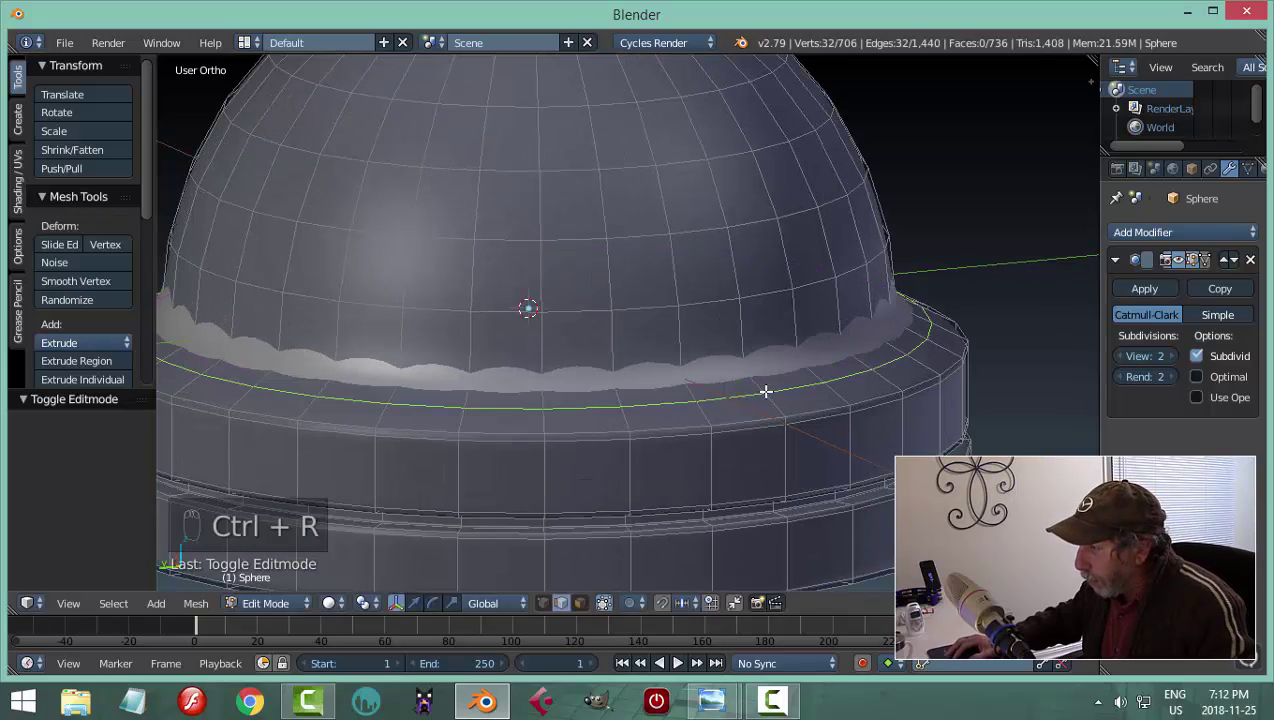
pyautogui.moveTo(763, 385); pyautogui.dragTo(759, 372)
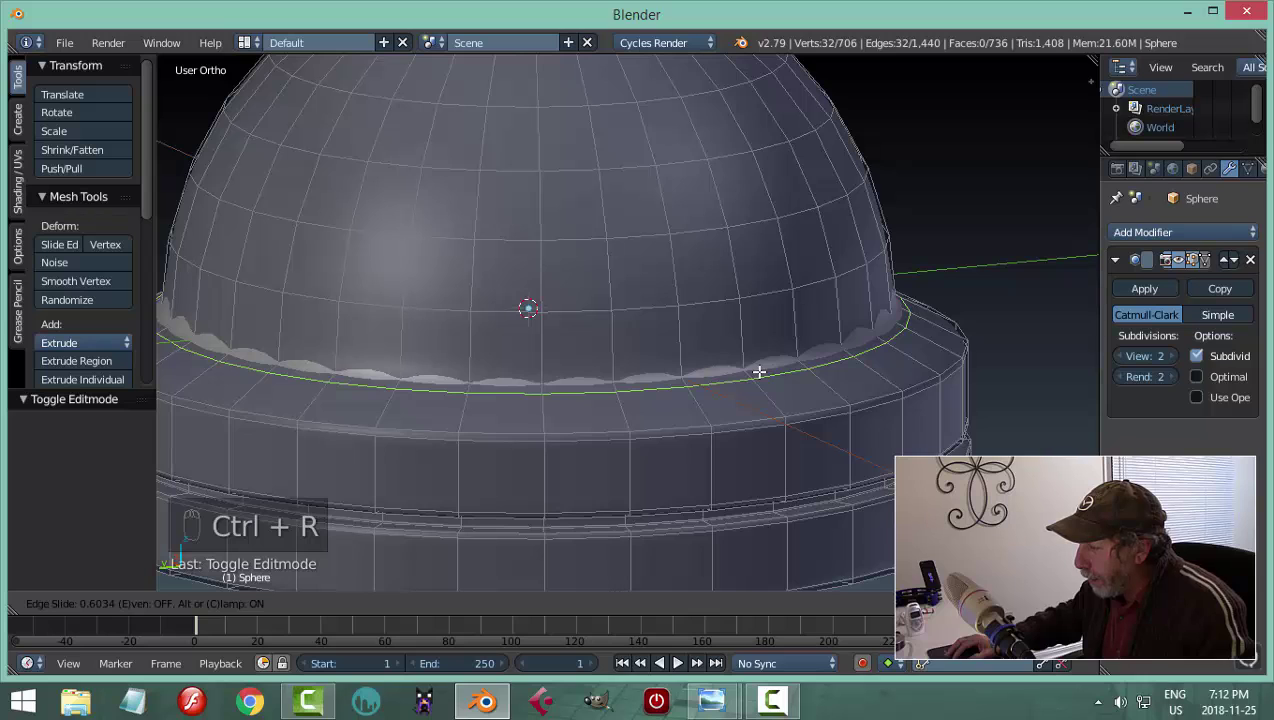
pyautogui.click(758, 370)
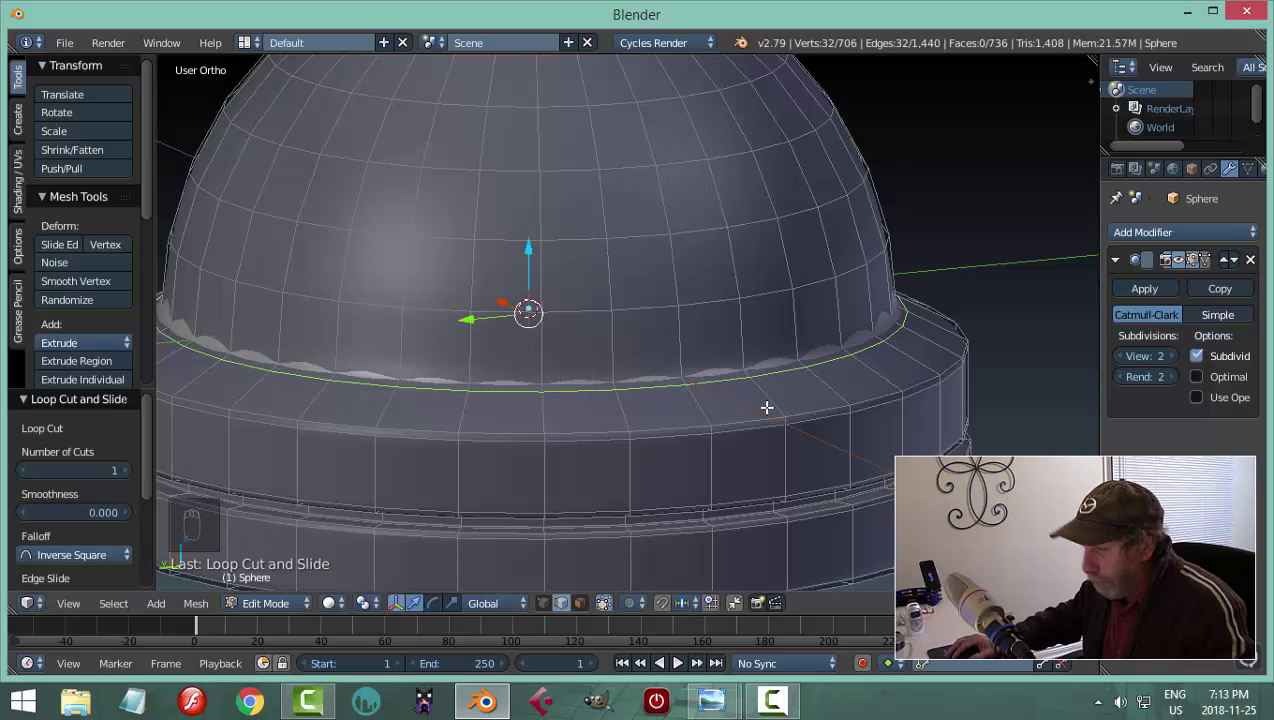
pyautogui.press('a')
pyautogui.press('Tab')
pyautogui.click(684, 410)
pyautogui.scroll(-4, 675, 412)
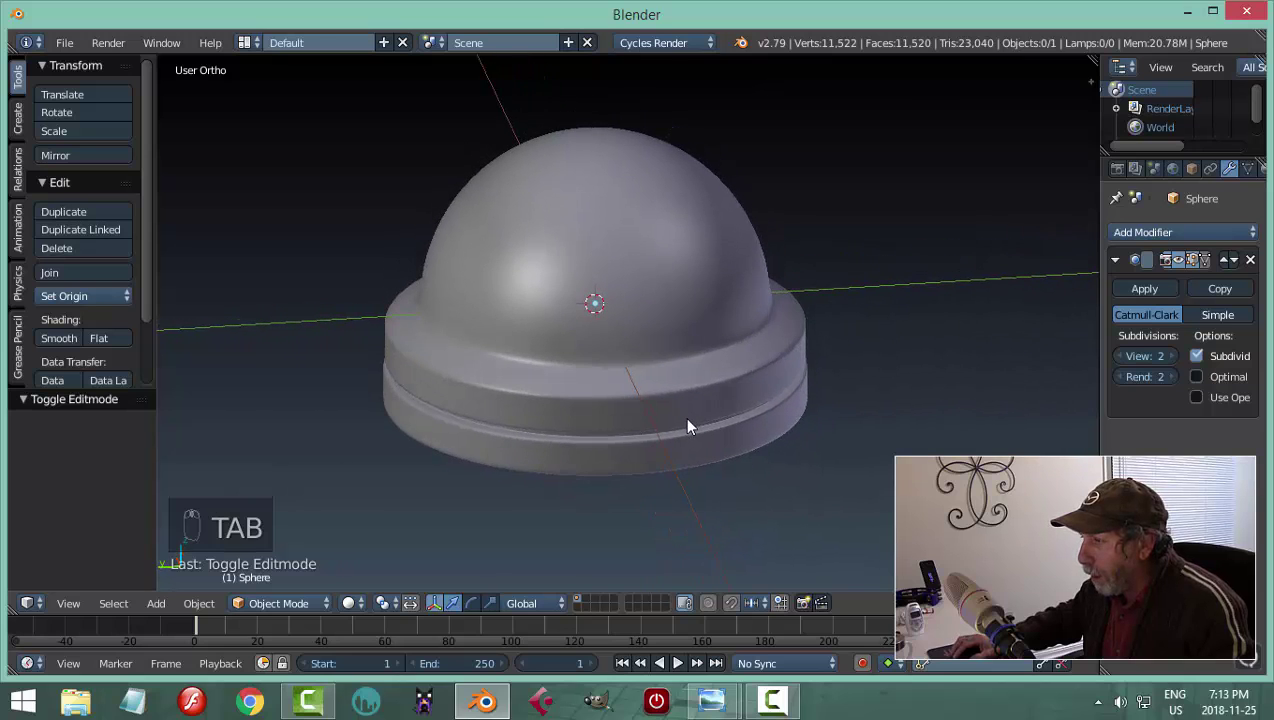
# Add a loop cut in the dome's lowest band in Edit Mode, slide it down about 0.8 towards the rim, and return to Object Mode
pyautogui.scroll(1, 684, 416)
pyautogui.press('Tab')
pyautogui.click(816, 407)
pyautogui.scroll(1, 756, 418)
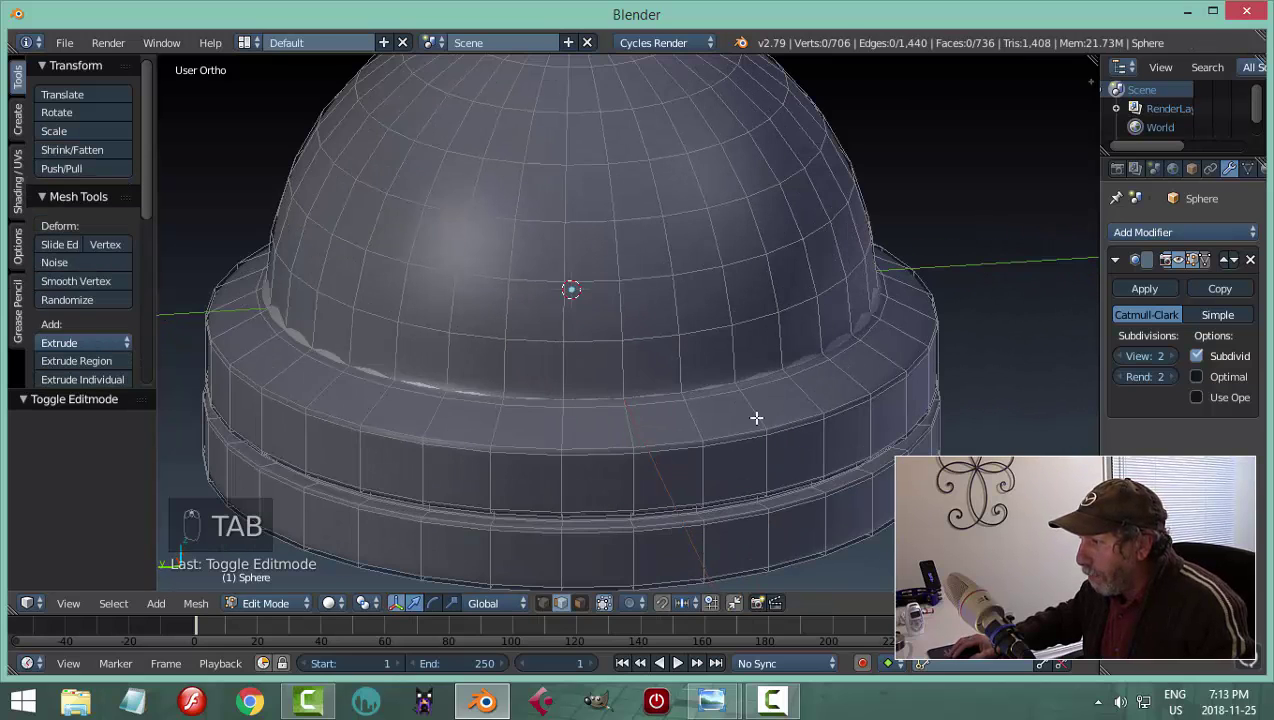
pyautogui.scroll(1, 751, 416)
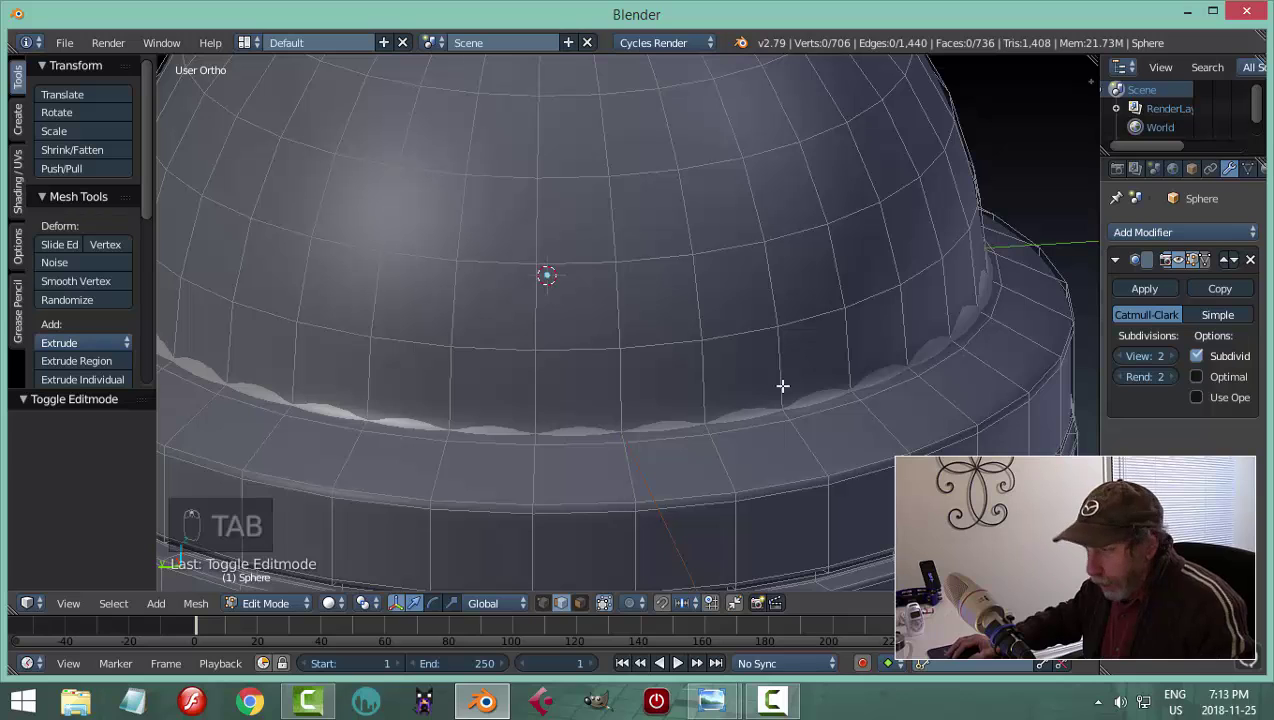
pyautogui.hotkey('ctrl', 'r')
pyautogui.click(782, 392)
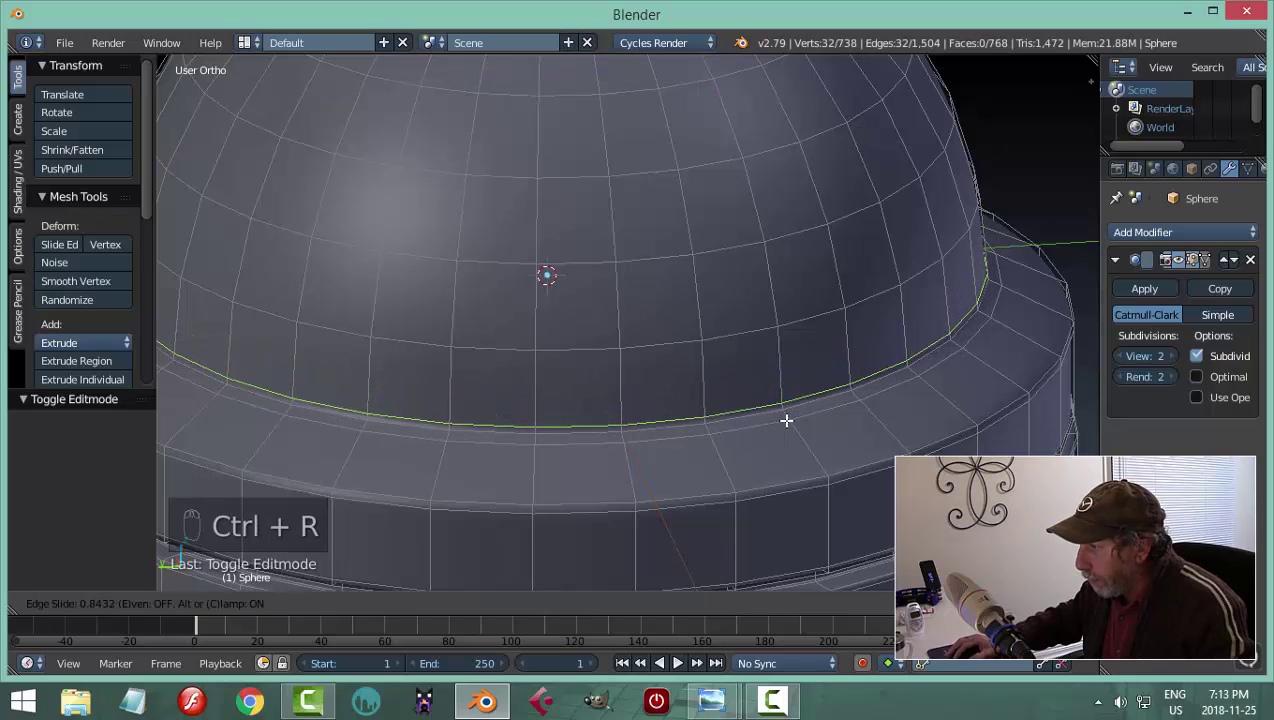
pyautogui.click(788, 418)
pyautogui.press('Tab')
pyautogui.scroll(-4, 775, 432)
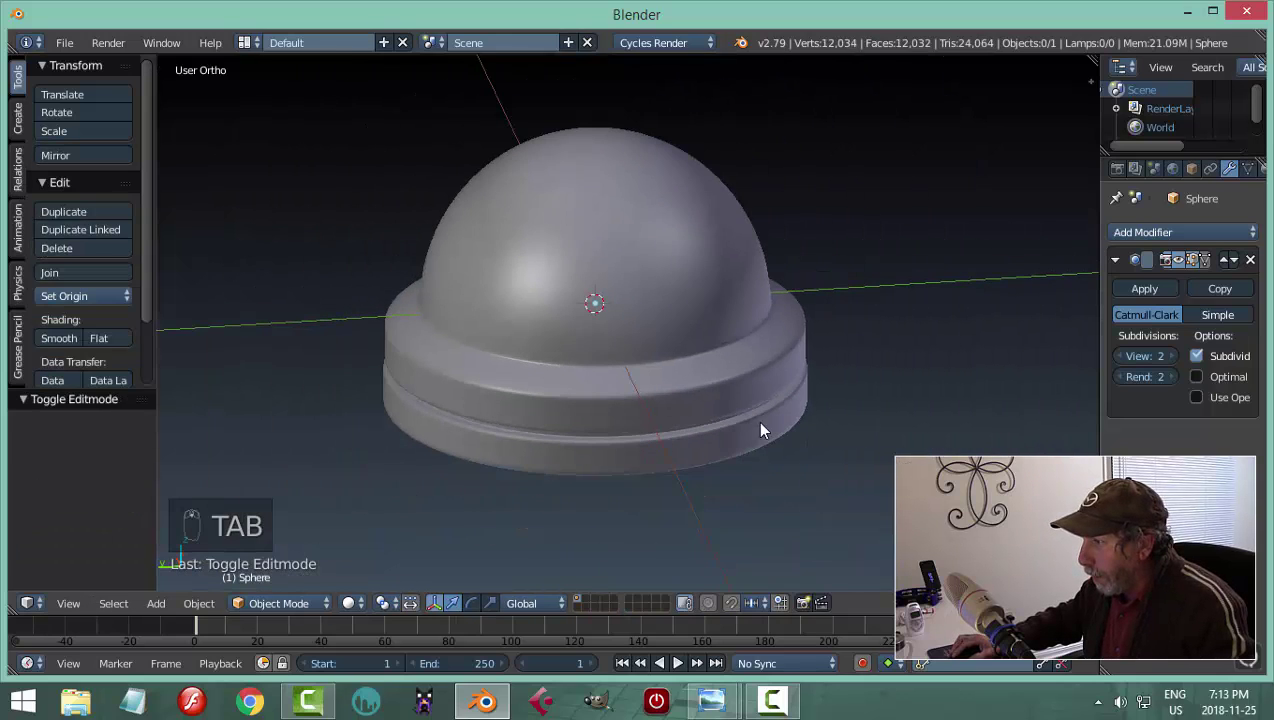
pyautogui.moveTo(730, 420)
pyautogui.mouseDown(button='middle')
pyautogui.moveTo(637, 381)
pyautogui.moveTo(694, 299)
pyautogui.moveTo(756, 407)
pyautogui.moveTo(737, 432)
pyautogui.moveTo(737, 398)
pyautogui.moveTo(745, 420)
pyautogui.mouseUp(button='middle')
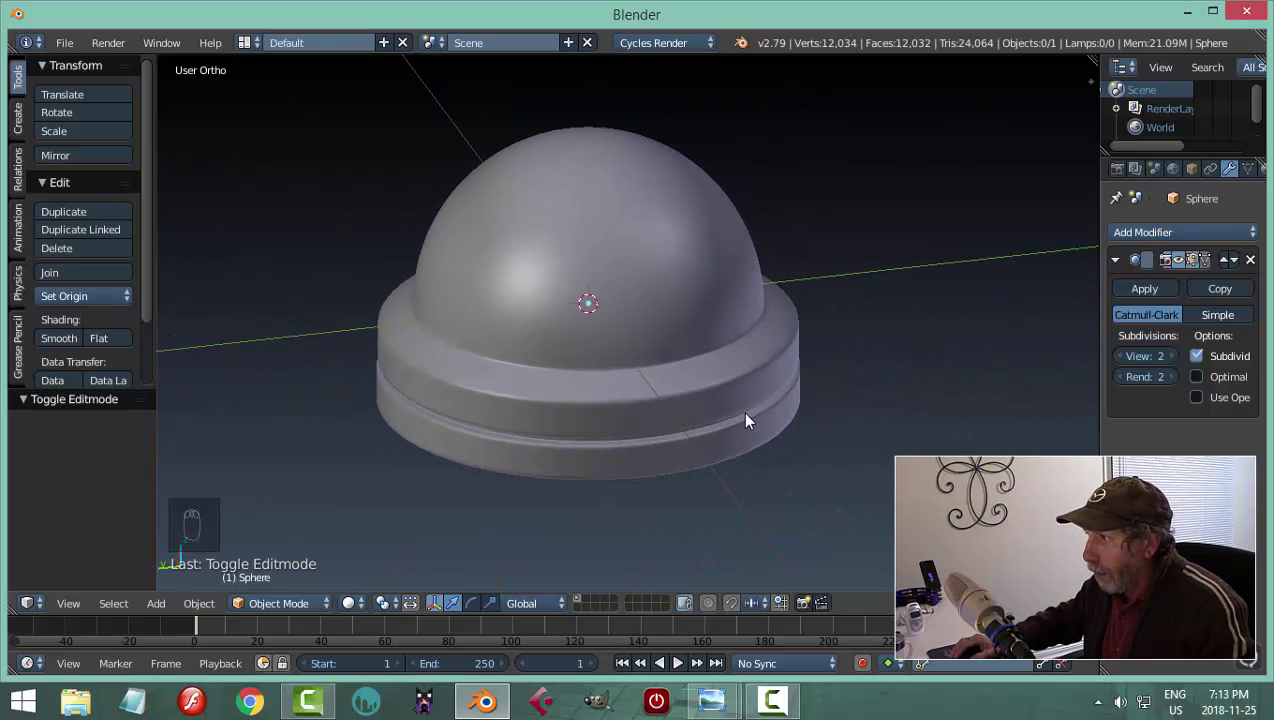
# Save the scene as DeskLamp_video_part1.blend in the BLENDER\MODELS folder
pyautogui.click(64, 42)
pyautogui.click(120, 204)
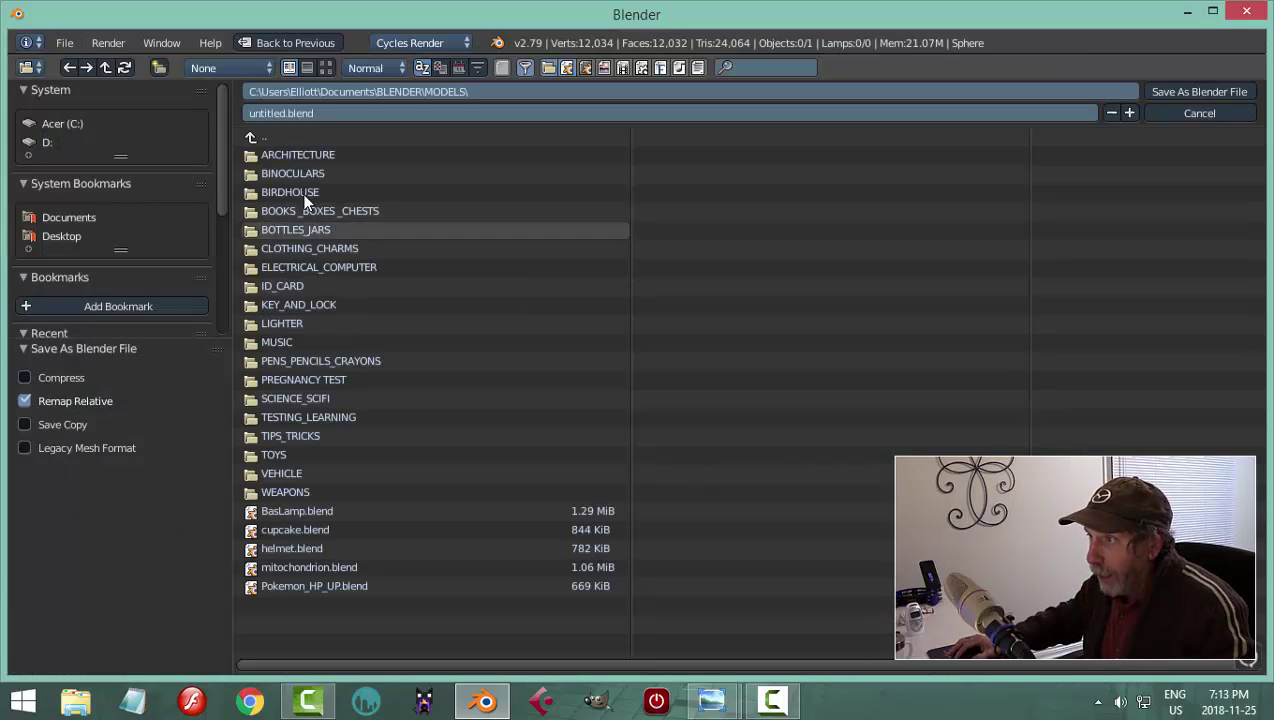
pyautogui.click(347, 113)
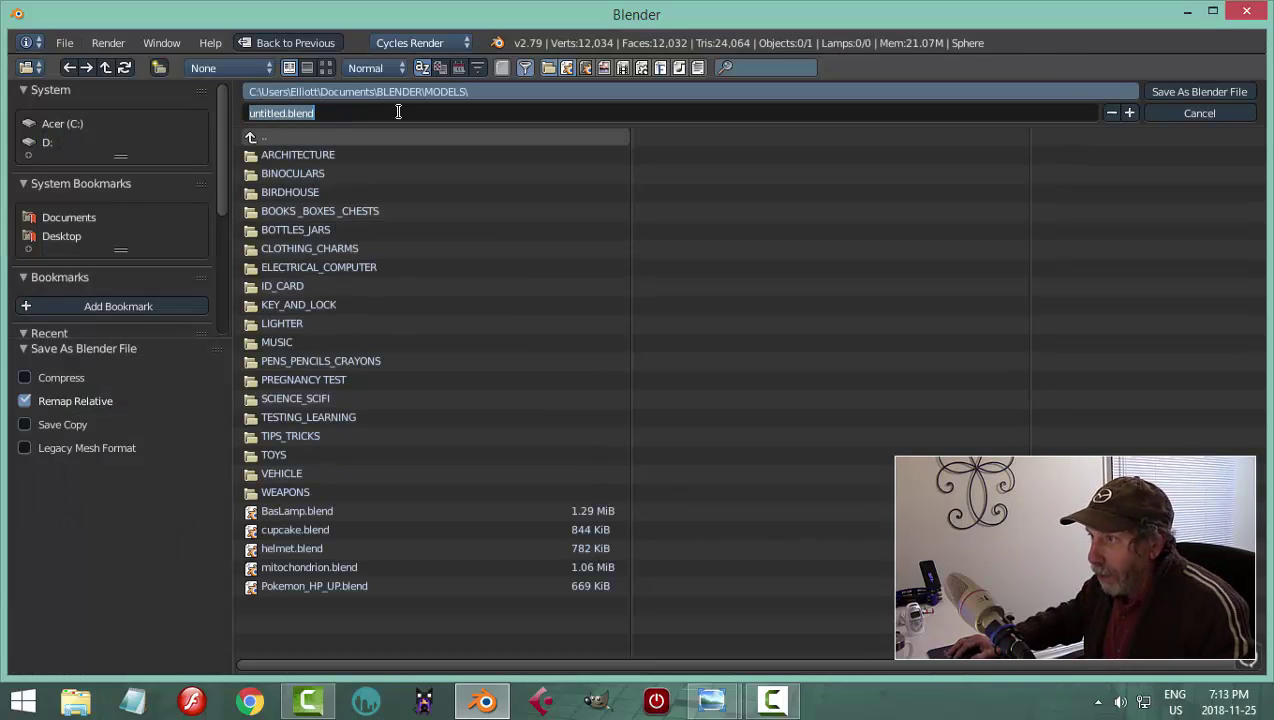
pyautogui.write('DeskLamp_video_part')
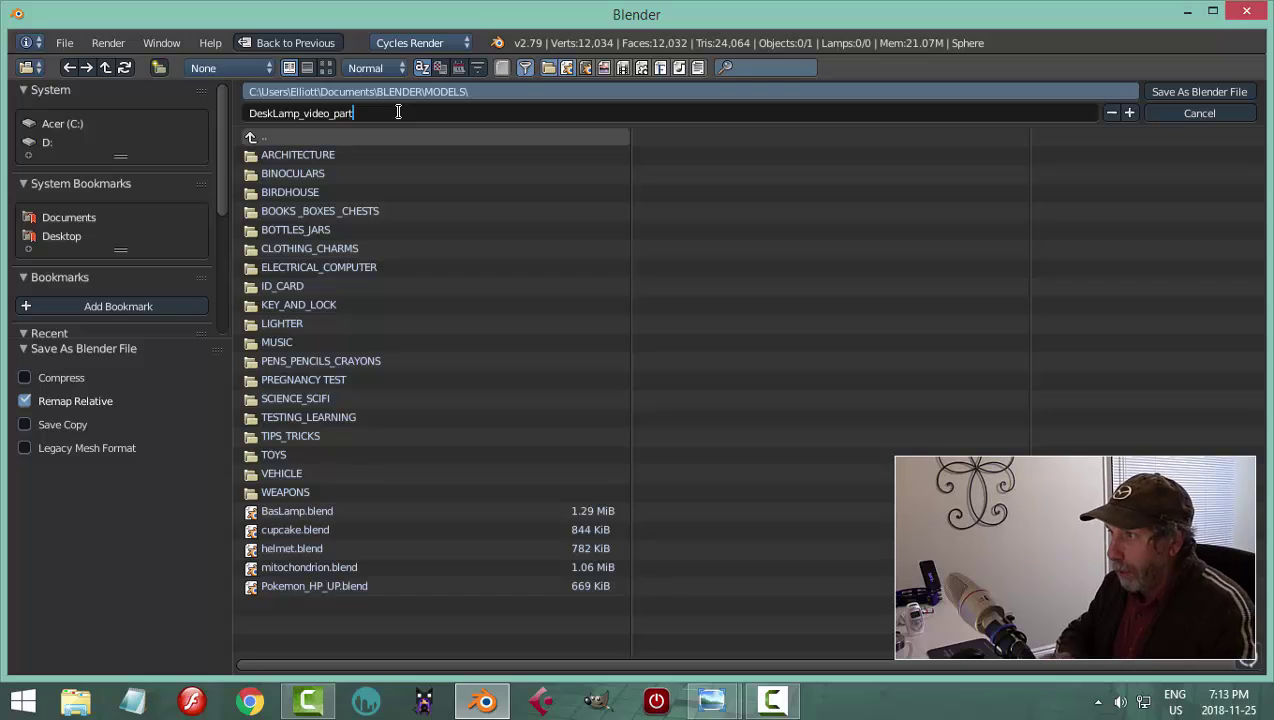
pyautogui.write('1')
pyautogui.press('Return')
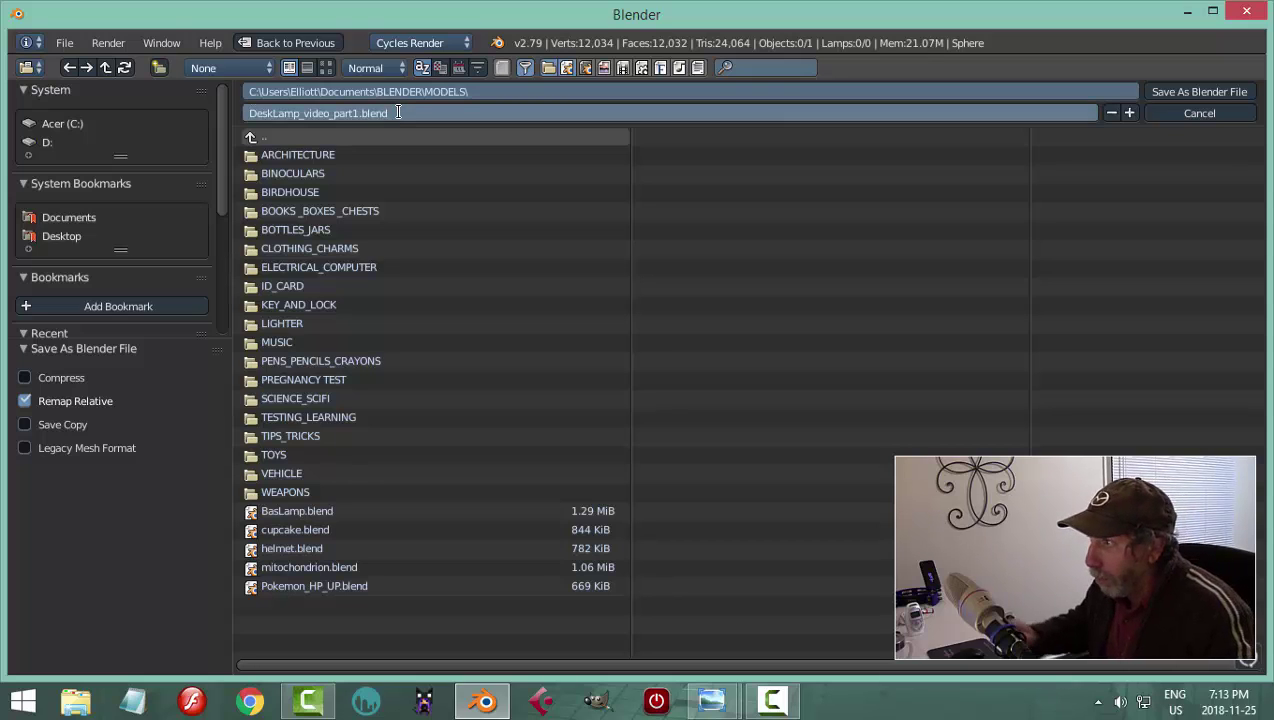
pyautogui.click(1180, 91)
# Select the lamp base, enter Edit Mode, select its whole mesh and shade all faces smooth
pyautogui.moveTo(839, 331)
pyautogui.mouseDown(button='middle')
pyautogui.moveTo(788, 327)
pyautogui.moveTo(691, 407)
pyautogui.moveTo(728, 298)
pyautogui.moveTo(708, 381)
pyautogui.moveTo(700, 268)
pyautogui.moveTo(697, 322)
pyautogui.moveTo(668, 395)
pyautogui.moveTo(651, 347)
pyautogui.moveTo(652, 371)
pyautogui.moveTo(572, 353)
pyautogui.mouseUp(button='middle')
pyautogui.scroll(3, 708, 375)
pyautogui.scroll(4, 665, 393)
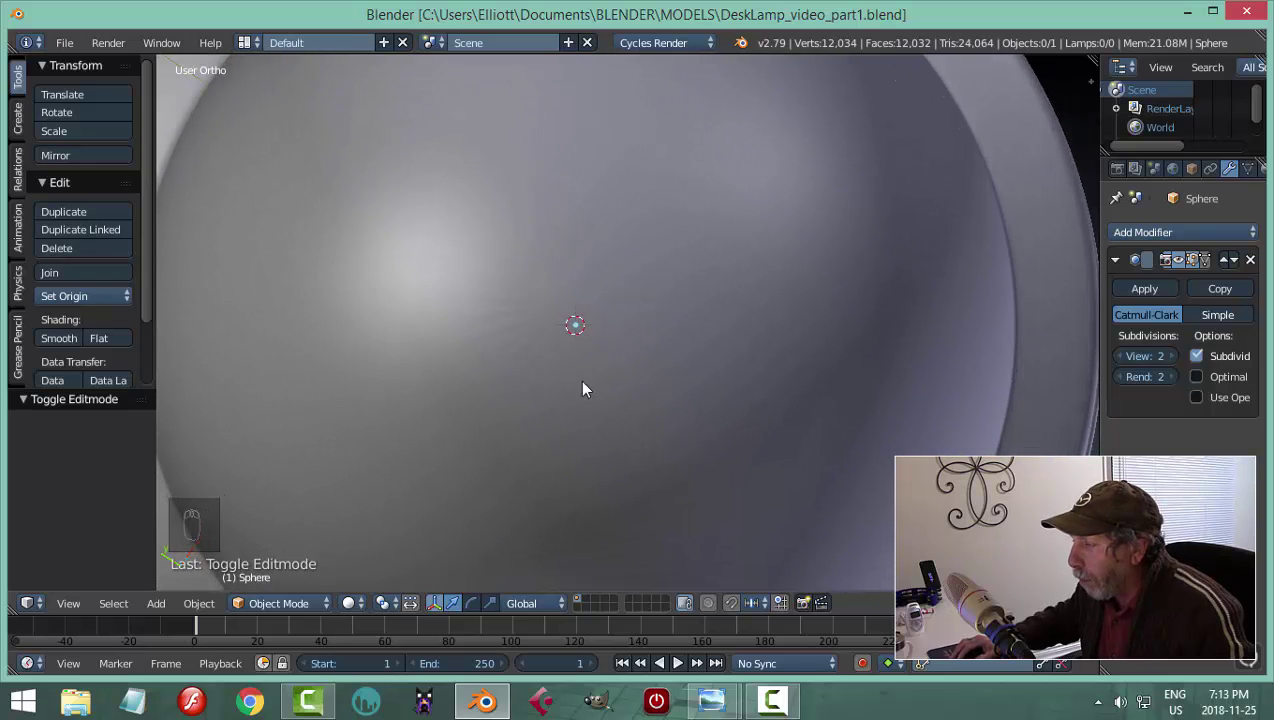
pyautogui.scroll(-5, 587, 285)
pyautogui.moveTo(663, 367); pyautogui.dragTo(657, 293, button='middle')
pyautogui.rightClick(645, 313)
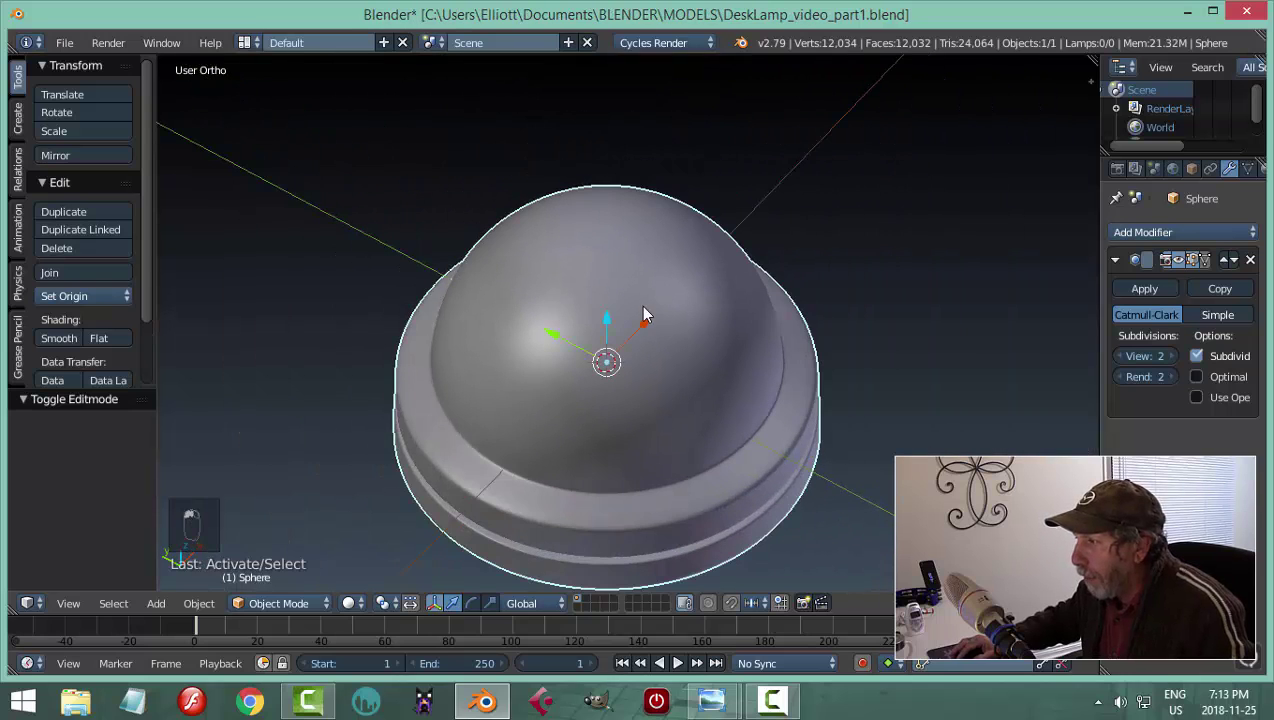
pyautogui.press('Tab')
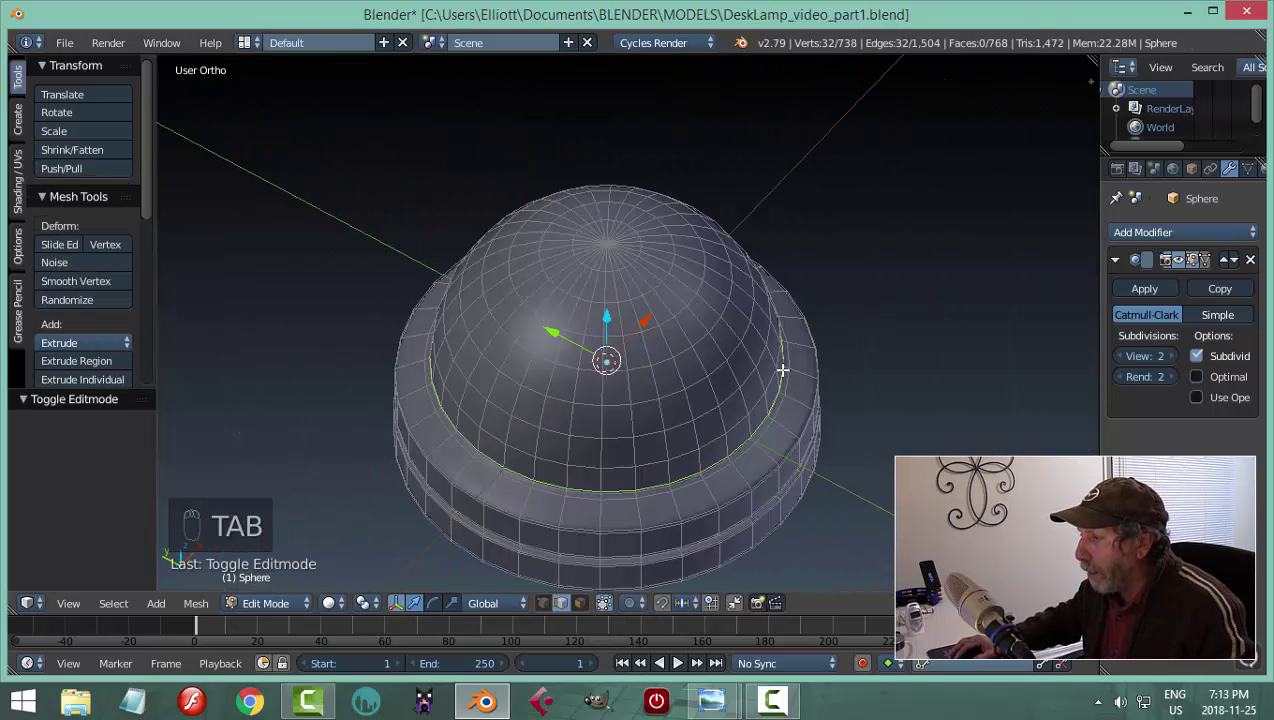
pyautogui.press('a')
pyautogui.press('a')
pyautogui.press('a')
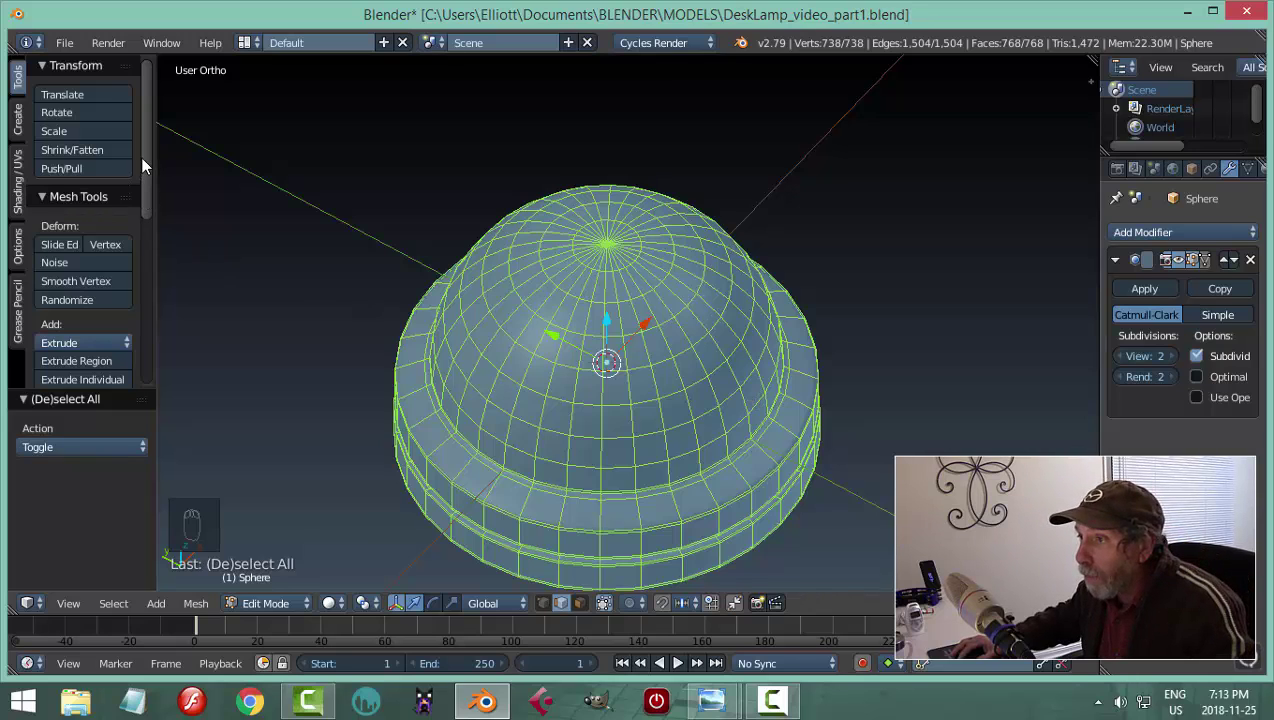
pyautogui.click(17, 176)
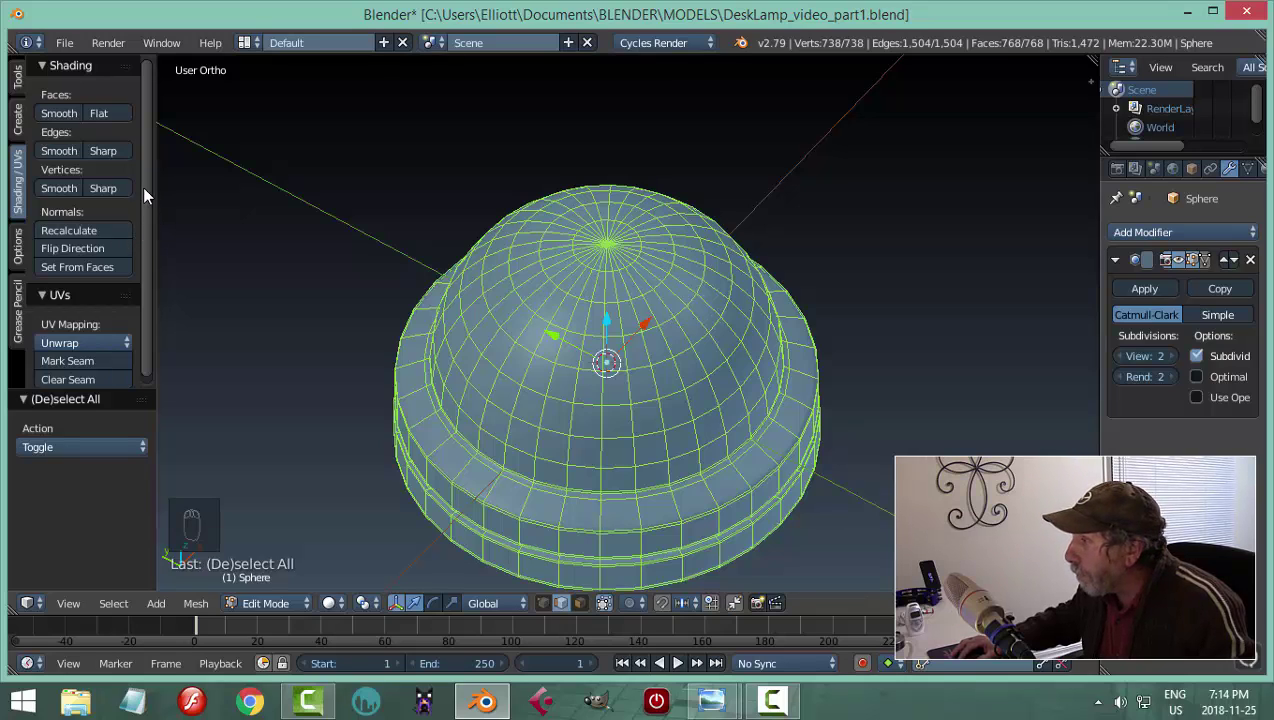
pyautogui.click(55, 113)
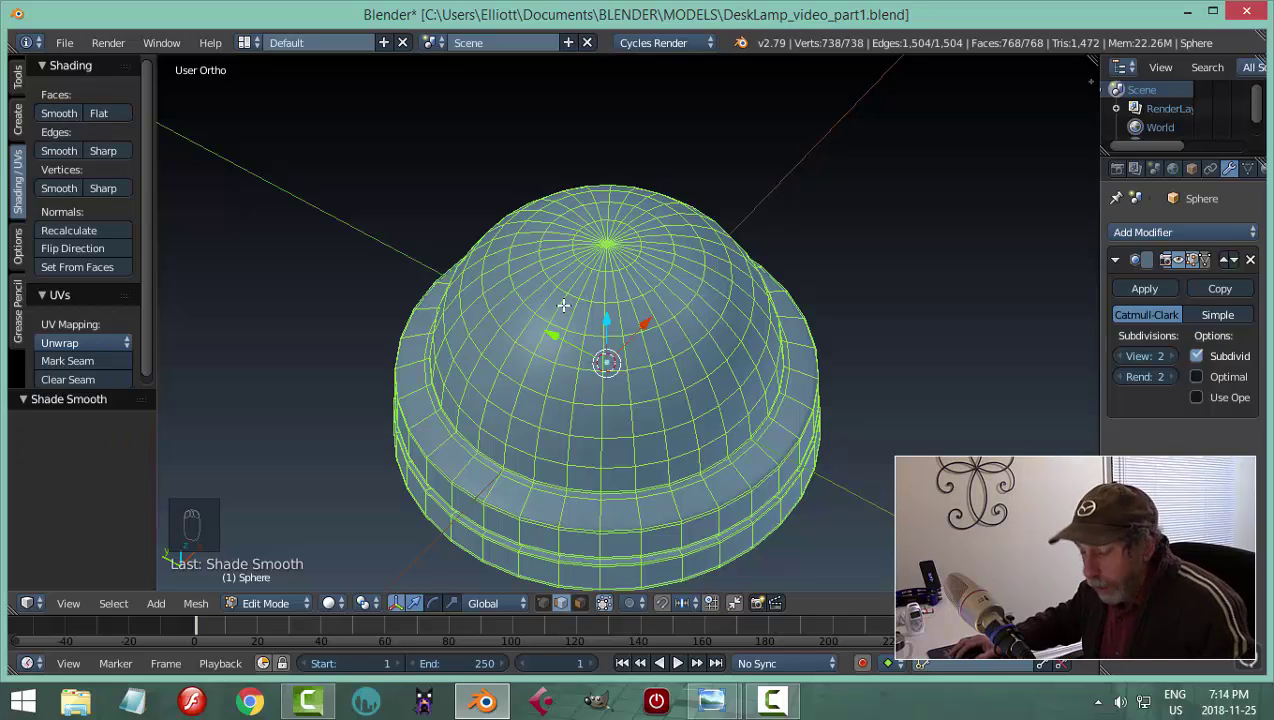
# Subdivide the entire base mesh with one cut and return to Object Mode
pyautogui.press('w')
pyautogui.click(525, 244)
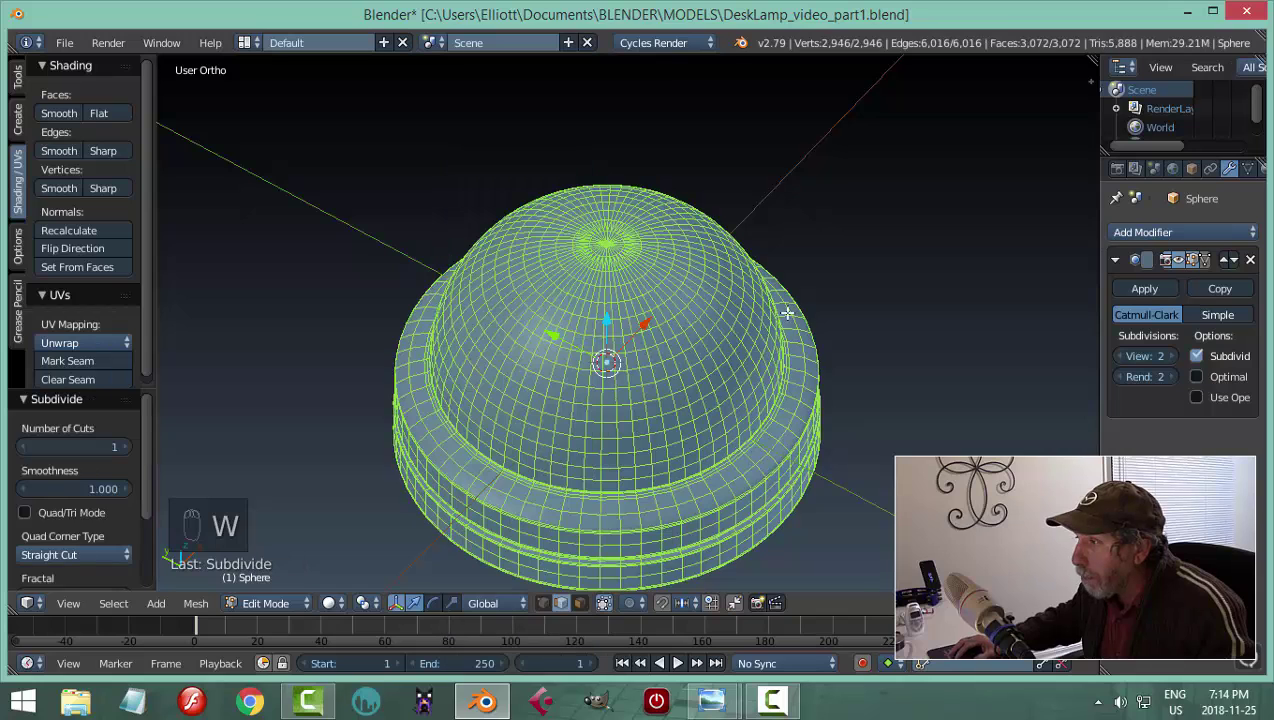
pyautogui.press('Tab')
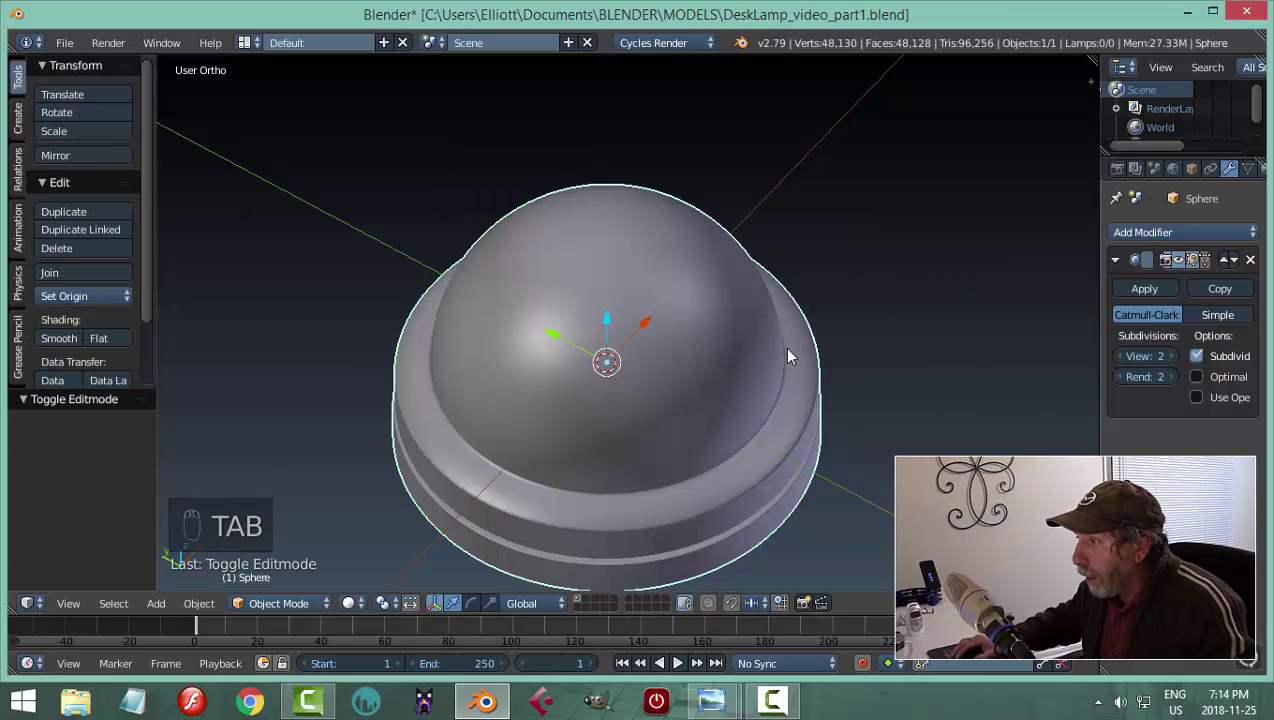
# Inspect the subdivided base's surface from above and from the side, and save the file
pyautogui.scroll(-3, 770, 360)
pyautogui.moveTo(756, 377); pyautogui.dragTo(791, 233, button='middle')
pyautogui.moveTo(815, 180); pyautogui.dragTo(724, 435, button='middle')
pyautogui.scroll(5, 714, 418)
pyautogui.scroll(-3, 714, 418)
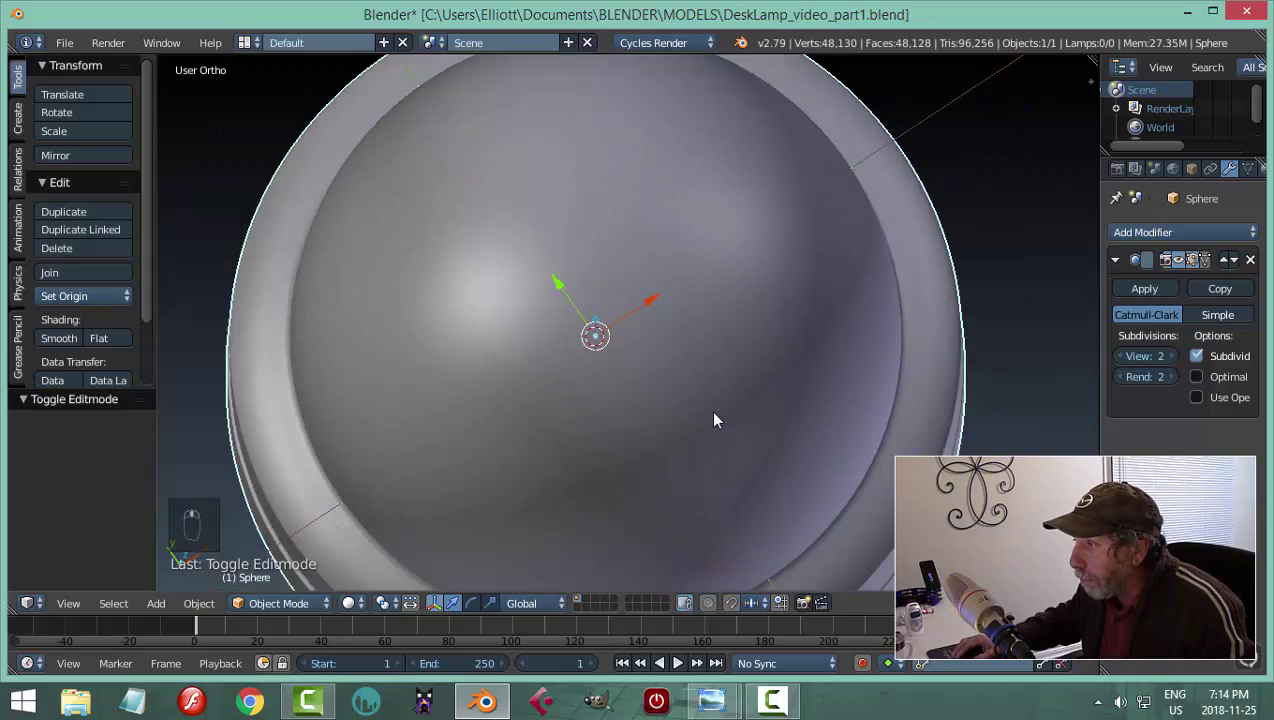
pyautogui.scroll(-3, 698, 361)
pyautogui.moveTo(698, 361); pyautogui.dragTo(716, 285, button='middle')
pyautogui.hotkey('ctrl', 's')
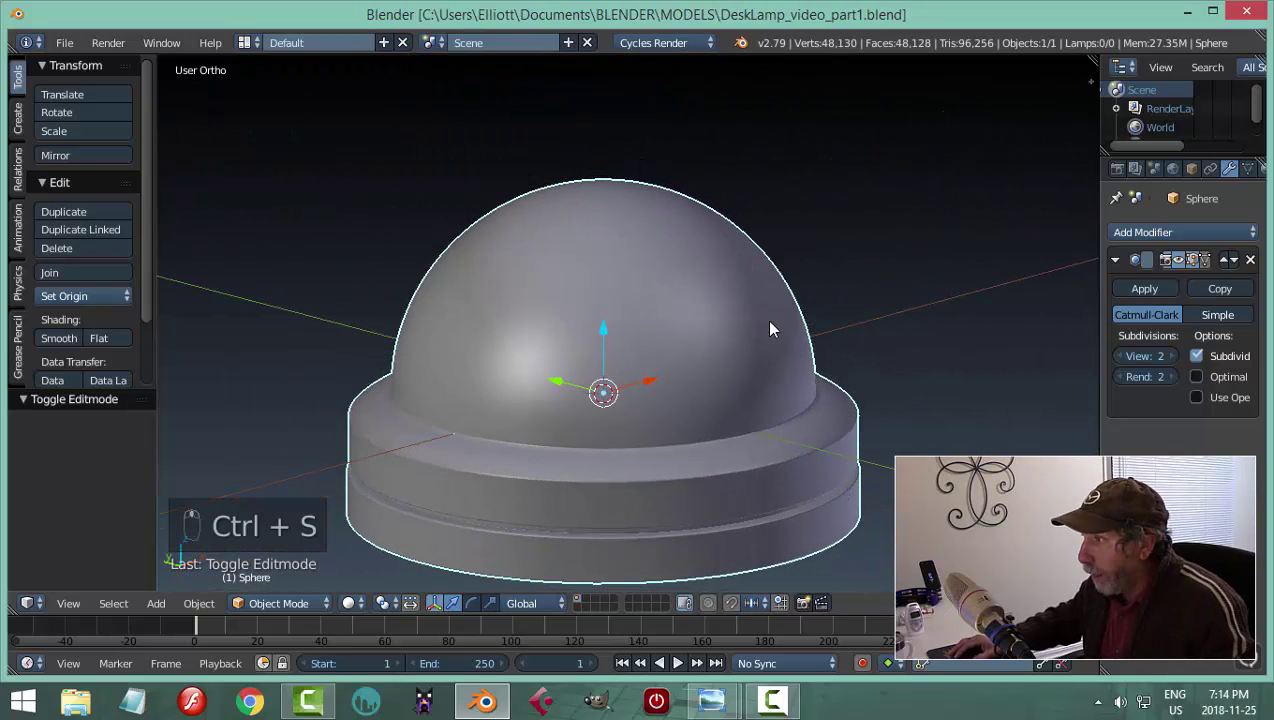
# Deselect the lamp base to examine the rim's groove up close, reselect it and enter Edit Mode
pyautogui.moveTo(757, 347); pyautogui.dragTo(692, 321, button='middle')
pyautogui.scroll(-2, 700, 360)
pyautogui.press('a')
pyautogui.scroll(6, 665, 372)
pyautogui.moveTo(665, 374); pyautogui.dragTo(665, 338, button='middle')
pyautogui.scroll(2, 555, 390)
pyautogui.rightClick(520, 427)
pyautogui.press('Tab')
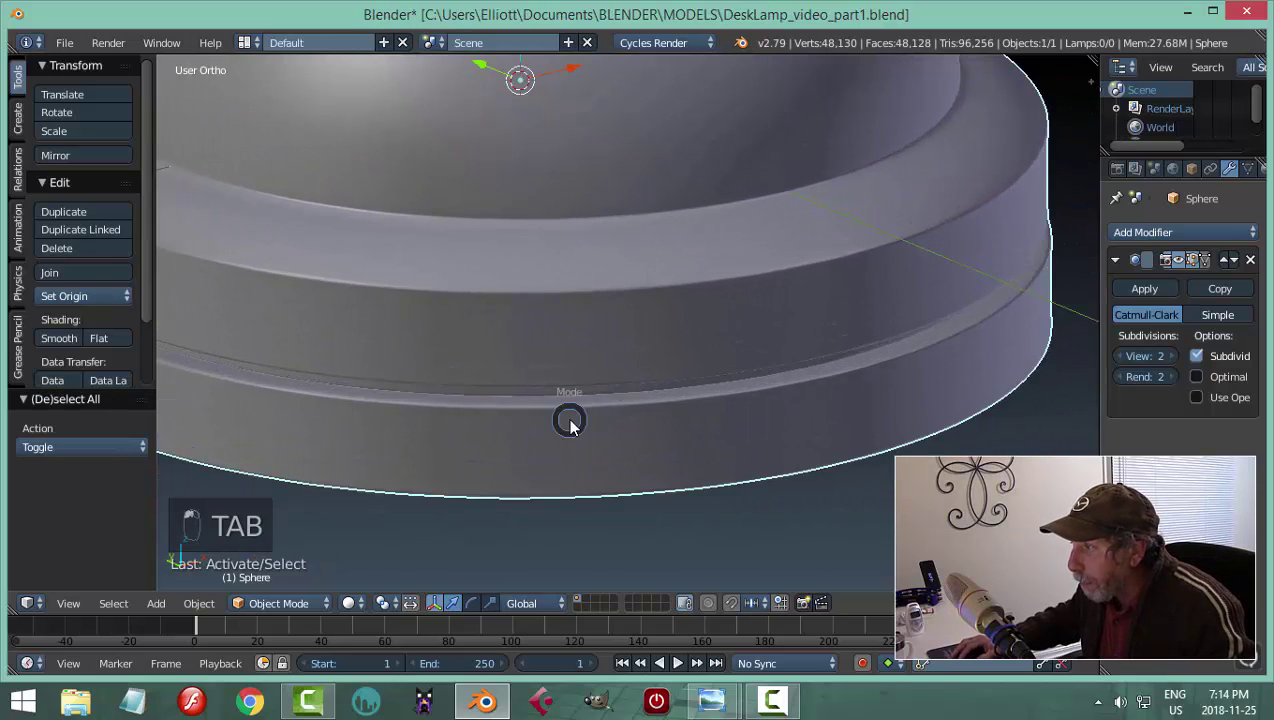
pyautogui.press('Tab')
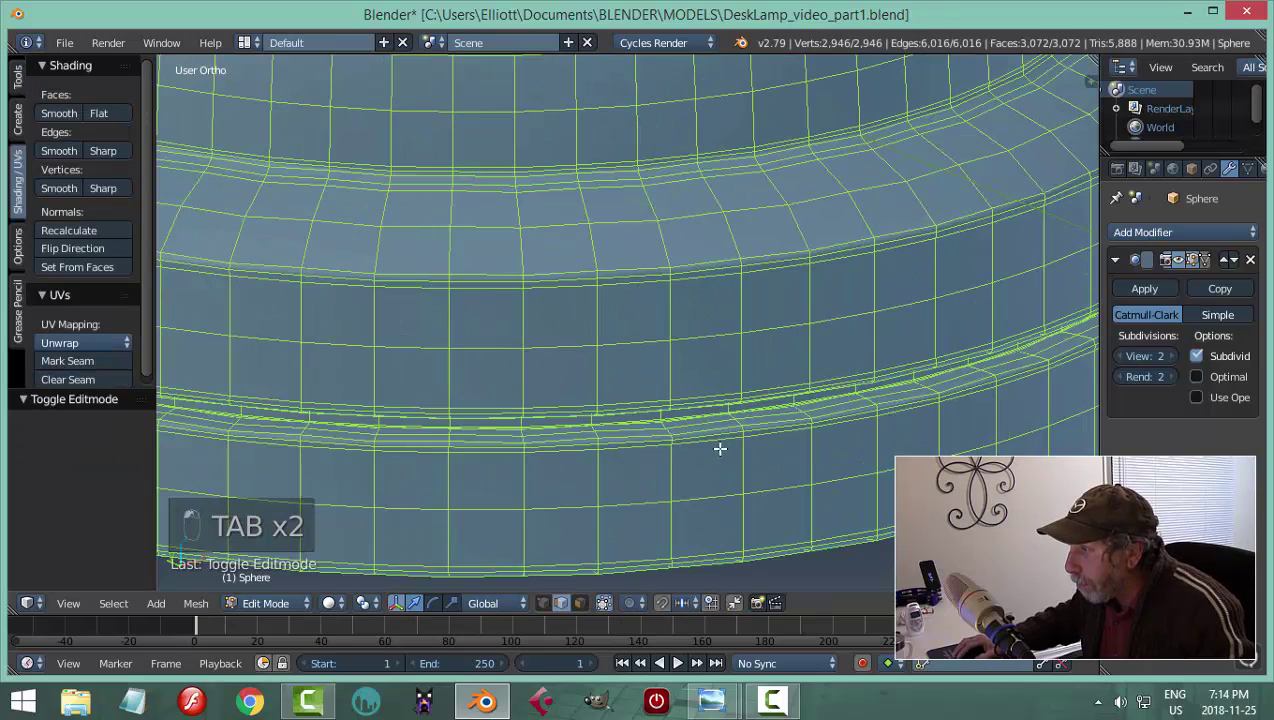
# Deselect the whole mesh and, in edge select mode, try out a loop selection along the groove's lower edge
pyautogui.scroll(5, 685, 370)
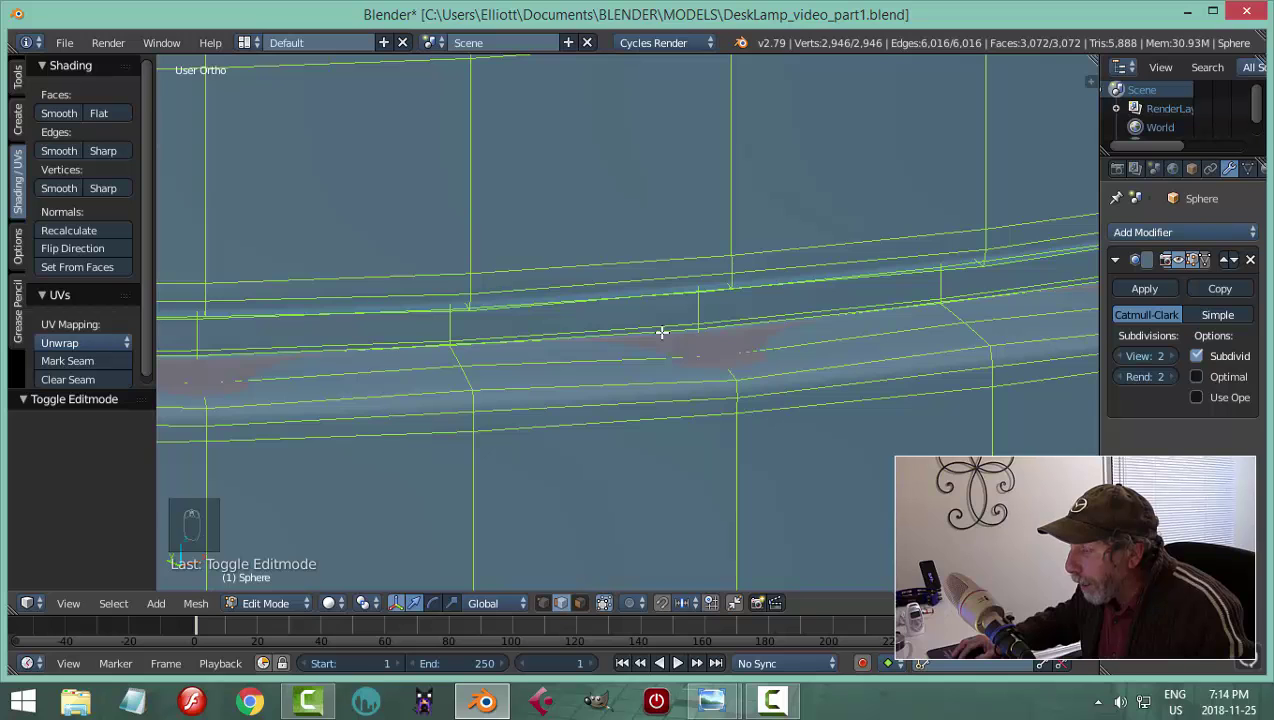
pyautogui.keyDown('shift'); pyautogui.scroll(3, 614, 356); pyautogui.keyUp('shift')
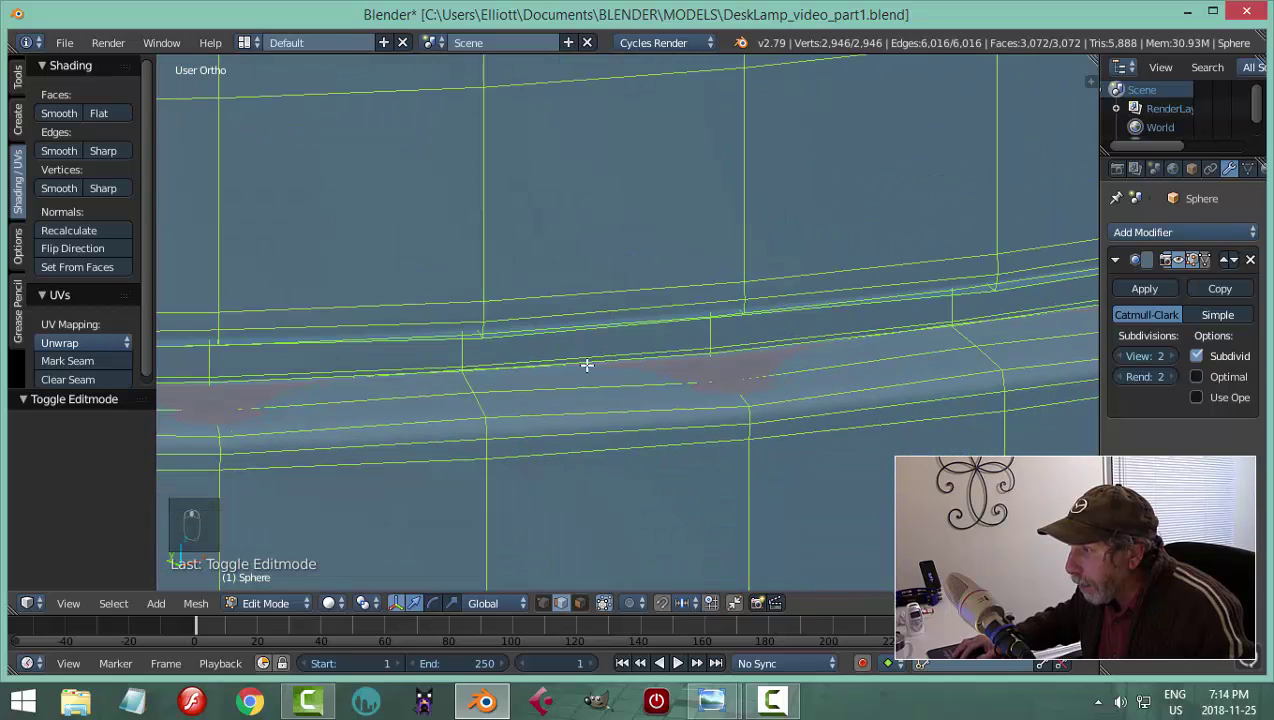
pyautogui.keyDown('alt'); pyautogui.keyDown('shift'); pyautogui.click(586, 365); pyautogui.keyUp('shift'); pyautogui.keyUp('alt')
pyautogui.press('a')
pyautogui.hotkey('ctrl', 'Tab')
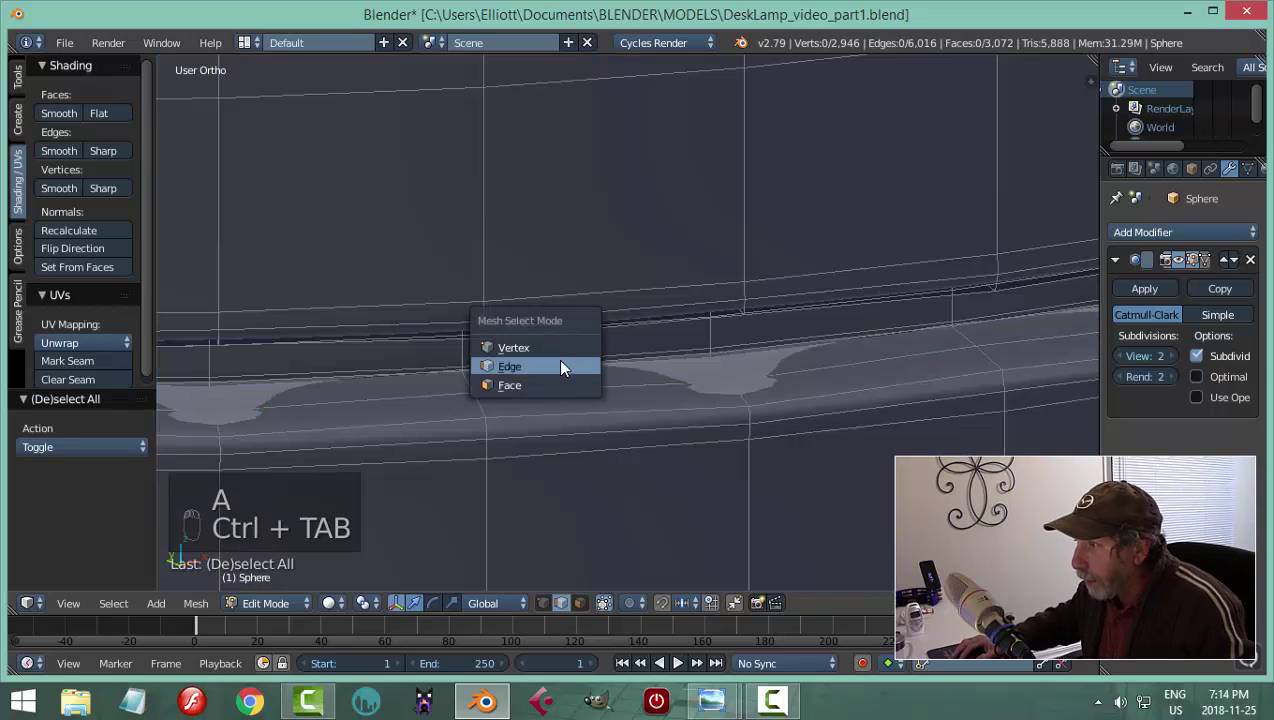
pyautogui.keyDown('alt'); pyautogui.click(673, 360); pyautogui.keyUp('alt')
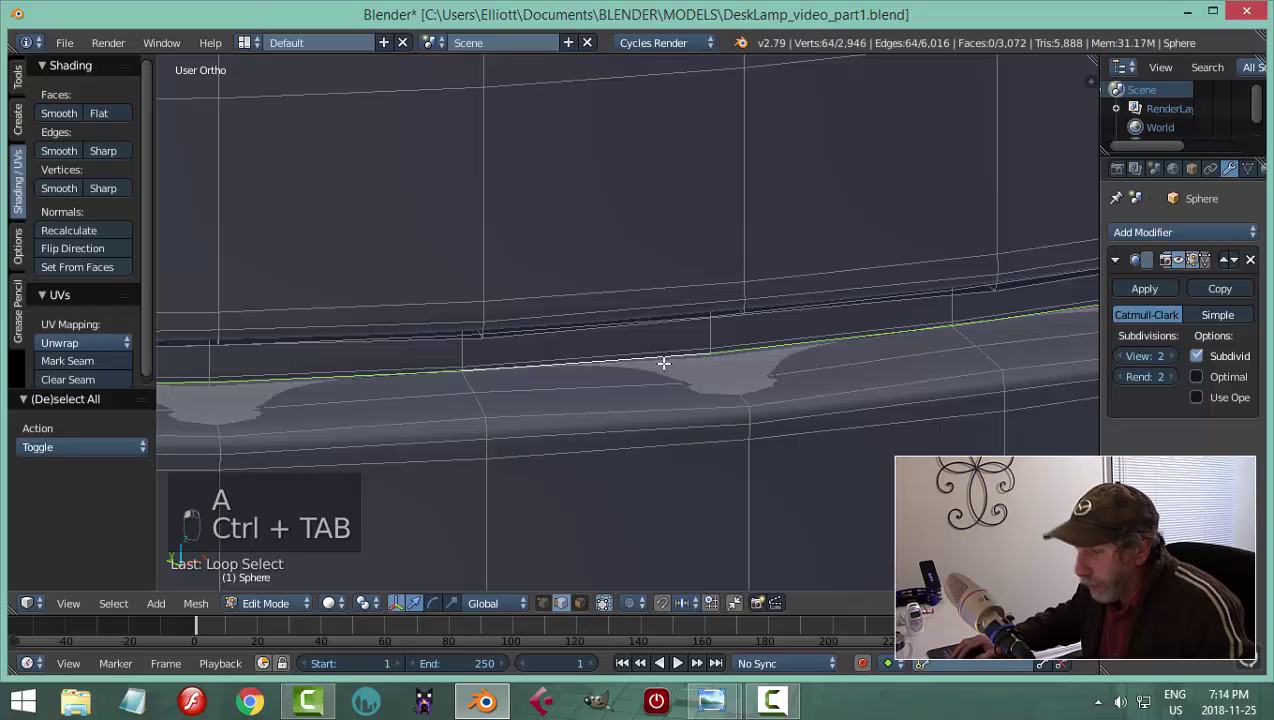
pyautogui.press('a')
# Turn off the viewport display of the base's subdivision modifier to expose the raw mesh at the rim groove
pyautogui.moveTo(680, 373); pyautogui.dragTo(845, 358, button='middle')
pyautogui.click(1178, 261)
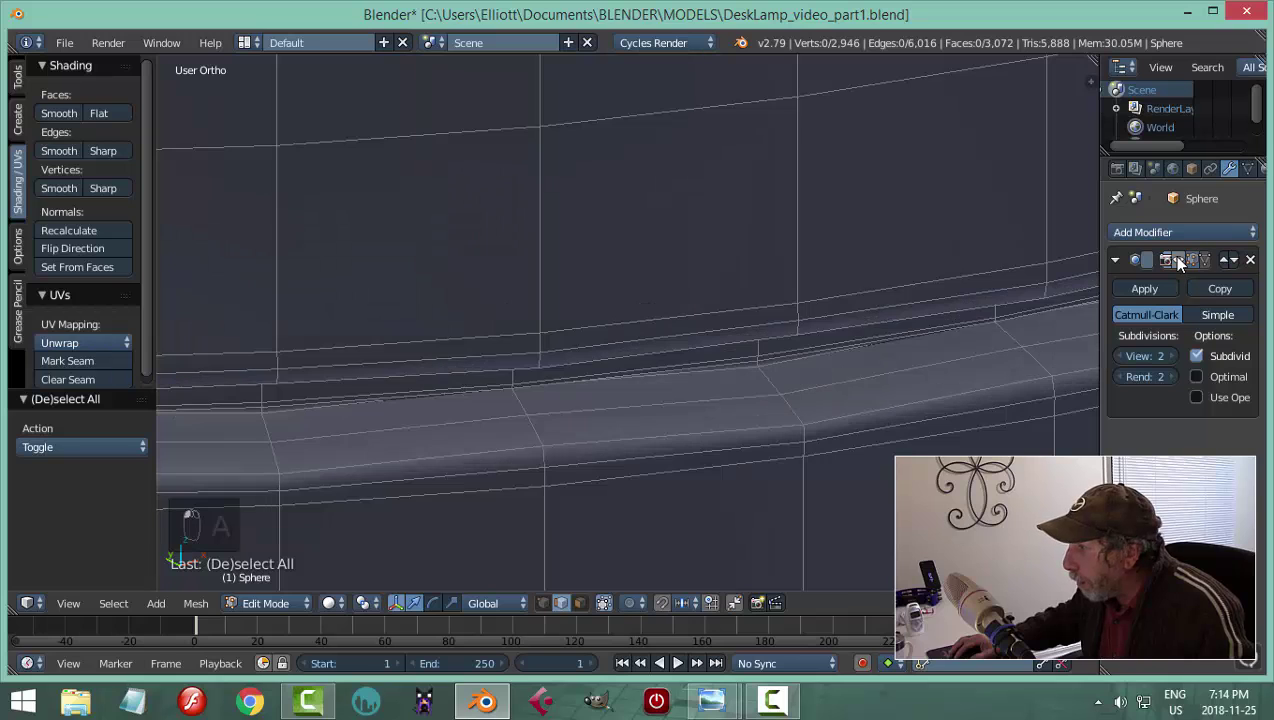
pyautogui.moveTo(760, 400); pyautogui.dragTo(845, 406, button='middle')
# Select the edge loop along the groove's lower edge, dissolve its edges, and return to Object Mode
pyautogui.keyDown('alt'); pyautogui.click(794, 401); pyautogui.keyUp('alt')
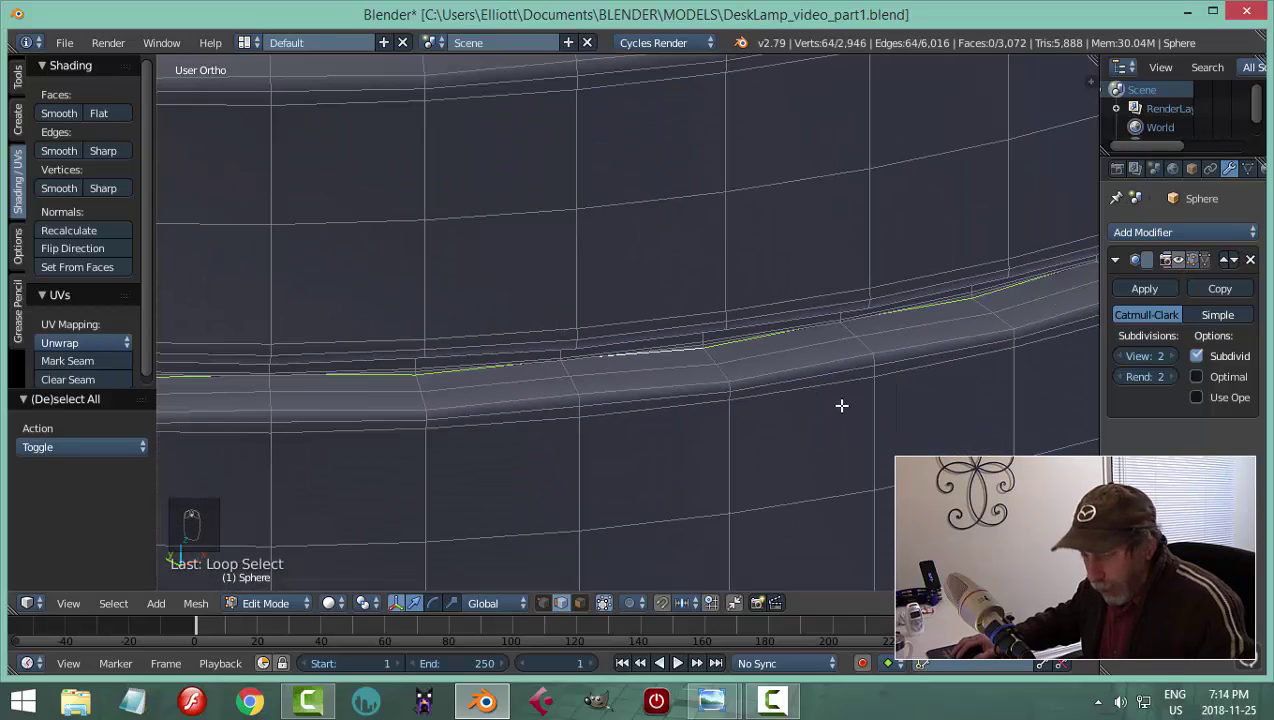
pyautogui.press('a')
pyautogui.keyDown('alt'); pyautogui.click(683, 350); pyautogui.keyUp('alt')
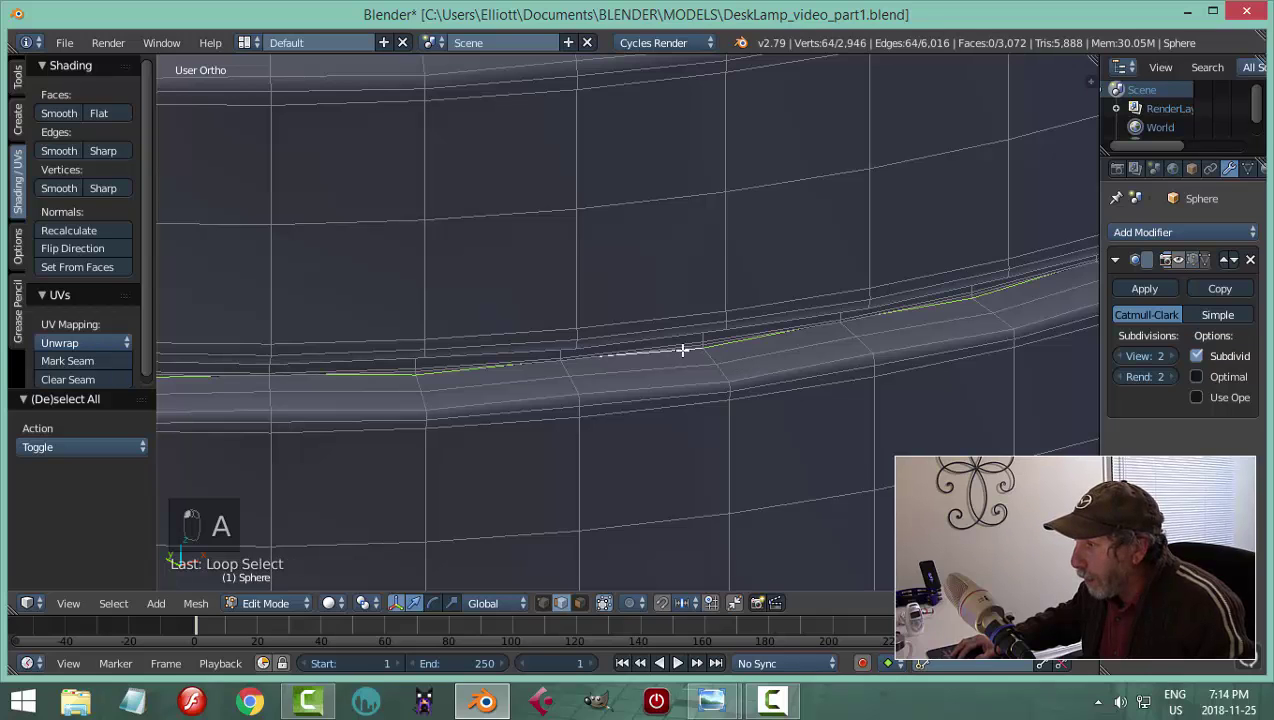
pyautogui.press('x')
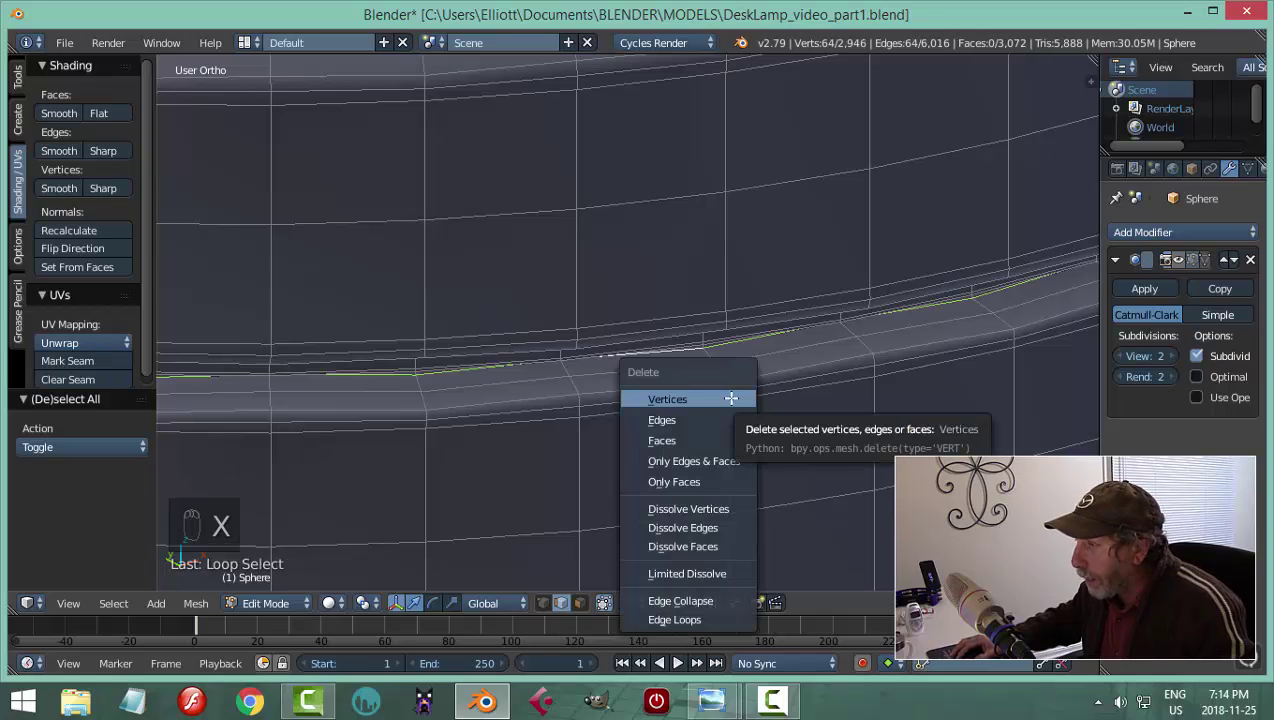
pyautogui.click(700, 527)
pyautogui.press('Tab')
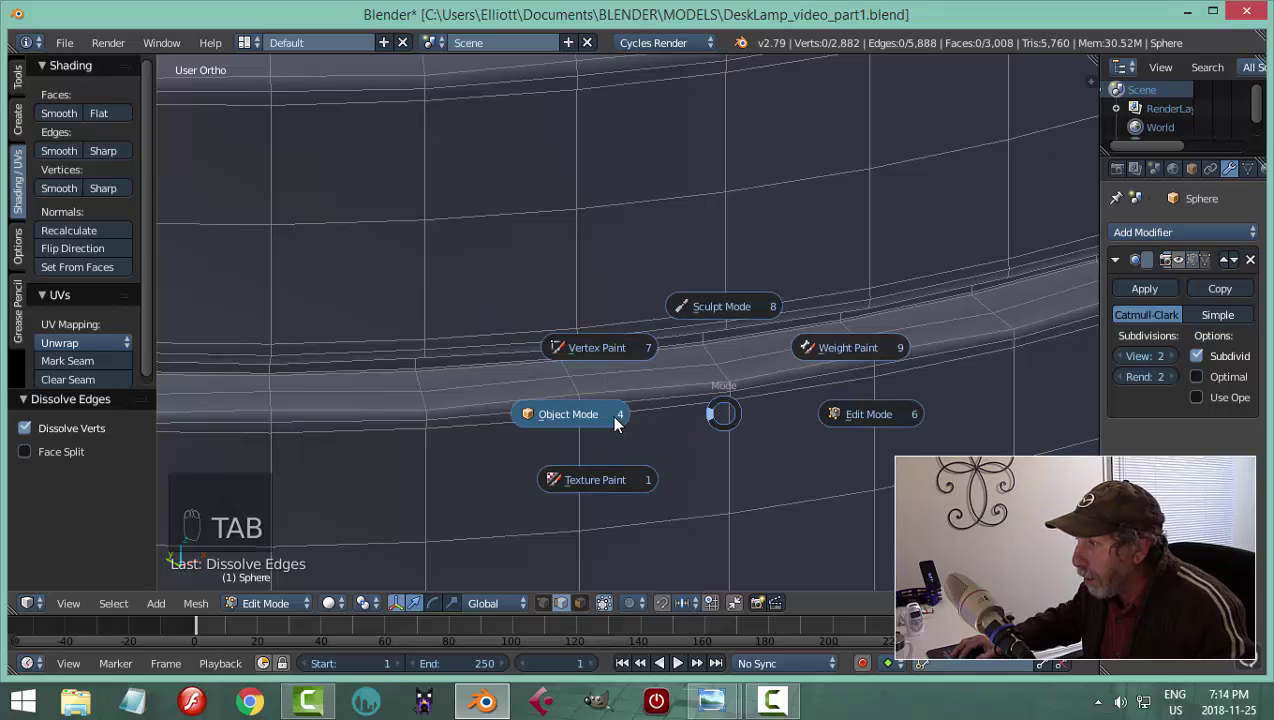
pyautogui.click(614, 422)
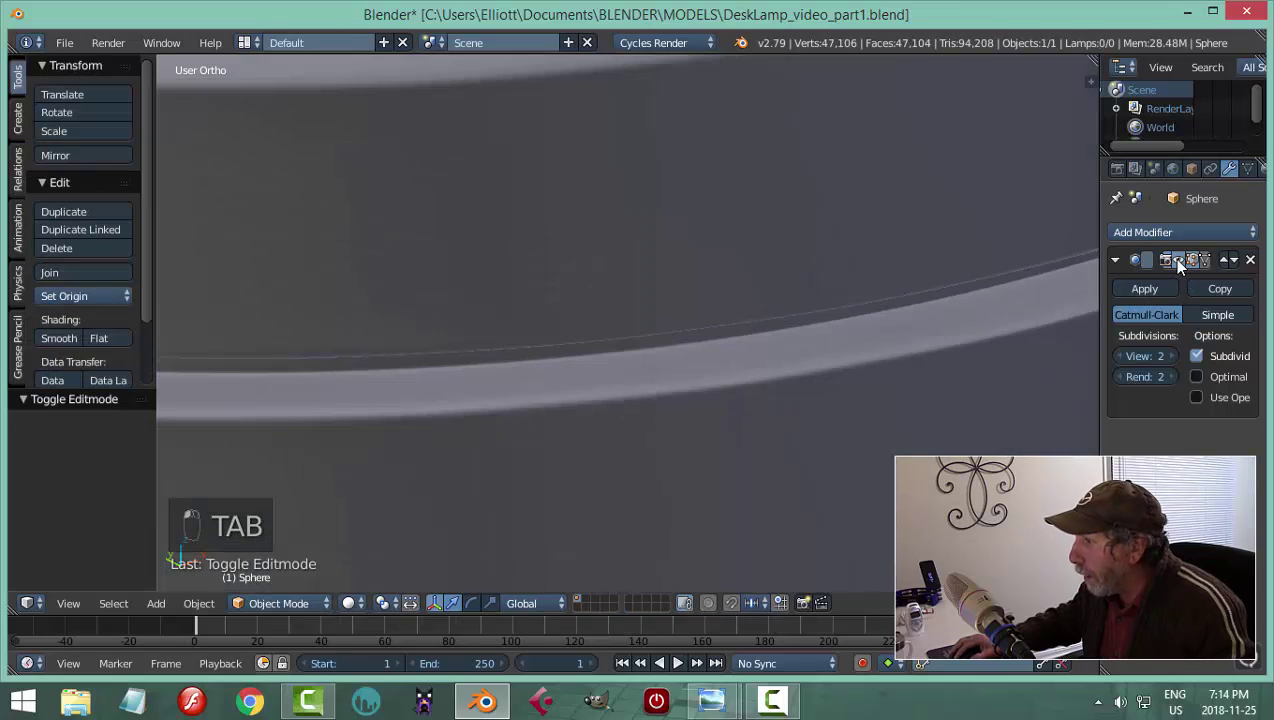
# Inspect the smoothed rim groove up close and the whole base from a distance, and save the file
pyautogui.moveTo(753, 398); pyautogui.dragTo(703, 388, button='middle')
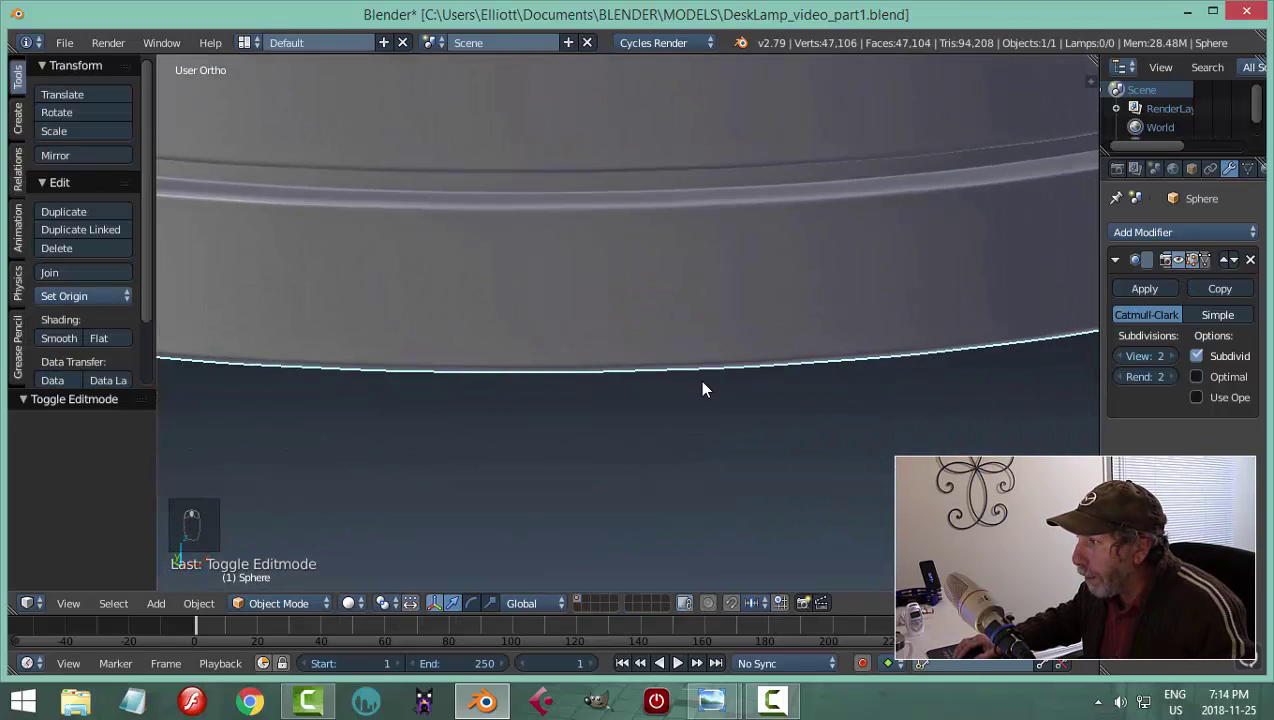
pyautogui.moveTo(726, 294); pyautogui.dragTo(773, 276, button='middle')
pyautogui.scroll(-5, 762, 320)
pyautogui.scroll(-2, 759, 320)
pyautogui.moveTo(755, 320)
pyautogui.mouseDown(button='middle')
pyautogui.moveTo(739, 342)
pyautogui.moveTo(731, 322)
pyautogui.moveTo(759, 344)
pyautogui.mouseUp(button='middle')
pyautogui.hotkey('ctrl', 's')
pyautogui.scroll(-3, 762, 340)
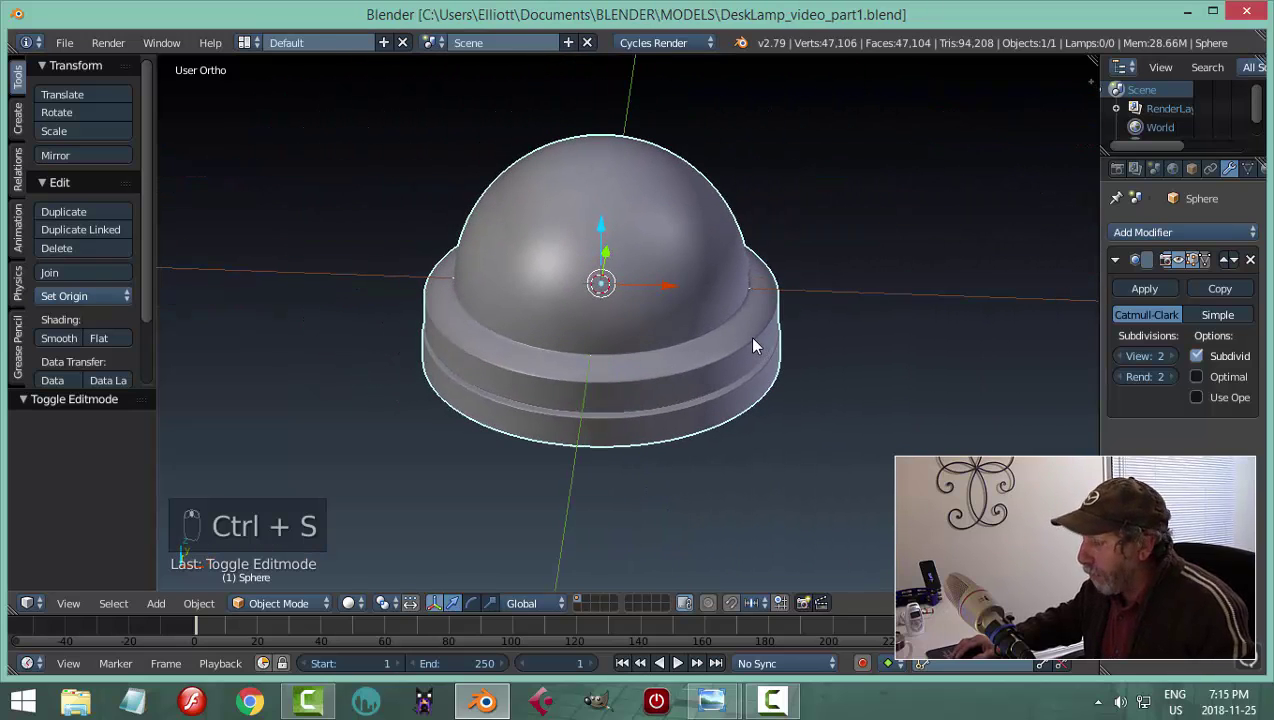
# In front view, set the lamp base's origin to its geometry
pyautogui.press('KP_1')
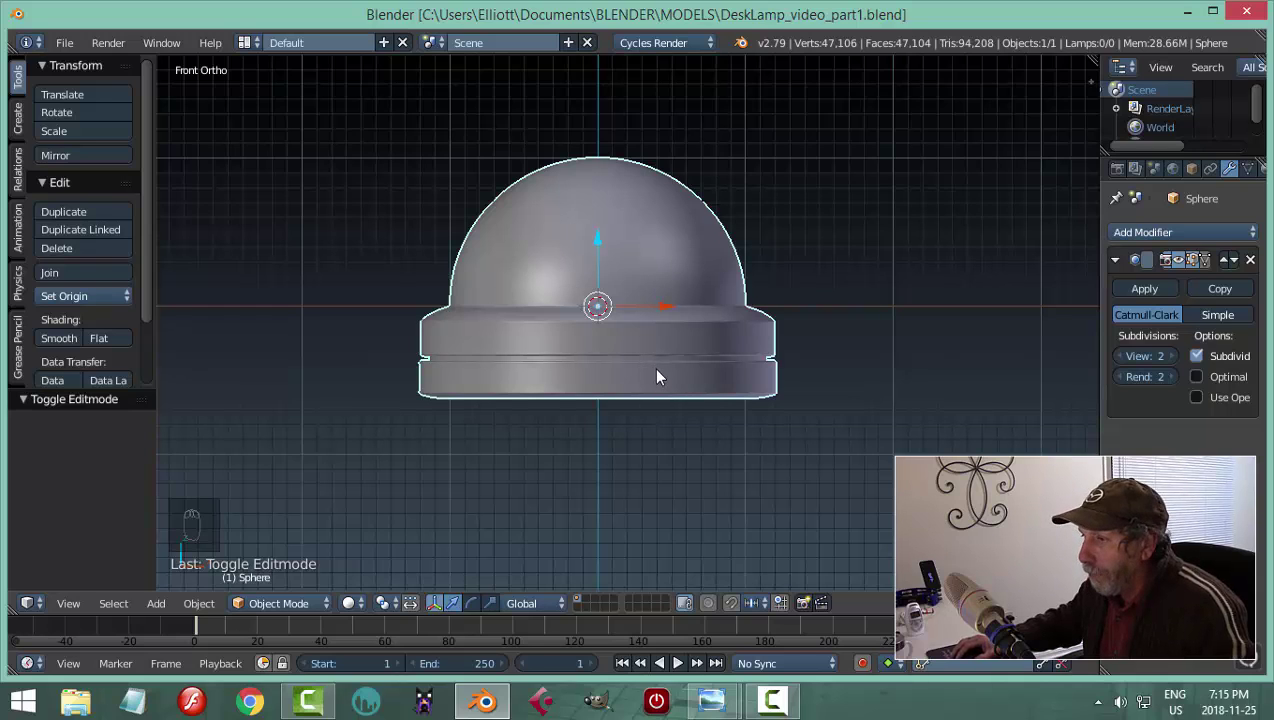
pyautogui.click(92, 294)
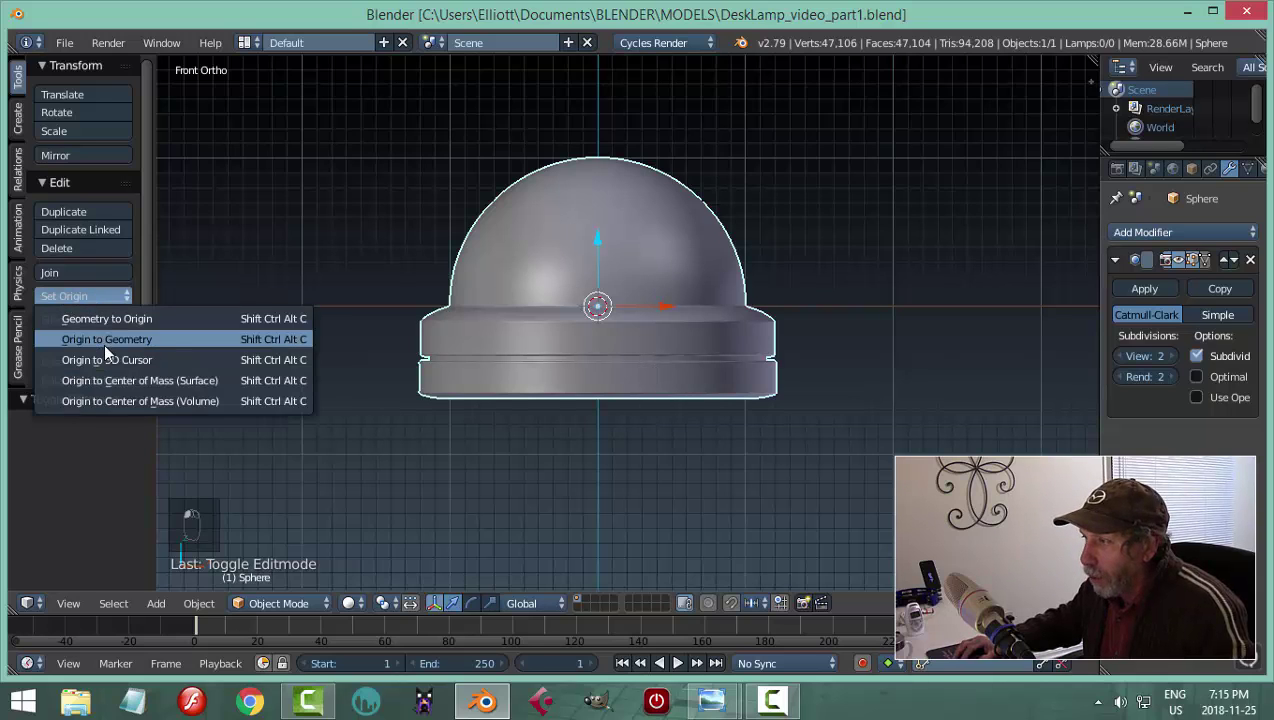
pyautogui.click(104, 343)
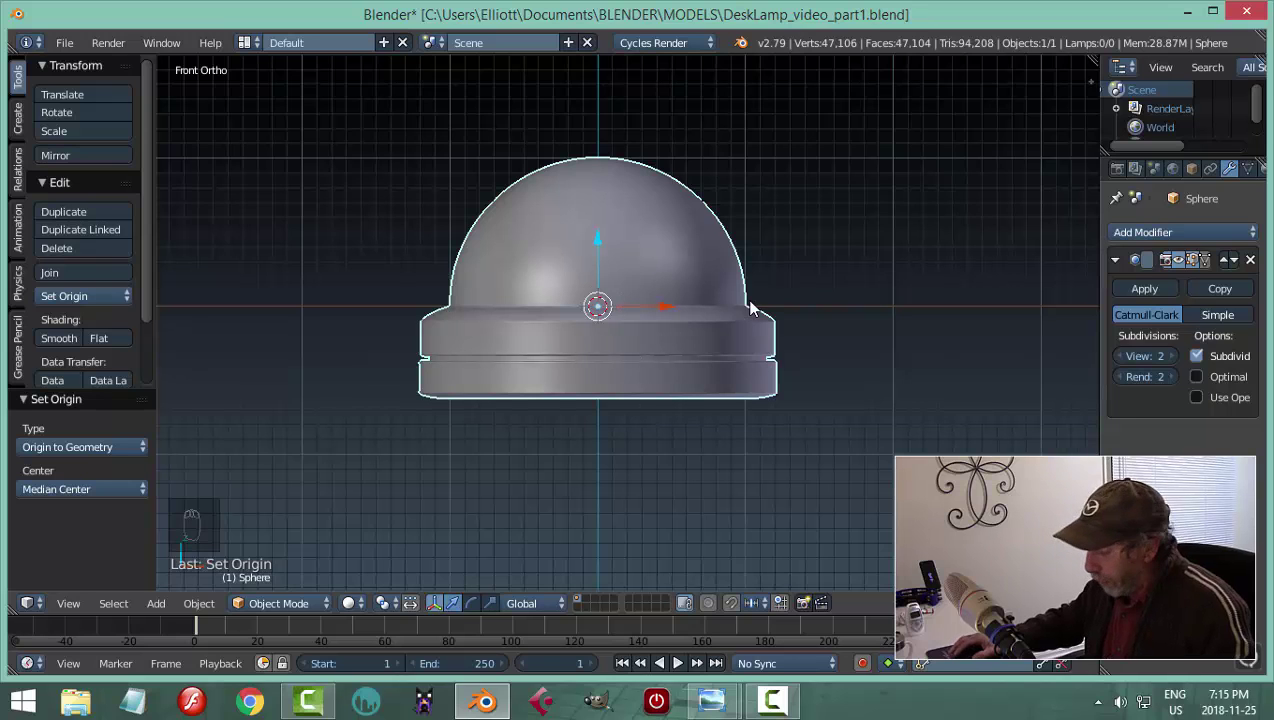
# Switch to reference photo 6.jpg in Windows Photo Viewer to examine the switch housing on the dome, and return to Blender
pyautogui.moveTo(712, 700)
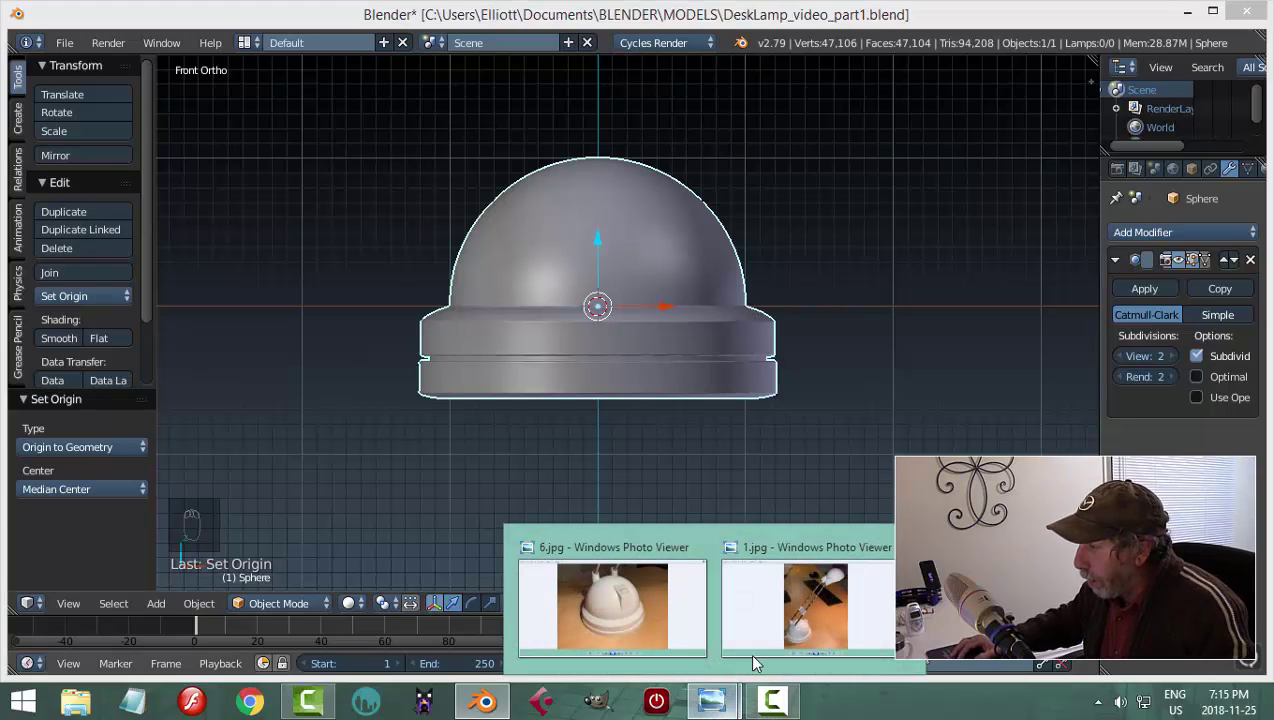
pyautogui.moveTo(798, 612)
pyautogui.moveTo(603, 610)
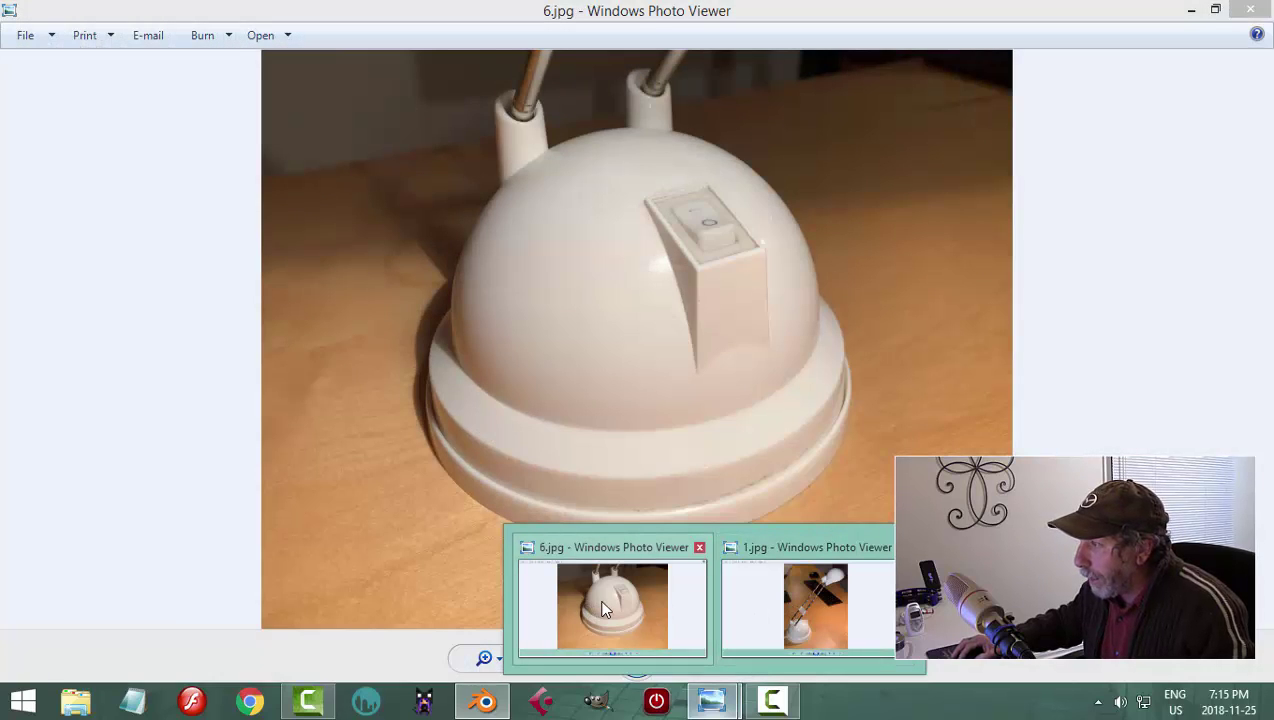
pyautogui.click(603, 610)
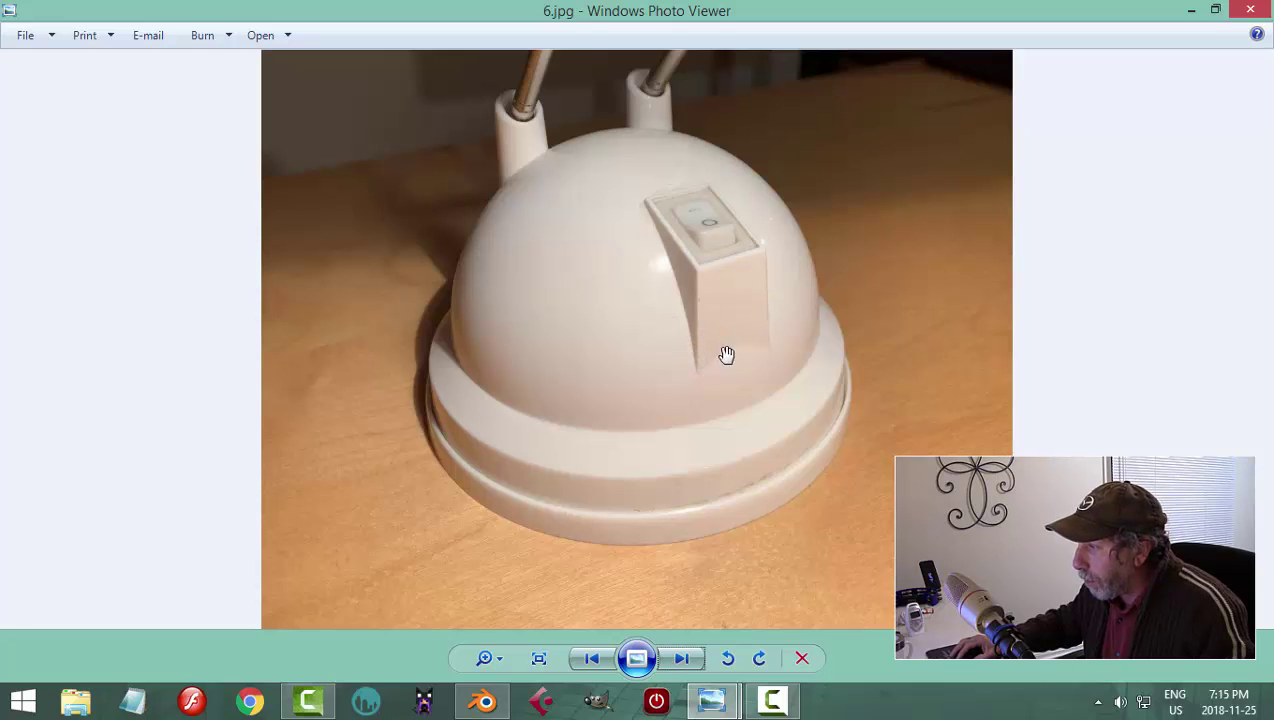
pyautogui.click(484, 700)
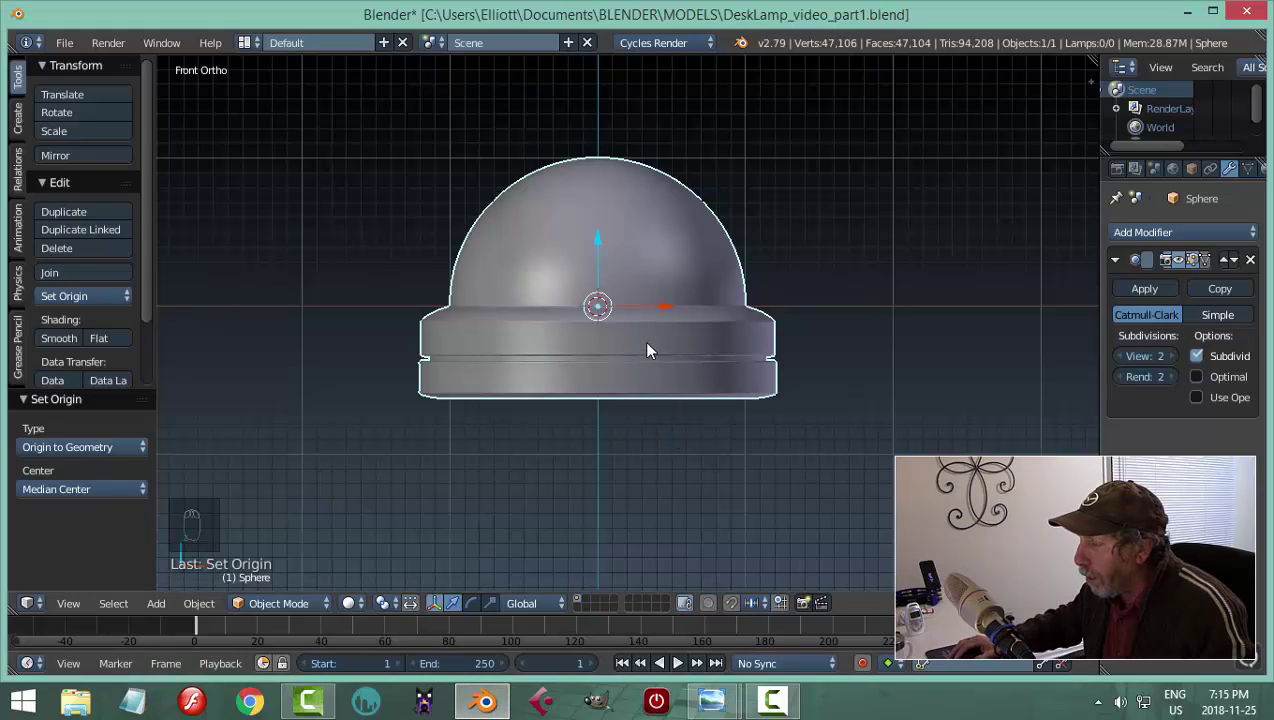
# Add a cube mesh for the switch housing, enter Edit Mode, and move it about -0.48 along Y
pyautogui.hotkey('shift', 'a')
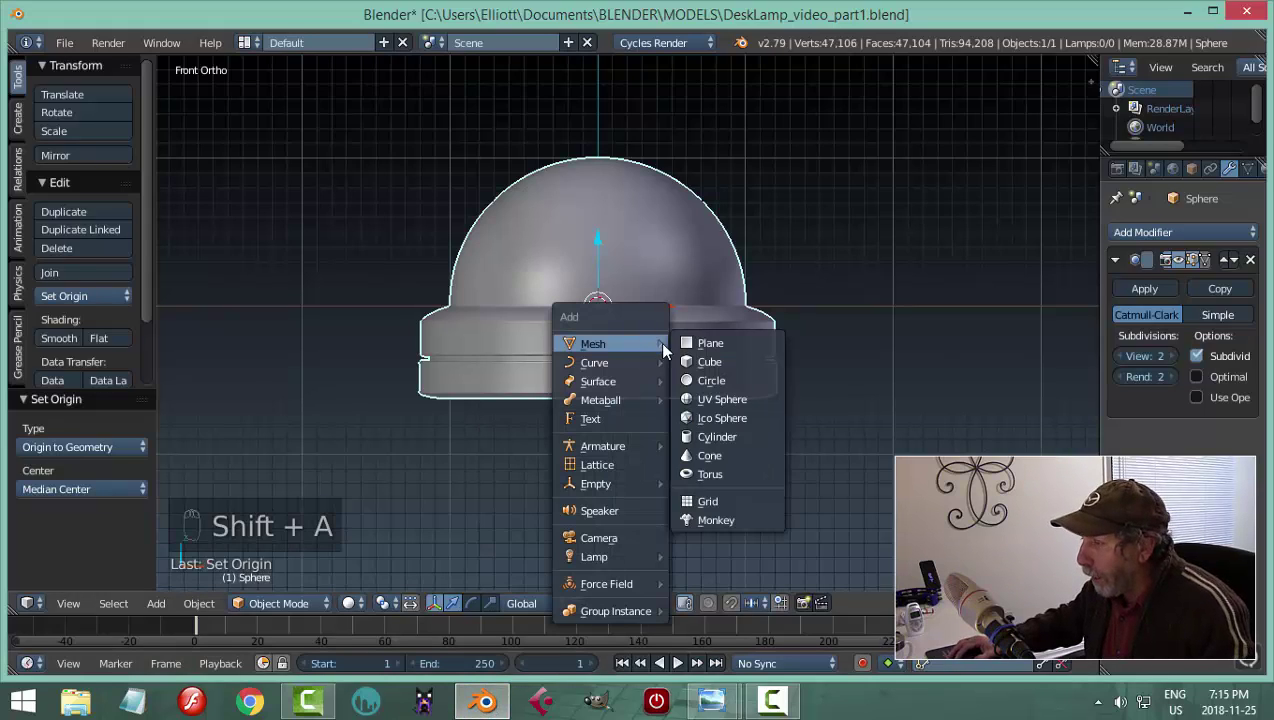
pyautogui.click(708, 356)
pyautogui.press('Tab')
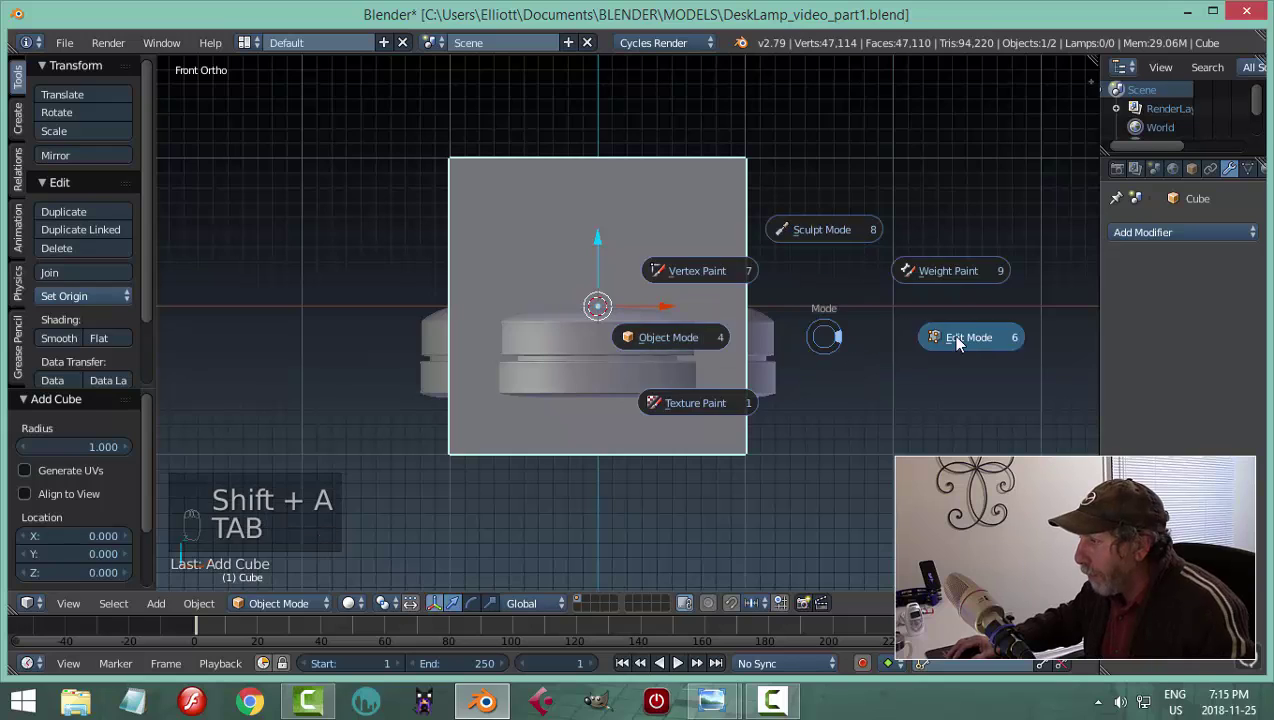
pyautogui.press('KP_7')
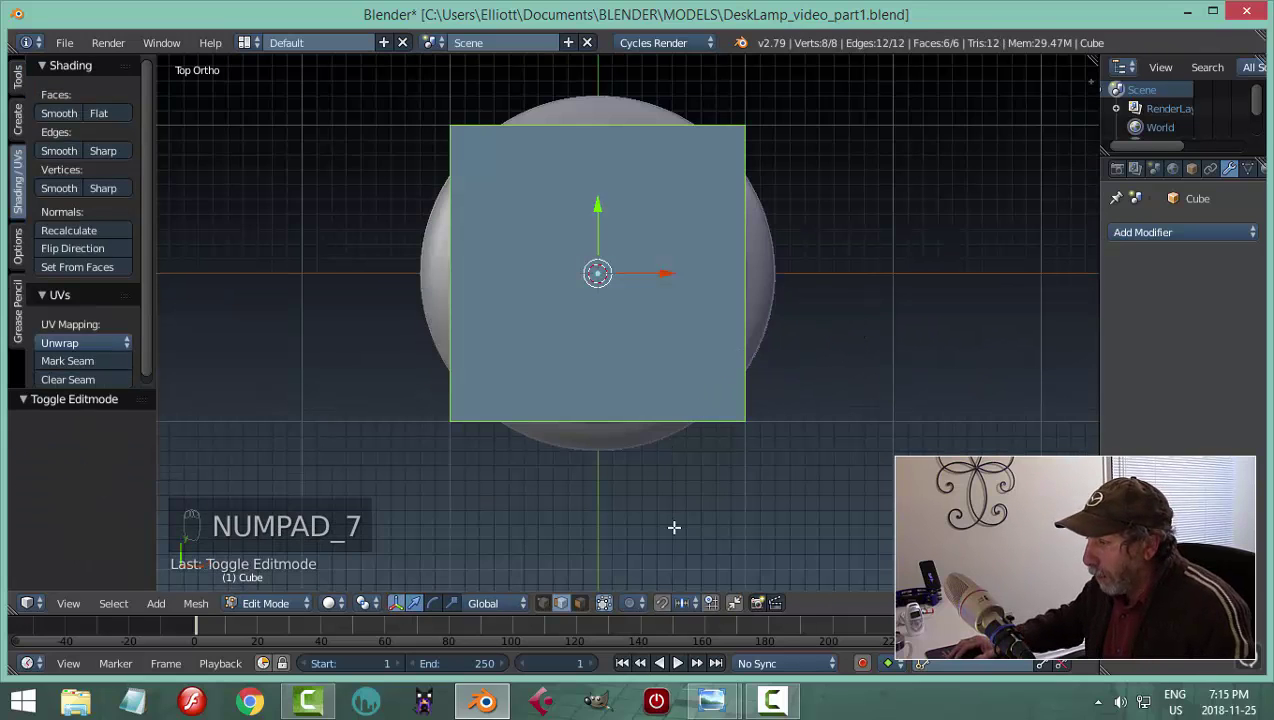
pyautogui.moveTo(604, 219); pyautogui.dragTo(751, 481)
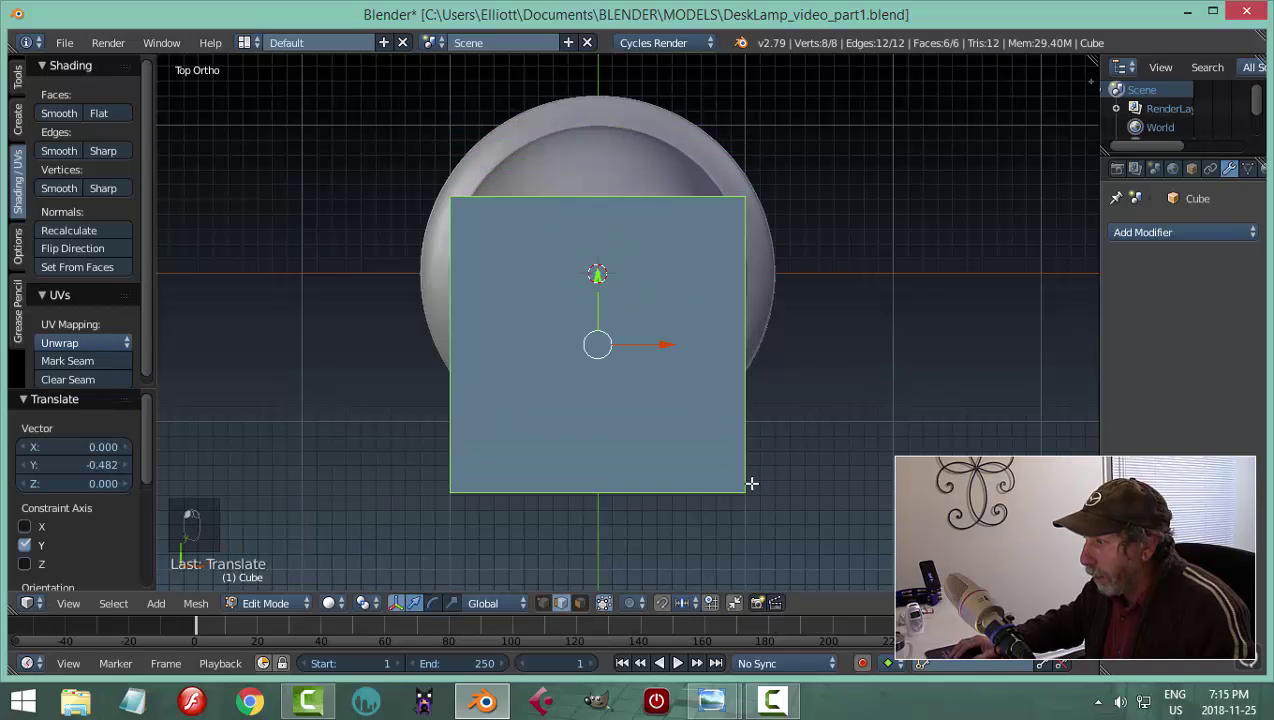
pyautogui.press('KP_1')
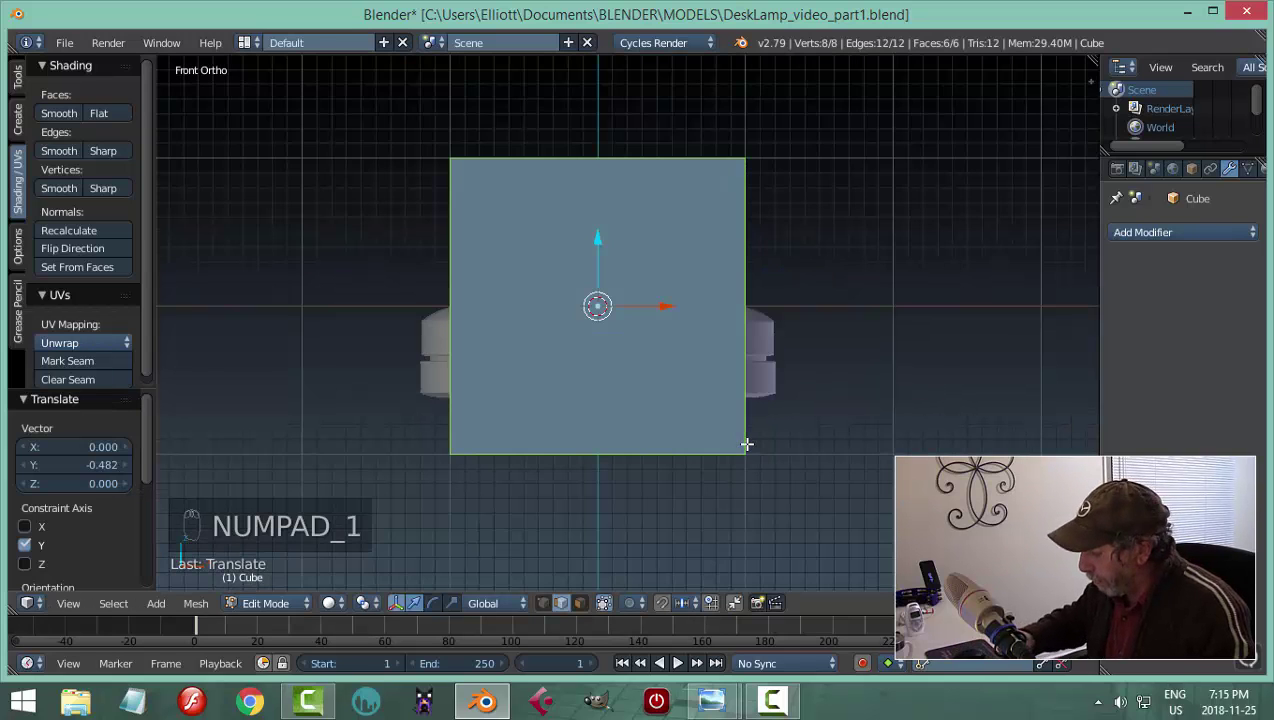
# In top view, scale the cube to about 0.43 along X and 0.41 along Y, and move it about -0.37 along Y
pyautogui.press('KP_7')
pyautogui.press('s')
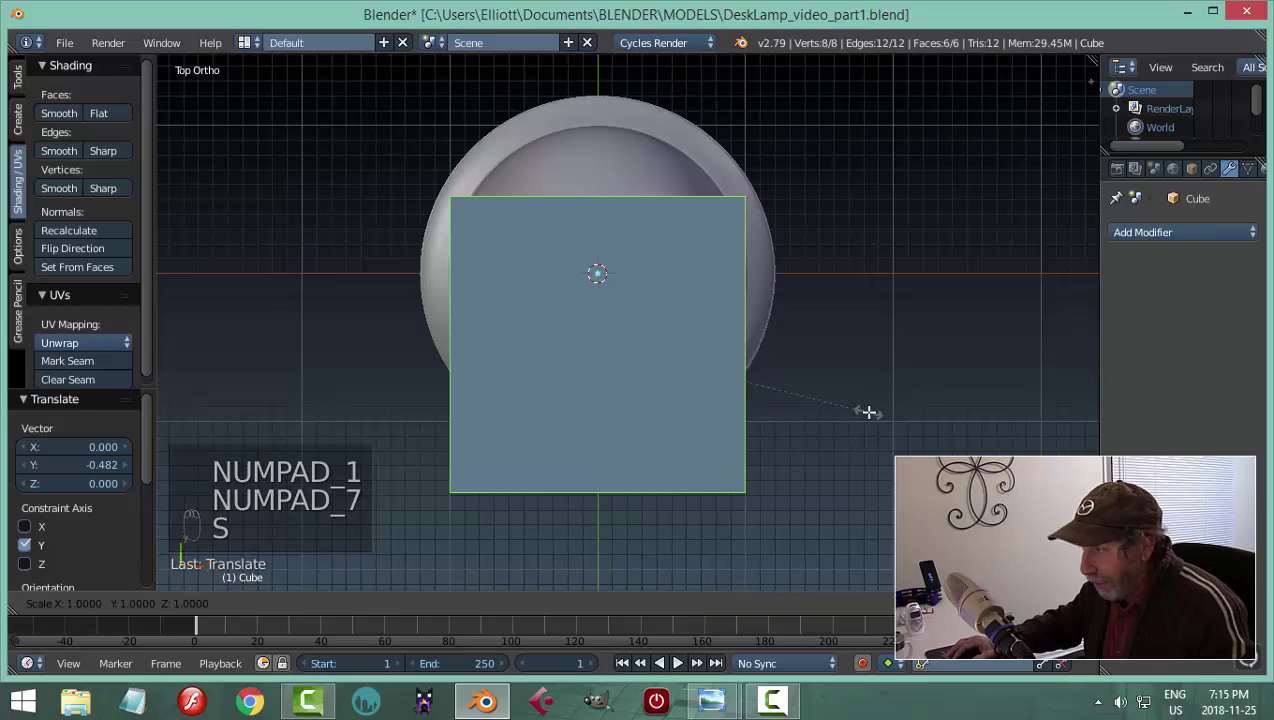
pyautogui.press('x')
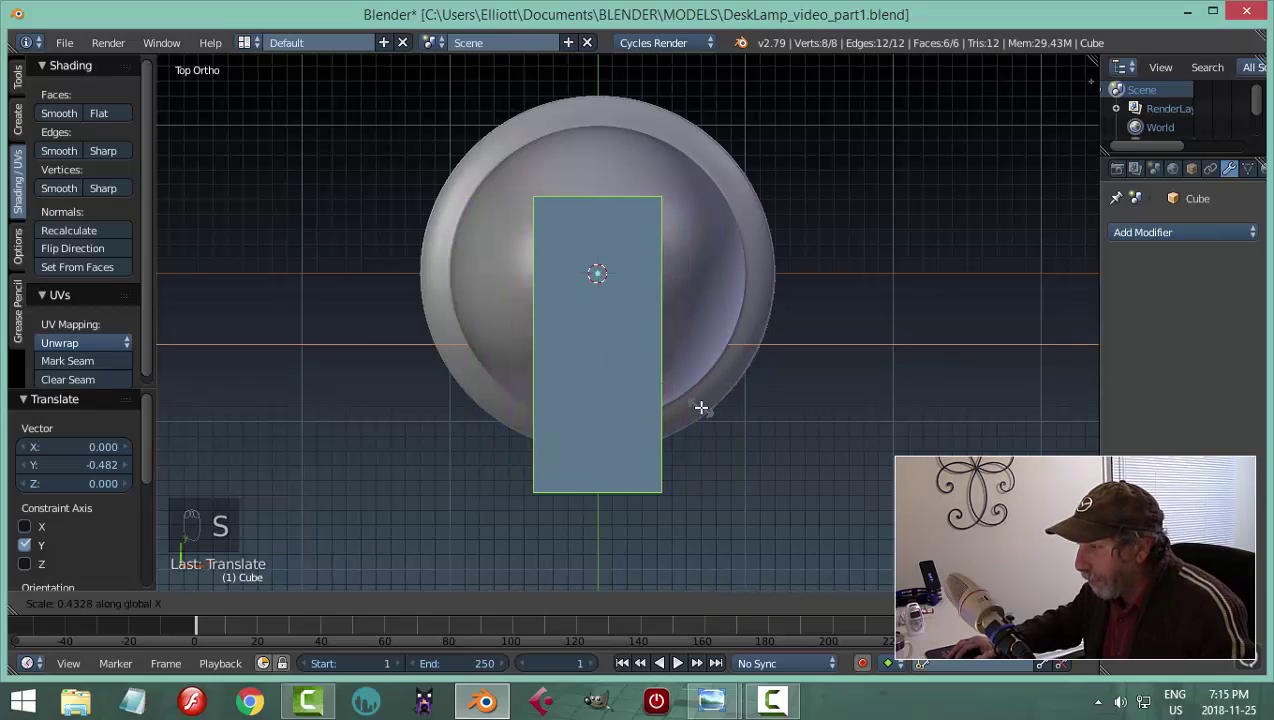
pyautogui.click(720, 414)
pyautogui.press('s')
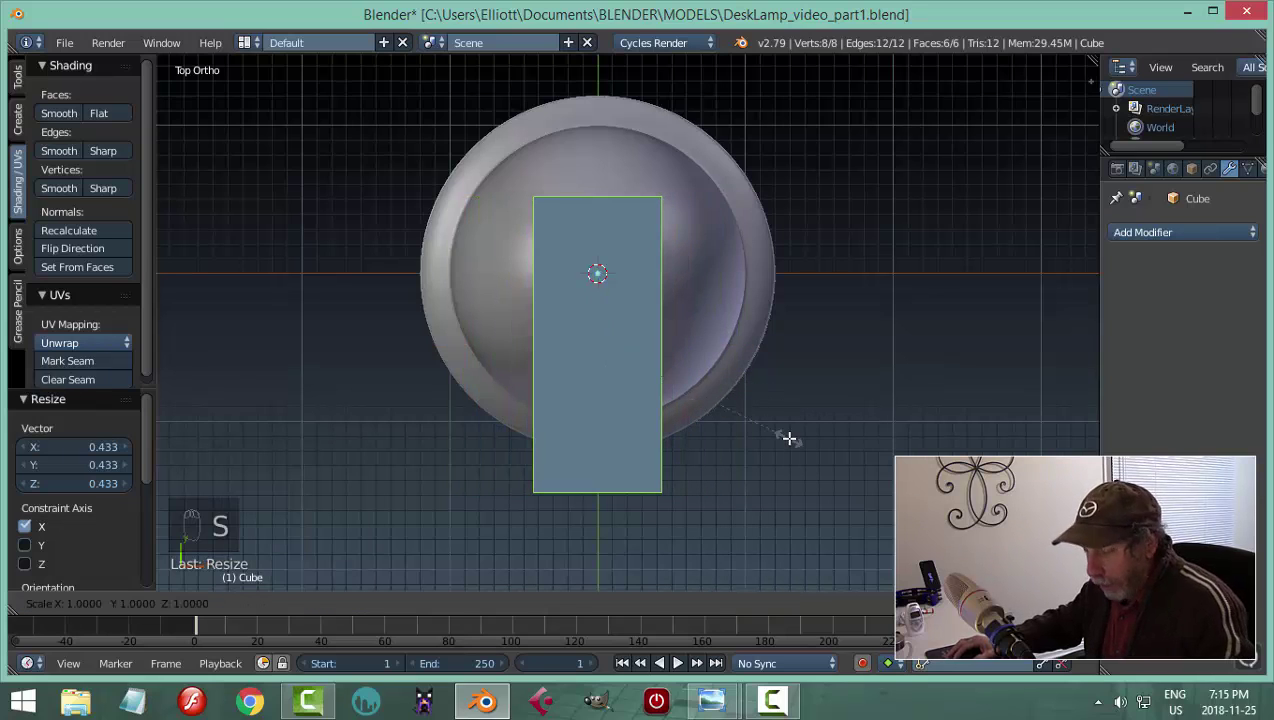
pyautogui.press('y')
pyautogui.click(672, 384)
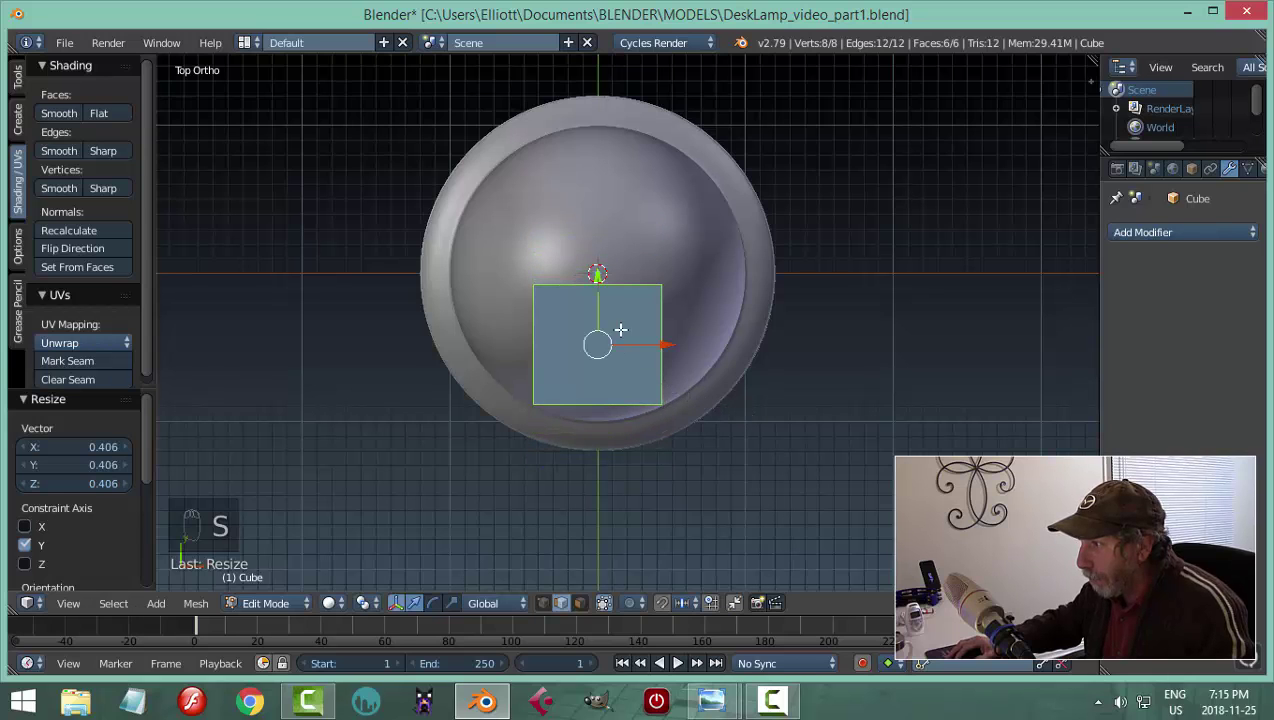
pyautogui.moveTo(597, 277); pyautogui.dragTo(597, 330)
# Shorten the block along Z and raise it about 0.38 against the front of the dome
pyautogui.moveTo(720, 462); pyautogui.dragTo(802, 263, button='middle')
pyautogui.press('s')
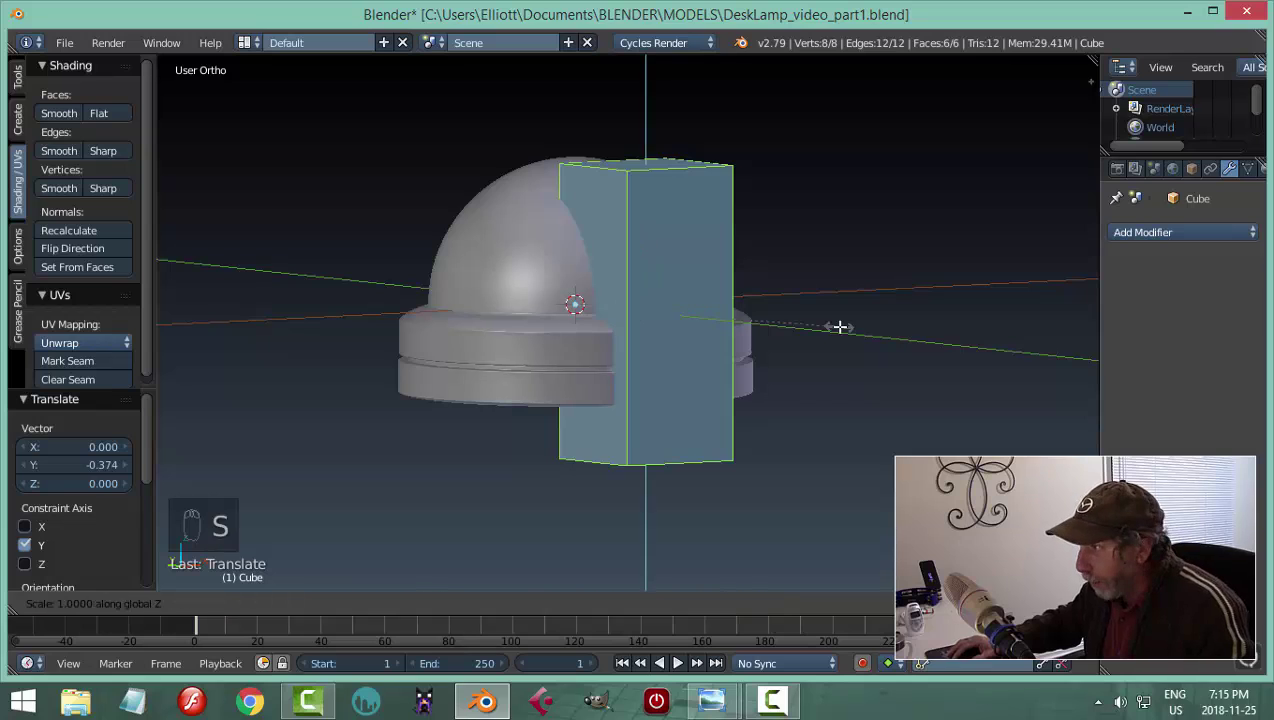
pyautogui.press('z')
pyautogui.click(752, 299)
pyautogui.moveTo(656, 250); pyautogui.dragTo(651, 190)
# Narrow the block to about 0.70 along X, and reposition it about 0.11 along Y into the dome and slightly upward
pyautogui.moveTo(651, 190); pyautogui.dragTo(776, 290, button='middle')
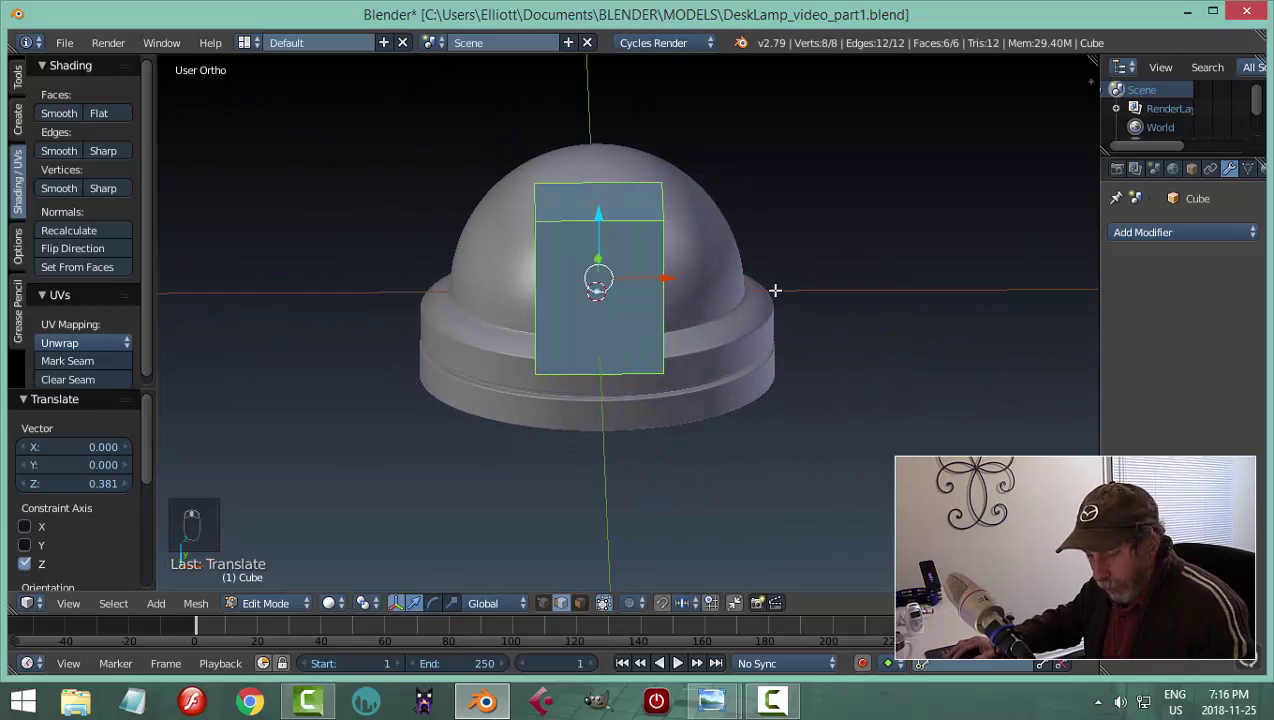
pyautogui.press('s')
pyautogui.press('x')
pyautogui.click(691, 336)
pyautogui.moveTo(691, 336); pyautogui.dragTo(742, 293, button='middle')
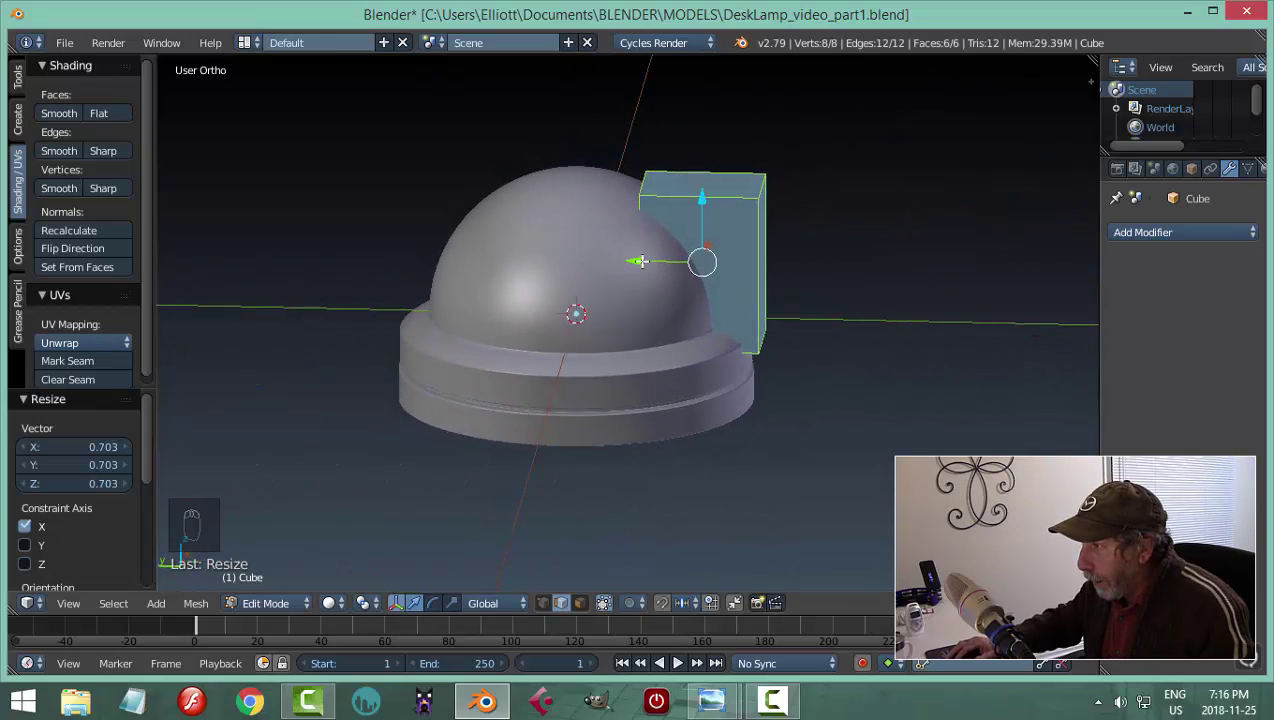
pyautogui.moveTo(641, 261); pyautogui.dragTo(621, 262)
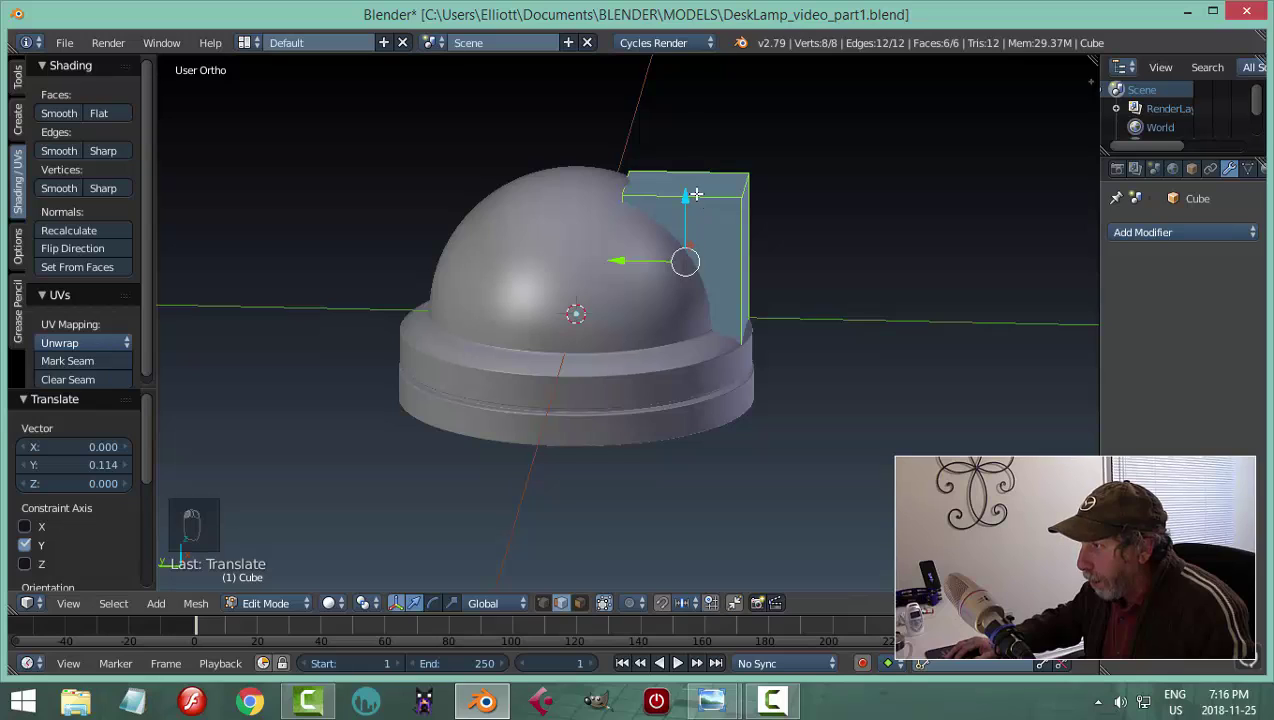
pyautogui.moveTo(696, 194)
pyautogui.mouseDown()
pyautogui.moveTo(685, 207)
pyautogui.moveTo(688, 190)
pyautogui.mouseUp()
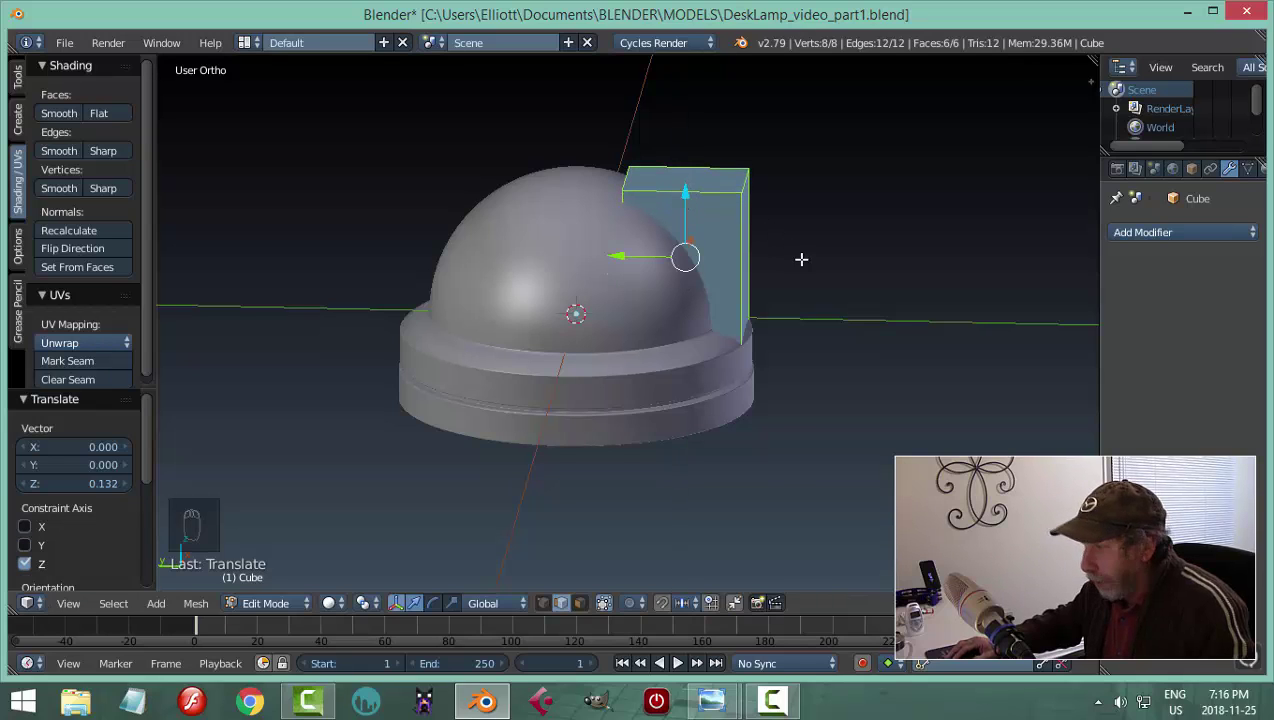
# In face select mode, select only the block's outer front face and move it about 0.23 along Y toward the dome
pyautogui.press('a')
pyautogui.moveTo(808, 273); pyautogui.dragTo(782, 273, button='middle')
pyautogui.hotkey('ctrl', 'Tab')
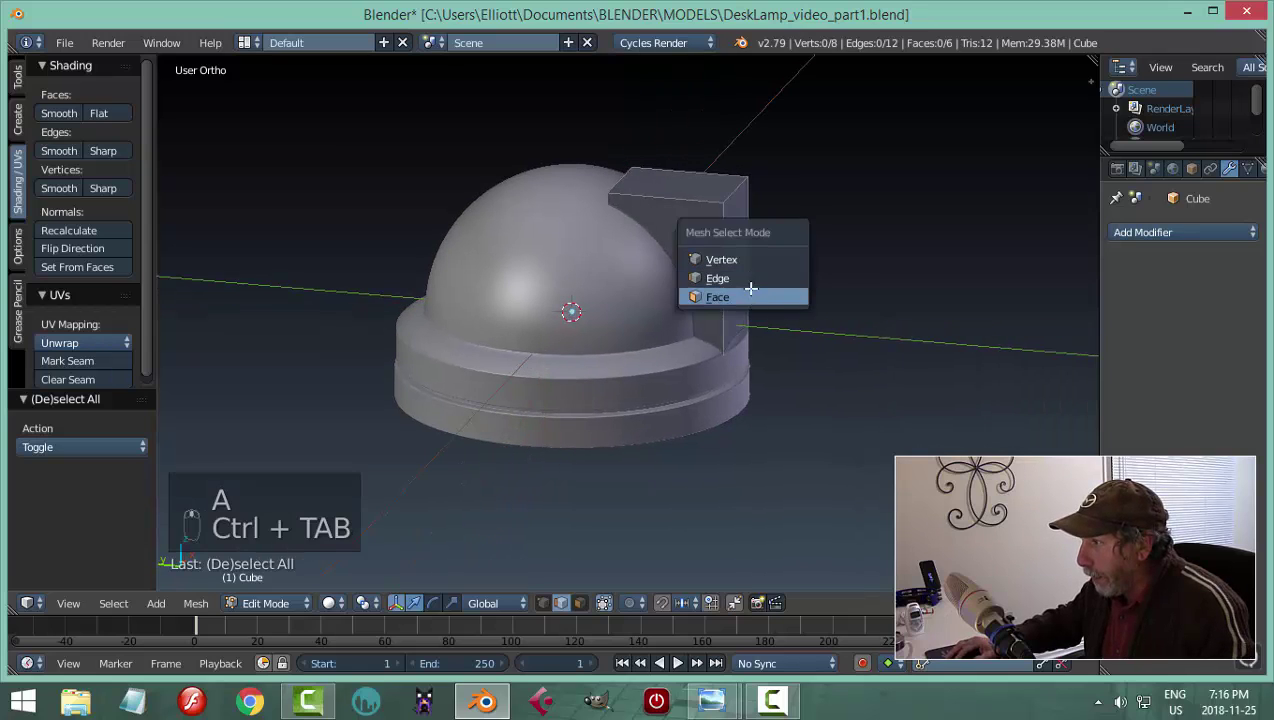
pyautogui.click(750, 297)
pyautogui.rightClick(741, 265)
pyautogui.moveTo(680, 259); pyautogui.dragTo(648, 253)
pyautogui.moveTo(648, 253); pyautogui.dragTo(719, 296, button='middle')
# Select the block's bottom face in wireframe shading, return to solid shading, and raise the face about 0.34 along Z
pyautogui.press('z')
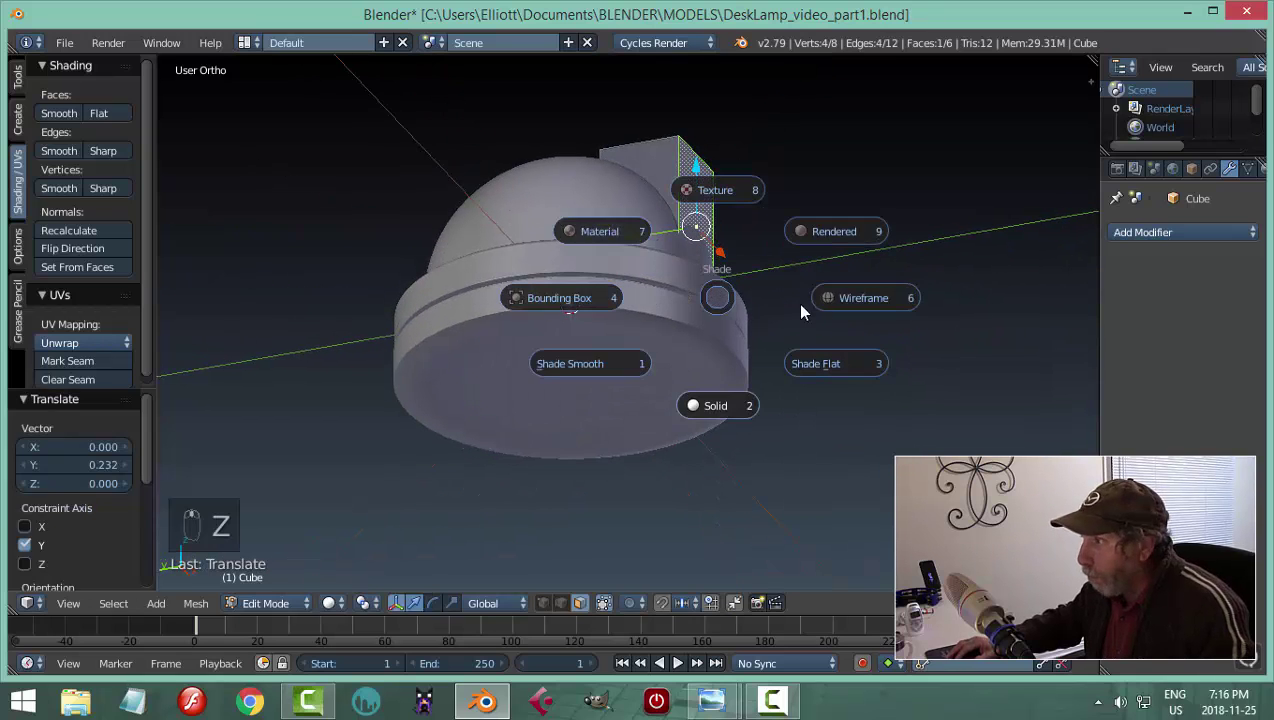
pyautogui.click(844, 297)
pyautogui.rightClick(676, 307)
pyautogui.moveTo(807, 276); pyautogui.dragTo(810, 339, button='middle')
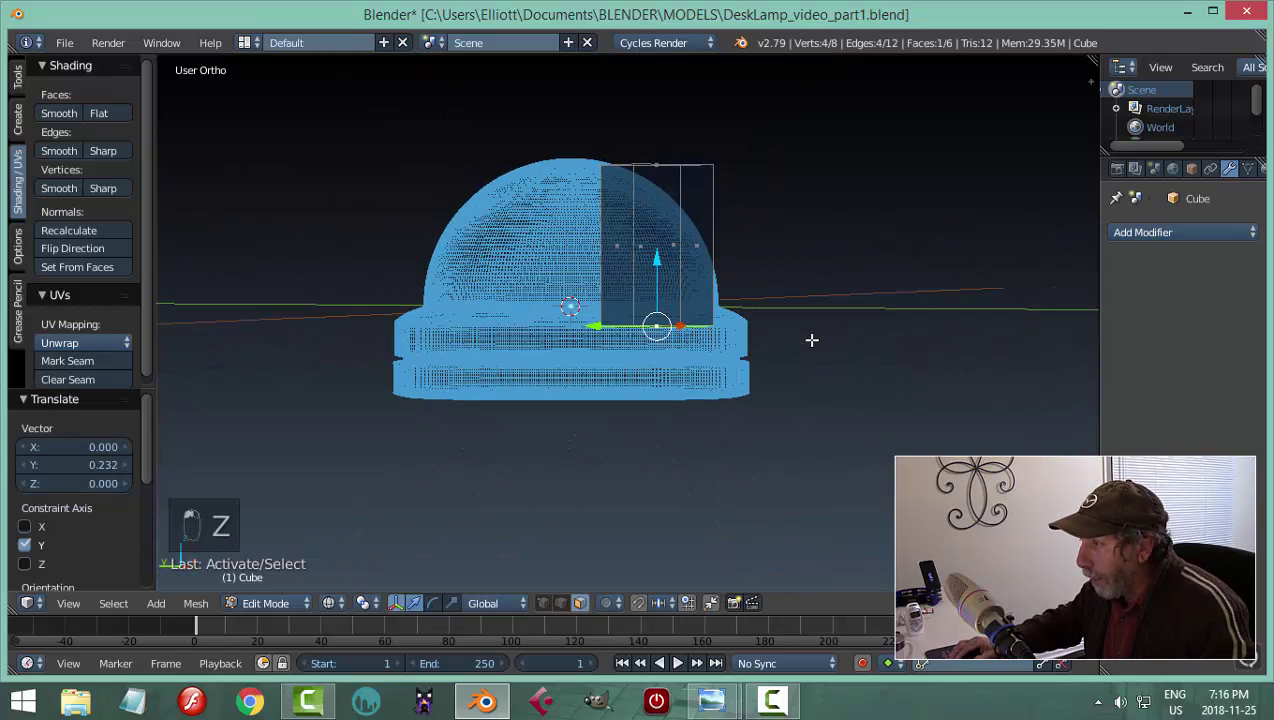
pyautogui.press('z')
pyautogui.click(818, 450)
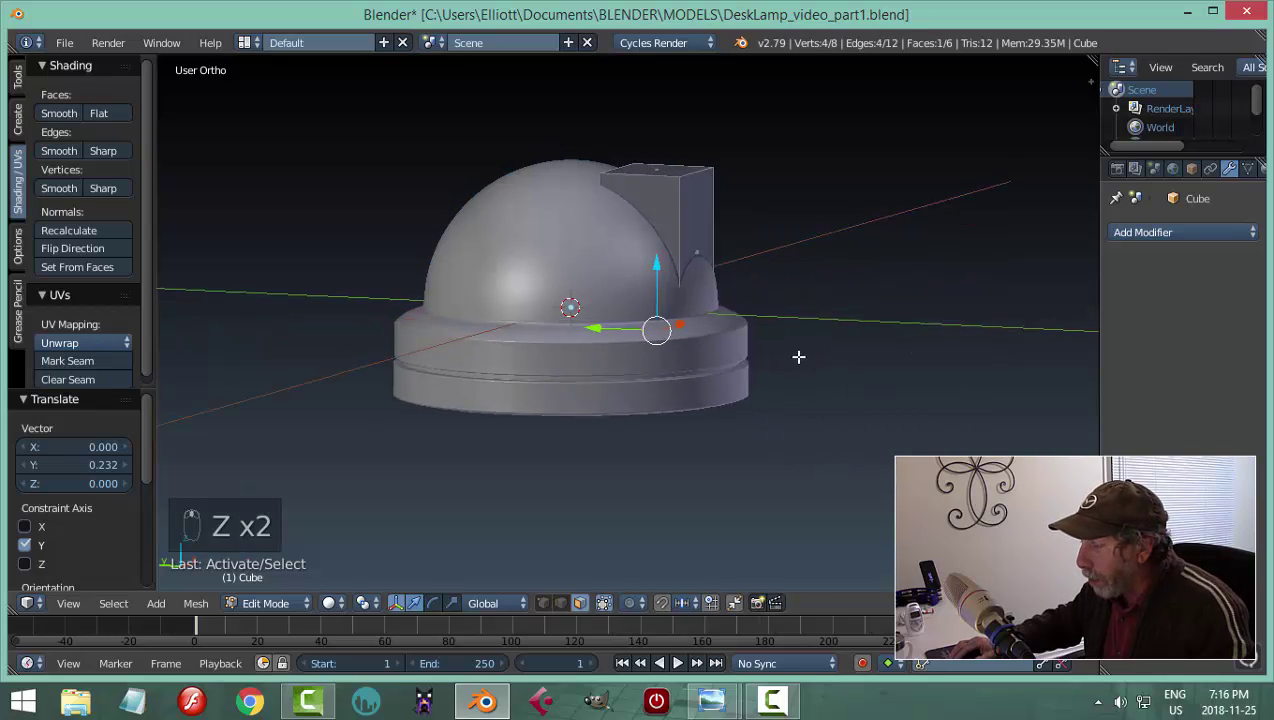
pyautogui.press('g')
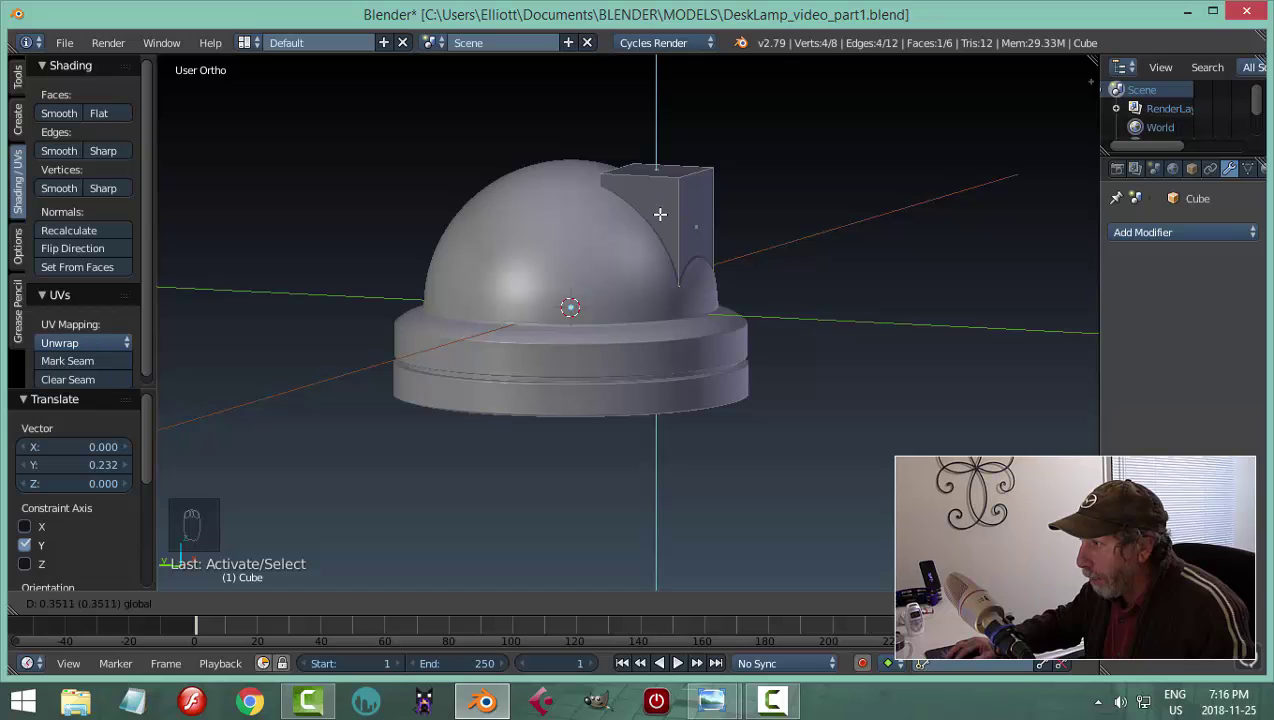
pyautogui.click(661, 216)
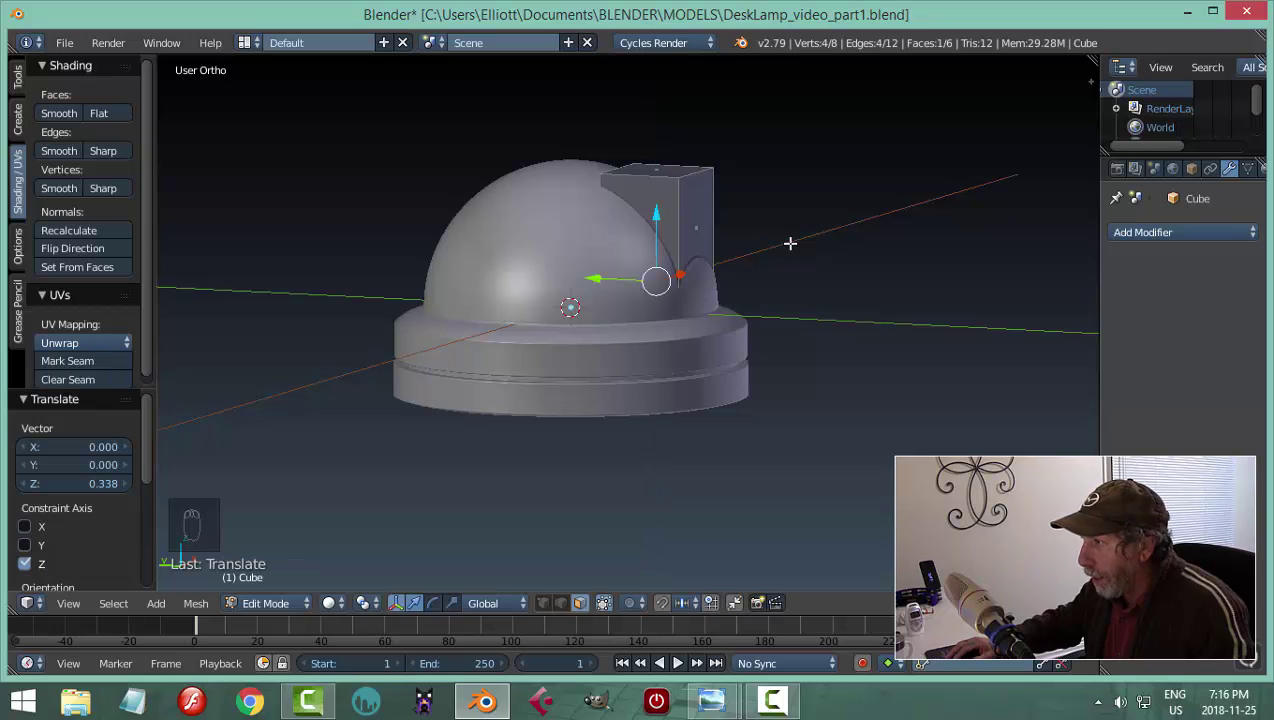
# Deselect the block's geometry, return to Object Mode, and nudge the block very slightly along Y
pyautogui.press('a')
pyautogui.moveTo(842, 259); pyautogui.dragTo(520, 281, button='middle')
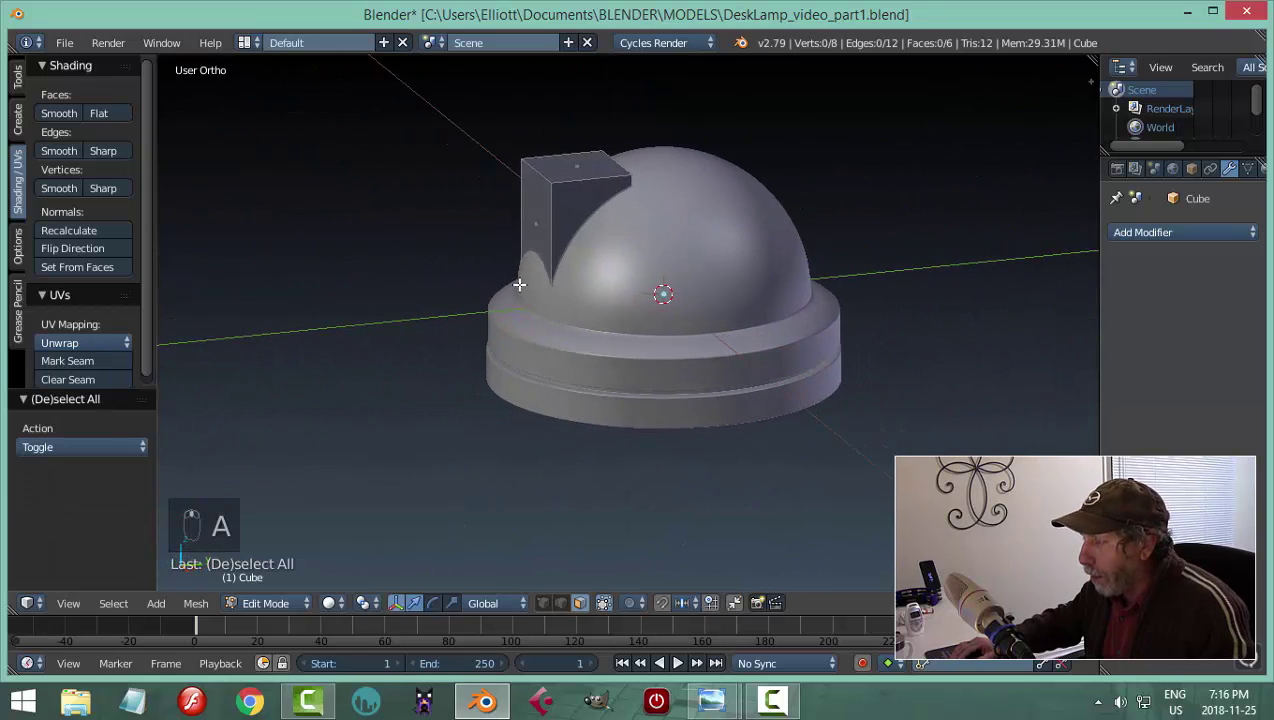
pyautogui.press('Tab')
pyautogui.moveTo(705, 304); pyautogui.dragTo(745, 289, button='middle')
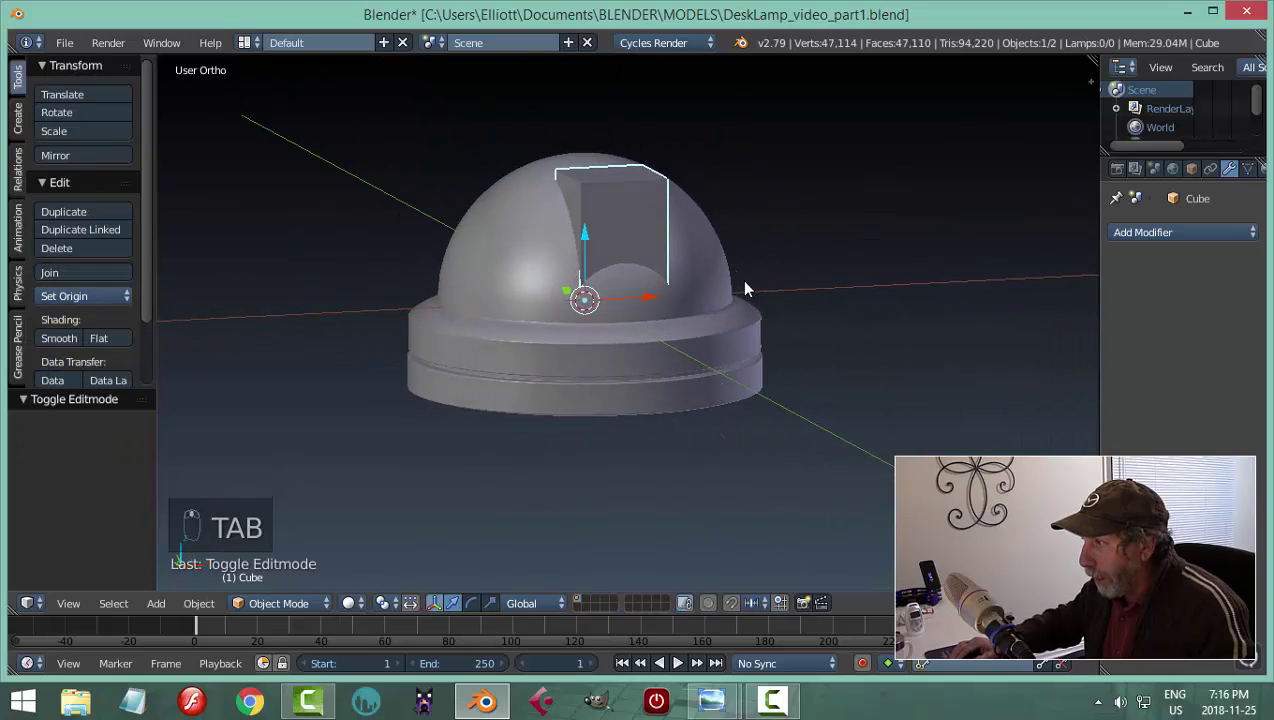
pyautogui.moveTo(647, 283); pyautogui.dragTo(693, 320, button='middle')
pyautogui.moveTo(595, 323); pyautogui.dragTo(633, 315, button='middle')
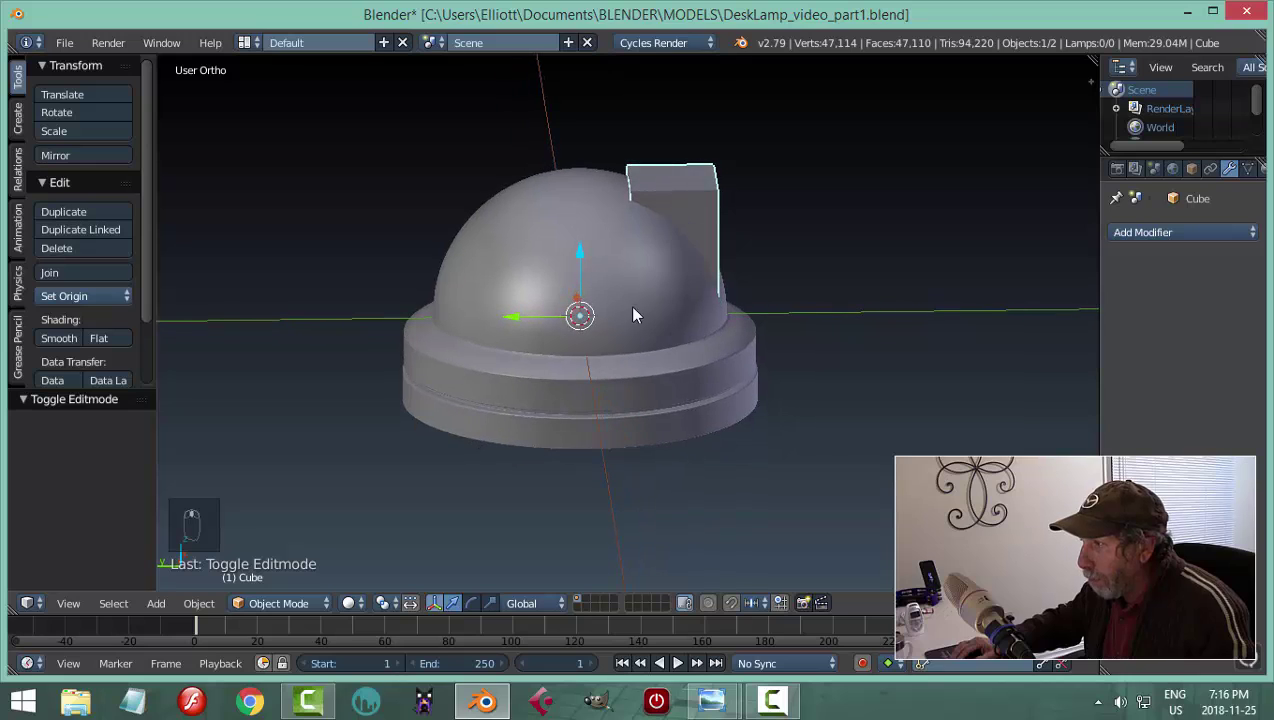
pyautogui.moveTo(510, 320); pyautogui.dragTo(536, 328, button='middle')
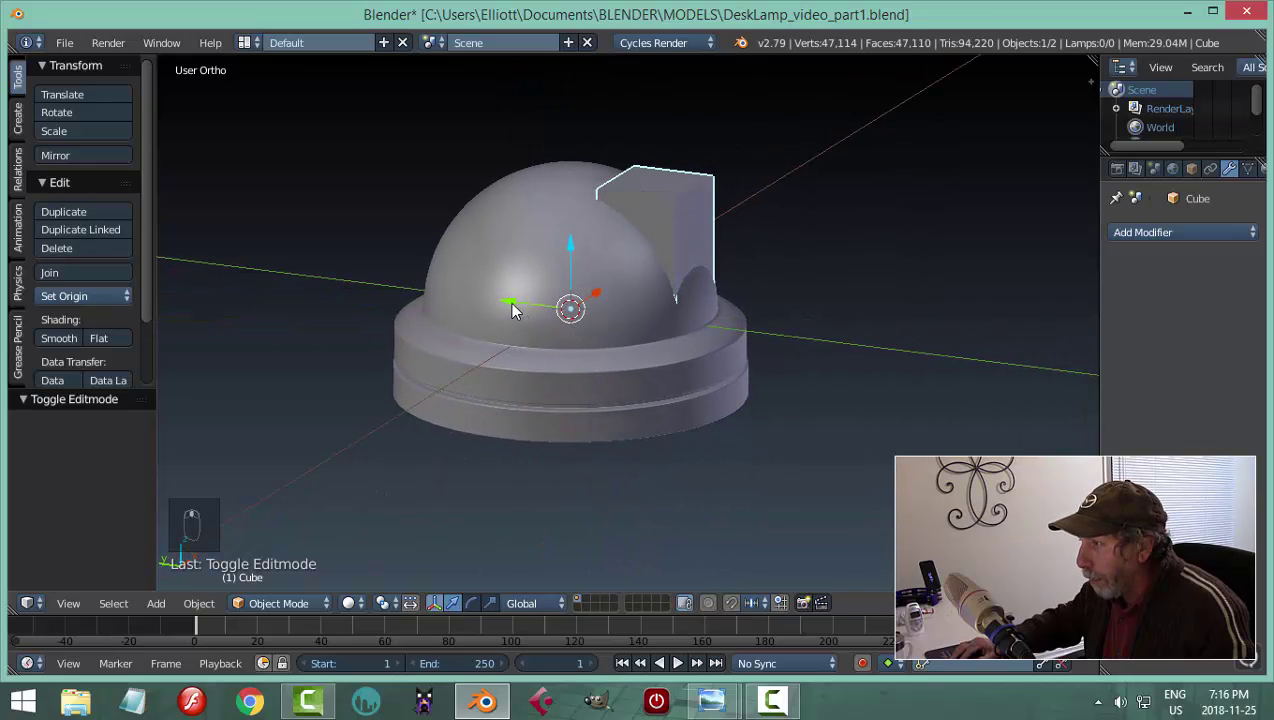
pyautogui.moveTo(510, 302); pyautogui.dragTo(510, 303)
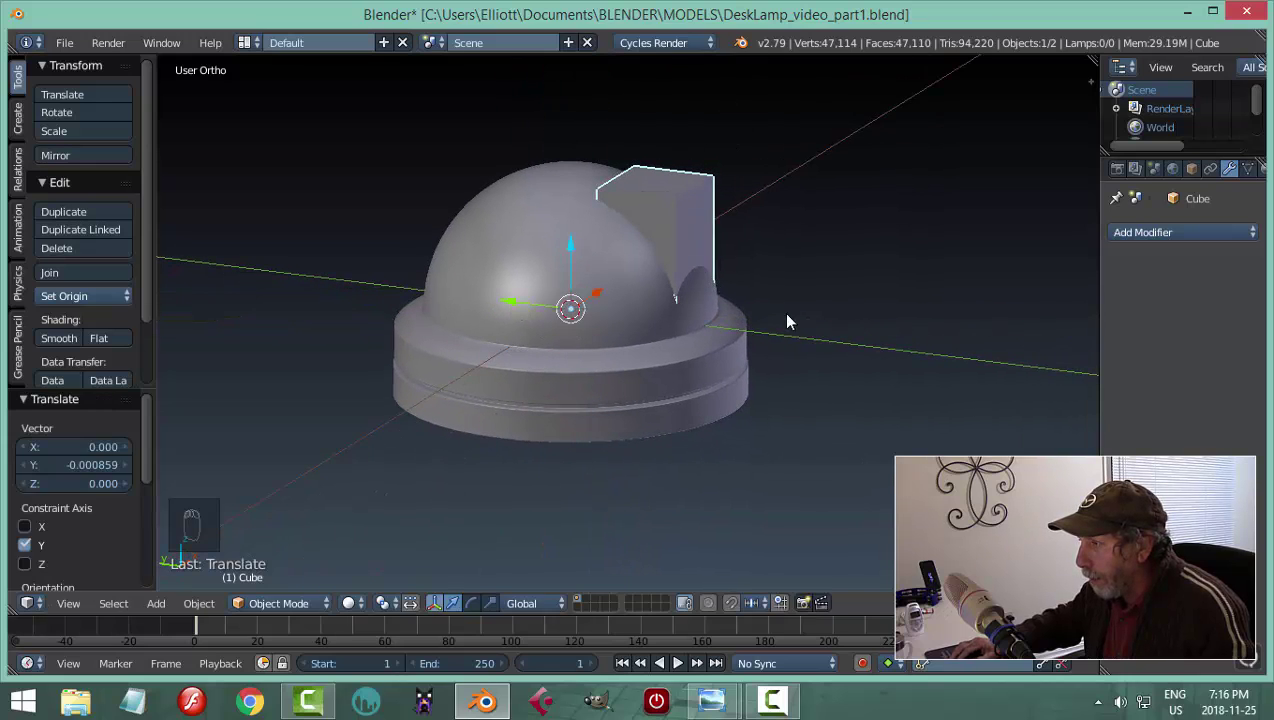
# Deselect the block and compare its shape on the dome with the lamp reference photo previews
pyautogui.moveTo(788, 322); pyautogui.dragTo(604, 333, button='middle')
pyautogui.press('a')
pyautogui.scroll(3, 714, 331)
pyautogui.scroll(-3, 604, 333)
pyautogui.moveTo(739, 304); pyautogui.dragTo(683, 323, button='middle')
pyautogui.moveTo(712, 700)
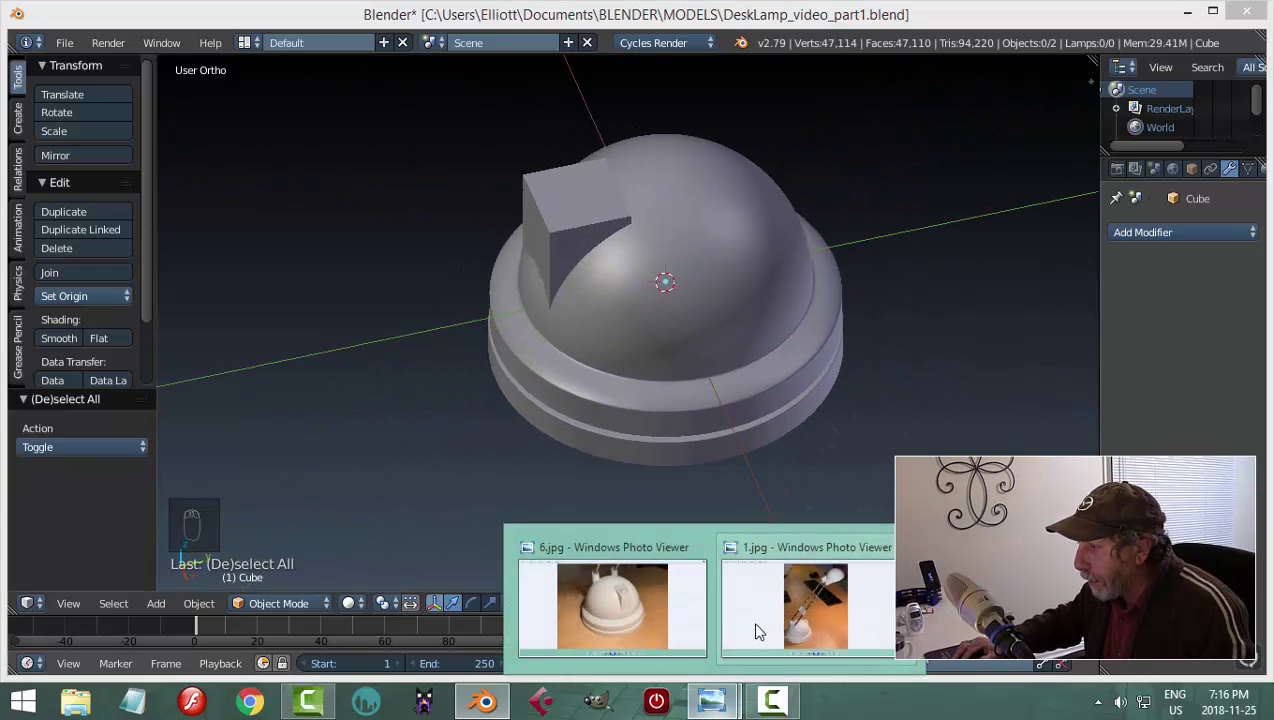
pyautogui.moveTo(571, 597)
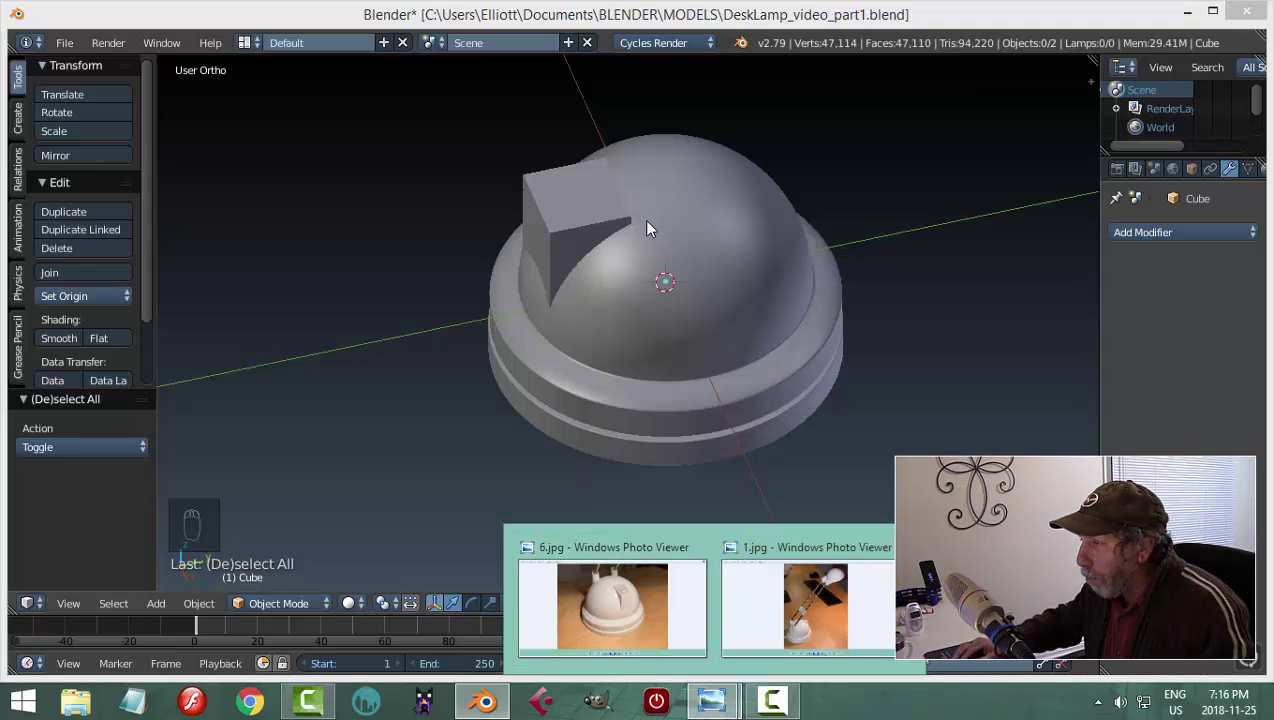
# In Edit Mode, select the block's inner face and move it about 0.20 along Y deeper into the dome
pyautogui.rightClick(660, 240)
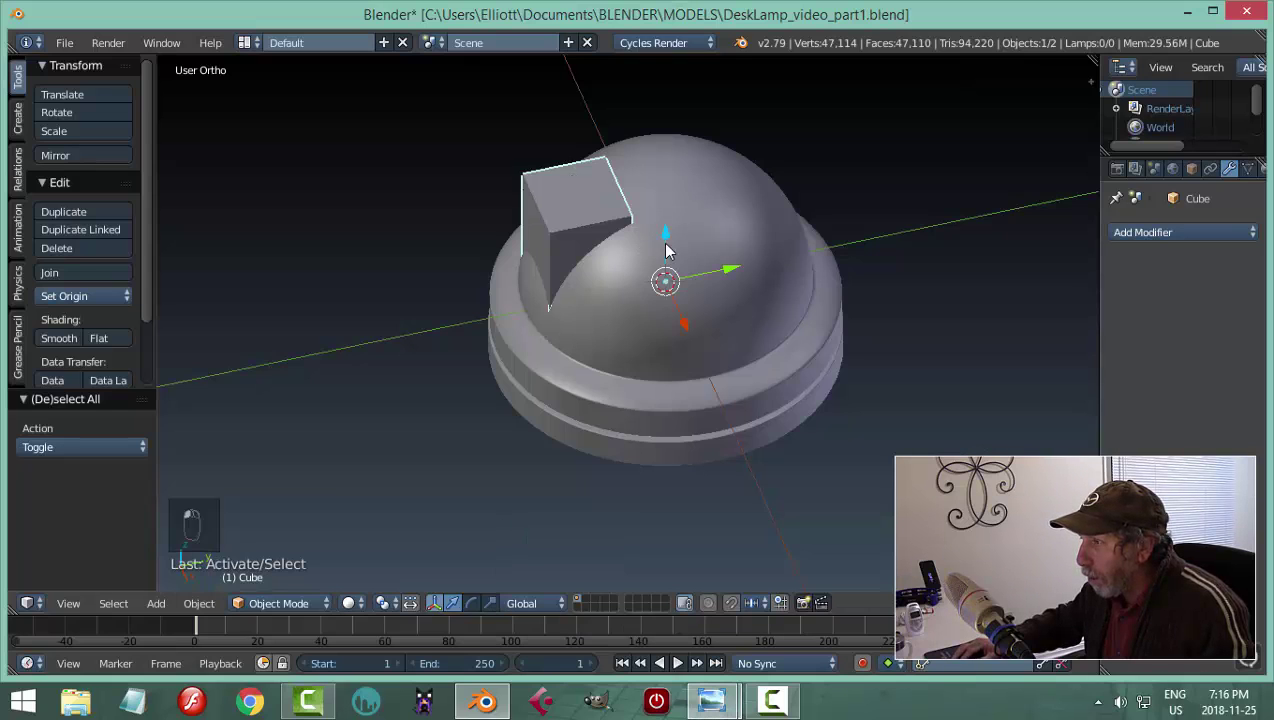
pyautogui.moveTo(665, 247); pyautogui.dragTo(680, 250, button='middle')
pyautogui.press('Tab')
pyautogui.click(814, 259)
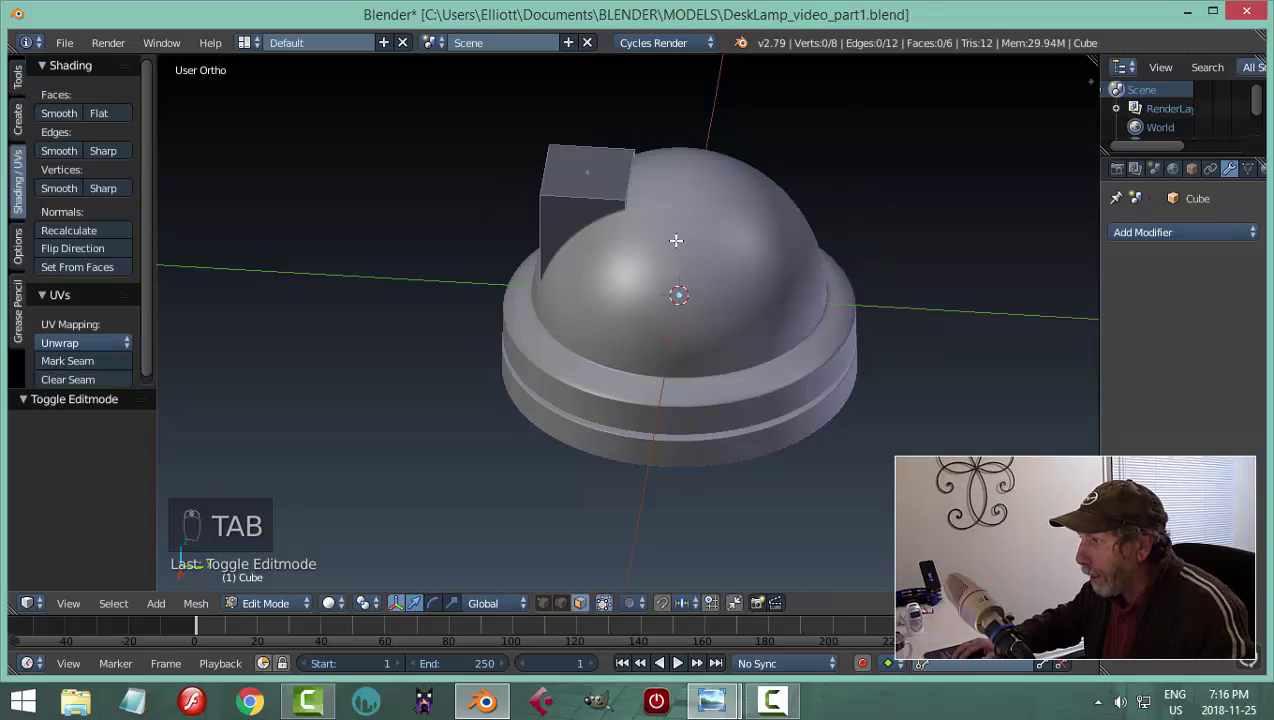
pyautogui.rightClick(633, 198)
pyautogui.moveTo(703, 222); pyautogui.dragTo(720, 227)
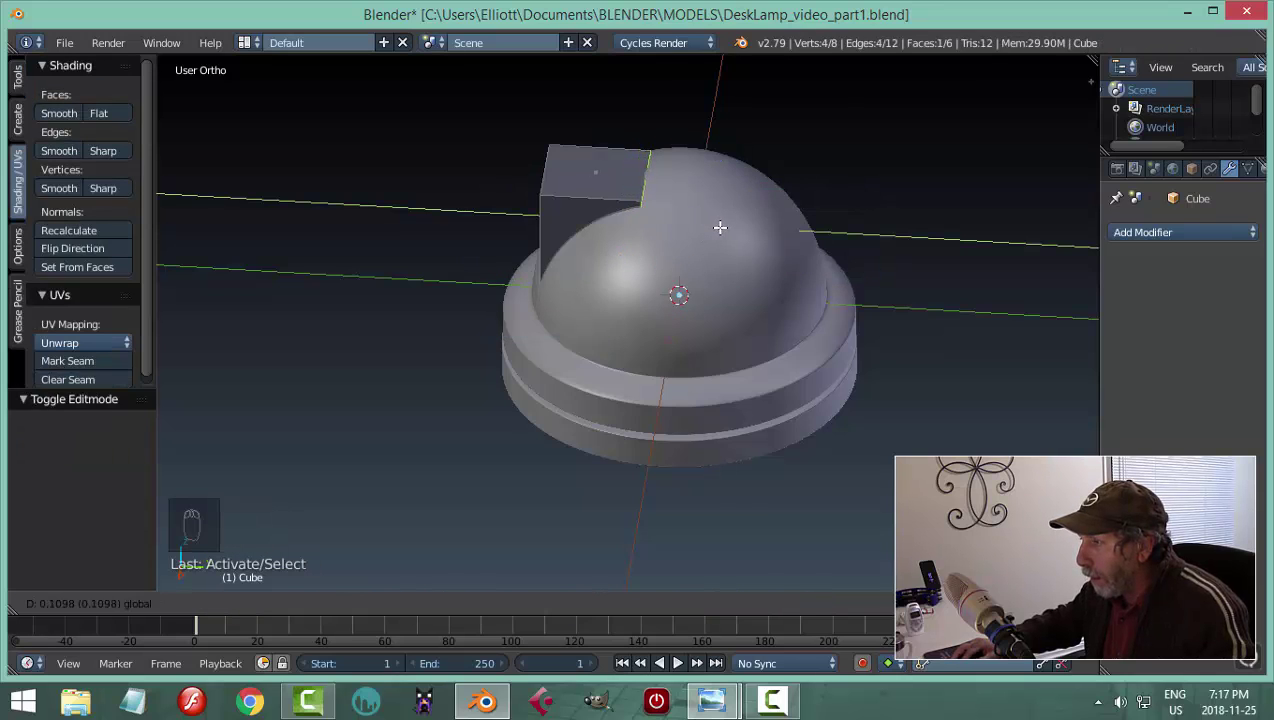
pyautogui.moveTo(733, 236); pyautogui.dragTo(728, 247)
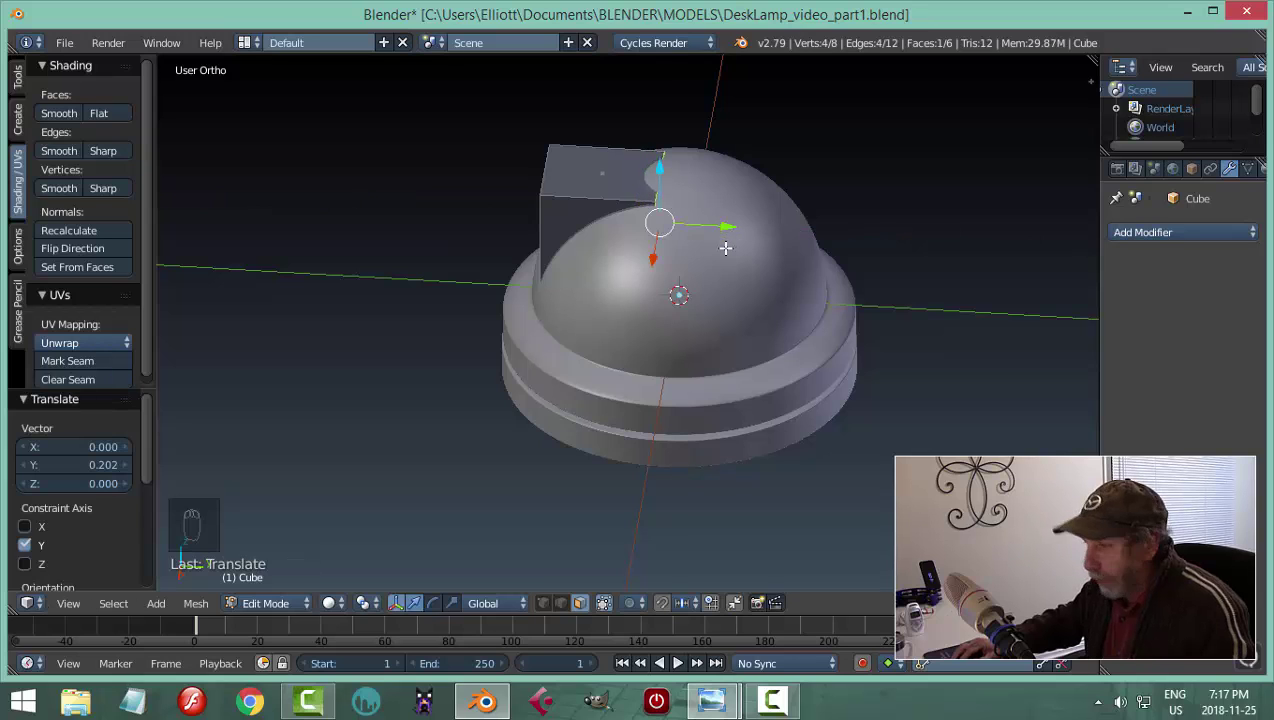
# Shift the entire block slightly outward along Y, and raise its top face slightly along Z
pyautogui.press('a')
pyautogui.press('a')
pyautogui.press('a')
pyautogui.moveTo(685, 287); pyautogui.dragTo(686, 232, button='middle')
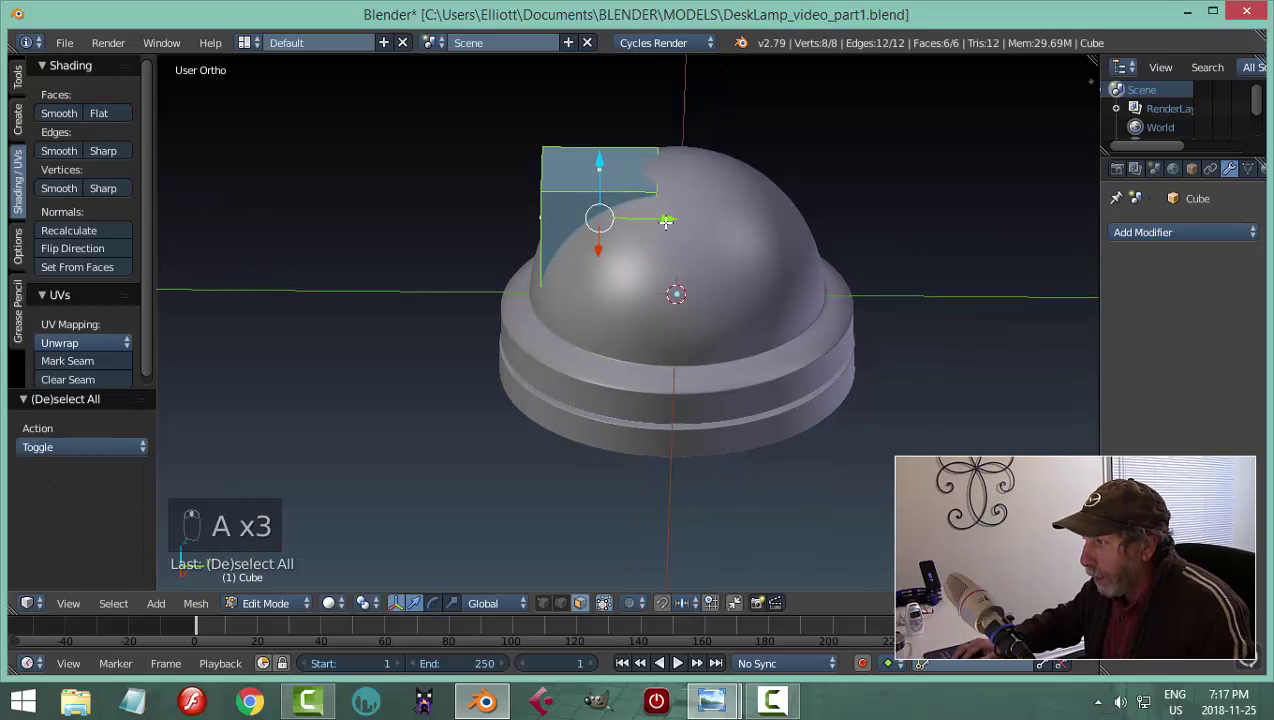
pyautogui.moveTo(665, 221); pyautogui.dragTo(658, 220)
pyautogui.rightClick(630, 166)
pyautogui.moveTo(604, 132); pyautogui.dragTo(601, 122)
pyautogui.moveTo(601, 122); pyautogui.dragTo(759, 242, button='middle')
# Select only the block's bottom face, adjust it slightly lower along Z, and clear the selection
pyautogui.press('a')
pyautogui.scroll(2, 713, 262)
pyautogui.scroll(1, 713, 262)
pyautogui.rightClick(653, 179)
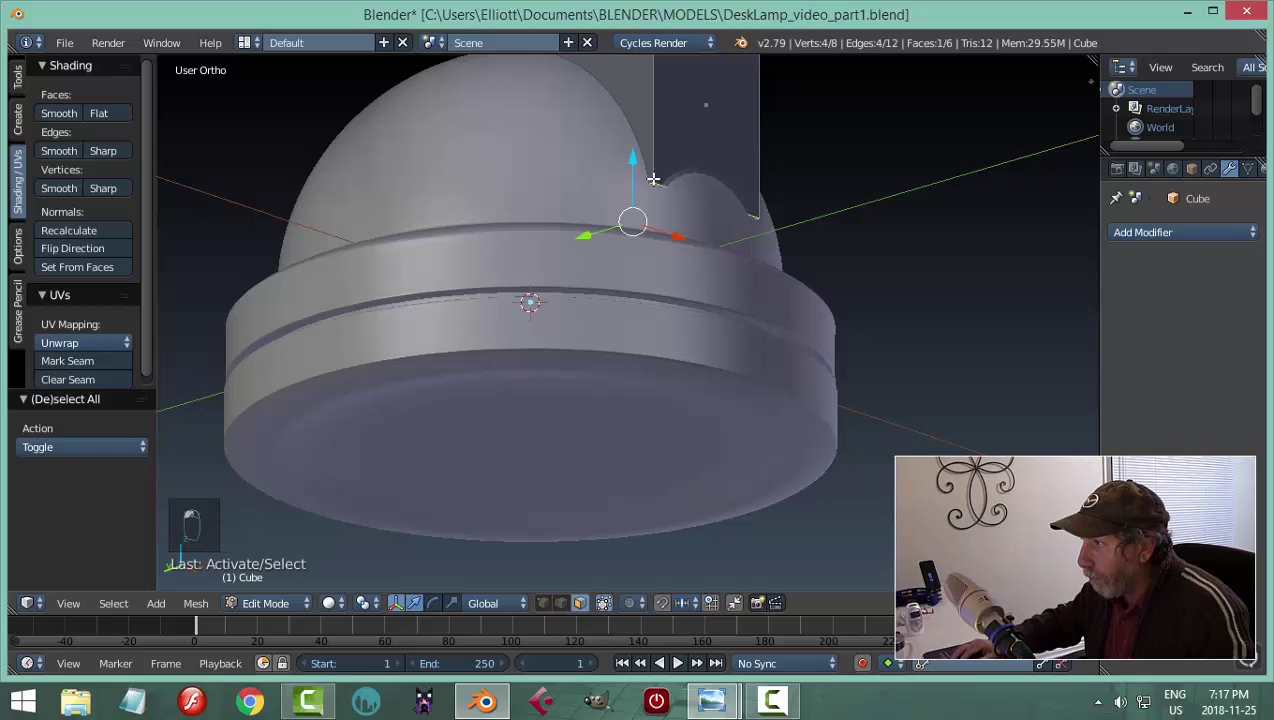
pyautogui.moveTo(637, 162); pyautogui.dragTo(645, 206)
pyautogui.moveTo(725, 202); pyautogui.dragTo(772, 301, button='middle')
pyautogui.scroll(-3, 737, 272)
pyautogui.moveTo(638, 252); pyautogui.dragTo(634, 243)
pyautogui.press('a')
pyautogui.rightClick(700, 252)
pyautogui.press('a')
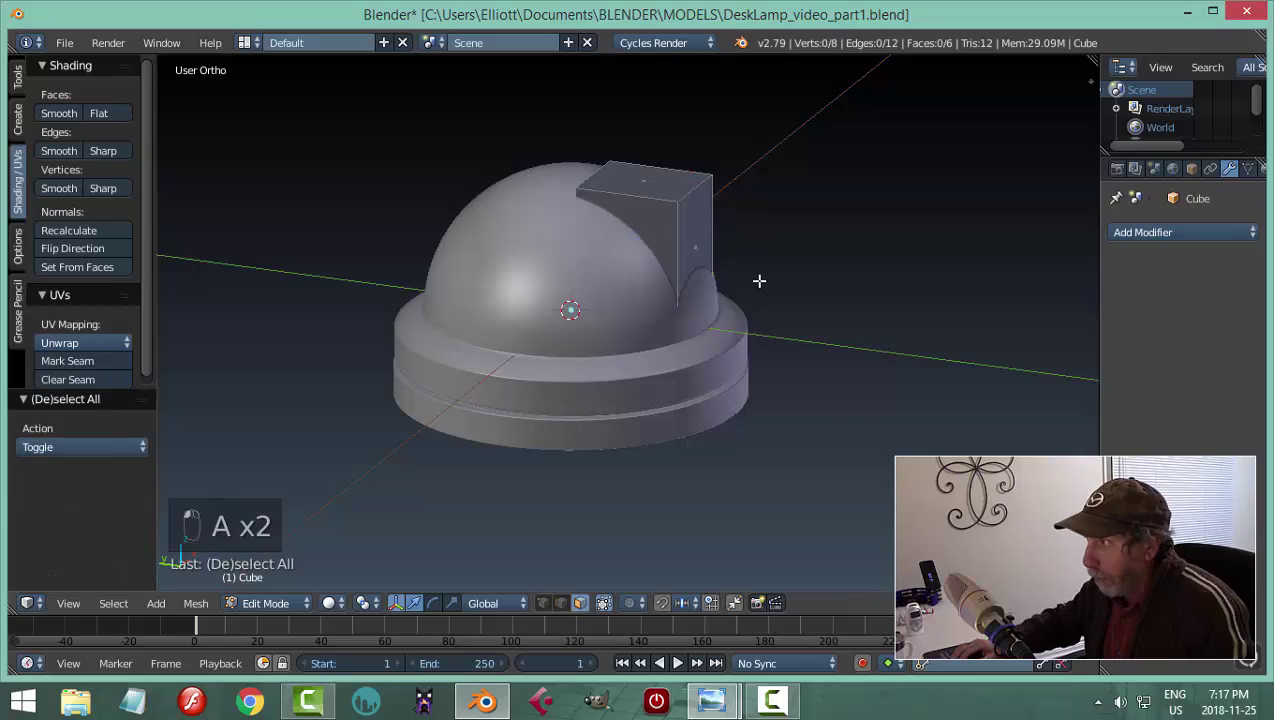
# Select the whole block, scale it slightly narrower along X, and deselect its geometry
pyautogui.scroll(-3, 708, 326)
pyautogui.moveTo(760, 279); pyautogui.dragTo(623, 347, button='middle')
pyautogui.scroll(1, 708, 326)
pyautogui.scroll(2, 623, 347)
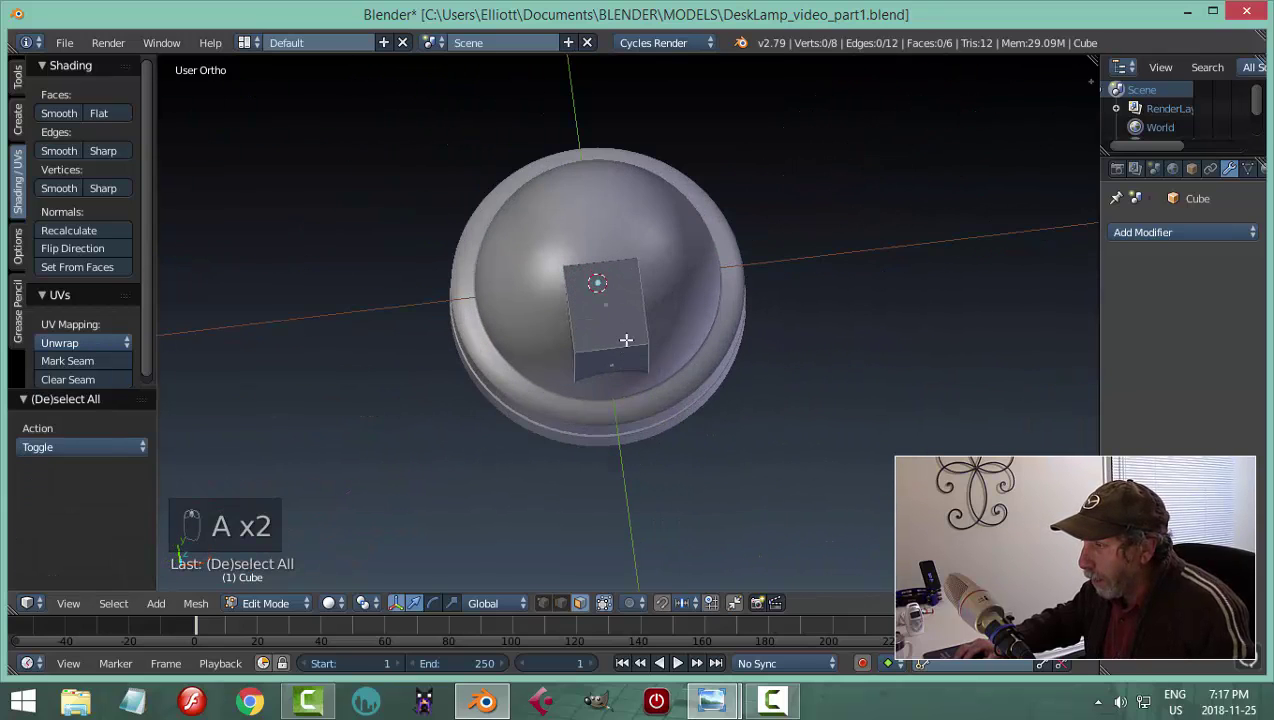
pyautogui.press('a')
pyautogui.moveTo(766, 363); pyautogui.dragTo(764, 369, button='middle')
pyautogui.press('s')
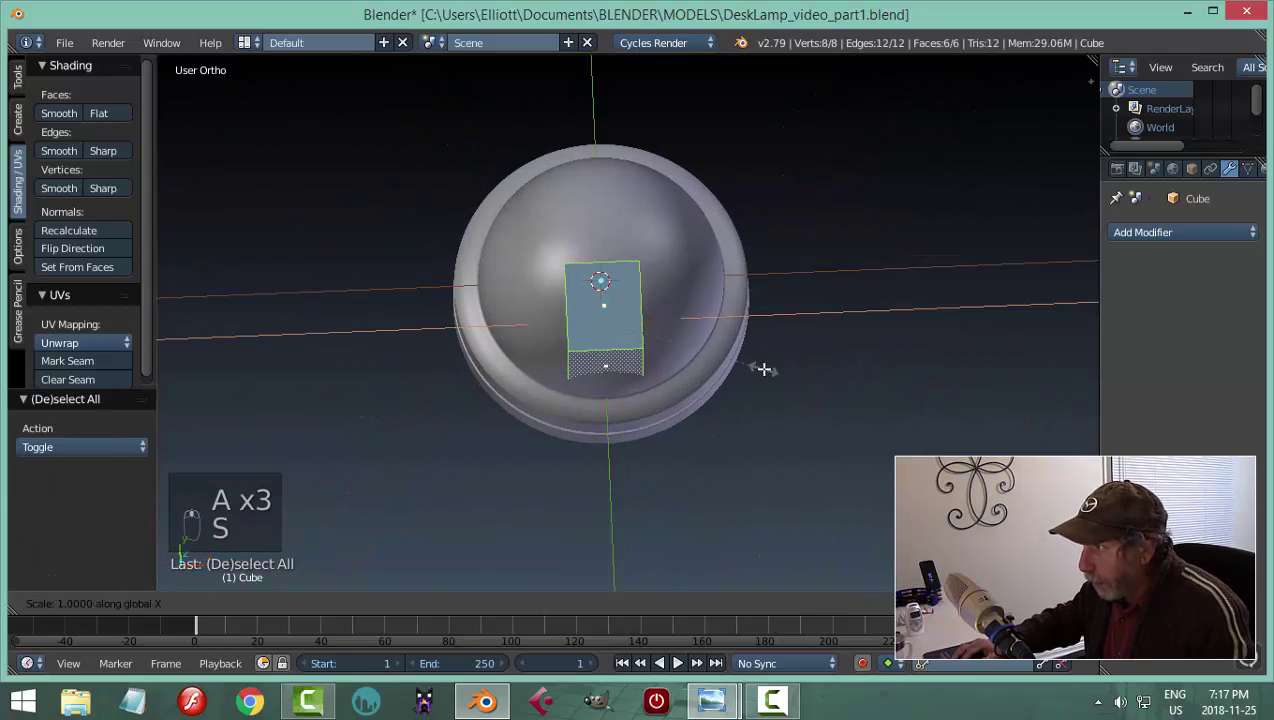
pyautogui.click(748, 364)
pyautogui.press('a')
pyautogui.moveTo(773, 390); pyautogui.dragTo(624, 305, button='middle')
pyautogui.scroll(2, 643, 336)
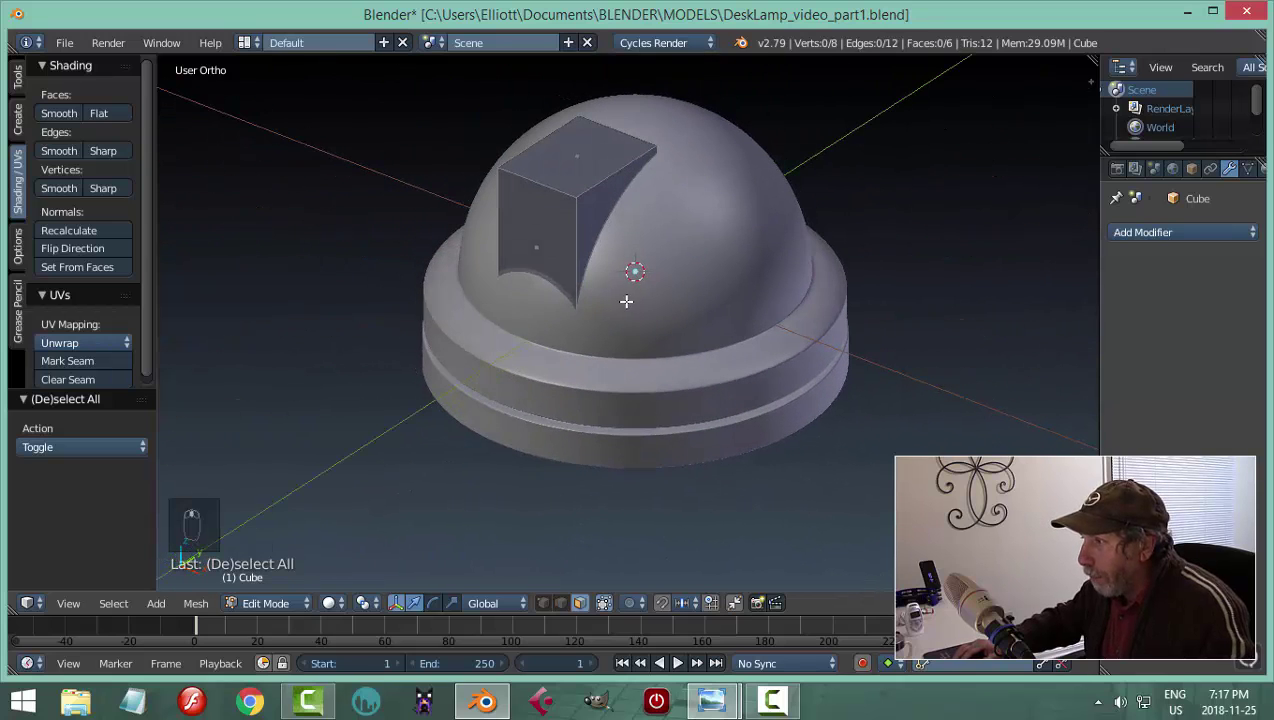
# Return to Object Mode, compare the block with the switch housing in photo 6.jpg, and switch back to Blender
pyautogui.press('Tab')
pyautogui.click(498, 302)
pyautogui.moveTo(739, 292); pyautogui.dragTo(865, 293, button='middle')
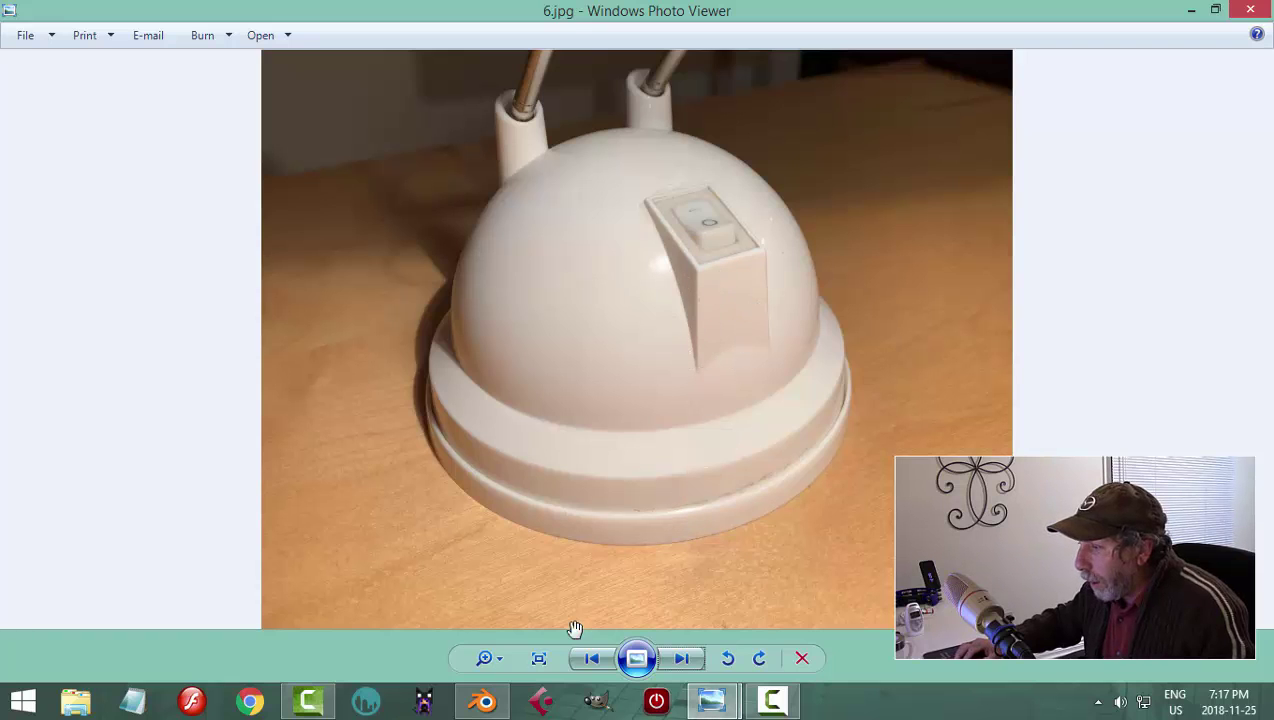
pyautogui.click(484, 700)
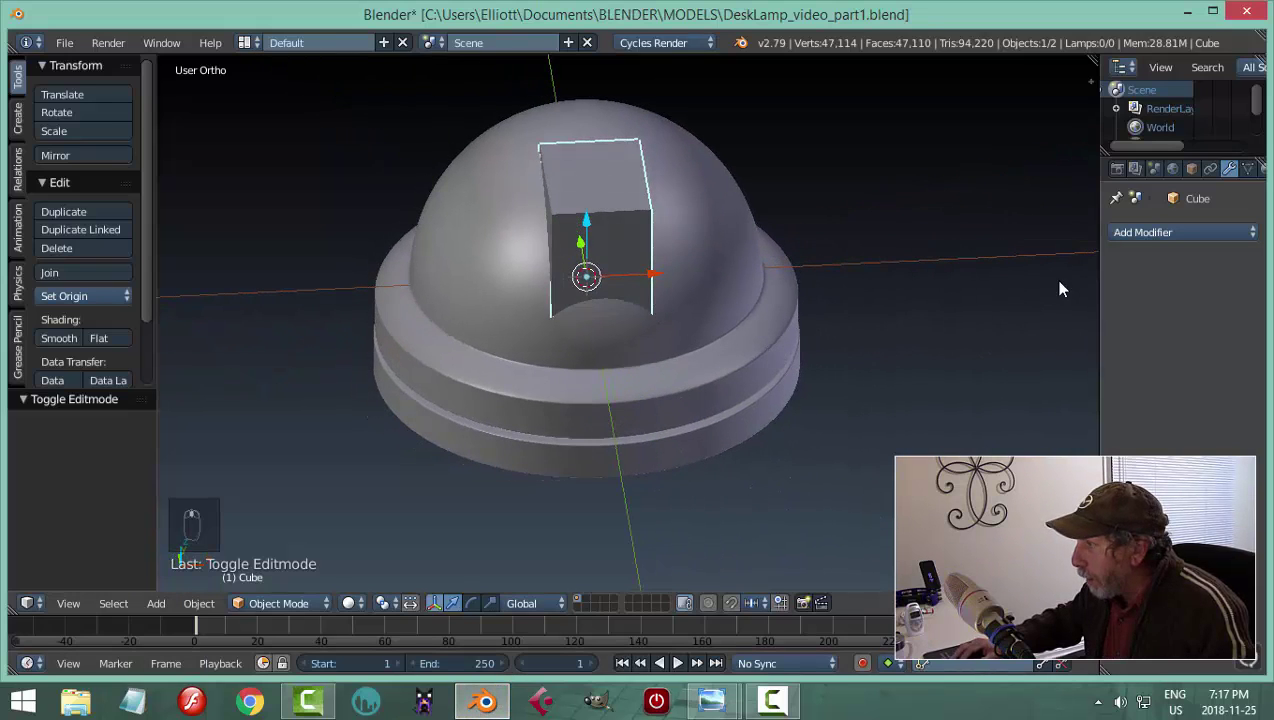
# Add a Bevel modifier to the block with 2 segments and a width of 0.0190
pyautogui.click(1138, 232)
pyautogui.click(903, 290)
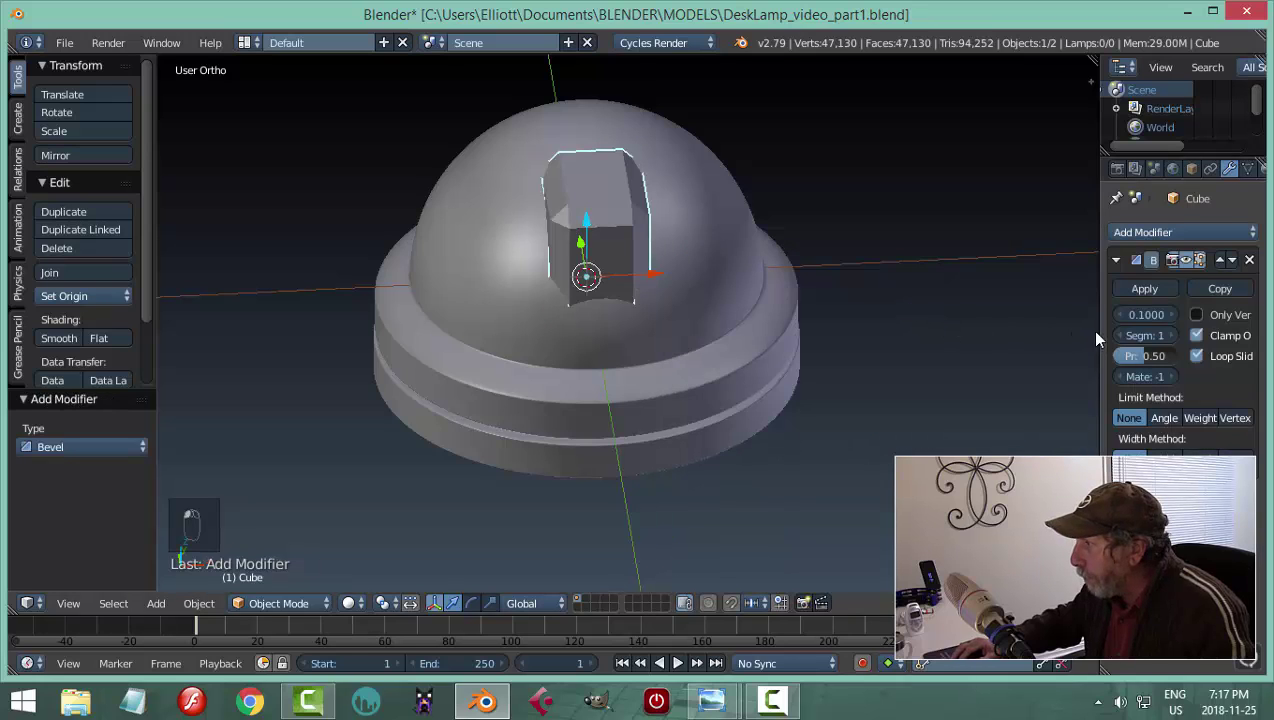
pyautogui.click(1166, 334)
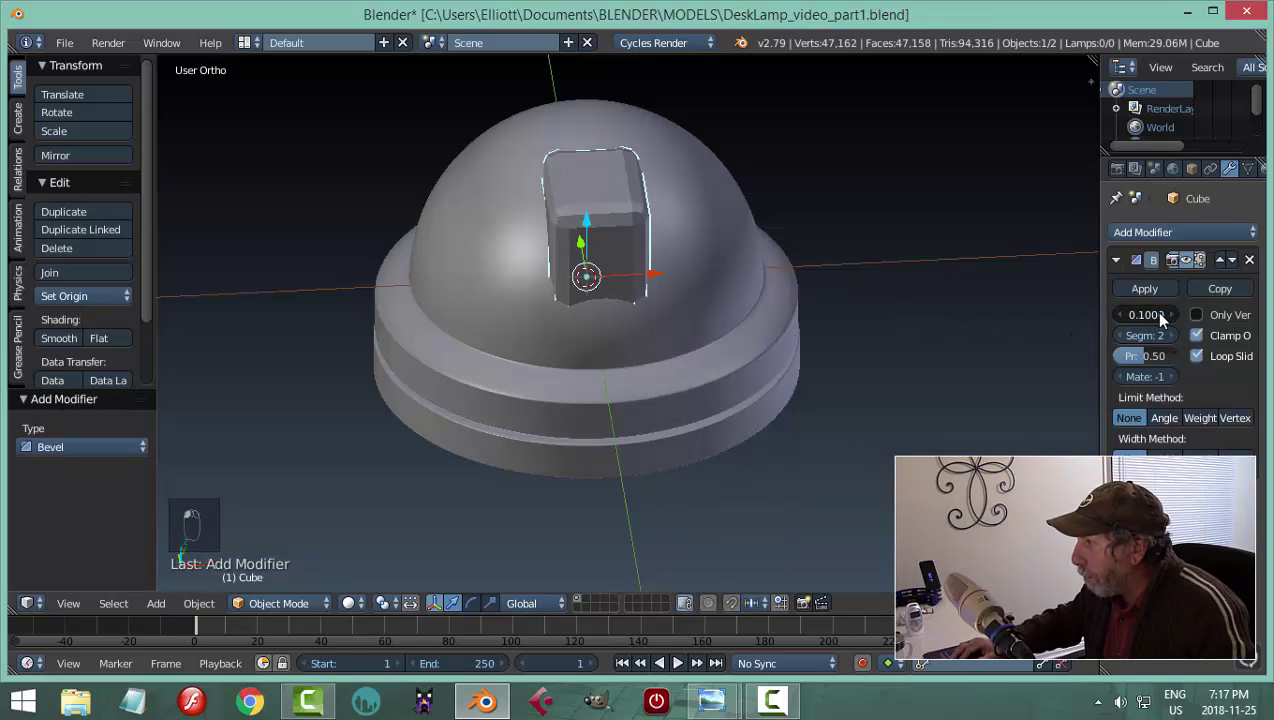
pyautogui.moveTo(1158, 314)
pyautogui.mouseDown()
pyautogui.moveTo(1085, 314)
pyautogui.moveTo(1150, 314)
pyautogui.mouseUp()
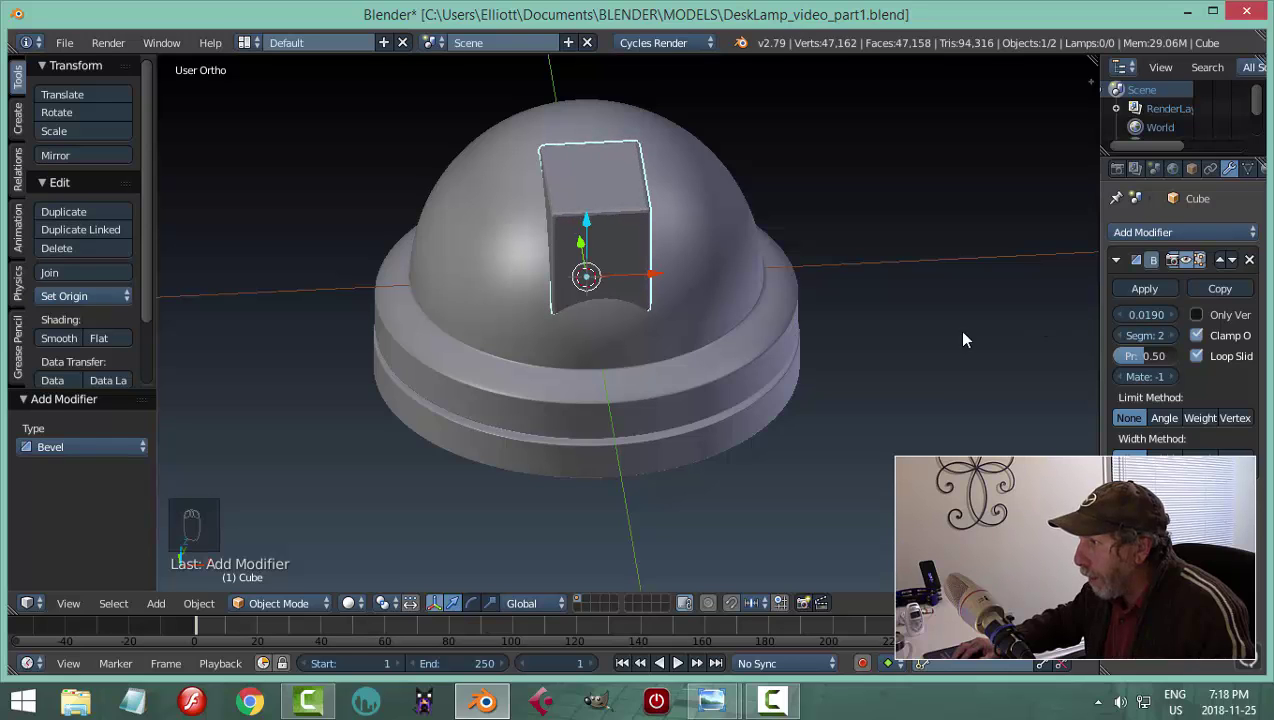
# Apply smooth shading to the block, deselect it, and inspect its beveled edges against the dome
pyautogui.click(55, 340)
pyautogui.press('a')
pyautogui.moveTo(768, 304); pyautogui.dragTo(711, 296, button='middle')
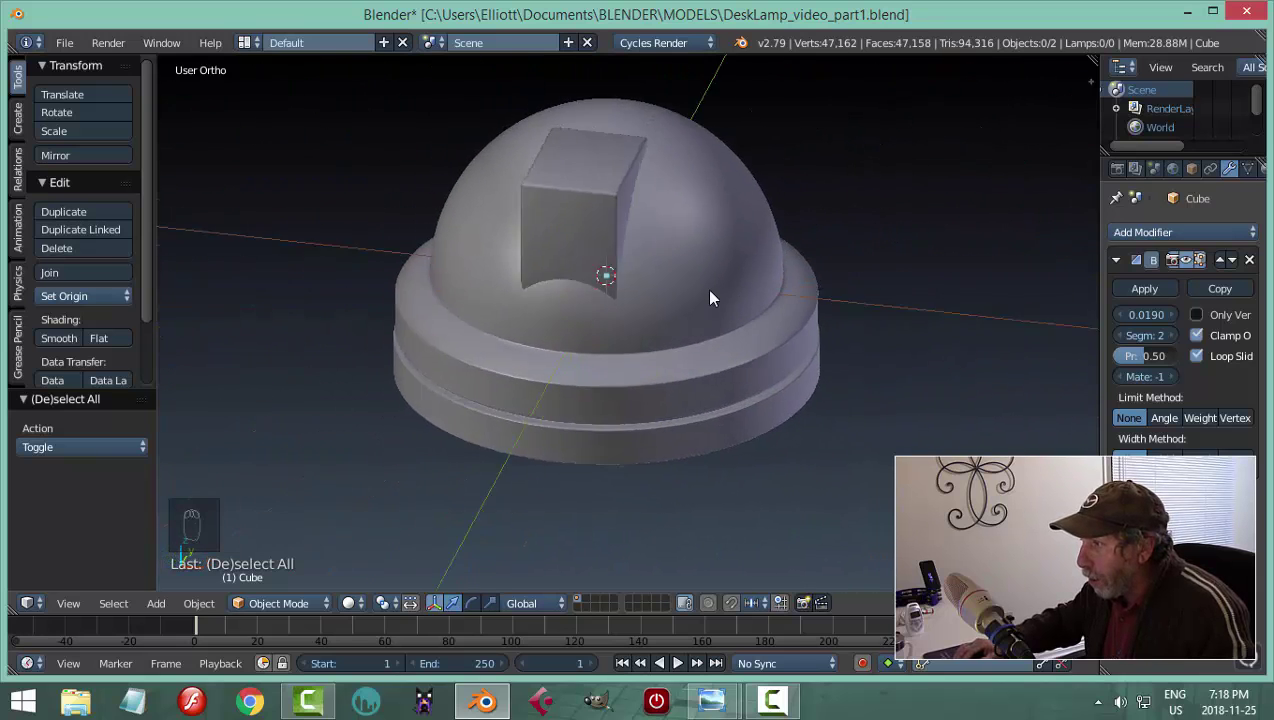
pyautogui.scroll(3, 650, 270)
pyautogui.scroll(-3, 575, 268)
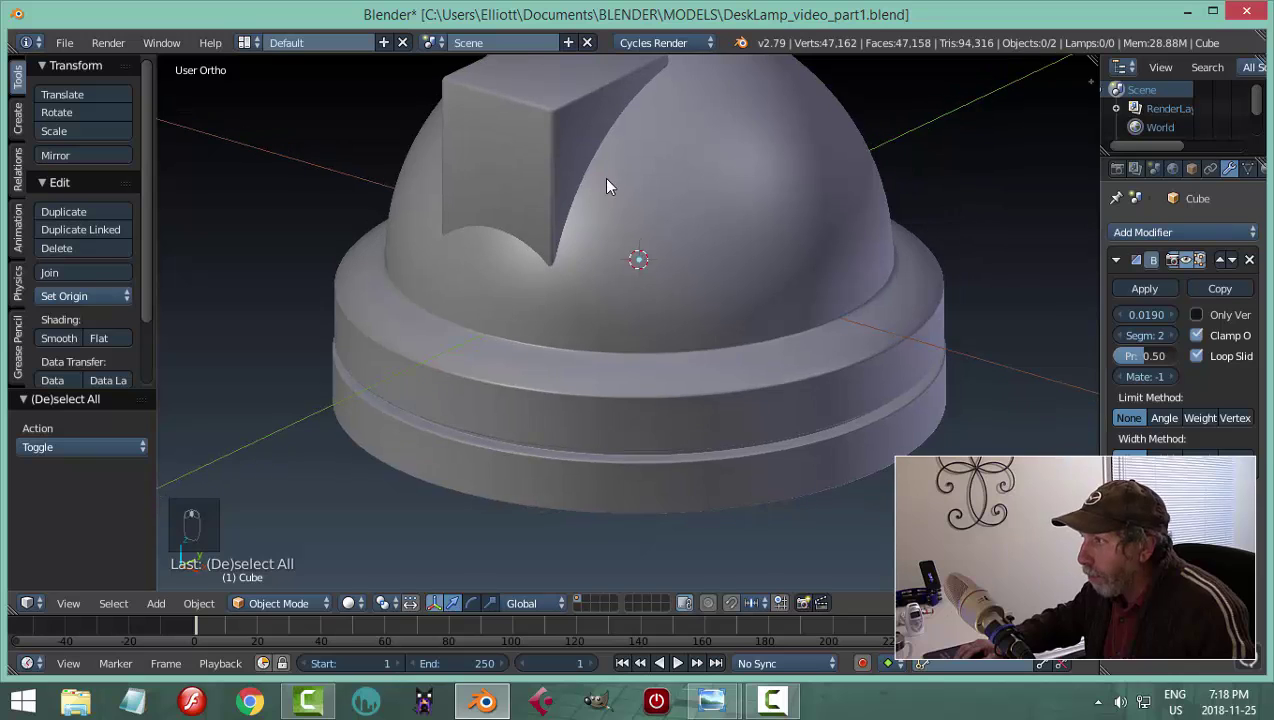
pyautogui.moveTo(648, 266); pyautogui.dragTo(763, 231, button='middle')
pyautogui.scroll(3, 648, 261)
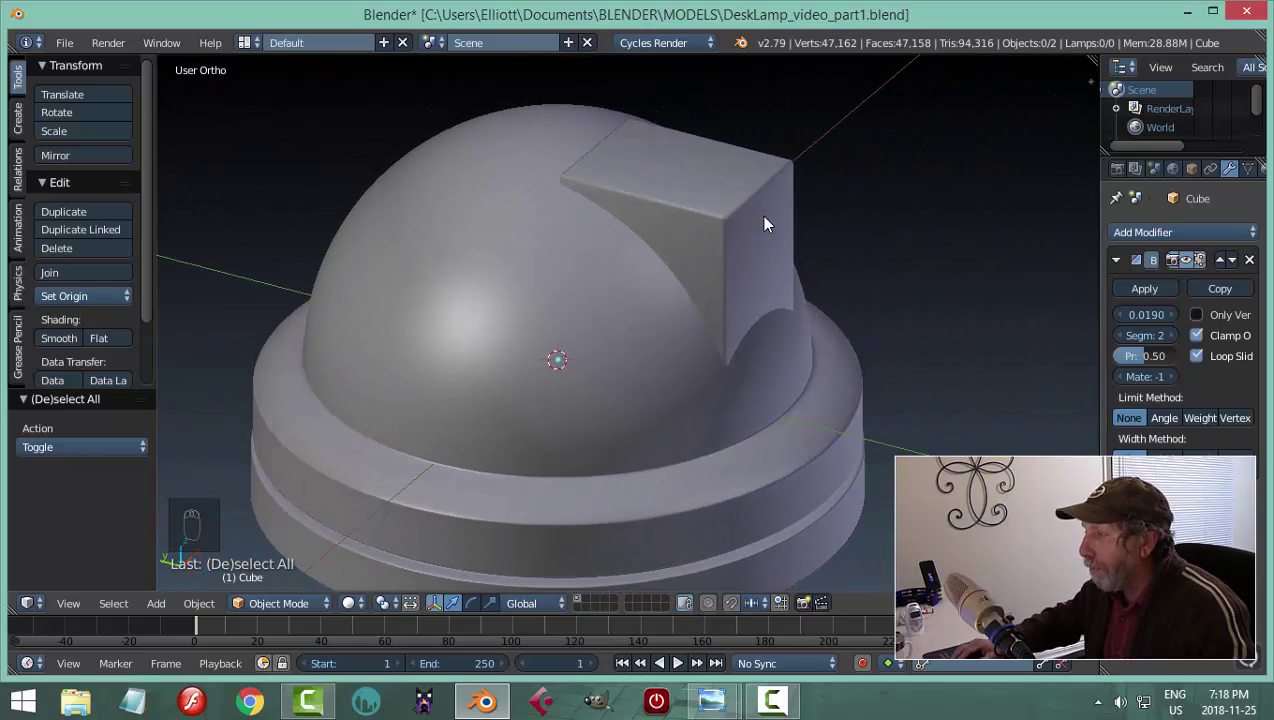
# Select the block and set its origin to its geometry
pyautogui.rightClick(709, 197)
pyautogui.moveTo(709, 197); pyautogui.dragTo(764, 203, button='middle')
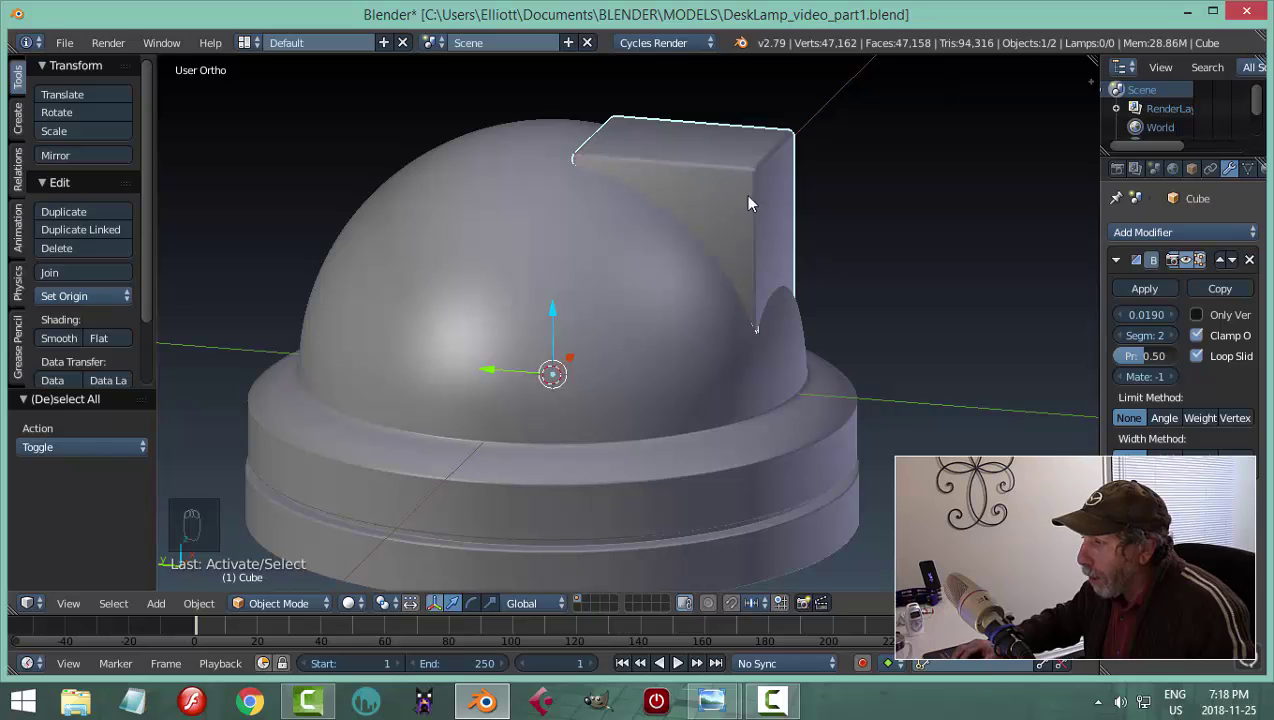
pyautogui.click(76, 296)
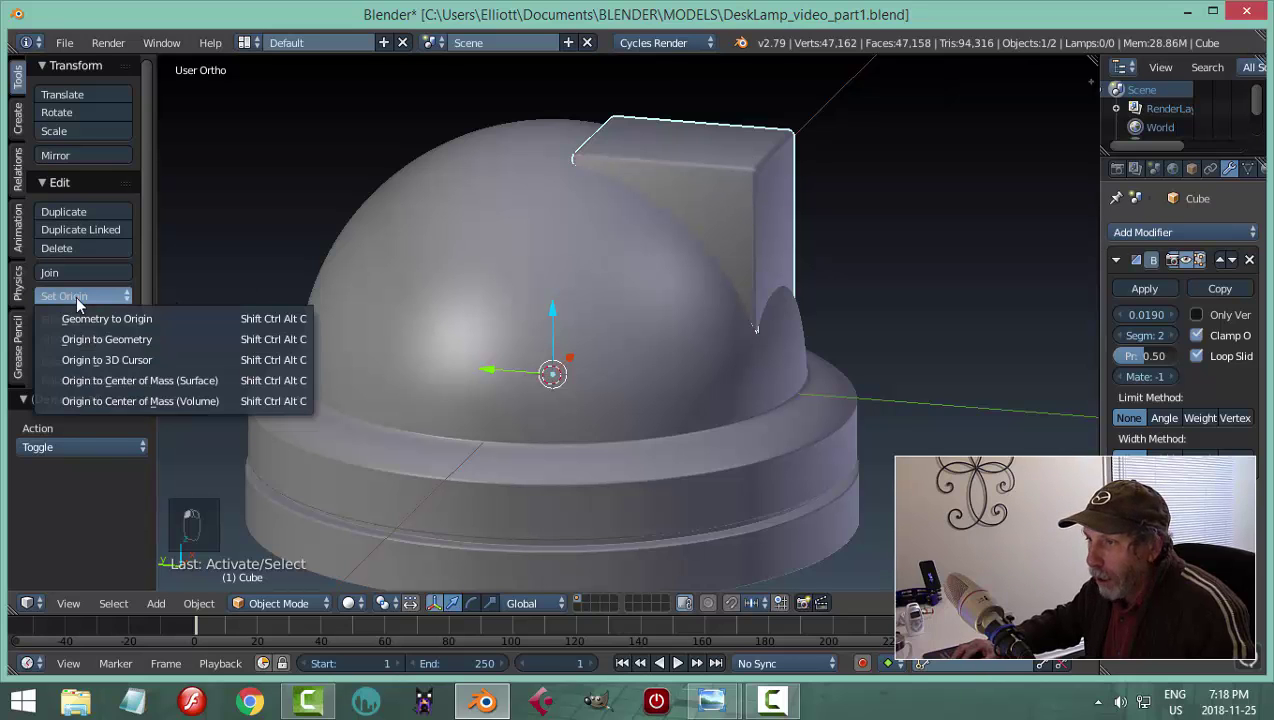
pyautogui.click(90, 333)
pyautogui.moveTo(660, 183); pyautogui.dragTo(589, 226, button='middle')
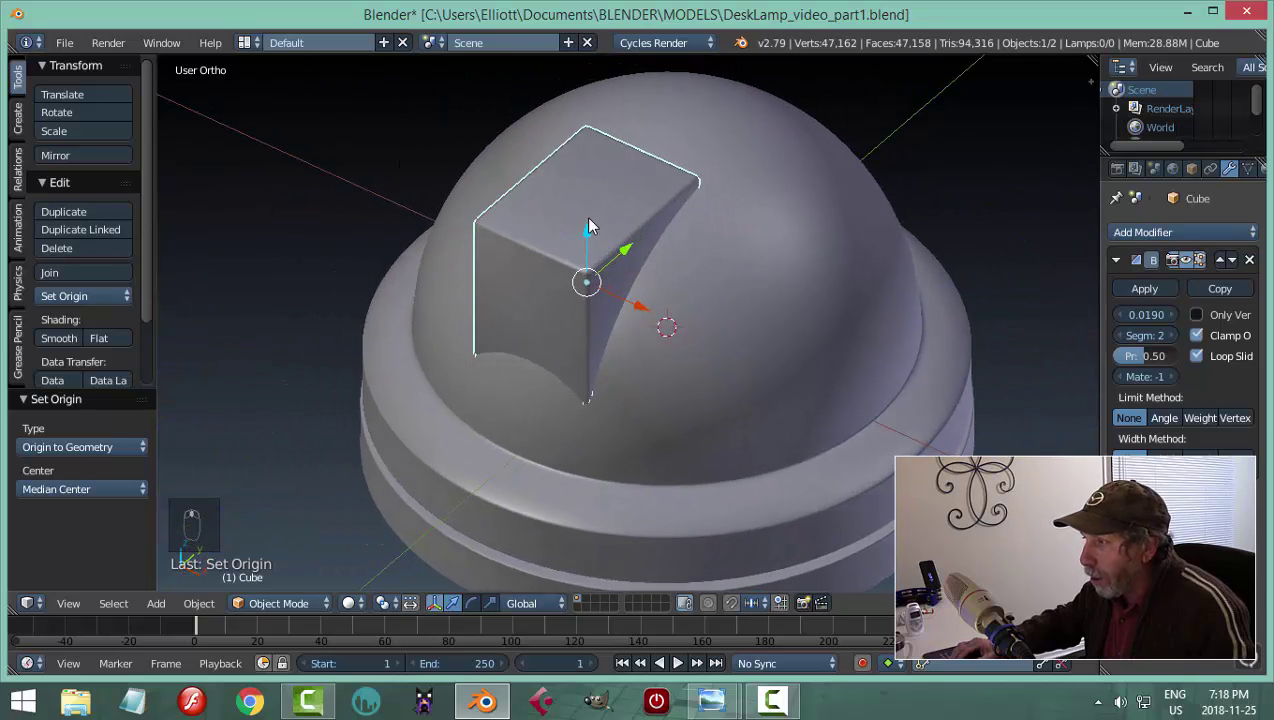
# Snap the 3D cursor to the selected block and check the block from several angles
pyautogui.moveTo(669, 296); pyautogui.dragTo(698, 251, button='middle')
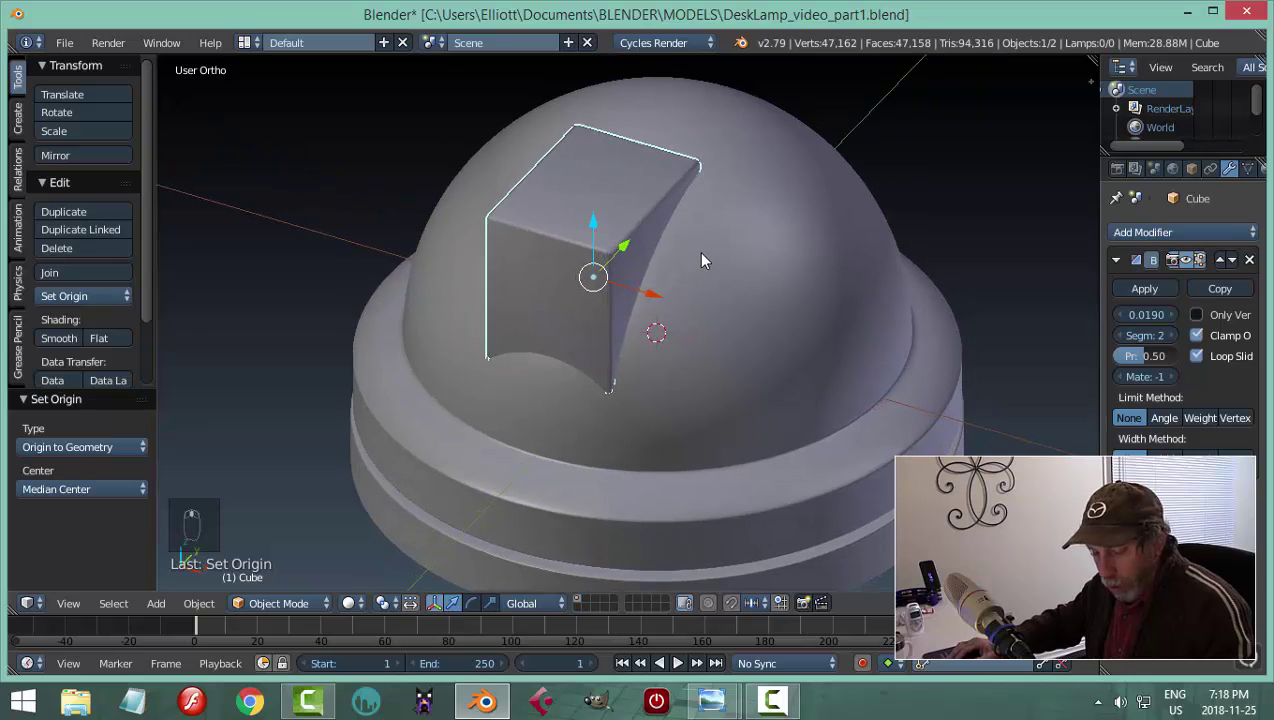
pyautogui.hotkey('shift', 's')
pyautogui.click(702, 256)
pyautogui.moveTo(657, 300); pyautogui.dragTo(731, 229, button='middle')
pyautogui.moveTo(816, 270); pyautogui.dragTo(668, 233, button='middle')
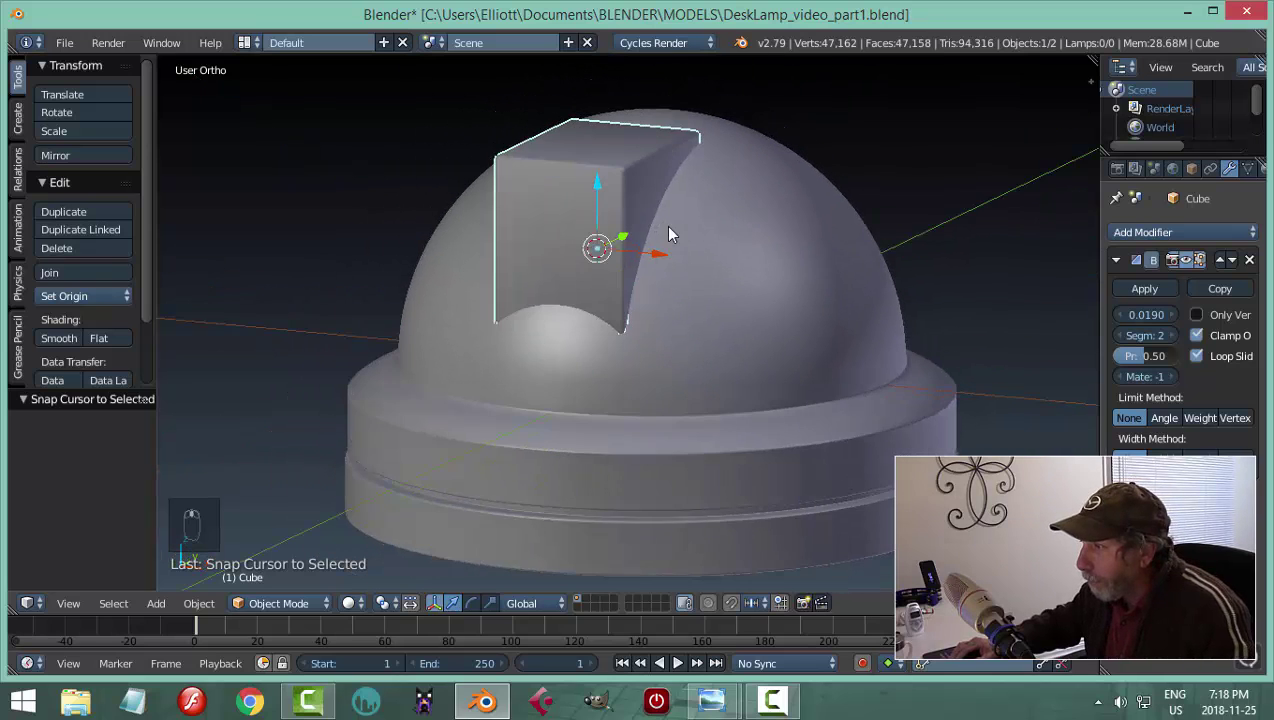
pyautogui.moveTo(756, 256); pyautogui.dragTo(695, 268, button='middle')
# In edge select mode, lower the block's outer top edge slightly along Z to slope the top, and return to Object Mode
pyautogui.press('Tab')
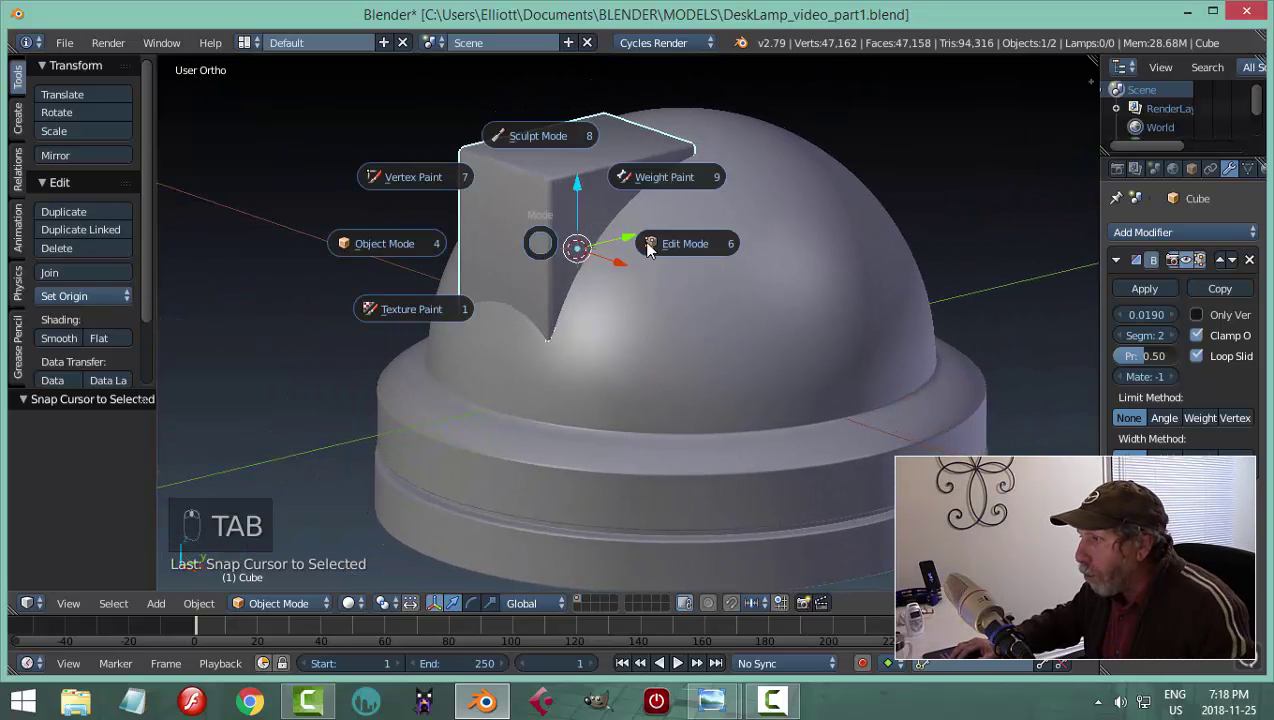
pyautogui.hotkey('ctrl', 'Tab')
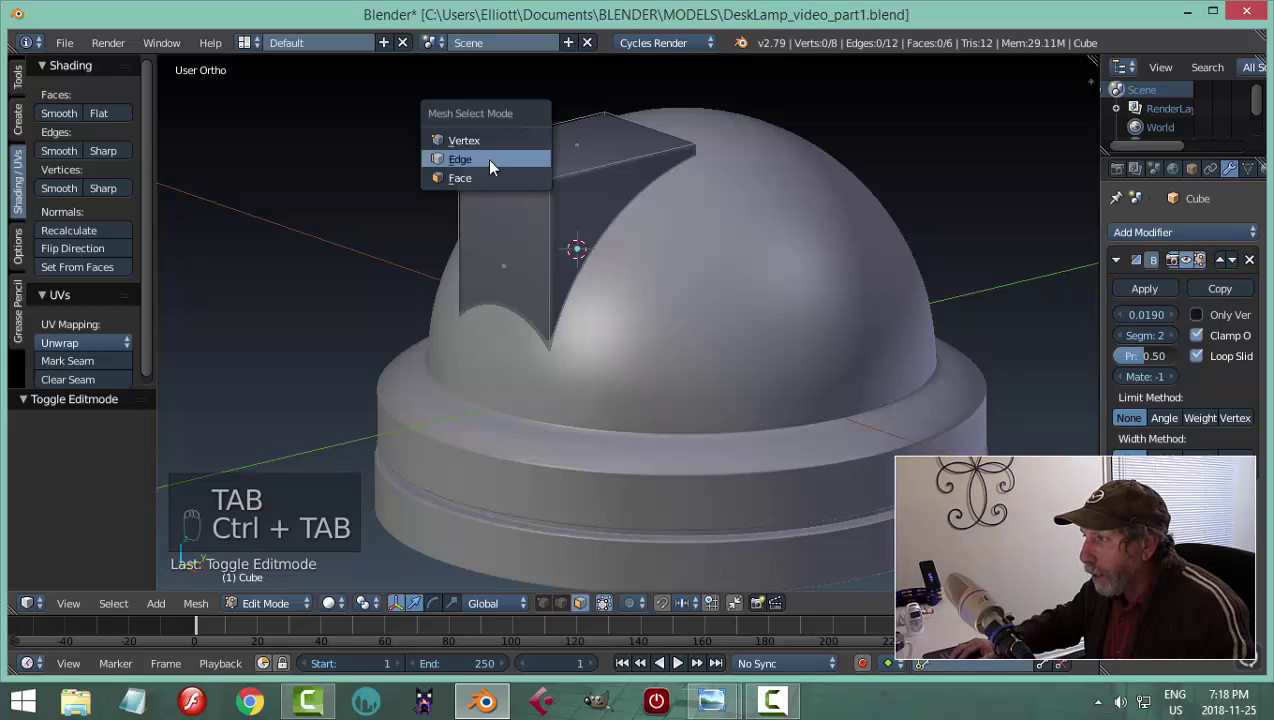
pyautogui.click(487, 158)
pyautogui.rightClick(487, 158)
pyautogui.moveTo(503, 100); pyautogui.dragTo(506, 128)
pyautogui.press('a')
pyautogui.press('Tab')
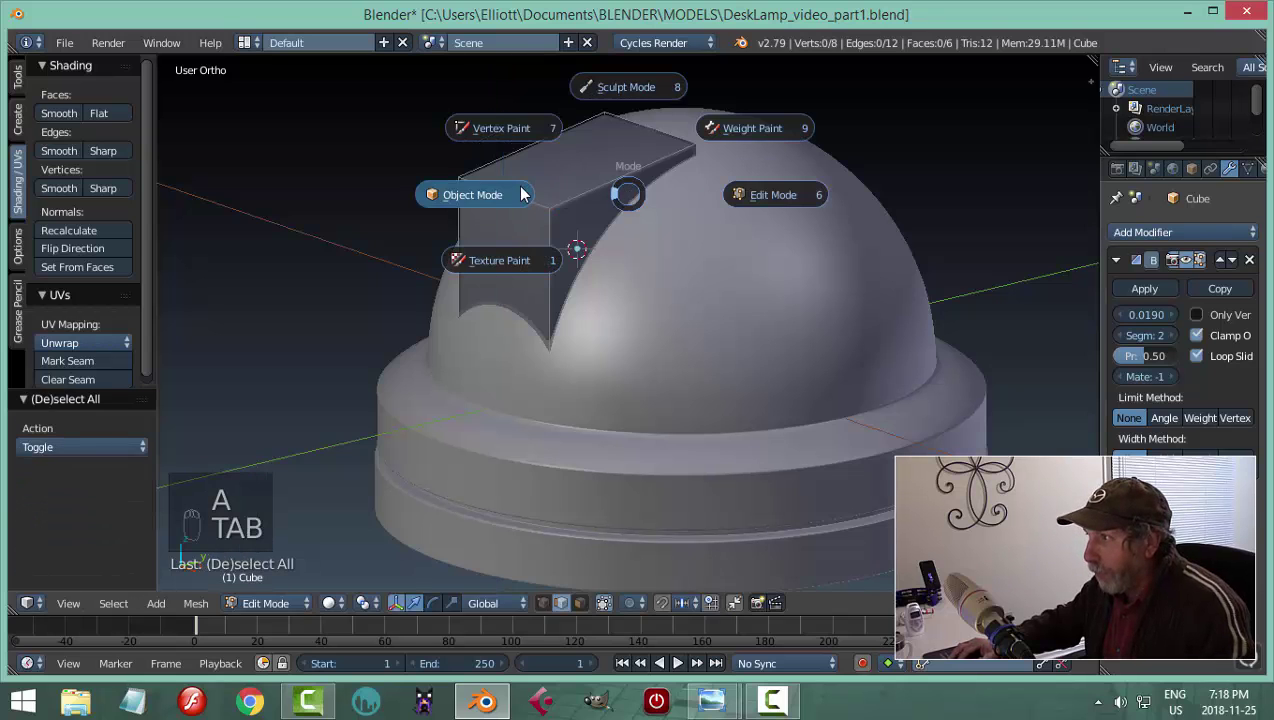
pyautogui.moveTo(624, 185); pyautogui.dragTo(966, 182, button='middle')
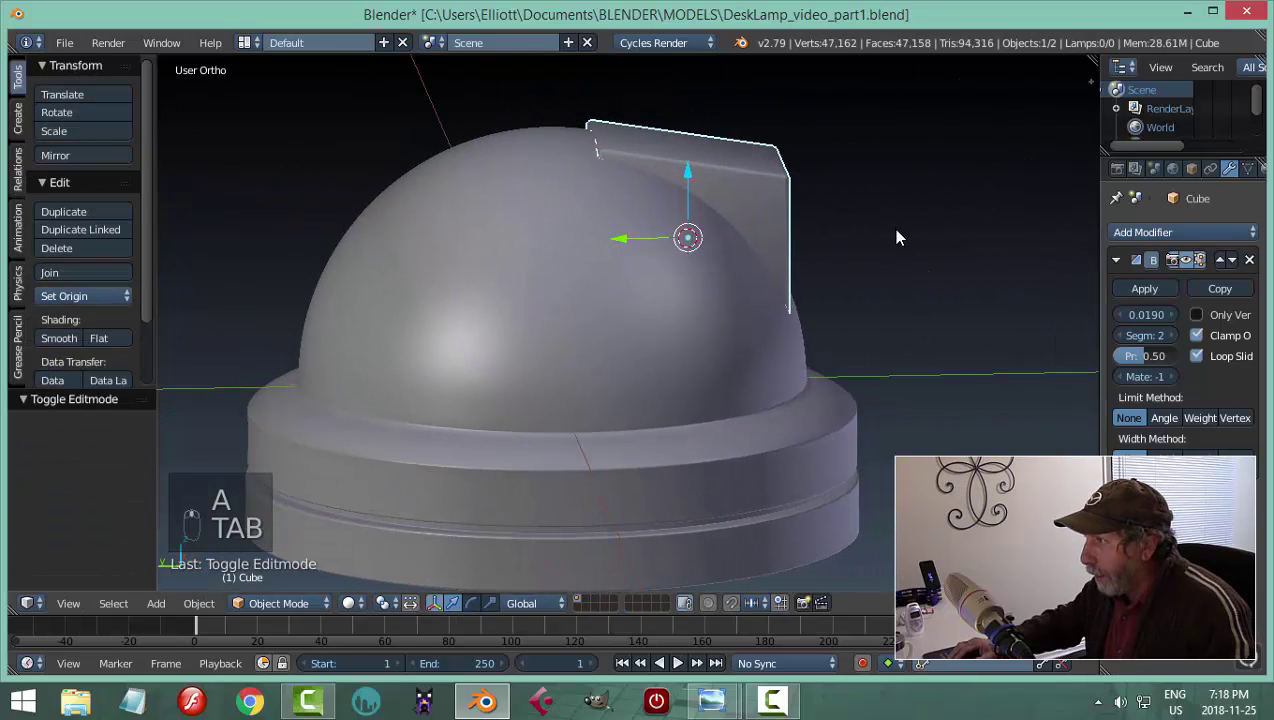
pyautogui.moveTo(896, 236); pyautogui.dragTo(796, 199, button='middle')
pyautogui.scroll(-4, 818, 379)
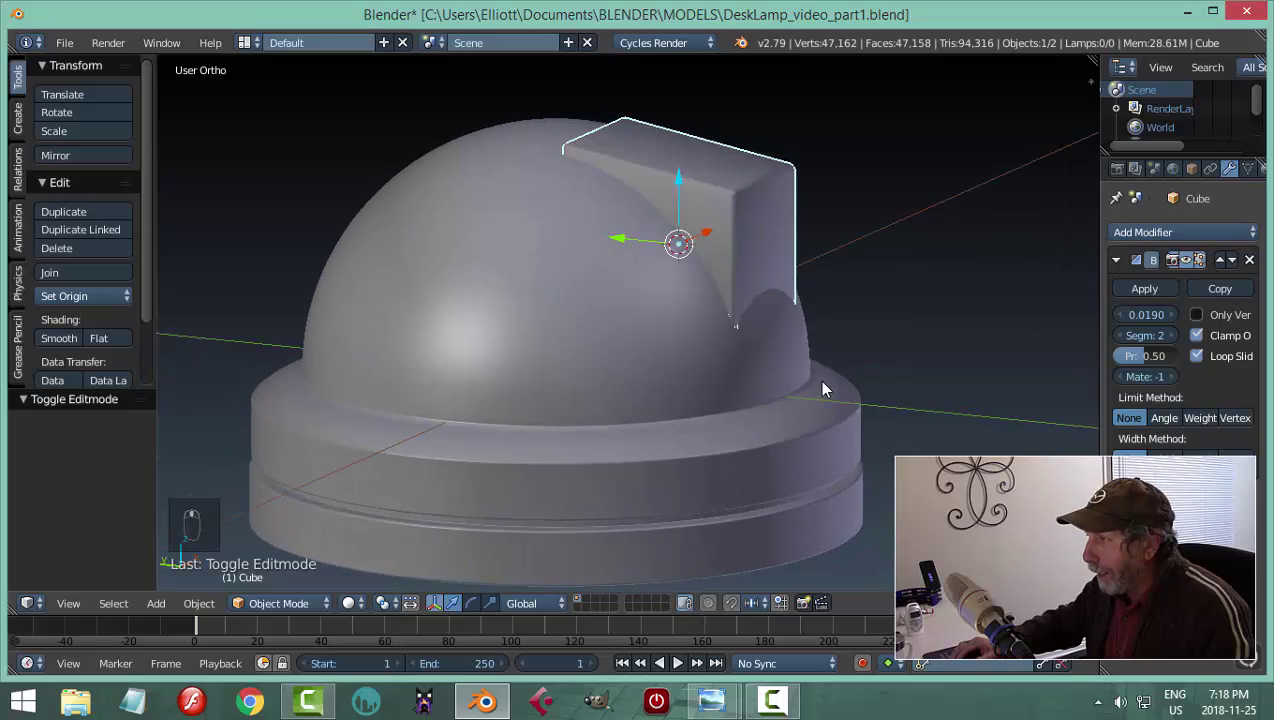
# Check the block's sloped top against the dome and undo the lowering of its outer top edge
pyautogui.moveTo(748, 401); pyautogui.dragTo(818, 341, button='middle')
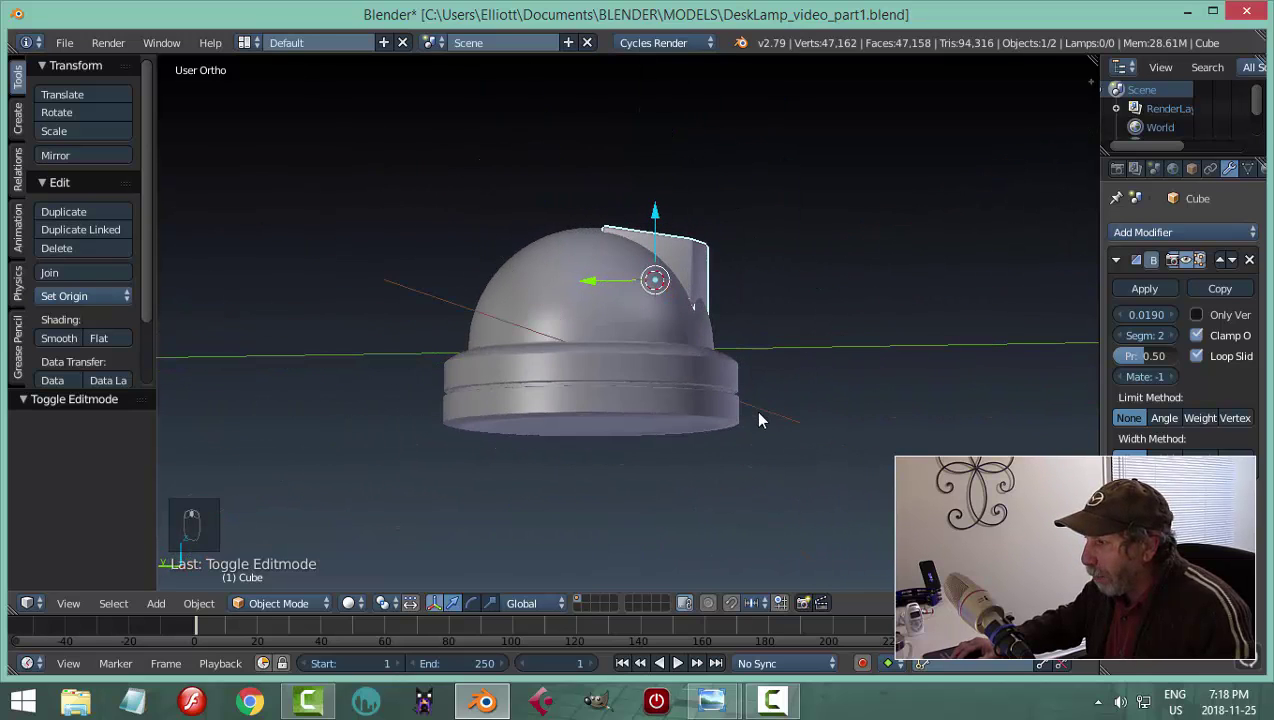
pyautogui.moveTo(758, 420); pyautogui.dragTo(758, 392, button='middle')
pyautogui.hotkey('ctrl', 'z')
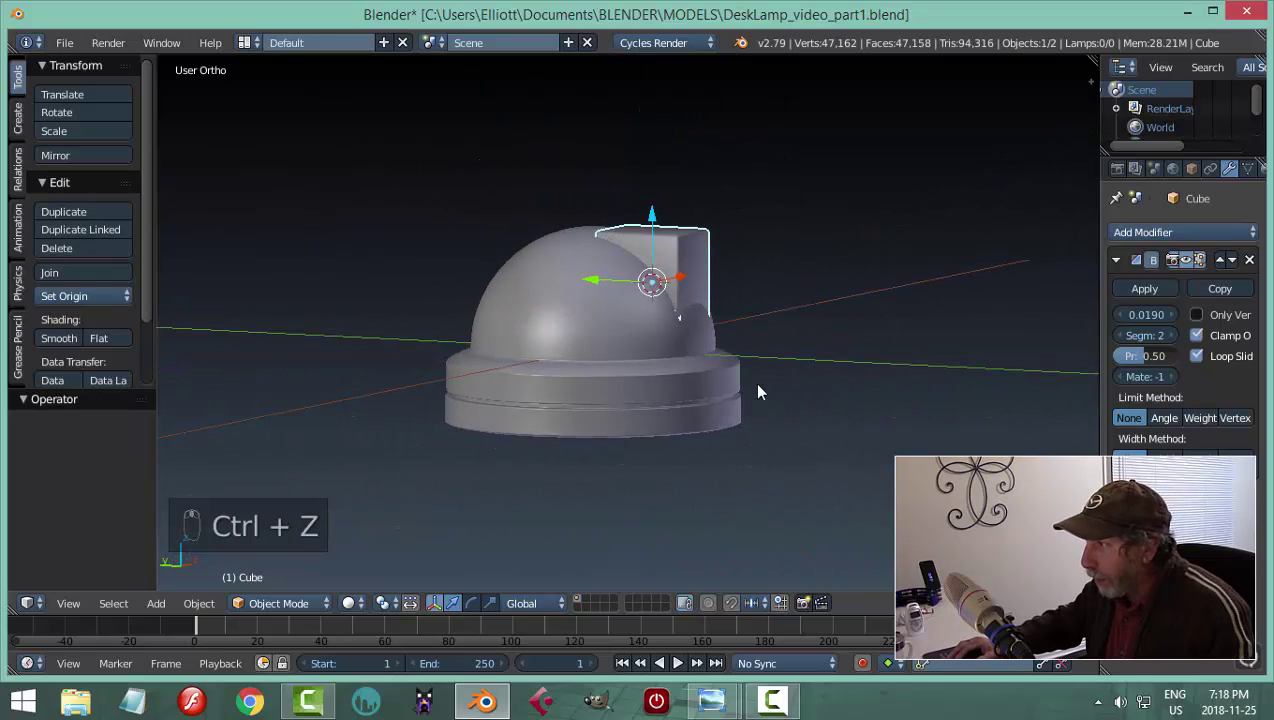
pyautogui.moveTo(754, 336); pyautogui.dragTo(643, 395, button='middle')
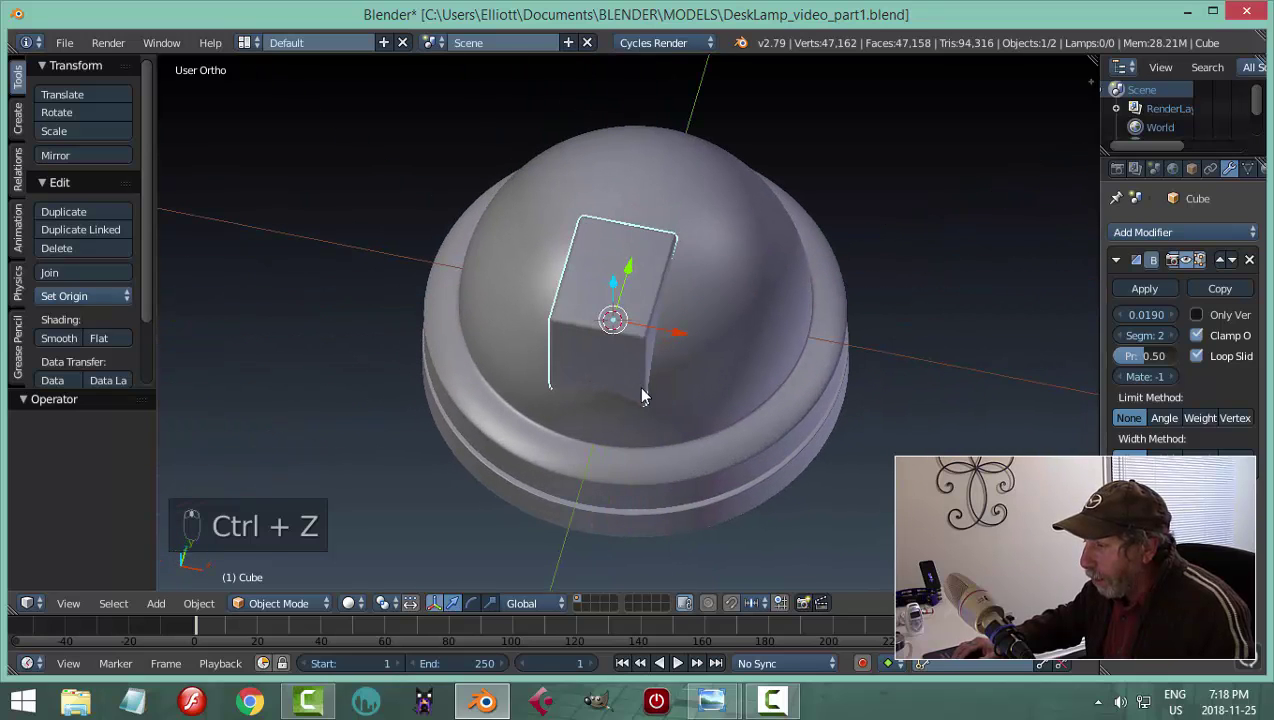
# Examine the switch housing in the reference photo 6.jpg and return to the Blender model
pyautogui.moveTo(712, 700)
pyautogui.click(680, 585)
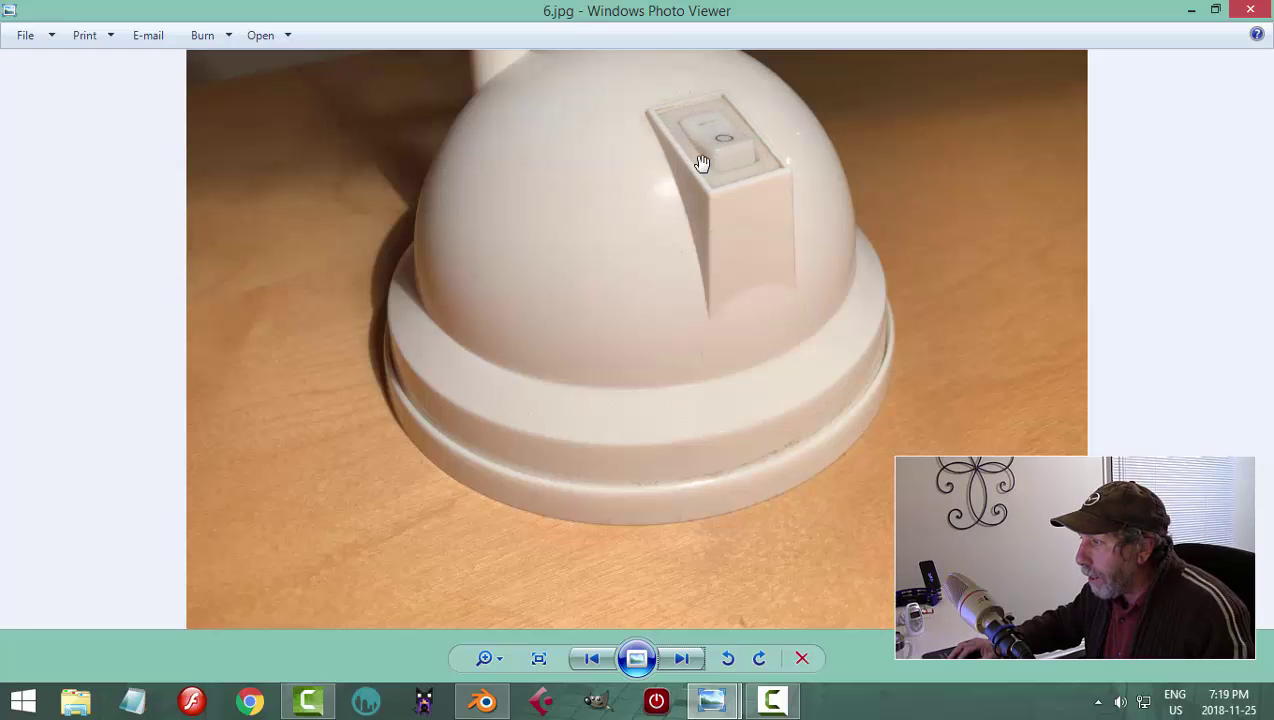
pyautogui.click(484, 702)
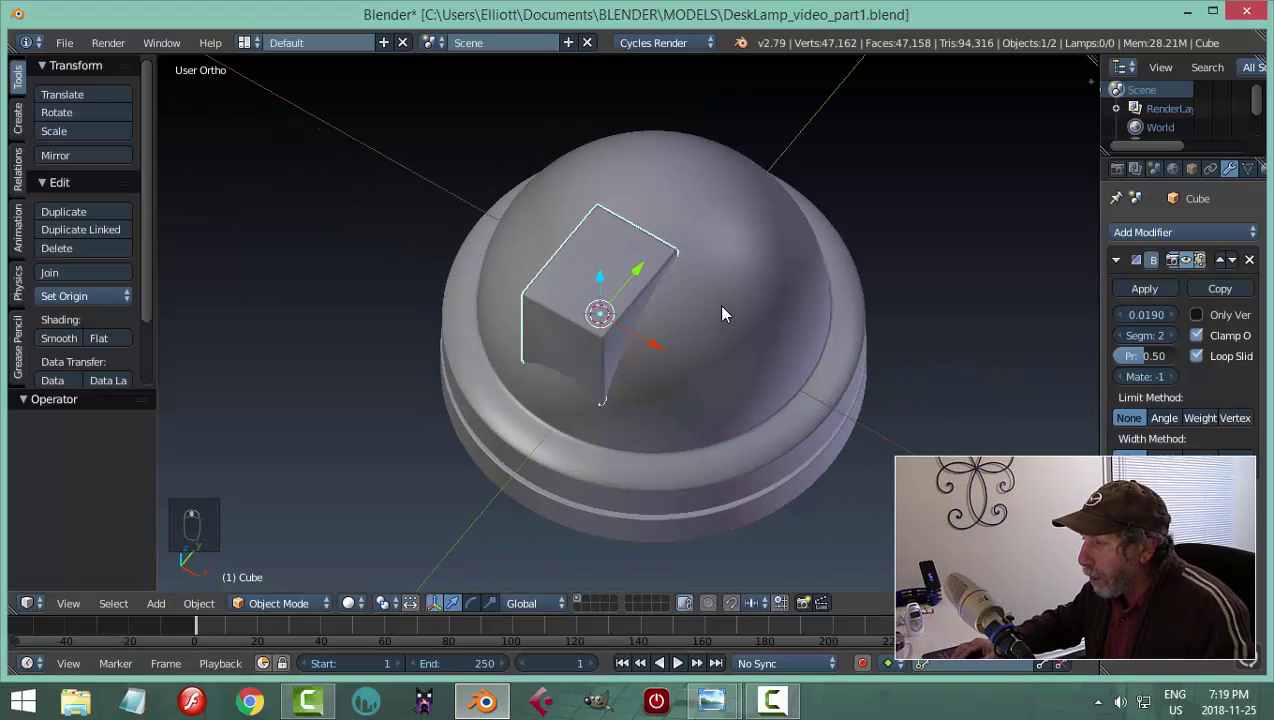
# In Edit Mode, inset the block's top face by about 0.06 to form an even rim
pyautogui.press('Tab')
pyautogui.click(751, 250)
pyautogui.rightClick(612, 262)
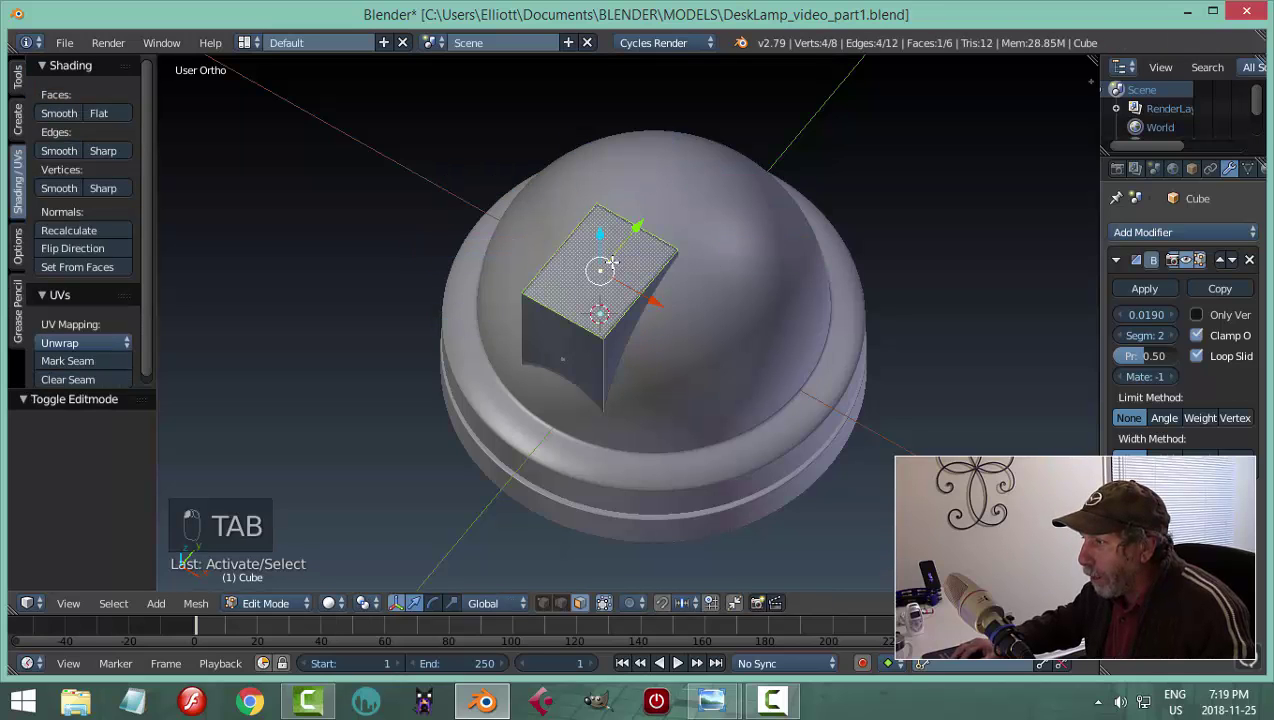
pyautogui.scroll(3, 755, 296)
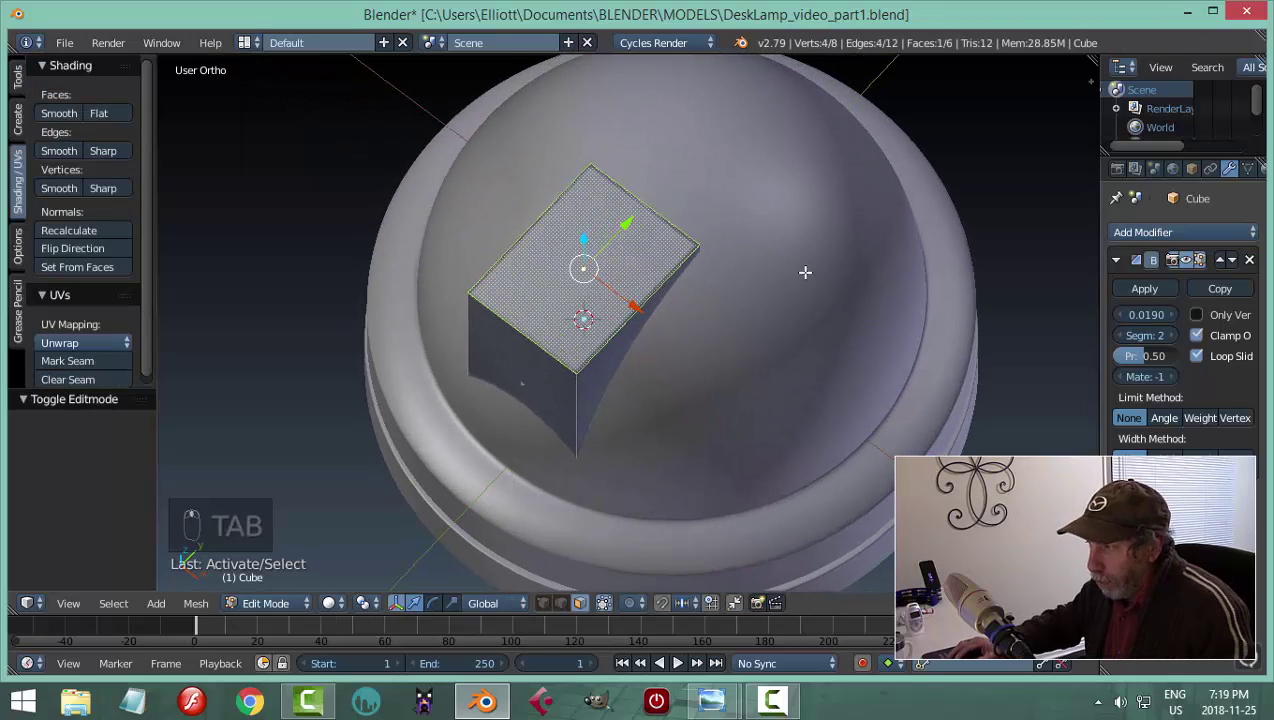
pyautogui.press('i')
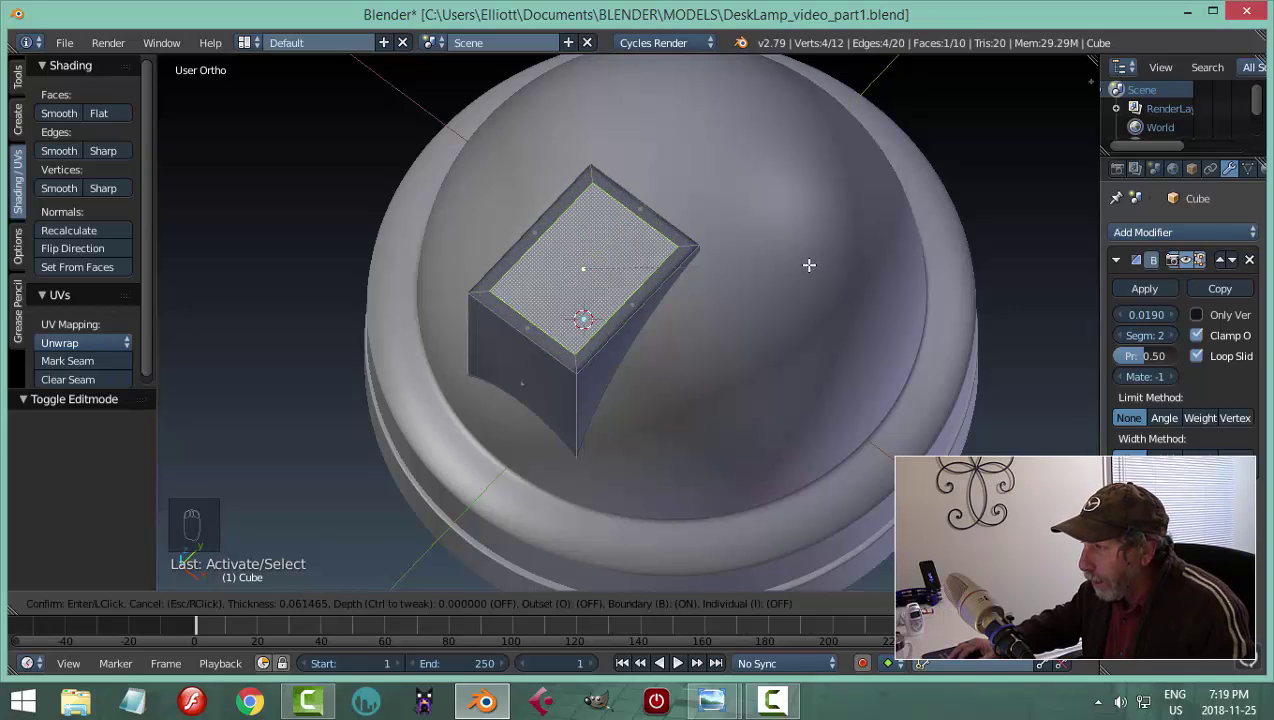
pyautogui.click(809, 265)
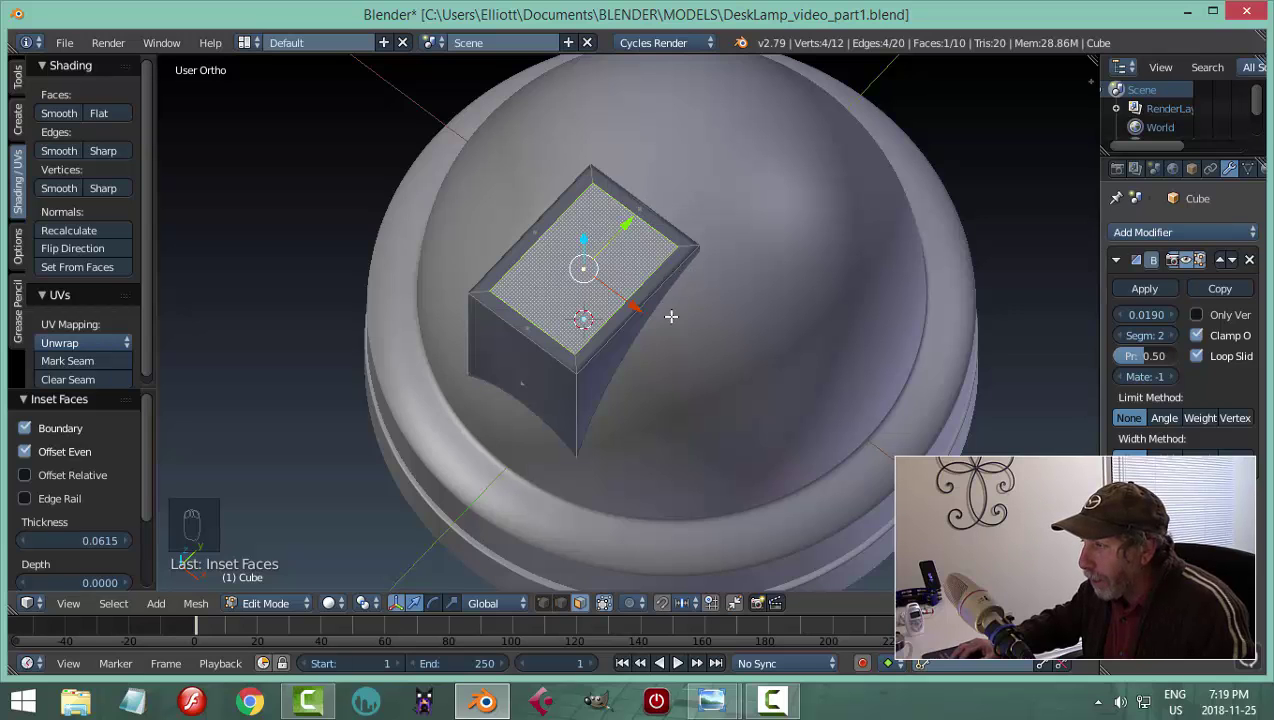
# Extrude the inset top face and lower it about 0.025 along Z to form a shallow recess
pyautogui.scroll(4, 670, 316)
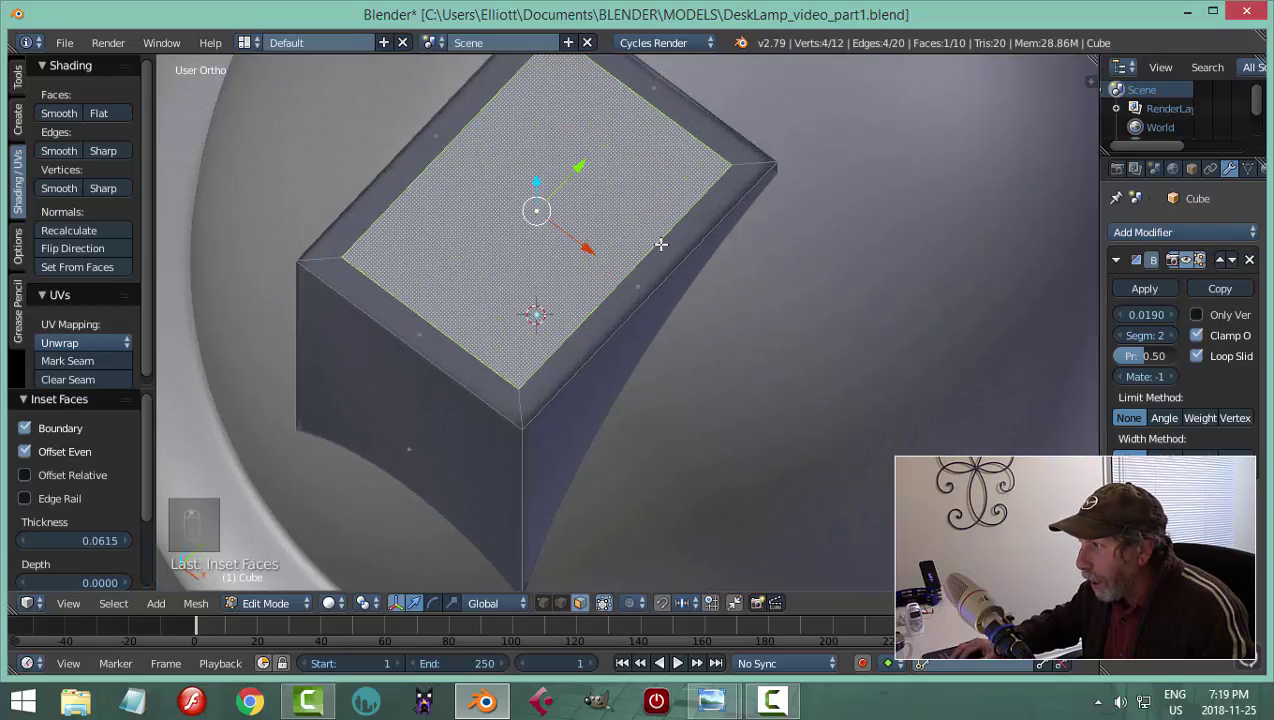
pyautogui.moveTo(712, 160); pyautogui.dragTo(688, 211, button='middle')
pyautogui.scroll(-4, 767, 292)
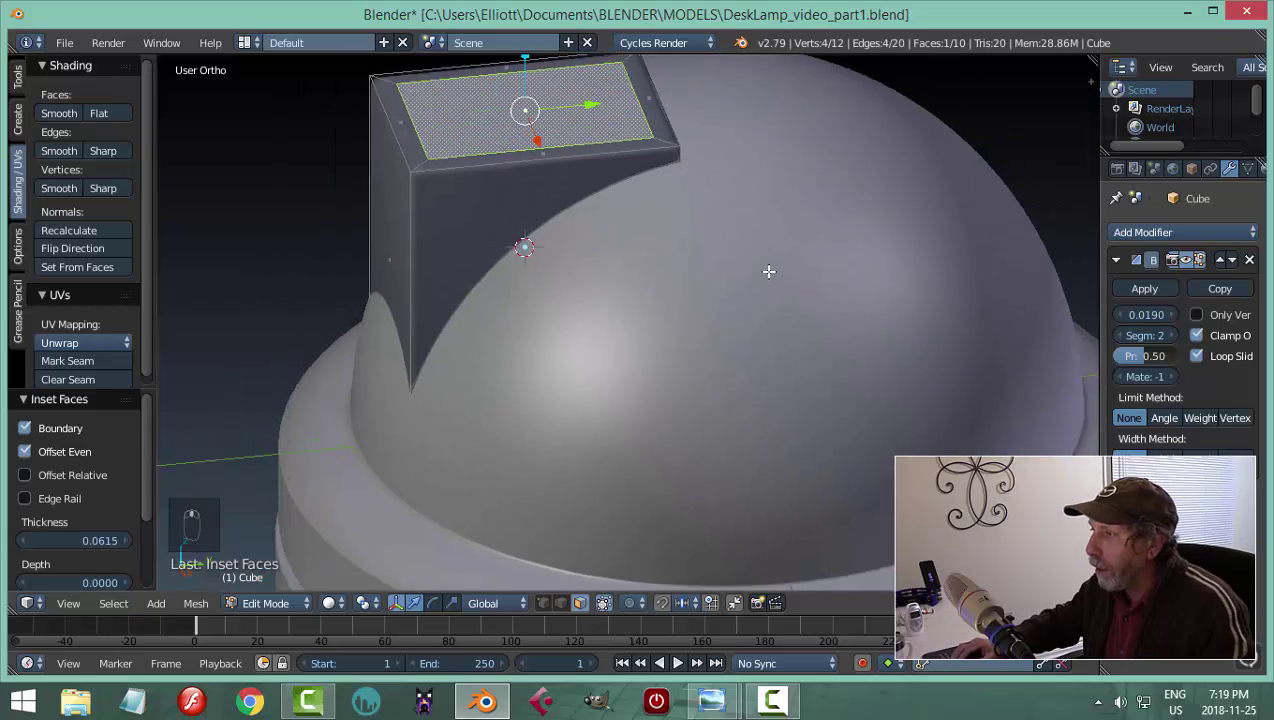
pyautogui.scroll(-2, 767, 292)
pyautogui.moveTo(767, 292); pyautogui.dragTo(756, 319, button='middle')
pyautogui.scroll(2, 752, 327)
pyautogui.press('e')
pyautogui.rightClick(655, 198)
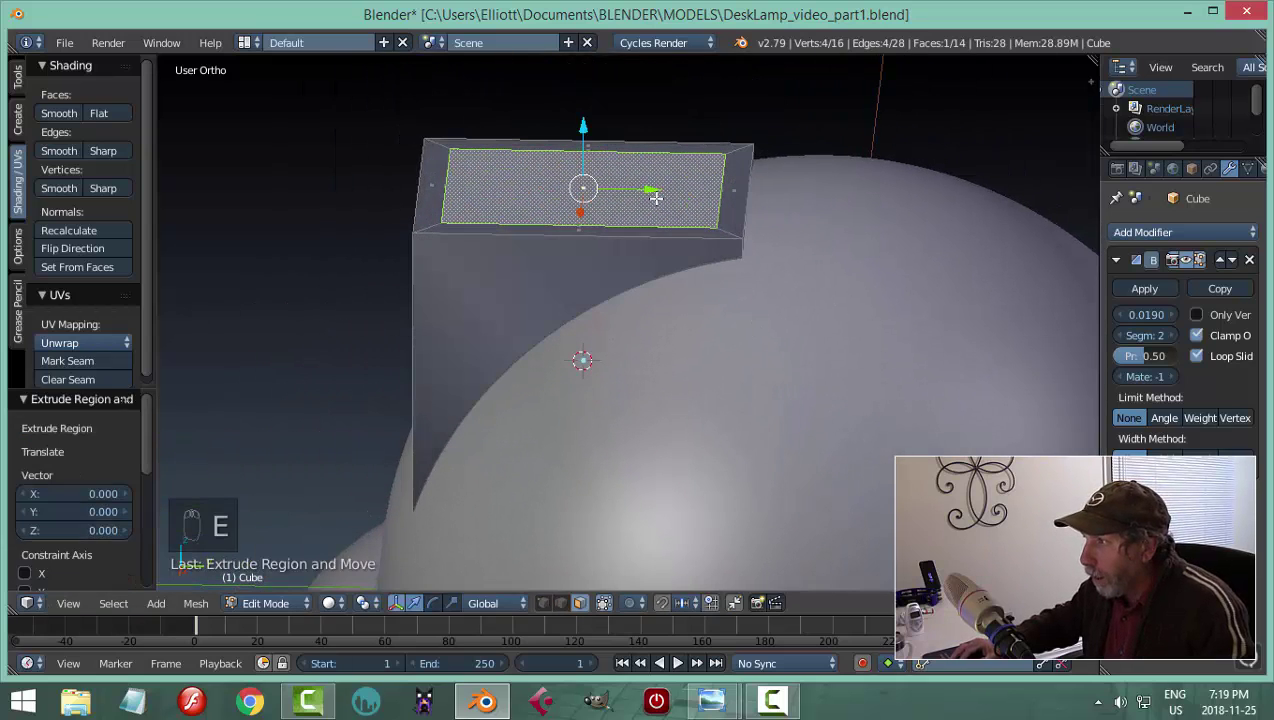
pyautogui.press('g')
pyautogui.press('z')
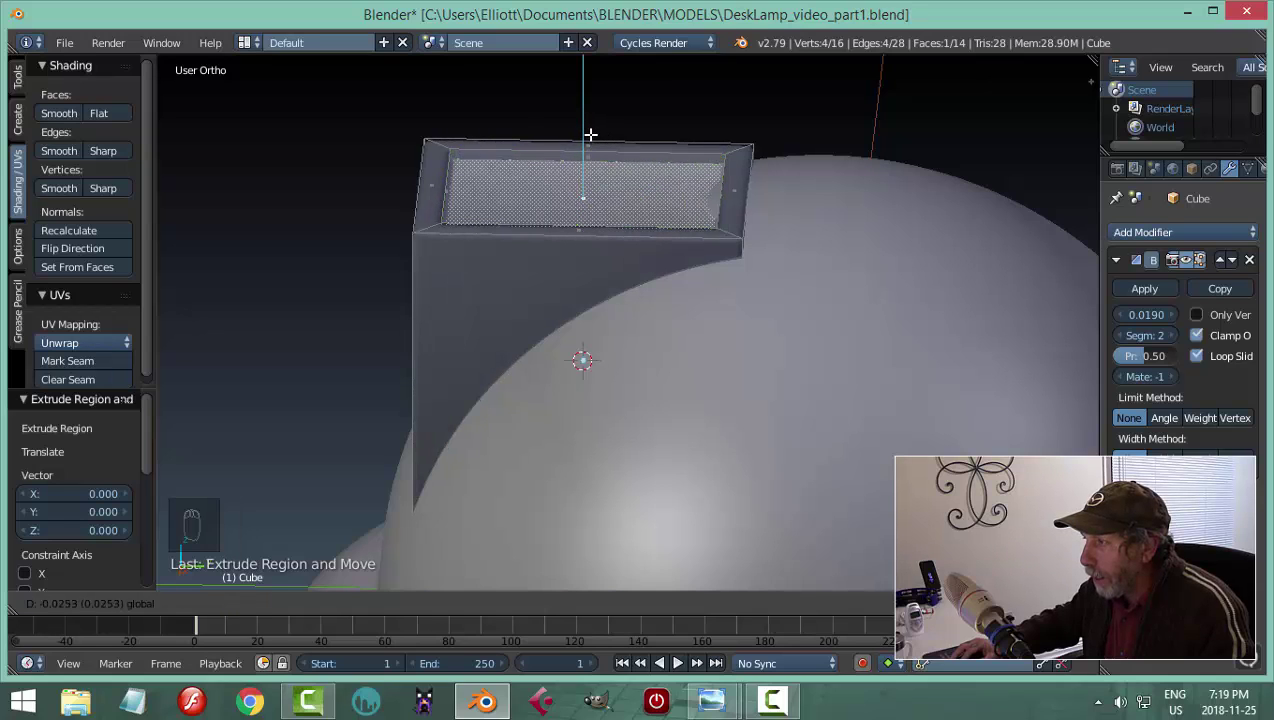
pyautogui.click(591, 134)
# Deselect everything and examine the recess close up along its end nearest the dome
pyautogui.press('a')
pyautogui.moveTo(725, 202); pyautogui.dragTo(754, 196, button='middle')
pyautogui.scroll(5, 847, 196)
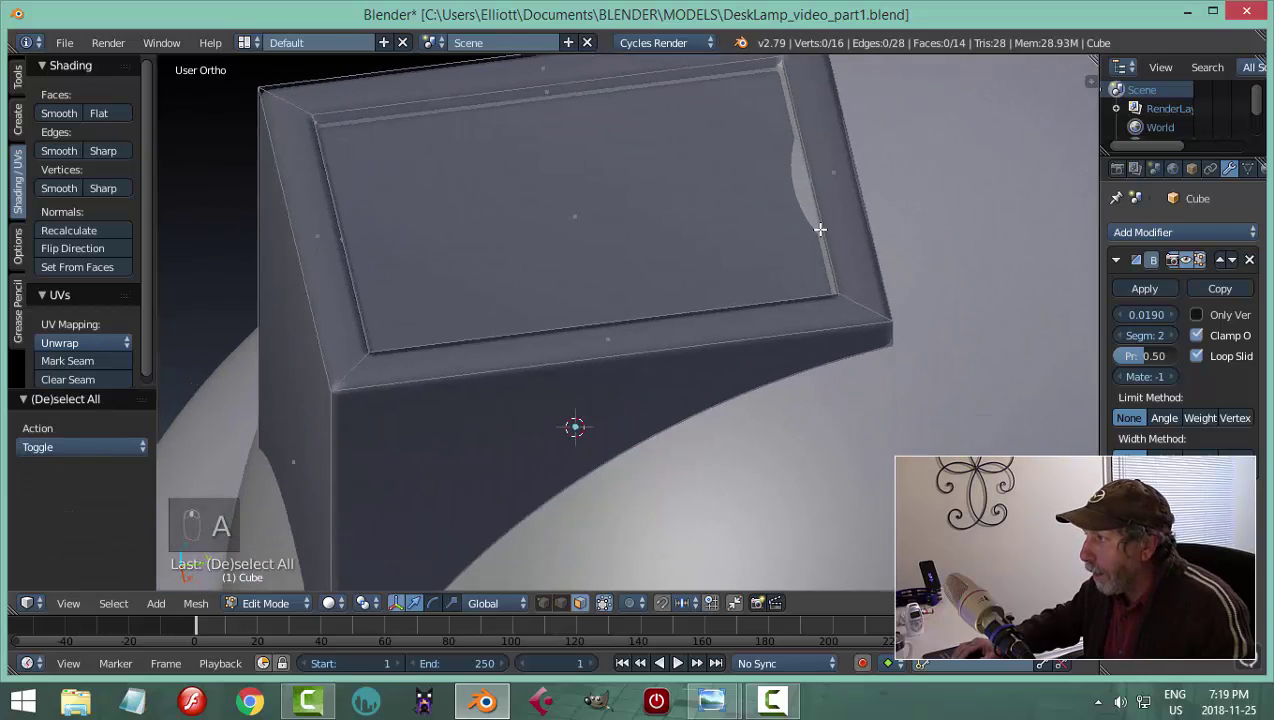
pyautogui.scroll(-4, 936, 251)
pyautogui.moveTo(936, 251); pyautogui.dragTo(839, 228, button='middle')
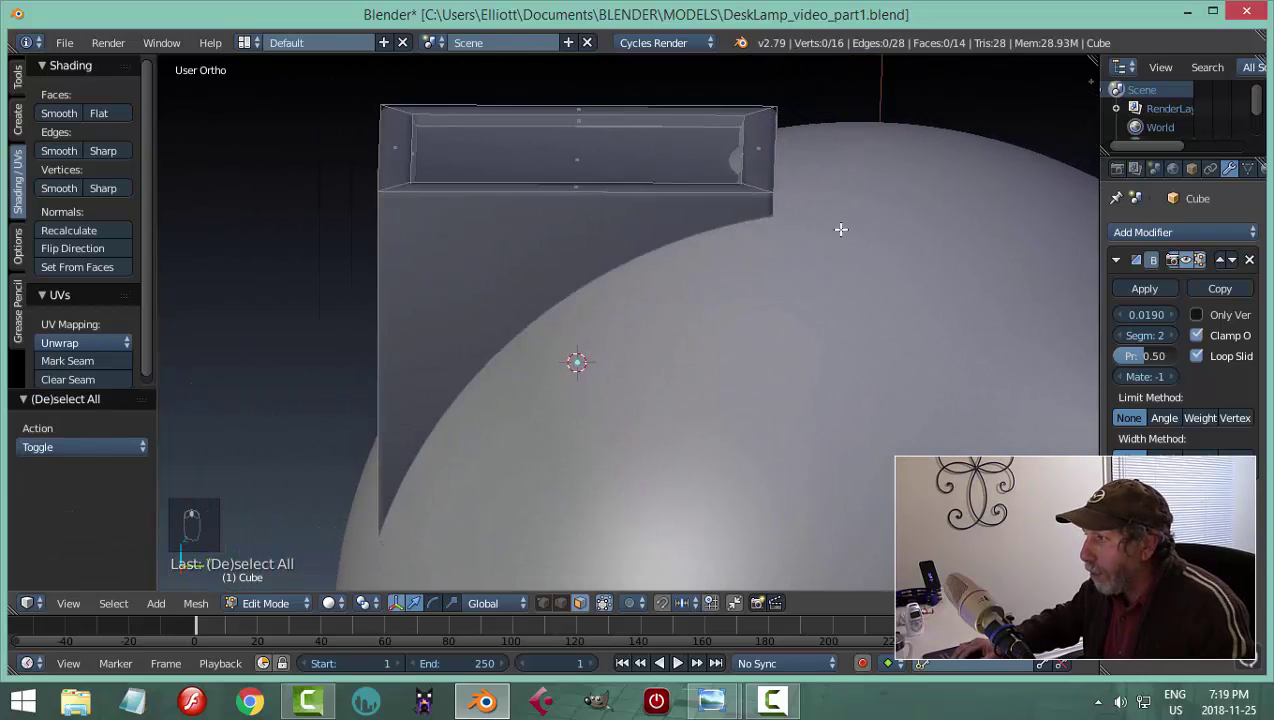
# Return to Object Mode and move the block outward from the dome by -0.024 along Y
pyautogui.press('Tab')
pyautogui.click(698, 247)
pyautogui.moveTo(760, 234); pyautogui.dragTo(1030, 250, button='middle')
pyautogui.scroll(-3, 1030, 250)
pyautogui.moveTo(956, 264); pyautogui.dragTo(684, 318, button='middle')
pyautogui.scroll(2, 716, 277)
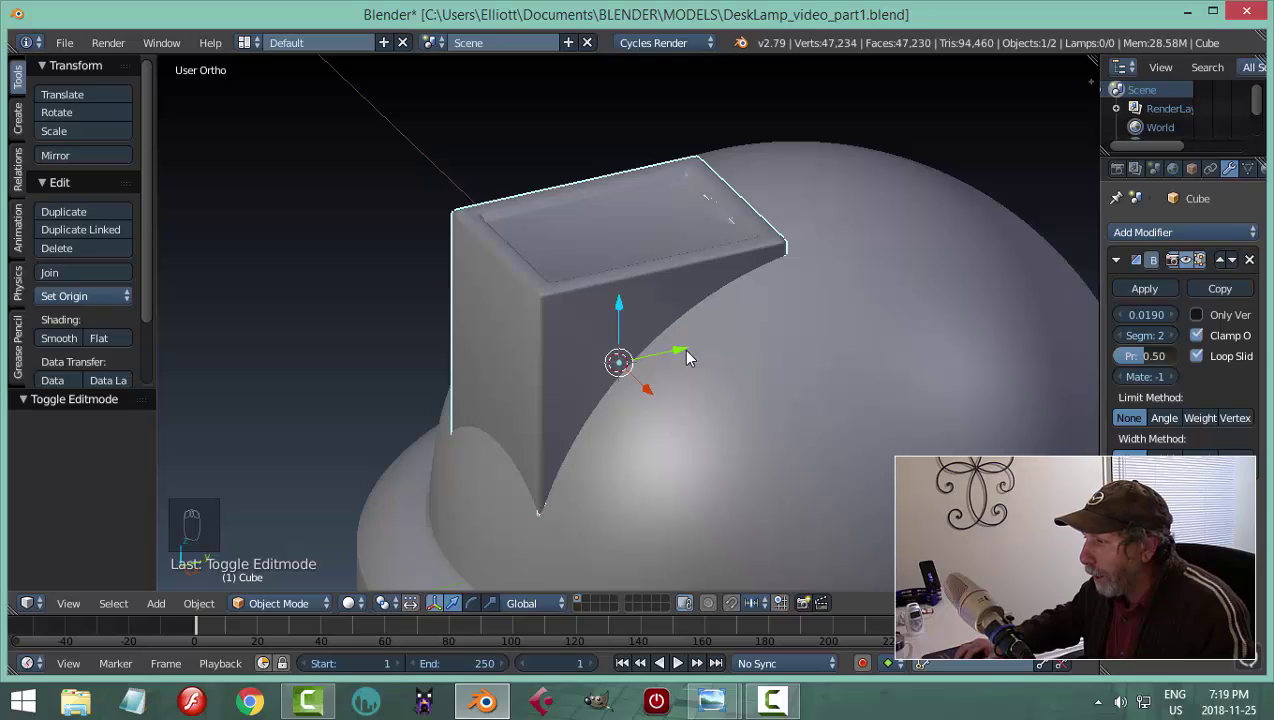
pyautogui.moveTo(683, 350); pyautogui.dragTo(676, 351)
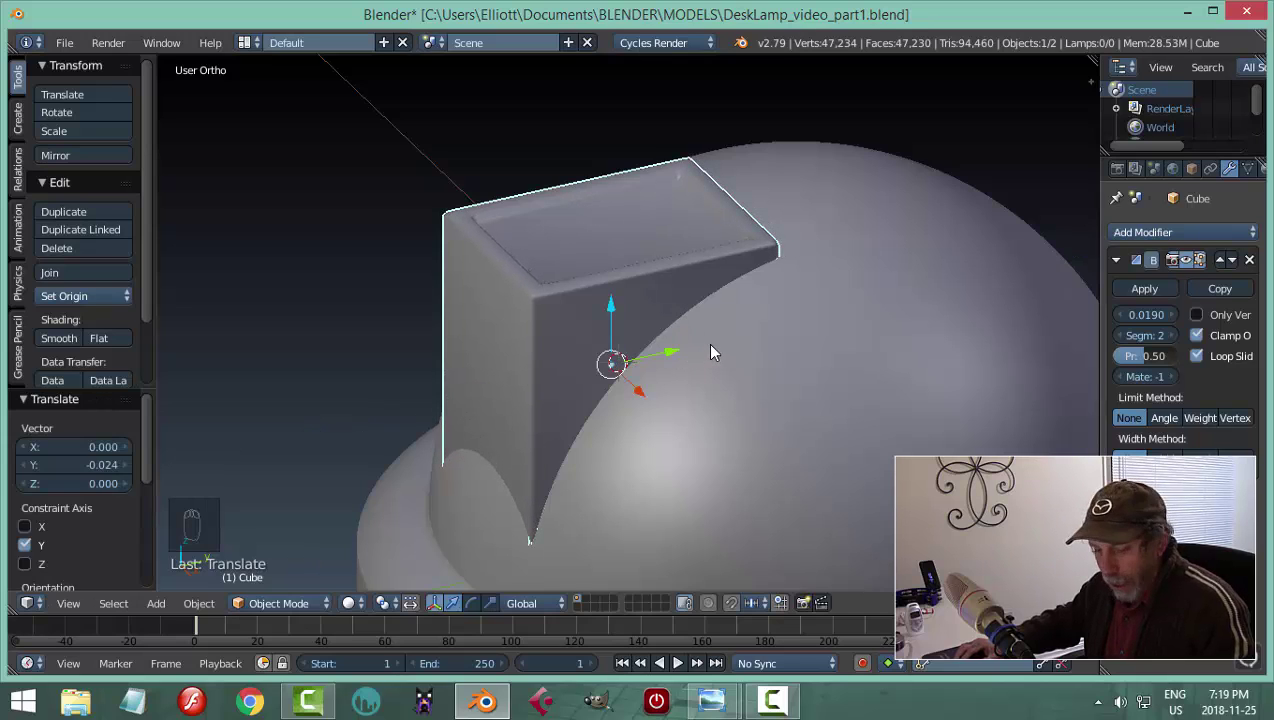
# Deselect the block and inspect its recessed top and beveled rim from several angles
pyautogui.press('a')
pyautogui.moveTo(778, 336); pyautogui.dragTo(930, 311, button='middle')
pyautogui.moveTo(949, 416); pyautogui.dragTo(638, 289, button='middle')
pyautogui.moveTo(680, 252); pyautogui.dragTo(653, 292, button='middle')
pyautogui.moveTo(756, 304); pyautogui.dragTo(687, 305, button='middle')
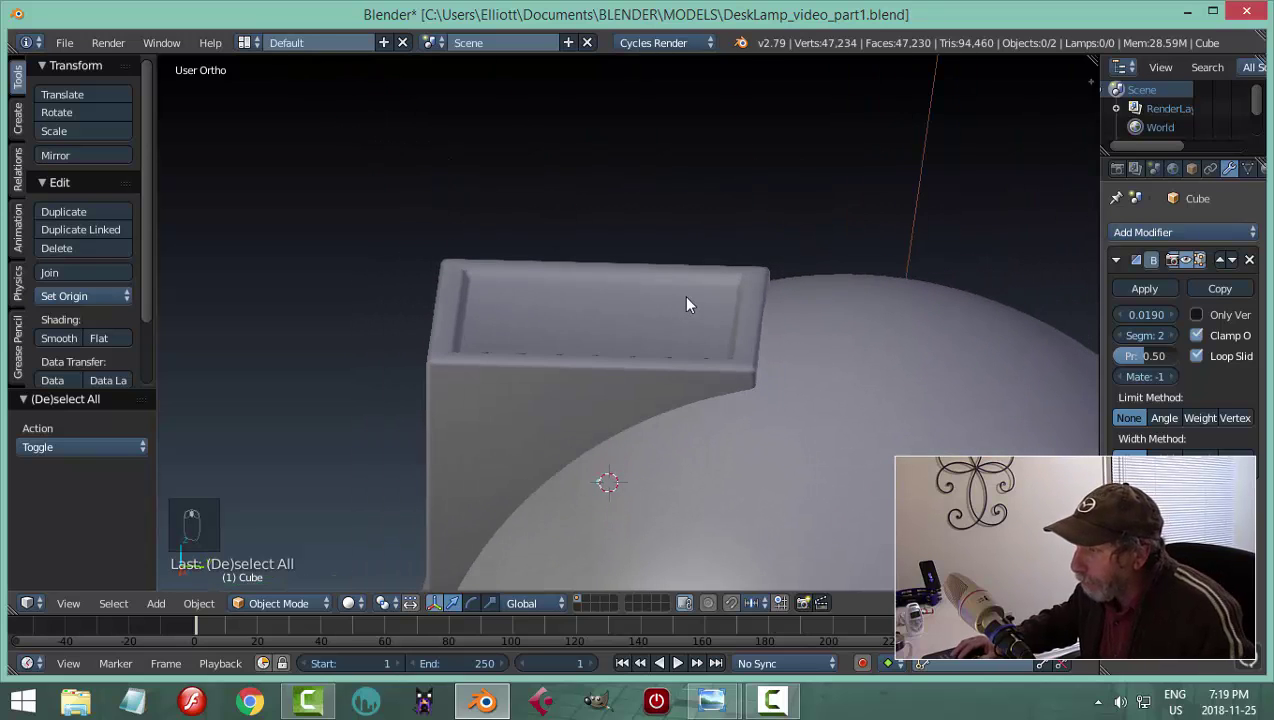
# Snap the 3D cursor to the block's recessed floor face, clear the face selection, and return to Object Mode
pyautogui.rightClick(590, 331)
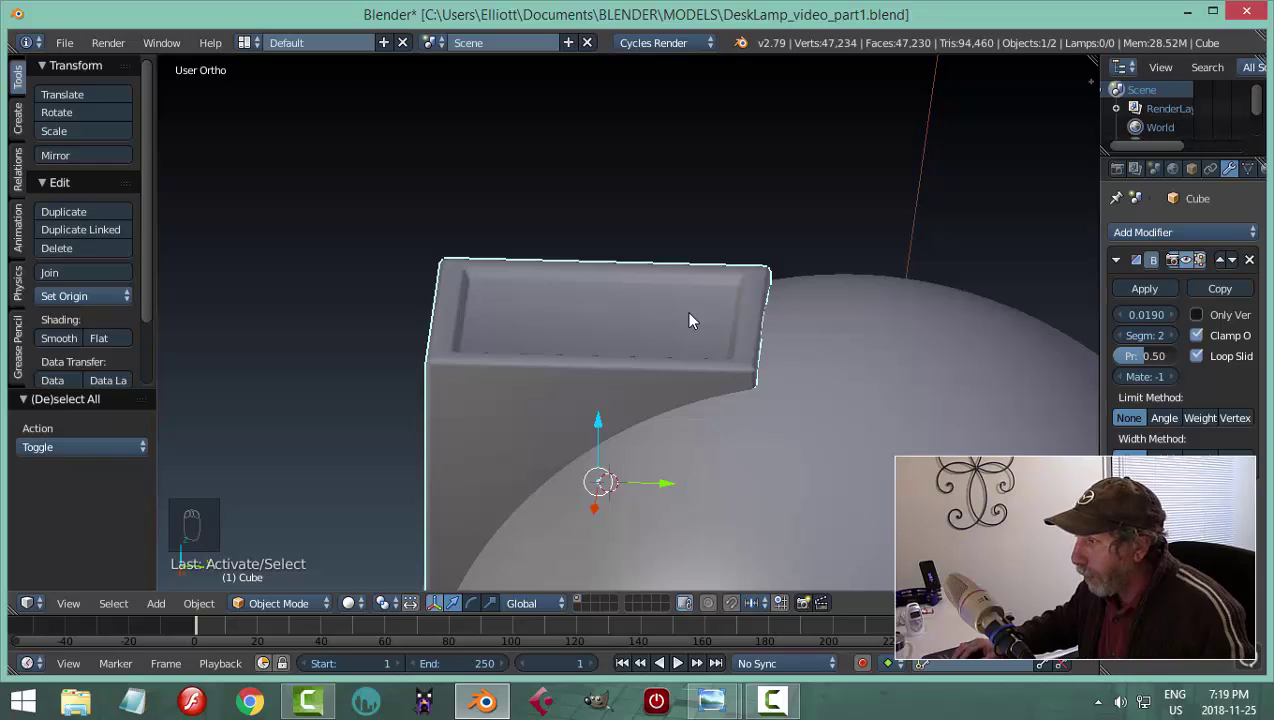
pyautogui.moveTo(690, 320); pyautogui.dragTo(800, 325, button='middle')
pyautogui.press('Tab')
pyautogui.click(843, 322)
pyautogui.rightClick(655, 320)
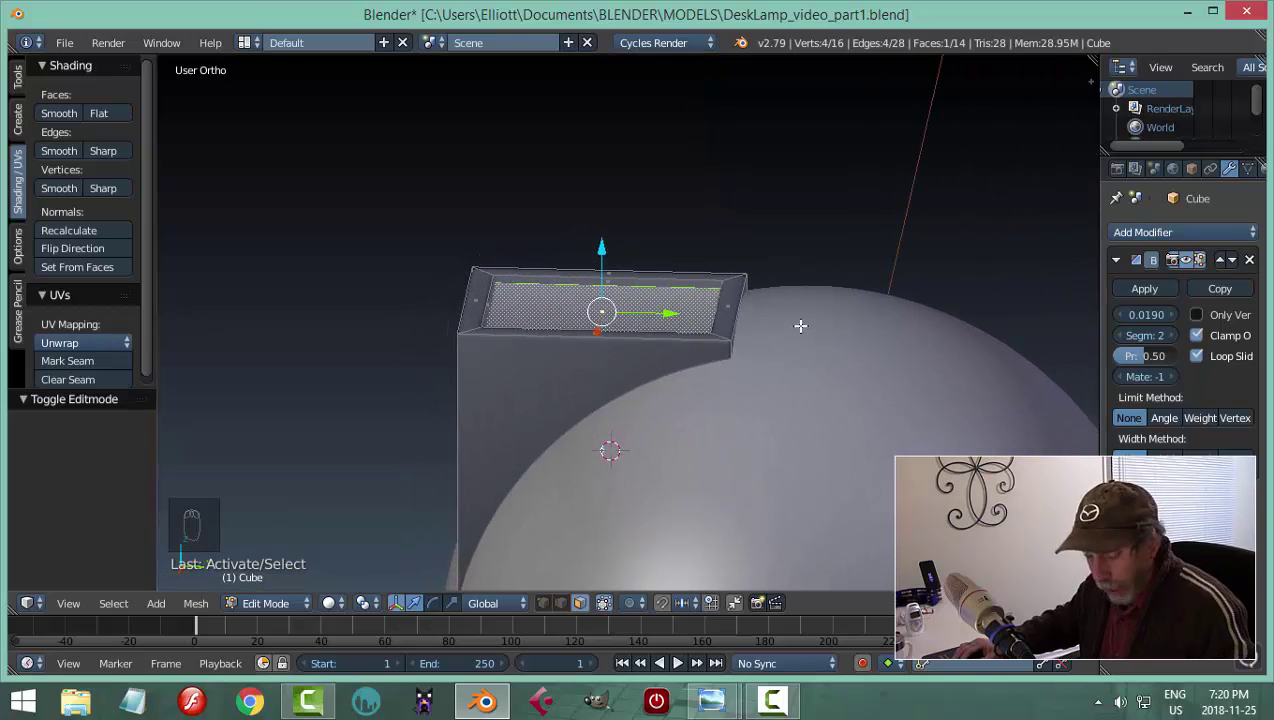
pyautogui.hotkey('shift', 's')
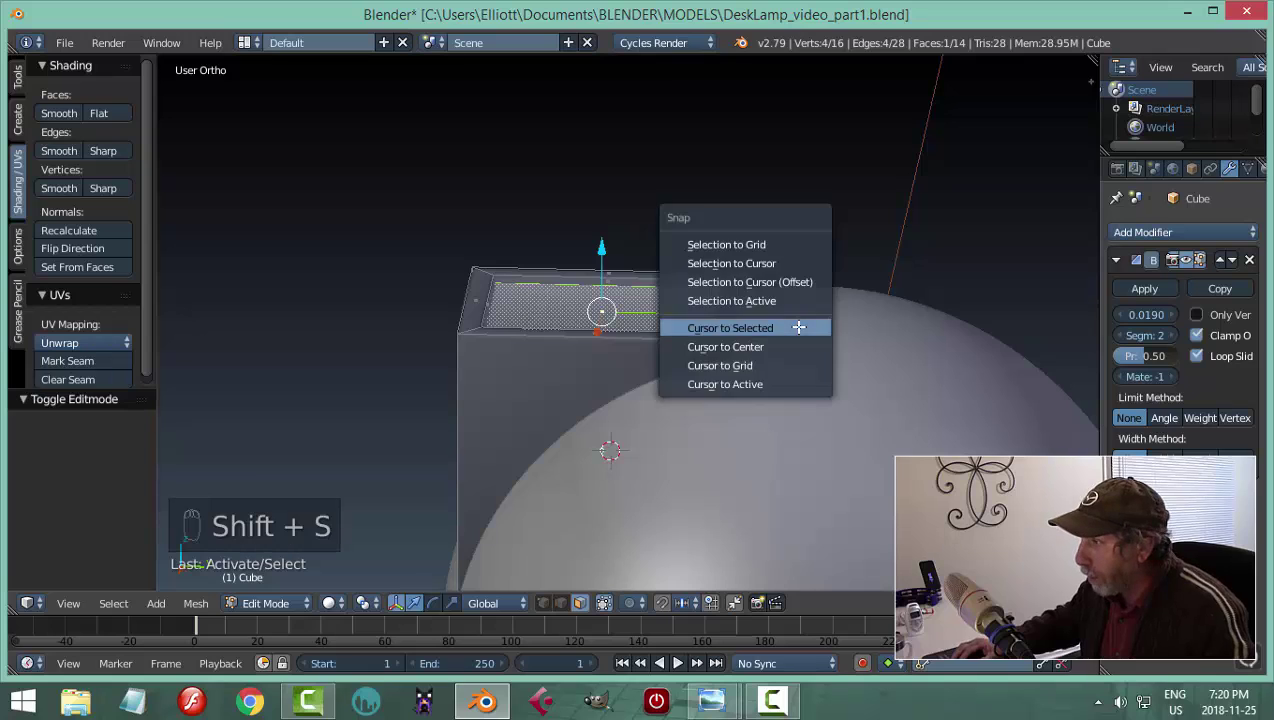
pyautogui.click(760, 327)
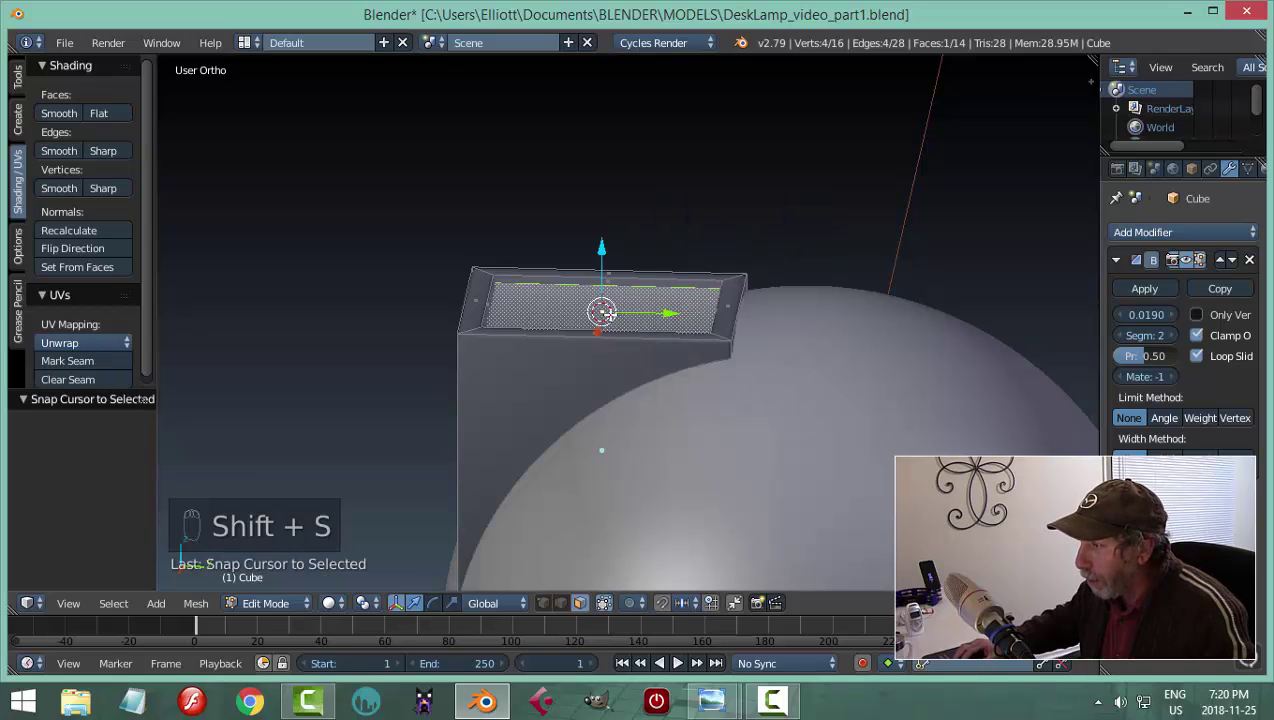
pyautogui.press('a')
pyautogui.press('Tab')
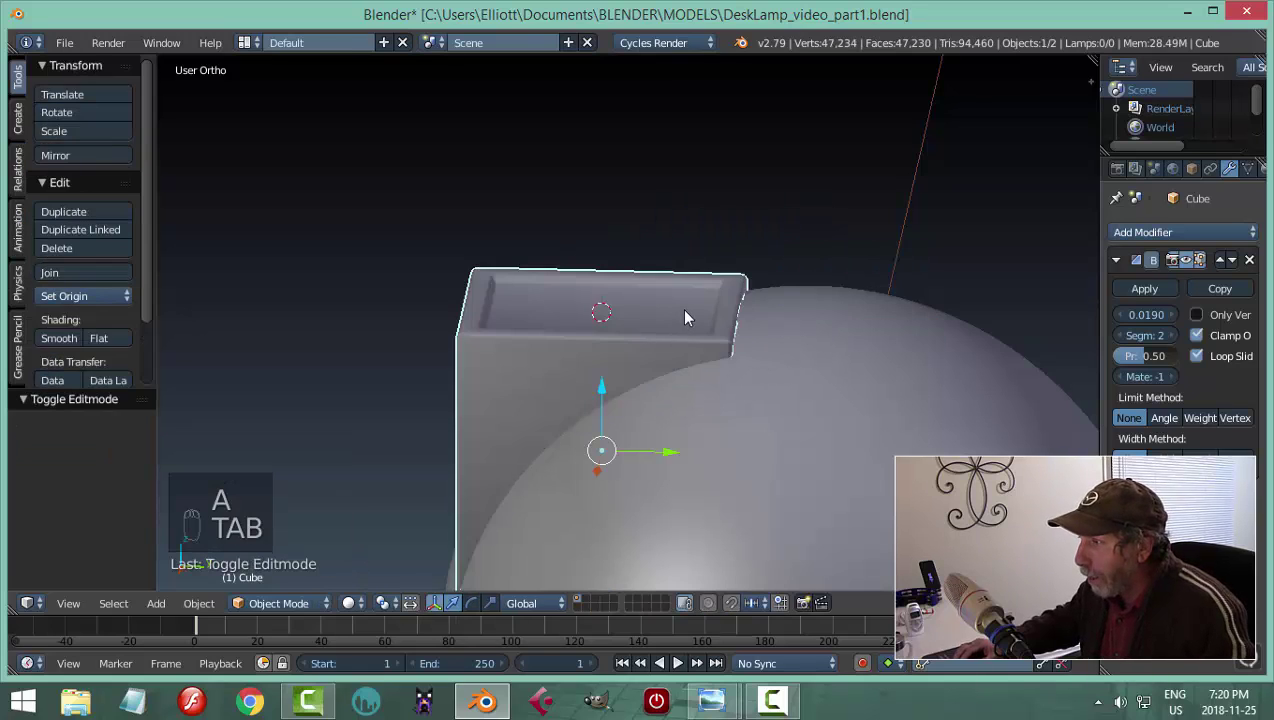
pyautogui.hotkey('shift', 'a')
pyautogui.moveTo(687, 314)
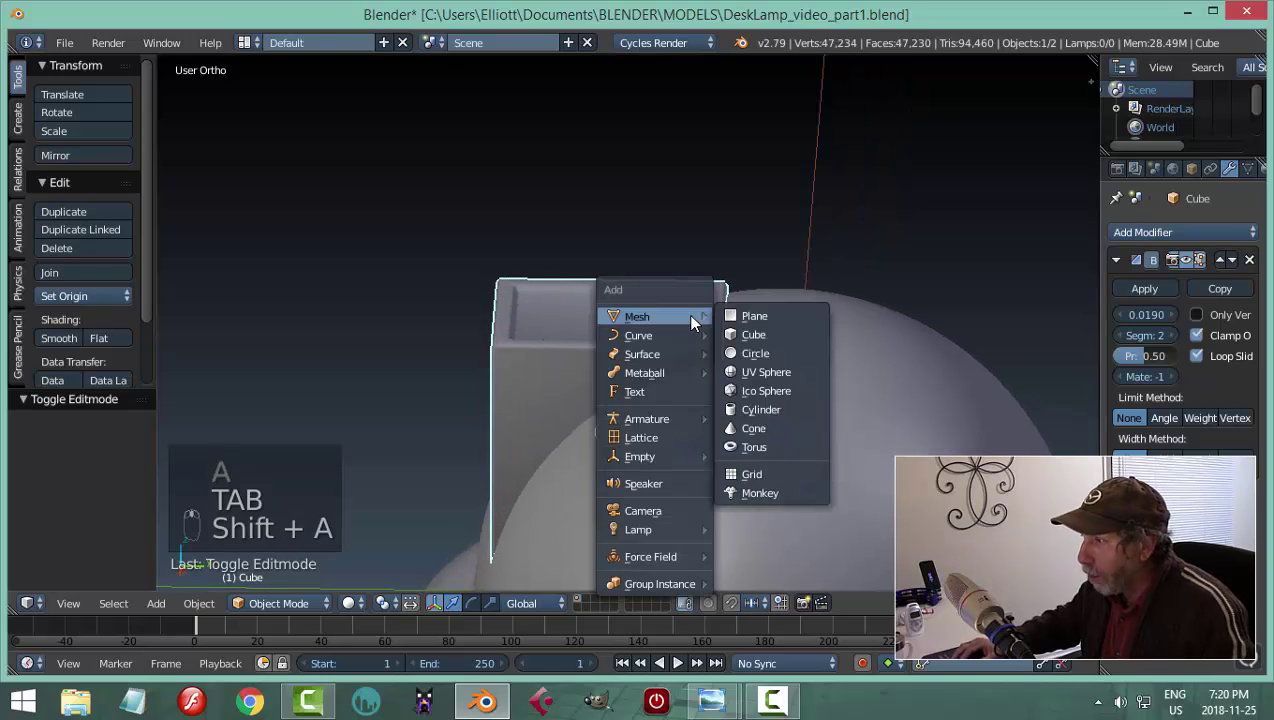
pyautogui.click(745, 334)
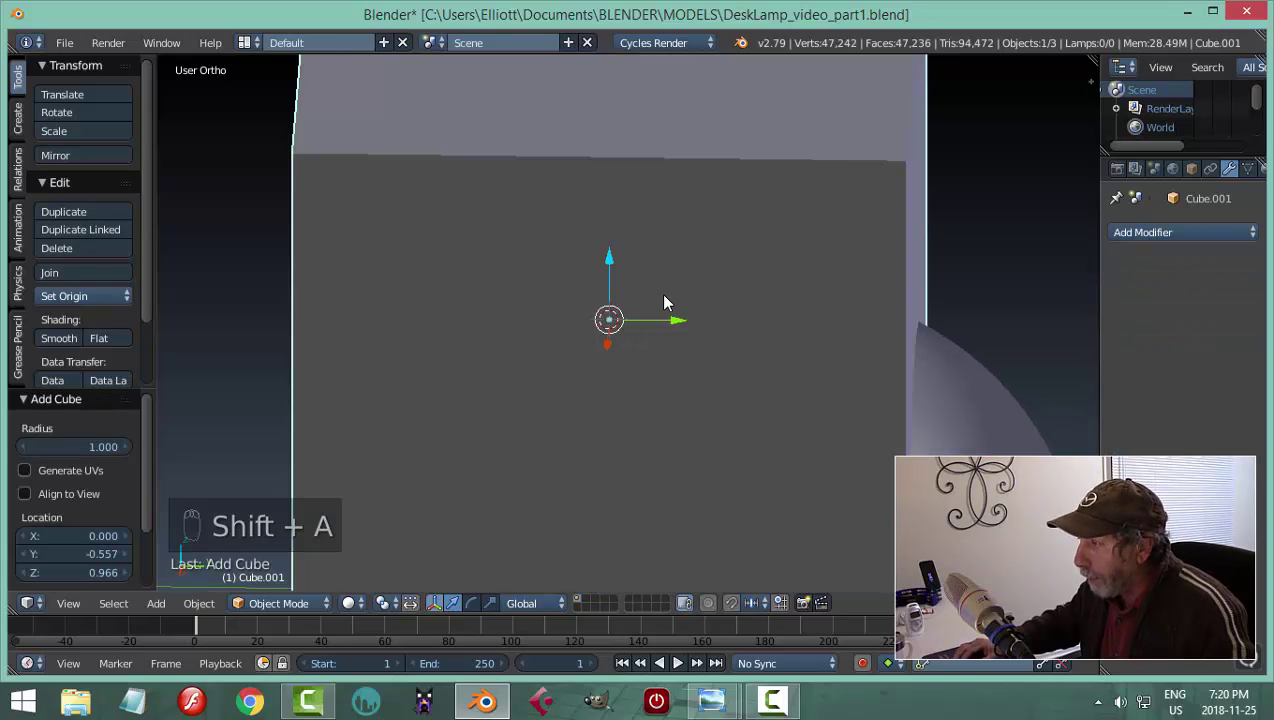
pyautogui.scroll(-1, 662, 298)
pyautogui.press('x')
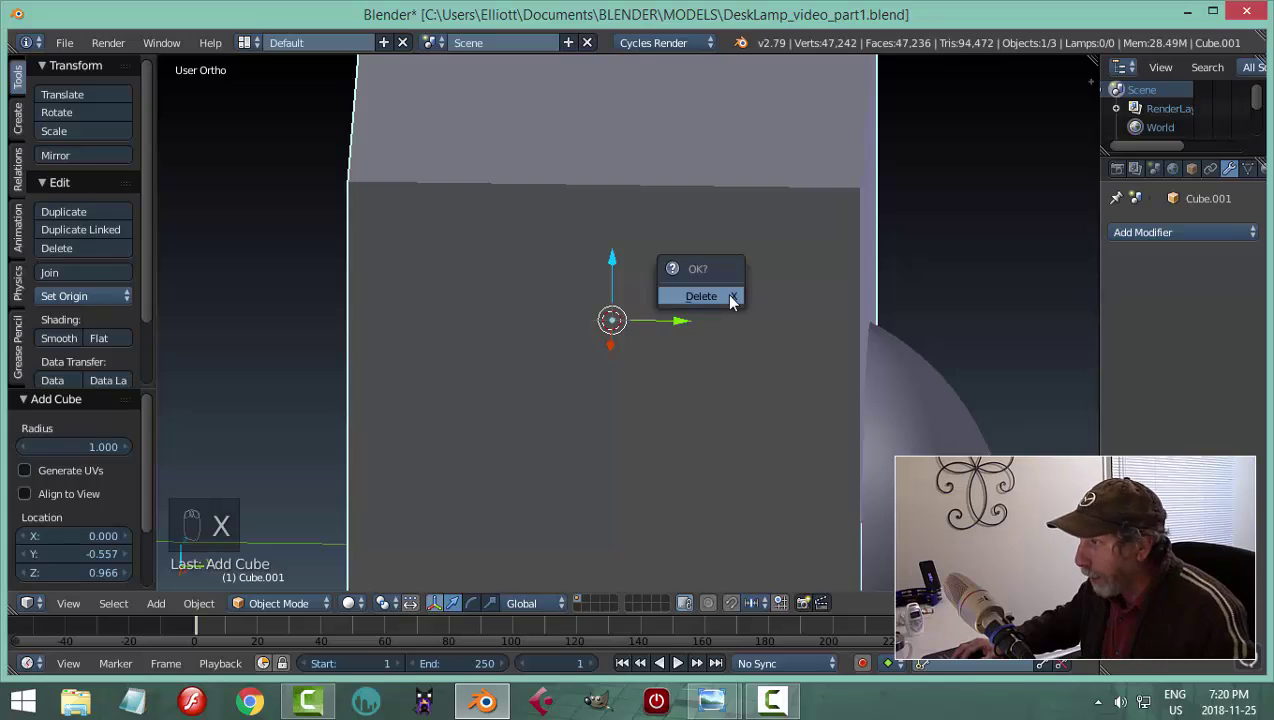
pyautogui.click(727, 294)
pyautogui.scroll(1, 688, 350)
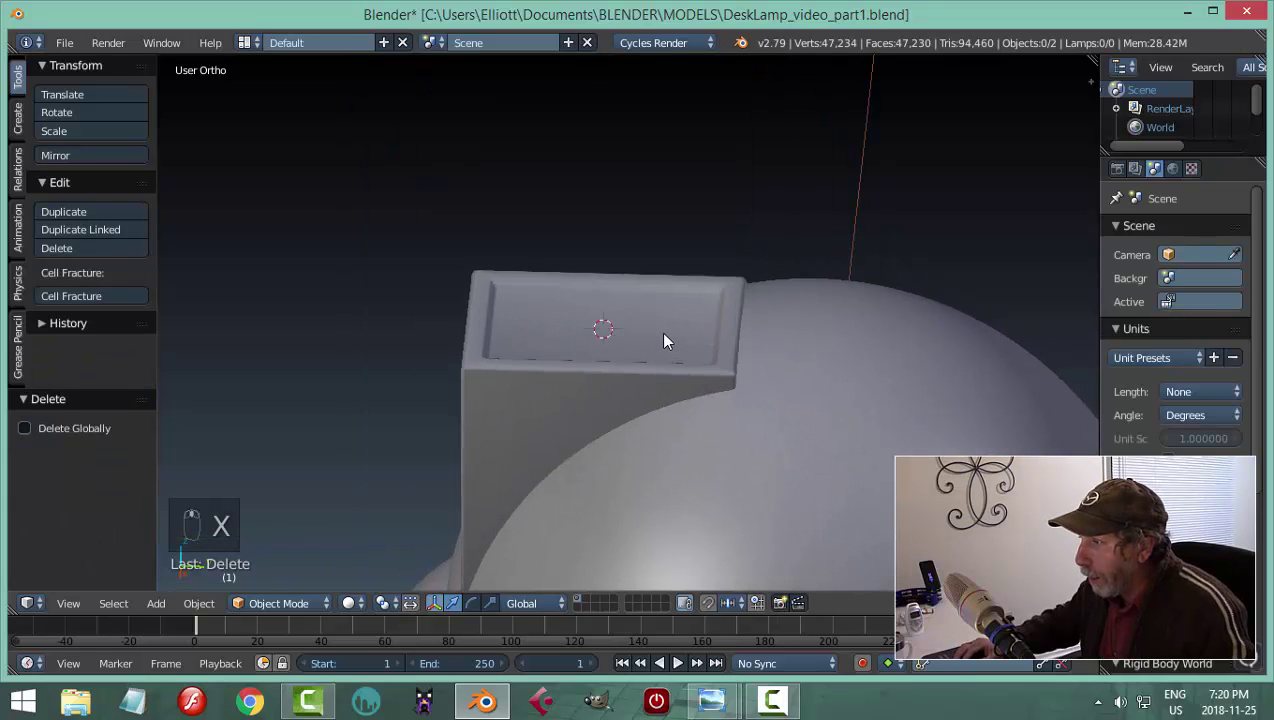
# Duplicate the block's recessed floor face in place and separate the copy into its own object
pyautogui.rightClick(662, 333)
pyautogui.press('Tab')
pyautogui.rightClick(628, 324)
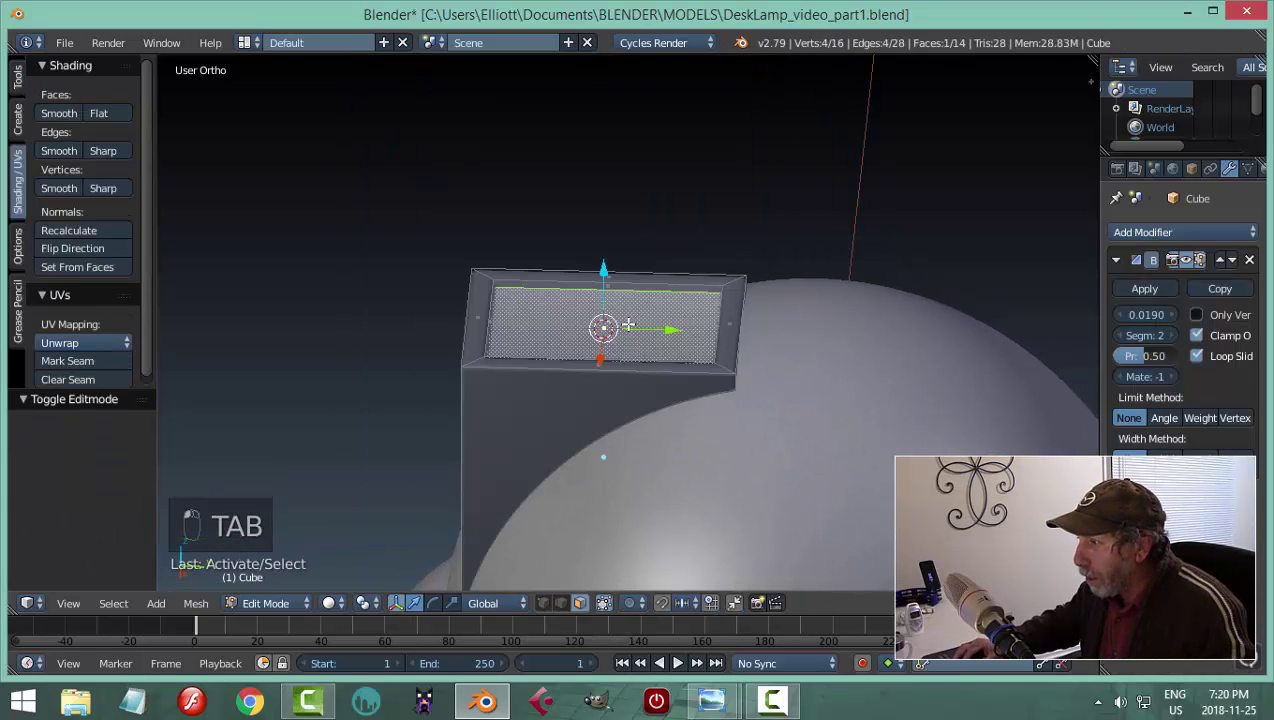
pyautogui.moveTo(746, 368); pyautogui.dragTo(833, 389, button='middle')
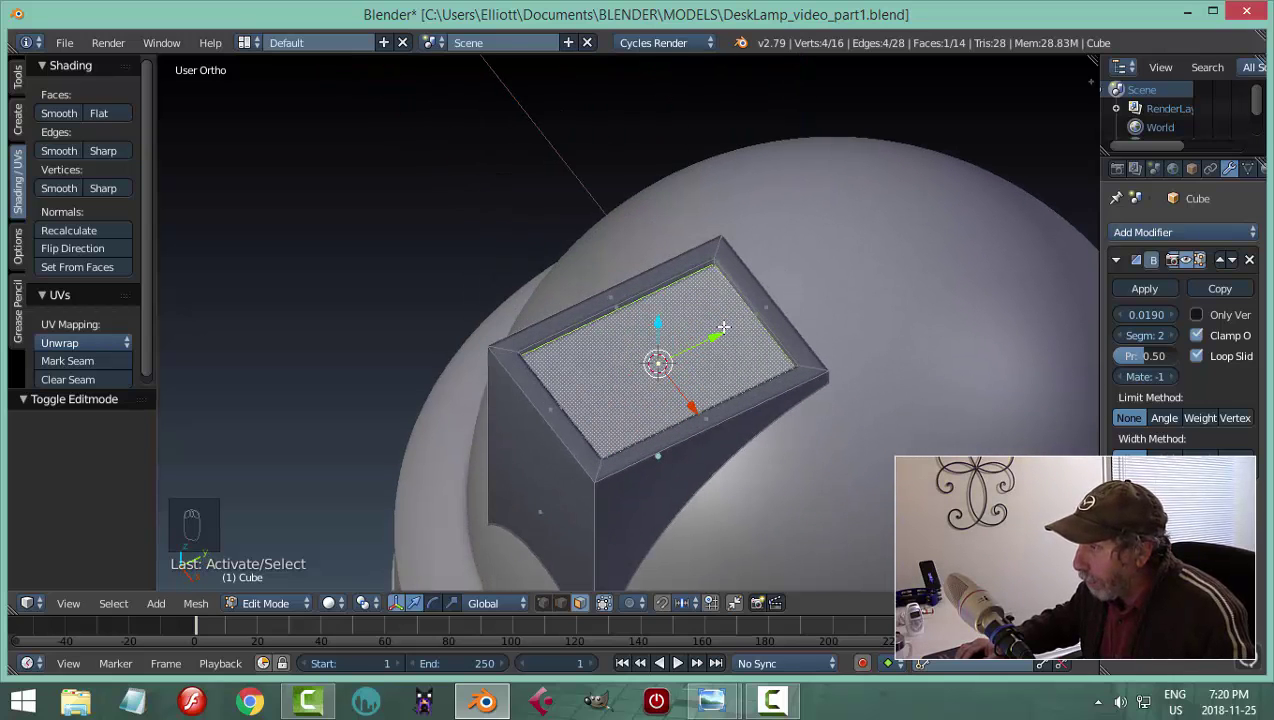
pyautogui.moveTo(723, 327); pyautogui.dragTo(810, 398, button='middle')
pyautogui.scroll(2, 810, 398)
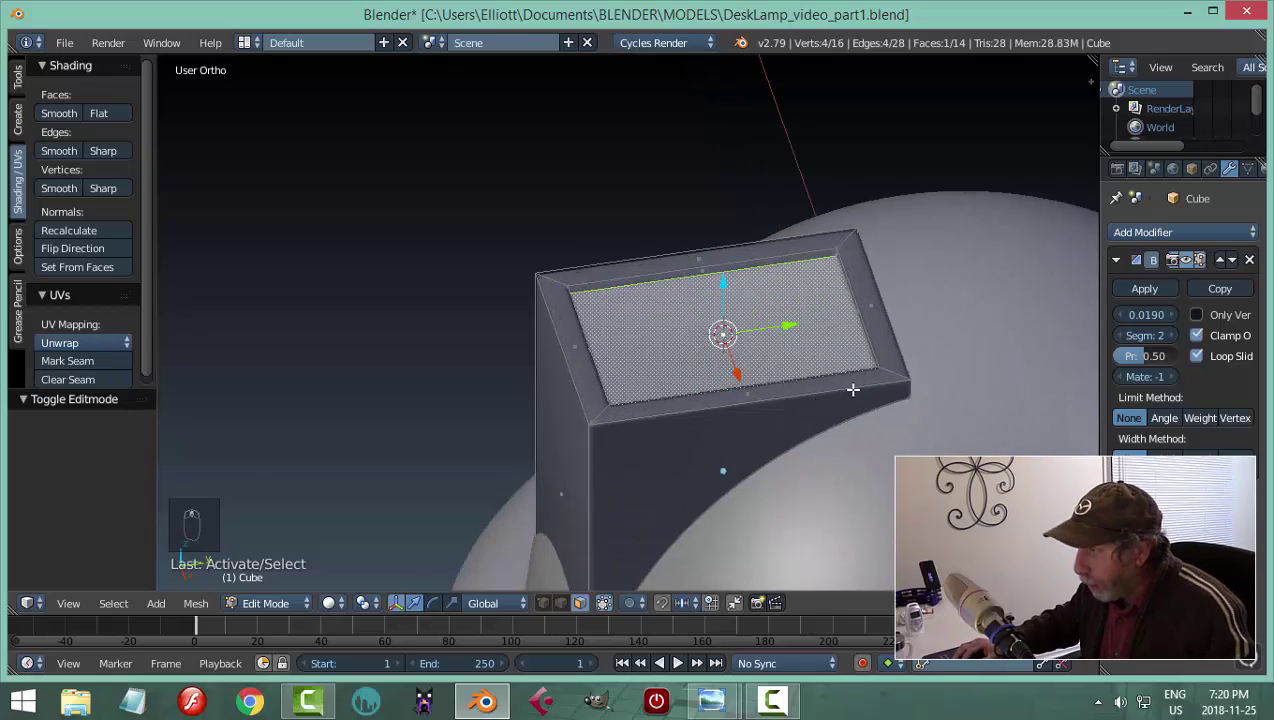
pyautogui.hotkey('shift', 'd')
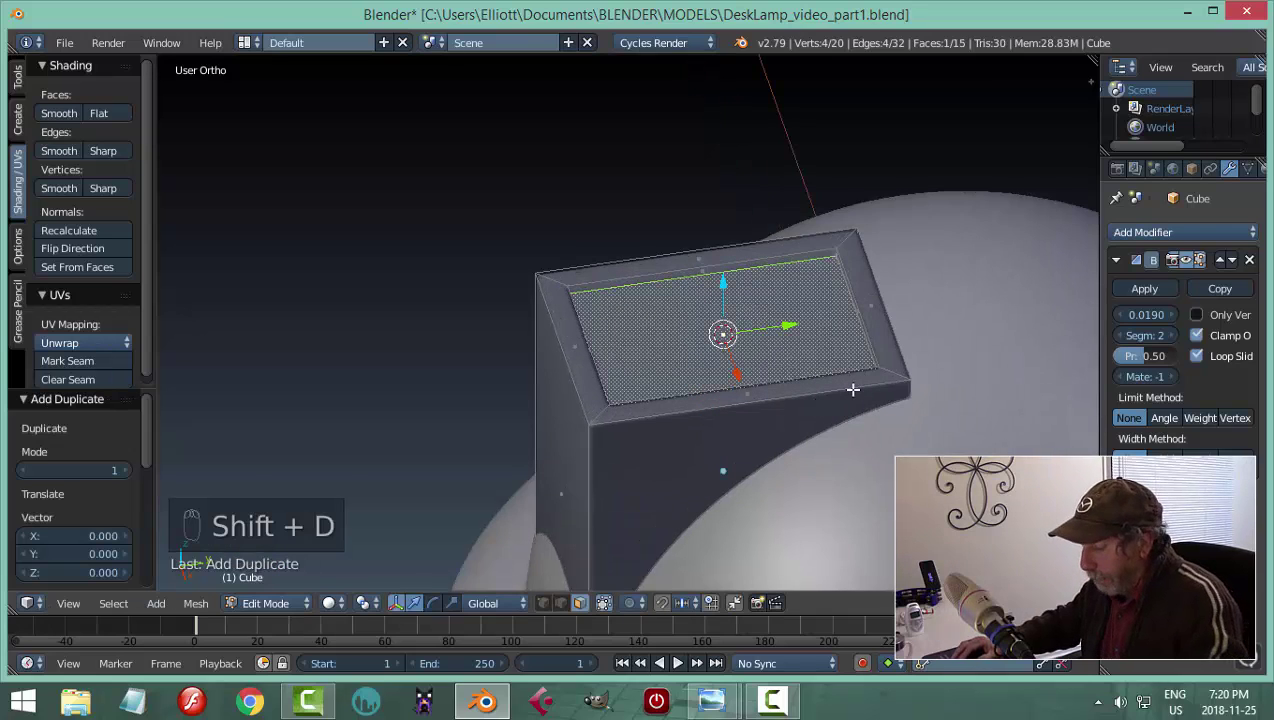
pyautogui.press('p')
pyautogui.click(853, 391)
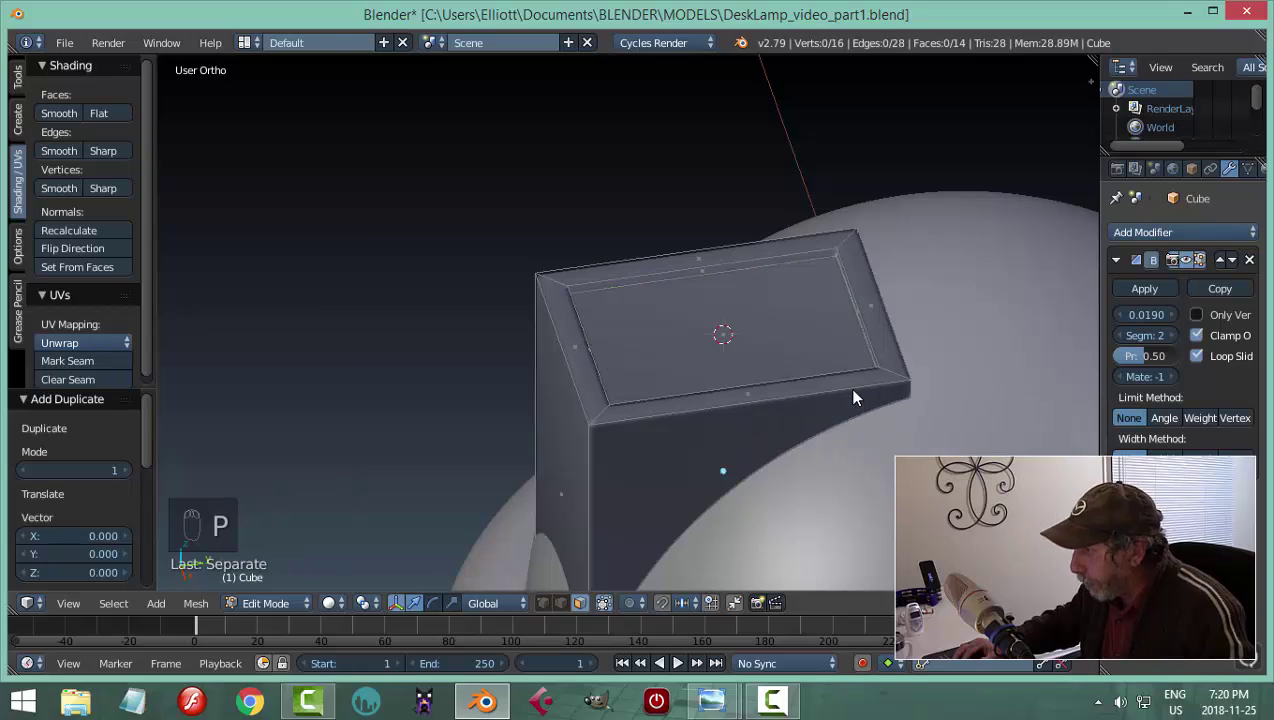
# In Object Mode, select only the separated face and raise it 0.168 along Z above the recess
pyautogui.press('Tab')
pyautogui.click(695, 390)
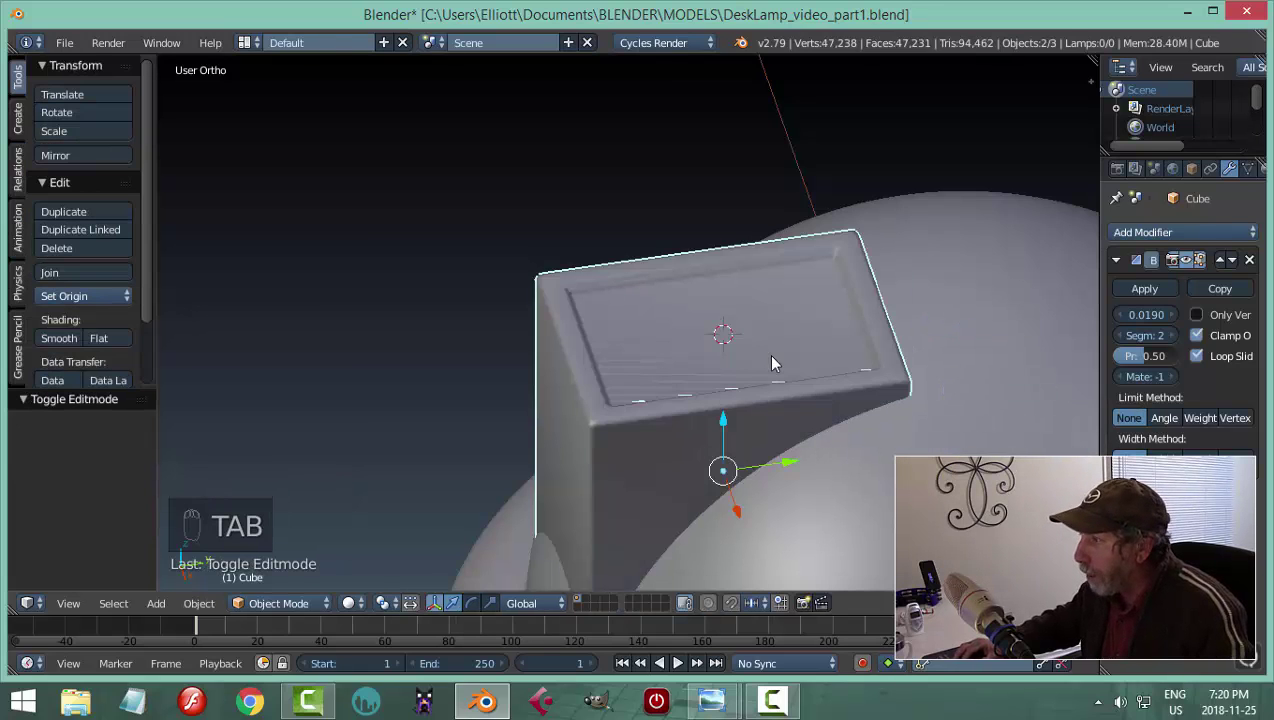
pyautogui.rightClick(768, 340)
pyautogui.moveTo(855, 395); pyautogui.dragTo(676, 397, button='middle')
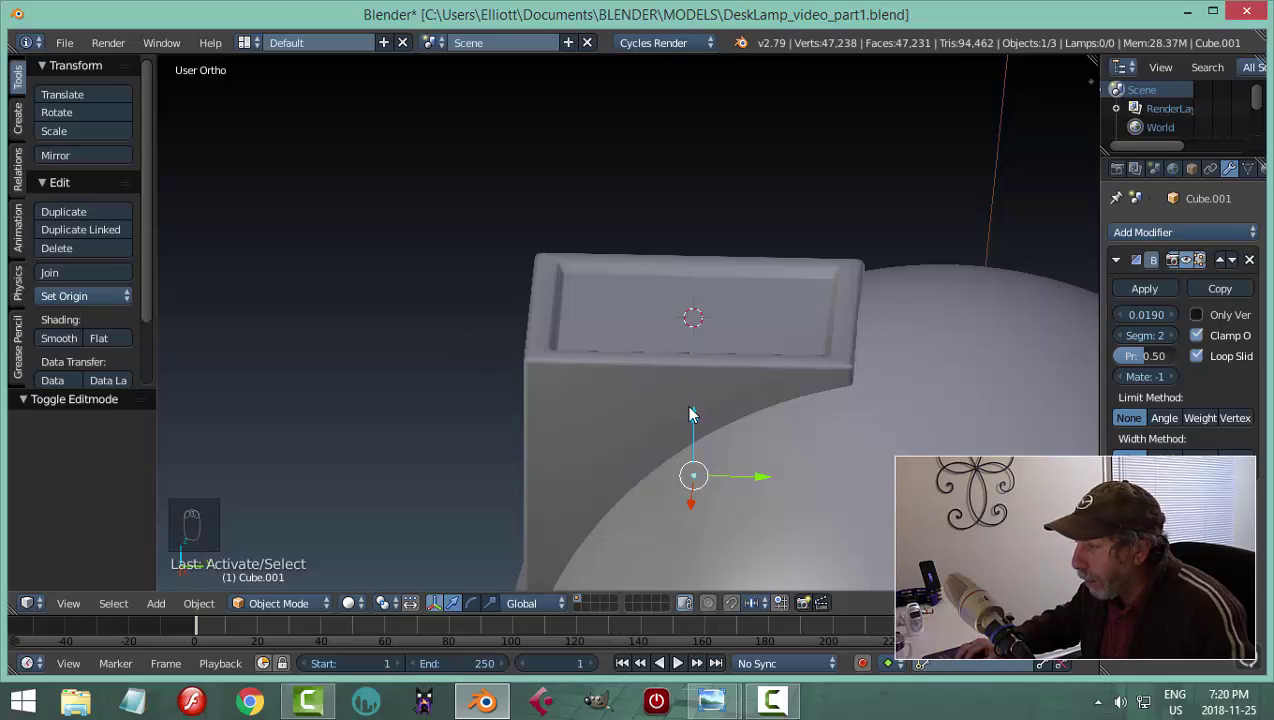
pyautogui.moveTo(690, 414); pyautogui.dragTo(704, 344)
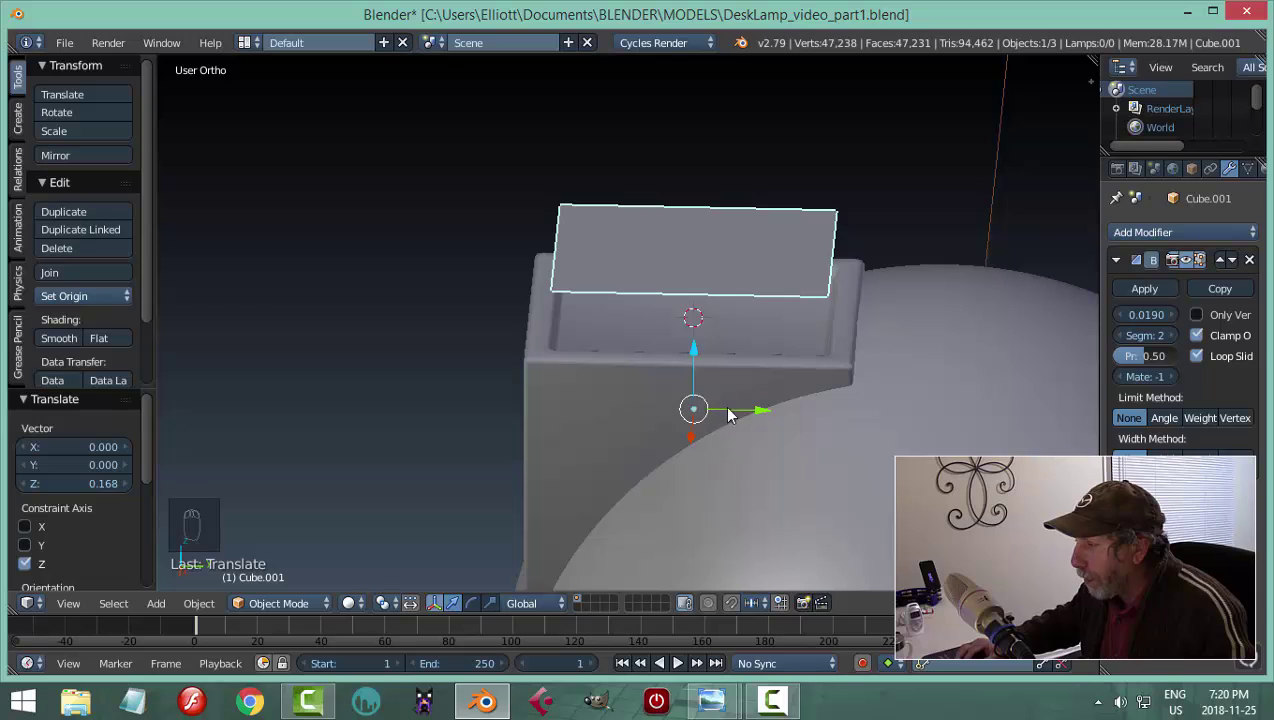
# Set the raised face's origin to its own geometry and snap the 3D cursor to the selected face
pyautogui.moveTo(649, 388); pyautogui.dragTo(655, 388, button='middle')
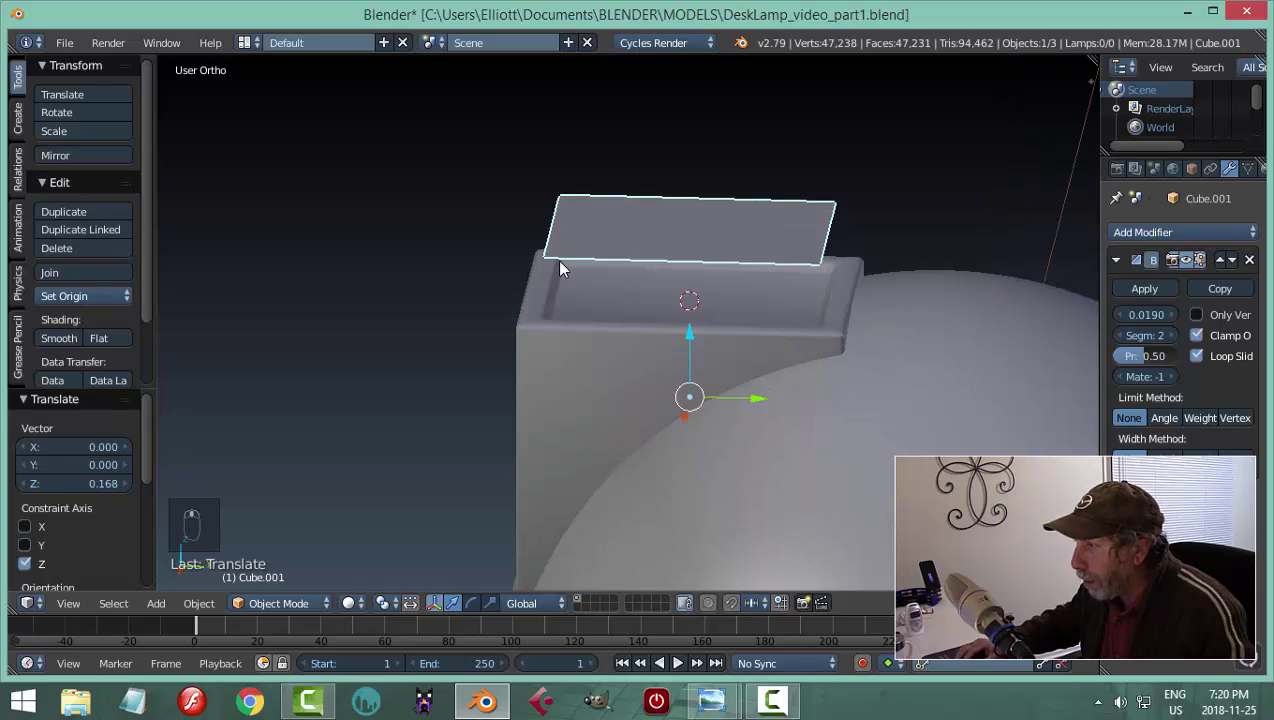
pyautogui.click(73, 295)
pyautogui.click(93, 333)
pyautogui.moveTo(635, 318)
pyautogui.mouseDown(button='middle')
pyautogui.moveTo(630, 333)
pyautogui.moveTo(645, 330)
pyautogui.mouseUp(button='middle')
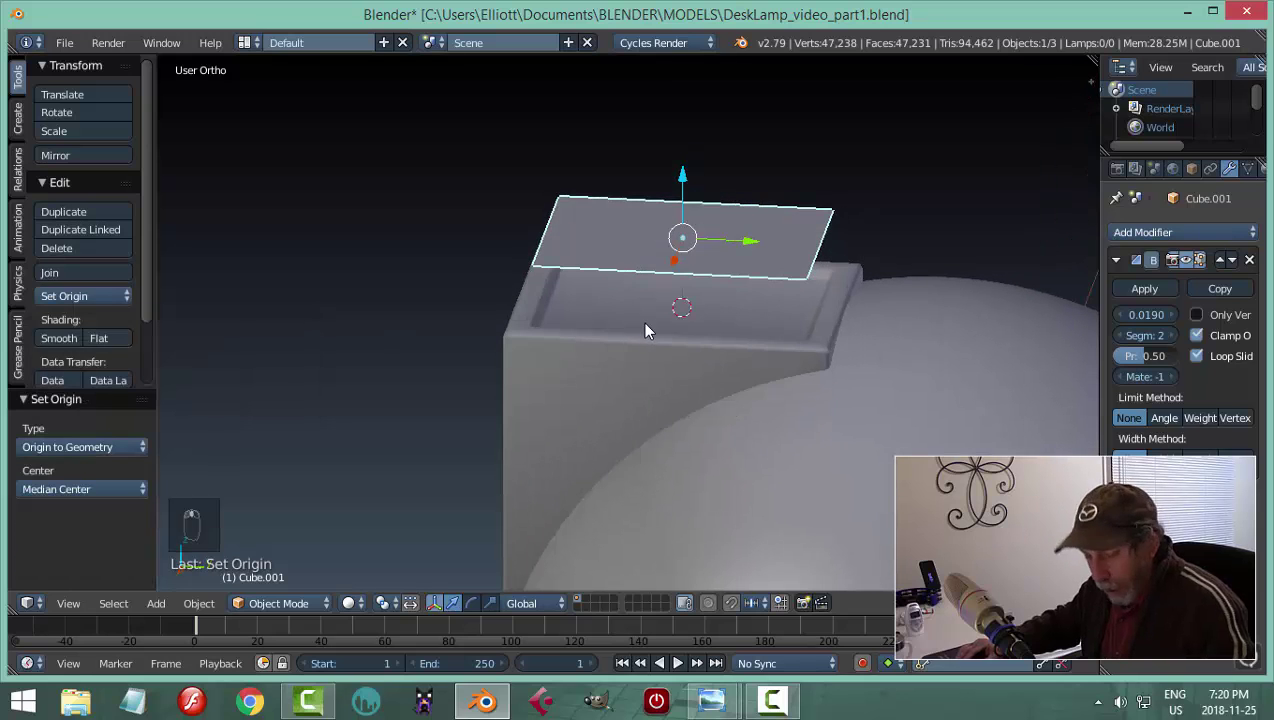
pyautogui.hotkey('shift', 's')
pyautogui.click(648, 325)
# In Edit Mode, extrude the raised face and move the extruded face down 0.086 along Z to form a slab
pyautogui.moveTo(746, 265); pyautogui.dragTo(644, 284, button='middle')
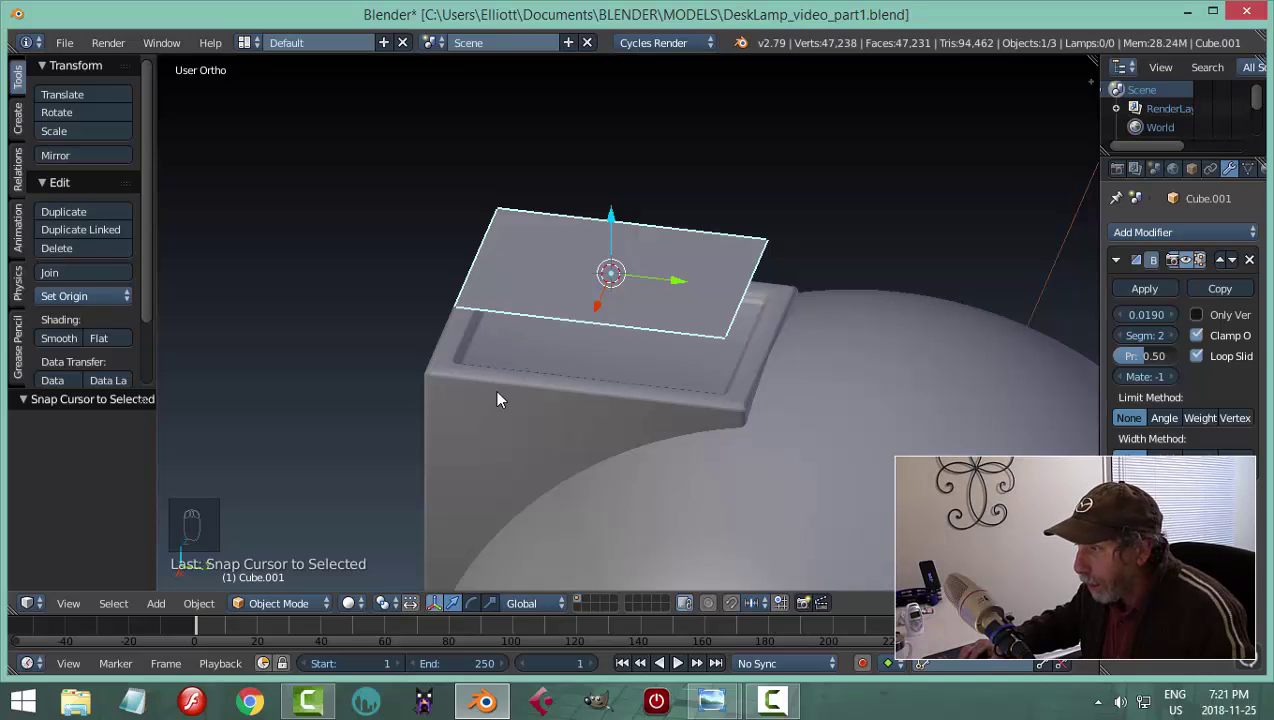
pyautogui.moveTo(717, 344); pyautogui.dragTo(723, 305, button='middle')
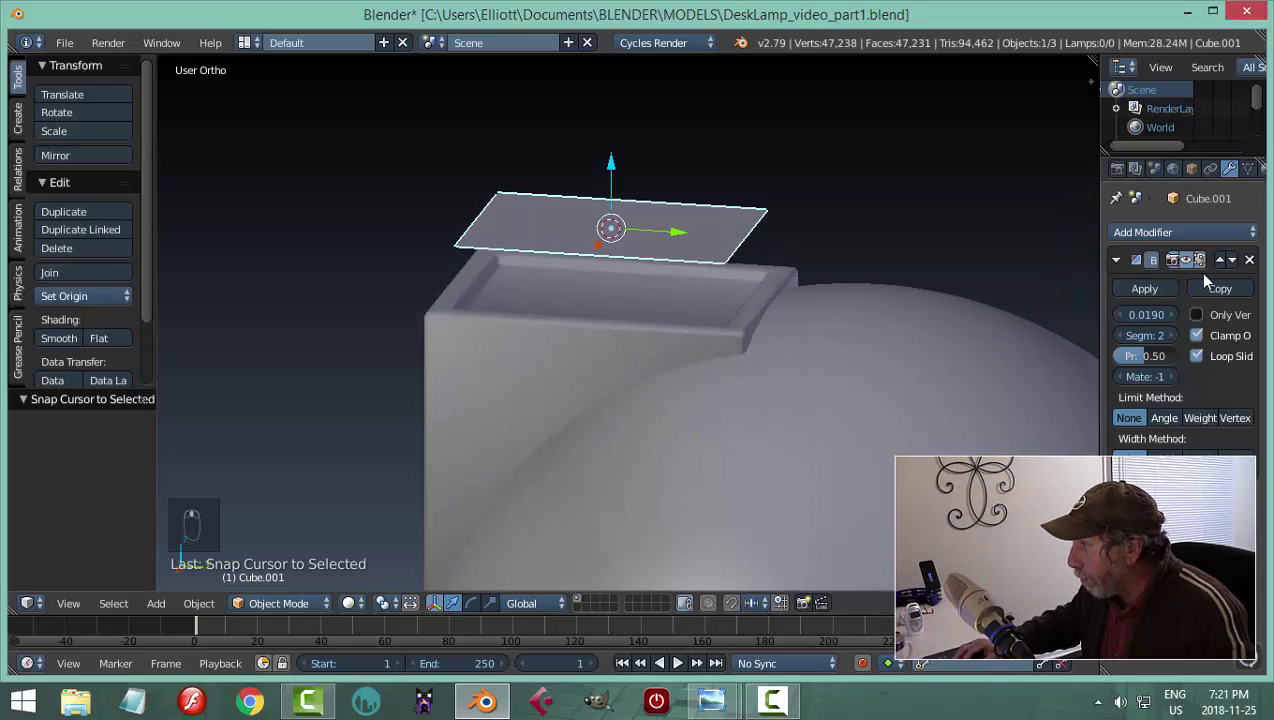
pyautogui.moveTo(667, 293); pyautogui.dragTo(687, 289, button='middle')
pyautogui.scroll(2, 683, 288)
pyautogui.press('Tab')
pyautogui.click(830, 292)
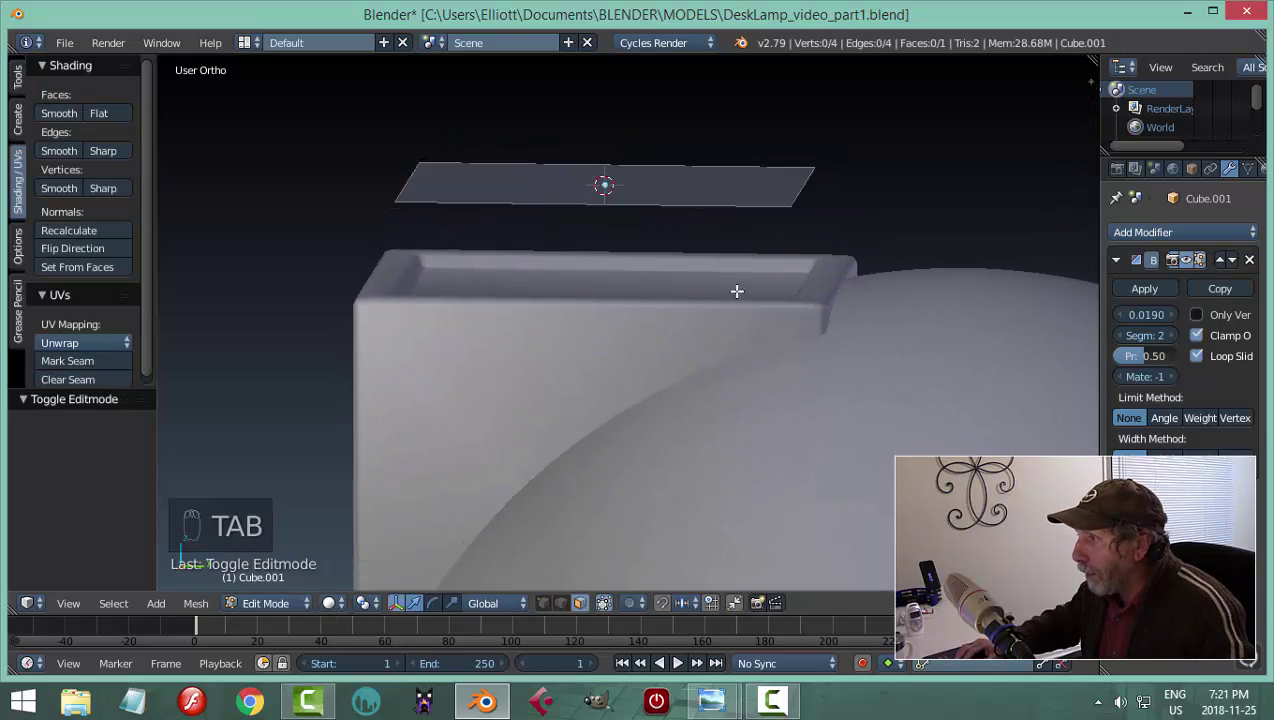
pyautogui.press('a')
pyautogui.press('a')
pyautogui.moveTo(800, 289); pyautogui.dragTo(809, 282, button='middle')
pyautogui.press('e')
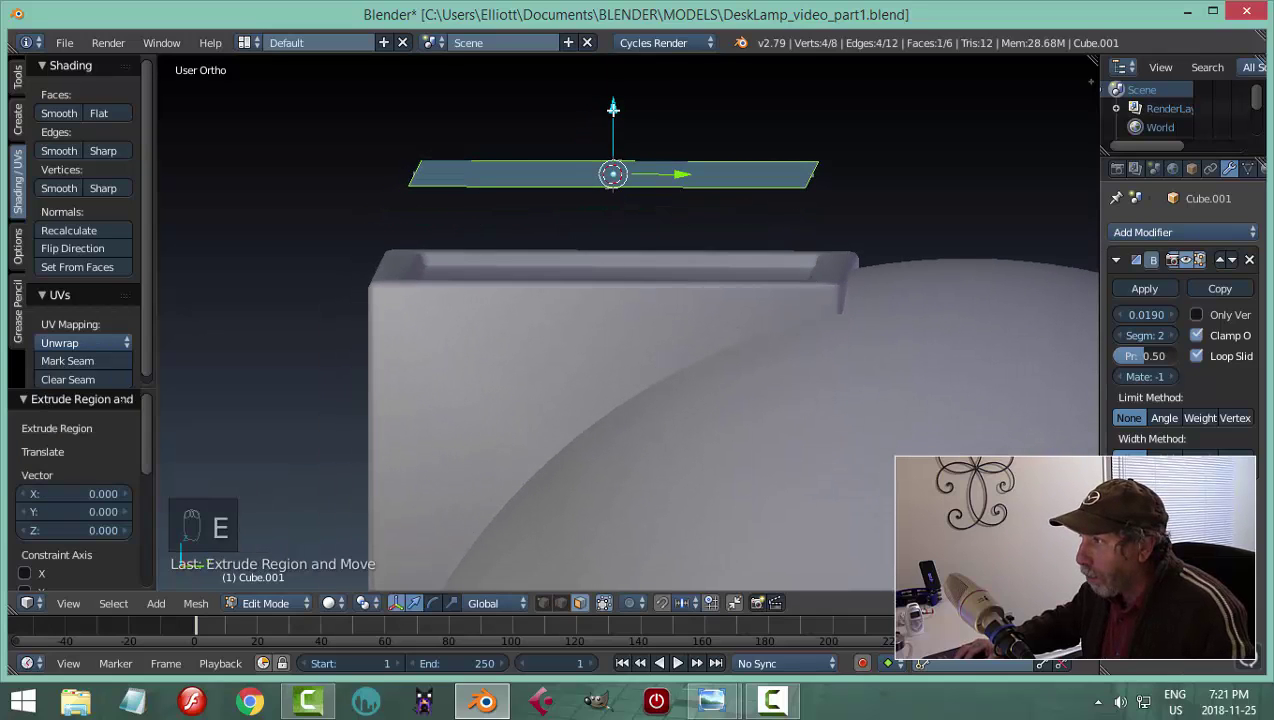
pyautogui.click(614, 165)
pyautogui.moveTo(614, 165); pyautogui.dragTo(761, 211, button='middle')
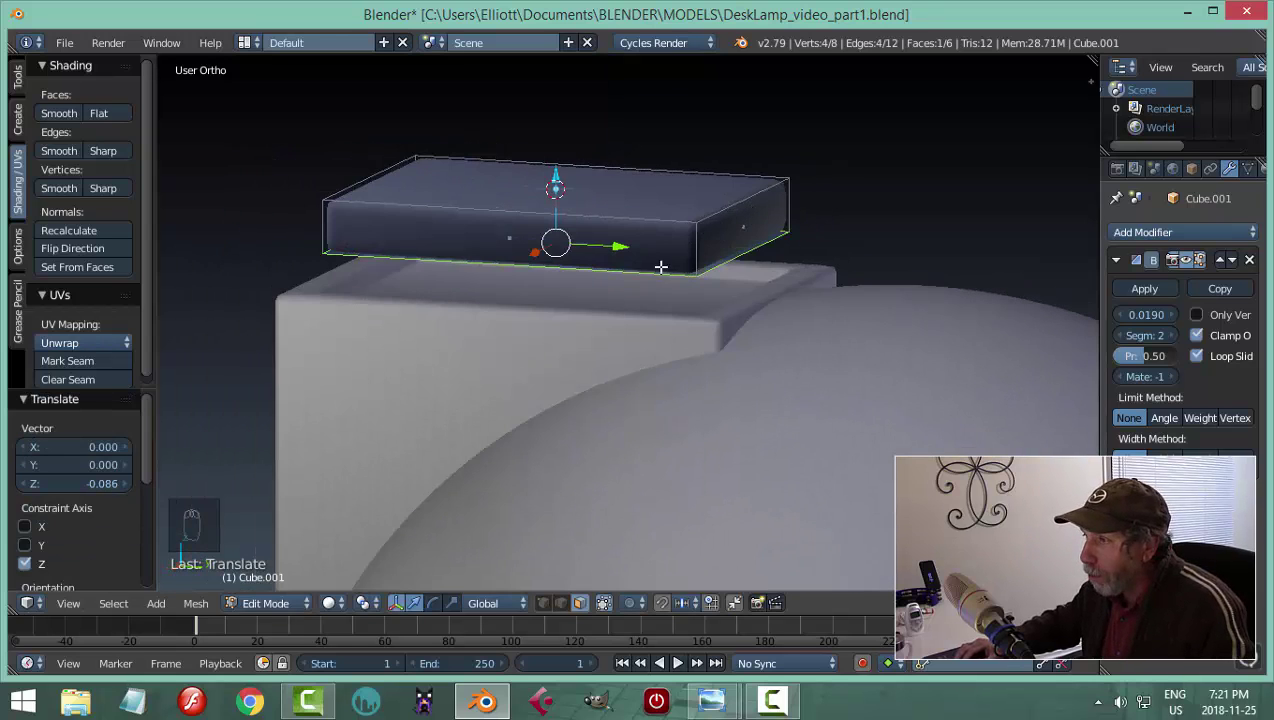
# Deselect the slab's geometry, return to Object Mode, and apply flat shading to the slab
pyautogui.press('a')
pyautogui.press('Tab')
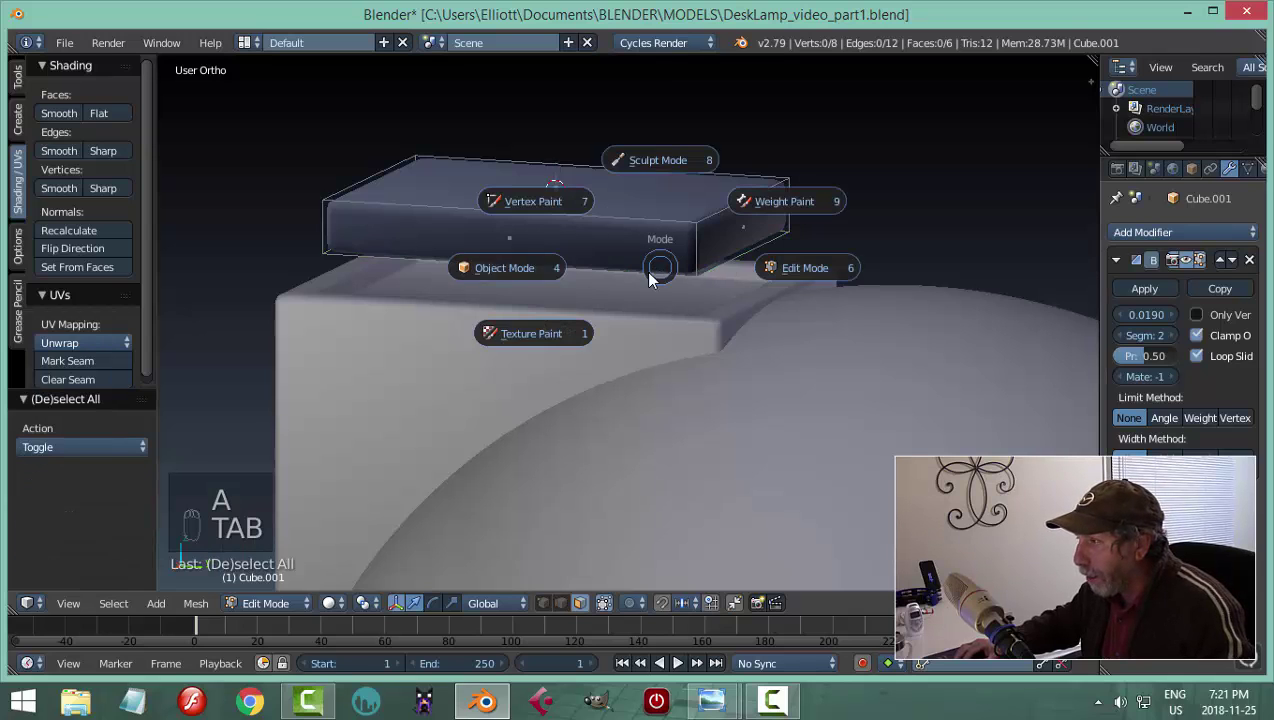
pyautogui.click(97, 339)
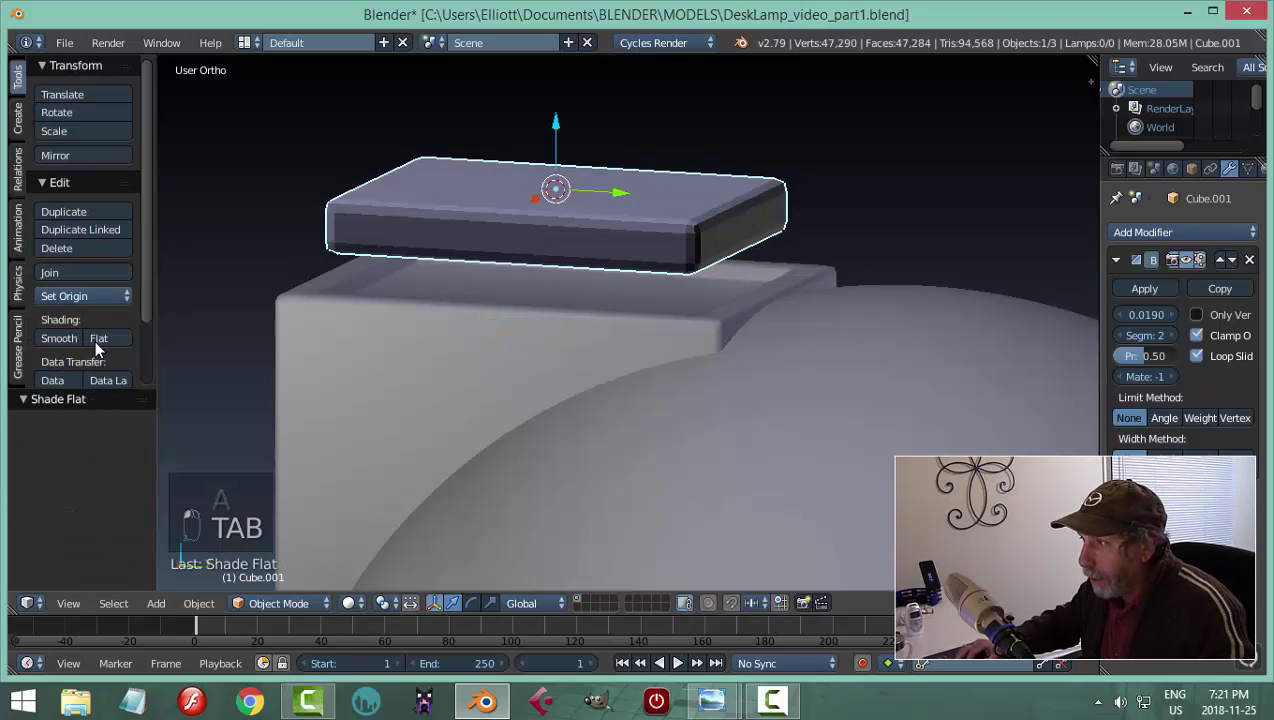
pyautogui.moveTo(589, 252); pyautogui.dragTo(618, 224, button='middle')
pyautogui.scroll(-2, 637, 245)
pyautogui.moveTo(714, 240); pyautogui.dragTo(636, 259, button='middle')
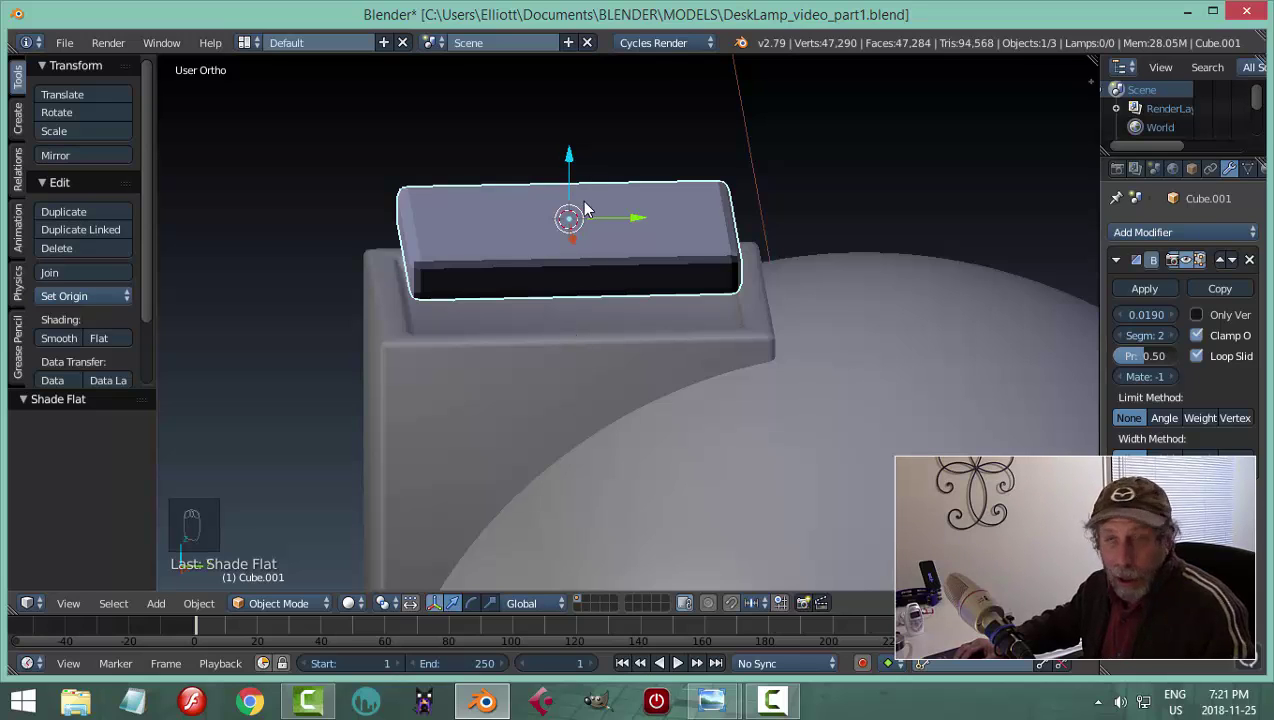
# Recalculate all of the slab's normals to face outward in Edit Mode, then return to Object Mode
pyautogui.press('Tab')
pyautogui.click(722, 298)
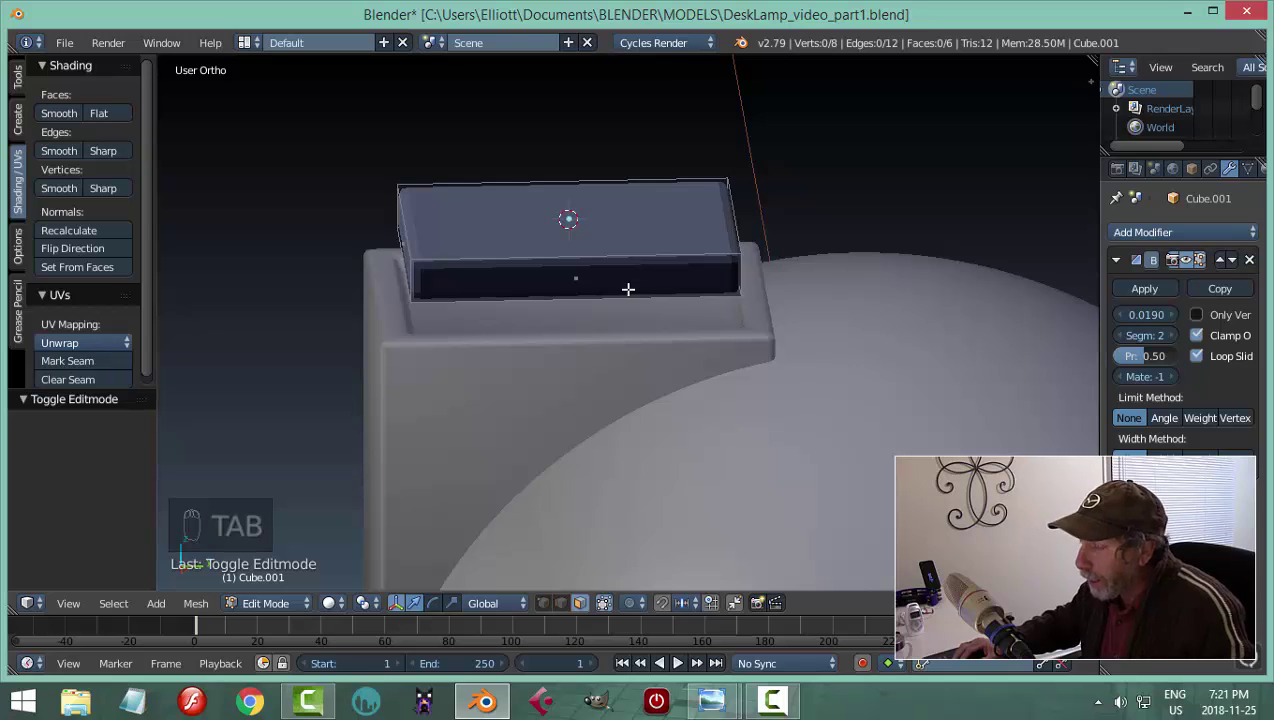
pyautogui.press('a')
pyautogui.moveTo(587, 295); pyautogui.dragTo(619, 298, button='middle')
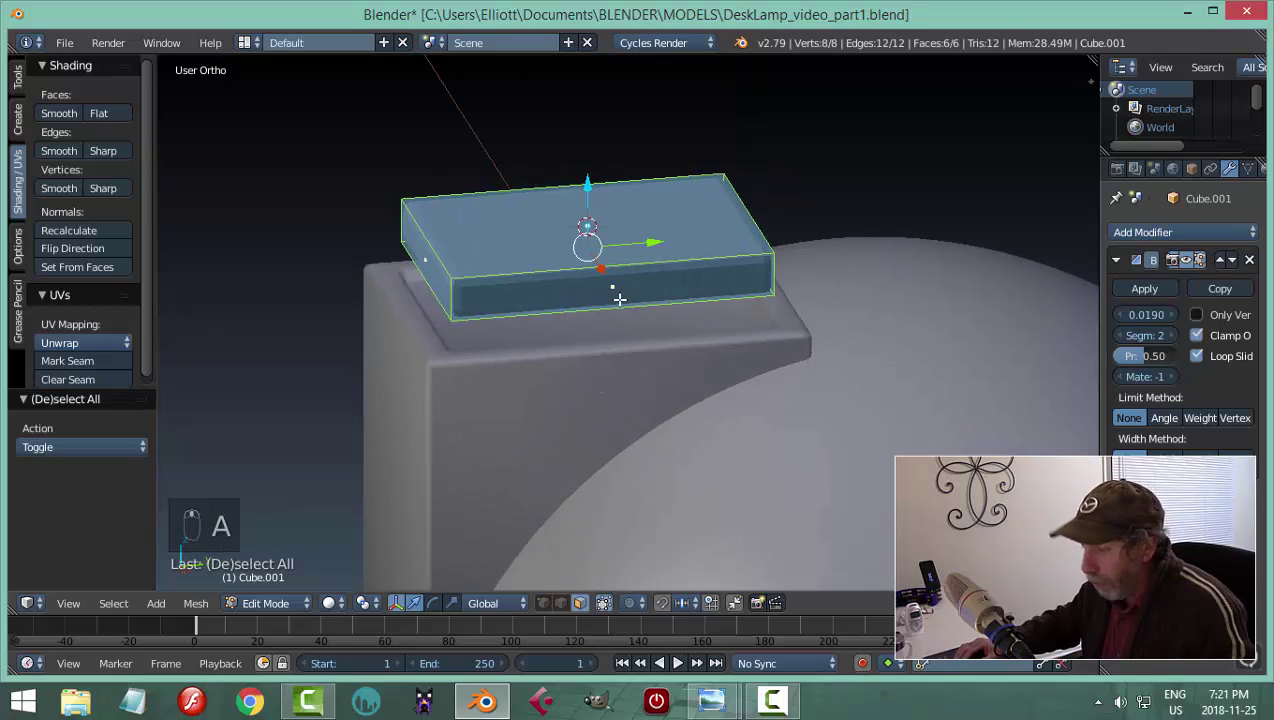
pyautogui.hotkey('ctrl', 'n')
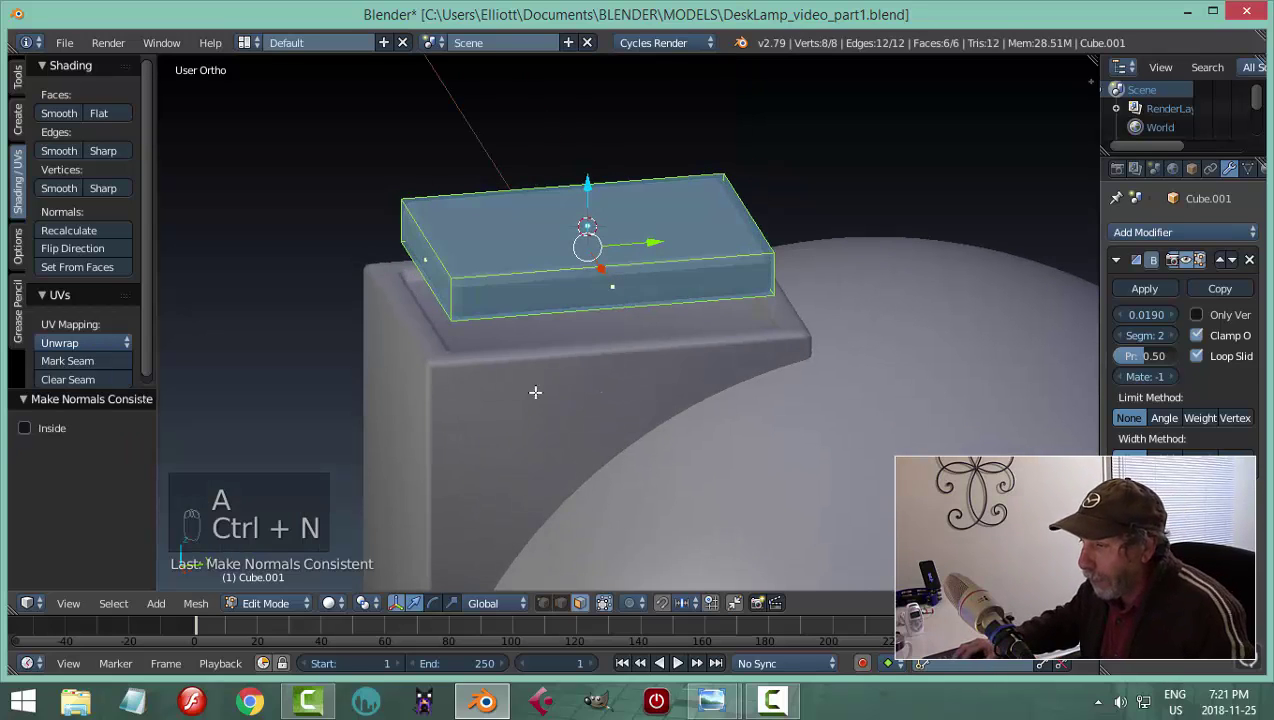
pyautogui.press('a')
pyautogui.press('Tab')
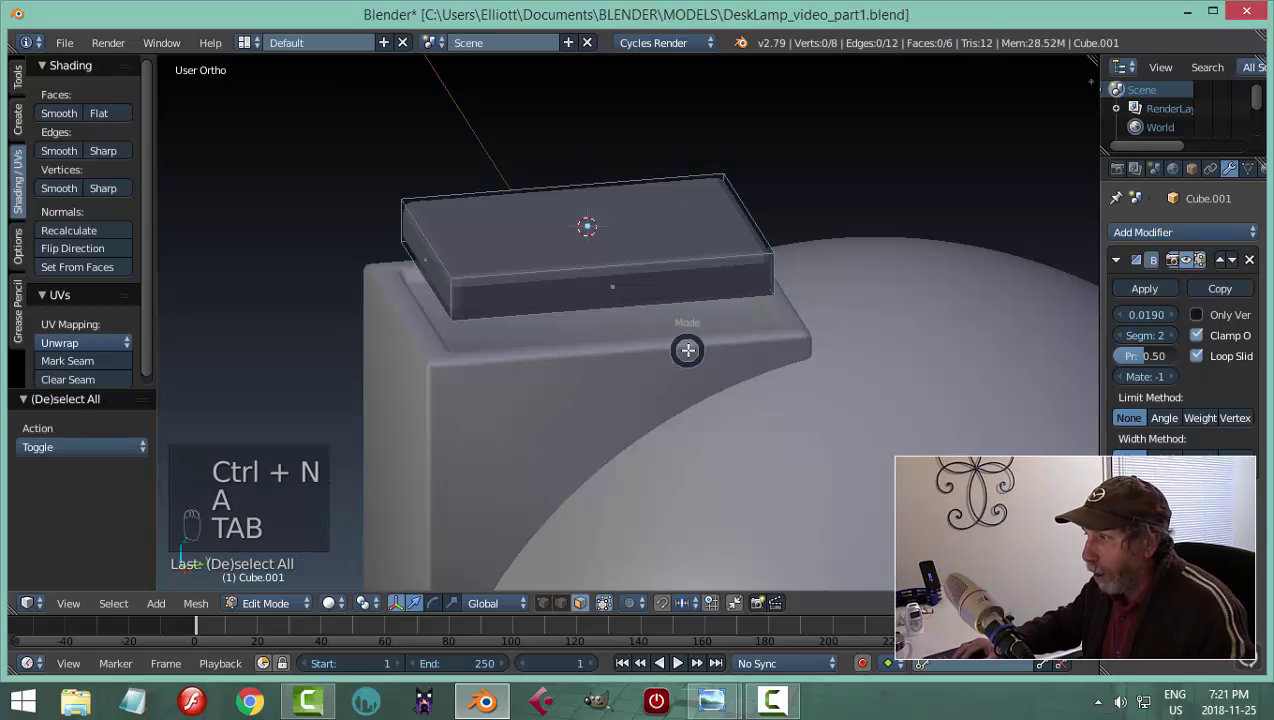
pyautogui.moveTo(676, 312); pyautogui.dragTo(643, 313, button='middle')
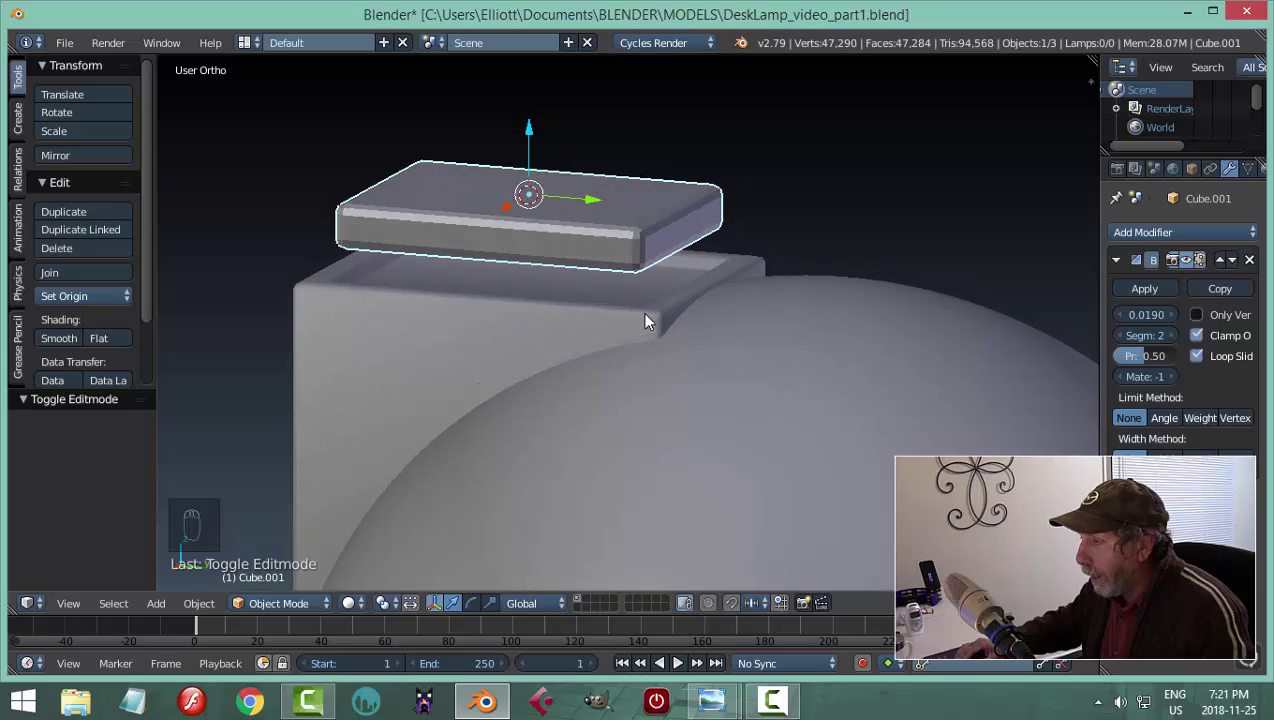
# Hide the slab's Bevel modifier in the viewport and switch to edge selection in Edit Mode
pyautogui.click(1184, 262)
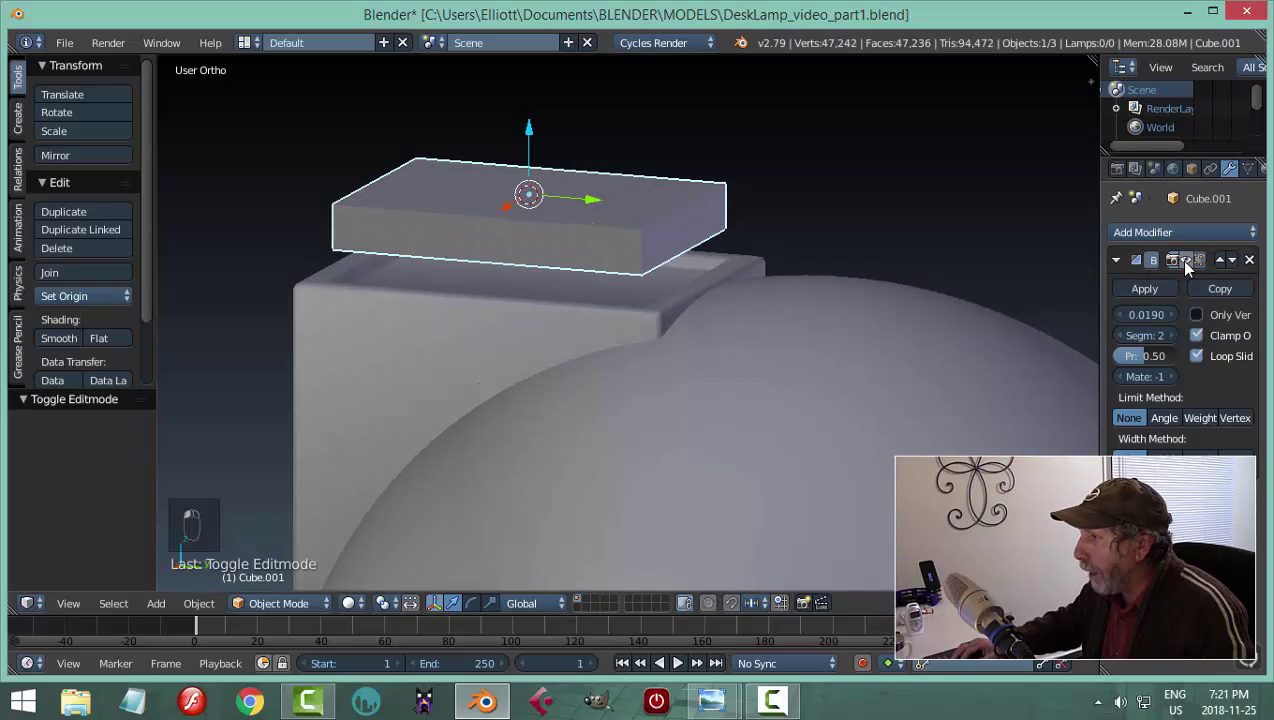
pyautogui.moveTo(785, 287); pyautogui.dragTo(740, 281, button='middle')
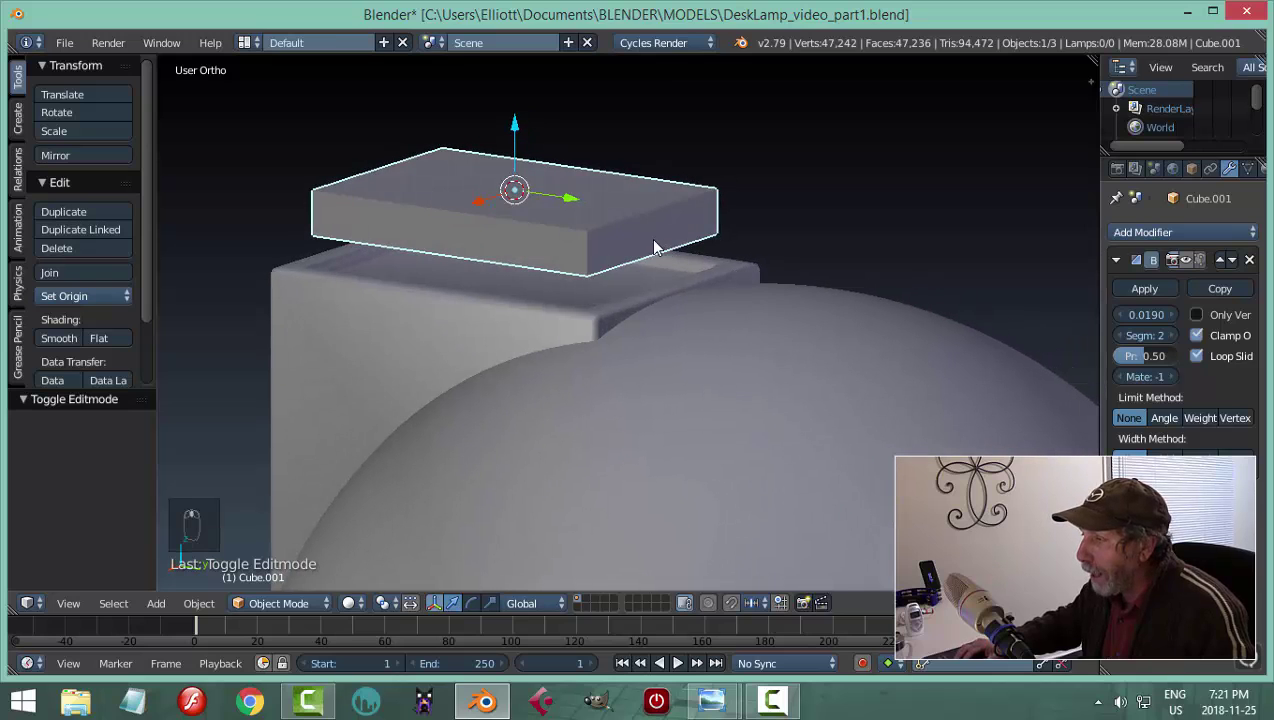
pyautogui.rightClick(690, 232)
pyautogui.press('Tab')
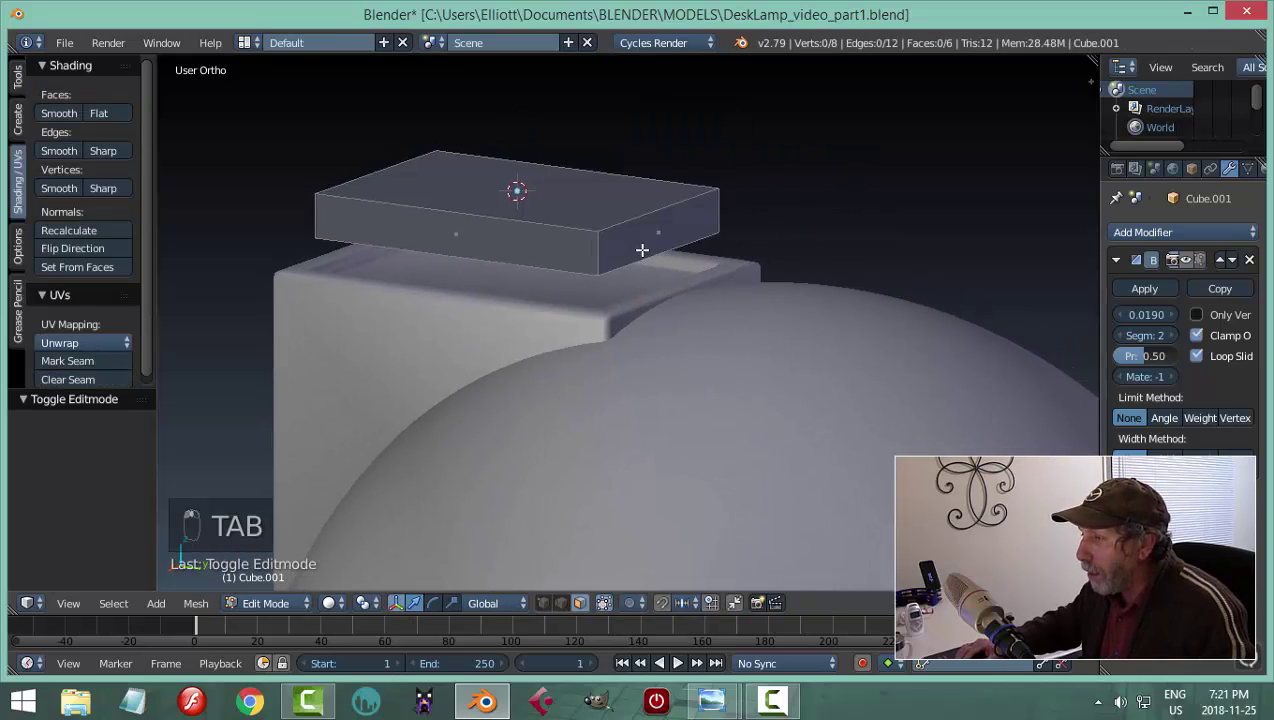
pyautogui.moveTo(642, 249); pyautogui.dragTo(681, 273, button='middle')
pyautogui.hotkey('ctrl', 'Tab')
pyautogui.click(636, 260)
# Raise the slab's top edge nearest the dome 0.141 along Z and shift it inward along negative Y
pyautogui.rightClick(665, 210)
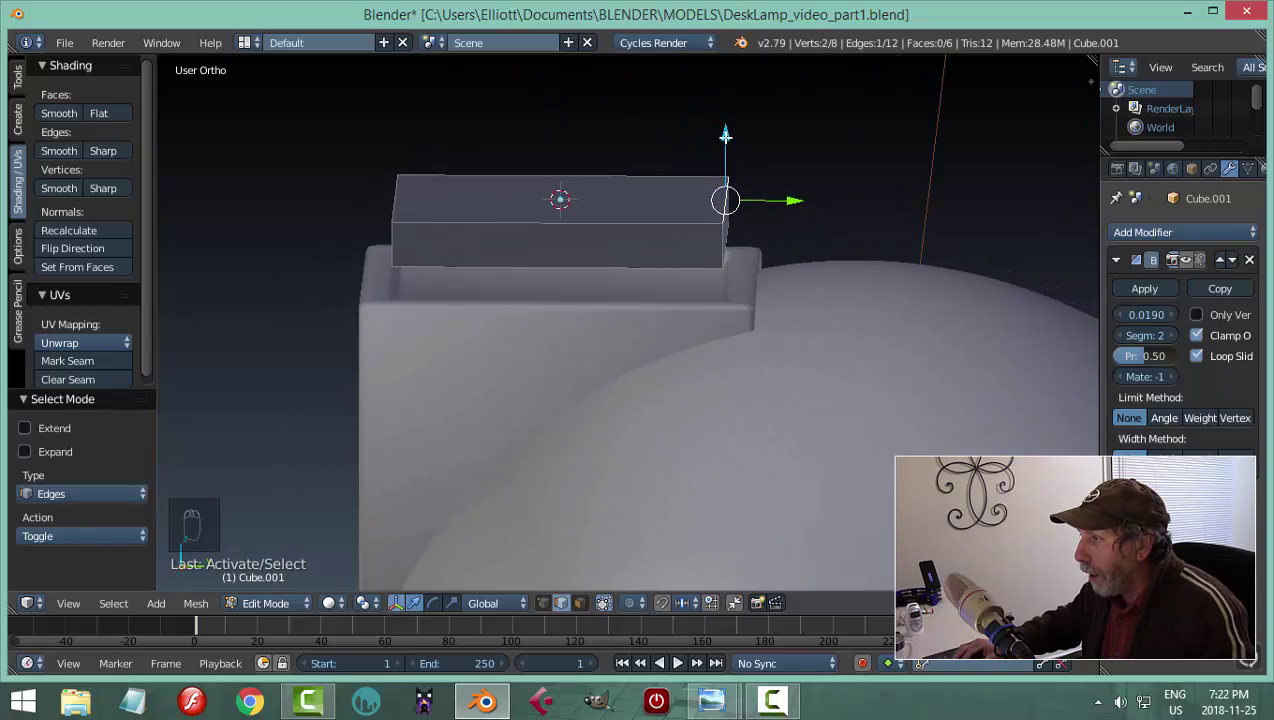
pyautogui.moveTo(725, 134); pyautogui.dragTo(724, 64)
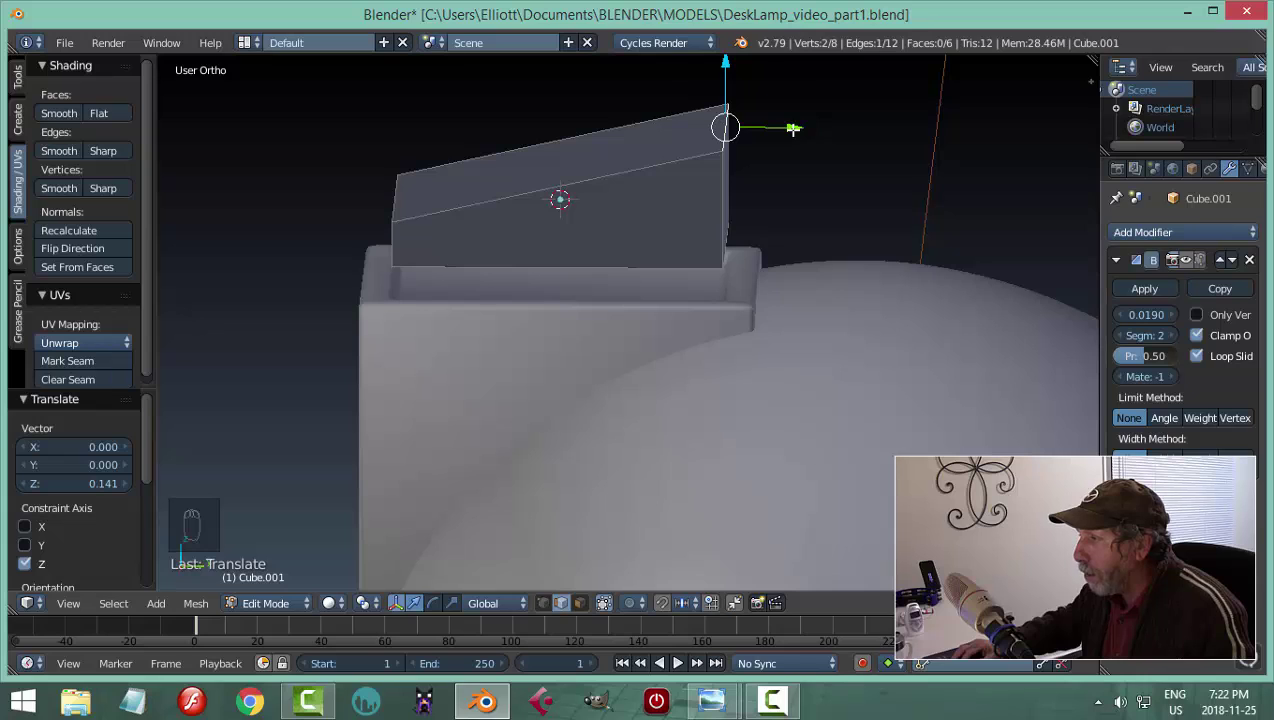
pyautogui.moveTo(793, 128); pyautogui.dragTo(757, 131)
pyautogui.press('a')
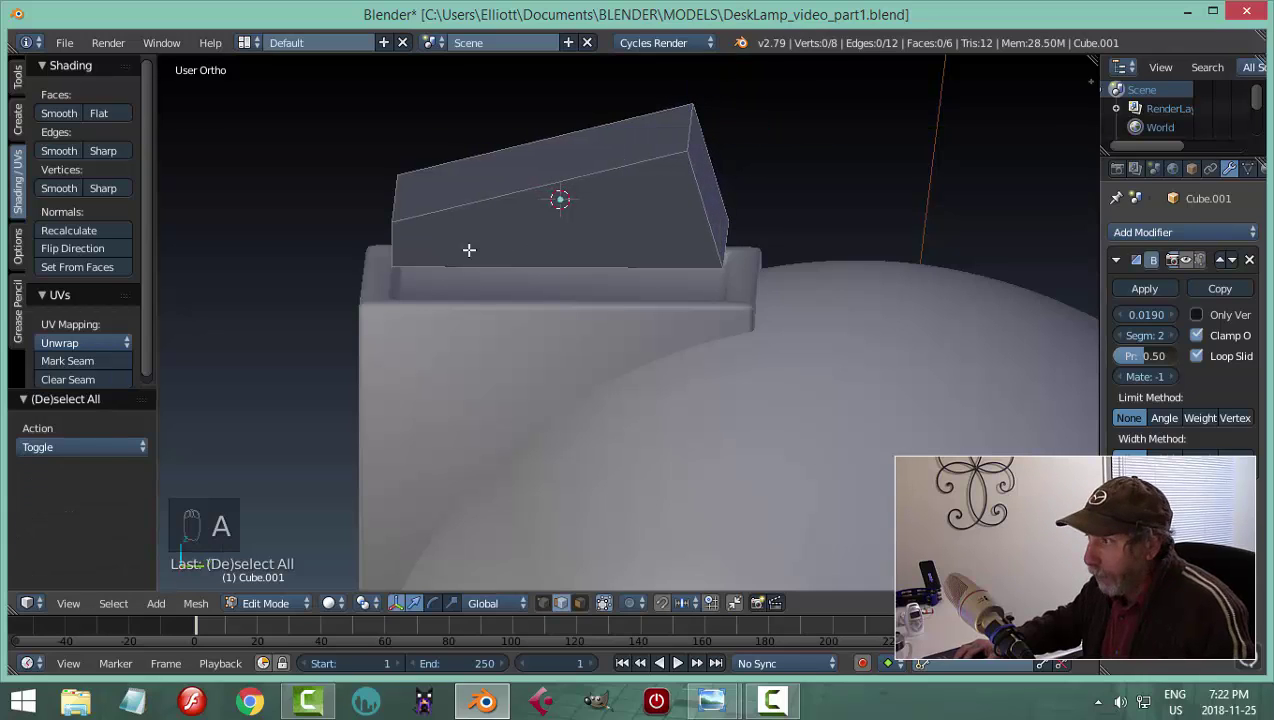
# Lower the opposite top edge 0.025 along Z, move it outward 0.020 along negative Y, and return to Object Mode
pyautogui.rightClick(398, 193)
pyautogui.moveTo(401, 128); pyautogui.dragTo(405, 146)
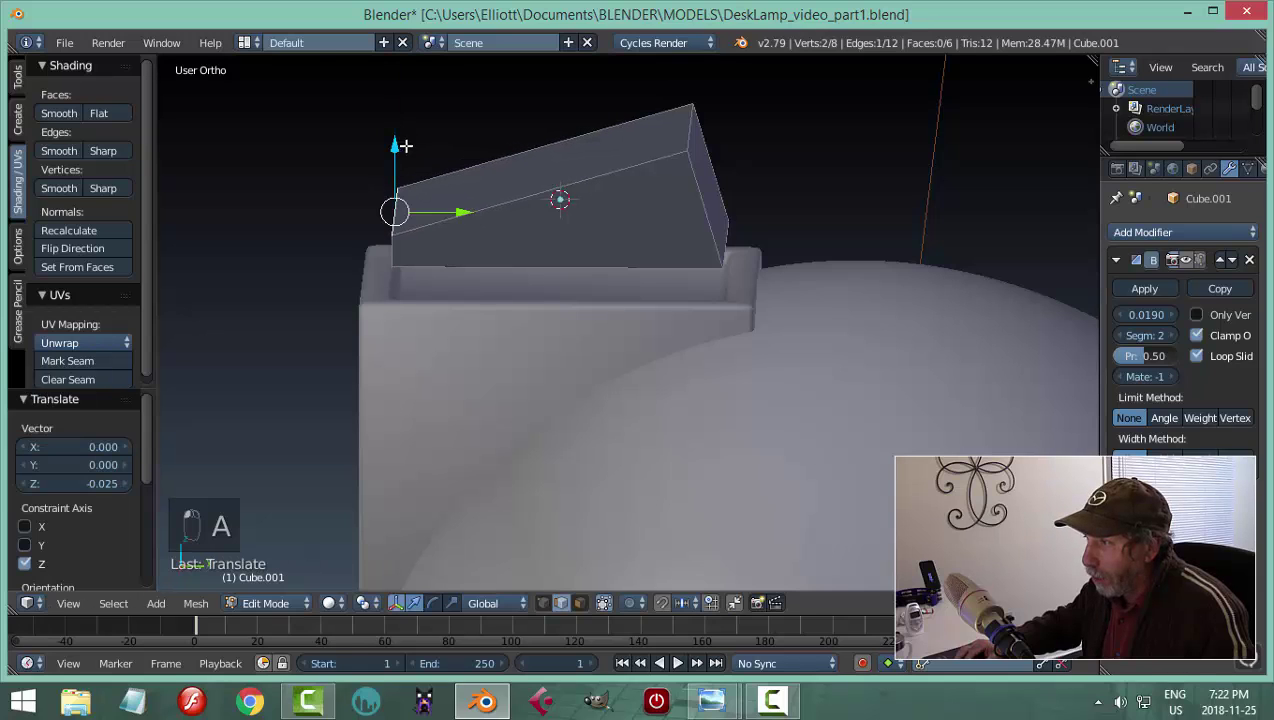
pyautogui.moveTo(460, 209); pyautogui.dragTo(451, 204)
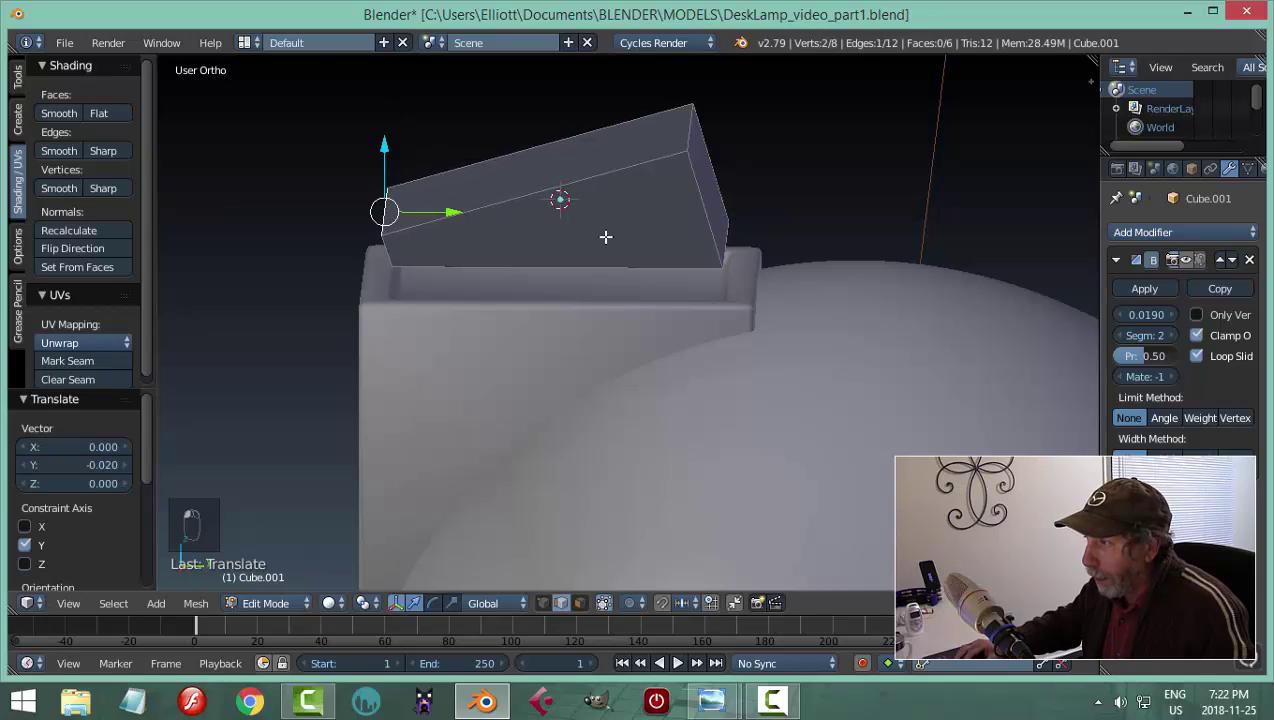
pyautogui.press('a')
pyautogui.press('Tab')
pyautogui.click(490, 243)
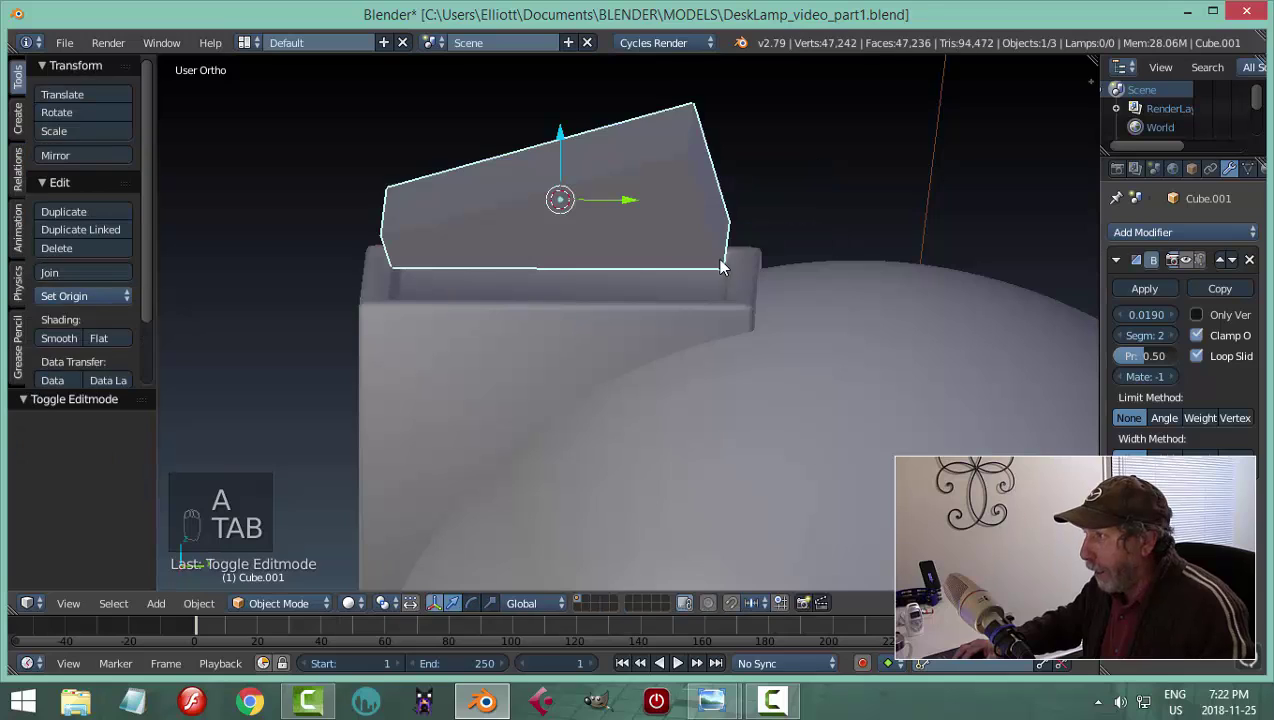
# Show the switch piece's Bevel modifier in the viewport again and set its width to 0.0100
pyautogui.click(1185, 260)
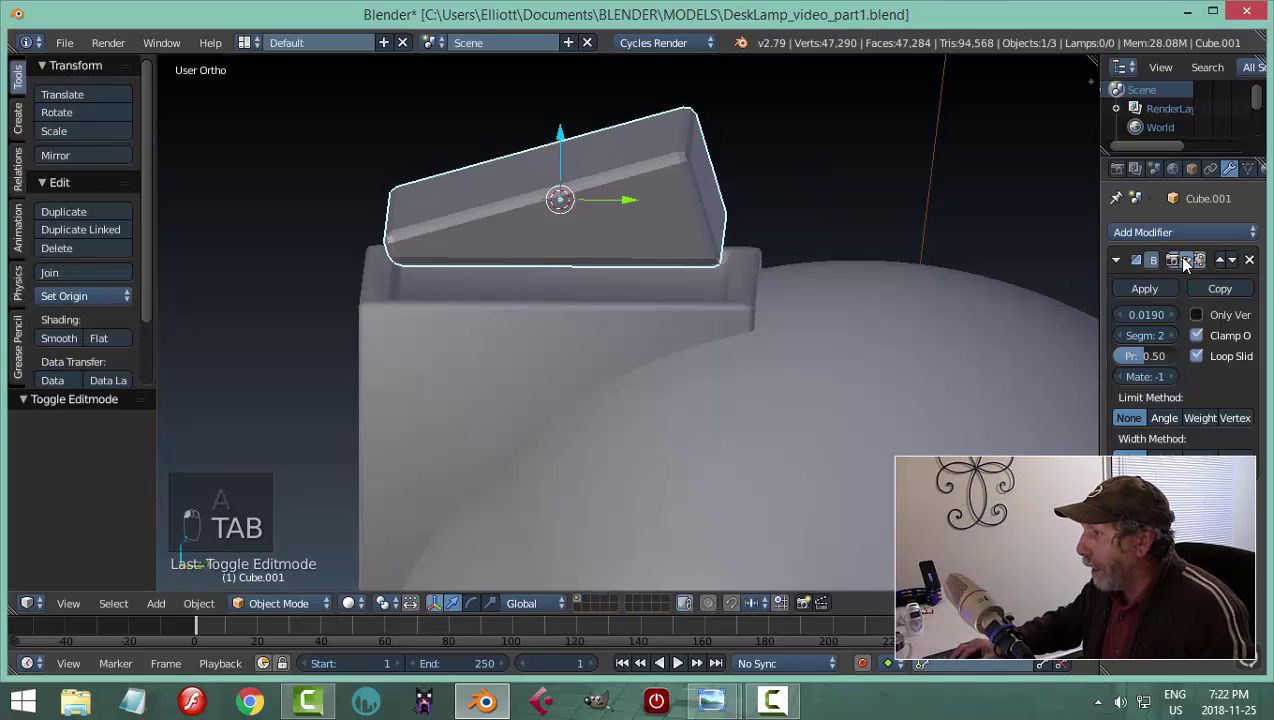
pyautogui.moveTo(900, 300); pyautogui.dragTo(1004, 313, button='middle')
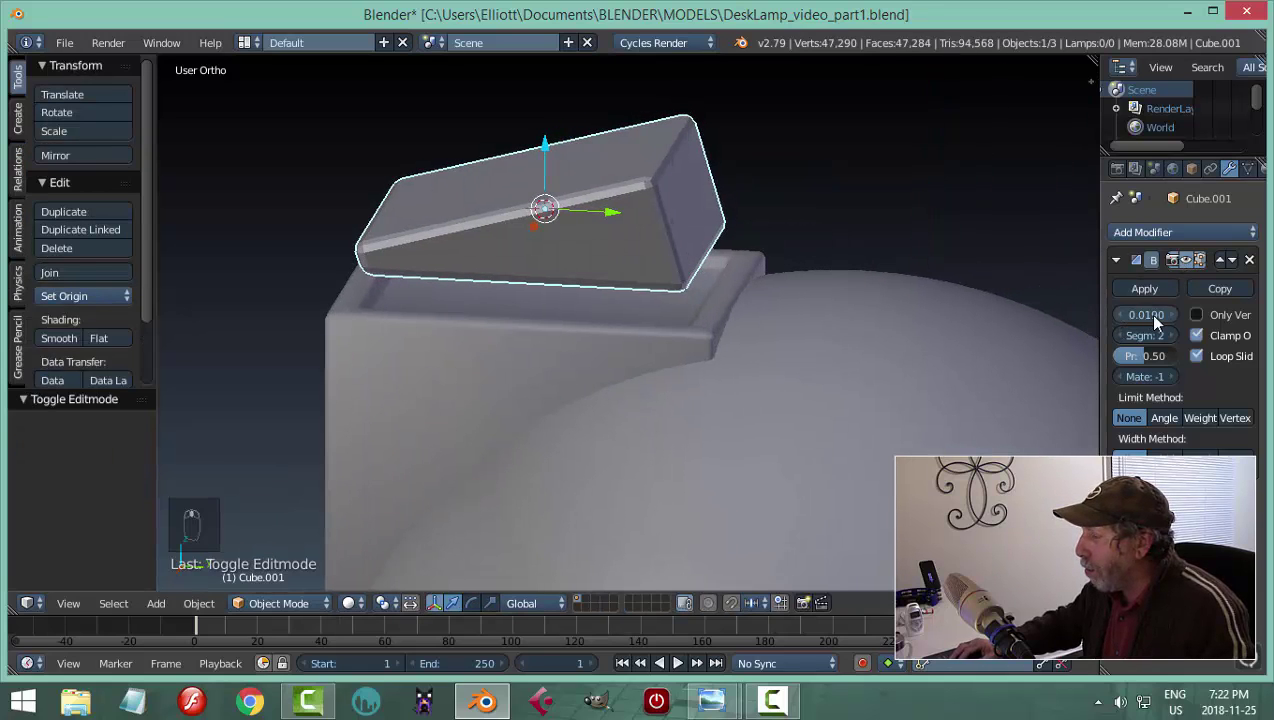
pyautogui.moveTo(1146, 314); pyautogui.dragTo(1120, 314)
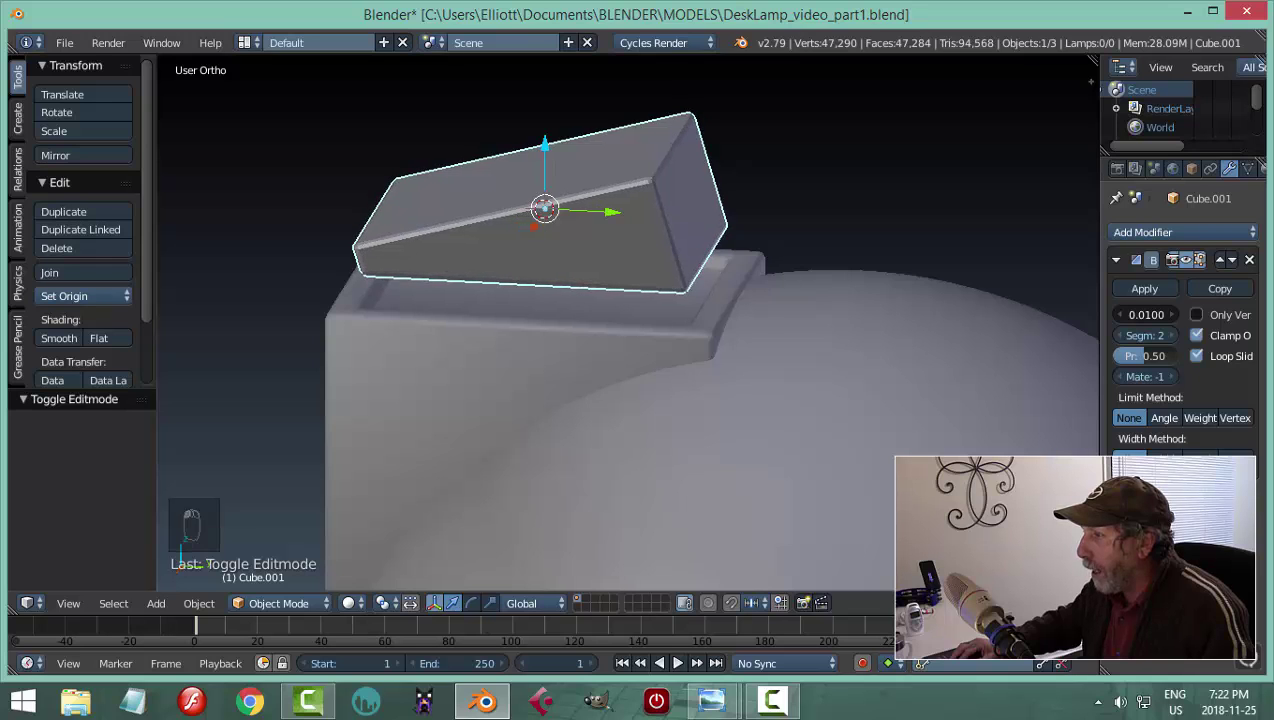
# Lower the wedge-shaped switch piece 0.103 along Z into the recess and shift it 0.009 along Y
pyautogui.press('a')
pyautogui.moveTo(726, 324); pyautogui.dragTo(634, 287, button='middle')
pyautogui.rightClick(589, 187)
pyautogui.moveTo(563, 120); pyautogui.dragTo(563, 165)
pyautogui.moveTo(662, 199); pyautogui.dragTo(680, 324, button='middle')
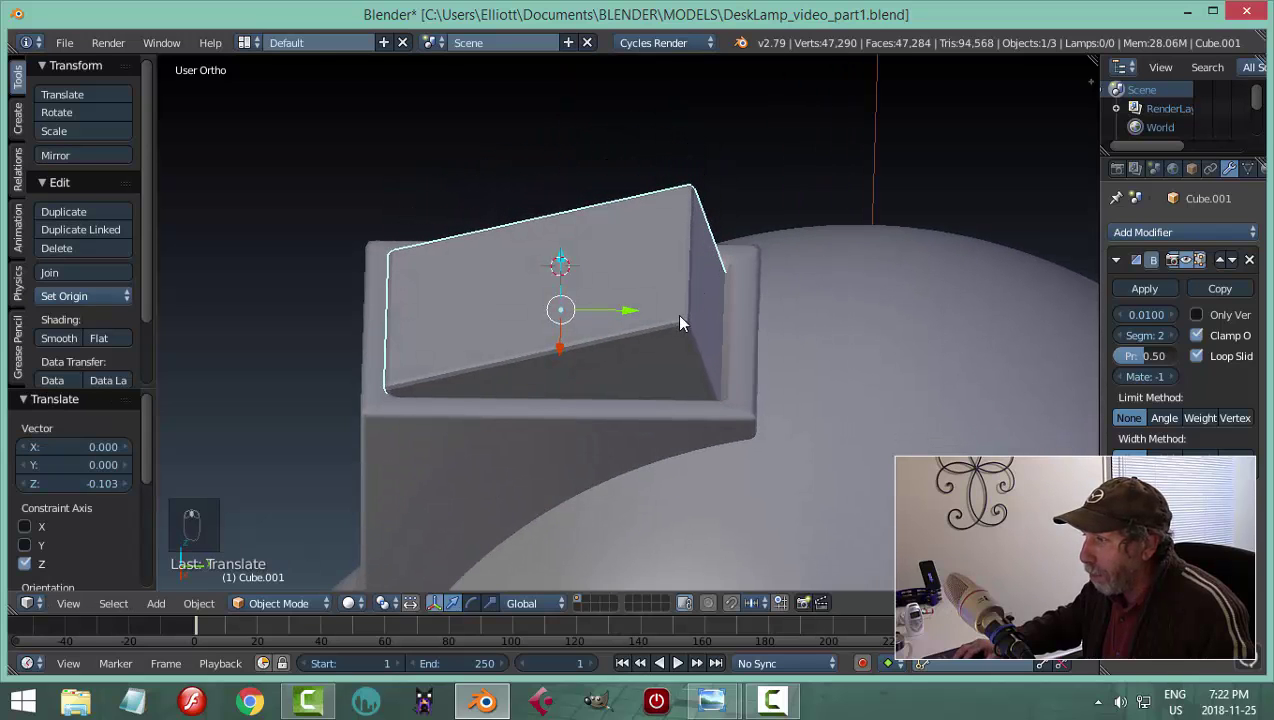
pyautogui.moveTo(632, 316); pyautogui.dragTo(634, 310)
# In top orthographic view, scale the switch piece to 0.940 along X to leave side gaps in the recess
pyautogui.moveTo(634, 310); pyautogui.dragTo(890, 375, button='middle')
pyautogui.press('KP_7')
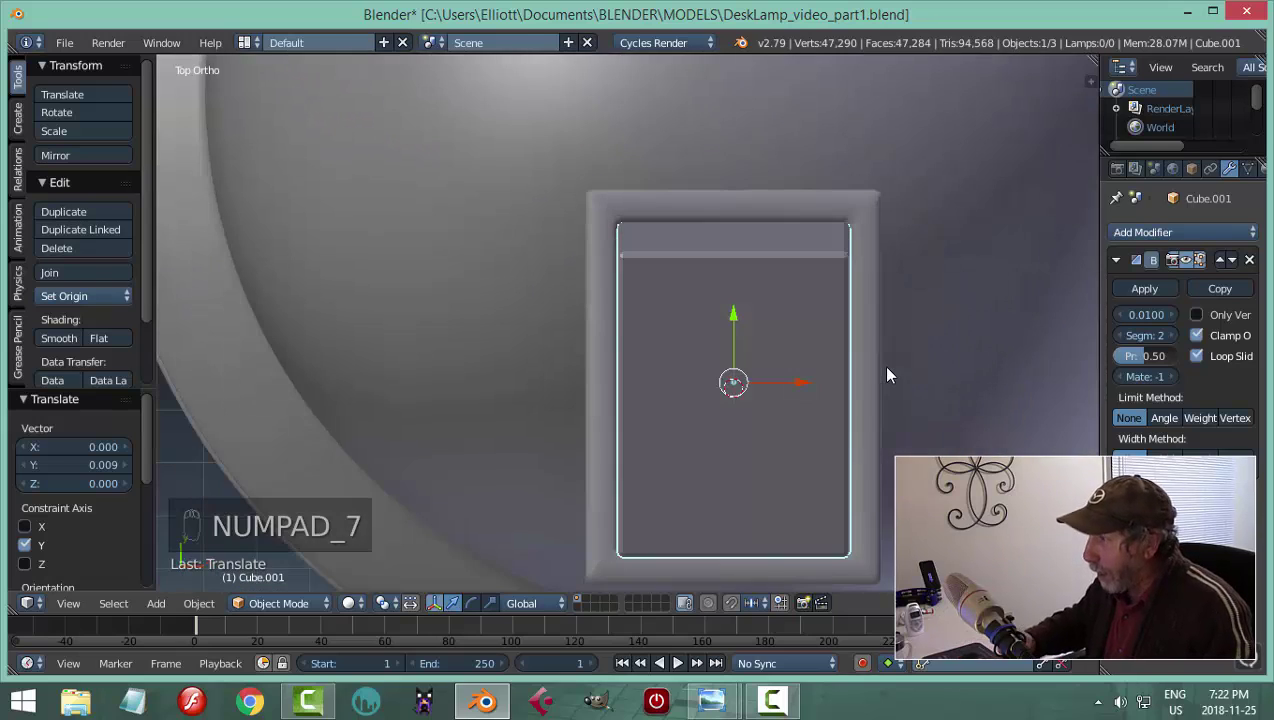
pyautogui.keyDown('shift'); pyautogui.moveTo(808, 427); pyautogui.dragTo(778, 347, button='middle'); pyautogui.keyUp('shift')
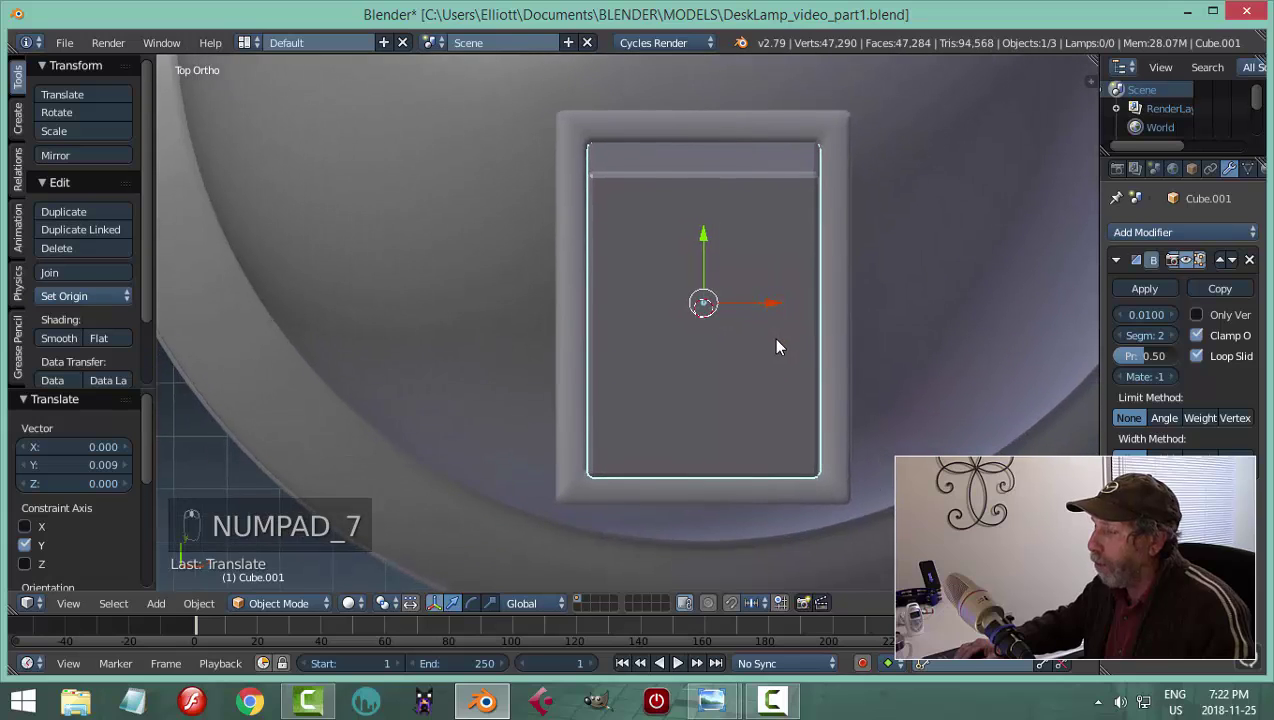
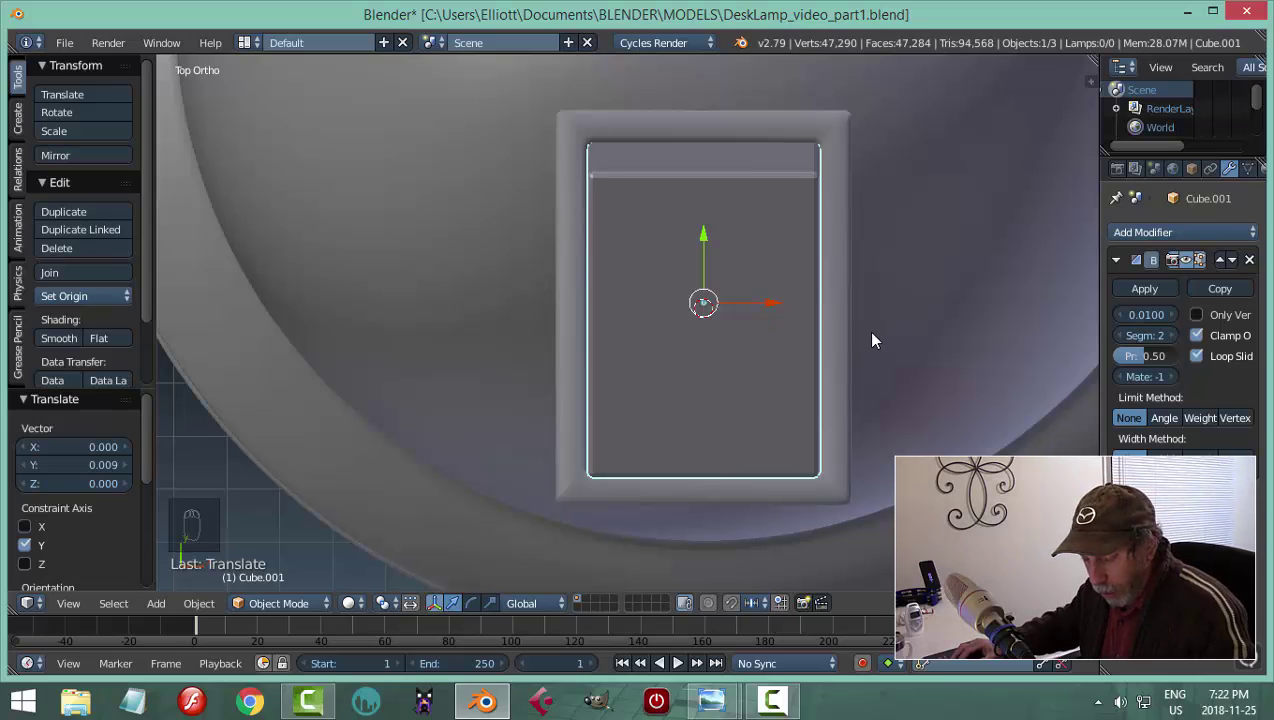
pyautogui.press('s')
pyautogui.press('x')
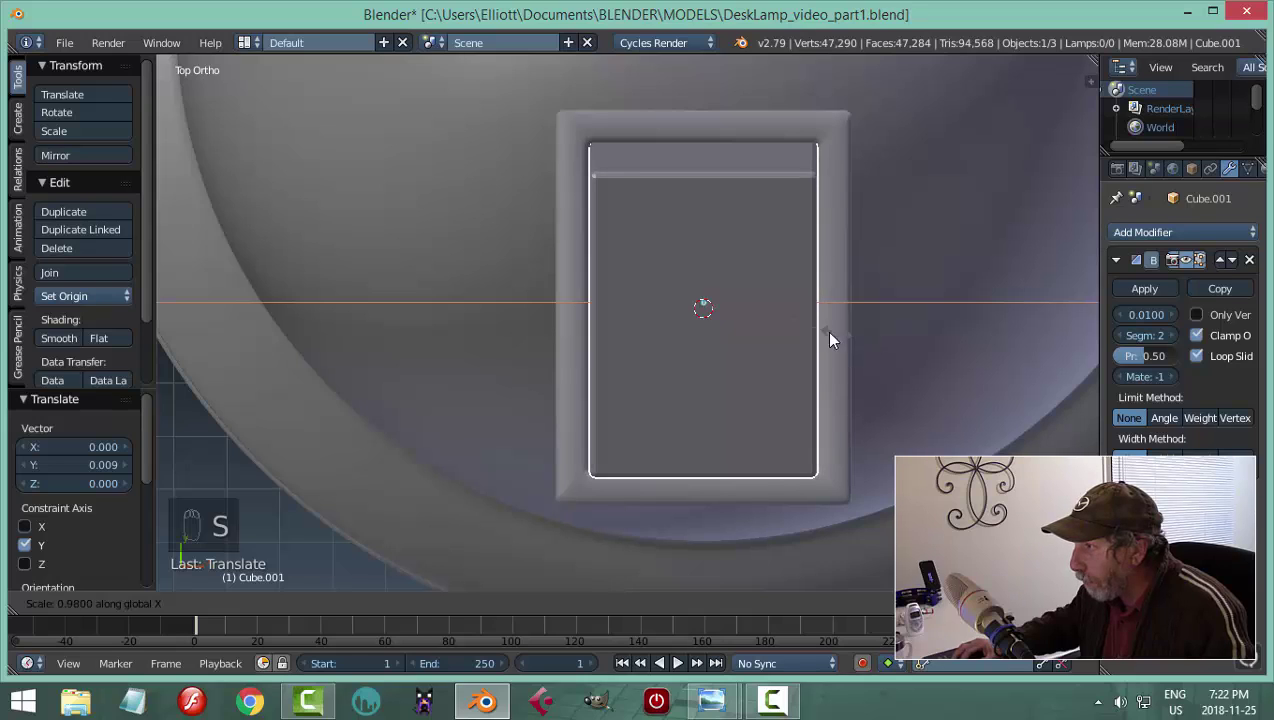
pyautogui.click(768, 337)
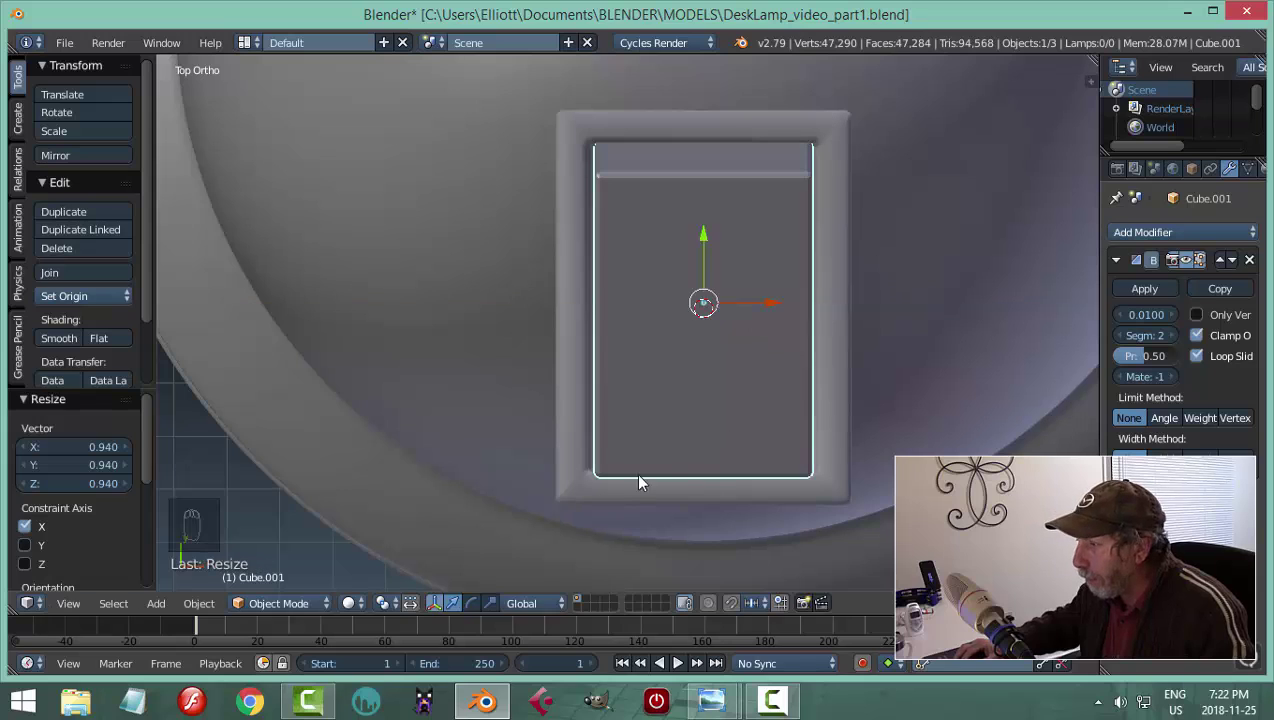
# Scale the switch piece down slightly along Y to leave a small gap at both ends of the recess
pyautogui.scroll(-1, 899, 380)
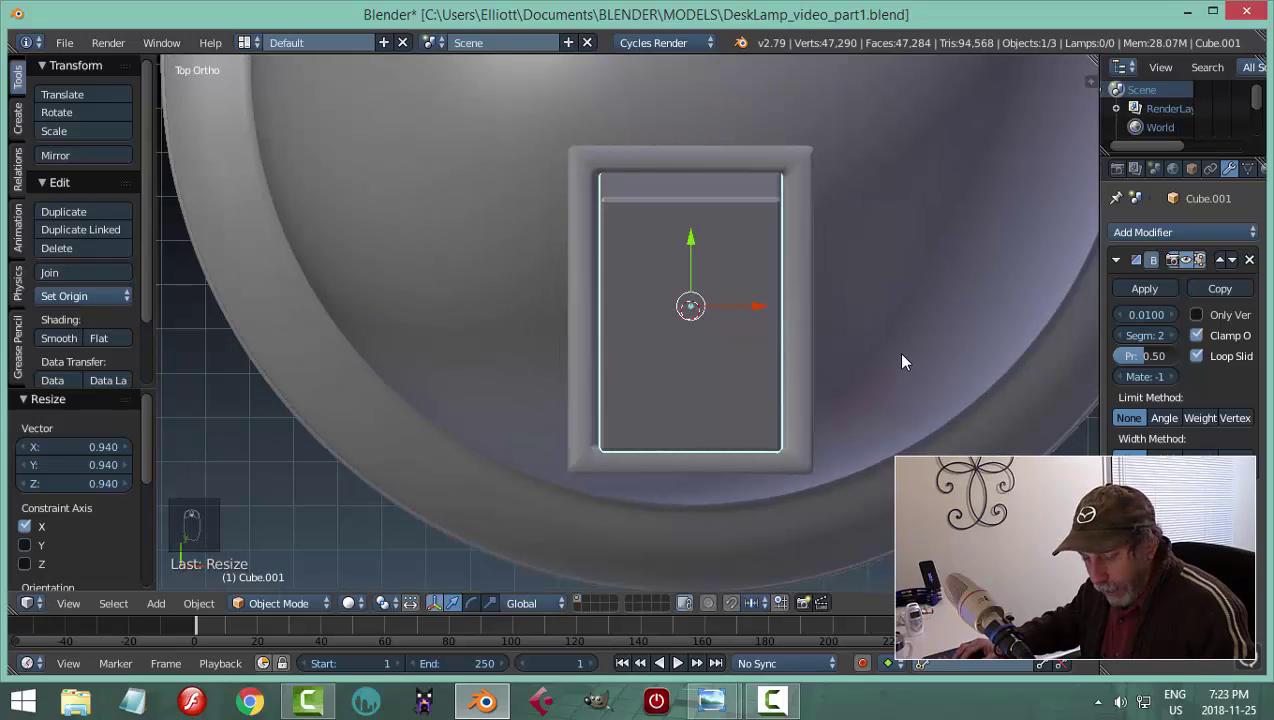
pyautogui.press('s')
pyautogui.press('y')
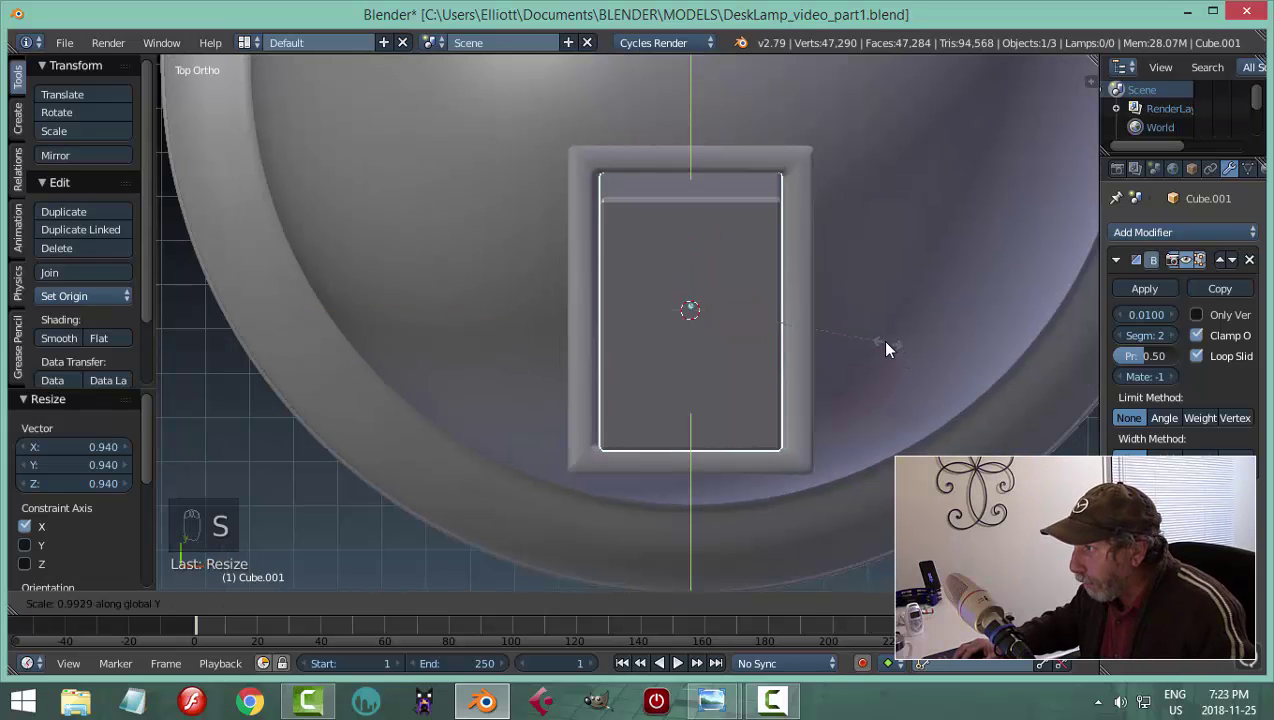
pyautogui.click(808, 278)
pyautogui.press('a')
# Lower the switch piece 0.003 along Z into the recess, checking it from the side
pyautogui.moveTo(909, 318); pyautogui.dragTo(668, 276, button='middle')
pyautogui.rightClick(637, 227)
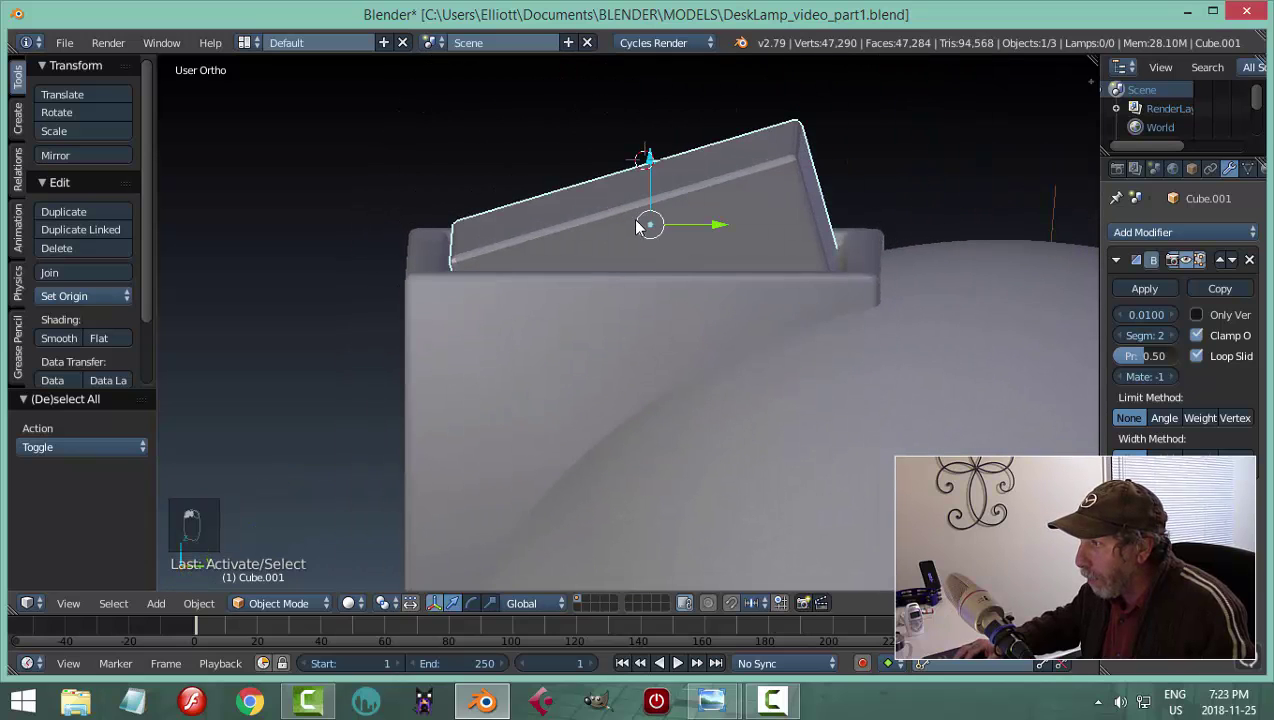
pyautogui.moveTo(654, 172); pyautogui.dragTo(656, 176)
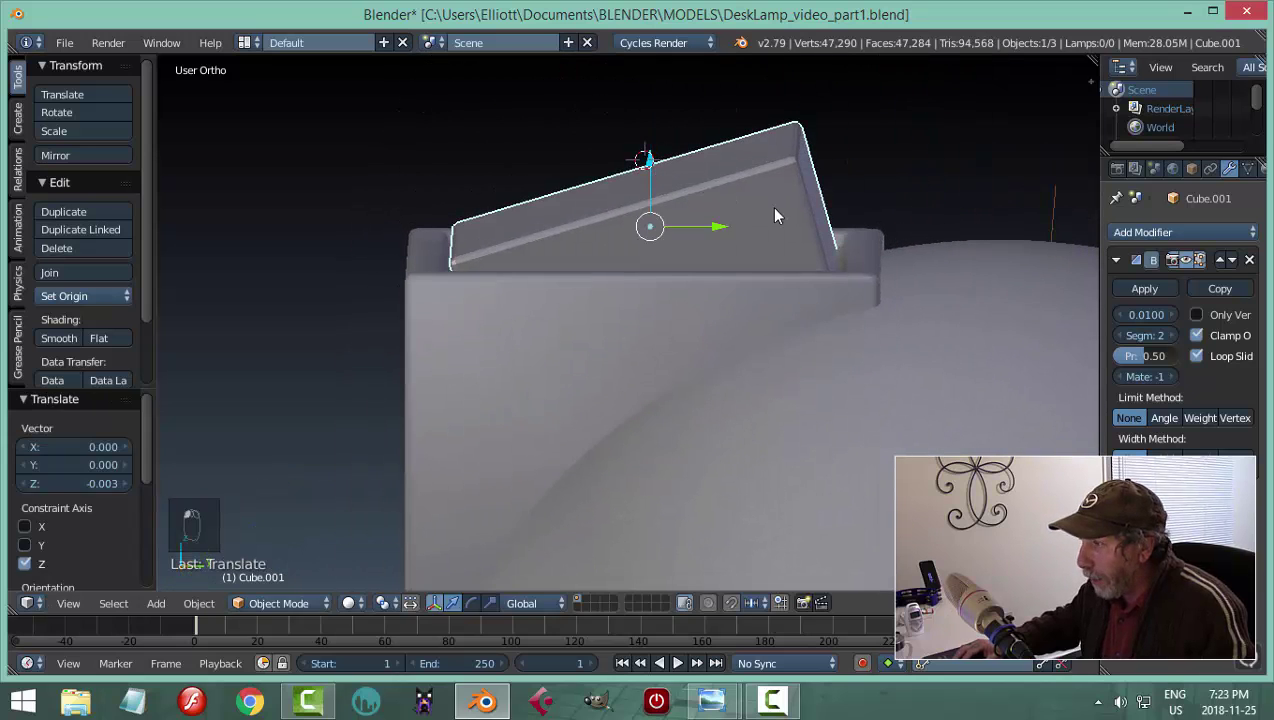
pyautogui.press('a')
# In Edit Mode, flatten the switch piece's whole mesh to about 0.7 along Z, and return to Object Mode
pyautogui.moveTo(791, 234); pyautogui.dragTo(711, 321, button='middle')
pyautogui.scroll(3, 700, 335)
pyautogui.scroll(3, 700, 332)
pyautogui.rightClick(756, 292)
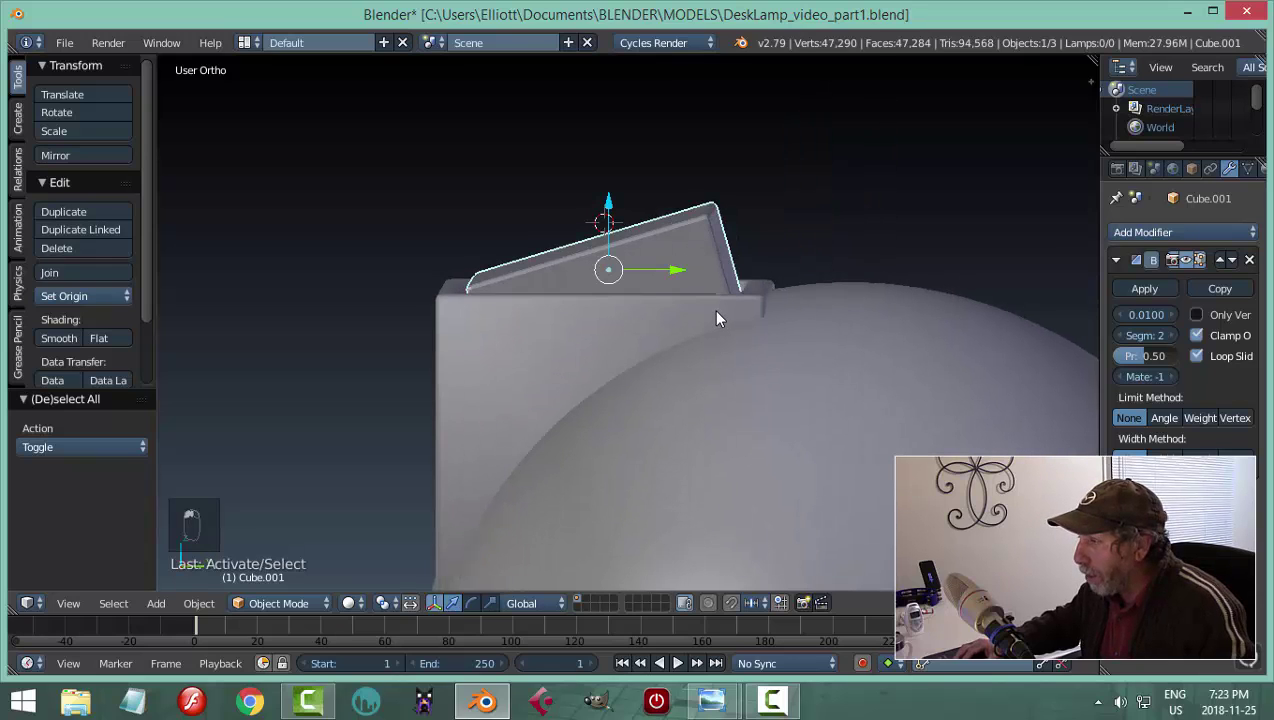
pyautogui.press('Tab')
pyautogui.press('a')
pyautogui.press('a')
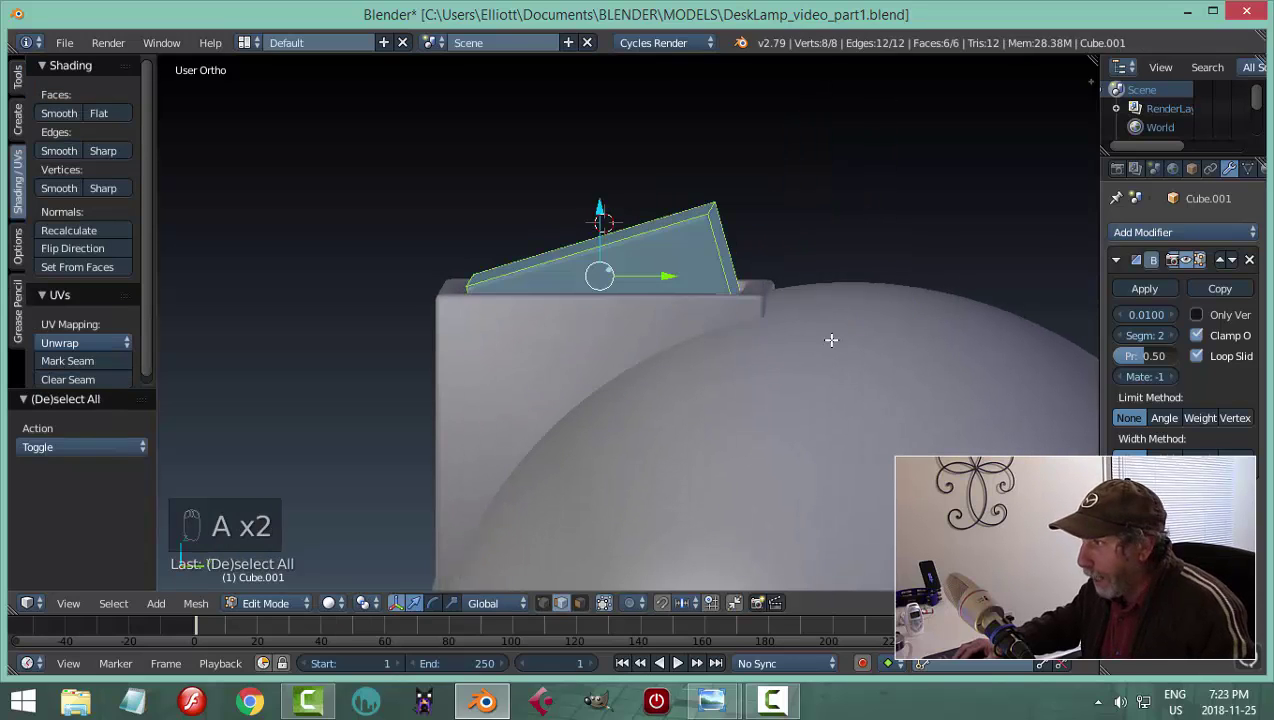
pyautogui.moveTo(716, 353); pyautogui.dragTo(696, 334, button='middle')
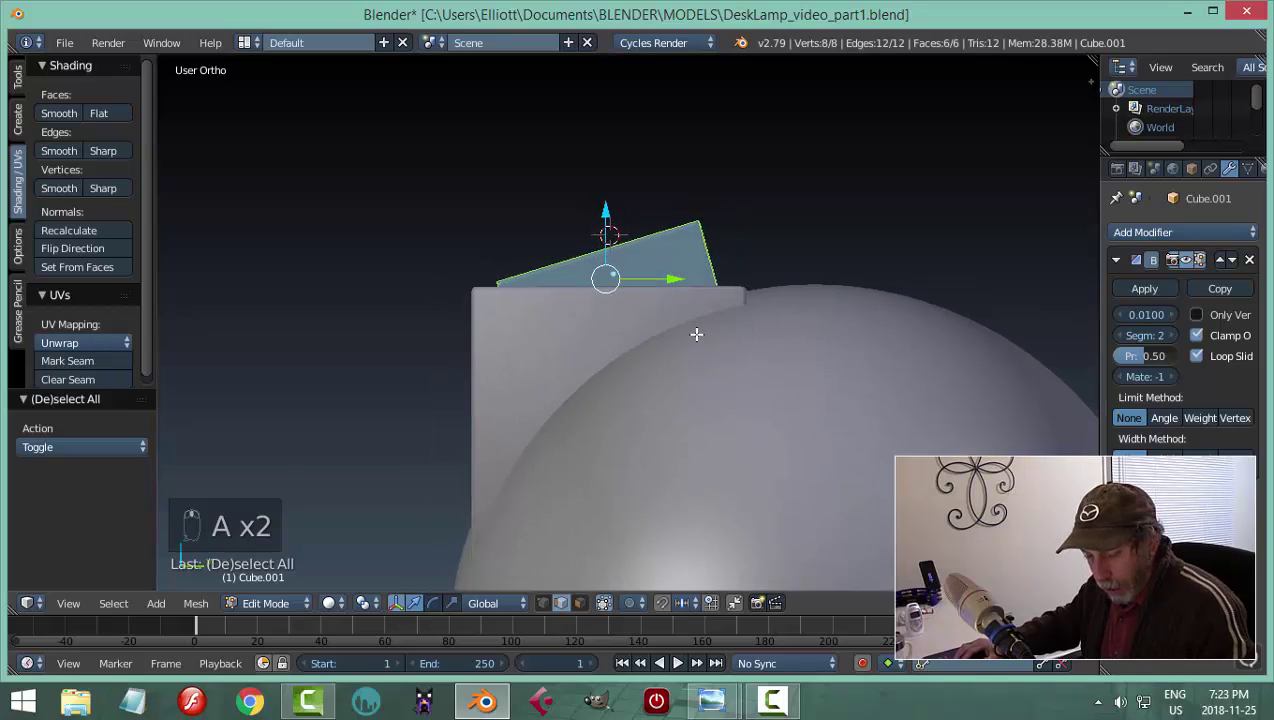
pyautogui.press('s')
pyautogui.press('z')
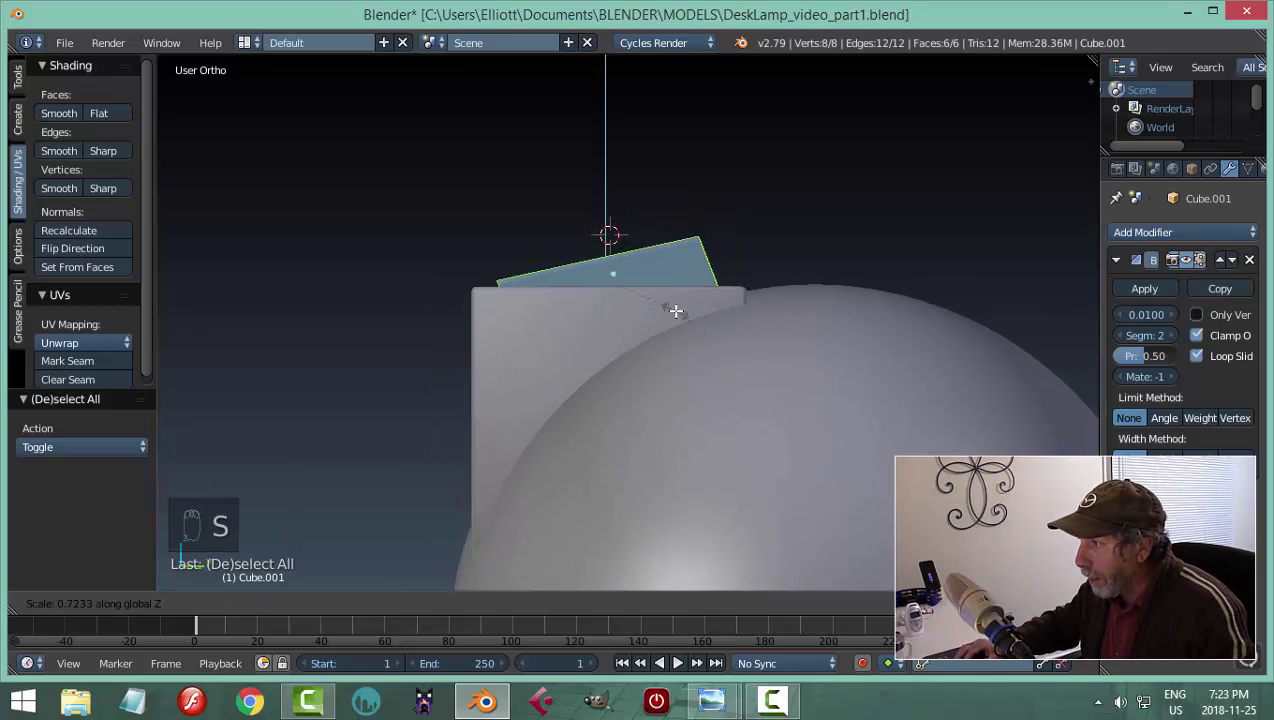
pyautogui.click(671, 298)
pyautogui.press('a')
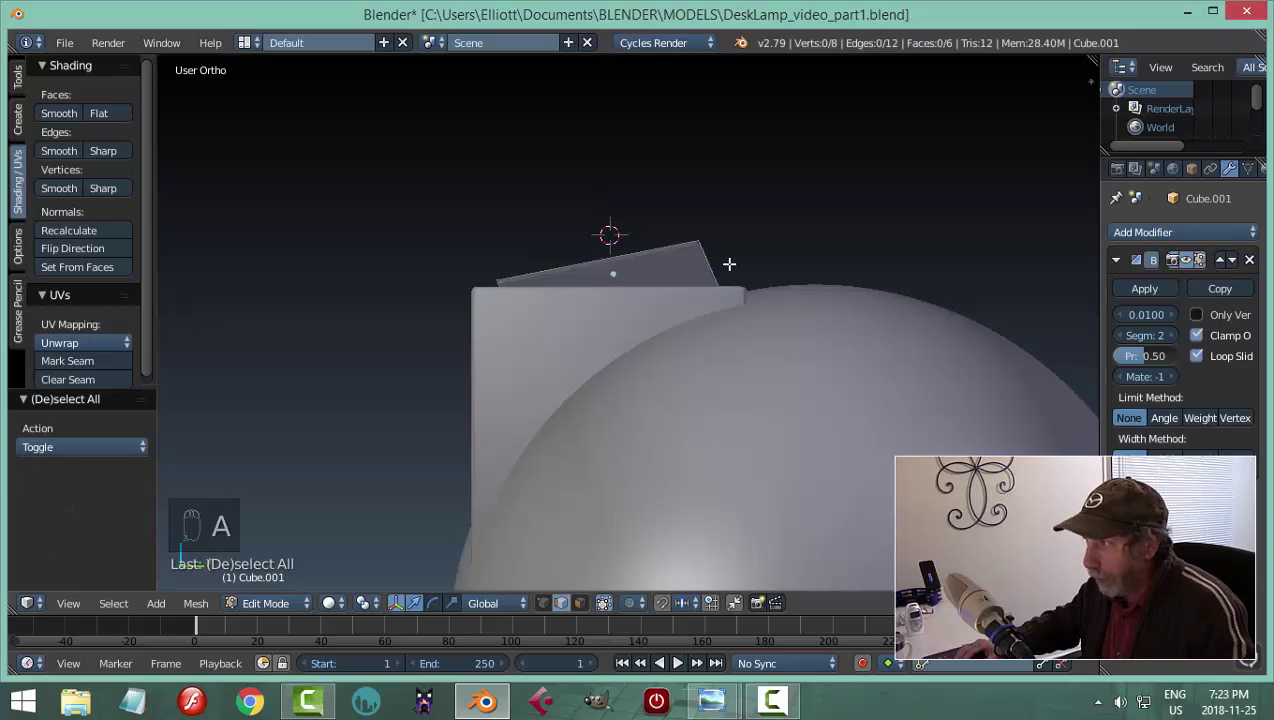
pyautogui.moveTo(728, 266); pyautogui.dragTo(668, 415, button='middle')
pyautogui.press('Tab')
# Select the switch piece and its housing together and narrow both to 0.893 along X
pyautogui.click(585, 347)
pyautogui.press('a')
pyautogui.press('a')
pyautogui.scroll(-4, 671, 307)
pyautogui.scroll(4, 668, 415)
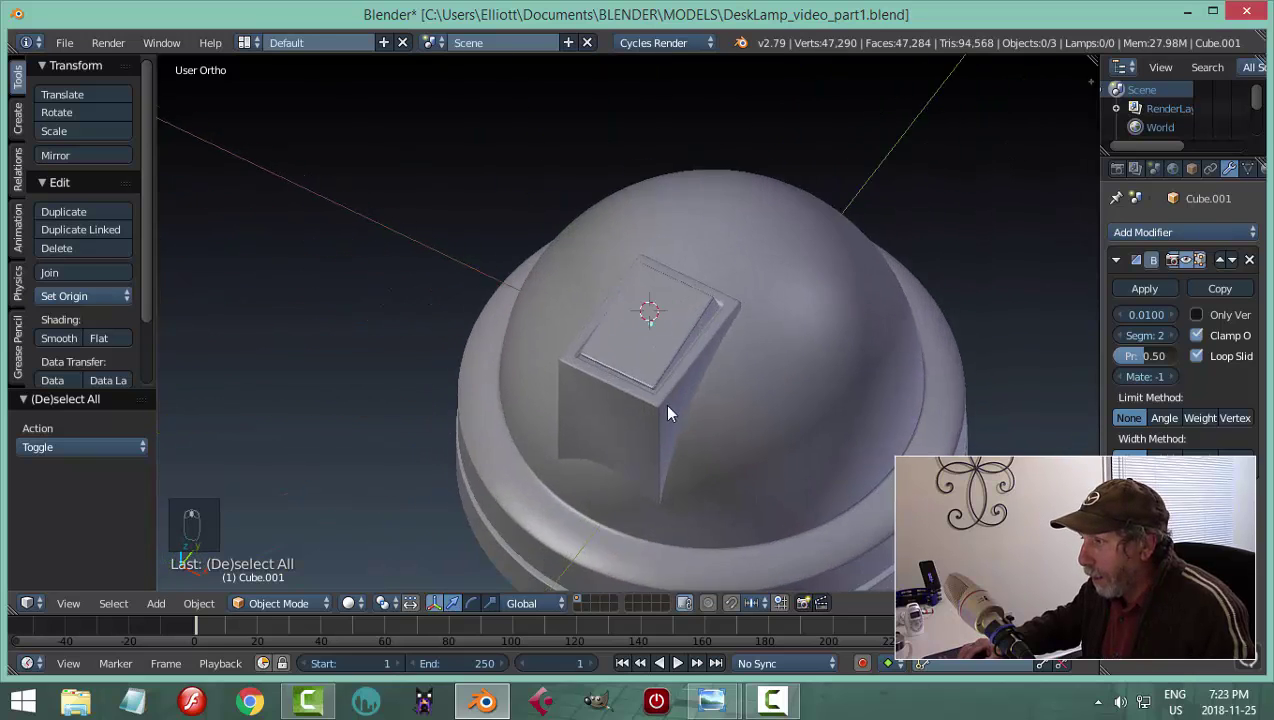
pyautogui.rightClick(681, 320)
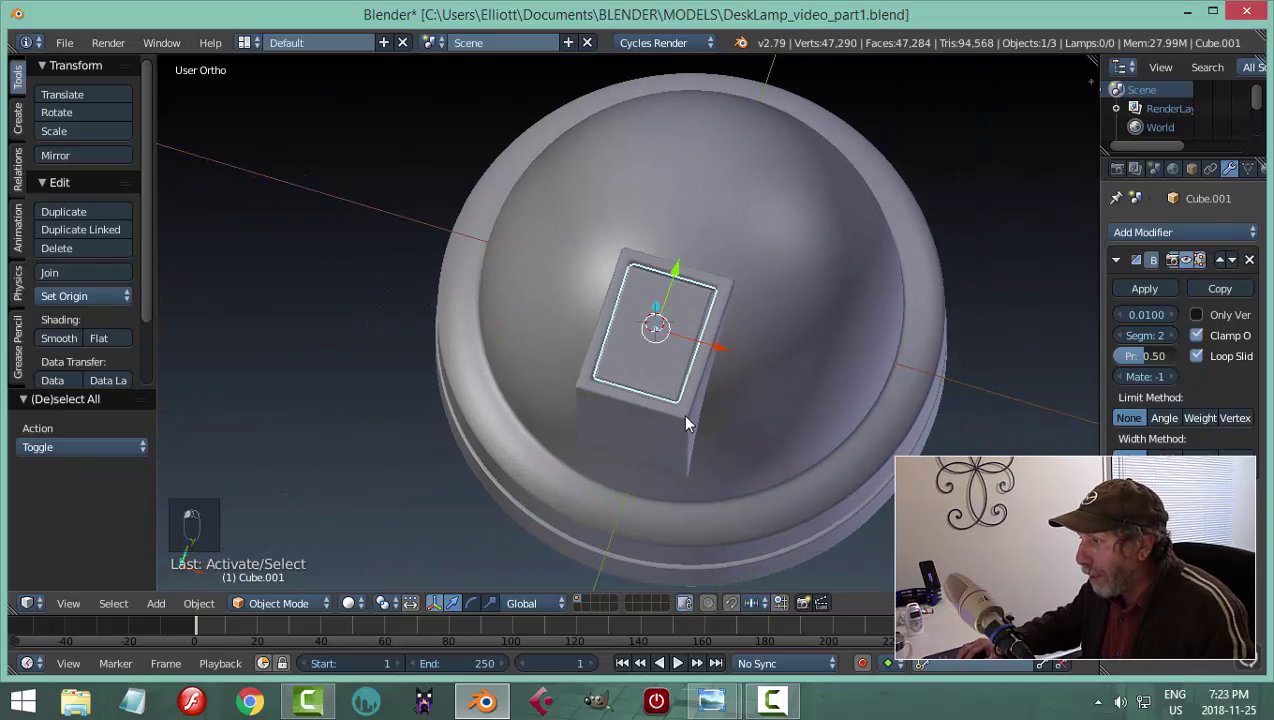
pyautogui.moveTo(690, 430); pyautogui.dragTo(805, 435, button='middle')
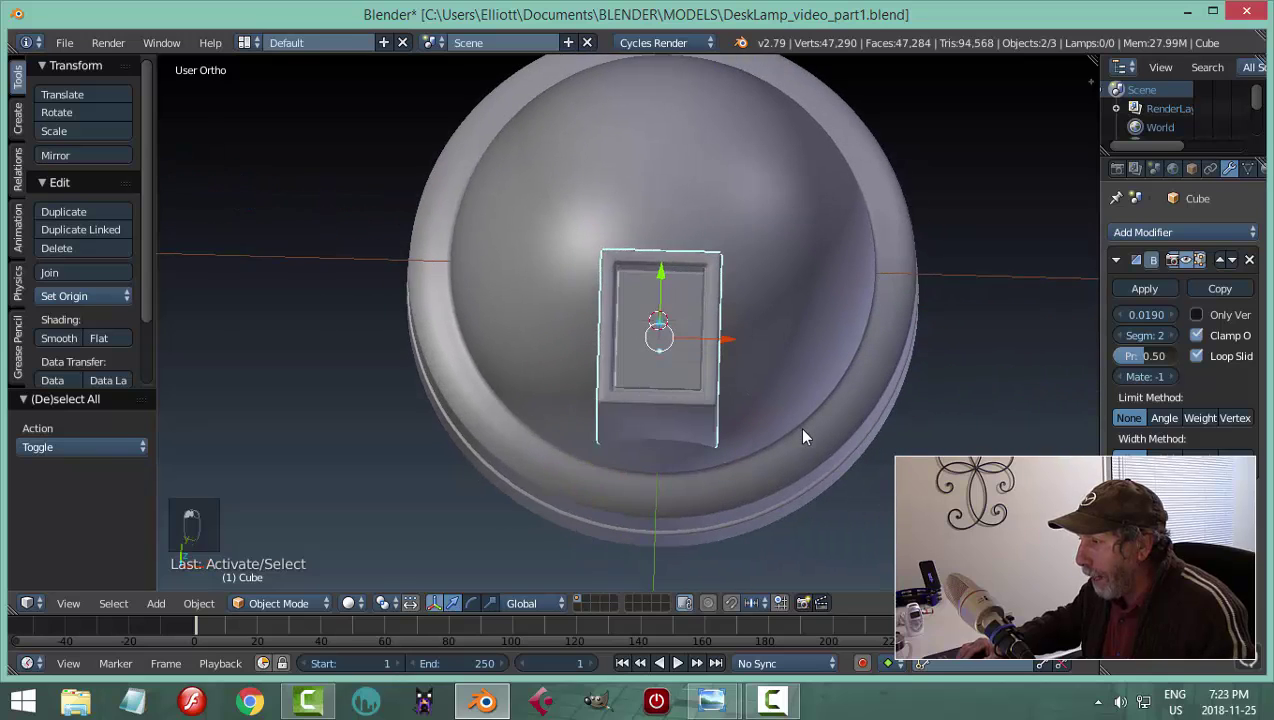
pyautogui.press('s')
pyautogui.press('x')
pyautogui.click(822, 374)
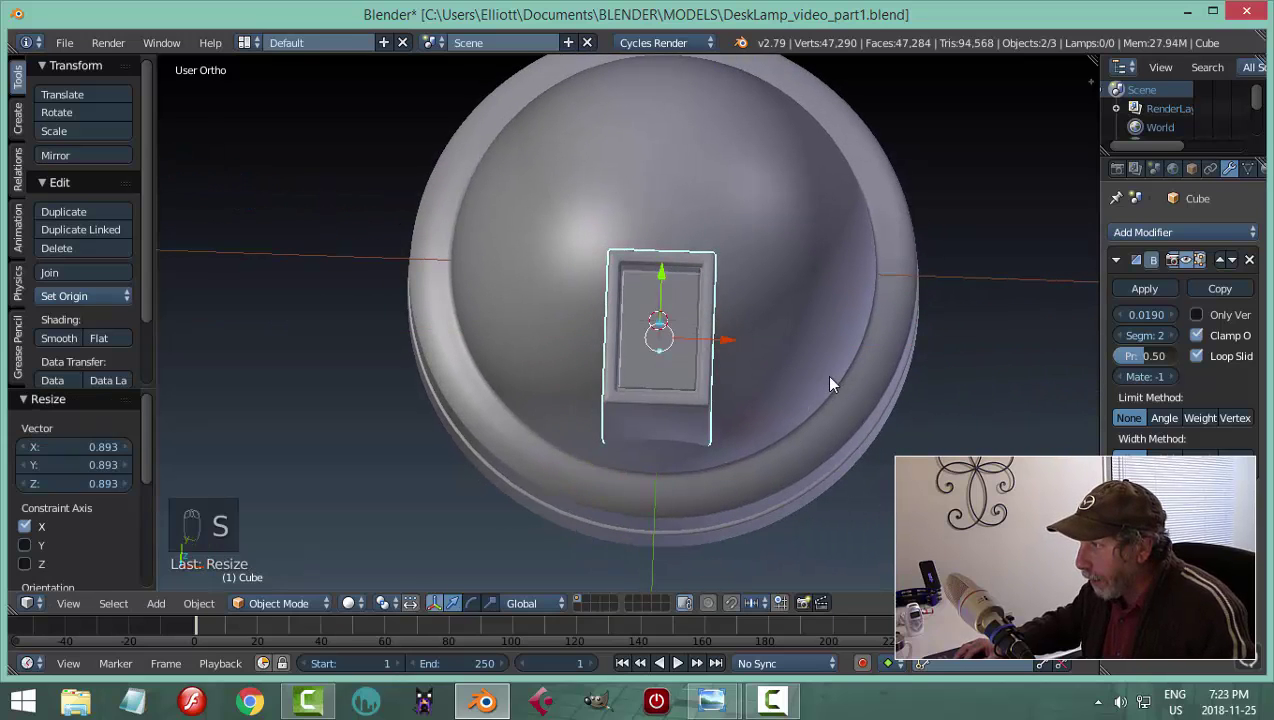
pyautogui.press('a')
# Apply the scale of the wedge-shaped switch piece so its bevel is even
pyautogui.moveTo(871, 380); pyautogui.dragTo(726, 312, button='middle')
pyautogui.scroll(2, 648, 307)
pyautogui.rightClick(680, 310)
pyautogui.hotkey('ctrl', 'a')
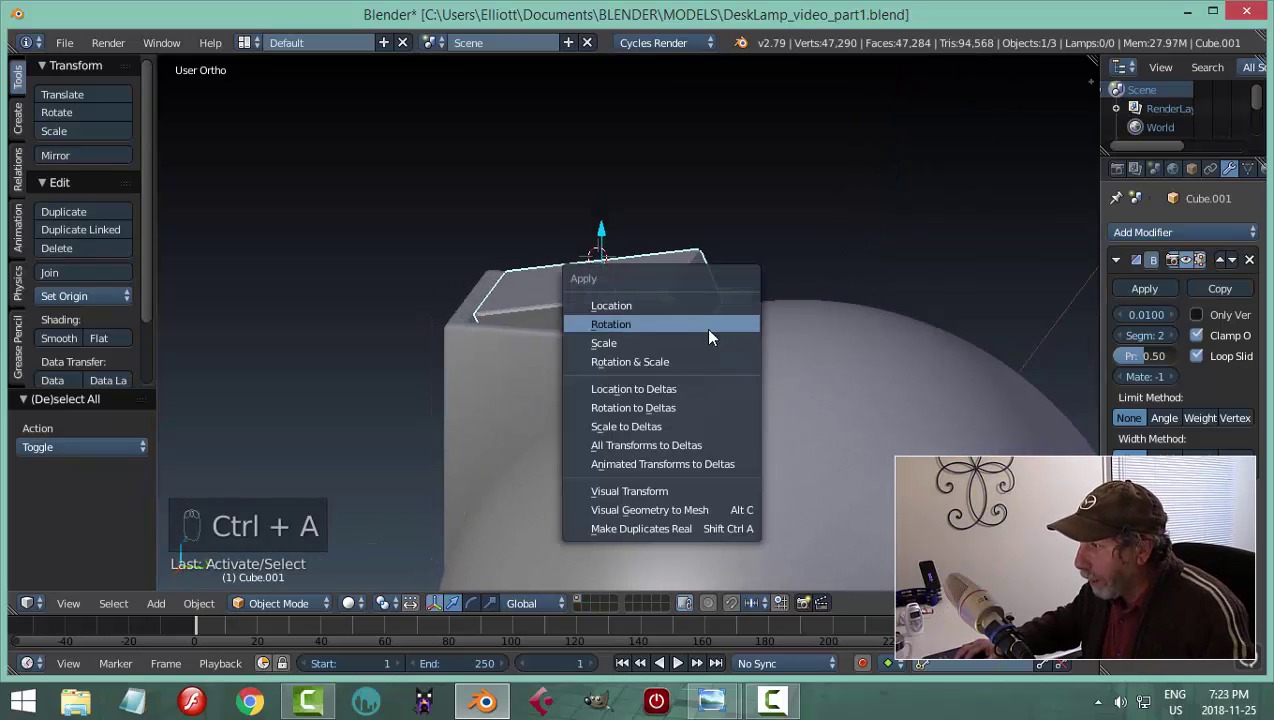
pyautogui.click(689, 340)
# Apply the scale of the switch housing block, leaving nothing selected
pyautogui.rightClick(530, 375)
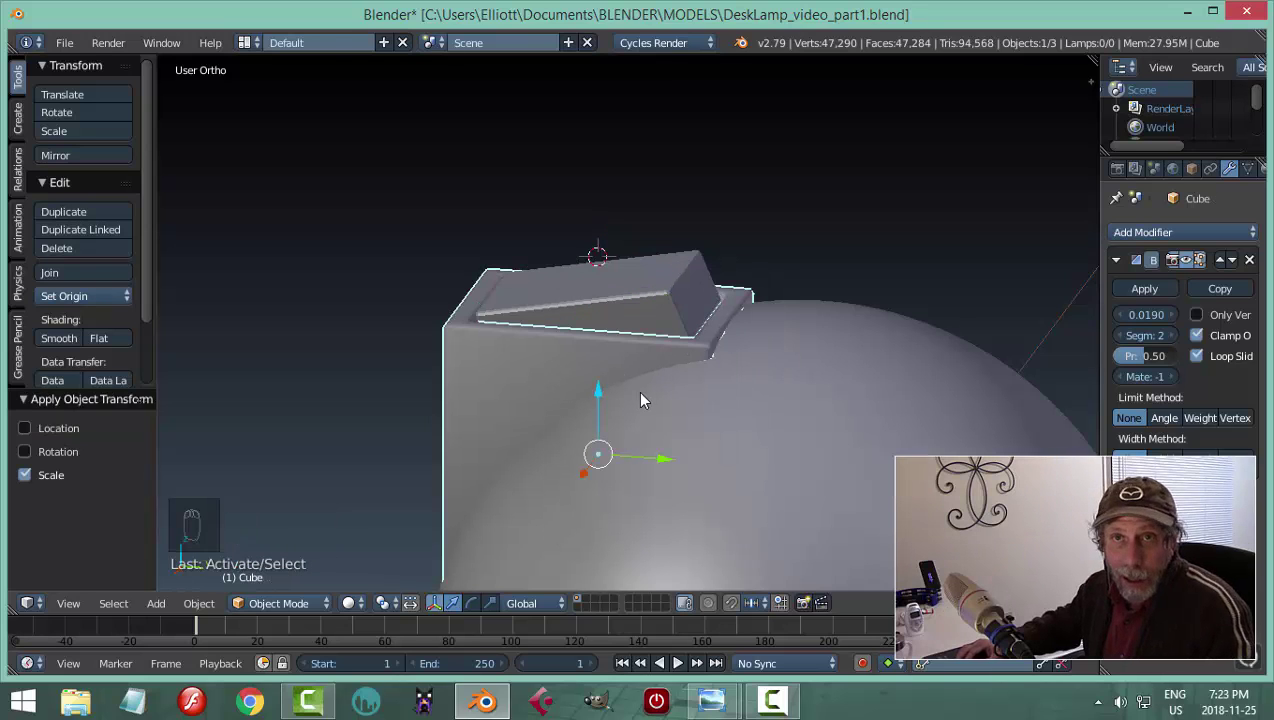
pyautogui.moveTo(616, 393); pyautogui.dragTo(745, 438, button='middle')
pyautogui.moveTo(720, 394); pyautogui.dragTo(717, 324, button='middle')
pyautogui.hotkey('ctrl', 'a')
pyautogui.click(713, 397)
pyautogui.press('a')
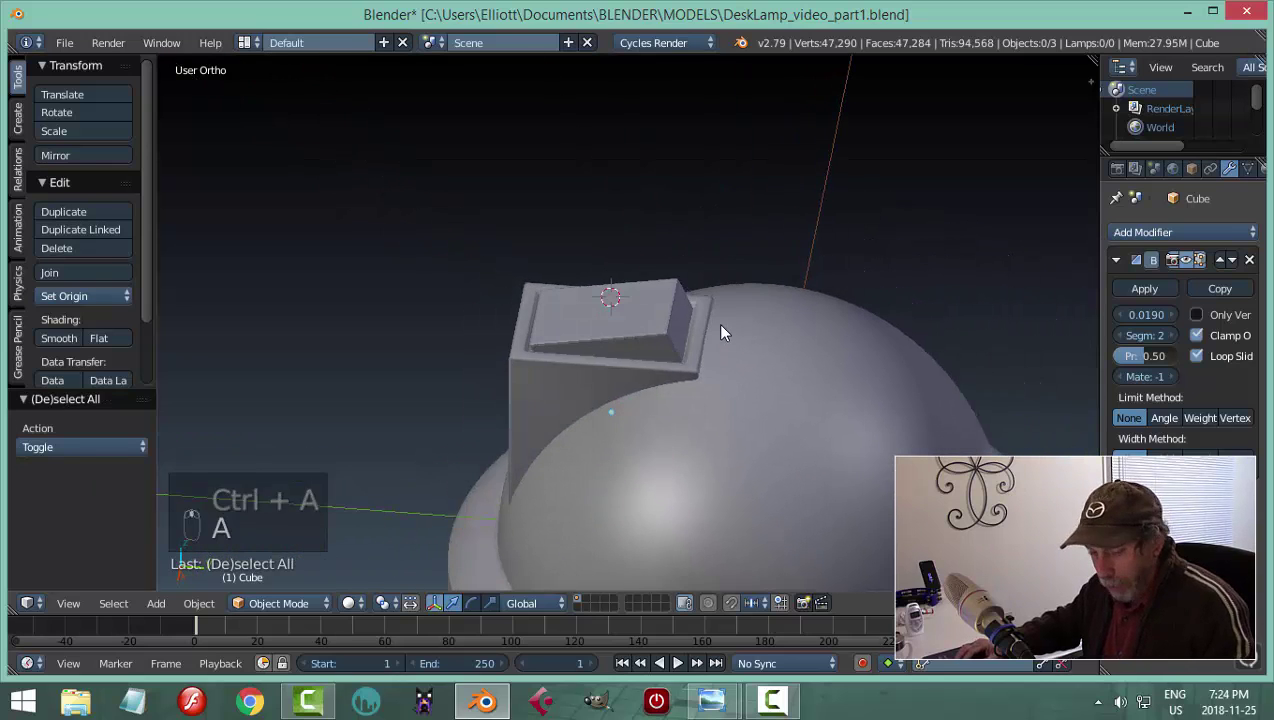
# Save the desk lamp file with the bevelled switch housing in place
pyautogui.hotkey('ctrl', 's')
pyautogui.moveTo(809, 338); pyautogui.dragTo(614, 446, button='middle')
pyautogui.scroll(3, 665, 360)
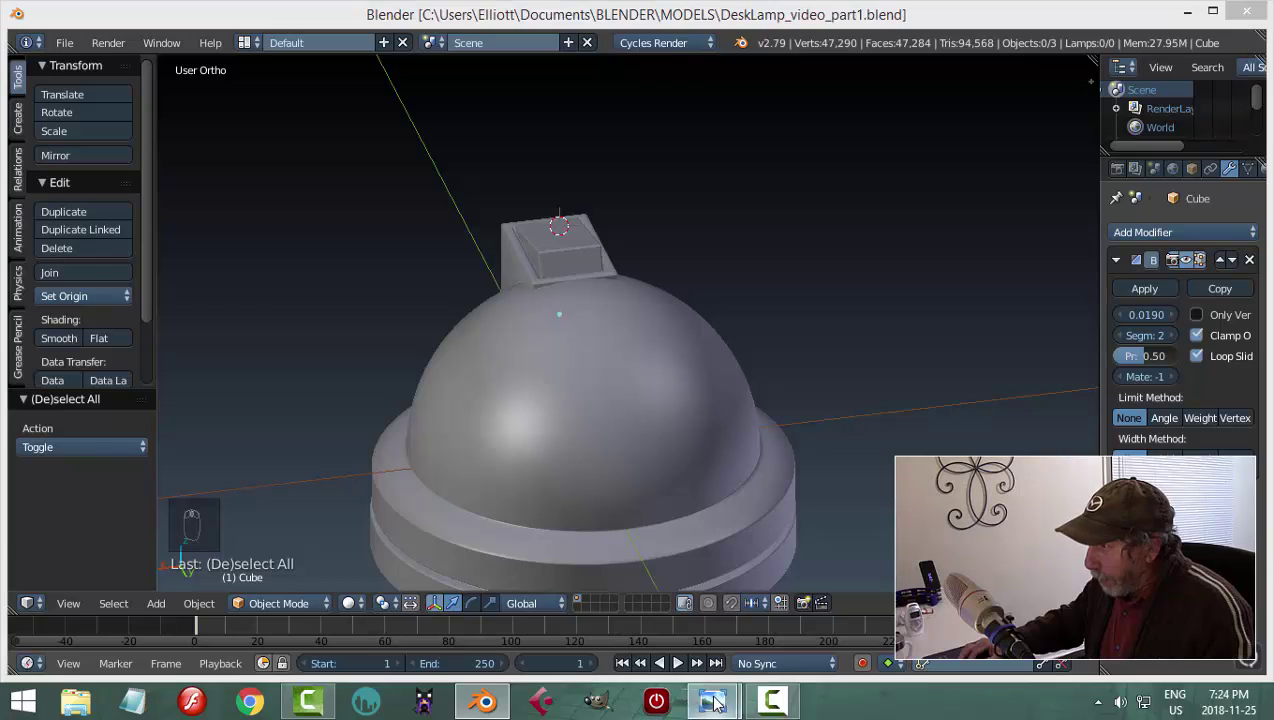
# Compare the modelled switch on the lamp base with reference photo 6.jpg in Windows Photo Viewer, and return to Blender
pyautogui.moveTo(711, 700)
pyautogui.click(604, 636)
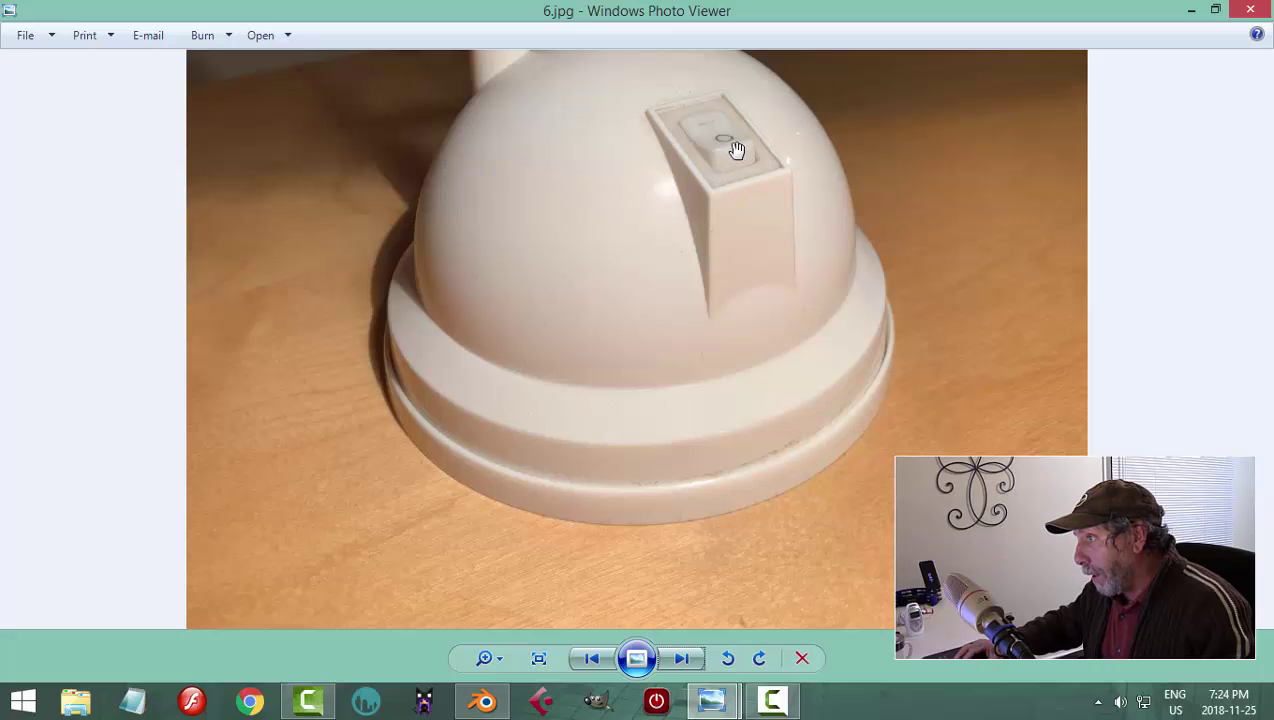
pyautogui.click(484, 700)
pyautogui.moveTo(713, 296); pyautogui.dragTo(714, 455, button='middle')
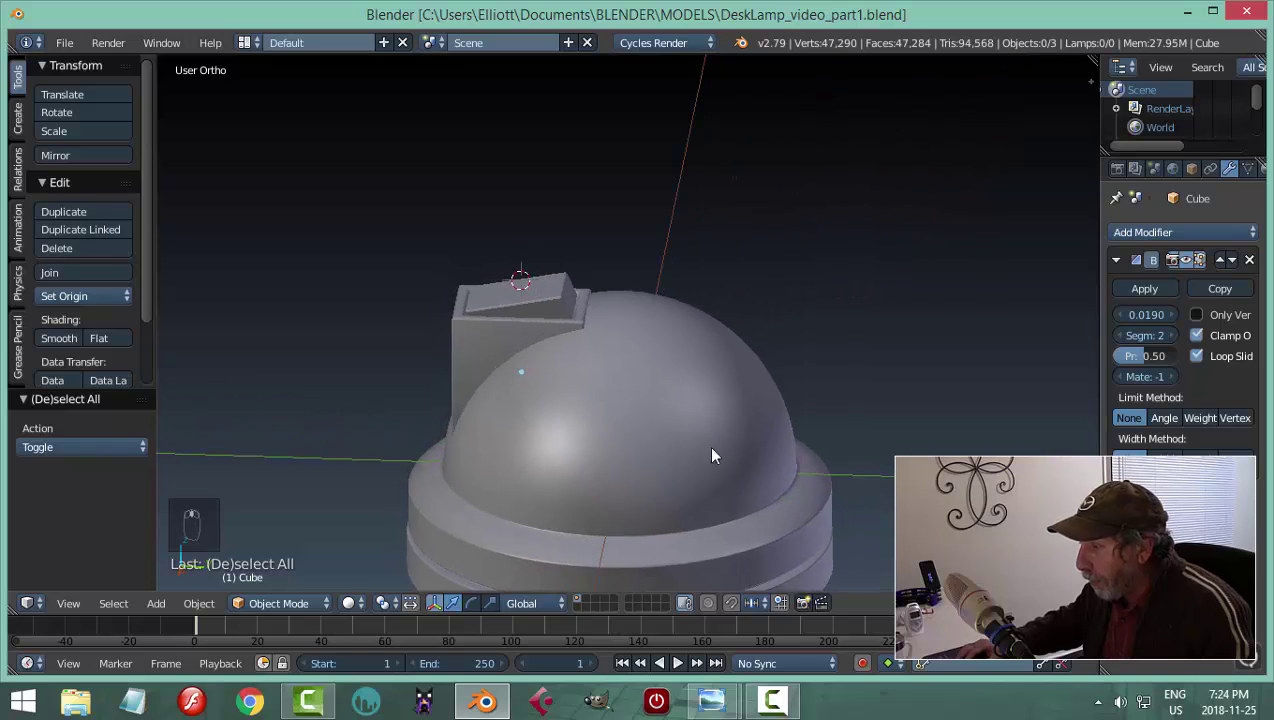
pyautogui.moveTo(711, 700)
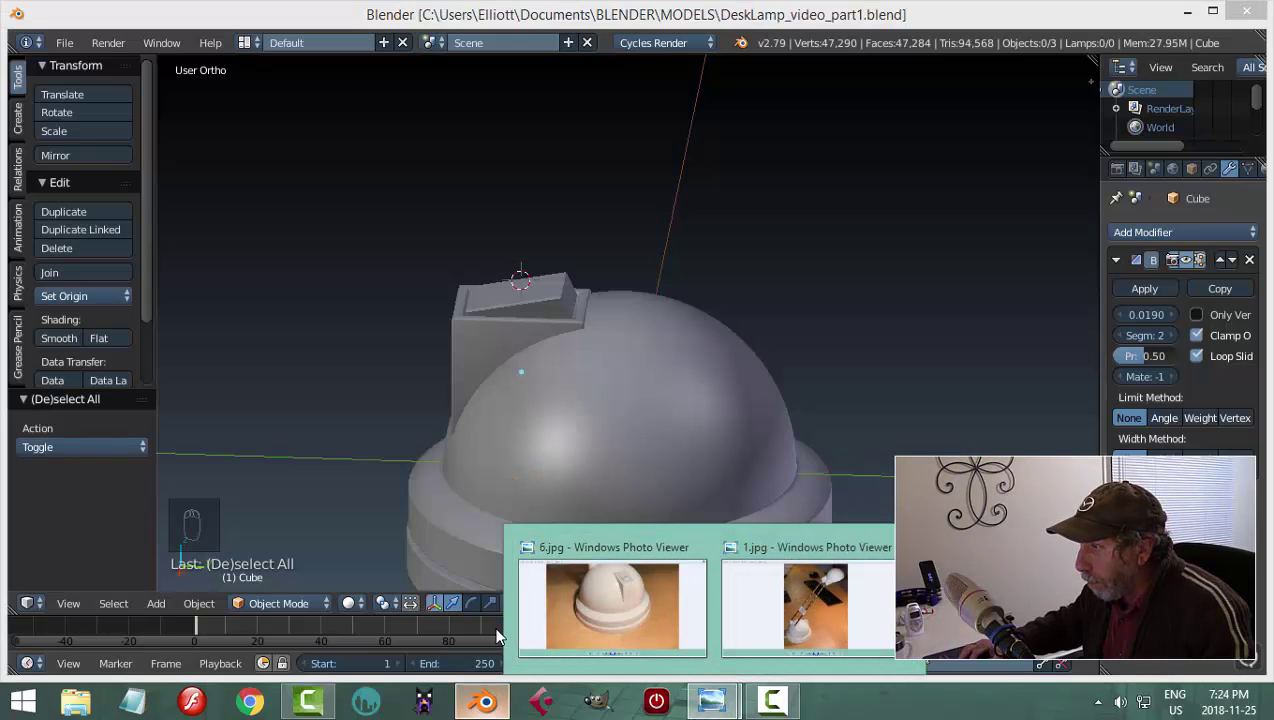
# Rotate the switch rocker 180° about the global Z axis so its slope faces the other way
pyautogui.rightClick(557, 307)
pyautogui.scroll(1, 592, 371)
pyautogui.scroll(2, 584, 378)
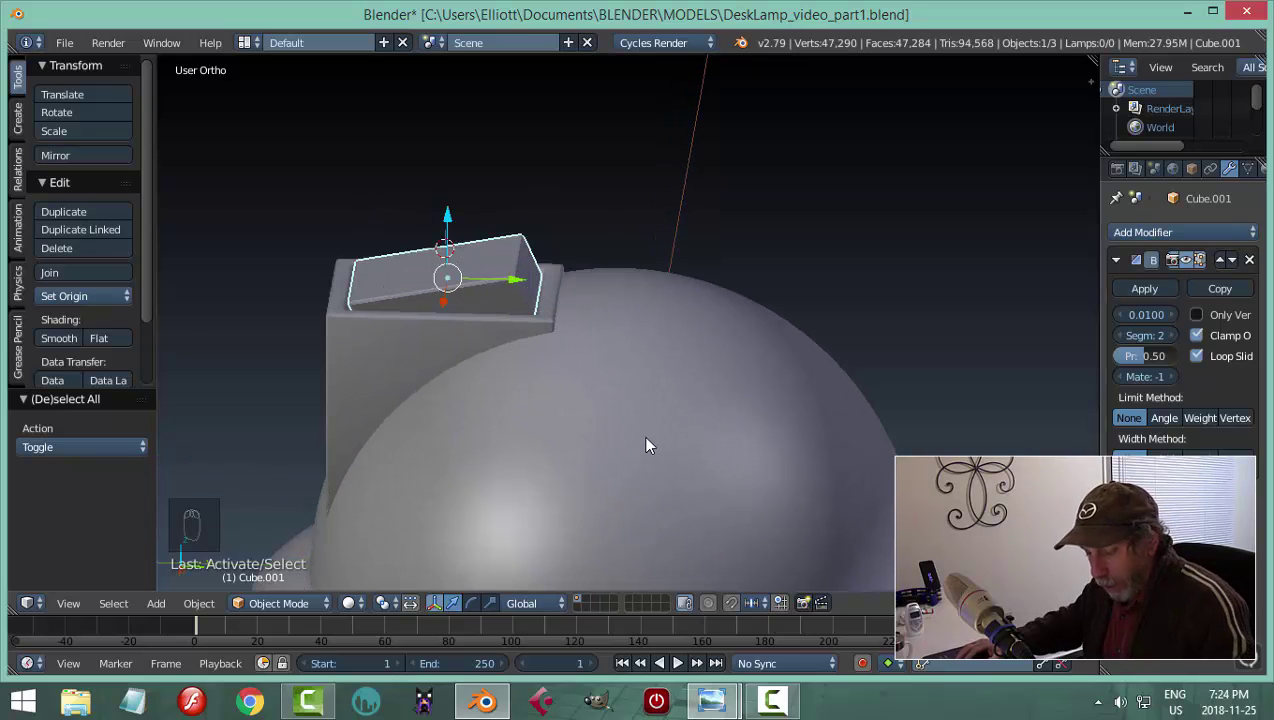
pyautogui.press('r')
pyautogui.write('z1')
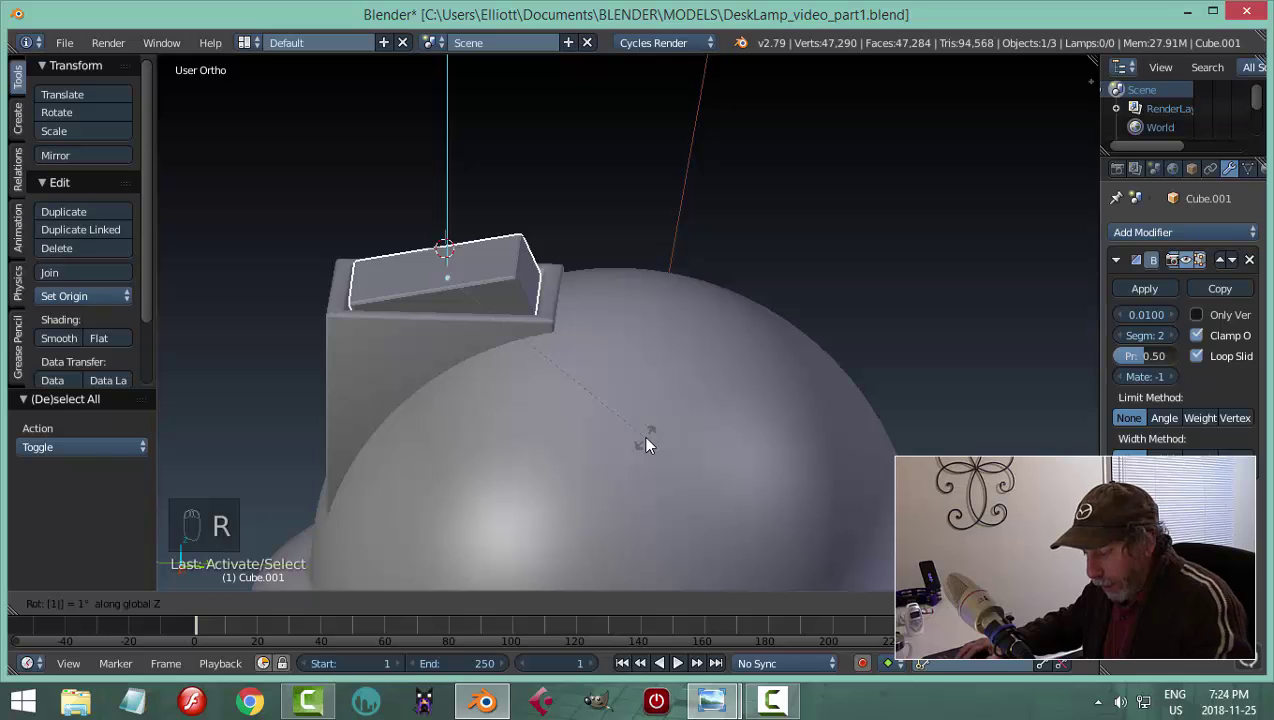
pyautogui.write('80')
pyautogui.press('Return')
pyautogui.moveTo(643, 435); pyautogui.dragTo(543, 345, button='middle')
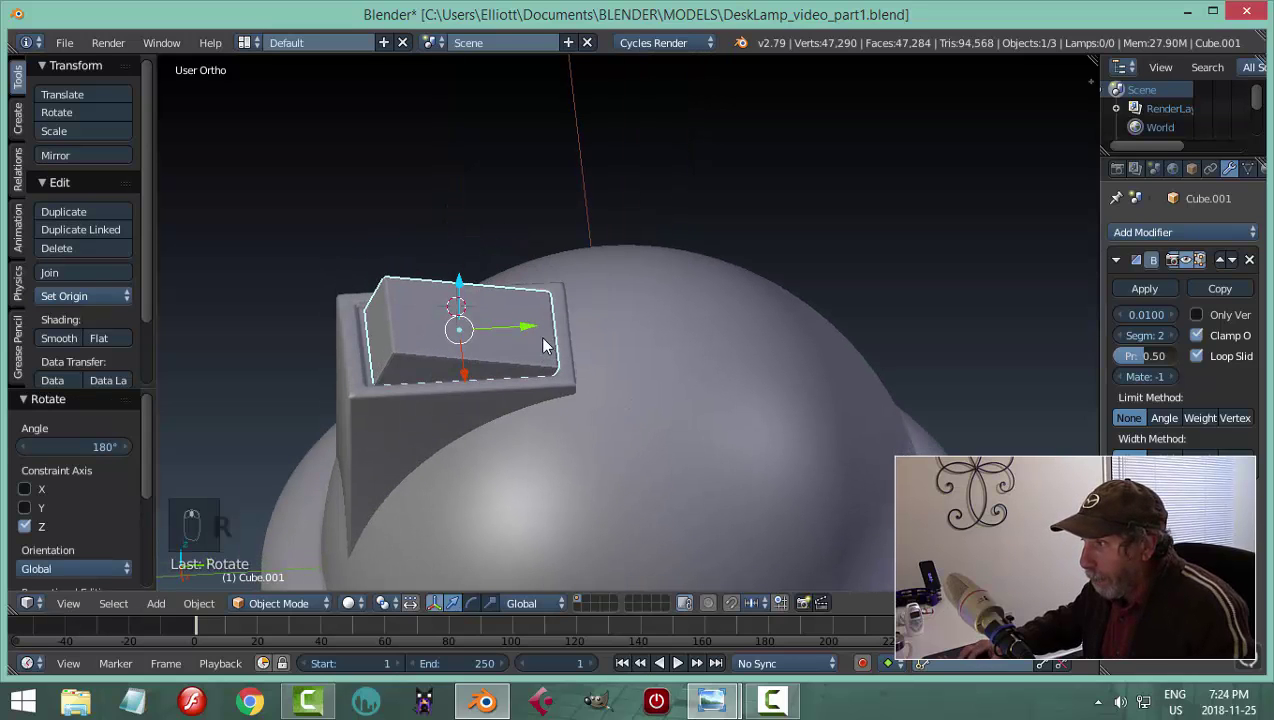
# Lower the switch rocker about 0.022 along Z into its housing and deselect it
pyautogui.moveTo(530, 333); pyautogui.dragTo(503, 415)
pyautogui.moveTo(503, 415); pyautogui.dragTo(461, 232, button='middle')
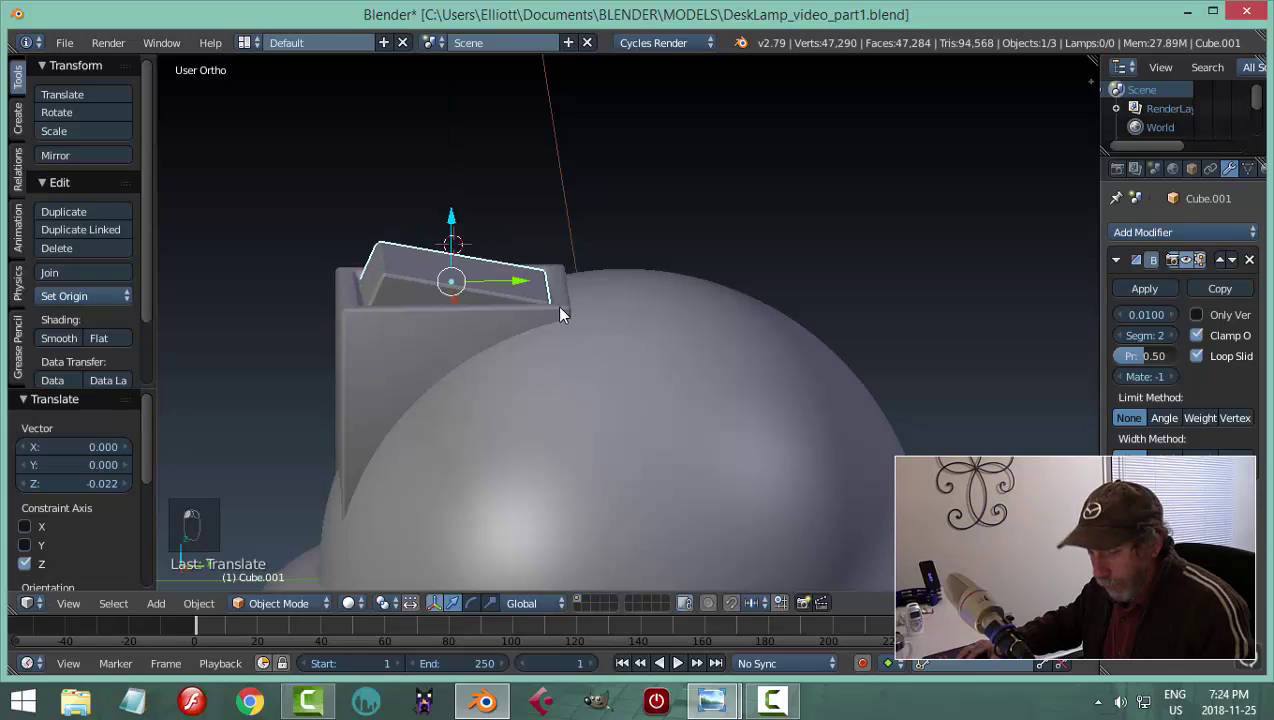
pyautogui.press('a')
pyautogui.moveTo(560, 313); pyautogui.dragTo(708, 380, button='middle')
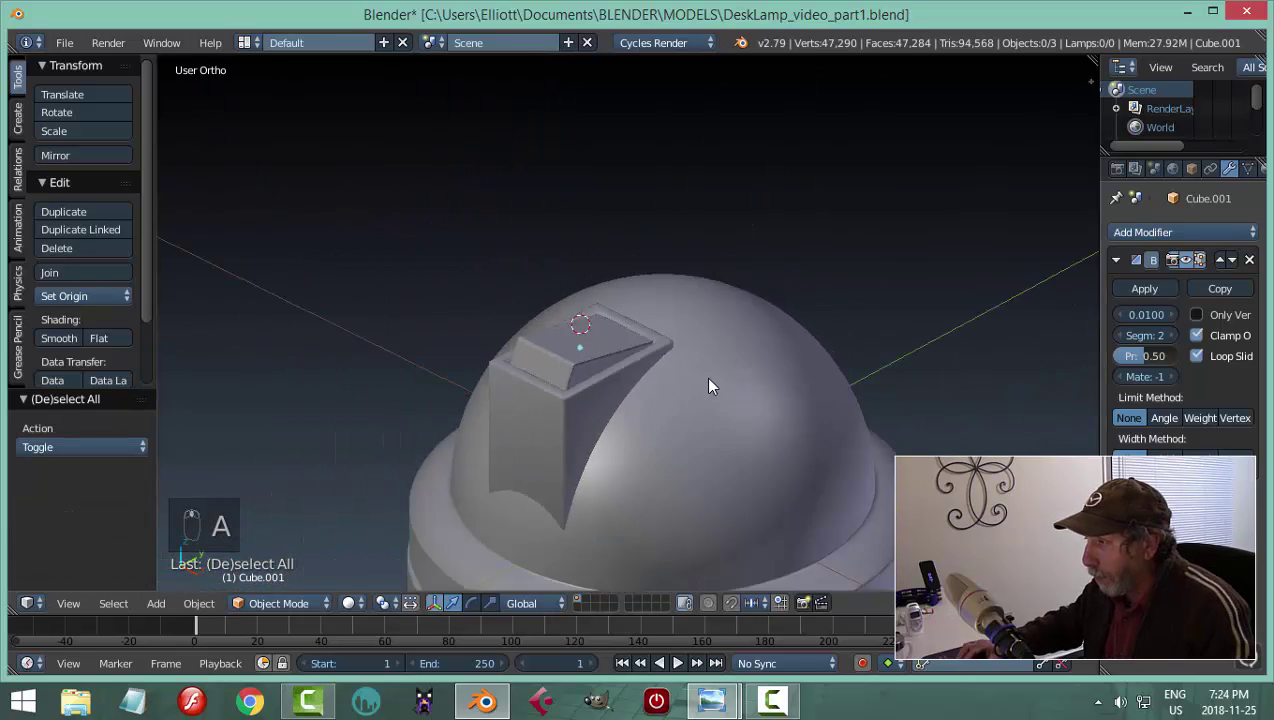
pyautogui.scroll(-3, 727, 468)
pyautogui.moveTo(727, 468); pyautogui.dragTo(791, 421, button='middle')
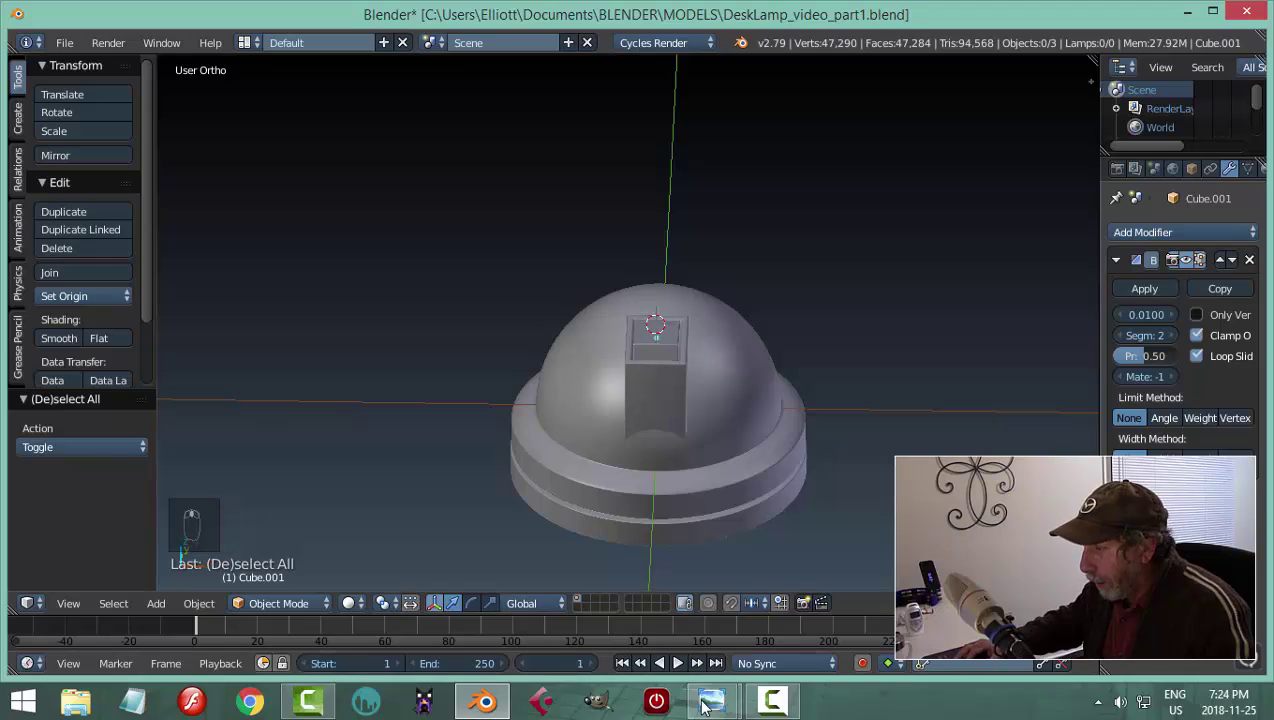
# Check the rocker's orientation and the housing's height on the dome against reference photo 6.jpg
pyautogui.moveTo(711, 700)
pyautogui.click(616, 616)
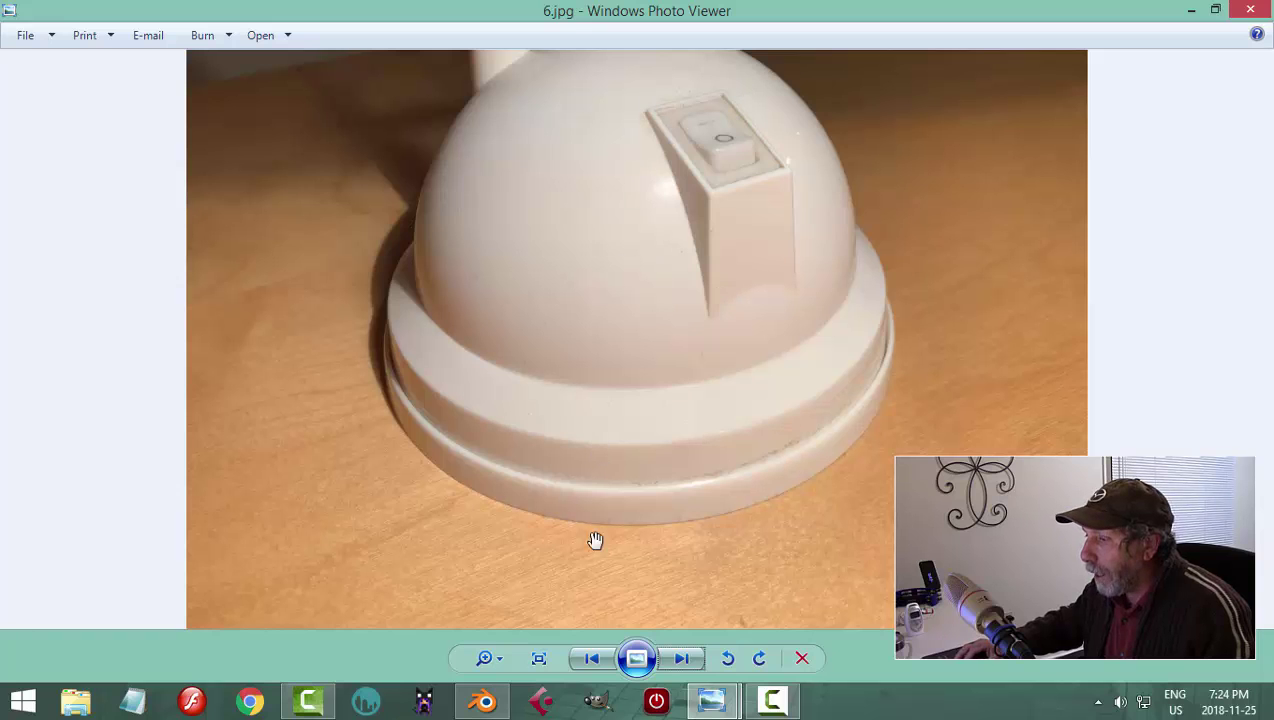
pyautogui.click(484, 700)
pyautogui.moveTo(762, 307); pyautogui.dragTo(482, 289, button='middle')
pyautogui.scroll(5, 540, 305)
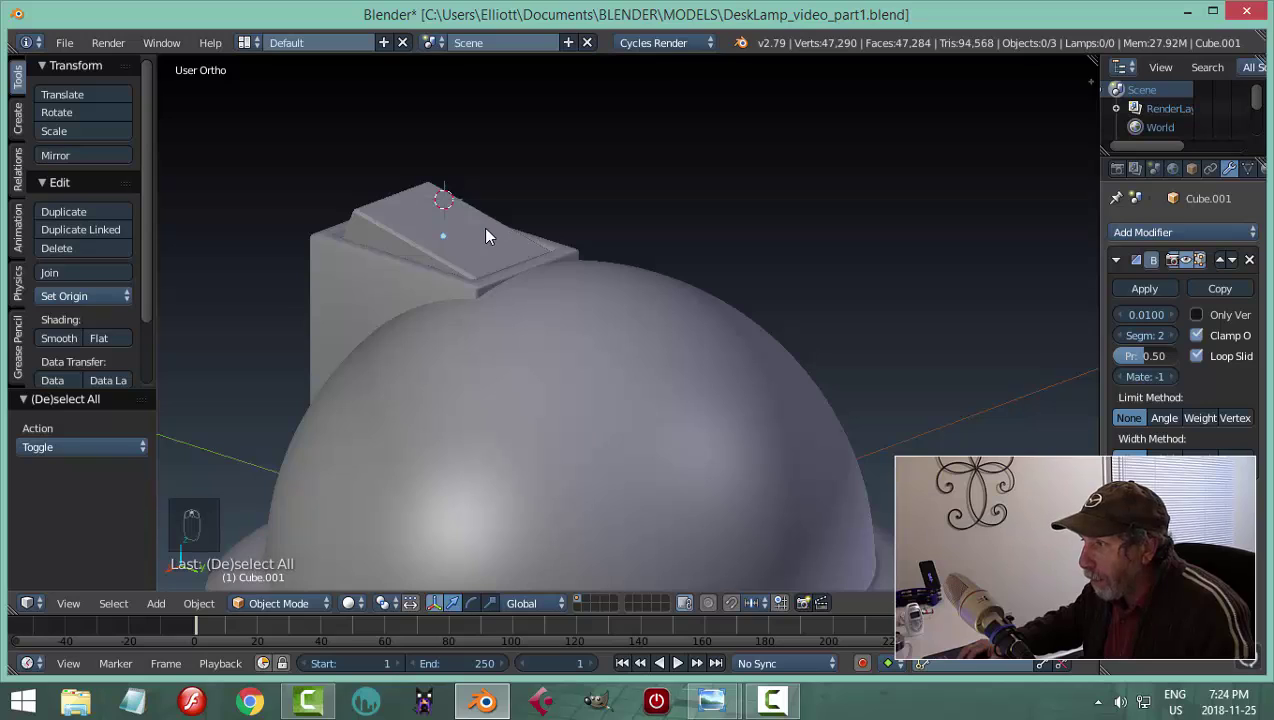
# Raise the switch rocker and its housing together about 0.013 along Z and deselect them
pyautogui.rightClick(483, 227)
pyautogui.keyDown('shift'); pyautogui.rightClick(446, 281); pyautogui.keyUp('shift')
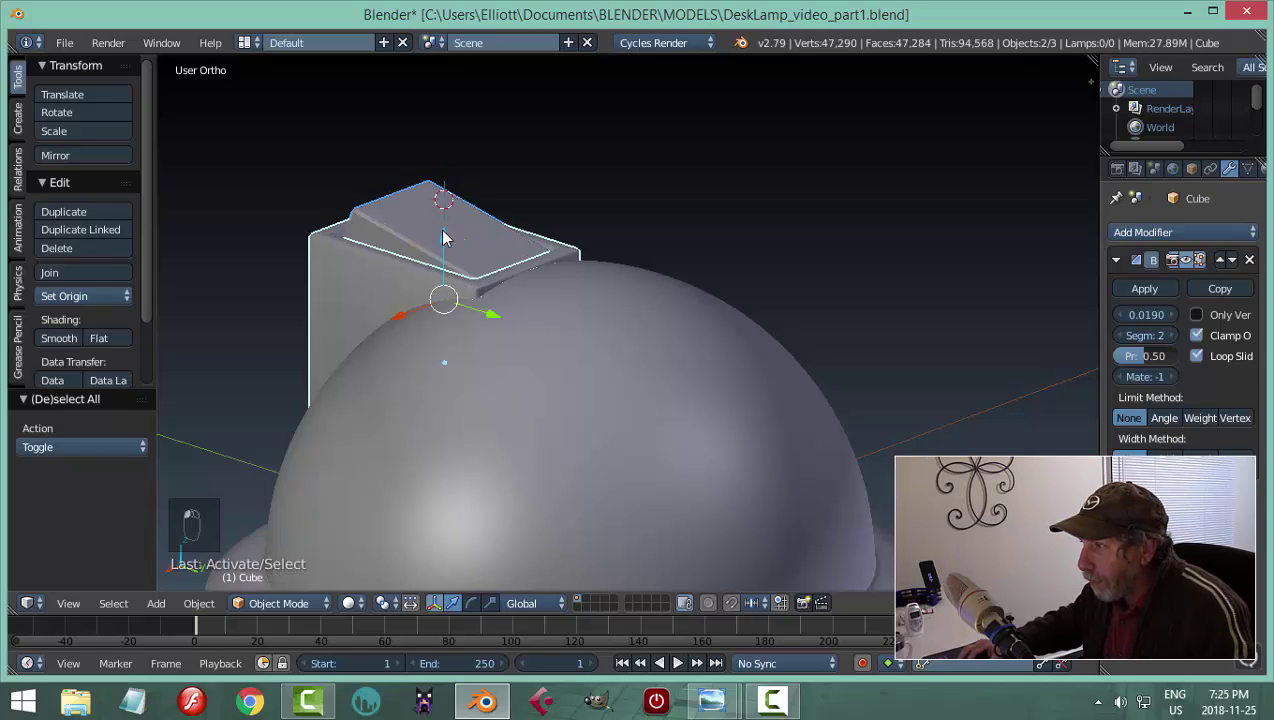
pyautogui.press('g')
pyautogui.press('z')
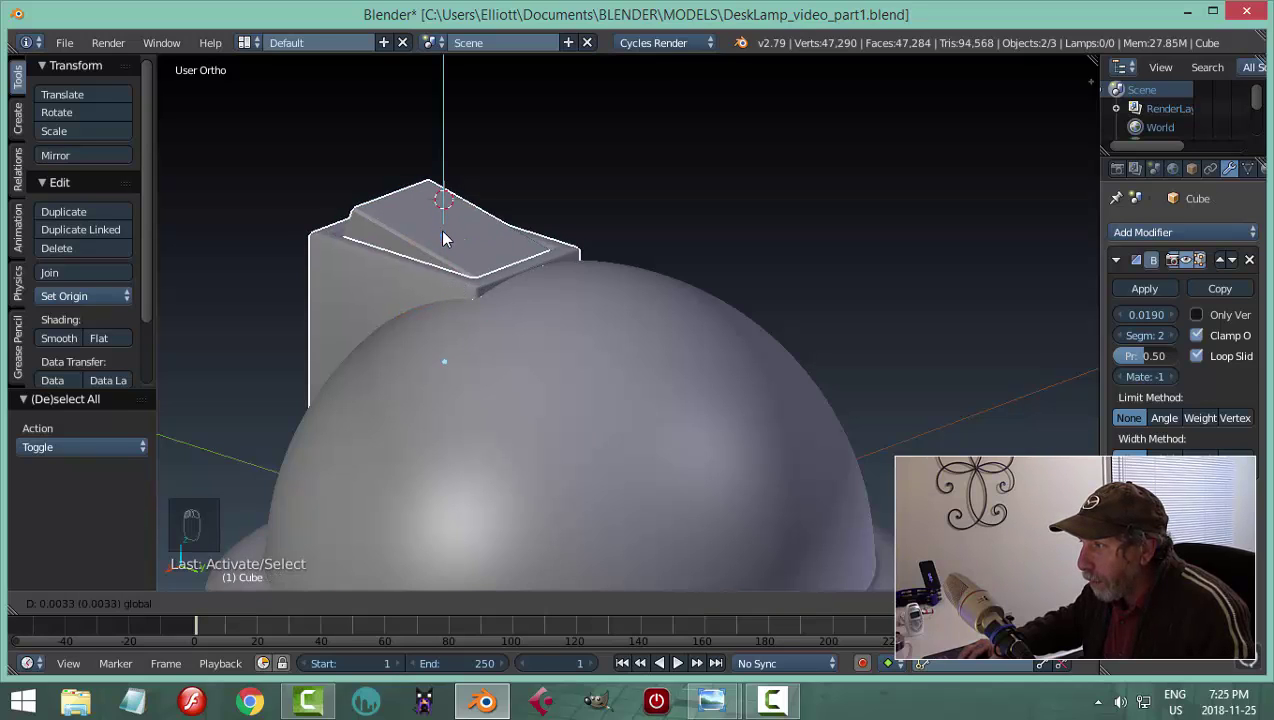
pyautogui.click(439, 227)
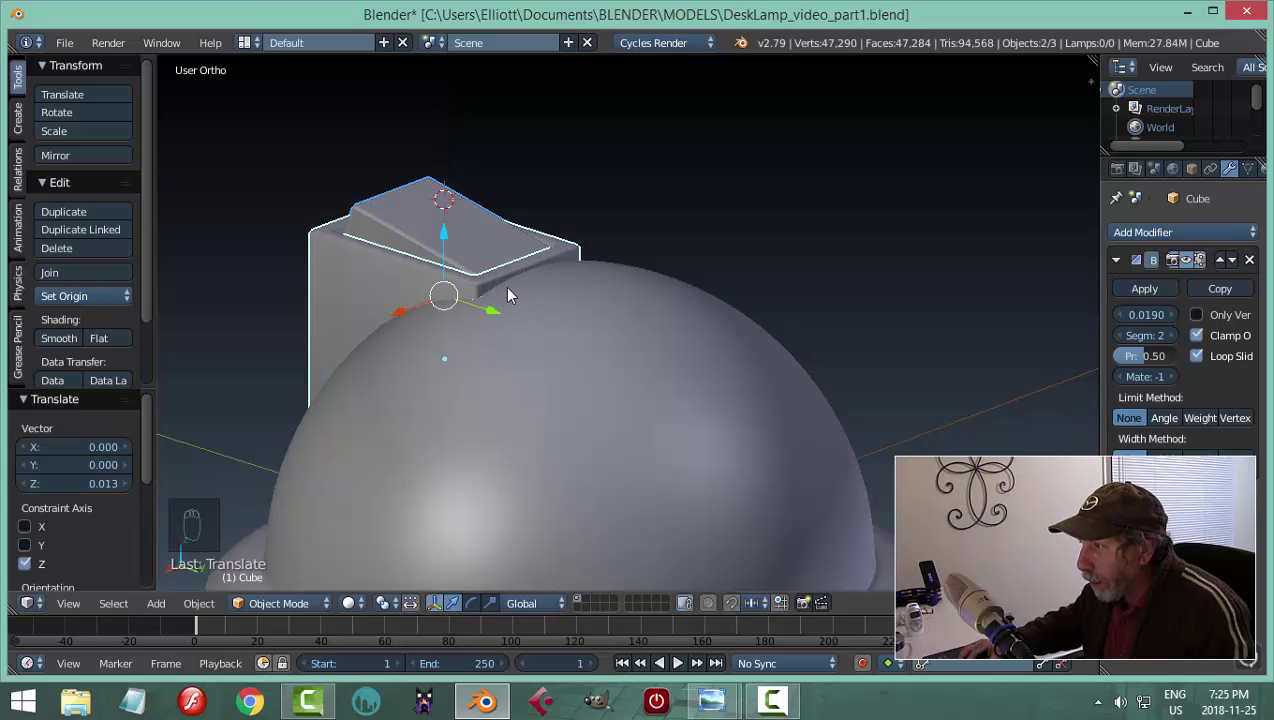
pyautogui.scroll(-4, 534, 288)
pyautogui.press('a')
pyautogui.moveTo(455, 312); pyautogui.dragTo(660, 299, button='middle')
pyautogui.scroll(2, 656, 337)
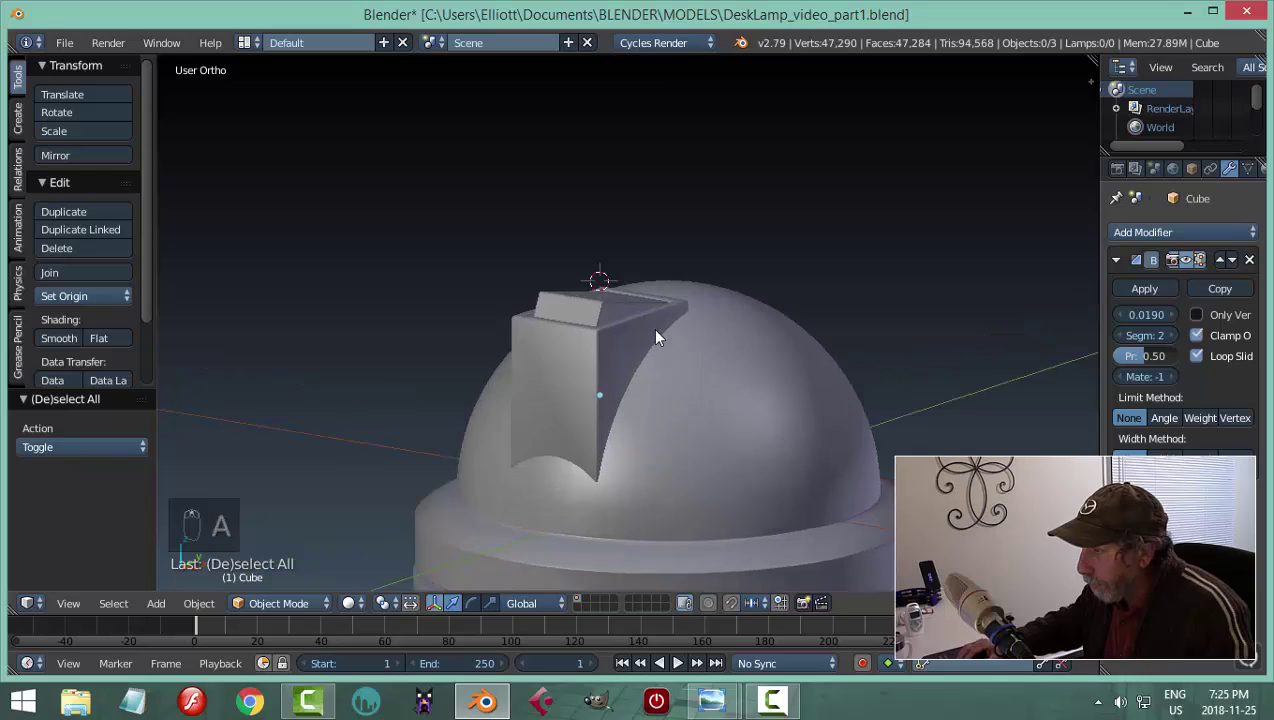
pyautogui.scroll(-3, 652, 330)
pyautogui.moveTo(650, 359)
pyautogui.mouseDown(button='middle')
pyautogui.moveTo(662, 321)
pyautogui.moveTo(648, 337)
pyautogui.mouseUp(button='middle')
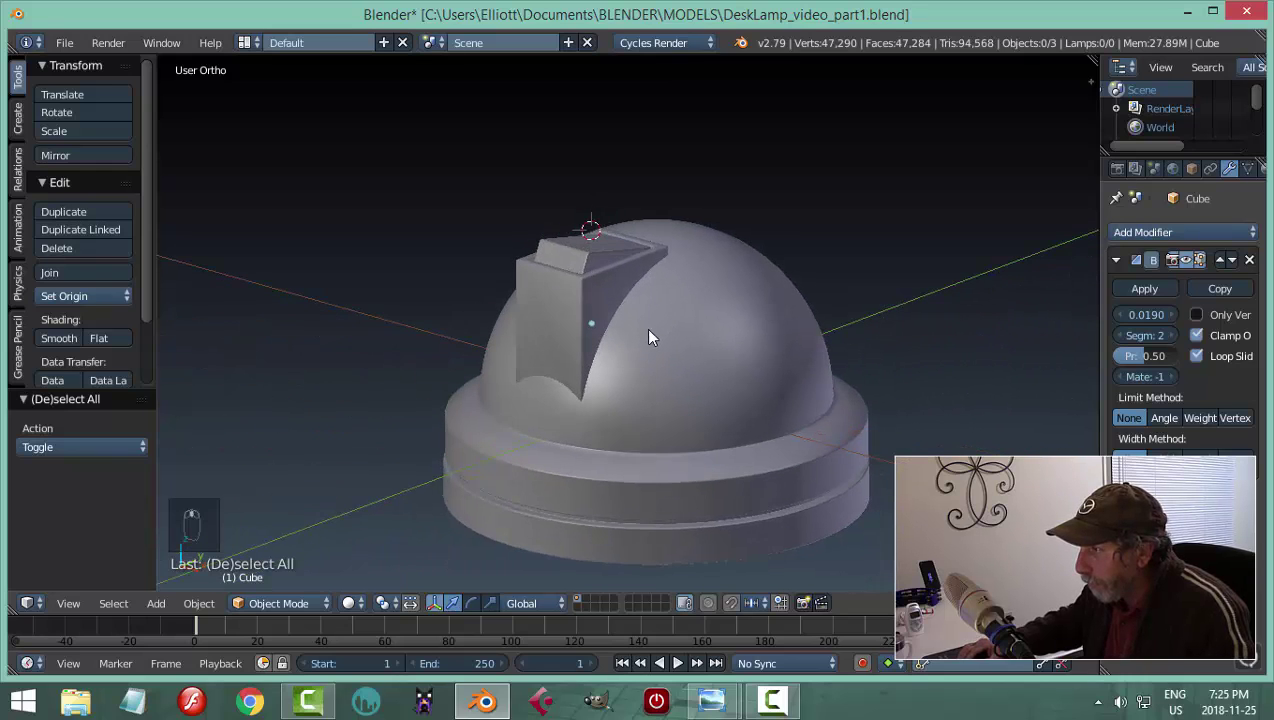
# Set the switch housing's bevel width to 0.0100 and save the file
pyautogui.scroll(2, 645, 330)
pyautogui.rightClick(603, 324)
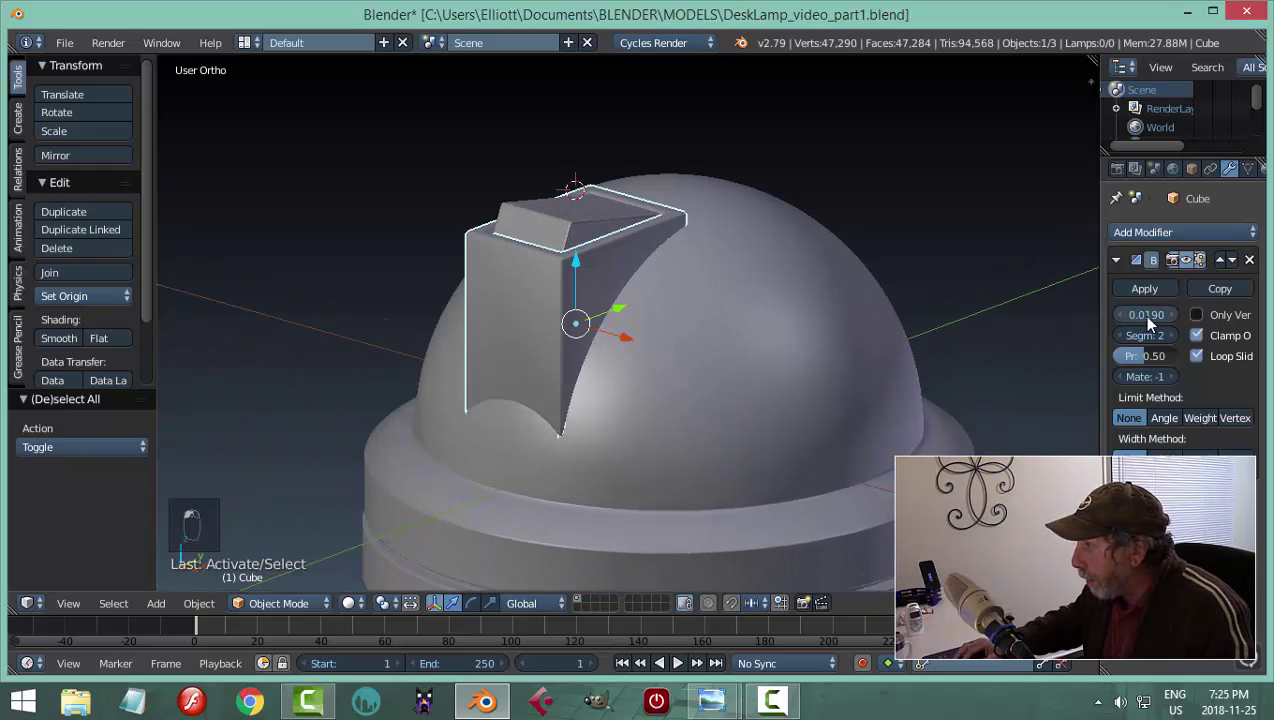
pyautogui.moveTo(1147, 318); pyautogui.dragTo(1141, 318)
pyautogui.press('a')
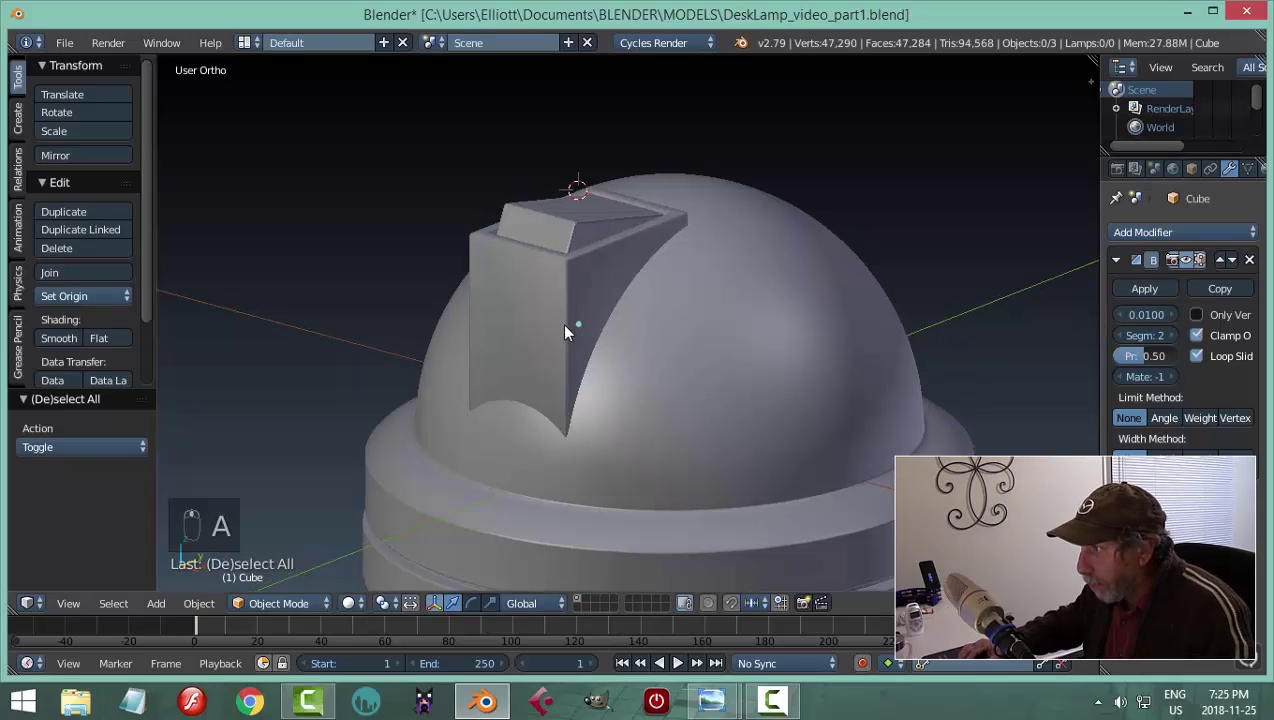
pyautogui.moveTo(569, 321); pyautogui.dragTo(643, 358, button='middle')
pyautogui.hotkey('ctrl', 's')
pyautogui.moveTo(808, 366); pyautogui.dragTo(750, 360, button='middle')
pyautogui.scroll(-3, 601, 334)
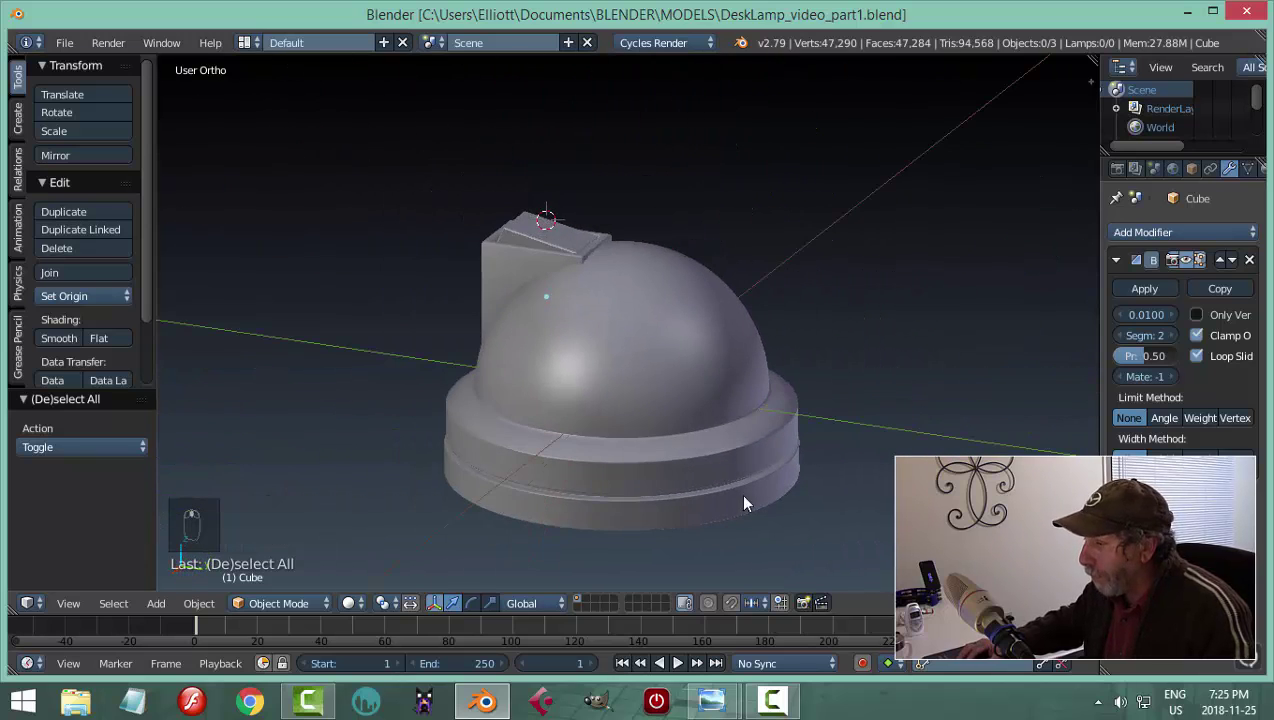
# Examine the arm sockets on the lamp base in reference photo 1.jpg, and return to Blender
pyautogui.moveTo(710, 703)
pyautogui.moveTo(808, 606)
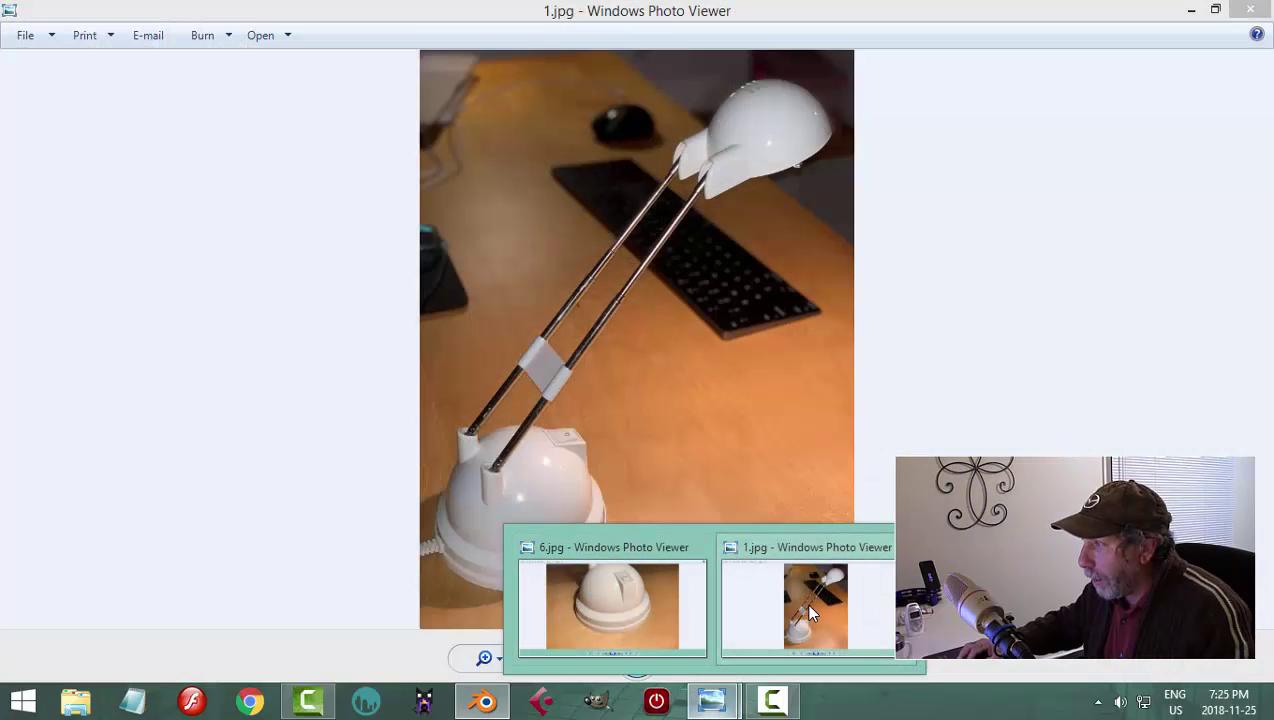
pyautogui.click(805, 602)
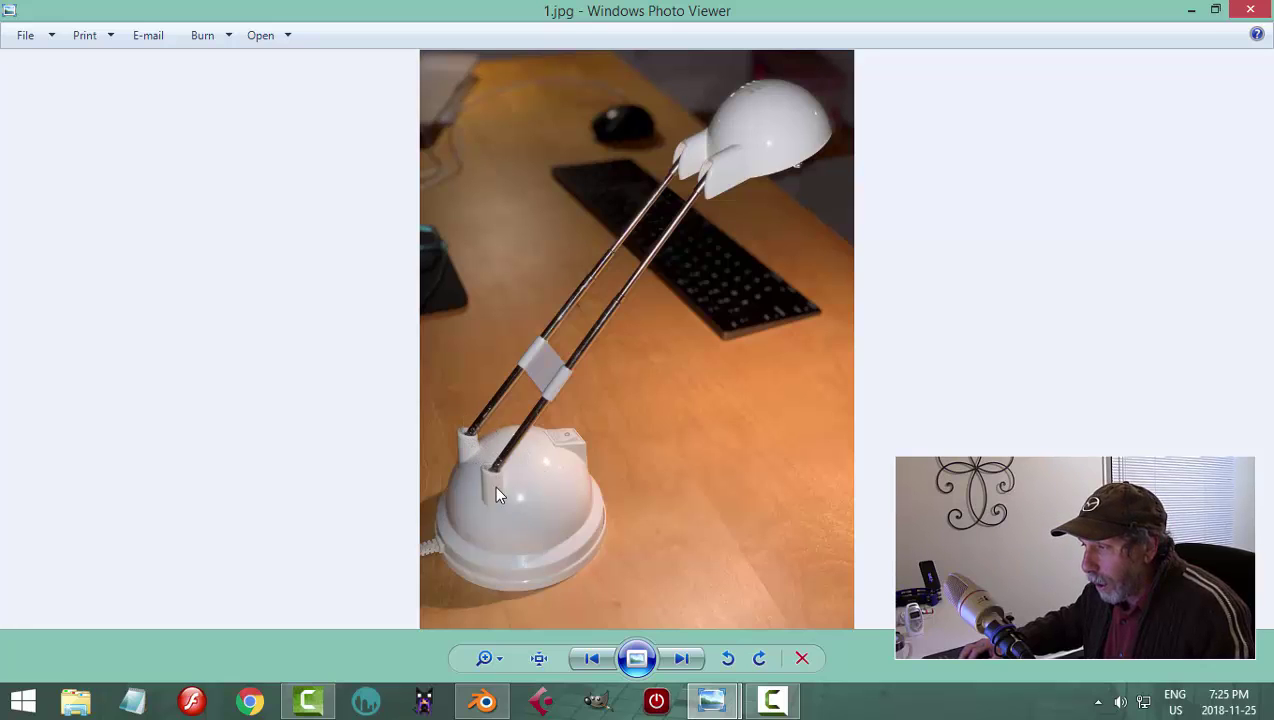
pyautogui.click(484, 701)
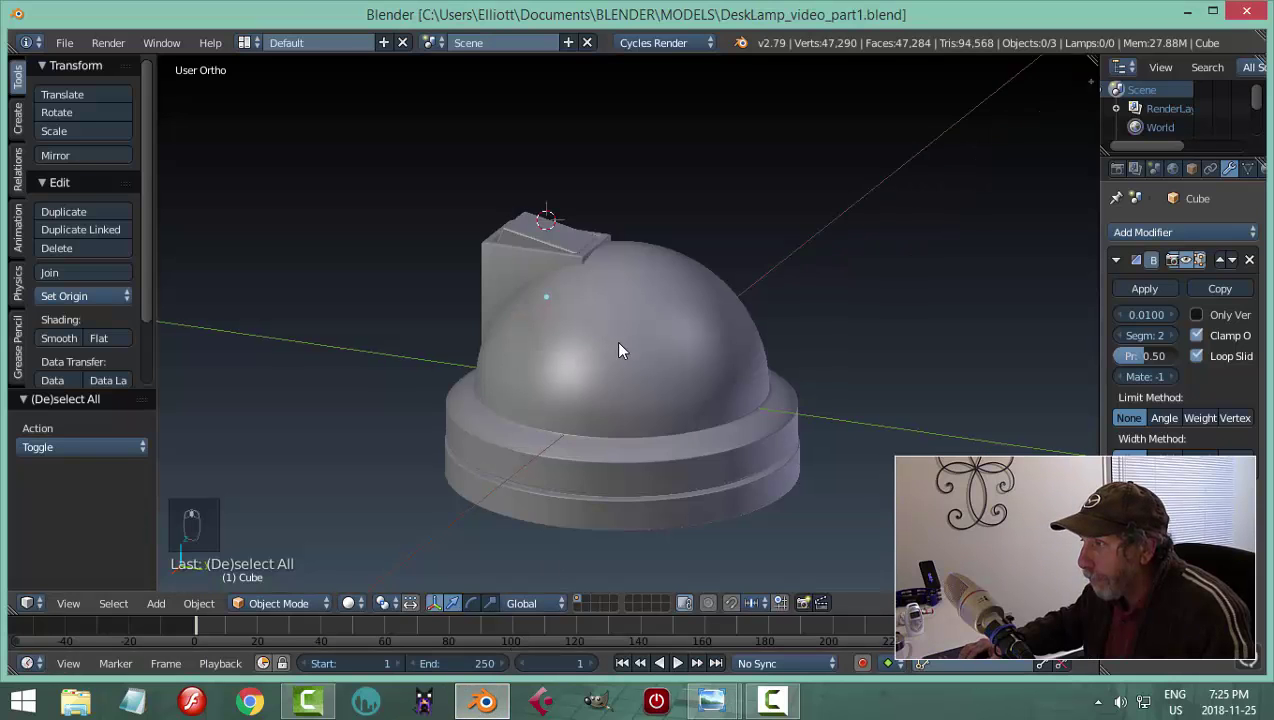
# In the back orthographic view, snap the 3D cursor to the centre of the domed lamp base
pyautogui.moveTo(620, 347); pyautogui.dragTo(526, 378, button='middle')
pyautogui.press('KP_1')
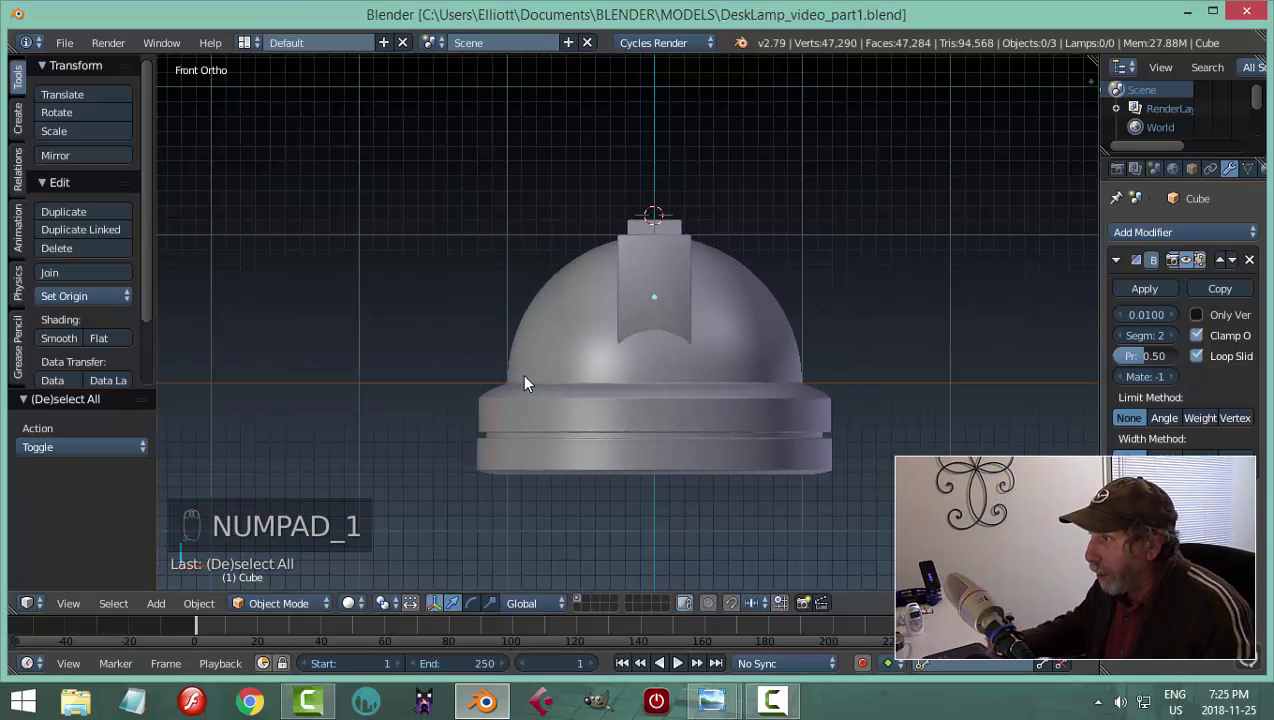
pyautogui.press('ctrl+KP_1')
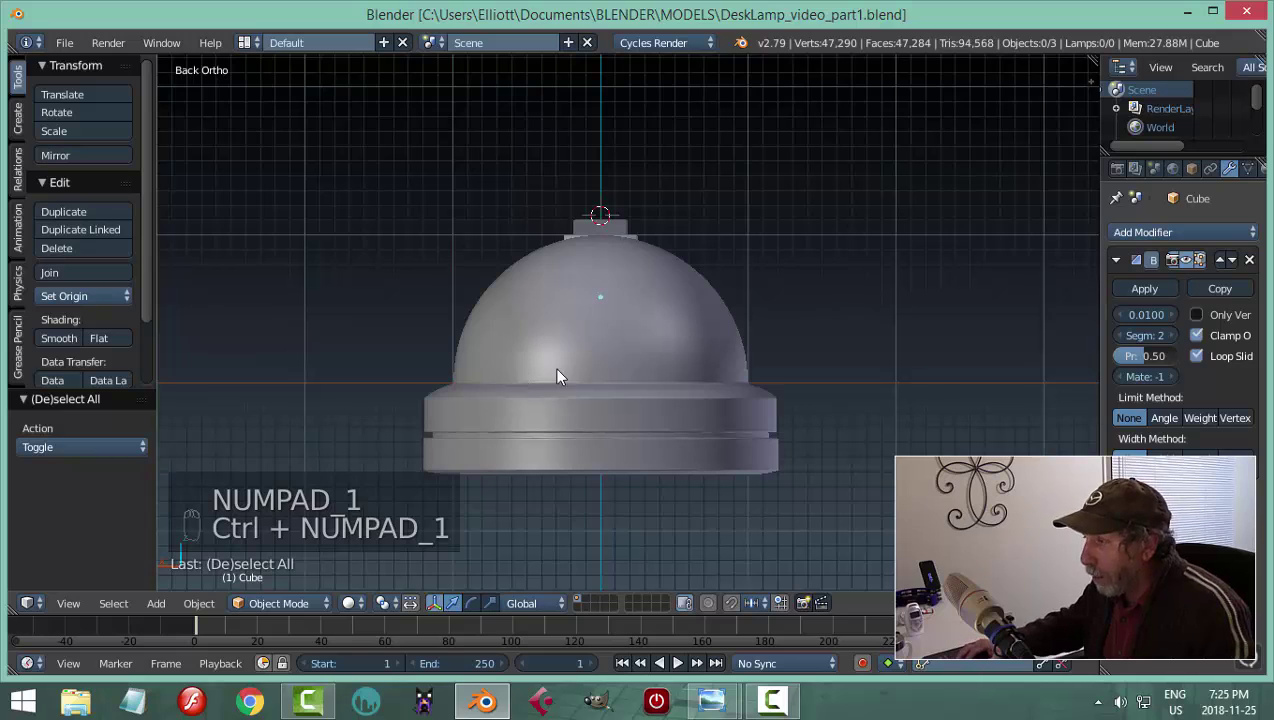
pyautogui.rightClick(597, 290)
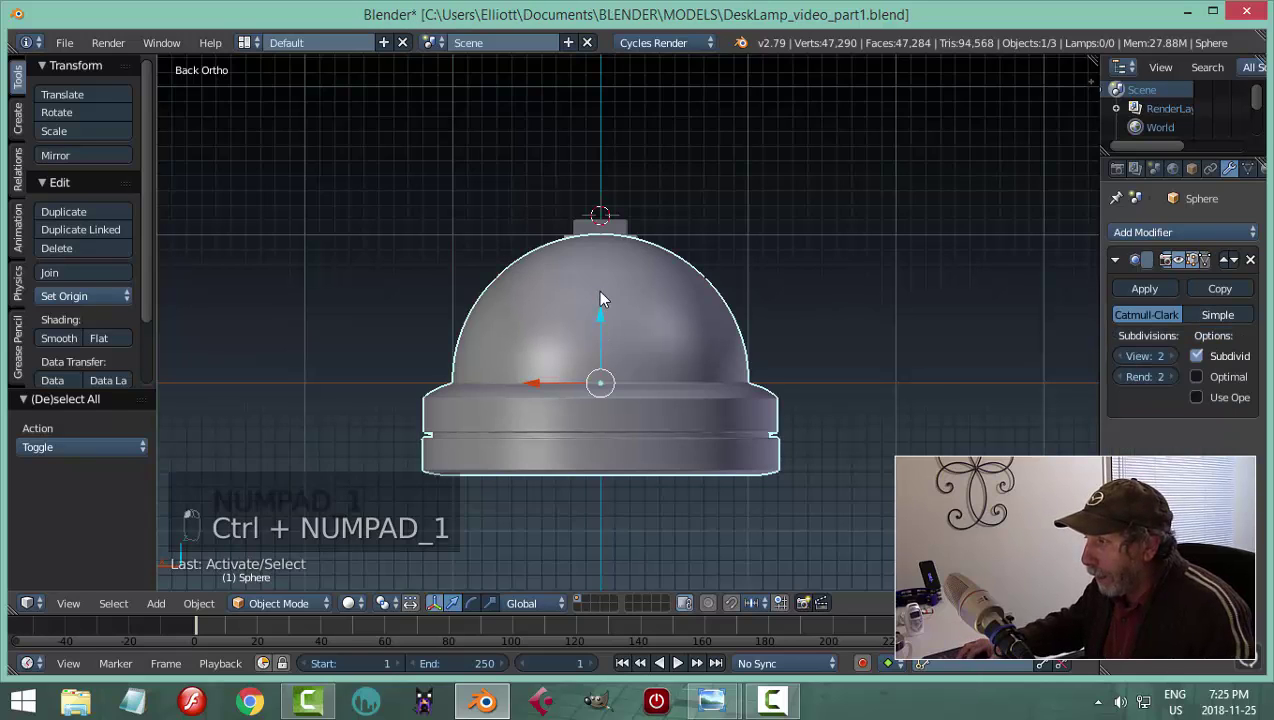
pyautogui.hotkey('shift', 's')
pyautogui.click(732, 314)
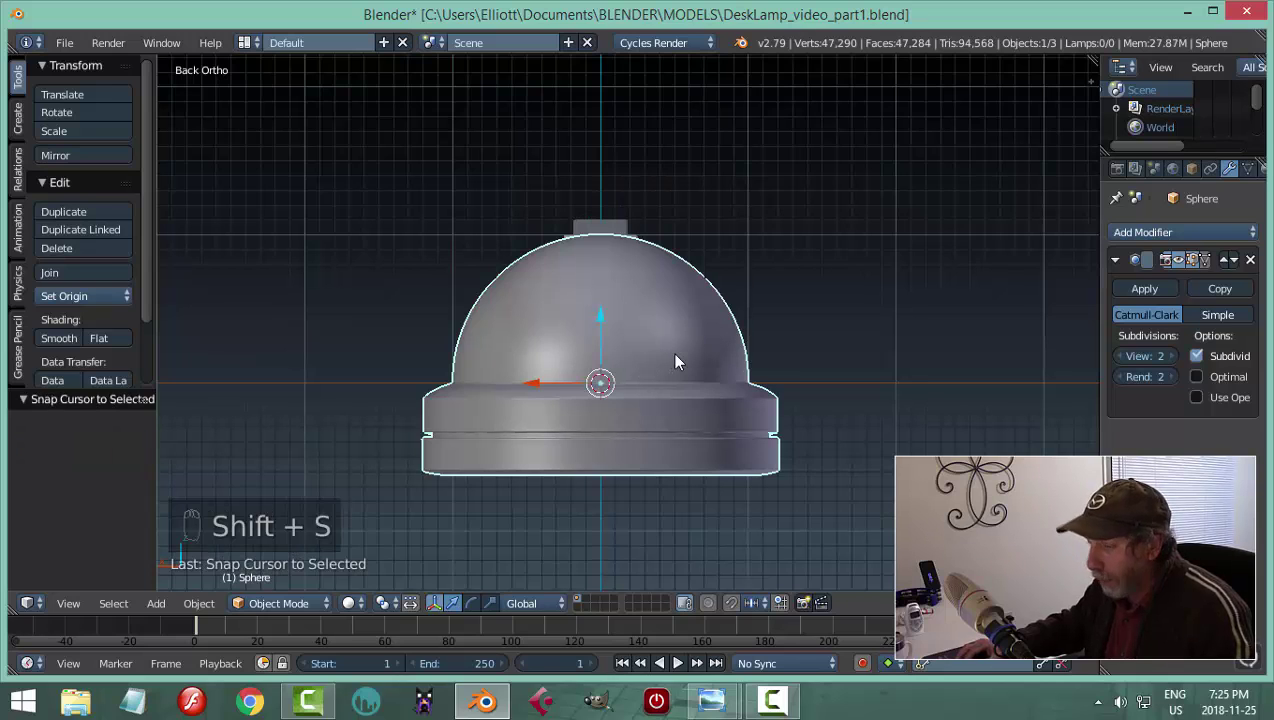
# Add a 32-vertex cylinder mesh at the 3D cursor with its cap fill type set to Nothing
pyautogui.hotkey('shift', 'a')
pyautogui.moveTo(674, 355)
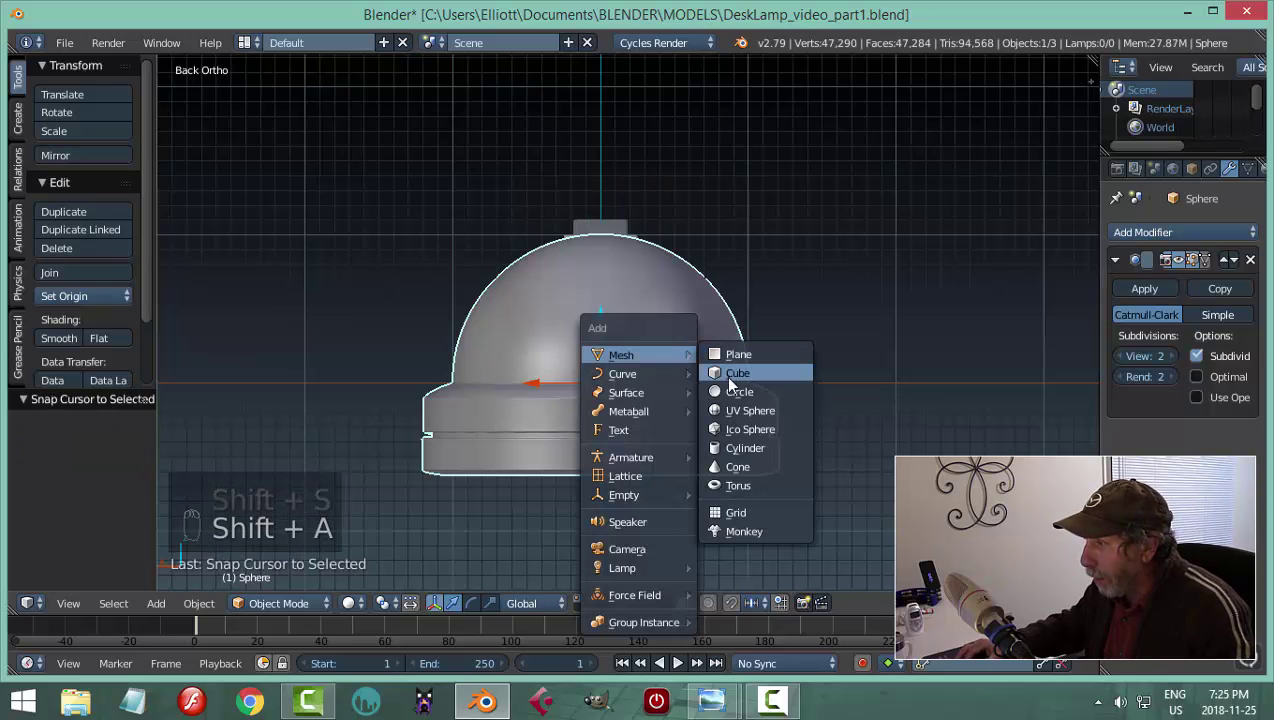
pyautogui.click(742, 447)
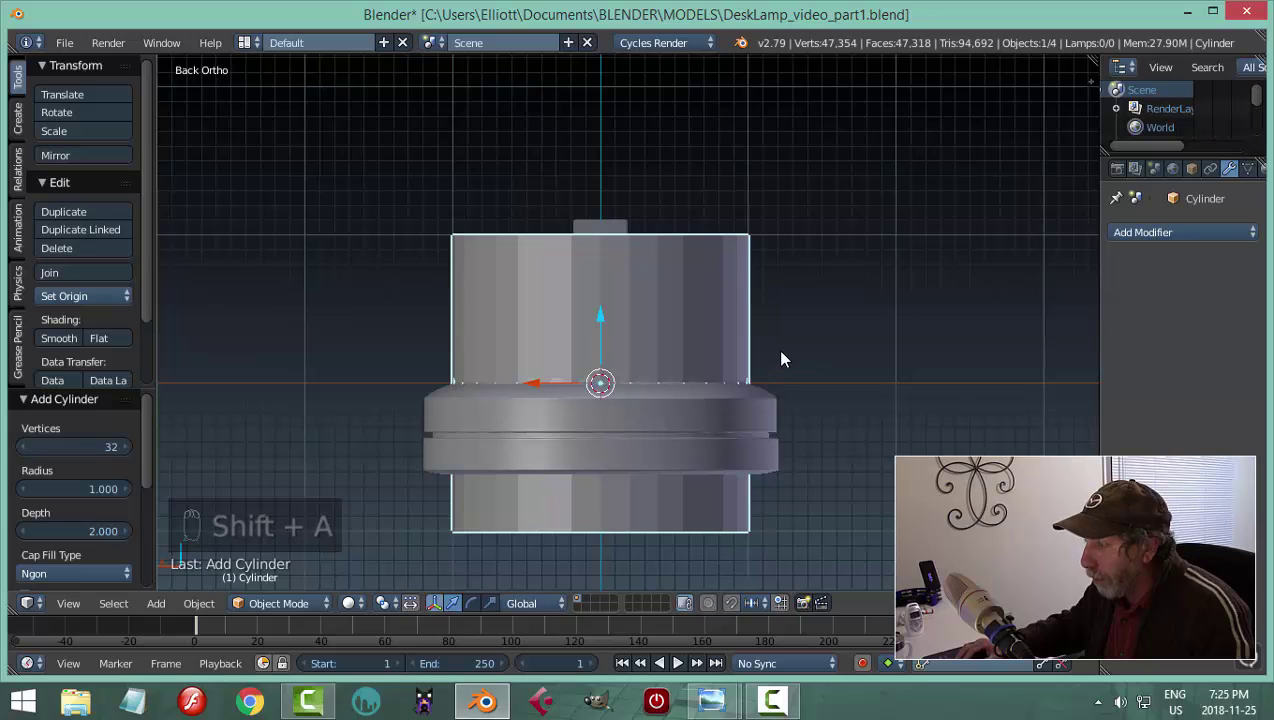
pyautogui.scroll(-2, 146, 412)
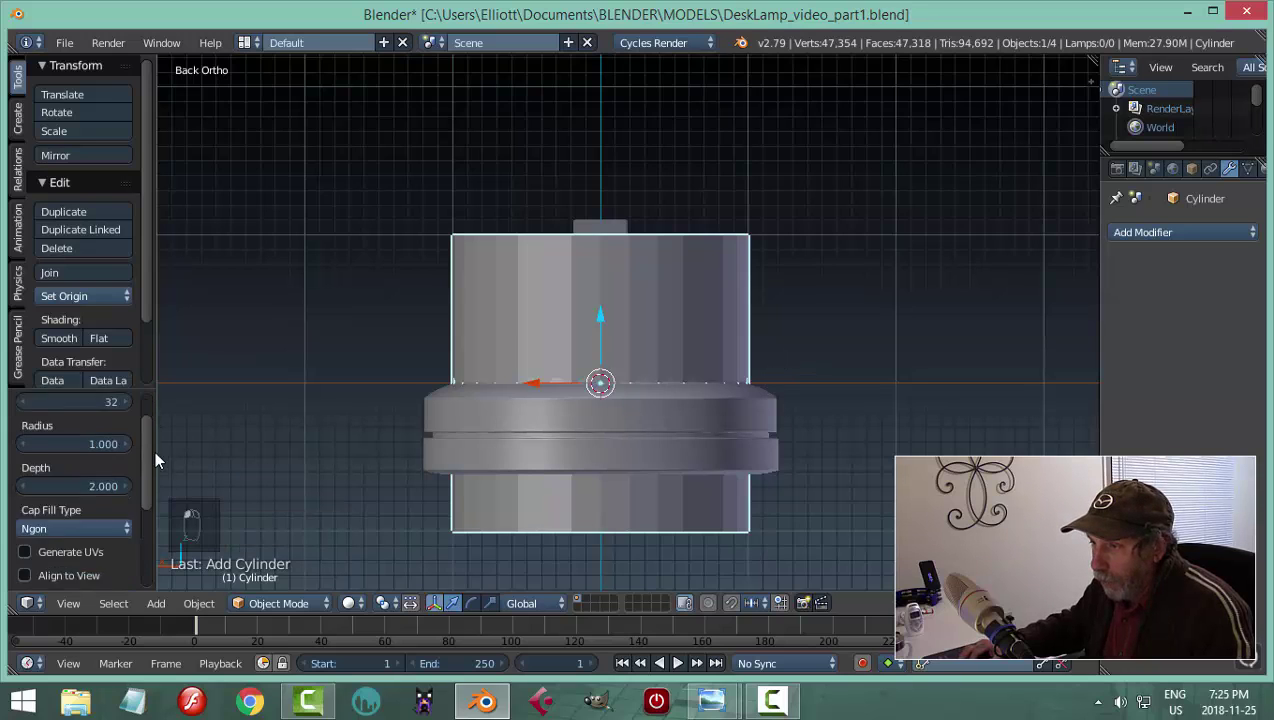
pyautogui.scroll(-3, 154, 460)
pyautogui.click(85, 417)
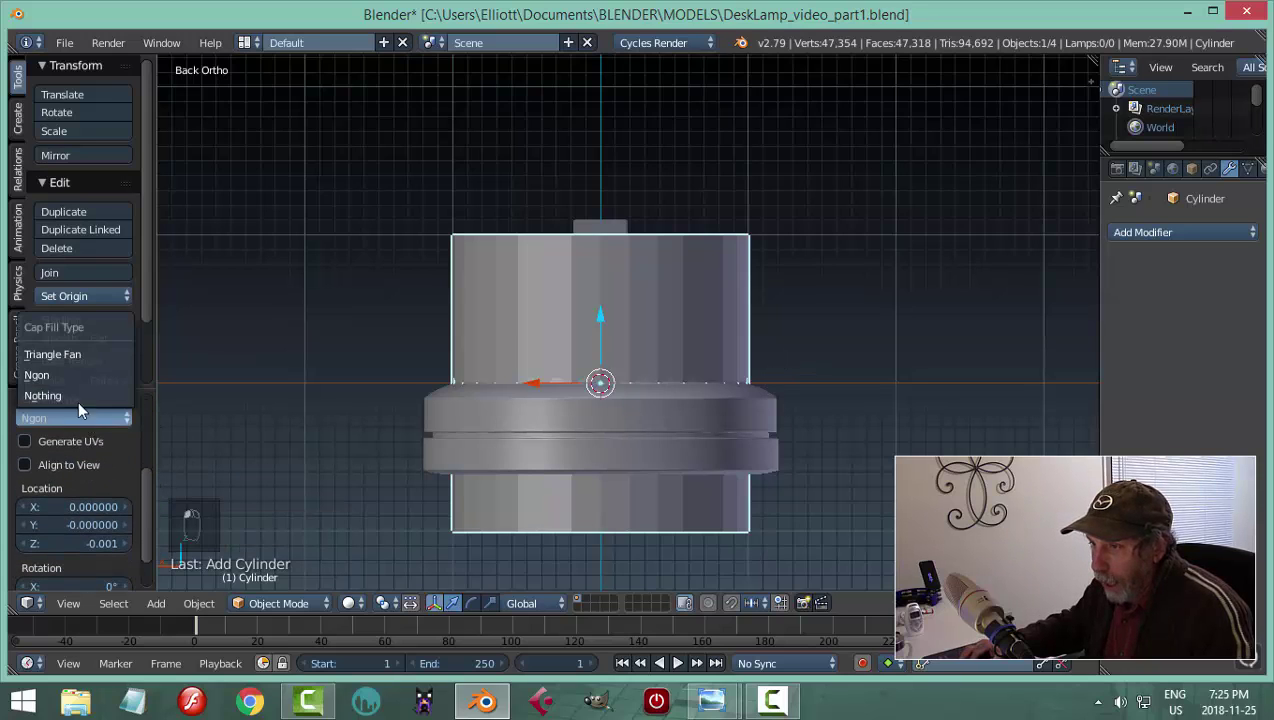
pyautogui.click(72, 394)
# In Edit Mode, scale the open cylinder to about 0.29 and raise it along Z to the top of the dome
pyautogui.moveTo(855, 351); pyautogui.dragTo(768, 378, button='middle')
pyautogui.press('Tab')
pyautogui.click(887, 375)
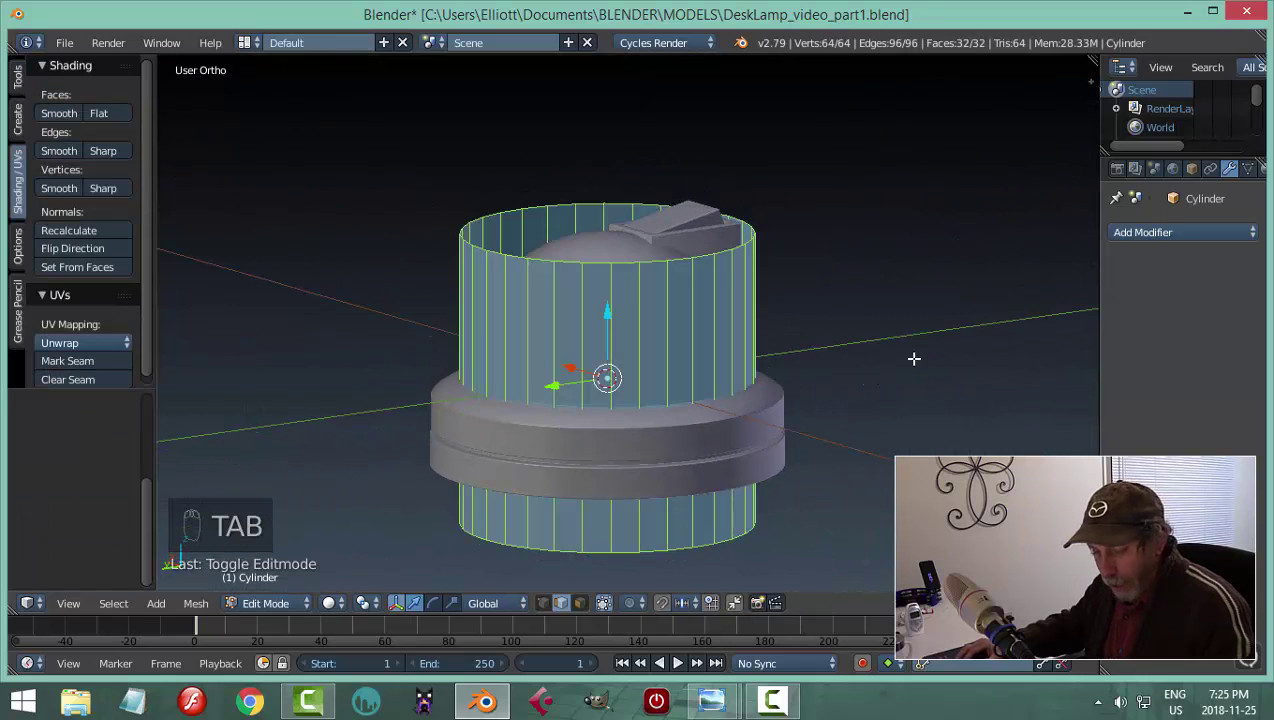
pyautogui.press('s')
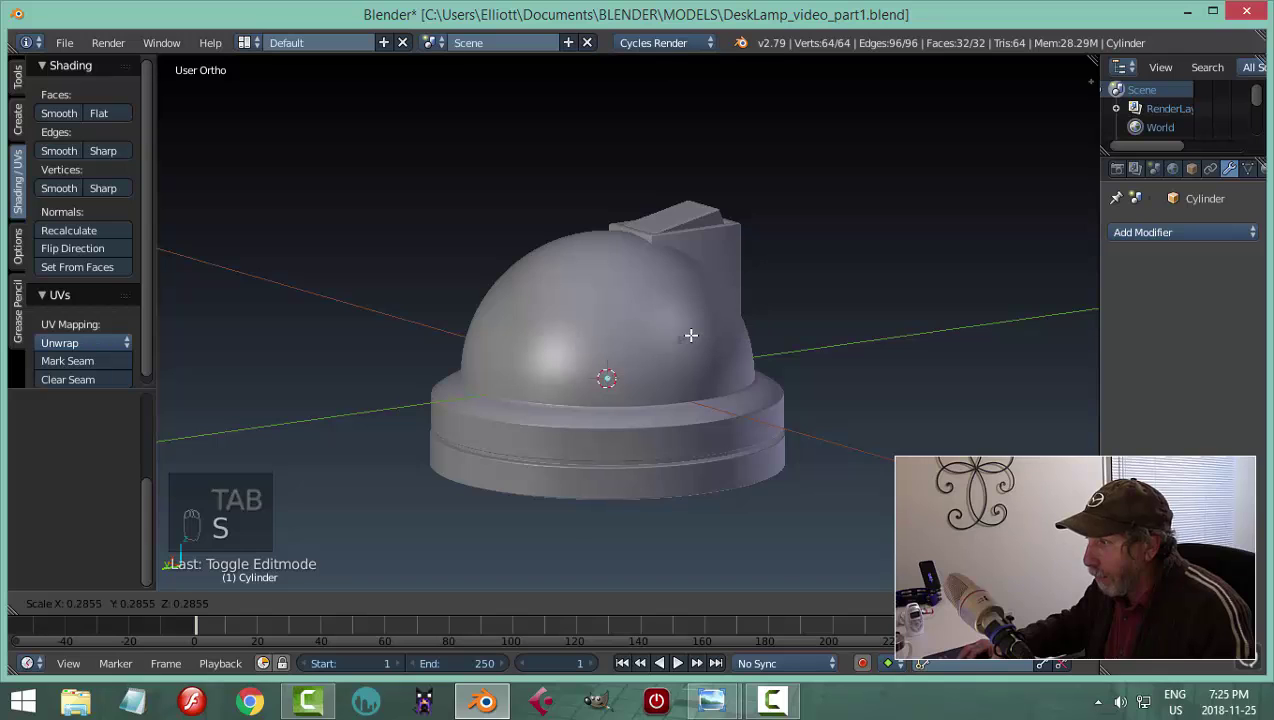
pyautogui.click(691, 335)
pyautogui.moveTo(607, 312); pyautogui.dragTo(711, 173)
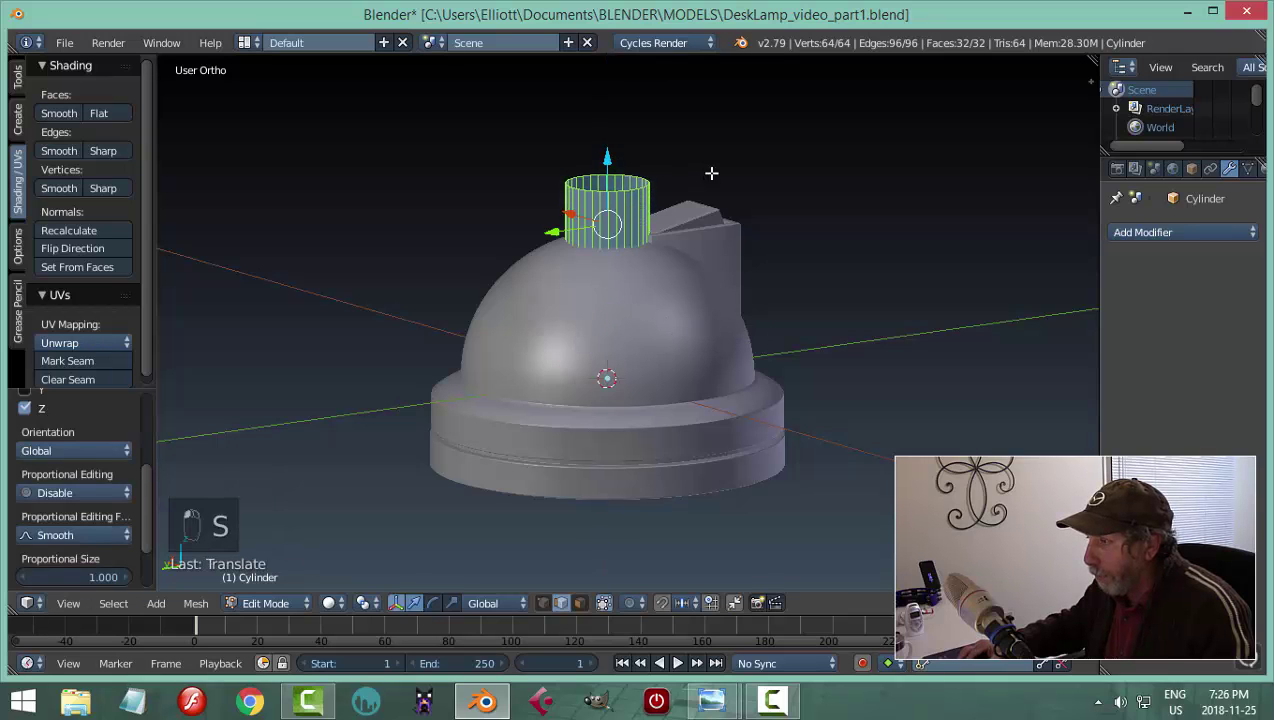
# Scale the open cylinder above the dome down uniformly to about 0.6 of its size
pyautogui.moveTo(711, 173); pyautogui.dragTo(773, 250, button='middle')
pyautogui.press('s')
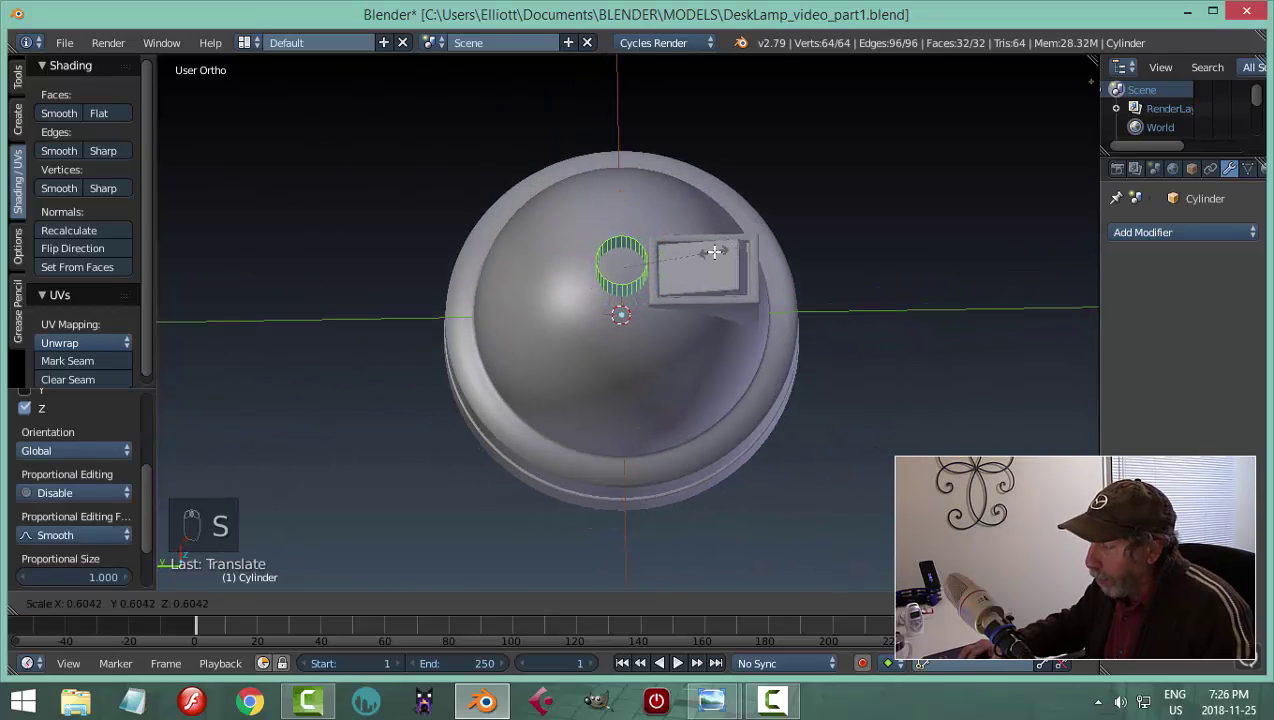
pyautogui.click(712, 253)
# In the top orthographic view, move the cylinder along Y and X to the rear right of the dome, on the side opposite the switch
pyautogui.press('KP_7')
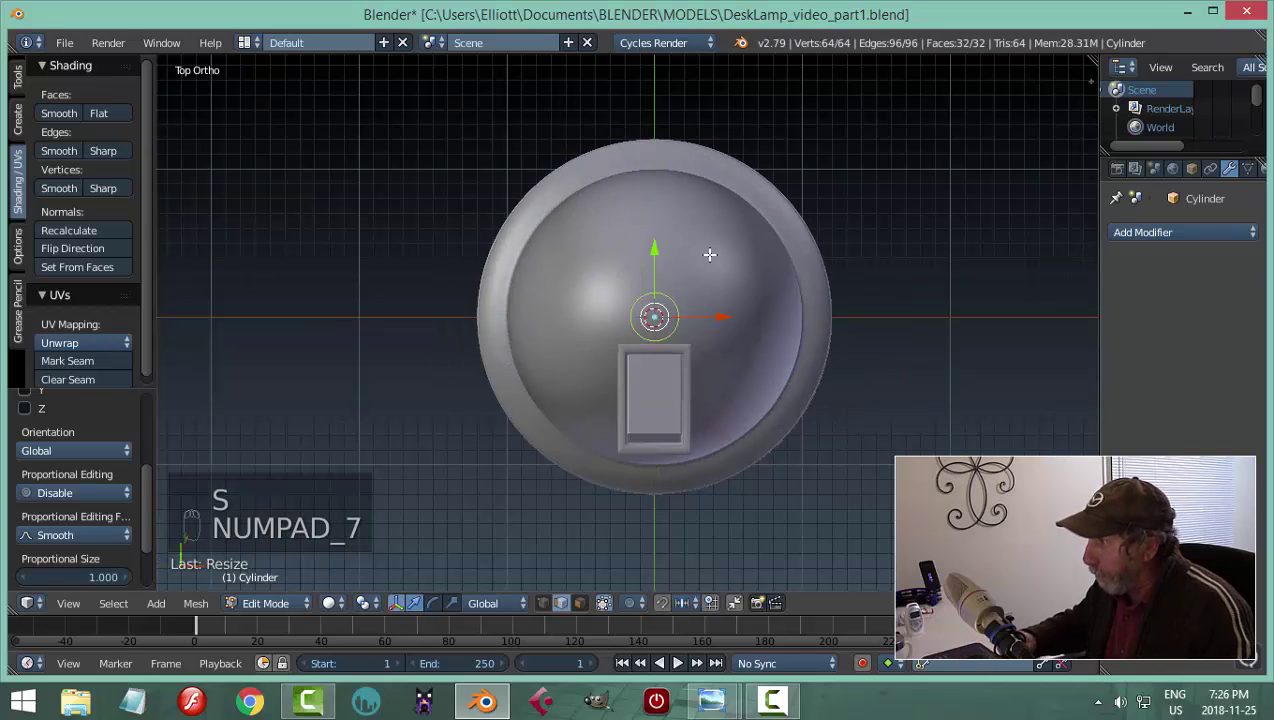
pyautogui.moveTo(659, 253); pyautogui.dragTo(663, 158)
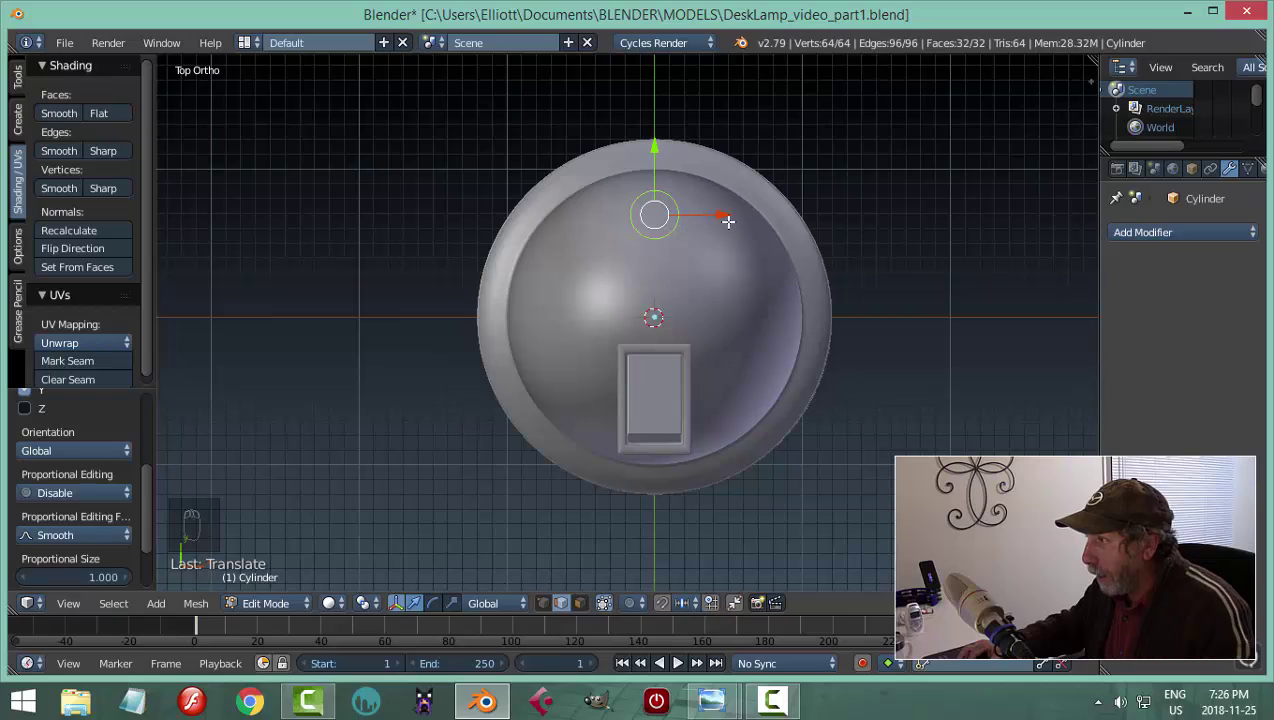
pyautogui.moveTo(728, 221); pyautogui.dragTo(792, 247)
pyautogui.moveTo(720, 150); pyautogui.dragTo(722, 166)
# Lower the cylinder along Z until its lower part sinks into the dome surface, and check its placement from the top
pyautogui.moveTo(859, 336); pyautogui.dragTo(771, 243, button='middle')
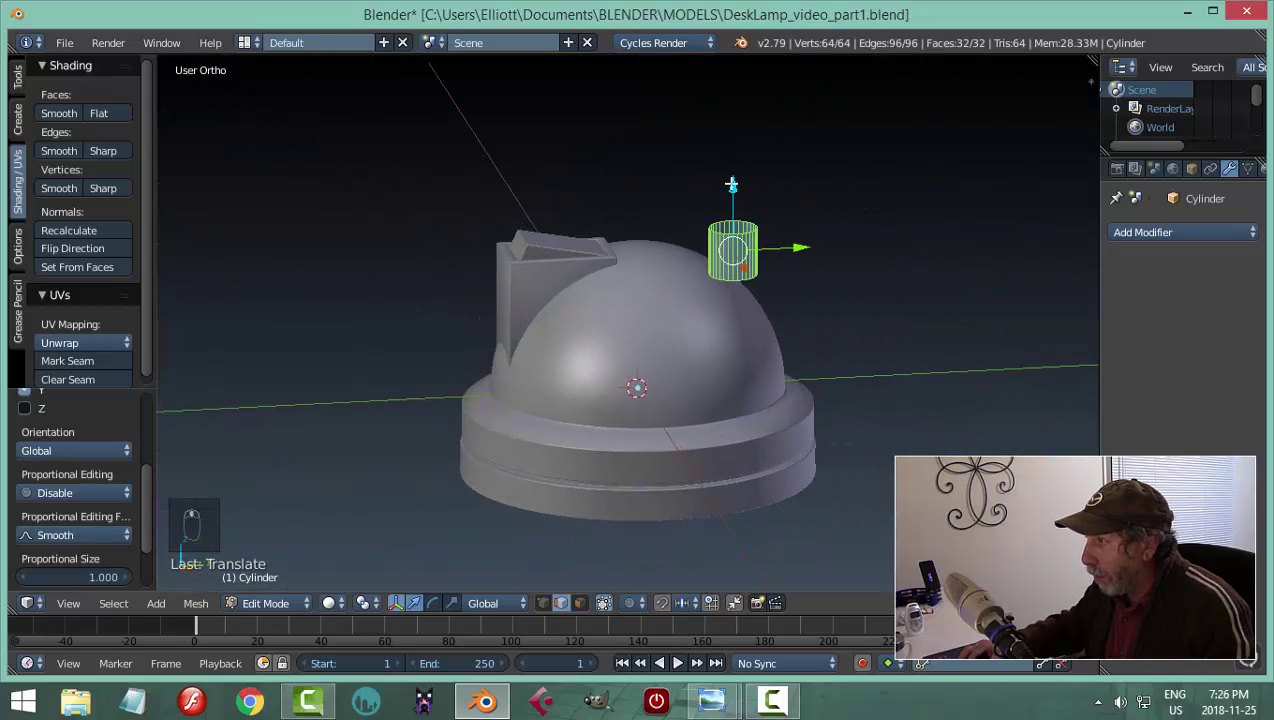
pyautogui.moveTo(731, 185); pyautogui.dragTo(736, 252)
pyautogui.press('KP_7')
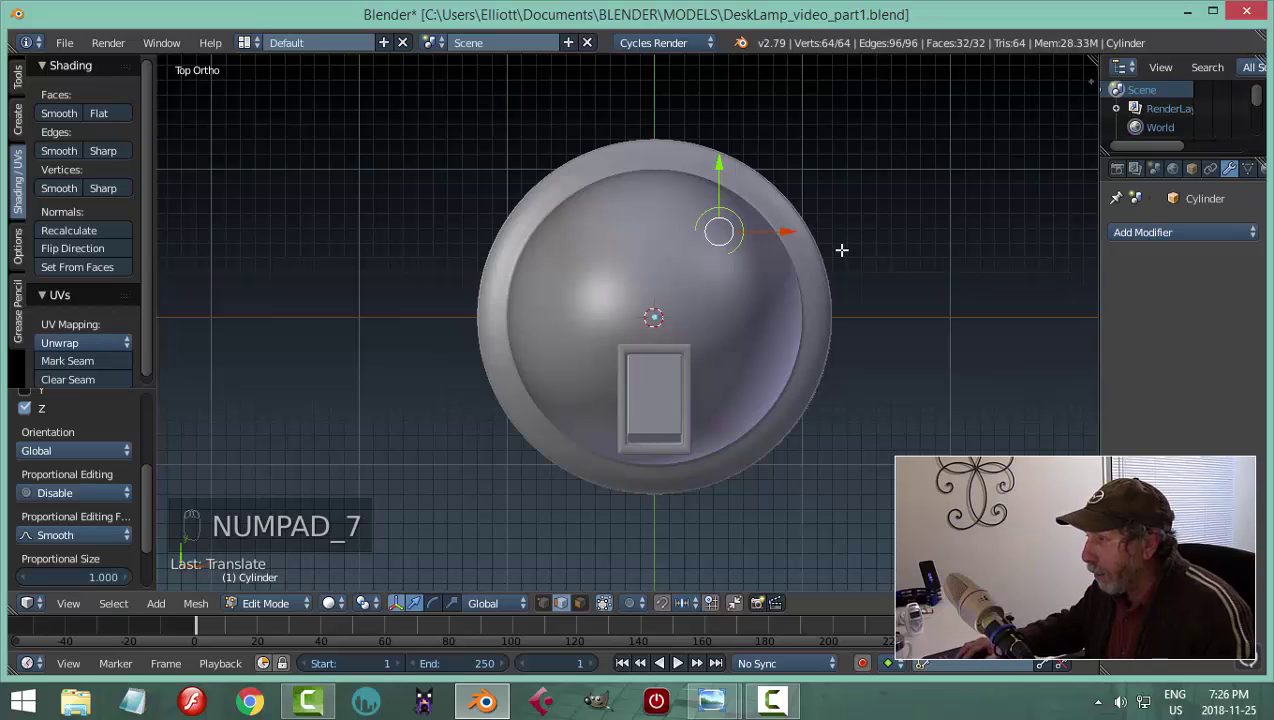
pyautogui.moveTo(851, 271); pyautogui.dragTo(728, 270, button='middle')
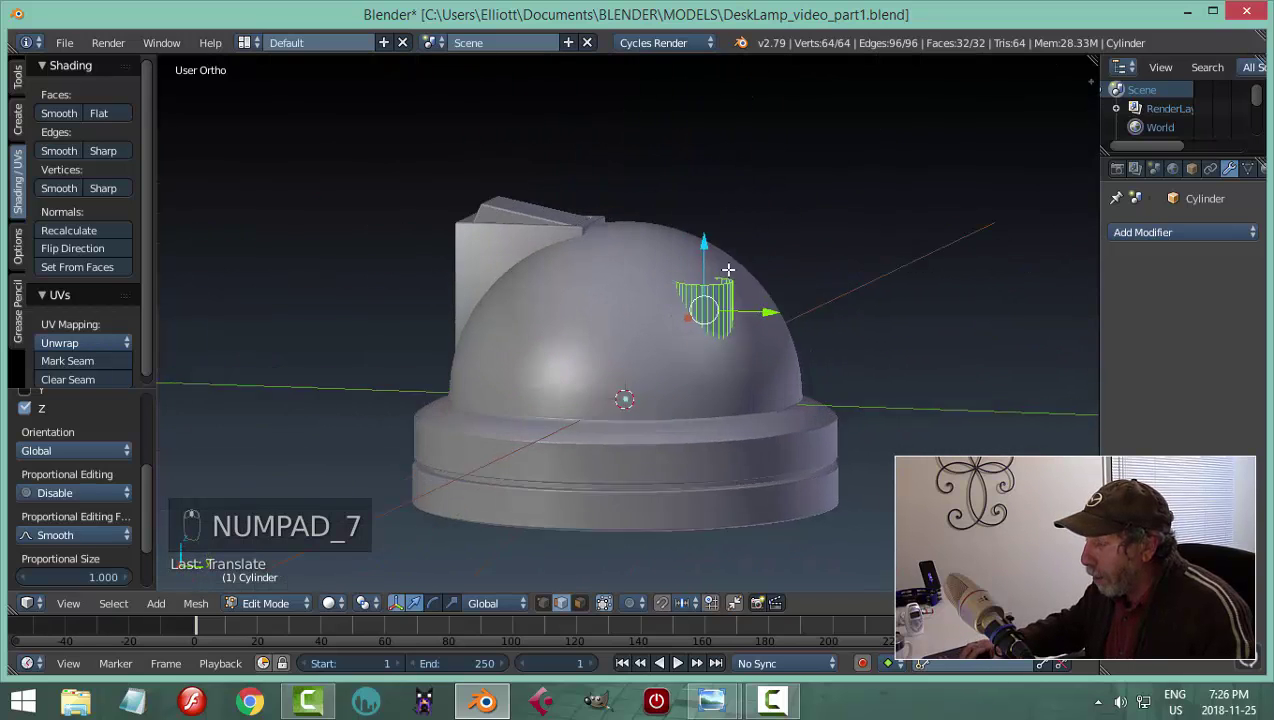
# Select only the cylinder's upper edge loop and raise it along Z well above the top of the dome
pyautogui.scroll(2, 795, 297)
pyautogui.press('a')
pyautogui.scroll(2, 797, 294)
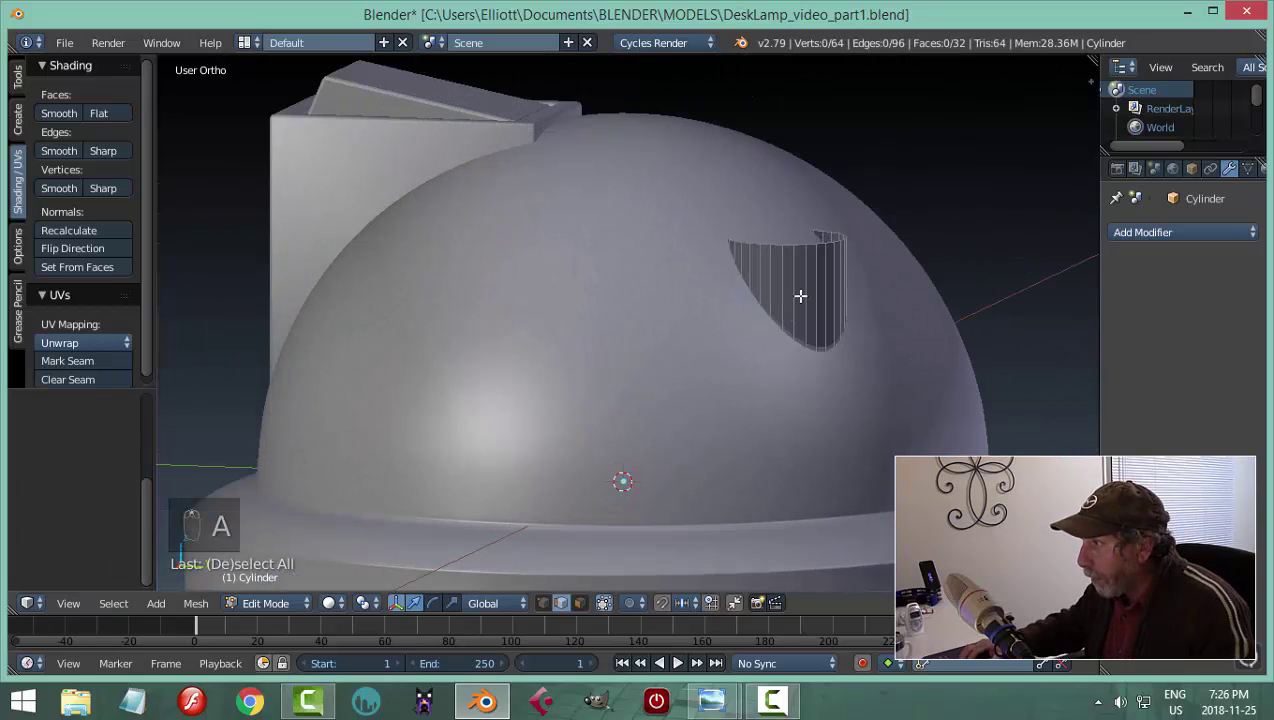
pyautogui.keyDown('alt'); pyautogui.rightClick(812, 245); pyautogui.keyUp('alt')
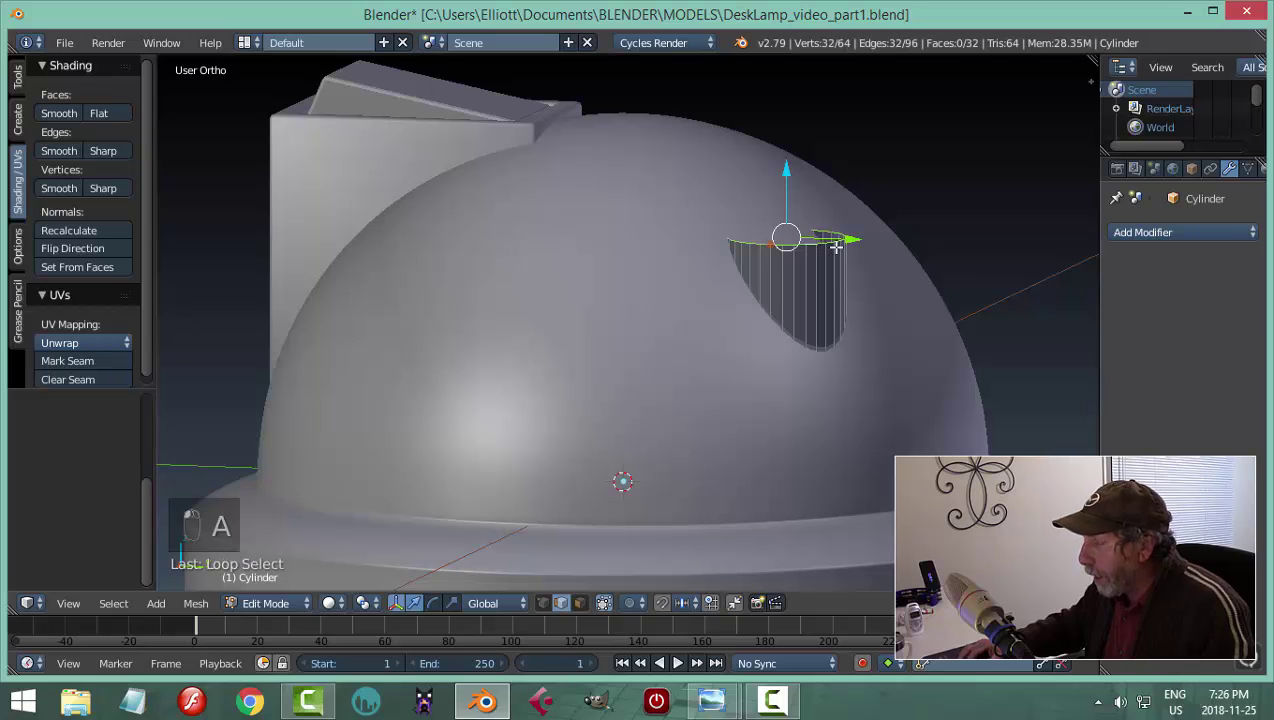
pyautogui.moveTo(796, 176); pyautogui.dragTo(843, 138)
pyautogui.scroll(-4, 843, 138)
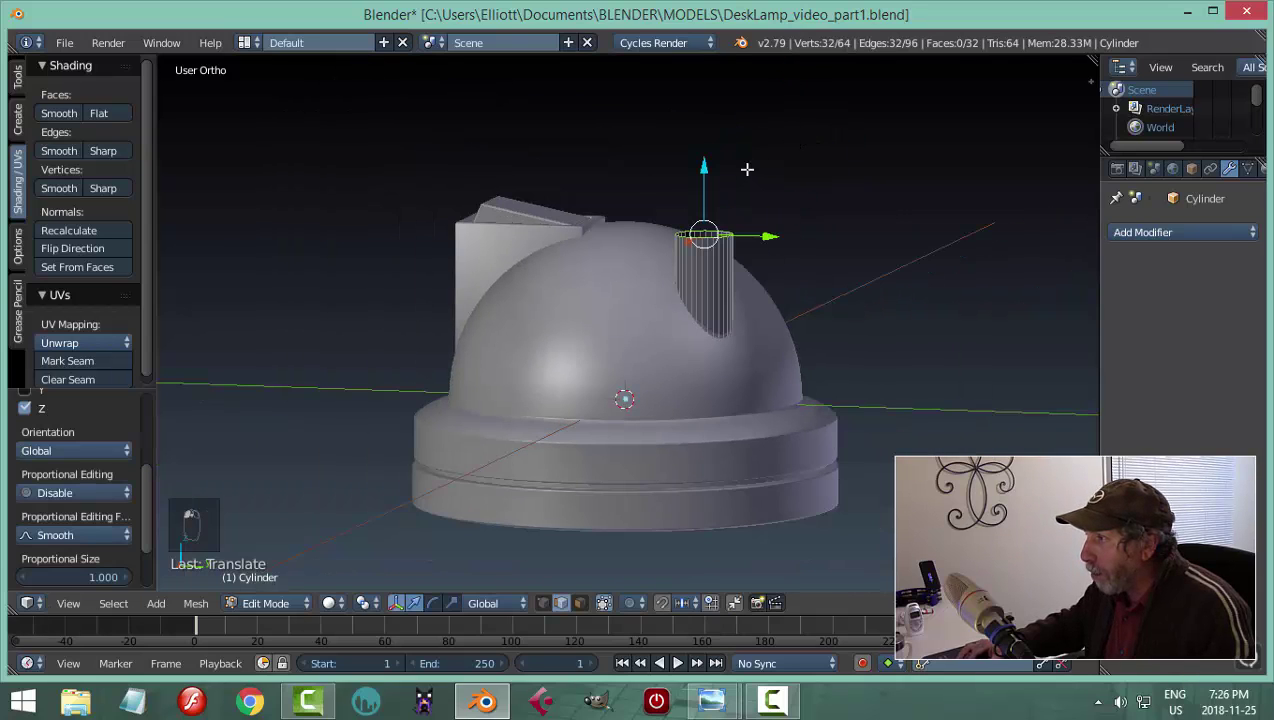
pyautogui.moveTo(708, 170); pyautogui.dragTo(707, 130)
pyautogui.press('KP_3')
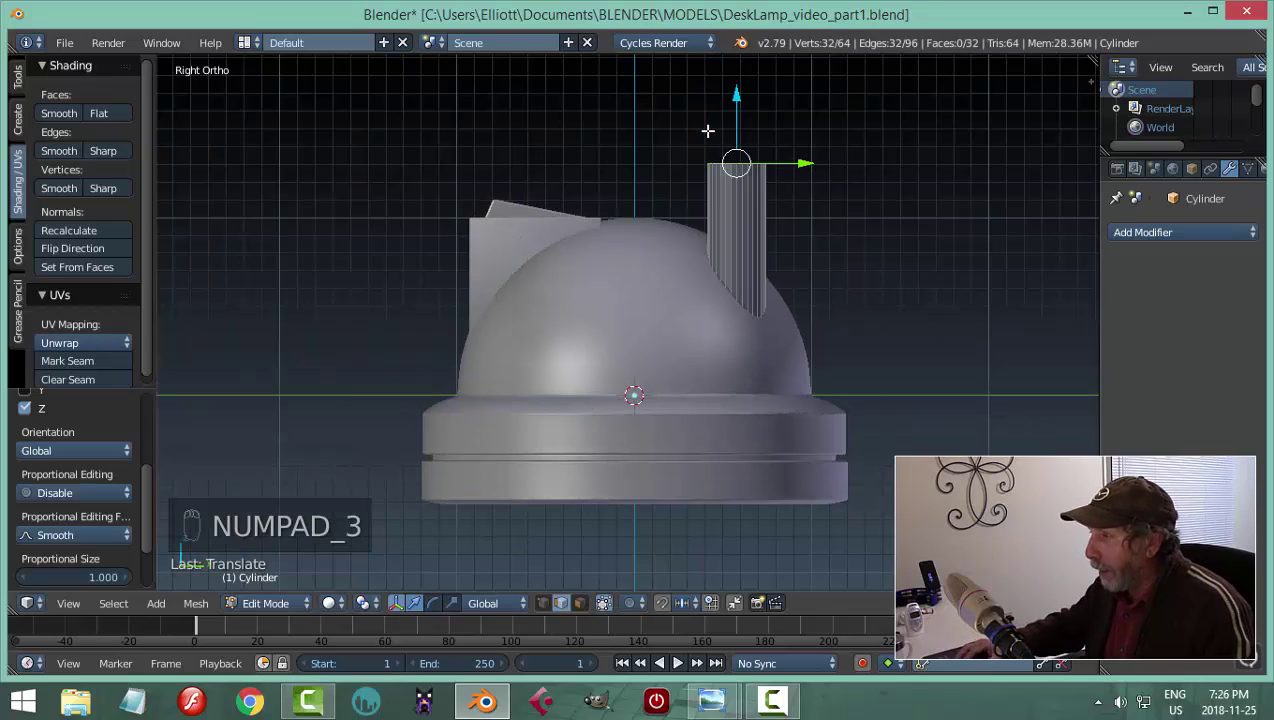
pyautogui.keyDown('shift'); pyautogui.moveTo(831, 152); pyautogui.dragTo(690, 277, button='middle'); pyautogui.keyUp('shift')
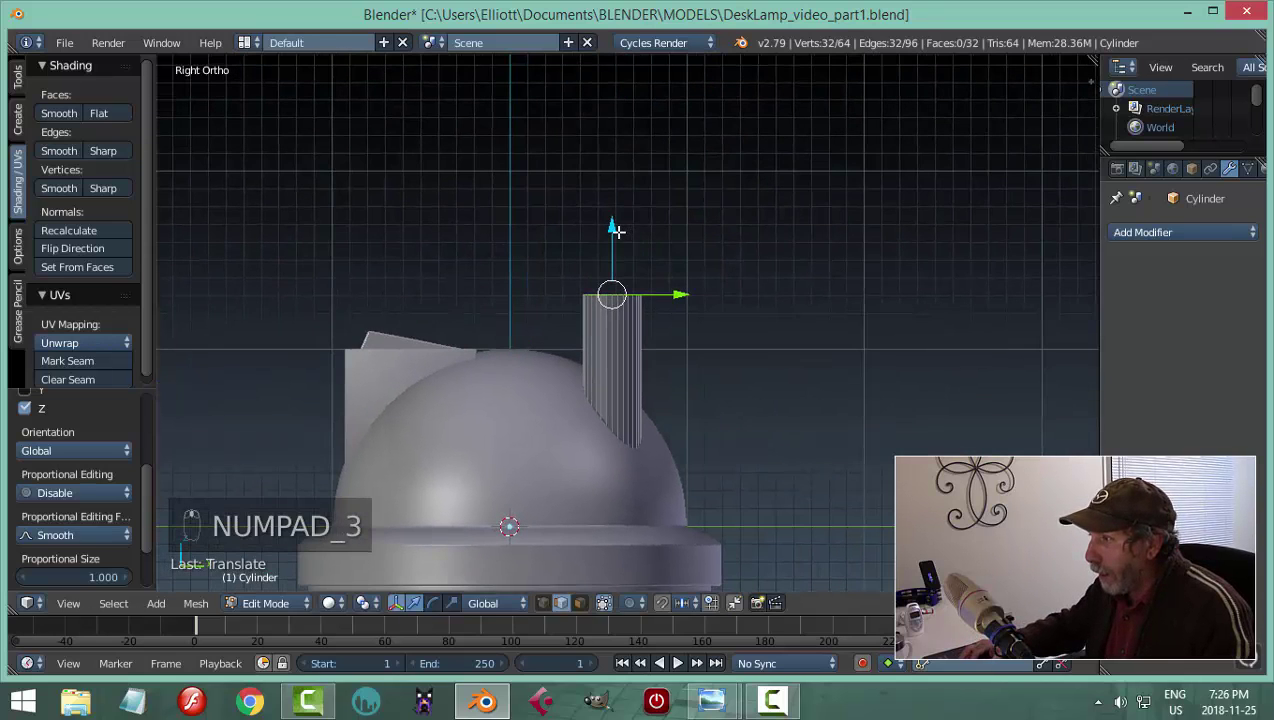
pyautogui.keyDown('shift'); pyautogui.scroll(-5, 791, 213); pyautogui.keyUp('shift')
# Compare the arm sockets' height and shape in reference photos 1.jpg and 6.jpg, and return to Blender
pyautogui.moveTo(713, 700)
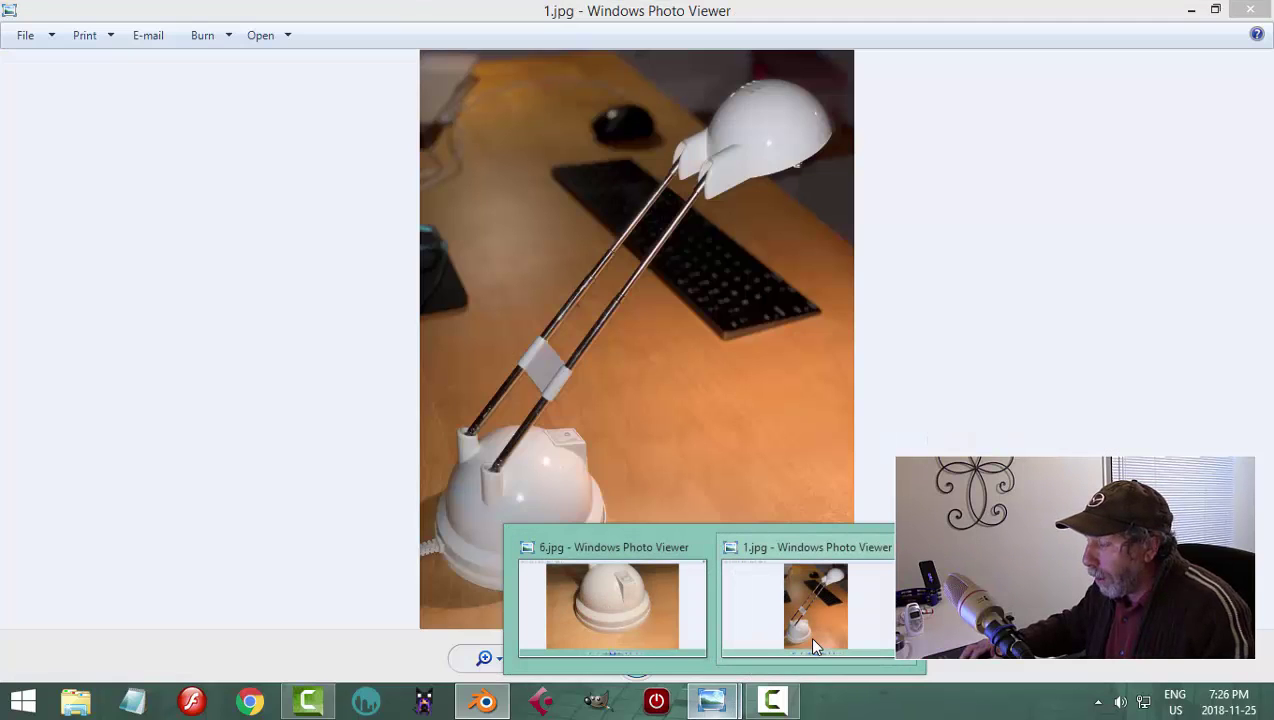
pyautogui.click(808, 635)
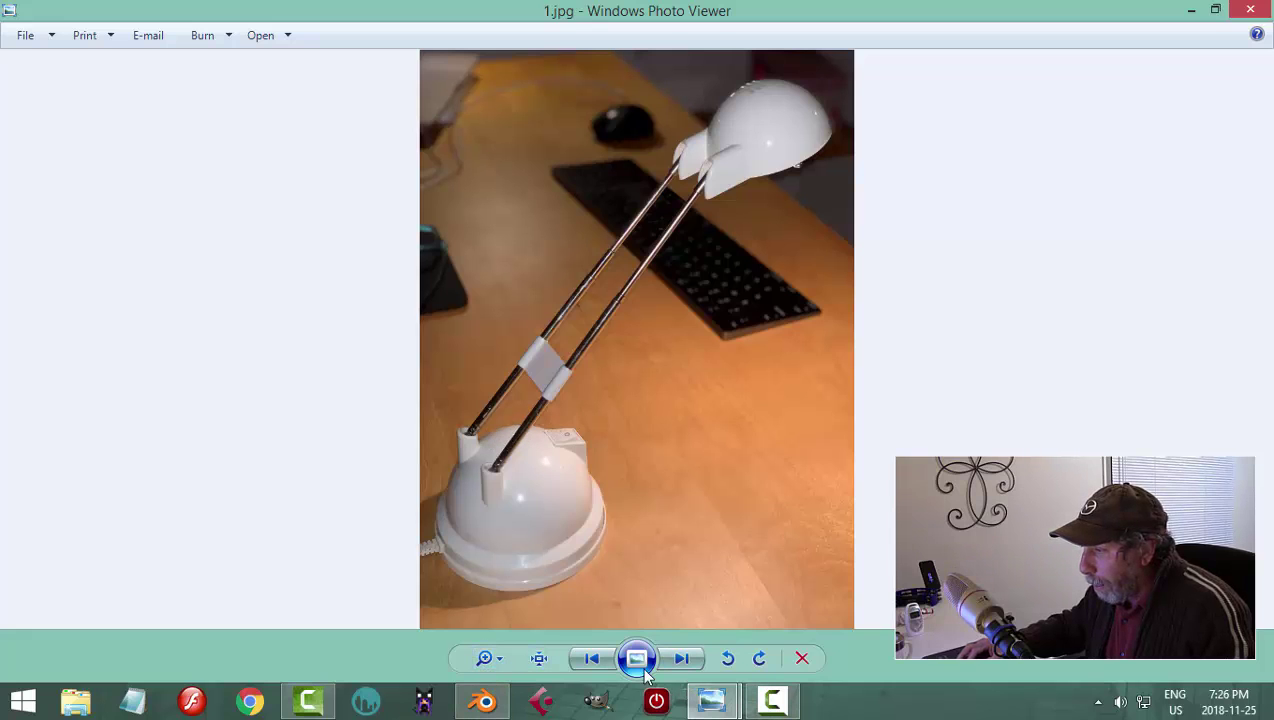
pyautogui.moveTo(712, 700)
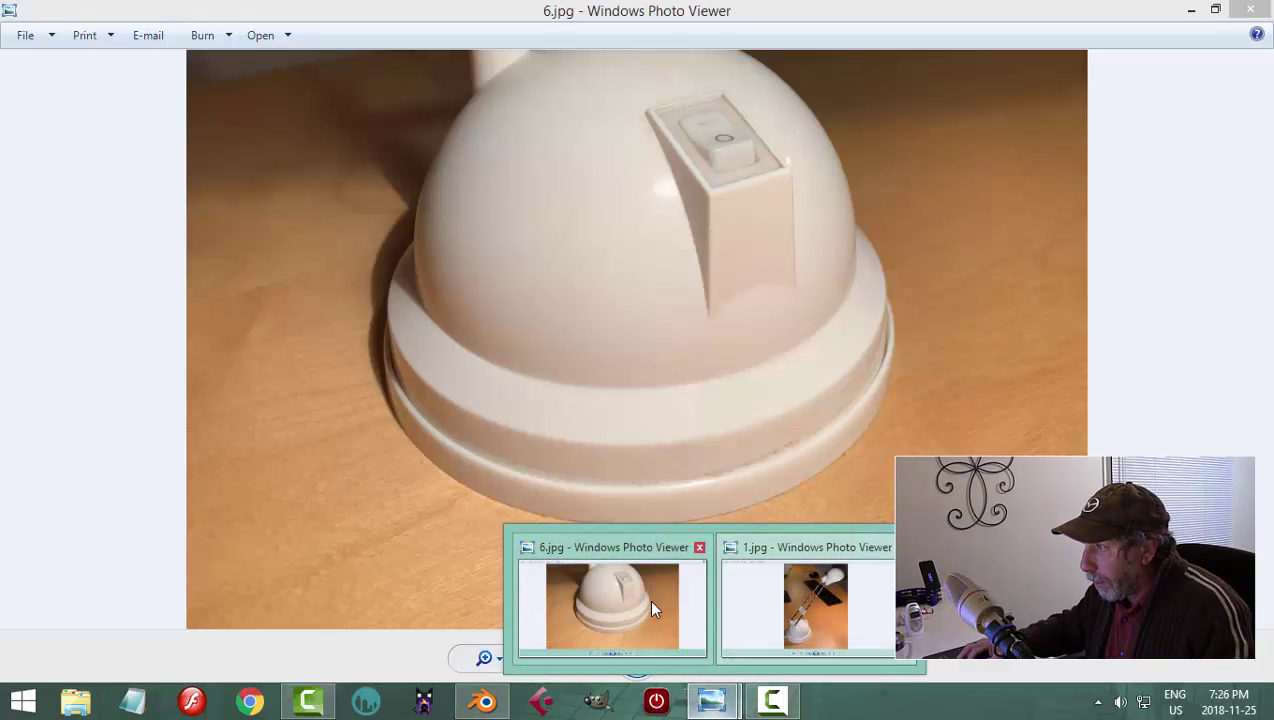
pyautogui.click(651, 608)
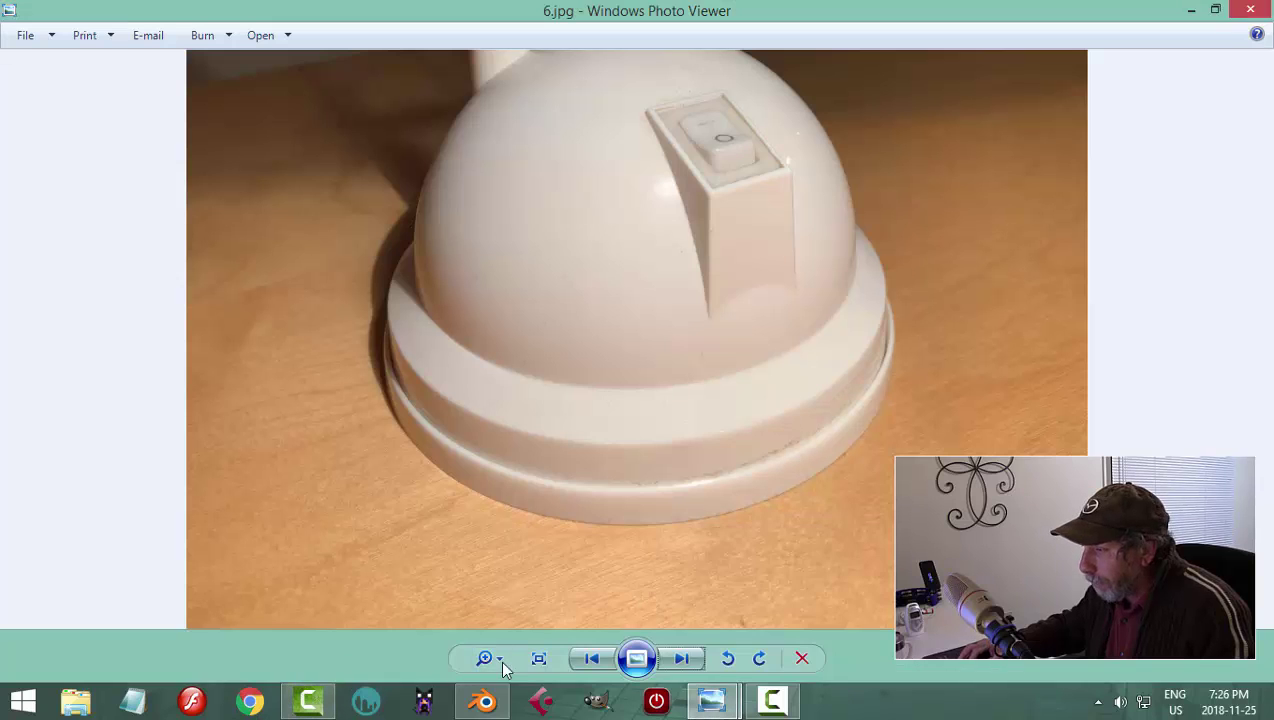
pyautogui.moveTo(700, 705)
pyautogui.click(810, 600)
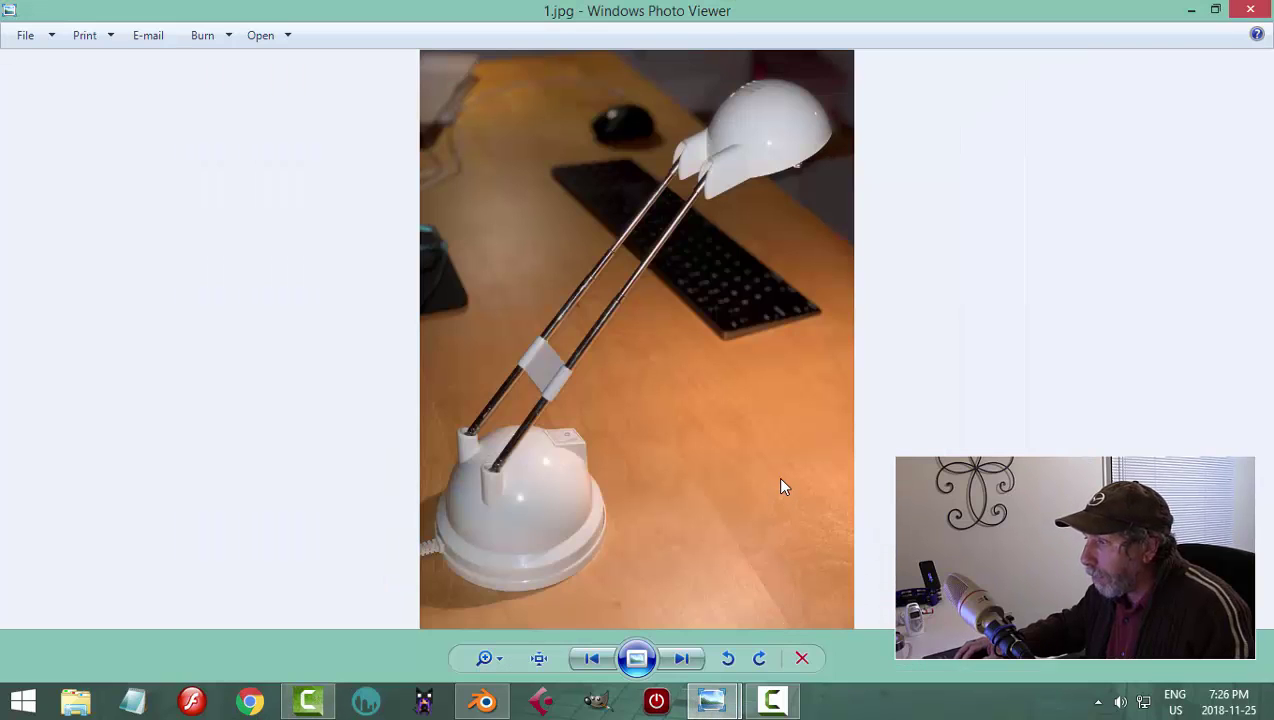
pyautogui.scroll(2, 508, 537)
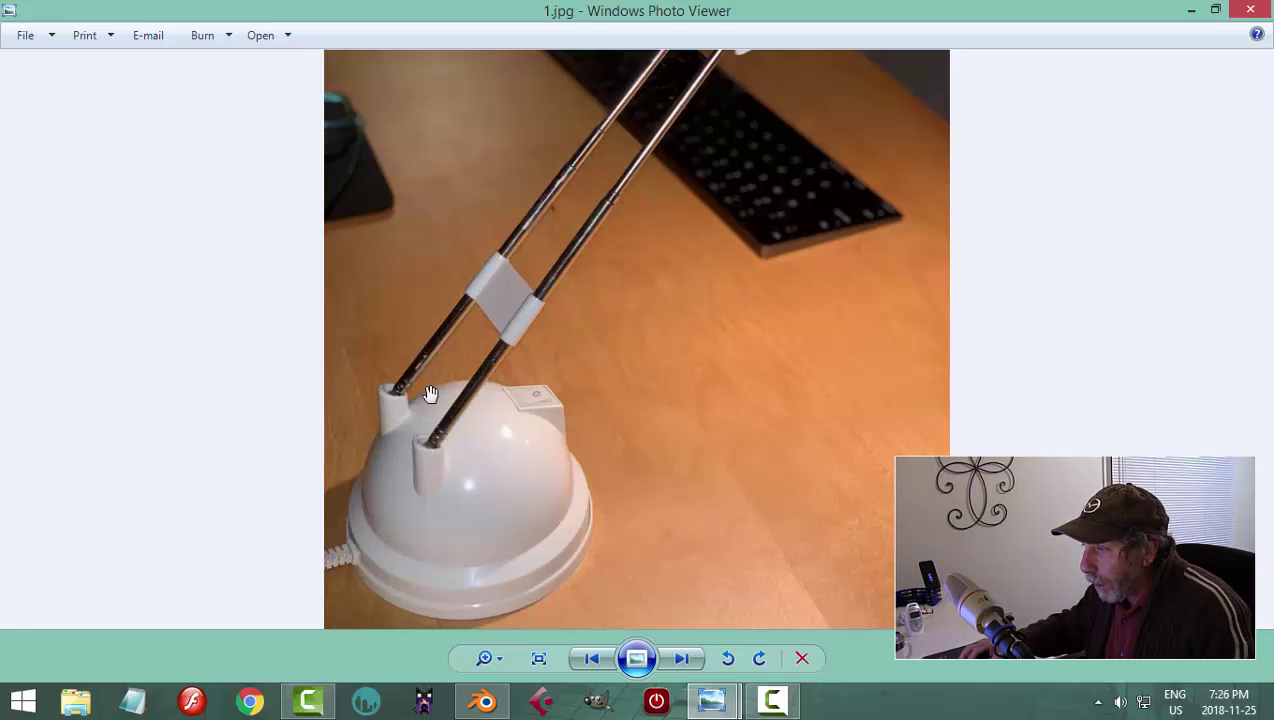
pyautogui.click(484, 700)
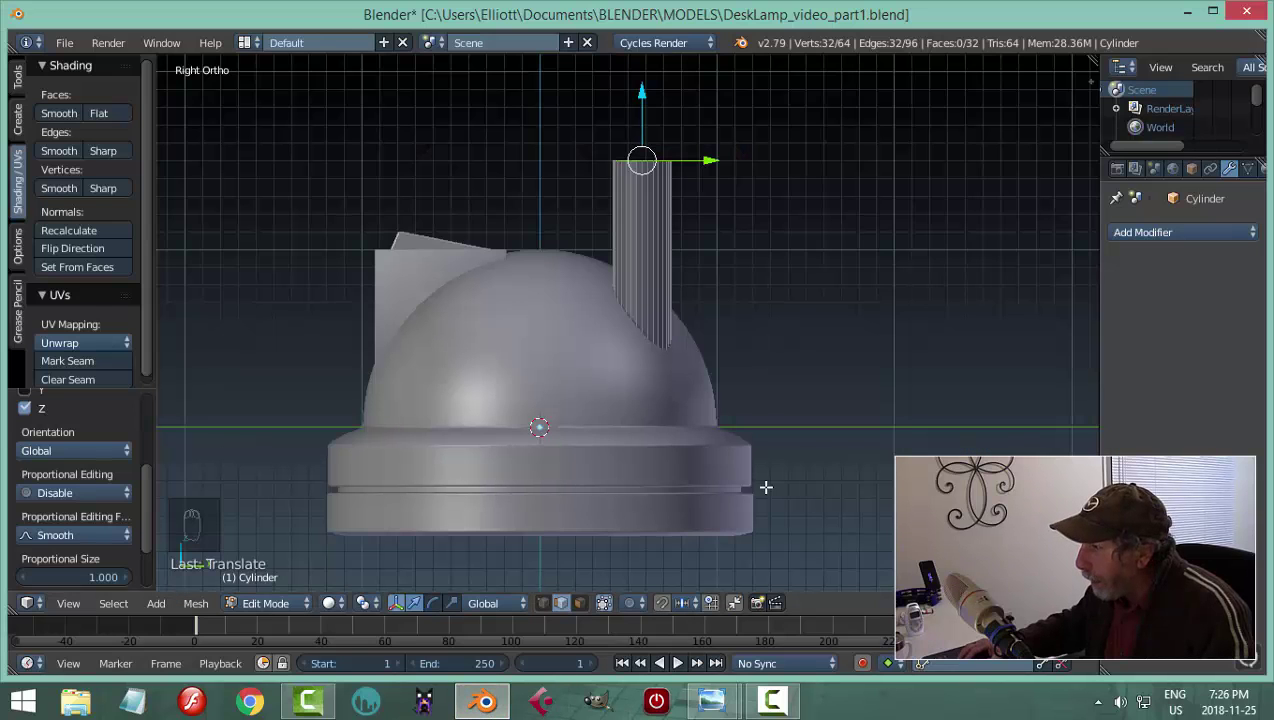
# Lower the tube's upper edge loop slightly along Z to shorten the socket, and clear the selection
pyautogui.moveTo(643, 95); pyautogui.dragTo(646, 124)
pyautogui.moveTo(646, 124); pyautogui.dragTo(711, 236, button='middle')
pyautogui.press('a')
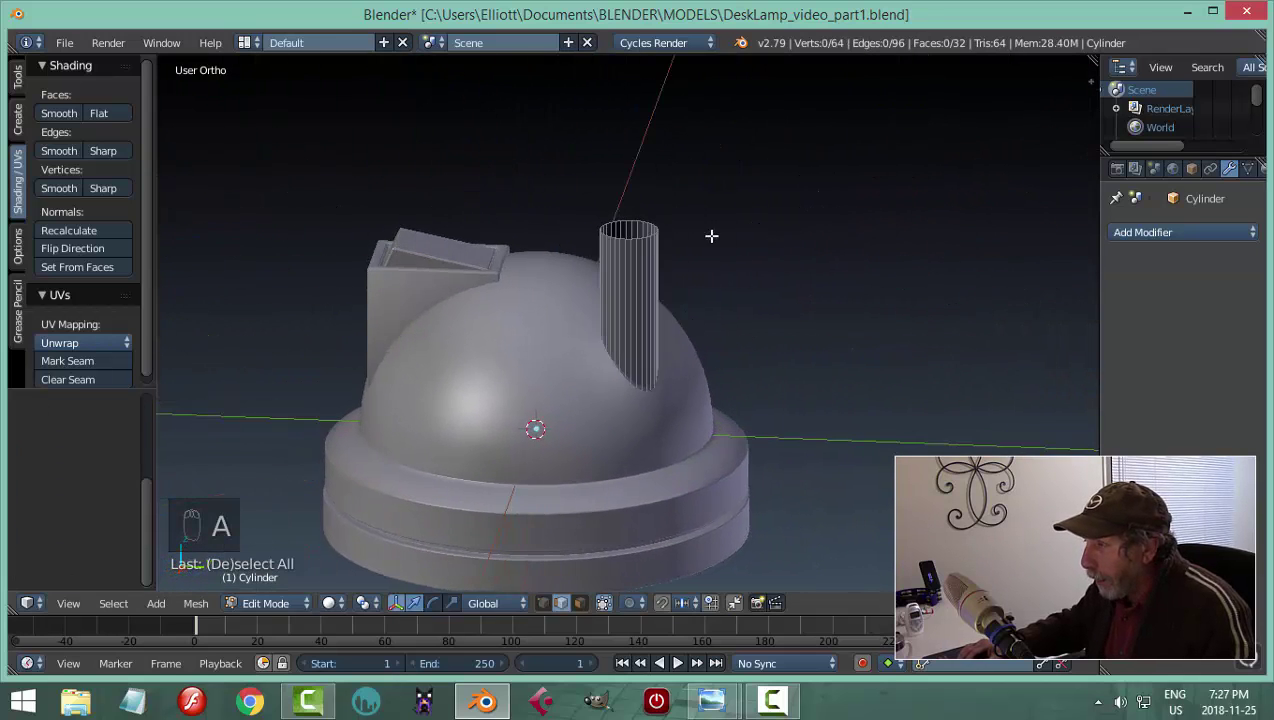
# Select the tube's upper edge loop and rotate it about 20 degrees around the global X axis to slant the rim toward the switch
pyautogui.scroll(4, 697, 243)
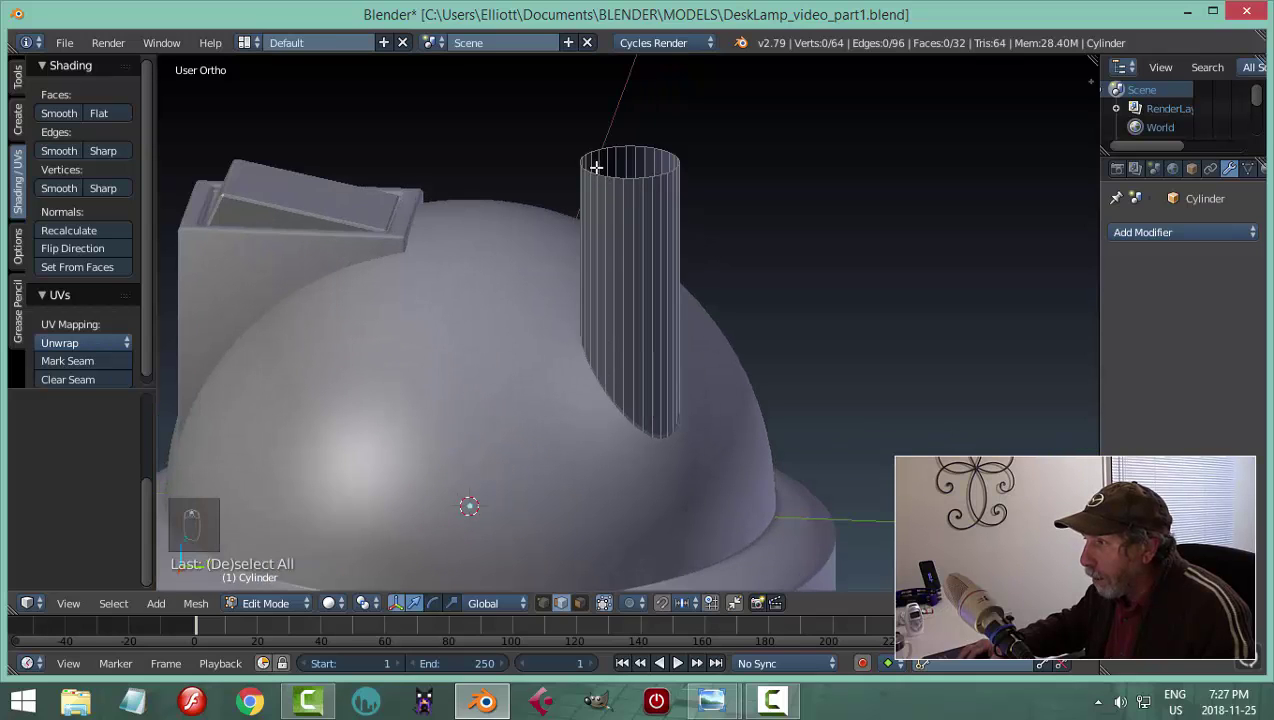
pyautogui.keyDown('alt'); pyautogui.rightClick(588, 170); pyautogui.keyUp('alt')
pyautogui.scroll(-3, 697, 265)
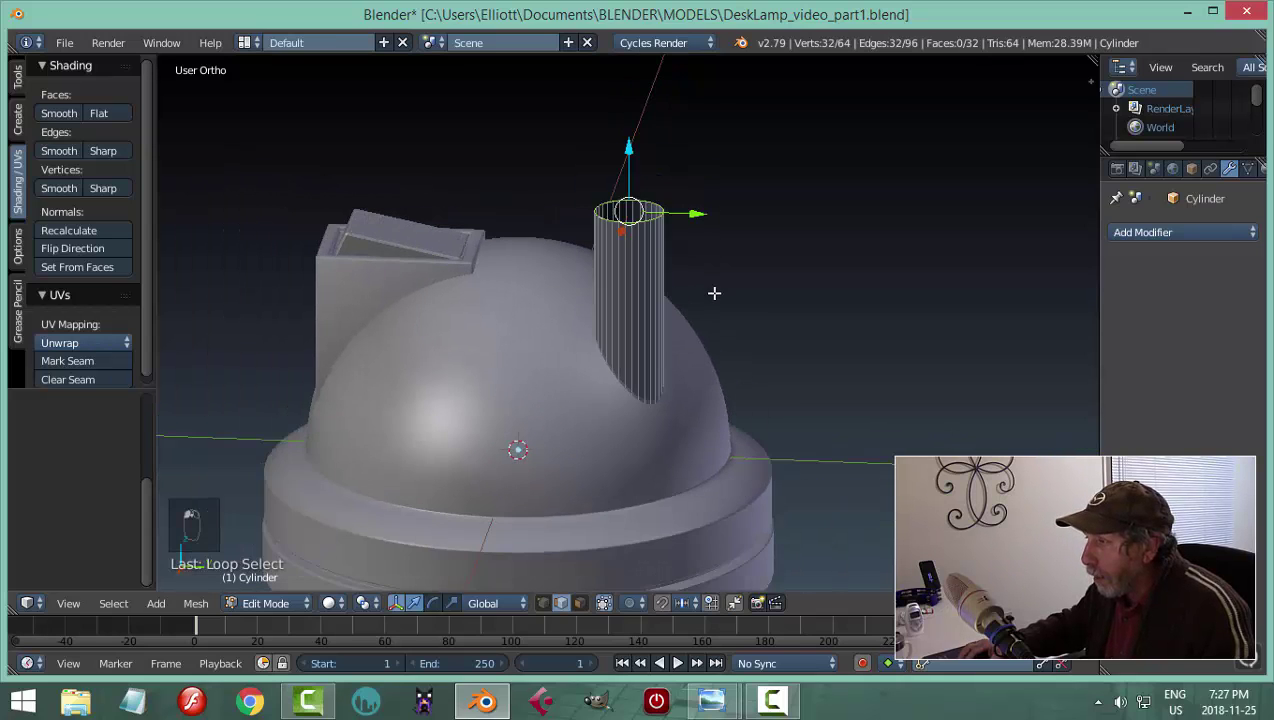
pyautogui.moveTo(714, 290); pyautogui.dragTo(722, 276, button='middle')
pyautogui.press('r')
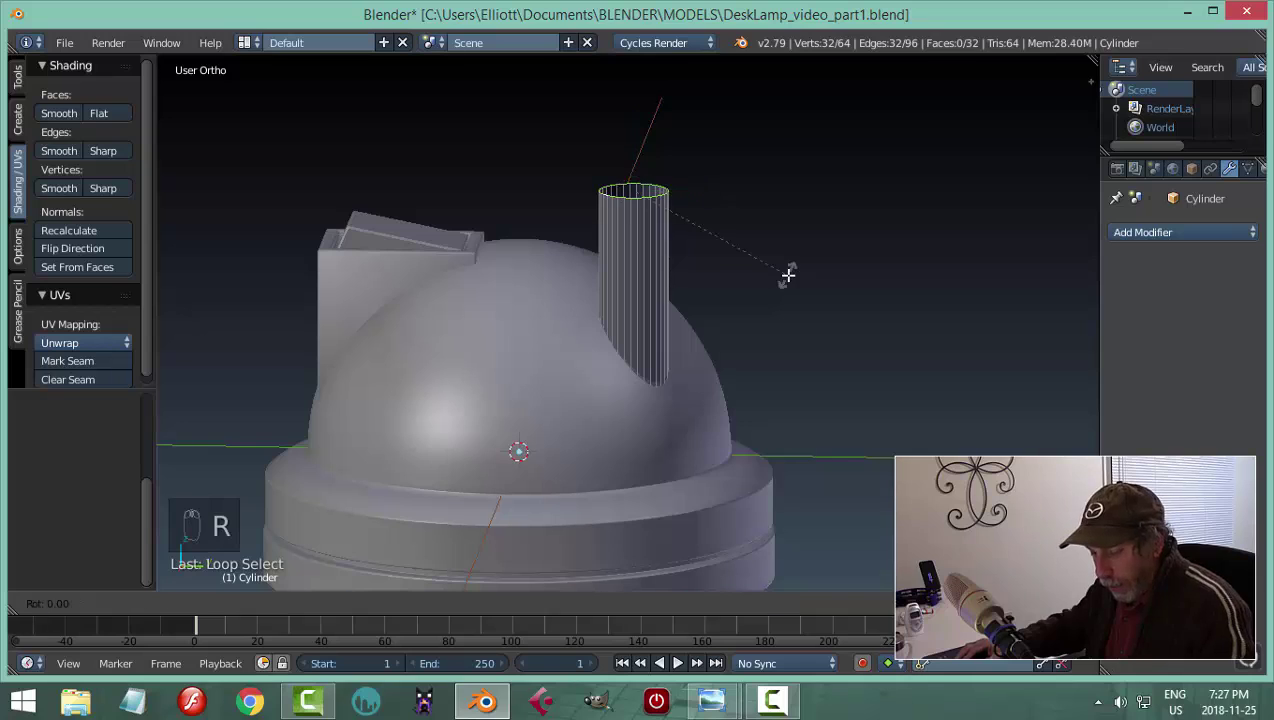
pyautogui.press('x')
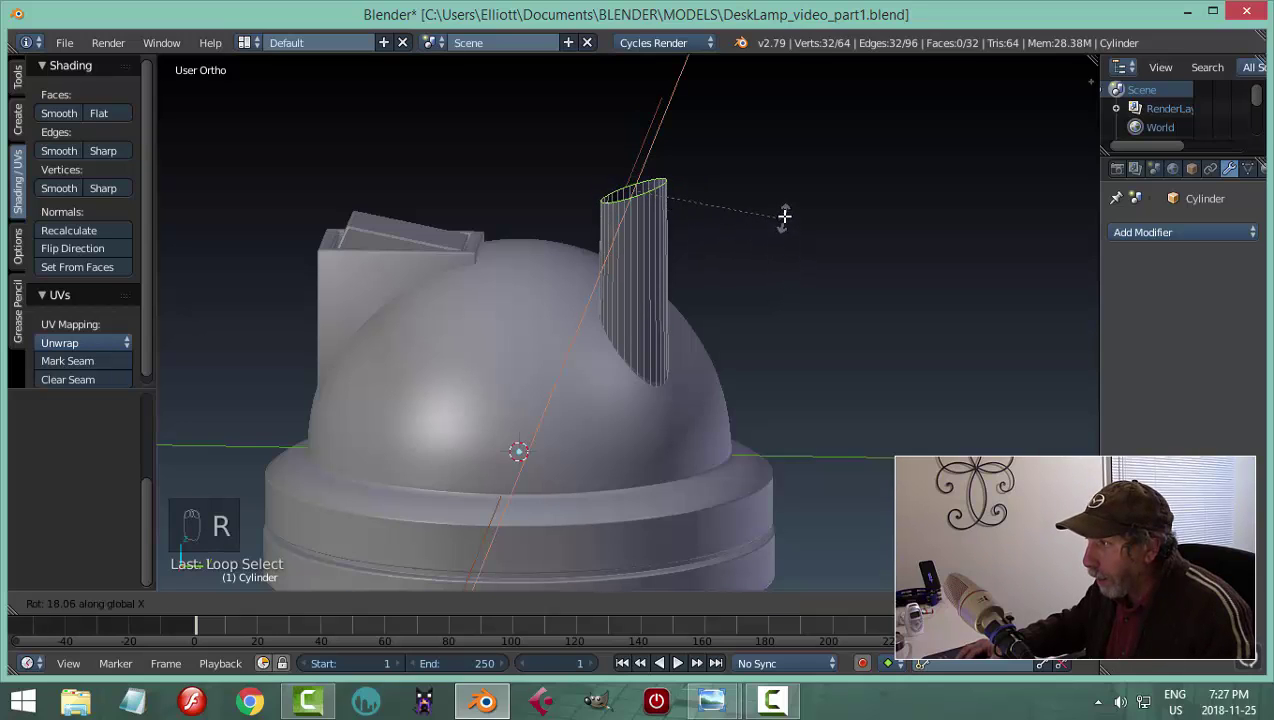
pyautogui.click(781, 209)
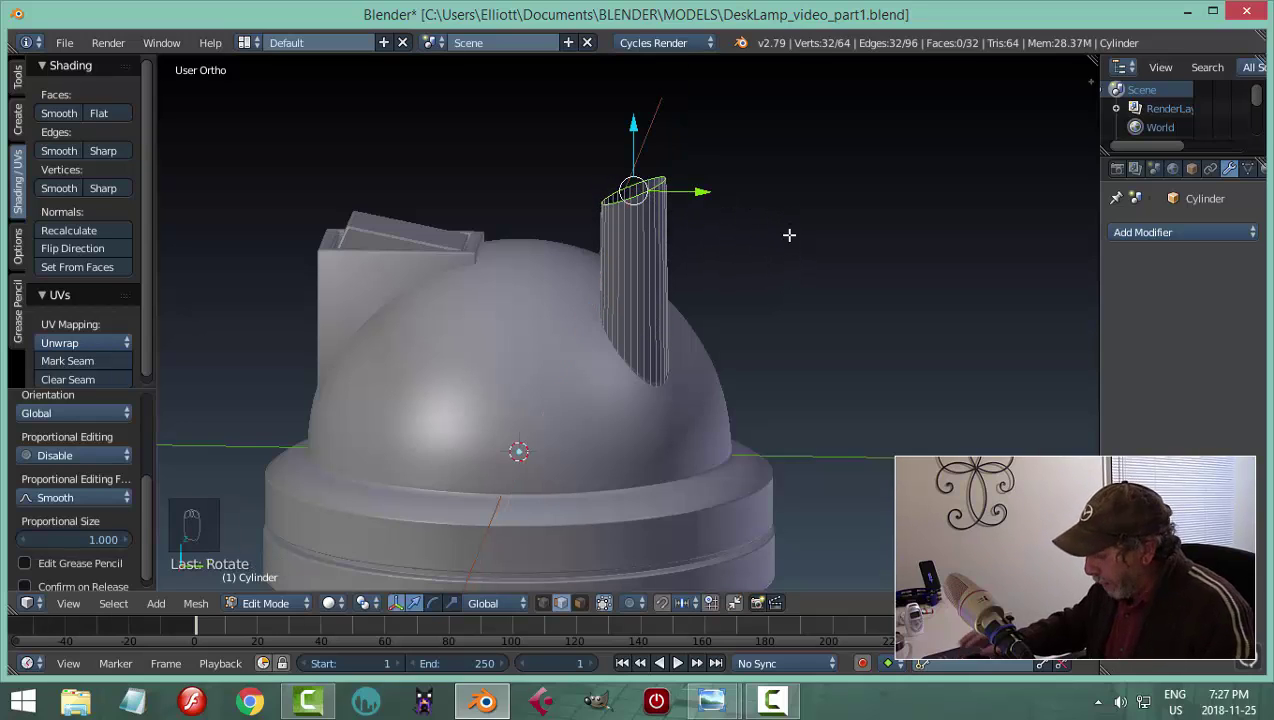
pyautogui.press('KP_3')
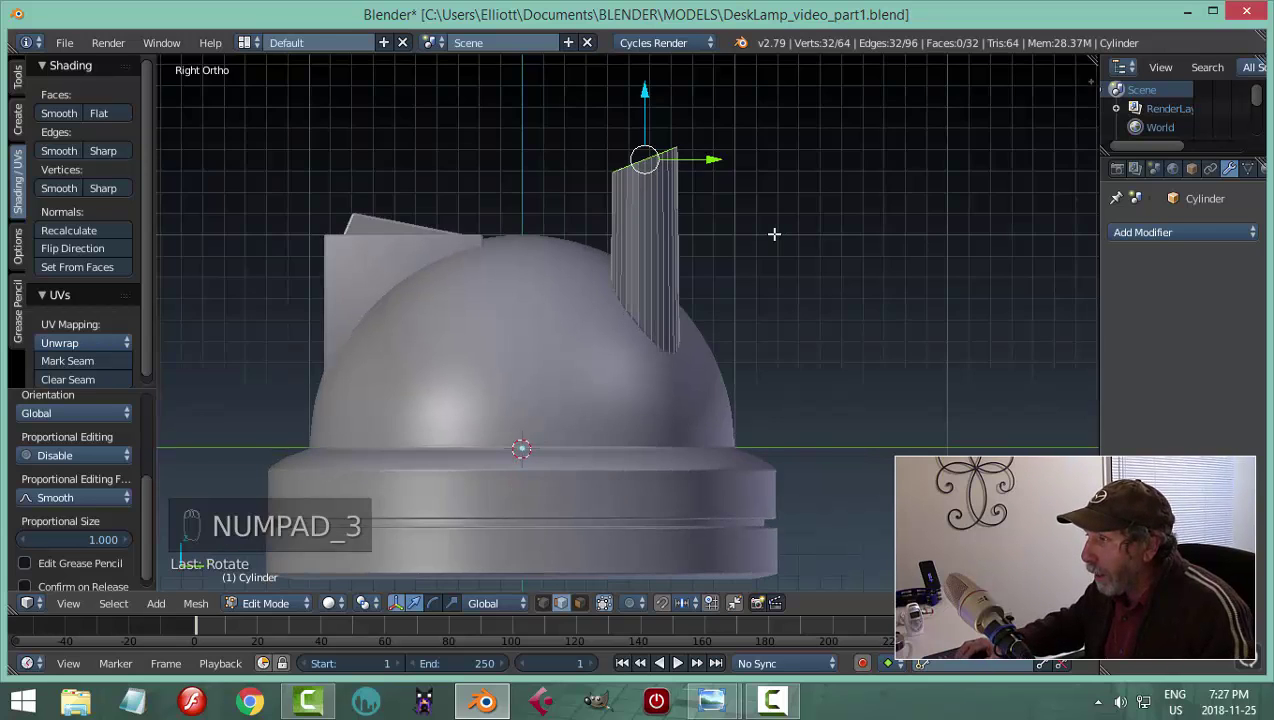
pyautogui.scroll(3, 774, 233)
pyautogui.scroll(-2, 773, 233)
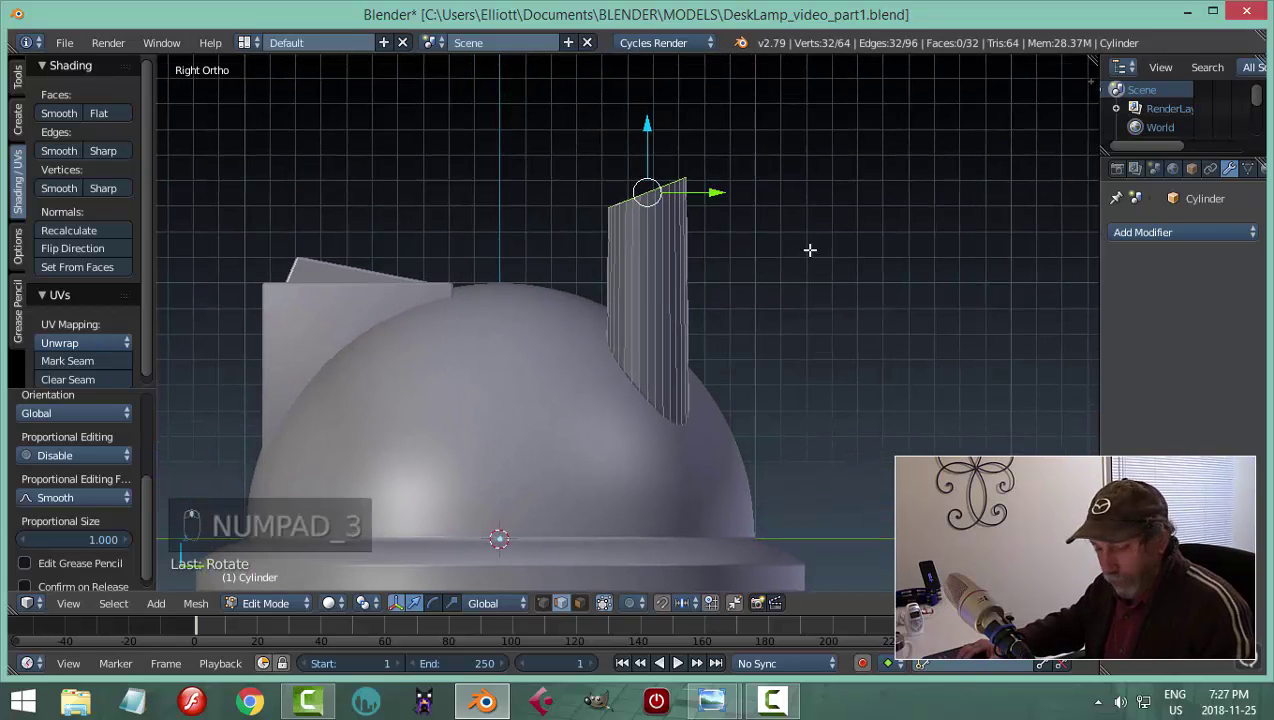
# In Object Mode, set the tube's origin to its geometry and snap the 3D cursor to the selected tube
pyautogui.press('Tab')
pyautogui.moveTo(808, 250); pyautogui.dragTo(768, 239, button='middle')
pyautogui.click(630, 310)
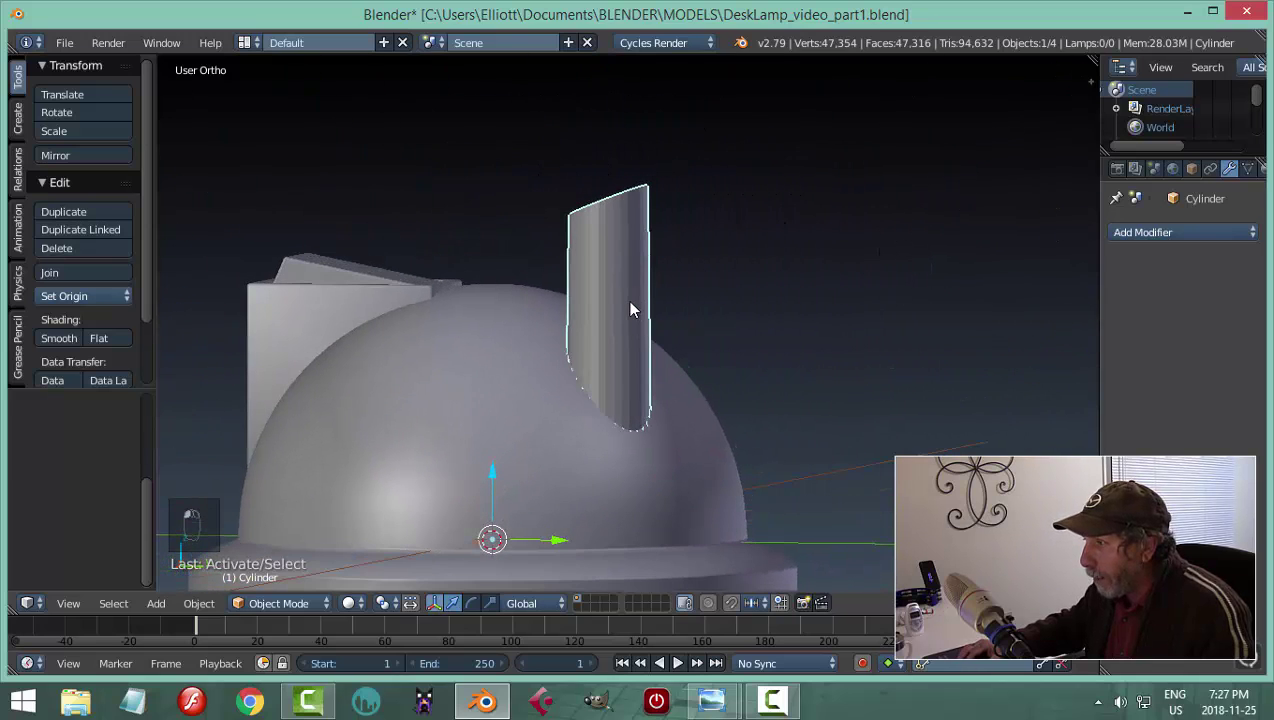
pyautogui.scroll(-1, 463, 481)
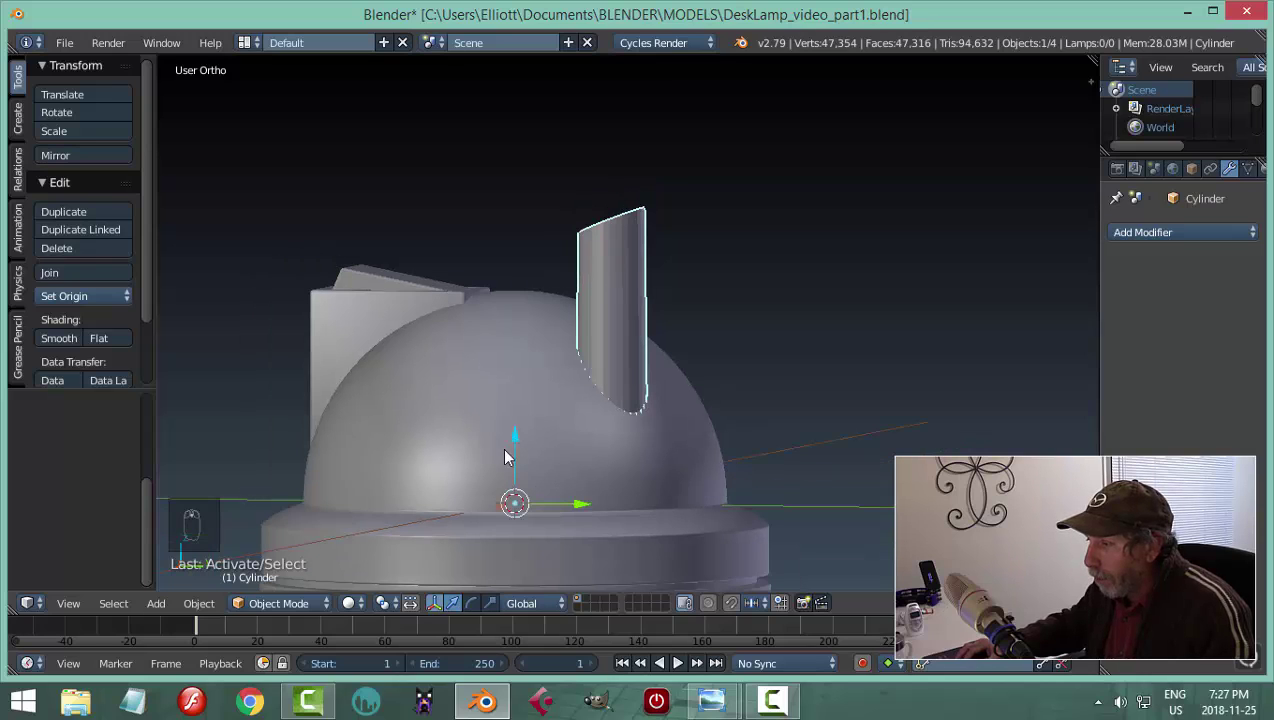
pyautogui.click(80, 294)
pyautogui.click(102, 336)
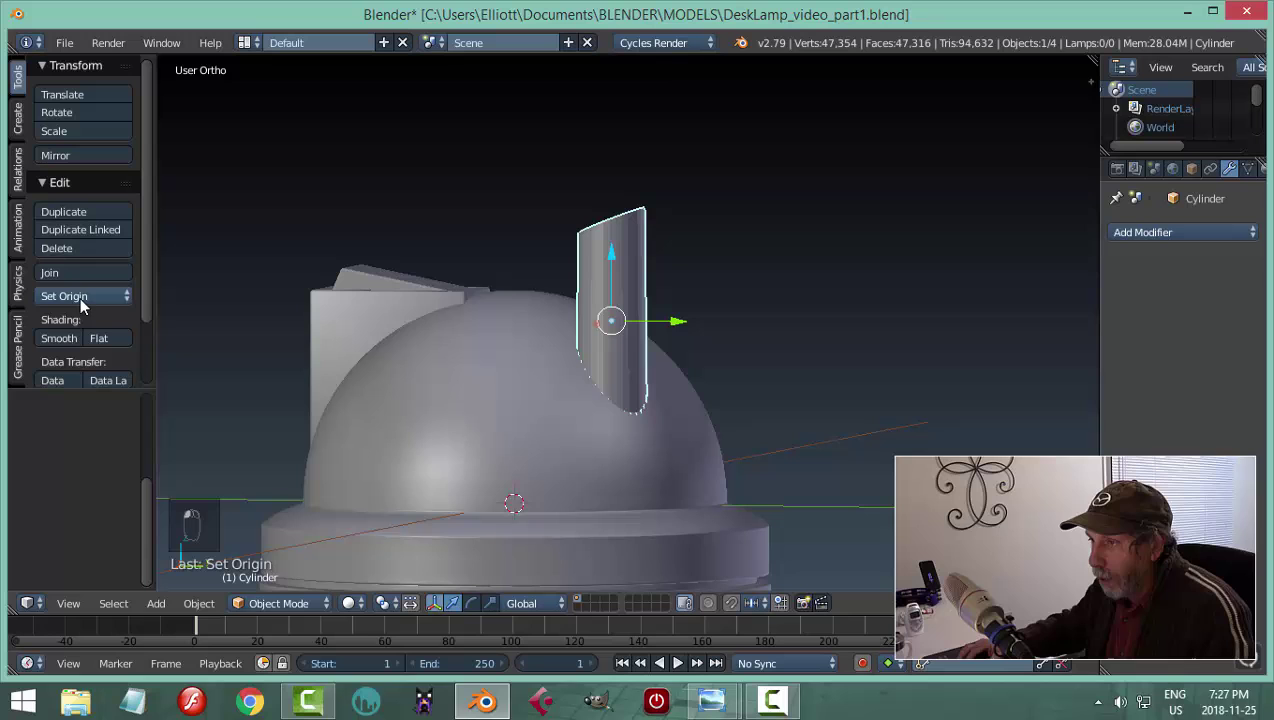
pyautogui.hotkey('shift', 's')
pyautogui.click(637, 387)
# Examine the slanted tube on the dome from the front and at an angle, checking it against the reference photos
pyautogui.moveTo(632, 297); pyautogui.dragTo(690, 374, button='middle')
pyautogui.press('KP_1')
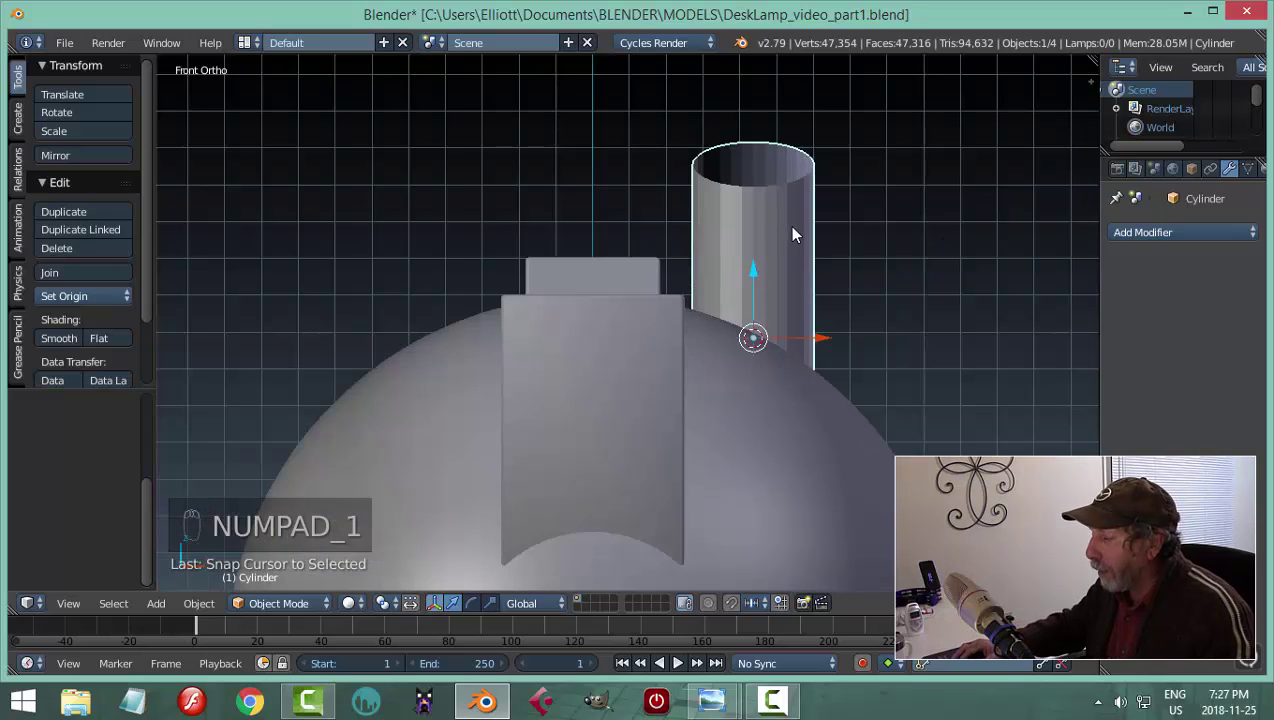
pyautogui.scroll(-1, 792, 241)
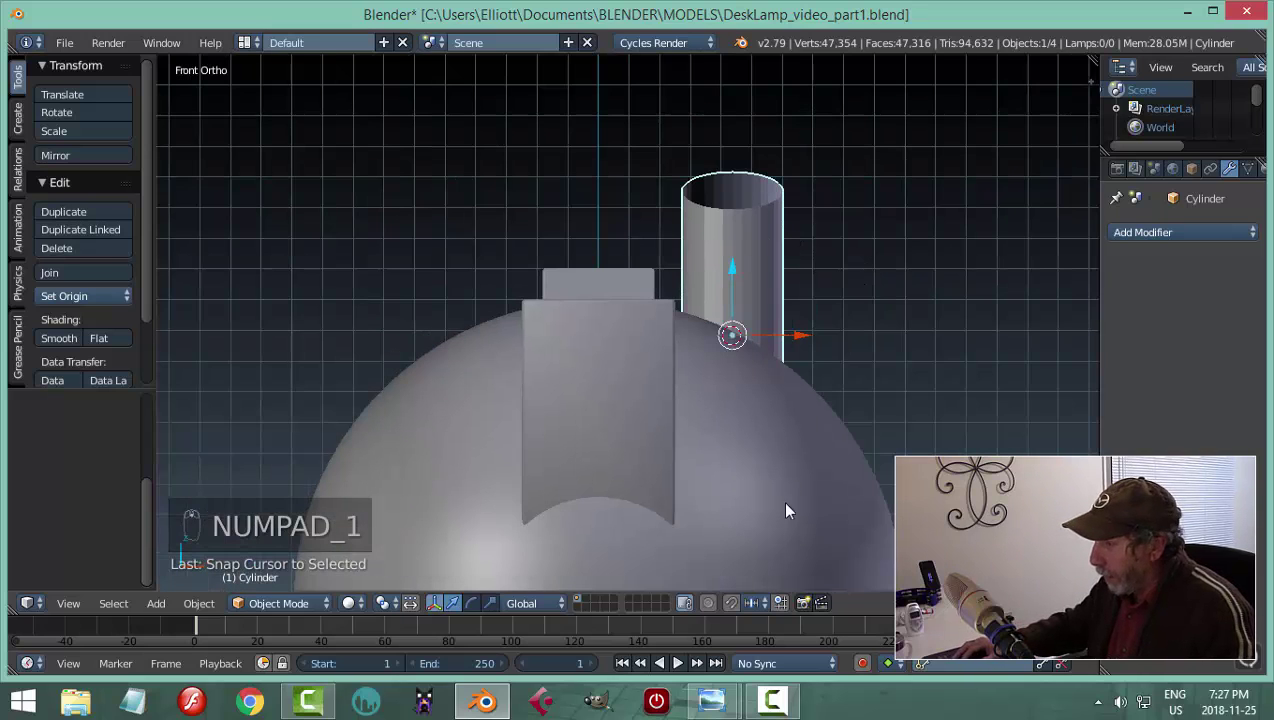
pyautogui.moveTo(713, 698)
pyautogui.moveTo(837, 607)
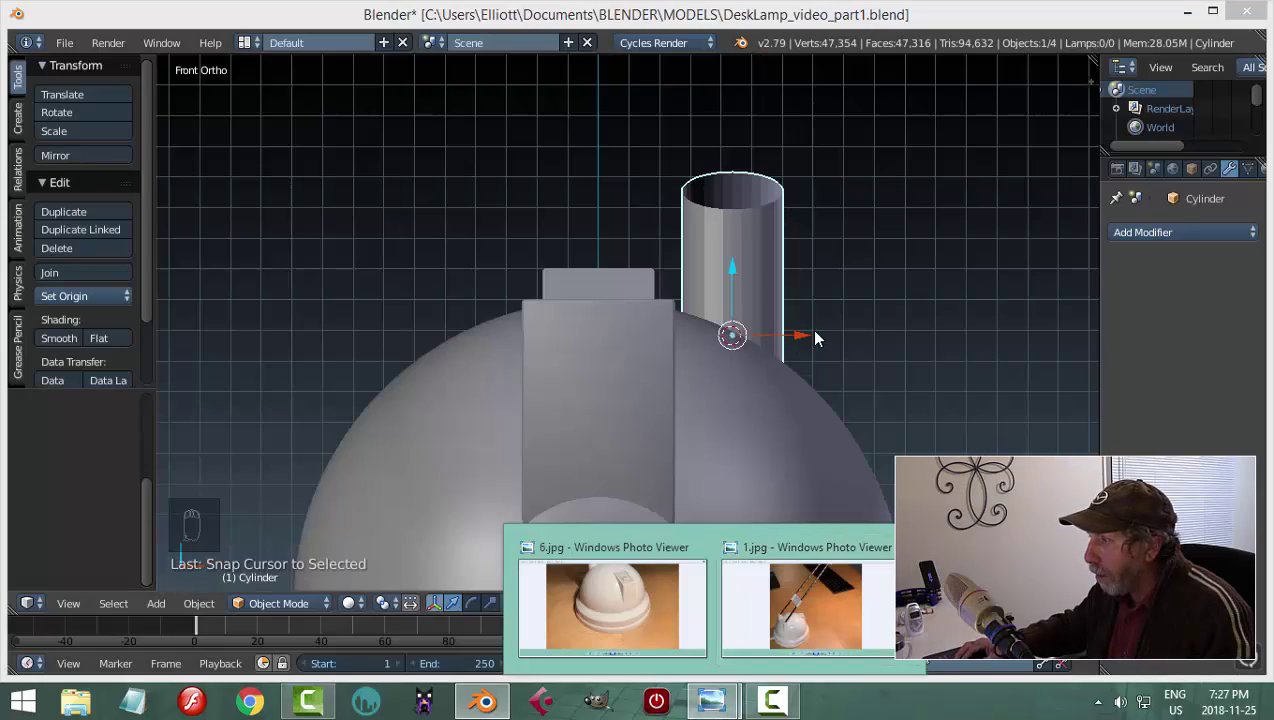
pyautogui.scroll(-3, 815, 338)
pyautogui.moveTo(815, 338); pyautogui.dragTo(790, 353, button='middle')
pyautogui.scroll(4, 695, 285)
pyautogui.moveTo(733, 329); pyautogui.dragTo(733, 346, button='middle')
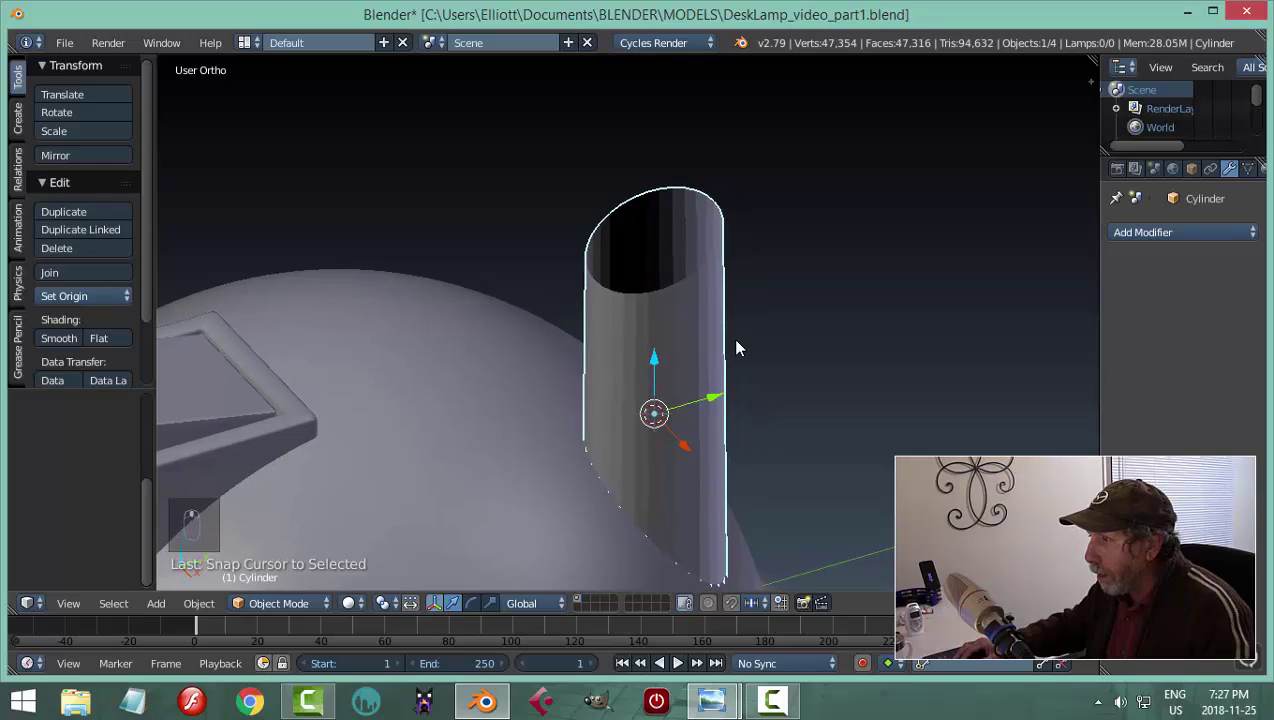
# Try to thicken the tube by extruding its whole mesh in place and shrinking it inward by about 0.04 with Shrink/Fatten
pyautogui.press('Tab')
pyautogui.press('a')
pyautogui.press('a')
pyautogui.press('a')
pyautogui.press('a')
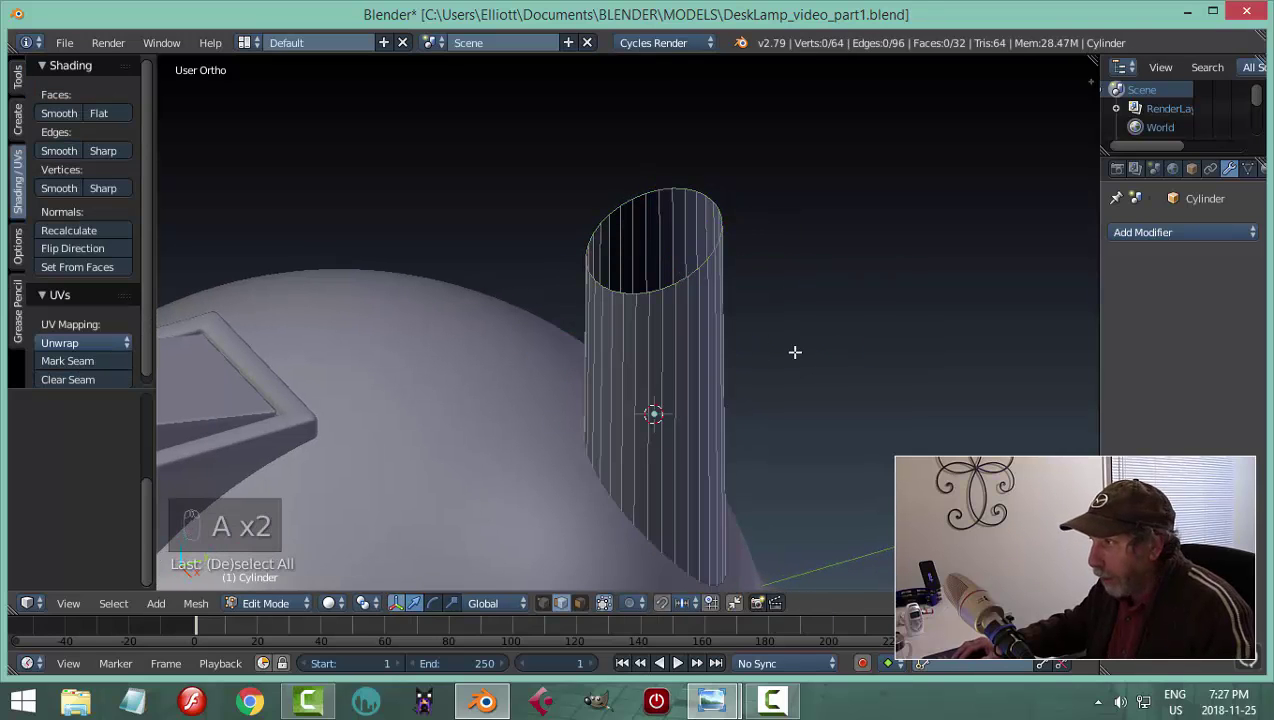
pyautogui.moveTo(737, 353); pyautogui.dragTo(881, 380, button='middle')
pyautogui.press('e')
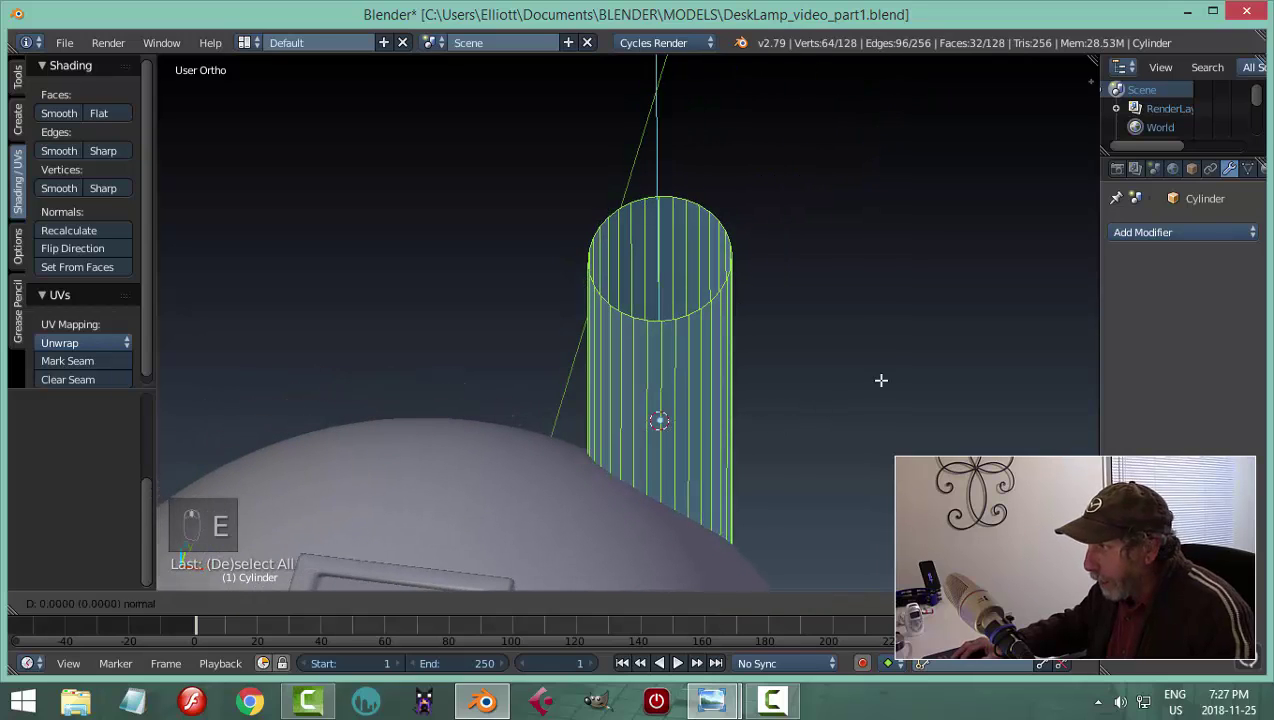
pyautogui.hotkey('alt', 's')
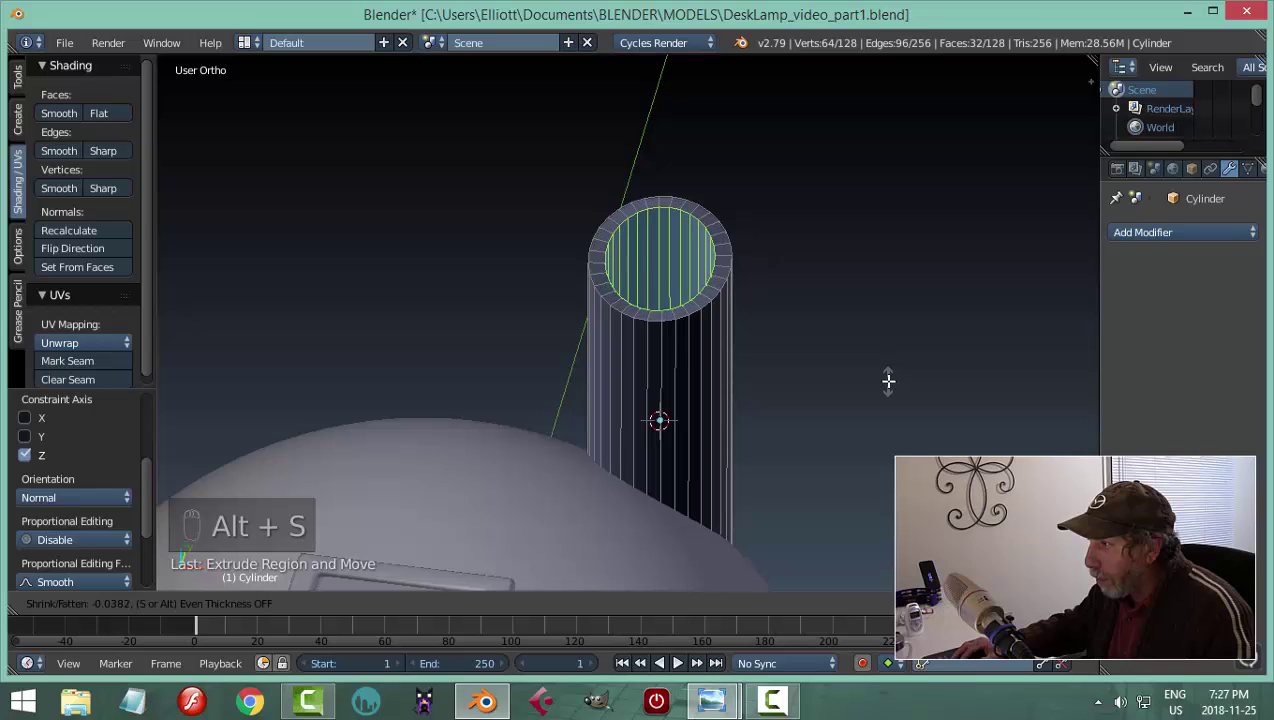
pyautogui.click(882, 382)
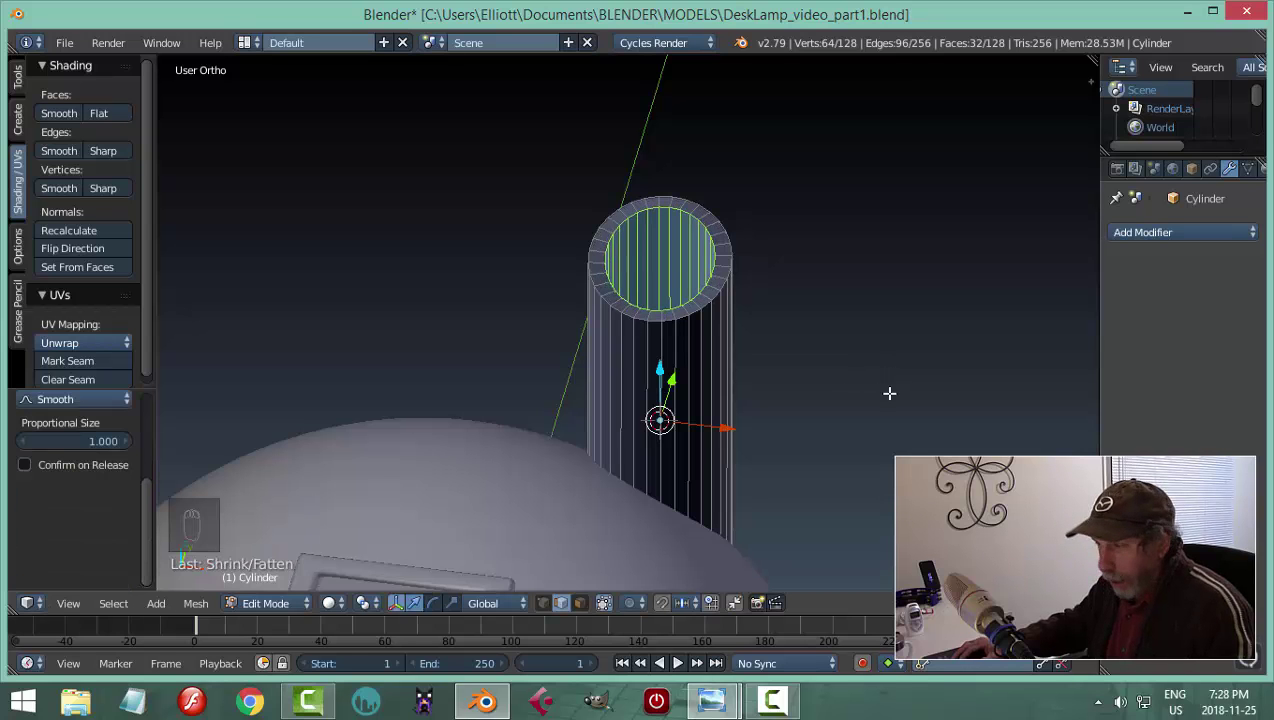
pyautogui.moveTo(889, 393); pyautogui.dragTo(754, 378, button='middle')
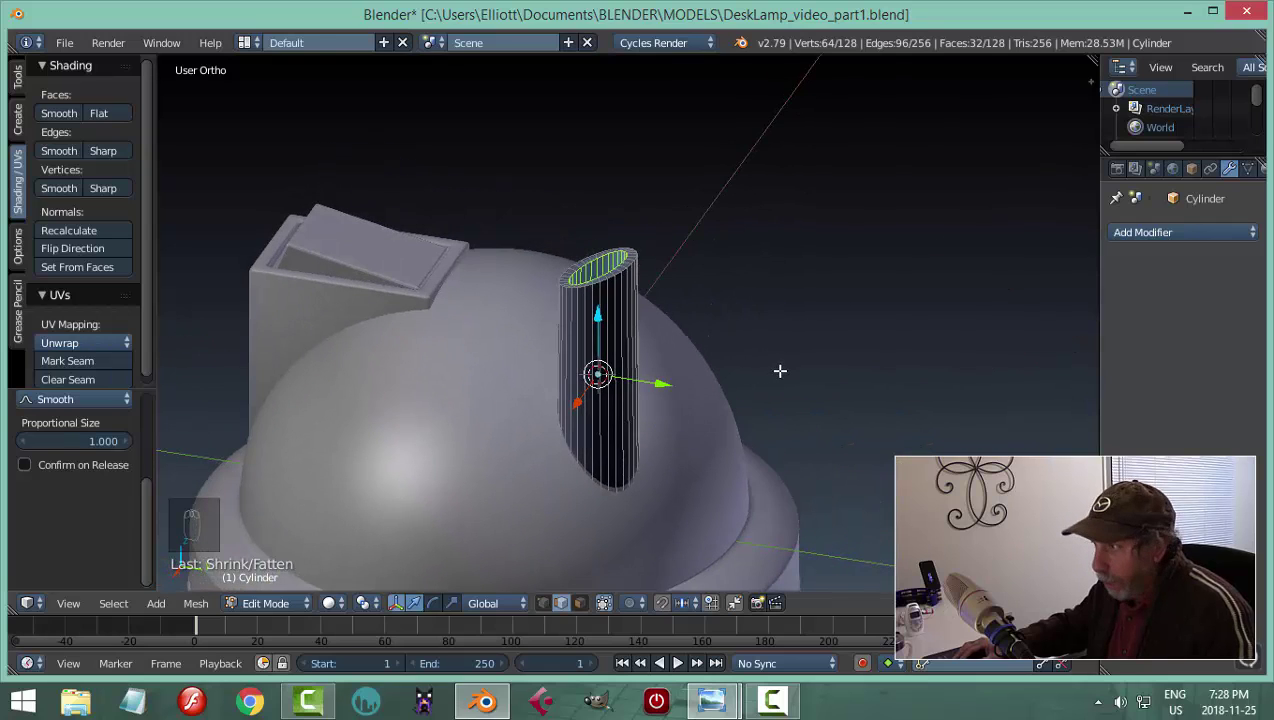
# Select the whole tube mesh, recalculate its normals outward, and return to Object Mode
pyautogui.press('a')
pyautogui.press('a')
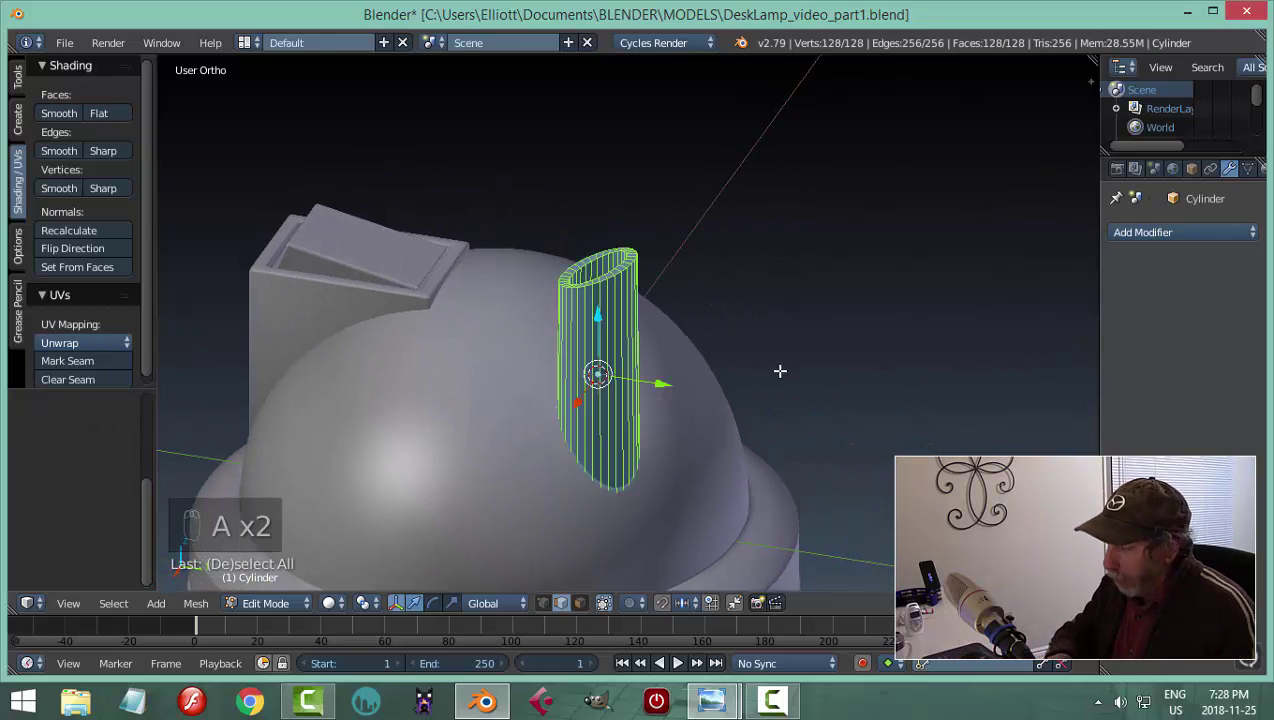
pyautogui.hotkey('ctrl', 'n')
pyautogui.press('a')
pyautogui.press('Tab')
pyautogui.click(671, 370)
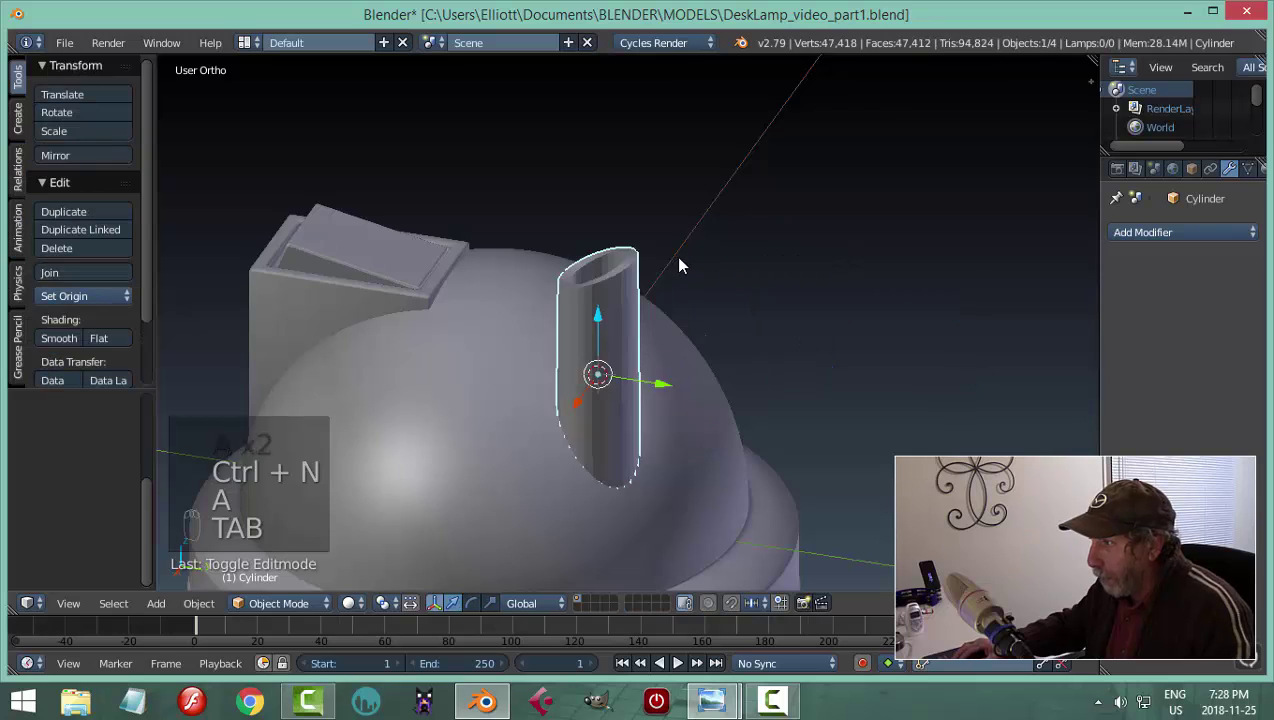
# Inspect the wall thickness around the slanted rim up close, and undo the tube's thickening
pyautogui.moveTo(679, 265); pyautogui.dragTo(637, 344, button='middle')
pyautogui.scroll(5, 734, 378)
pyautogui.scroll(3, 637, 330)
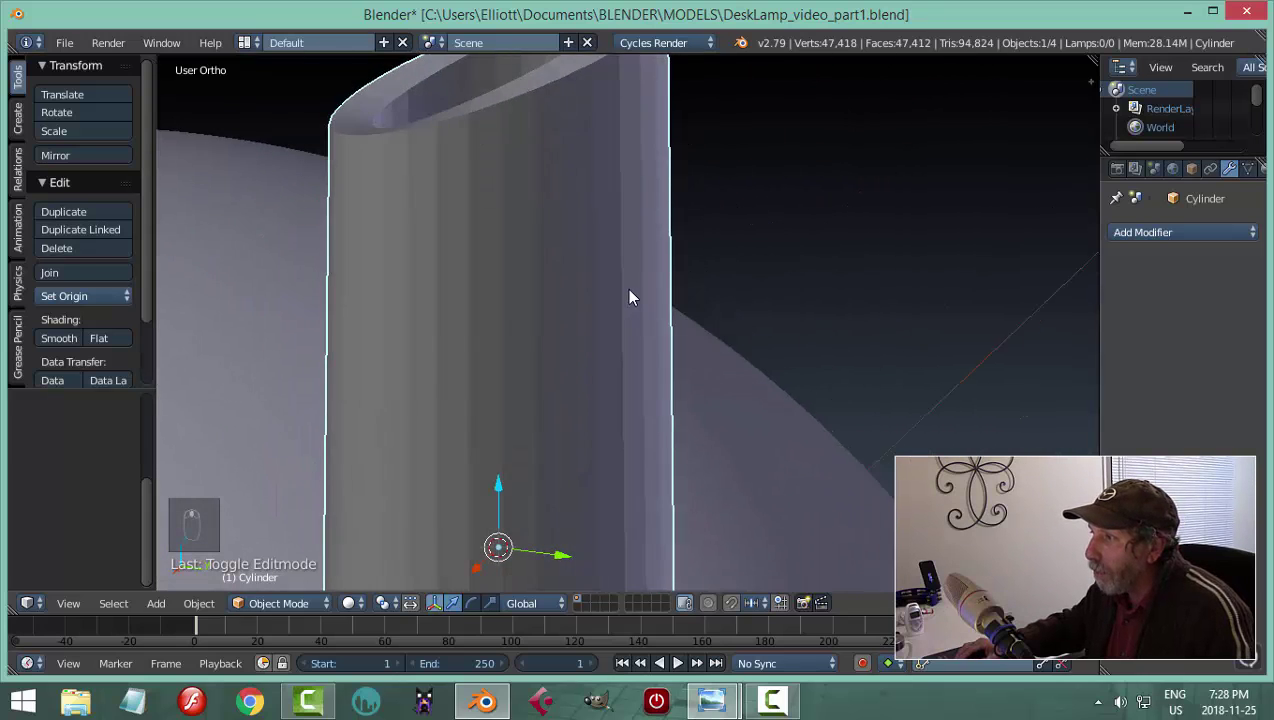
pyautogui.moveTo(630, 297); pyautogui.dragTo(648, 380, button='middle')
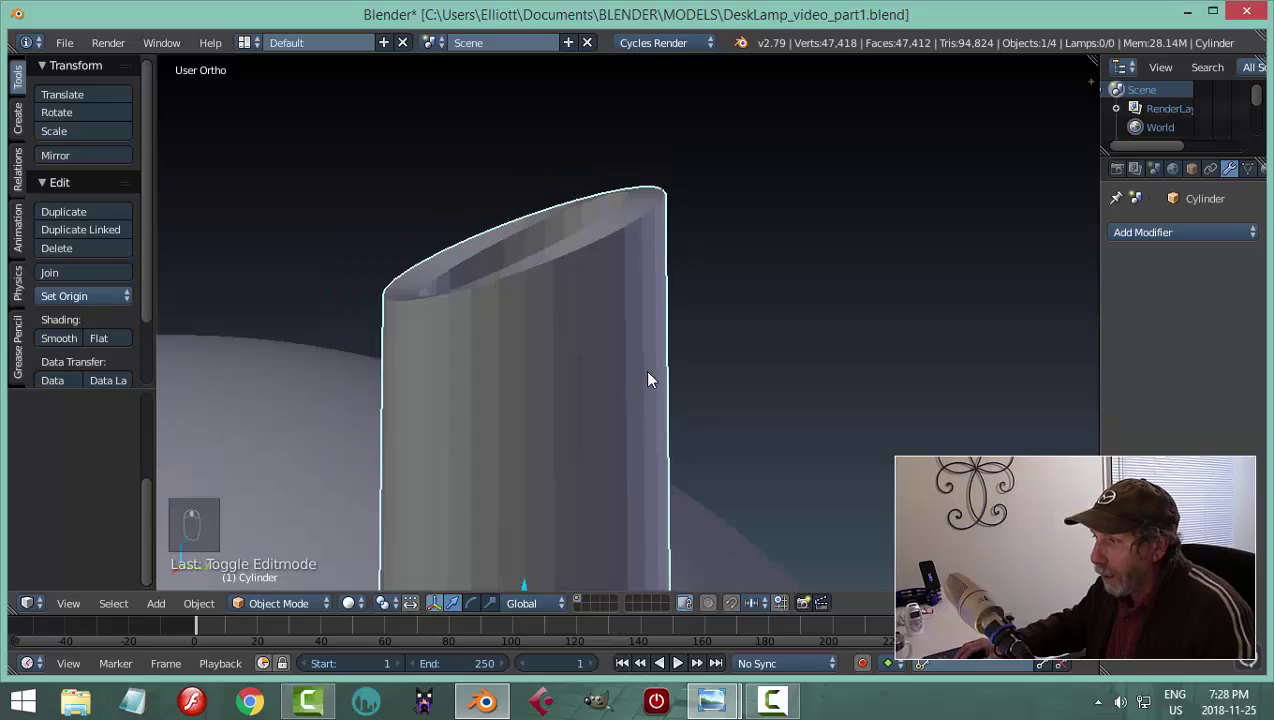
pyautogui.hotkey('ctrl', 'z')
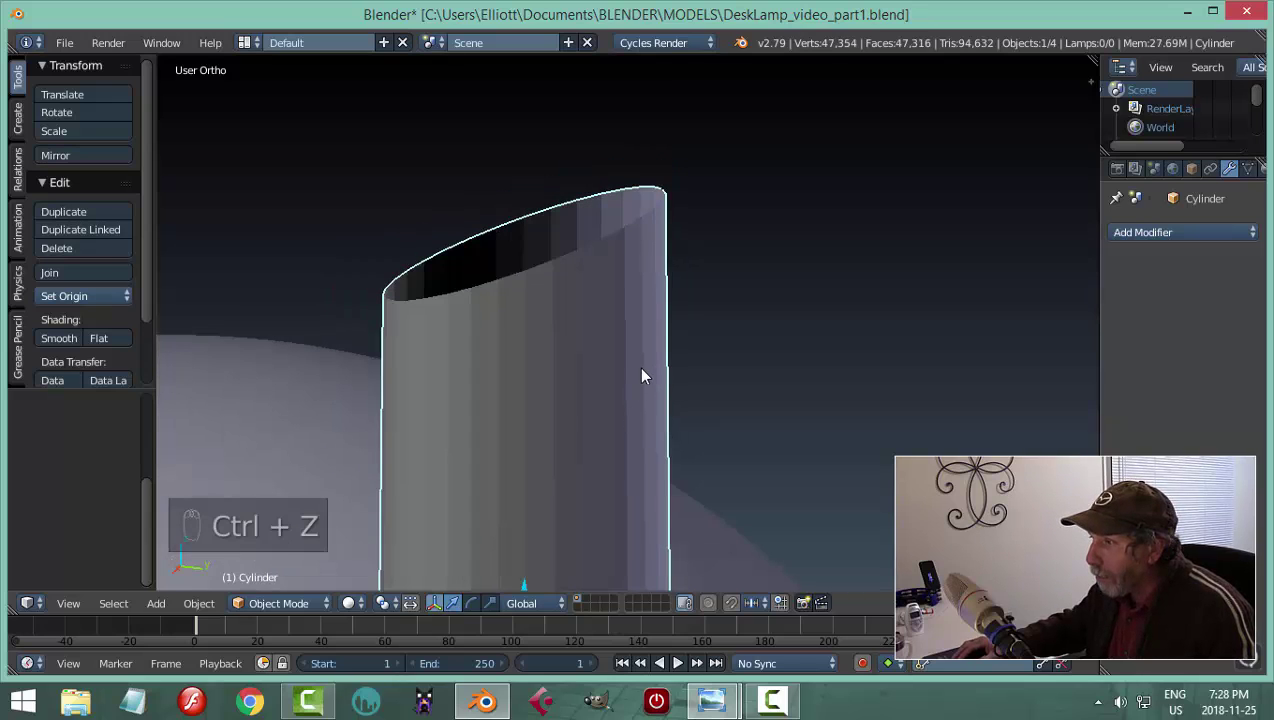
pyautogui.moveTo(644, 369); pyautogui.dragTo(647, 363, button='middle')
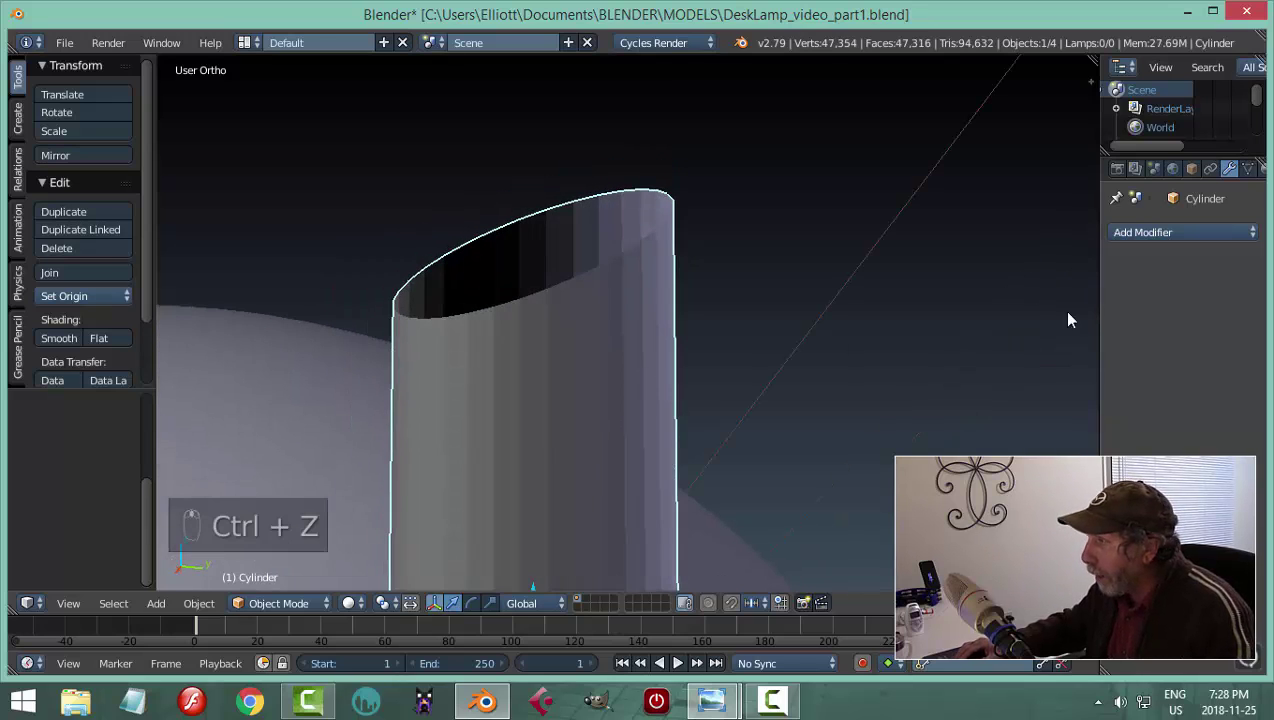
# Try a Solidify modifier with a thickness of 0.0250 on the tube, and remove it
pyautogui.click(1130, 234)
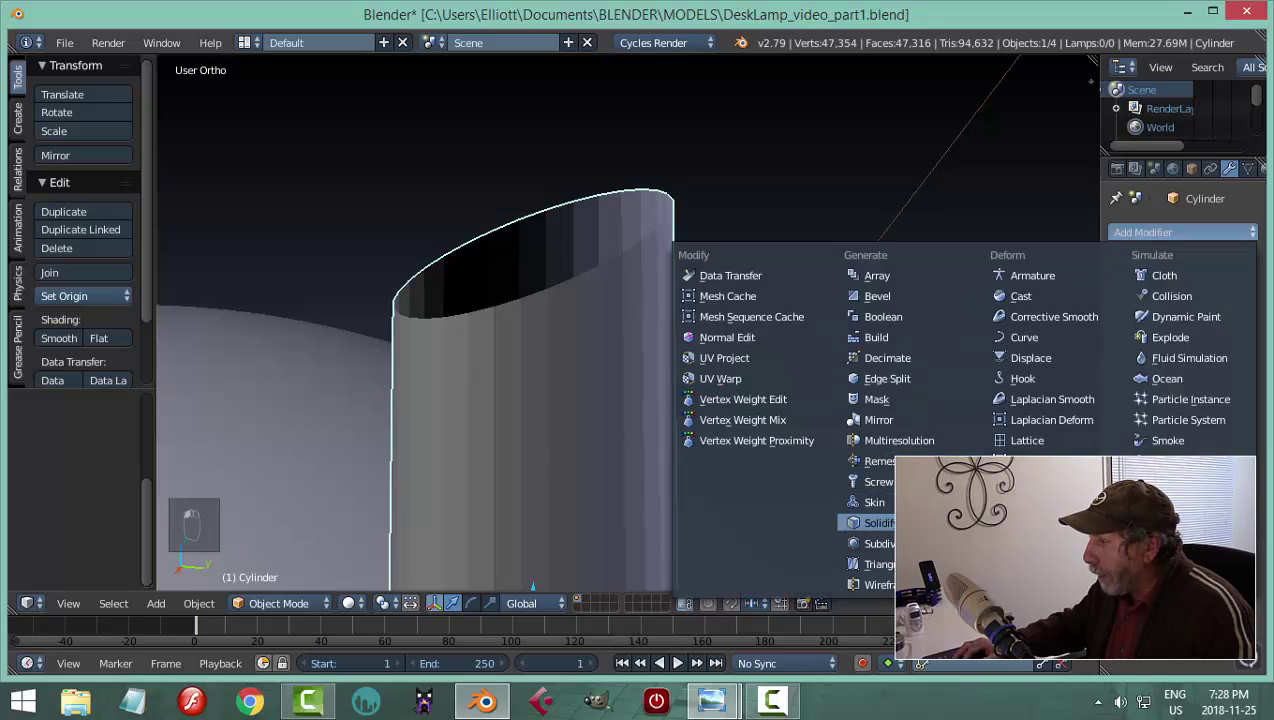
pyautogui.click(878, 522)
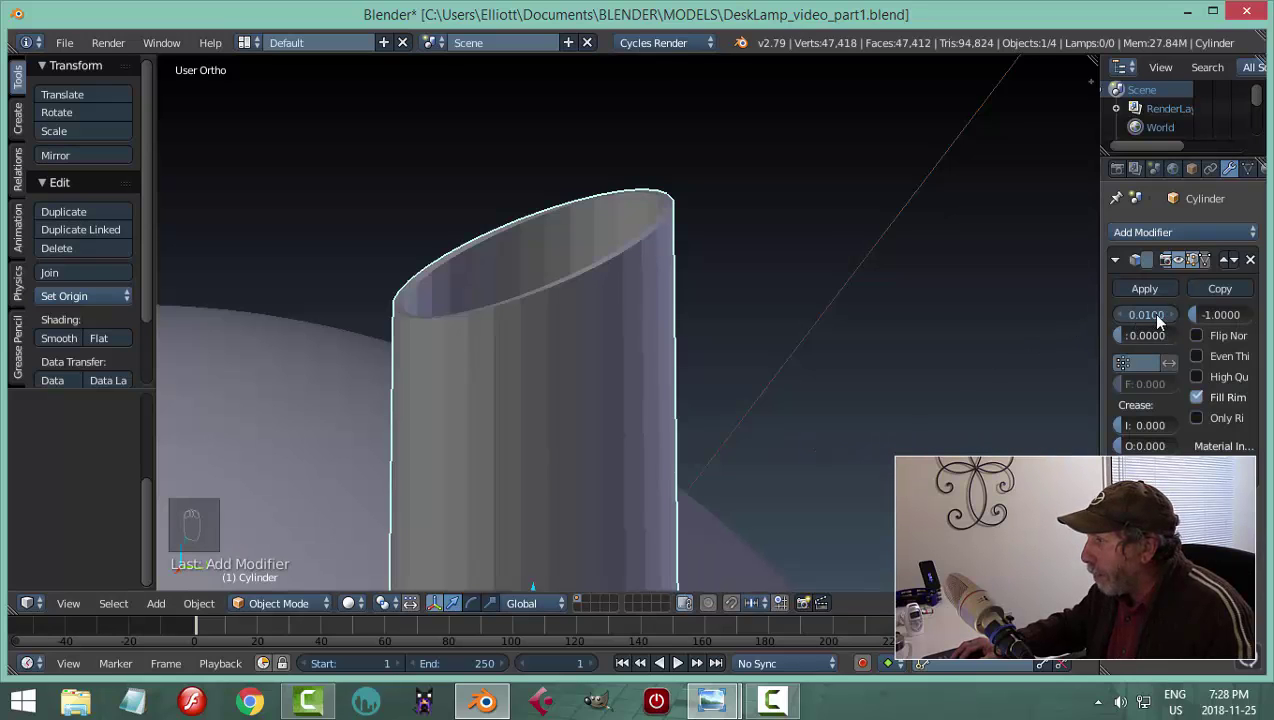
pyautogui.moveTo(1146, 314); pyautogui.dragTo(1170, 314)
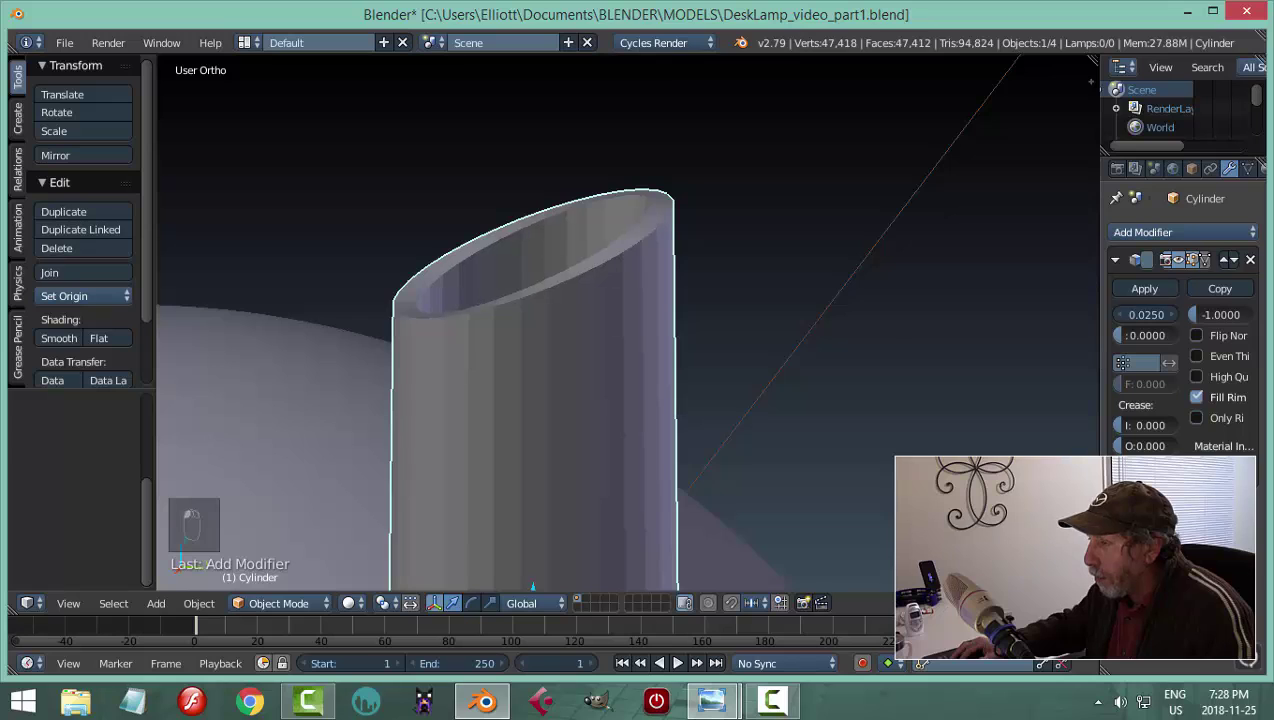
pyautogui.moveTo(879, 334); pyautogui.dragTo(835, 333, button='middle')
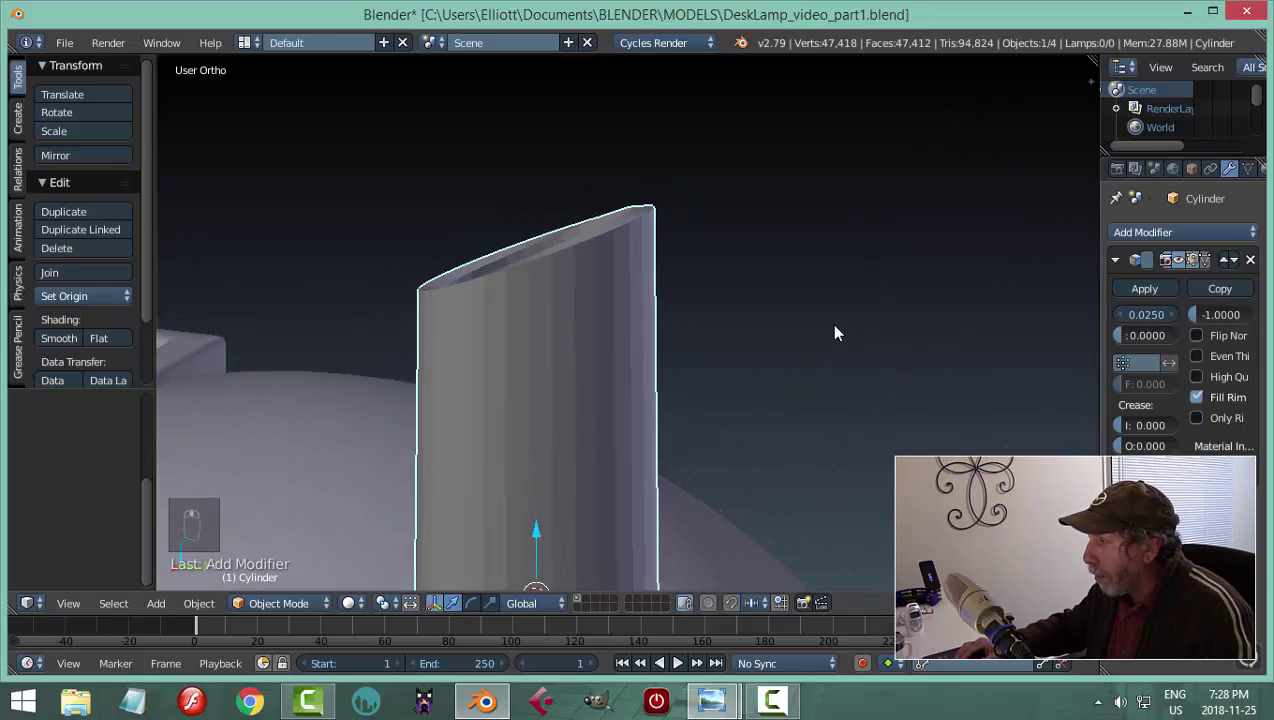
pyautogui.click(1250, 260)
pyautogui.moveTo(734, 293); pyautogui.dragTo(828, 338, button='middle')
pyautogui.press('Tab')
pyautogui.click(919, 333)
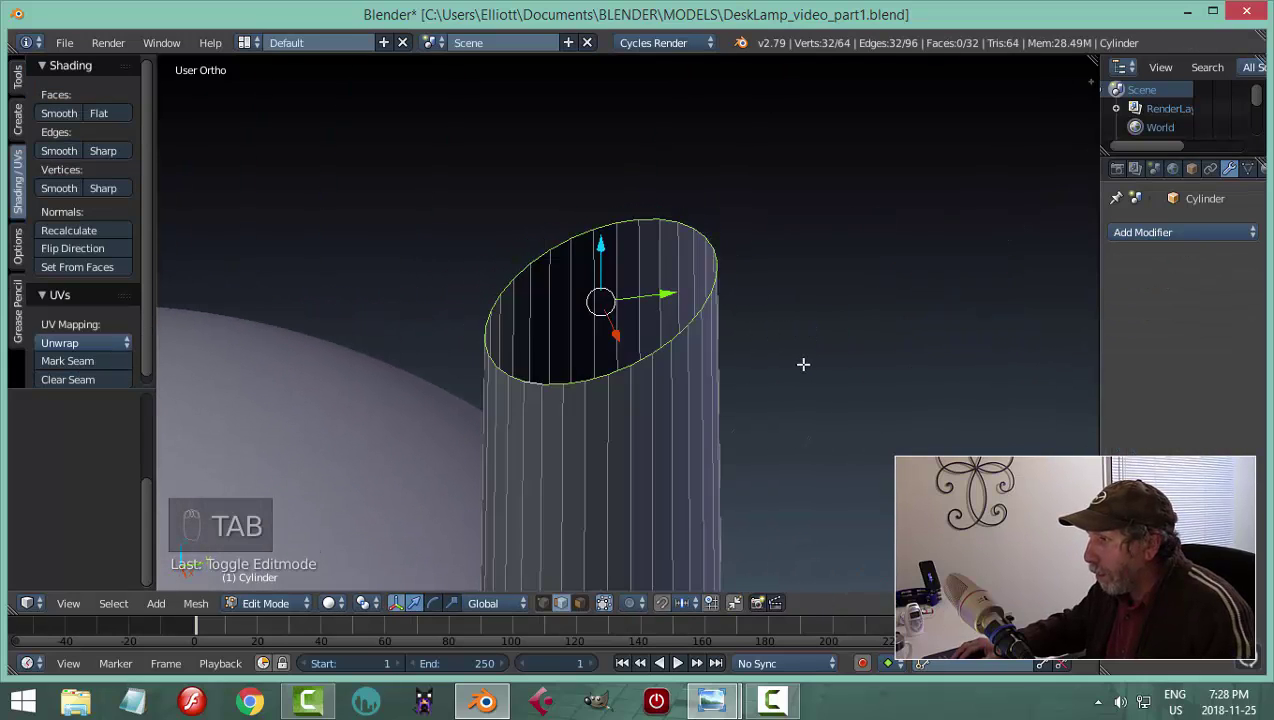
pyautogui.scroll(-3, 799, 367)
pyautogui.moveTo(813, 364); pyautogui.dragTo(760, 310, button='middle')
pyautogui.press('KP_8')
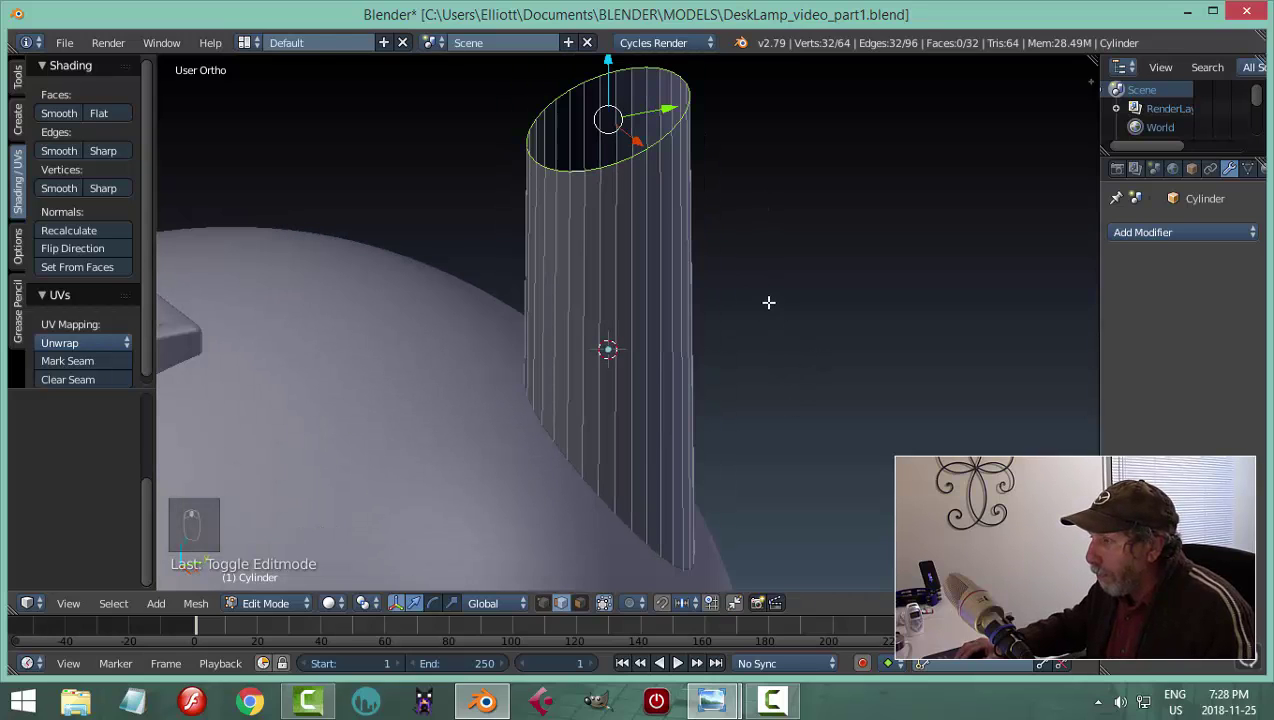
pyautogui.press('Tab')
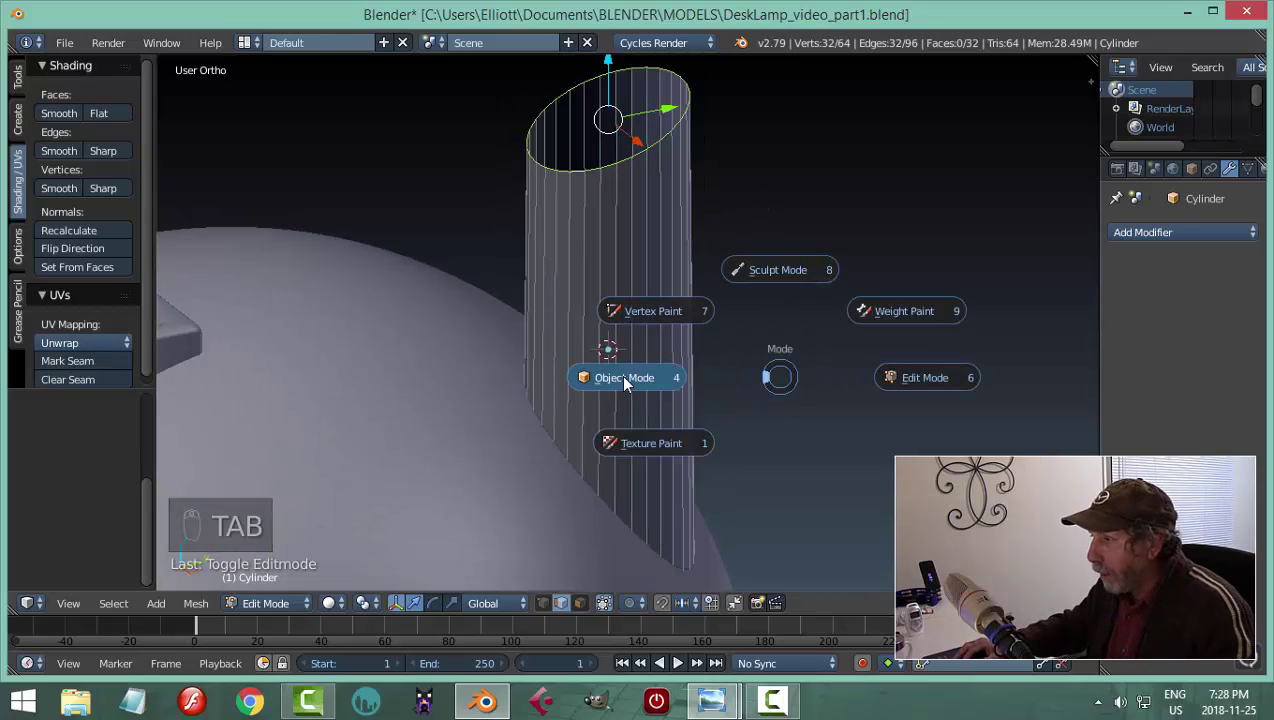
pyautogui.click(620, 373)
# Select the tube and isolate it by hiding all other objects
pyautogui.rightClick(461, 499)
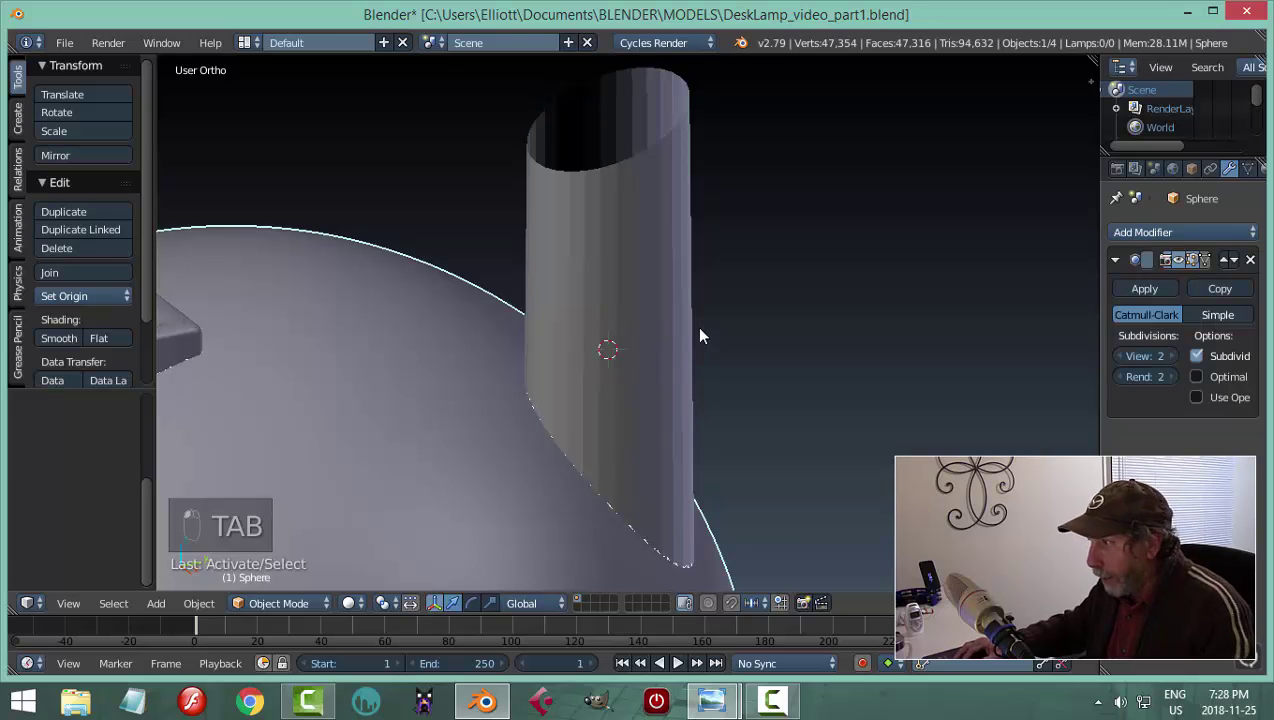
pyautogui.rightClick(710, 298)
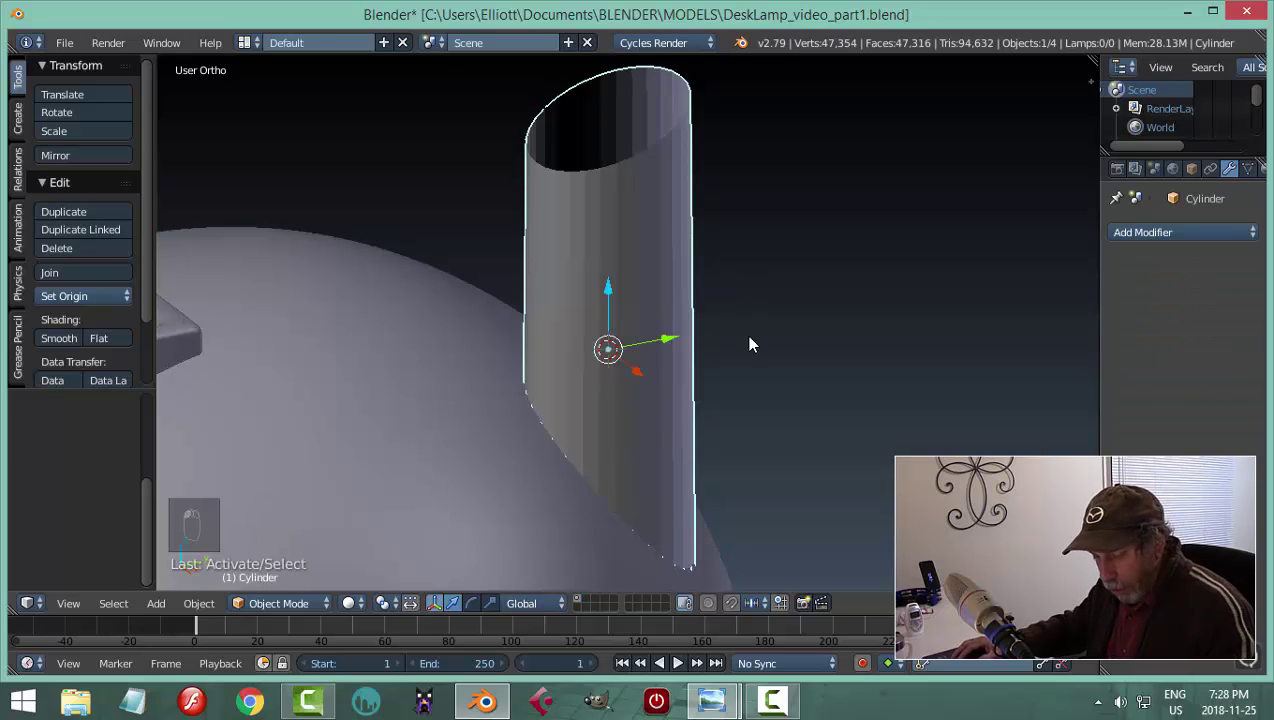
pyautogui.hotkey('shift', 'h')
pyautogui.scroll(-4, 722, 394)
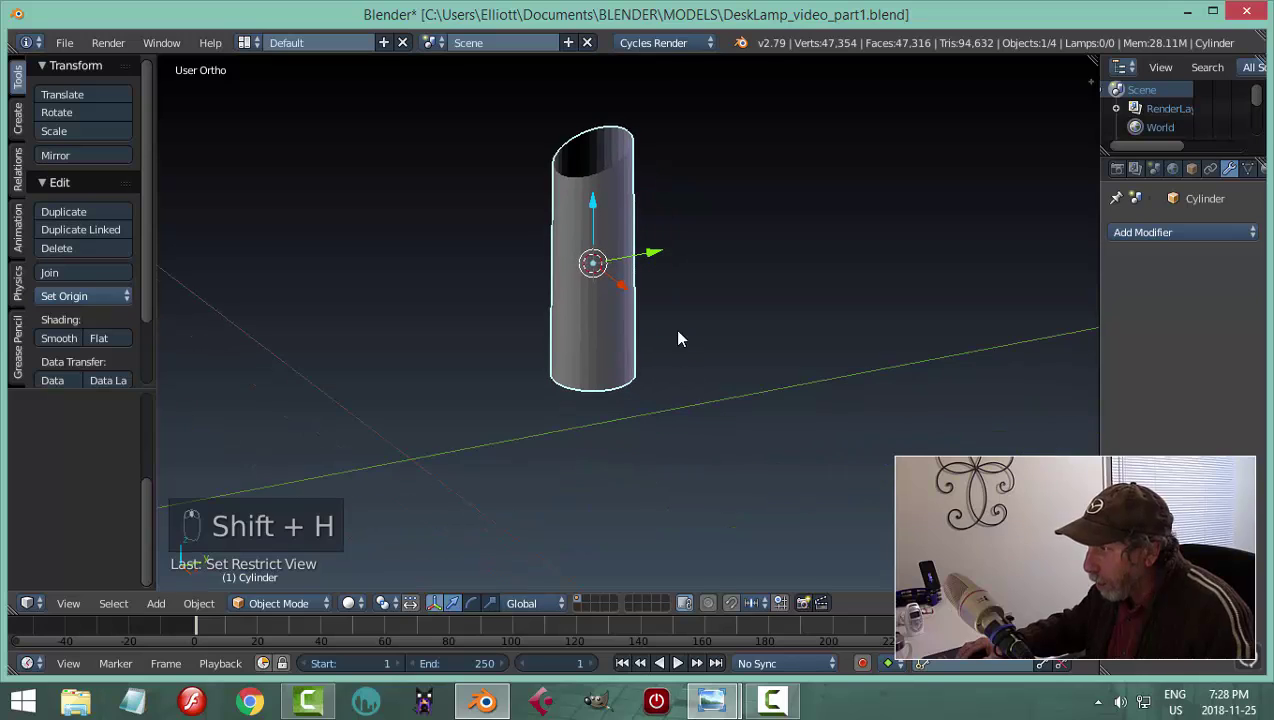
# In Edit Mode, add the tube's bottom edge loop to the selected upper edge loop
pyautogui.press('Tab')
pyautogui.click(795, 338)
pyautogui.scroll(3, 660, 380)
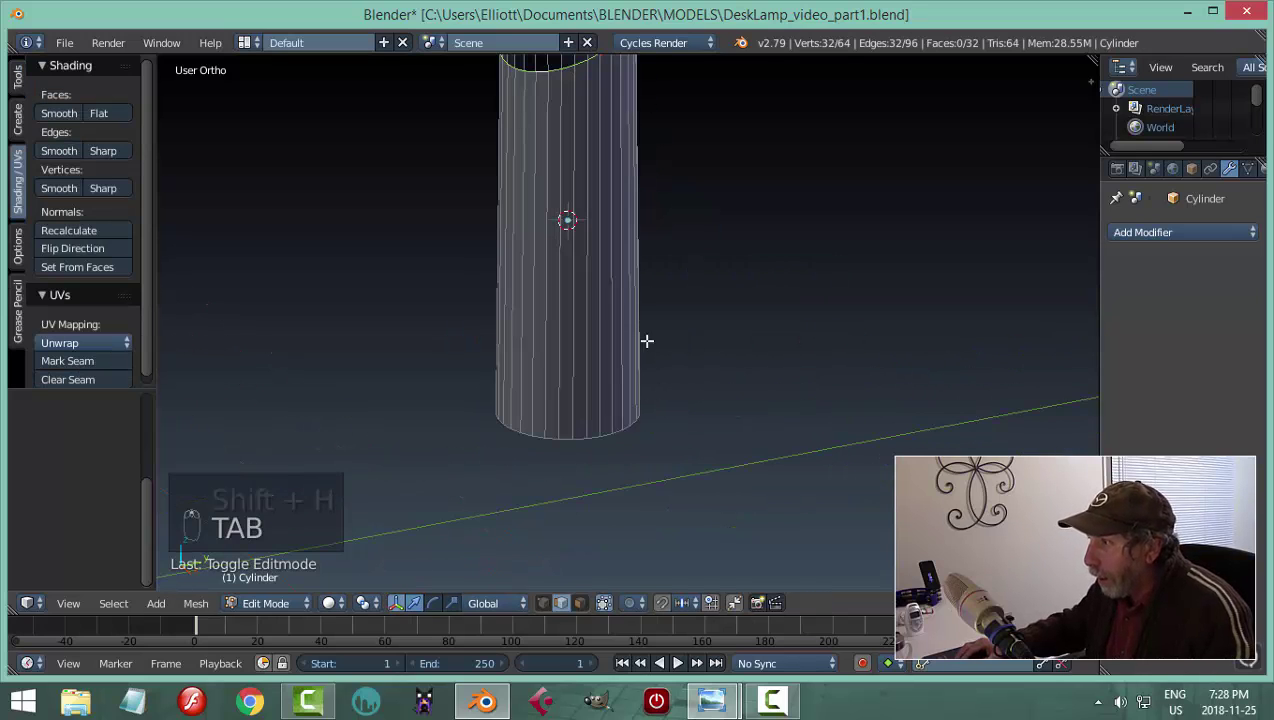
pyautogui.moveTo(596, 437); pyautogui.dragTo(682, 366, button='middle')
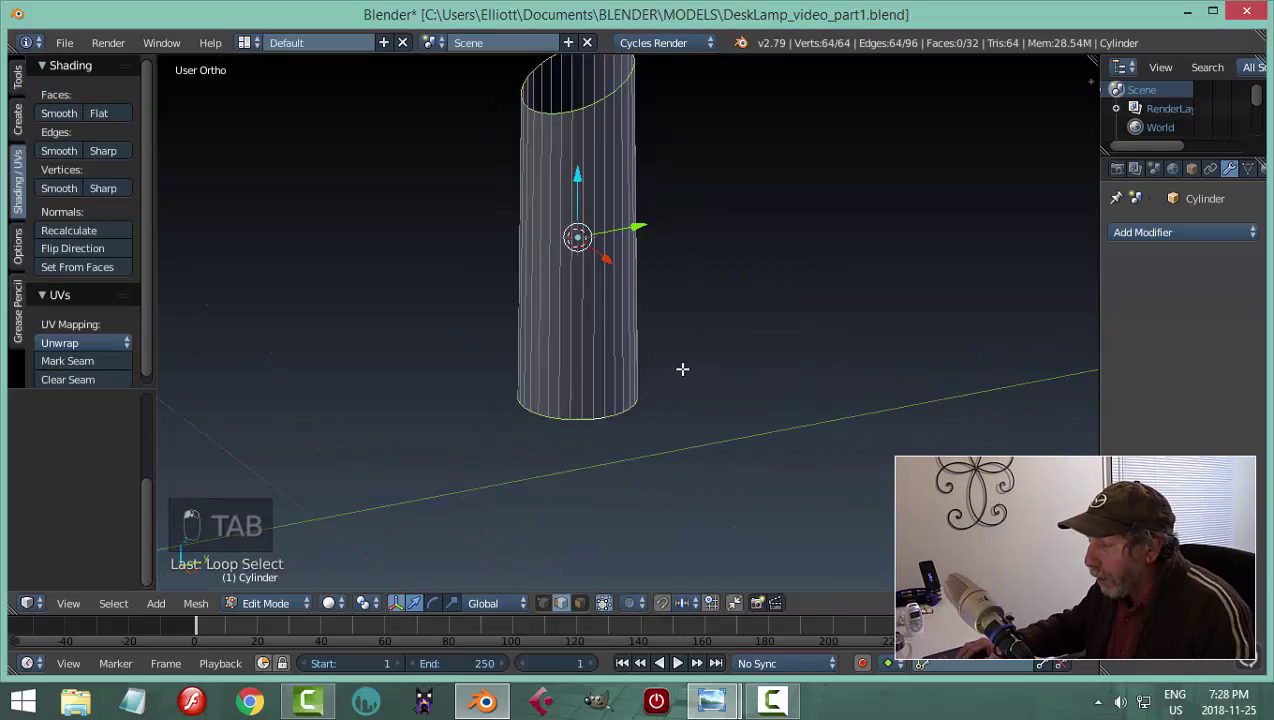
pyautogui.scroll(-2, 773, 273)
pyautogui.scroll(2, 755, 333)
pyautogui.scroll(2, 752, 350)
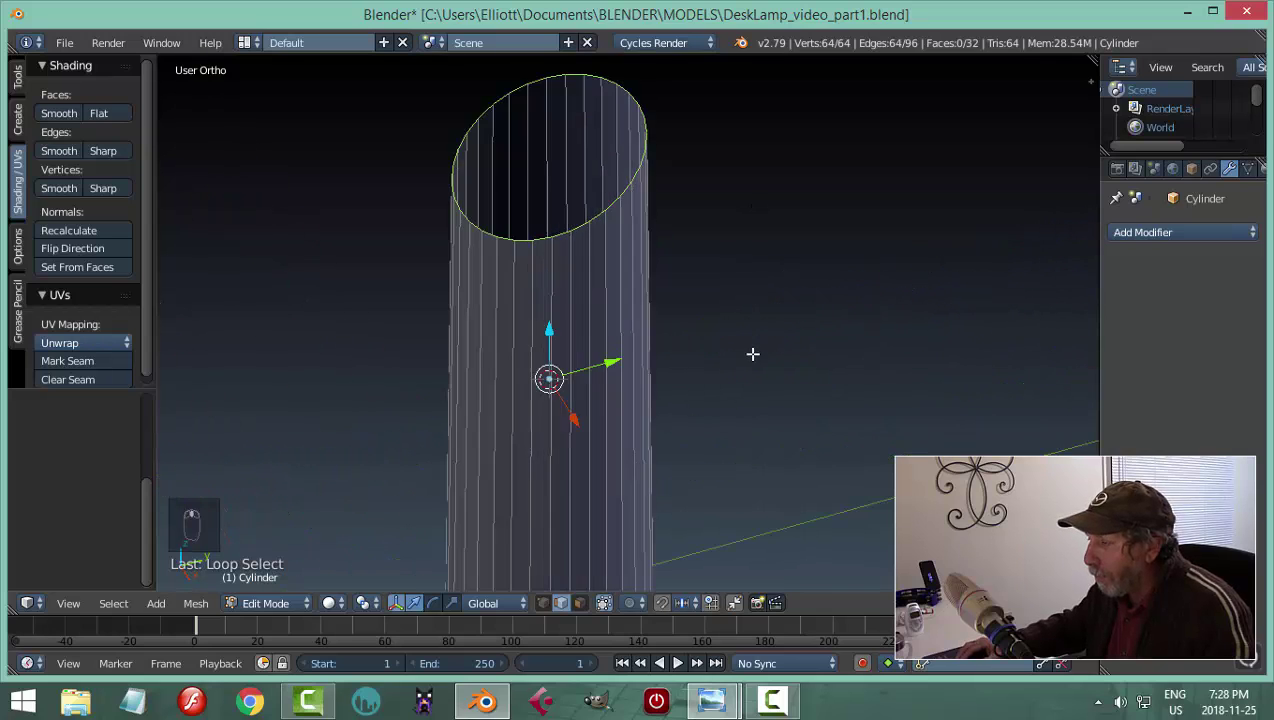
# Extrude the tube's upper and bottom edge loops in place, and try scaling them about the current pivot
pyautogui.scroll(-1, 780, 315)
pyautogui.press('e')
pyautogui.rightClick(815, 305)
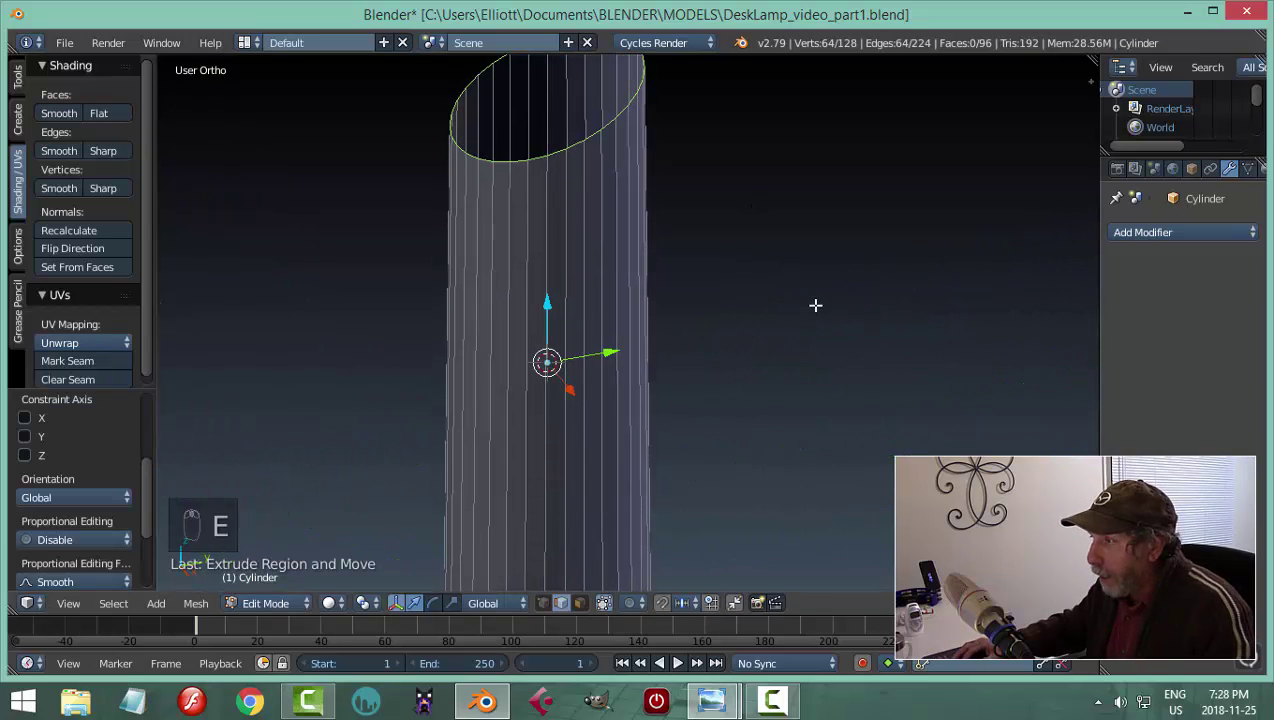
pyautogui.press('s')
pyautogui.click(788, 305)
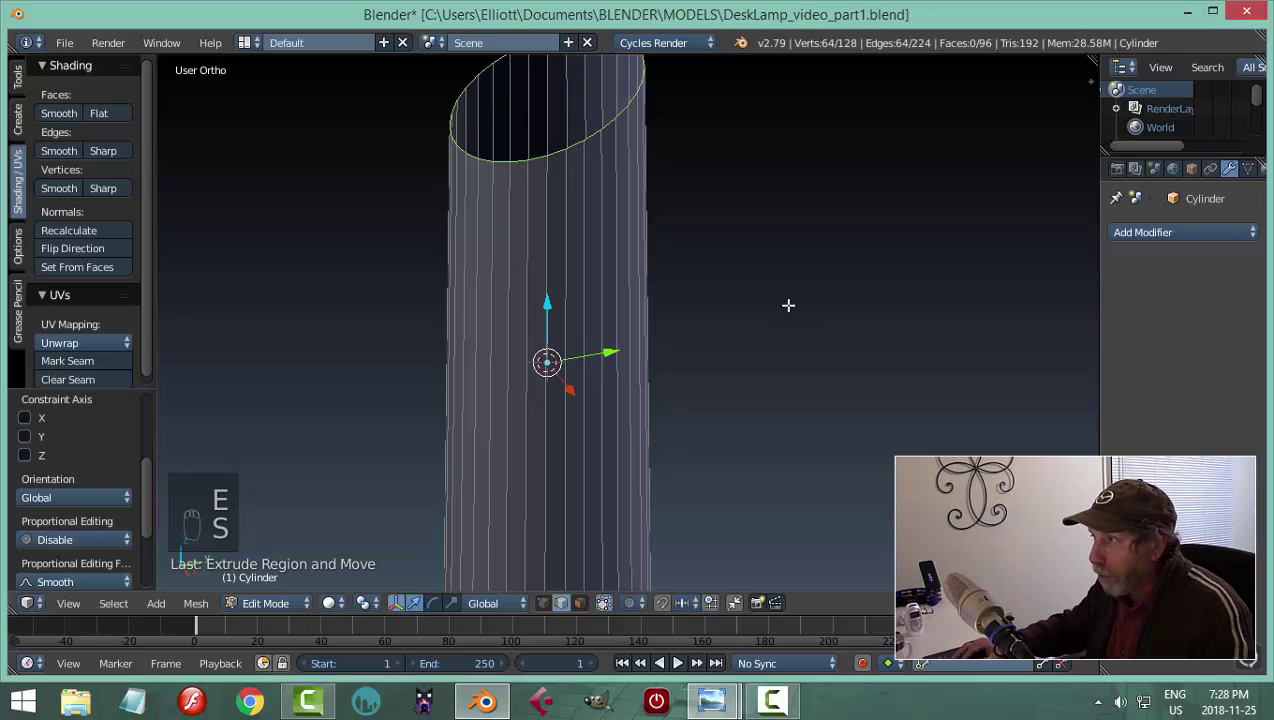
# Set the pivot point to Individual Origins and scale the two extruded loops inward to form a rim at each end
pyautogui.click(366, 606)
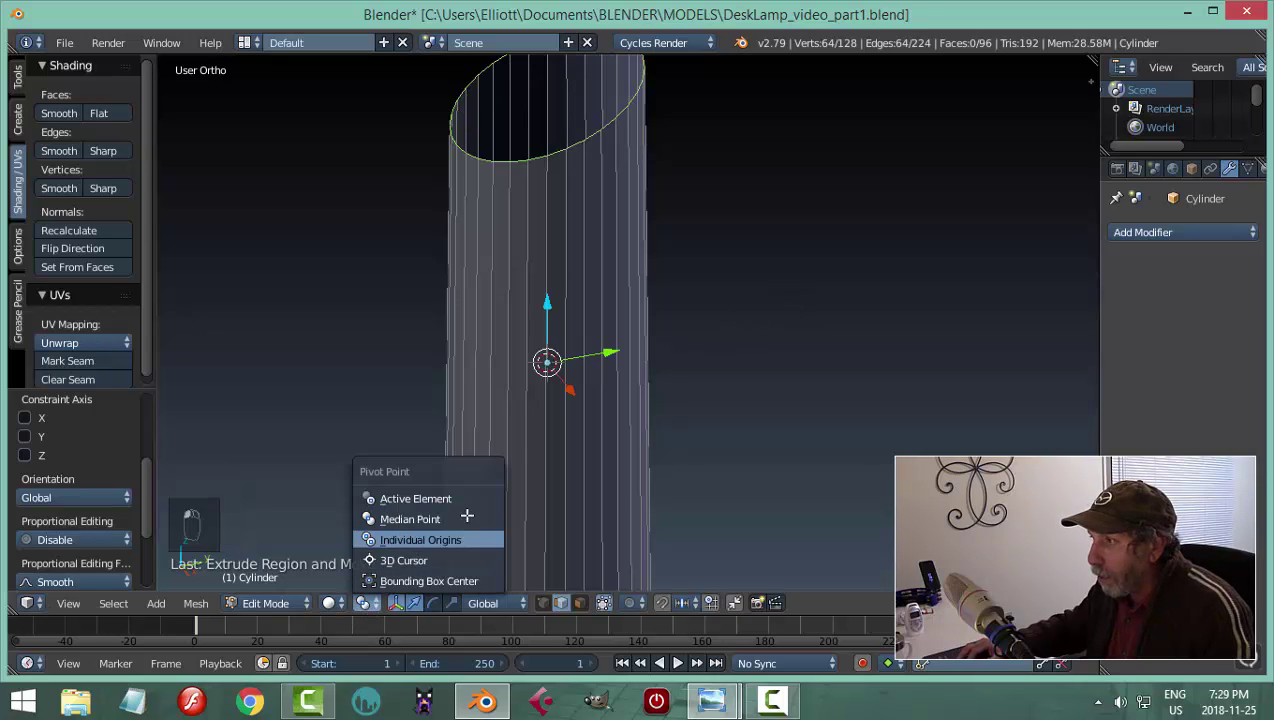
pyautogui.click(410, 538)
pyautogui.press('s')
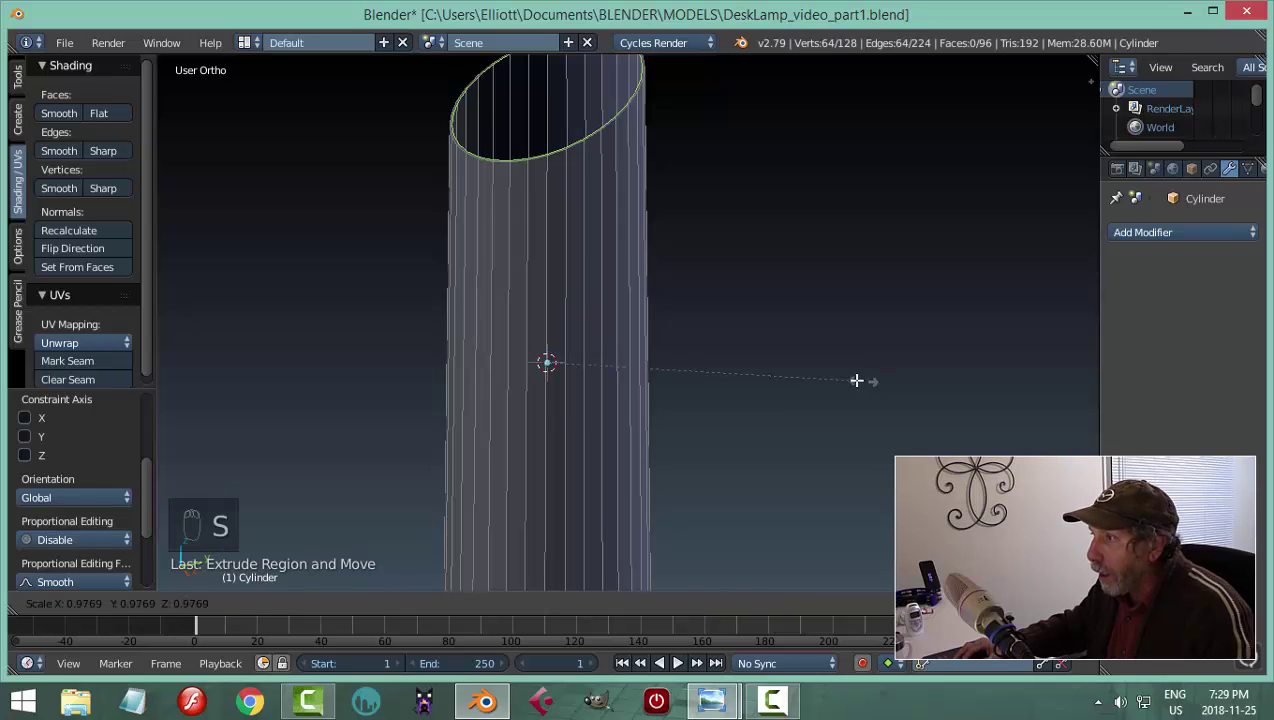
pyautogui.click(796, 371)
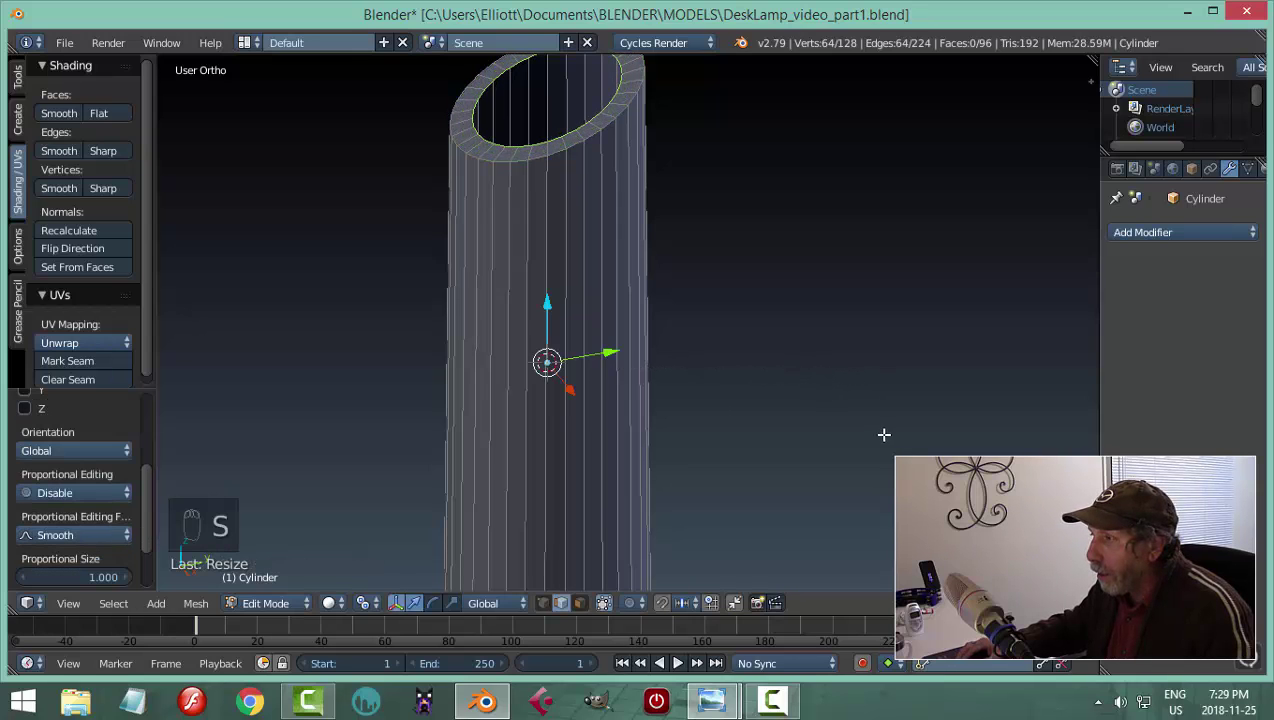
# Bridge the two inner edge loops to form the tube's inner wall
pyautogui.moveTo(884, 435); pyautogui.dragTo(729, 465, button='middle')
pyautogui.hotkey('ctrl', 'e')
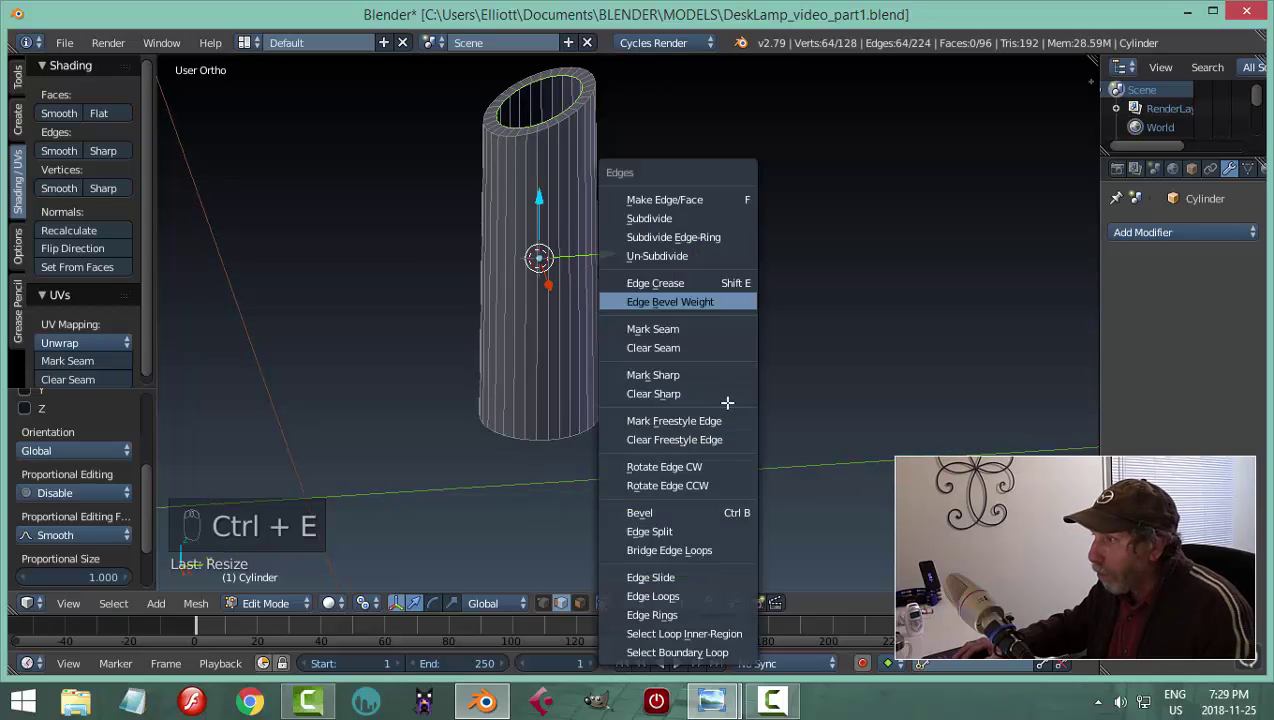
pyautogui.click(699, 551)
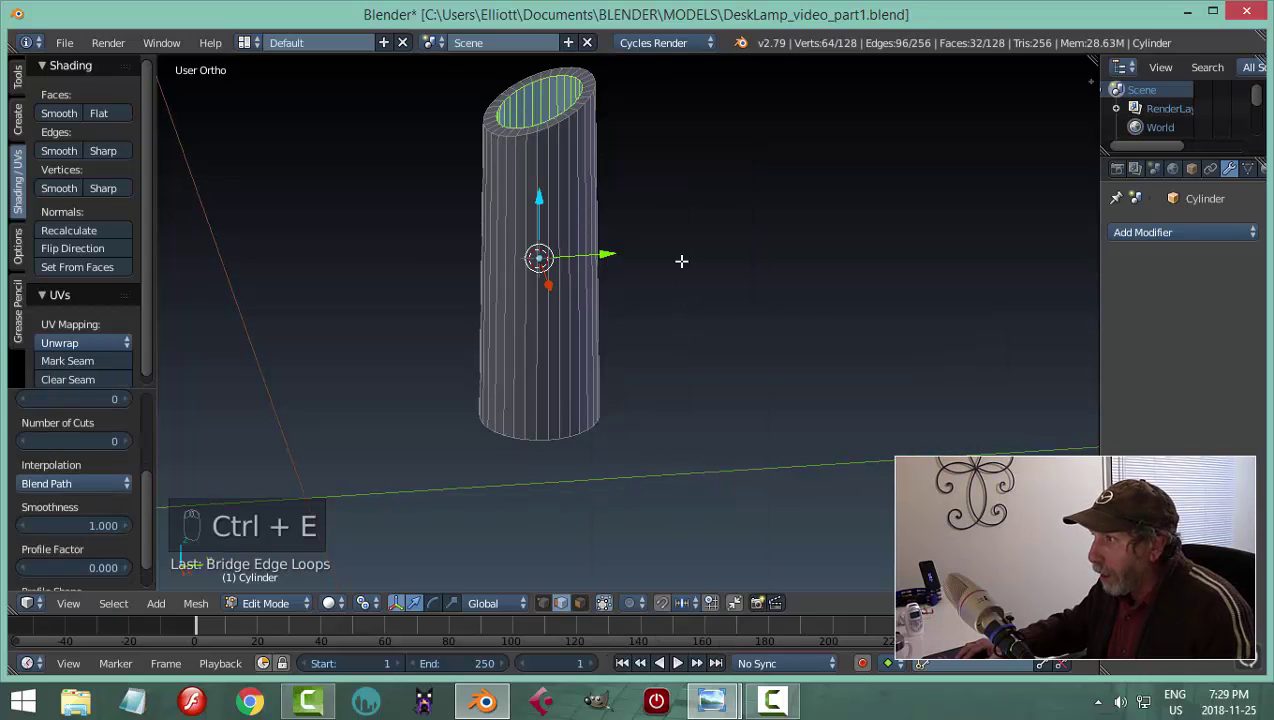
# Select the whole tube mesh, recalculate its normals outward, and return to Object Mode to check both ends of the hollow tube
pyautogui.press('a')
pyautogui.press('a')
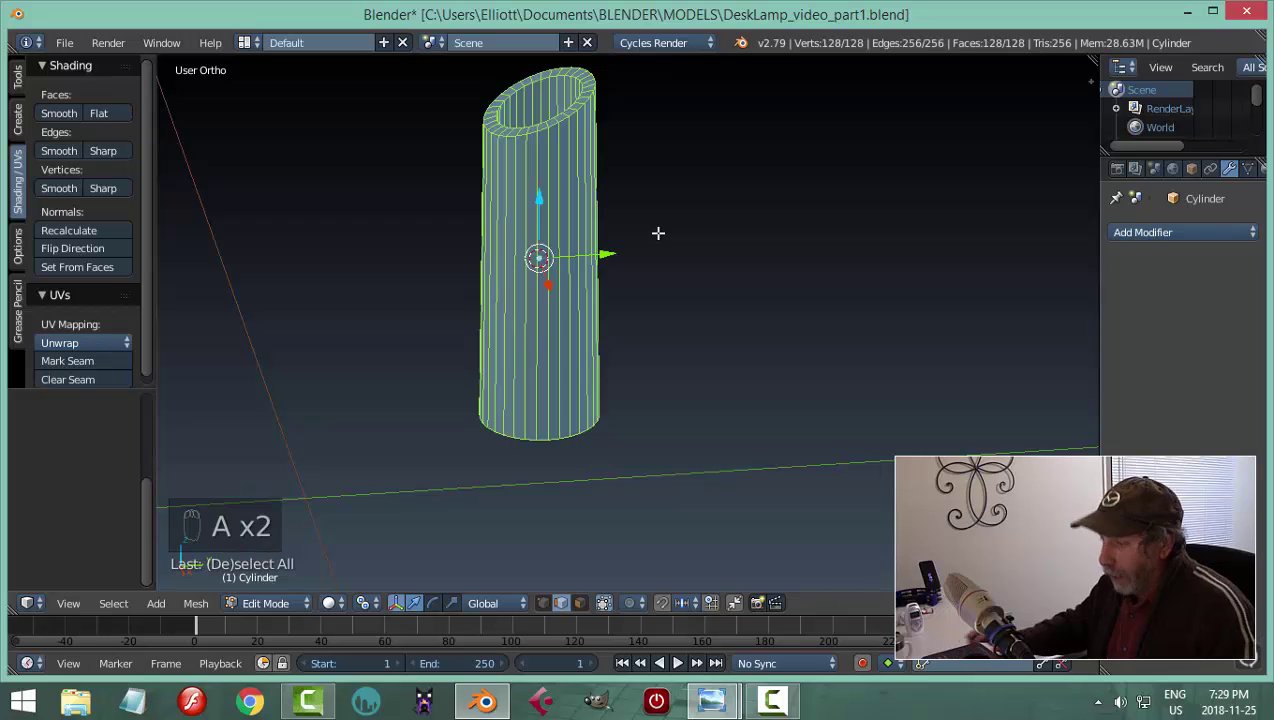
pyautogui.hotkey('ctrl', 'n')
pyautogui.press('a')
pyautogui.press('Tab')
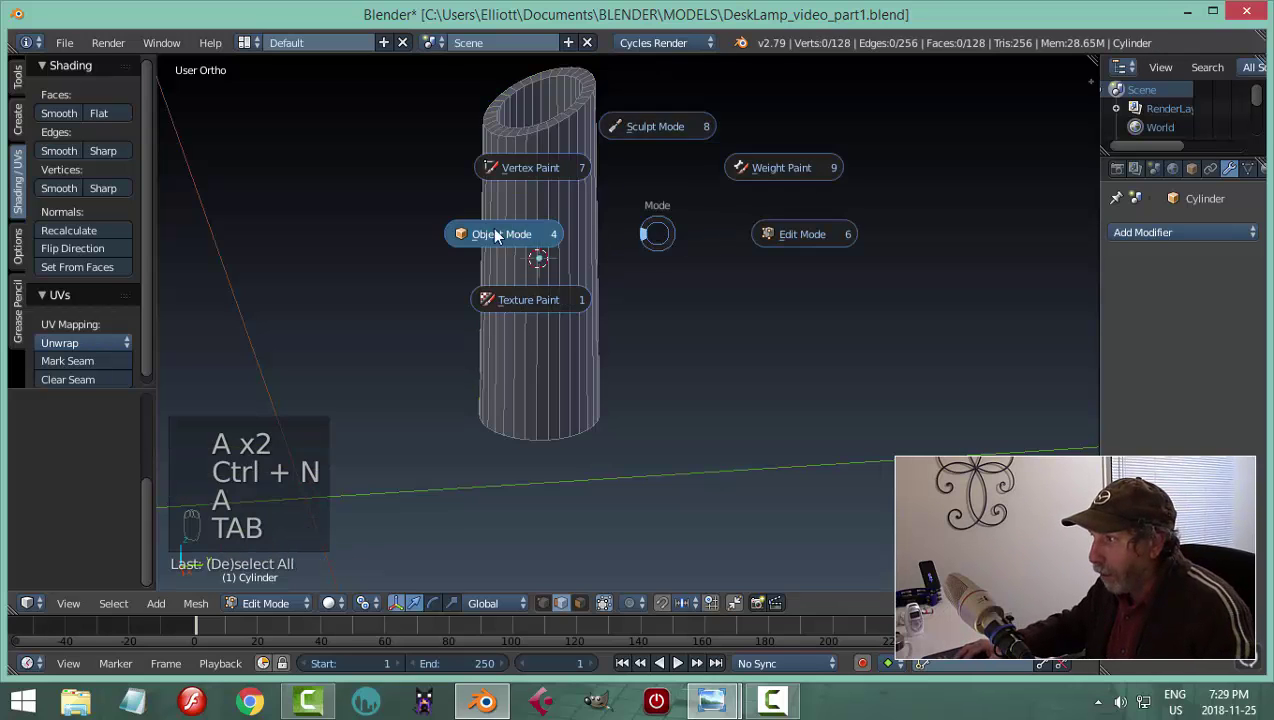
pyautogui.press('KP_3')
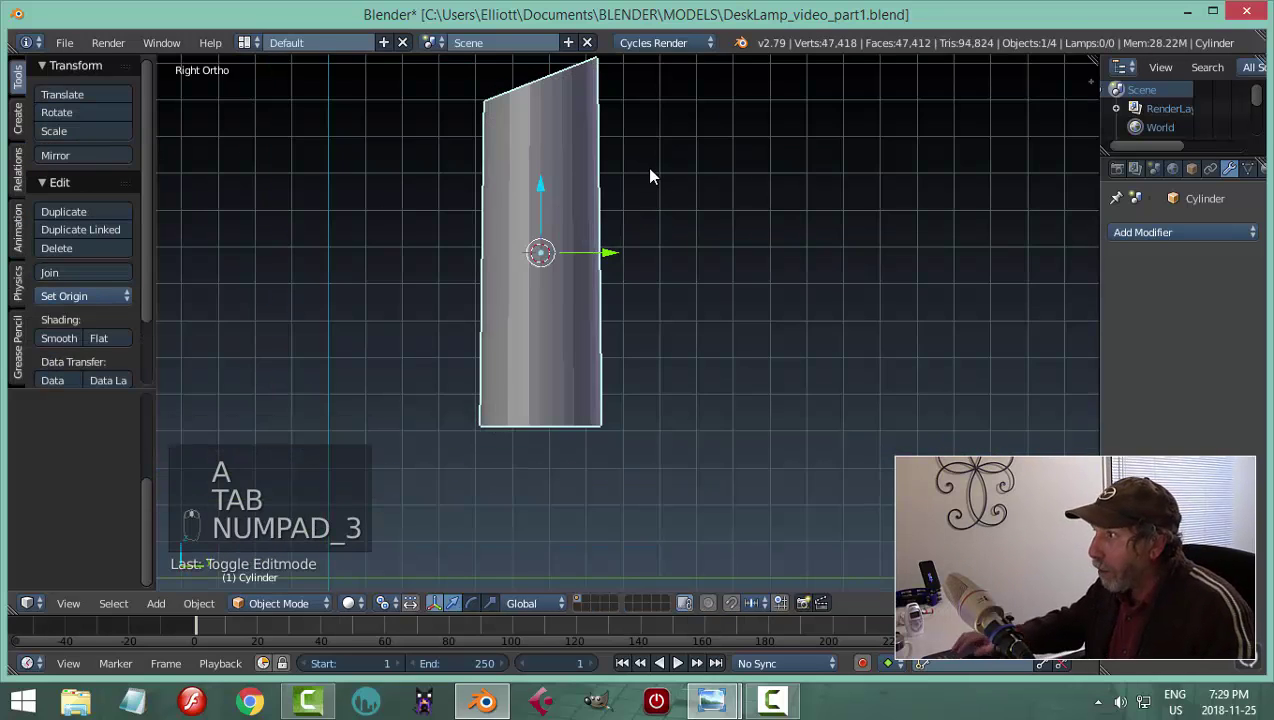
pyautogui.moveTo(646, 407); pyautogui.dragTo(628, 313, button='middle')
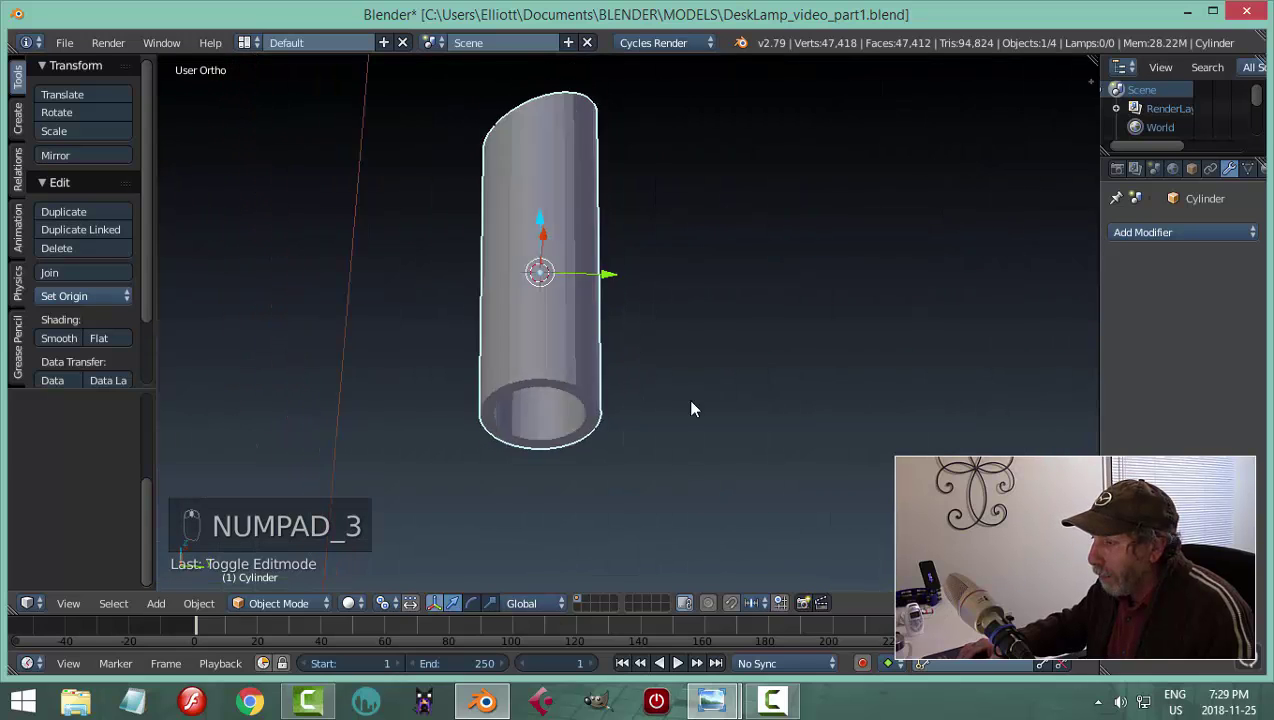
# Try smooth shading on the hollow tube, and restore its flat shading
pyautogui.moveTo(691, 407); pyautogui.dragTo(645, 363, button='middle')
pyautogui.scroll(3, 696, 305)
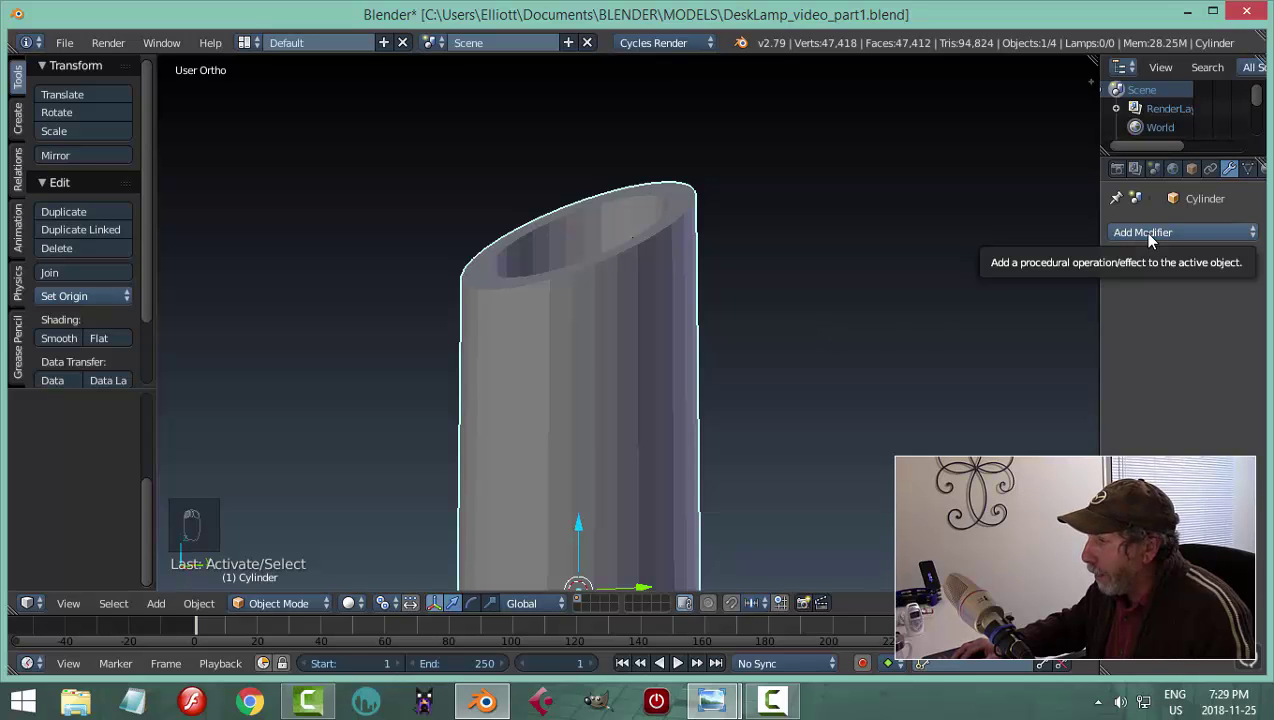
pyautogui.click(65, 338)
pyautogui.moveTo(671, 336)
pyautogui.mouseDown(button='middle')
pyautogui.moveTo(702, 358)
pyautogui.moveTo(745, 361)
pyautogui.moveTo(773, 309)
pyautogui.moveTo(681, 368)
pyautogui.mouseUp(button='middle')
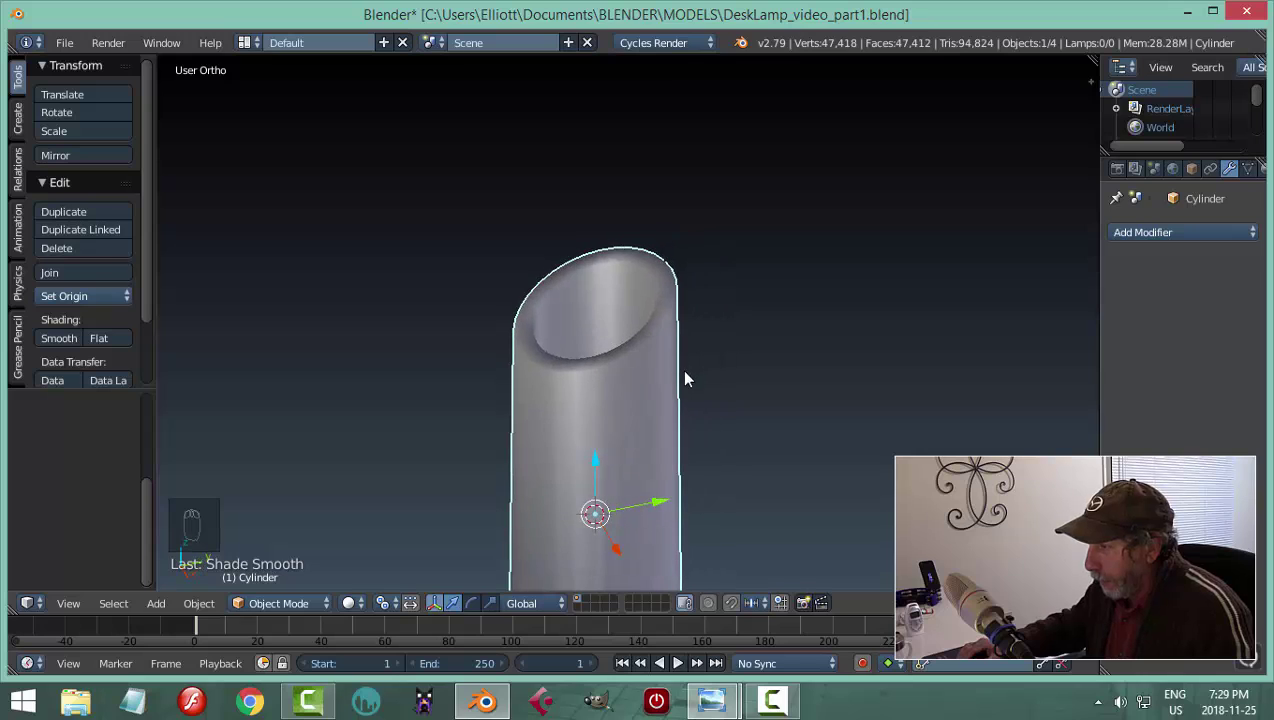
pyautogui.click(100, 339)
# Add a Subdivision Surface modifier to the tube with 2 view subdivisions
pyautogui.click(1166, 233)
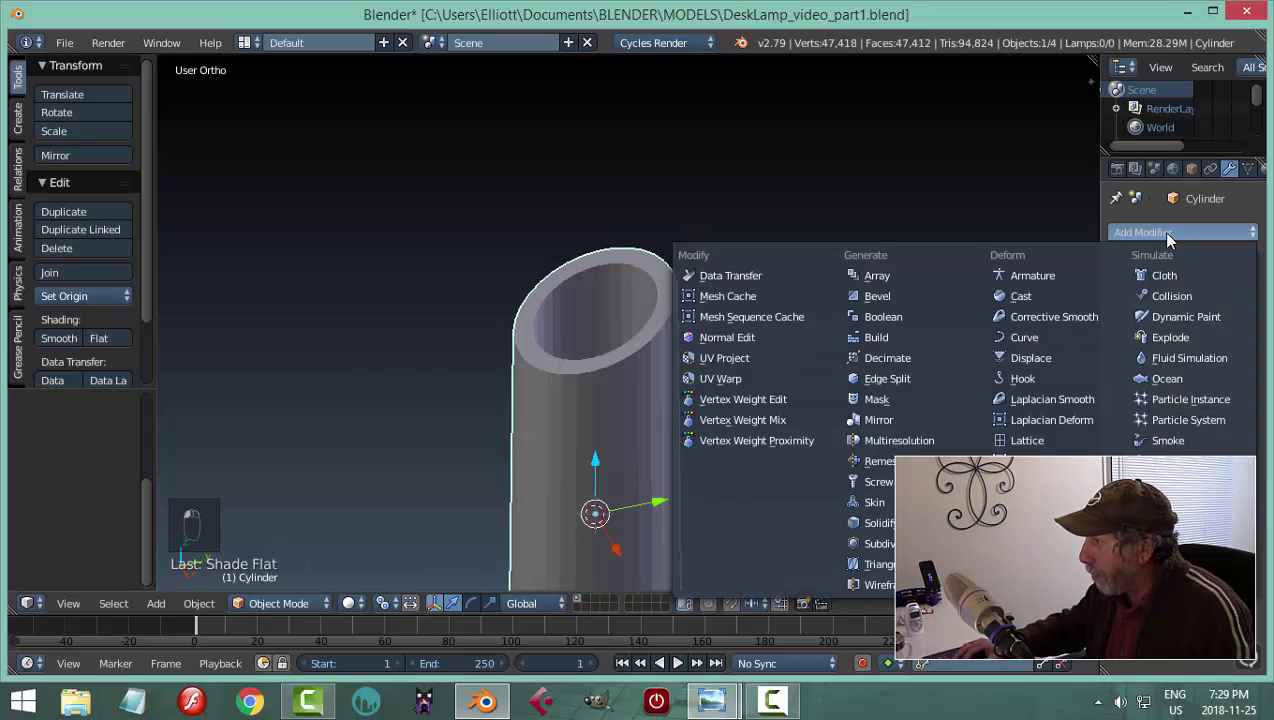
pyautogui.click(878, 543)
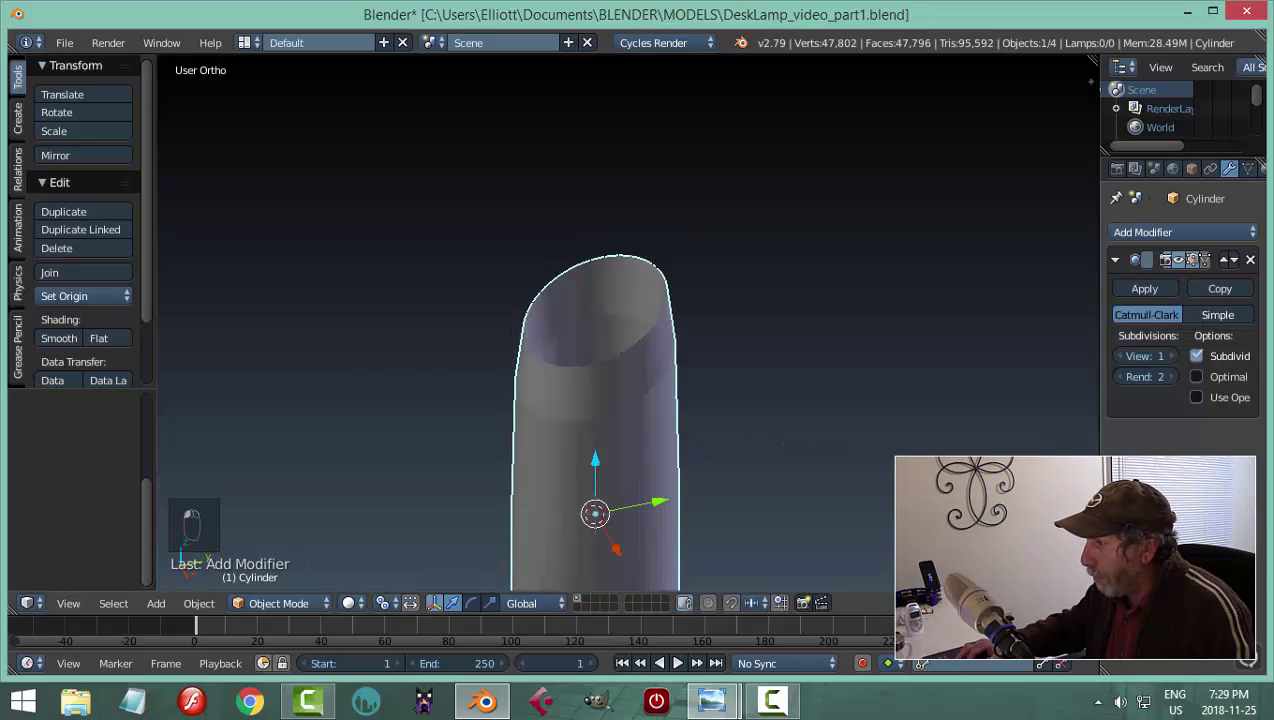
pyautogui.click(1172, 356)
pyautogui.moveTo(838, 426); pyautogui.dragTo(765, 369, button='middle')
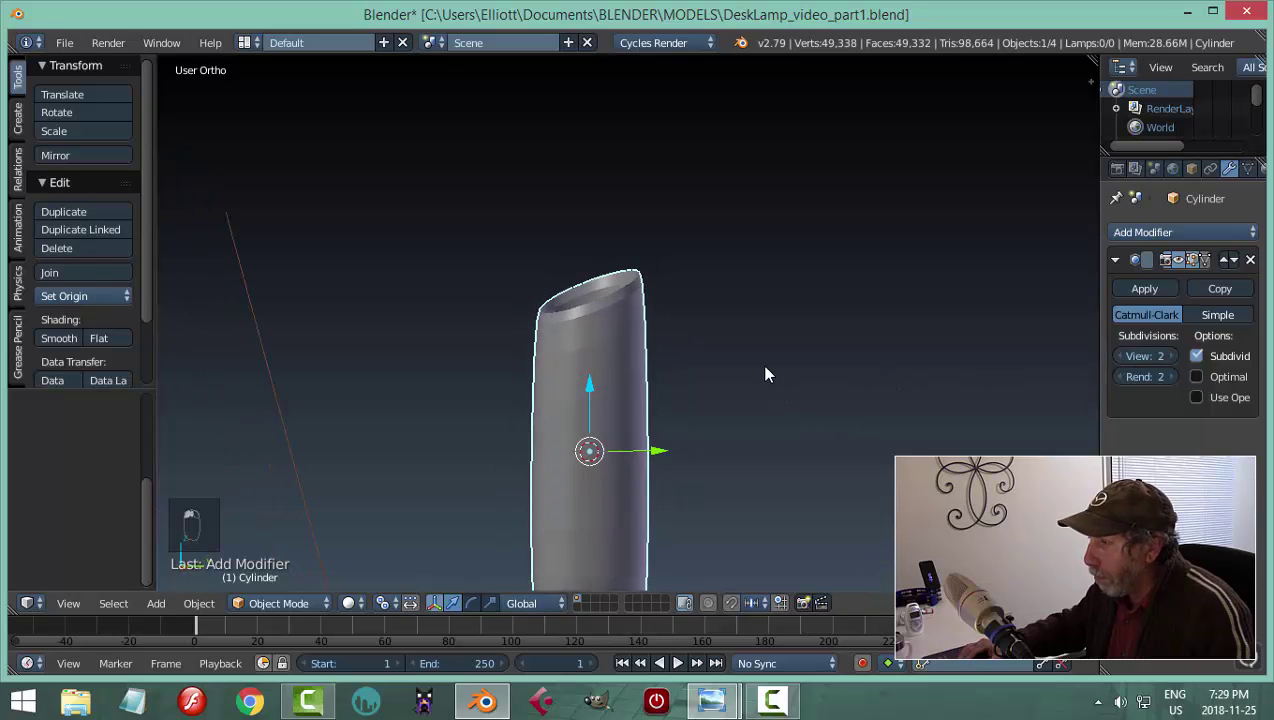
# In Edit Mode, add two loop cuts around the tube's outer wall, sliding both close to the slanted upper rim
pyautogui.press('Tab')
pyautogui.scroll(5, 631, 338)
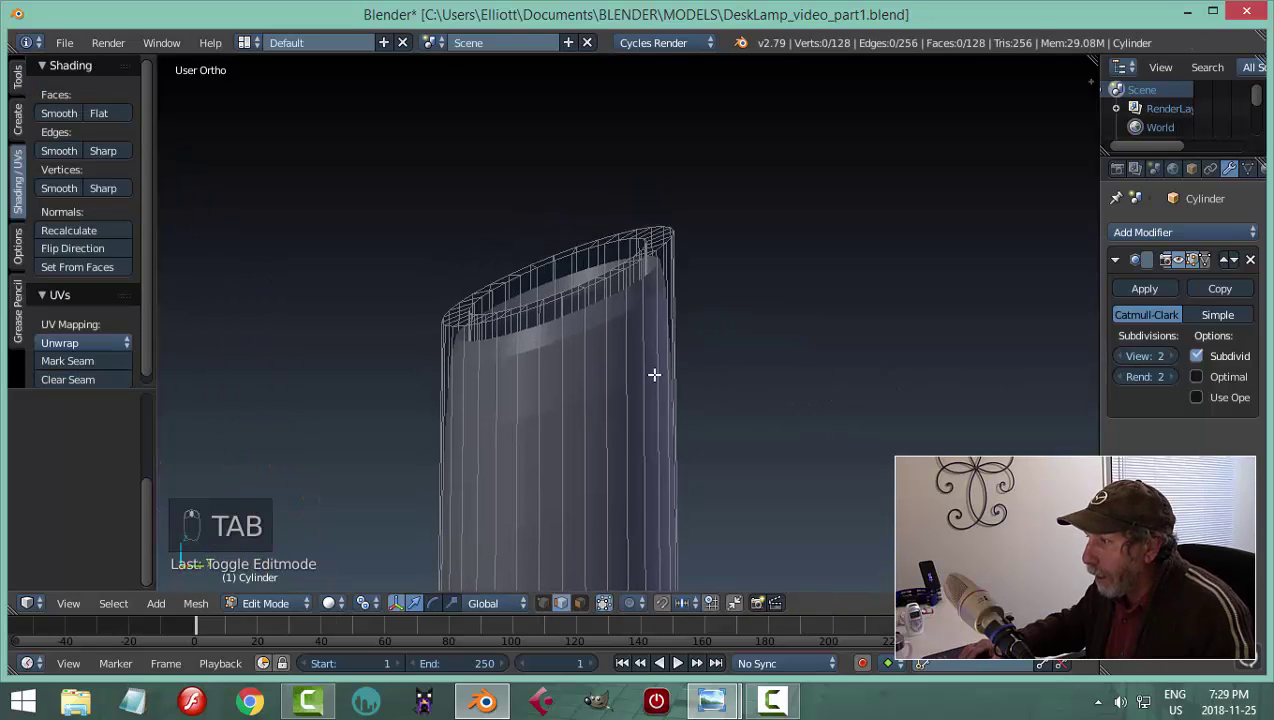
pyautogui.hotkey('ctrl', 'r')
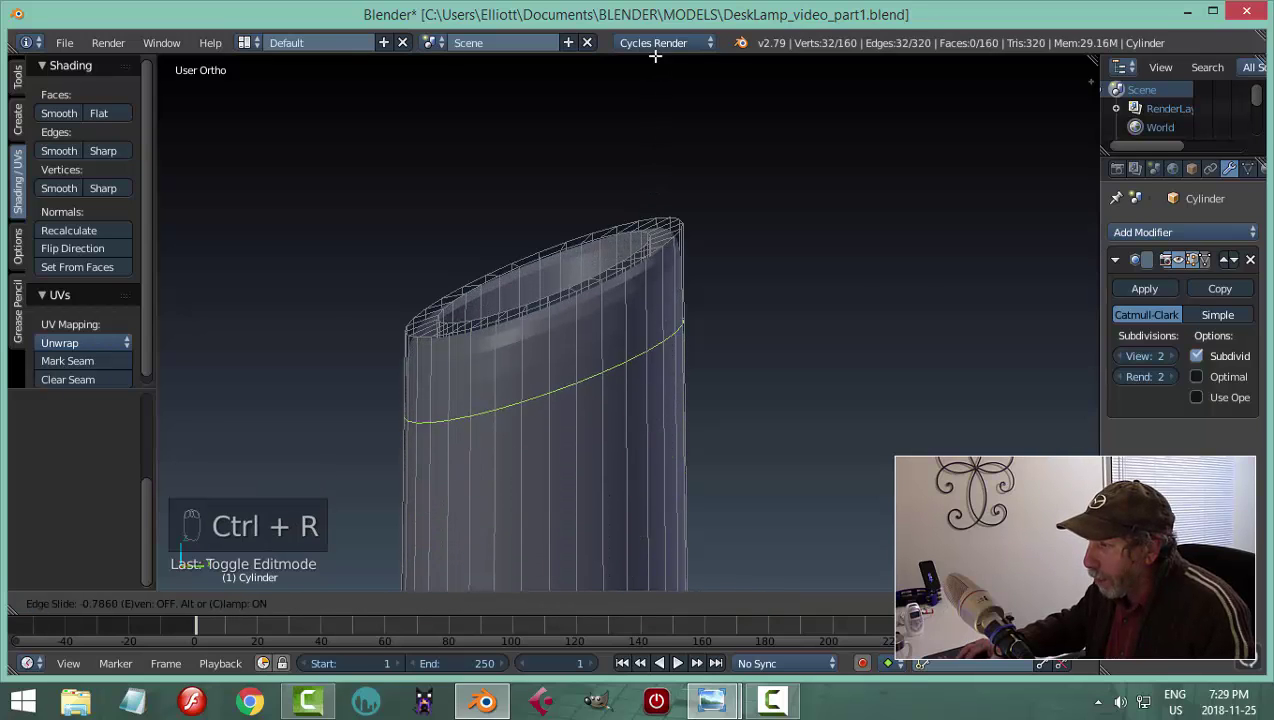
pyautogui.click(656, 508)
pyautogui.hotkey('ctrl', 'r')
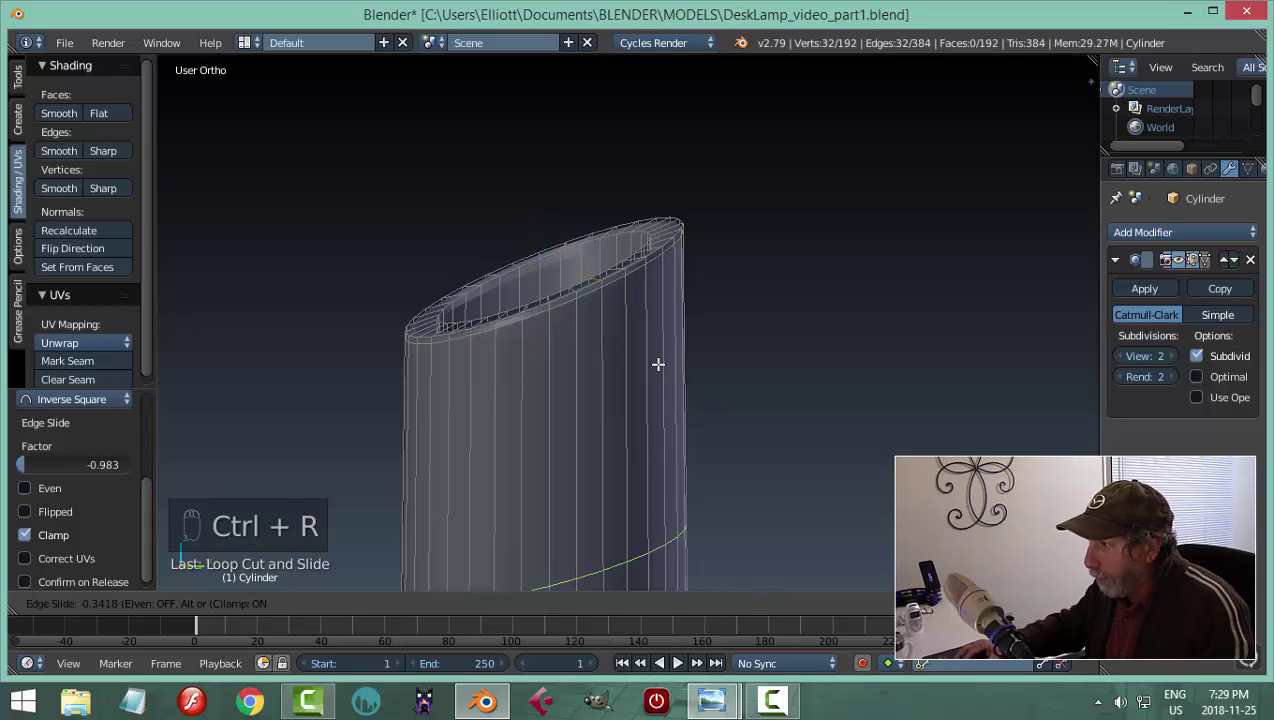
pyautogui.click(632, 105)
pyautogui.moveTo(697, 205); pyautogui.dragTo(574, 310, button='middle')
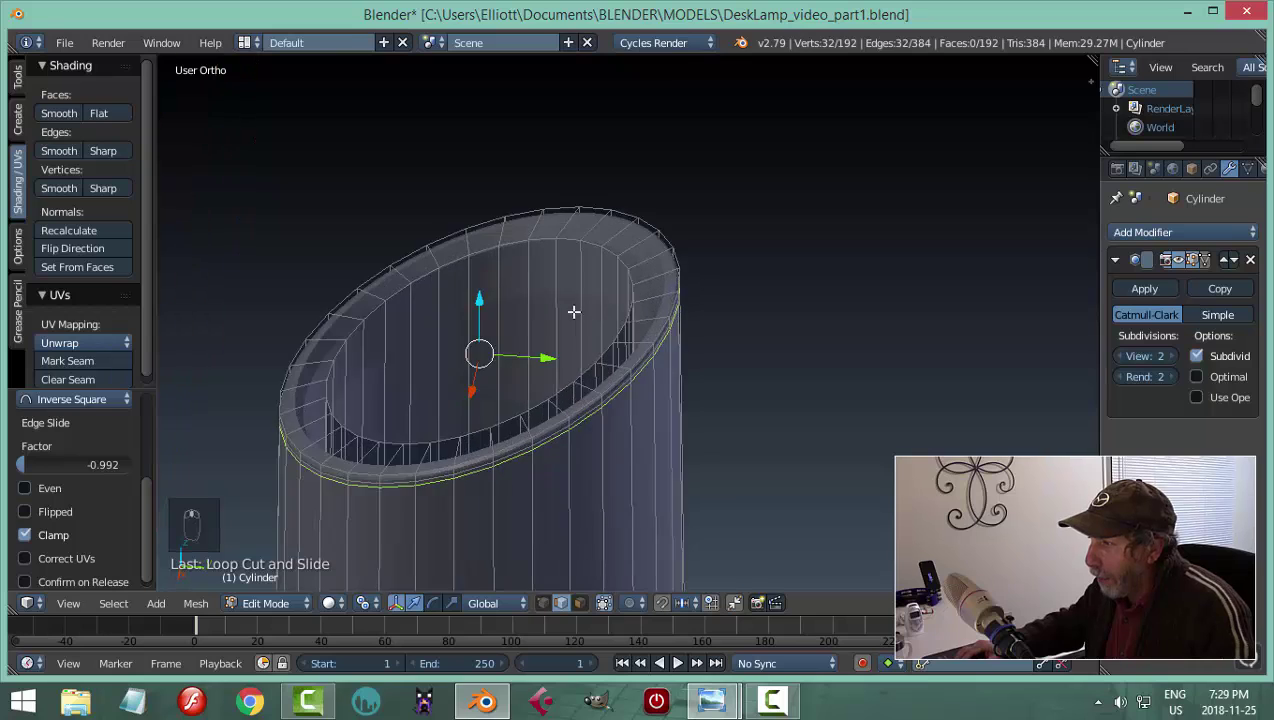
# Add a loop cut around the tube's inner wall just below the upper rim, and return to Object Mode
pyautogui.scroll(2, 657, 383)
pyautogui.scroll(1, 657, 383)
pyautogui.hotkey('ctrl', 'r')
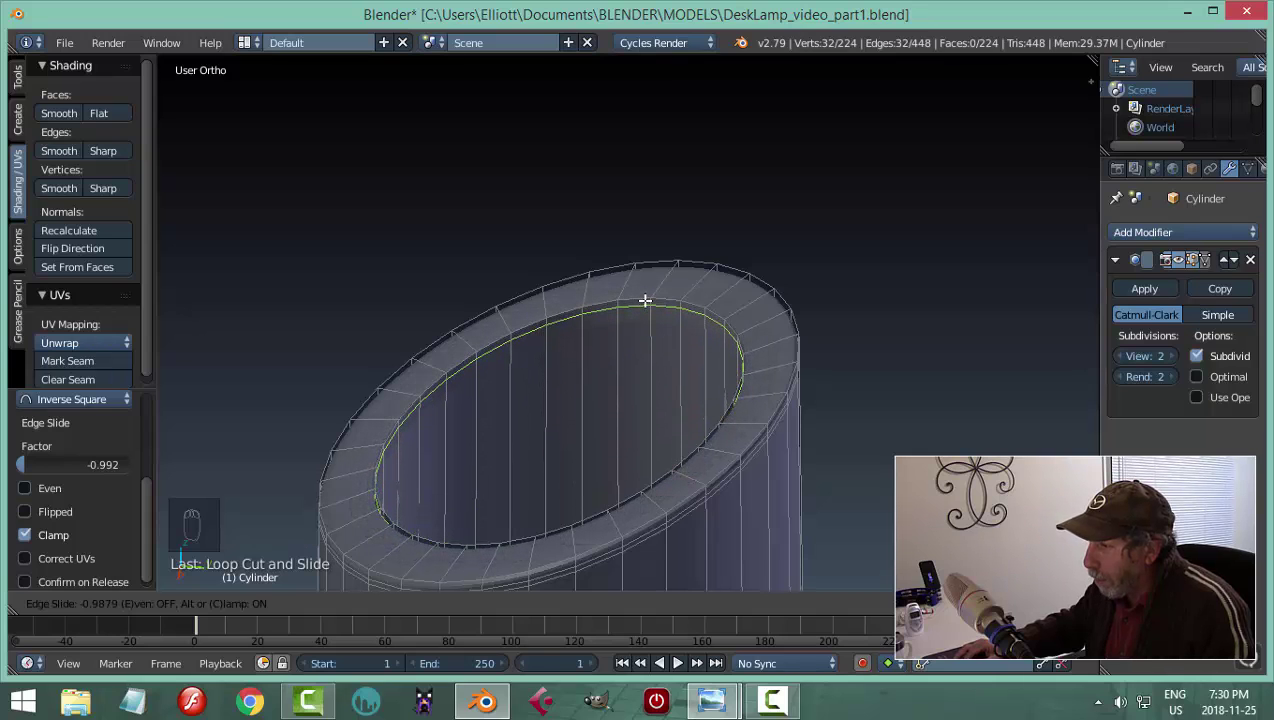
pyautogui.click(645, 300)
pyautogui.press('a')
pyautogui.press('Tab')
# Apply smooth shading to the tube and check its upper rim
pyautogui.click(482, 388)
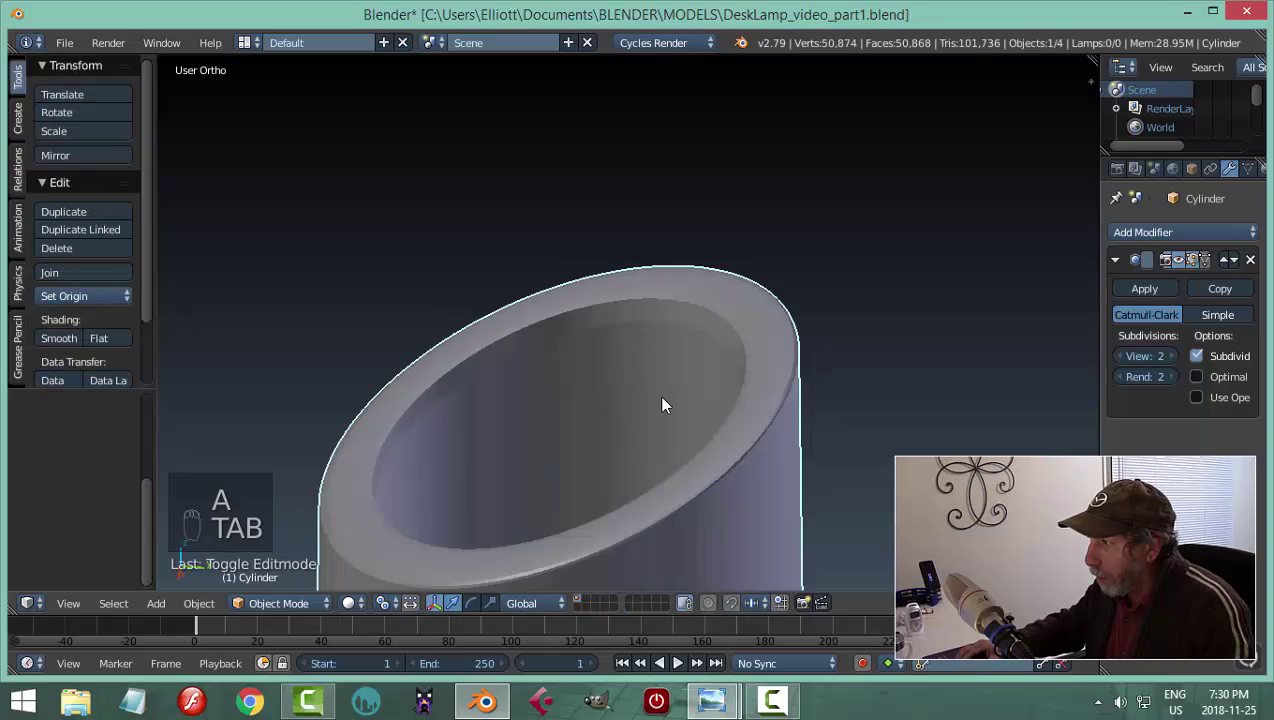
pyautogui.moveTo(663, 405); pyautogui.dragTo(677, 445, button='middle')
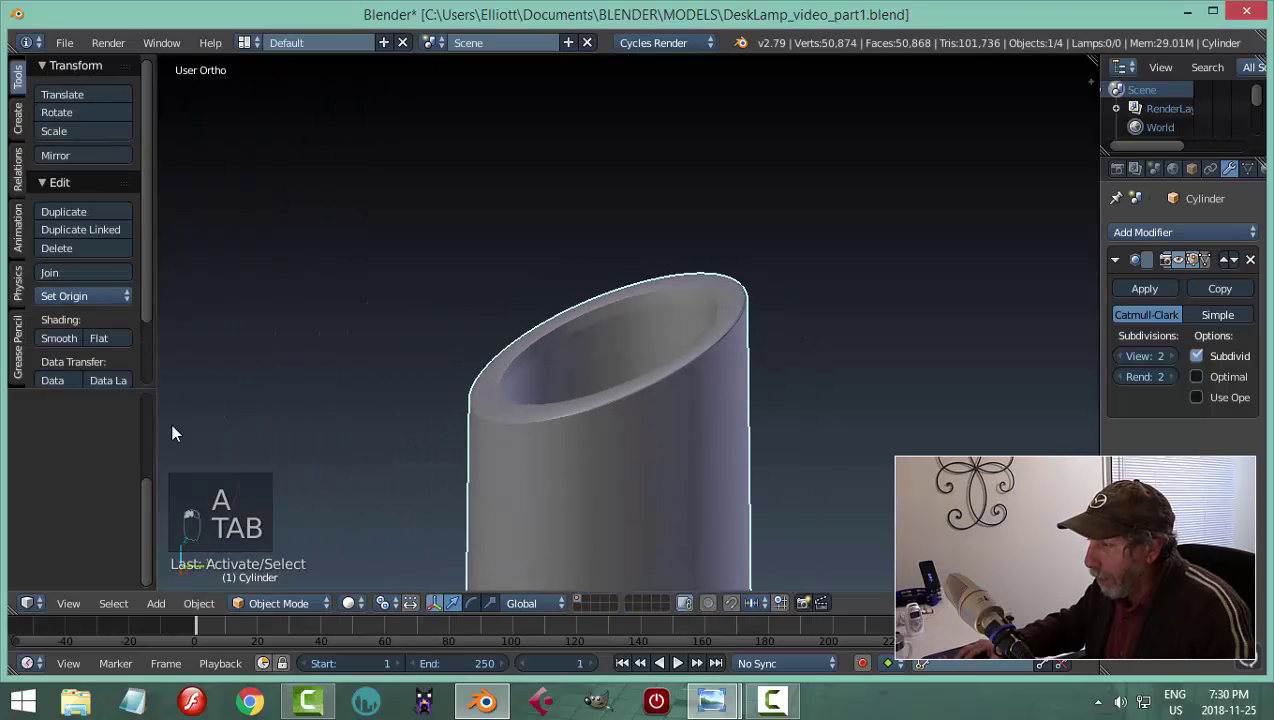
pyautogui.click(59, 338)
pyautogui.moveTo(845, 405); pyautogui.dragTo(839, 462, button='middle')
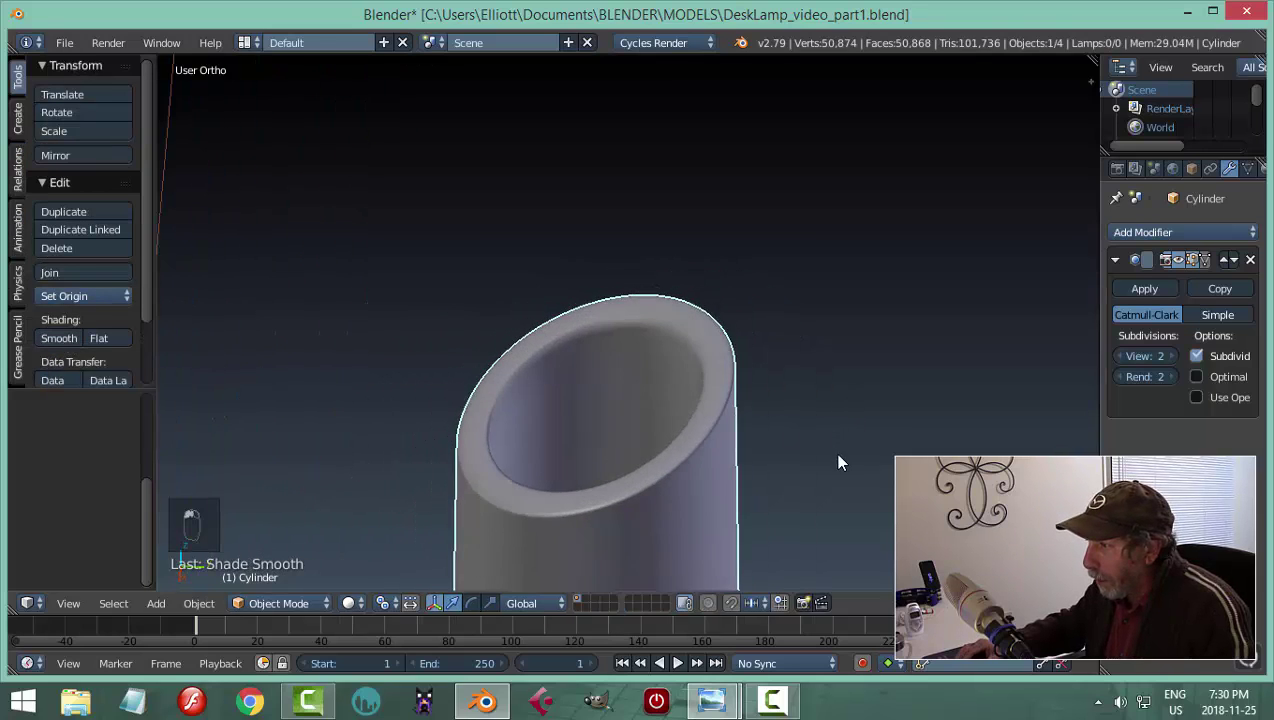
pyautogui.scroll(2, 839, 462)
# Add two loop cuts on the flat upper rim, one near its inner edge and one near its outer edge
pyautogui.press('Tab')
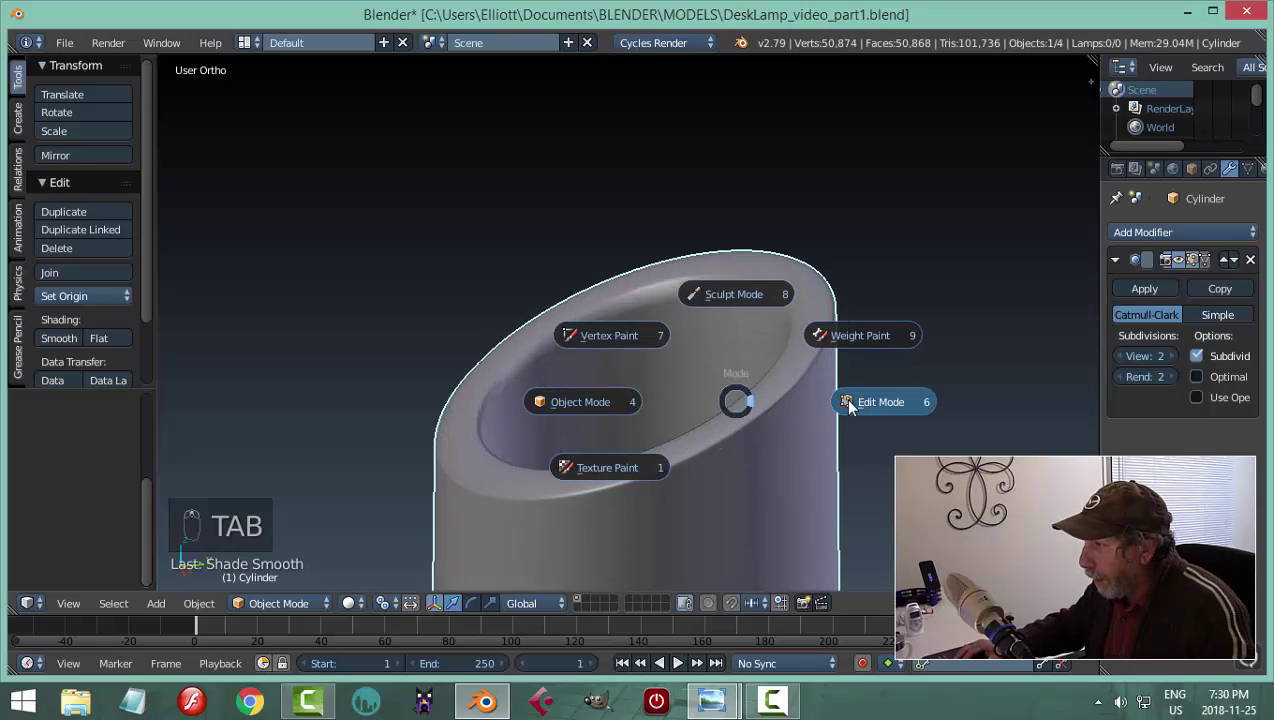
pyautogui.moveTo(790, 413); pyautogui.dragTo(752, 378, button='middle')
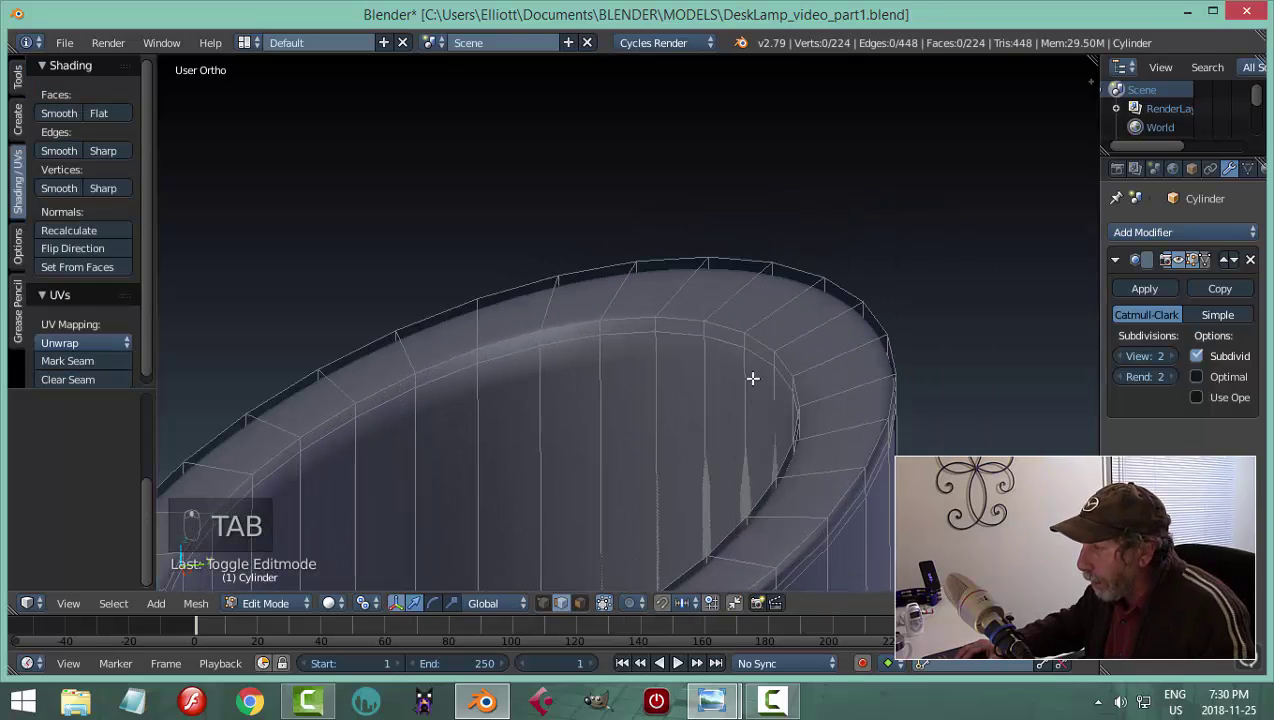
pyautogui.hotkey('ctrl', 'r')
pyautogui.click(806, 478)
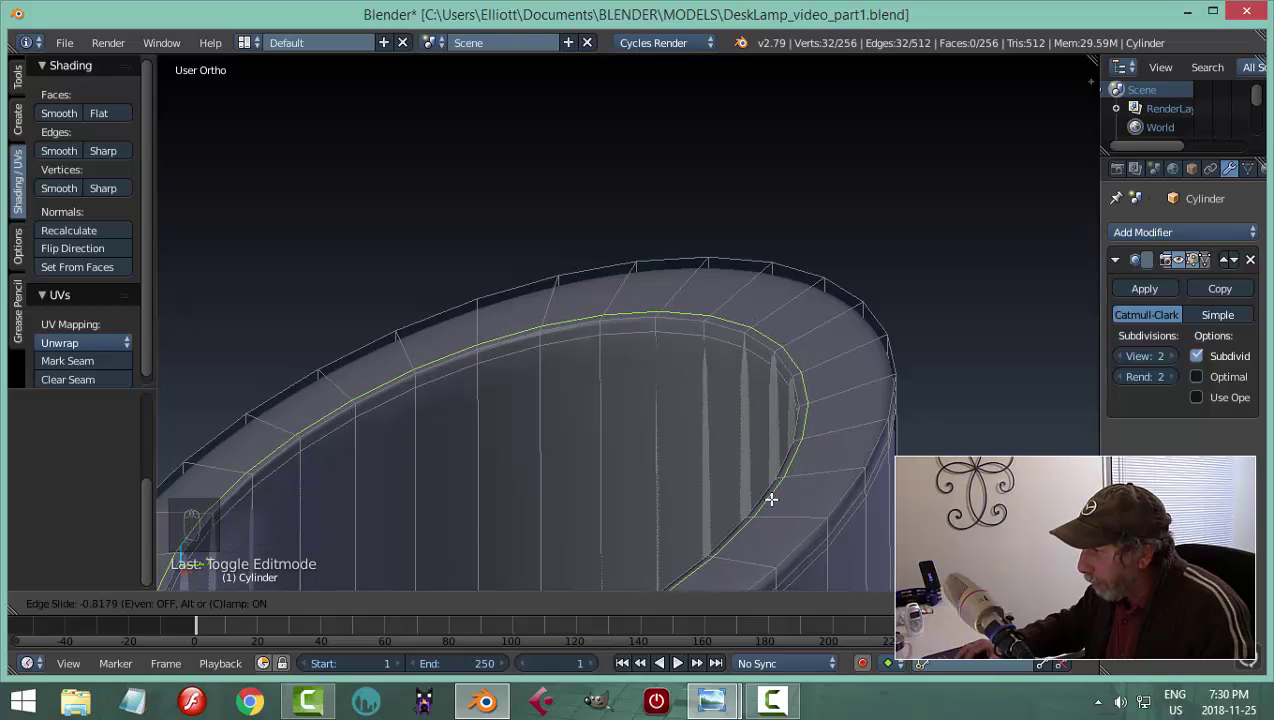
pyautogui.click(771, 499)
pyautogui.hotkey('ctrl', 'r')
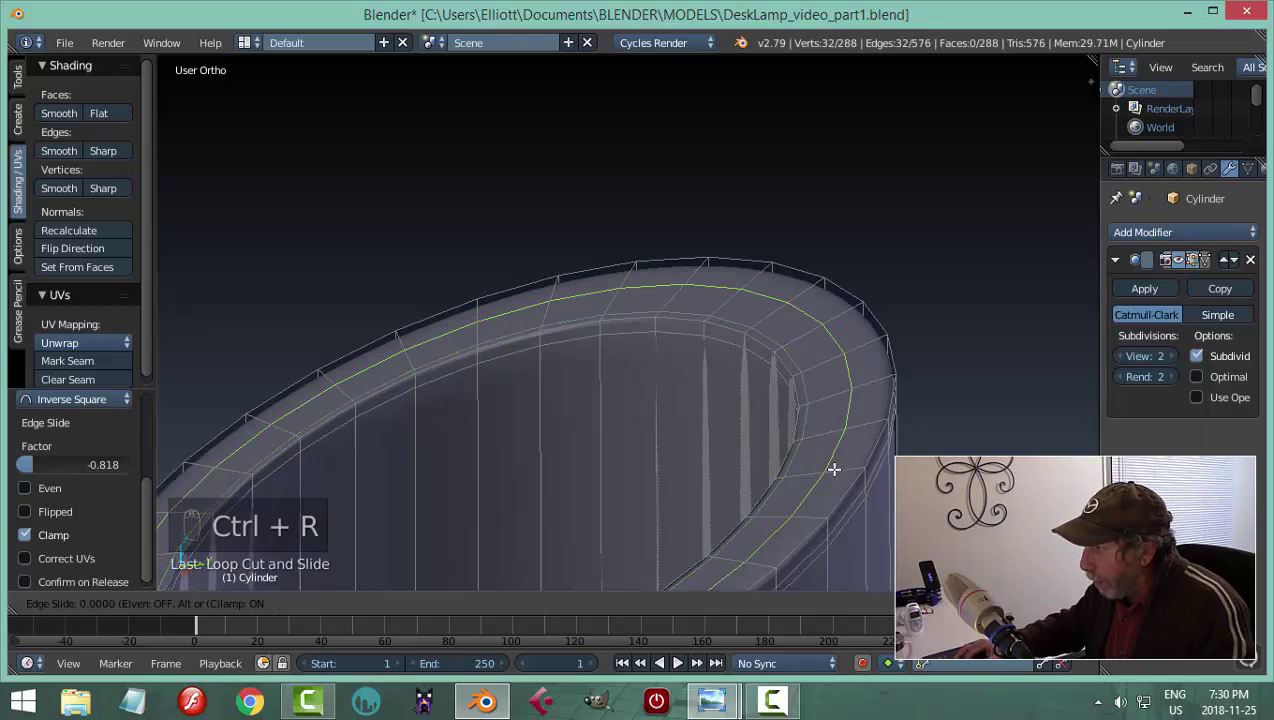
pyautogui.click(840, 470)
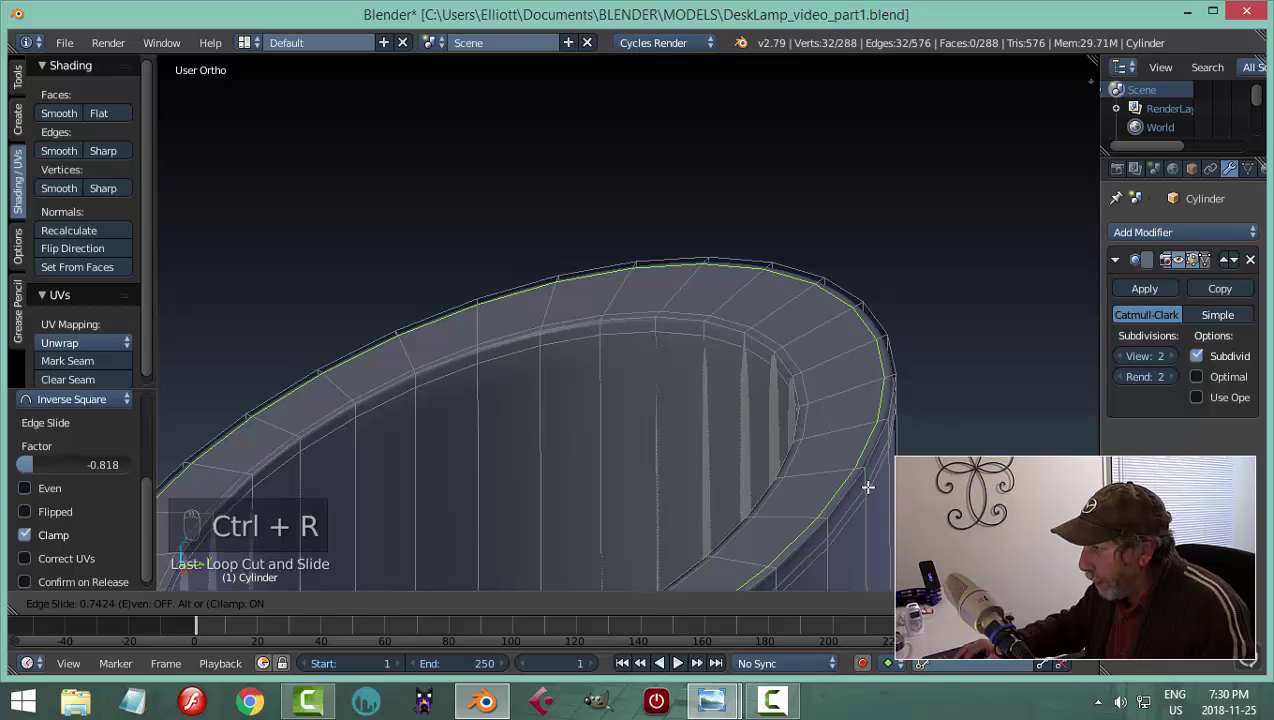
pyautogui.click(868, 487)
pyautogui.press('a')
pyautogui.press('Tab')
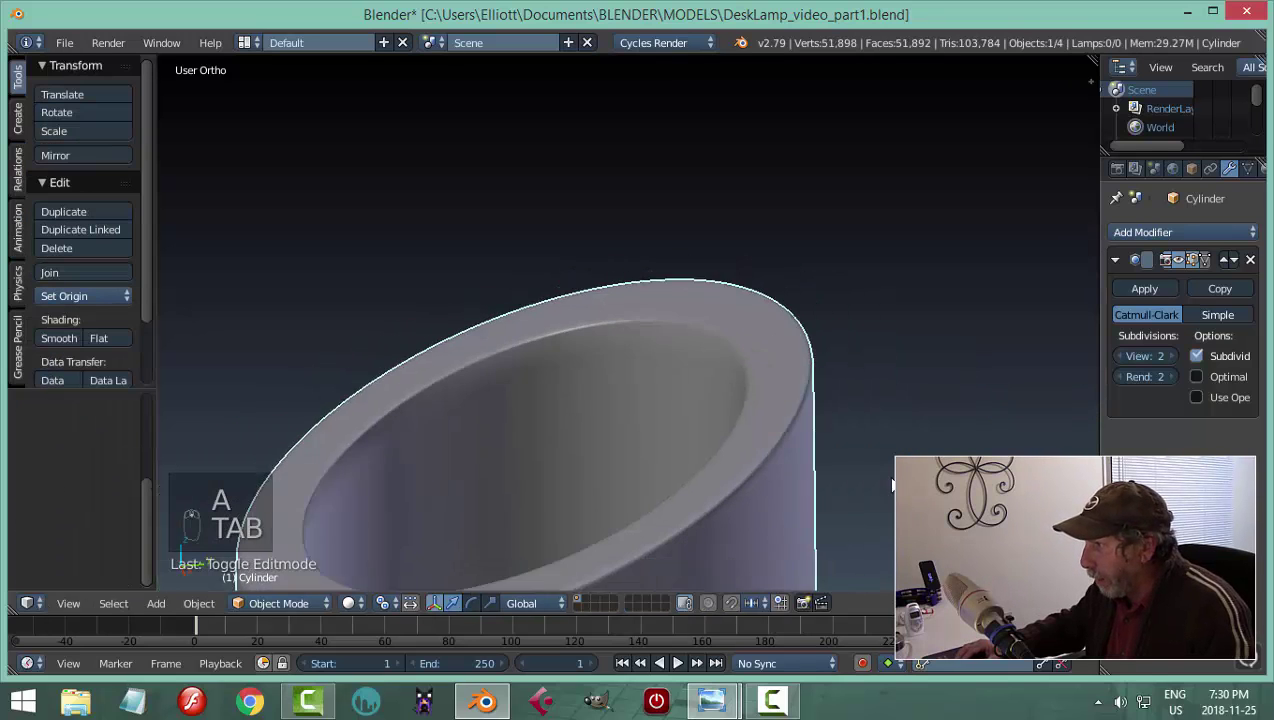
# Add a loop cut around the tube's outer wall near the bottom end, with an edge slide factor of 0.957
pyautogui.scroll(-3, 893, 485)
pyautogui.moveTo(822, 503); pyautogui.dragTo(799, 330, button='middle')
pyautogui.scroll(2, 640, 320)
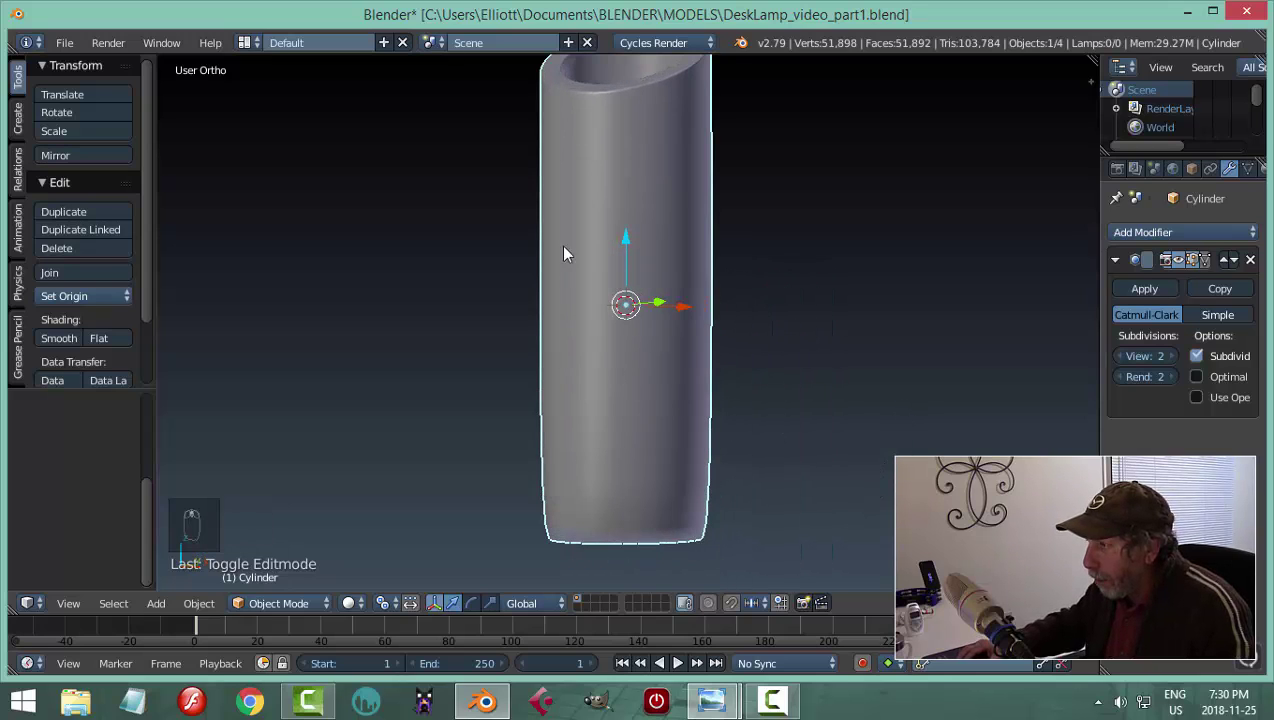
pyautogui.press('Tab')
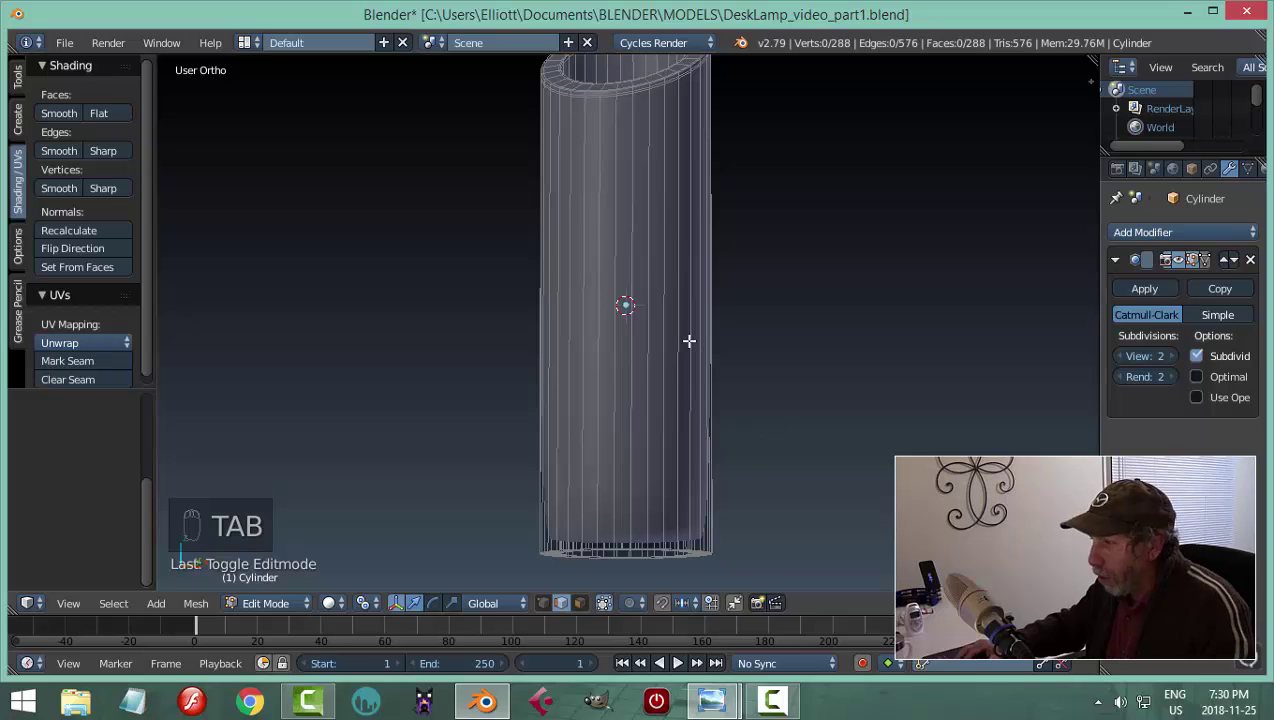
pyautogui.hotkey('ctrl', 'r')
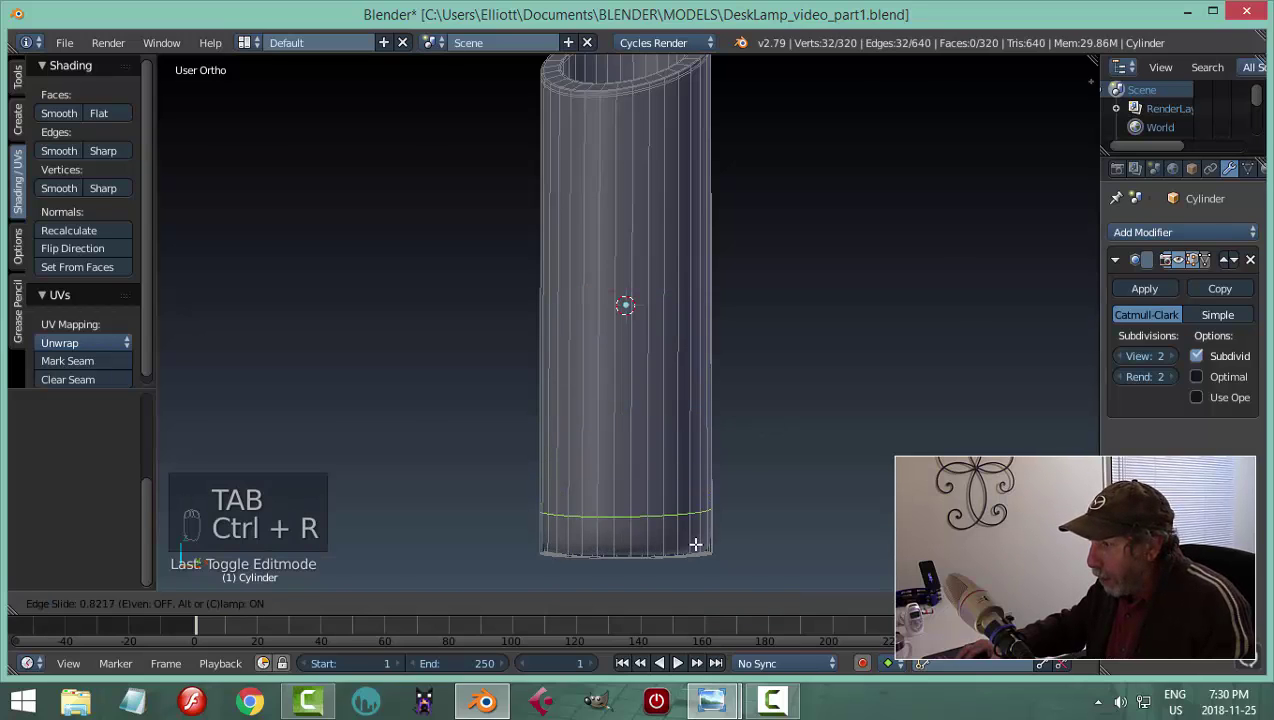
pyautogui.click(695, 572)
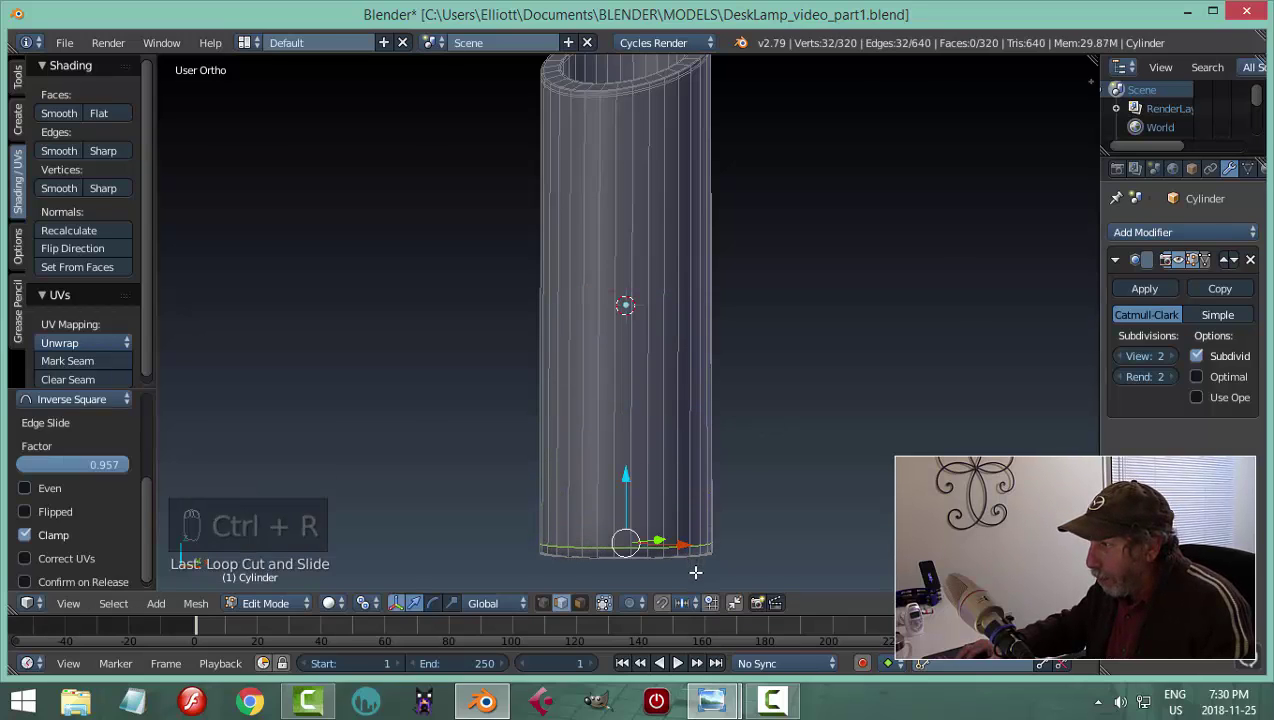
# Add another outer-wall loop cut in the tube's lower part, about a quarter up from the bottom, and return to Object Mode
pyautogui.hotkey('ctrl', 'r')
pyautogui.click(686, 330)
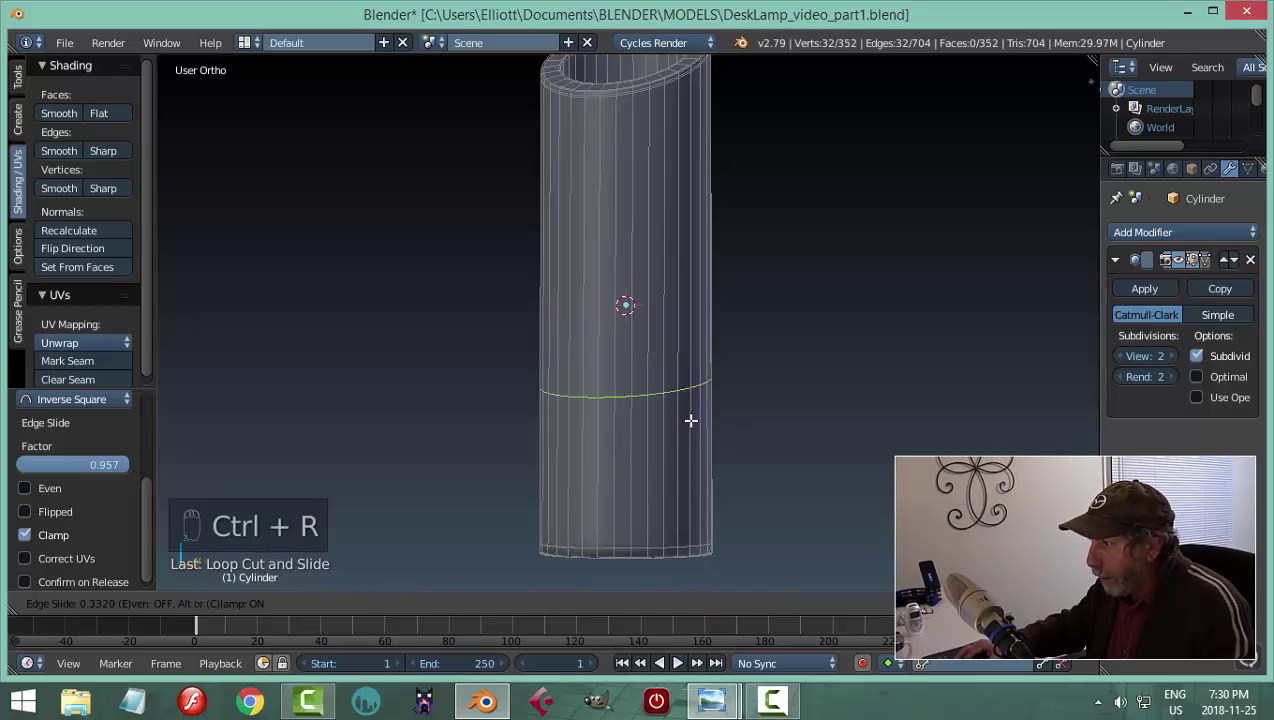
pyautogui.click(698, 462)
pyautogui.press('a')
pyautogui.press('Tab')
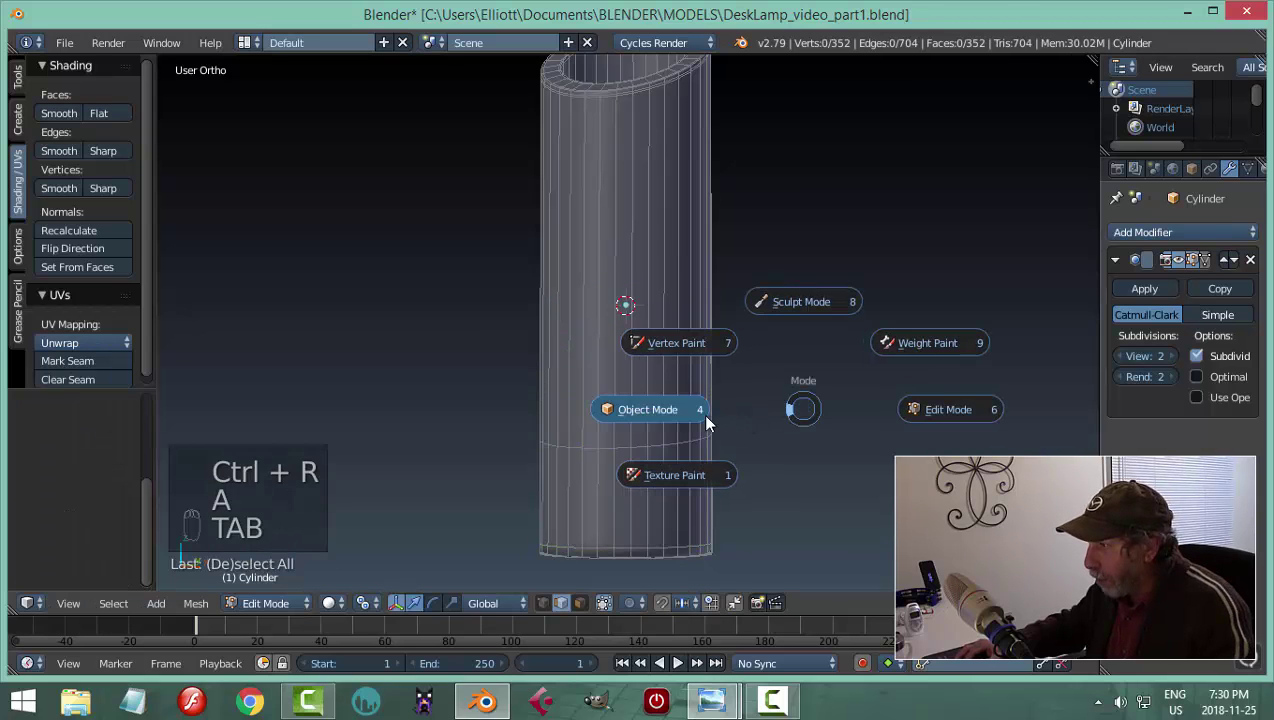
pyautogui.click(704, 415)
# Deselect the tube and examine the smoothness of its wall and upper rim
pyautogui.moveTo(790, 362); pyautogui.dragTo(691, 270, button='middle')
pyautogui.hotkey('alt', 'h')
pyautogui.press('a')
pyautogui.scroll(3, 790, 378)
pyautogui.scroll(3, 695, 190)
pyautogui.moveTo(700, 105); pyautogui.dragTo(665, 378, button='middle')
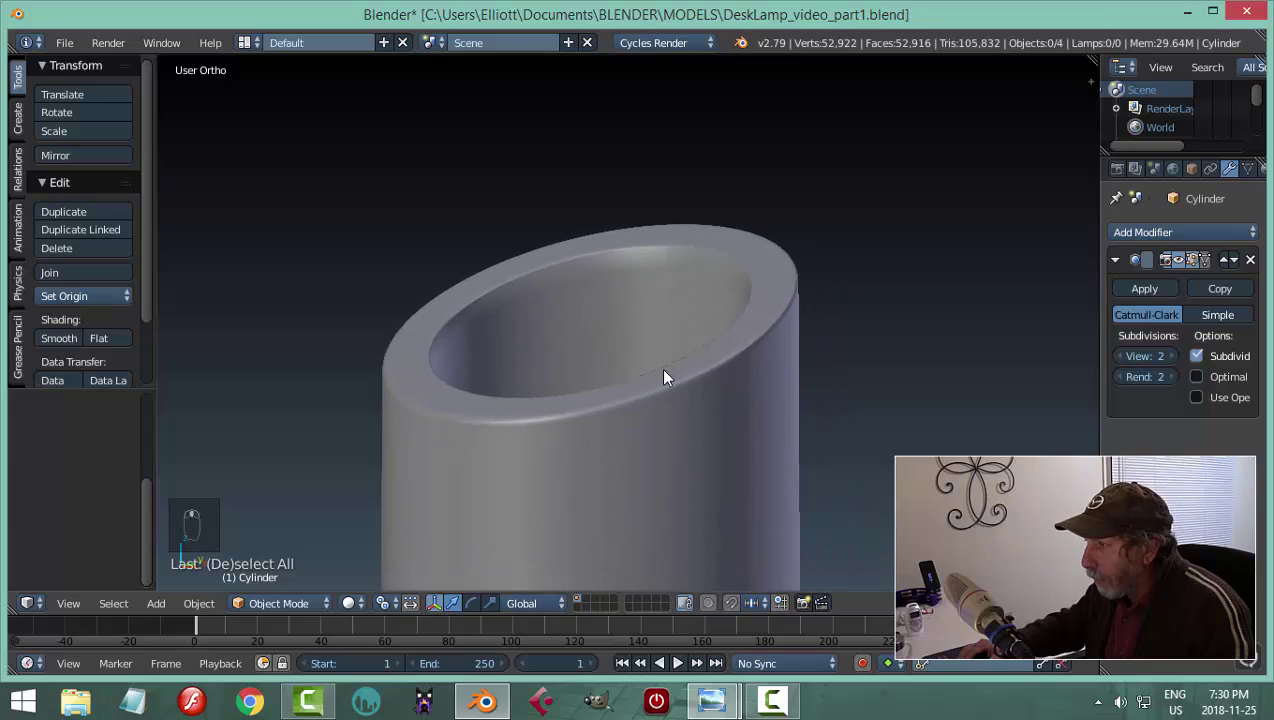
# In Edit Mode, select the closely spaced edge loops at the rim's inner edge one at a time to compare them
pyautogui.rightClick(567, 338)
pyautogui.press('Tab')
pyautogui.click(684, 344)
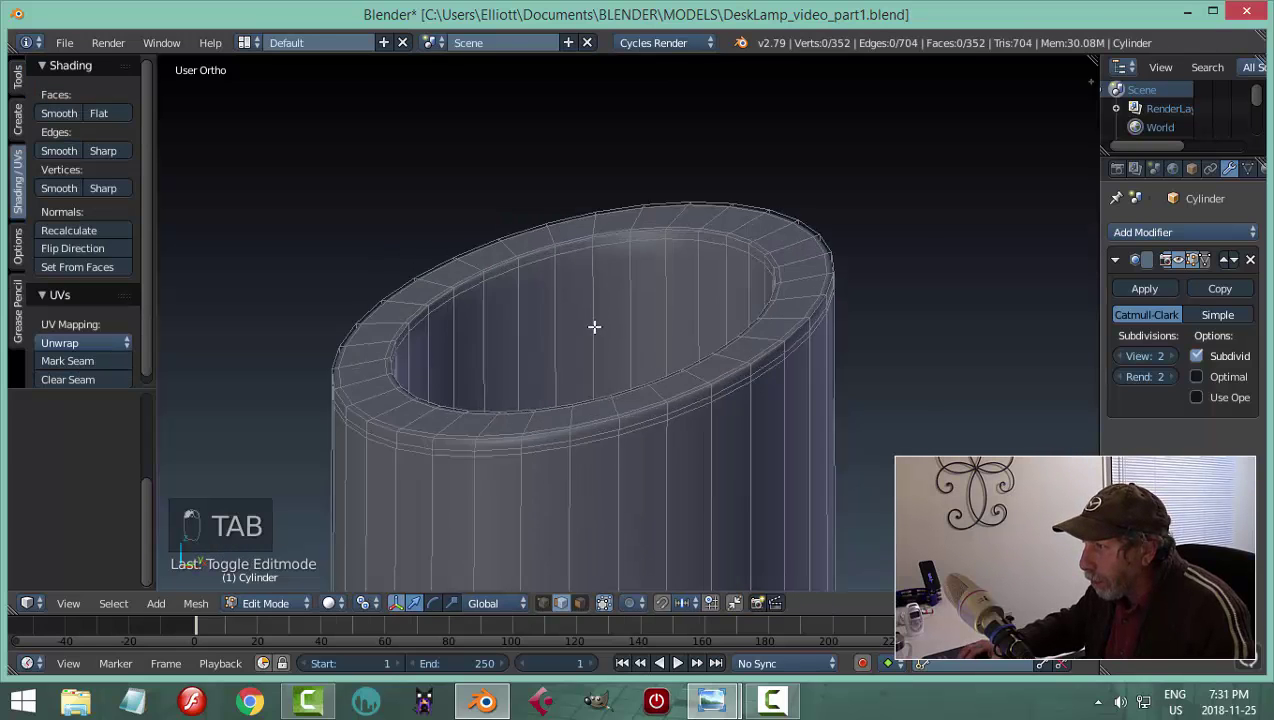
pyautogui.moveTo(594, 327); pyautogui.dragTo(630, 360, button='middle')
pyautogui.scroll(5, 630, 360)
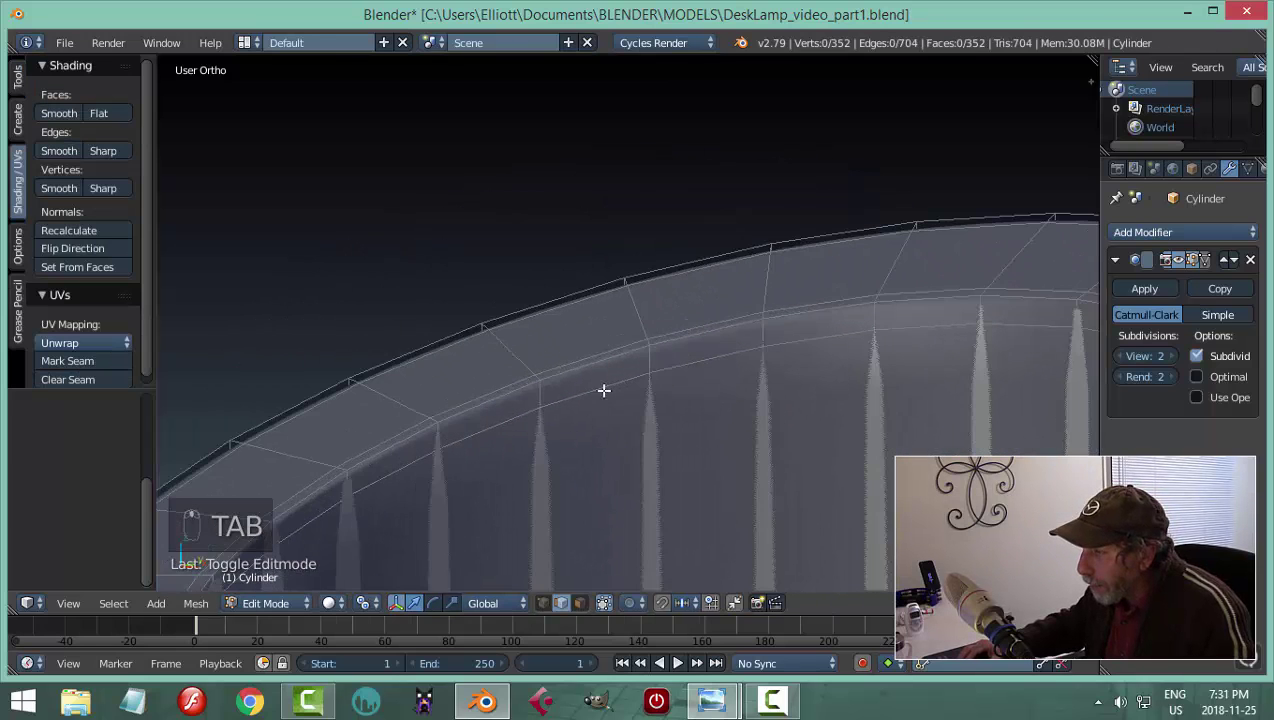
pyautogui.keyDown('alt'); pyautogui.rightClick(549, 367); pyautogui.keyUp('alt')
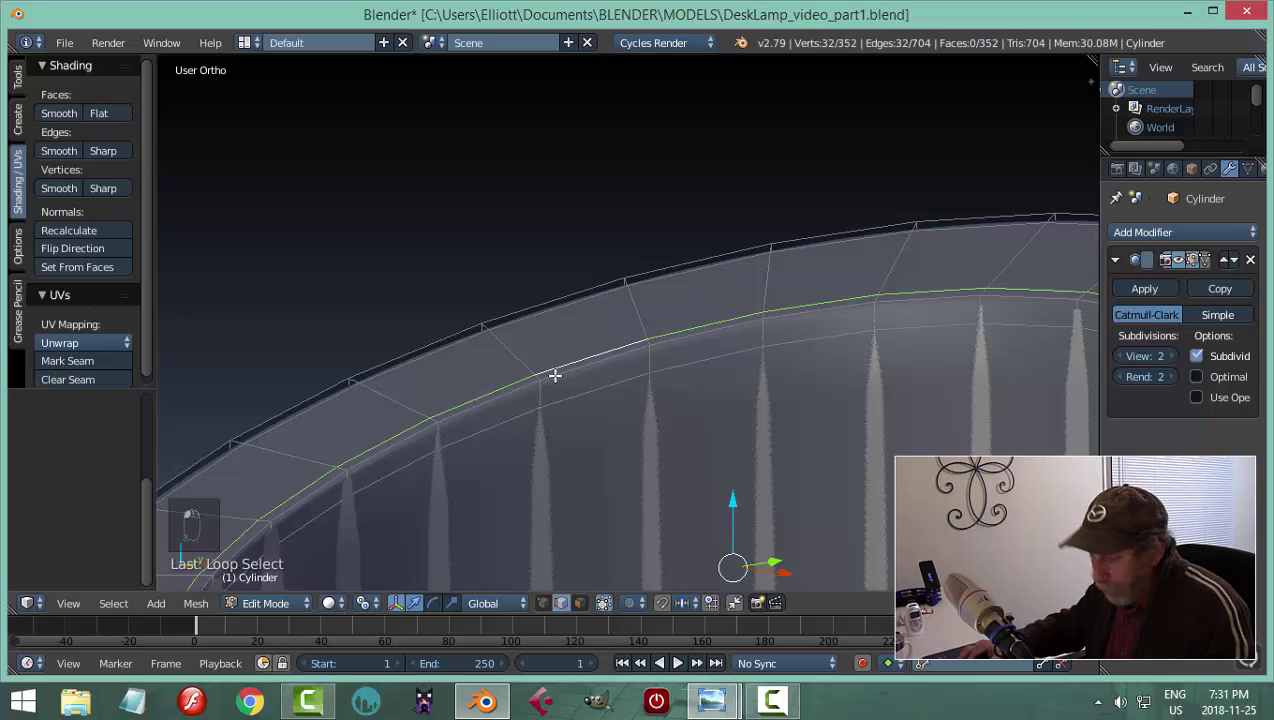
pyautogui.press('a')
pyautogui.keyDown('alt'); pyautogui.rightClick(557, 375); pyautogui.keyUp('alt')
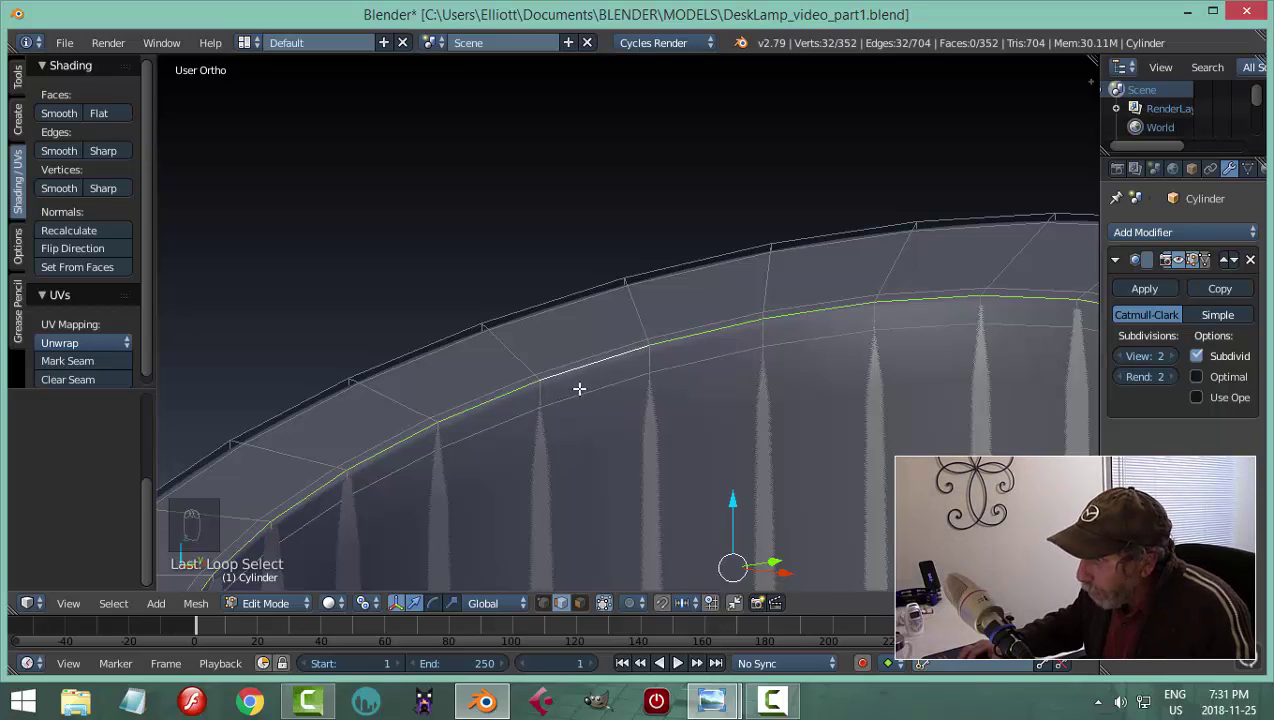
pyautogui.press('a')
pyautogui.keyDown('alt'); pyautogui.rightClick(561, 361); pyautogui.keyUp('alt')
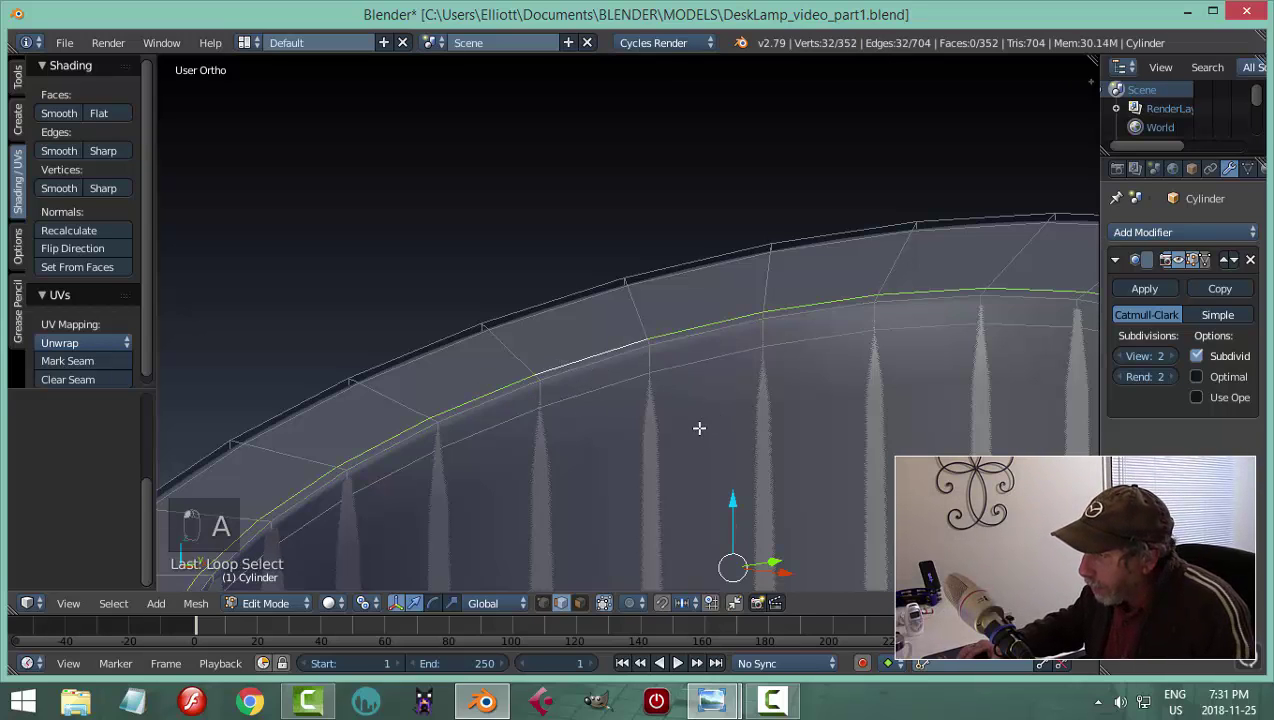
pyautogui.scroll(-2, 699, 428)
pyautogui.press('a')
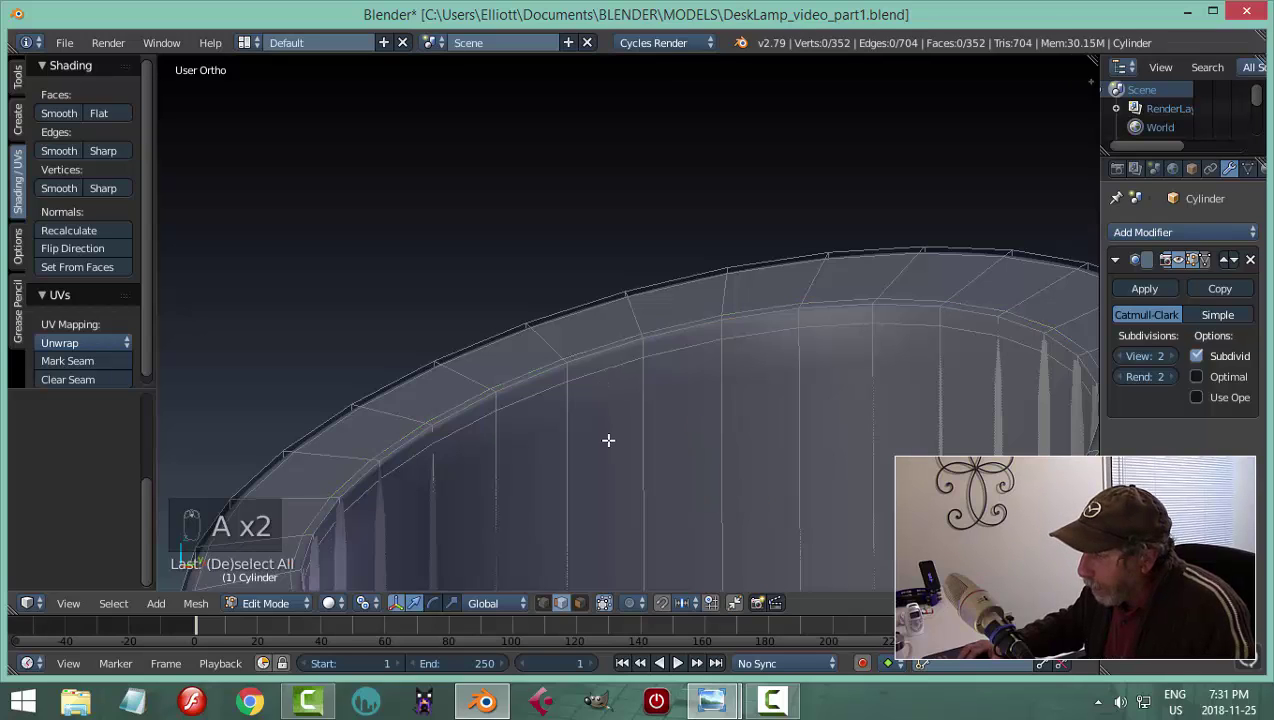
# Dissolve the edge loop on the flat upper rim closest to its inner edge
pyautogui.keyDown('alt'); pyautogui.rightClick(583, 348); pyautogui.keyUp('alt')
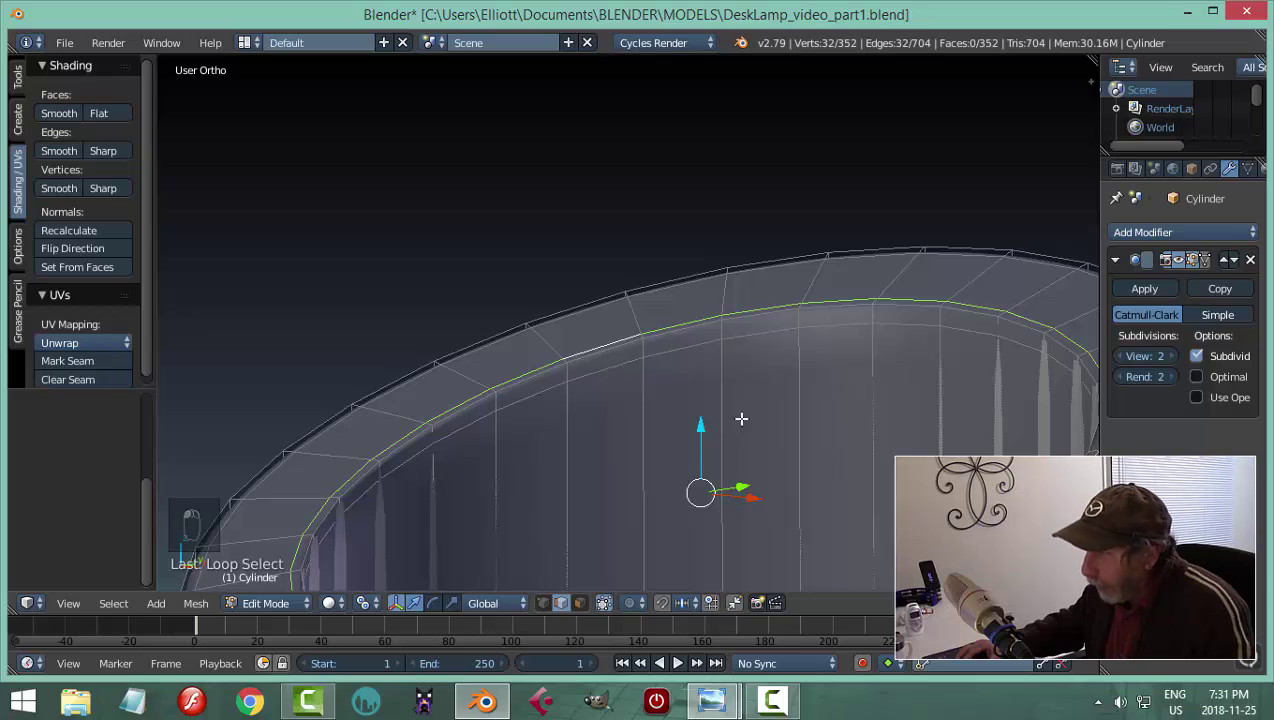
pyautogui.press('x')
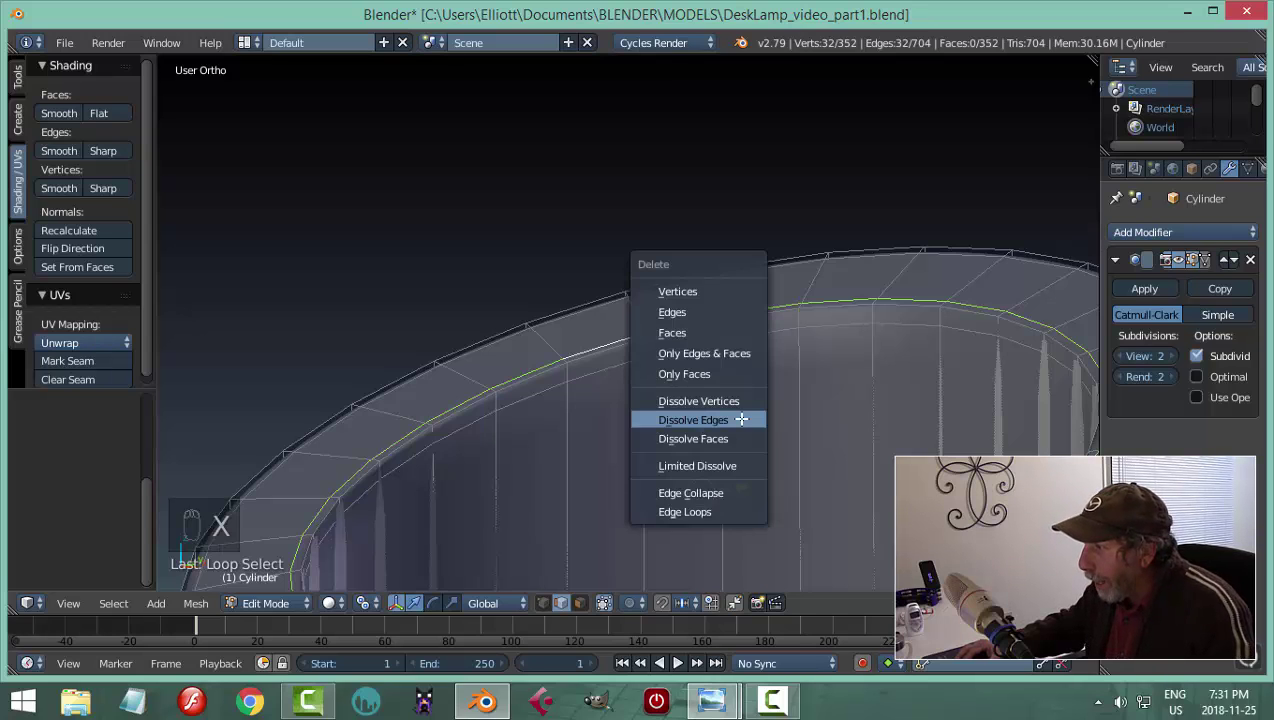
pyautogui.click(740, 418)
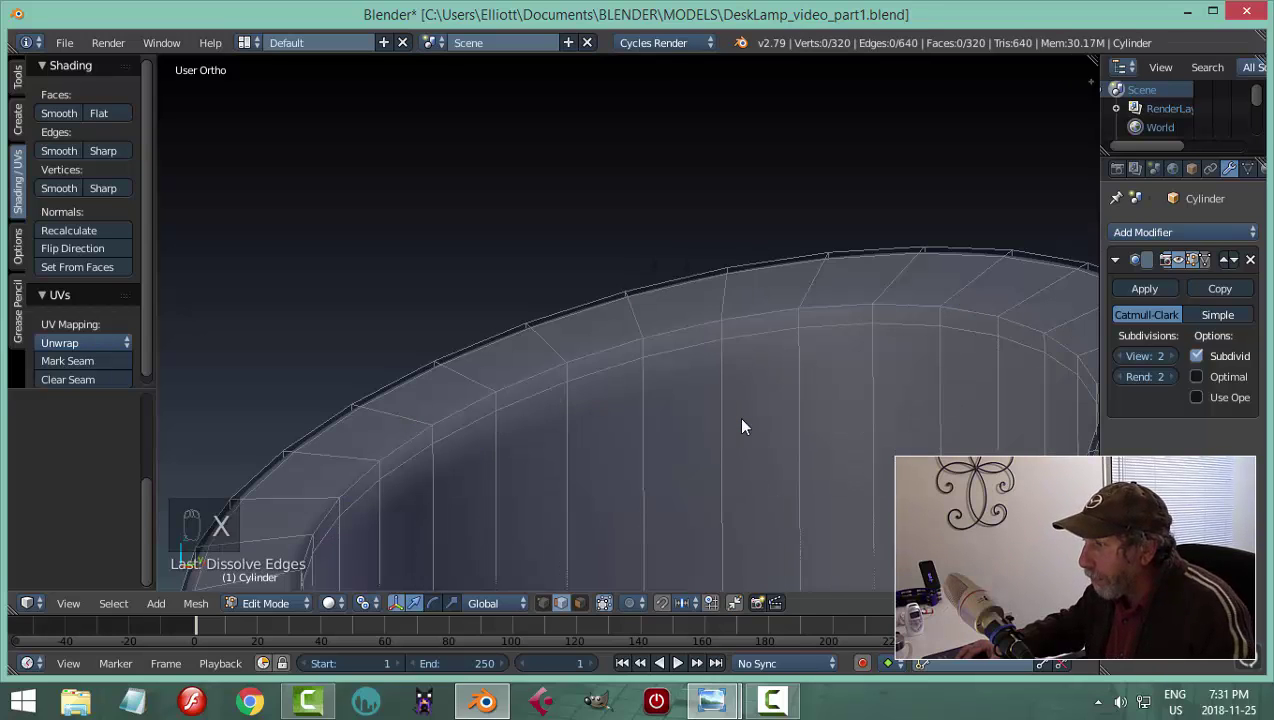
# Return to Object Mode, check the rim's shading, and undo the dissolved edge loop on the upper rim
pyautogui.press('Tab')
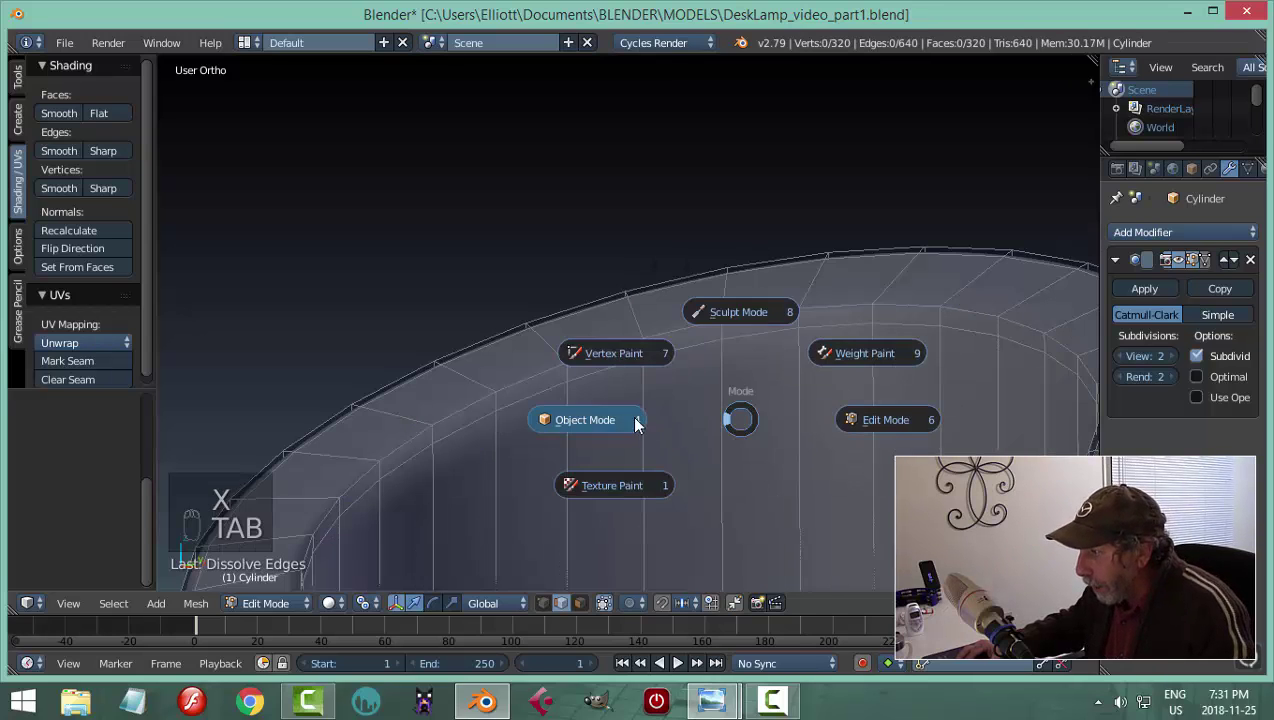
pyautogui.click(637, 418)
pyautogui.scroll(-4, 676, 393)
pyautogui.scroll(3, 697, 431)
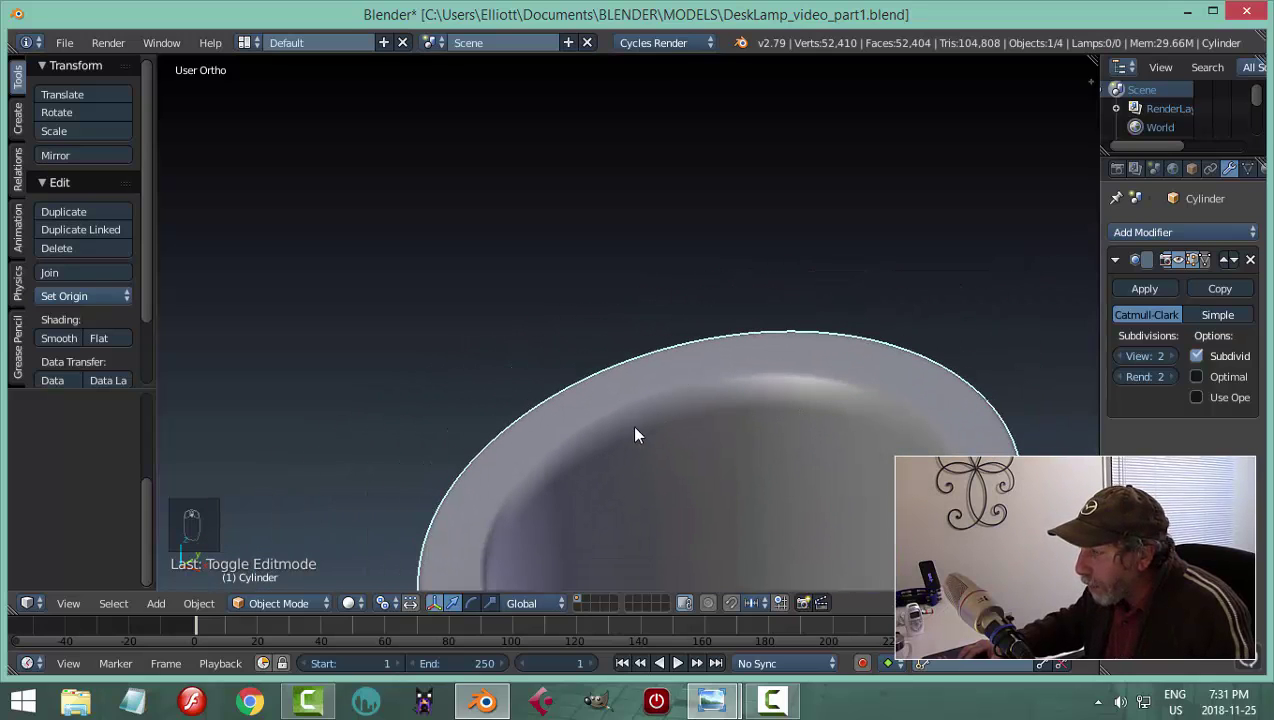
pyautogui.hotkey('ctrl', 'z')
pyautogui.scroll(-3, 655, 432)
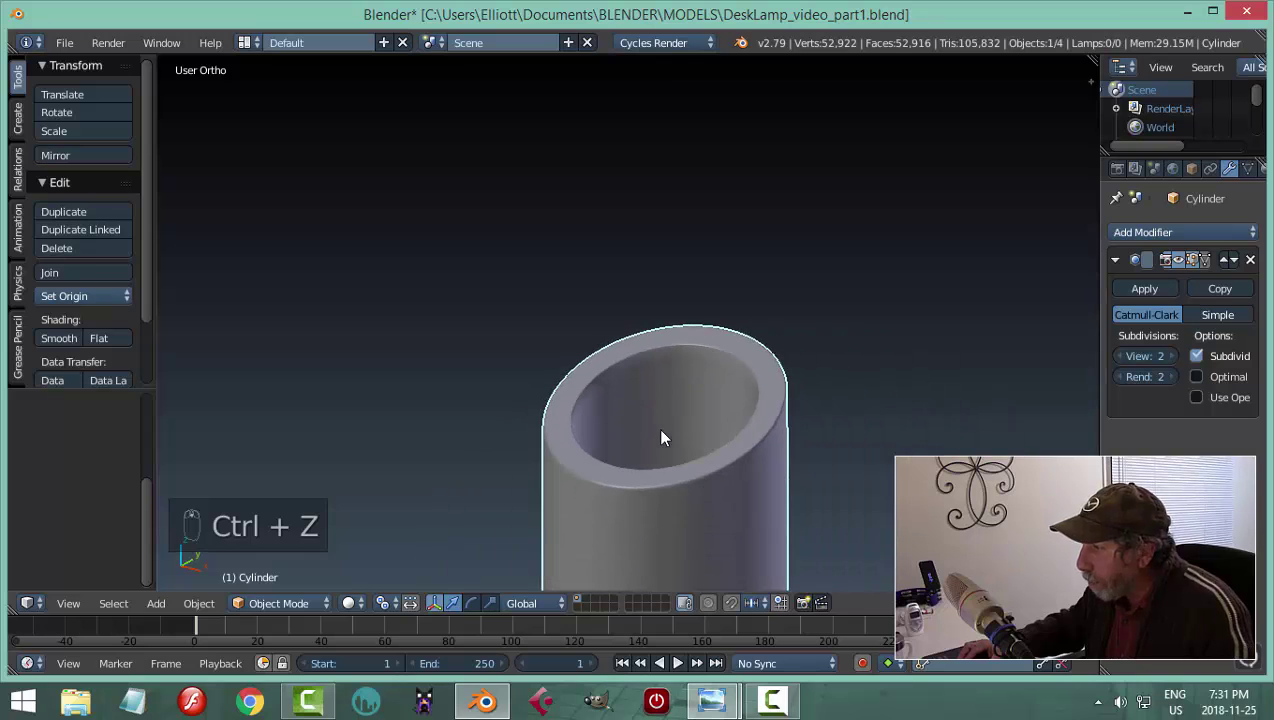
# Save the file over the existing version and deselect the tube
pyautogui.hotkey('ctrl', 's')
pyautogui.click(707, 424)
pyautogui.scroll(-3, 780, 447)
pyautogui.press('a')
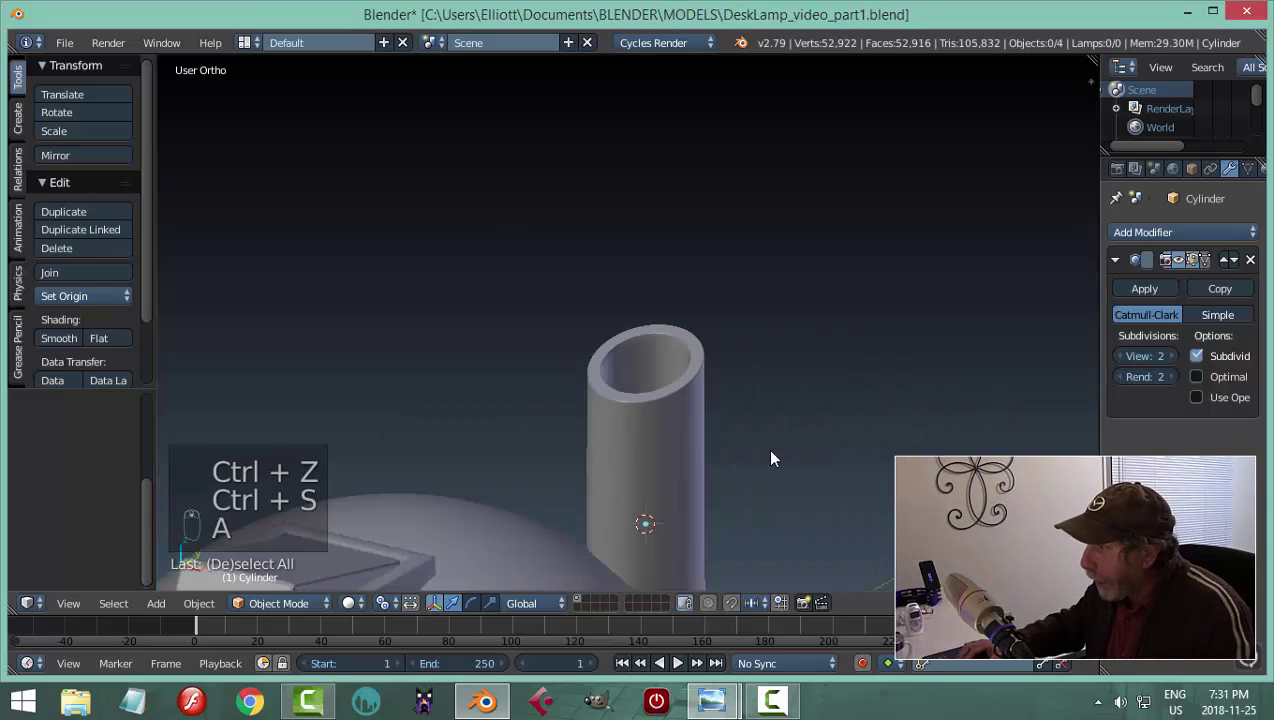
# Examine the tube's placement on the domed base from behind, leaving nothing selected
pyautogui.moveTo(698, 405); pyautogui.dragTo(640, 444, button='middle')
pyautogui.scroll(-2, 779, 489)
pyautogui.rightClick(752, 436)
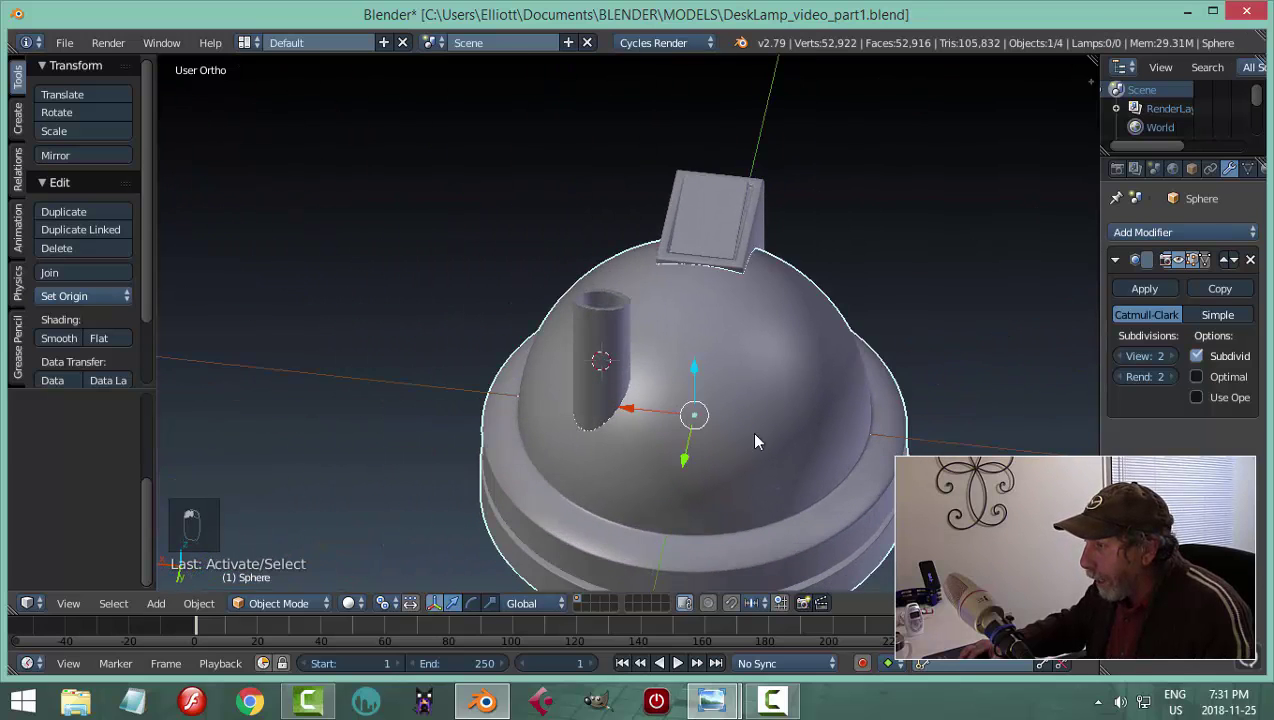
pyautogui.scroll(2, 753, 458)
pyautogui.scroll(-3, 750, 458)
pyautogui.press('a')
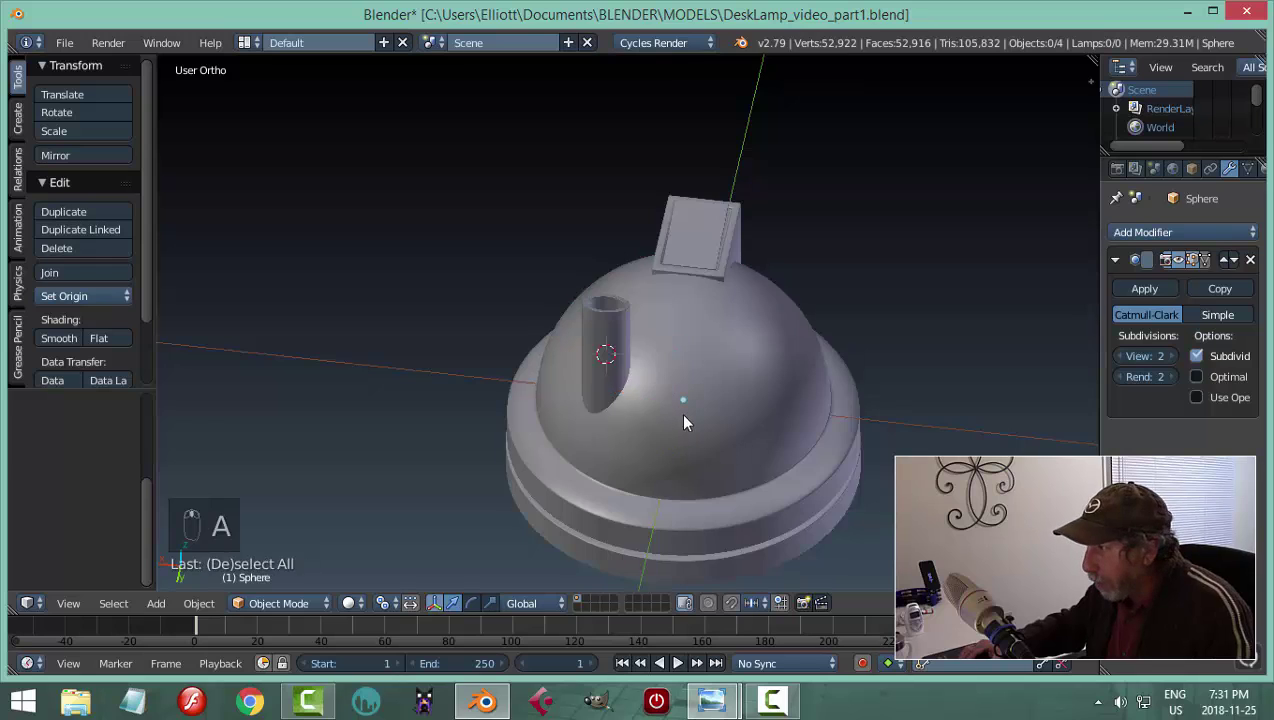
pyautogui.moveTo(683, 421); pyautogui.dragTo(651, 368, button='middle')
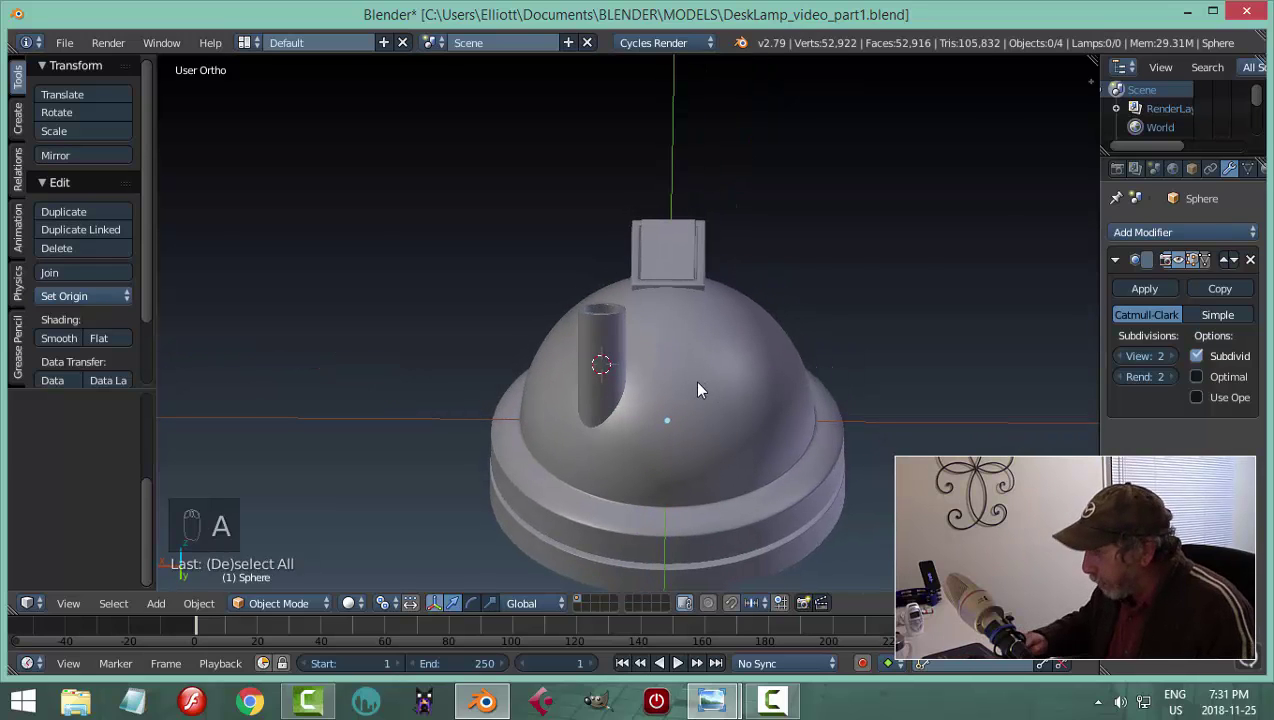
# In the back view, set the domed base's origin to its geometry and snap the 3D cursor to it
pyautogui.press('ctrl+KP_1')
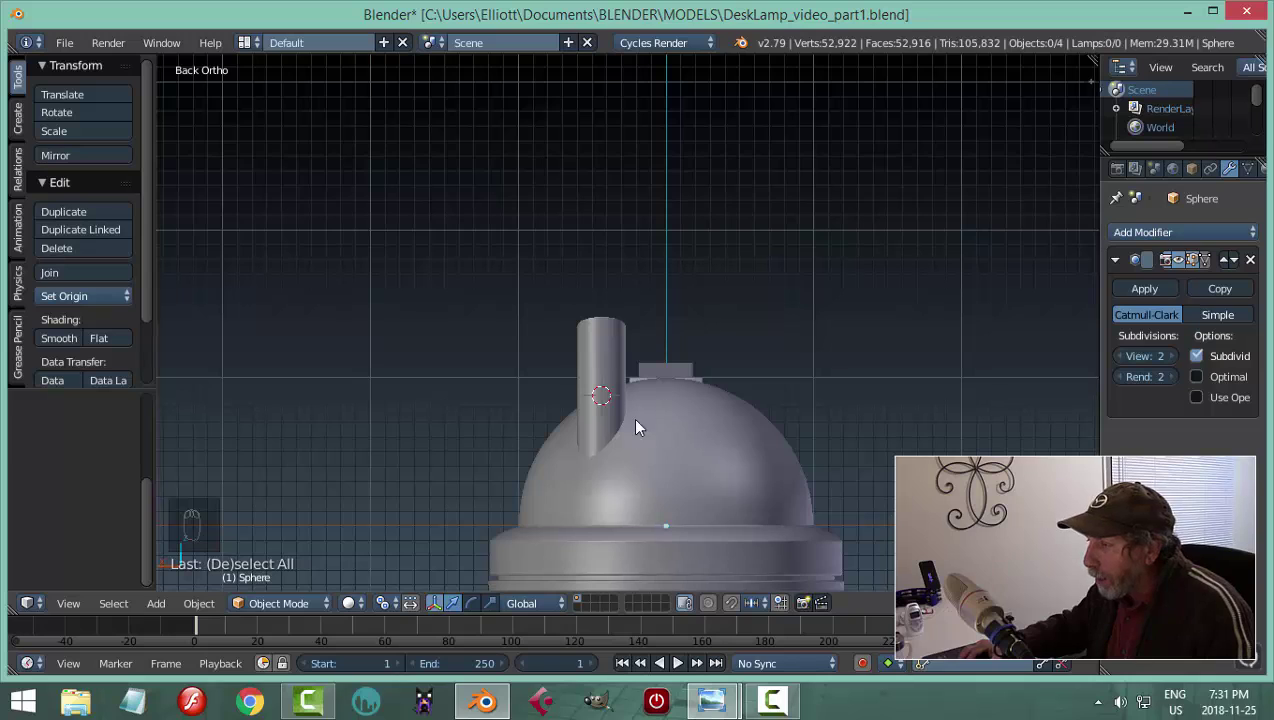
pyautogui.rightClick(714, 435)
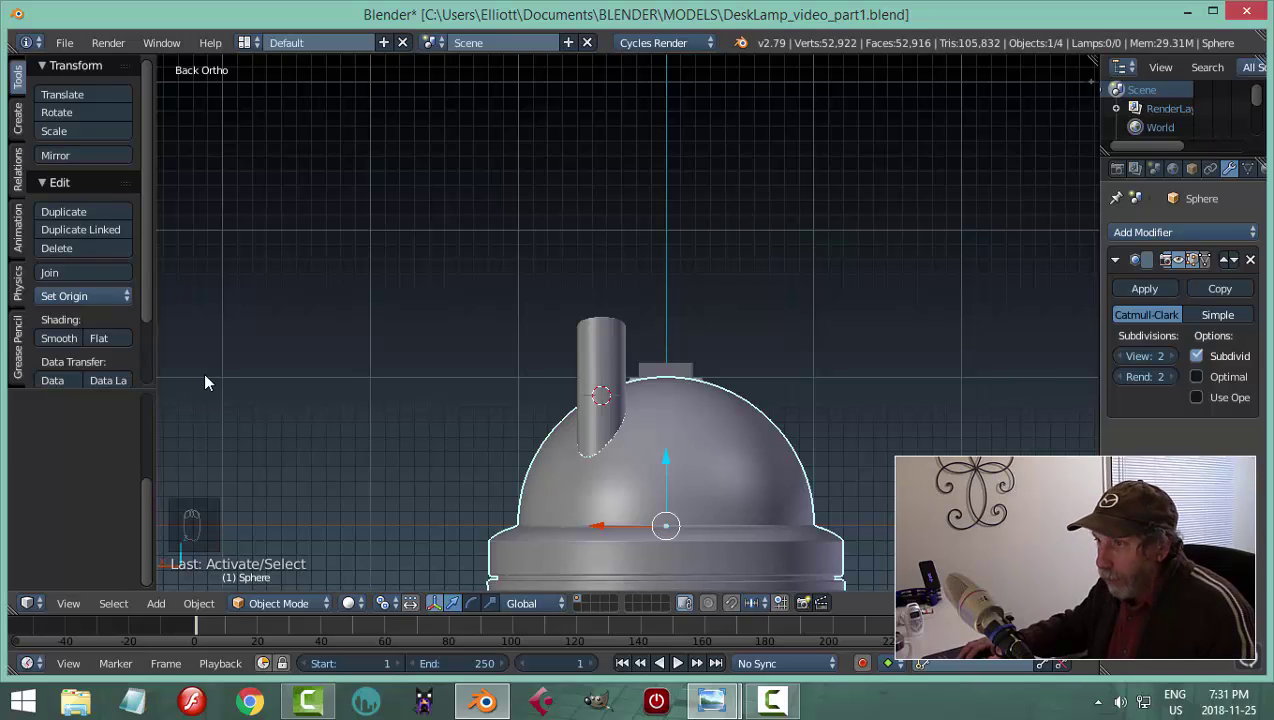
pyautogui.click(71, 296)
pyautogui.click(77, 337)
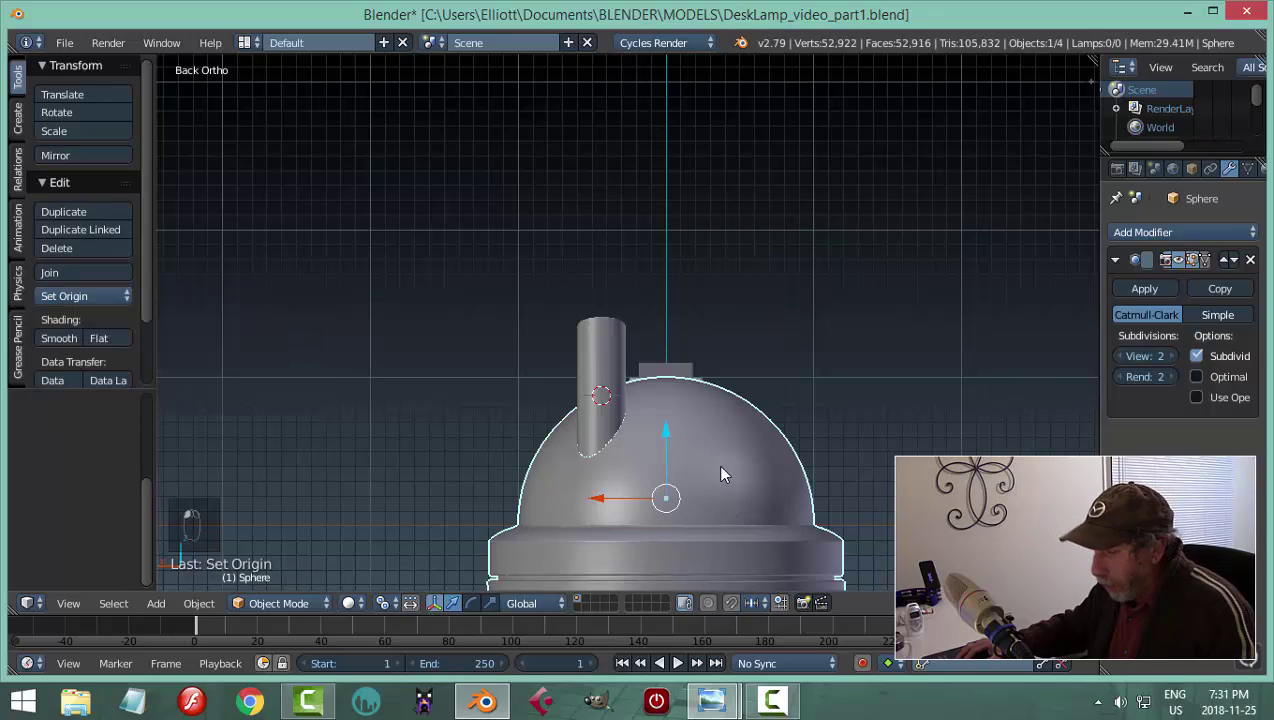
pyautogui.hotkey('shift', 's')
pyautogui.click(724, 464)
pyautogui.scroll(2, 685, 510)
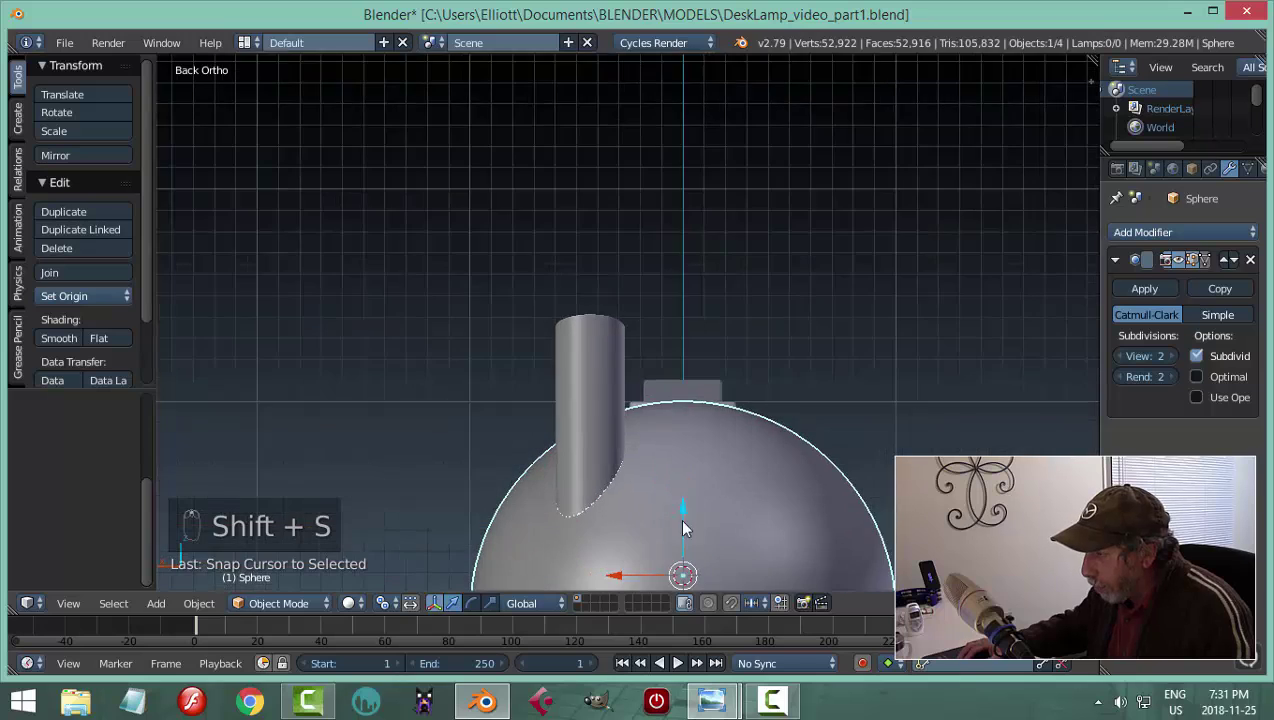
pyautogui.scroll(-2, 683, 528)
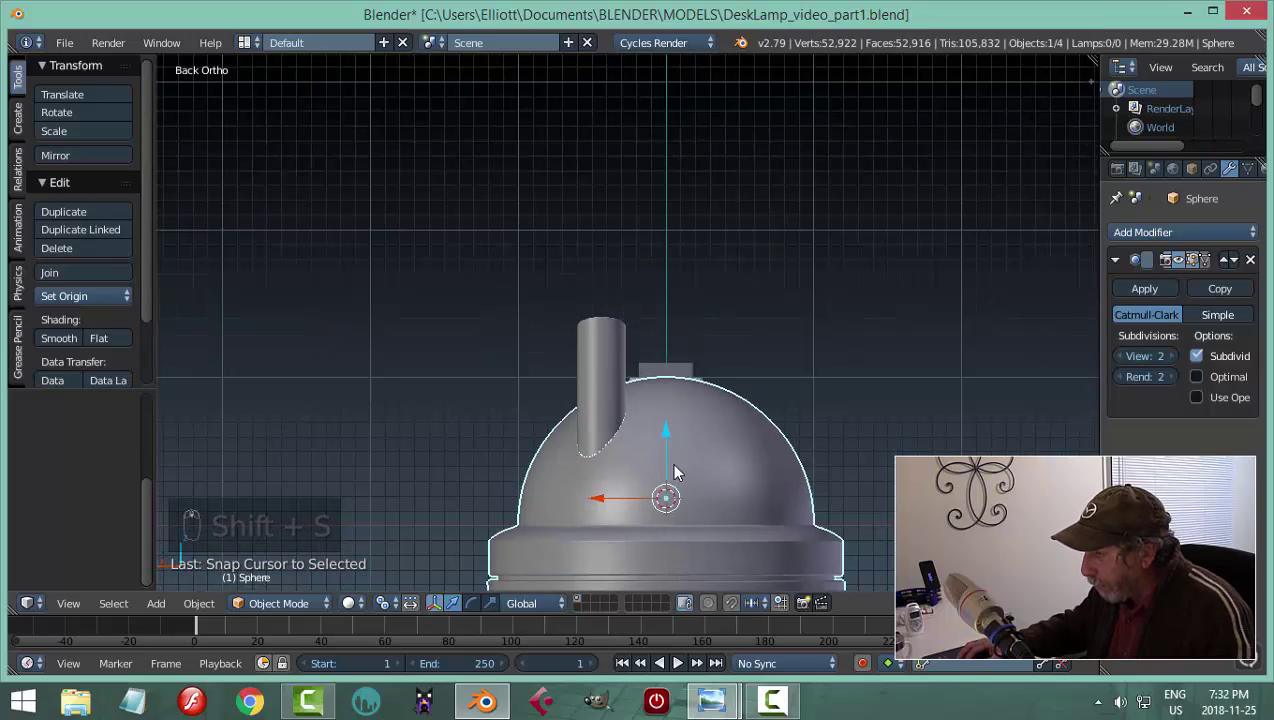
# Add an X-axis Mirror modifier to the tube with the domed base as mirror object, creating the second arm socket
pyautogui.rightClick(613, 368)
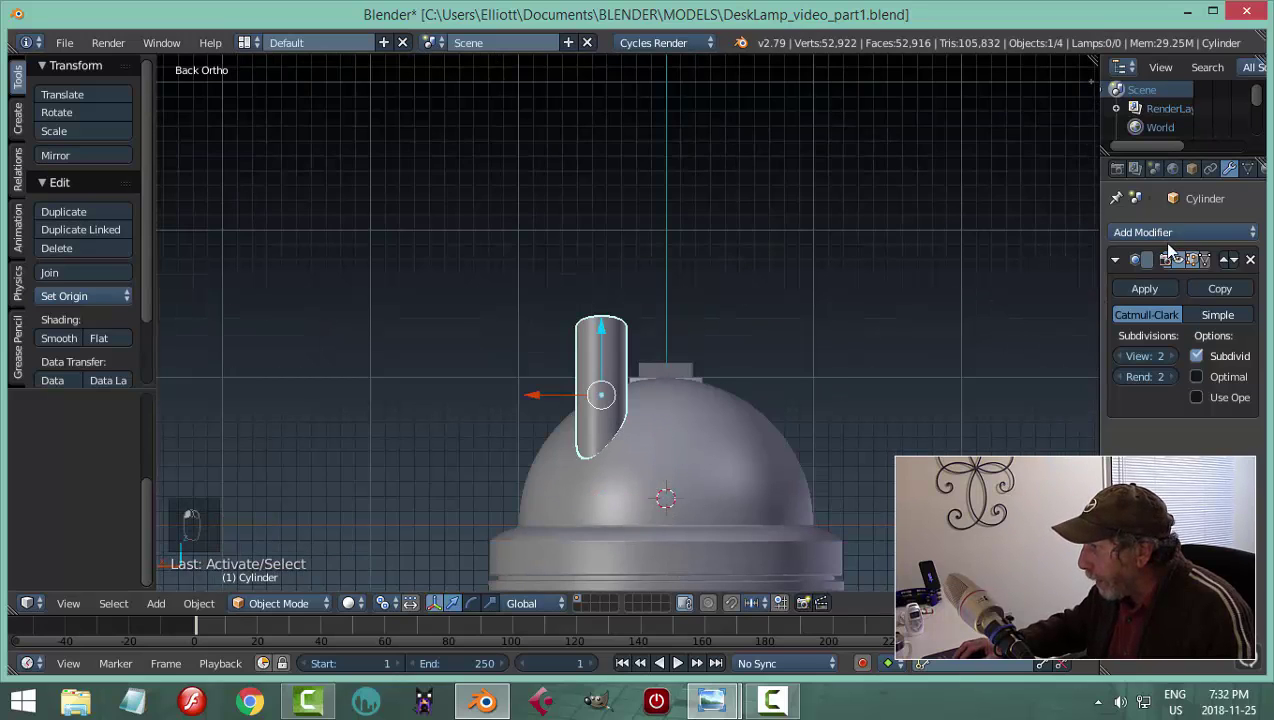
pyautogui.click(1115, 262)
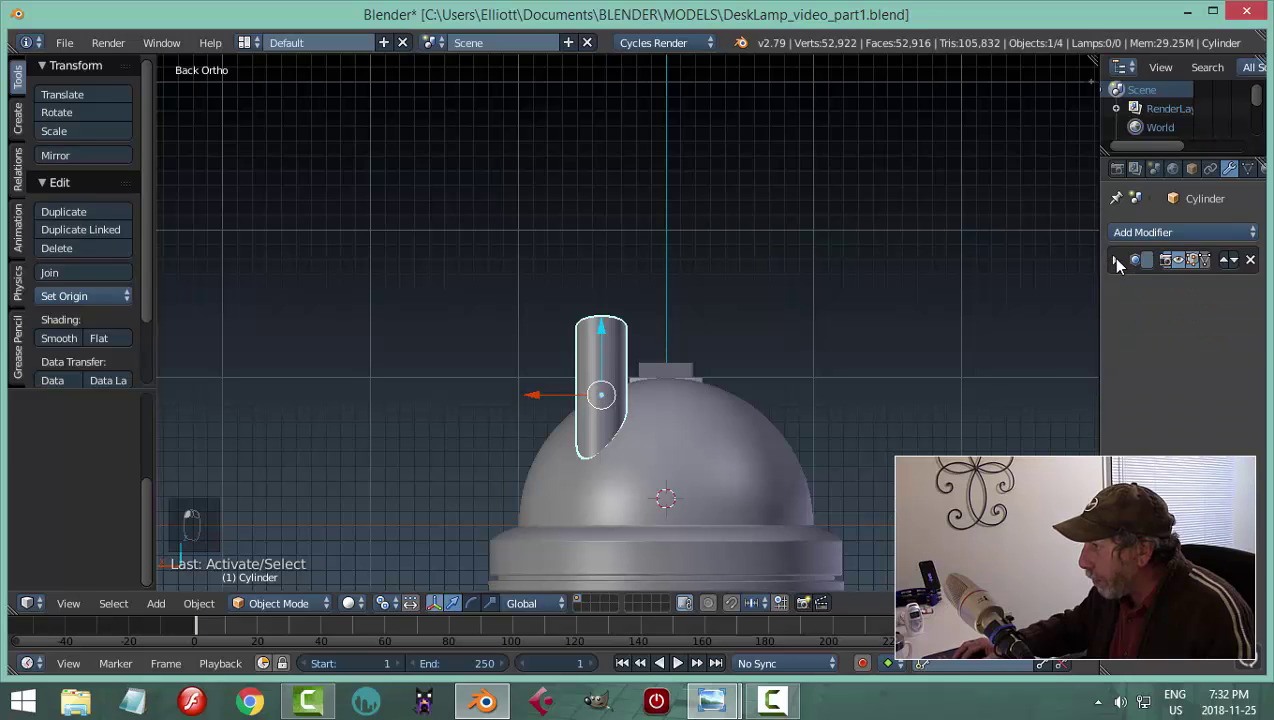
pyautogui.click(1140, 233)
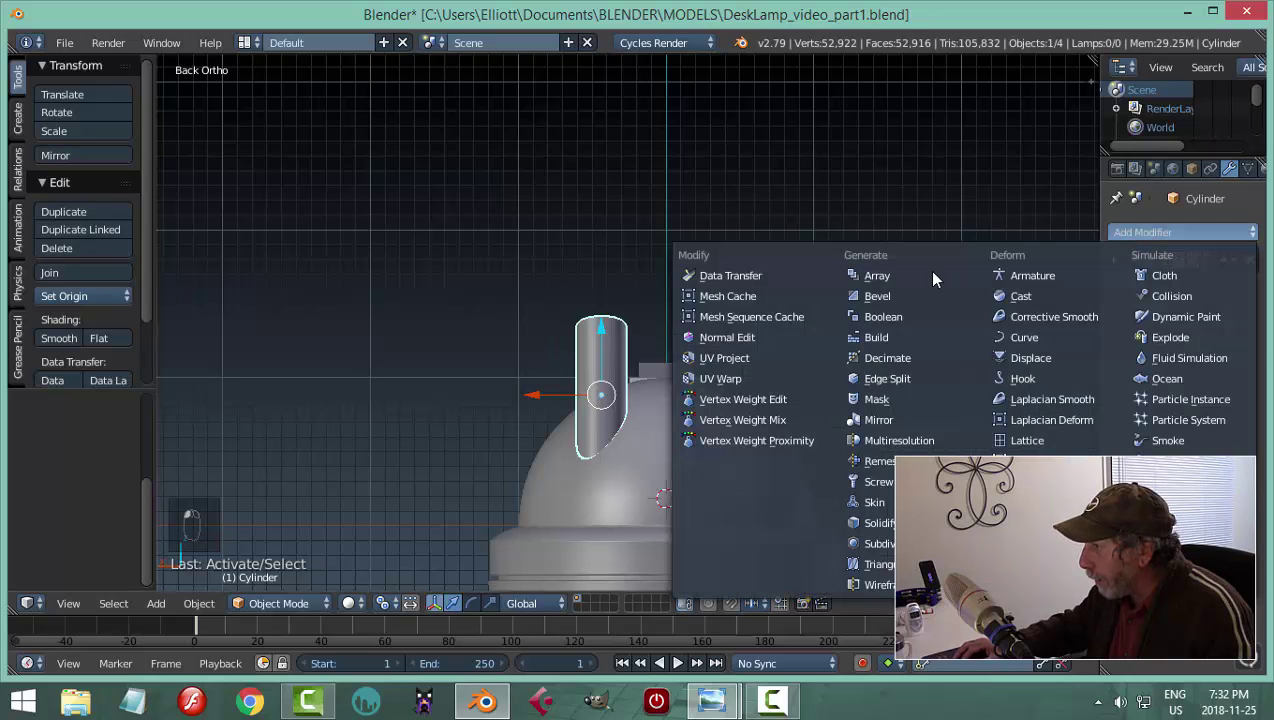
pyautogui.click(889, 420)
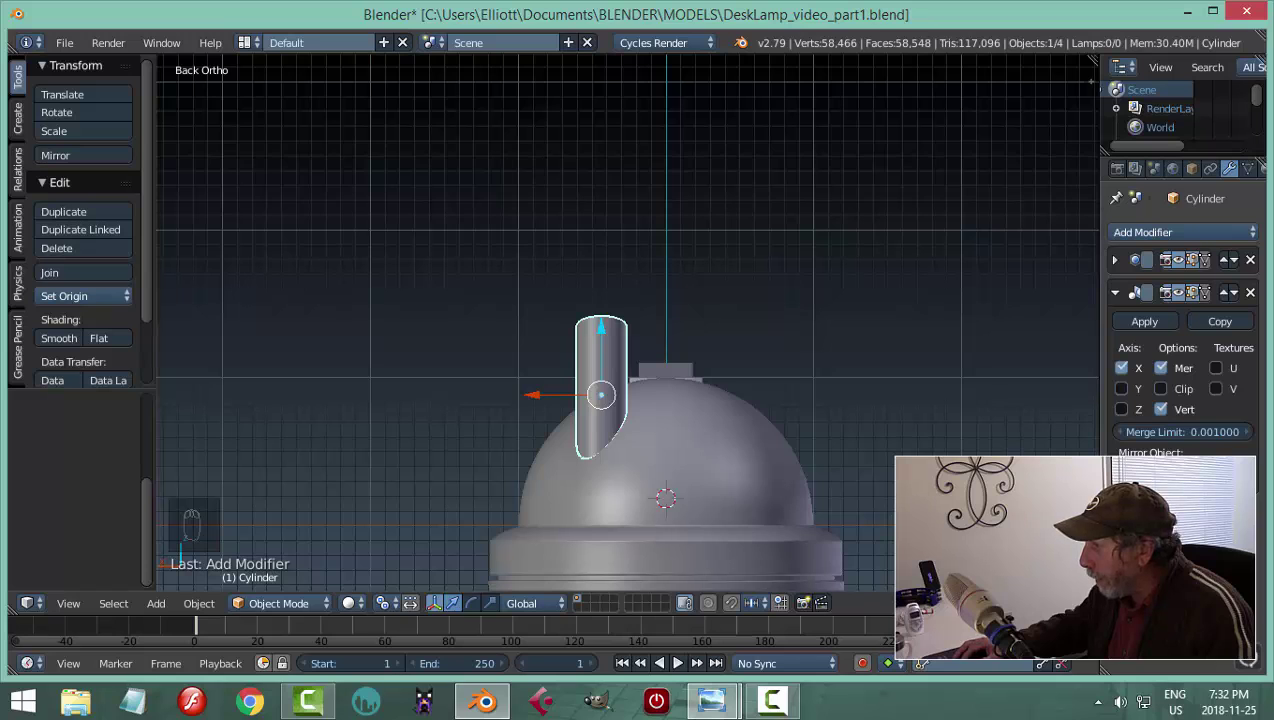
pyautogui.click(662, 415)
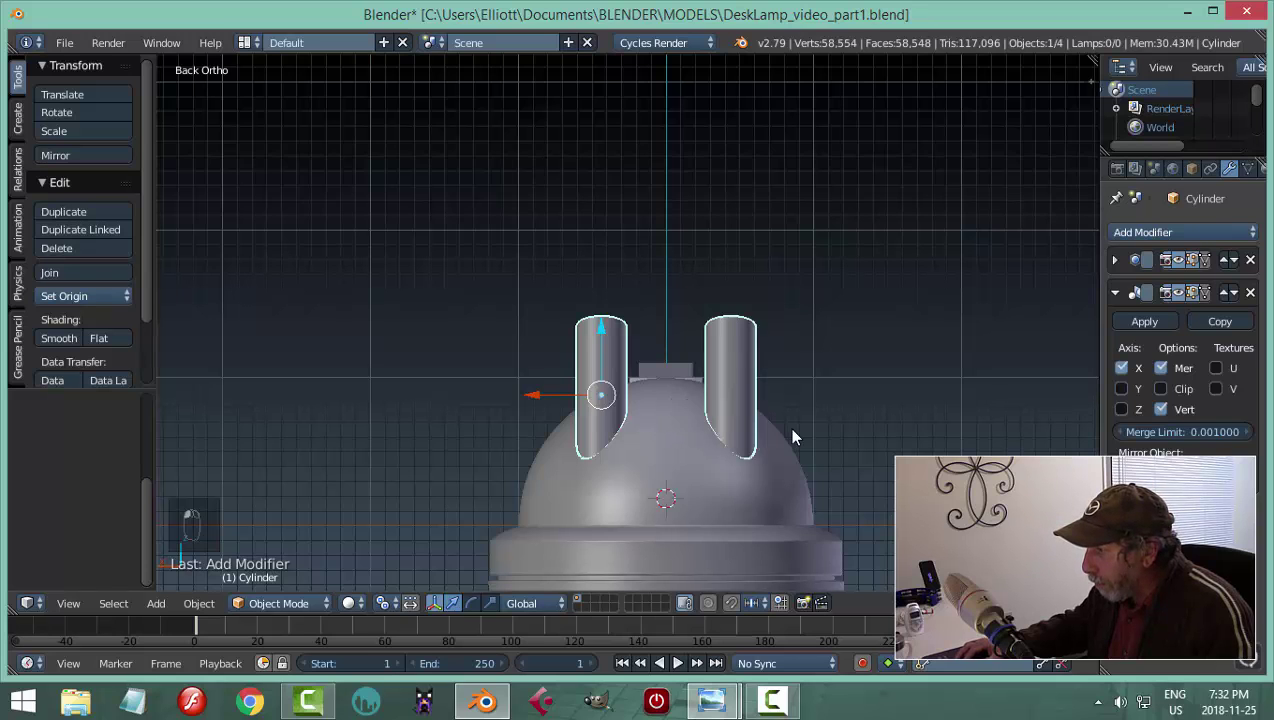
pyautogui.moveTo(893, 383); pyautogui.dragTo(452, 435, button='middle')
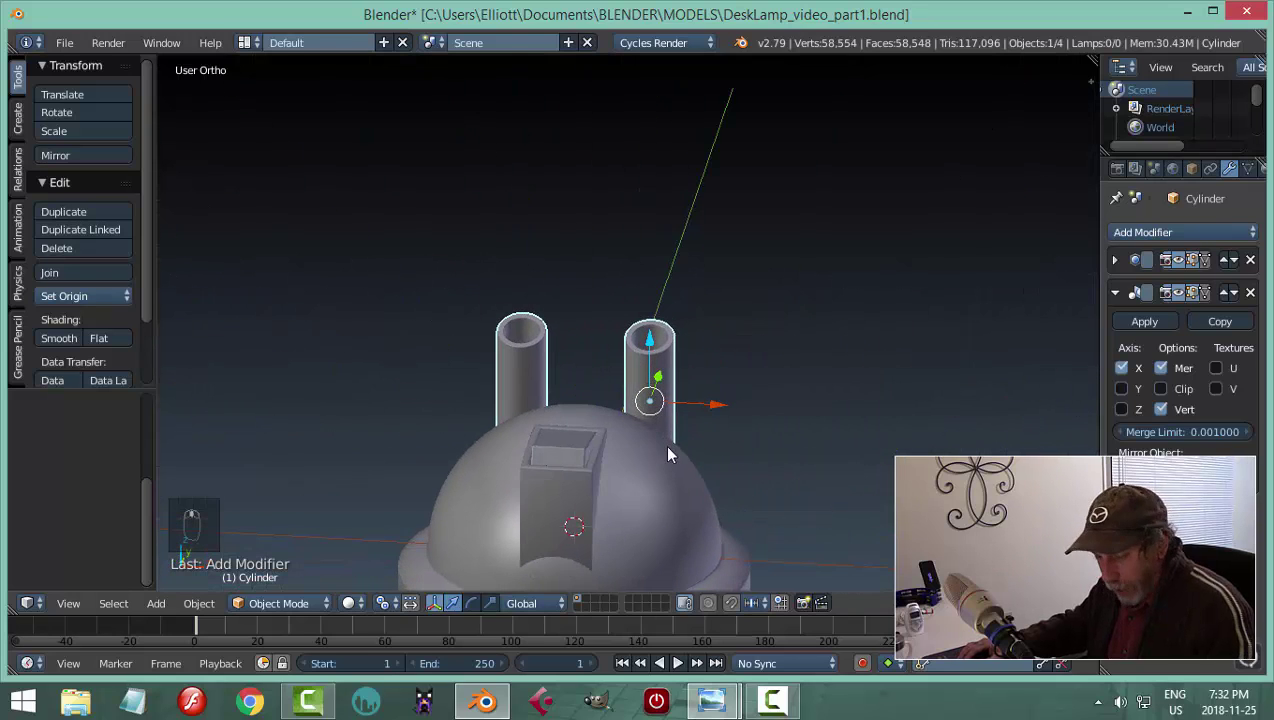
pyautogui.press('a')
pyautogui.moveTo(625, 474); pyautogui.dragTo(444, 449, button='middle')
# Open reference photo 1.jpg in Windows Photo Viewer to check the height of the two arm sockets
pyautogui.moveTo(711, 700)
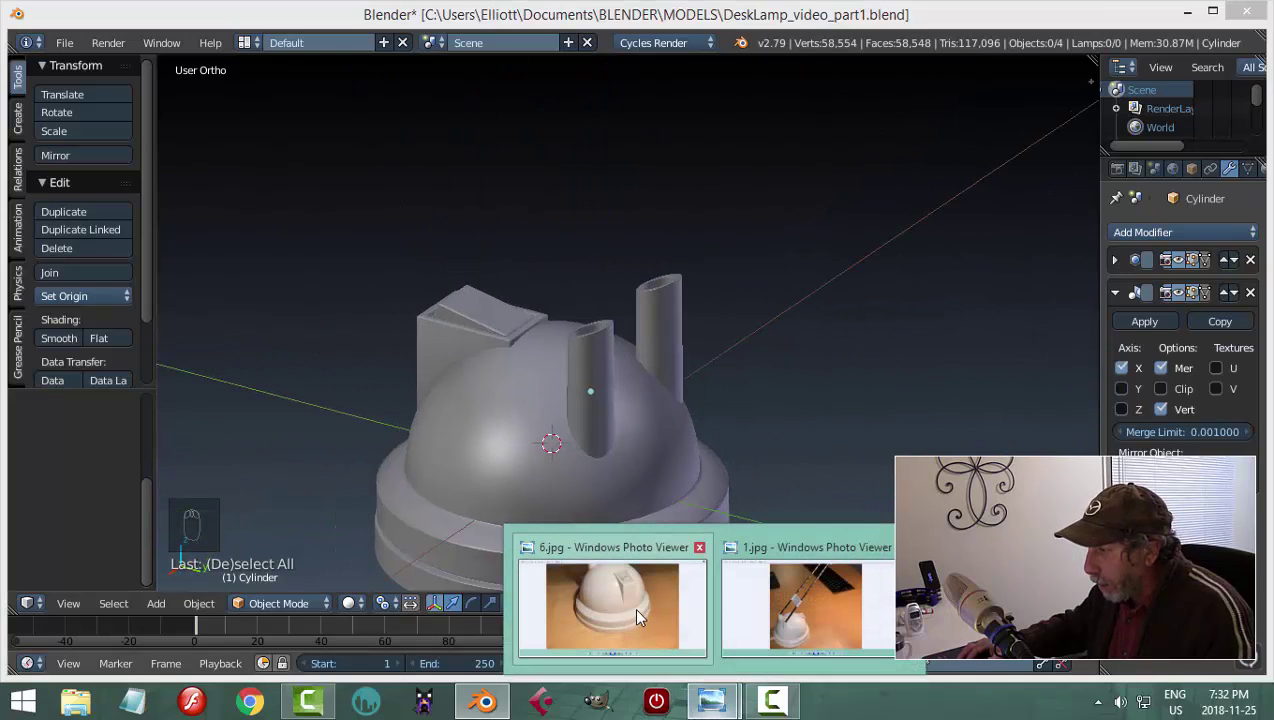
pyautogui.moveTo(636, 610)
pyautogui.moveTo(797, 627)
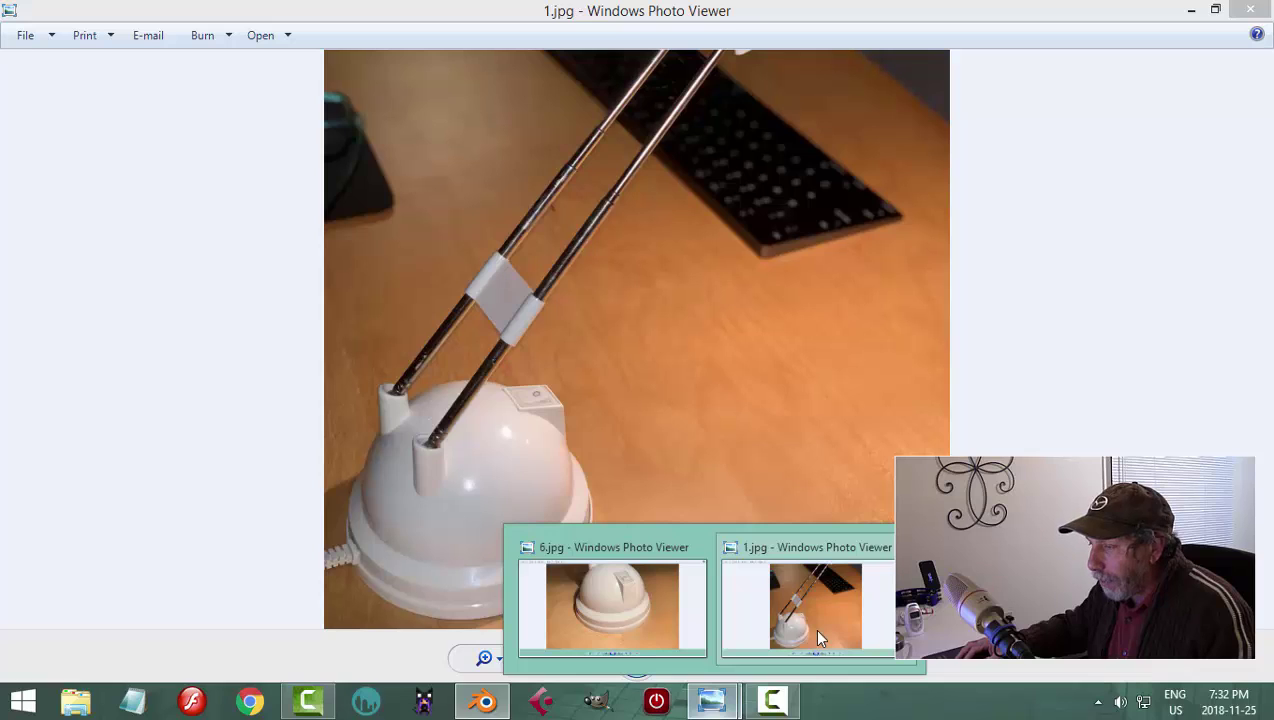
pyautogui.click(813, 627)
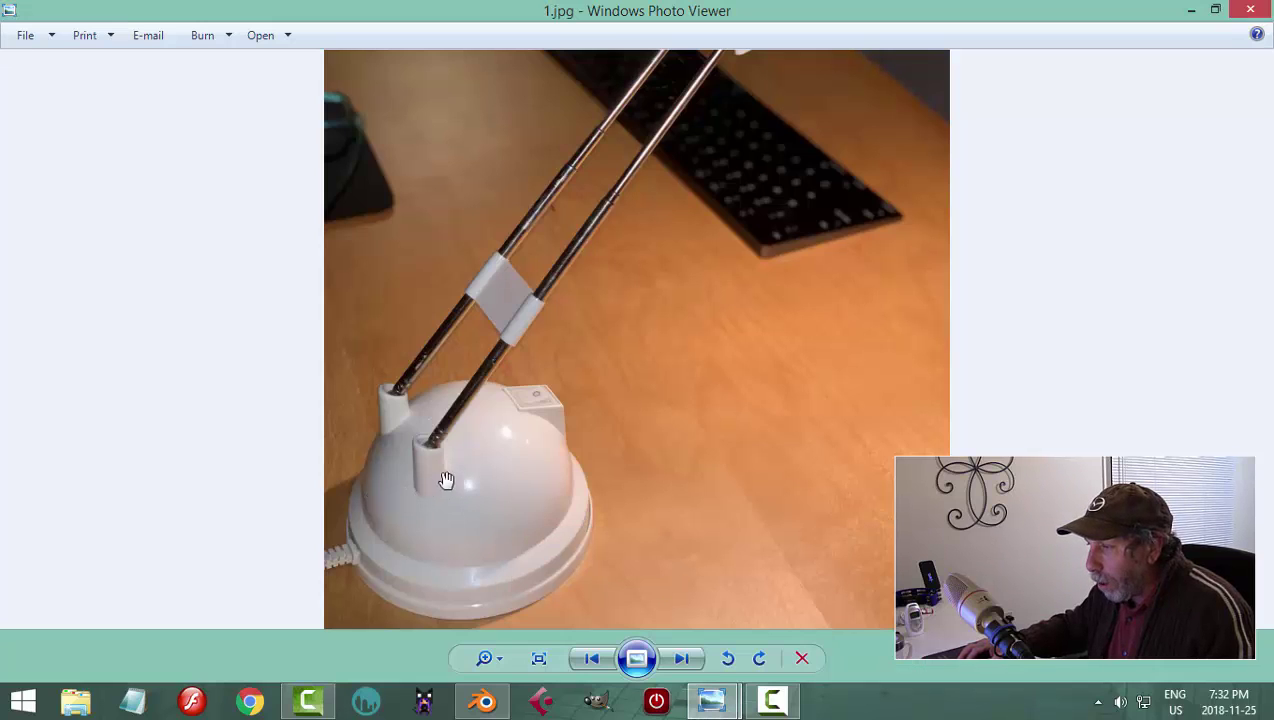
# Switch back to Blender and lower the mirrored sockets slightly along Z in the right view
pyautogui.click(484, 701)
pyautogui.moveTo(662, 441); pyautogui.dragTo(647, 421, button='middle')
pyautogui.rightClick(602, 399)
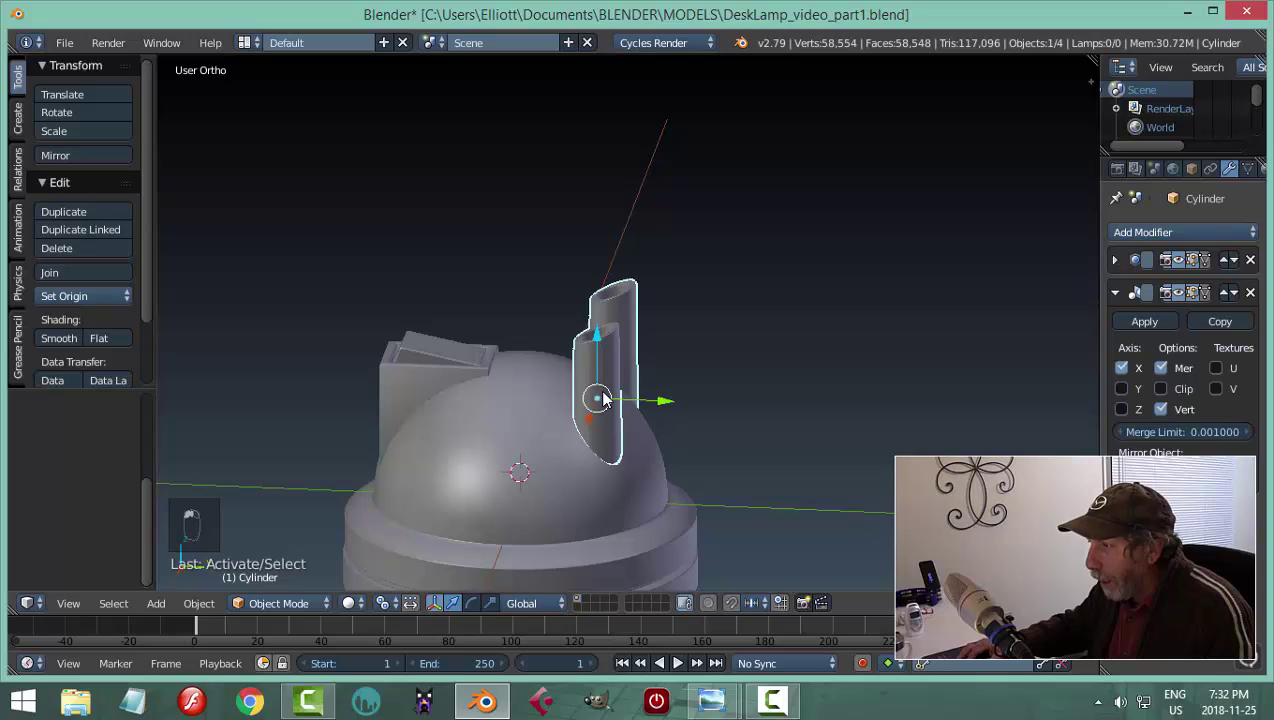
pyautogui.press('KP_3')
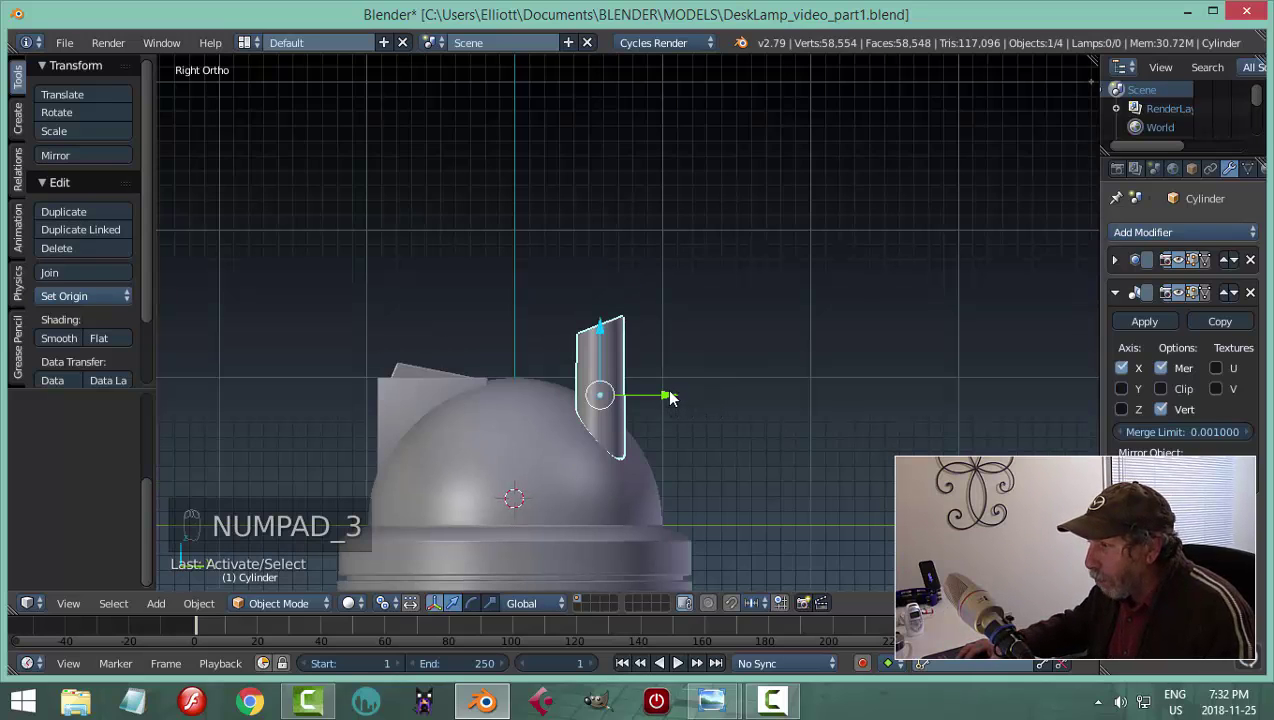
pyautogui.press('g')
pyautogui.press('z')
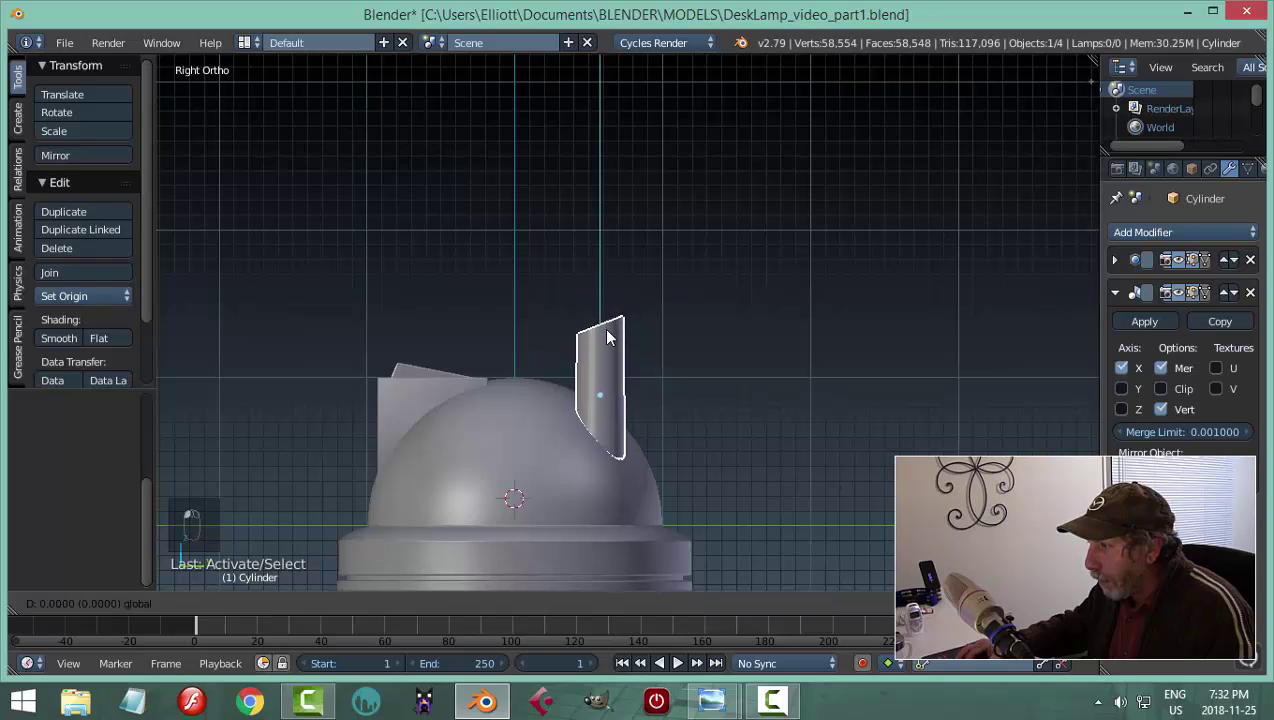
pyautogui.click(612, 338)
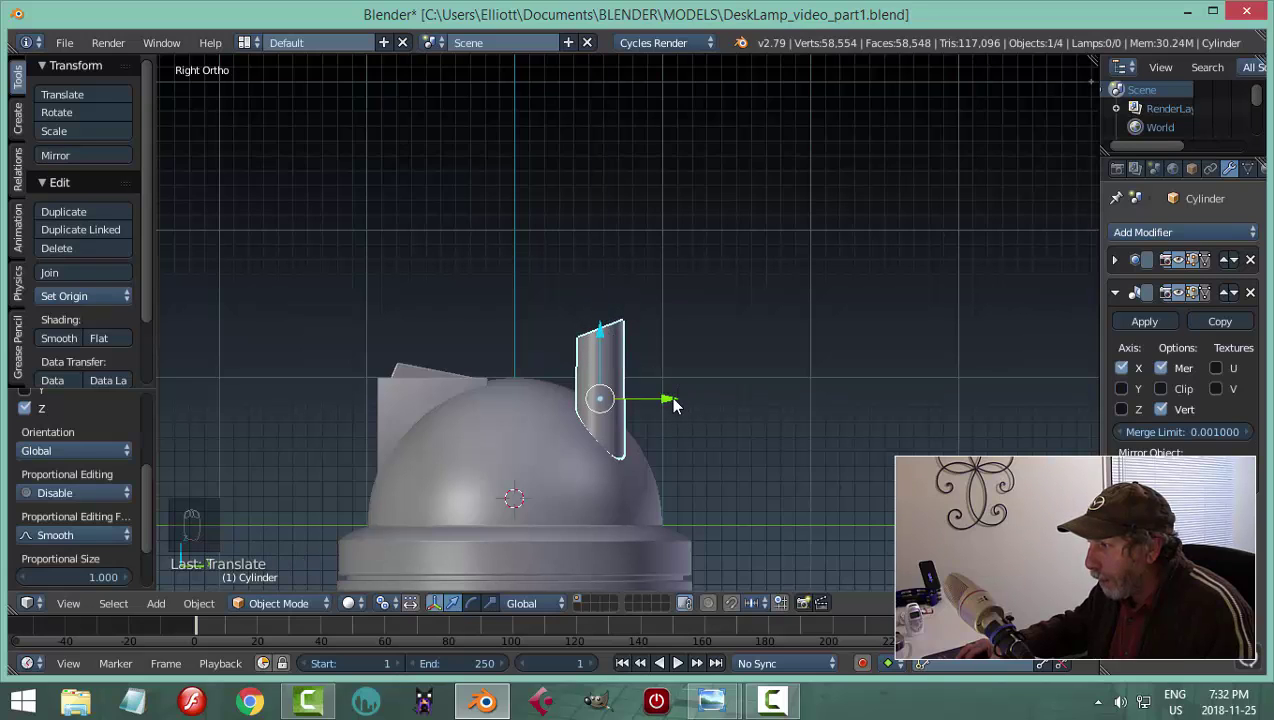
# Deselect the sockets and save the file over the existing version
pyautogui.moveTo(798, 404); pyautogui.dragTo(671, 444, button='middle')
pyautogui.press('a')
pyautogui.moveTo(799, 358); pyautogui.dragTo(626, 489, button='middle')
pyautogui.hotkey('ctrl', 's')
pyautogui.click(810, 343)
pyautogui.scroll(2, 563, 433)
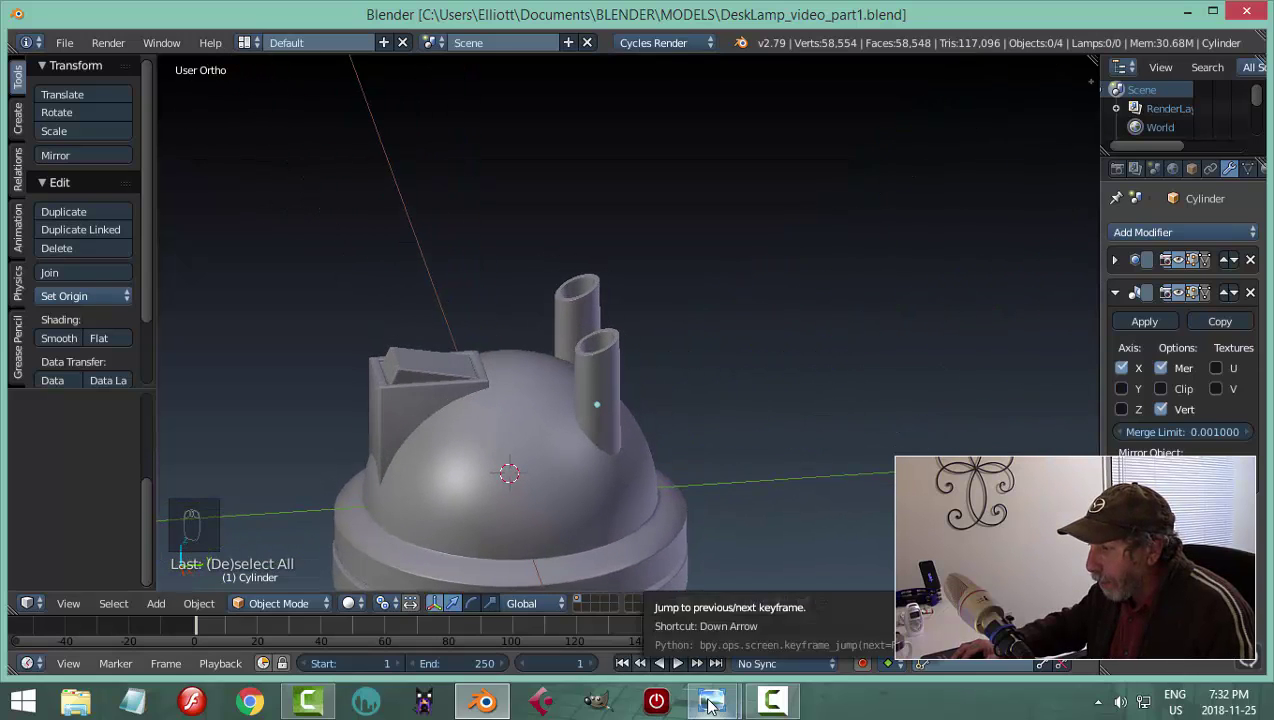
# Compare the switch housing and sockets with reference photo 1.jpg, and return to Blender
pyautogui.moveTo(711, 700)
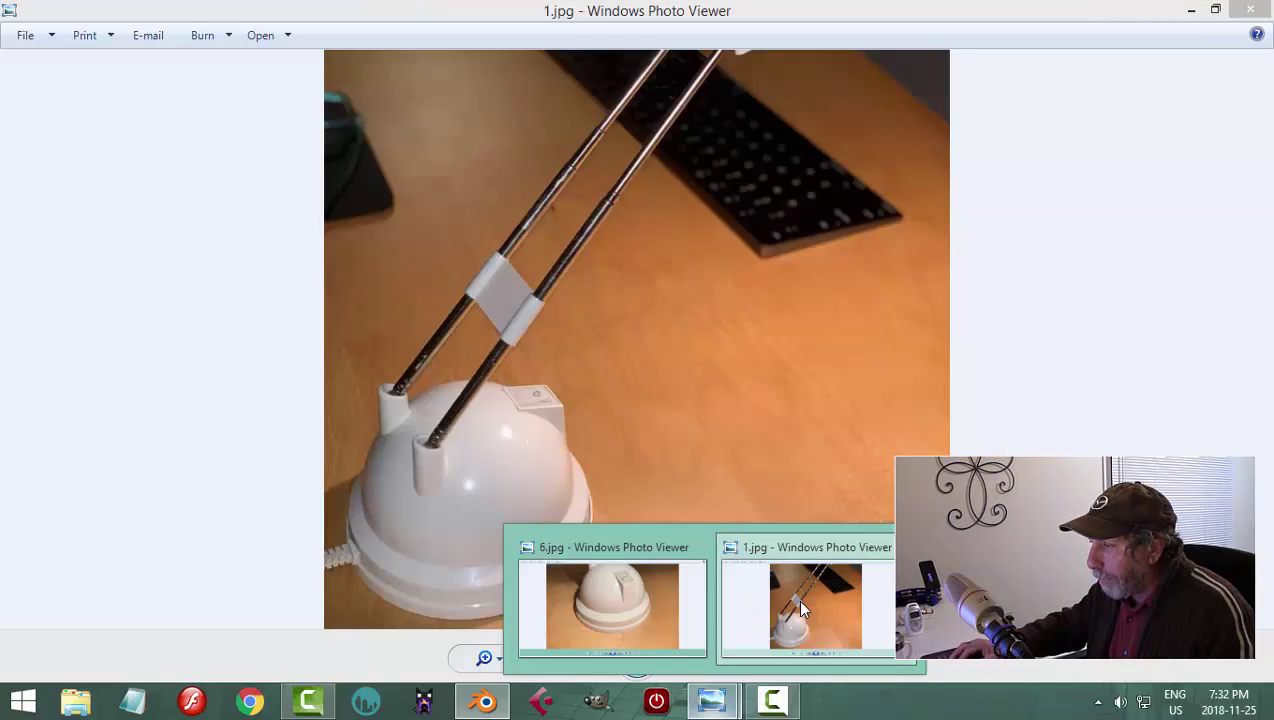
pyautogui.click(800, 608)
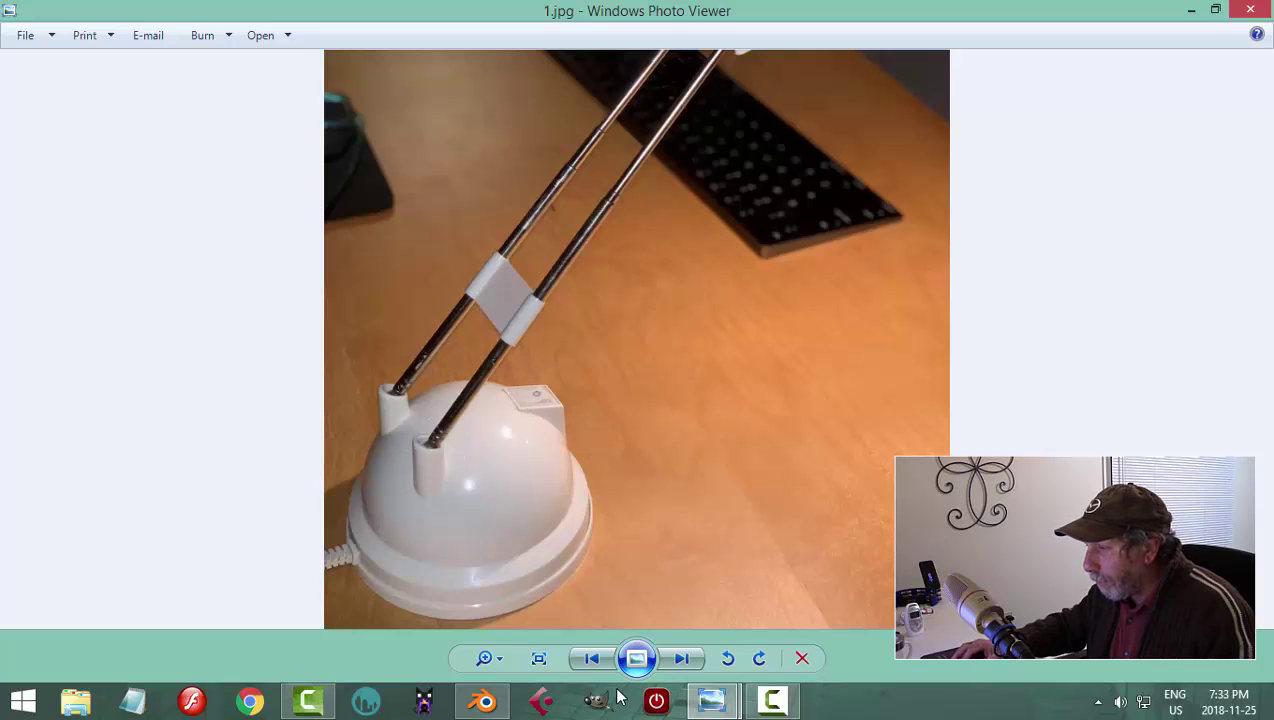
pyautogui.click(484, 701)
pyautogui.moveTo(704, 367); pyautogui.dragTo(674, 373, button='middle')
pyautogui.scroll(2, 436, 419)
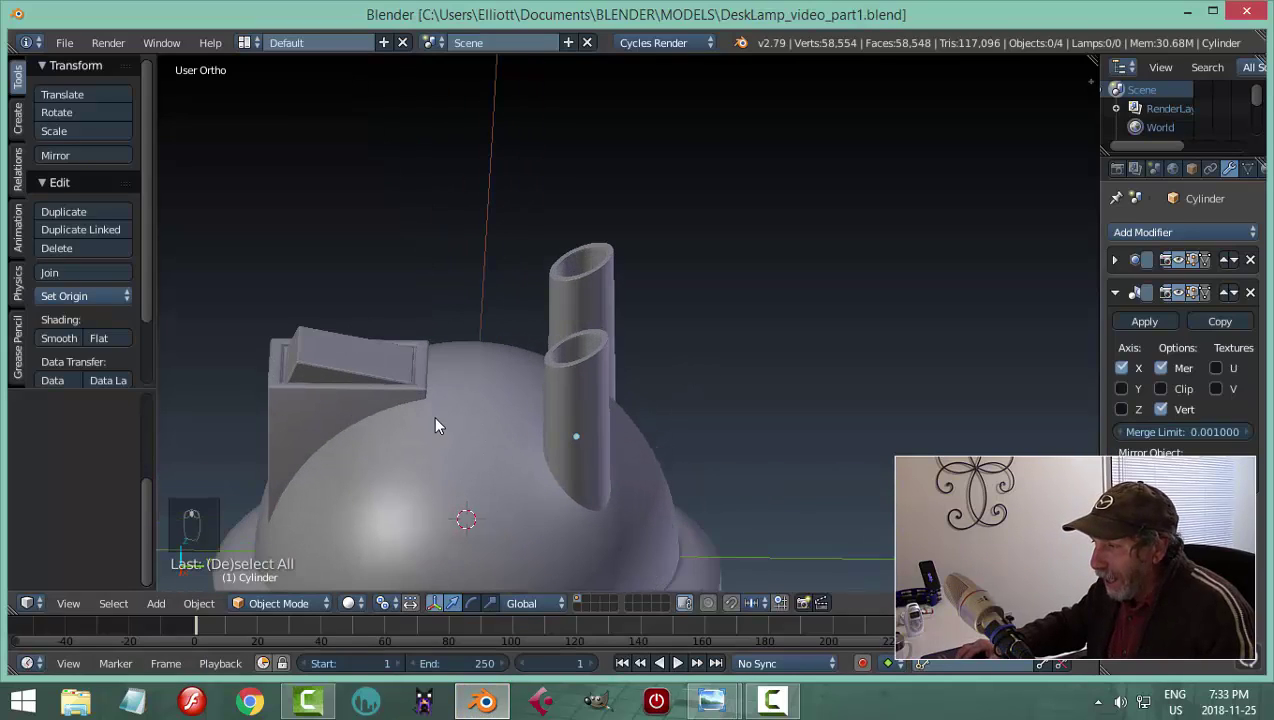
# Scale the switch housing and rocker down slightly along Y and shift both outward, away from the sockets
pyautogui.moveTo(438, 424); pyautogui.dragTo(416, 404, button='middle')
pyautogui.rightClick(416, 404)
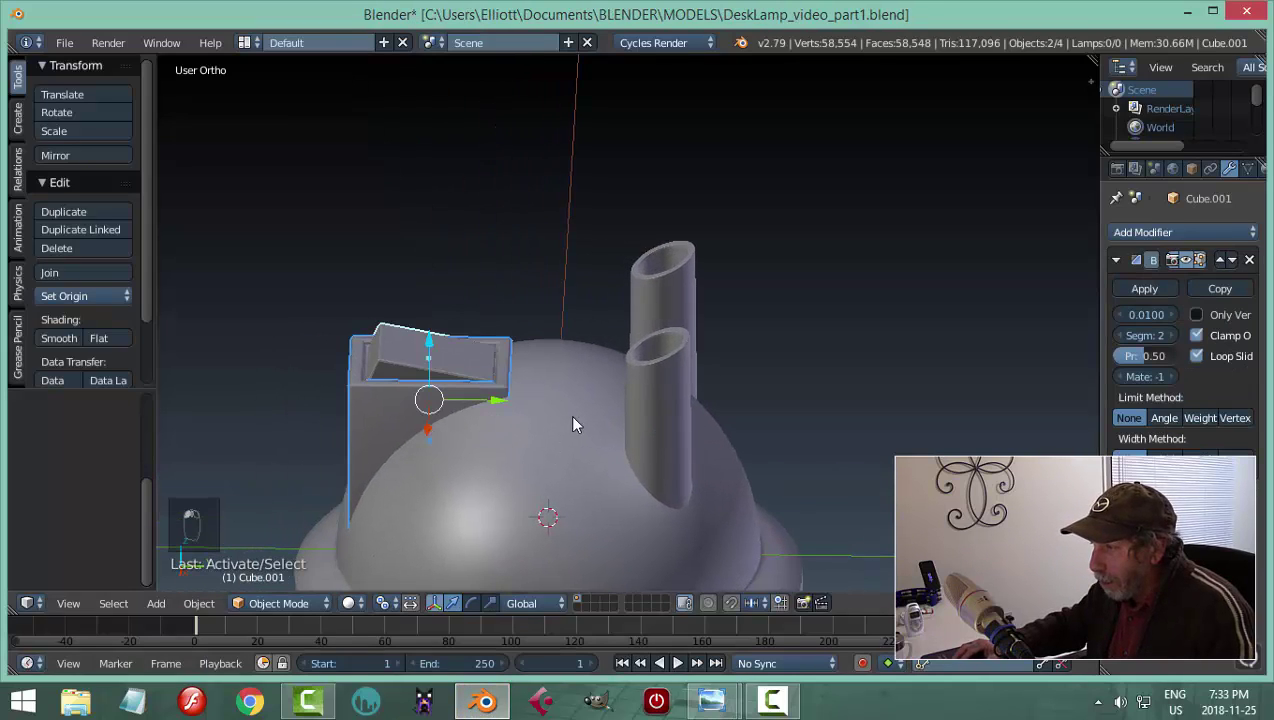
pyautogui.press('s')
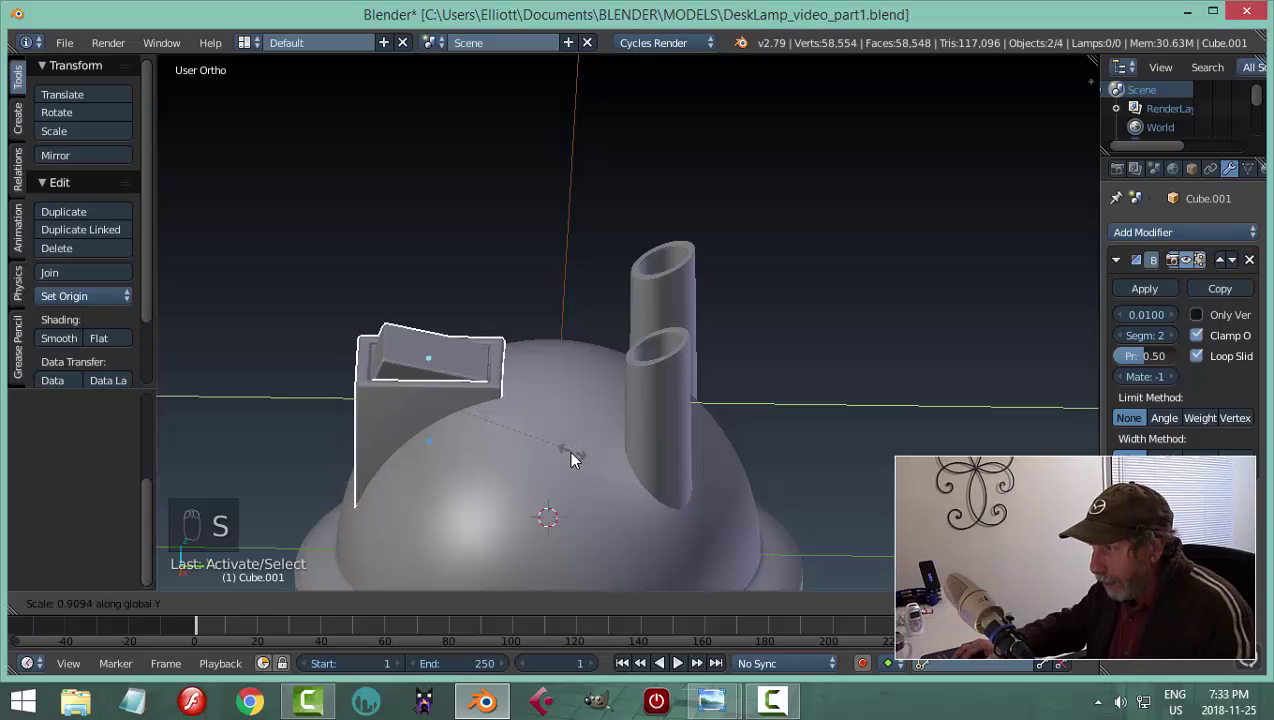
pyautogui.click(558, 453)
pyautogui.moveTo(487, 402)
pyautogui.mouseDown()
pyautogui.moveTo(499, 396)
pyautogui.moveTo(486, 413)
pyautogui.mouseUp()
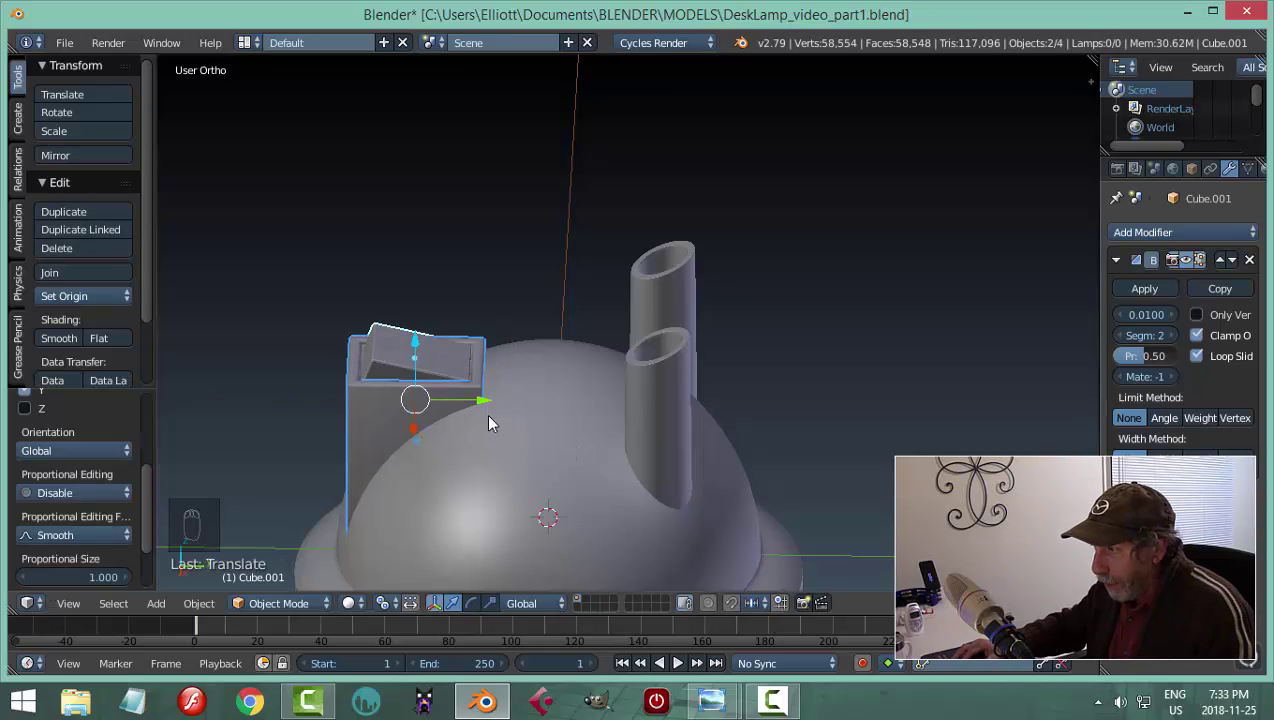
# Select only the rocker switch and lower it slightly into its housing
pyautogui.press('a')
pyautogui.moveTo(438, 447); pyautogui.dragTo(418, 402, button='middle')
pyautogui.rightClick(437, 354)
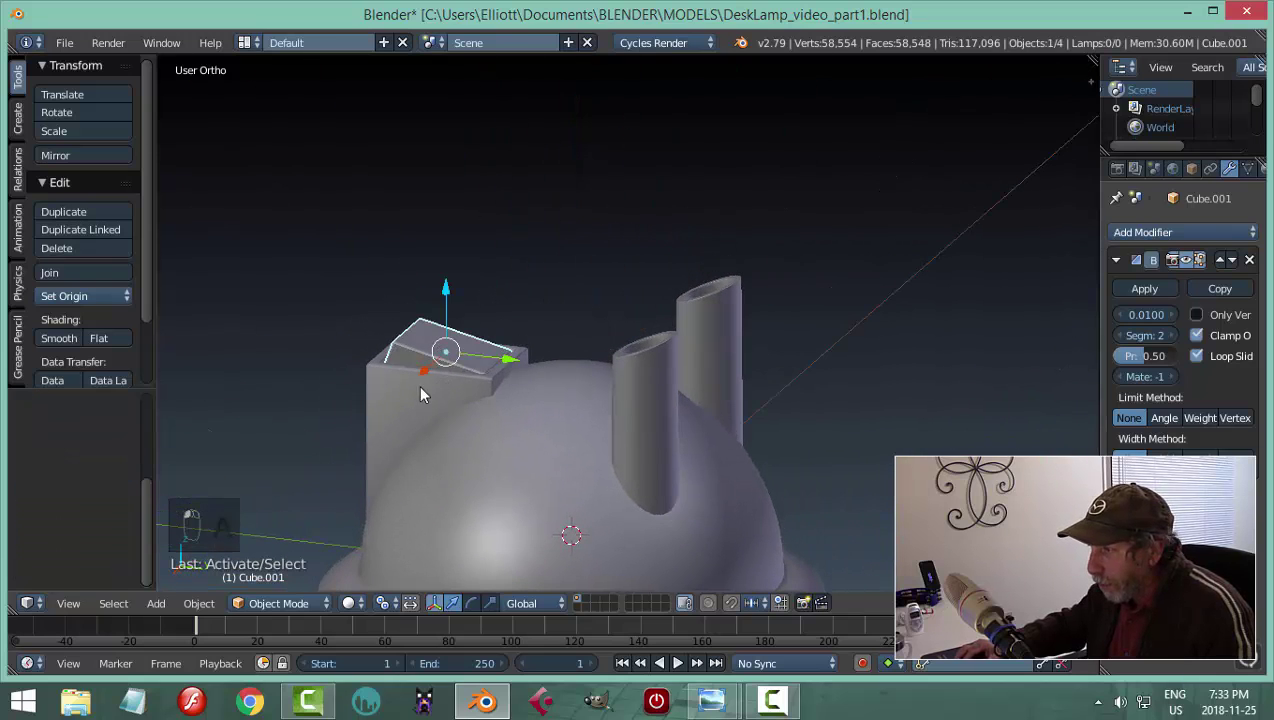
pyautogui.moveTo(453, 342); pyautogui.dragTo(452, 353)
# Deselect everything and save the adjusted switch parts to the lamp file
pyautogui.press('a')
pyautogui.moveTo(533, 418); pyautogui.dragTo(715, 420, button='middle')
pyautogui.scroll(-3, 507, 423)
pyautogui.hotkey('ctrl', 's')
# Check the reference photo thumbnails and examine the sockets and switch housing up close
pyautogui.moveTo(711, 700)
pyautogui.moveTo(643, 625)
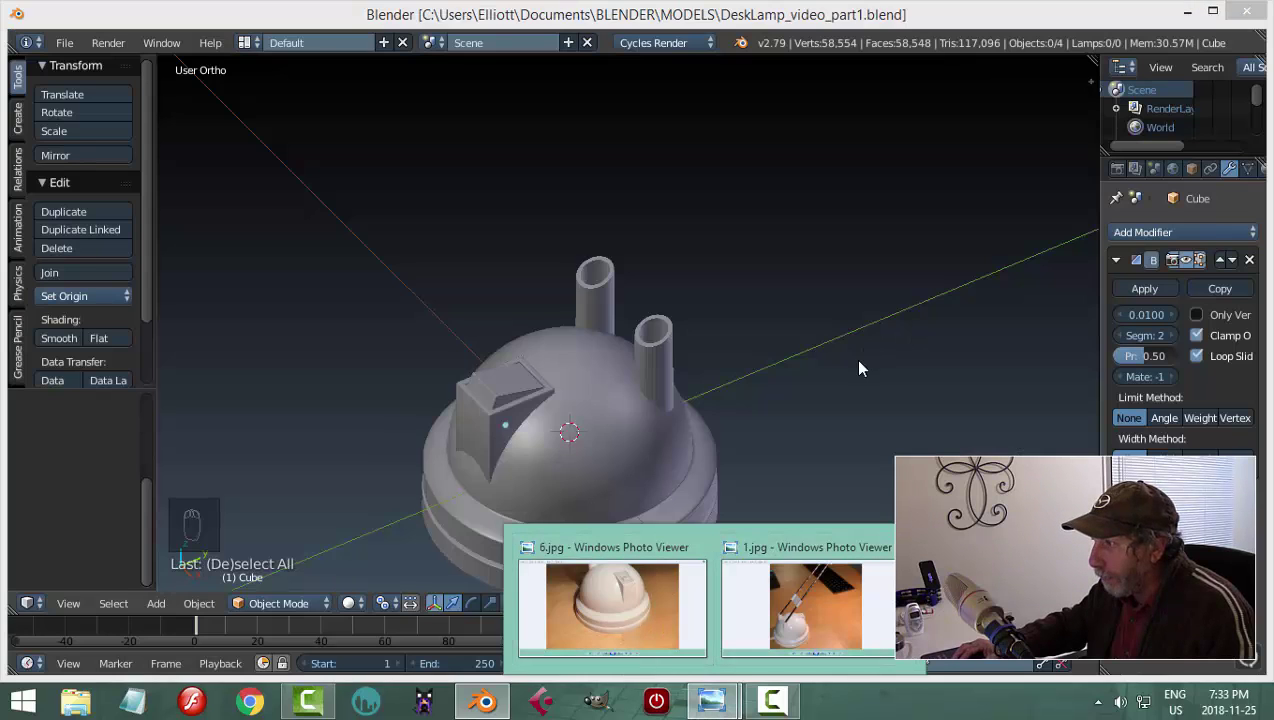
pyautogui.moveTo(652, 330); pyautogui.dragTo(659, 374, button='middle')
pyautogui.scroll(3, 705, 364)
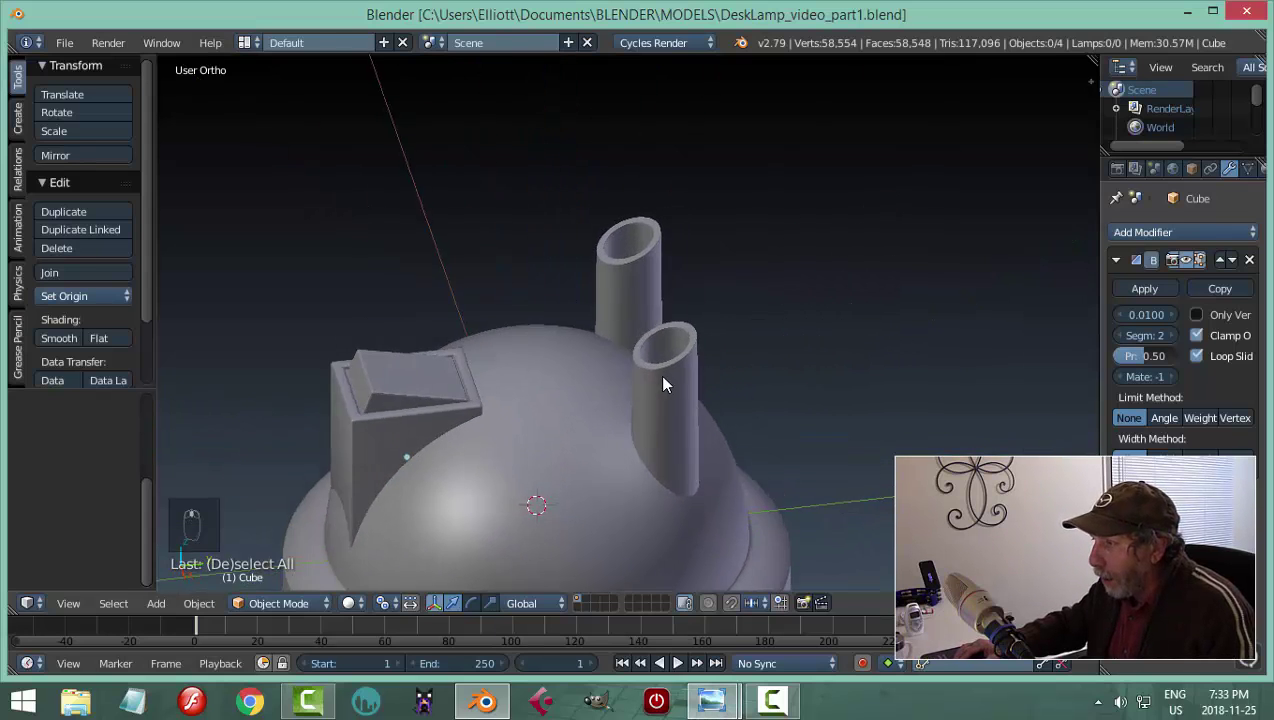
# Select the mirrored arm sockets and hide every other object to isolate them
pyautogui.scroll(2, 752, 338)
pyautogui.moveTo(752, 338); pyautogui.dragTo(683, 415, button='middle')
pyautogui.scroll(-3, 711, 398)
pyautogui.scroll(-1, 695, 347)
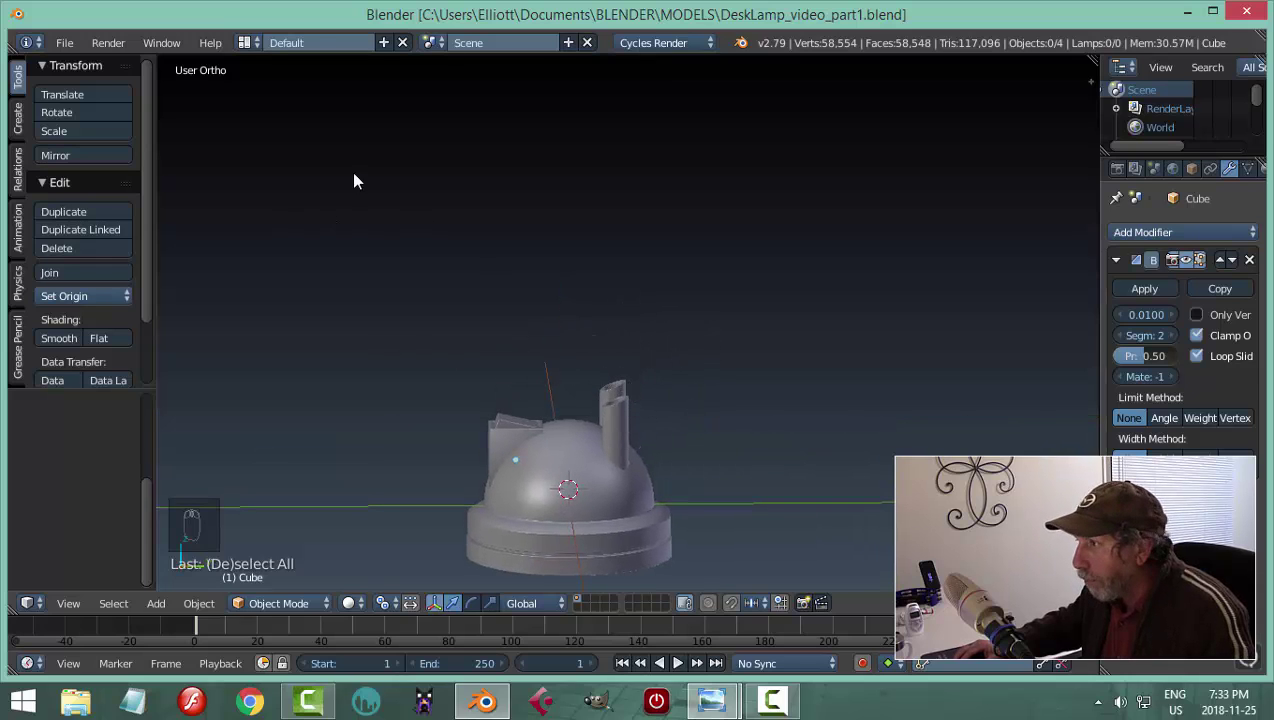
pyautogui.moveTo(612, 273); pyautogui.dragTo(677, 407, button='middle')
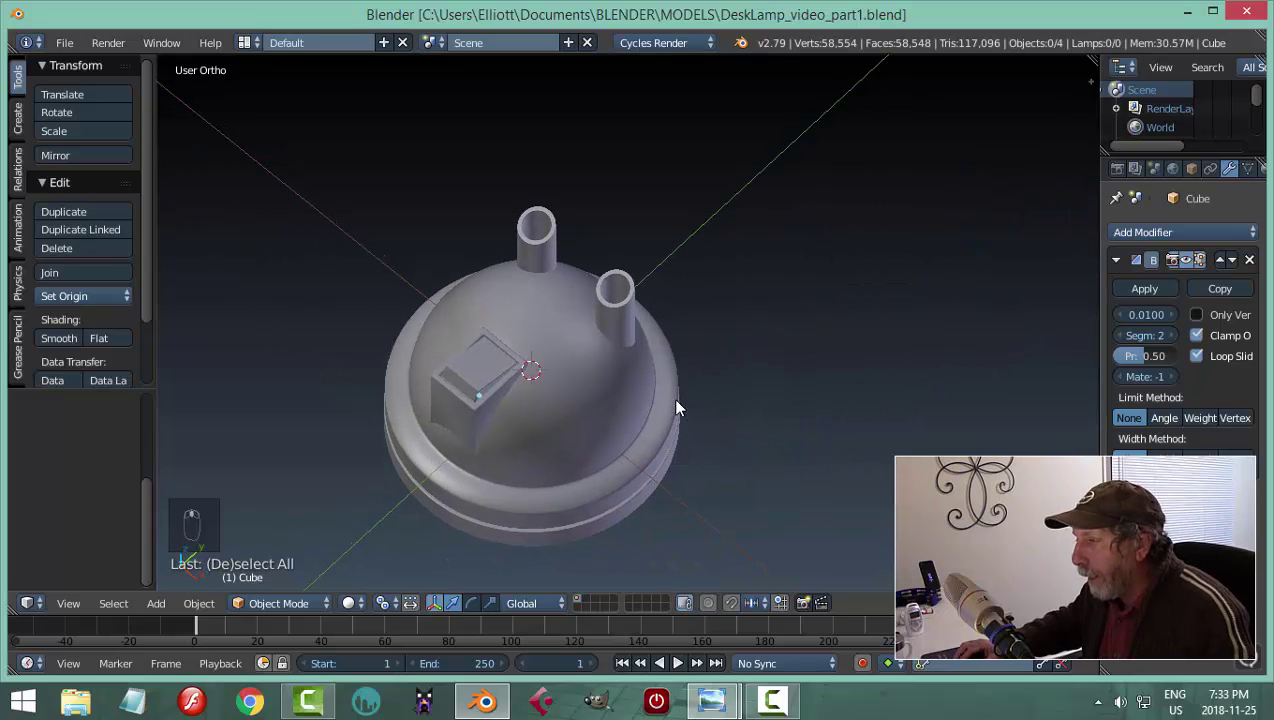
pyautogui.scroll(2, 601, 281)
pyautogui.rightClick(601, 281)
pyautogui.moveTo(710, 359); pyautogui.dragTo(766, 329, button='middle')
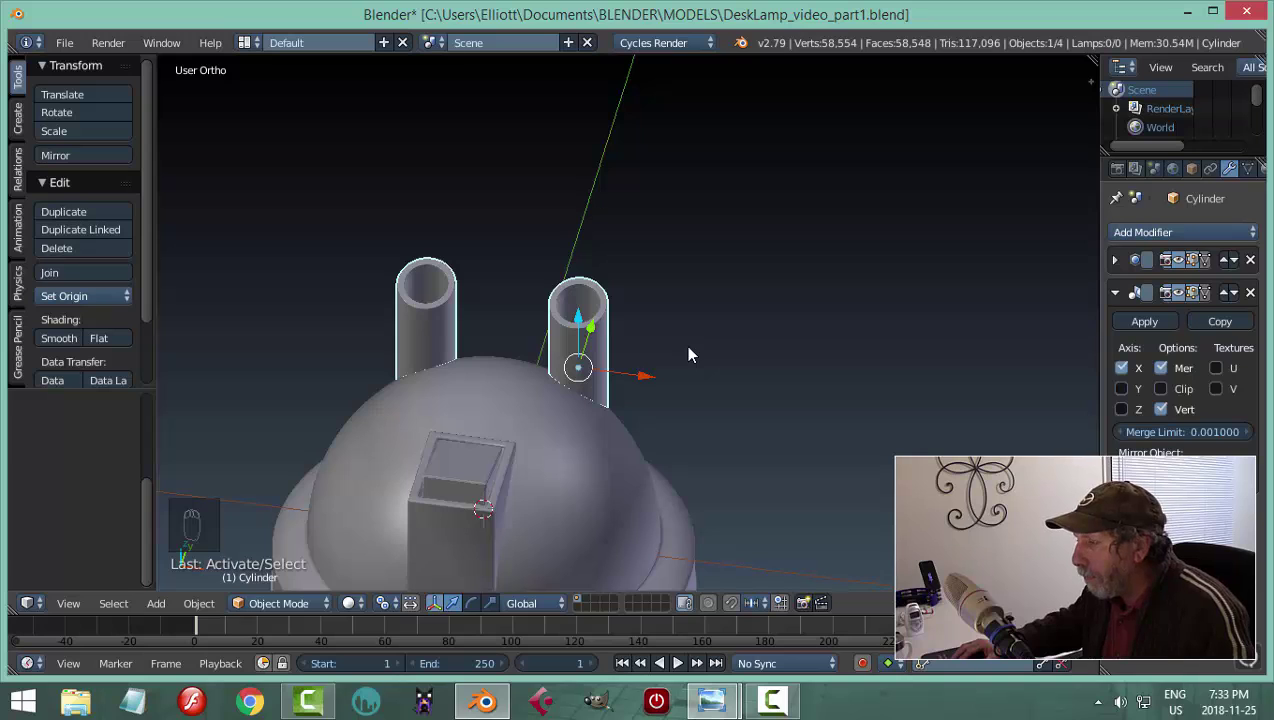
pyautogui.moveTo(705, 378)
pyautogui.mouseDown(button='middle')
pyautogui.moveTo(672, 398)
pyautogui.moveTo(695, 395)
pyautogui.mouseUp(button='middle')
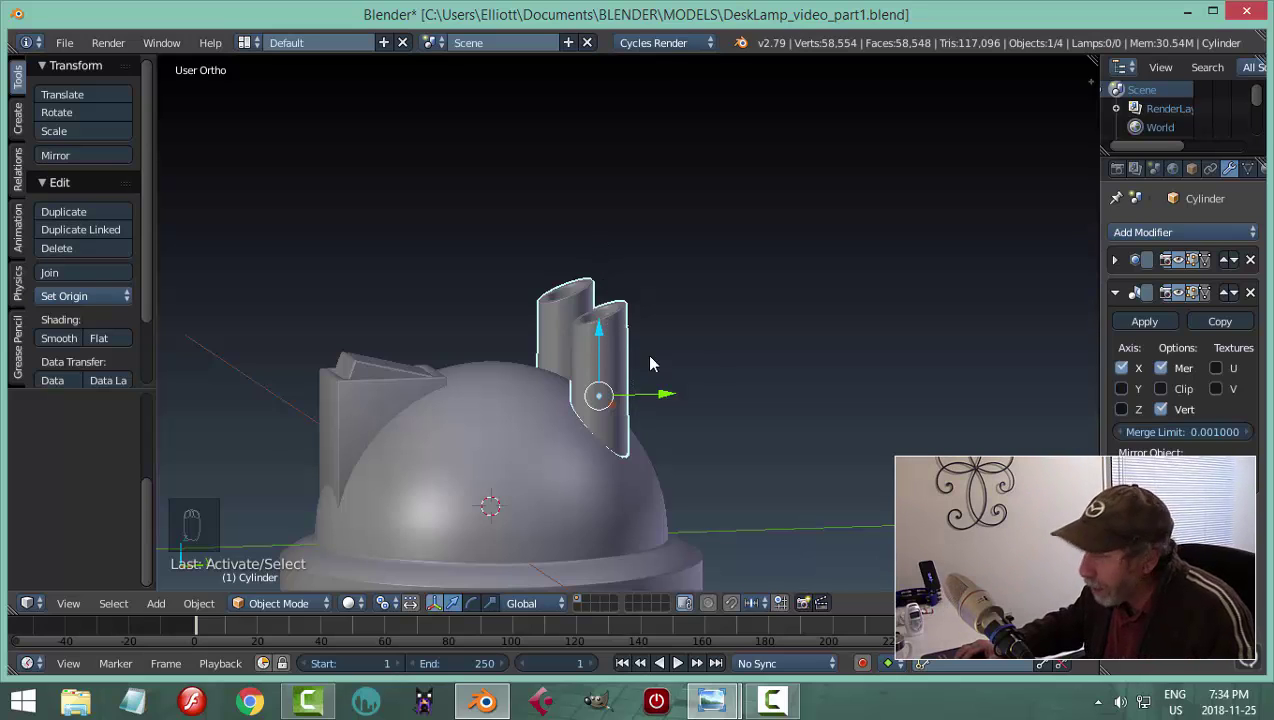
pyautogui.moveTo(756, 384); pyautogui.dragTo(727, 374, button='middle')
pyautogui.scroll(2, 720, 390)
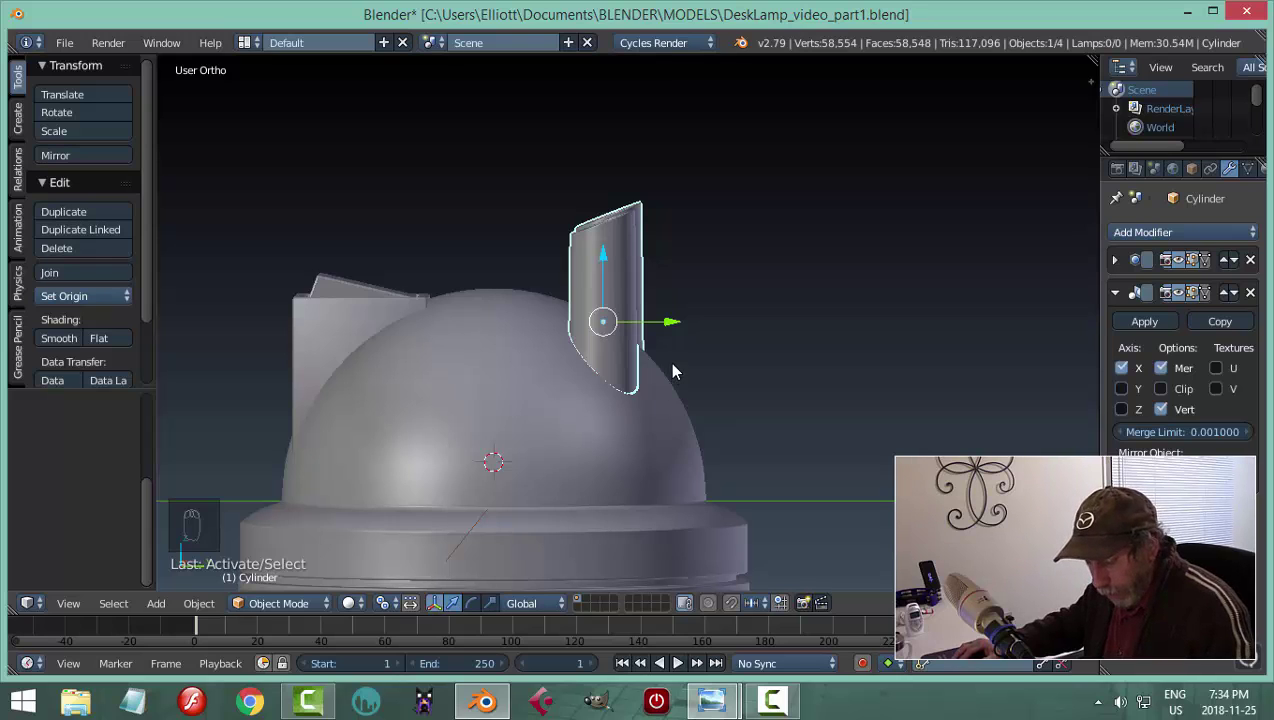
pyautogui.hotkey('shift', 'h')
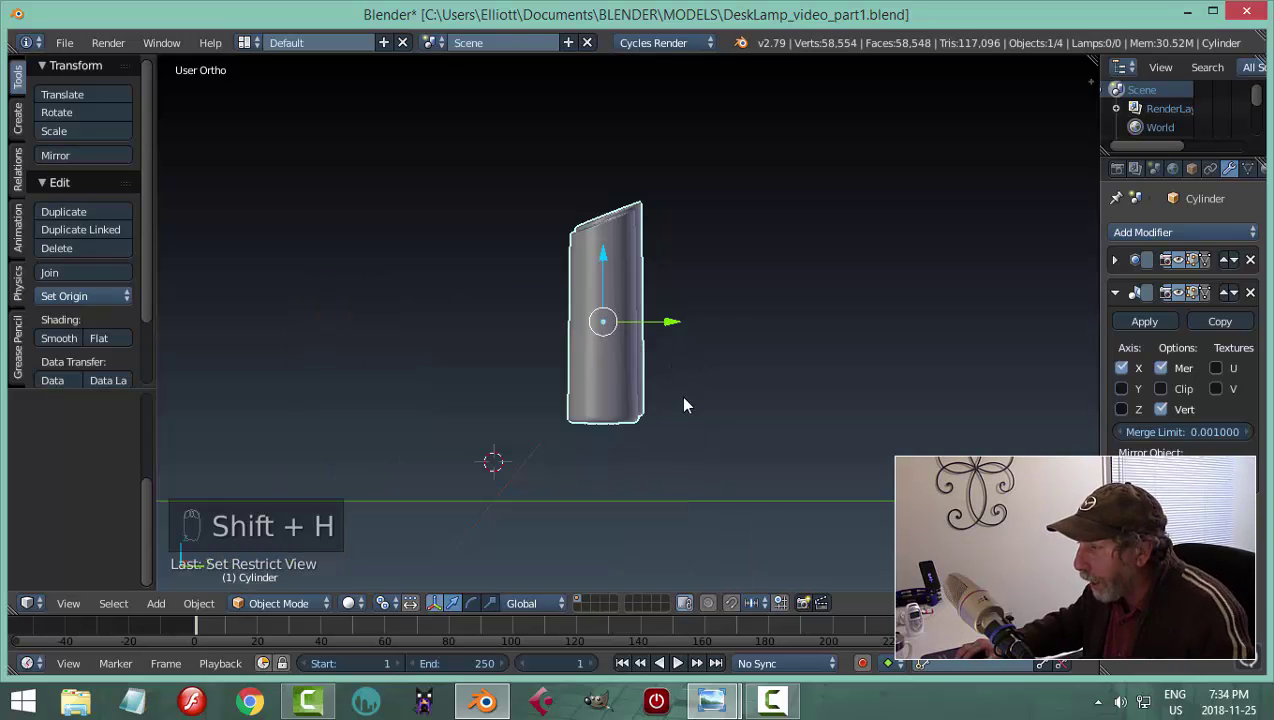
pyautogui.moveTo(683, 404); pyautogui.dragTo(592, 435, button='middle')
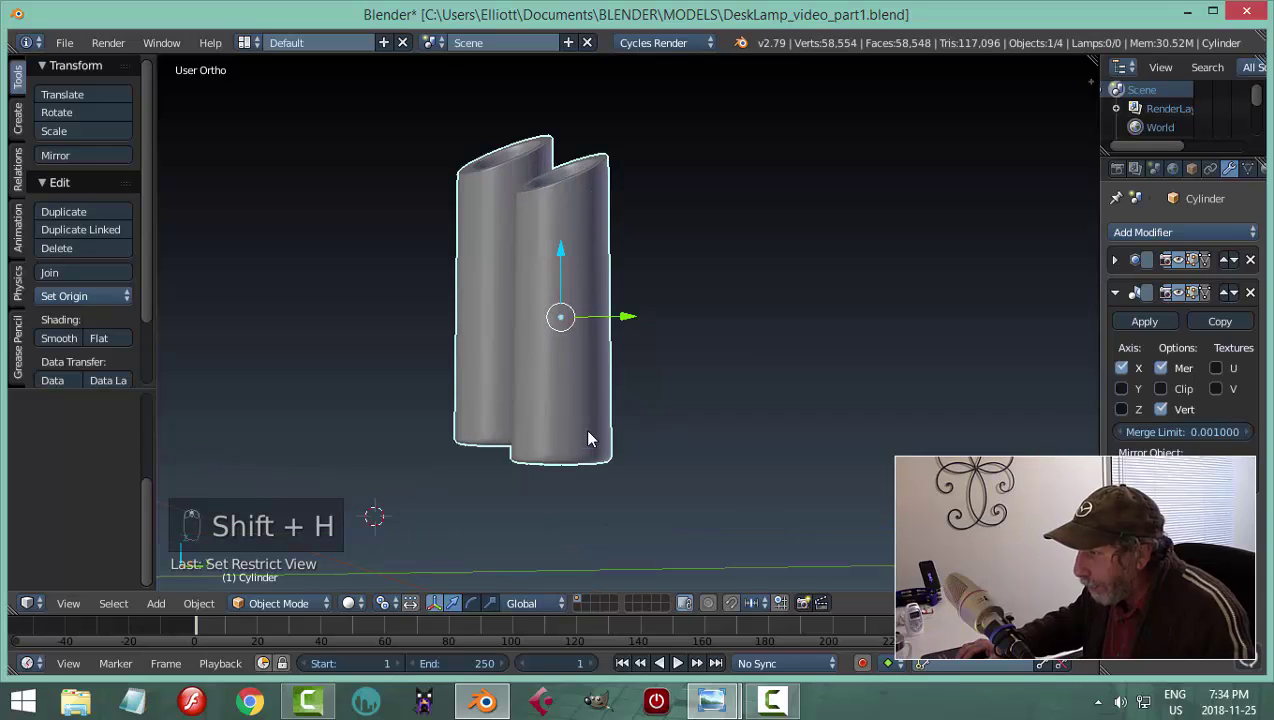
# In Edit Mode, select the outer edge loop around the bottom rim of the unmirrored socket
pyautogui.press('Tab')
pyautogui.click(720, 431)
pyautogui.moveTo(651, 475); pyautogui.dragTo(506, 183, button='middle')
pyautogui.scroll(1, 506, 183)
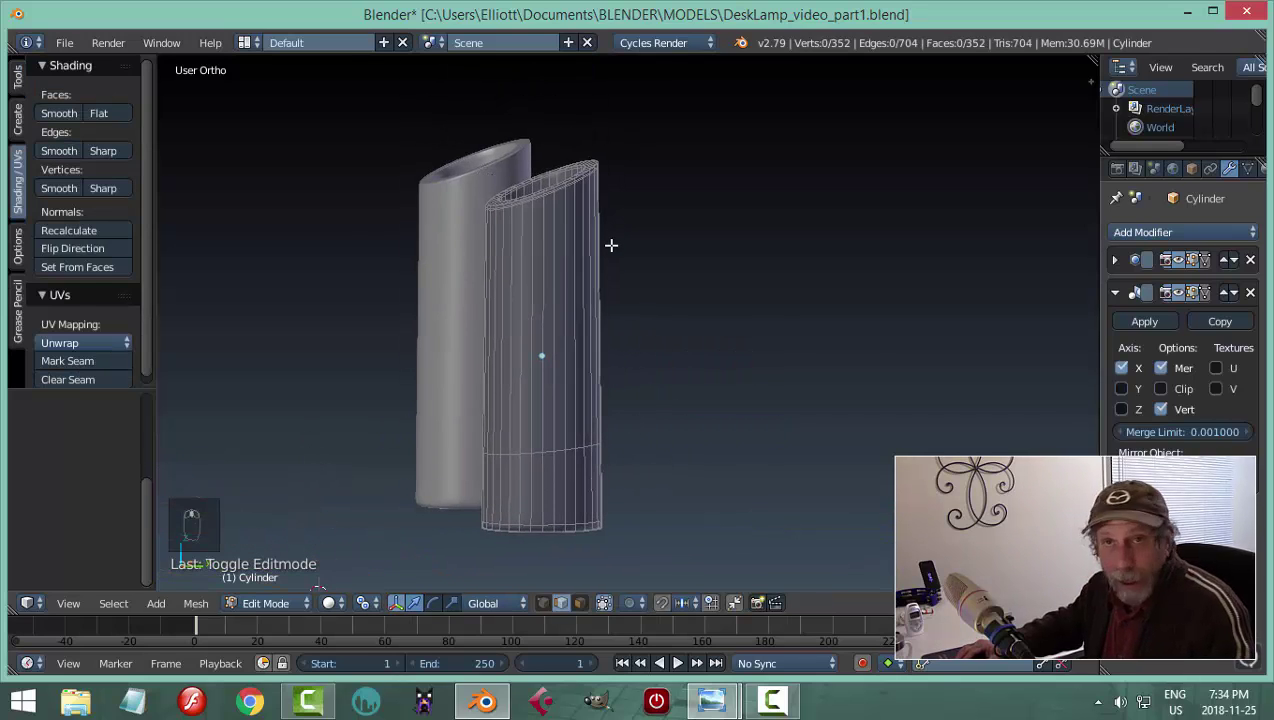
pyautogui.moveTo(579, 282); pyautogui.dragTo(559, 436, button='middle')
pyautogui.scroll(3, 498, 353)
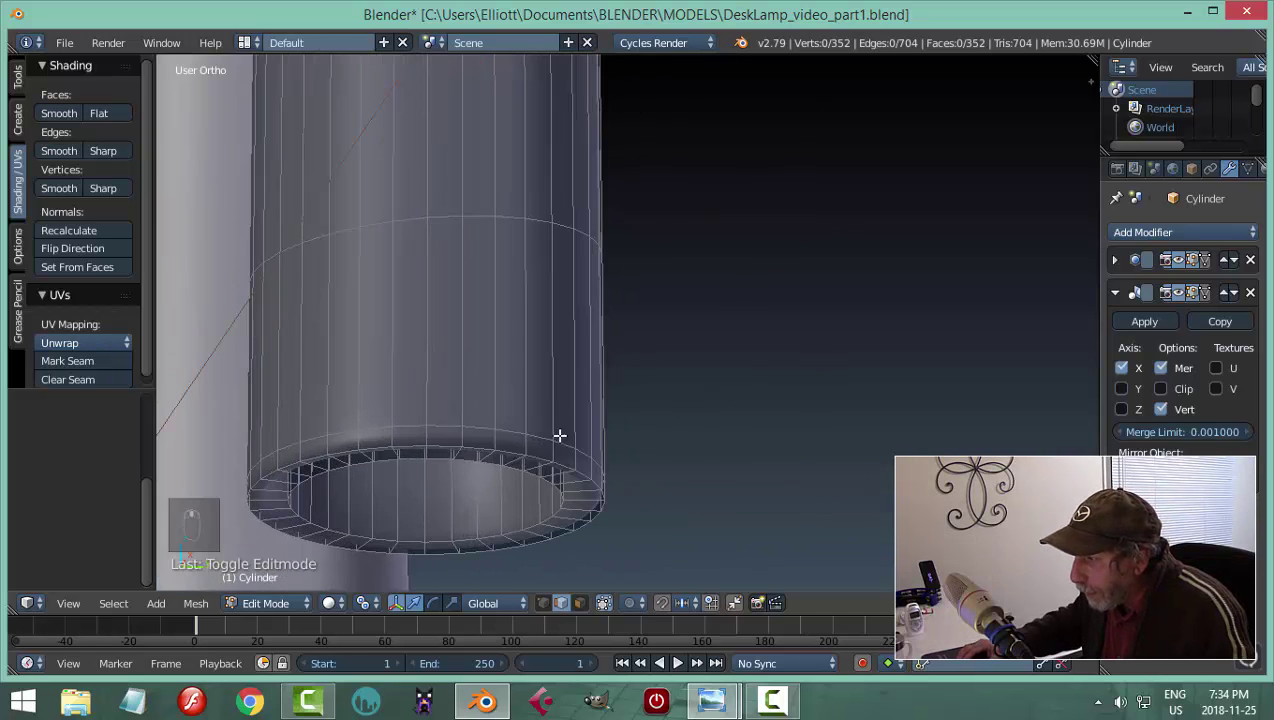
pyautogui.keyDown('alt'); pyautogui.rightClick(482, 445); pyautogui.keyUp('alt')
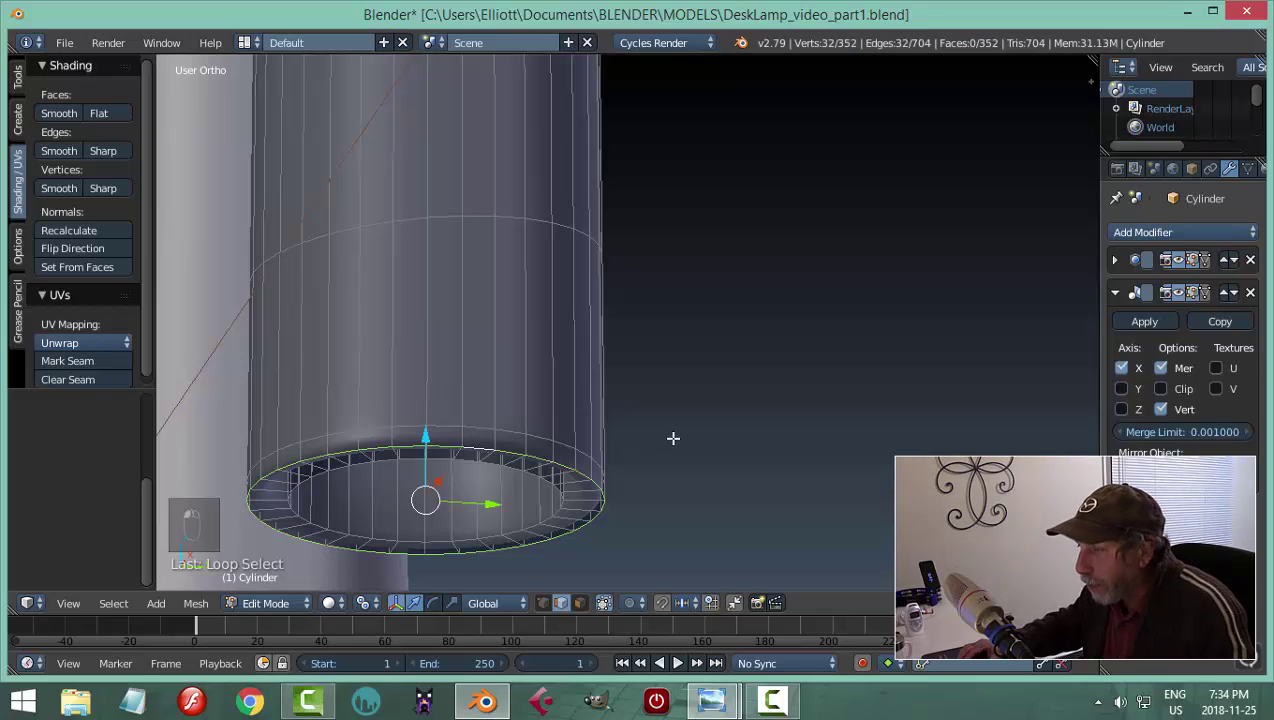
# Duplicate the bottom edge loop in place, separate it into its own object, and return to Object Mode
pyautogui.moveTo(673, 438); pyautogui.dragTo(632, 376, button='middle')
pyautogui.scroll(-3, 687, 339)
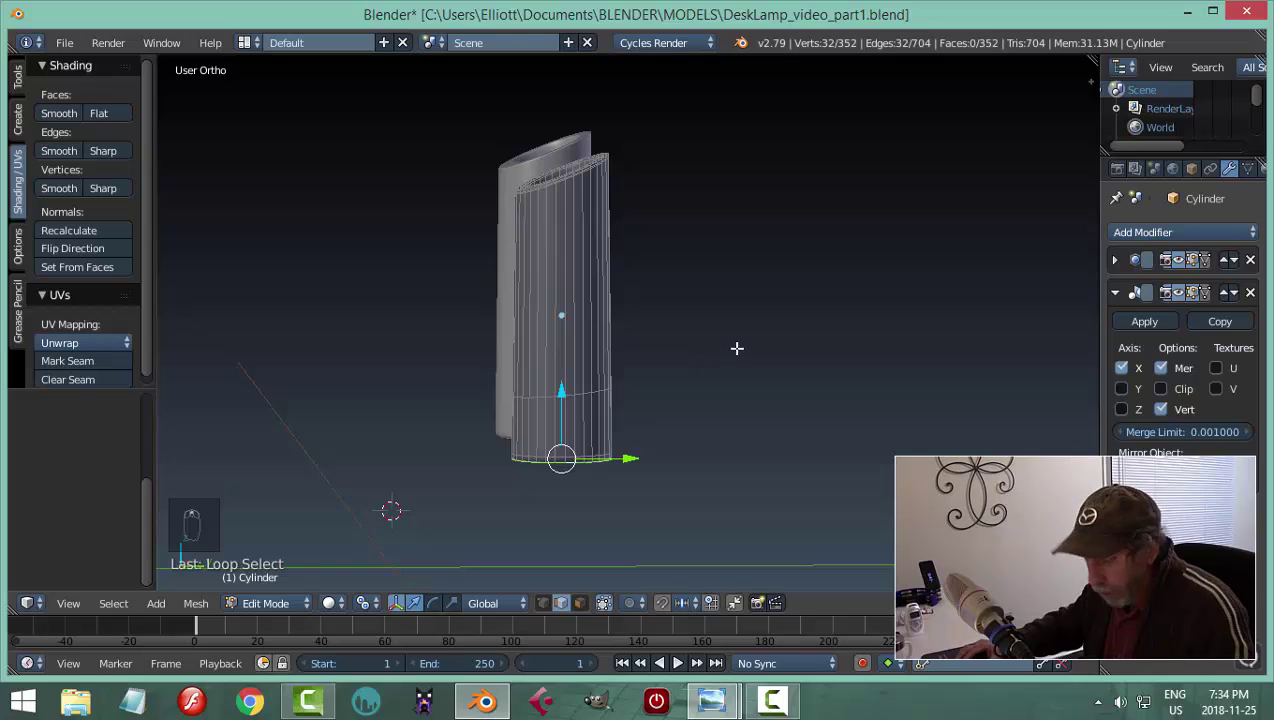
pyautogui.hotkey('shift', 'd')
pyautogui.press('p')
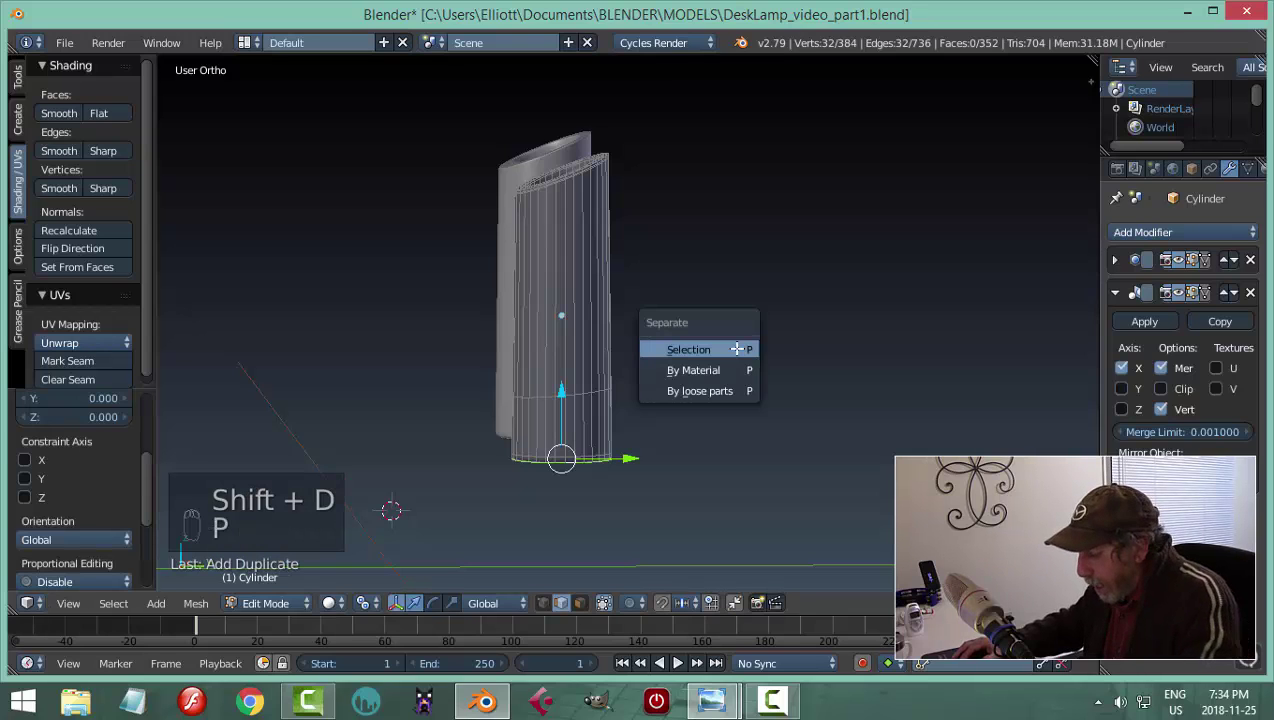
pyautogui.click(737, 348)
pyautogui.press('Tab')
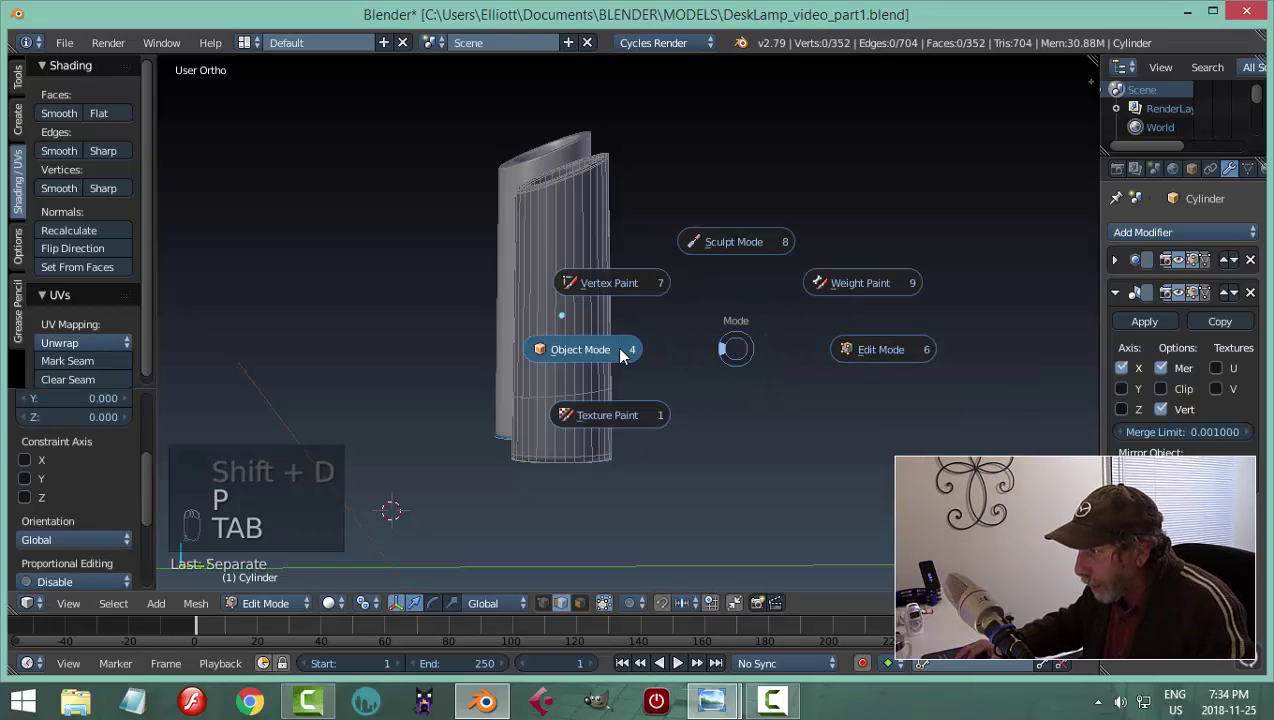
pyautogui.click(625, 350)
# Select the separated ring, turn off its Mirror modifier in the viewport, and set its origin to the ring's centre
pyautogui.rightClick(572, 468)
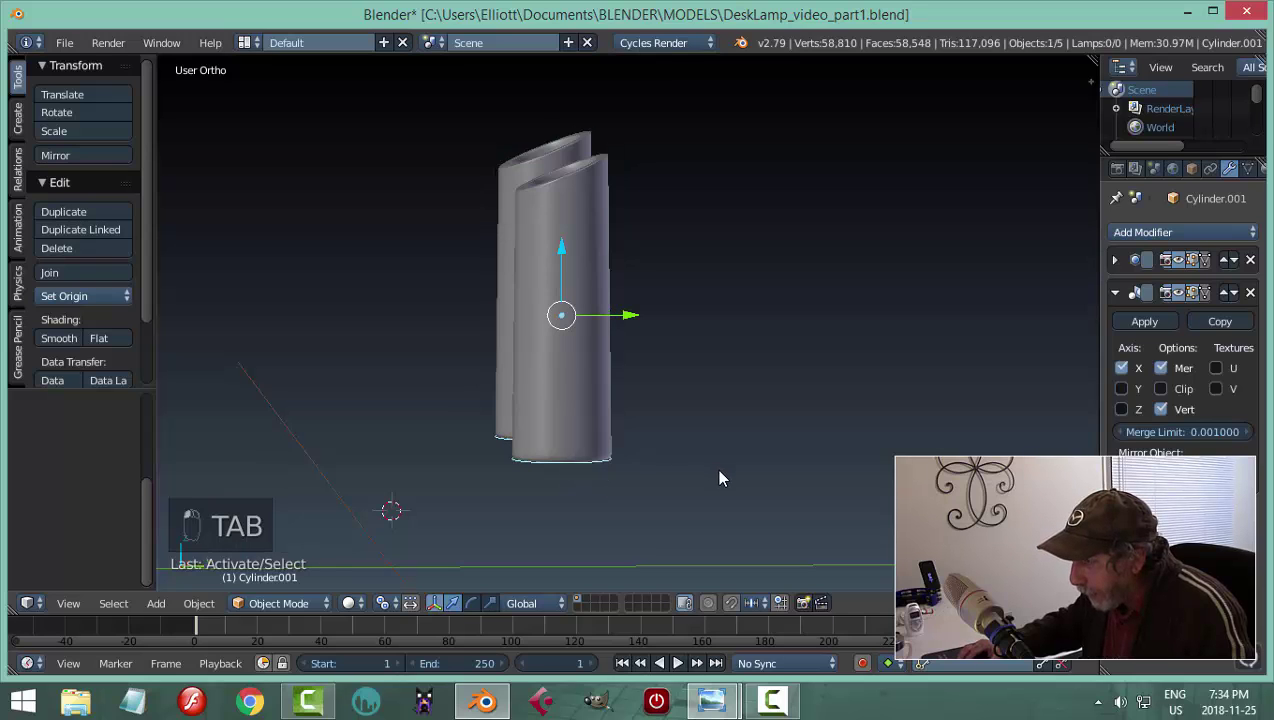
pyautogui.moveTo(719, 478); pyautogui.dragTo(736, 428, button='middle')
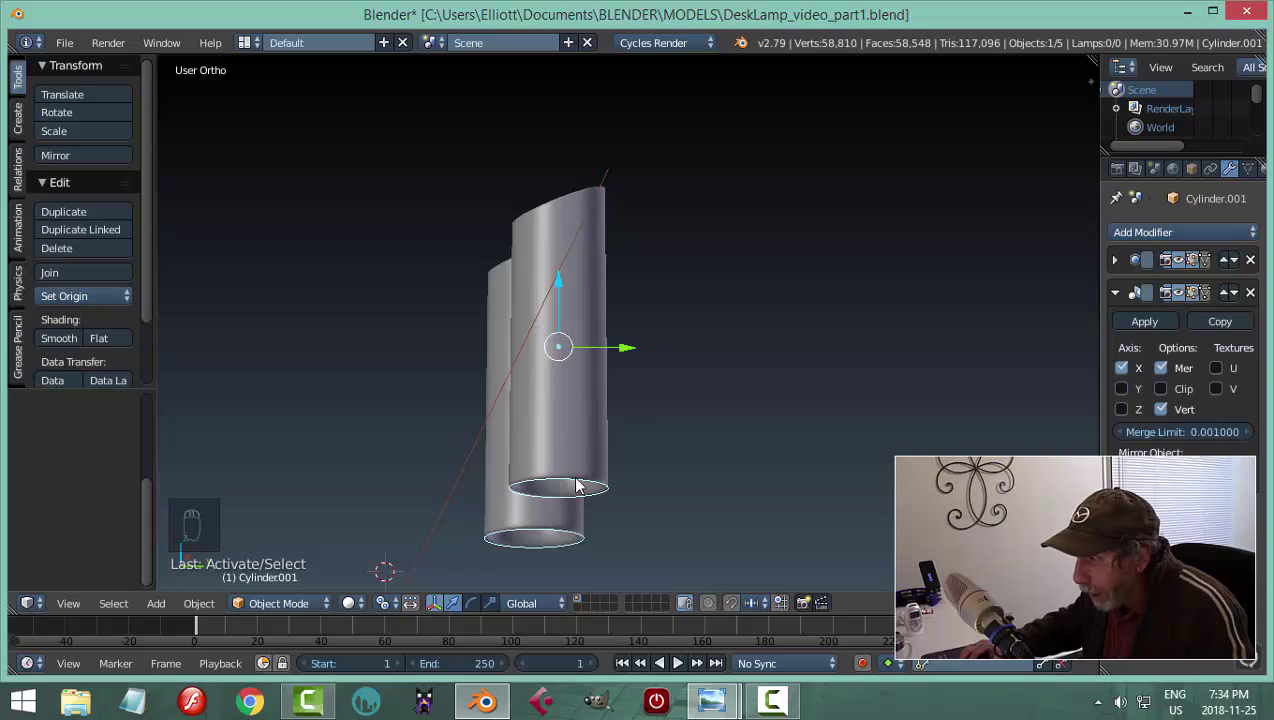
pyautogui.click(1180, 294)
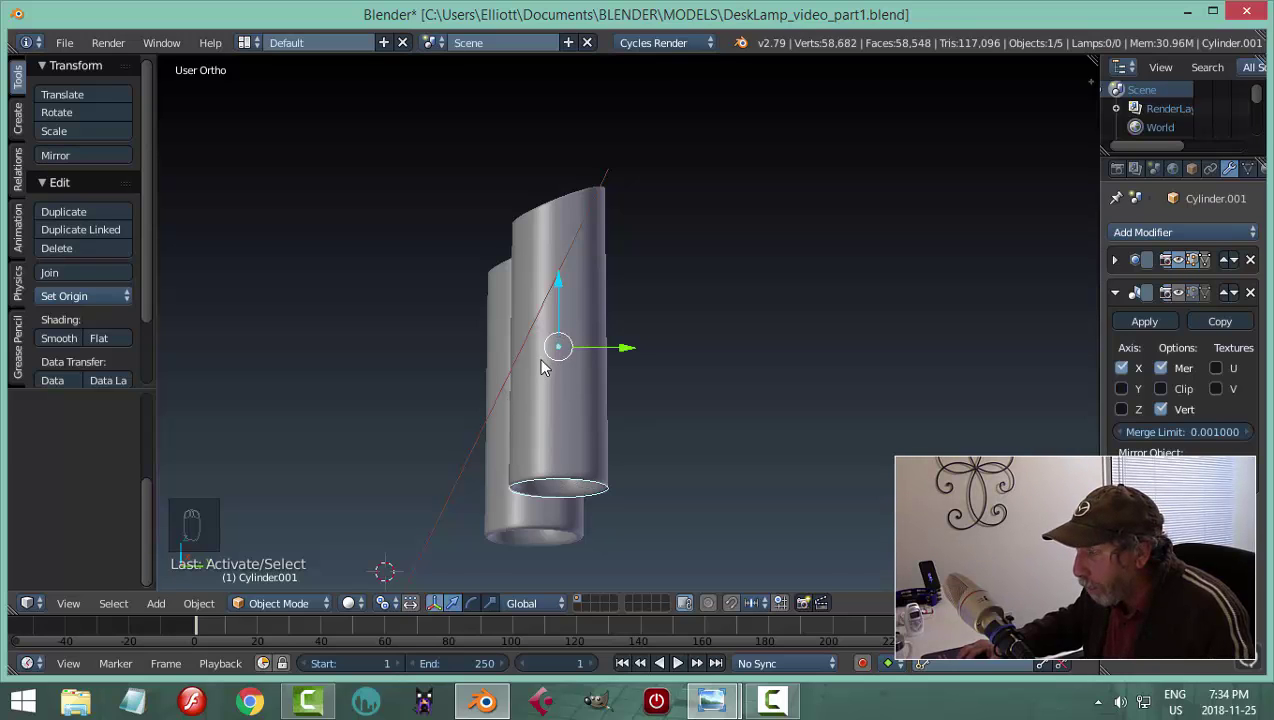
pyautogui.click(94, 295)
pyautogui.click(99, 340)
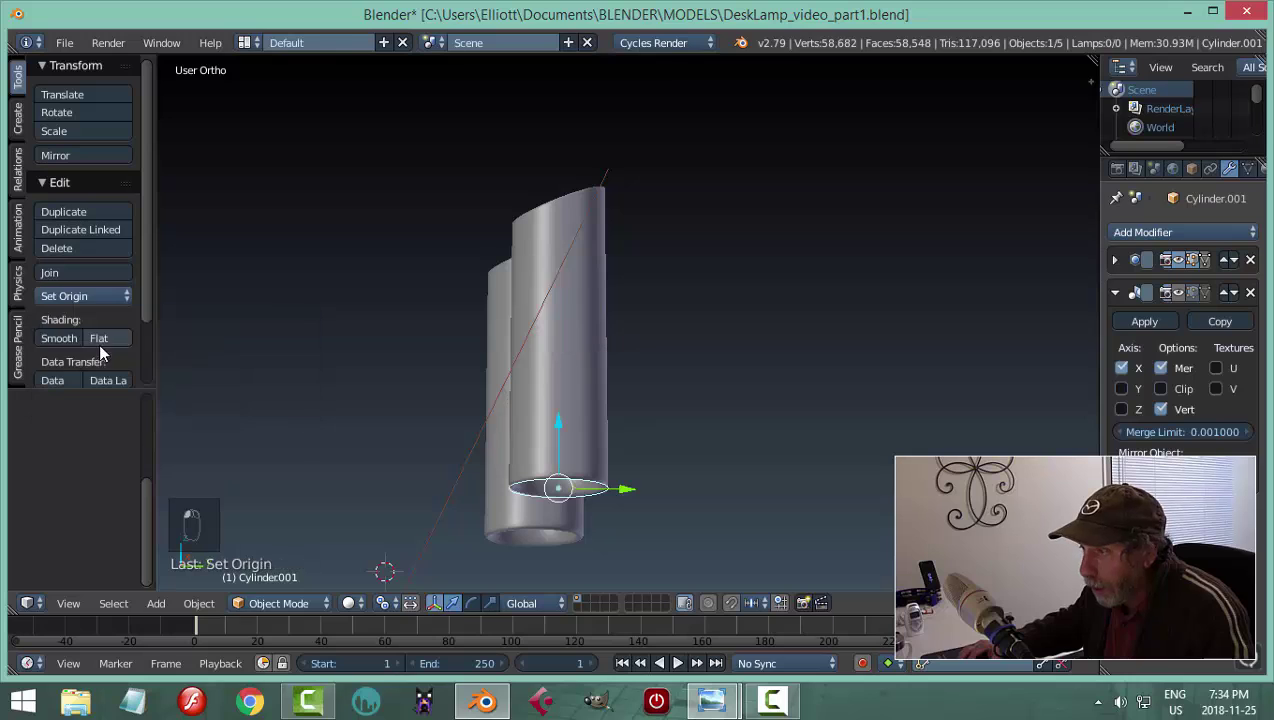
# Snap the 3D cursor to the ring, and raise the ring along Z to just above the socket's slanted opening
pyautogui.hotkey('shift', 's')
pyautogui.click(642, 492)
pyautogui.moveTo(657, 515); pyautogui.dragTo(627, 534, button='middle')
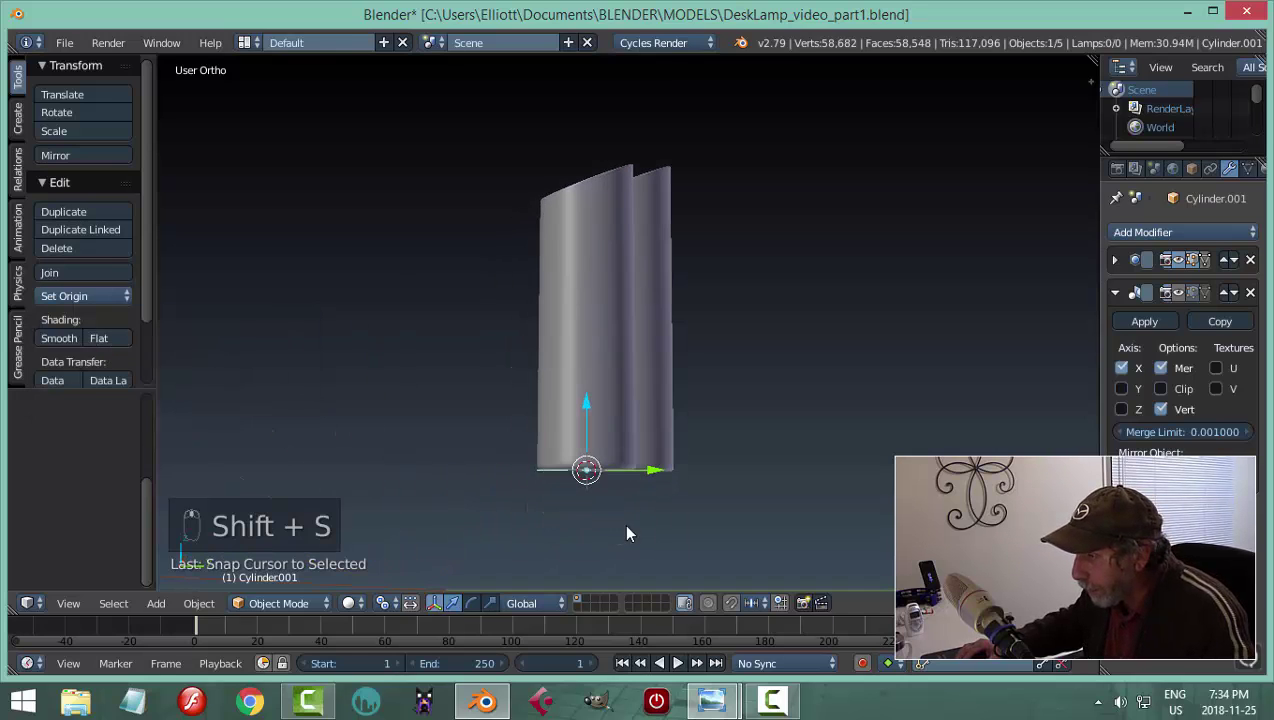
pyautogui.moveTo(594, 404); pyautogui.dragTo(625, 88)
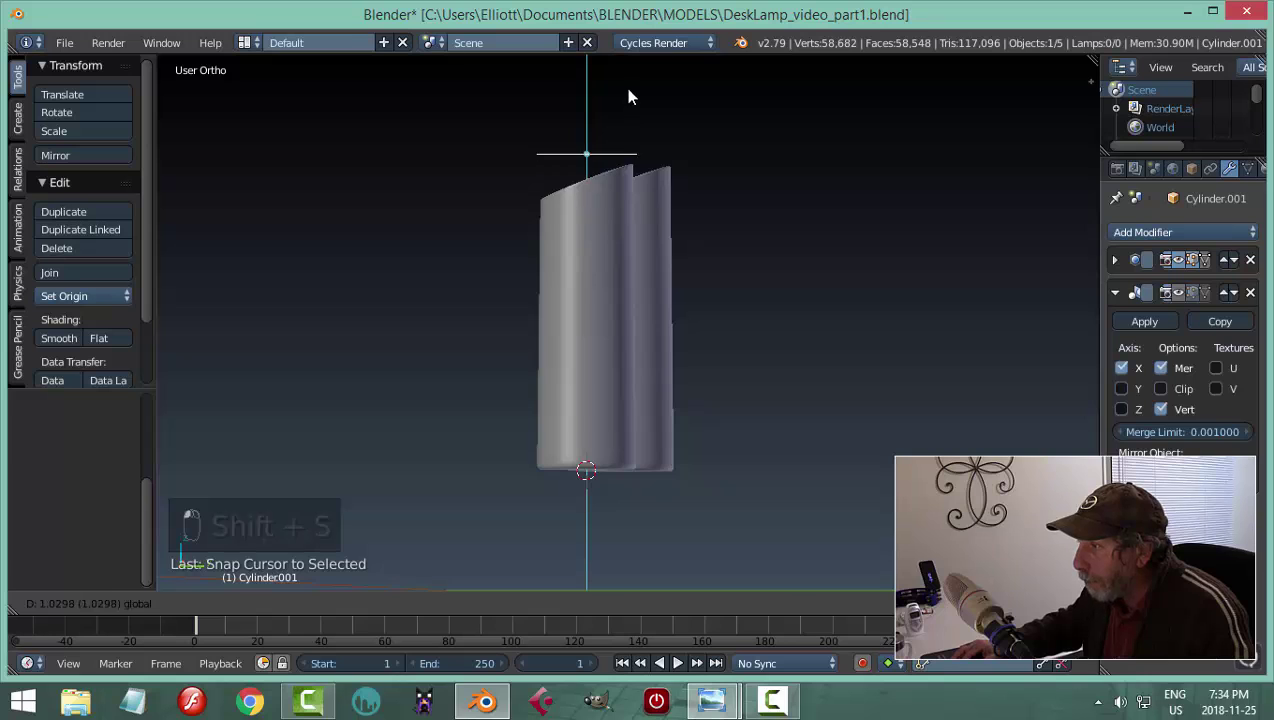
pyautogui.moveTo(625, 88); pyautogui.dragTo(808, 373, button='middle')
# Select the ring's whole mesh in Edit Mode and scale it down slightly to fit the socket opening
pyautogui.press('Tab')
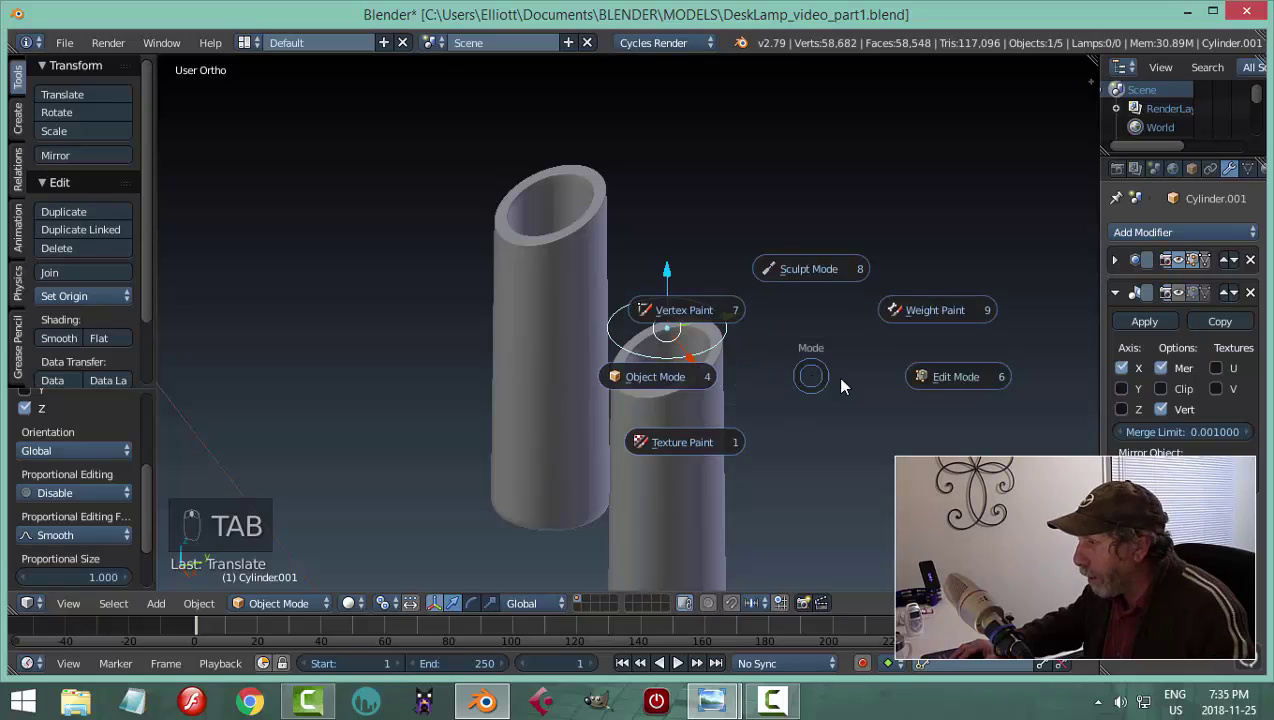
pyautogui.press('a')
pyautogui.press('a')
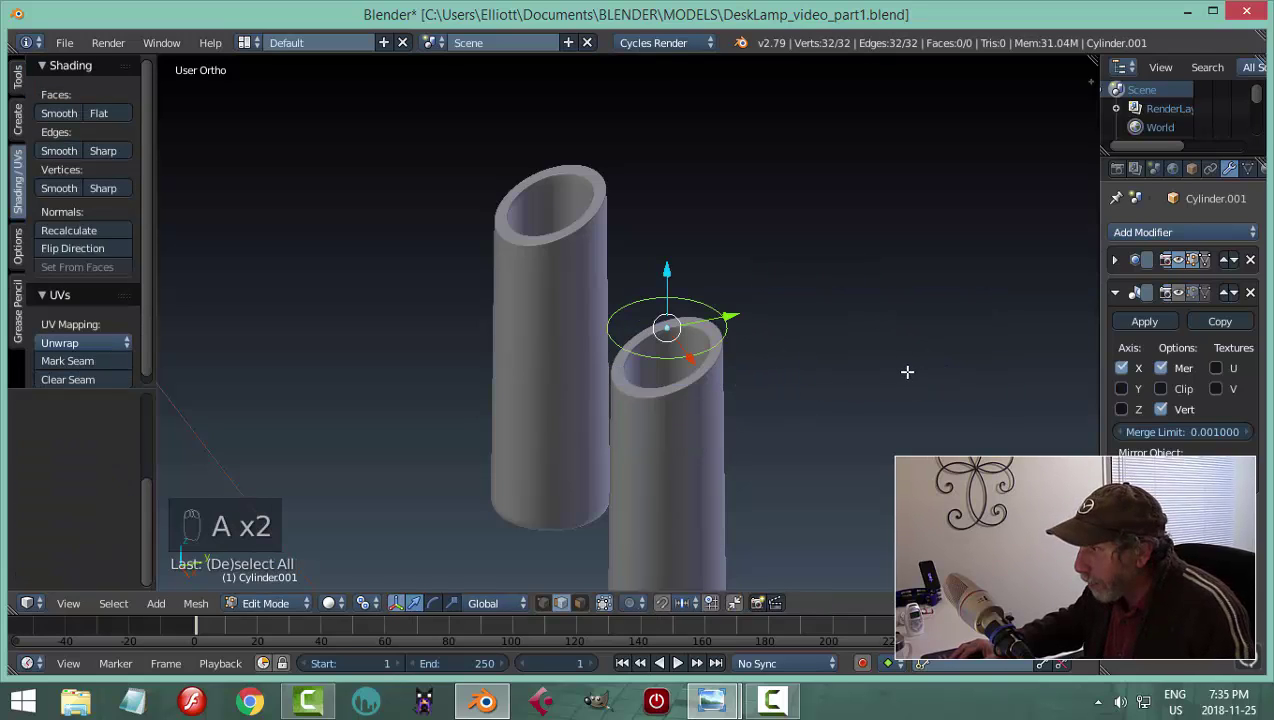
pyautogui.press('s')
pyautogui.click(876, 371)
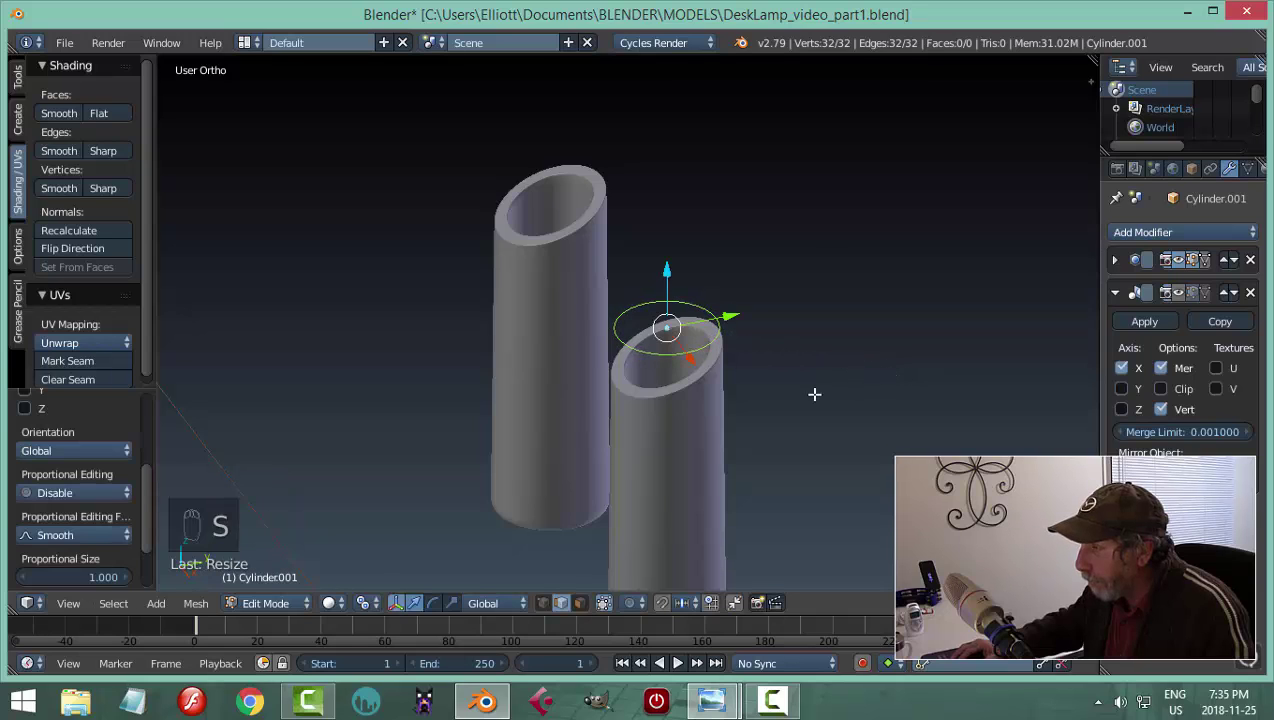
# Lower the ring along Z into the socket's slanted opening
pyautogui.moveTo(814, 394); pyautogui.dragTo(684, 324, button='middle')
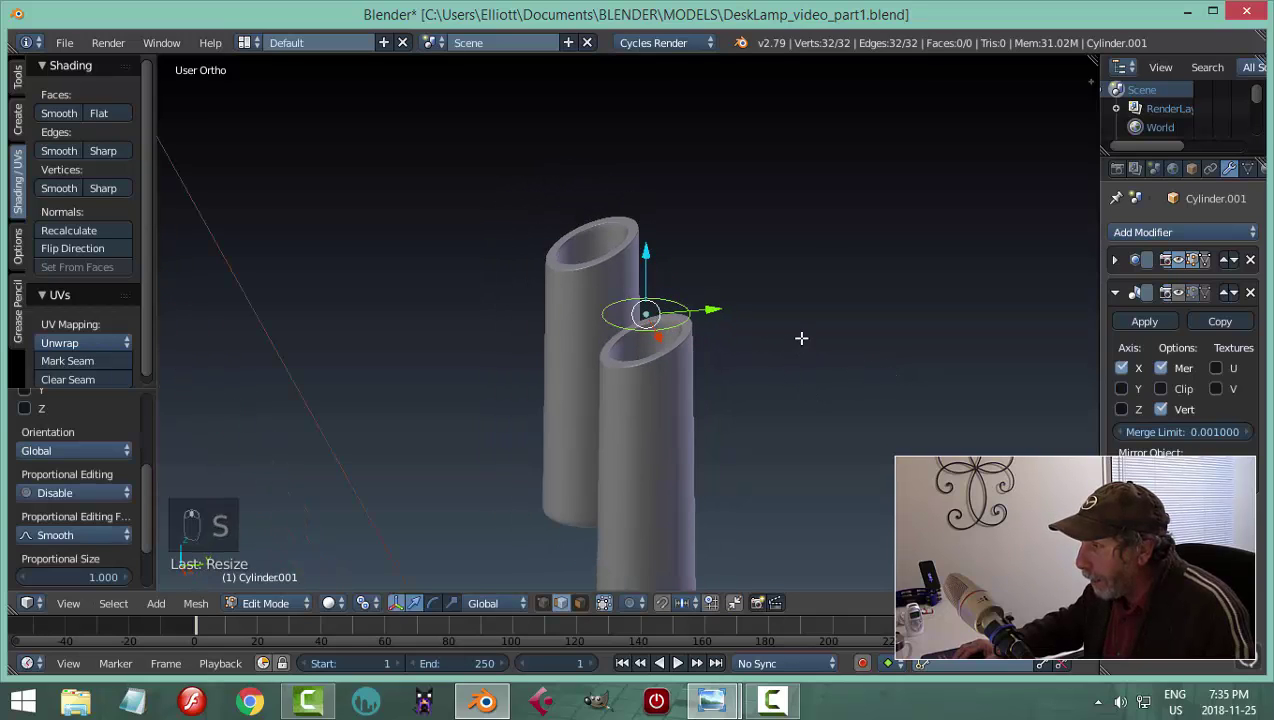
pyautogui.press('g')
pyautogui.press('z')
pyautogui.click(663, 298)
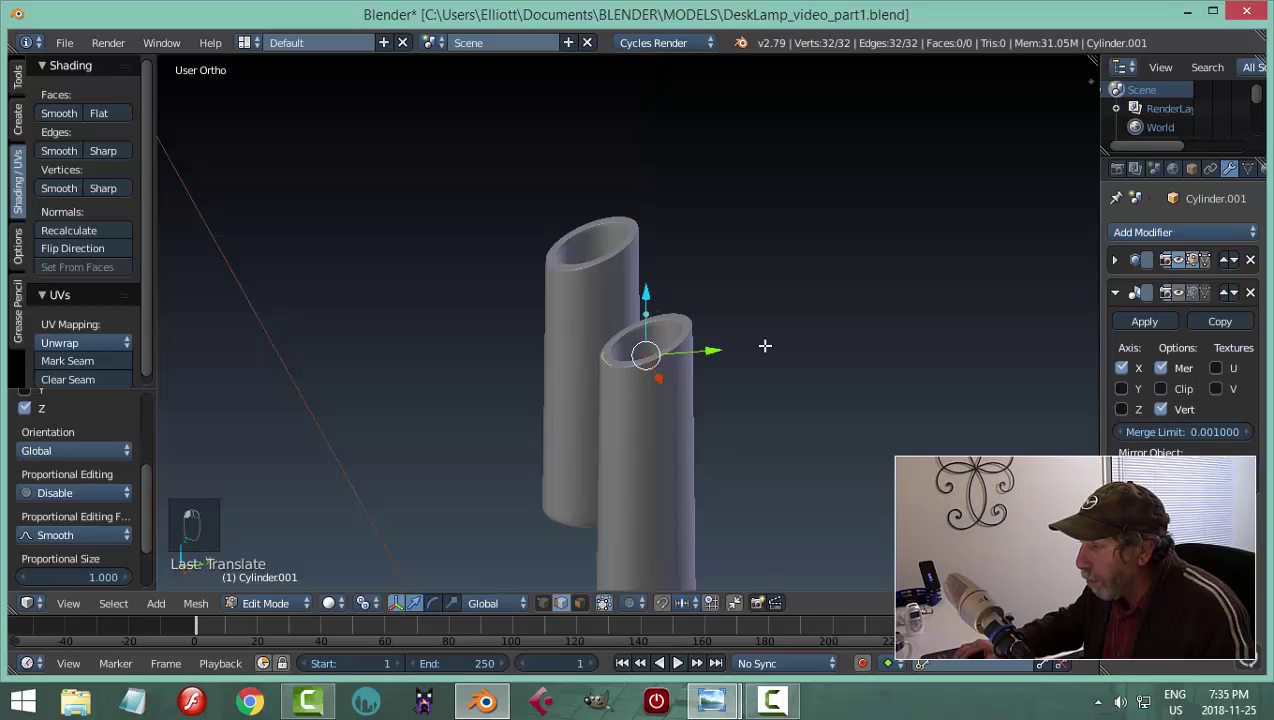
# Extrude the ring straight up along Z to form an open tube above the socket
pyautogui.moveTo(762, 347); pyautogui.dragTo(756, 387, button='middle')
pyautogui.scroll(-3, 781, 369)
pyautogui.press('e')
pyautogui.rightClick(756, 387)
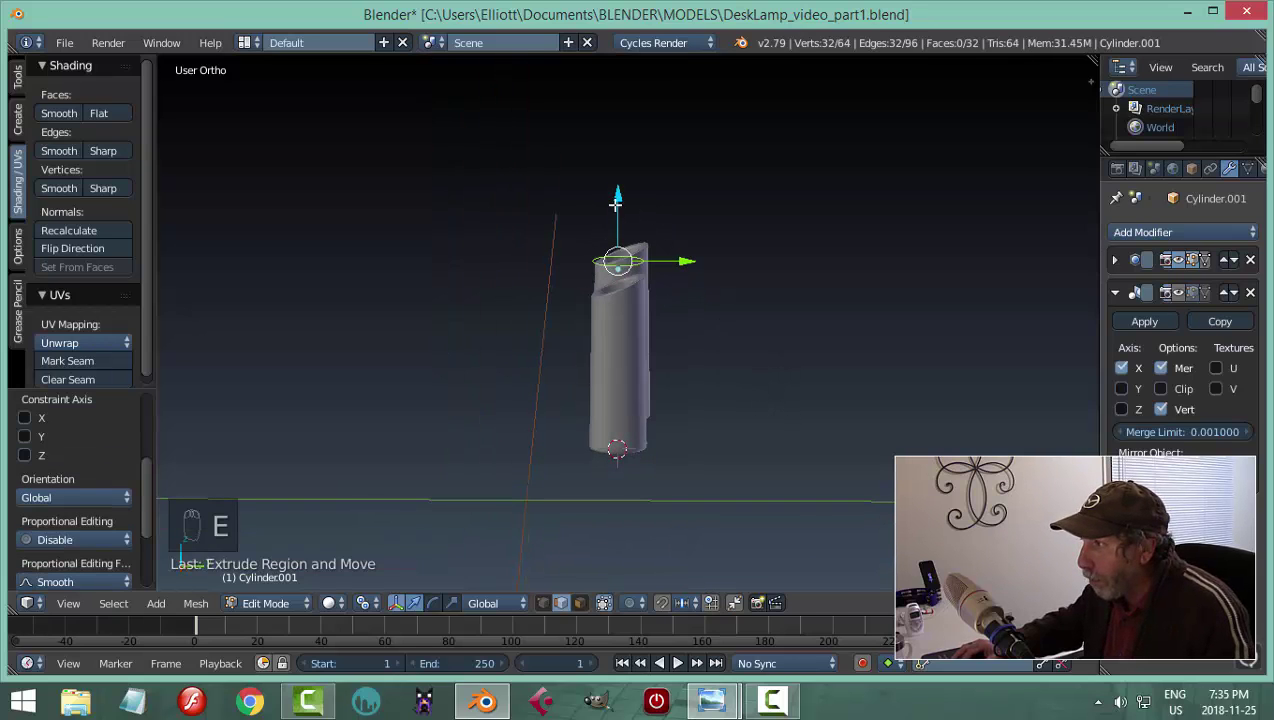
pyautogui.moveTo(615, 204); pyautogui.dragTo(626, 110)
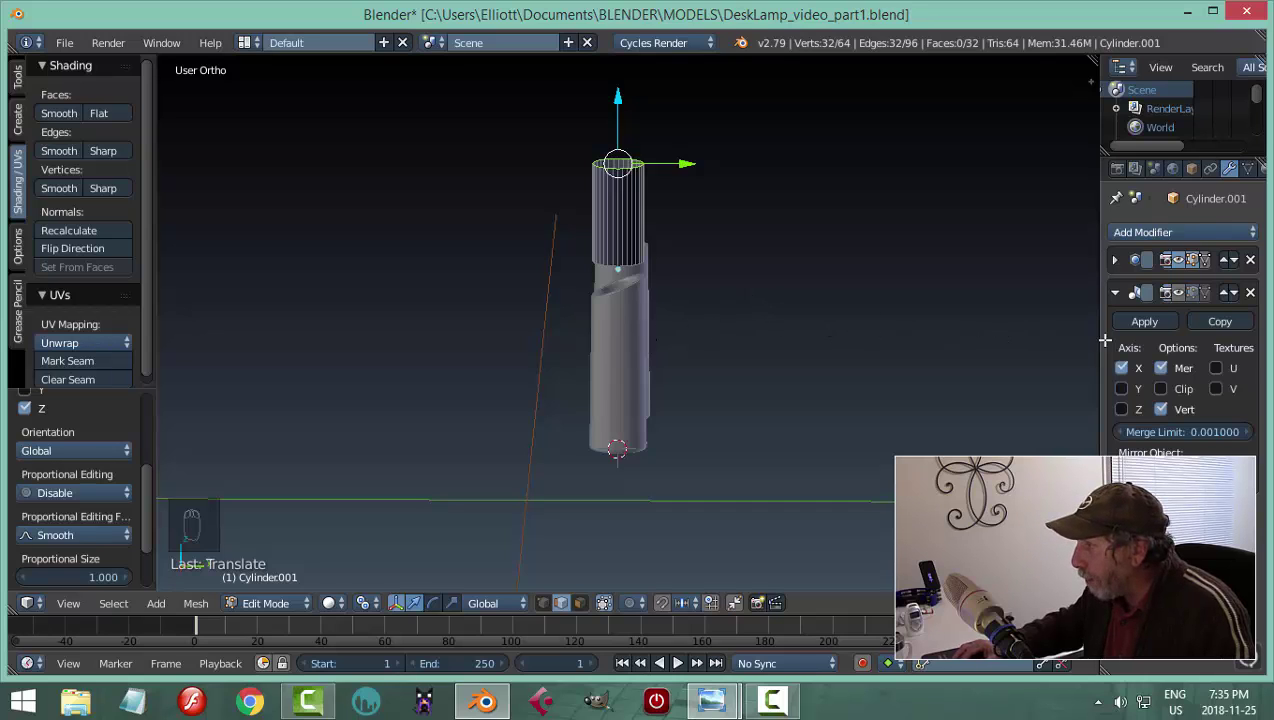
# Remove the Mirror modifier and the other remaining modifier from the tube
pyautogui.click(1251, 293)
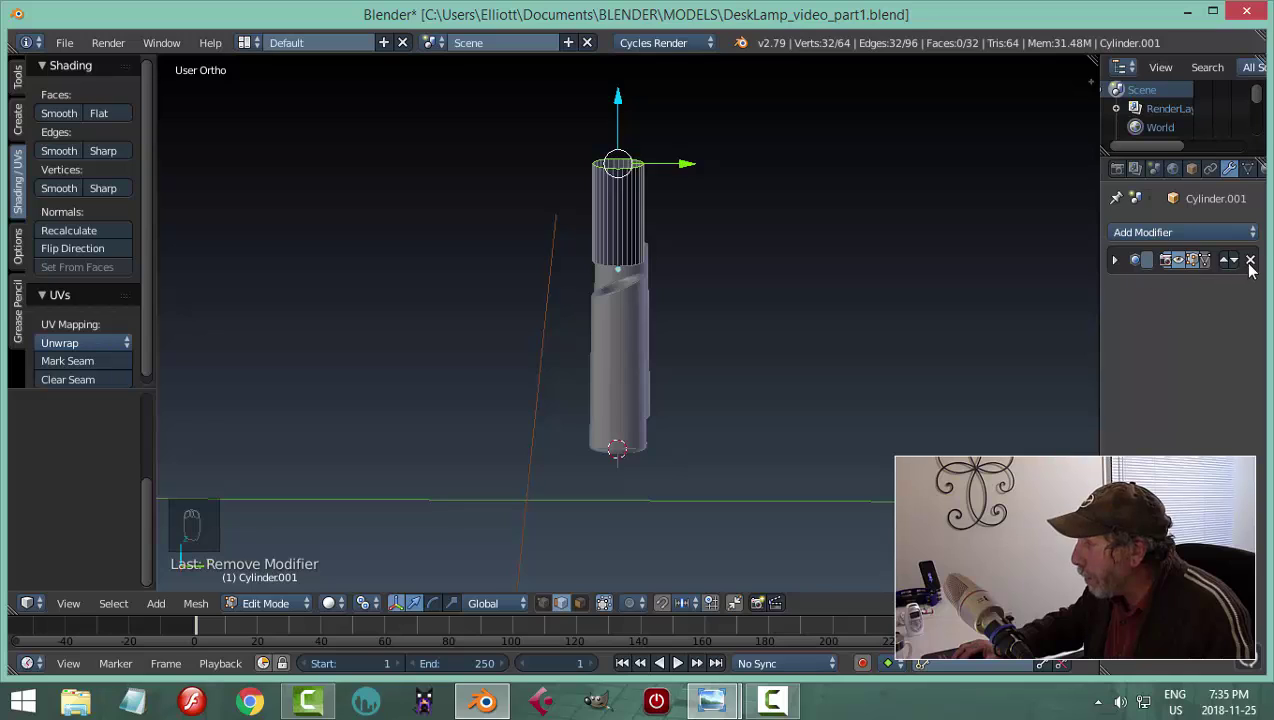
pyautogui.click(1116, 260)
pyautogui.click(1116, 260)
pyautogui.click(1250, 261)
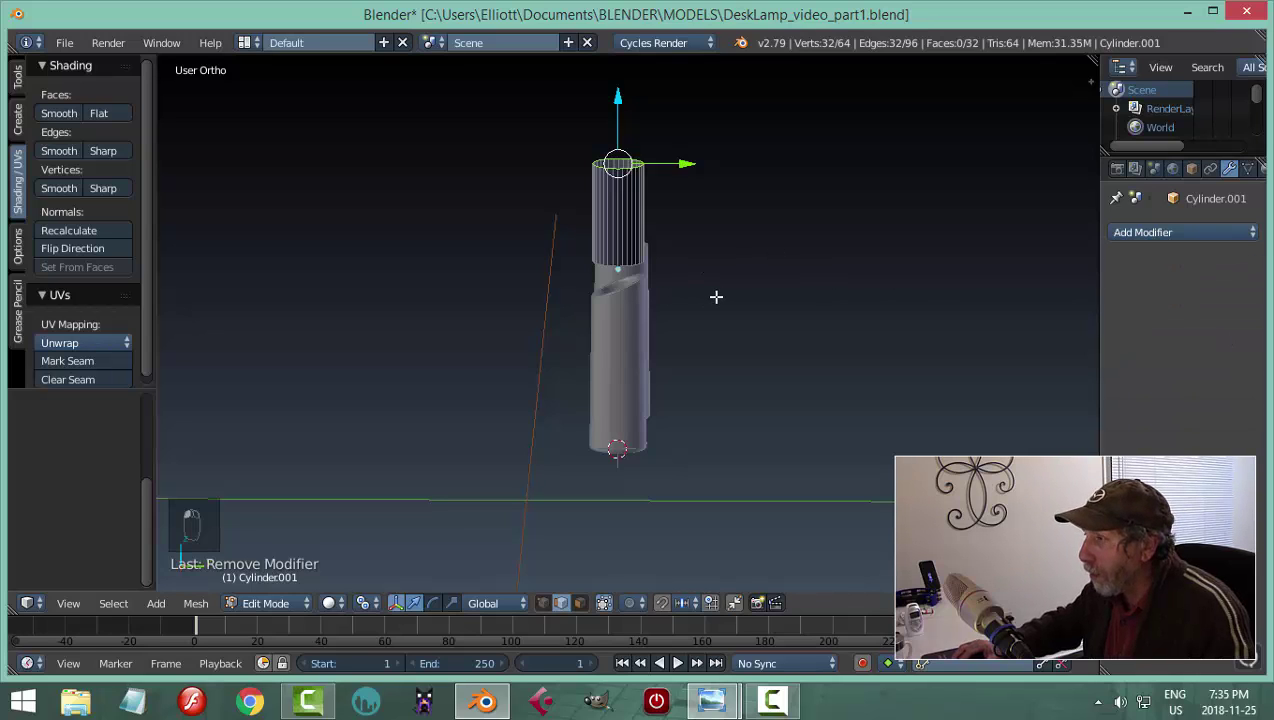
# Raise the tube's top edge loop further along Z to lengthen the tube
pyautogui.scroll(-1, 716, 297)
pyautogui.keyDown('shift'); pyautogui.moveTo(717, 296); pyautogui.dragTo(796, 415, button='middle'); pyautogui.keyUp('shift')
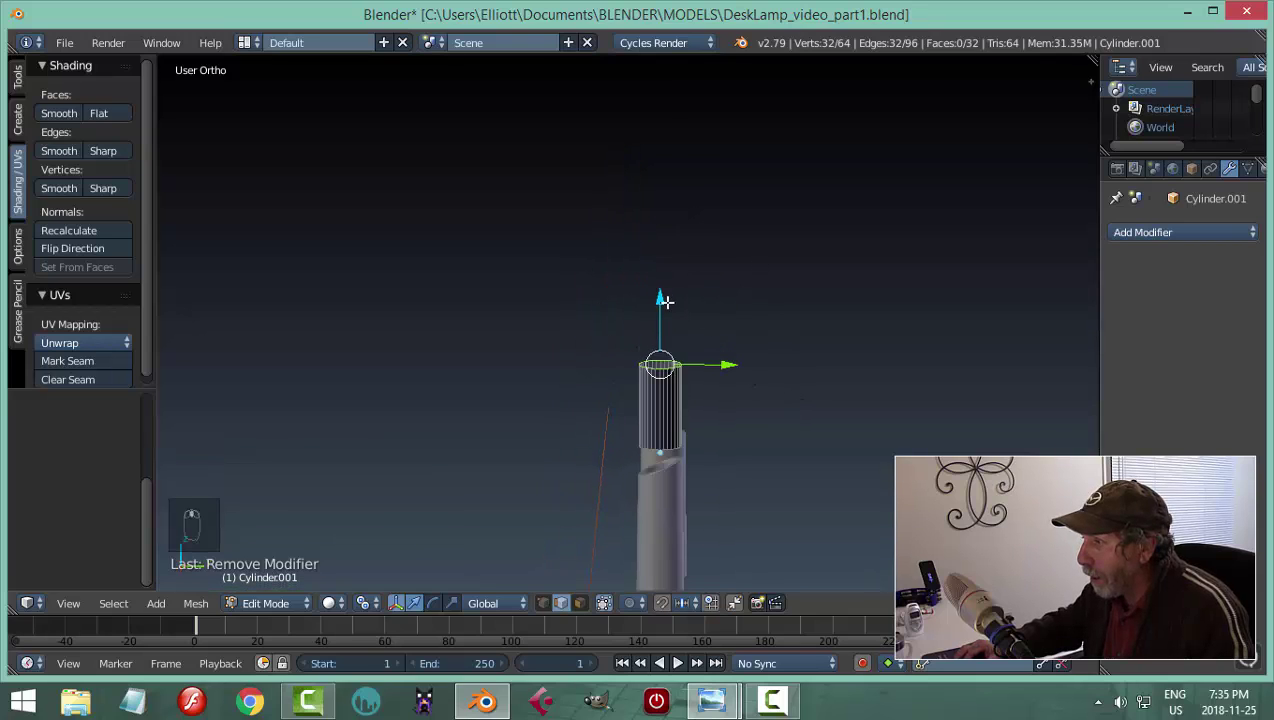
pyautogui.moveTo(665, 300); pyautogui.dragTo(671, 191)
pyautogui.scroll(-1, 787, 300)
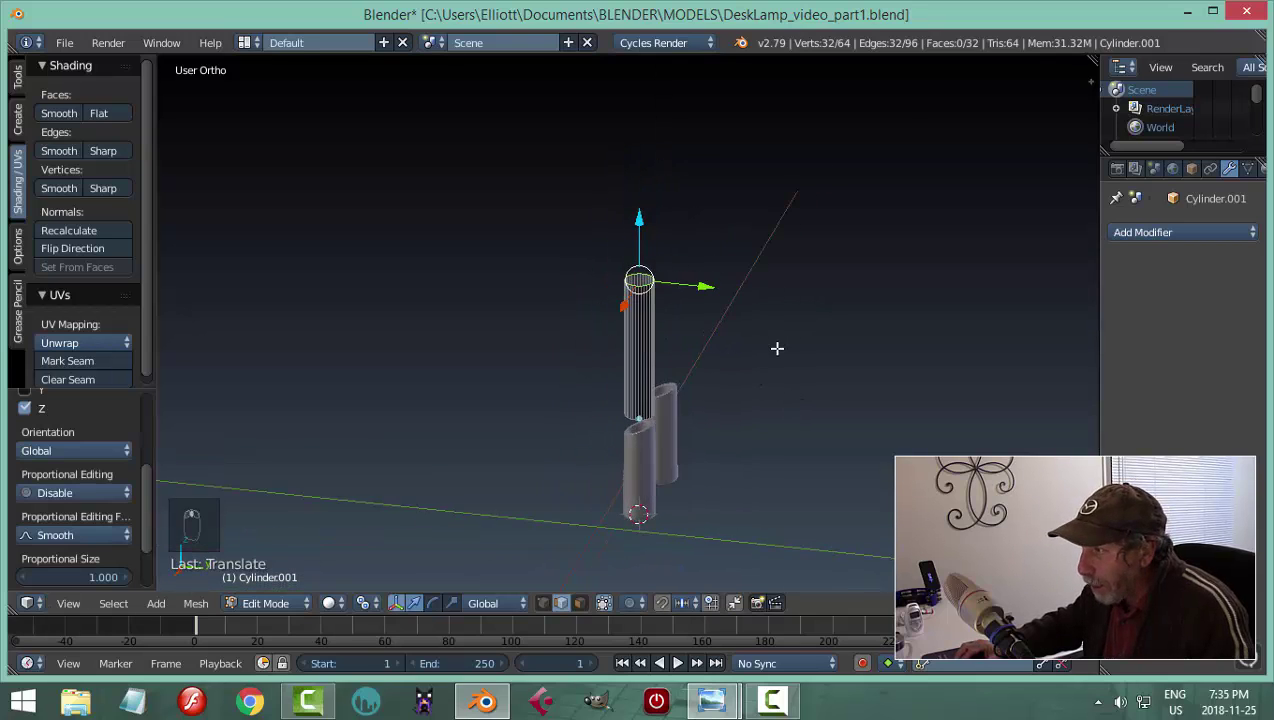
# Select the tube's entire mesh, make its normals consistent, deselect it, and return to Object Mode
pyautogui.scroll(3, 776, 347)
pyautogui.press('a')
pyautogui.press('a')
pyautogui.press('a')
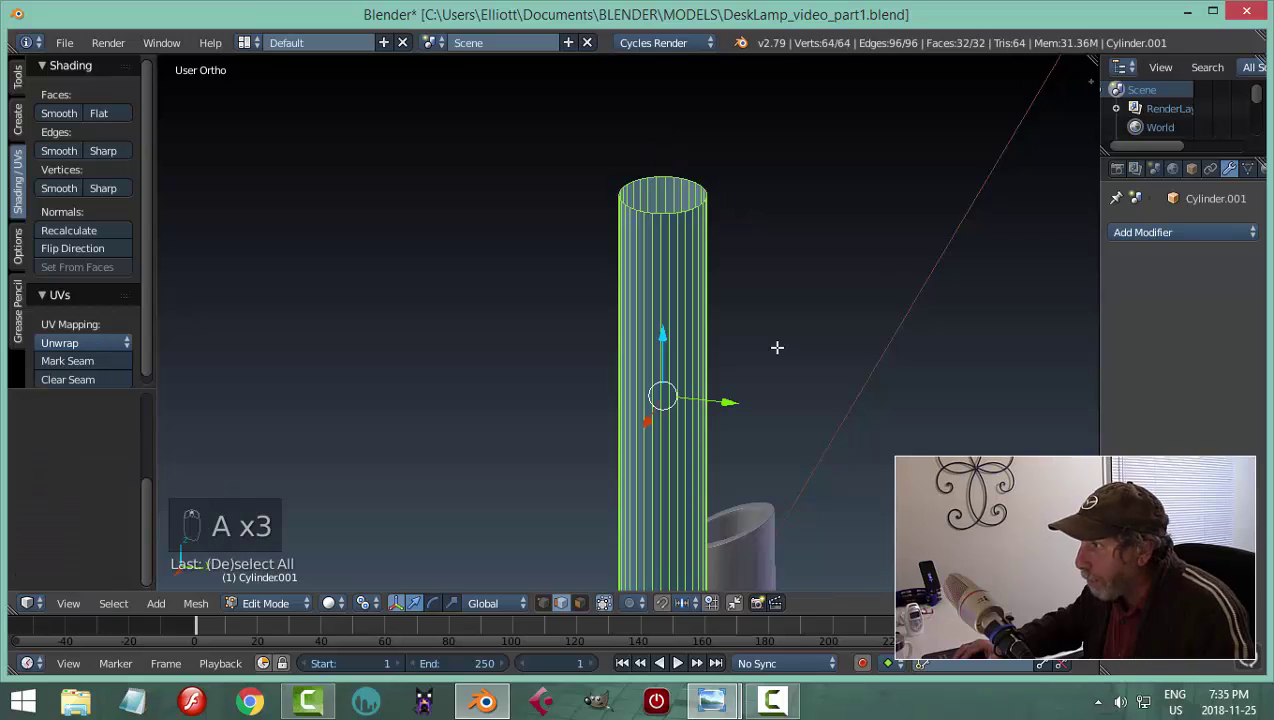
pyautogui.hotkey('ctrl', 'n')
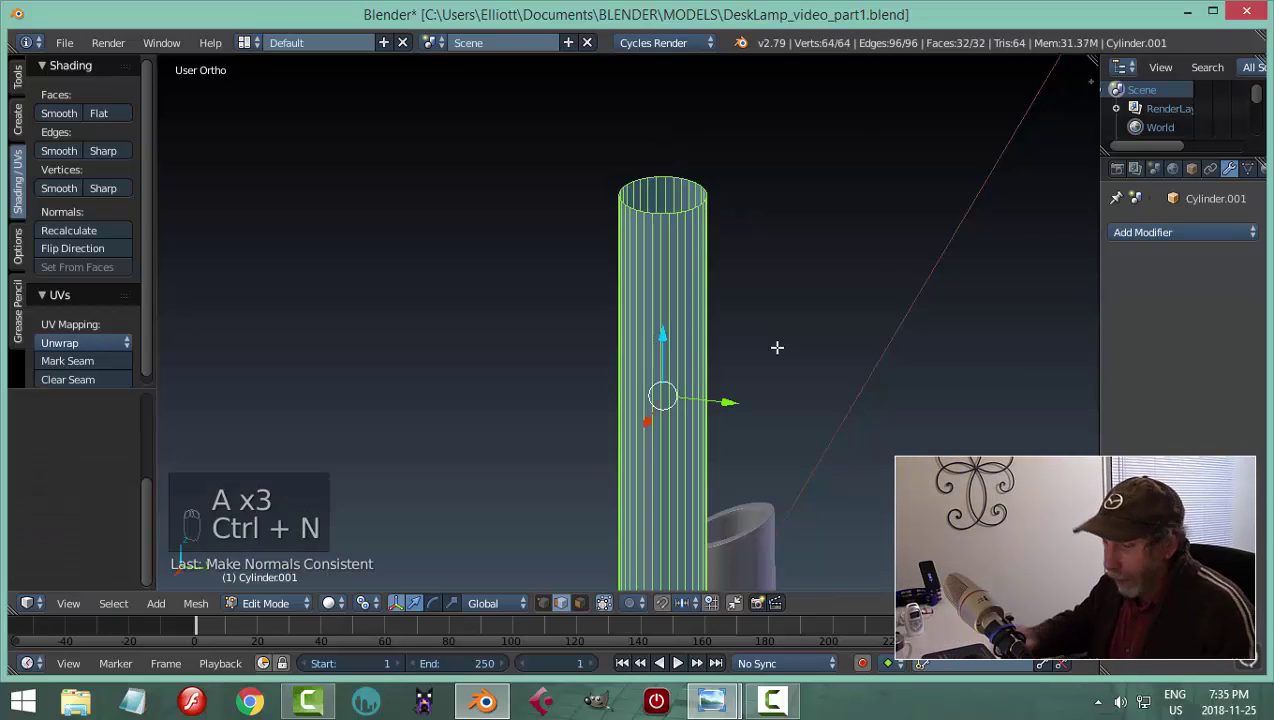
pyautogui.press('a')
pyautogui.press('Tab')
# Lower the tube along Z so that its bottom end sits inside the socket
pyautogui.moveTo(783, 295); pyautogui.dragTo(745, 385, button='middle')
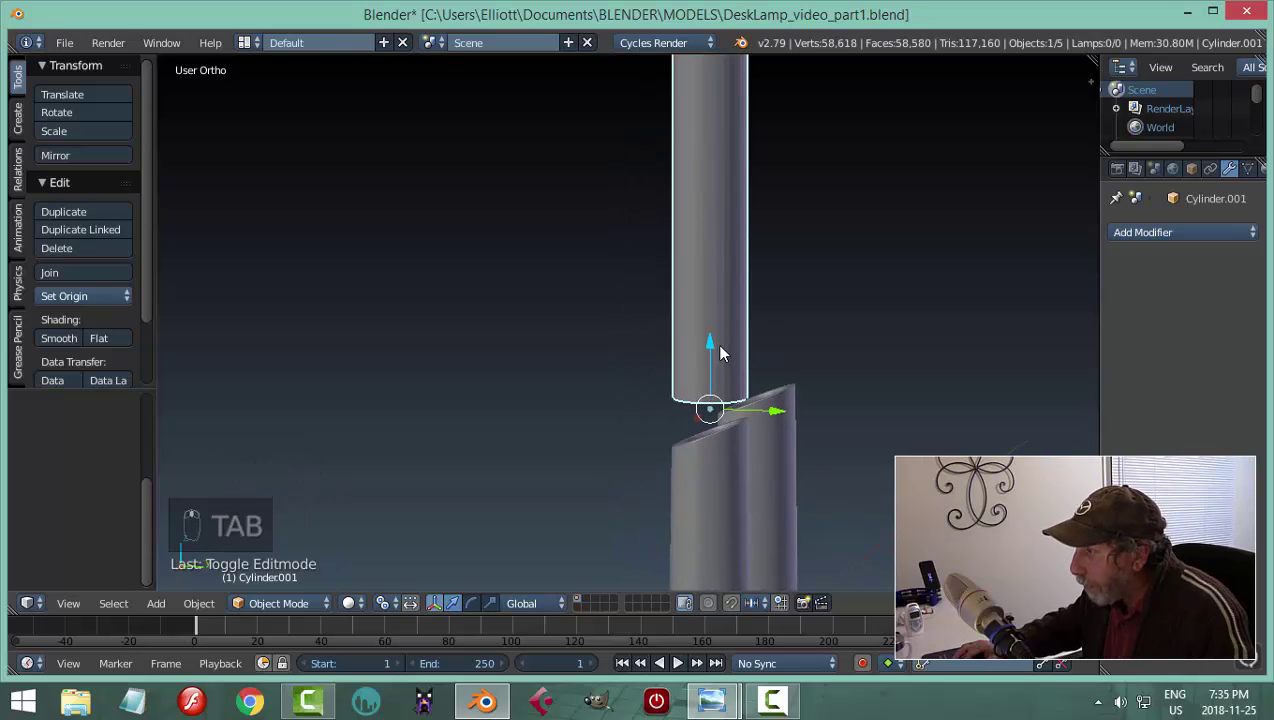
pyautogui.press('g')
pyautogui.press('z')
pyautogui.click(715, 412)
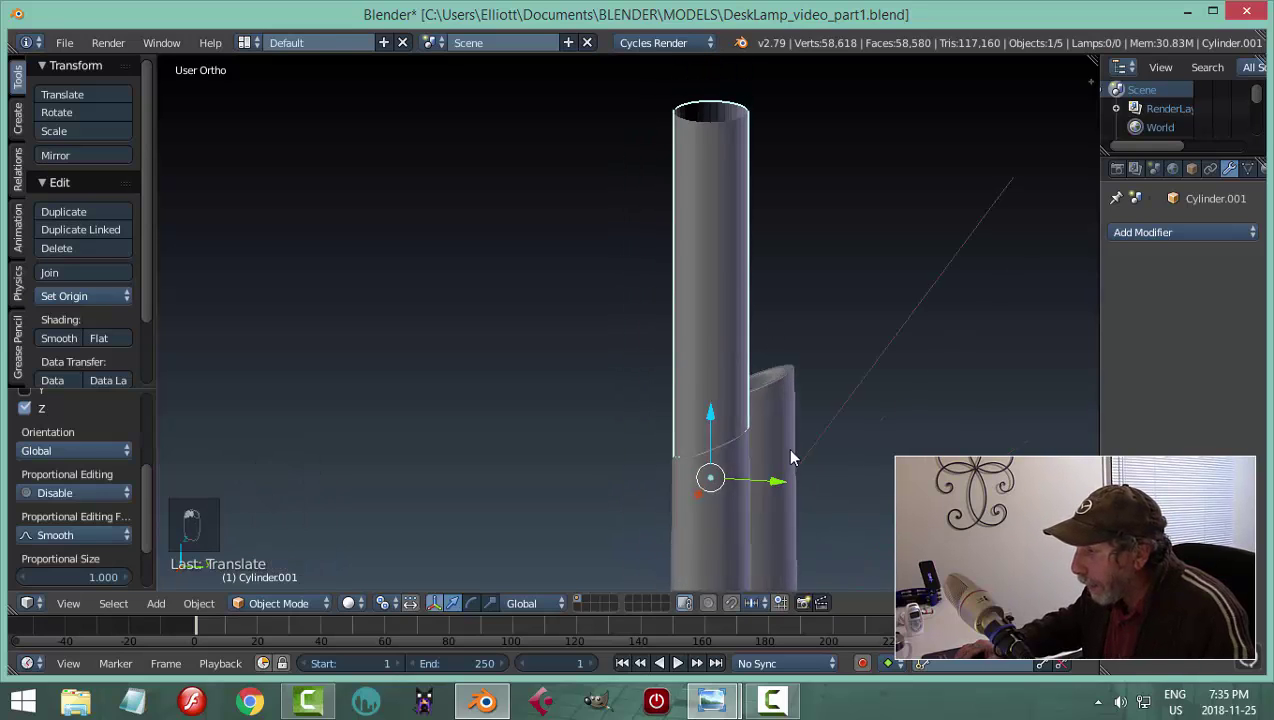
# Narrow the entire tube mesh by scaling it in X and Y only, leaving a gap inside the socket, and return to Object Mode
pyautogui.moveTo(791, 455); pyautogui.dragTo(851, 443, button='middle')
pyautogui.press('Tab')
pyautogui.click(978, 447)
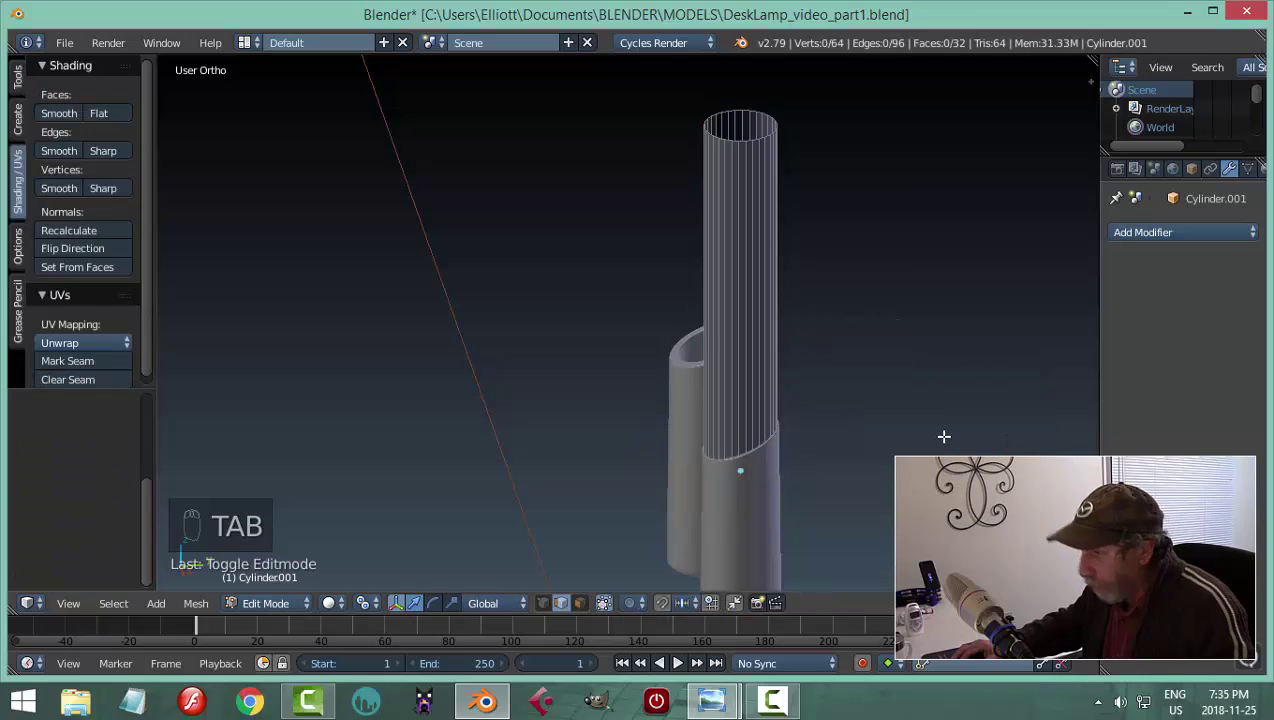
pyautogui.press('a')
pyautogui.press('a')
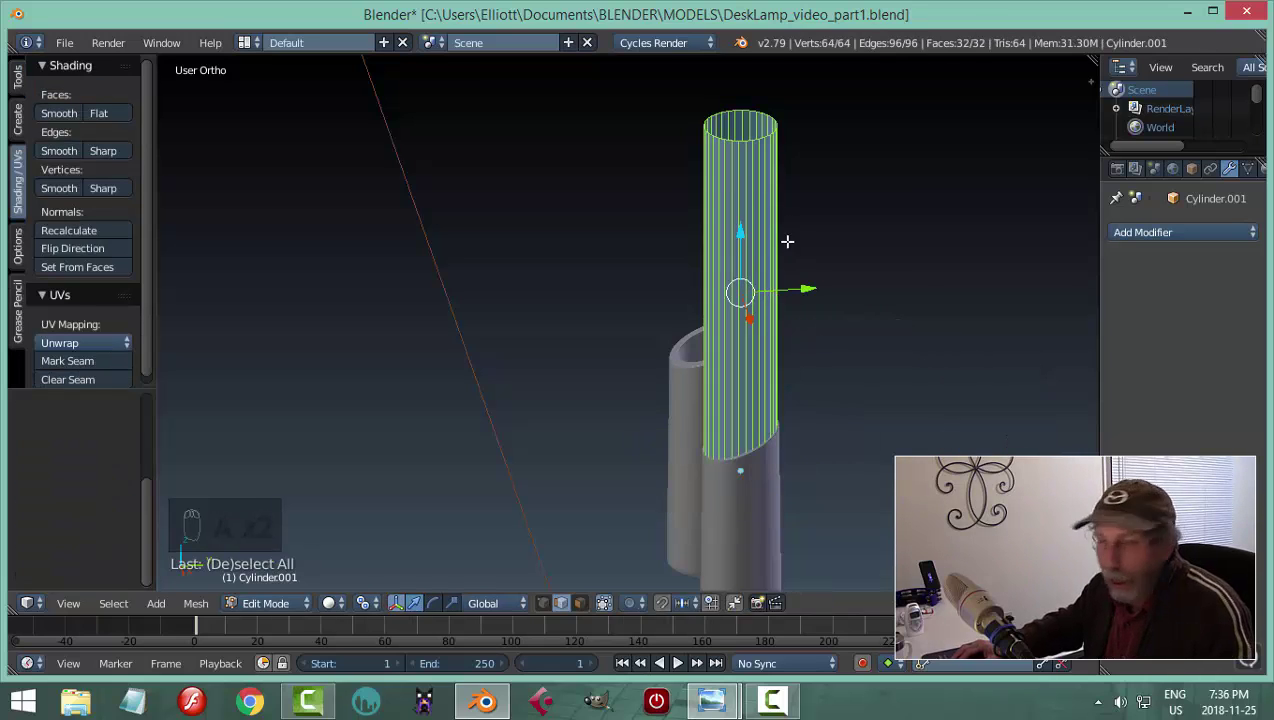
pyautogui.press('s')
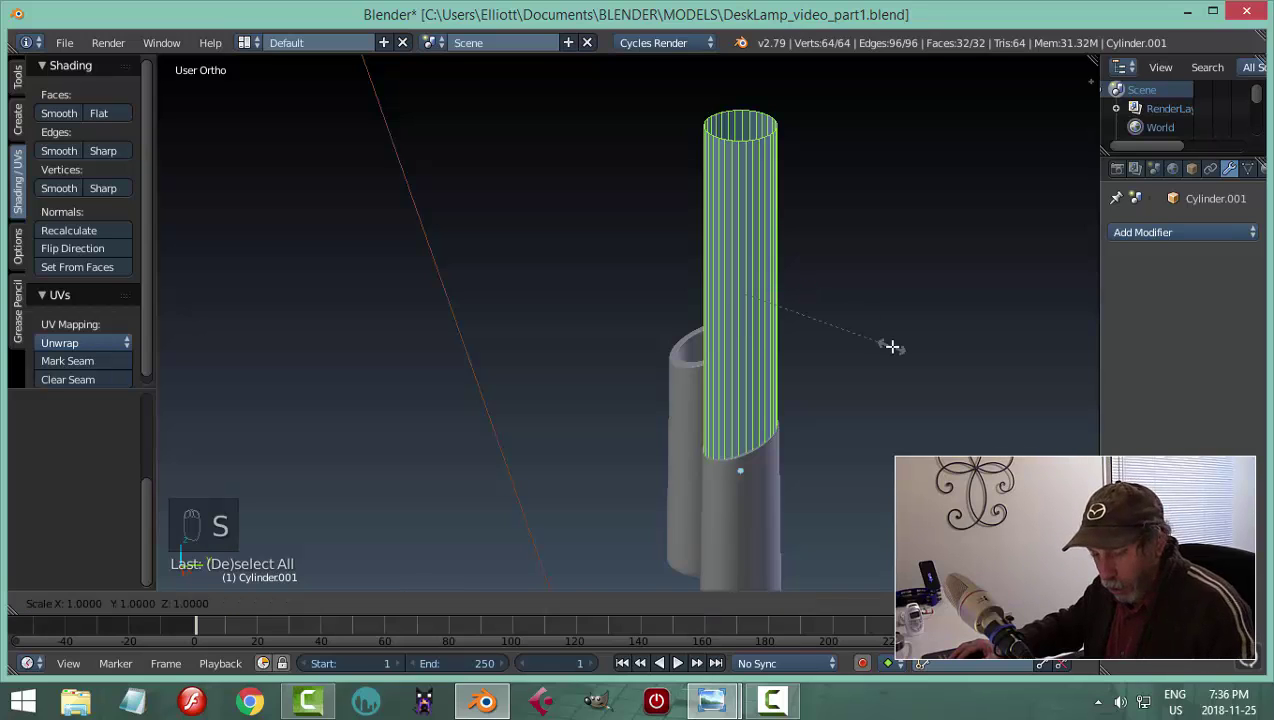
pyautogui.hotkey('shift', 'z')
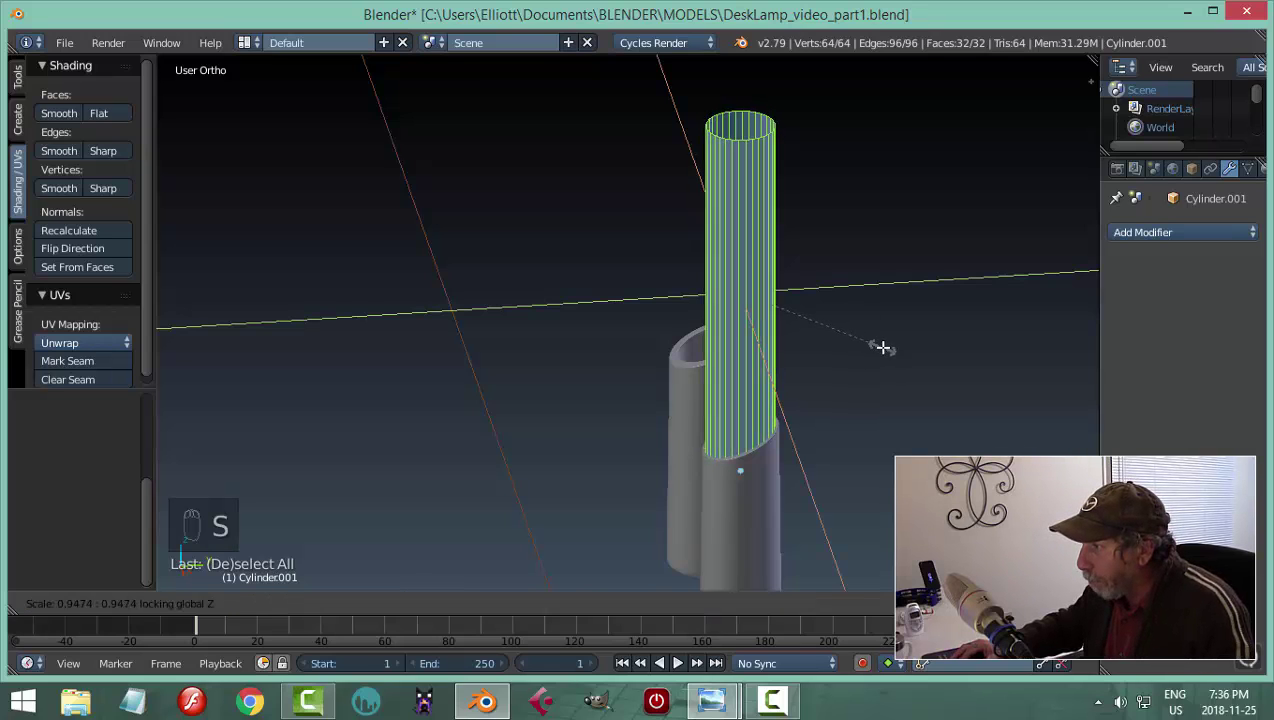
pyautogui.click(831, 345)
pyautogui.press('a')
pyautogui.press('Tab')
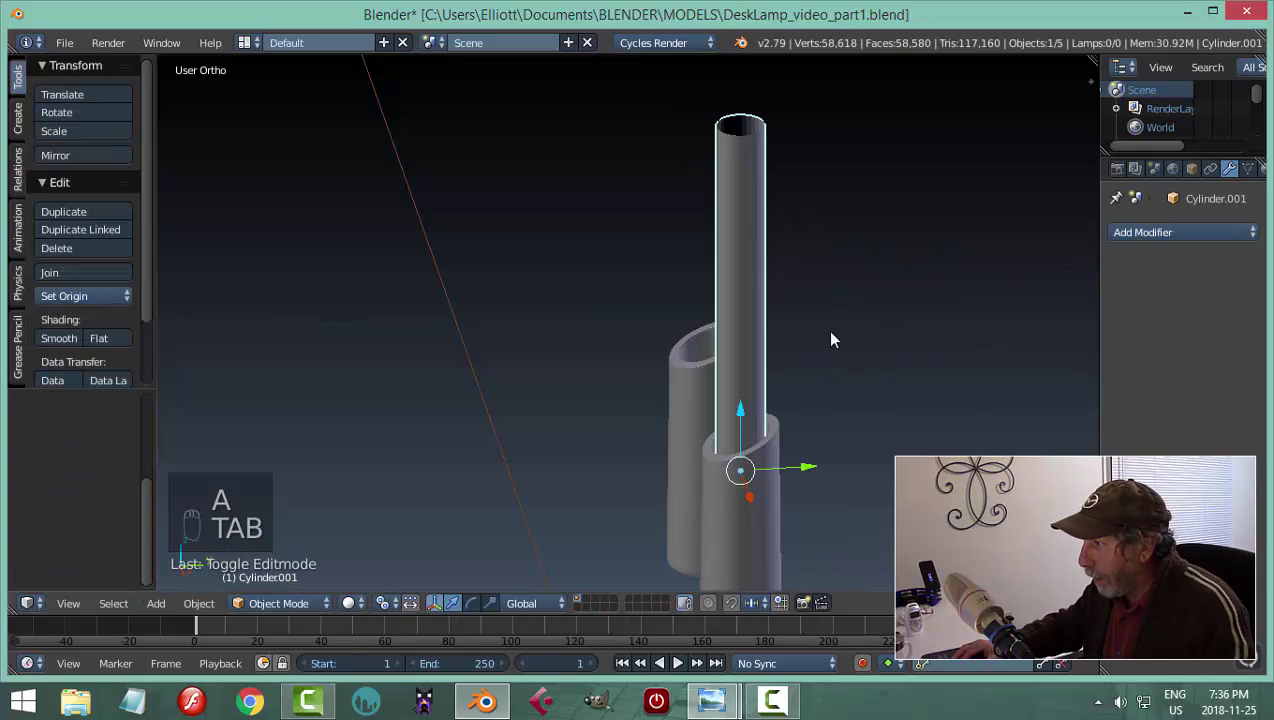
# Examine how the narrowed tube sits inside the socket from several angles, then reselect the tube
pyautogui.moveTo(833, 336); pyautogui.dragTo(579, 285, button='middle')
pyautogui.press('a')
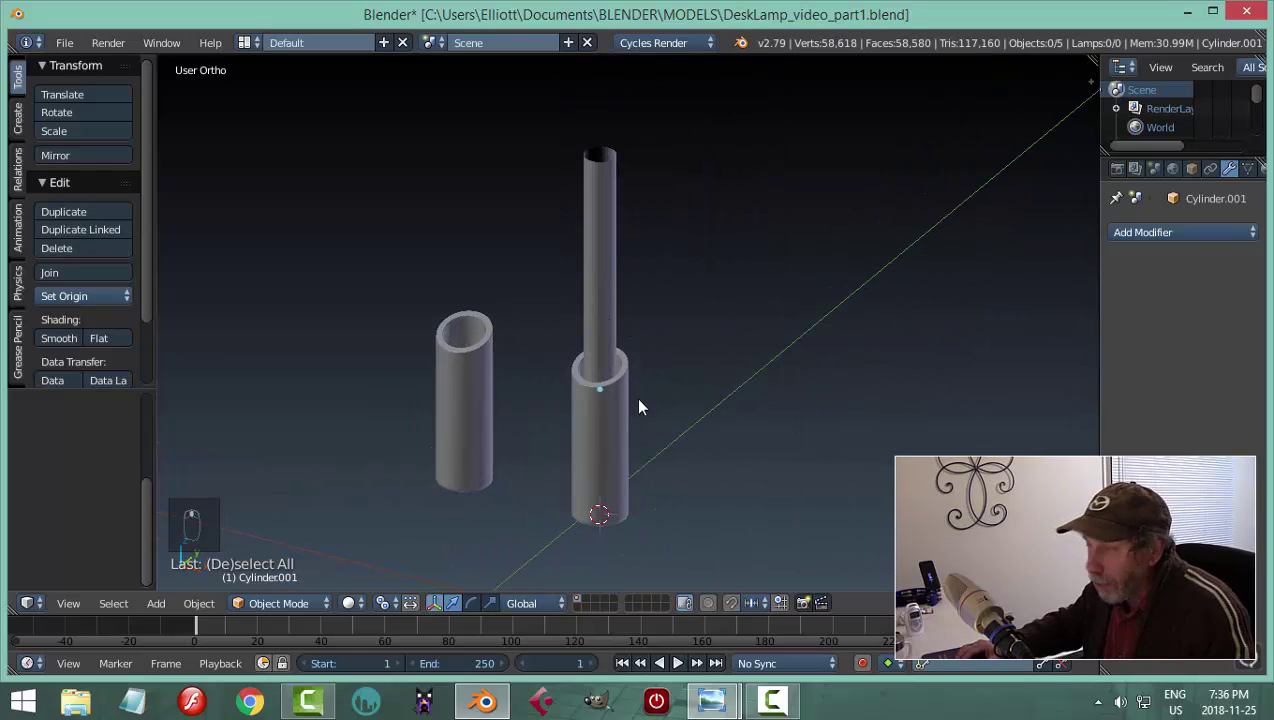
pyautogui.scroll(2, 700, 412)
pyautogui.scroll(-2, 640, 400)
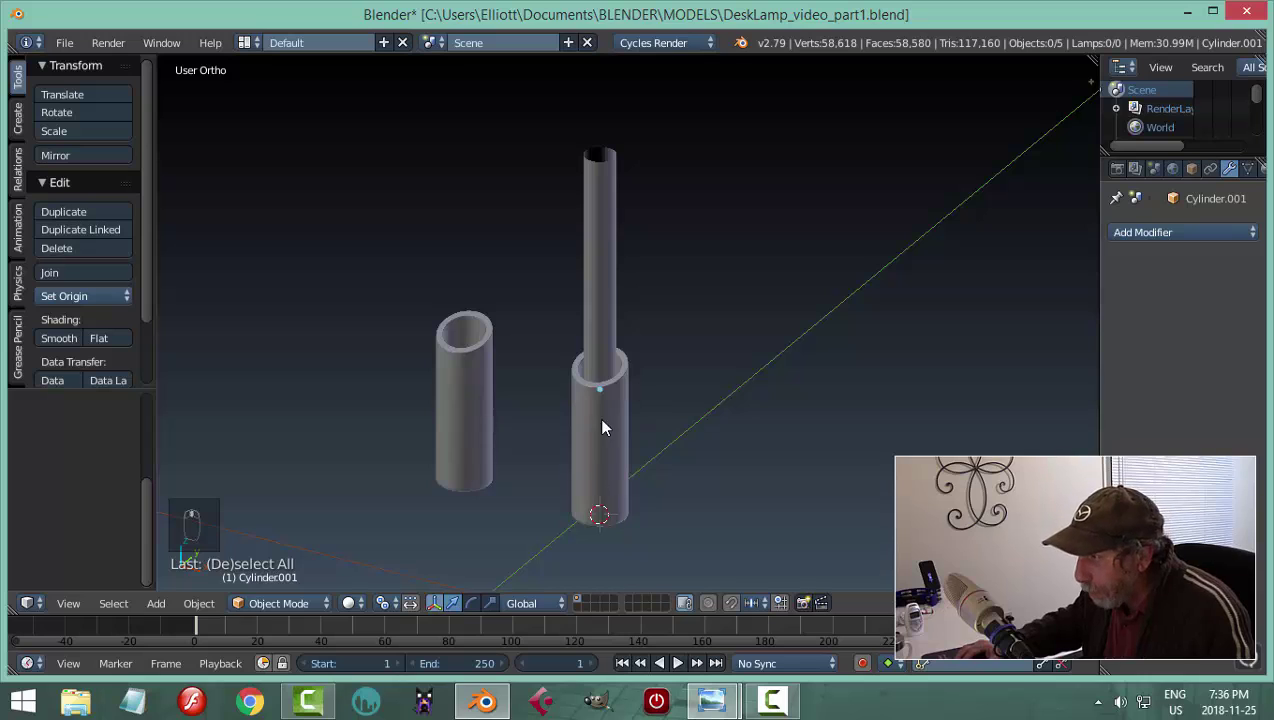
pyautogui.scroll(5, 687, 394)
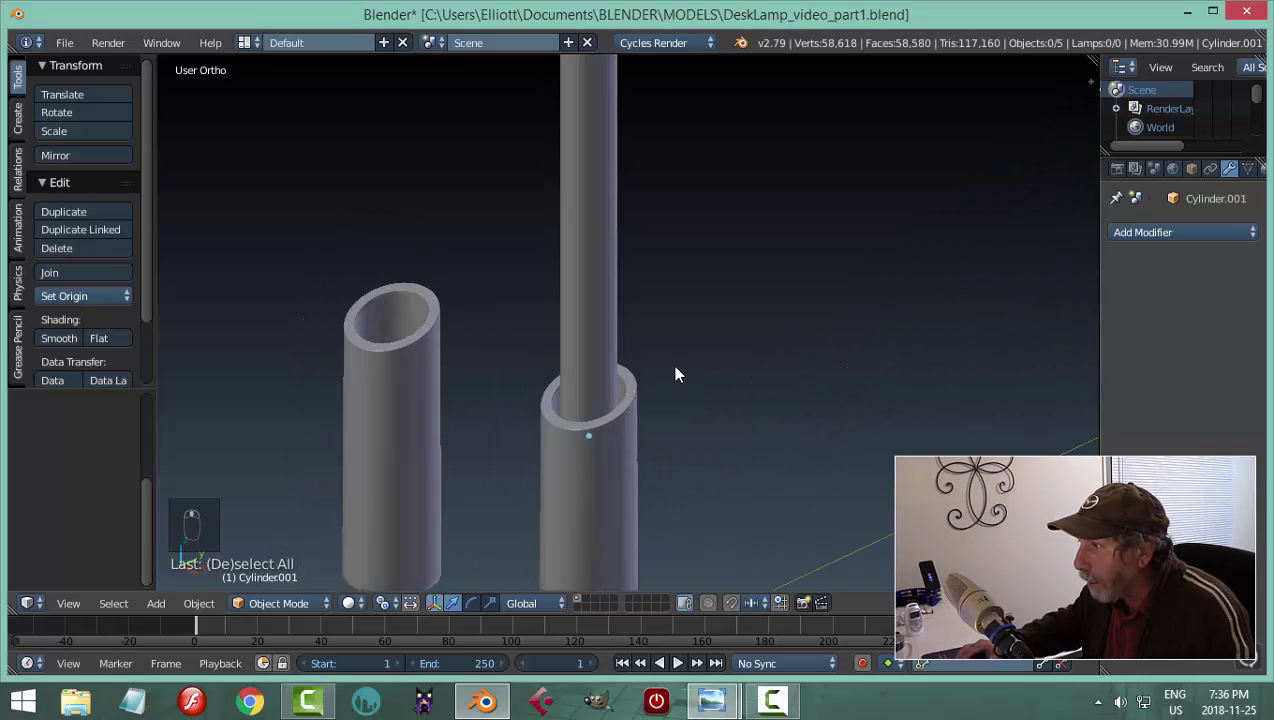
pyautogui.rightClick(601, 323)
pyautogui.scroll(-3, 733, 361)
pyautogui.moveTo(841, 389); pyautogui.dragTo(498, 374, button='middle')
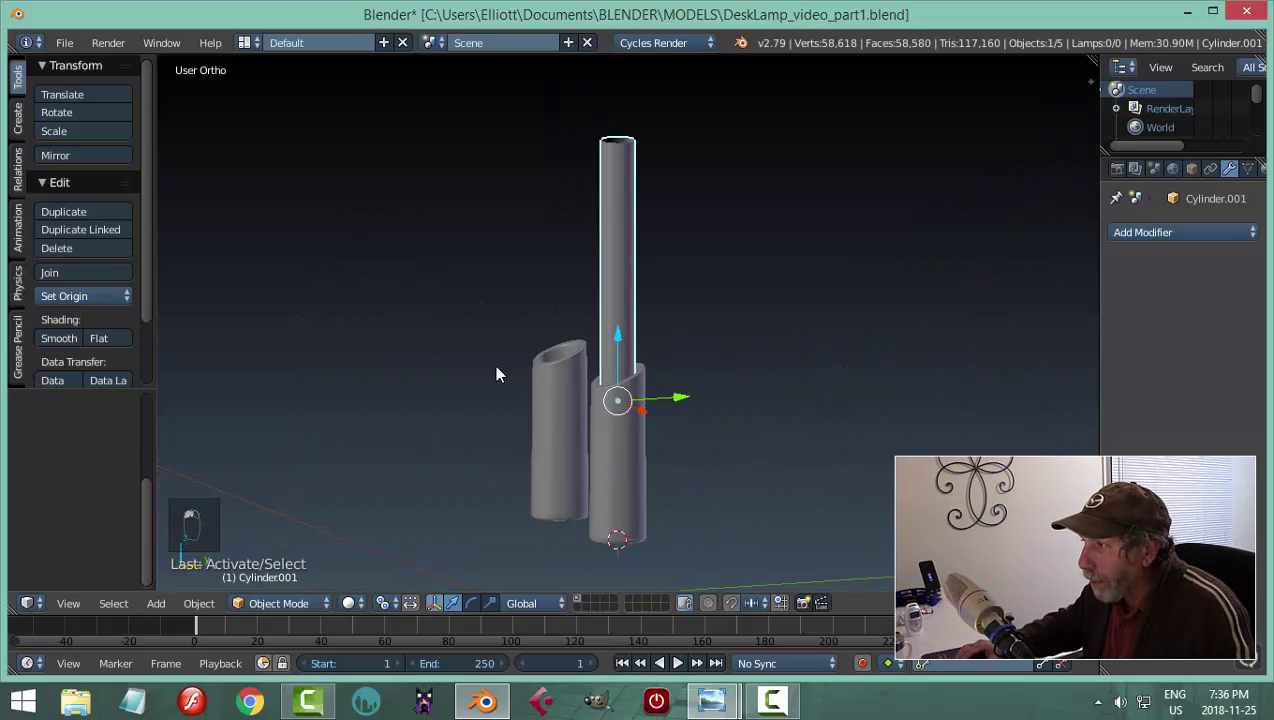
pyautogui.scroll(-3, 748, 264)
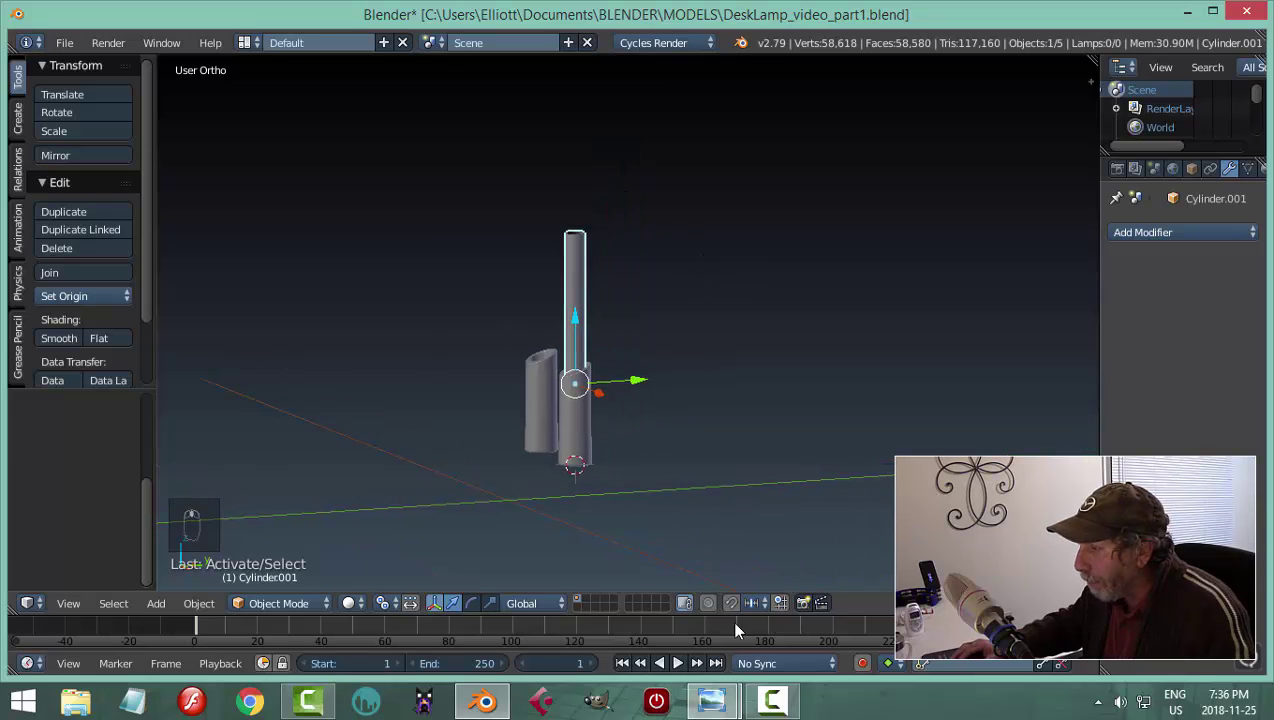
# Switch to the reference photo 1.jpg in Windows Photo Viewer and examine the arm rods, their sockets and the stepped tube sections
pyautogui.moveTo(712, 703)
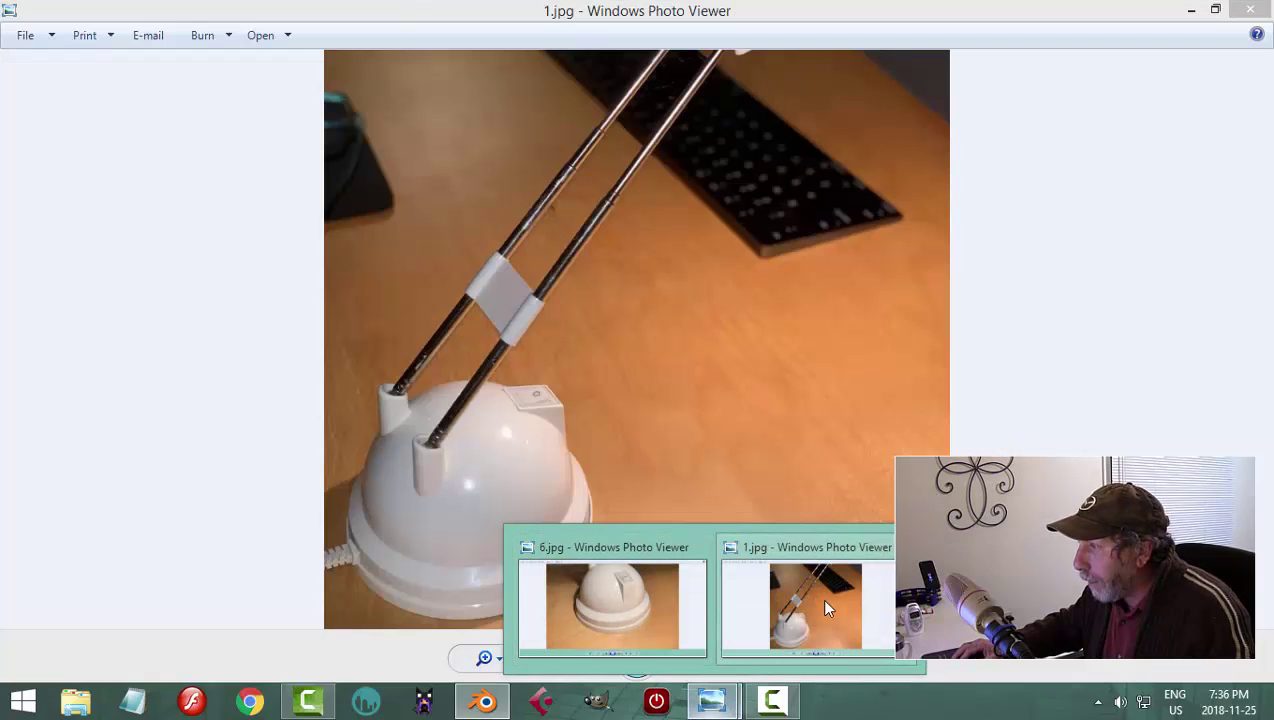
pyautogui.click(820, 597)
pyautogui.scroll(2, 432, 482)
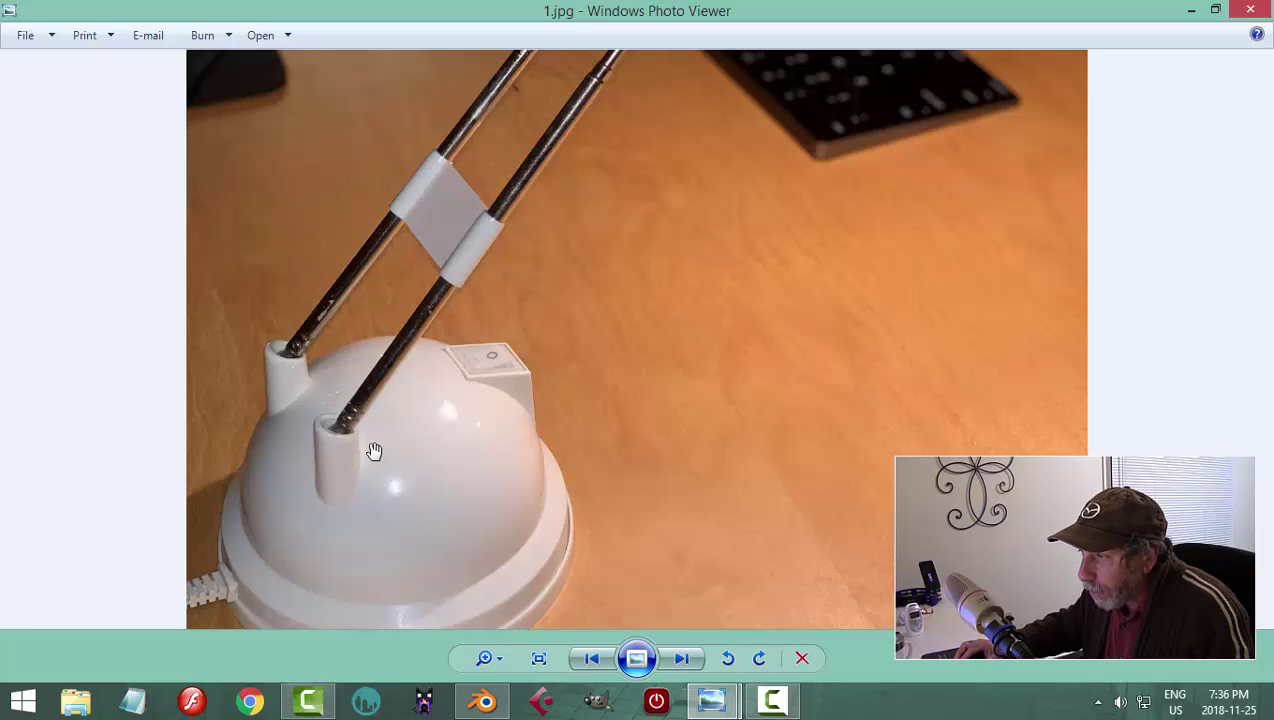
pyautogui.scroll(2, 341, 449)
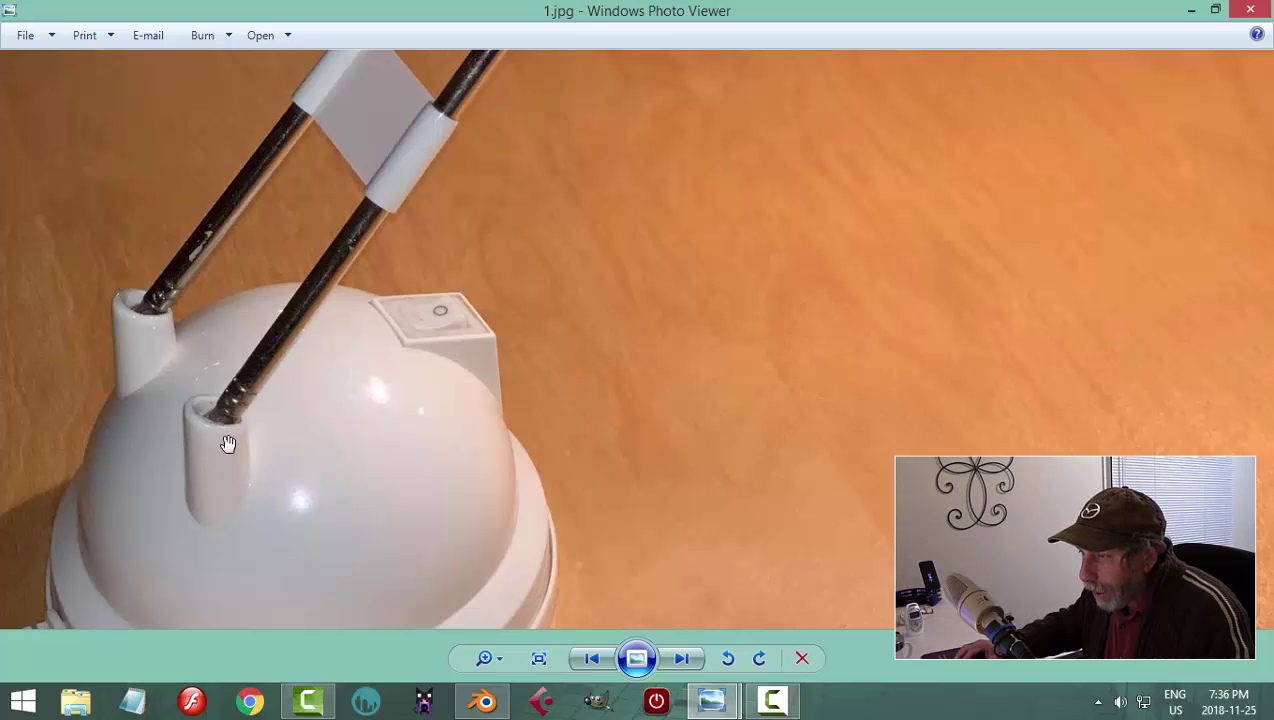
pyautogui.scroll(-2, 310, 450)
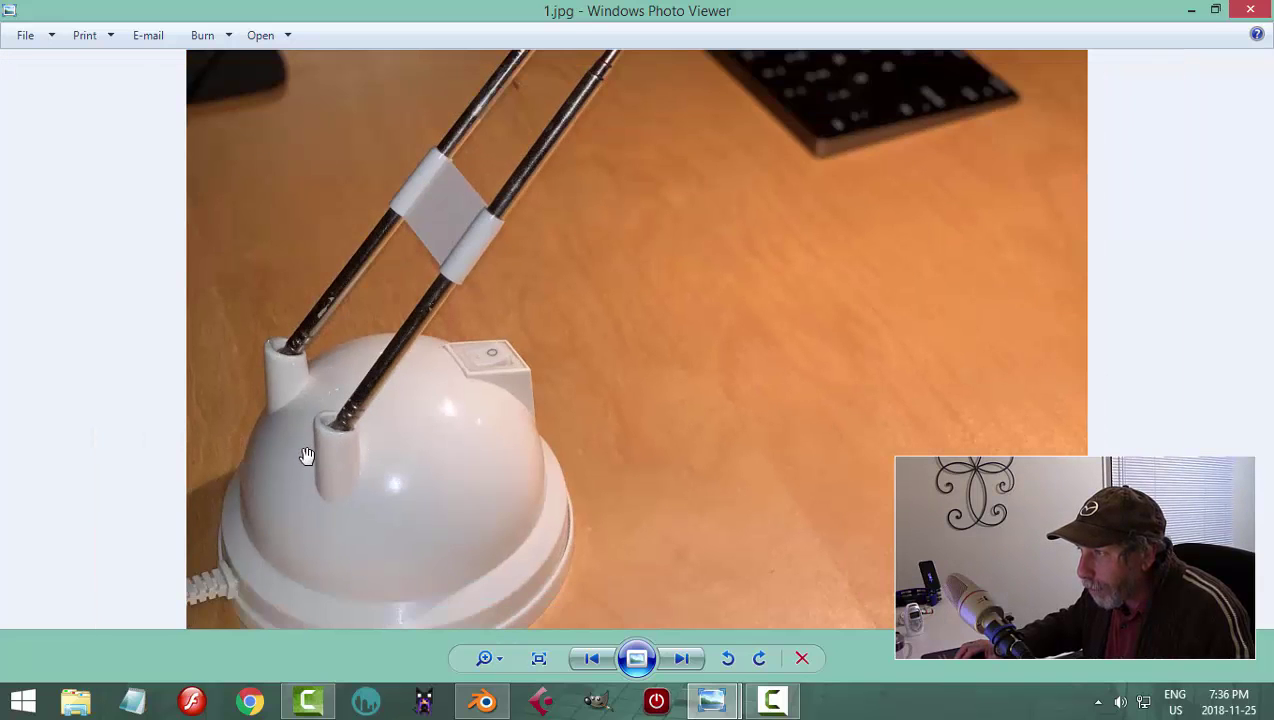
pyautogui.scroll(-1, 308, 455)
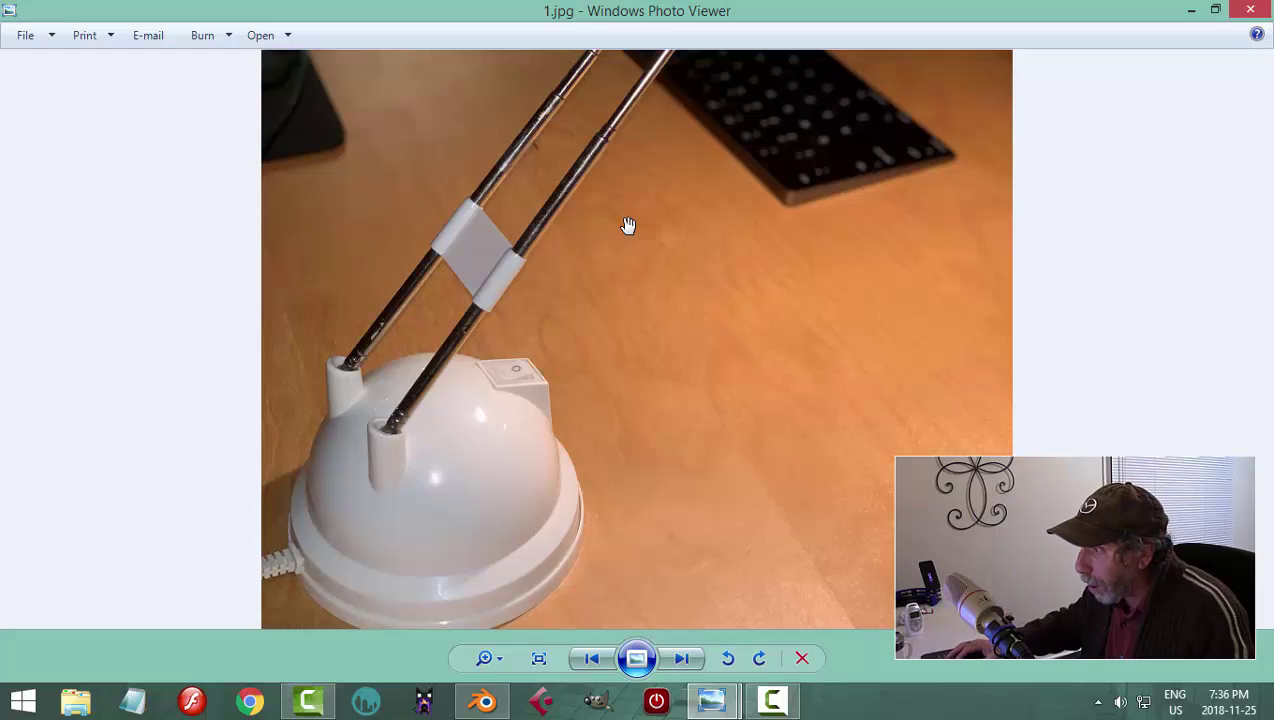
# Return to Blender, unhide all hidden lamp parts and deselect everything
pyautogui.click(484, 700)
pyautogui.scroll(-2, 705, 342)
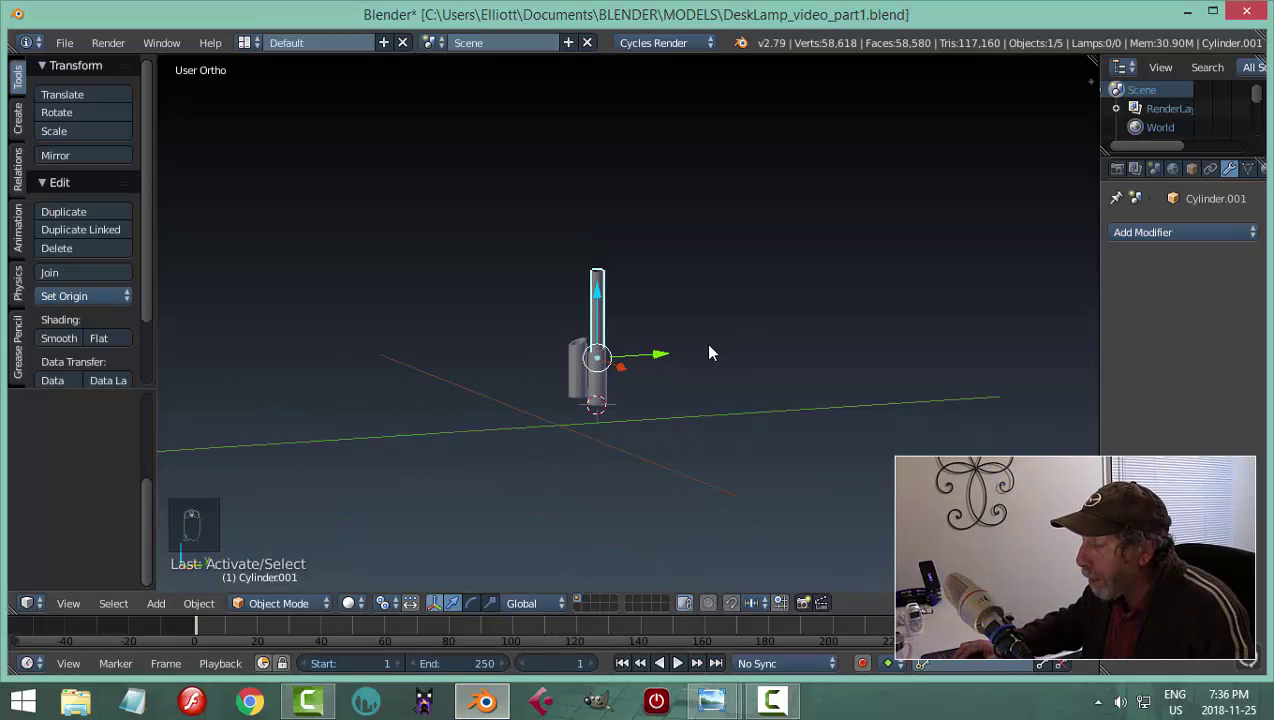
pyautogui.scroll(2, 641, 338)
pyautogui.scroll(1, 628, 305)
pyautogui.keyDown('shift'); pyautogui.moveTo(616, 282); pyautogui.dragTo(656, 387, button='middle'); pyautogui.keyUp('shift')
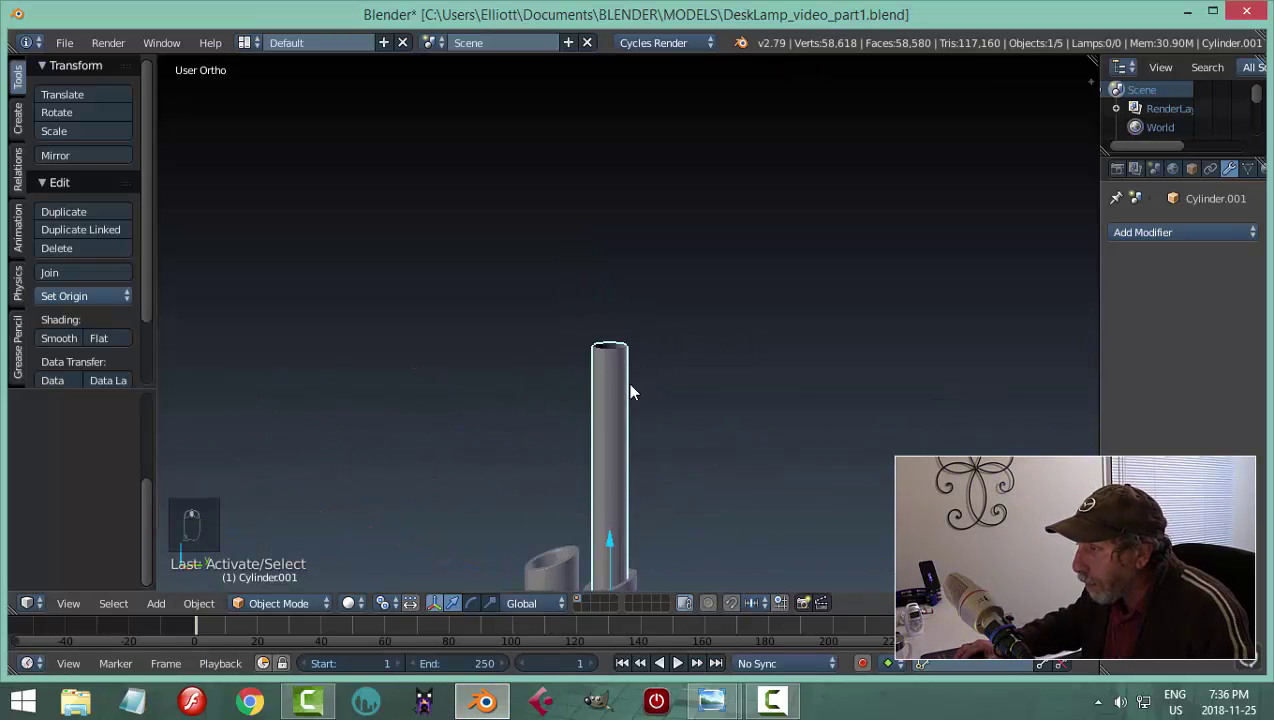
pyautogui.moveTo(737, 372); pyautogui.dragTo(842, 353, button='middle')
pyautogui.hotkey('alt', 'h')
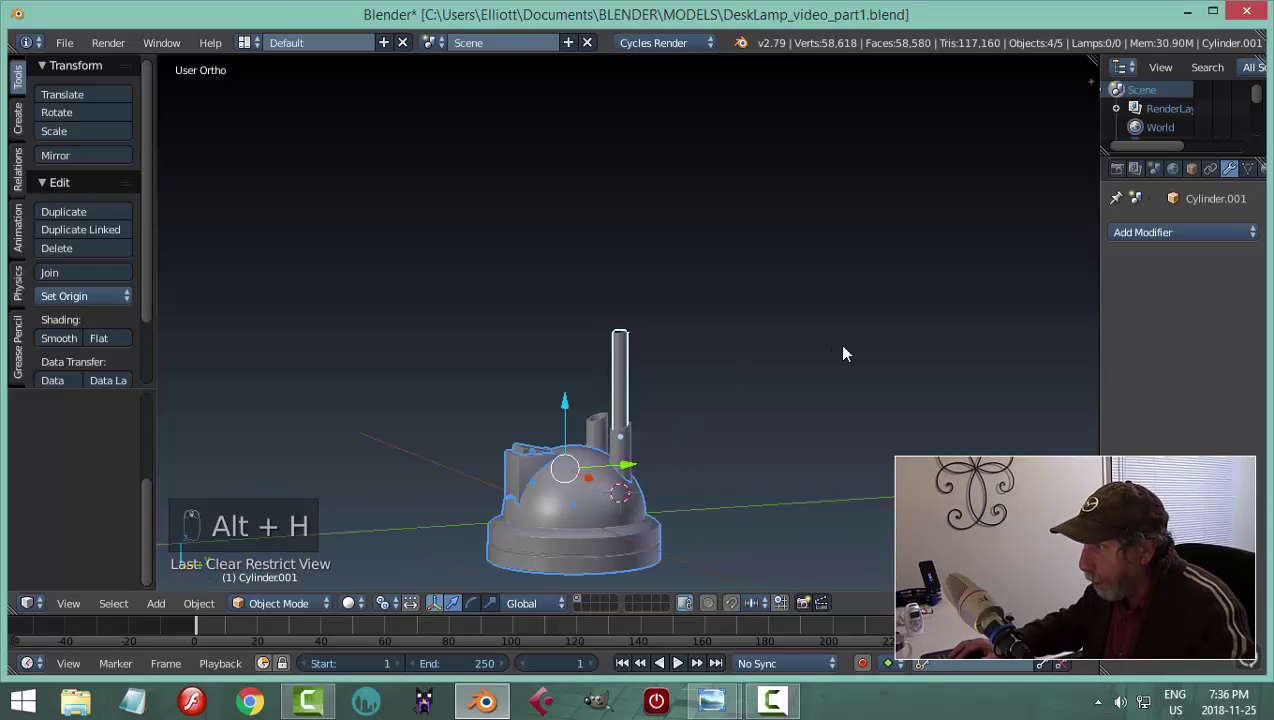
pyautogui.press('a')
pyautogui.scroll(2, 749, 425)
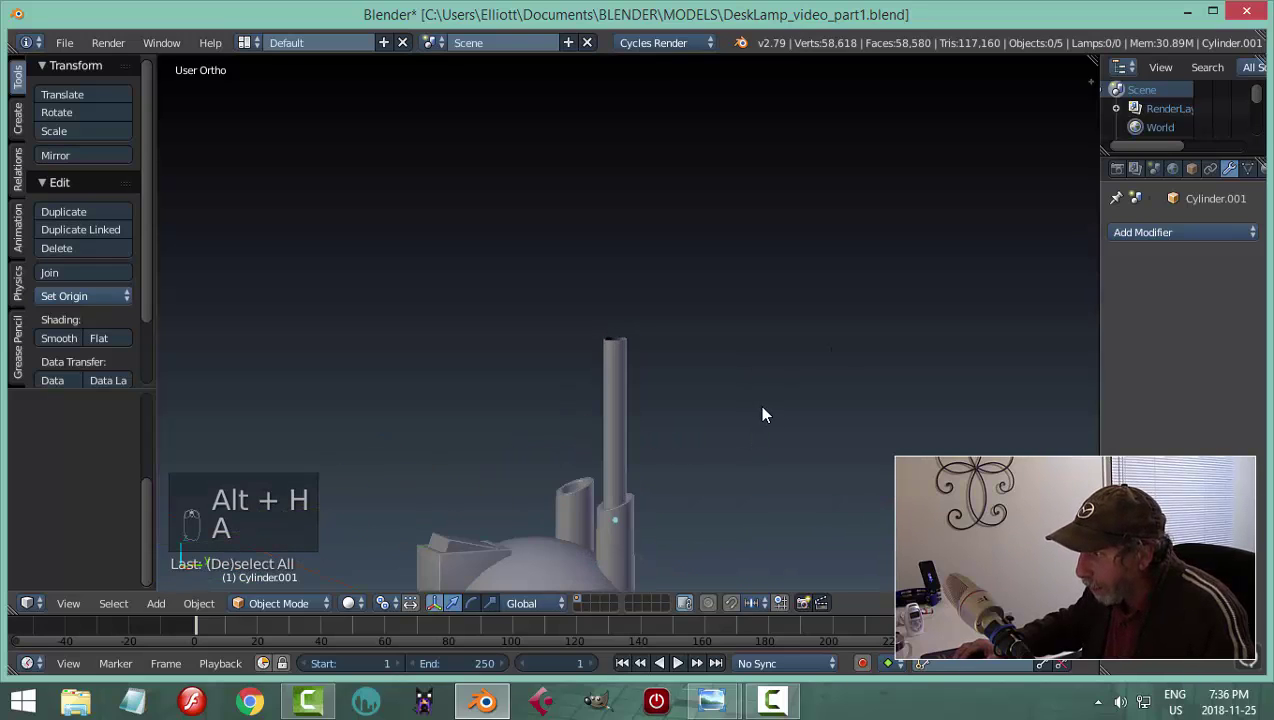
# Select the tube's top edge loop in Edit Mode and raise it along Z to lengthen the arm tube
pyautogui.moveTo(738, 414); pyautogui.dragTo(702, 427, button='middle')
pyautogui.rightClick(620, 352)
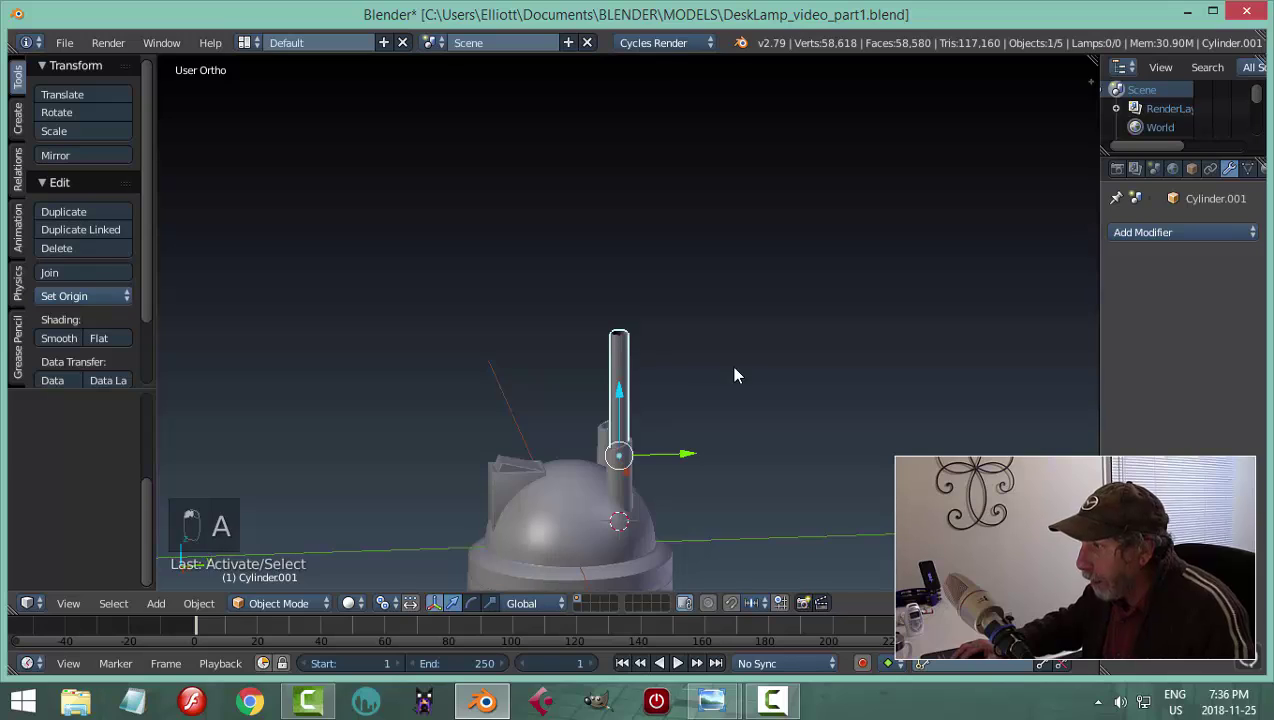
pyautogui.press('Tab')
pyautogui.press('Tab')
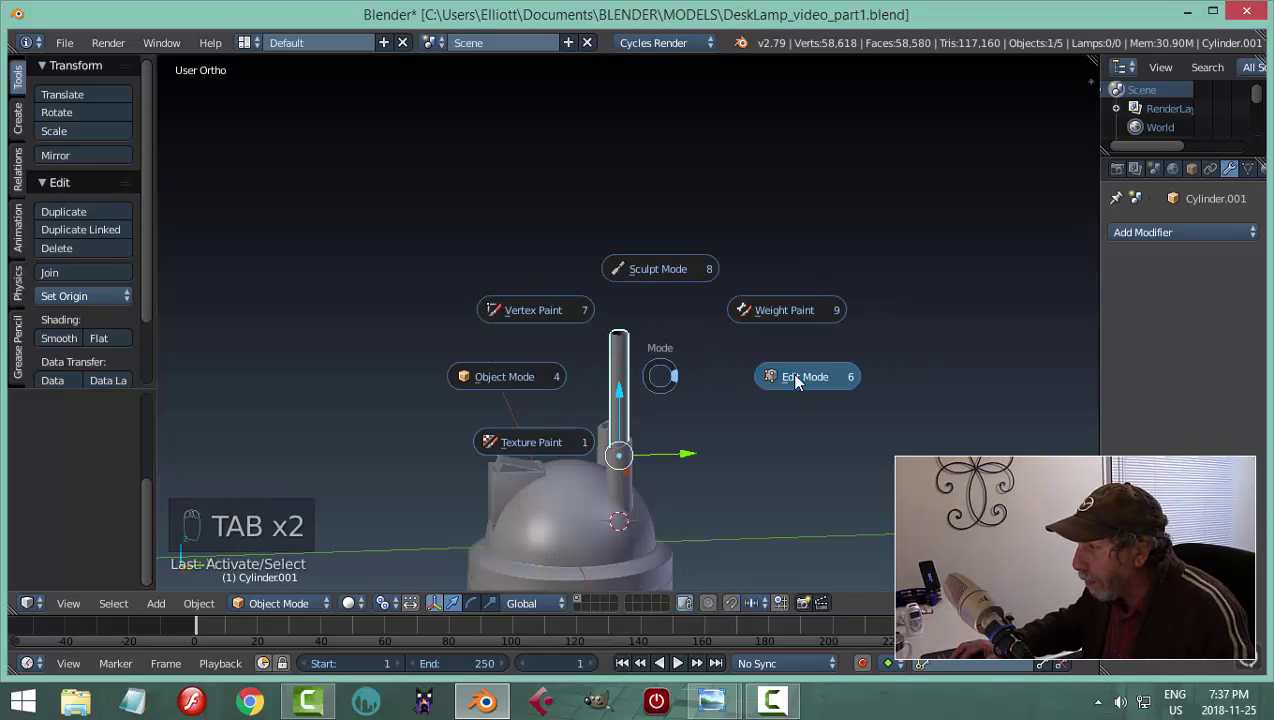
pyautogui.click(800, 375)
pyautogui.scroll(4, 640, 370)
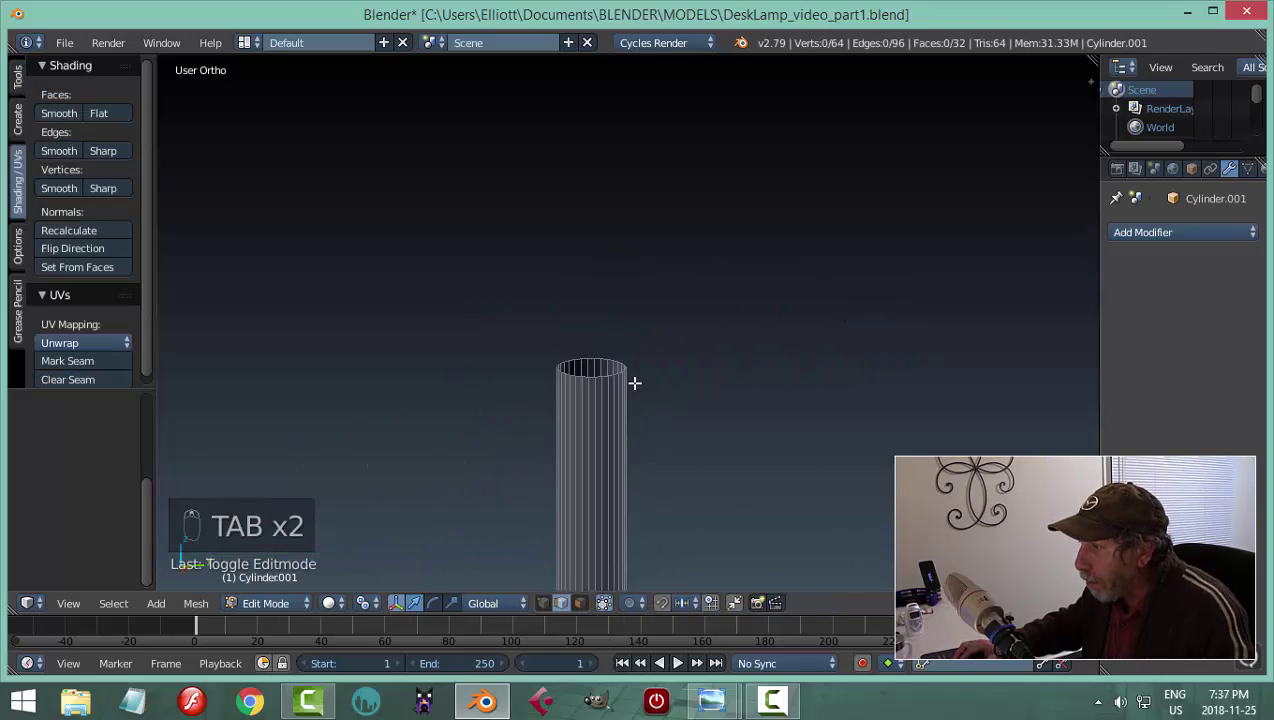
pyautogui.keyDown('alt'); pyautogui.click(588, 412); pyautogui.keyUp('alt')
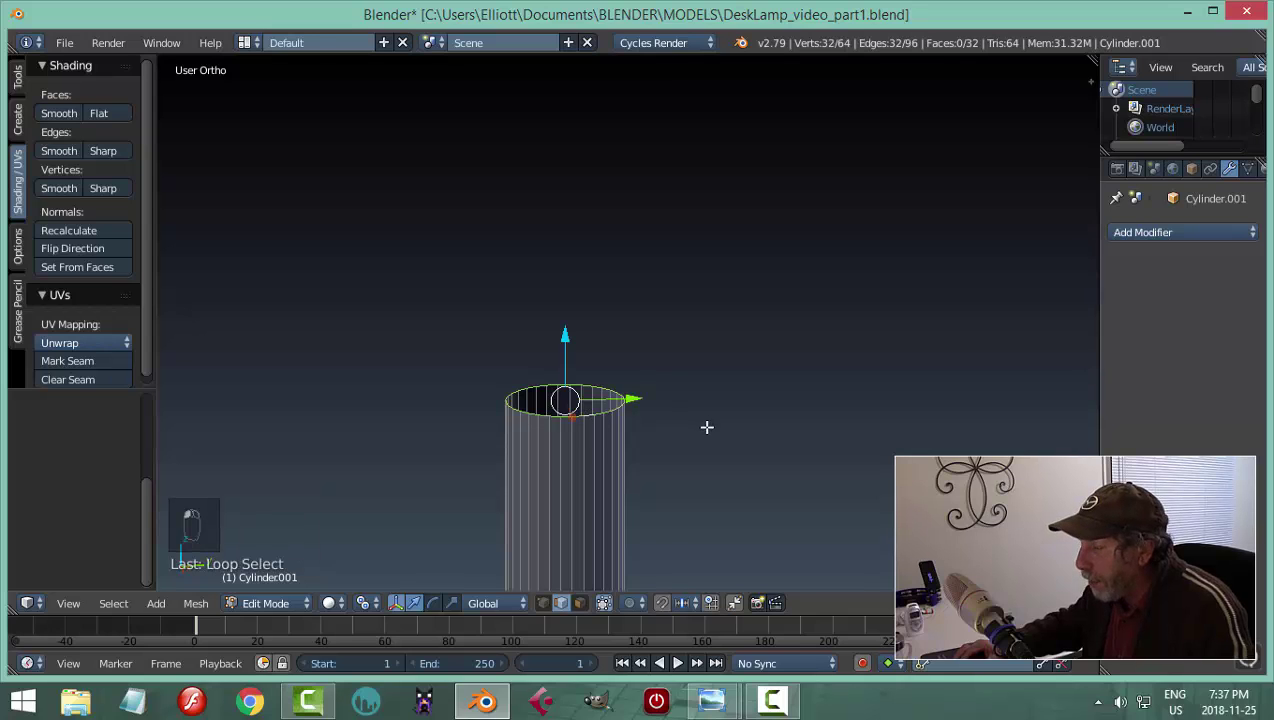
pyautogui.scroll(-5, 700, 430)
pyautogui.scroll(-4, 741, 427)
pyautogui.press('KP_3')
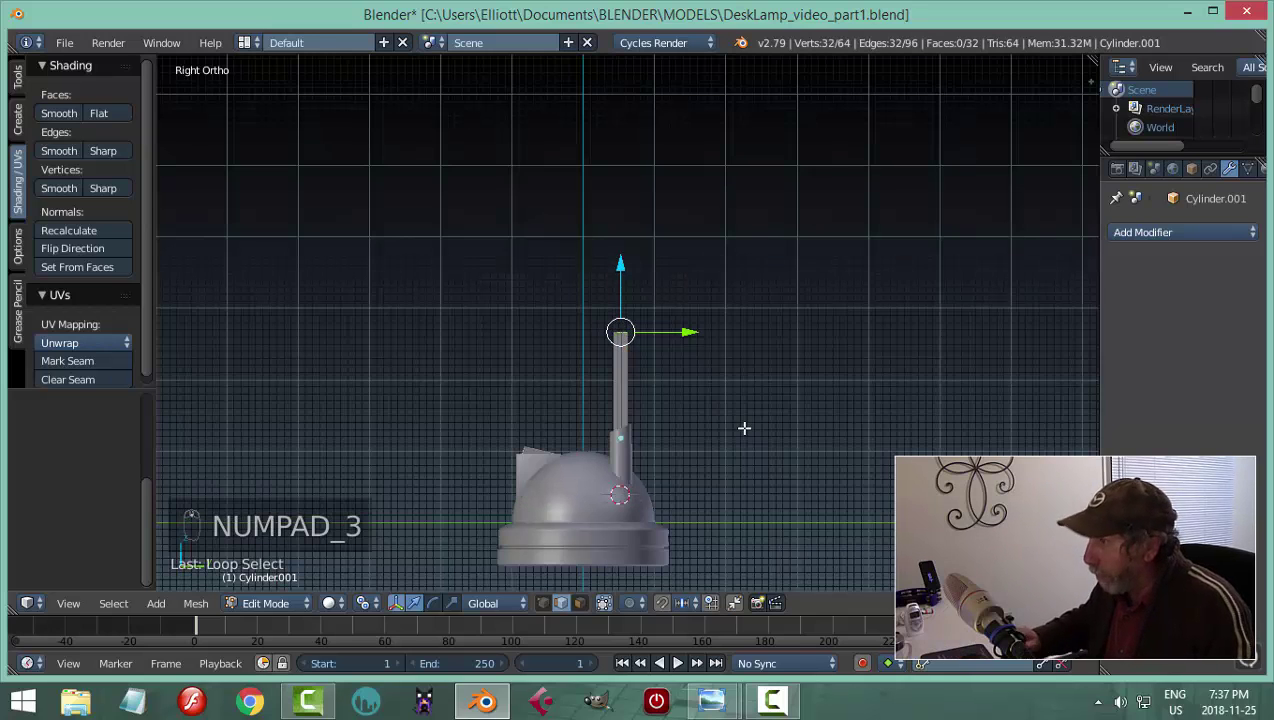
pyautogui.moveTo(620, 265); pyautogui.dragTo(620, 155)
pyautogui.moveTo(751, 256); pyautogui.dragTo(853, 347, button='middle')
pyautogui.scroll(4, 796, 304)
pyautogui.scroll(2, 765, 279)
pyautogui.scroll(-2, 765, 279)
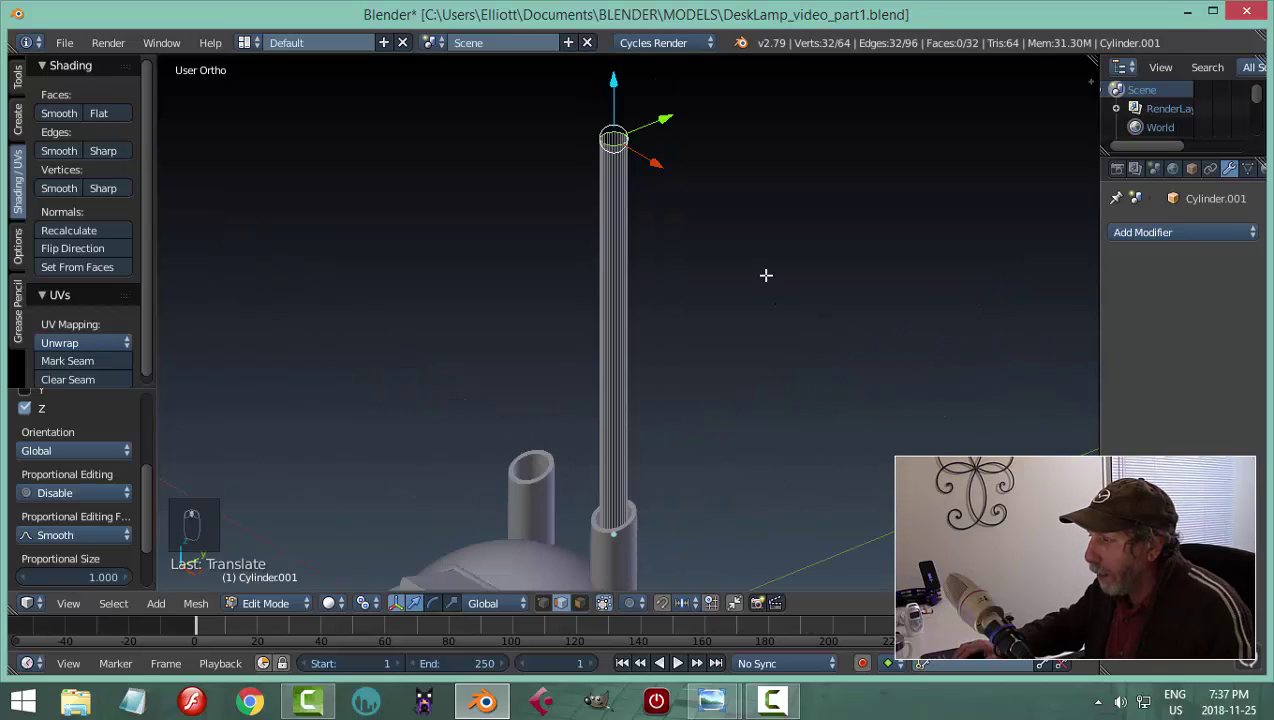
# Extrude the tube's top edge loop in place and scale it inward to about 0.87 to form a rim
pyautogui.moveTo(773, 284); pyautogui.dragTo(742, 415, button='middle')
pyautogui.scroll(2, 731, 390)
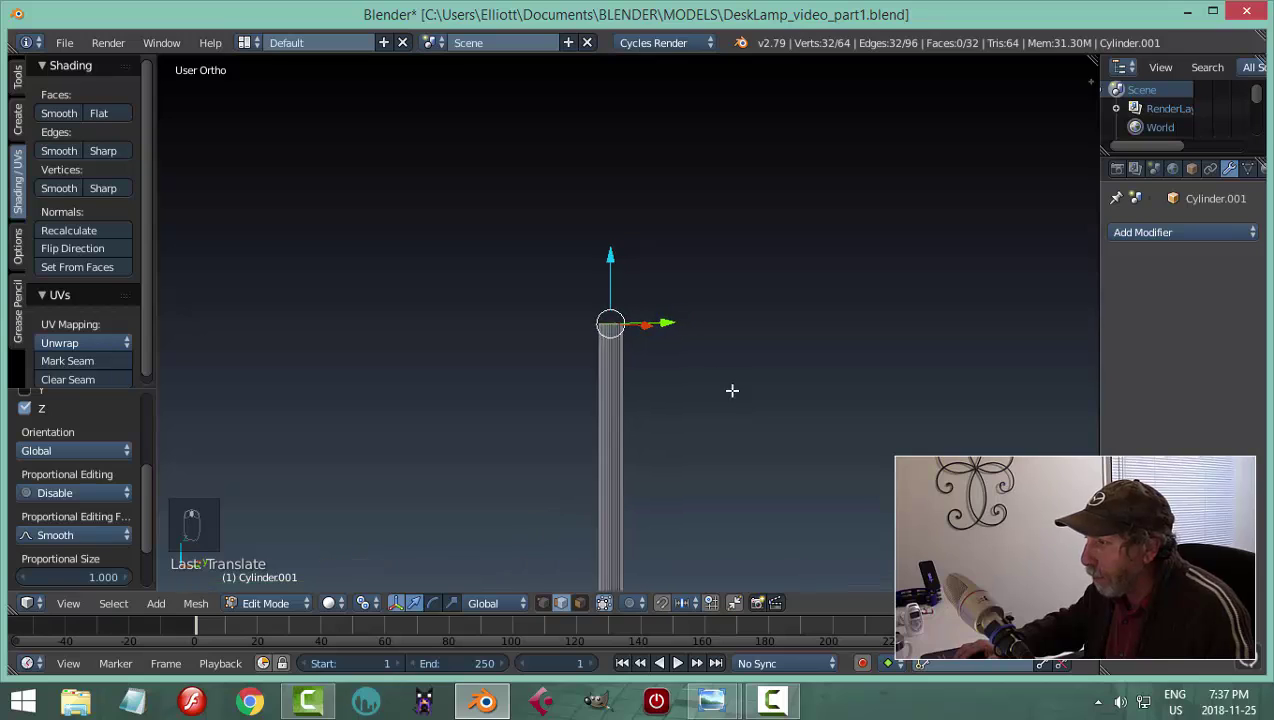
pyautogui.moveTo(702, 367); pyautogui.dragTo(771, 270, button='middle')
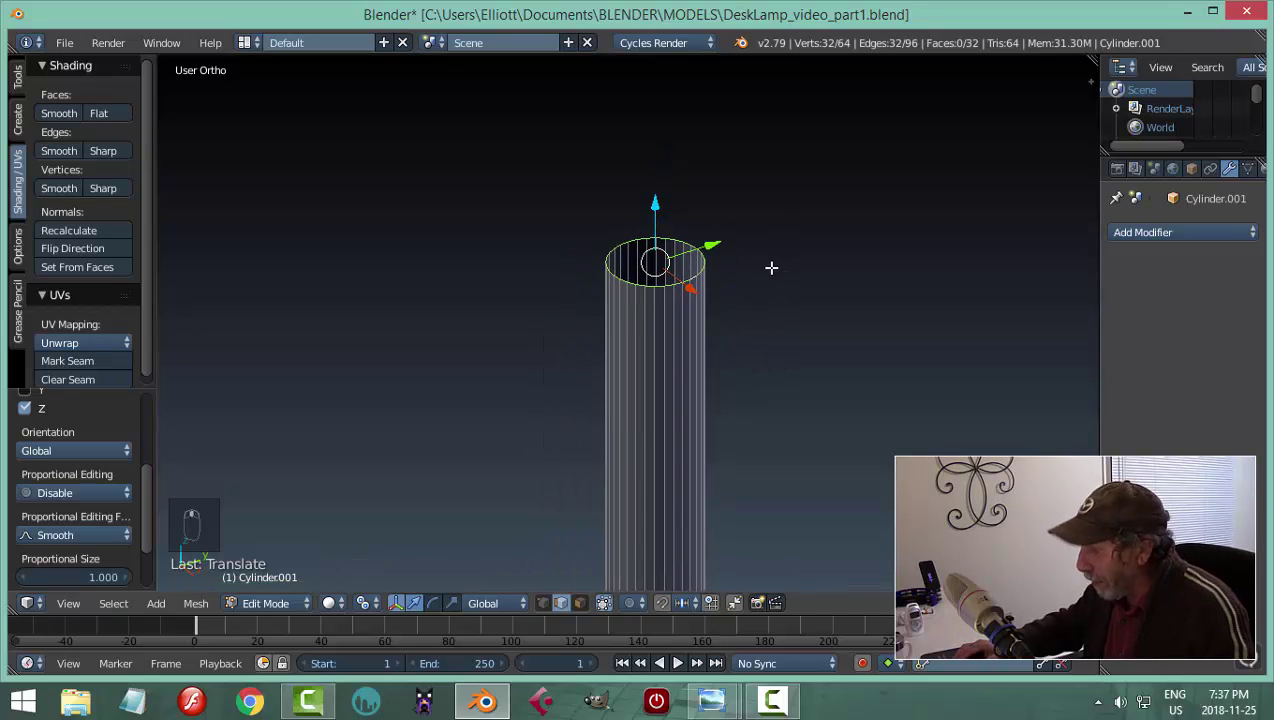
pyautogui.press('KP_Decimal')
pyautogui.scroll(-5, 778, 296)
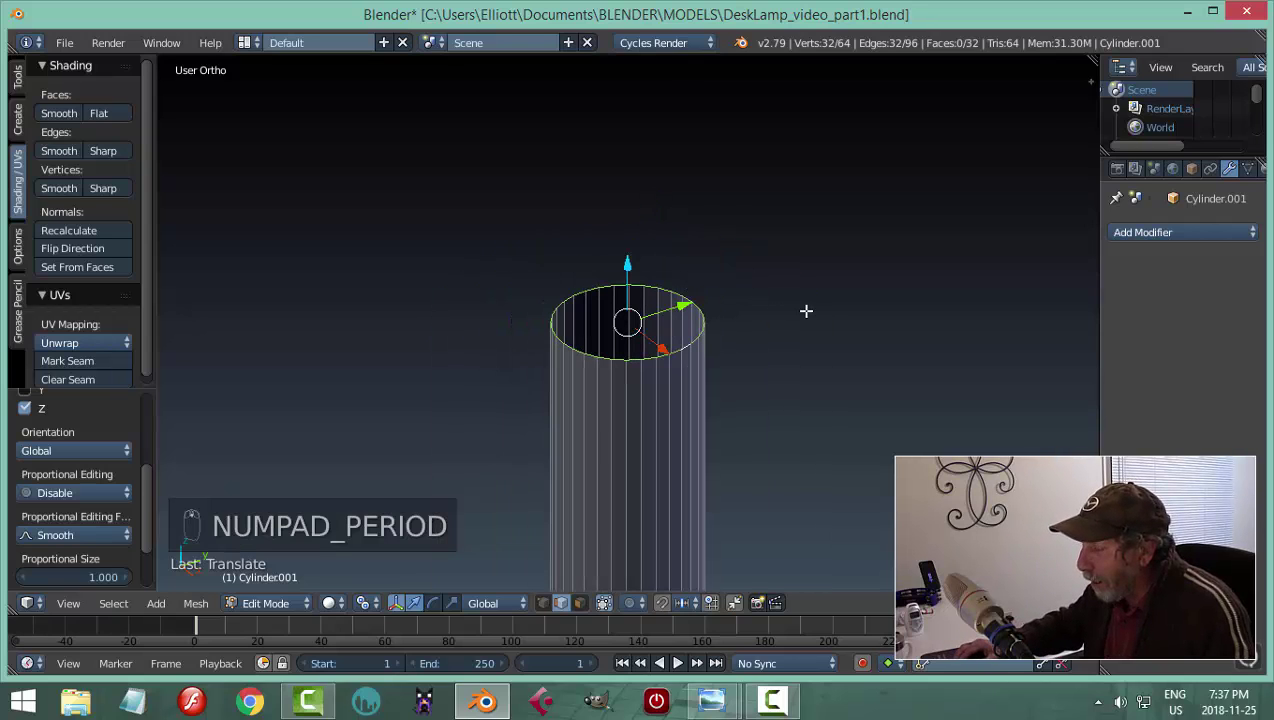
pyautogui.press('e')
pyautogui.press('e')
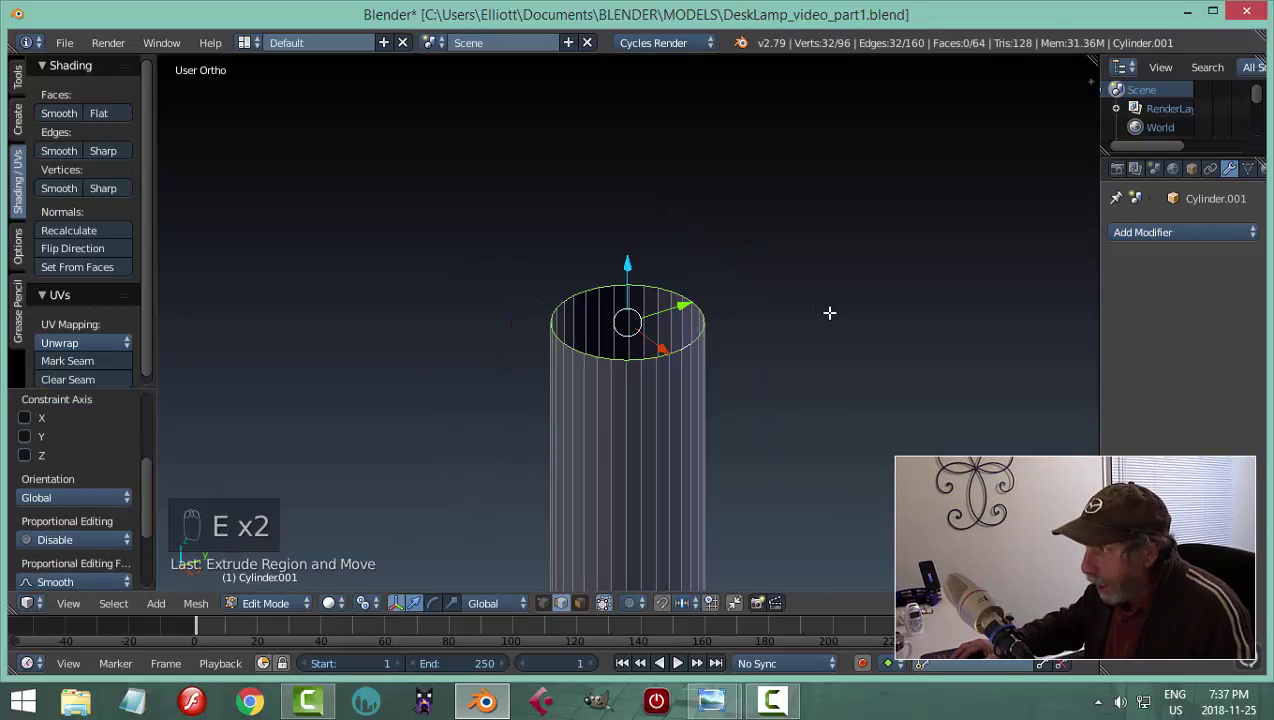
pyautogui.press('s')
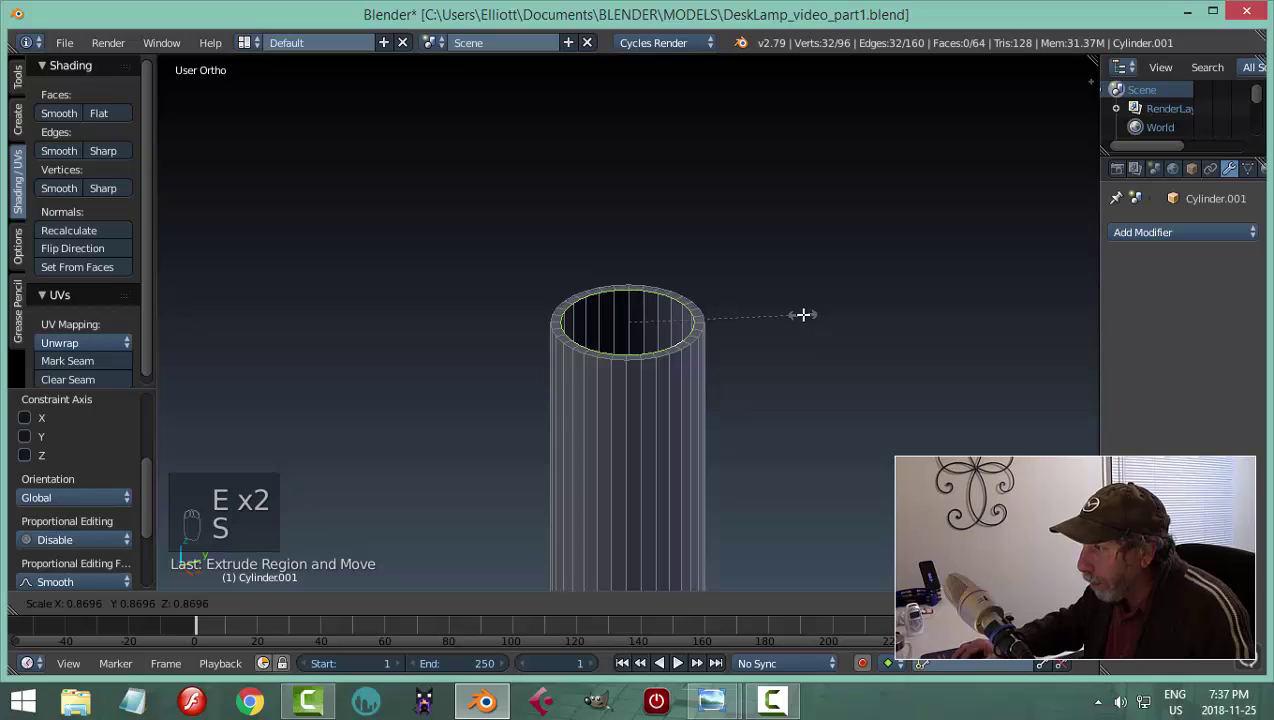
pyautogui.click(728, 421)
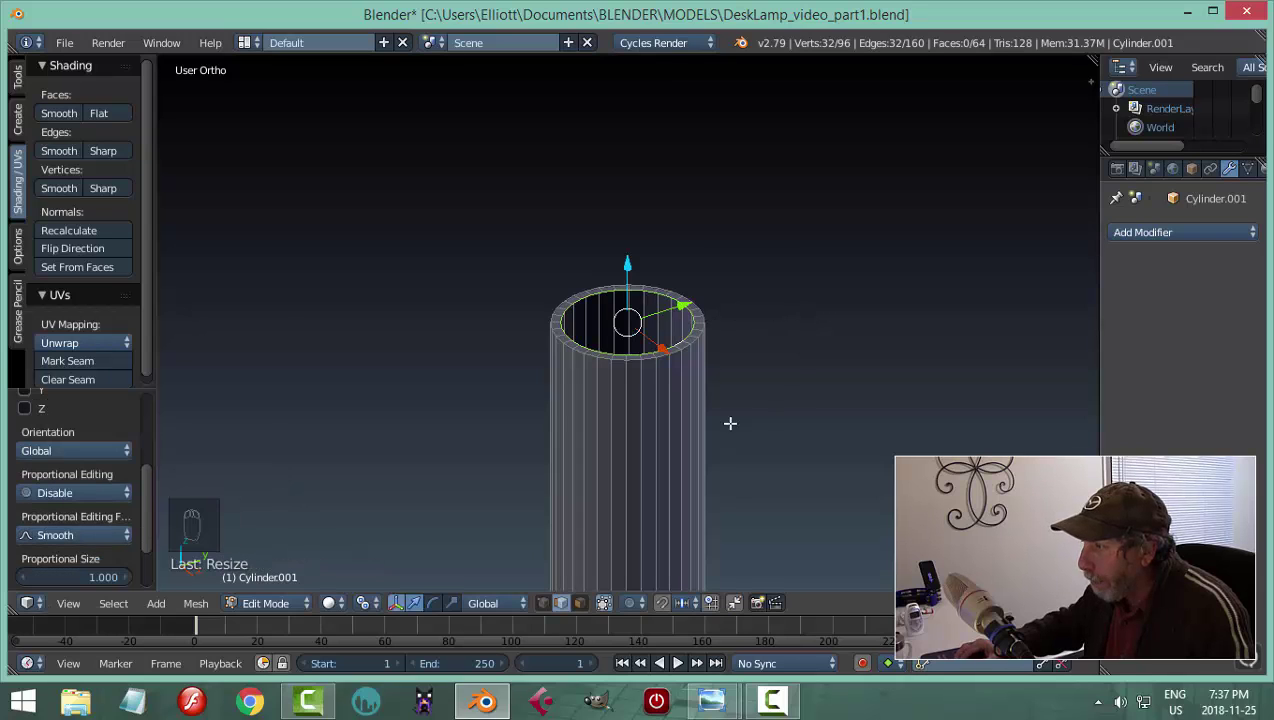
# Extrude the rim's inner edge loop and raise it along Z to form a narrower upper tube section
pyautogui.moveTo(728, 421); pyautogui.dragTo(691, 352, button='middle')
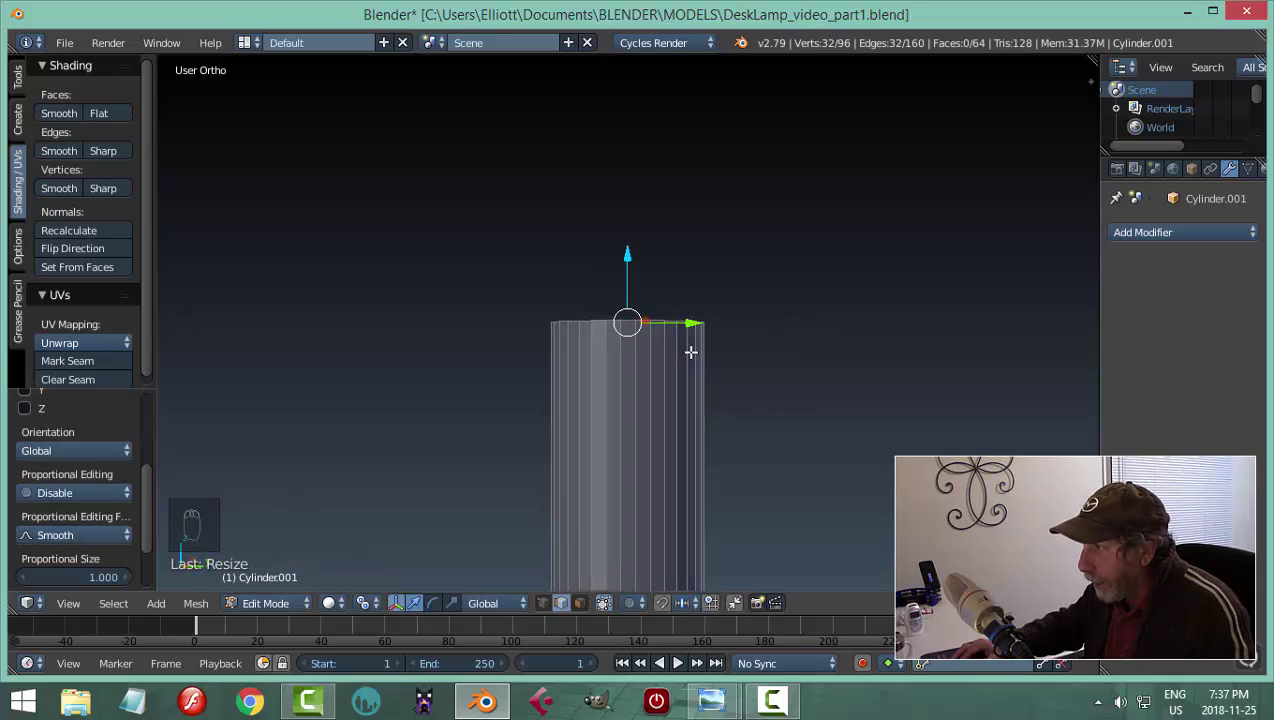
pyautogui.press('e')
pyautogui.moveTo(633, 258); pyautogui.dragTo(634, 126)
pyautogui.scroll(-3, 756, 270)
pyautogui.moveTo(756, 270); pyautogui.dragTo(780, 282, button='middle')
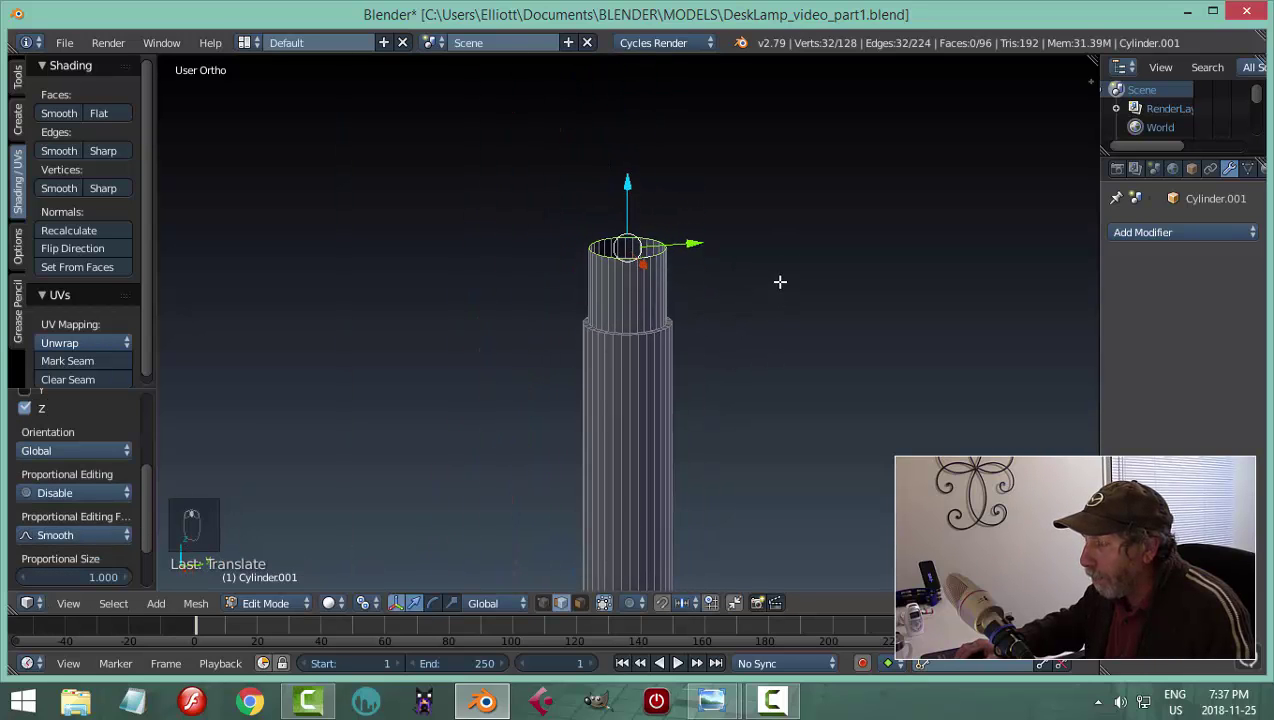
pyautogui.scroll(-4, 689, 249)
pyautogui.moveTo(635, 232)
pyautogui.mouseDown()
pyautogui.moveTo(637, 199)
pyautogui.moveTo(640, 214)
pyautogui.mouseUp()
# Extrude the tube's top edge loop in place and scale it inward to form a second, thin rim
pyautogui.scroll(5, 742, 247)
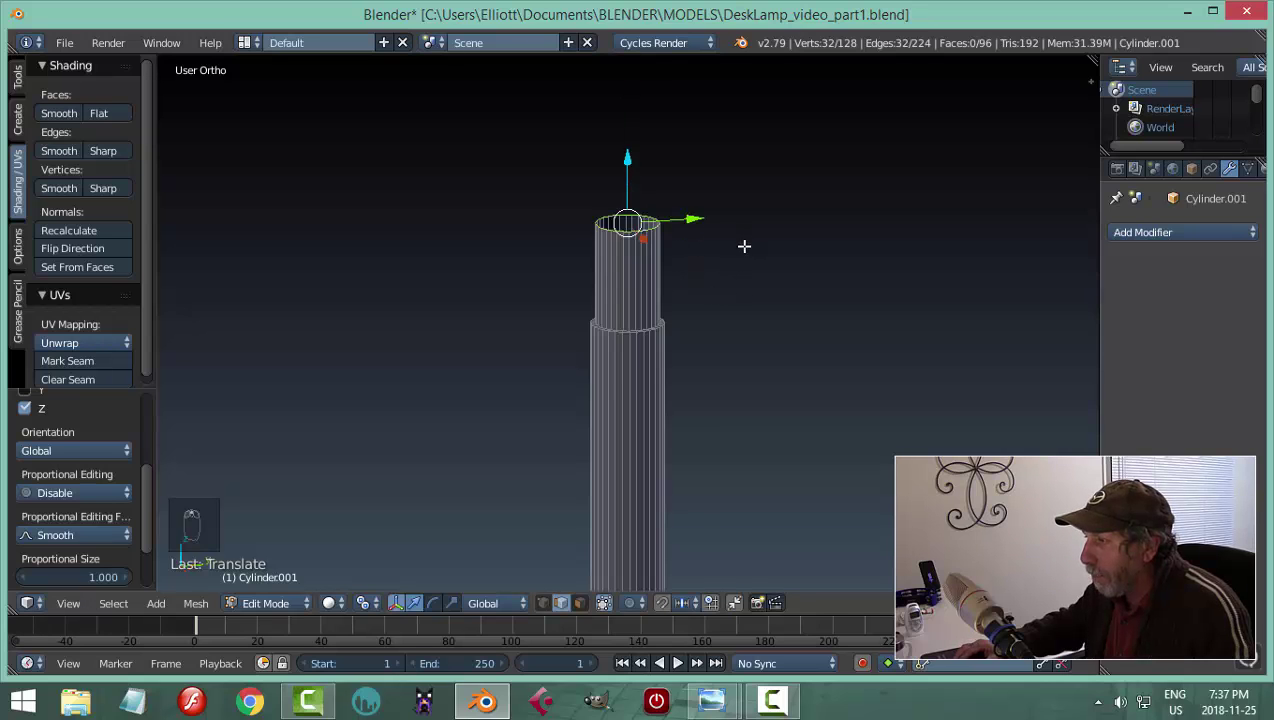
pyautogui.press('e')
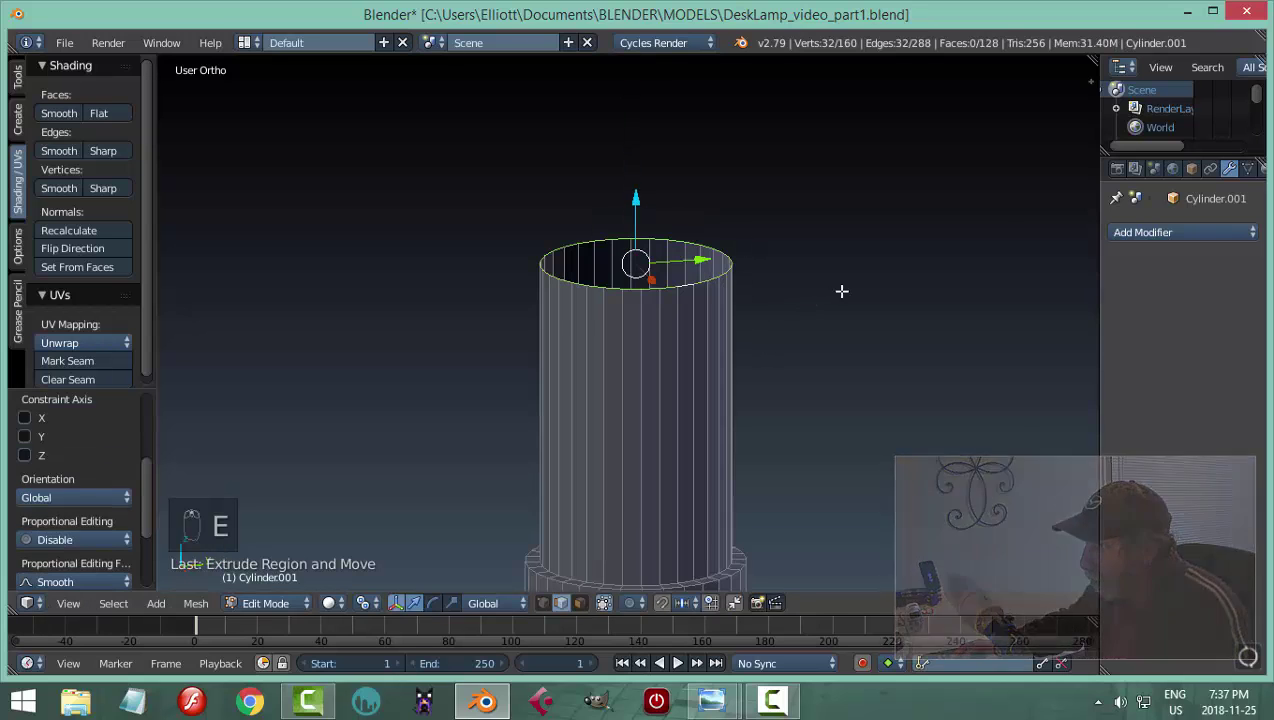
pyautogui.press('s')
pyautogui.click(816, 294)
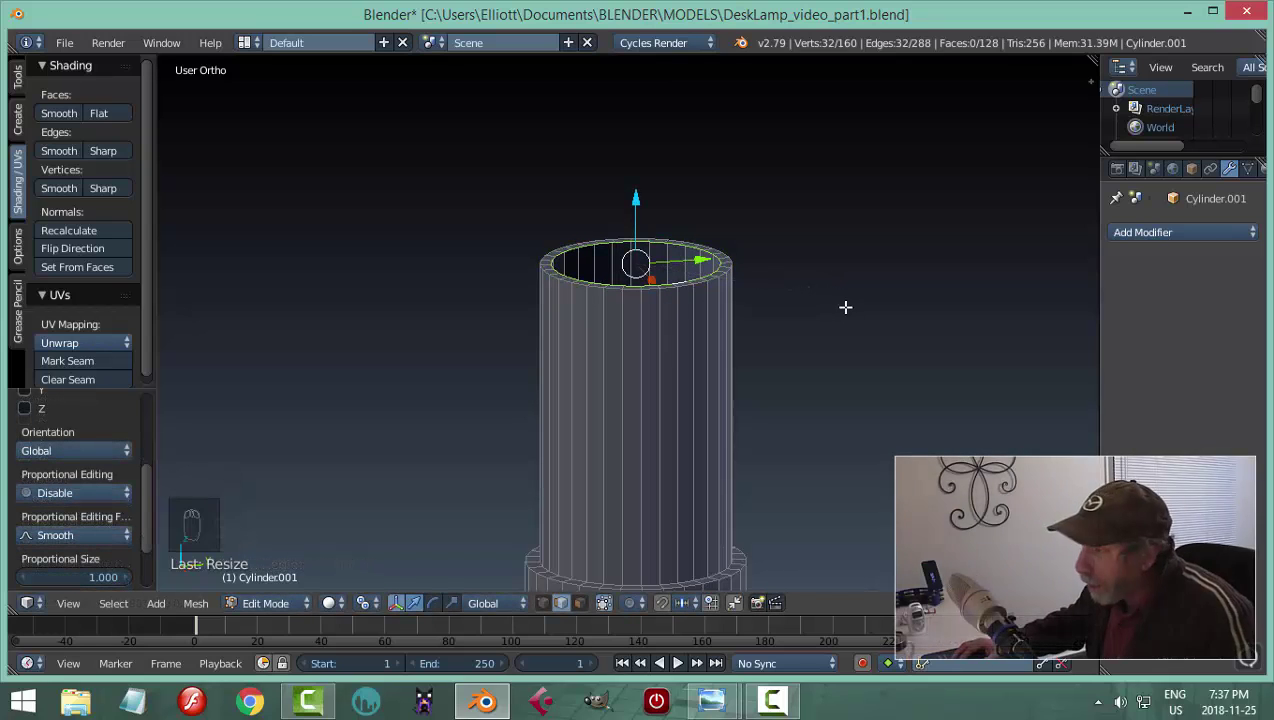
pyautogui.moveTo(862, 338); pyautogui.dragTo(818, 382, button='middle')
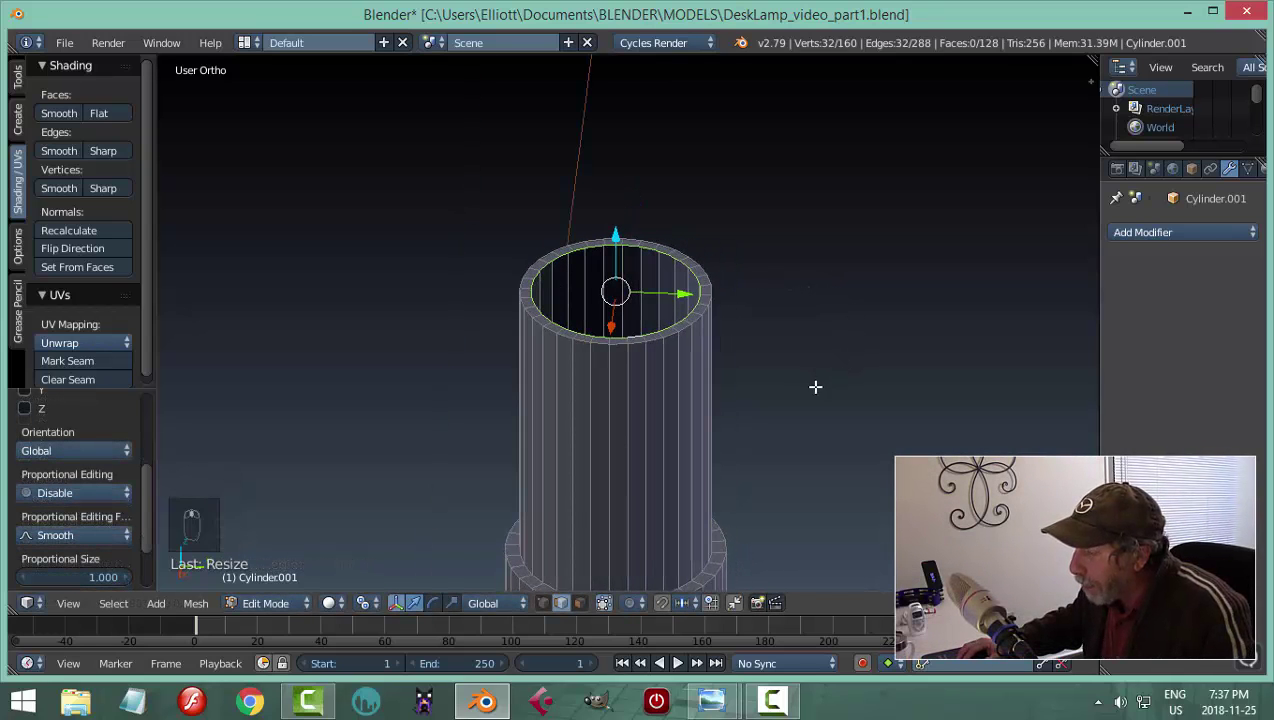
pyautogui.press('s')
pyautogui.click(820, 337)
pyautogui.moveTo(839, 376); pyautogui.dragTo(799, 373, button='middle')
# Extrude the second rim's inner edge loop and raise it along Z to form a long, narrowest top tube section
pyautogui.press('e')
pyautogui.click(828, 304)
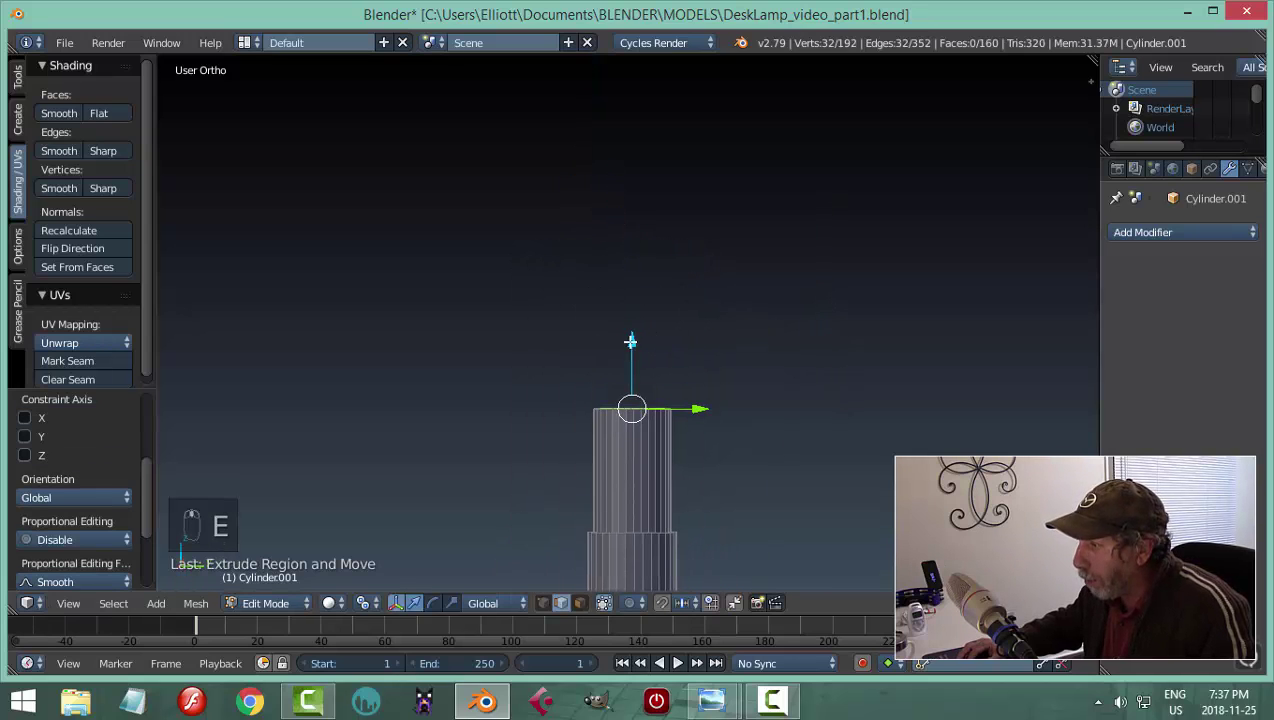
pyautogui.moveTo(660, 320); pyautogui.dragTo(658, 161)
pyautogui.scroll(-8, 811, 304)
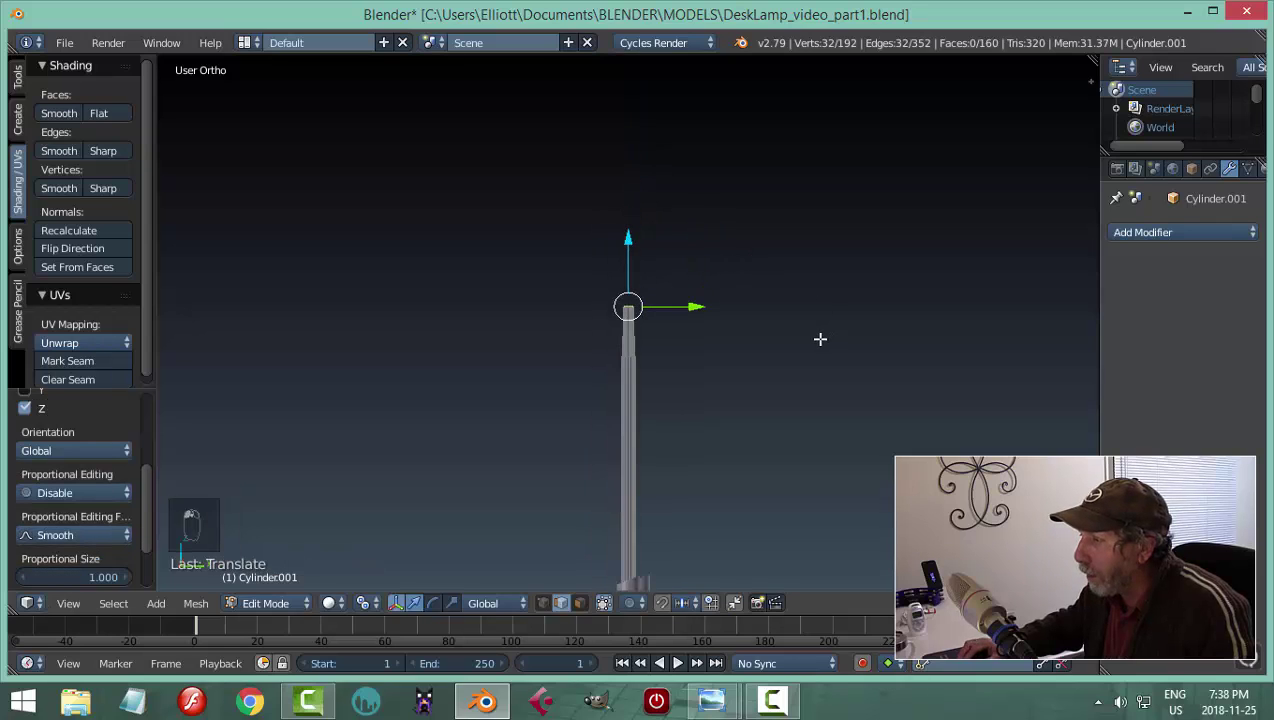
pyautogui.keyDown('shift'); pyautogui.moveTo(702, 367); pyautogui.dragTo(720, 435, button='middle'); pyautogui.keyUp('shift')
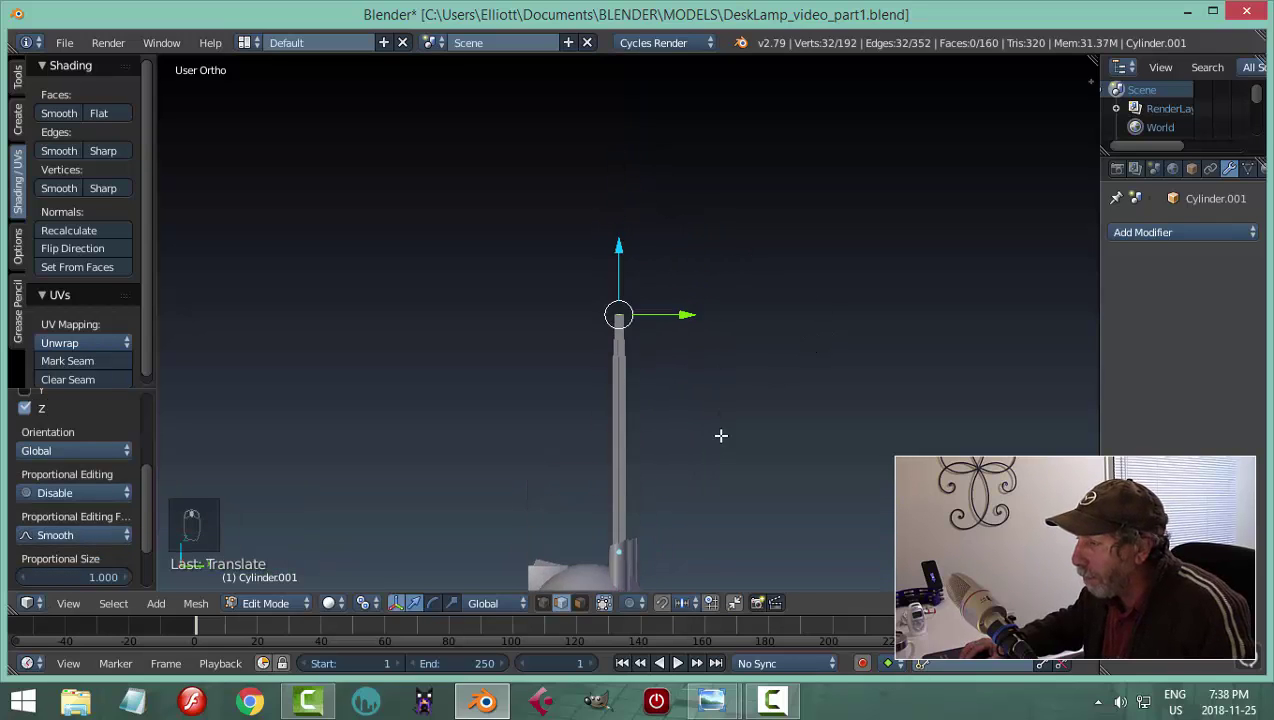
pyautogui.scroll(3, 618, 220)
pyautogui.moveTo(612, 236); pyautogui.dragTo(611, 133)
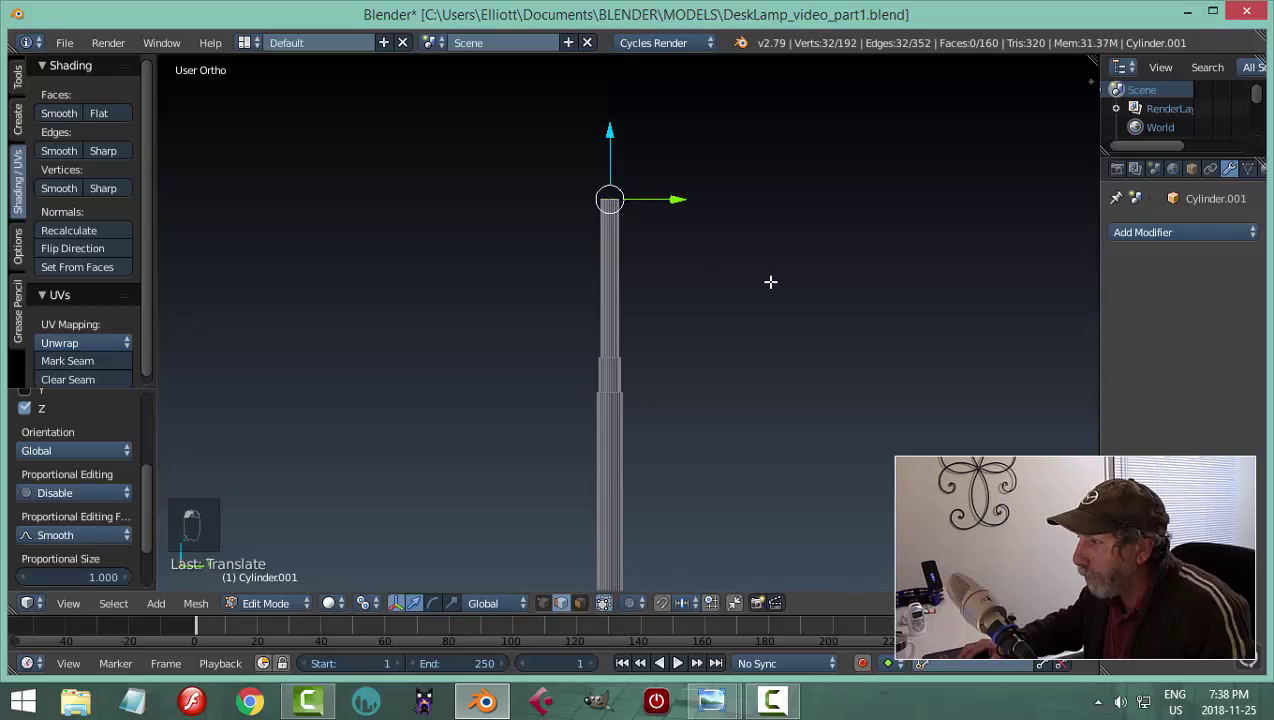
# Deselect everything and return to Object Mode to inspect the stepped arm above the lamp base
pyautogui.scroll(-2, 768, 289)
pyautogui.press('a')
pyautogui.scroll(-3, 794, 300)
pyautogui.scroll(5, 742, 313)
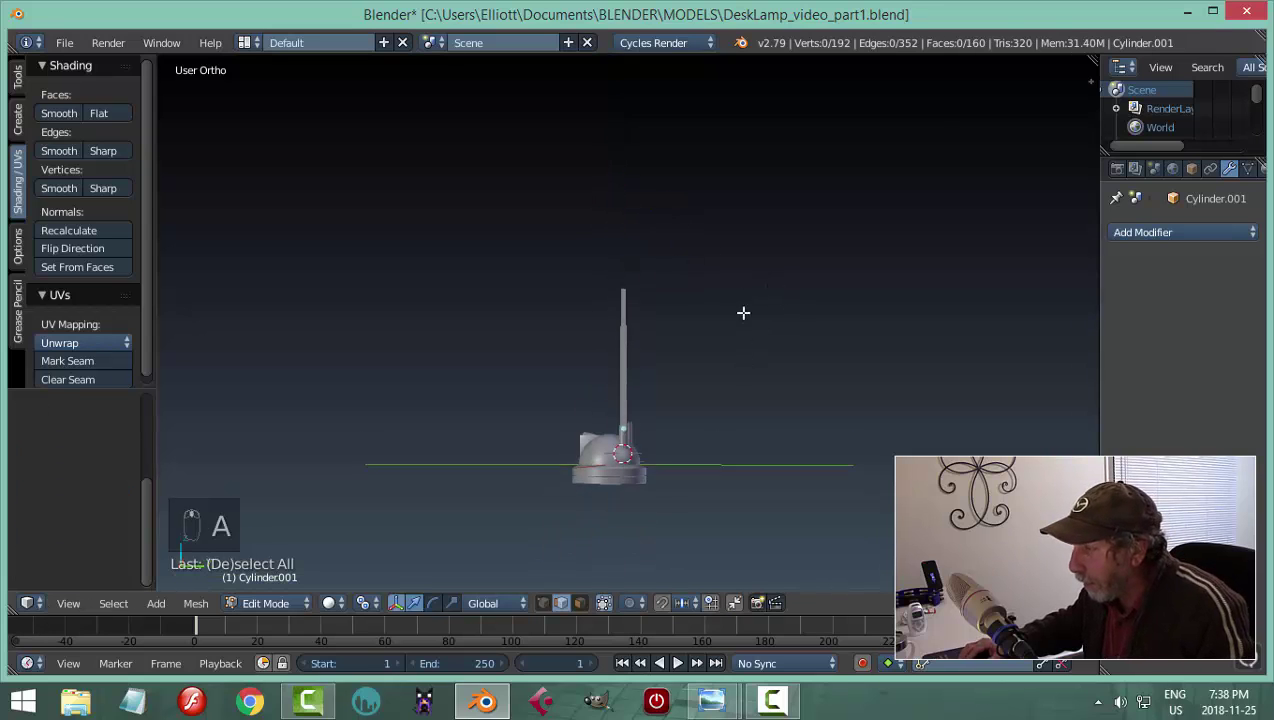
pyautogui.moveTo(738, 341)
pyautogui.mouseDown(button='middle')
pyautogui.moveTo(719, 321)
pyautogui.moveTo(719, 341)
pyautogui.mouseUp(button='middle')
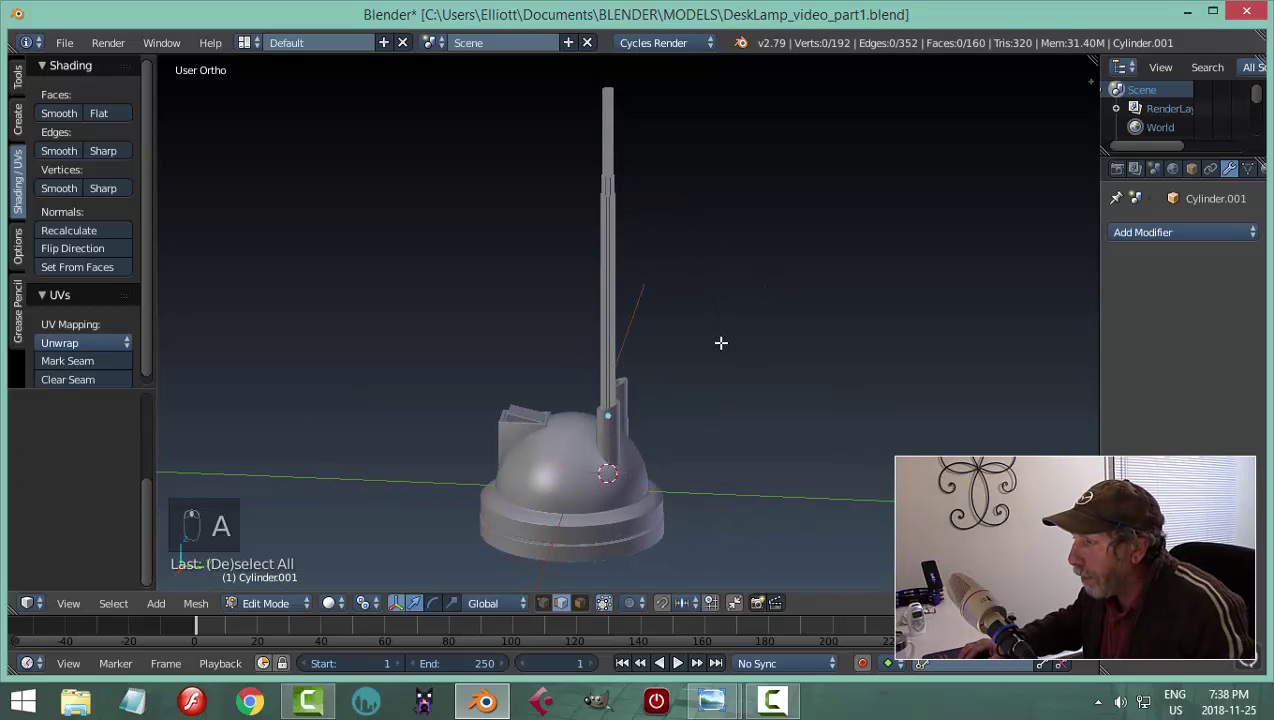
pyautogui.press('Tab')
pyautogui.scroll(2, 702, 301)
pyautogui.press('a')
pyautogui.press('a')
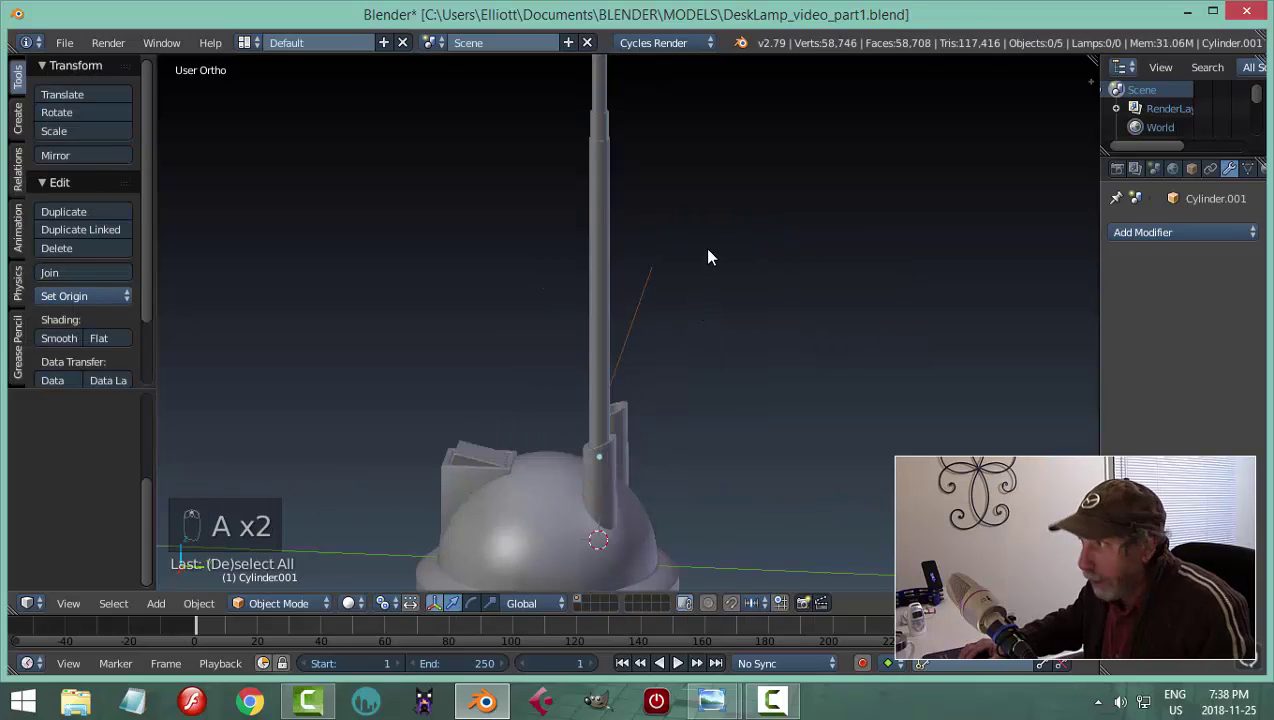
pyautogui.scroll(-3, 705, 248)
pyautogui.scroll(2, 700, 265)
pyautogui.scroll(4, 699, 295)
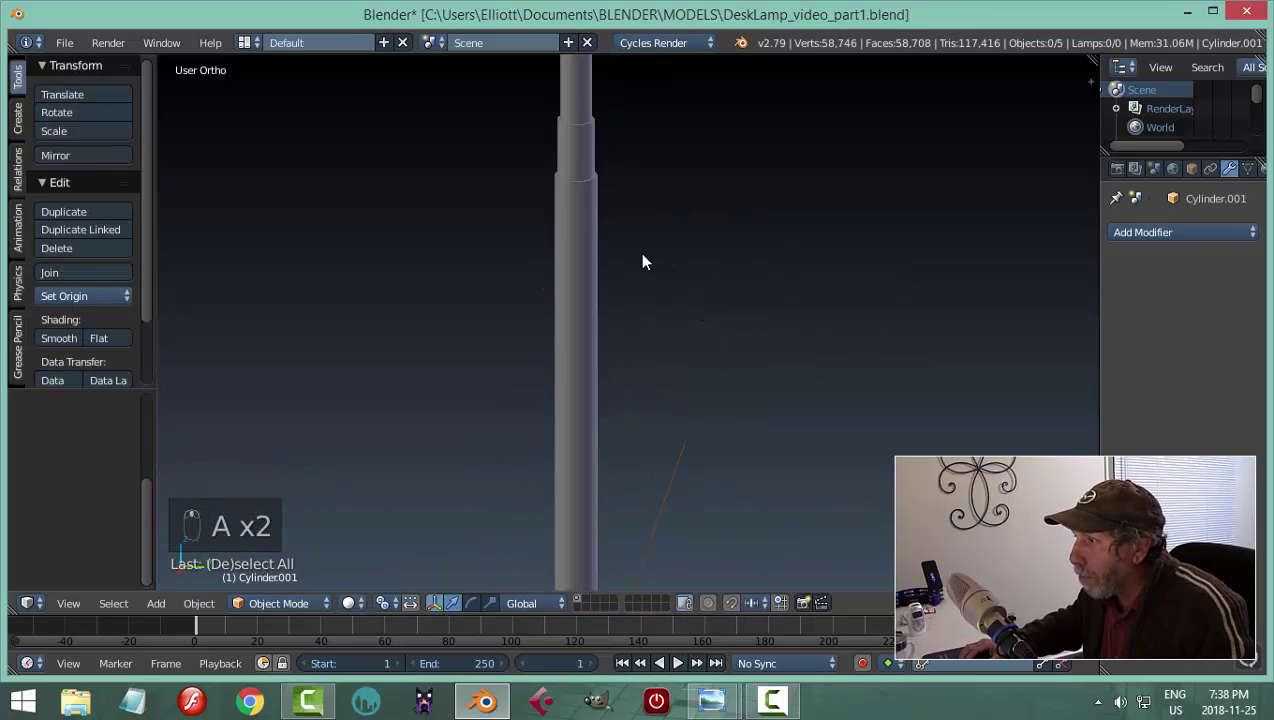
pyautogui.scroll(-3, 645, 268)
pyautogui.scroll(1, 665, 300)
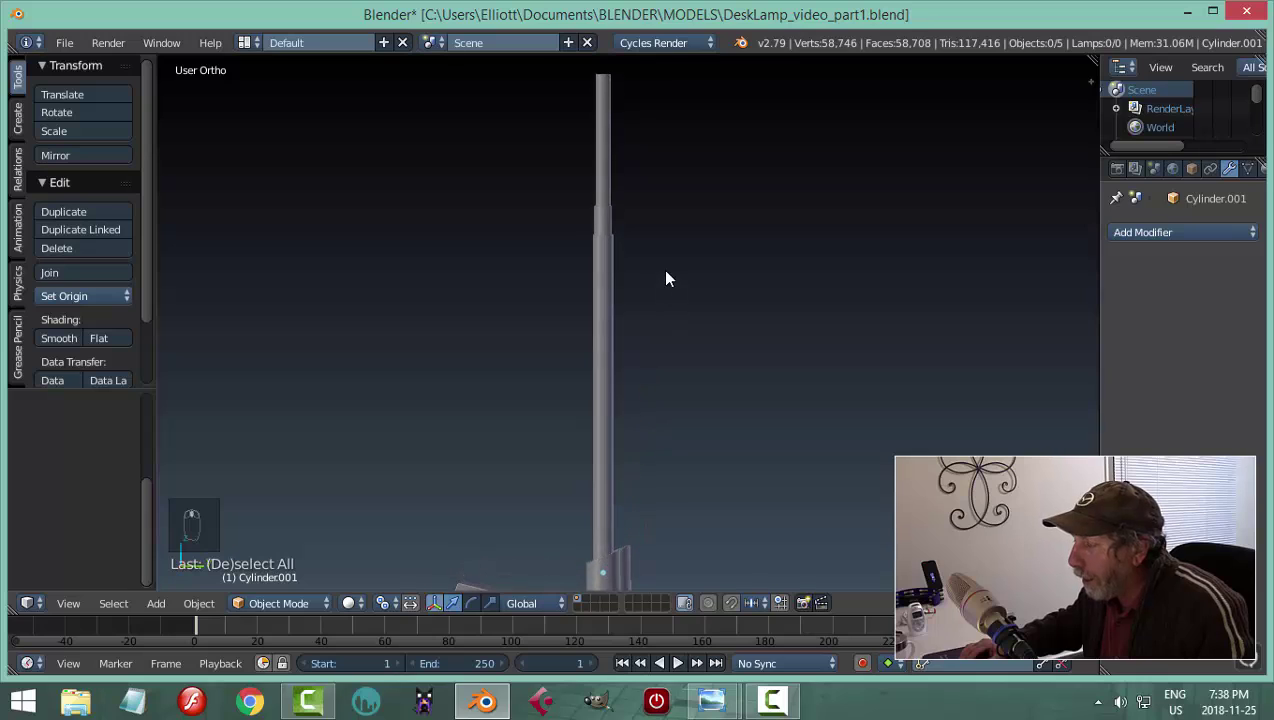
pyautogui.scroll(-2, 651, 247)
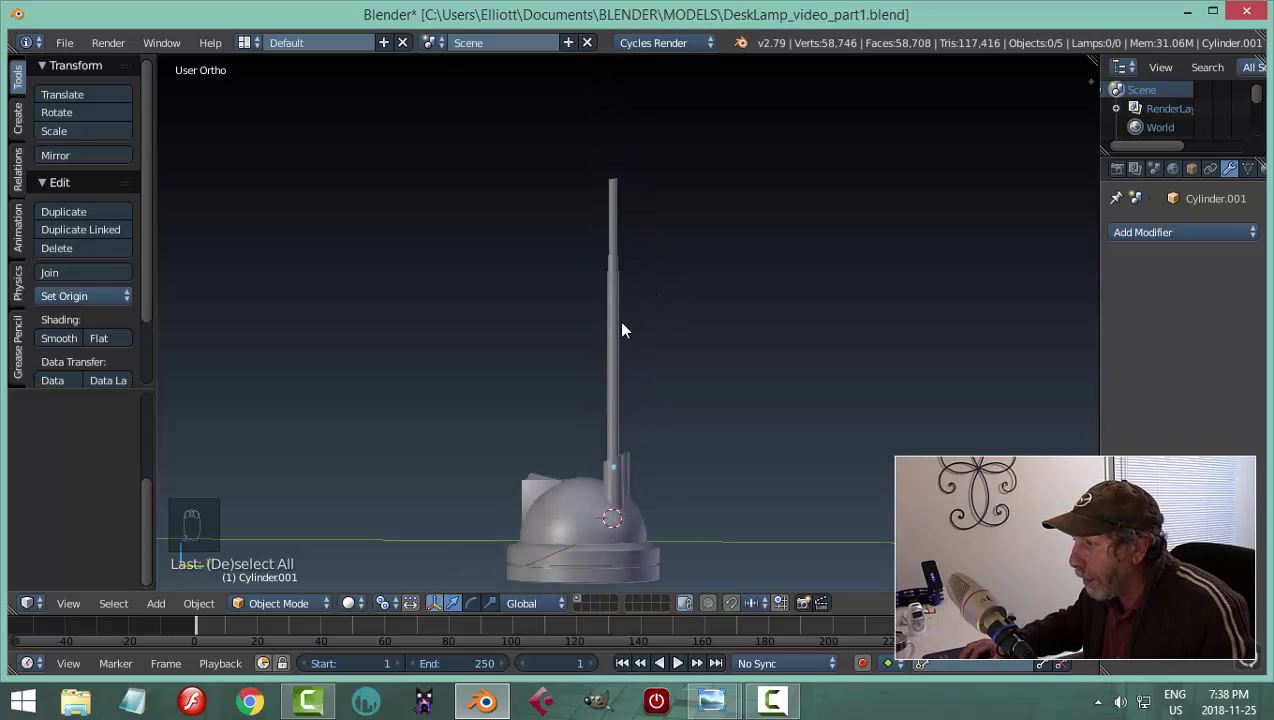
# Select the arm tube in the right orthographic view and enter Edit Mode with wireframe shading
pyautogui.press('KP_3')
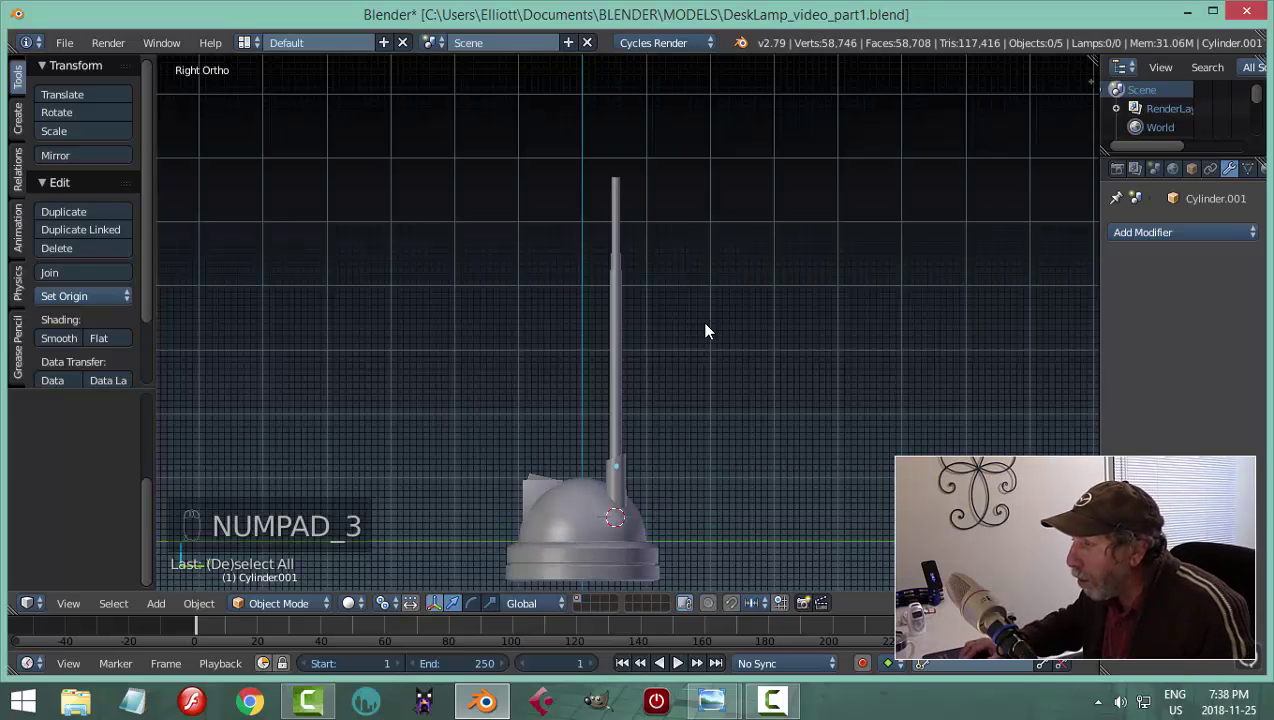
pyautogui.scroll(2, 705, 330)
pyautogui.rightClick(613, 294)
pyautogui.scroll(2, 757, 293)
pyautogui.press('Tab')
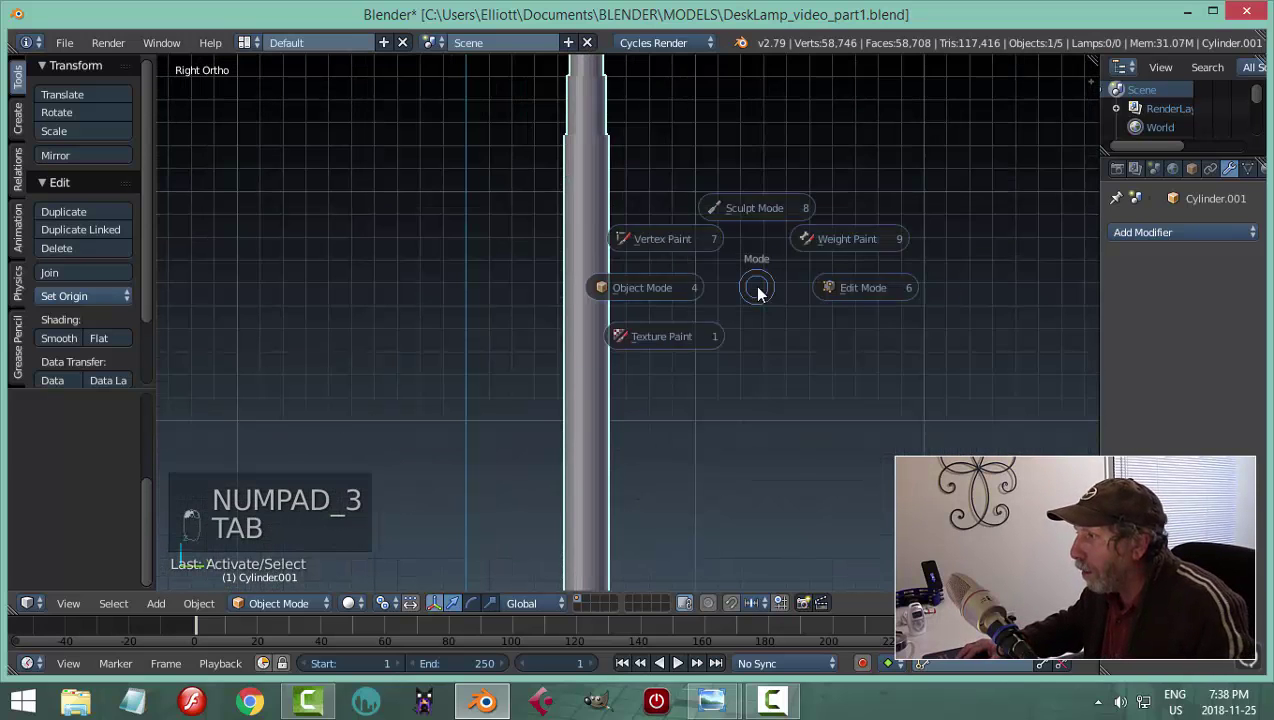
pyautogui.click(860, 289)
pyautogui.scroll(2, 735, 300)
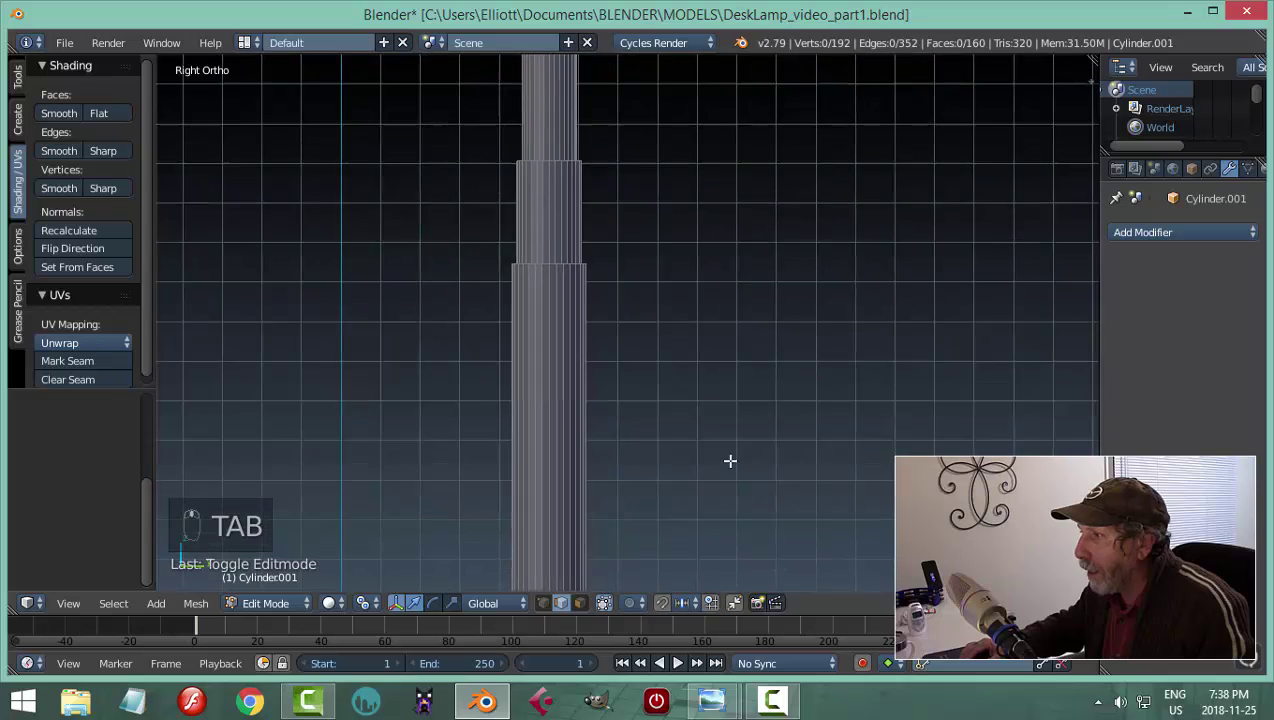
pyautogui.keyDown('shift'); pyautogui.moveTo(740, 232); pyautogui.dragTo(739, 341, button='middle'); pyautogui.keyUp('shift')
pyautogui.press('z')
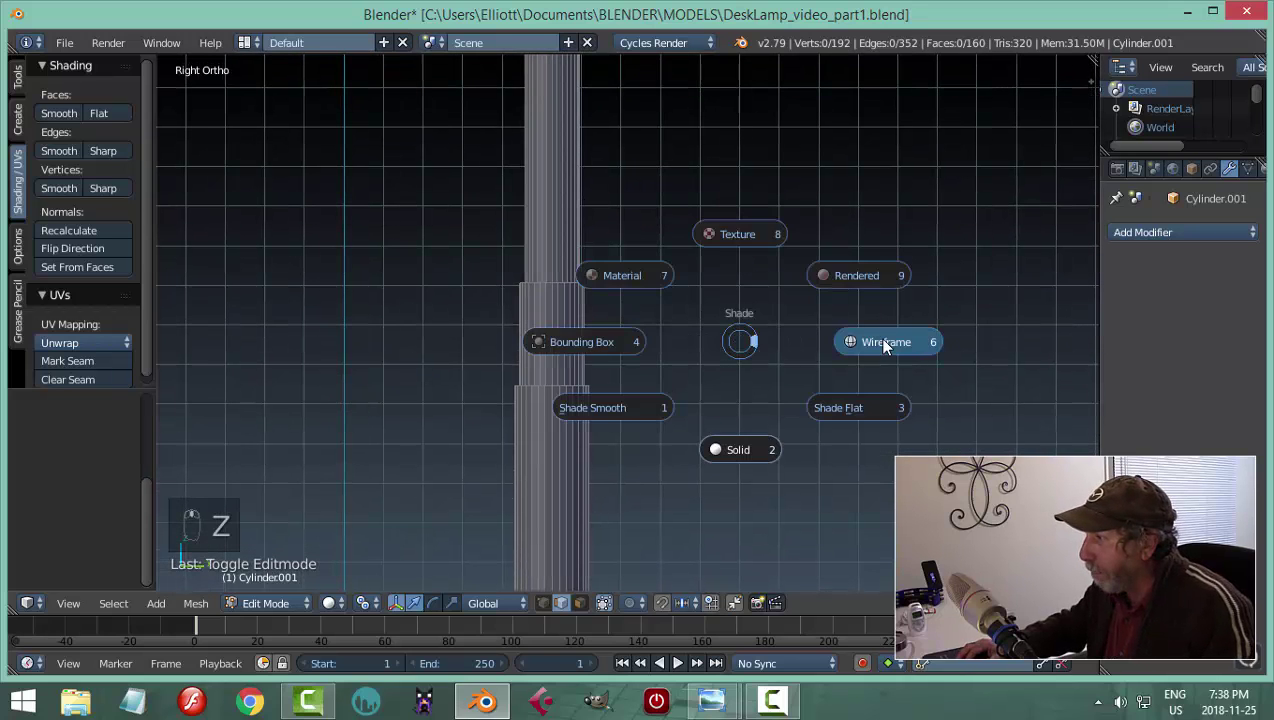
pyautogui.click(875, 336)
pyautogui.press('b')
pyautogui.moveTo(372, 204); pyautogui.dragTo(641, 475)
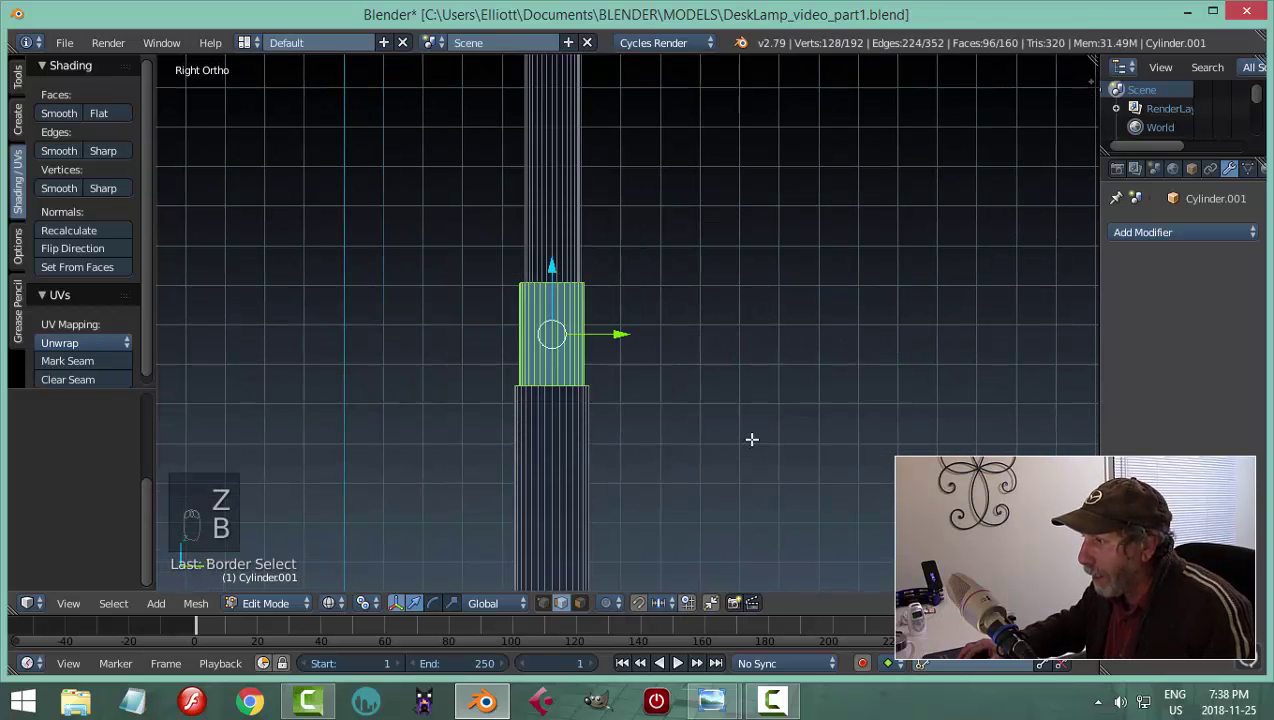
pyautogui.moveTo(705, 370)
pyautogui.mouseDown(button='middle')
pyautogui.moveTo(697, 458)
pyautogui.moveTo(697, 381)
pyautogui.moveTo(686, 387)
pyautogui.mouseUp(button='middle')
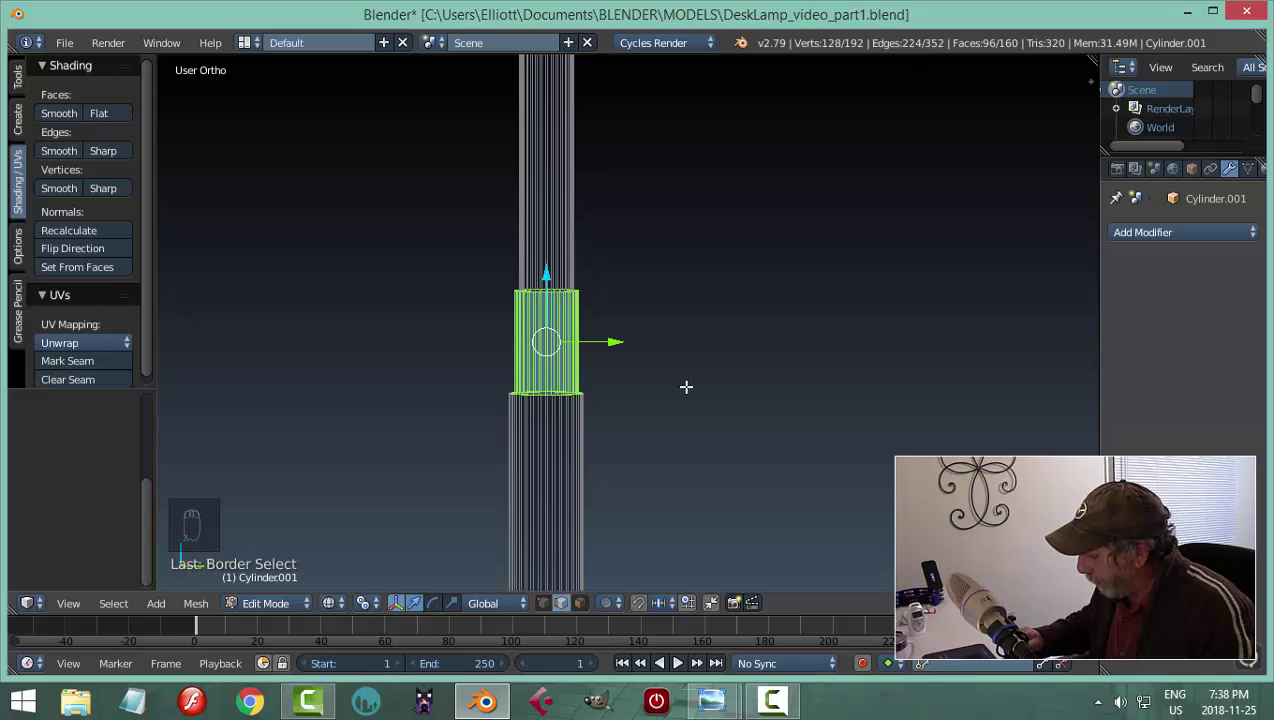
pyautogui.press('KP_3')
pyautogui.press('z')
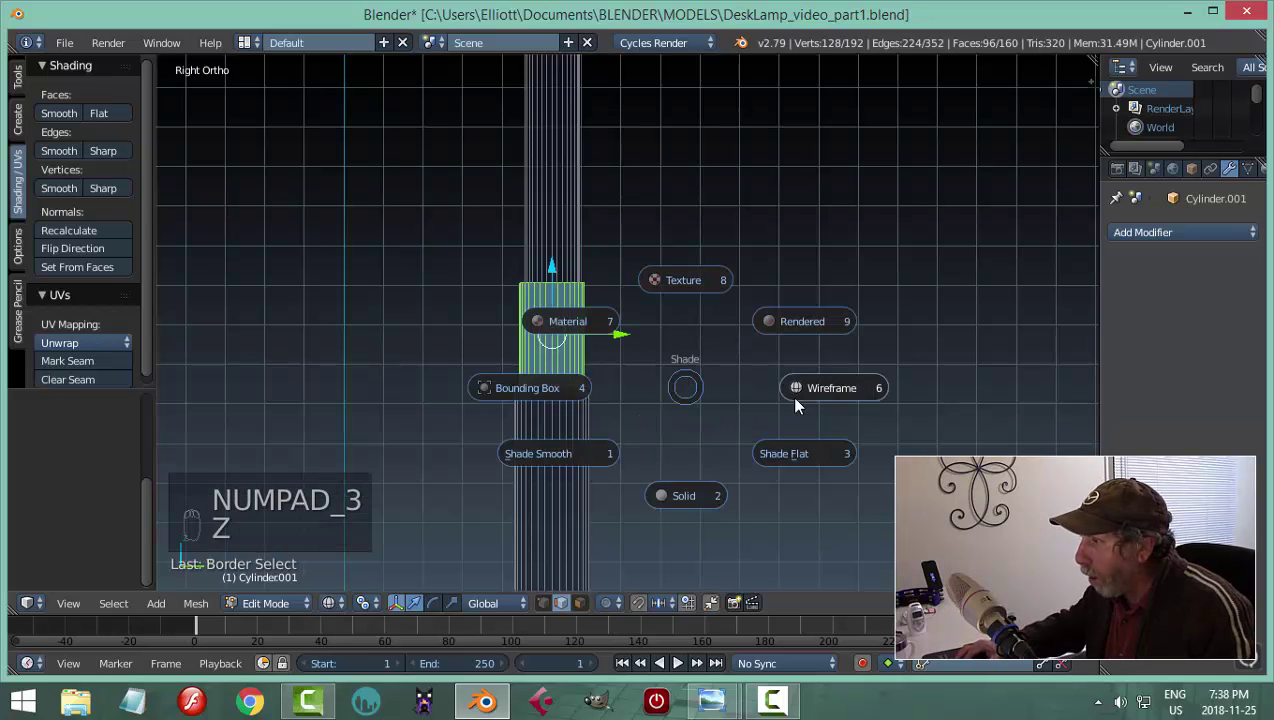
pyautogui.click(826, 400)
pyautogui.press('a')
# Box-select the vertices of the short middle tube section in vertex mode, lower them along Z and deselect everything
pyautogui.hotkey('ctrl', 'Tab')
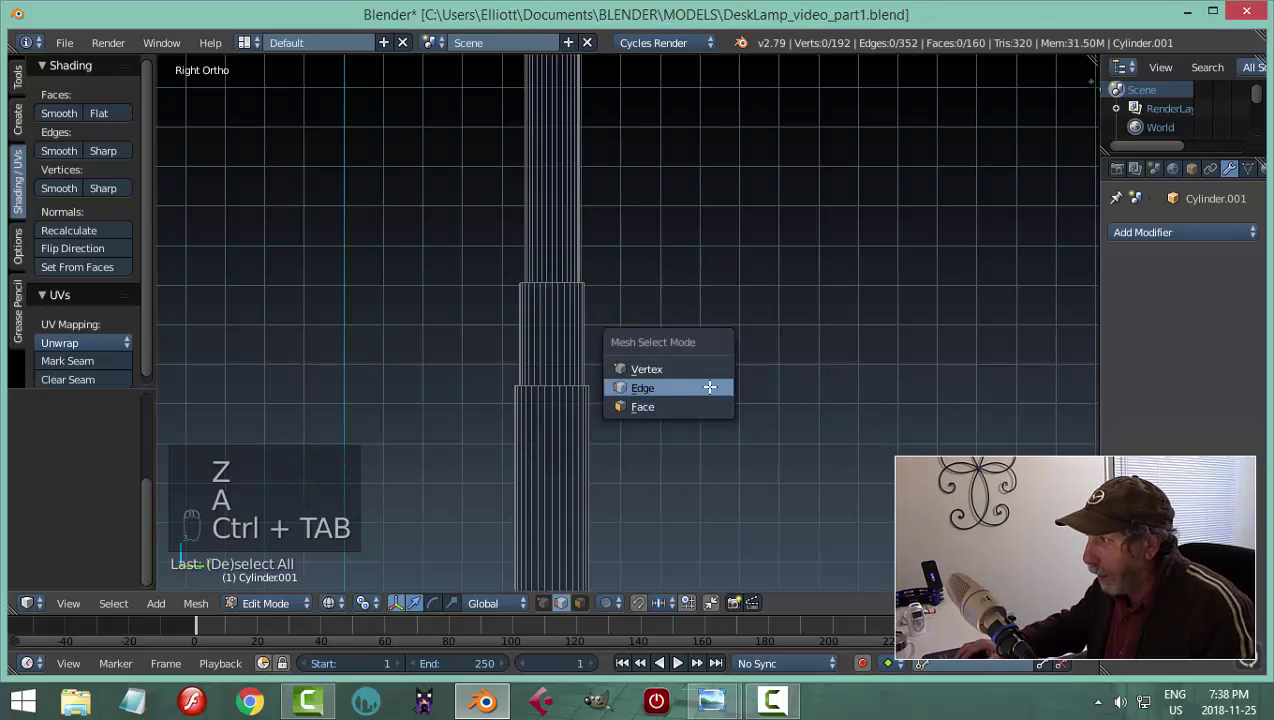
pyautogui.click(666, 368)
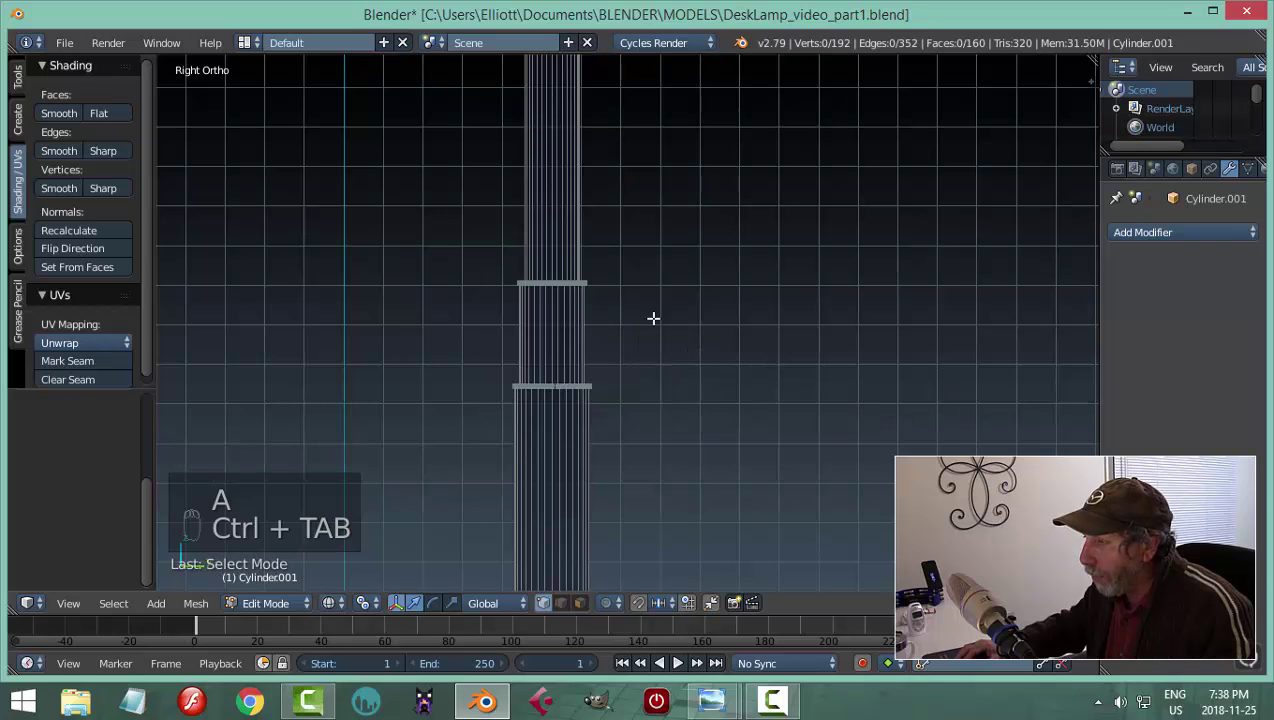
pyautogui.press('b')
pyautogui.moveTo(436, 222); pyautogui.dragTo(697, 461)
pyautogui.moveTo(773, 338)
pyautogui.mouseDown(button='middle')
pyautogui.moveTo(773, 401)
pyautogui.moveTo(774, 339)
pyautogui.mouseUp(button='middle')
pyautogui.moveTo(556, 282); pyautogui.dragTo(562, 402)
pyautogui.scroll(-3, 683, 378)
pyautogui.press('a')
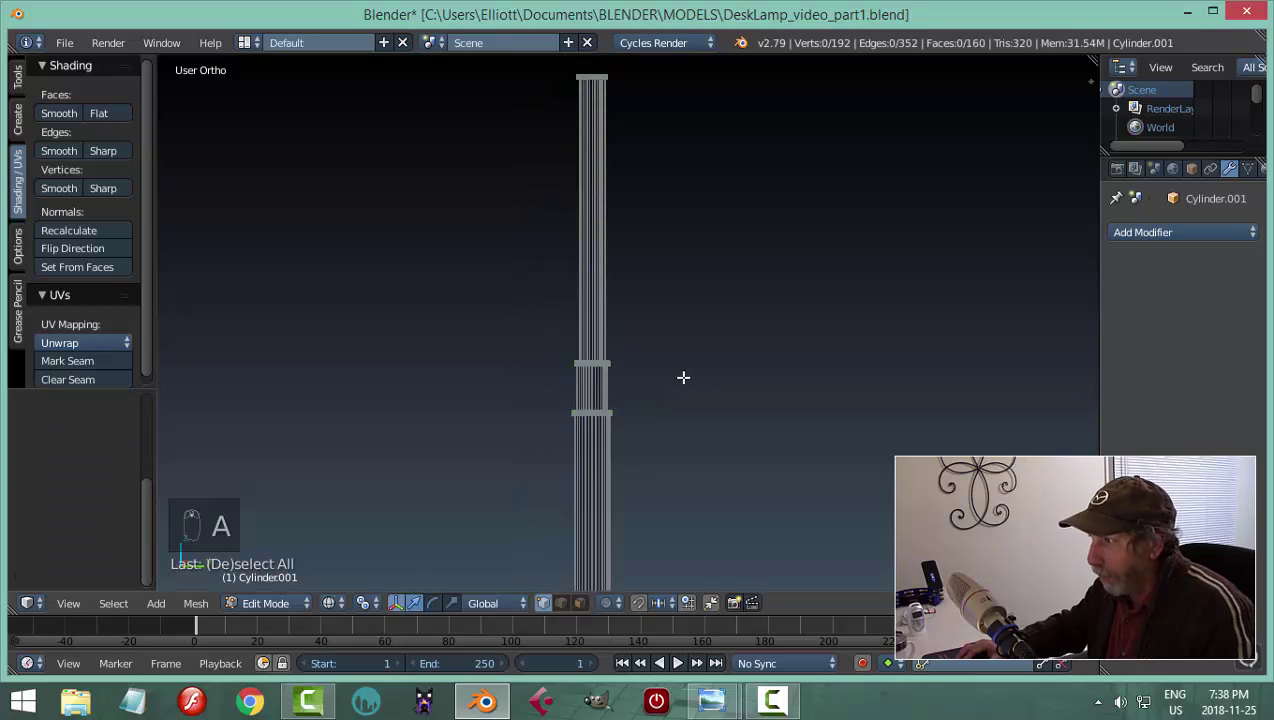
# Restore solid shading and change the mesh selection mode to edges
pyautogui.press('z')
pyautogui.click(671, 482)
pyautogui.scroll(-2, 680, 395)
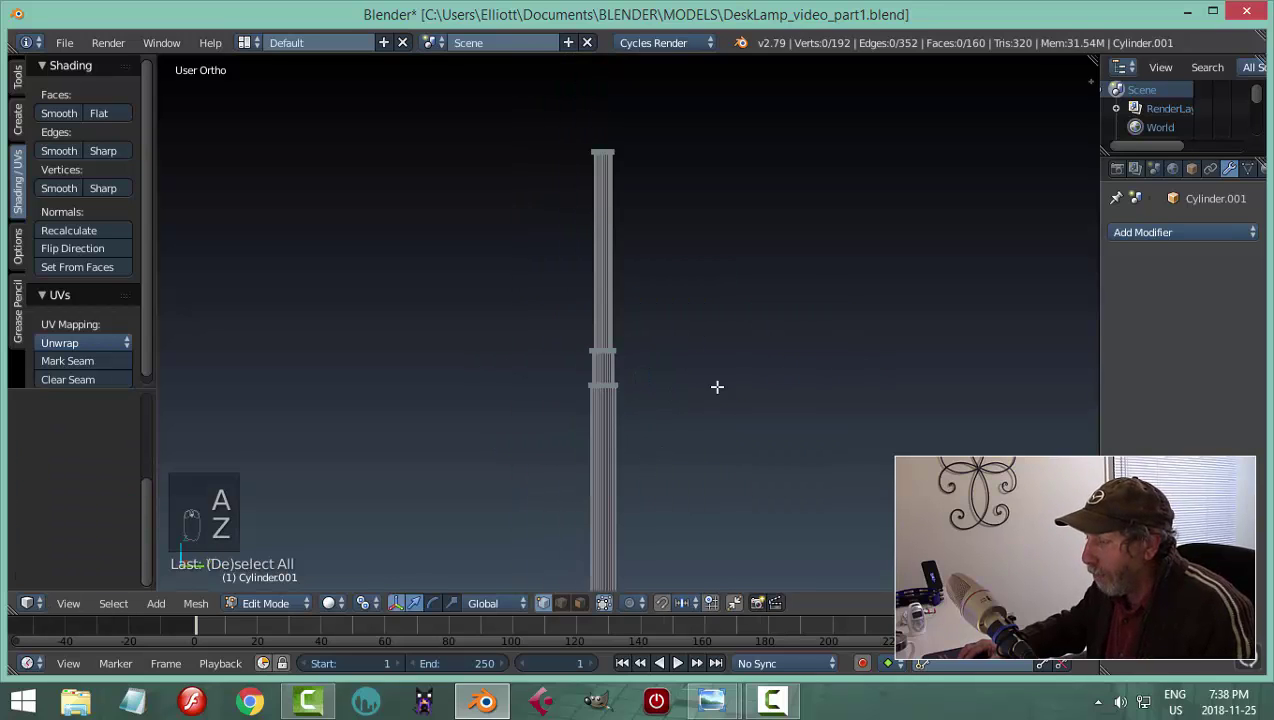
pyautogui.moveTo(732, 388); pyautogui.dragTo(579, 308, button='middle')
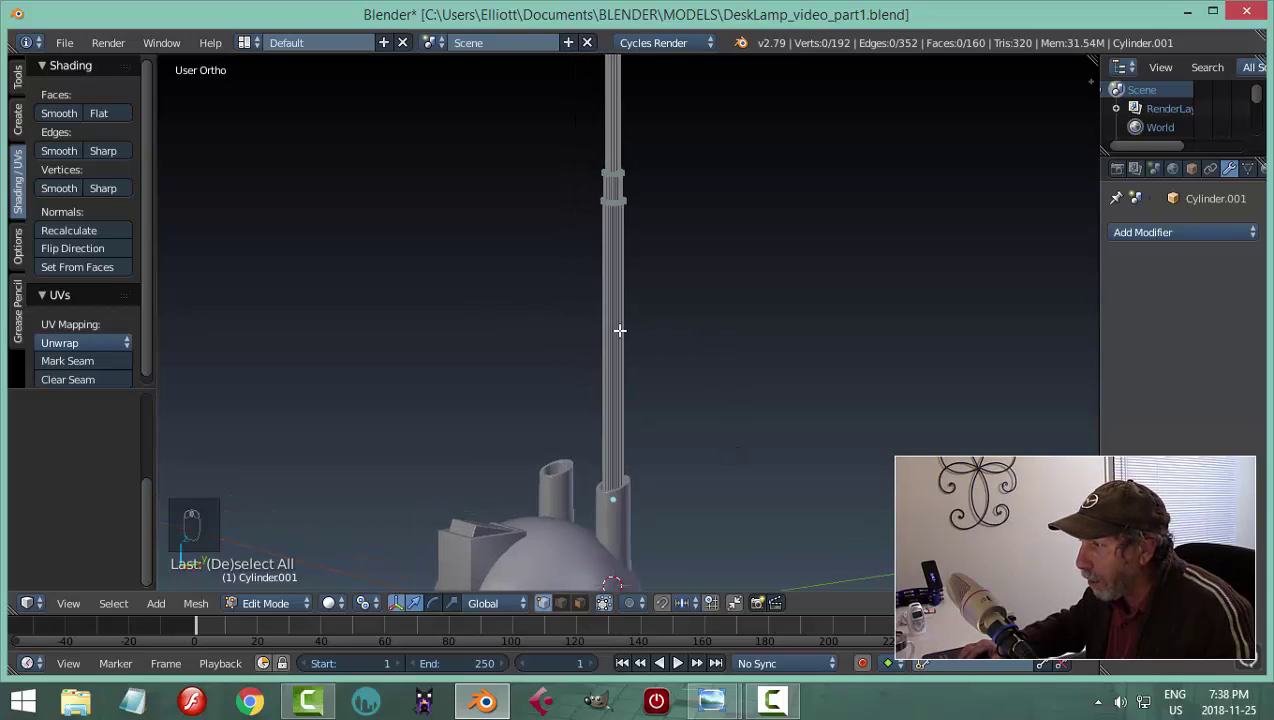
pyautogui.scroll(-4, 790, 365)
pyautogui.moveTo(810, 373); pyautogui.dragTo(700, 367, button='middle')
pyautogui.scroll(6, 714, 421)
pyautogui.hotkey('ctrl', 'Tab')
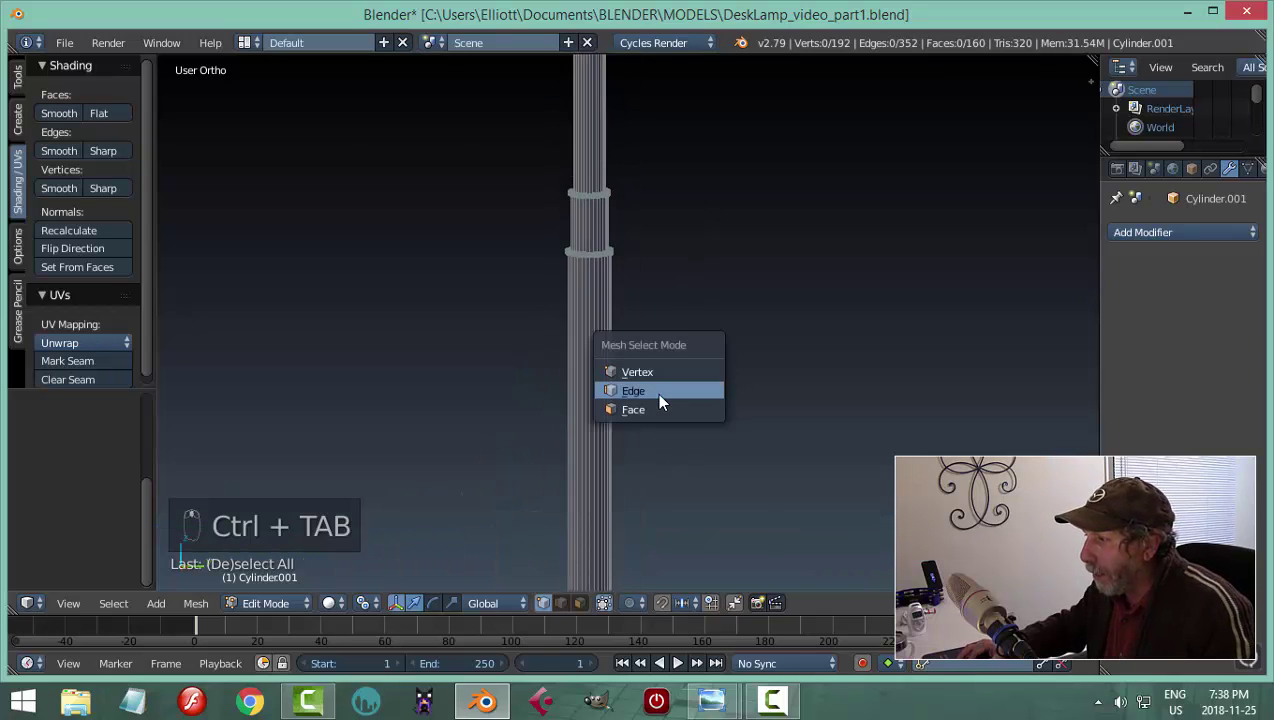
pyautogui.click(658, 391)
pyautogui.scroll(8, 682, 276)
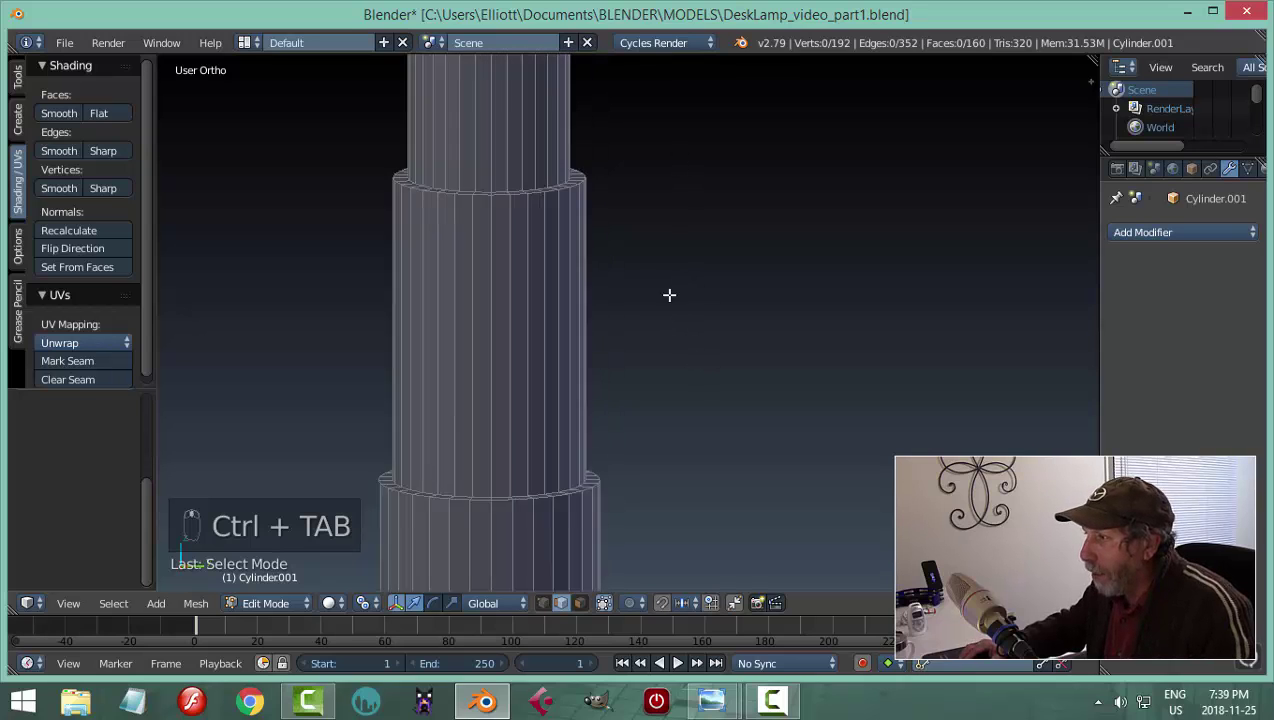
# Select the outer edge loops of both stepped rims on the arm tube
pyautogui.moveTo(669, 295); pyautogui.dragTo(580, 394, button='middle')
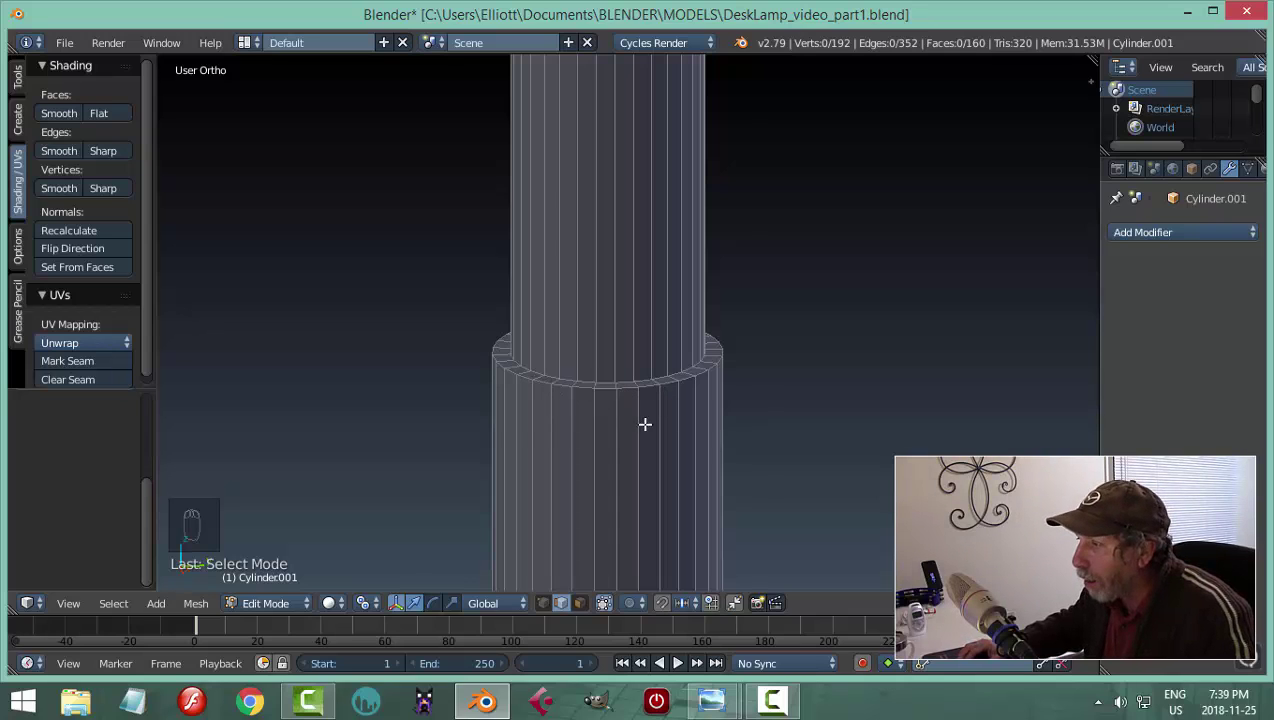
pyautogui.scroll(2, 645, 424)
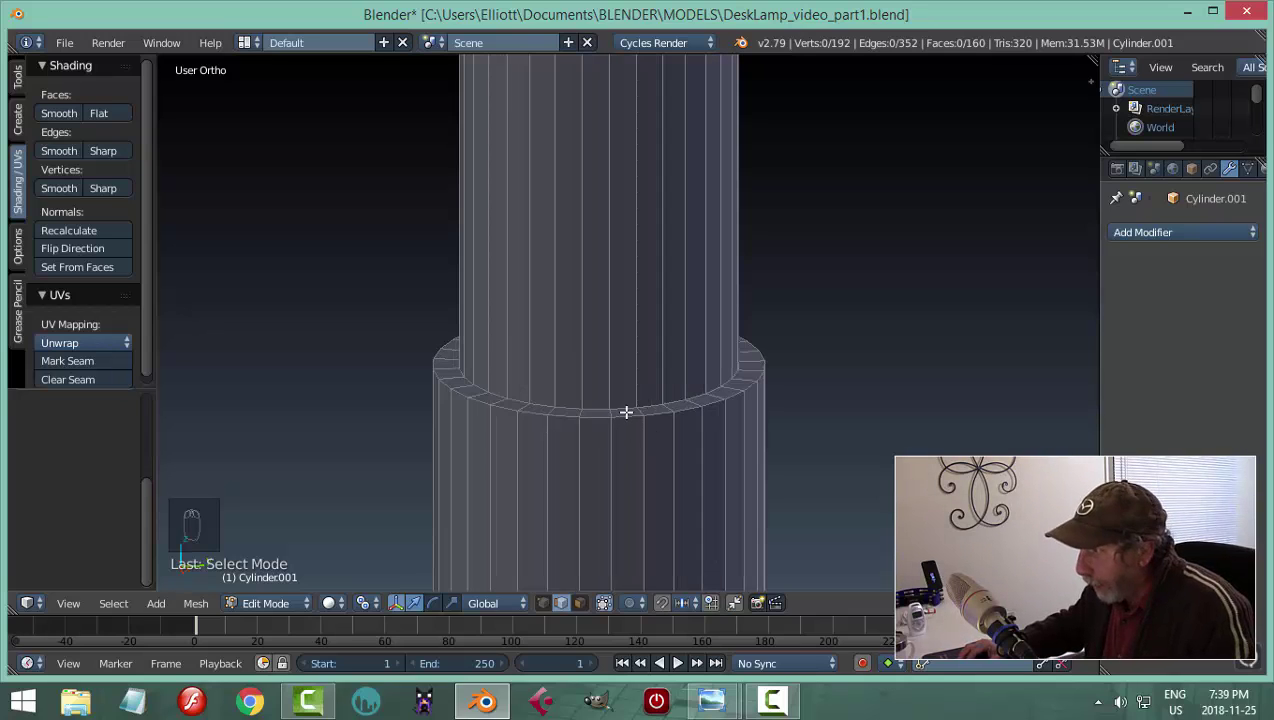
pyautogui.keyDown('alt'); pyautogui.rightClick(625, 422); pyautogui.keyUp('alt')
pyautogui.keyDown('shift'); pyautogui.moveTo(811, 439); pyautogui.dragTo(712, 410, button='middle'); pyautogui.keyUp('shift')
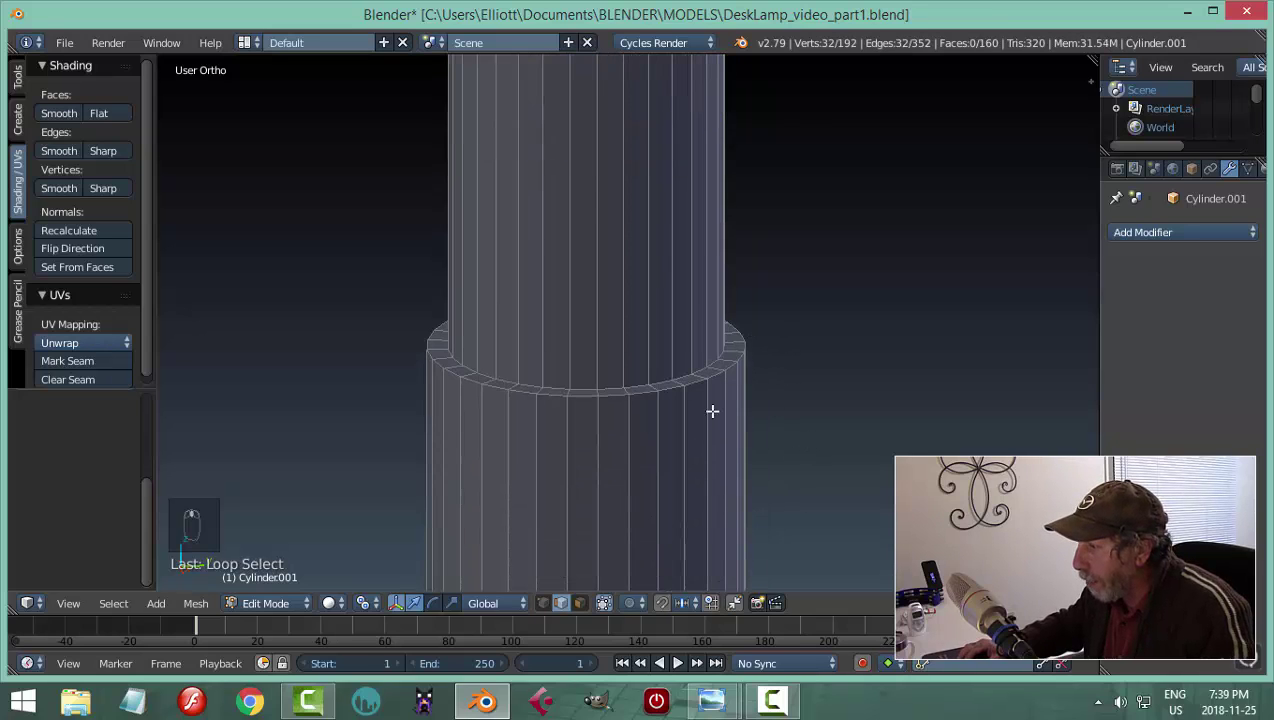
pyautogui.keyDown('alt'); pyautogui.keyDown('shift'); pyautogui.rightClick(648, 400); pyautogui.keyUp('shift'); pyautogui.keyUp('alt')
pyautogui.scroll(-2, 810, 421)
pyautogui.keyDown('shift'); pyautogui.moveTo(842, 347); pyautogui.dragTo(808, 376, button='middle'); pyautogui.keyUp('shift')
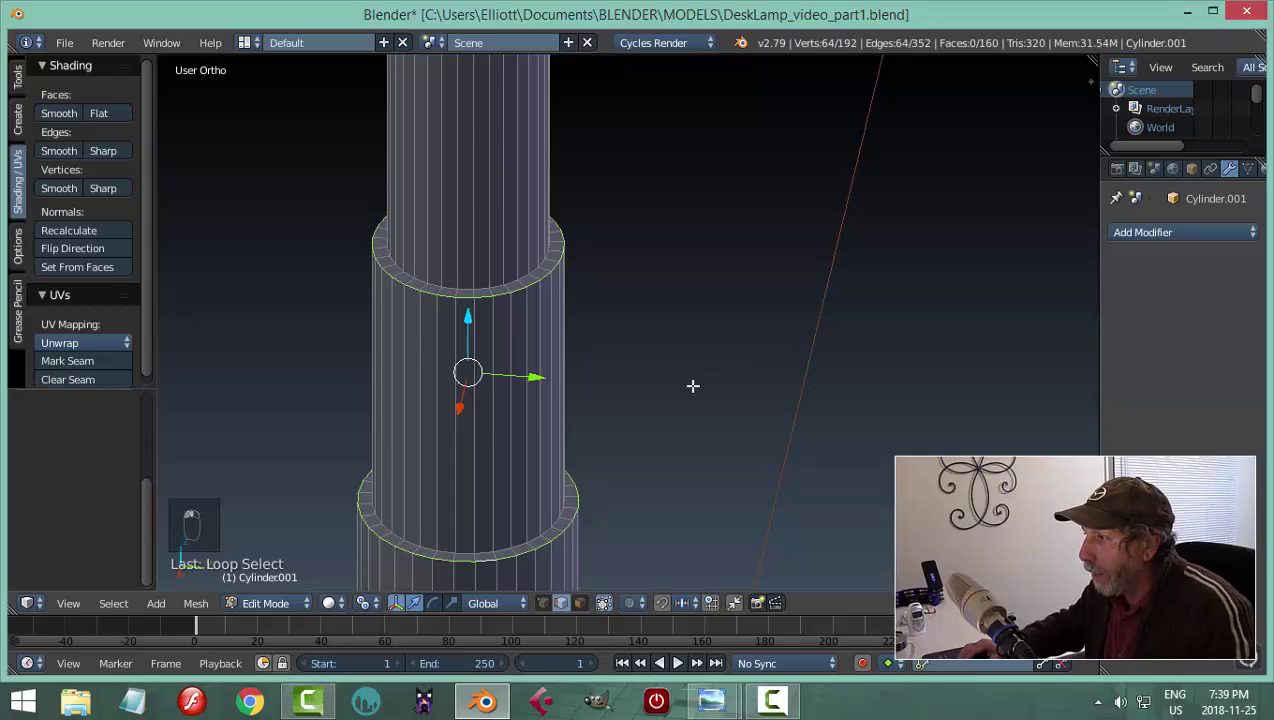
# Bevel the selected rim edge loops with 3 segments and an offset of about 0.005, and deselect everything
pyautogui.keyDown('shift'); pyautogui.moveTo(693, 385); pyautogui.dragTo(745, 341, button='middle'); pyautogui.keyUp('shift')
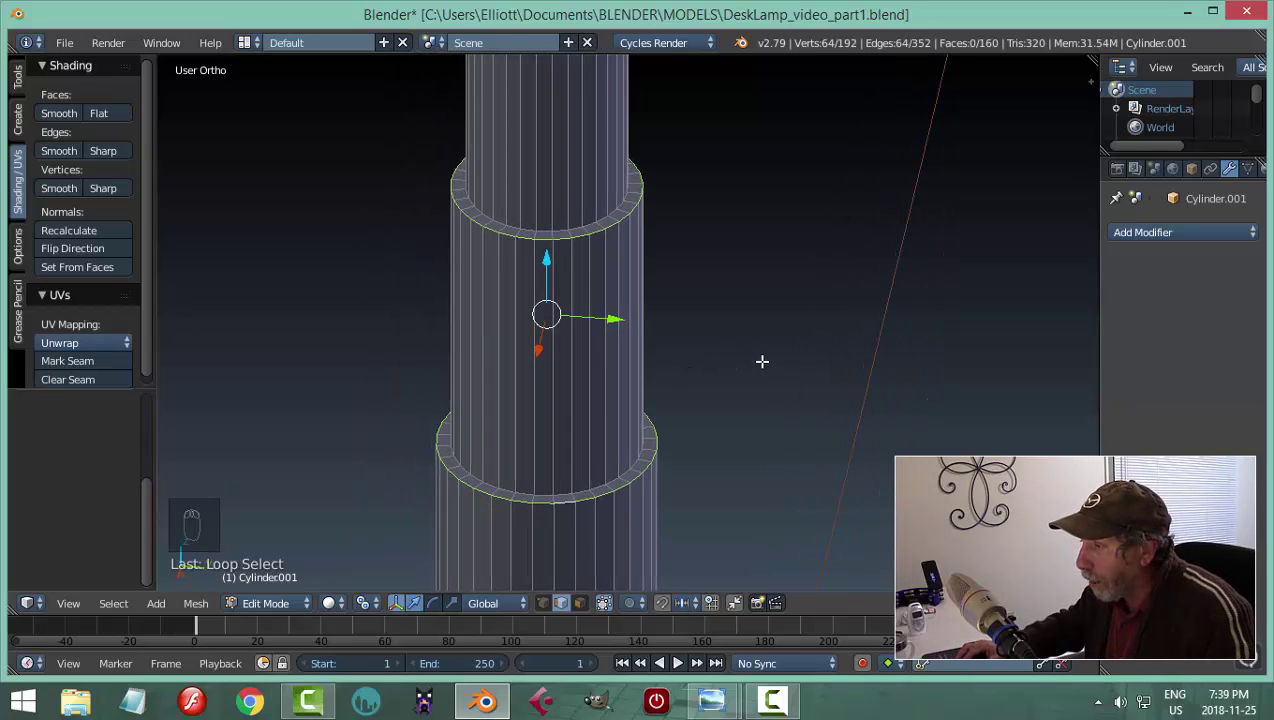
pyautogui.scroll(1, 762, 361)
pyautogui.hotkey('ctrl', 'b')
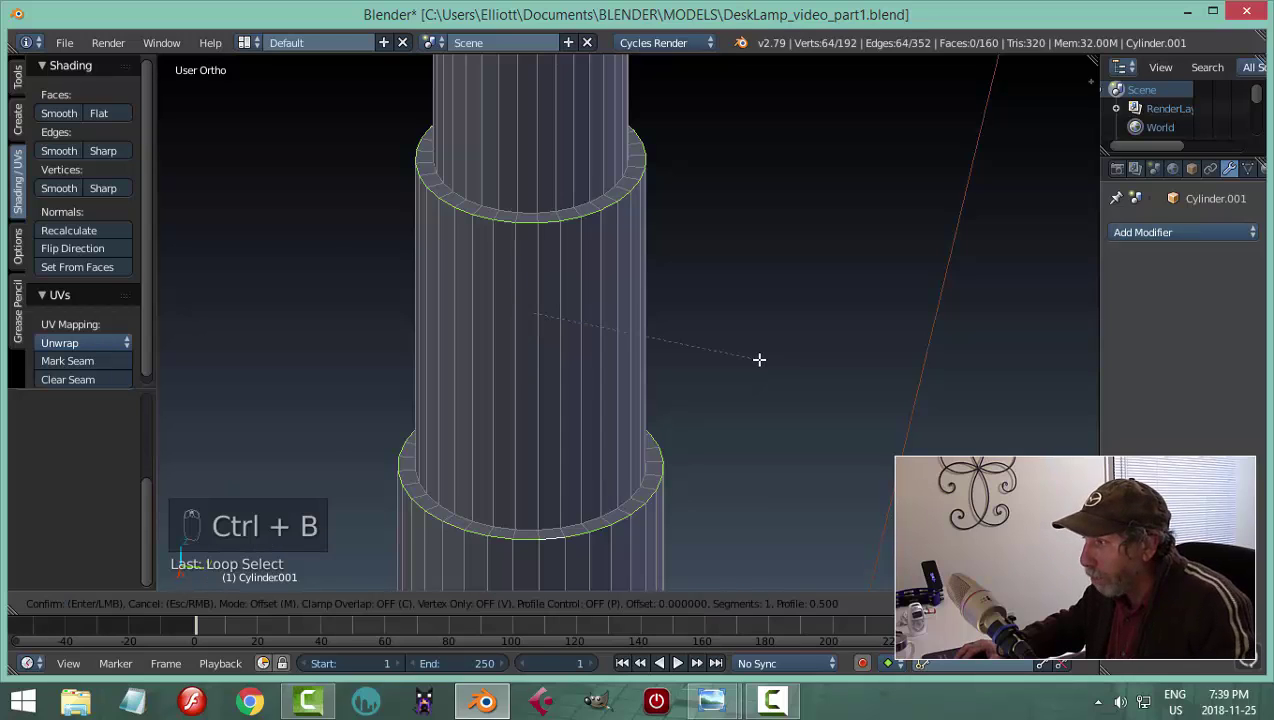
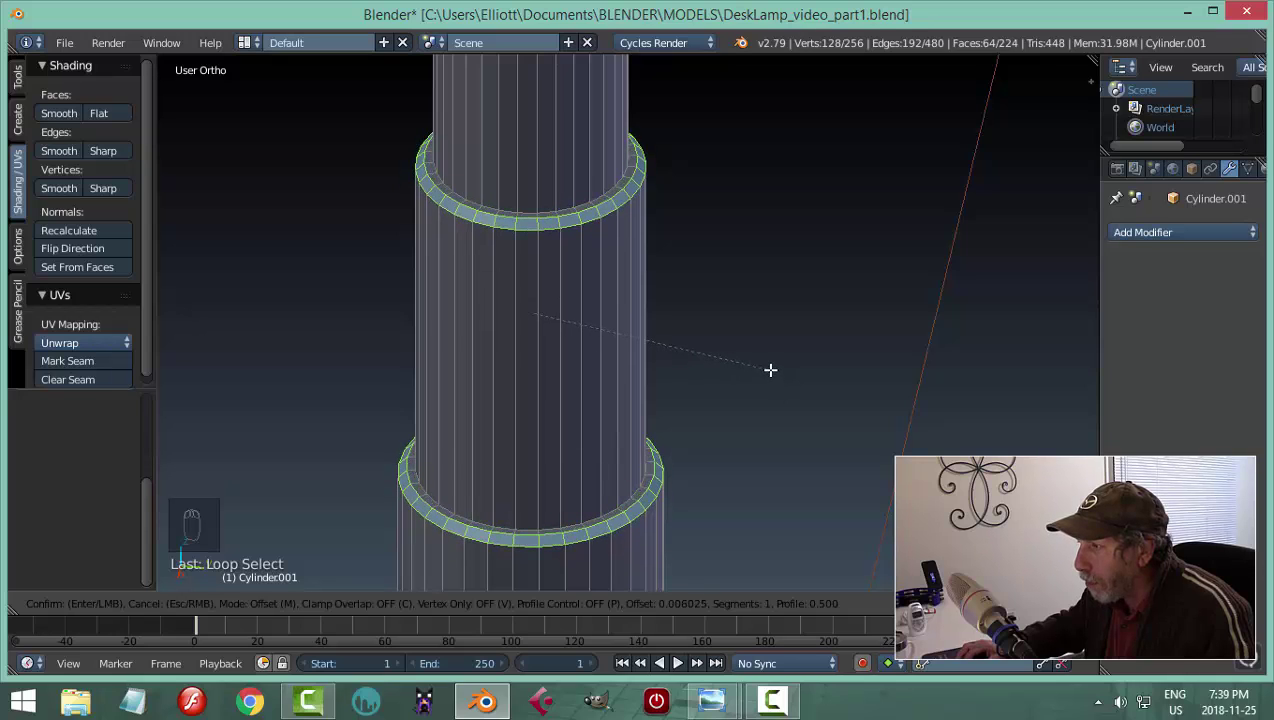
pyautogui.scroll(2, 770, 370)
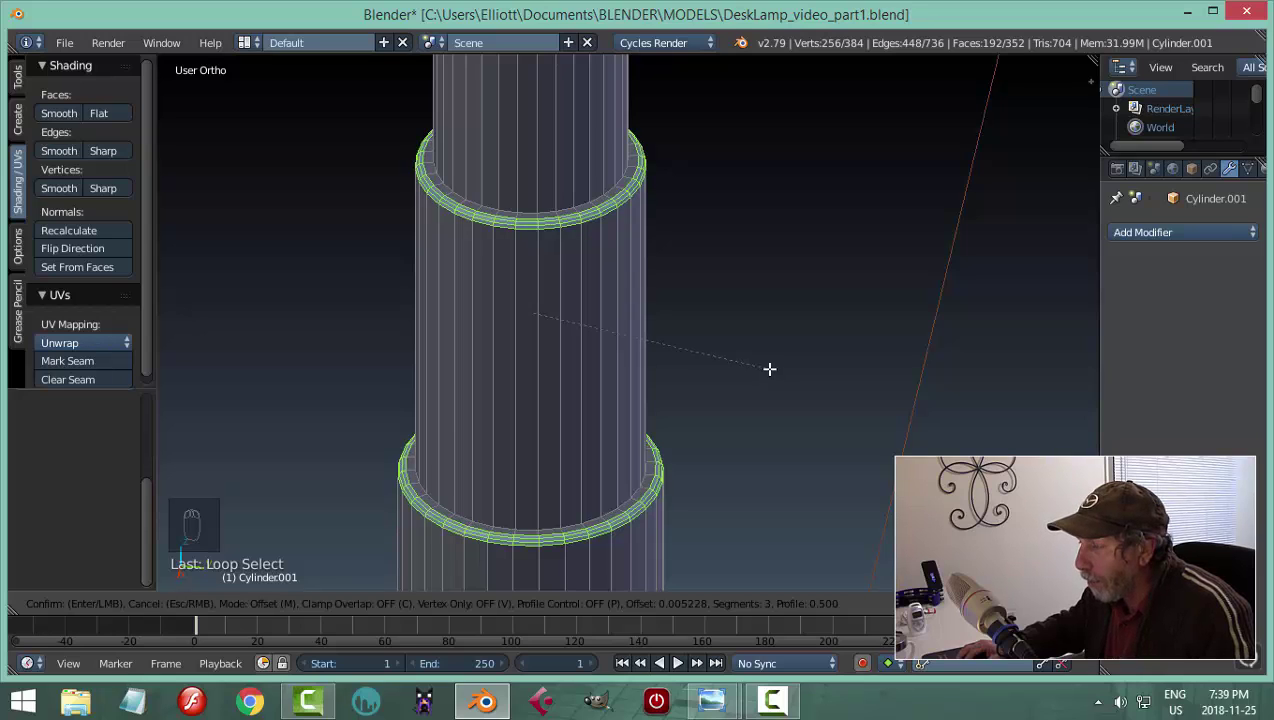
pyautogui.click(770, 370)
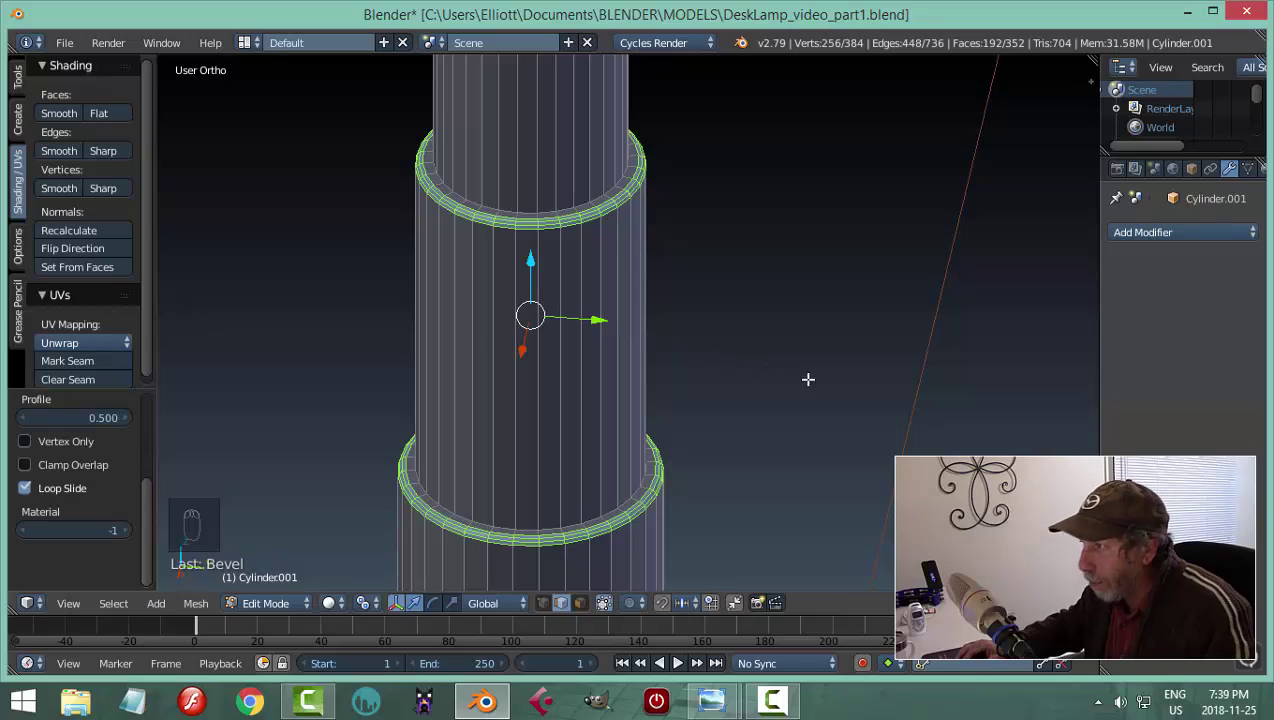
pyautogui.press('a')
# Return the arm tube to Object Mode and apply smooth shading to it
pyautogui.press('Tab')
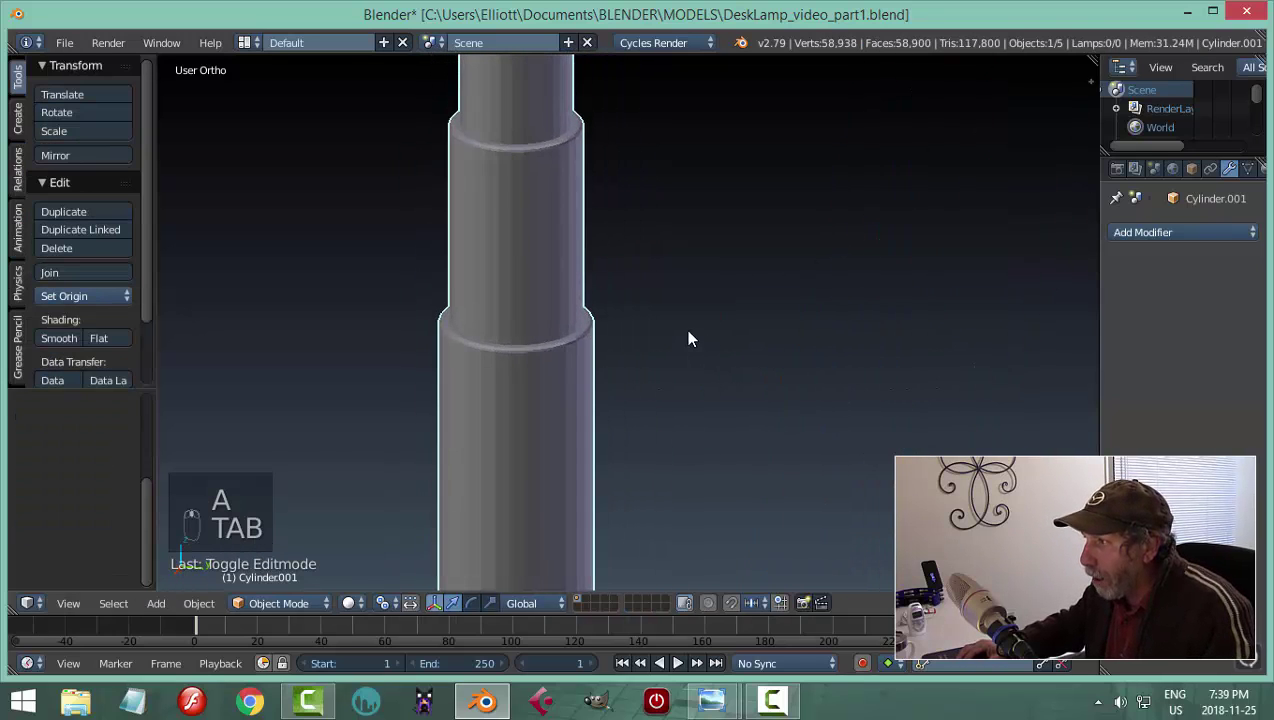
pyautogui.keyDown('shift'); pyautogui.moveTo(688, 335); pyautogui.dragTo(739, 418, button='middle'); pyautogui.keyUp('shift')
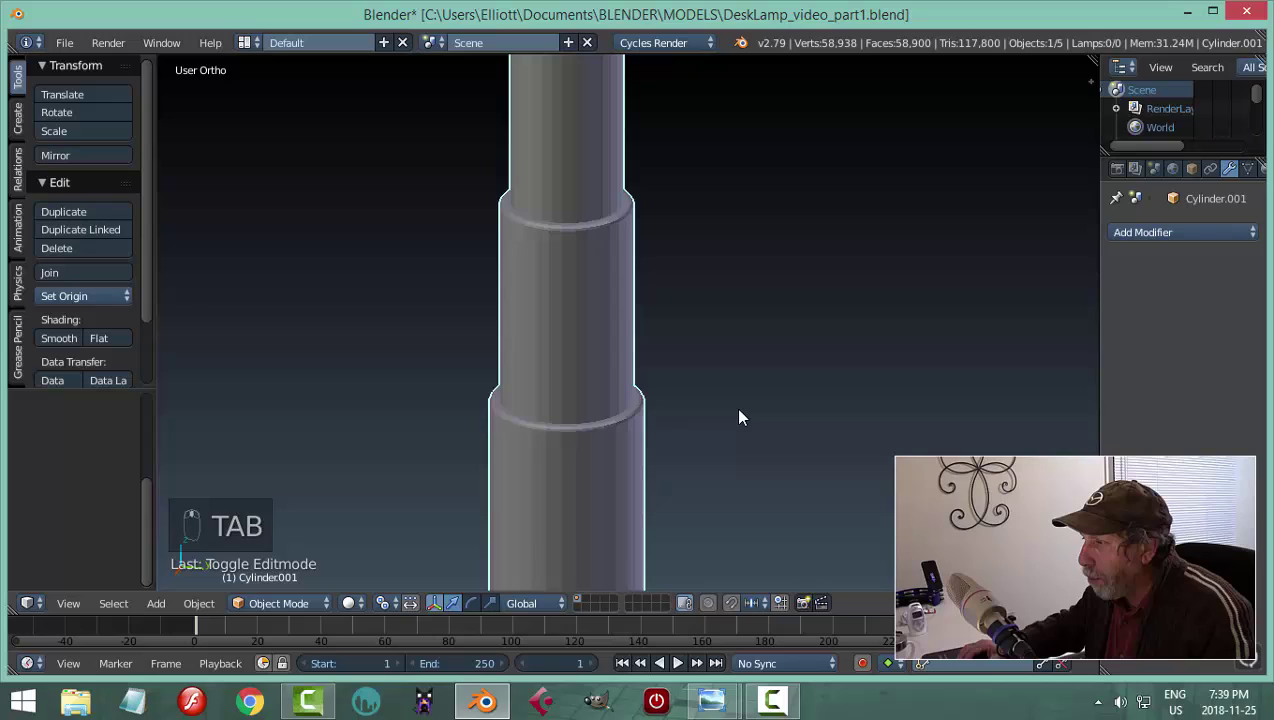
pyautogui.click(69, 341)
pyautogui.scroll(-2, 612, 302)
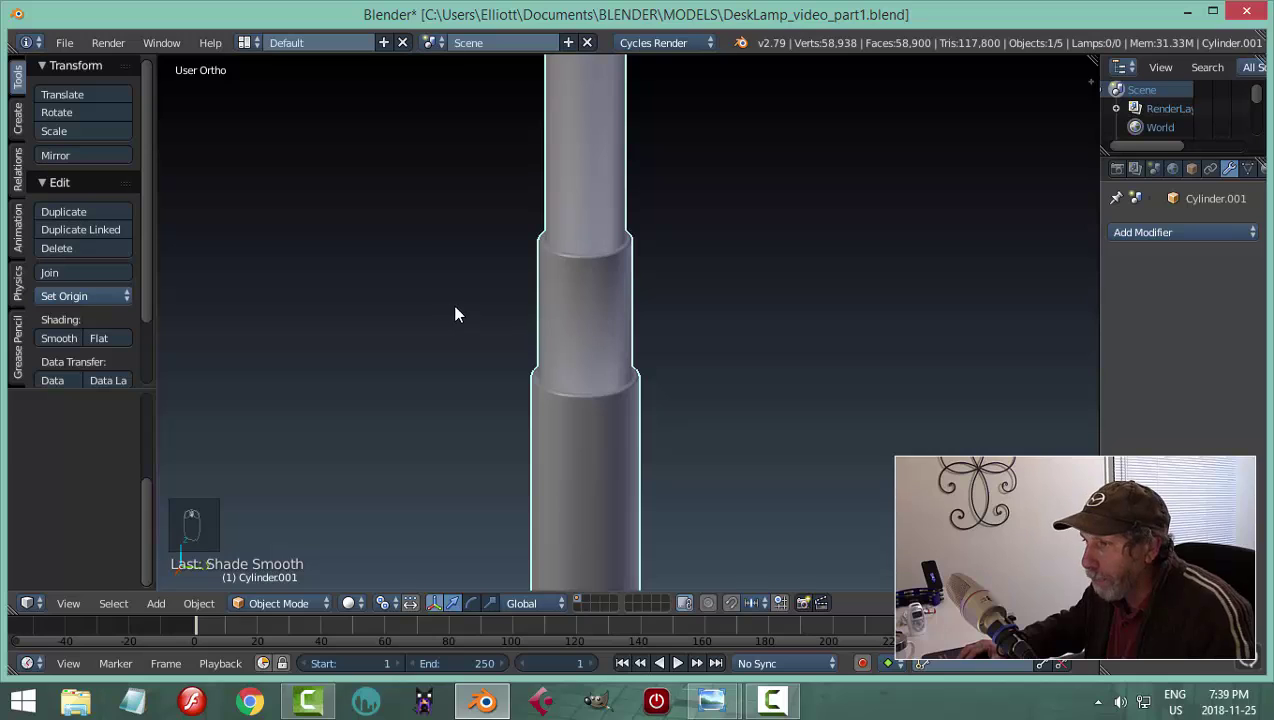
pyautogui.scroll(-4, 606, 310)
pyautogui.scroll(6, 660, 306)
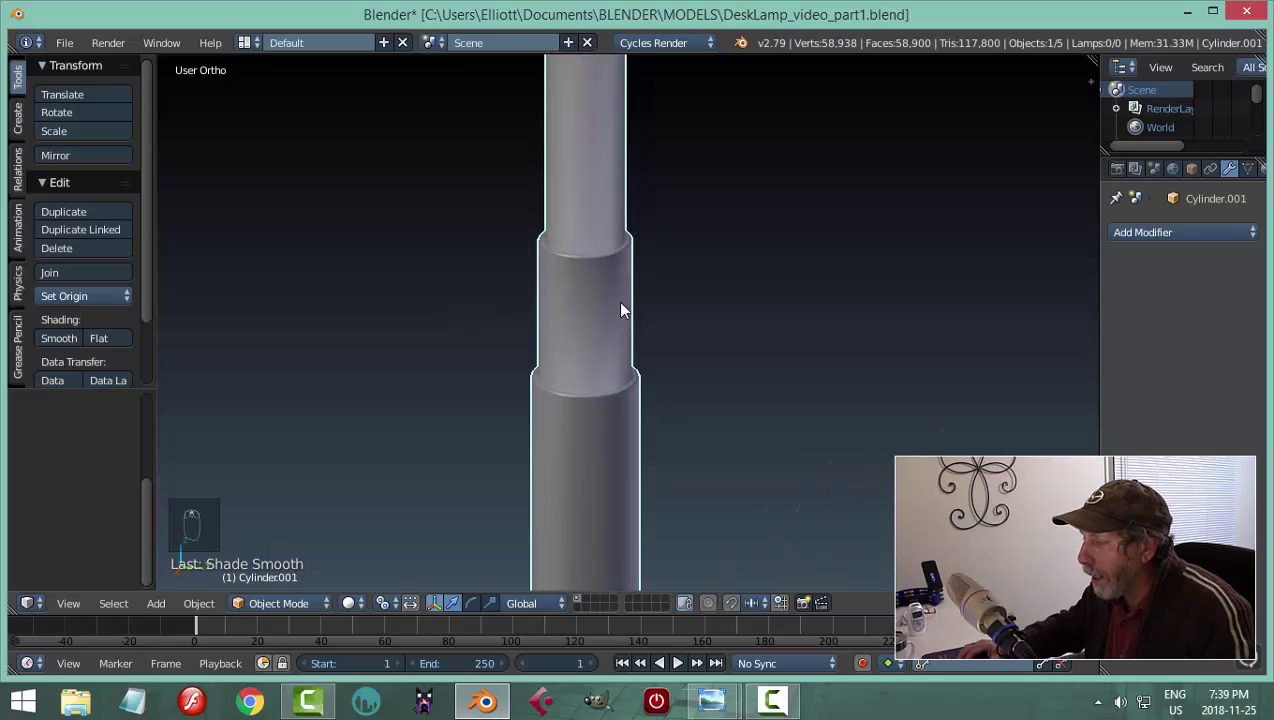
# In Edit Mode, add a loop cut to the short middle tube section and slide it down beside the lower rim, factor about 0.965
pyautogui.press('Tab')
pyautogui.scroll(2, 685, 305)
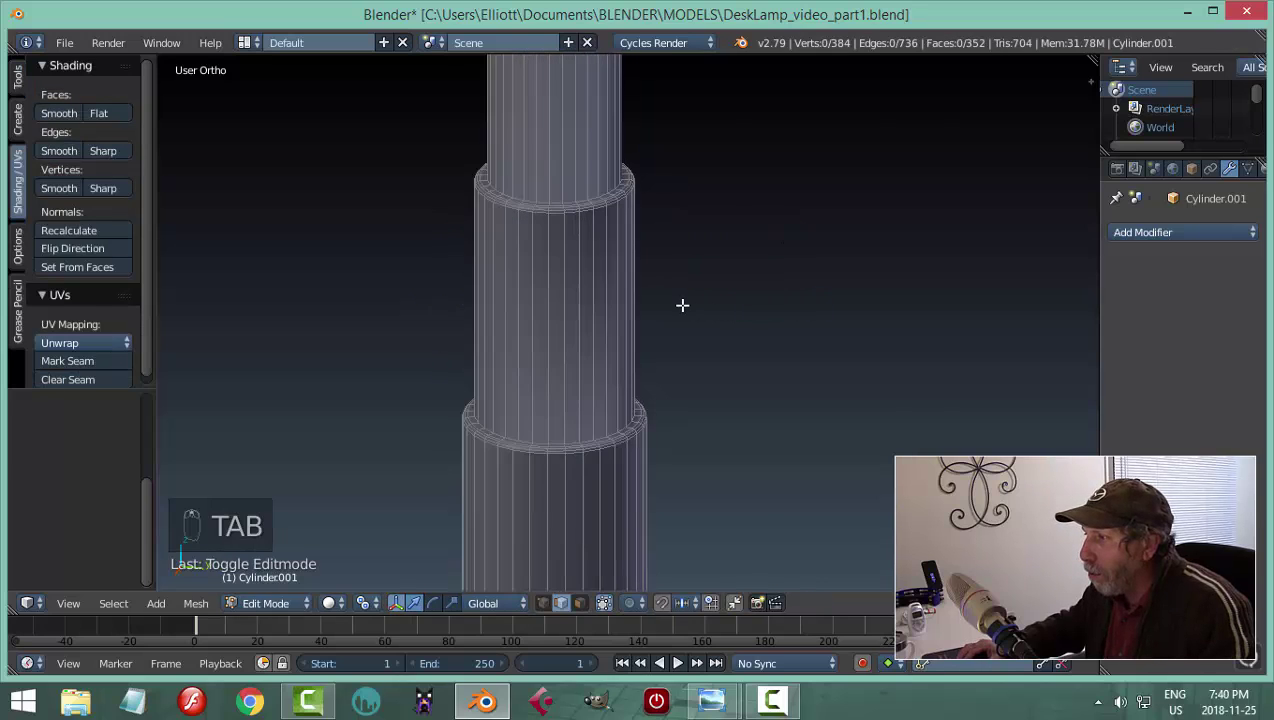
pyautogui.scroll(-8, 682, 305)
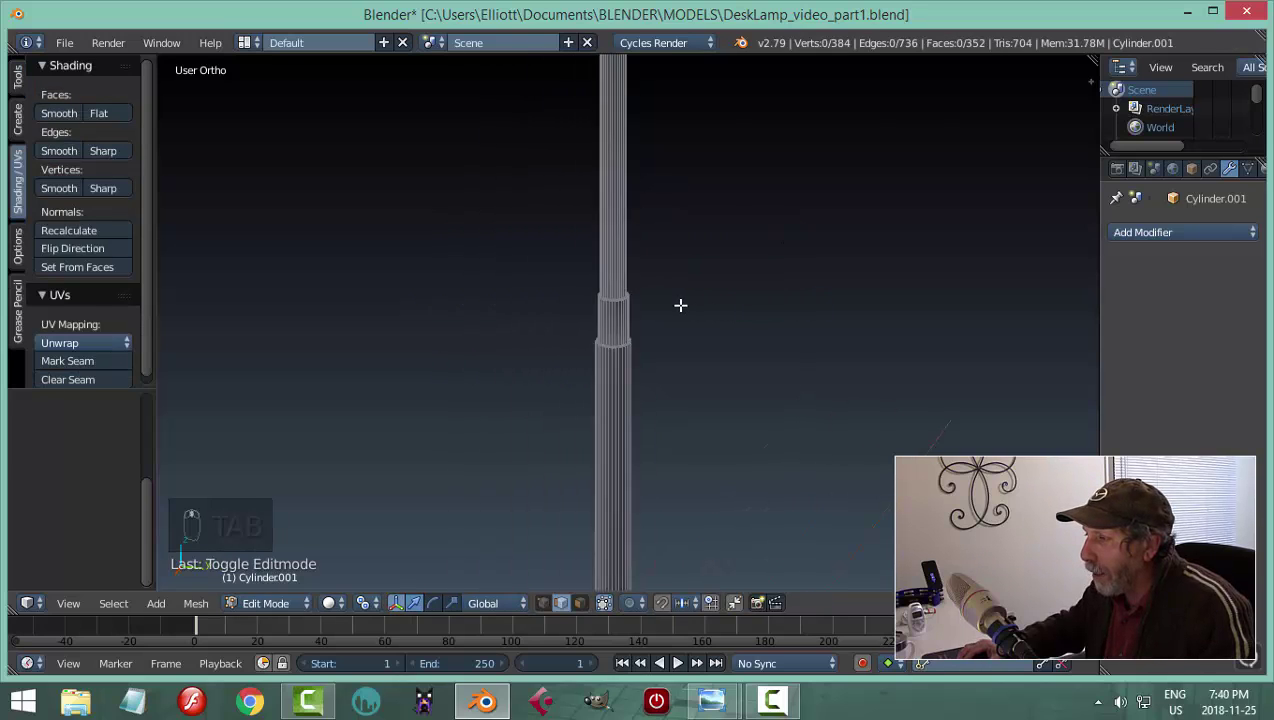
pyautogui.scroll(6, 680, 305)
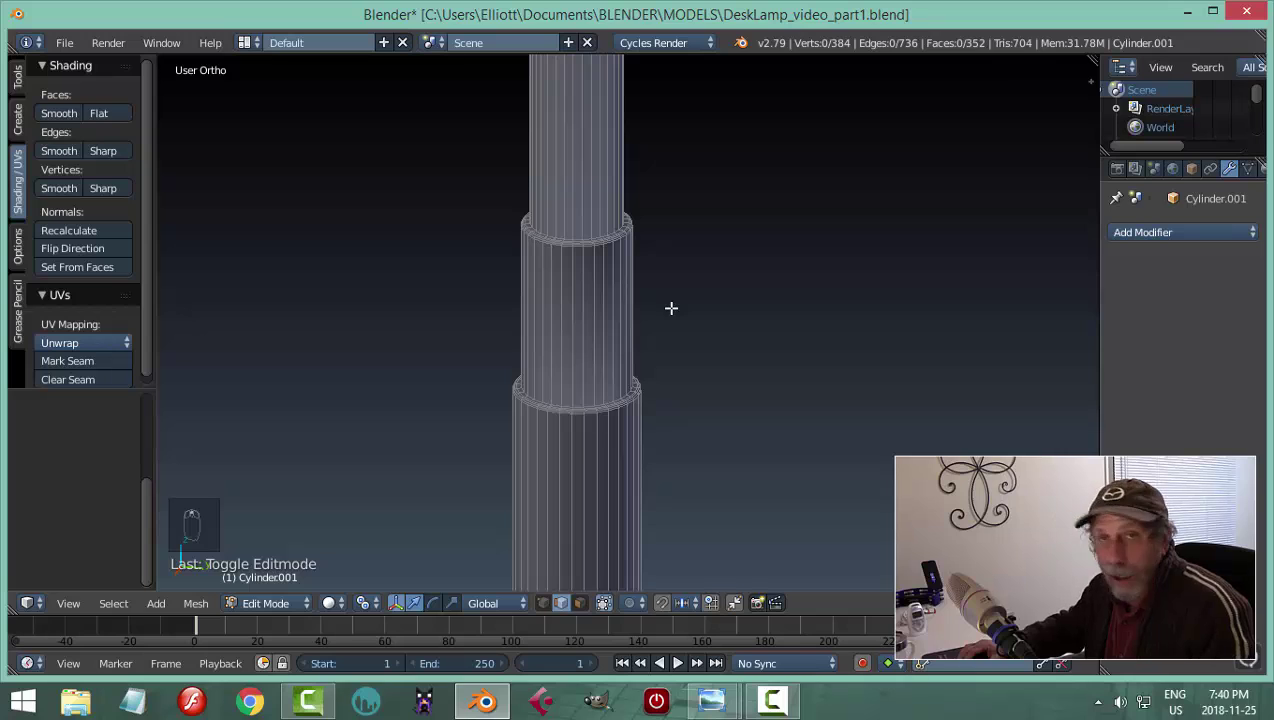
pyautogui.scroll(-2, 671, 308)
pyautogui.scroll(2, 615, 337)
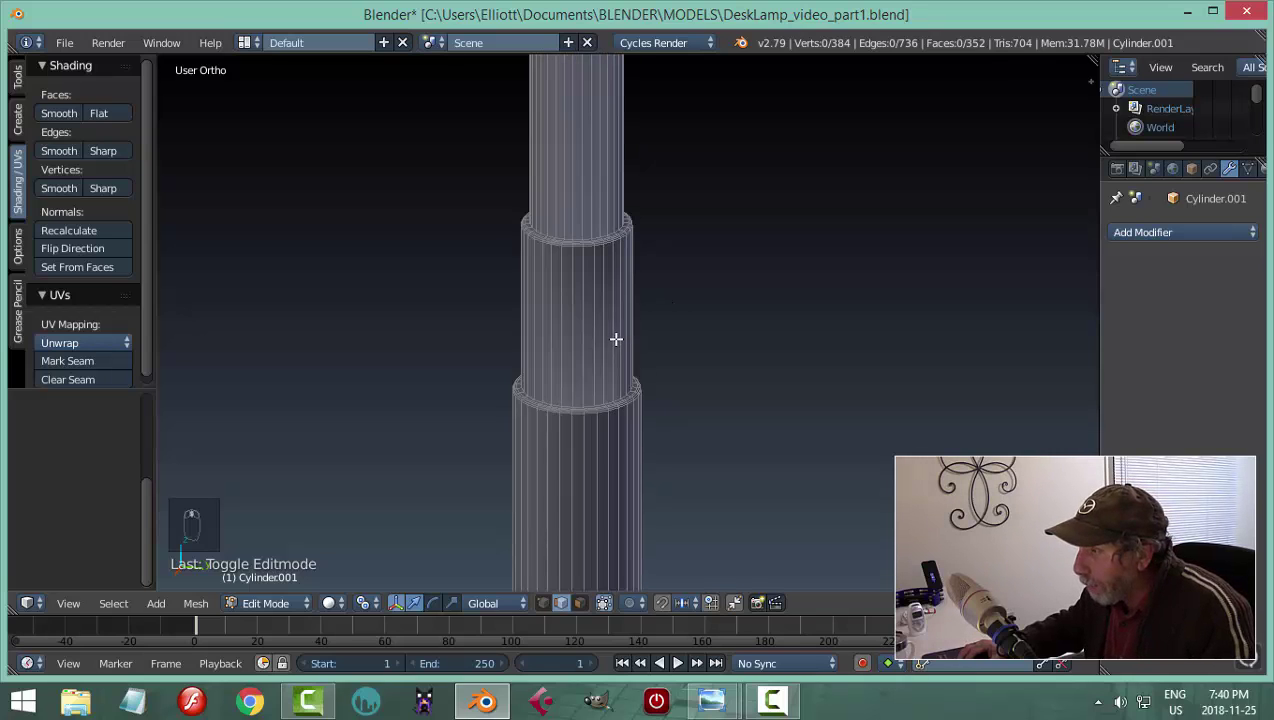
pyautogui.hotkey('ctrl', 'r')
pyautogui.click(620, 333)
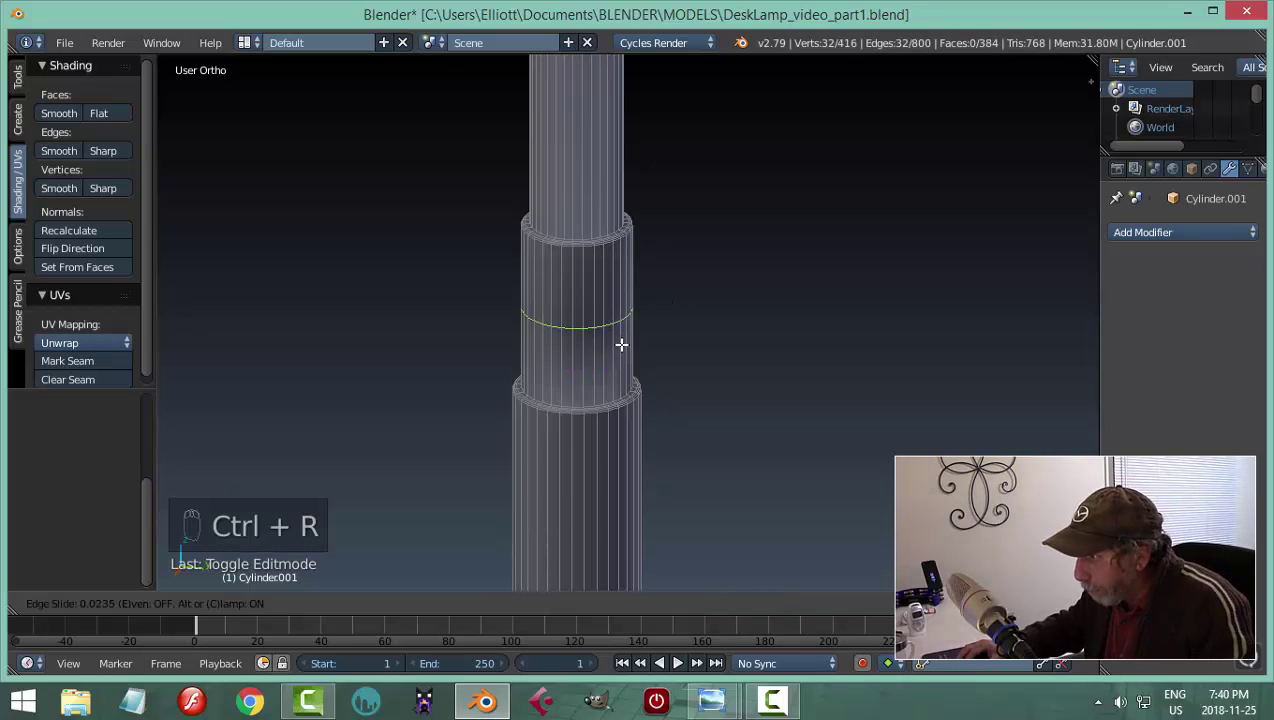
pyautogui.click(631, 407)
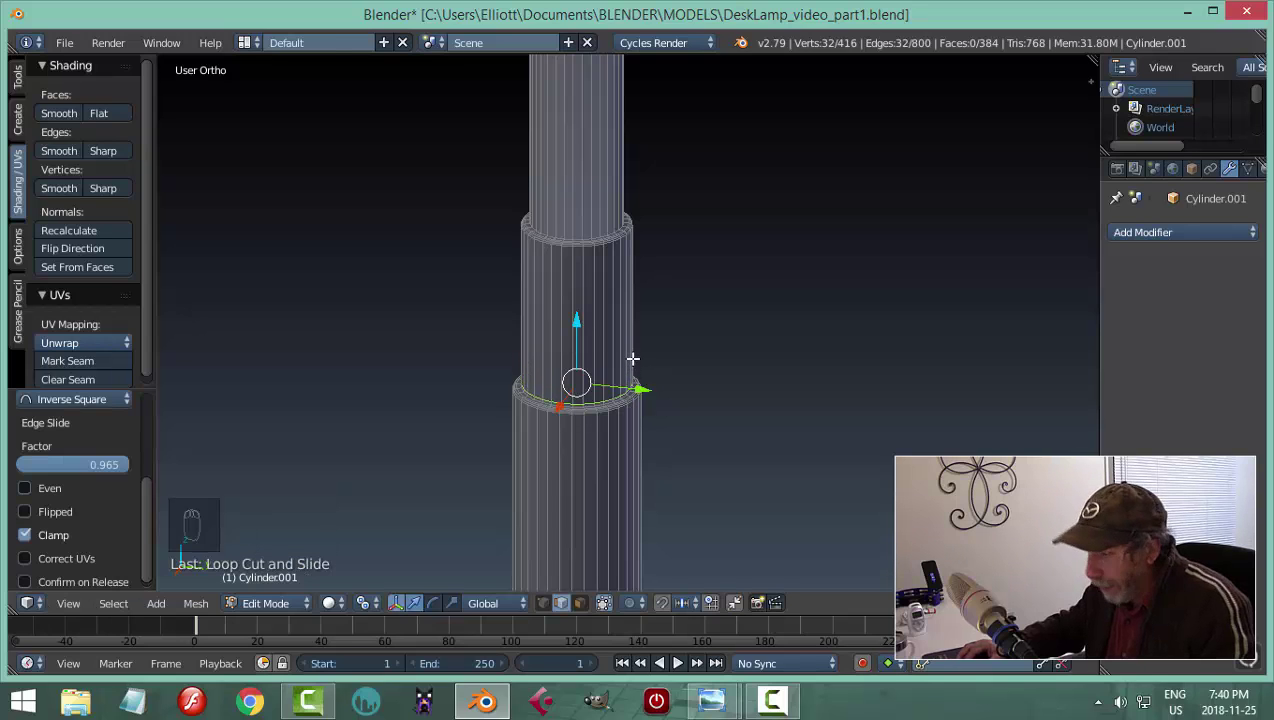
# Add another loop cut to the middle tube section and slide it up close beneath the upper rim
pyautogui.hotkey('ctrl', 'r')
pyautogui.click(630, 322)
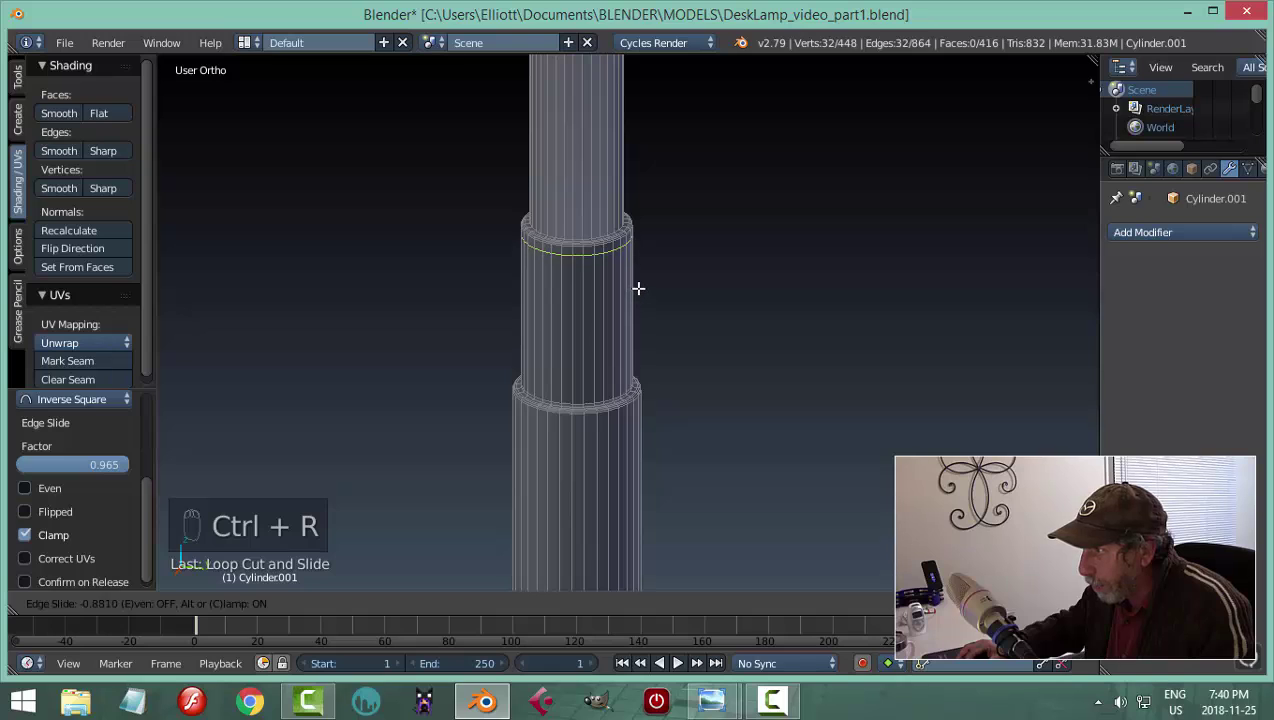
# Place the new edge loop just below the rim of the pole's middle section, deselect all and return to Object Mode
pyautogui.click(639, 284)
pyautogui.press('a')
pyautogui.press('Tab')
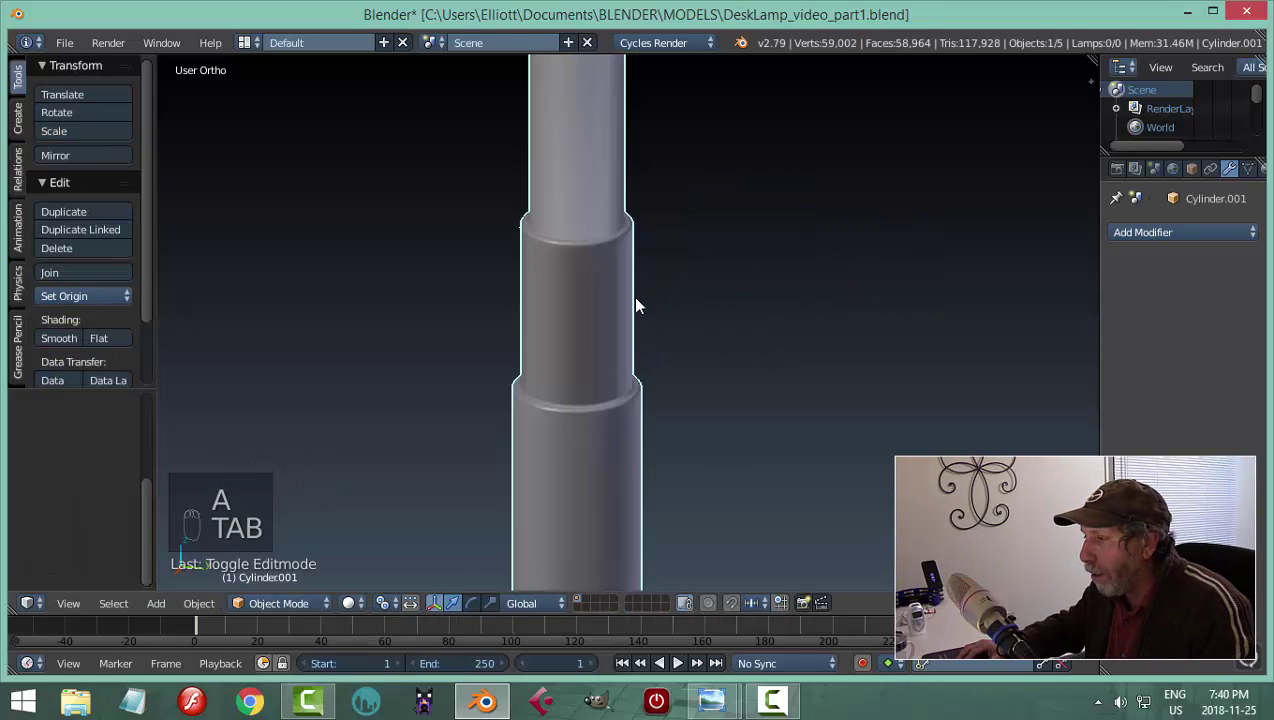
# Add an edge loop at the base of the pole's uppermost section, with a slide factor of about 0.979, and return to Object Mode
pyautogui.keyDown('shift'); pyautogui.moveTo(603, 412); pyautogui.dragTo(631, 266, button='middle'); pyautogui.keyUp('shift')
pyautogui.scroll(-3, 603, 205)
pyautogui.keyDown('shift'); pyautogui.moveTo(603, 205); pyautogui.dragTo(566, 155, button='middle'); pyautogui.keyUp('shift')
pyautogui.scroll(-2, 690, 318)
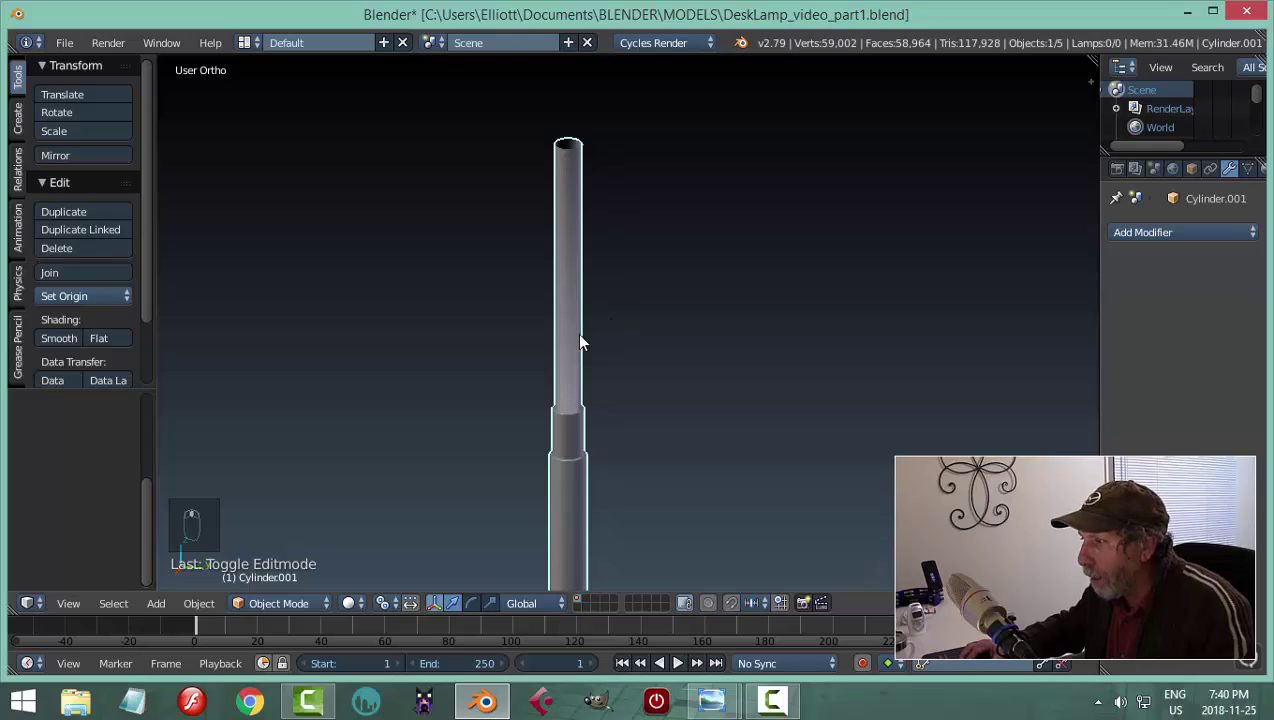
pyautogui.keyDown('shift'); pyautogui.moveTo(549, 399); pyautogui.dragTo(576, 303, button='middle'); pyautogui.keyUp('shift')
pyautogui.press('Tab')
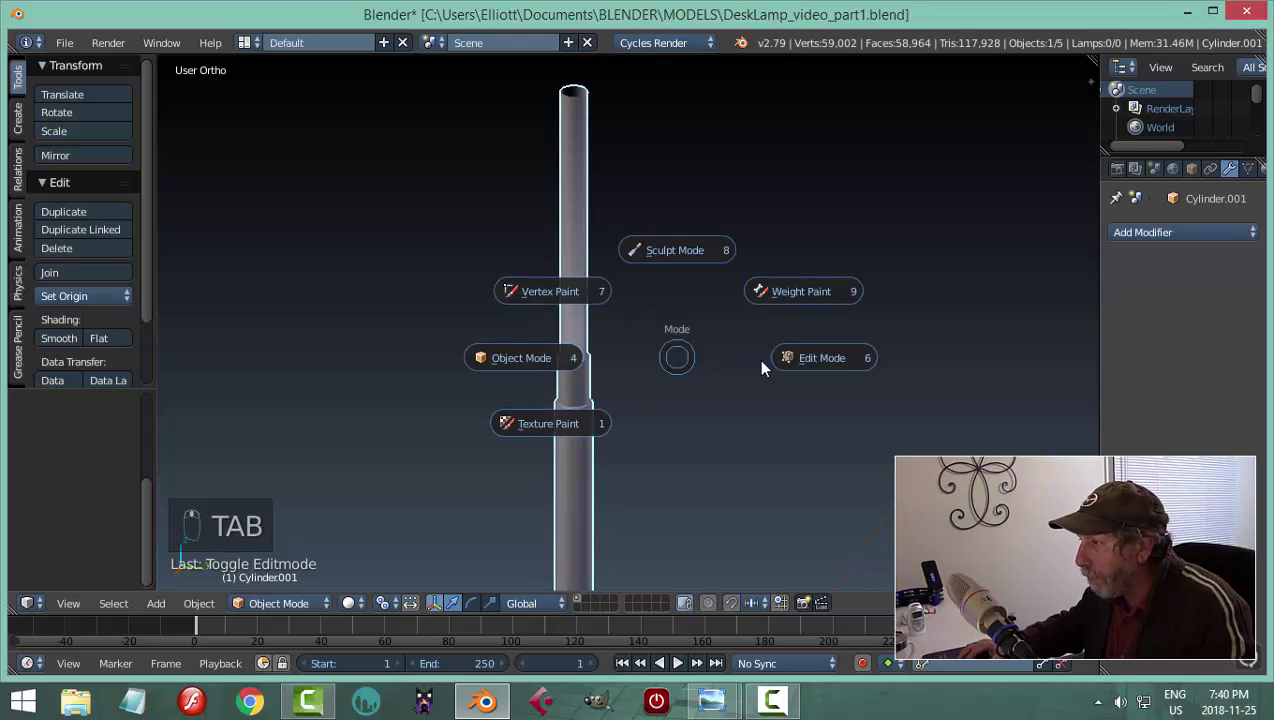
pyautogui.scroll(3, 549, 320)
pyautogui.scroll(-2, 589, 238)
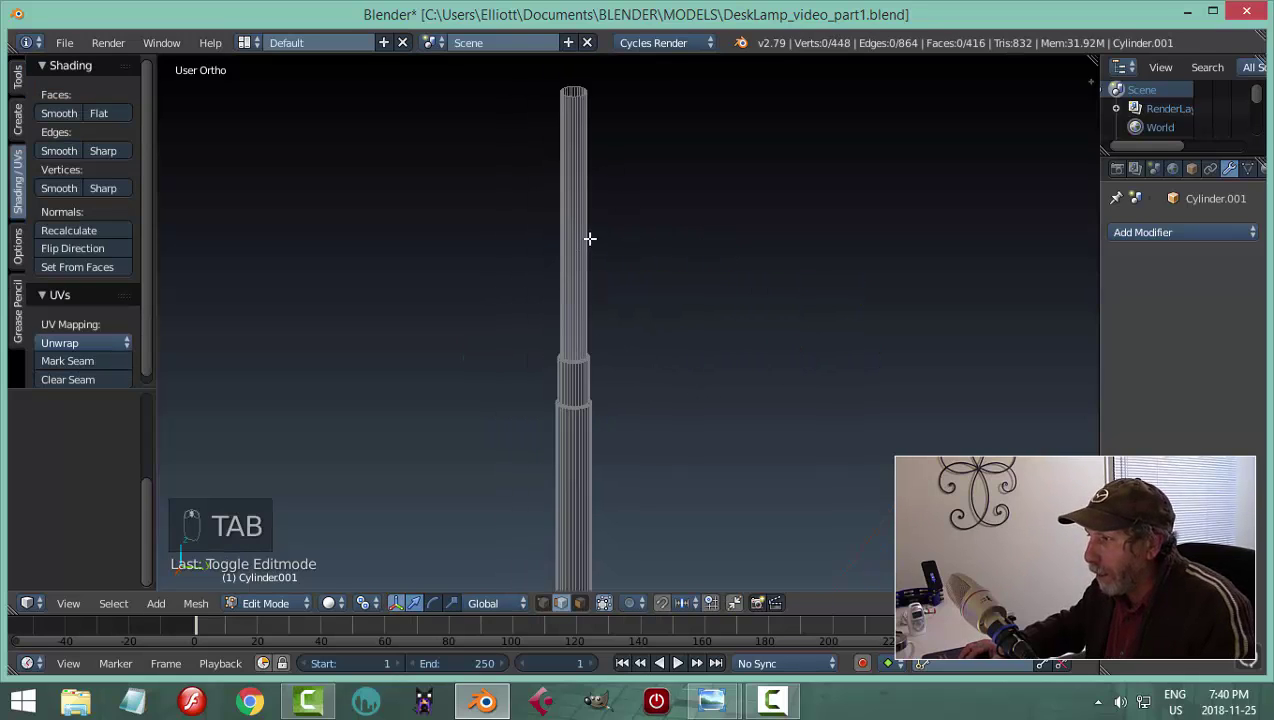
pyautogui.hotkey('ctrl', 'r')
pyautogui.click(578, 229)
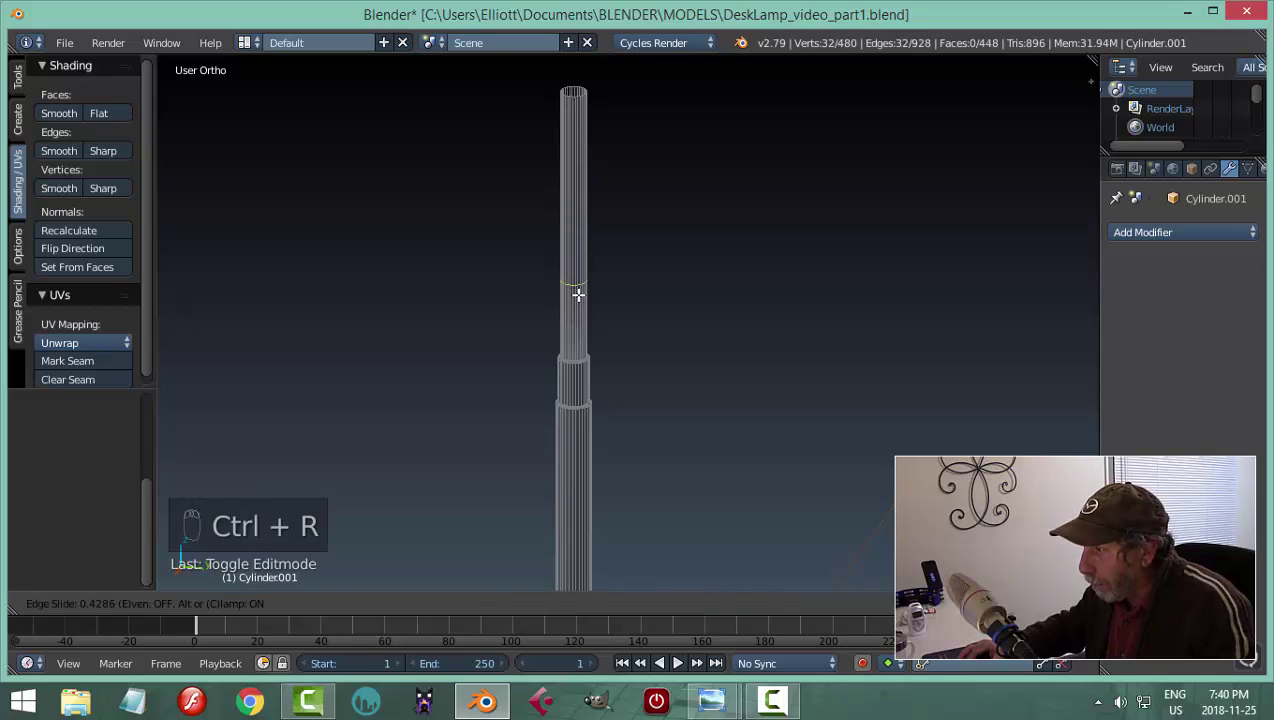
pyautogui.click(587, 357)
pyautogui.scroll(4, 658, 378)
pyautogui.press('KP_Decimal')
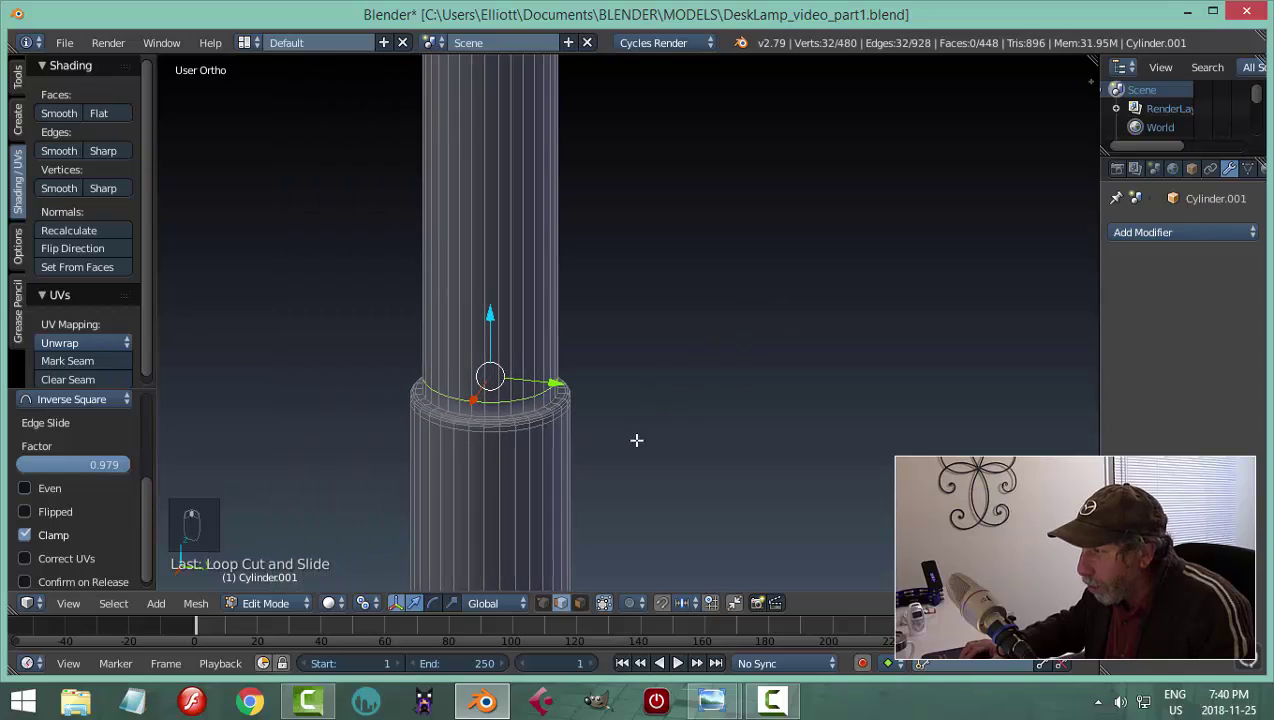
pyautogui.scroll(2, 628, 289)
pyautogui.moveTo(620, 188); pyautogui.dragTo(626, 208)
pyautogui.press('a')
pyautogui.press('Tab')
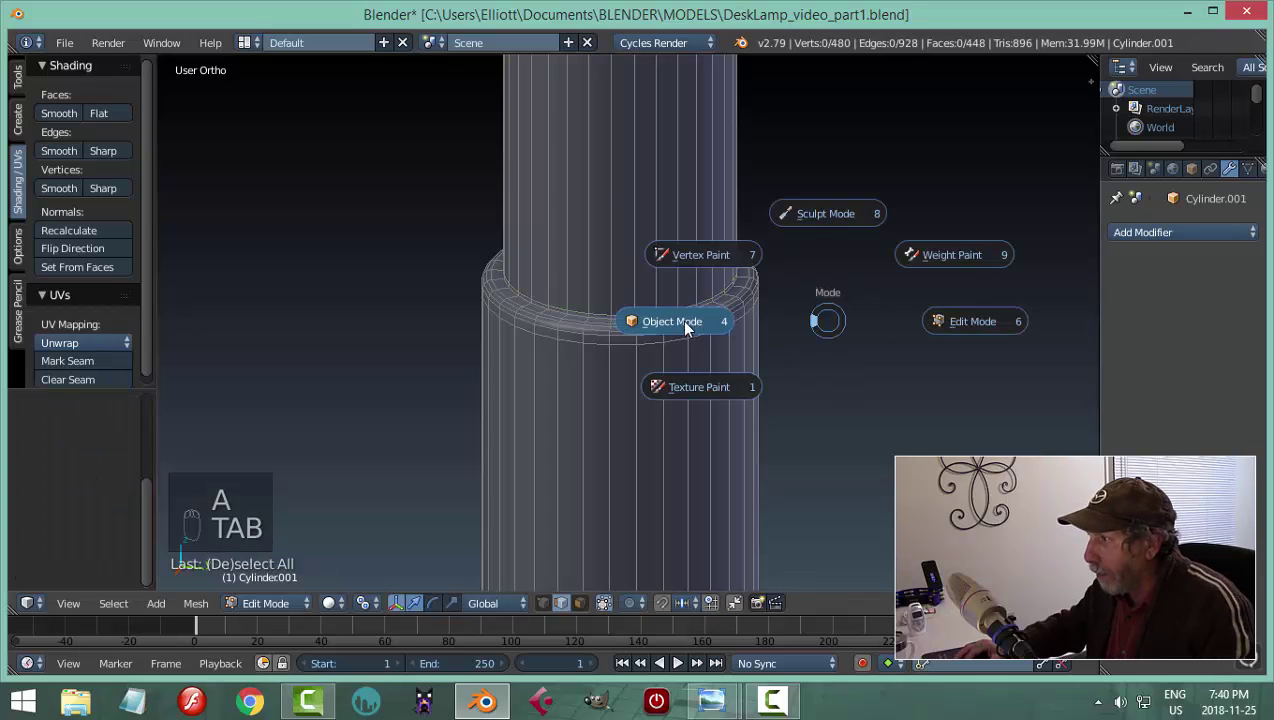
# Examine the pole's stepped joints and its base in Object Mode and Edit Mode, leaving everything deselected in Object Mode
pyautogui.scroll(-3, 795, 340)
pyautogui.scroll(1, 725, 359)
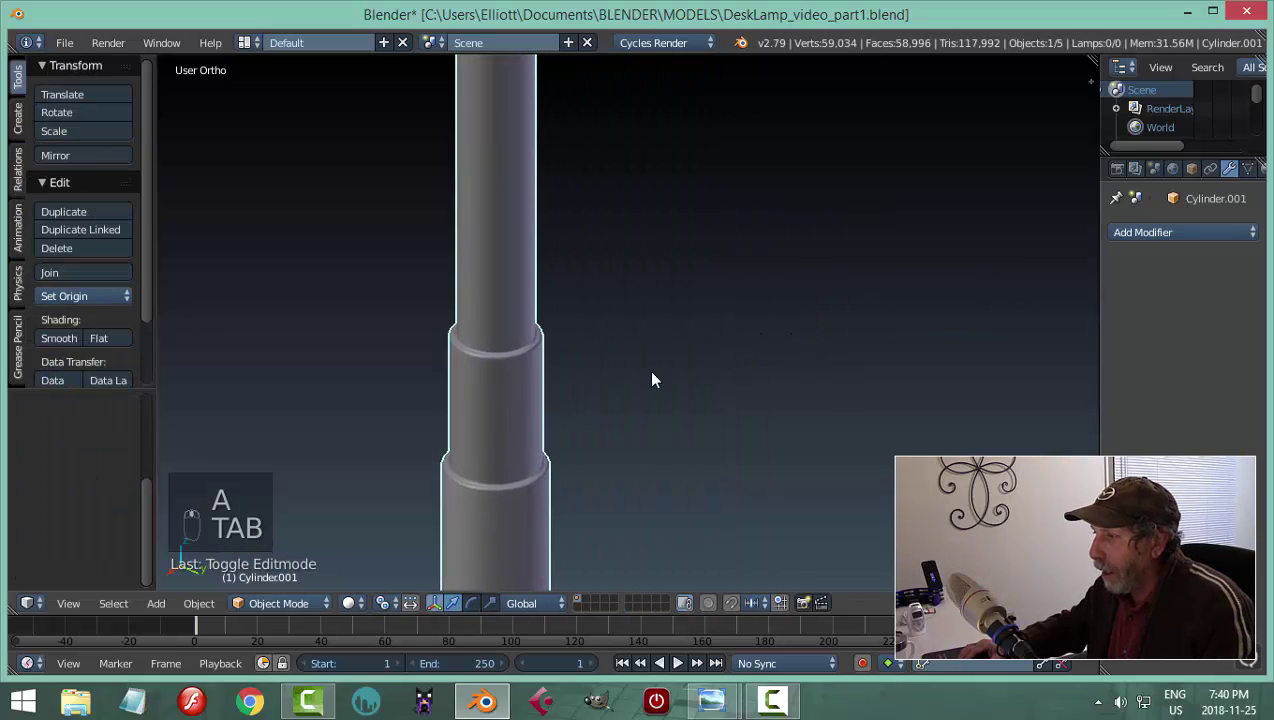
pyautogui.scroll(4, 430, 392)
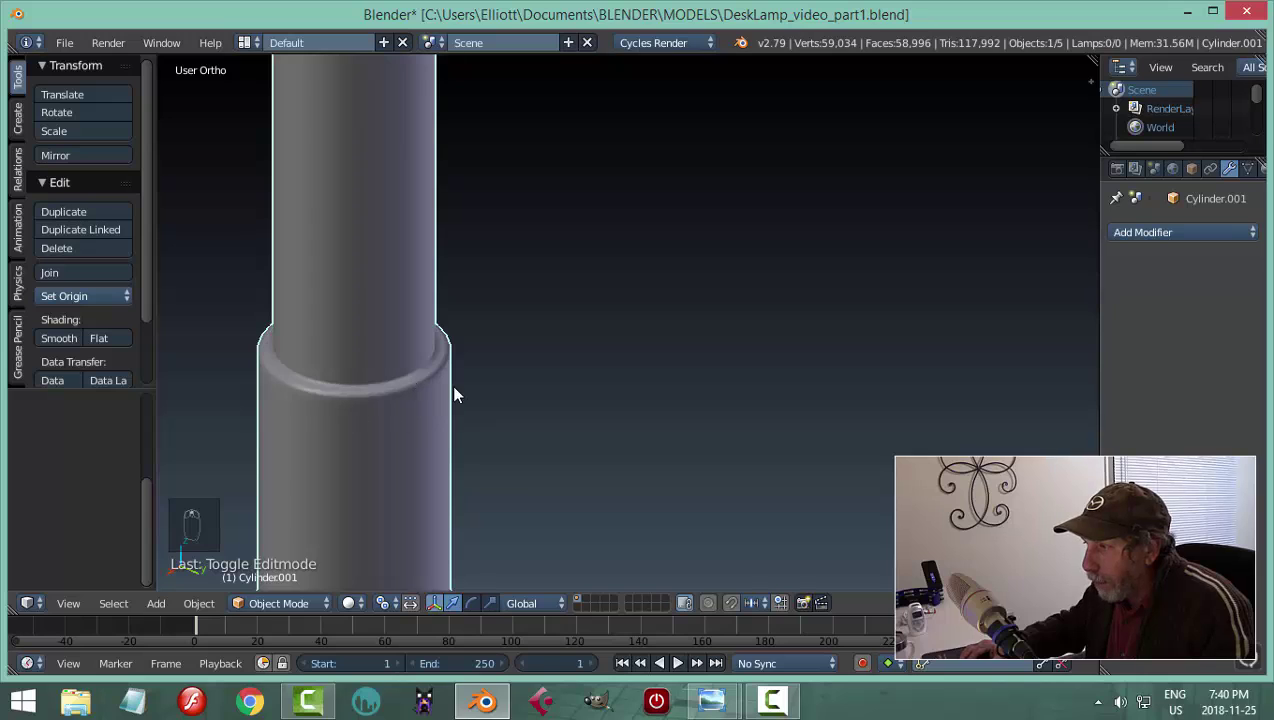
pyautogui.scroll(-8, 451, 395)
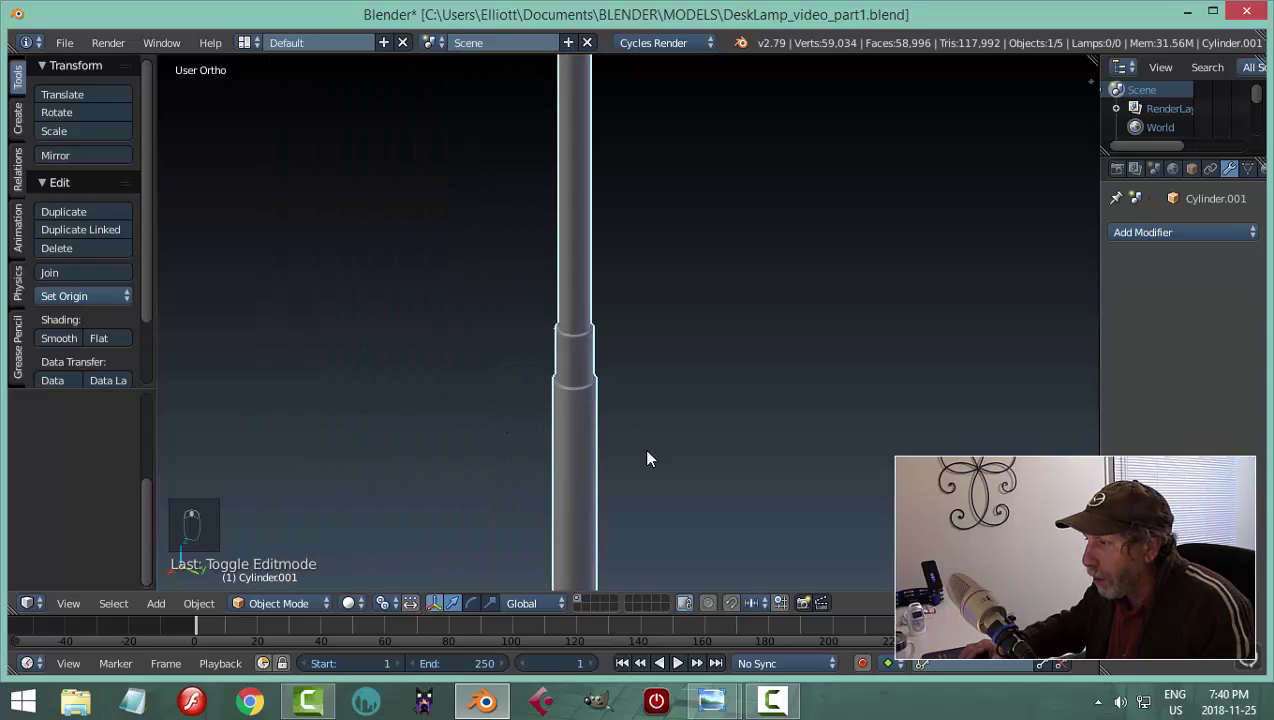
pyautogui.scroll(-5, 647, 459)
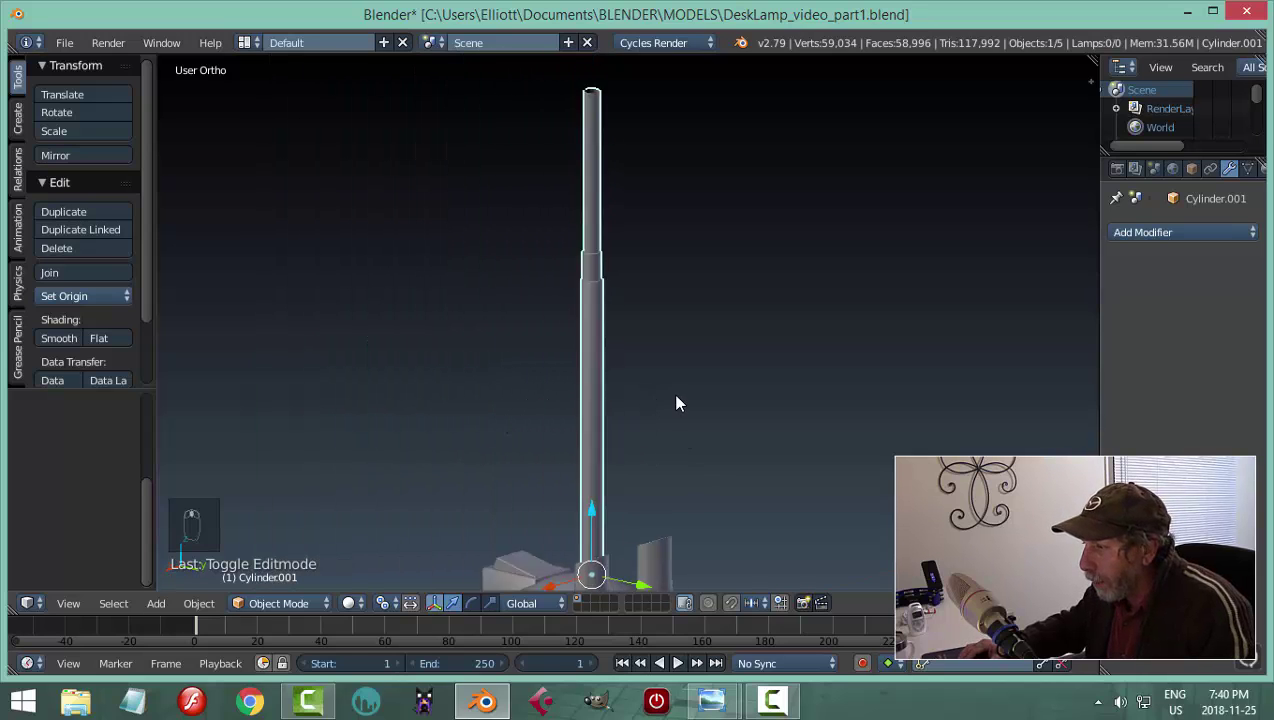
pyautogui.scroll(3, 676, 402)
pyautogui.rightClick(577, 298)
pyautogui.press('Tab')
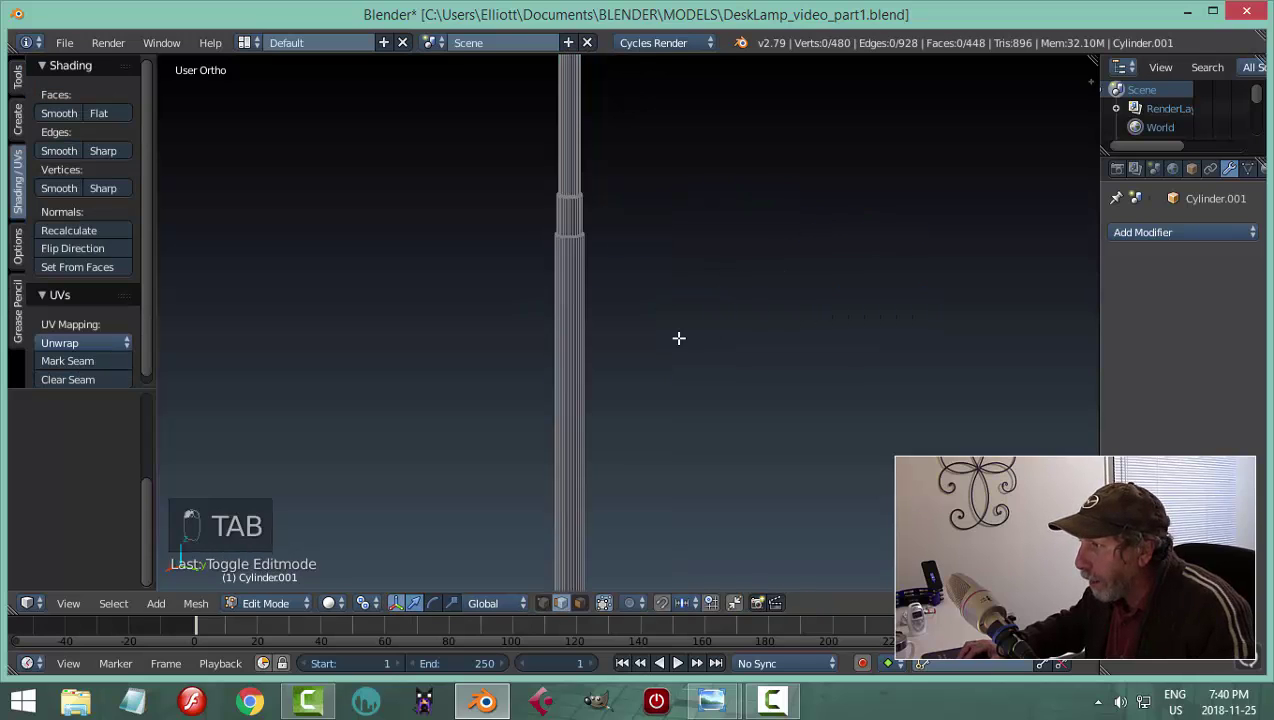
pyautogui.scroll(6, 679, 338)
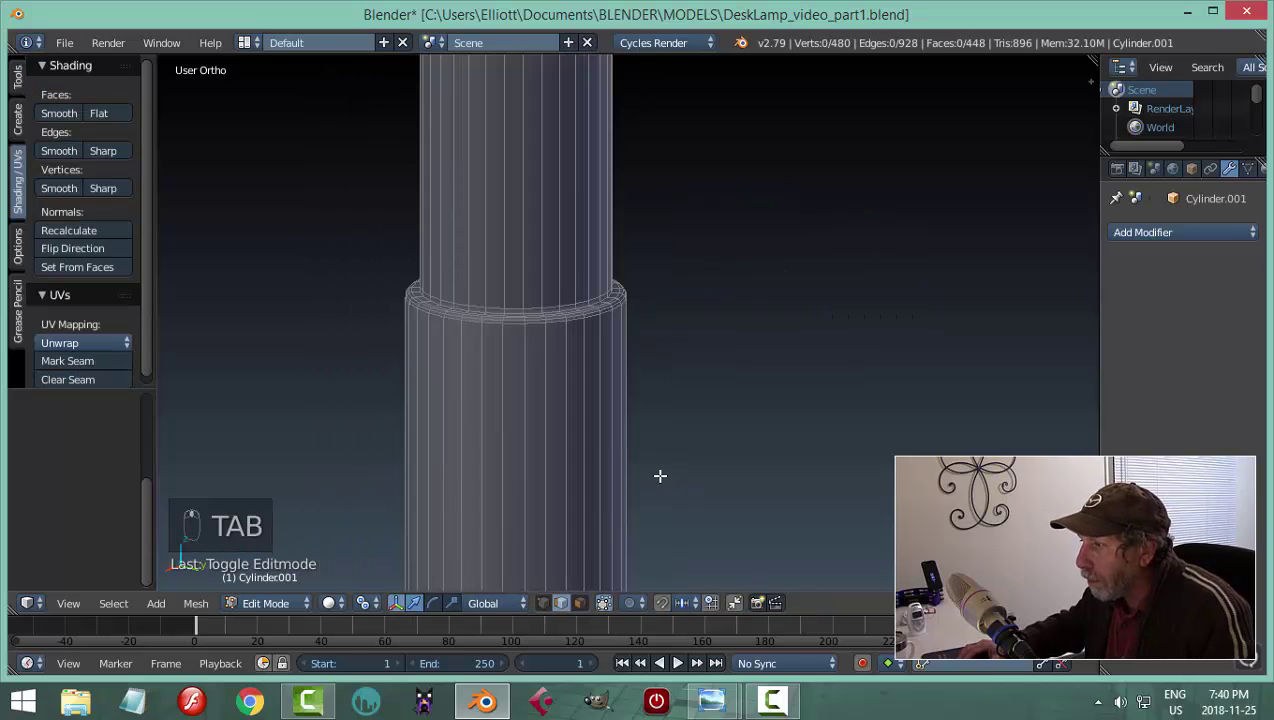
pyautogui.scroll(-8, 658, 480)
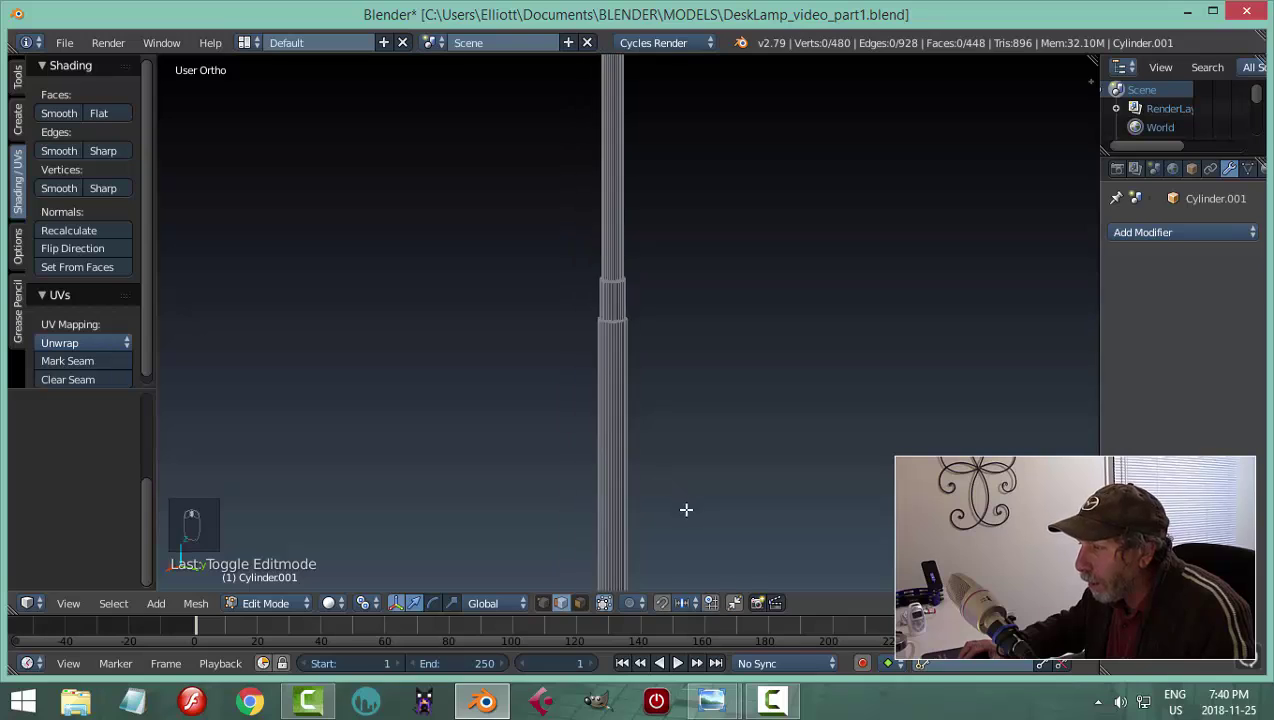
pyautogui.scroll(-5, 686, 510)
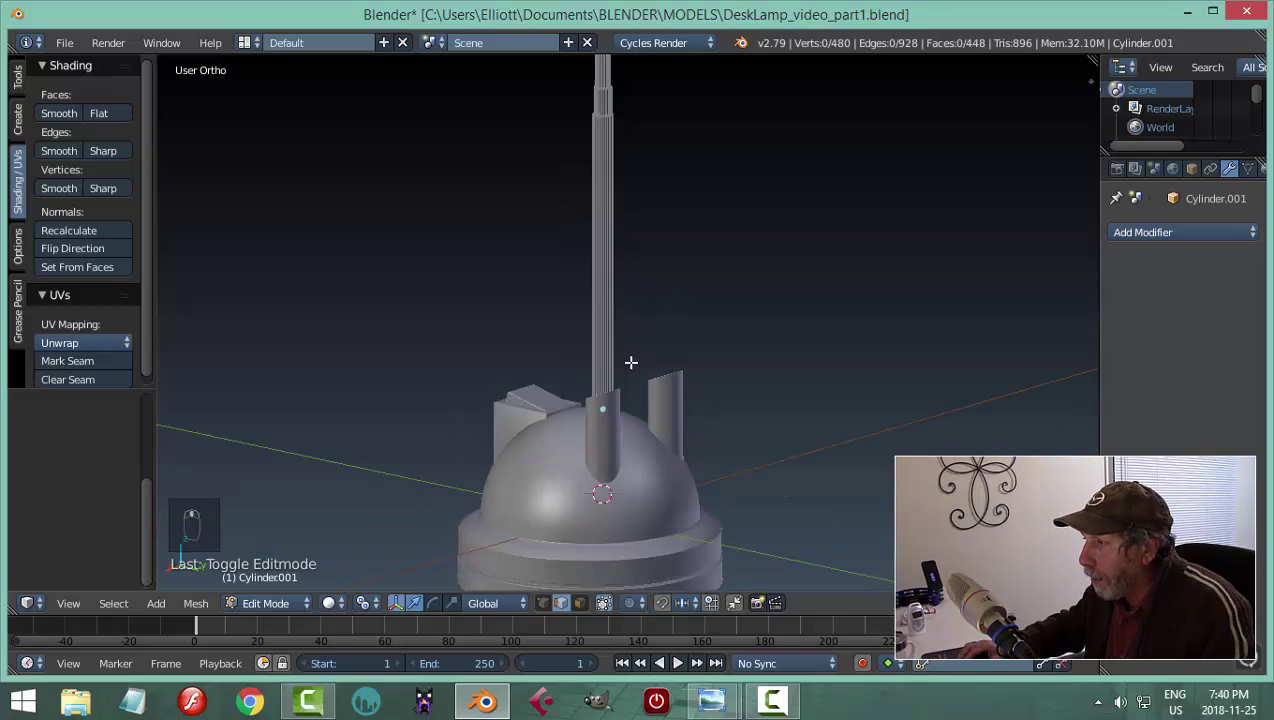
pyautogui.scroll(2, 597, 221)
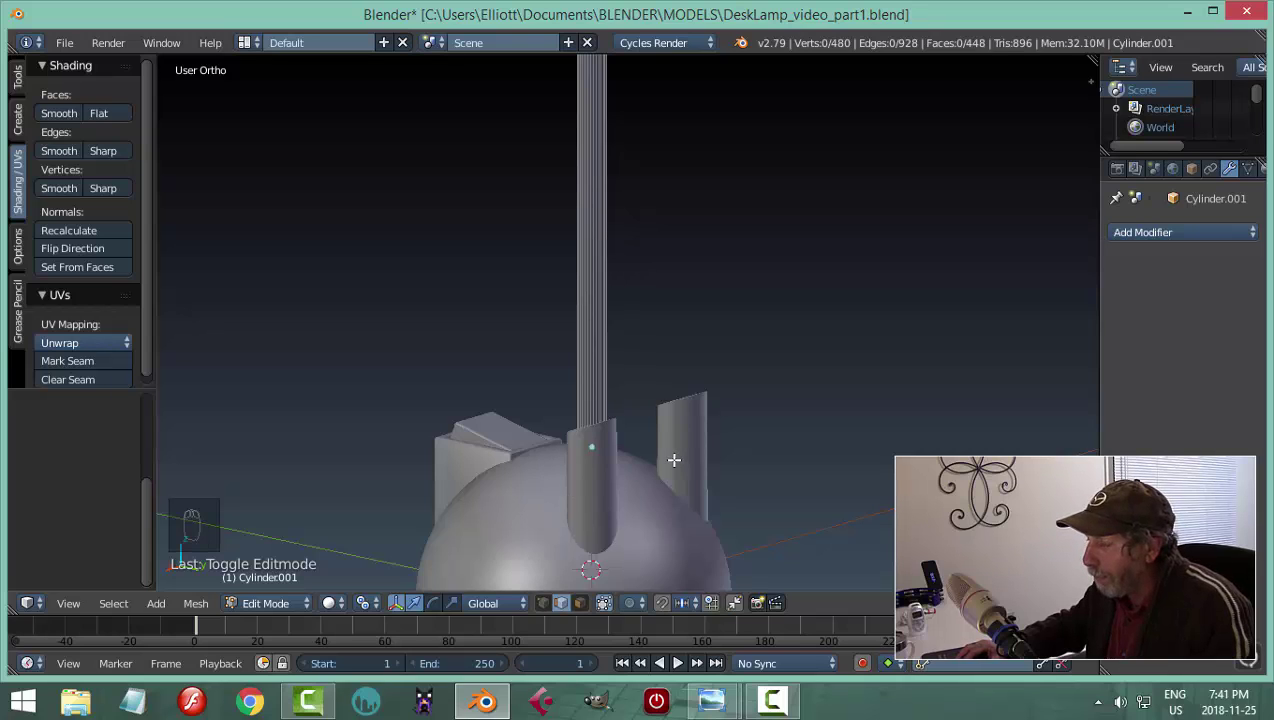
pyautogui.press('Tab')
pyautogui.click(612, 462)
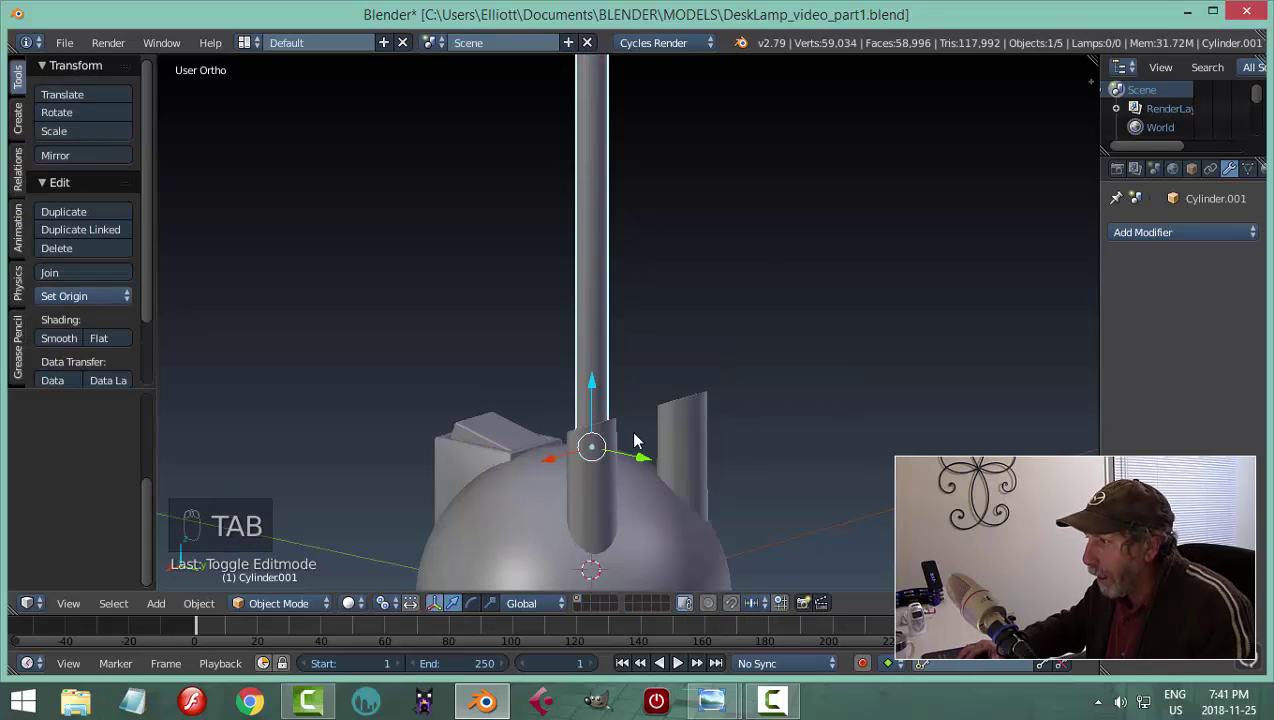
pyautogui.press('a')
pyautogui.press('a')
pyautogui.scroll(-2, 636, 441)
pyautogui.scroll(-1, 680, 404)
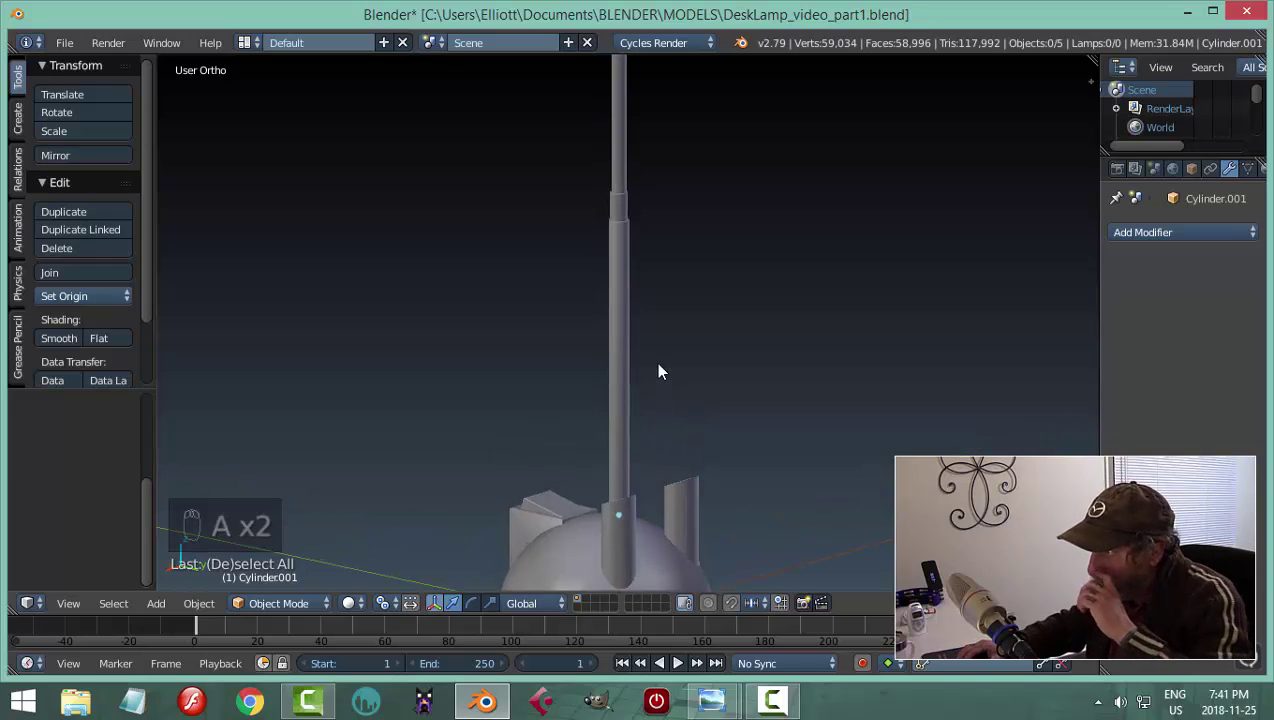
# Compare how the pole sits in the base socket with the lamp reference photo 1.jpg
pyautogui.moveTo(693, 288); pyautogui.dragTo(628, 426, button='middle')
pyautogui.scroll(3, 660, 472)
pyautogui.scroll(6, 630, 460)
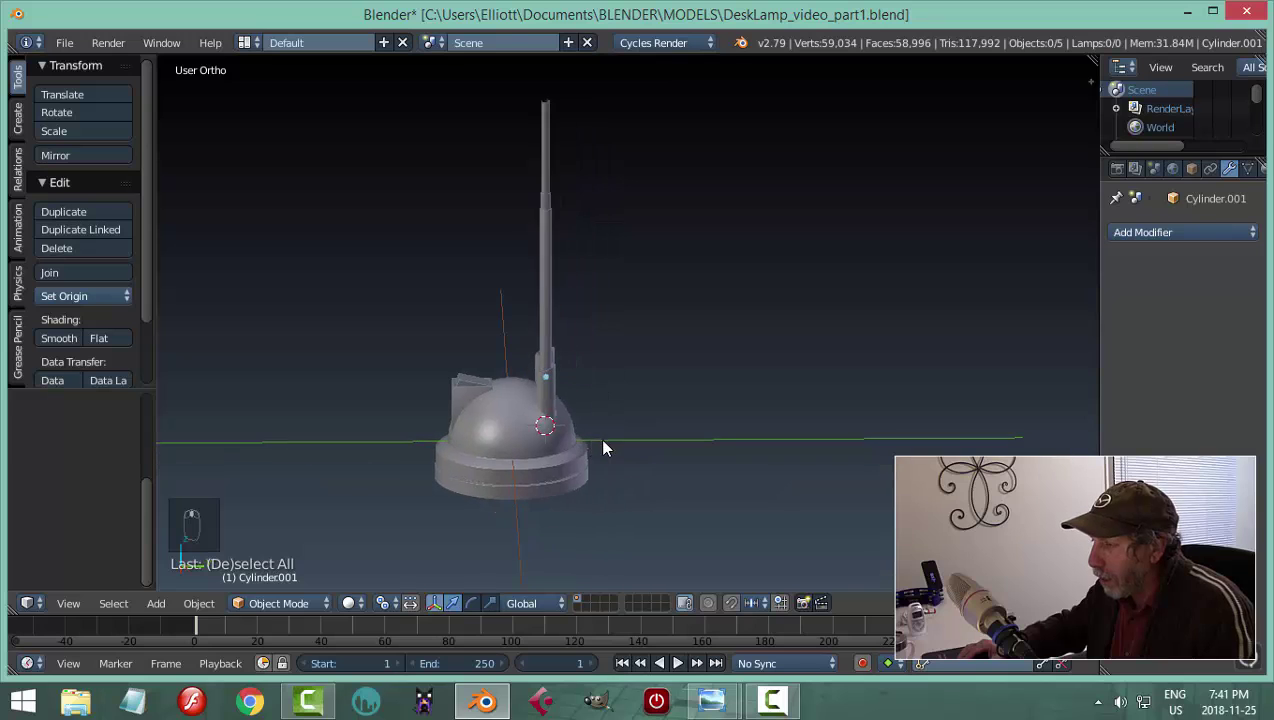
pyautogui.keyDown('shift'); pyautogui.moveTo(558, 448); pyautogui.dragTo(756, 426, button='middle'); pyautogui.keyUp('shift')
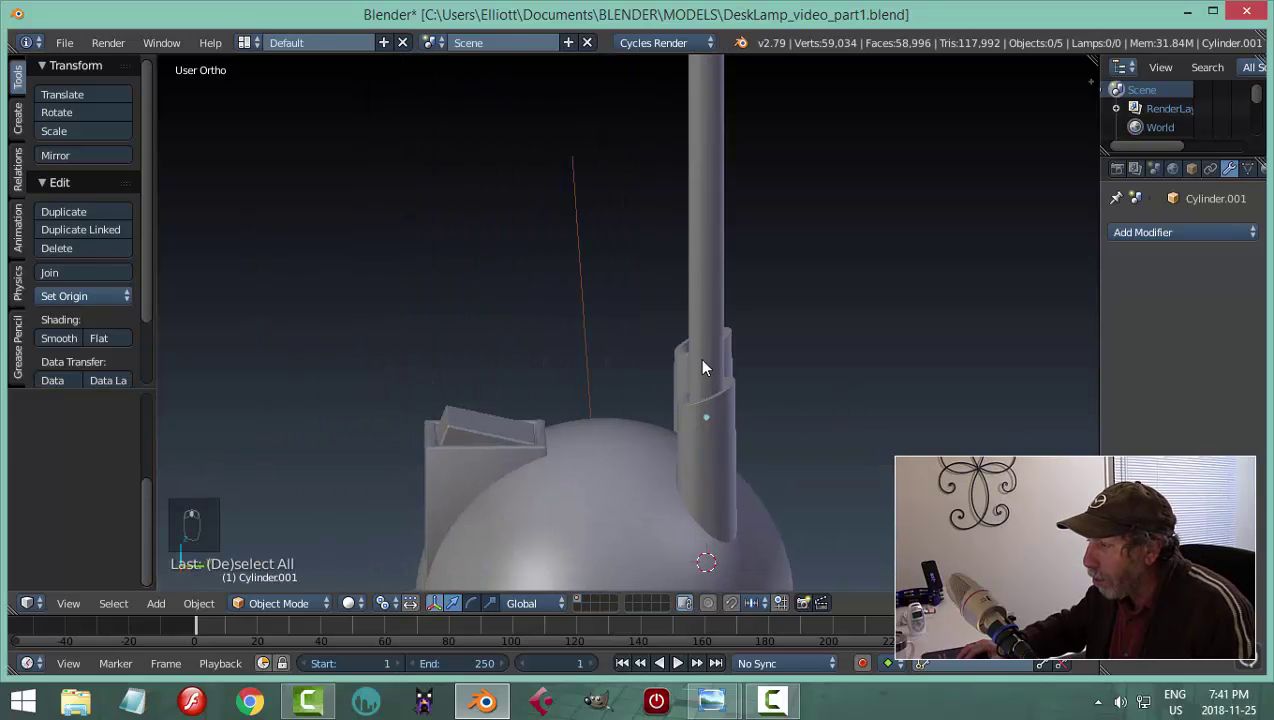
pyautogui.moveTo(712, 700)
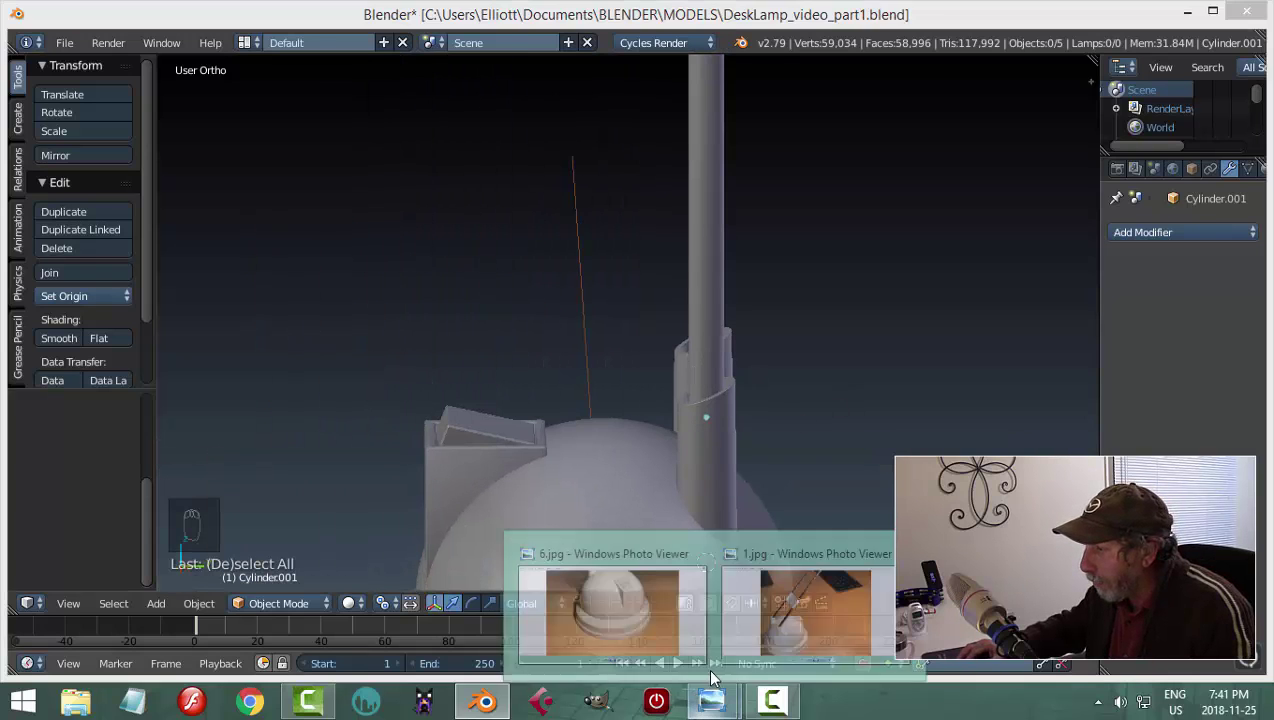
pyautogui.click(782, 612)
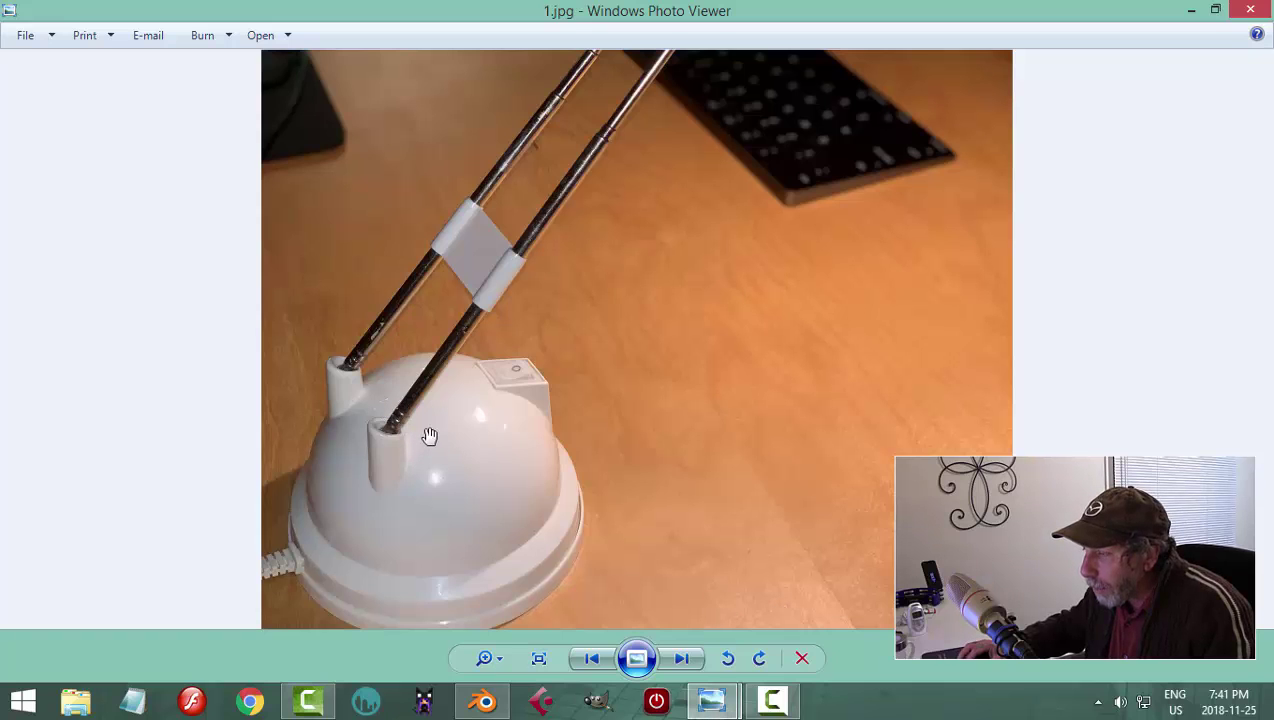
pyautogui.click(484, 700)
# Add an edge loop to the pole just above its base socket in Edit Mode, with a slide factor of about 0.863
pyautogui.scroll(3, 600, 440)
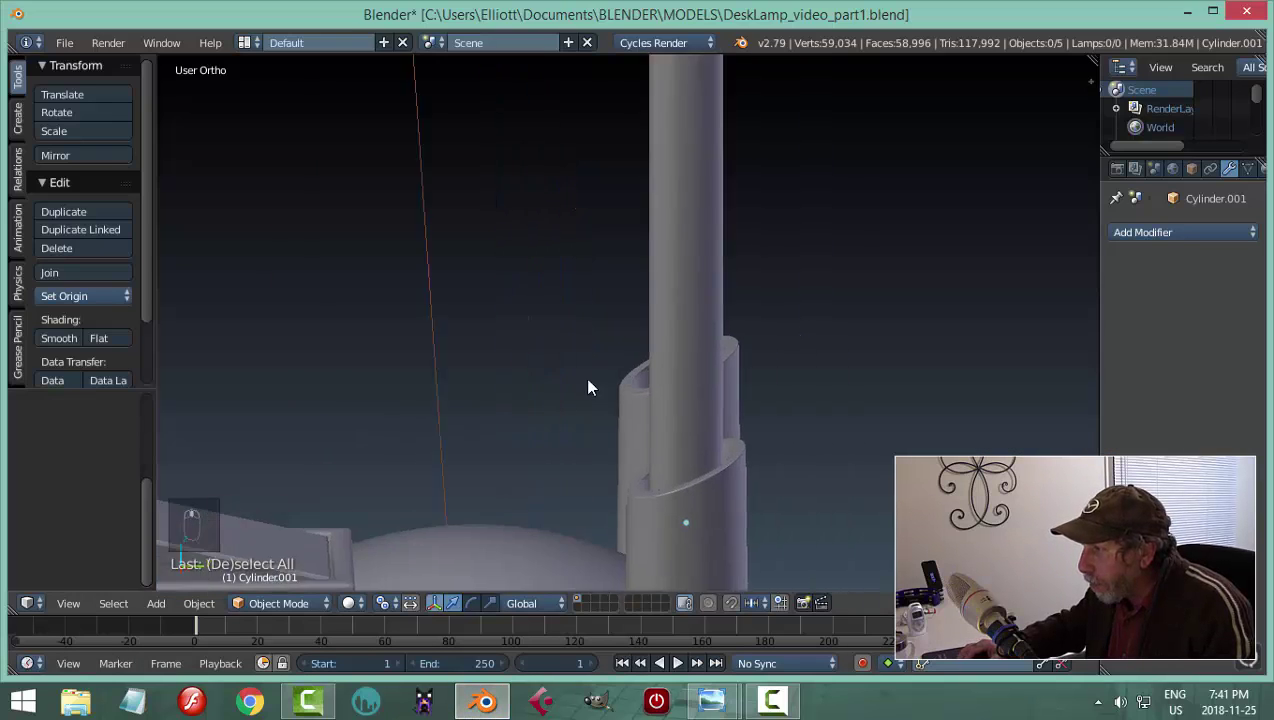
pyautogui.moveTo(584, 376); pyautogui.dragTo(500, 327, button='middle')
pyautogui.rightClick(498, 318)
pyautogui.press('Tab')
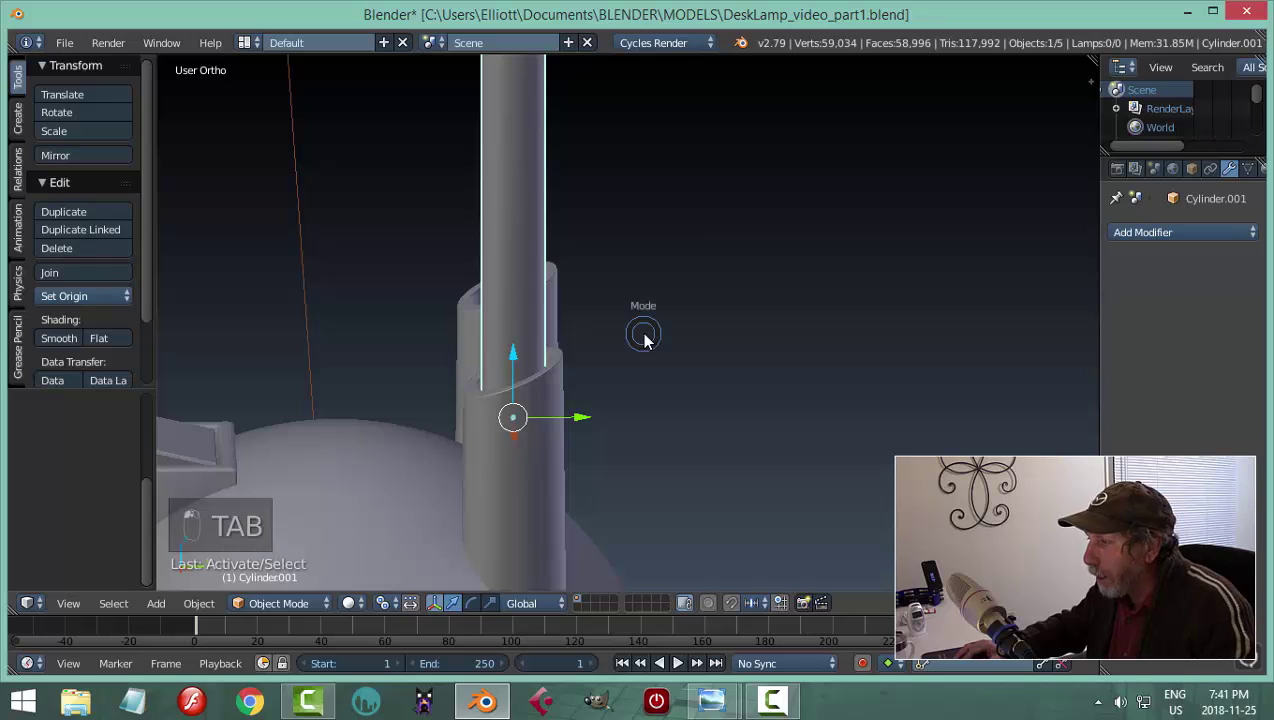
pyautogui.click(745, 333)
pyautogui.scroll(-5, 665, 350)
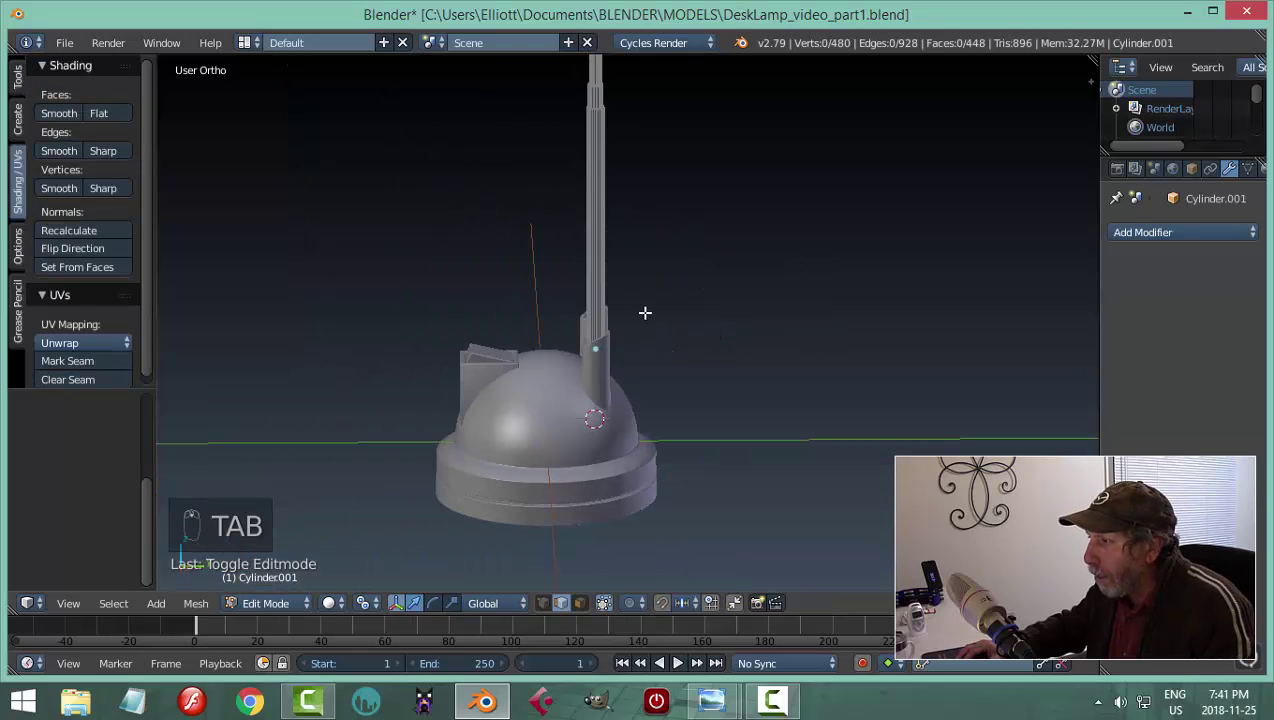
pyautogui.scroll(4, 620, 300)
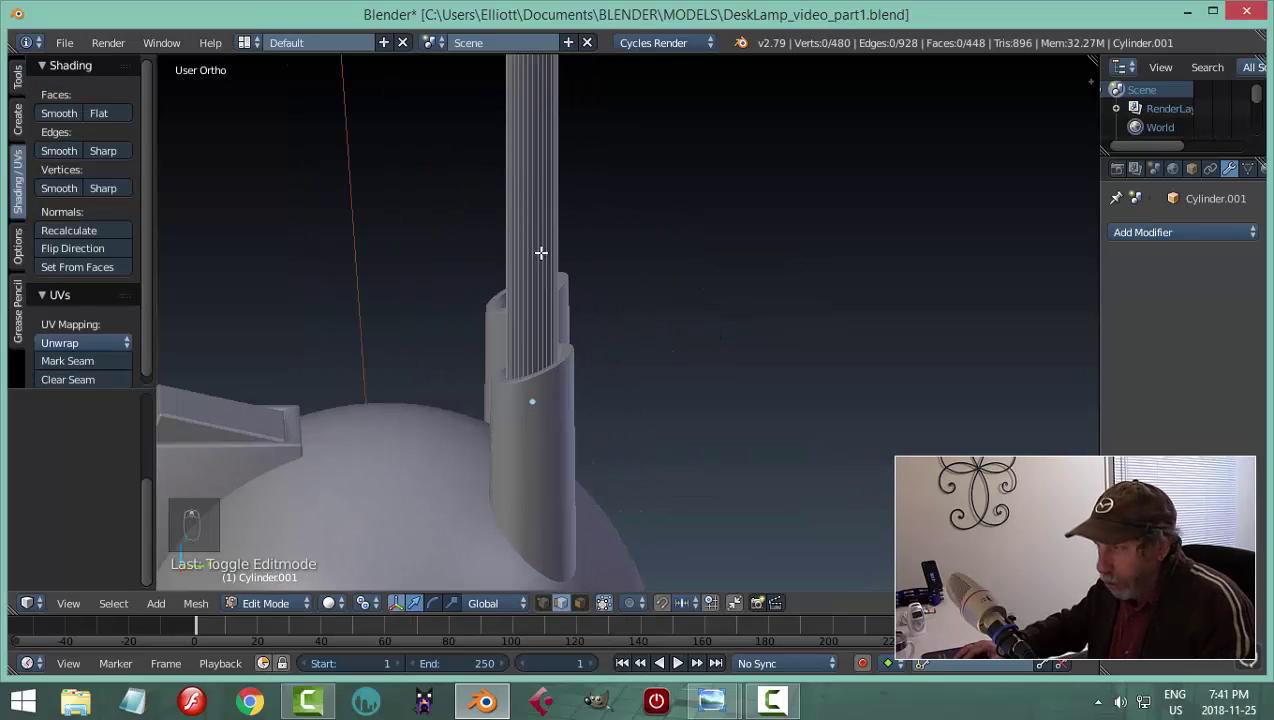
pyautogui.hotkey('ctrl', 'r')
pyautogui.click(540, 253)
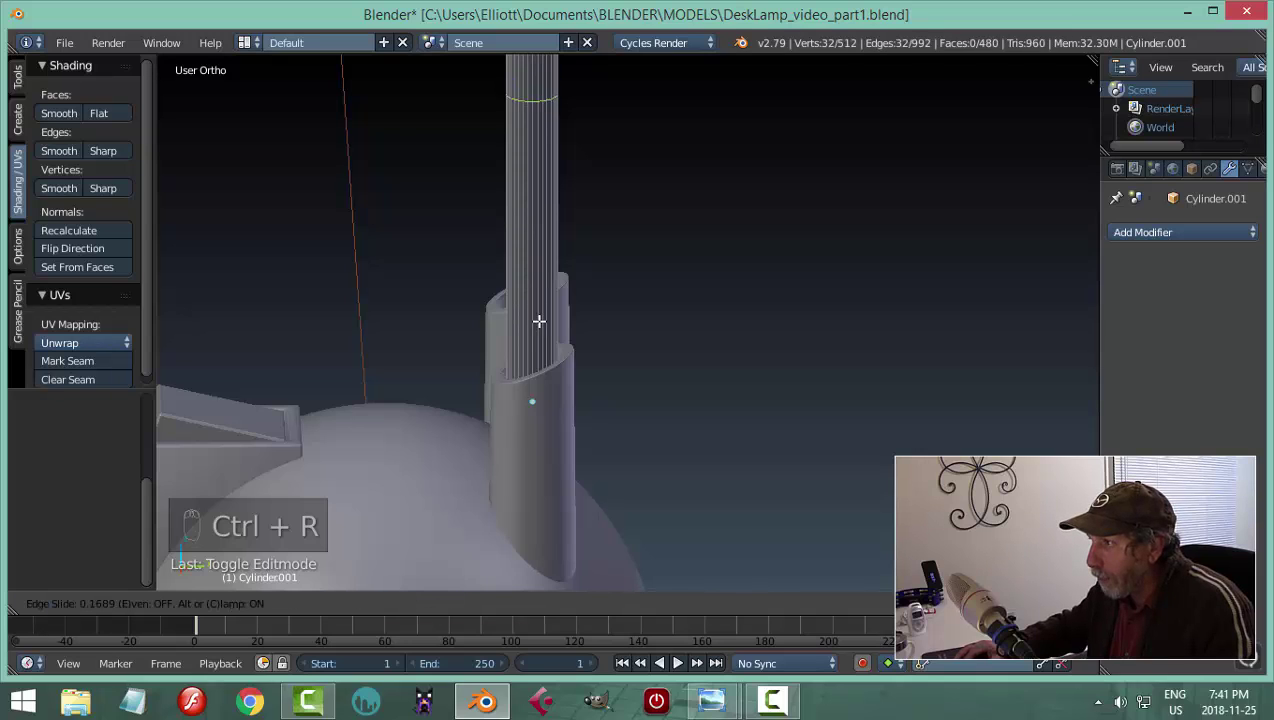
pyautogui.click(582, 563)
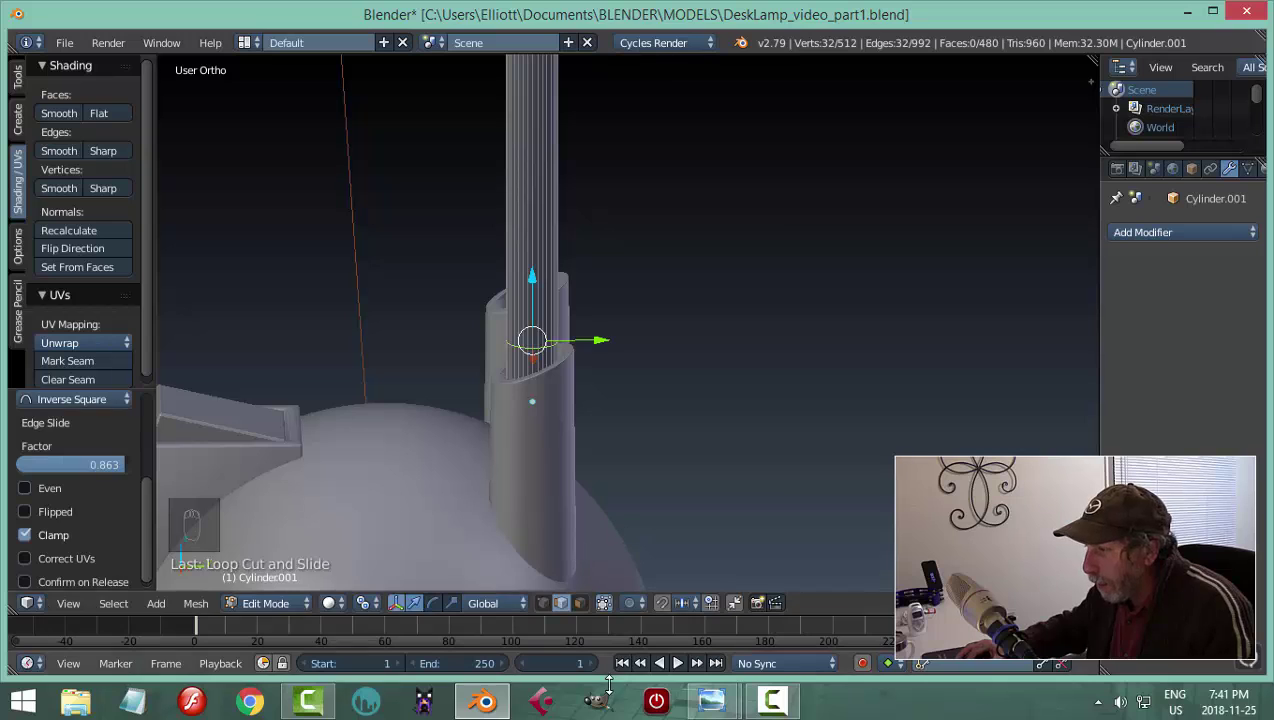
# Add a second edge loop to the pole slightly above the previous one, with a slide factor of about 0.938
pyautogui.moveTo(705, 710)
pyautogui.moveTo(775, 625)
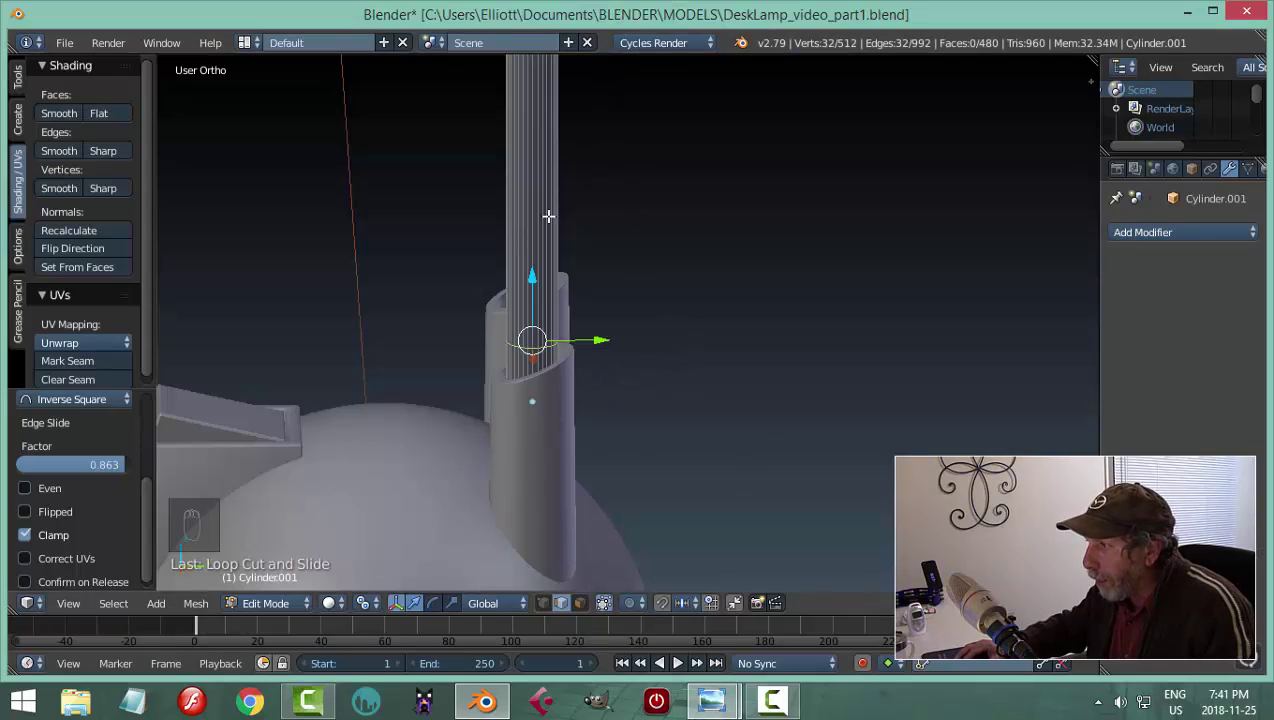
pyautogui.hotkey('ctrl', 'r')
pyautogui.click(558, 270)
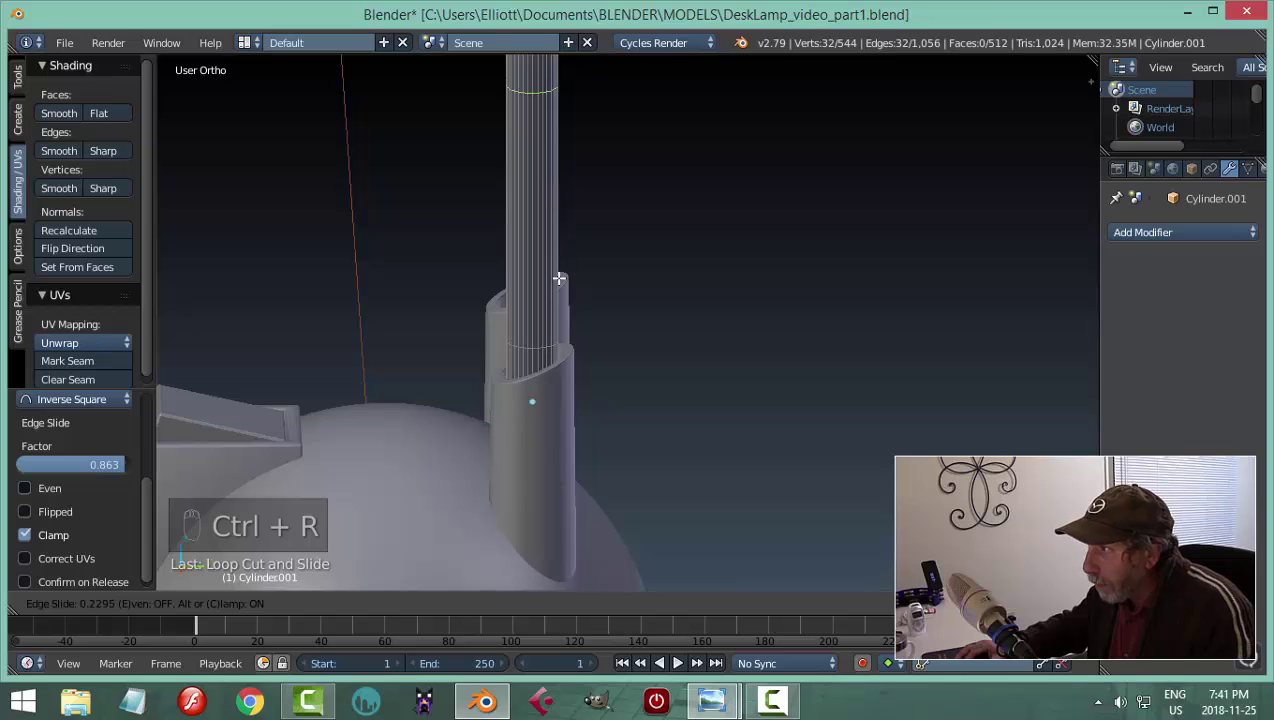
pyautogui.click(628, 497)
# Select both lower edge loops on the pole and bevel them into narrow bands with one segment and an offset of about 0.0068
pyautogui.scroll(4, 540, 425)
pyautogui.keyDown('shift'); pyautogui.moveTo(536, 424); pyautogui.dragTo(685, 372, button='middle'); pyautogui.keyUp('shift')
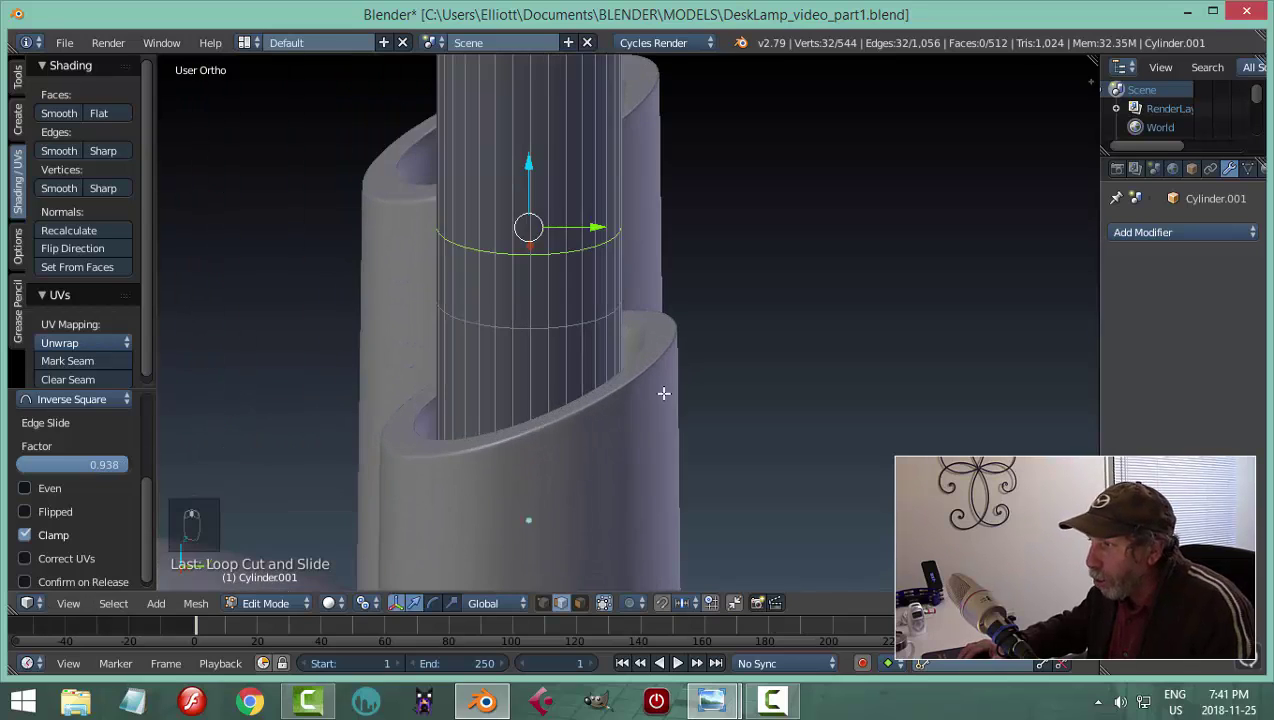
pyautogui.scroll(2, 663, 390)
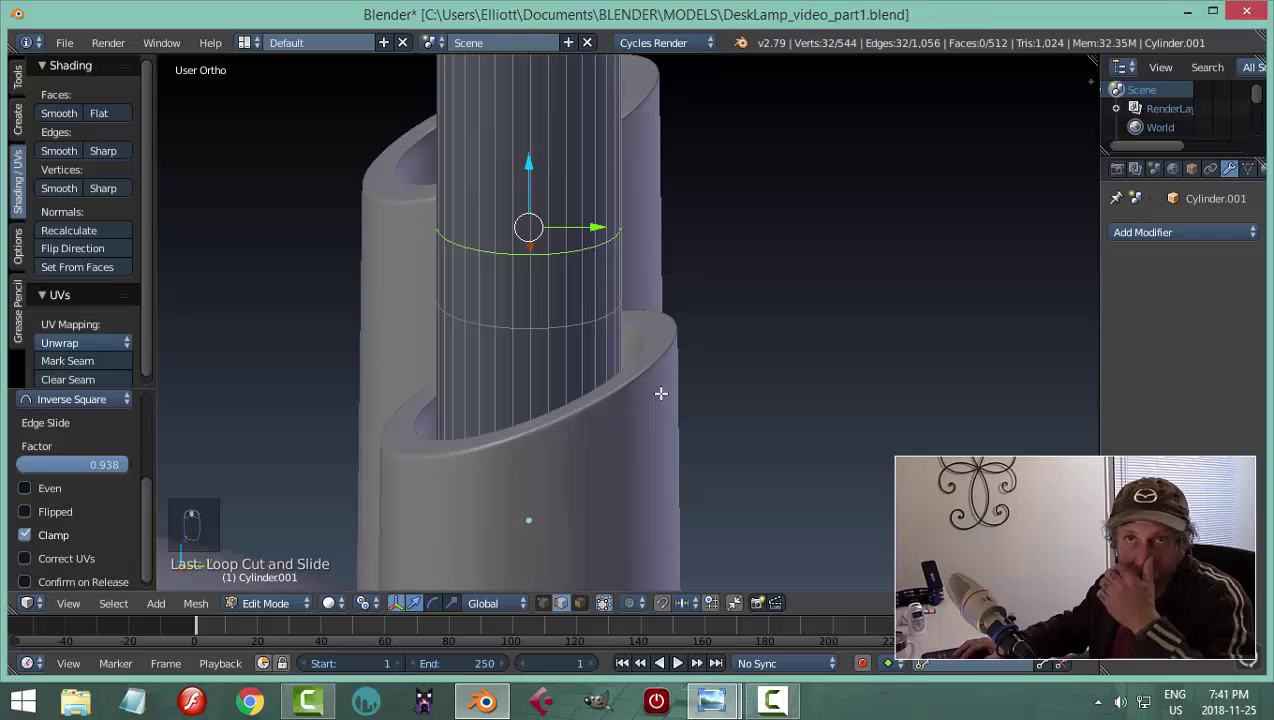
pyautogui.keyDown('alt'); pyautogui.keyDown('shift'); pyautogui.rightClick(540, 327); pyautogui.keyUp('shift'); pyautogui.keyUp('alt')
pyautogui.press('KP_6')
pyautogui.press('KP_6')
pyautogui.press('KP_2')
pyautogui.hotkey('ctrl', 'b')
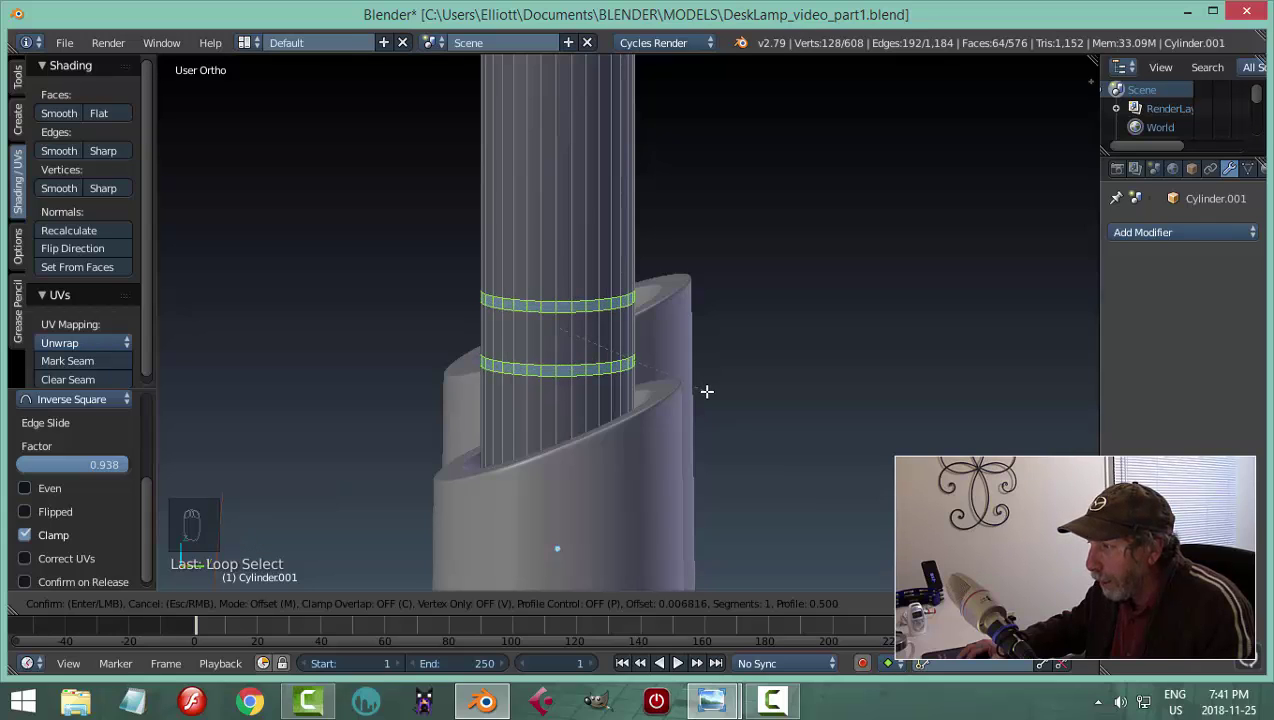
pyautogui.click(707, 391)
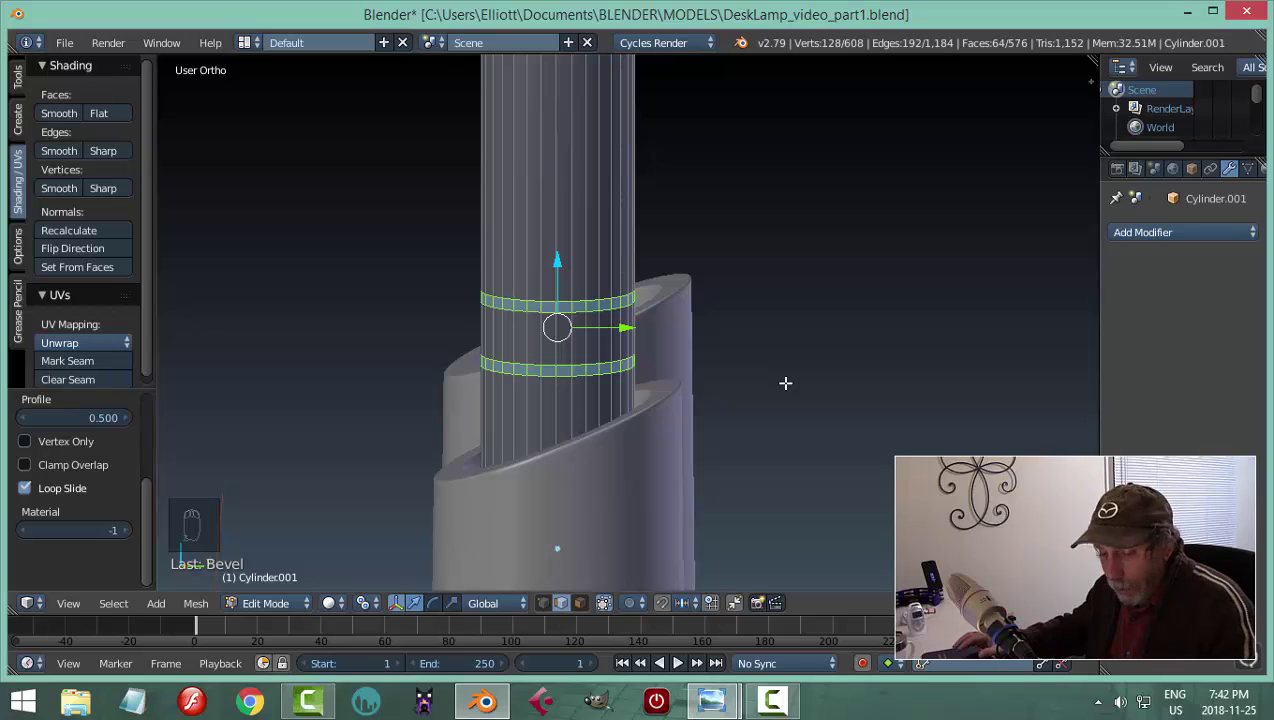
# Set the pivot to Median Point, extrude the two pole bands in place, and scale them inward in X and Y by about 0.94
pyautogui.click(364, 601)
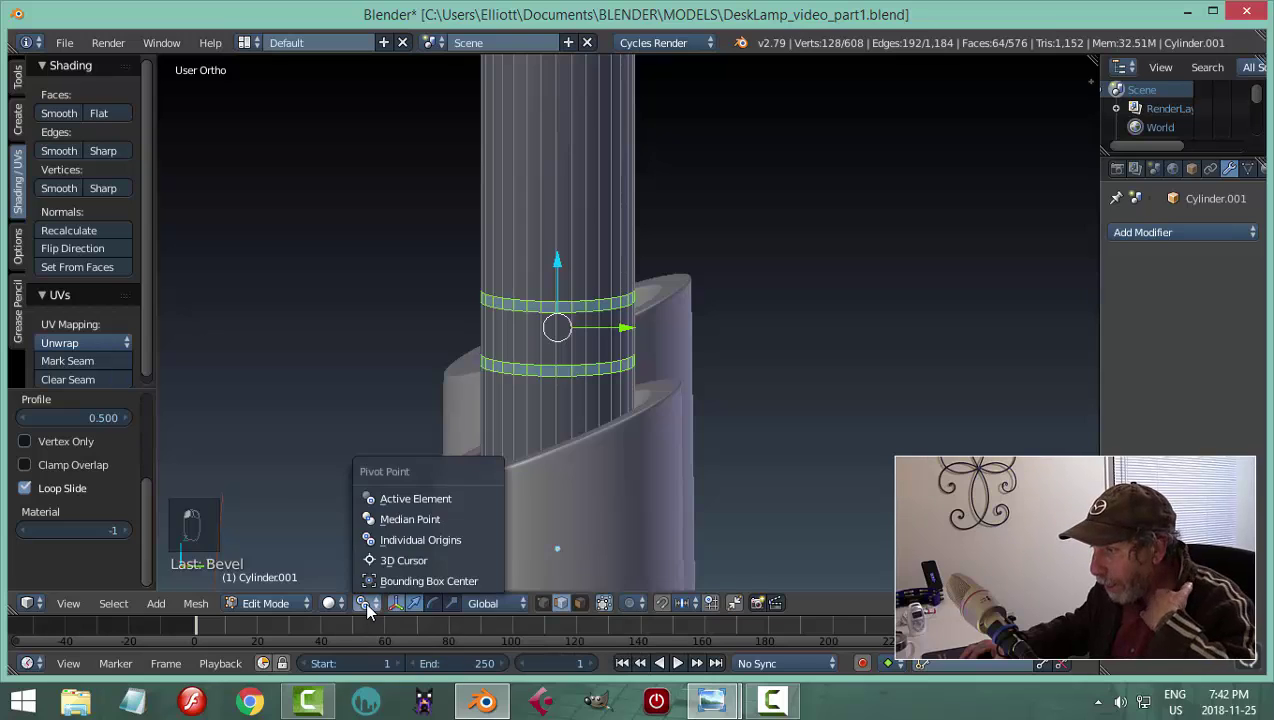
pyautogui.click(396, 520)
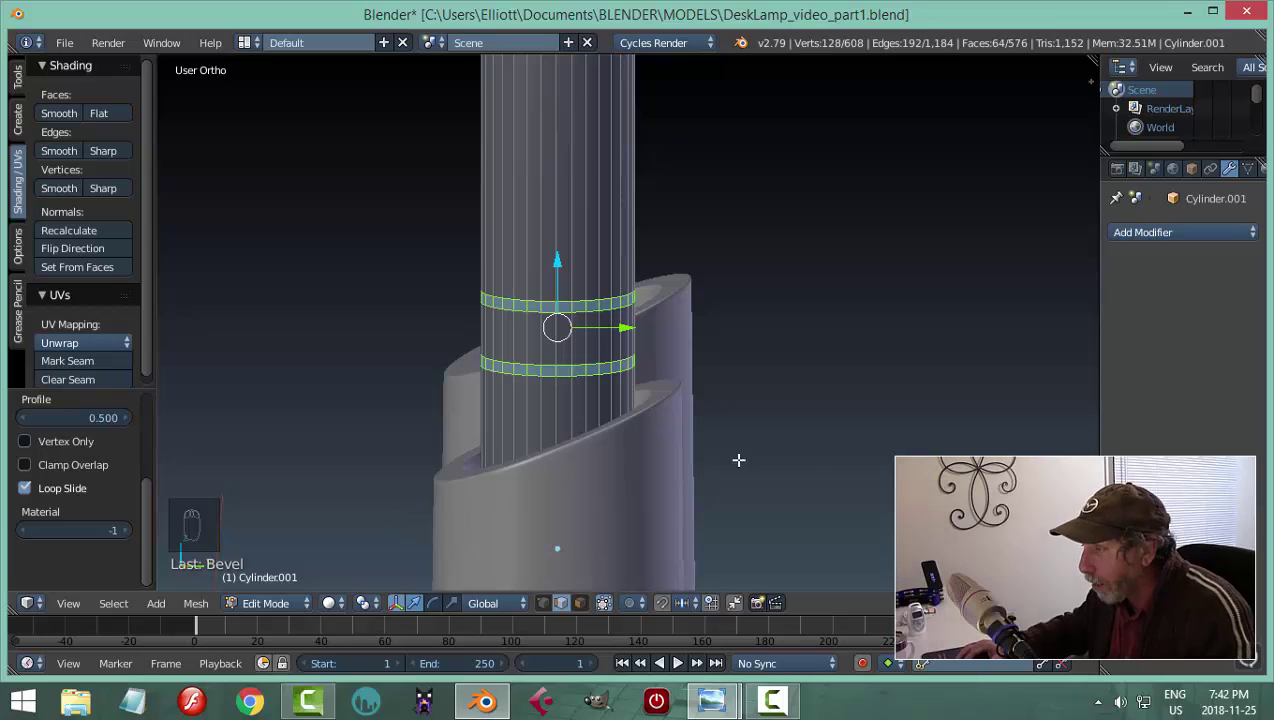
pyautogui.press('e')
pyautogui.rightClick(768, 423)
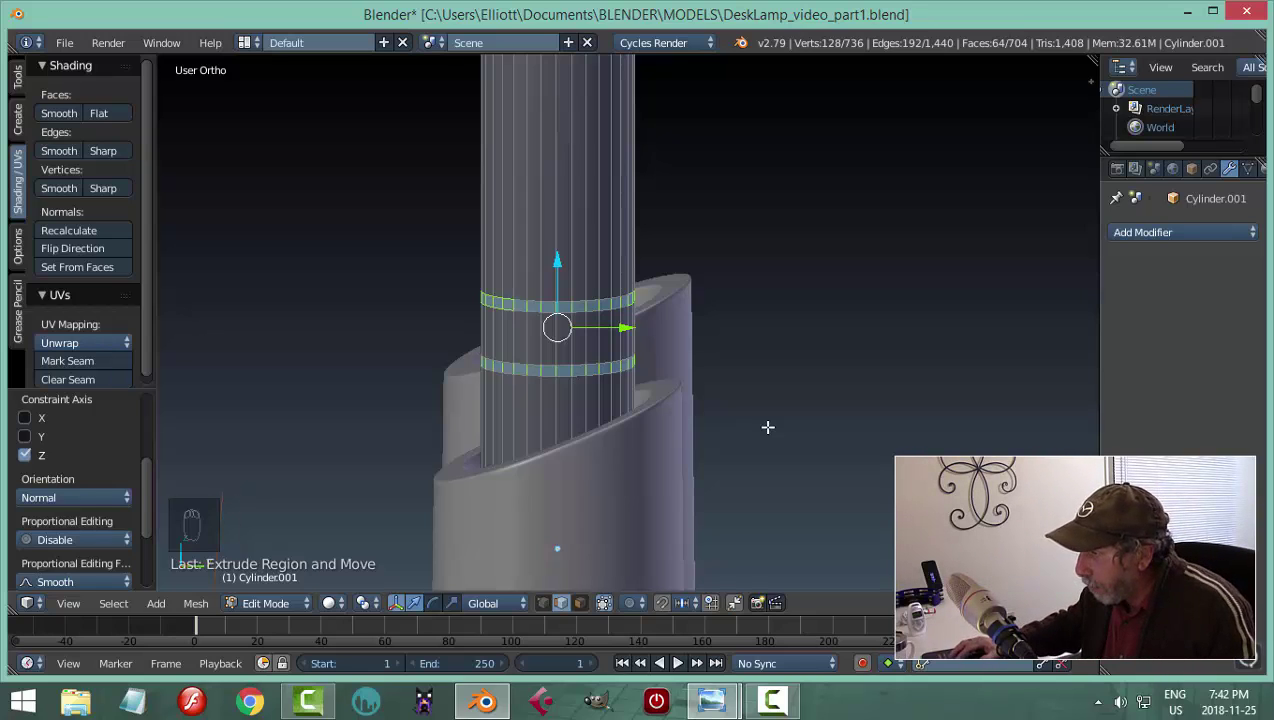
pyautogui.press('s')
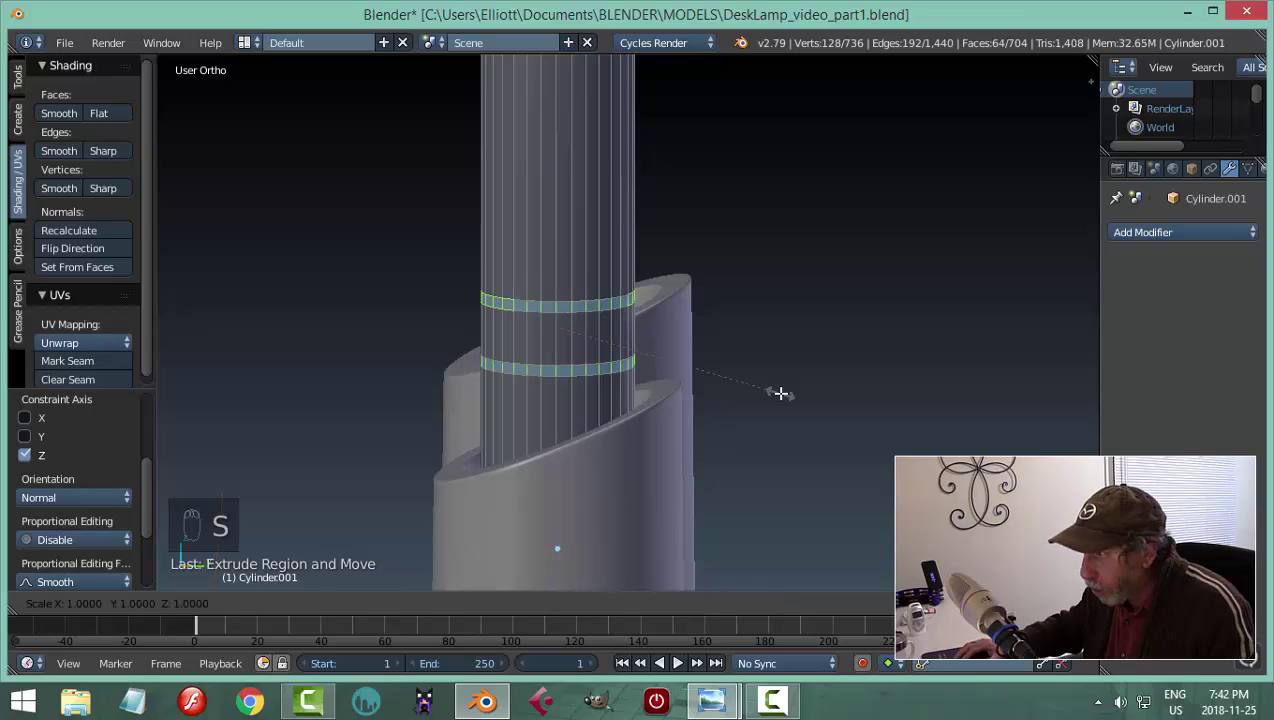
pyautogui.hotkey('shift', 'z')
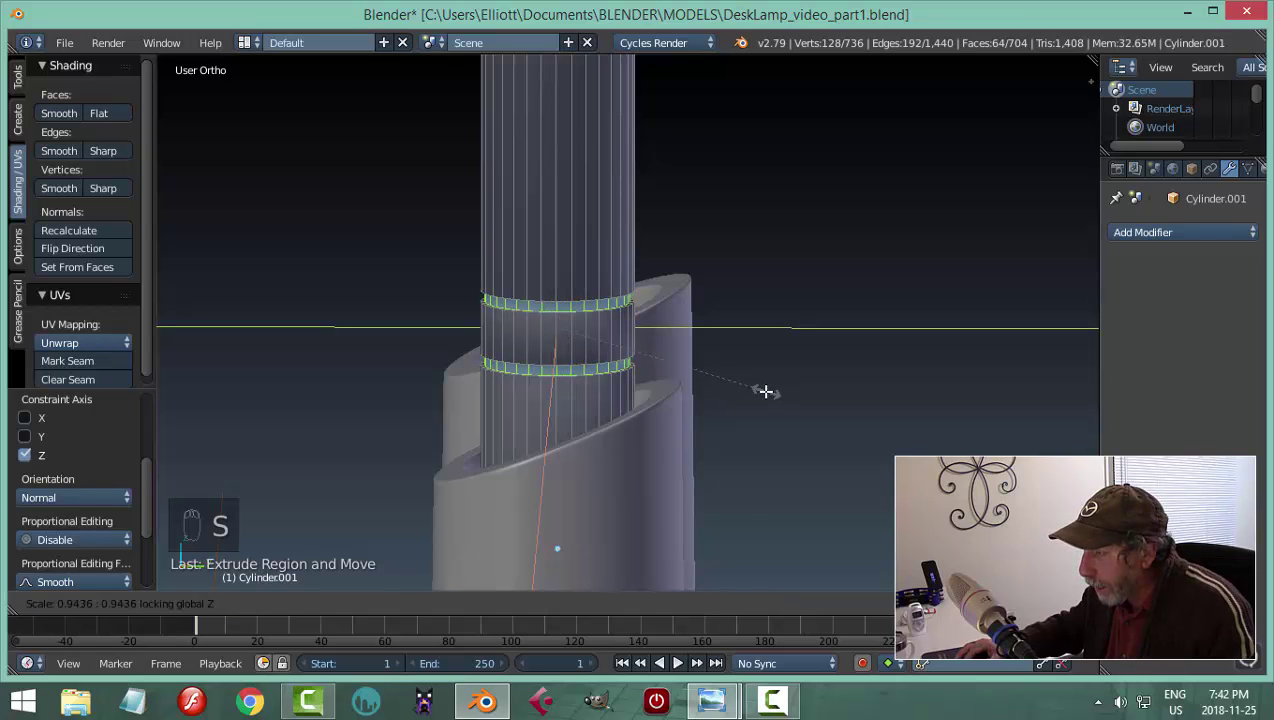
pyautogui.click(764, 389)
# Inspect the two recessed grooves on the pole up close, with the mesh deselected and in Object Mode beside the sockets
pyautogui.moveTo(796, 336); pyautogui.dragTo(720, 364, button='middle')
pyautogui.scroll(2, 880, 354)
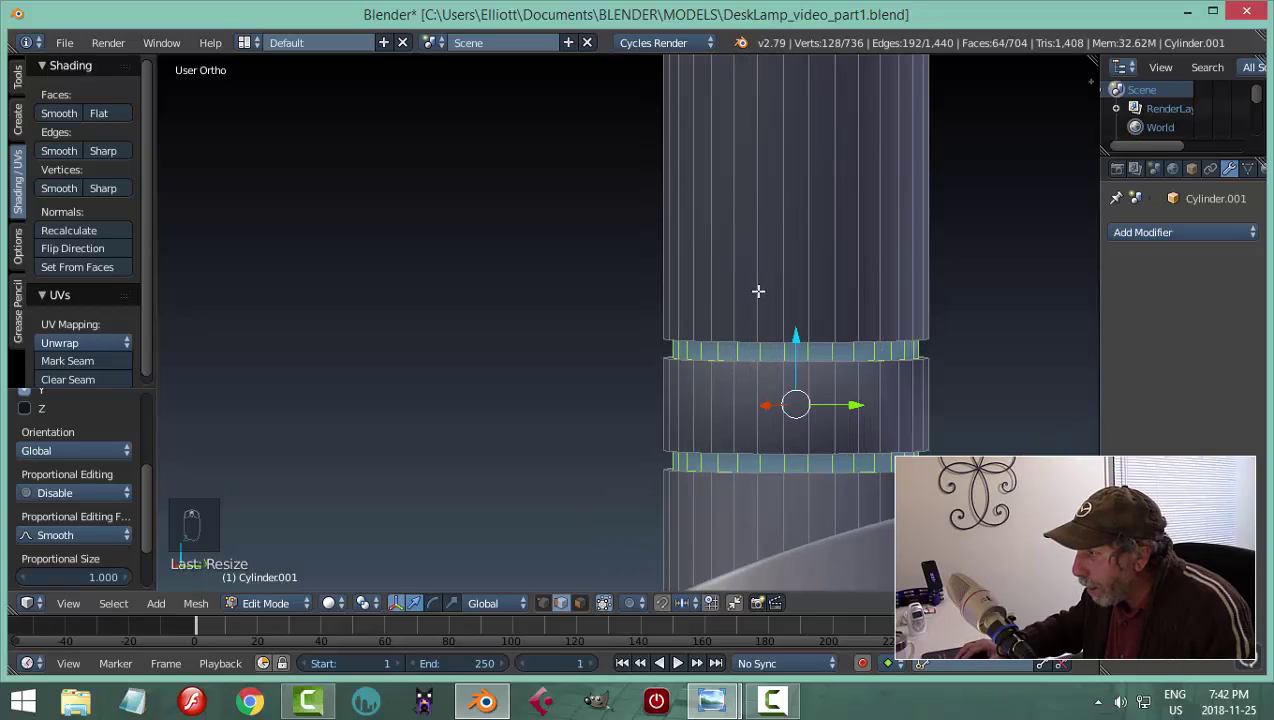
pyautogui.scroll(2, 731, 370)
pyautogui.keyDown('ctrl'); pyautogui.scroll(-2, 731, 398); pyautogui.keyUp('ctrl')
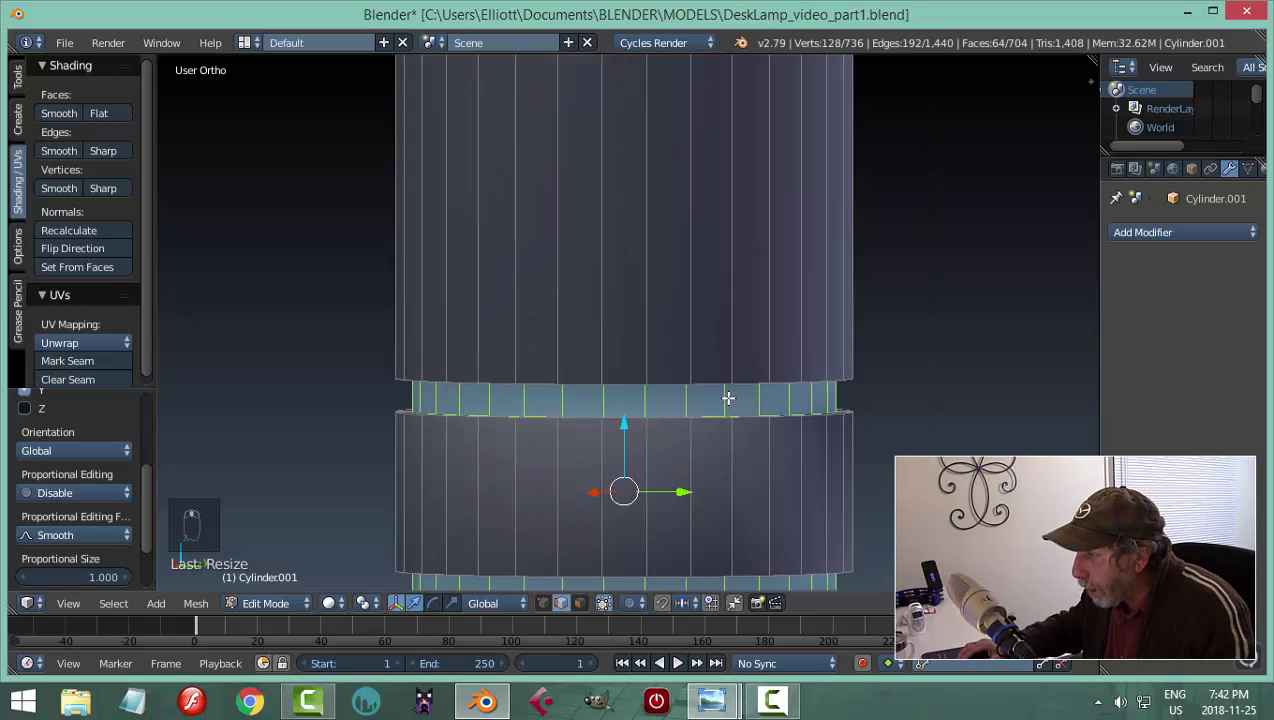
pyautogui.keyDown('ctrl'); pyautogui.scroll(3, 733, 400); pyautogui.keyUp('ctrl')
pyautogui.keyDown('shift'); pyautogui.scroll(-2, 730, 429); pyautogui.keyUp('shift')
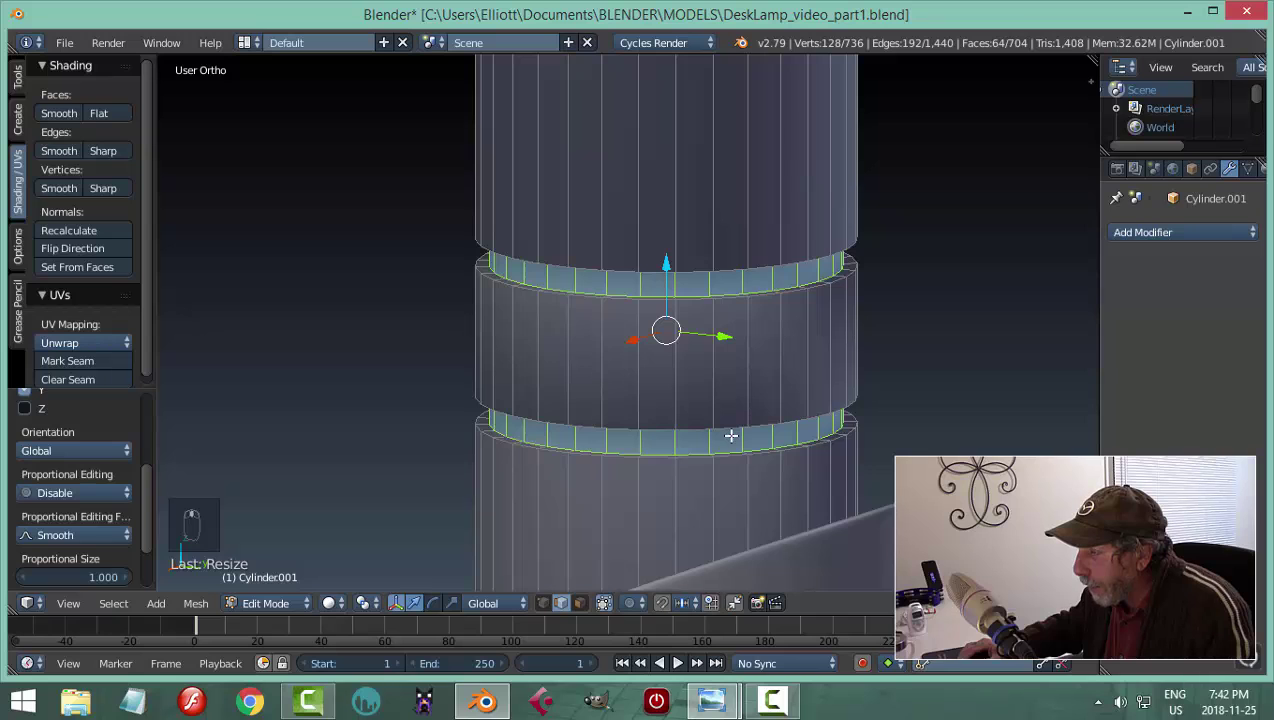
pyautogui.keyDown('shift'); pyautogui.scroll(3, 731, 436); pyautogui.keyUp('shift')
pyautogui.press('a')
pyautogui.keyDown('ctrl'); pyautogui.scroll(-2, 759, 406); pyautogui.keyUp('ctrl')
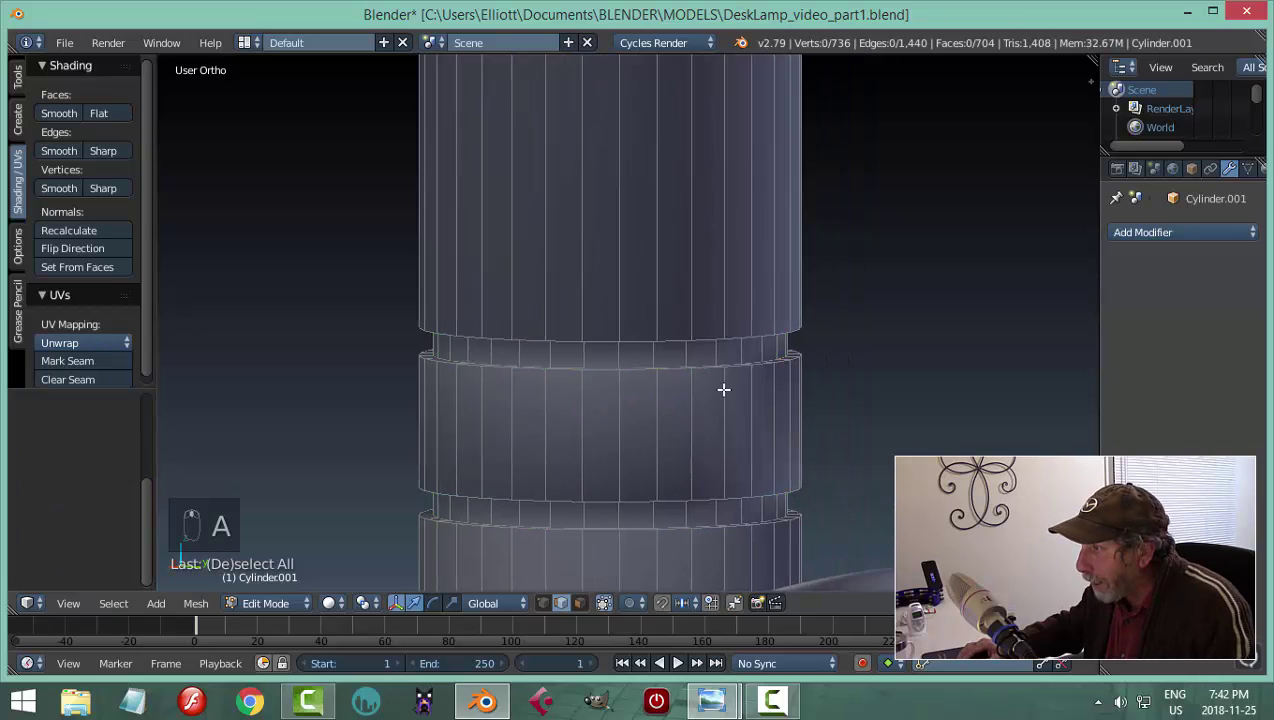
pyautogui.keyDown('ctrl'); pyautogui.scroll(-1, 723, 389); pyautogui.keyUp('ctrl')
pyautogui.press('Tab')
pyautogui.scroll(-5, 788, 380)
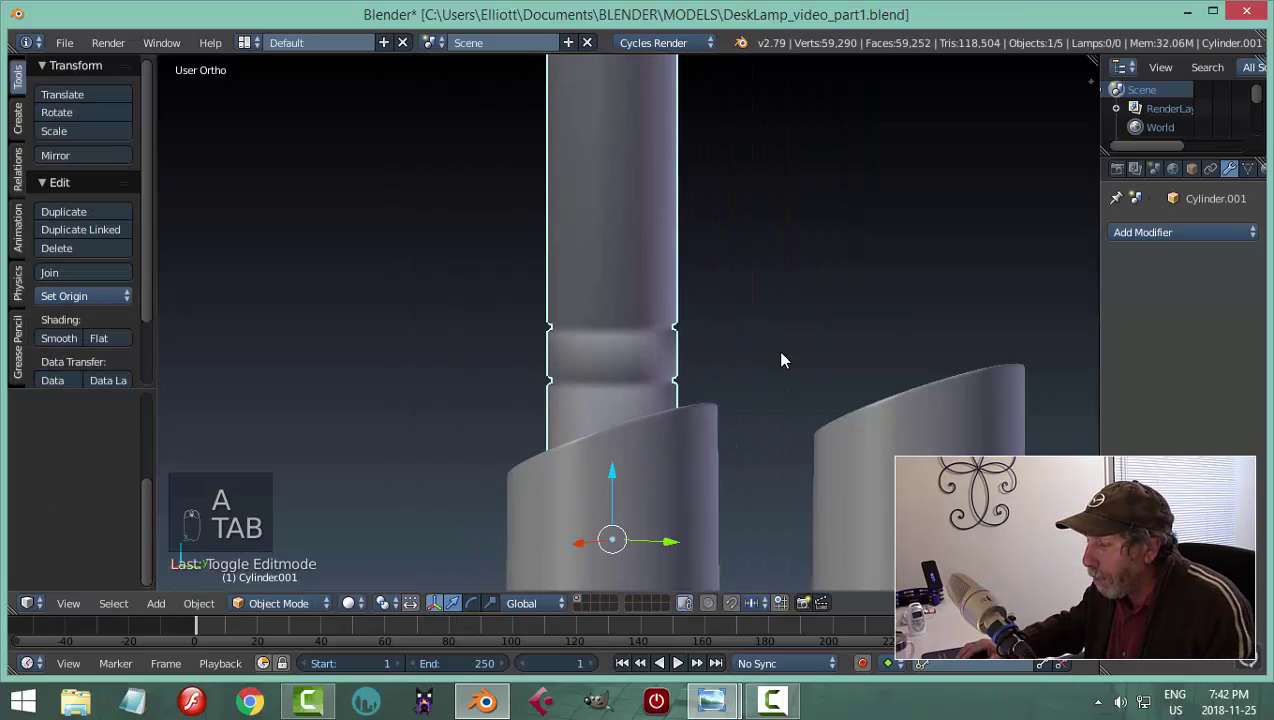
pyautogui.moveTo(783, 360); pyautogui.dragTo(836, 349, button='middle')
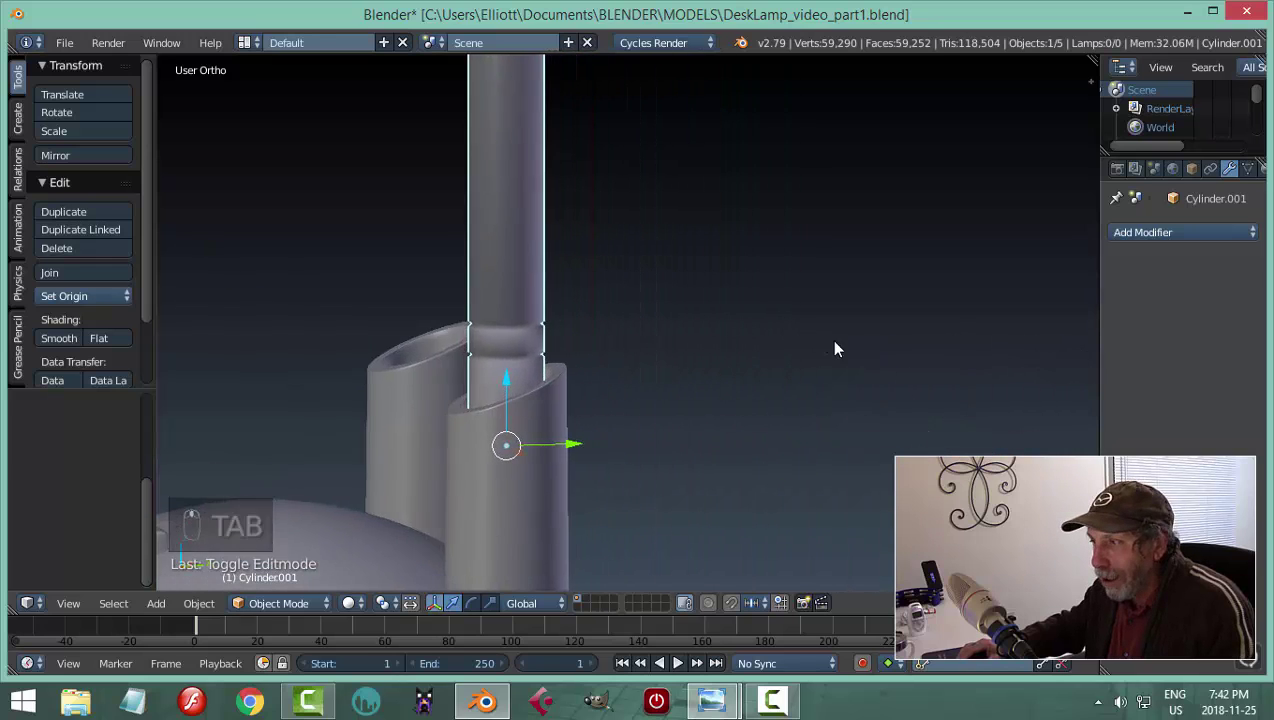
pyautogui.scroll(3, 840, 355)
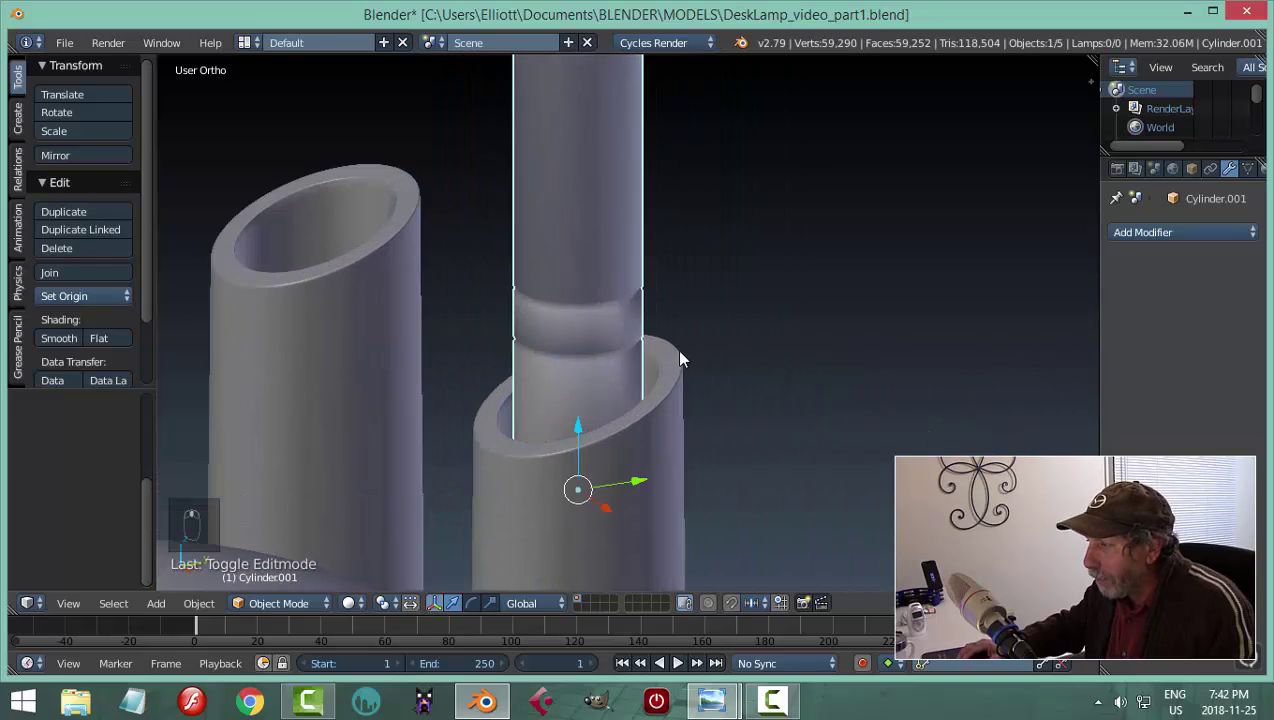
pyautogui.moveTo(680, 358); pyautogui.dragTo(673, 353, button='middle')
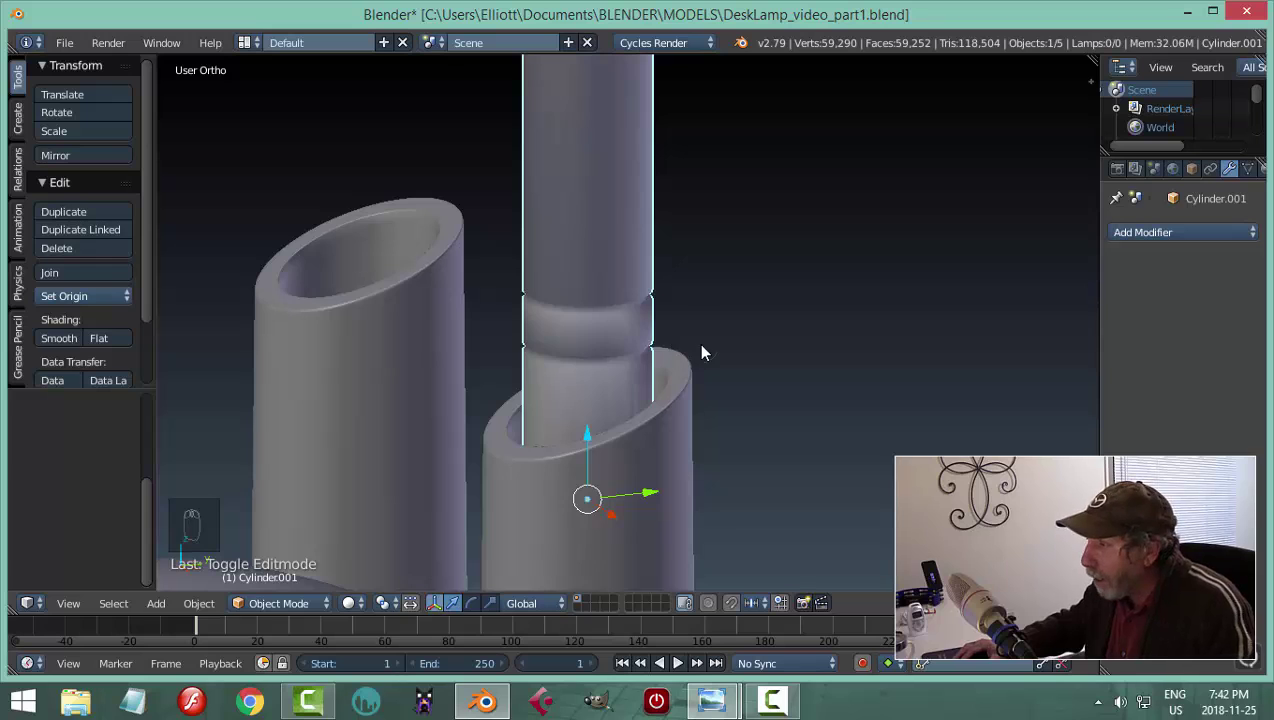
# Select the outer edge loops bordering both grooves on the pole and bevel them with three segments and an offset of about 0.0034
pyautogui.press('Tab')
pyautogui.click(839, 344)
pyautogui.scroll(4, 598, 283)
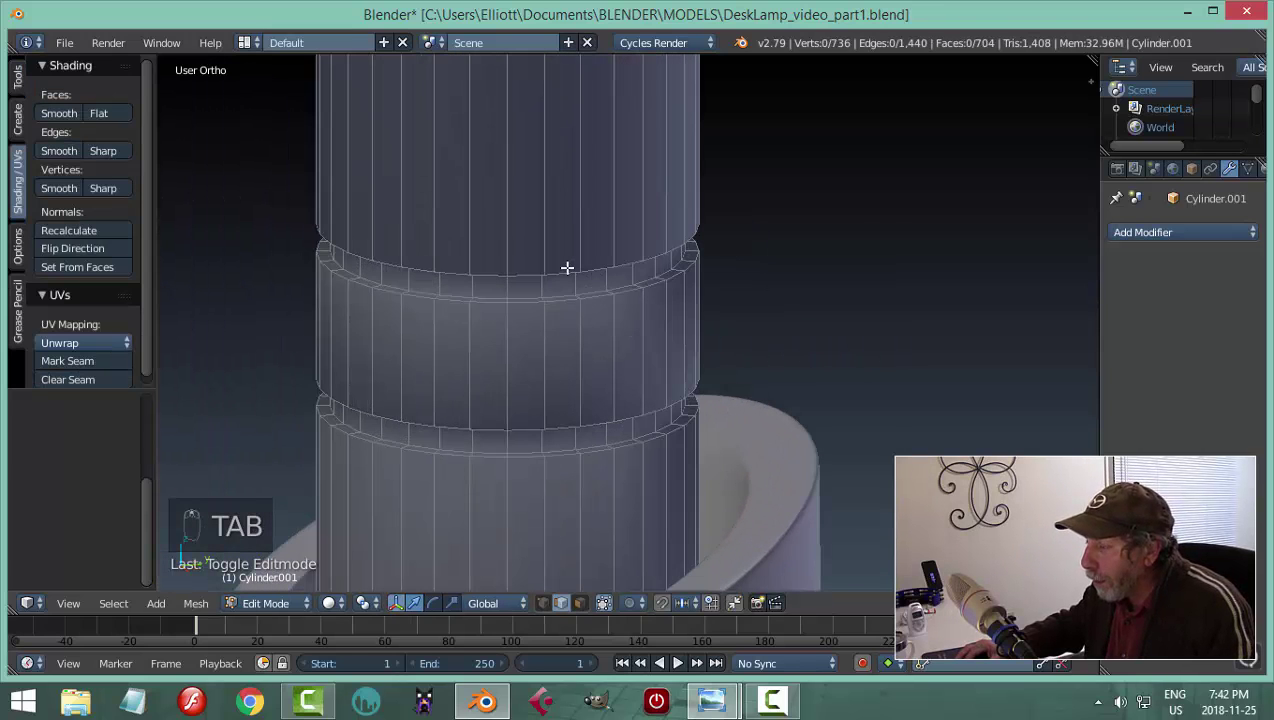
pyautogui.keyDown('alt'); pyautogui.rightClick(567, 268); pyautogui.keyUp('alt')
pyautogui.keyDown('alt'); pyautogui.keyDown('shift'); pyautogui.rightClick(557, 301); pyautogui.keyUp('shift'); pyautogui.keyUp('alt')
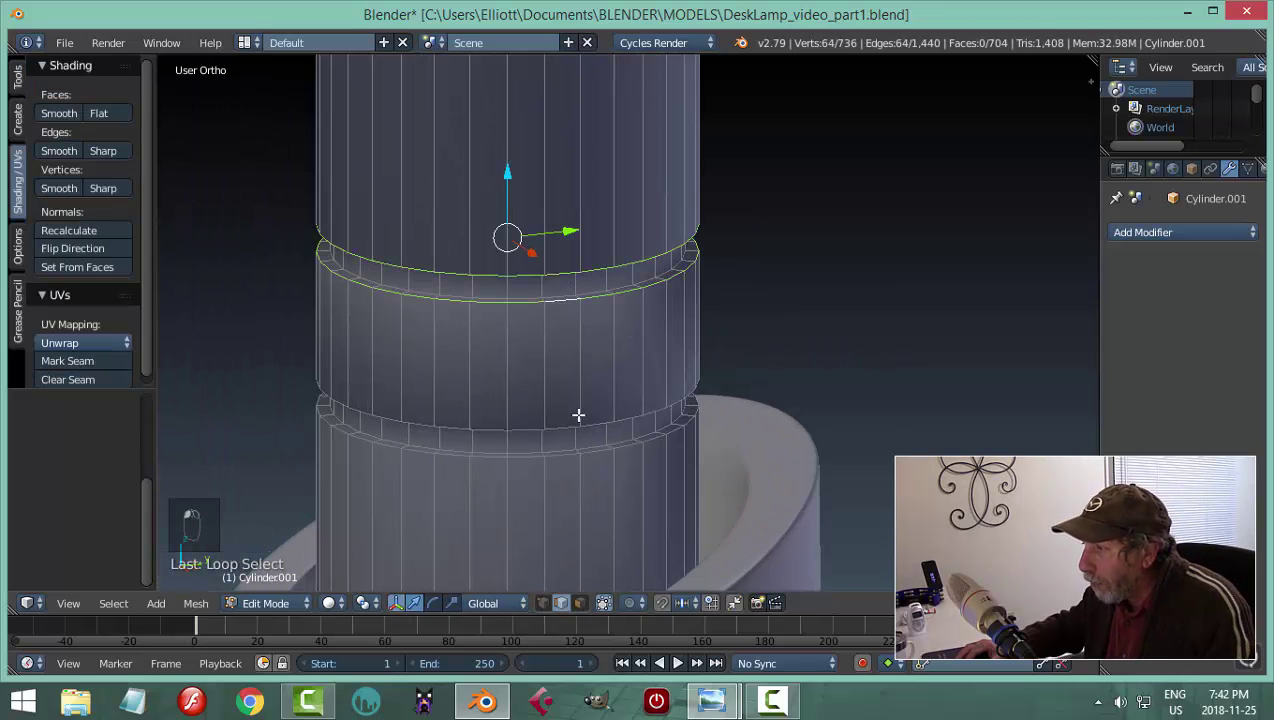
pyautogui.keyDown('alt'); pyautogui.keyDown('shift'); pyautogui.rightClick(548, 417); pyautogui.keyUp('shift'); pyautogui.keyUp('alt')
pyautogui.hotkey('ctrl', 'z')
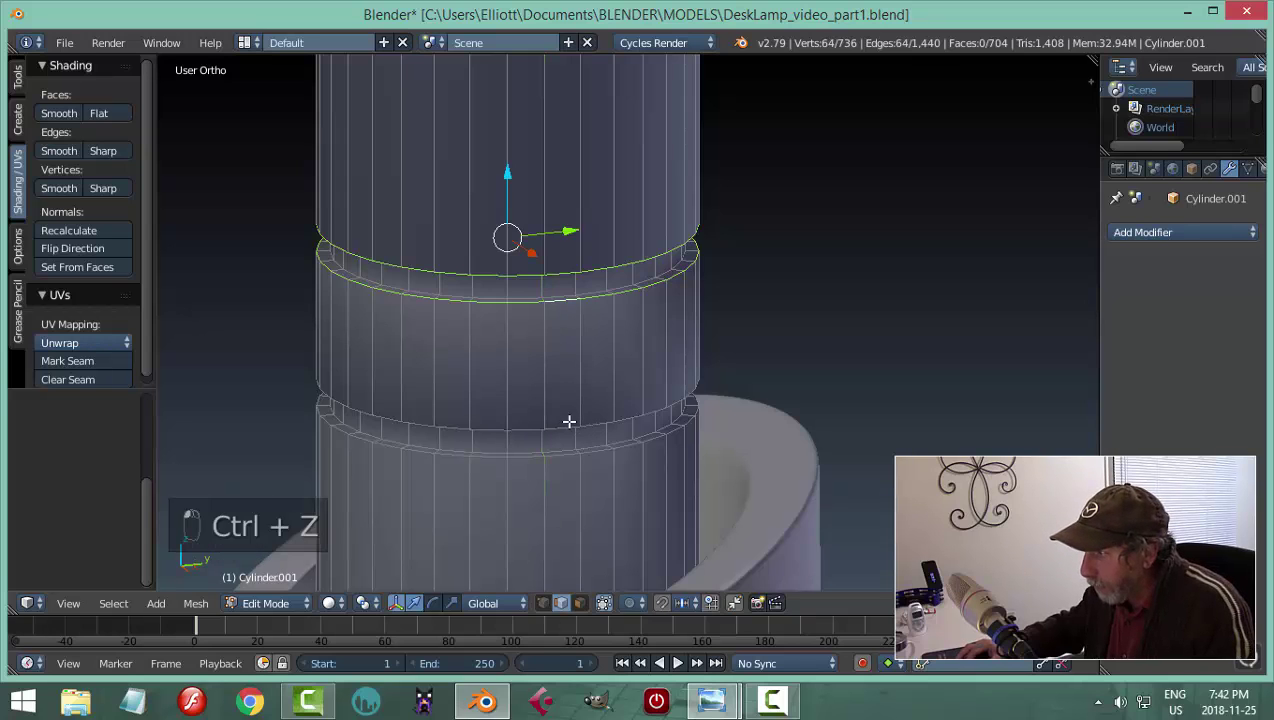
pyautogui.keyDown('alt'); pyautogui.keyDown('shift'); pyautogui.rightClick(568, 422); pyautogui.keyUp('shift'); pyautogui.keyUp('alt')
pyautogui.keyDown('alt'); pyautogui.keyDown('shift'); pyautogui.rightClick(574, 455); pyautogui.keyUp('shift'); pyautogui.keyUp('alt')
pyautogui.keyDown('ctrl'); pyautogui.hscroll(-5, 680, 364); pyautogui.keyUp('ctrl')
pyautogui.keyDown('shift'); pyautogui.scroll(3, 688, 329); pyautogui.keyUp('shift')
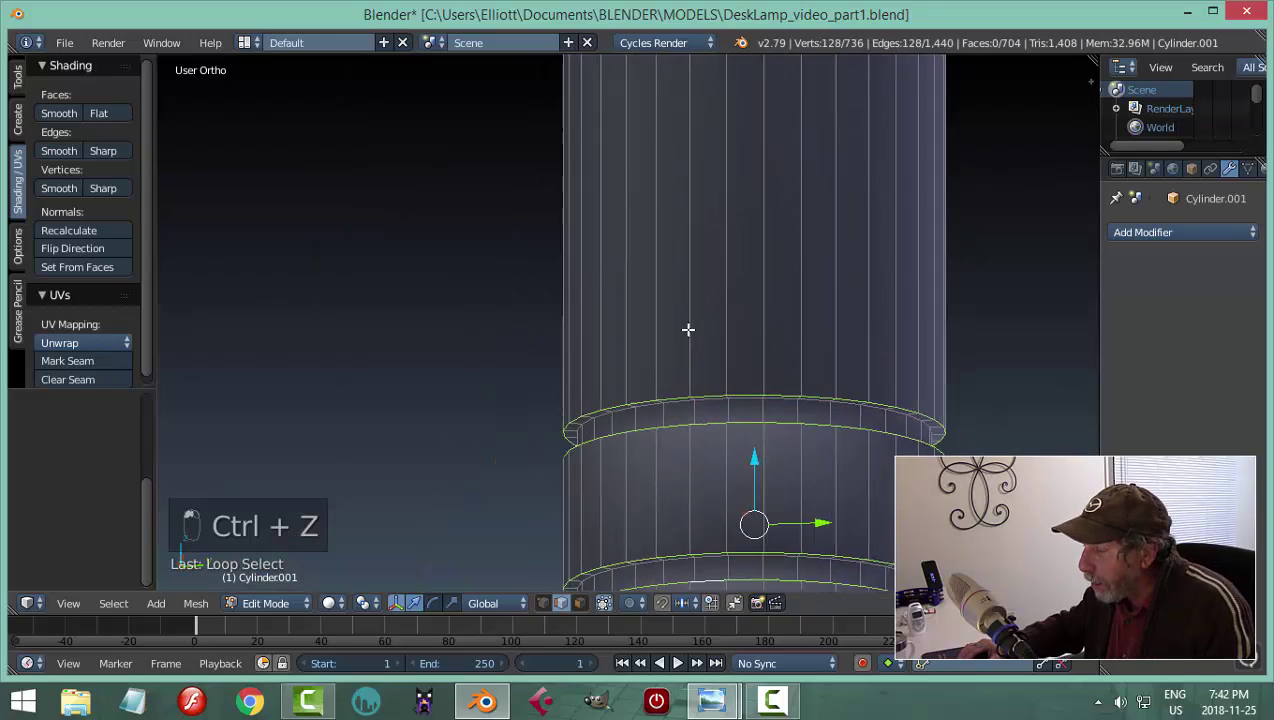
pyautogui.keyDown('alt'); pyautogui.keyDown('shift'); pyautogui.scroll(-1, 688, 329); pyautogui.keyUp('shift'); pyautogui.keyUp('alt')
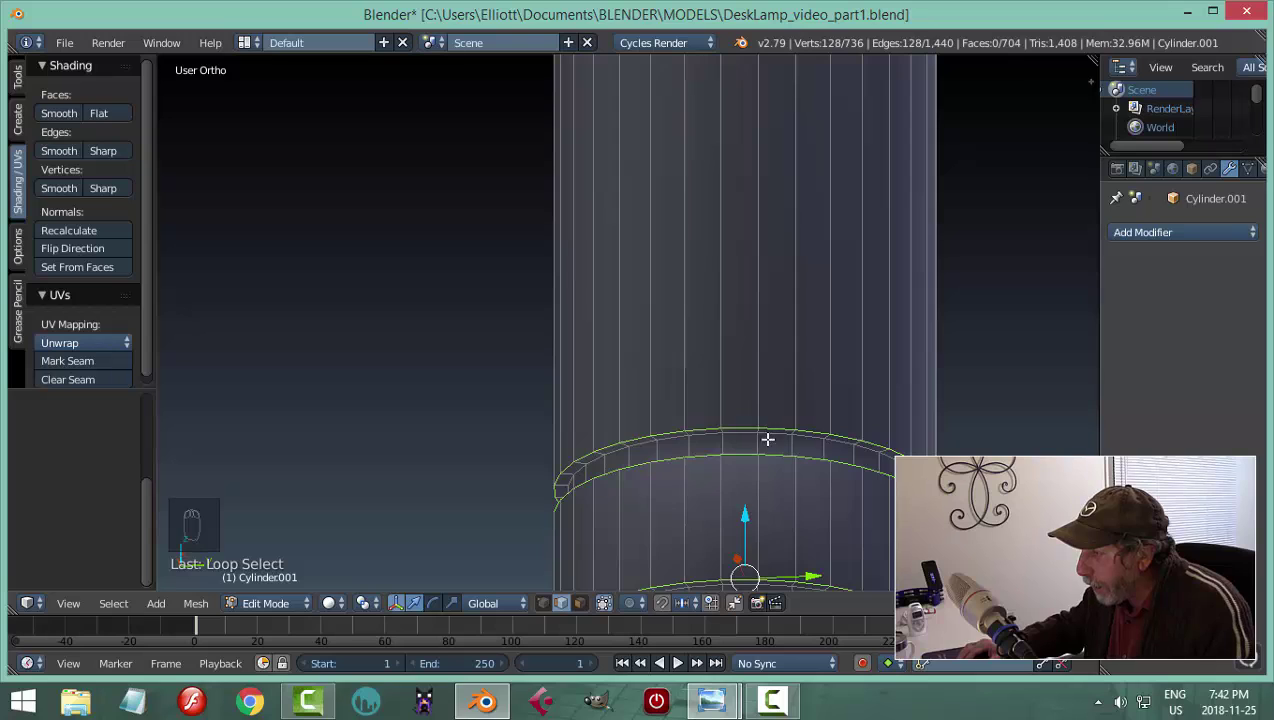
pyautogui.scroll(3, 767, 439)
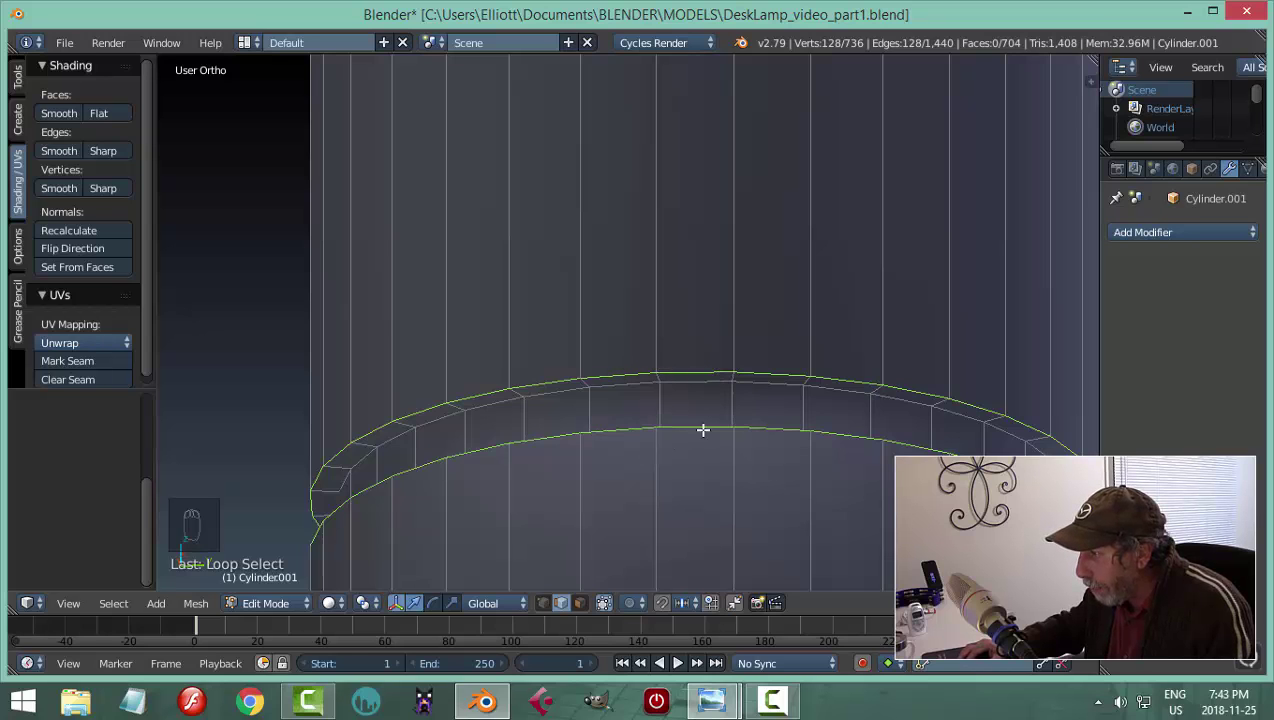
pyautogui.scroll(-2, 700, 330)
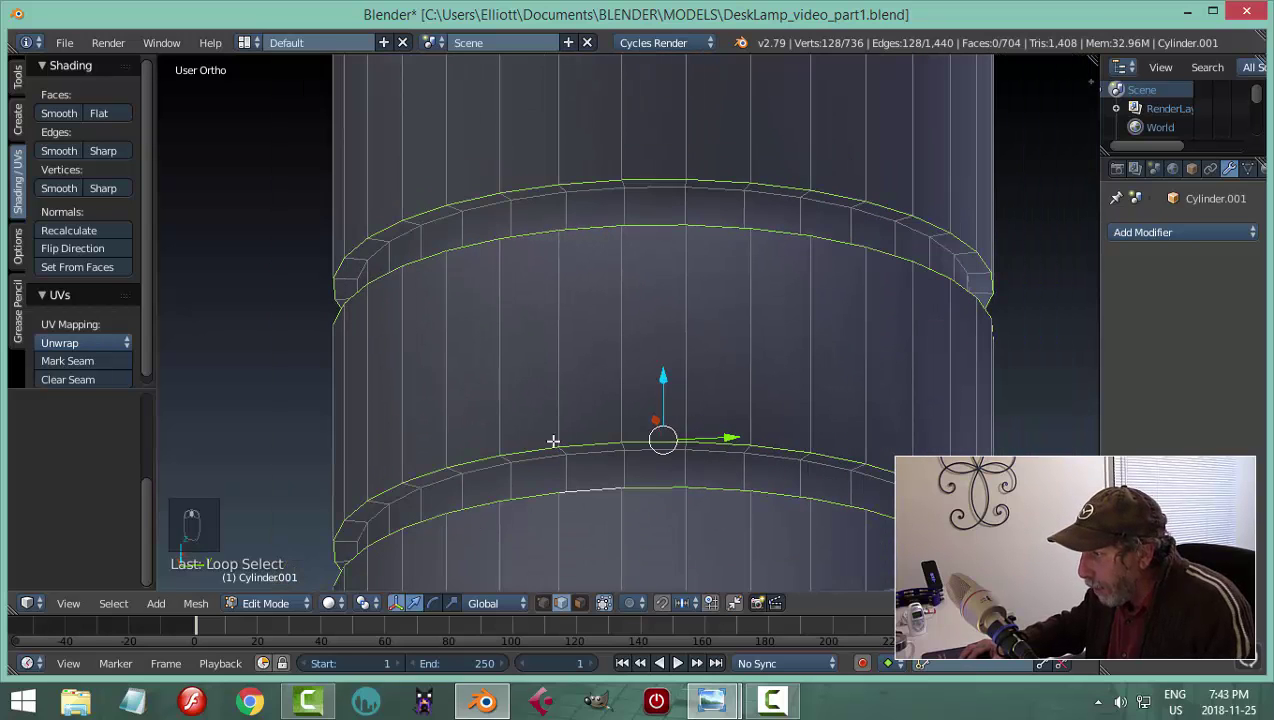
pyautogui.moveTo(717, 413)
pyautogui.mouseDown(button='middle')
pyautogui.moveTo(719, 479)
pyautogui.moveTo(722, 425)
pyautogui.mouseUp(button='middle')
pyautogui.hotkey('ctrl', 'b')
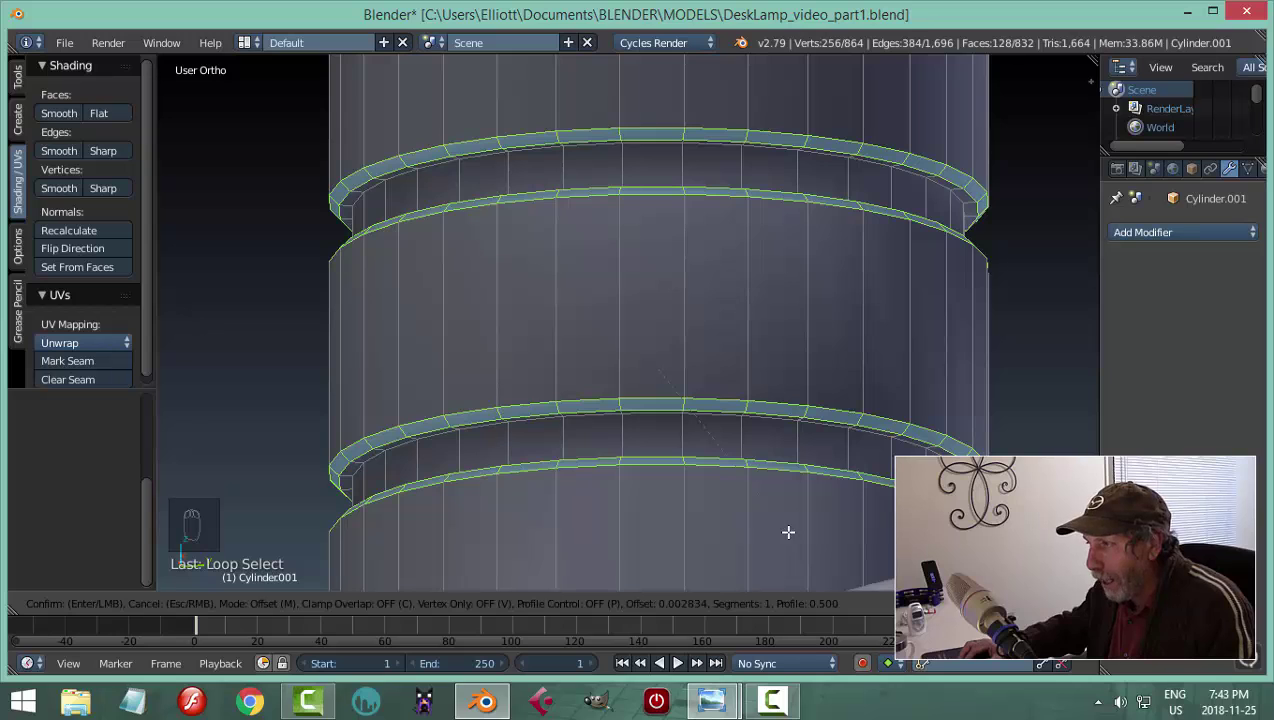
pyautogui.scroll(2, 788, 532)
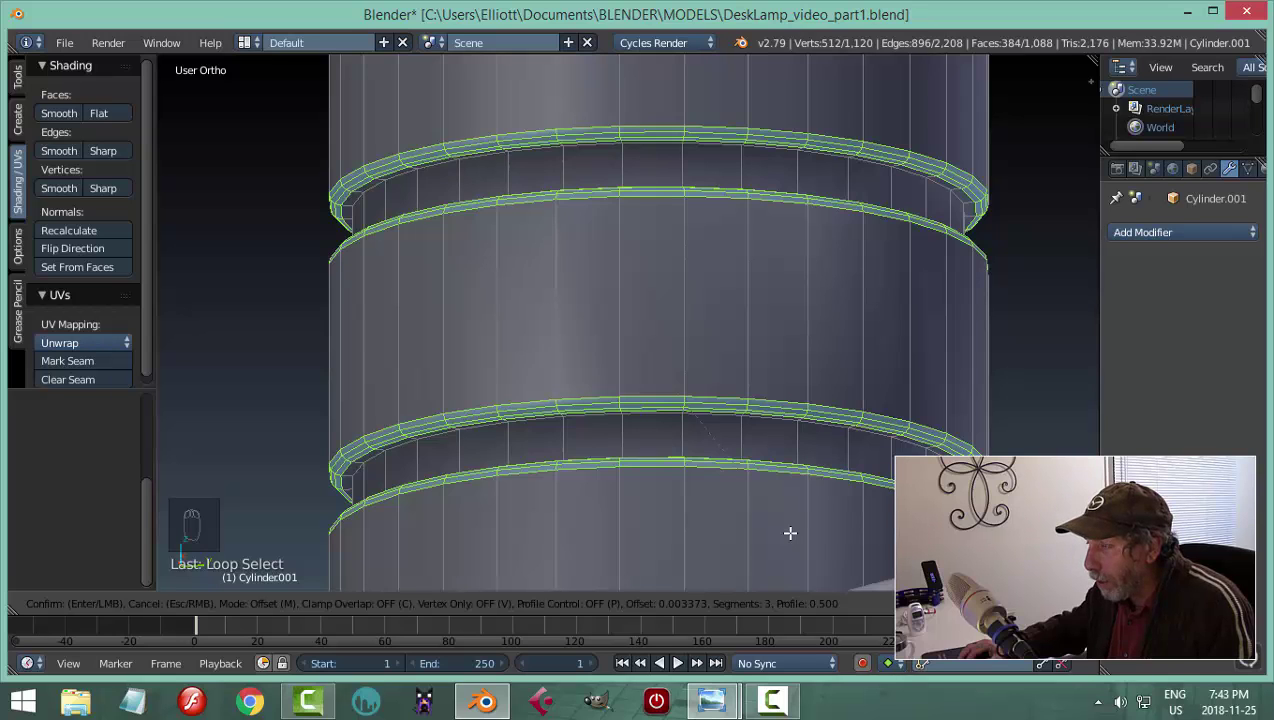
pyautogui.click(789, 533)
# Examine the beveled groove edges in Object Mode and in the Edit Mode wireframe
pyautogui.press('a')
pyautogui.press('Tab')
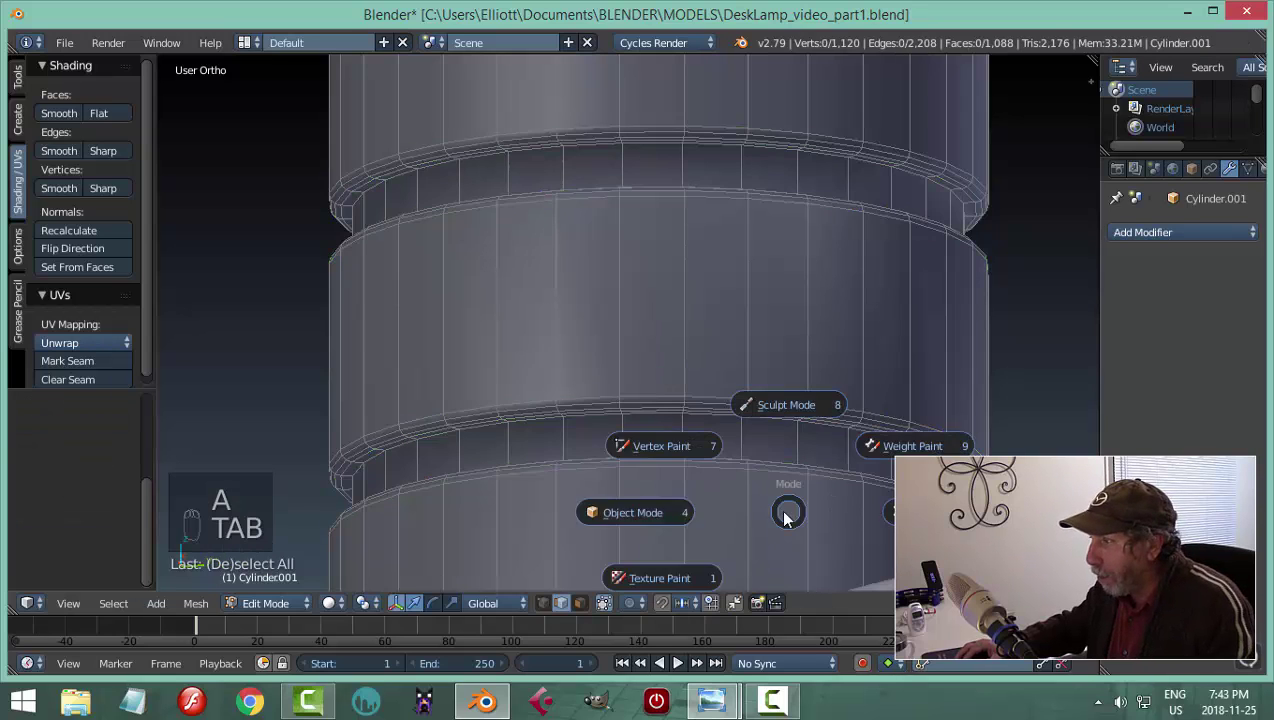
pyautogui.click(729, 492)
pyautogui.scroll(-8, 749, 469)
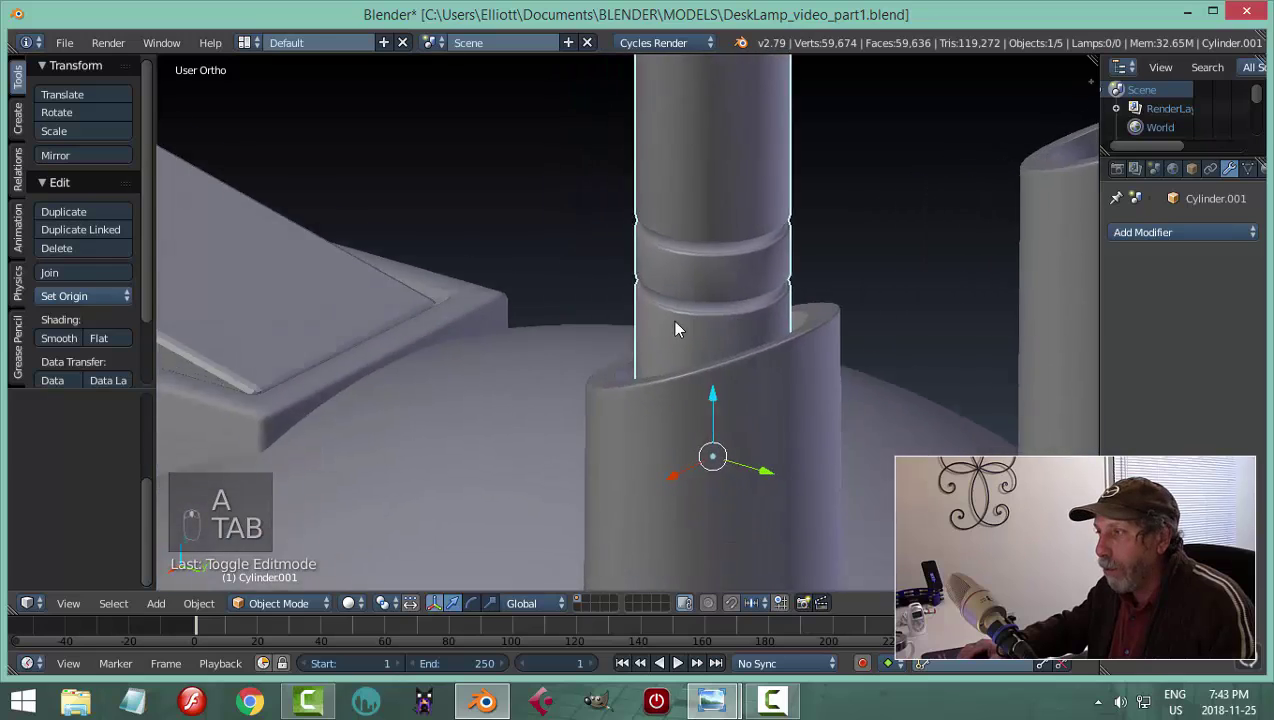
pyautogui.moveTo(675, 328); pyautogui.dragTo(669, 356, button='middle')
pyautogui.press('Tab')
pyautogui.click(781, 360)
pyautogui.moveTo(781, 360); pyautogui.dragTo(692, 388, button='middle')
pyautogui.scroll(5, 692, 388)
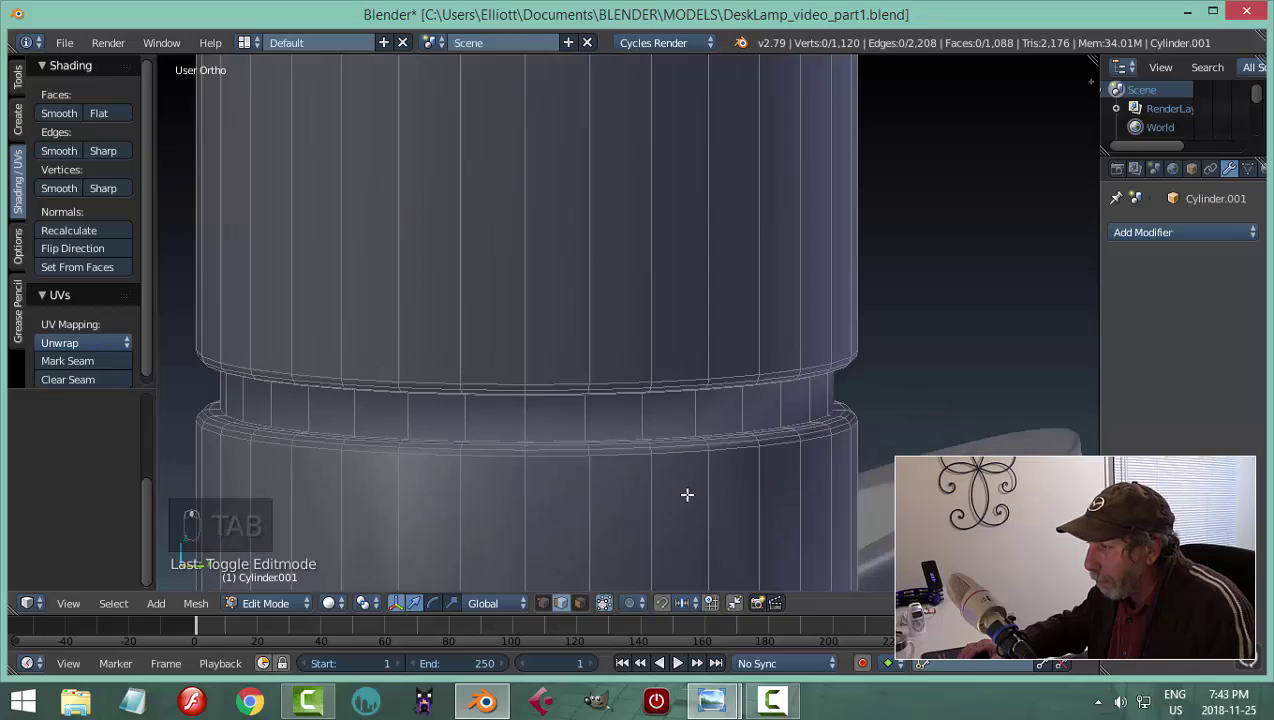
pyautogui.moveTo(711, 236); pyautogui.dragTo(679, 240, button='middle')
pyautogui.scroll(-4, 703, 225)
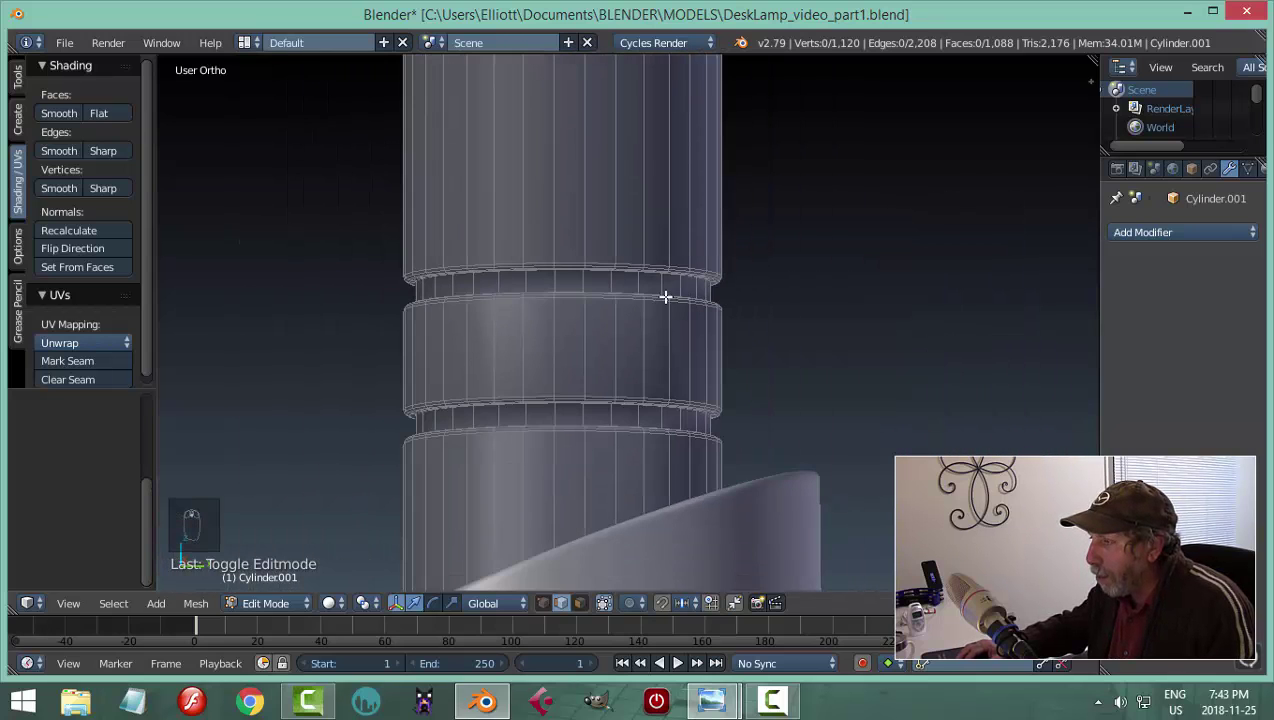
# Add two supporting edge loops inside the upper groove, close to its edges, with slide factors of about 0.811 and -0.824
pyautogui.scroll(5, 665, 297)
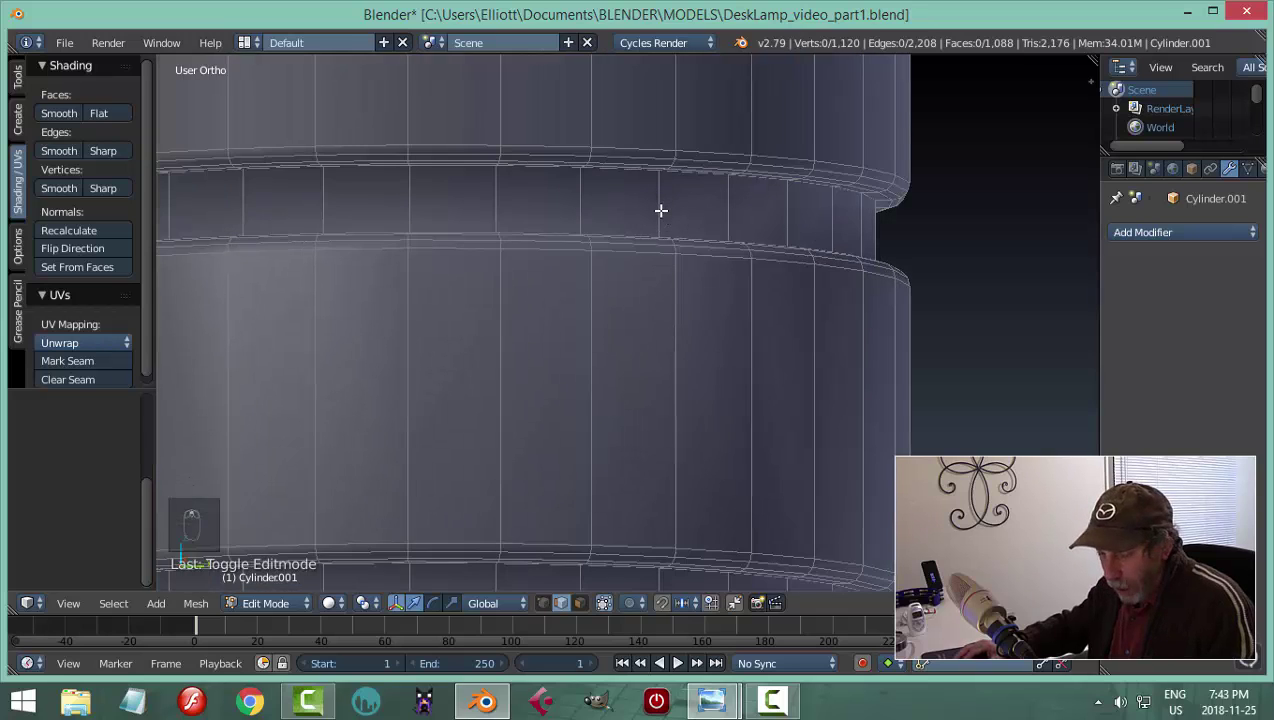
pyautogui.hotkey('ctrl', 'r')
pyautogui.click(660, 208)
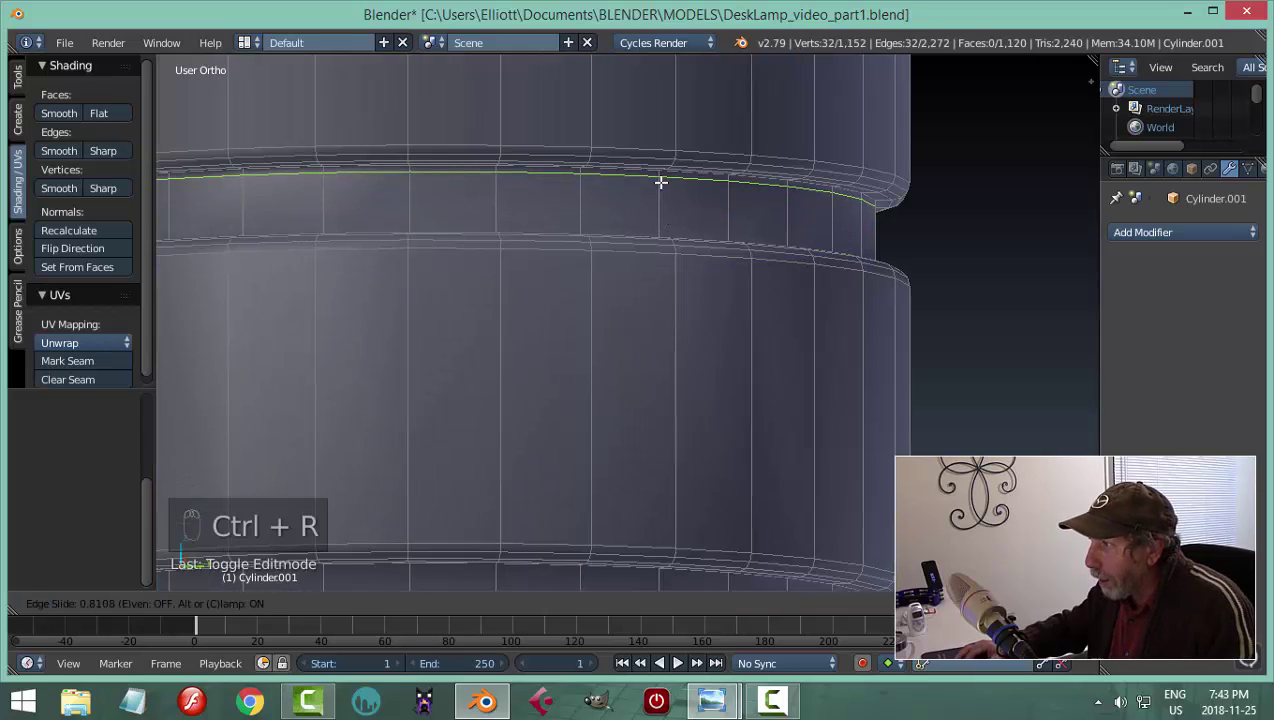
pyautogui.click(657, 199)
pyautogui.hotkey('ctrl', 'r')
pyautogui.click(657, 214)
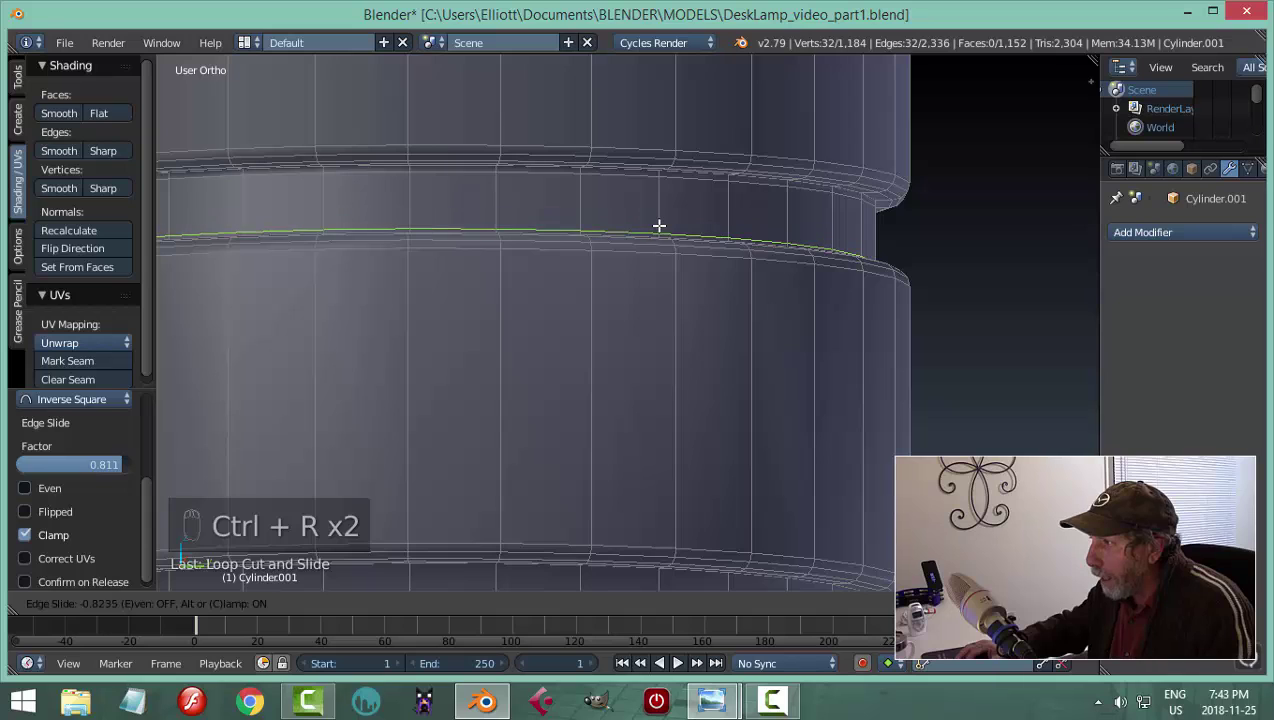
pyautogui.click(657, 224)
# Add two supporting edge loops inside the lower groove, close to its edges, with slide factors of about 0.865 and -0.857
pyautogui.moveTo(674, 369); pyautogui.dragTo(642, 206, button='middle')
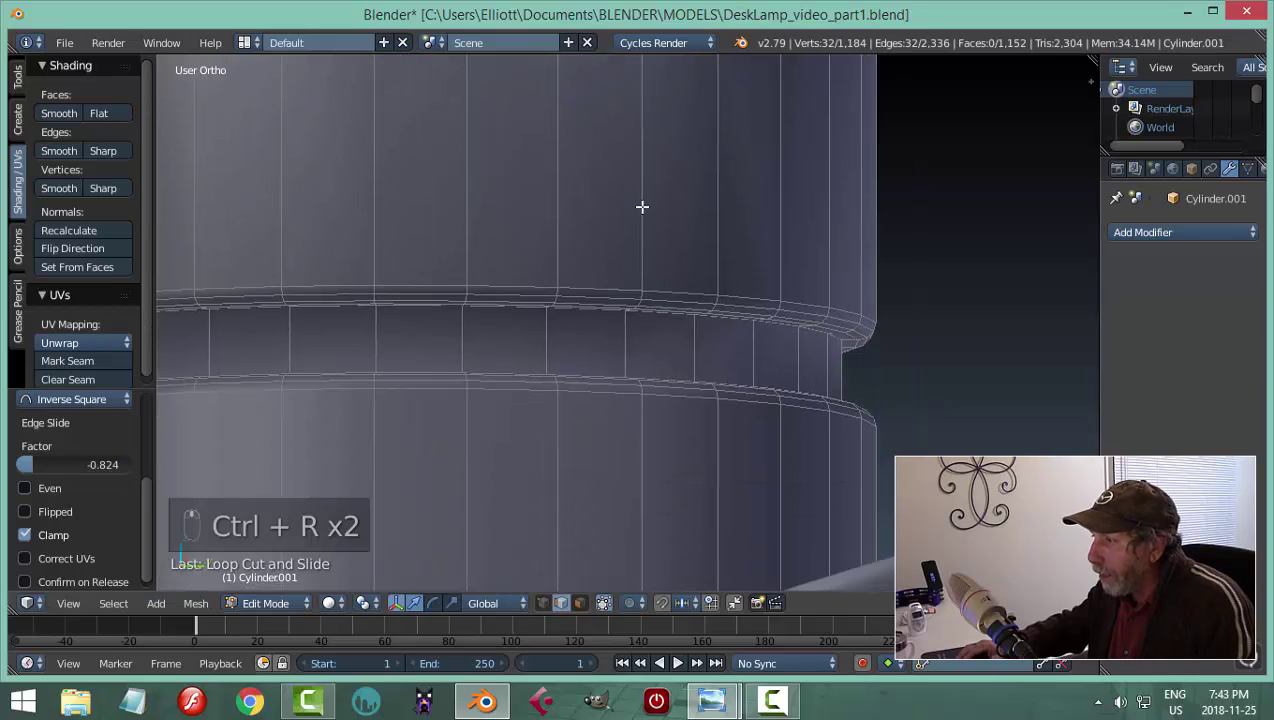
pyautogui.hotkey('ctrl', 'r')
pyautogui.click(625, 336)
pyautogui.click(625, 320)
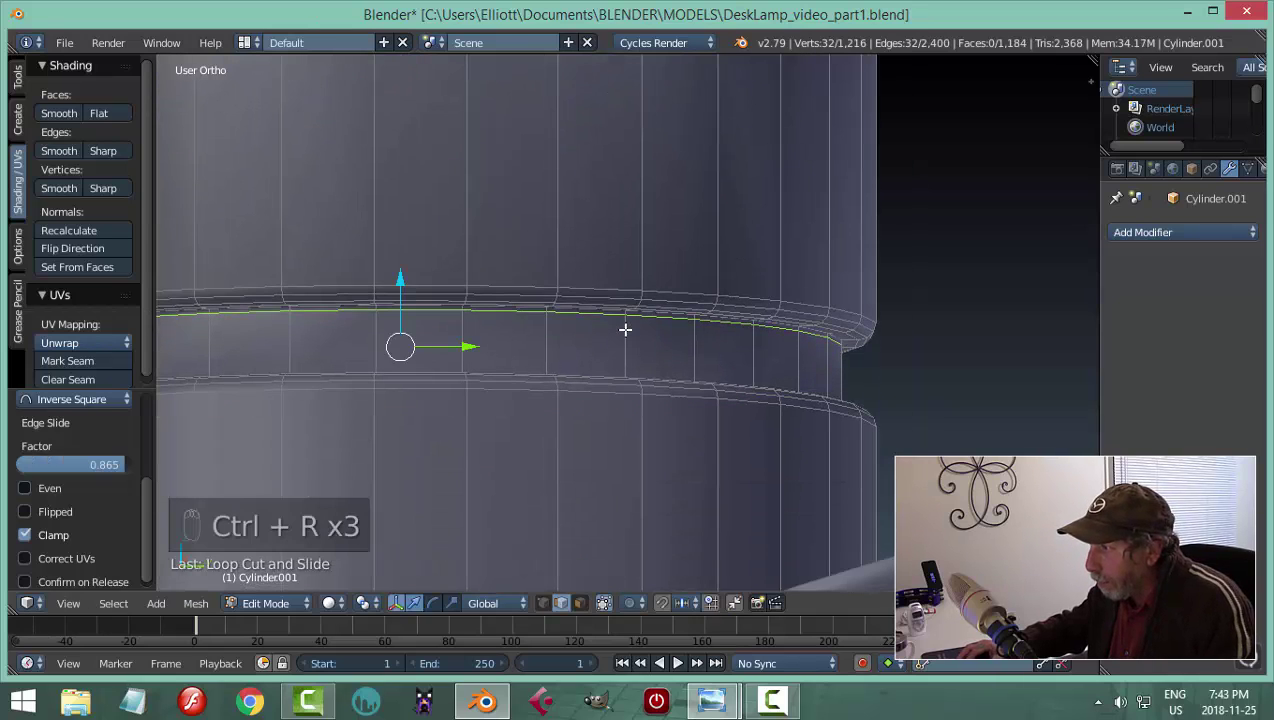
pyautogui.hotkey('ctrl', 'r')
pyautogui.click(626, 332)
pyautogui.click(627, 357)
pyautogui.scroll(-4, 705, 347)
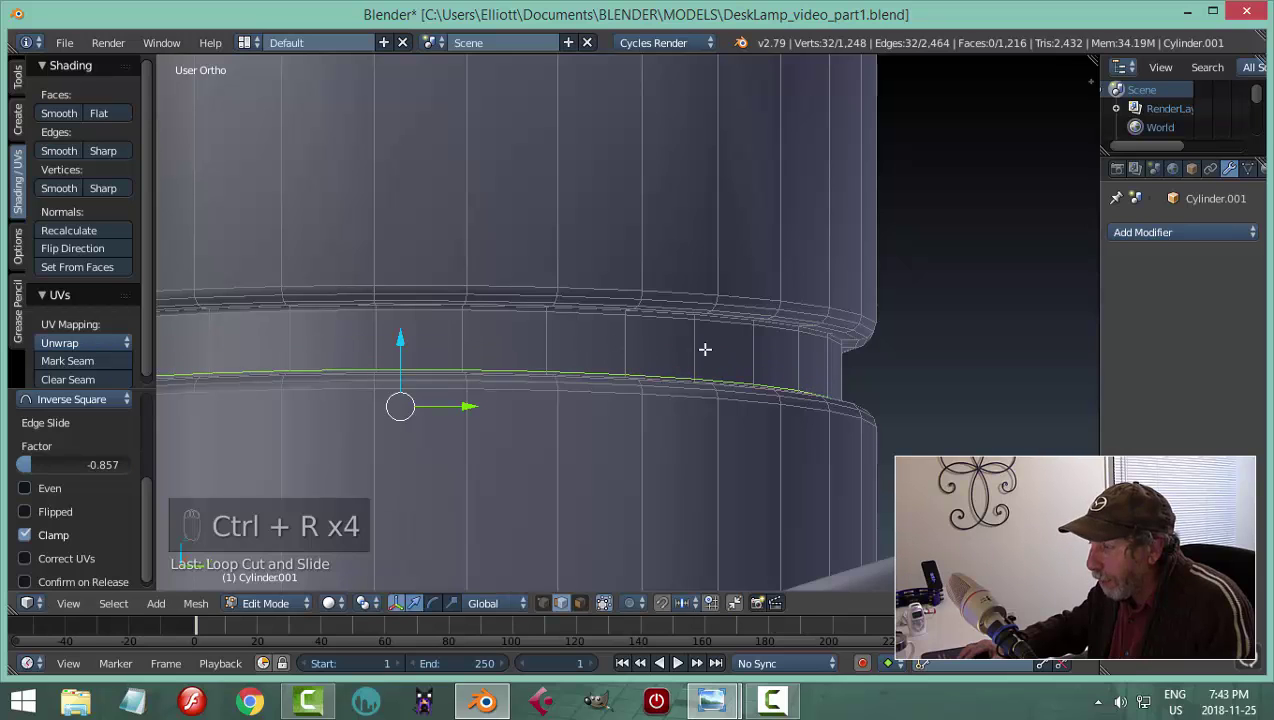
# Check the shading of the supported grooves in Object Mode, and return the pole to Edit Mode
pyautogui.press('a')
pyautogui.press('Tab')
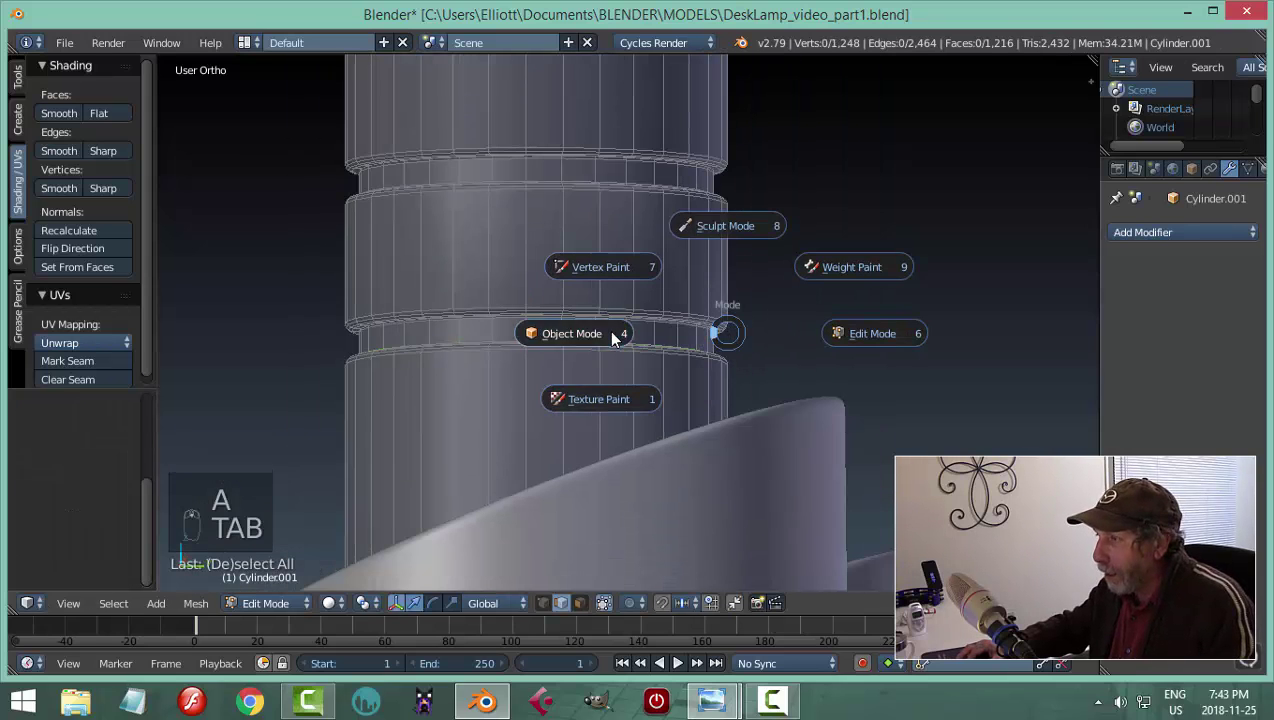
pyautogui.click(610, 333)
pyautogui.scroll(-3, 745, 265)
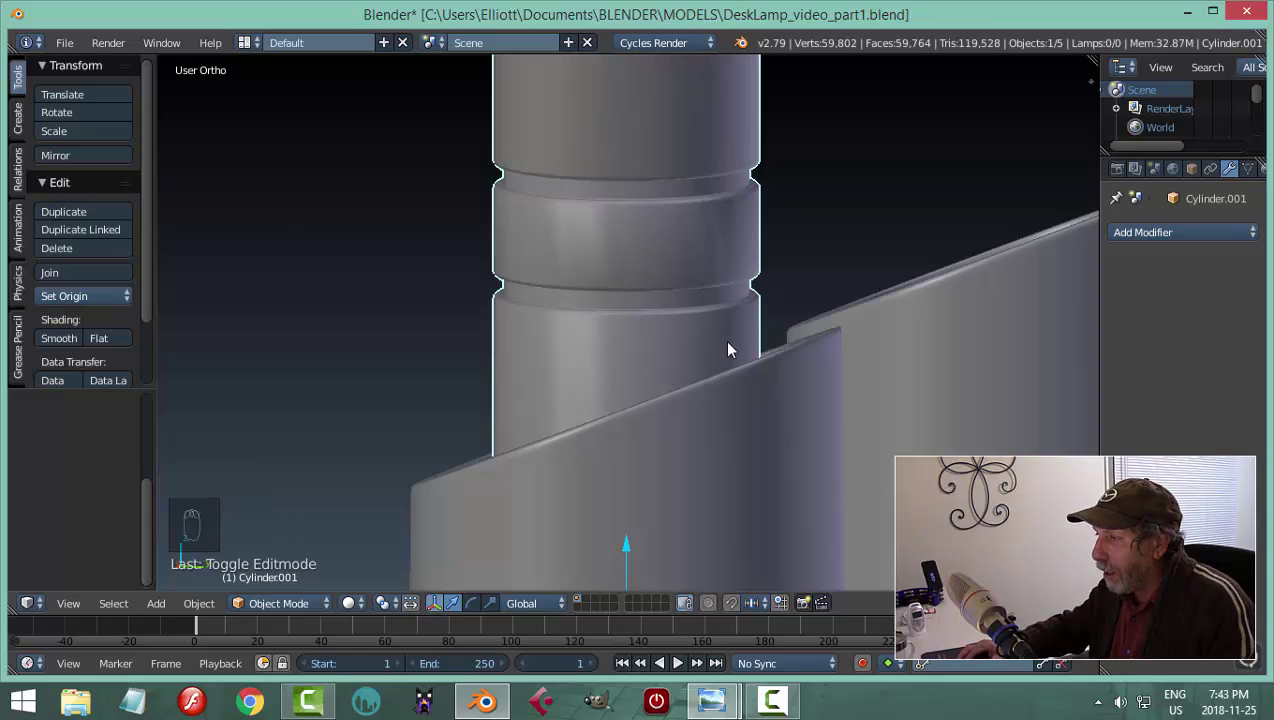
pyautogui.keyDown('shift'); pyautogui.moveTo(728, 350); pyautogui.dragTo(614, 378, button='middle'); pyautogui.keyUp('shift')
pyautogui.press('Tab')
pyautogui.scroll(3, 554, 289)
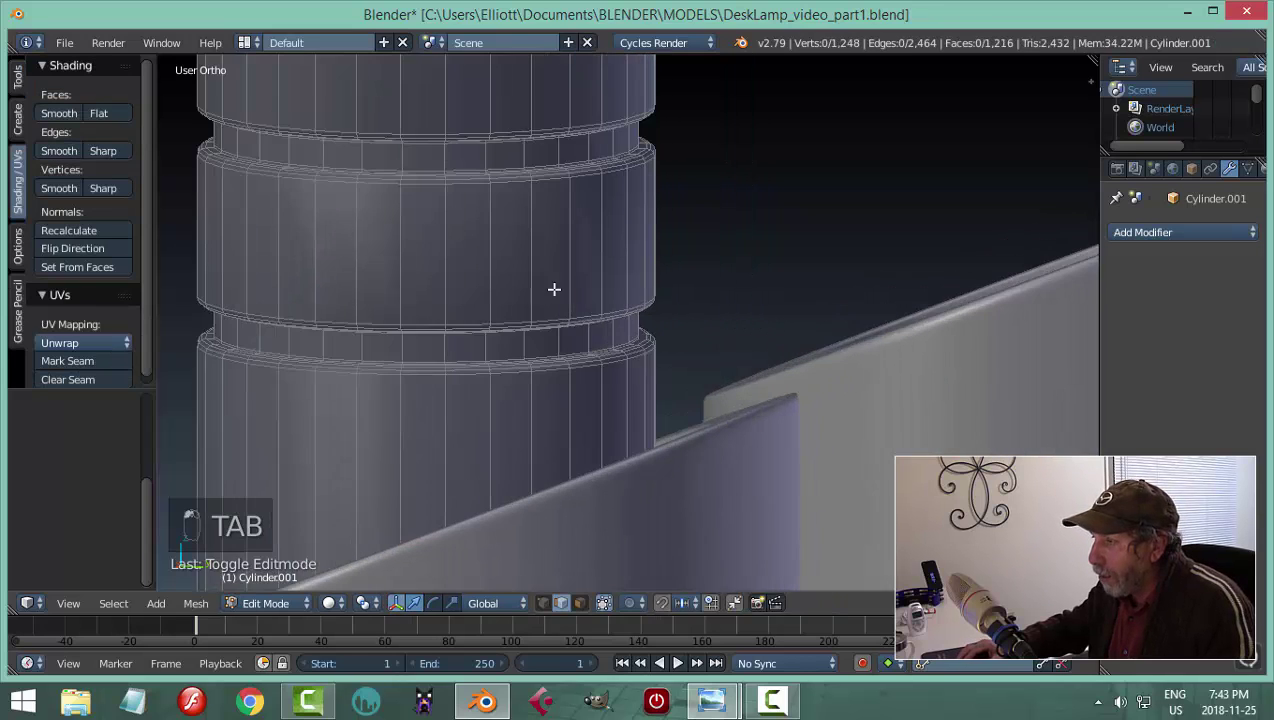
# Add two supporting edge loops to the band between the grooves, close to its edges, with slide factors of about -0.933 and 0.931
pyautogui.hotkey('ctrl', 'r')
pyautogui.click(560, 255)
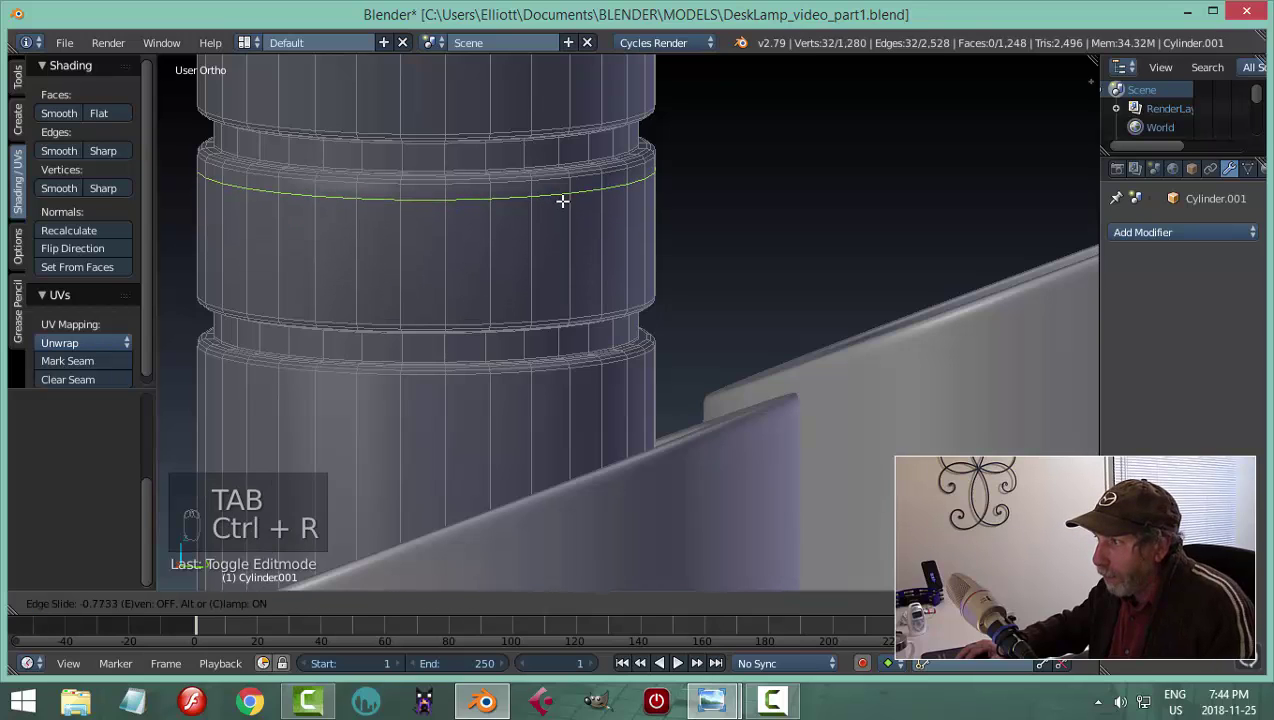
pyautogui.click(563, 192)
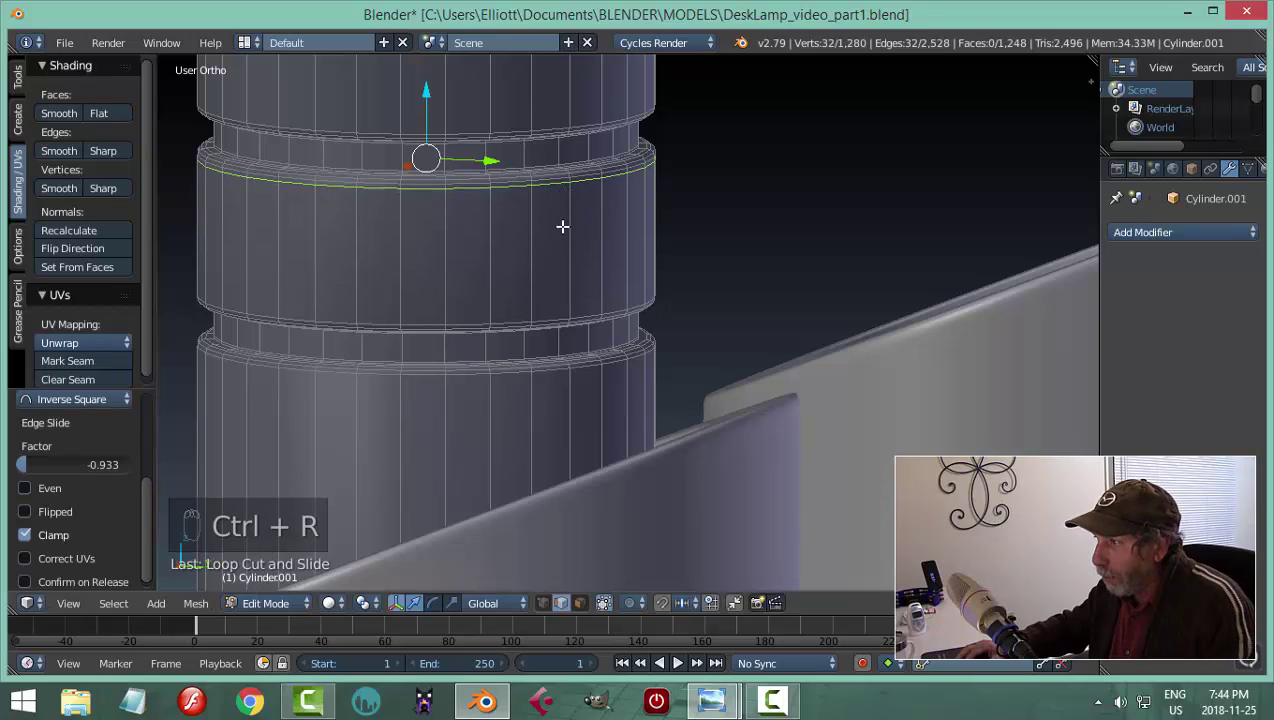
pyautogui.hotkey('ctrl', 'r')
pyautogui.click(563, 238)
pyautogui.click(589, 339)
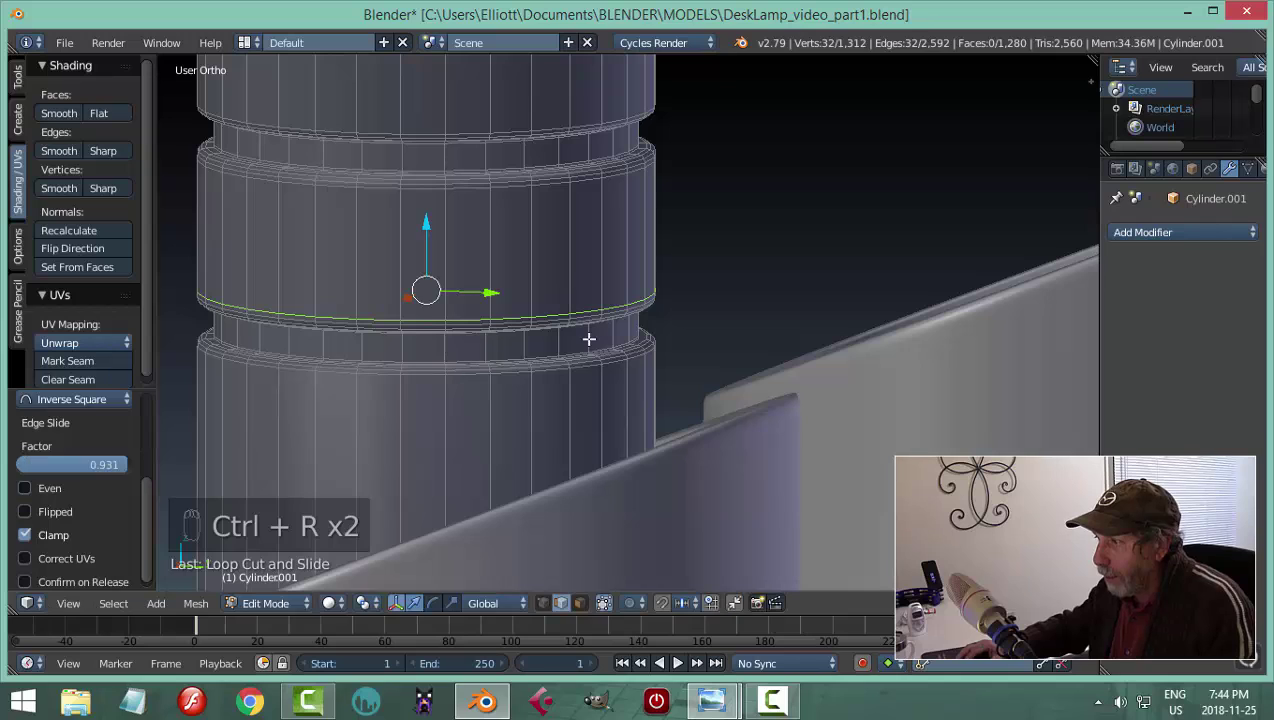
# Add a supporting edge loop just below the lower groove with a slide factor of about -0.969
pyautogui.hotkey('ctrl', 'r')
pyautogui.click(567, 410)
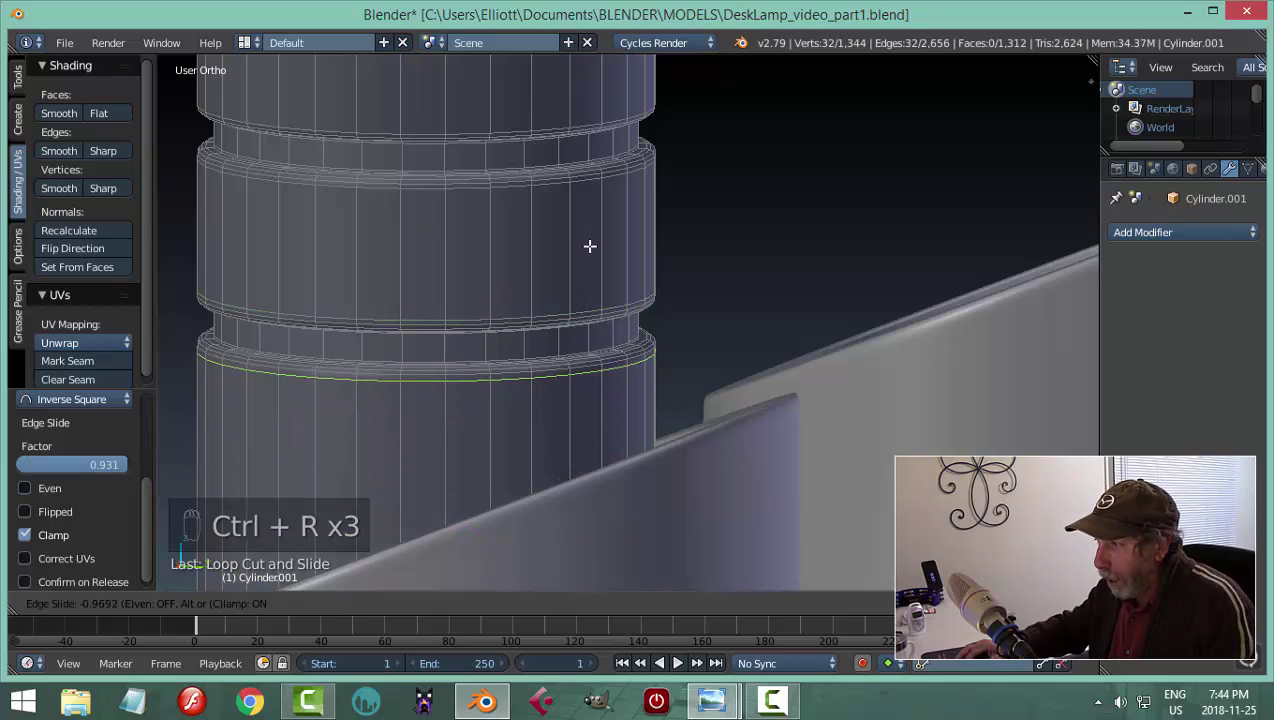
pyautogui.click(673, 257)
# Add an edge loop to the long upper section of the pole and lower it along Z to just above the upper groove
pyautogui.keyDown('shift'); pyautogui.moveTo(673, 257); pyautogui.dragTo(708, 364, button='middle'); pyautogui.keyUp('shift')
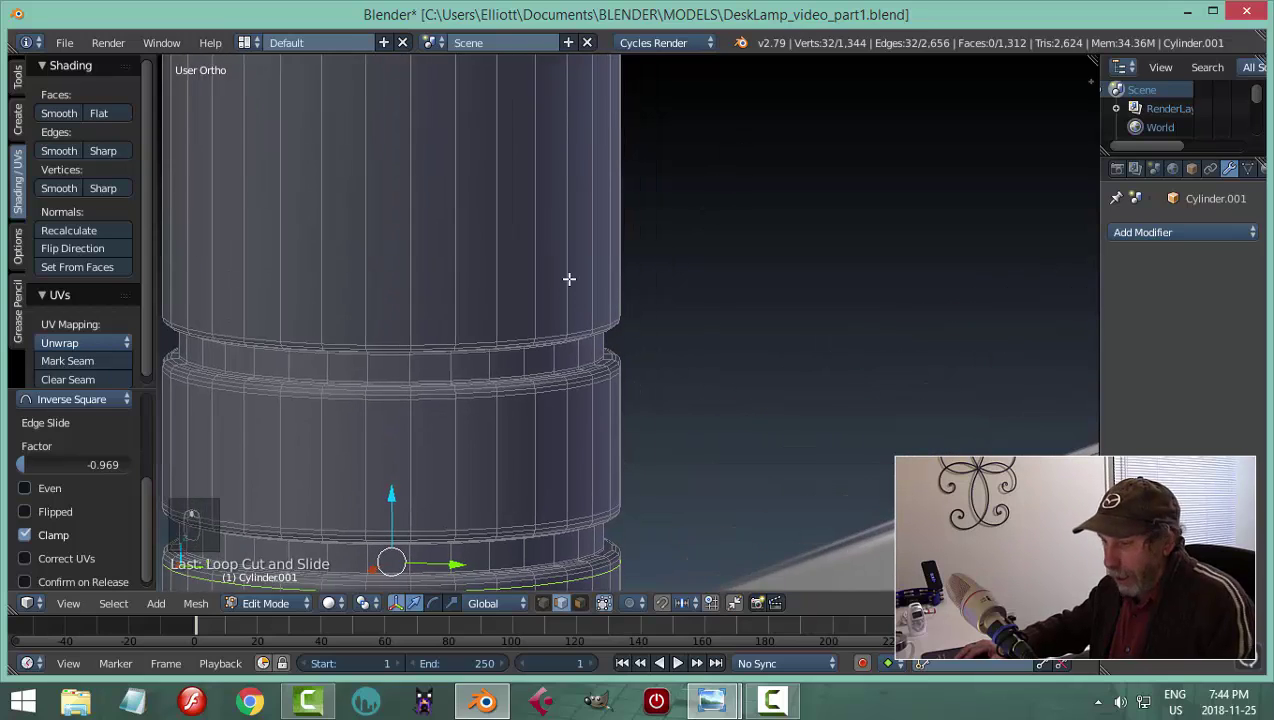
pyautogui.hotkey('ctrl', 'r')
pyautogui.click(569, 279)
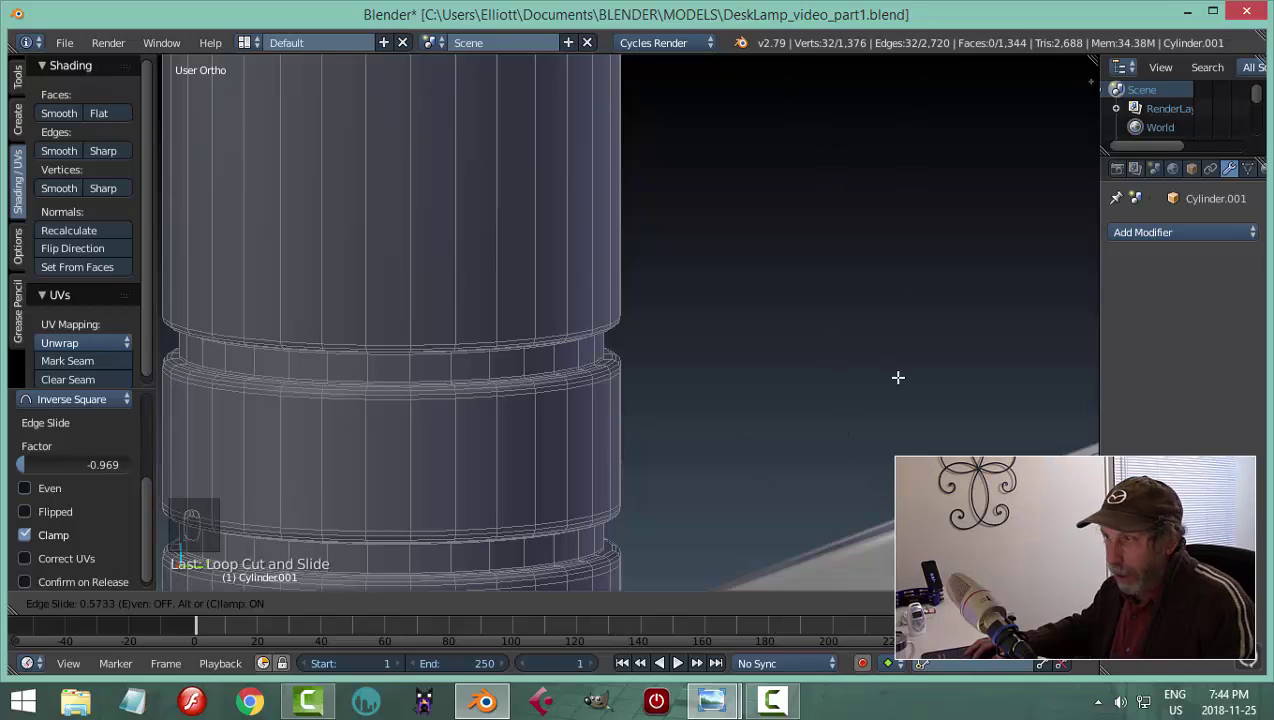
pyautogui.rightClick(680, 265)
pyautogui.scroll(-6, 680, 265)
pyautogui.scroll(-5, 724, 271)
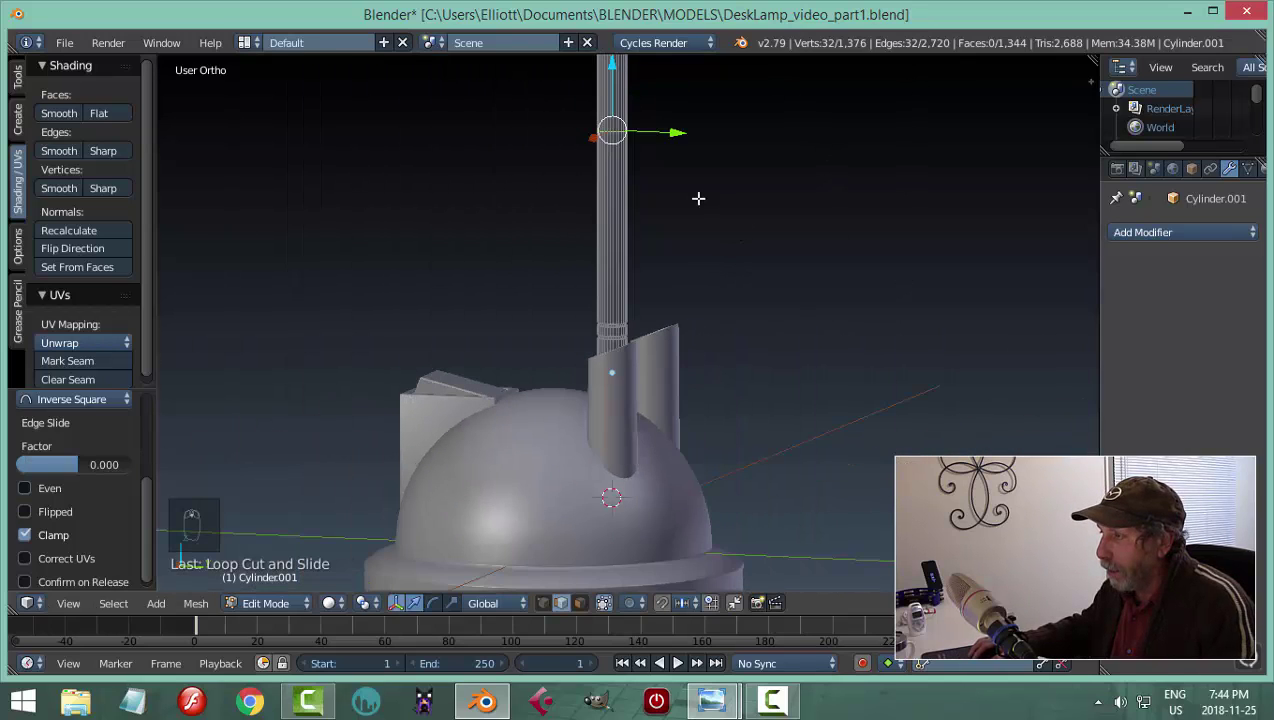
pyautogui.moveTo(618, 80); pyautogui.dragTo(640, 254)
pyautogui.scroll(10, 762, 267)
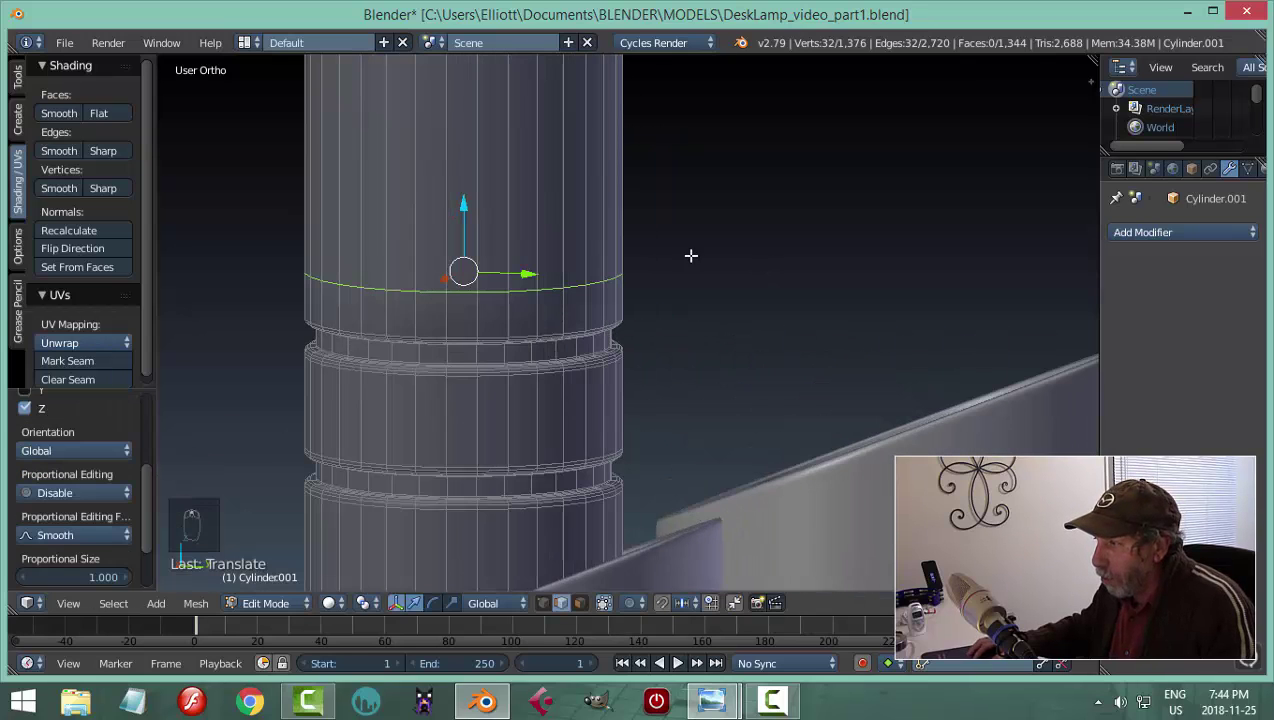
pyautogui.moveTo(470, 213); pyautogui.dragTo(486, 251)
# Return the pole to Object Mode with nothing selected, and save the file
pyautogui.press('a')
pyautogui.press('Tab')
pyautogui.click(643, 308)
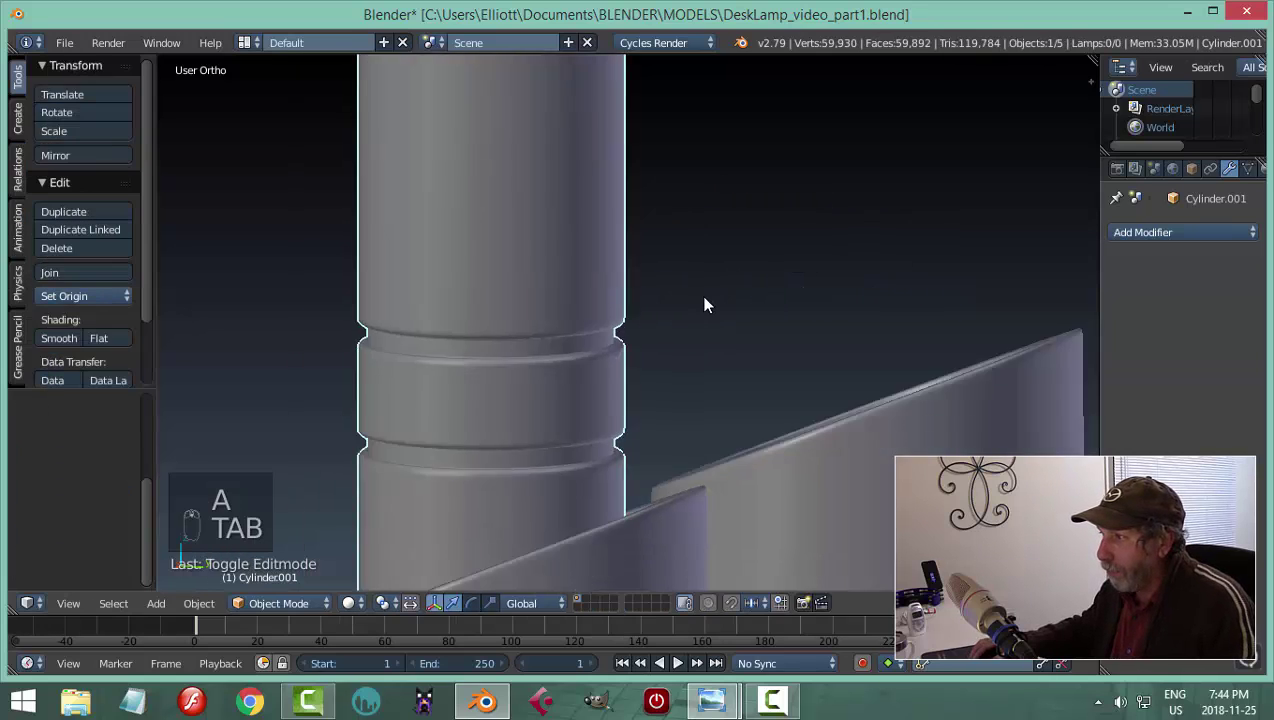
pyautogui.scroll(-3, 703, 295)
pyautogui.press('a')
pyautogui.scroll(-5, 695, 290)
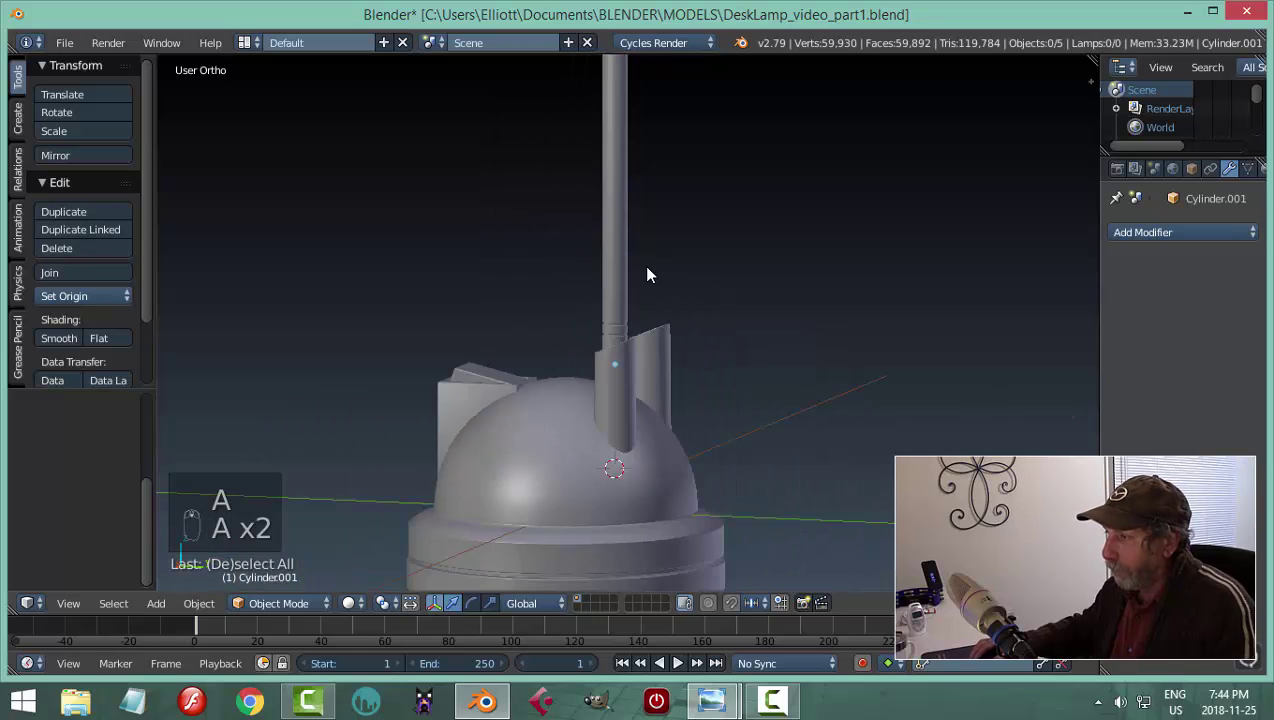
pyautogui.moveTo(643, 265)
pyautogui.mouseDown(button='middle')
pyautogui.moveTo(829, 215)
pyautogui.moveTo(765, 302)
pyautogui.moveTo(685, 353)
pyautogui.moveTo(632, 287)
pyautogui.mouseUp(button='middle')
pyautogui.scroll(5, 688, 347)
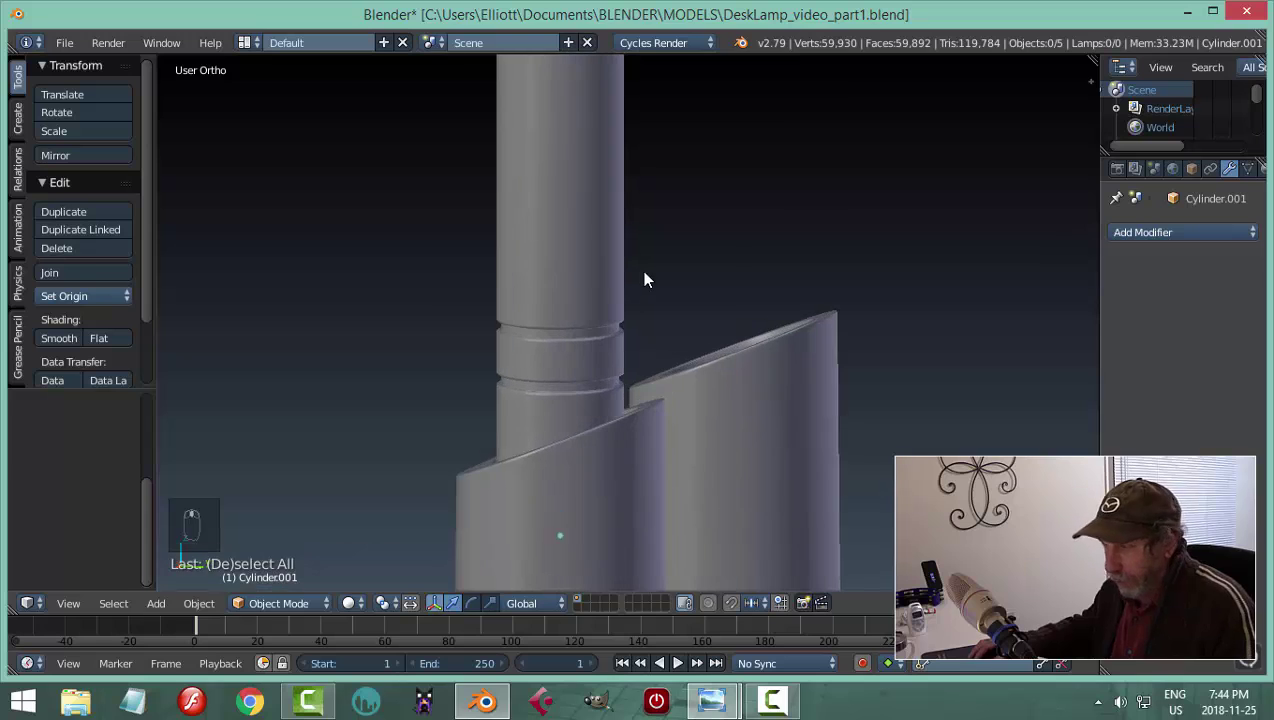
pyautogui.hotkey('ctrl', 's')
# Examine the finished grooves and compare them with the lamp reference photo 1.jpg in Windows Photo Viewer, returning to Blender
pyautogui.scroll(5, 660, 310)
pyautogui.scroll(3, 600, 210)
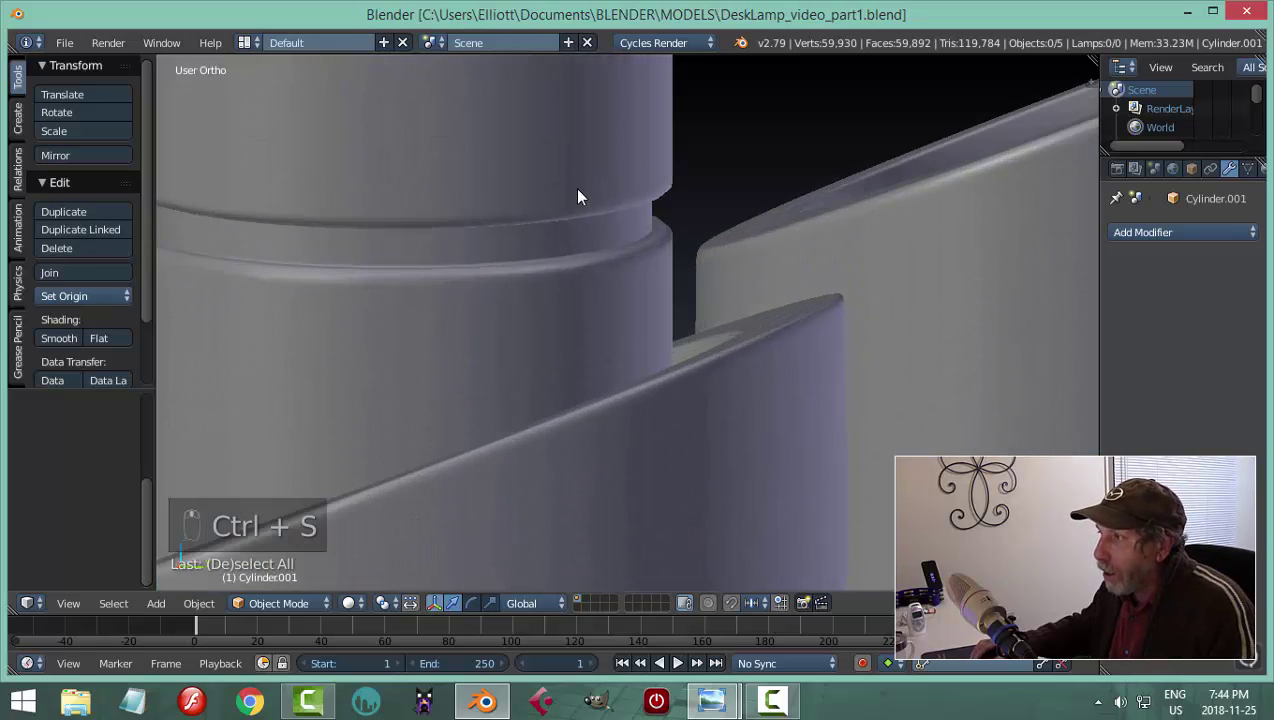
pyautogui.scroll(-2, 577, 192)
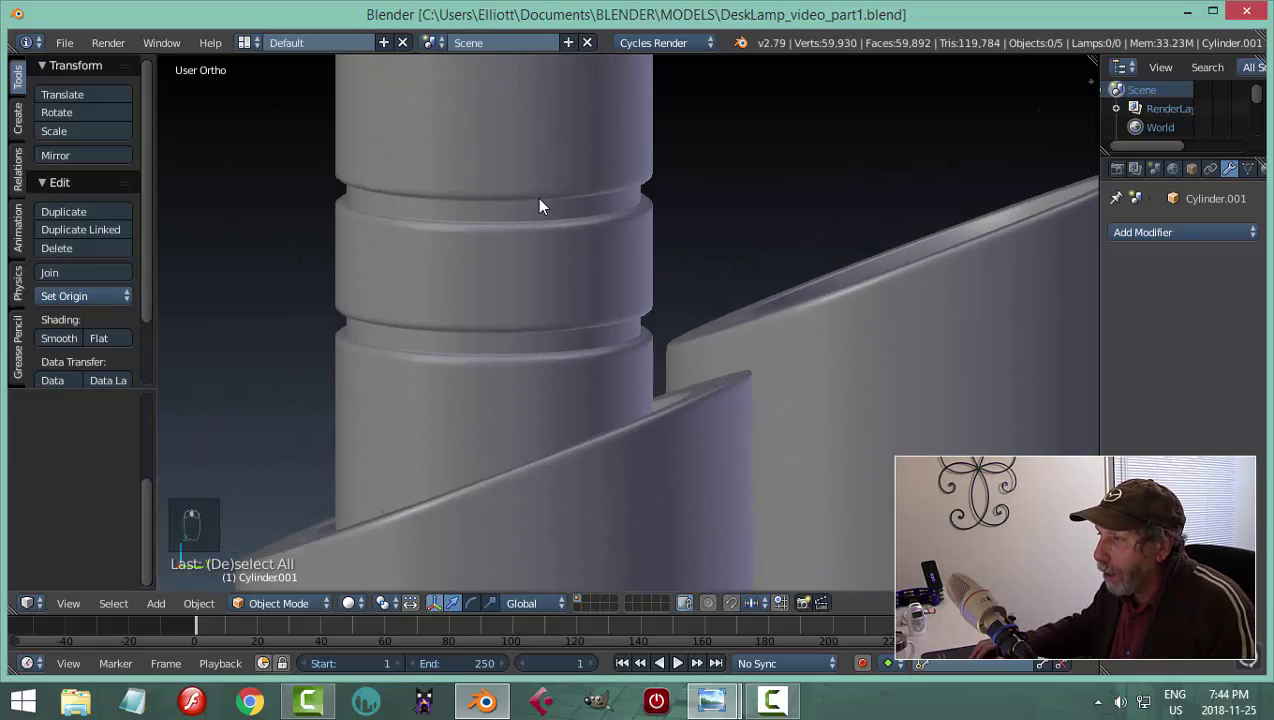
pyautogui.scroll(-4, 690, 250)
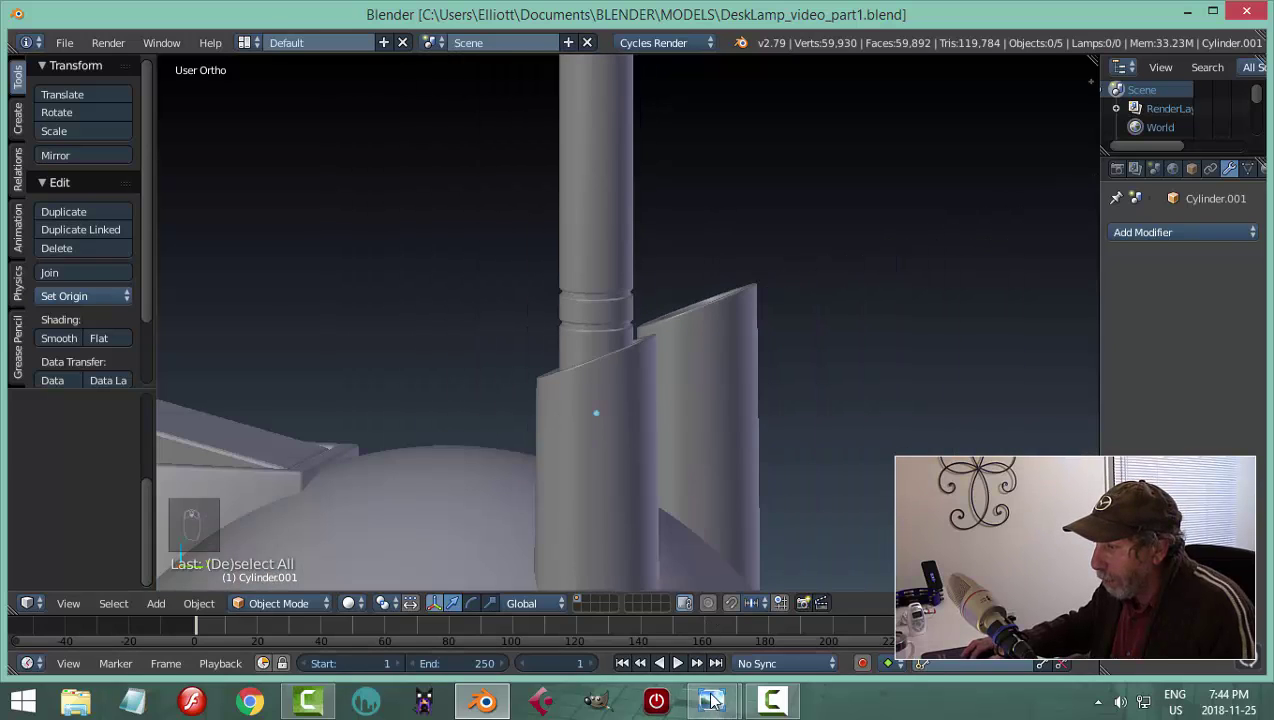
pyautogui.moveTo(711, 700)
pyautogui.click(762, 606)
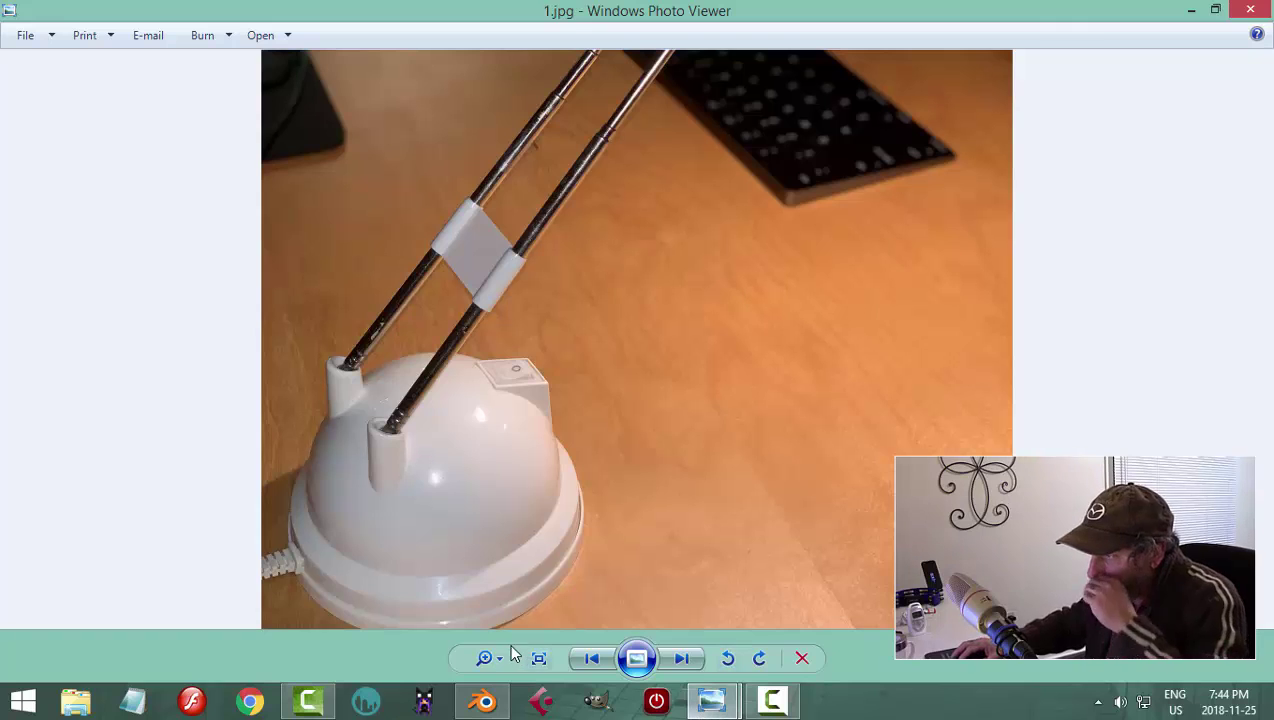
pyautogui.click(484, 700)
# Raise the pole along Z until its lower end is clear above the base socket
pyautogui.moveTo(593, 523); pyautogui.dragTo(697, 491, button='middle')
pyautogui.scroll(-5, 637, 455)
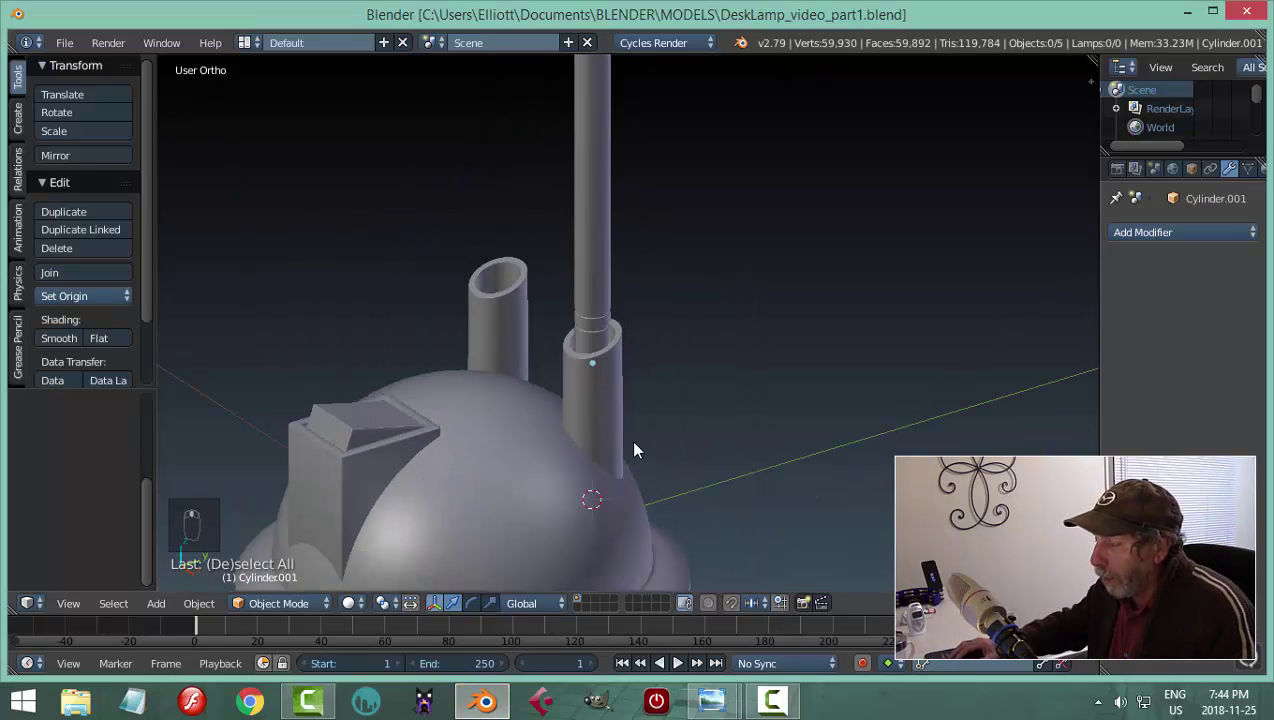
pyautogui.rightClick(603, 274)
pyautogui.scroll(-1, 640, 370)
pyautogui.keyDown('shift'); pyautogui.moveTo(640, 405); pyautogui.dragTo(675, 412, button='middle'); pyautogui.keyUp('shift')
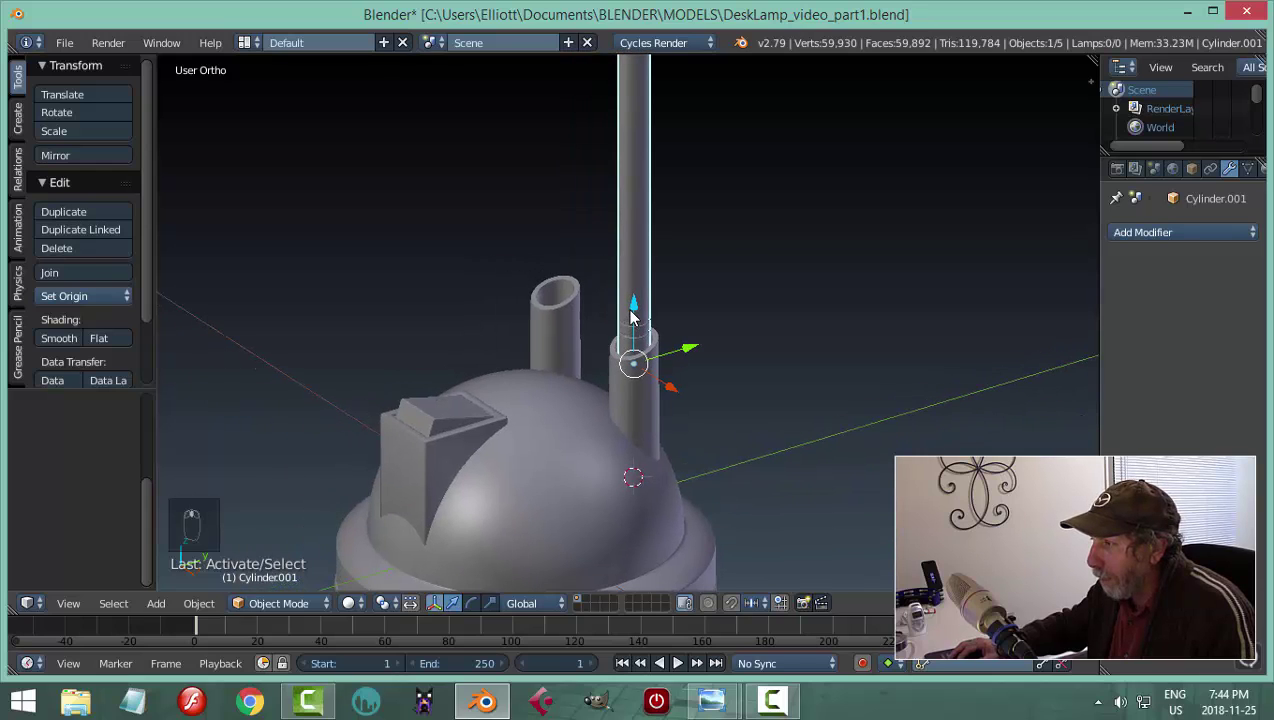
pyautogui.moveTo(632, 312); pyautogui.dragTo(639, 236)
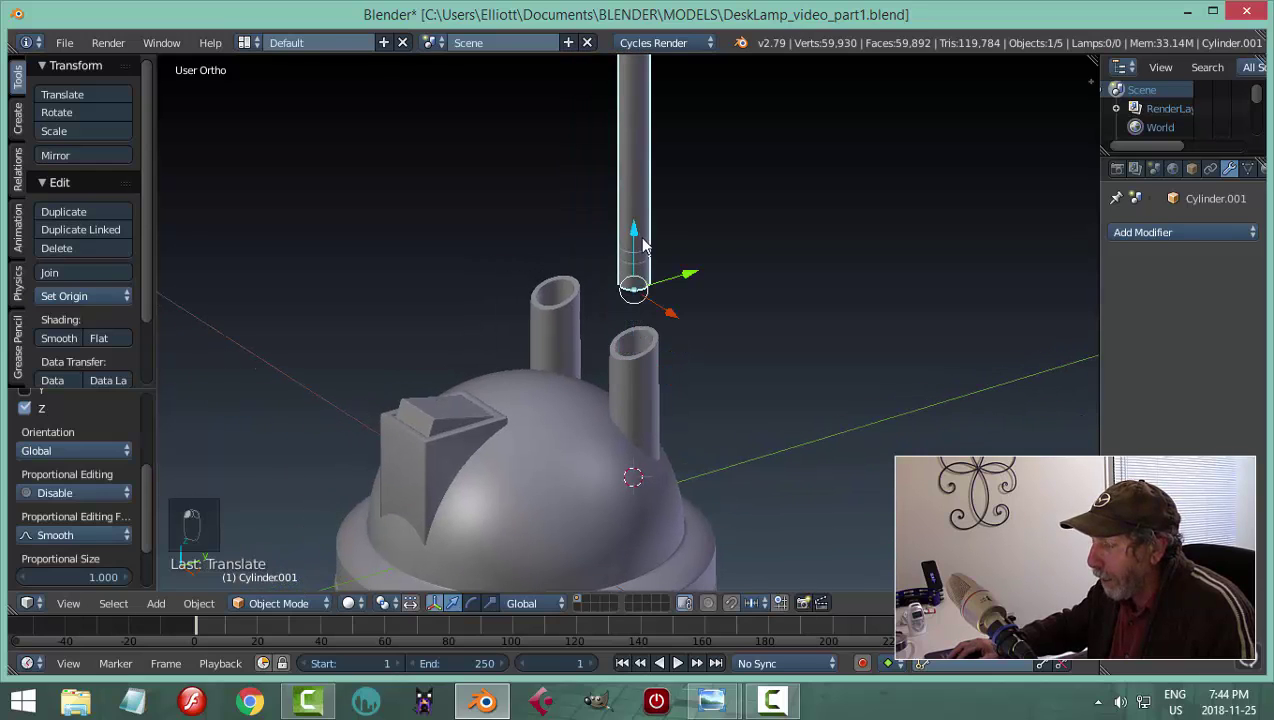
# Snap the 3D cursor to the edge loop at the pole's open bottom end, and return to Object Mode
pyautogui.scroll(3, 700, 245)
pyautogui.moveTo(650, 495); pyautogui.dragTo(603, 407, button='middle')
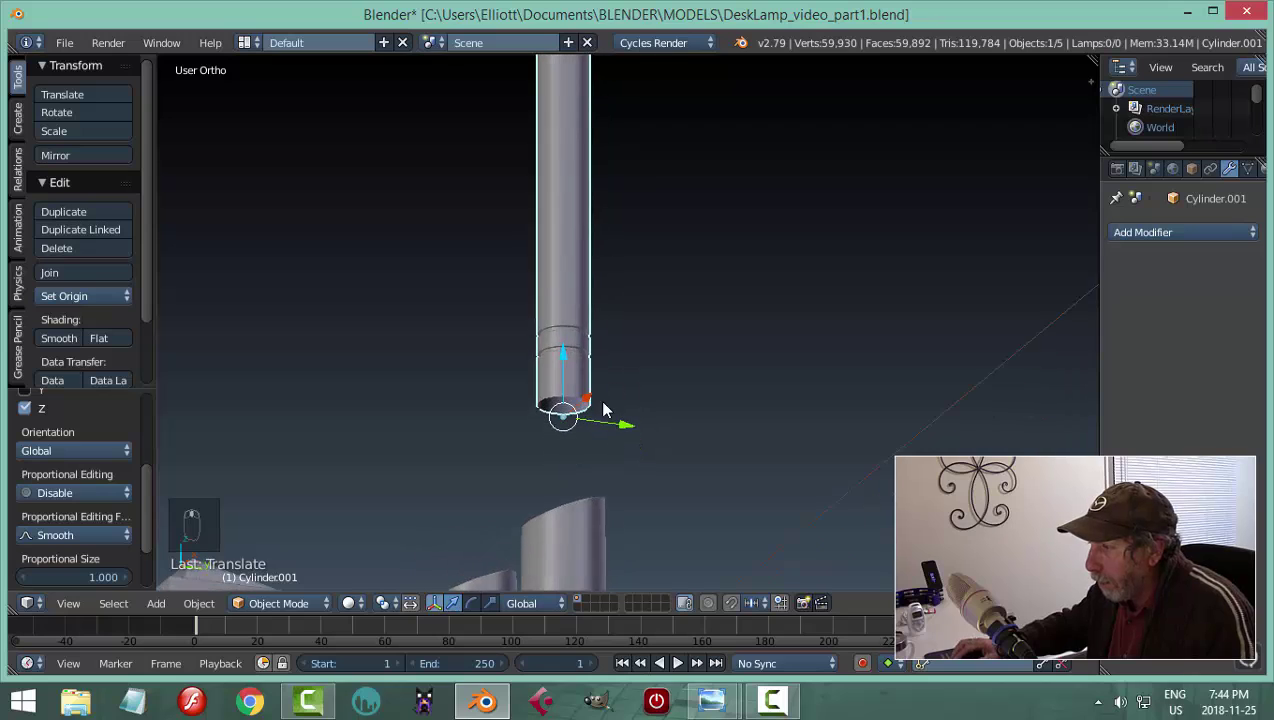
pyautogui.scroll(4, 572, 449)
pyautogui.keyDown('shift'); pyautogui.moveTo(572, 449); pyautogui.dragTo(837, 418, button='middle'); pyautogui.keyUp('shift')
pyautogui.scroll(2, 845, 445)
pyautogui.keyDown('shift'); pyautogui.moveTo(853, 475); pyautogui.dragTo(628, 336, button='middle'); pyautogui.keyUp('shift')
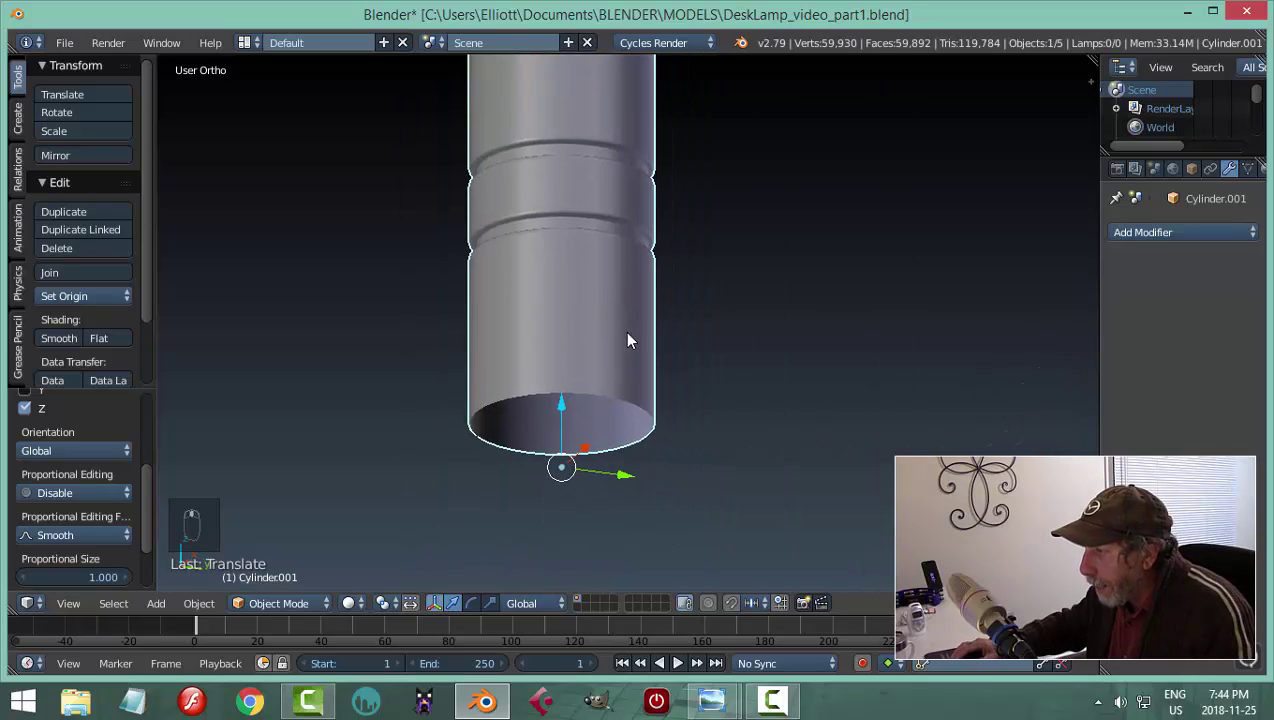
pyautogui.scroll(-1, 700, 390)
pyautogui.moveTo(701, 409); pyautogui.dragTo(678, 381, button='middle')
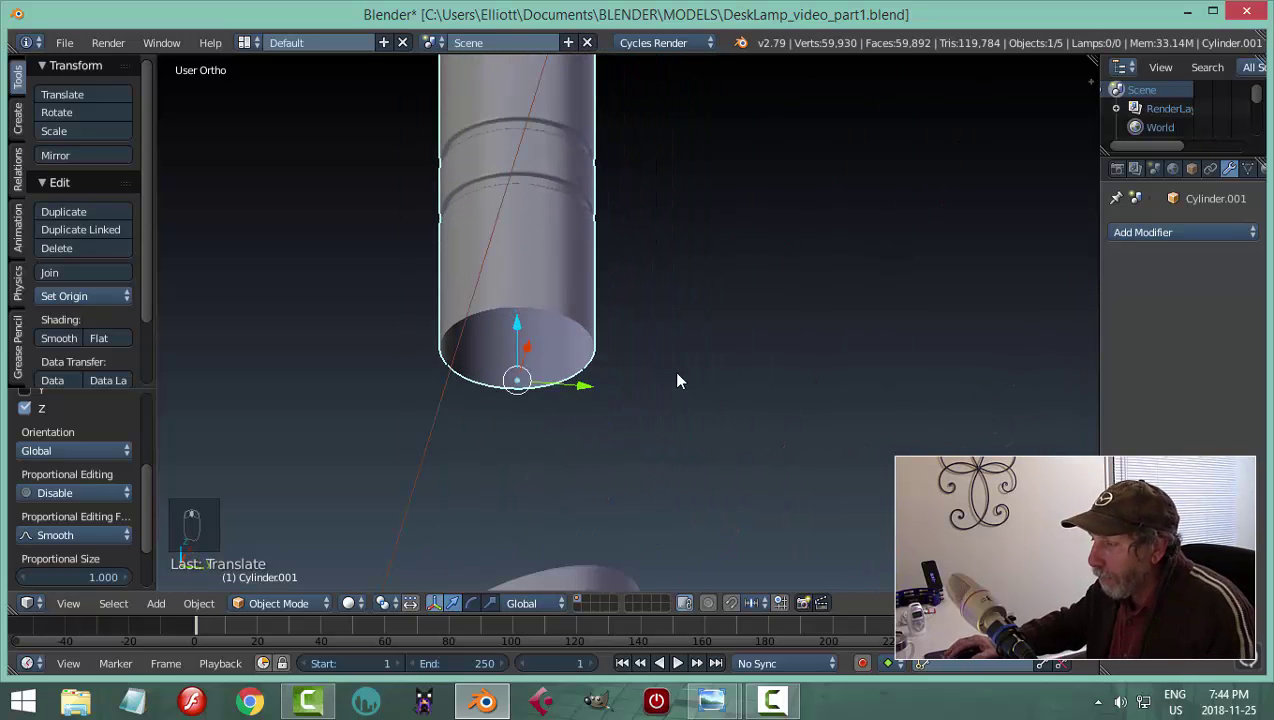
pyautogui.press('Tab')
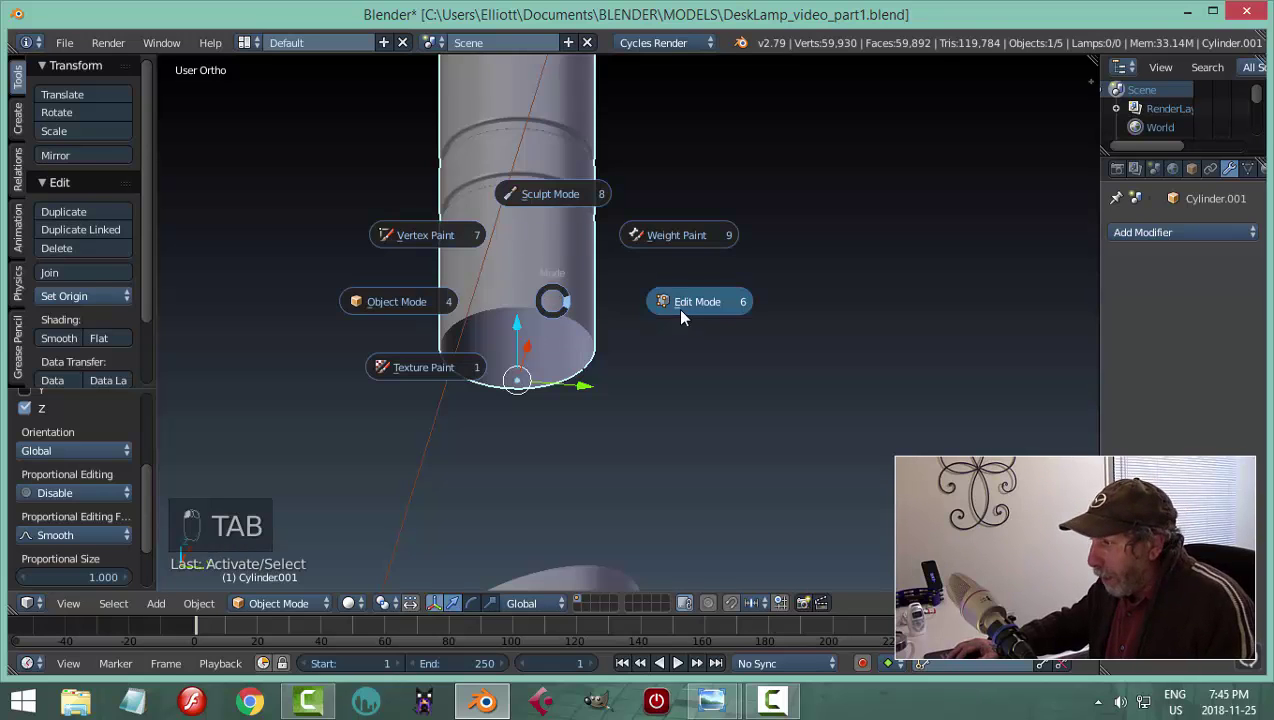
pyautogui.click(680, 302)
pyautogui.keyDown('alt'); pyautogui.click(516, 302); pyautogui.keyUp('alt')
pyautogui.scroll(-2, 640, 370)
pyautogui.moveTo(640, 370); pyautogui.dragTo(682, 372, button='middle')
pyautogui.hotkey('shift', 's')
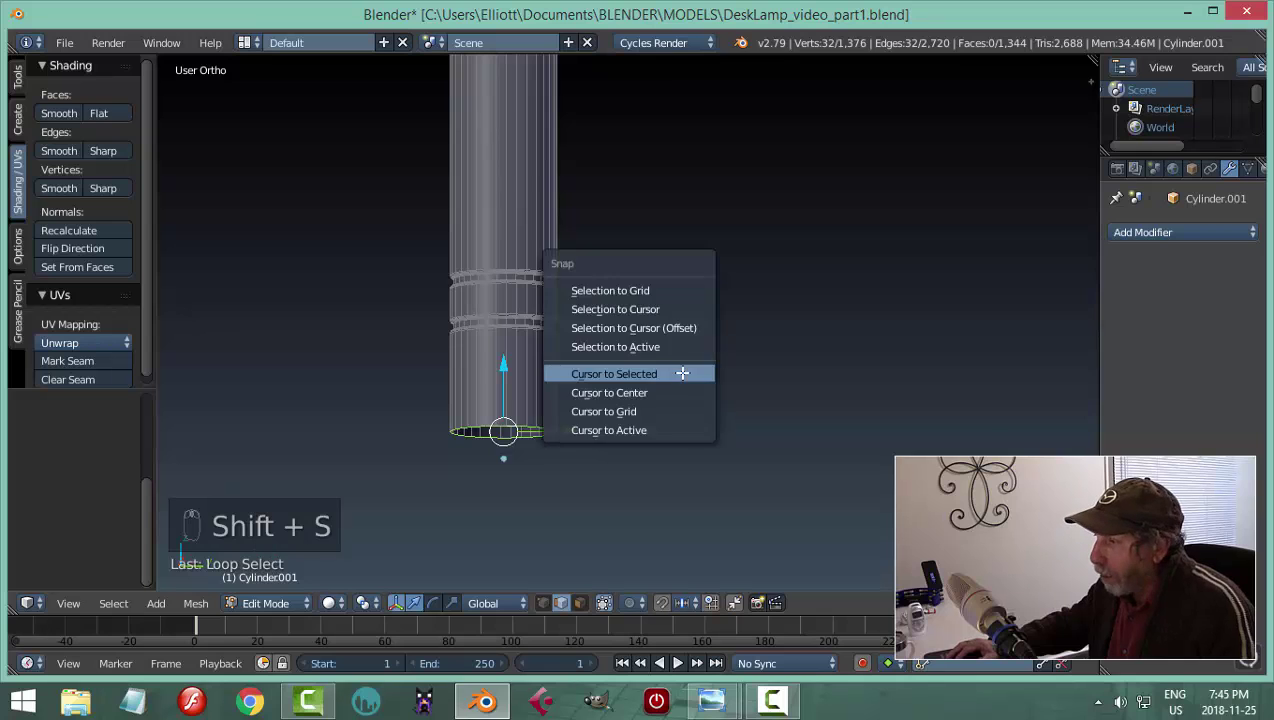
pyautogui.click(657, 373)
pyautogui.press('a')
pyautogui.press('Tab')
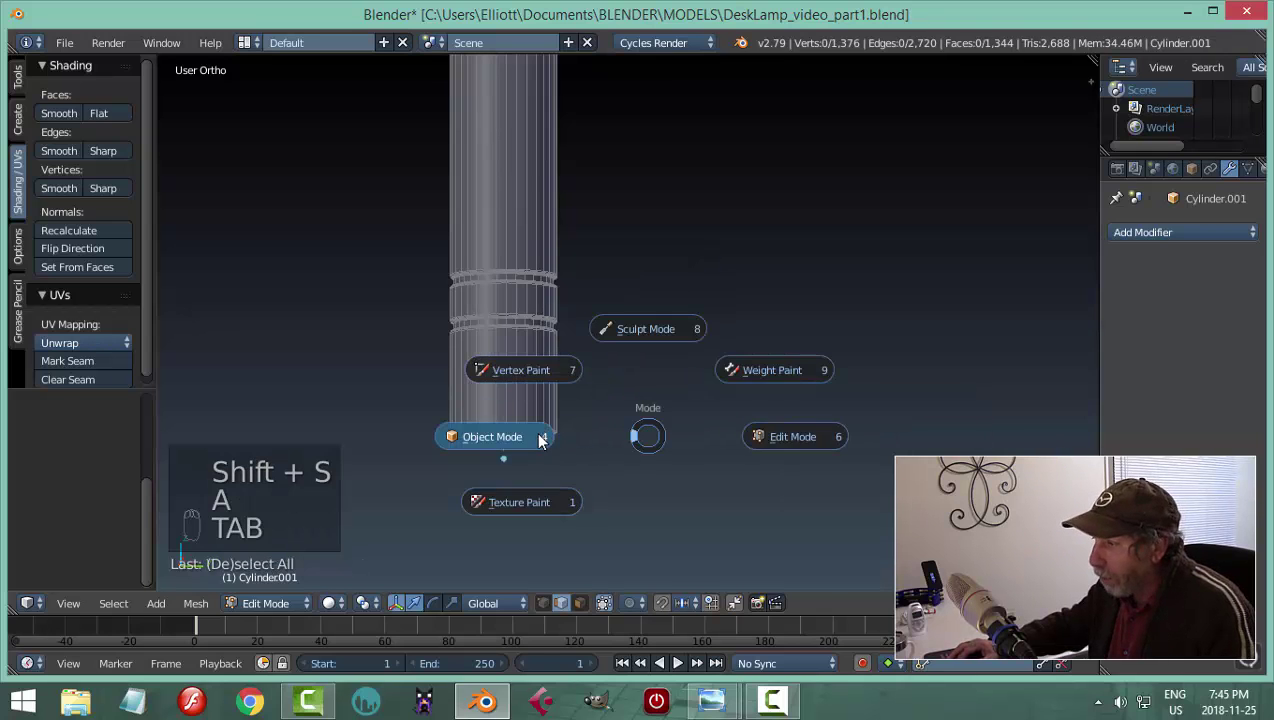
pyautogui.click(620, 452)
# Add a UV sphere at the 3D cursor and scale its mesh in Edit Mode to slightly wider than the pole
pyautogui.moveTo(616, 448); pyautogui.dragTo(664, 460, button='middle')
pyautogui.hotkey('shift', 'a')
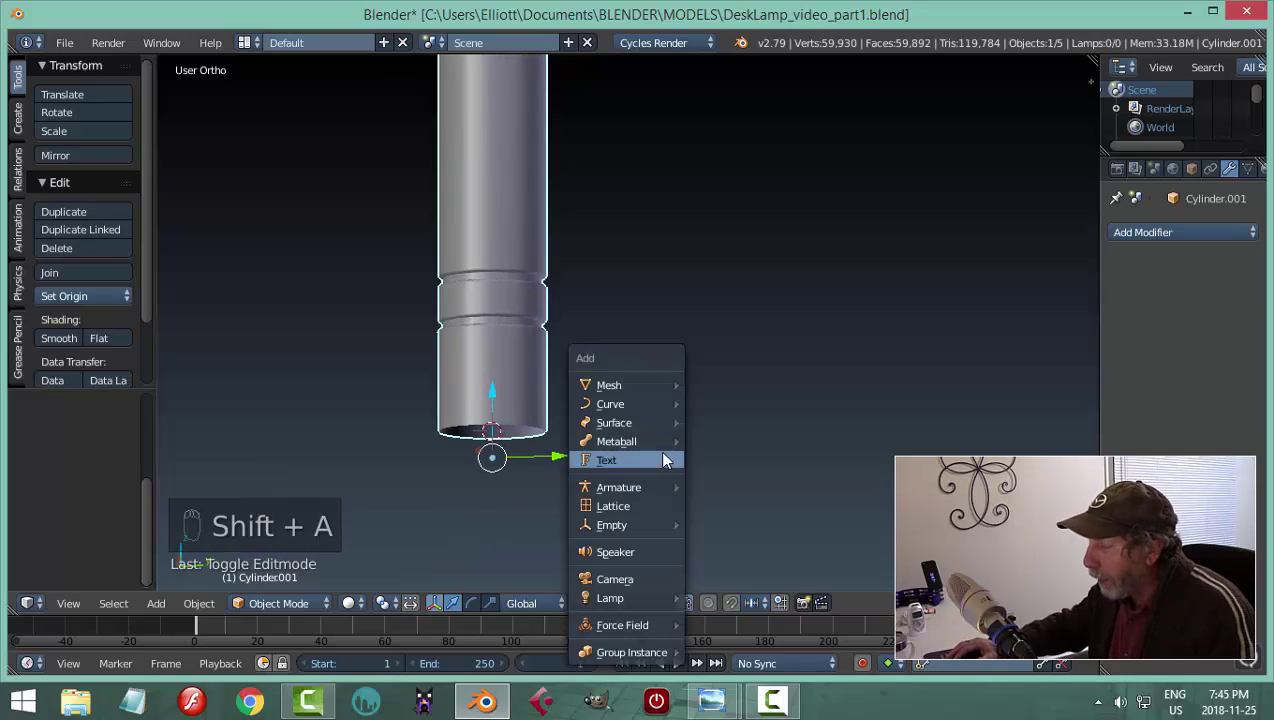
pyautogui.moveTo(648, 389)
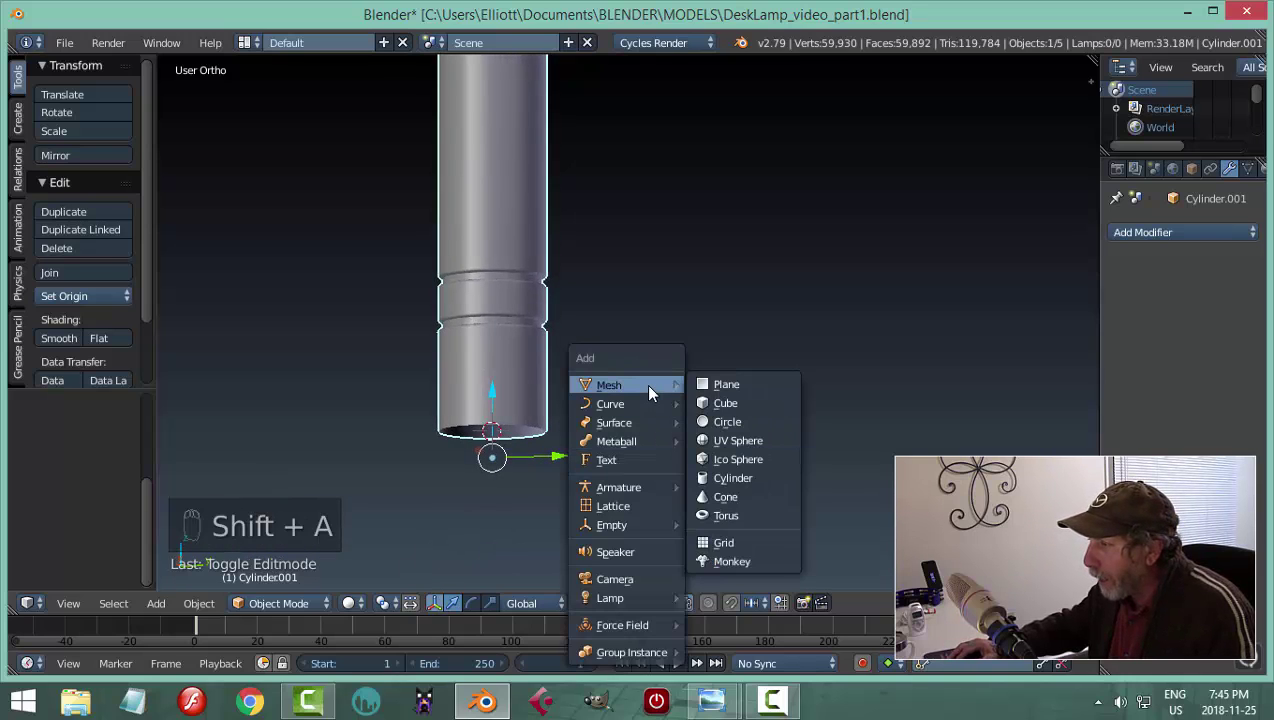
pyautogui.click(740, 441)
pyautogui.press('Tab')
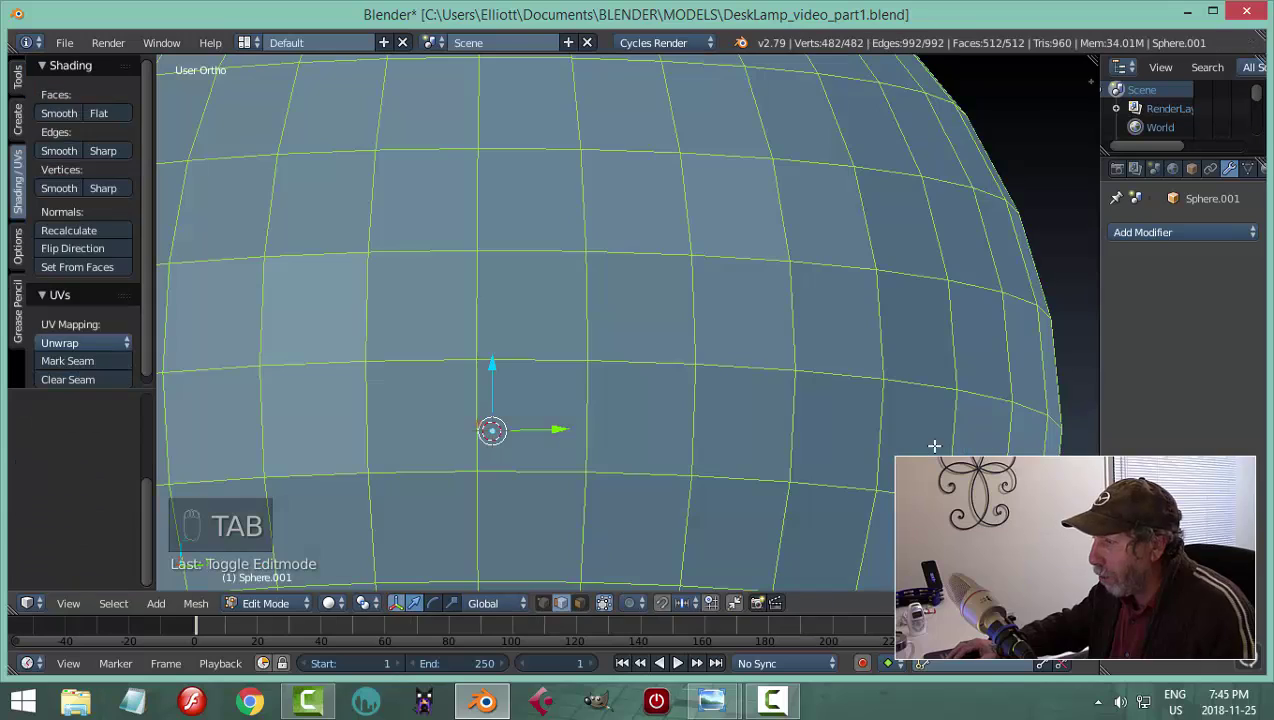
pyautogui.press('s')
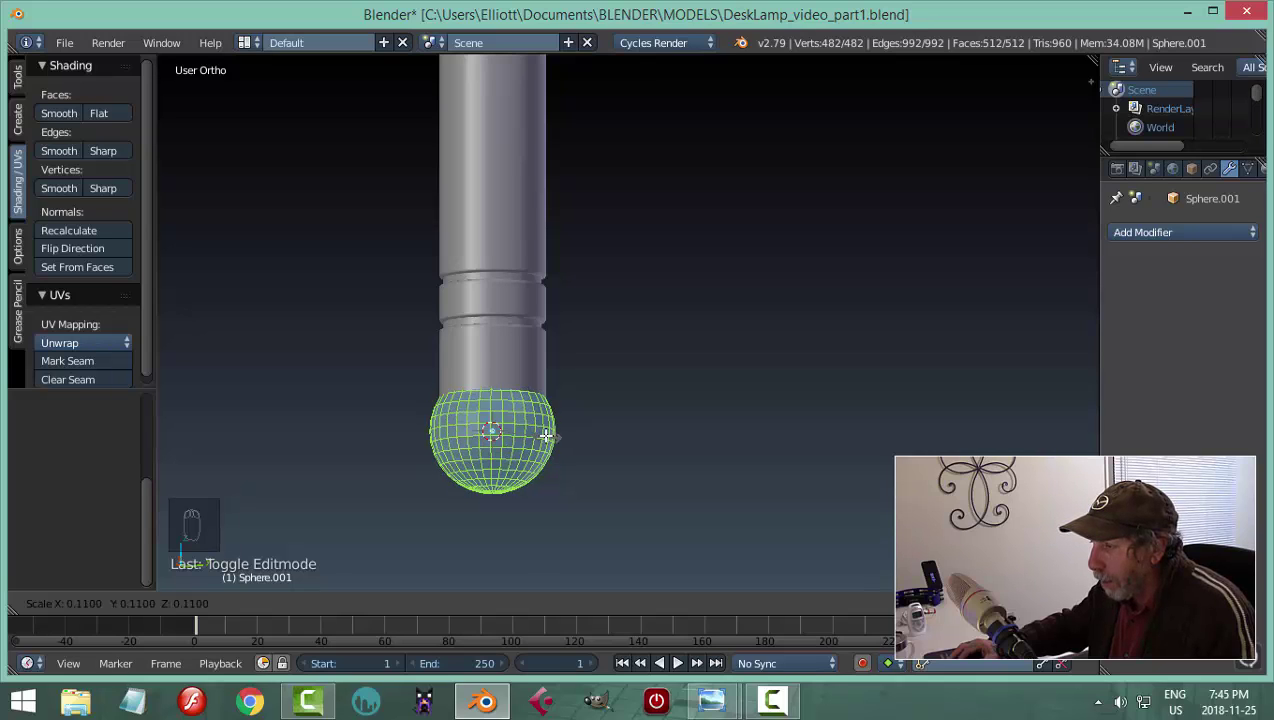
pyautogui.click(542, 436)
# Move the sphere mesh down along Z until only its top cap sits inside the pole's open end
pyautogui.press('g')
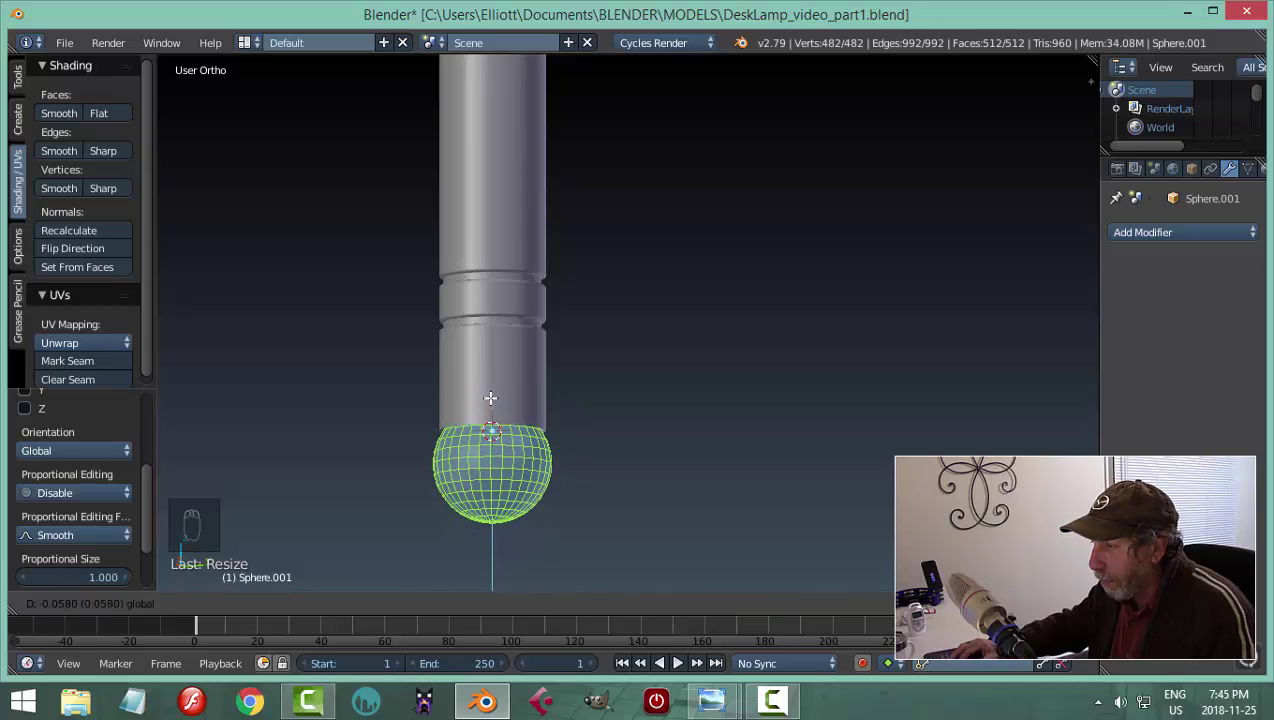
pyautogui.click(490, 402)
pyautogui.keyDown('shift'); pyautogui.moveTo(683, 418); pyautogui.dragTo(608, 448, button='middle'); pyautogui.keyUp('shift')
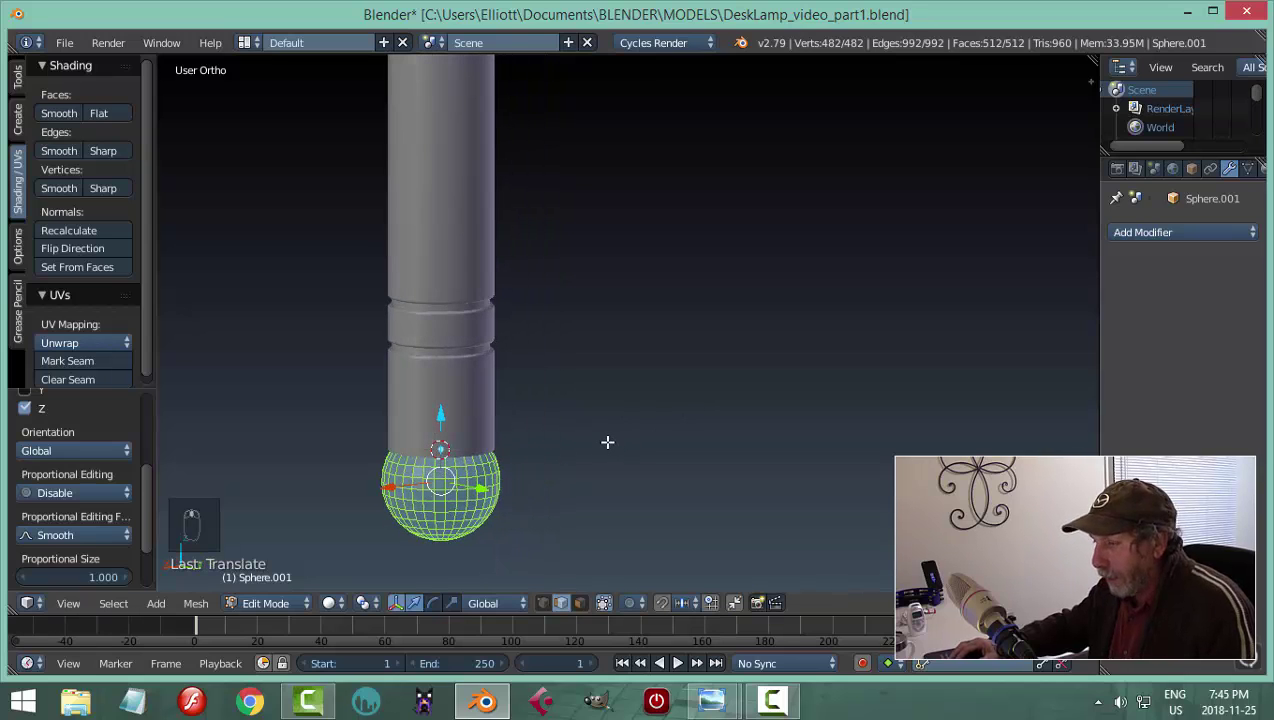
# Return the sphere to Object Mode, shade it smooth, and deselect everything
pyautogui.press('a')
pyautogui.press('Tab')
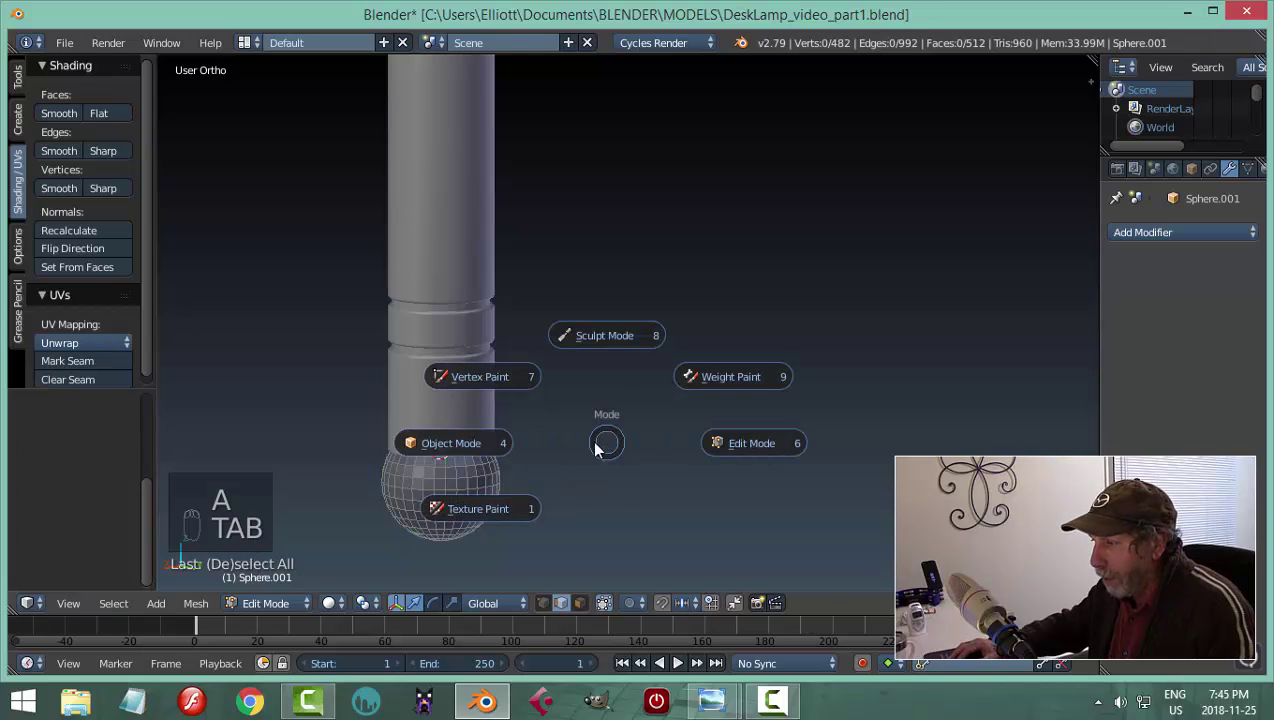
pyautogui.click(60, 338)
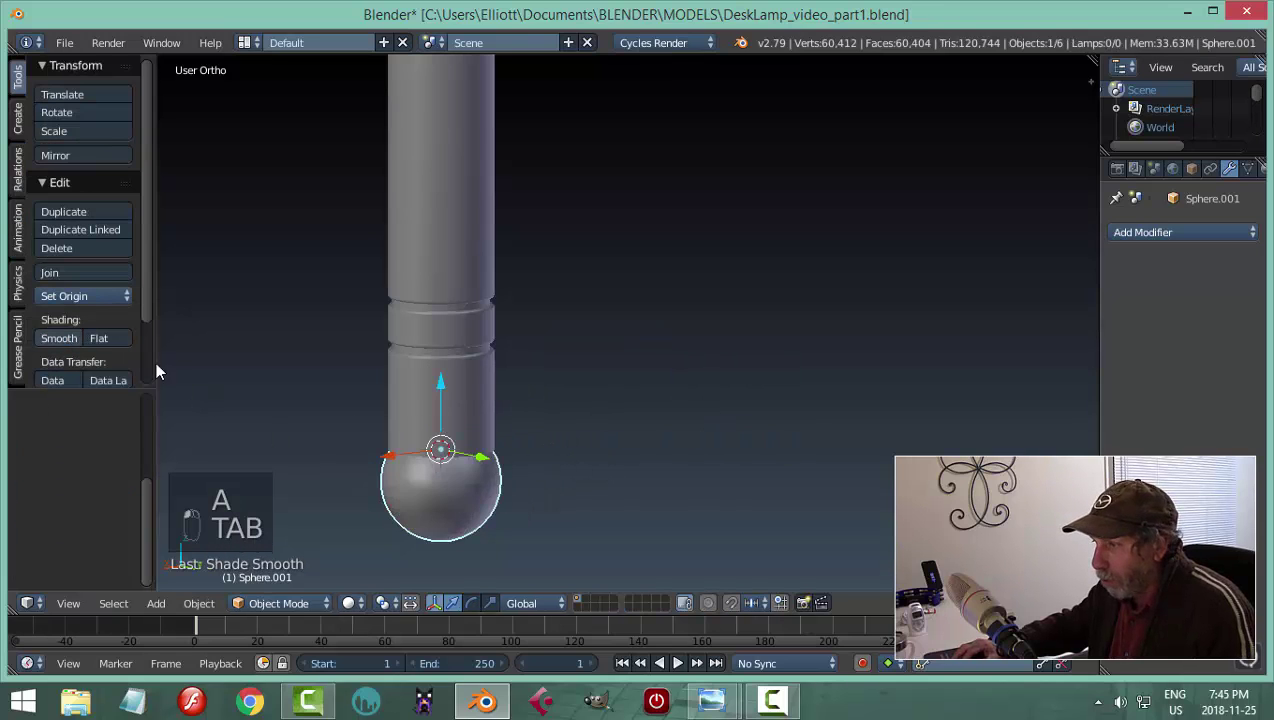
pyautogui.press('a')
pyautogui.press('a')
pyautogui.scroll(-5, 680, 450)
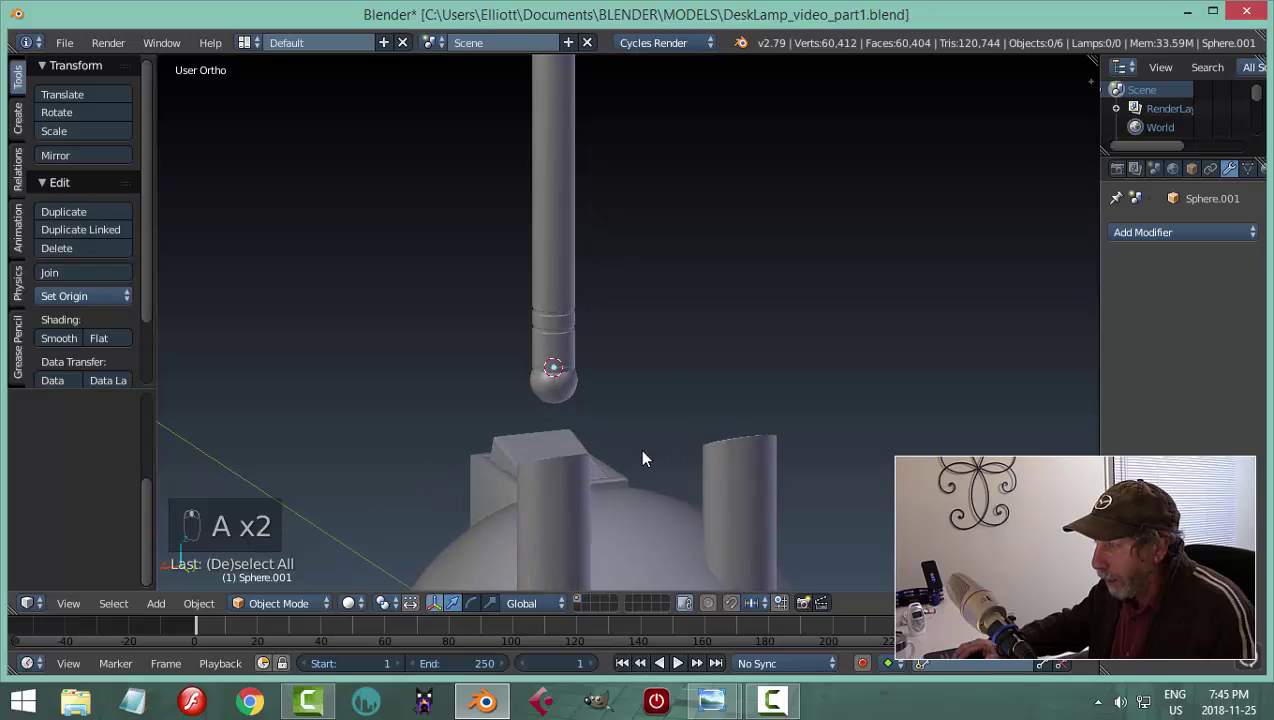
# Move the ball and pole together down along Z until the ball sits inside the base socket, and deselect them
pyautogui.scroll(4, 580, 410)
pyautogui.rightClick(487, 461)
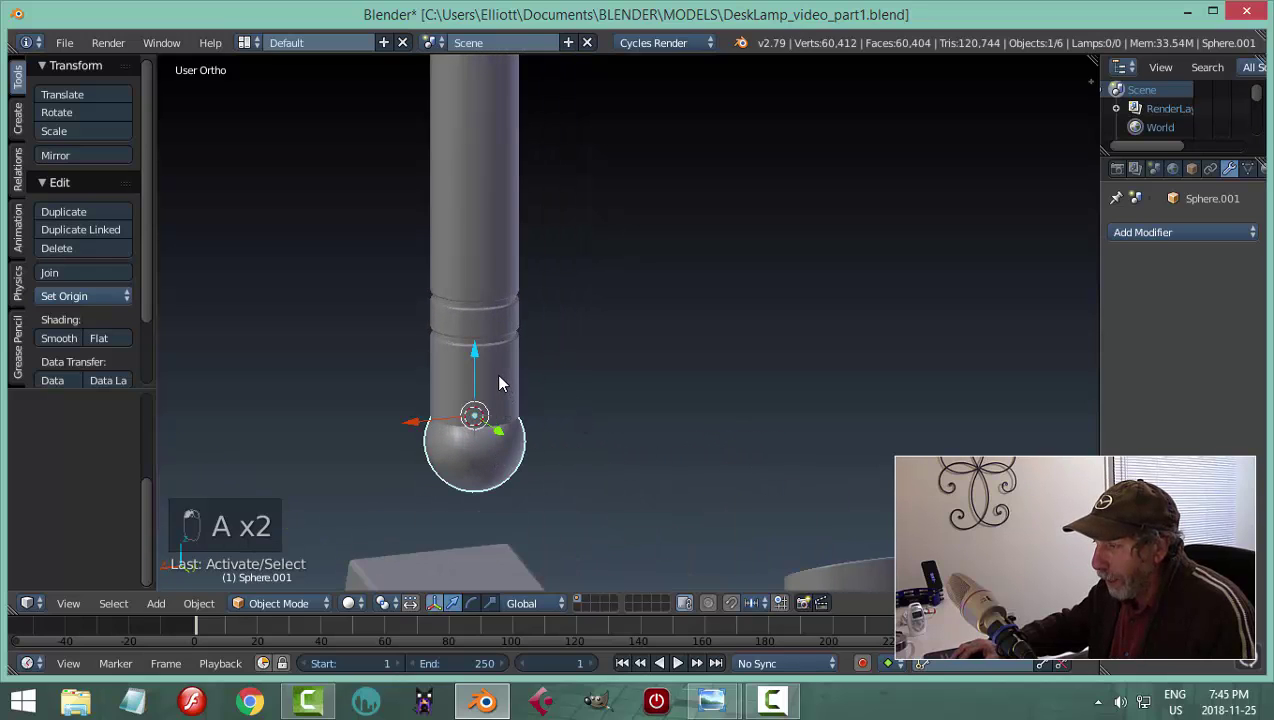
pyautogui.keyDown('shift'); pyautogui.rightClick(500, 383); pyautogui.keyUp('shift')
pyautogui.moveTo(503, 460); pyautogui.dragTo(698, 477, button='middle')
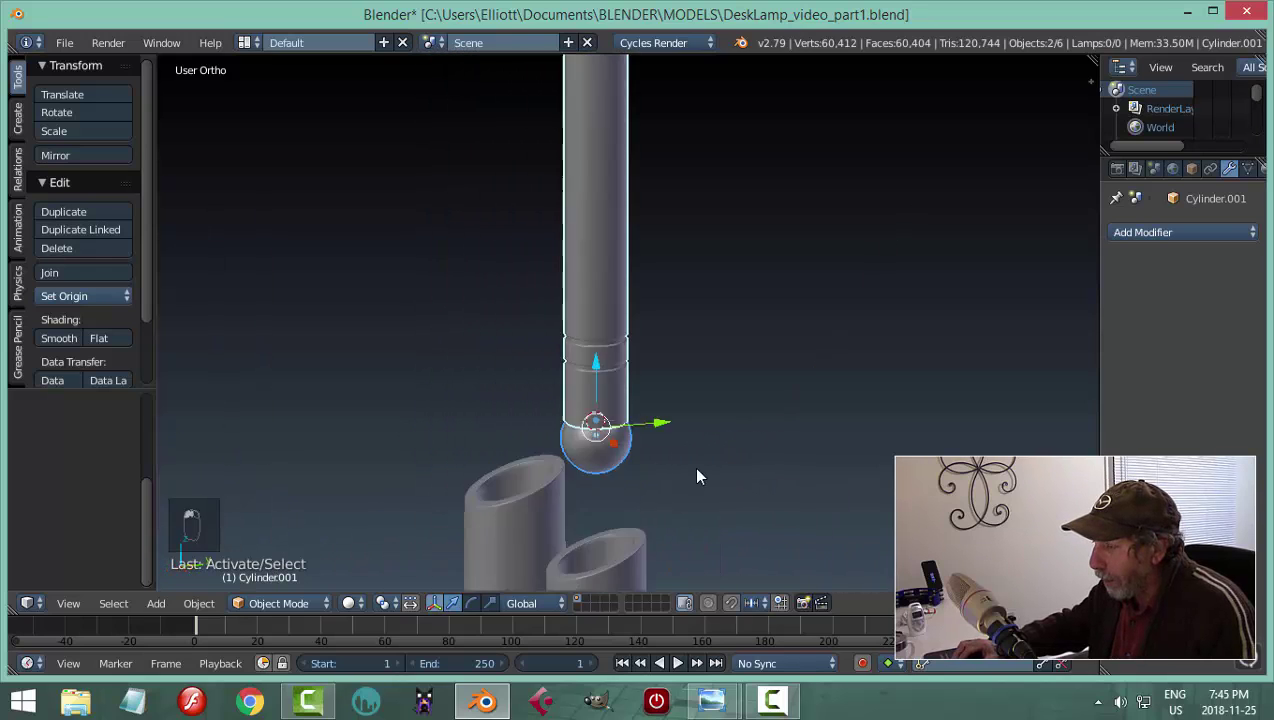
pyautogui.scroll(-2, 690, 465)
pyautogui.moveTo(612, 345); pyautogui.dragTo(613, 432)
pyautogui.press('a')
pyautogui.moveTo(655, 505); pyautogui.dragTo(708, 424, button='middle')
pyautogui.scroll(2, 778, 553)
pyautogui.scroll(-3, 760, 538)
pyautogui.scroll(3, 700, 424)
pyautogui.scroll(4, 680, 424)
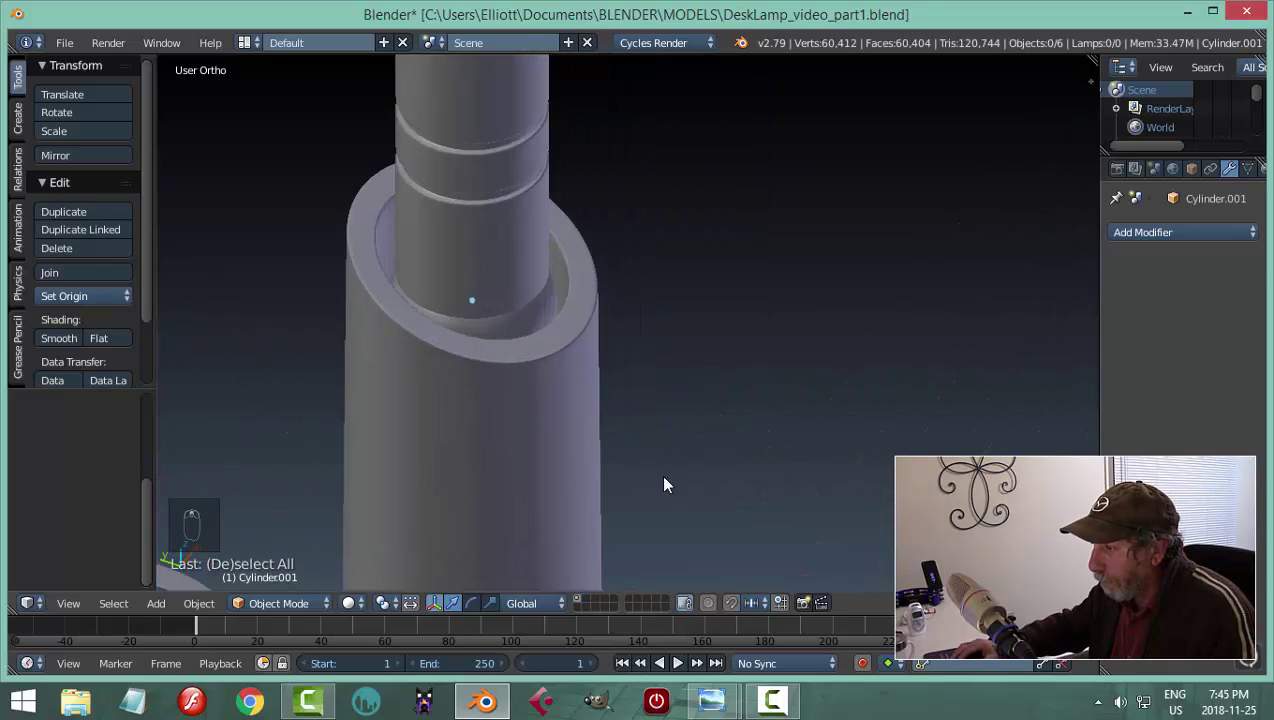
# Check in reference photo 1.jpg how the poles sit in the base sockets, and return to Blender
pyautogui.moveTo(715, 700)
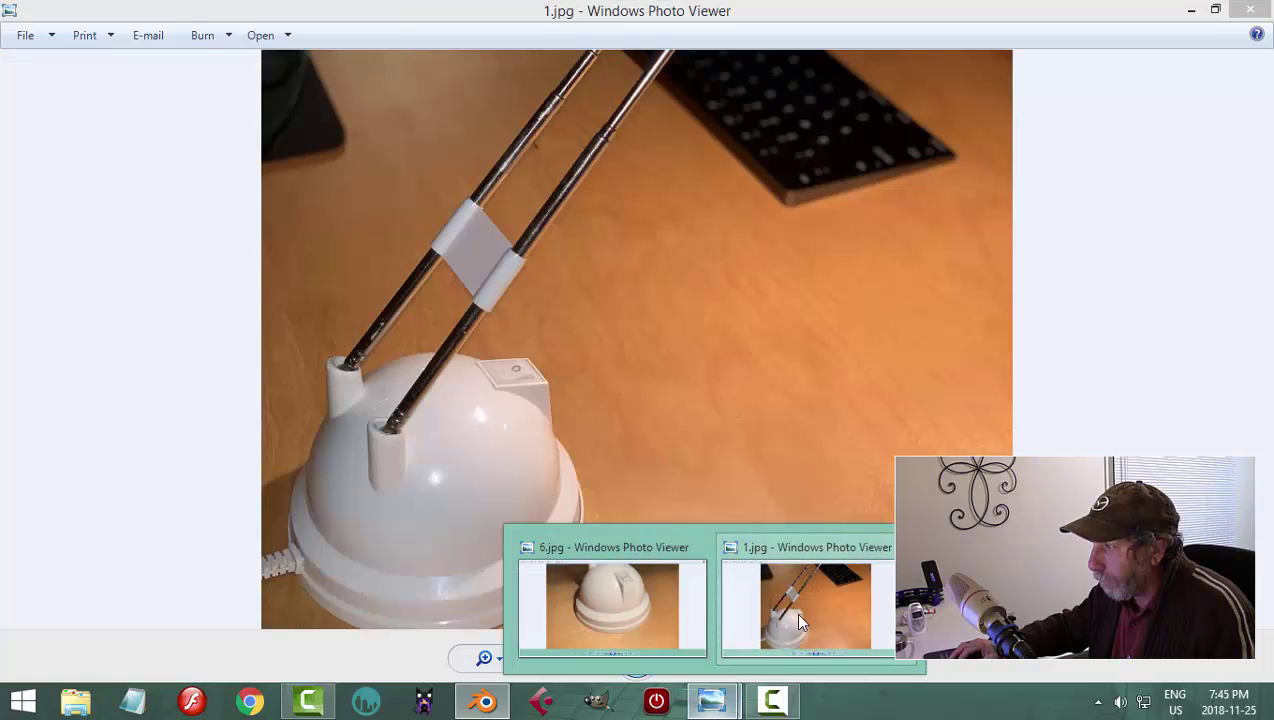
pyautogui.click(800, 622)
pyautogui.scroll(2, 370, 495)
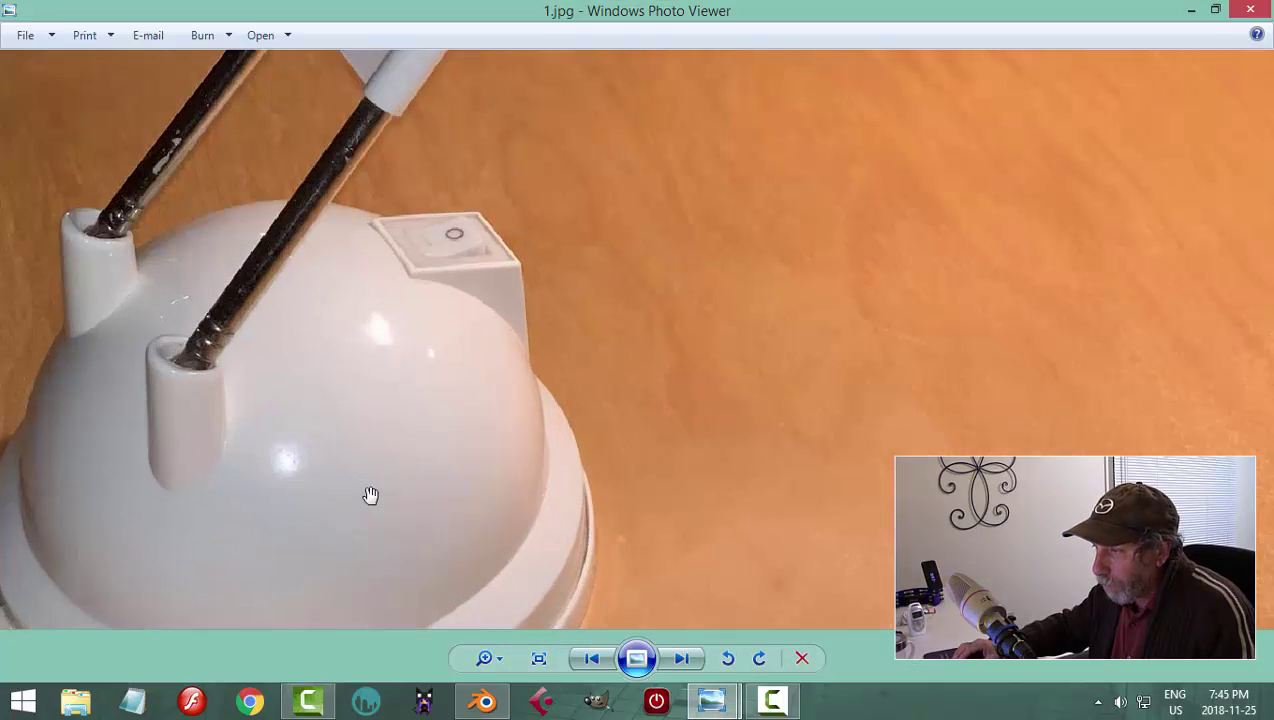
pyautogui.scroll(-1, 370, 495)
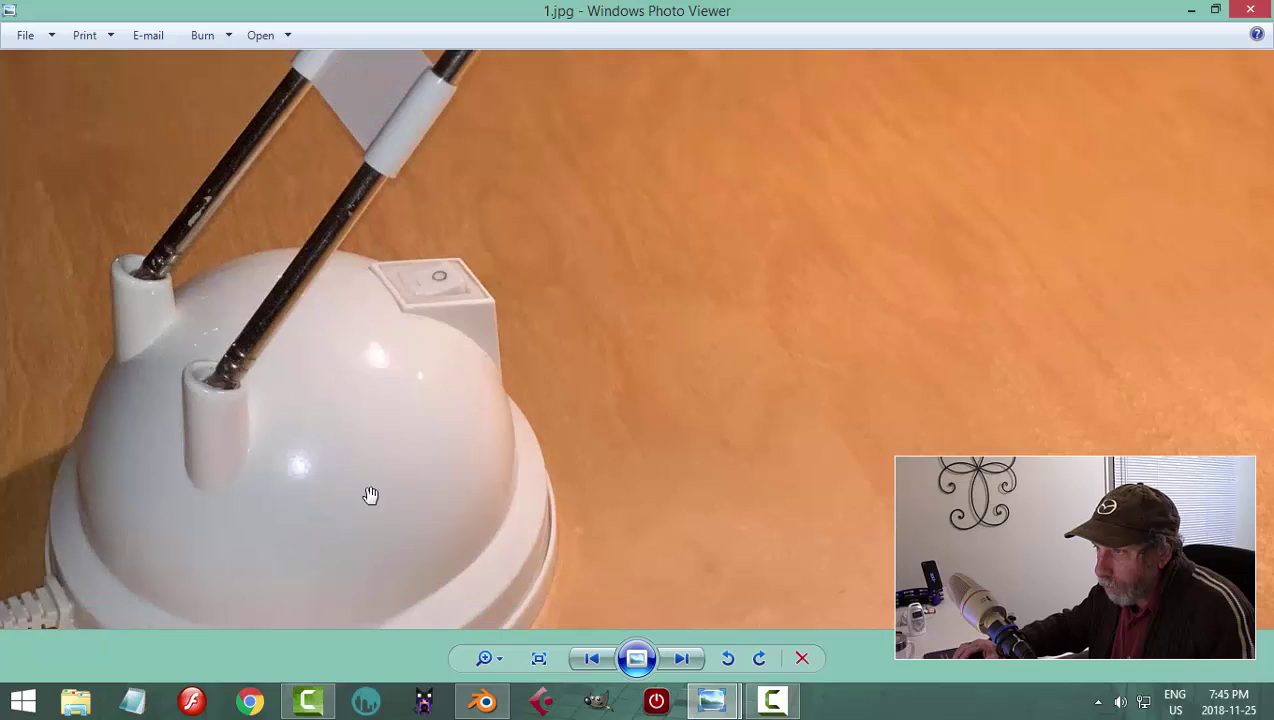
pyautogui.click(483, 700)
# Scale the pole's ball up to about 1.27 times so it nearly fills the socket opening, and deselect it
pyautogui.rightClick(620, 322)
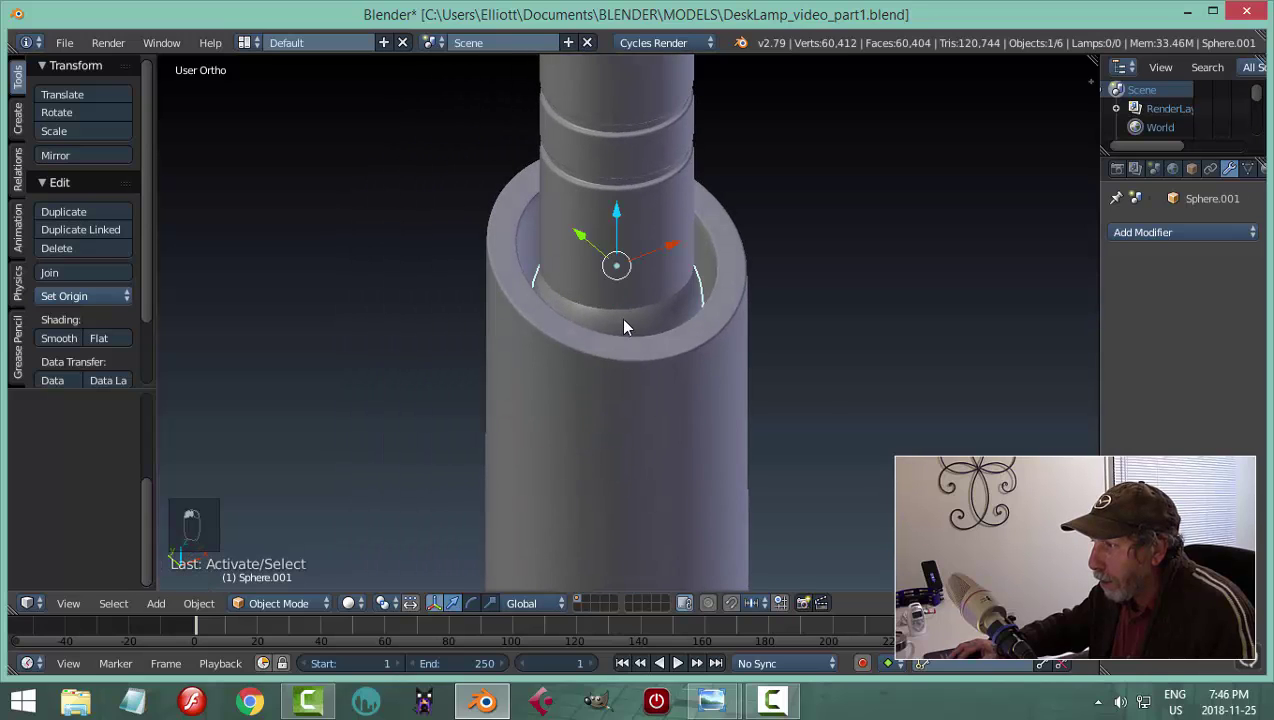
pyautogui.moveTo(626, 327); pyautogui.dragTo(890, 450, button='middle')
pyautogui.press('s')
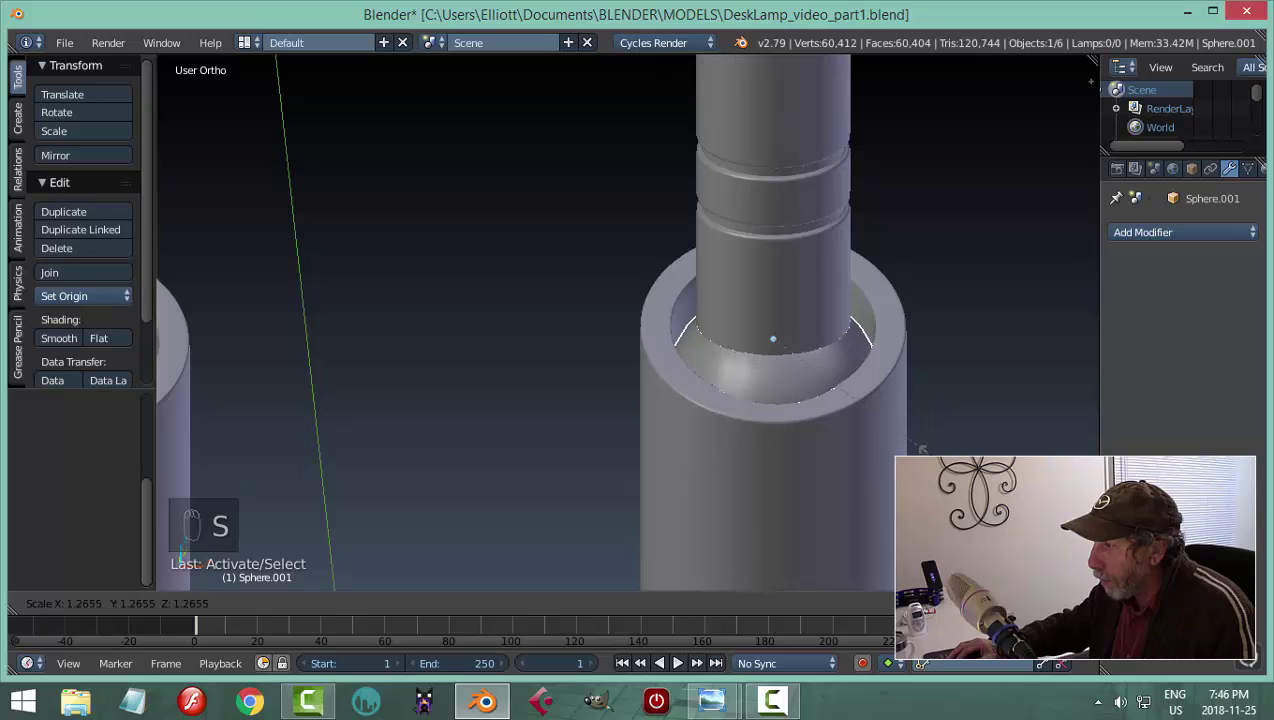
pyautogui.click(918, 449)
pyautogui.press('a')
pyautogui.moveTo(905, 455); pyautogui.dragTo(789, 427, button='middle')
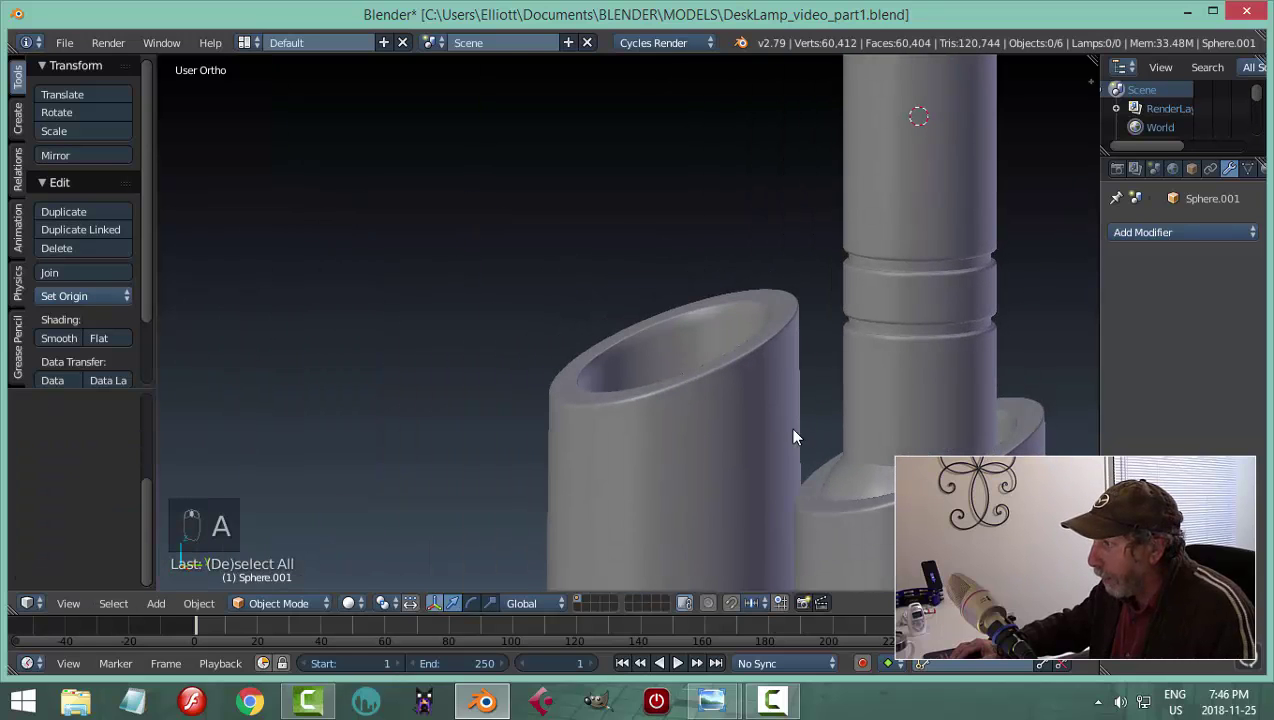
# Scale the ball down slightly so a narrow gap separates it from the socket wall, and save the file
pyautogui.rightClick(923, 438)
pyautogui.moveTo(920, 440); pyautogui.dragTo(995, 460, button='middle')
pyautogui.press('a')
pyautogui.rightClick(618, 322)
pyautogui.scroll(3, 621, 334)
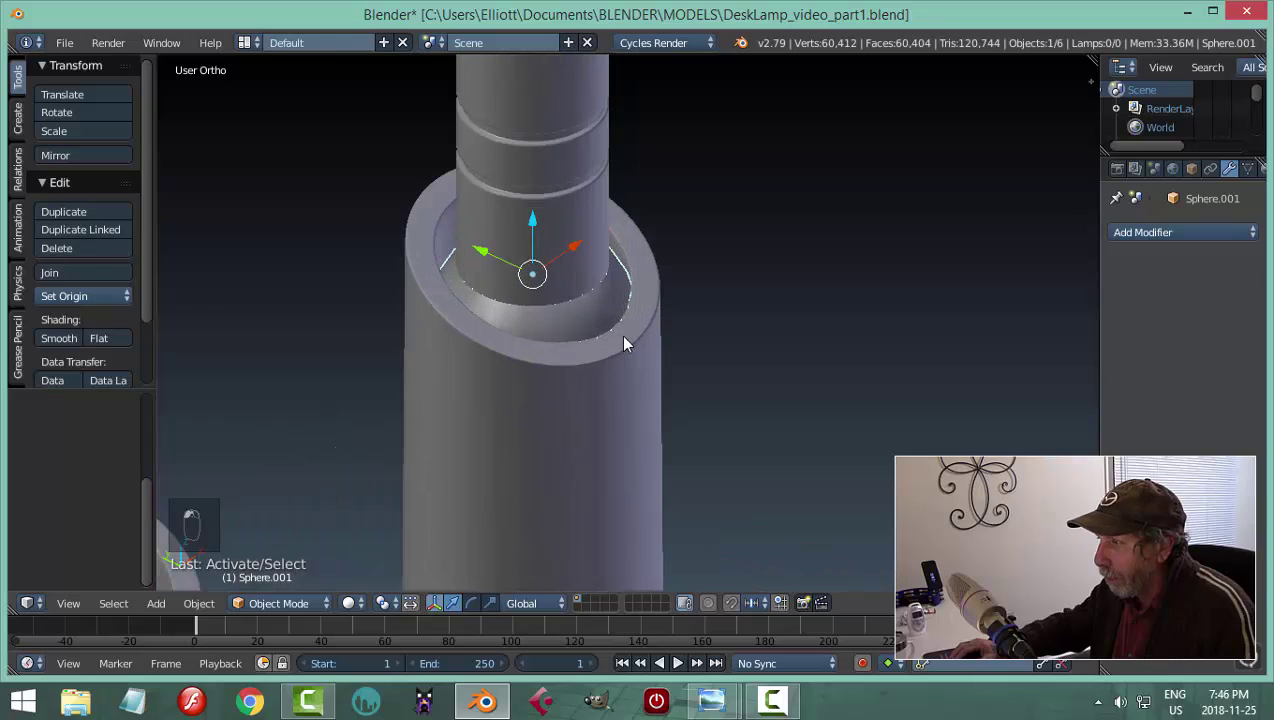
pyautogui.press('s')
pyautogui.click(708, 350)
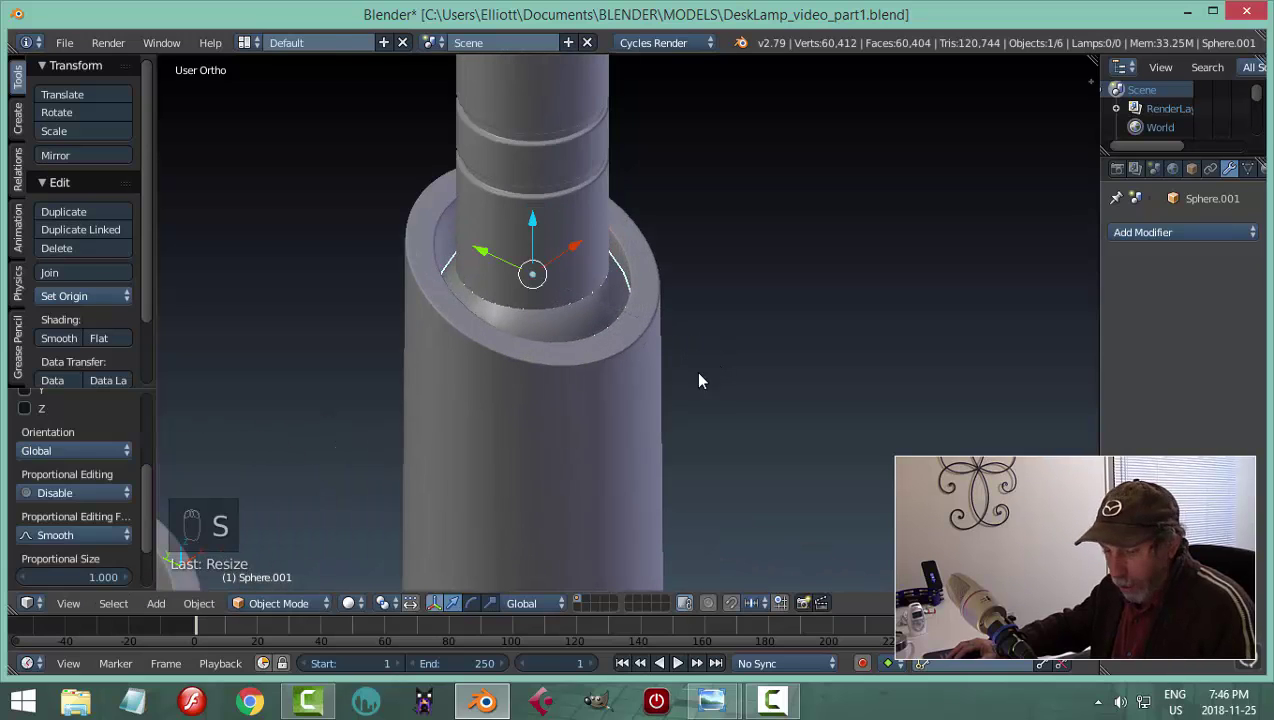
pyautogui.press('a')
pyautogui.moveTo(695, 370); pyautogui.dragTo(609, 407, button='middle')
pyautogui.hotkey('ctrl', 's')
# Select the telescoping pole and inspect it above the lamp base, including from the back view
pyautogui.scroll(-2, 643, 345)
pyautogui.scroll(-3, 714, 375)
pyautogui.moveTo(714, 375); pyautogui.dragTo(570, 370, button='middle')
pyautogui.scroll(-5, 570, 370)
pyautogui.scroll(5, 651, 418)
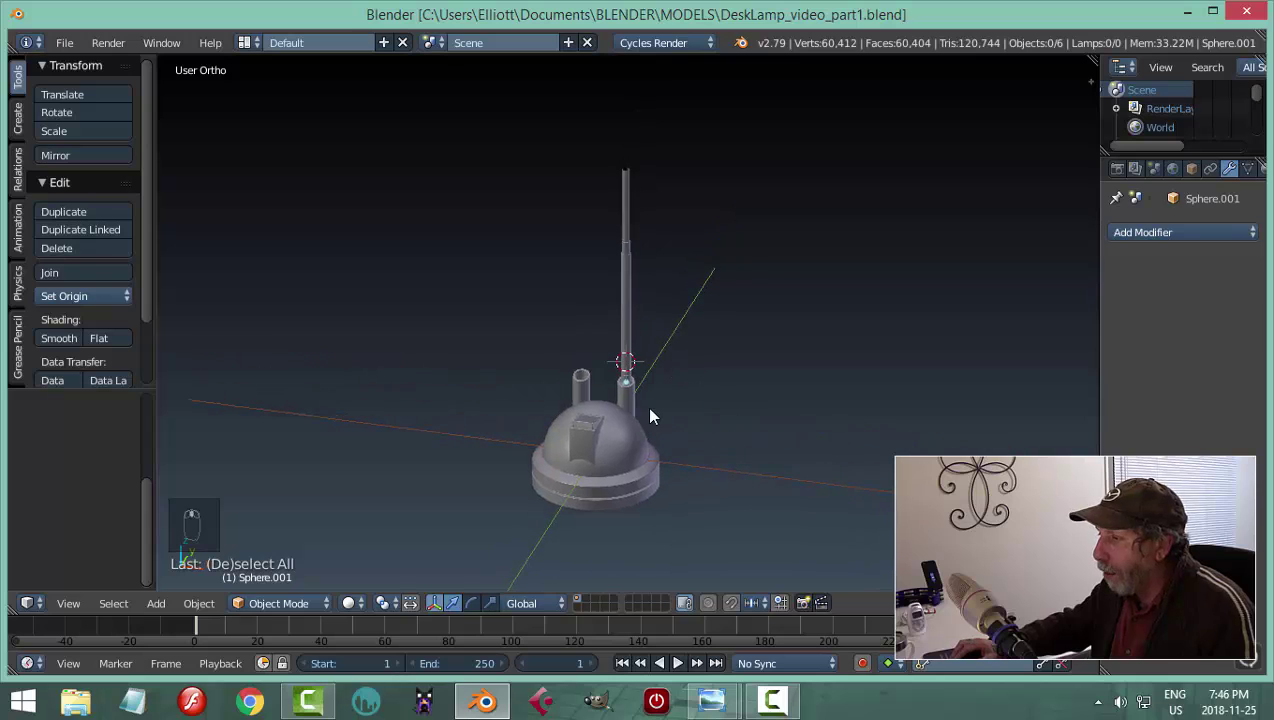
pyautogui.moveTo(660, 429); pyautogui.dragTo(580, 336, button='middle')
pyautogui.rightClick(577, 328)
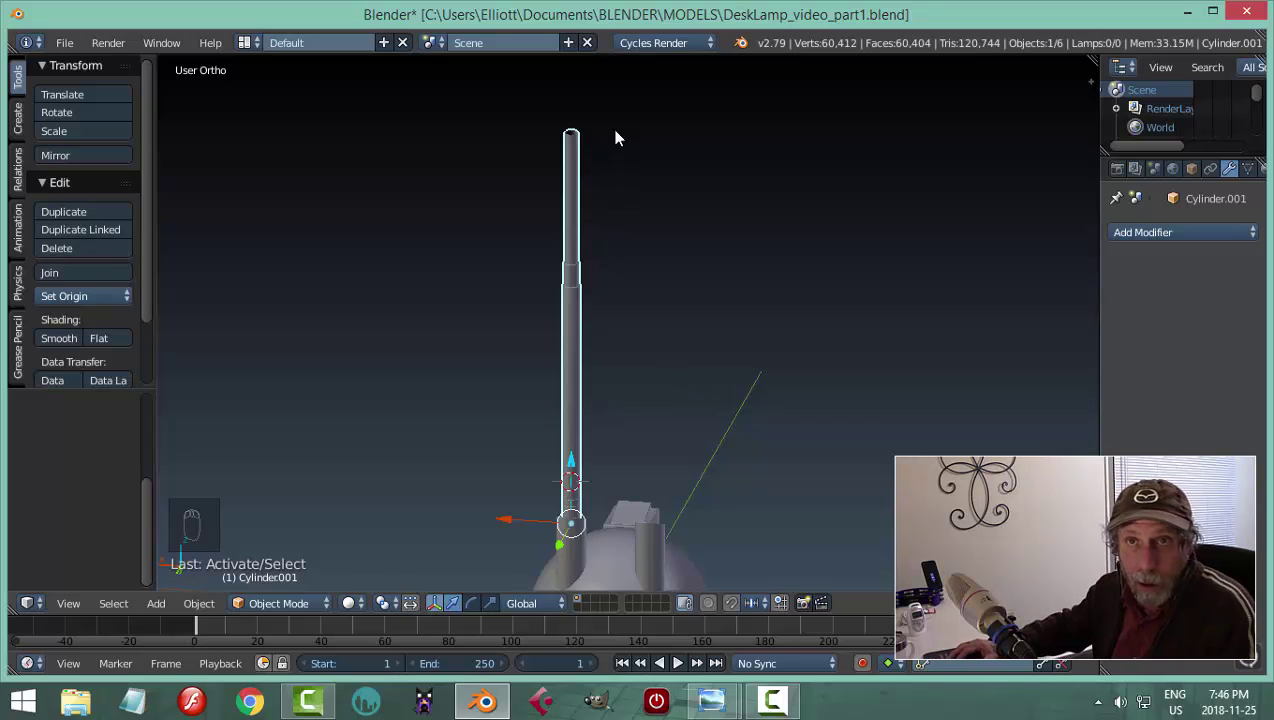
pyautogui.moveTo(623, 131); pyautogui.dragTo(646, 291, button='middle')
pyautogui.moveTo(632, 365); pyautogui.dragTo(623, 336, button='middle')
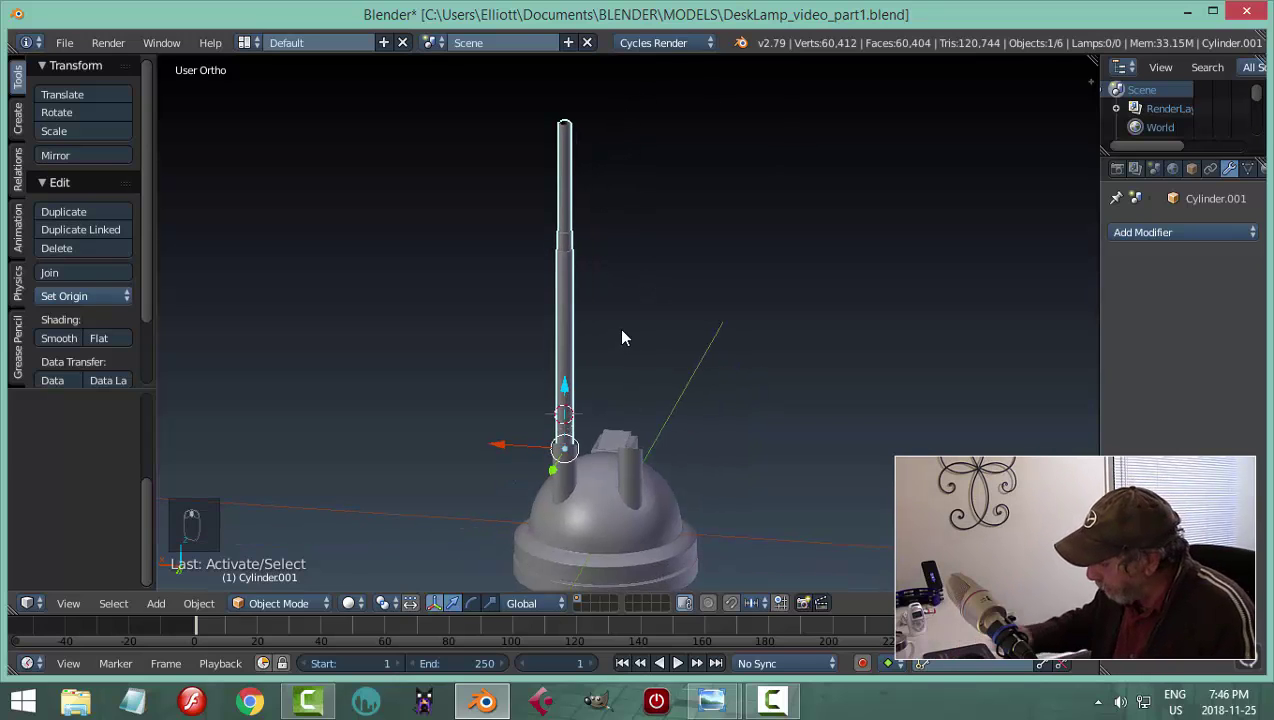
pyautogui.press('ctrl+KP_1')
pyautogui.scroll(3, 512, 405)
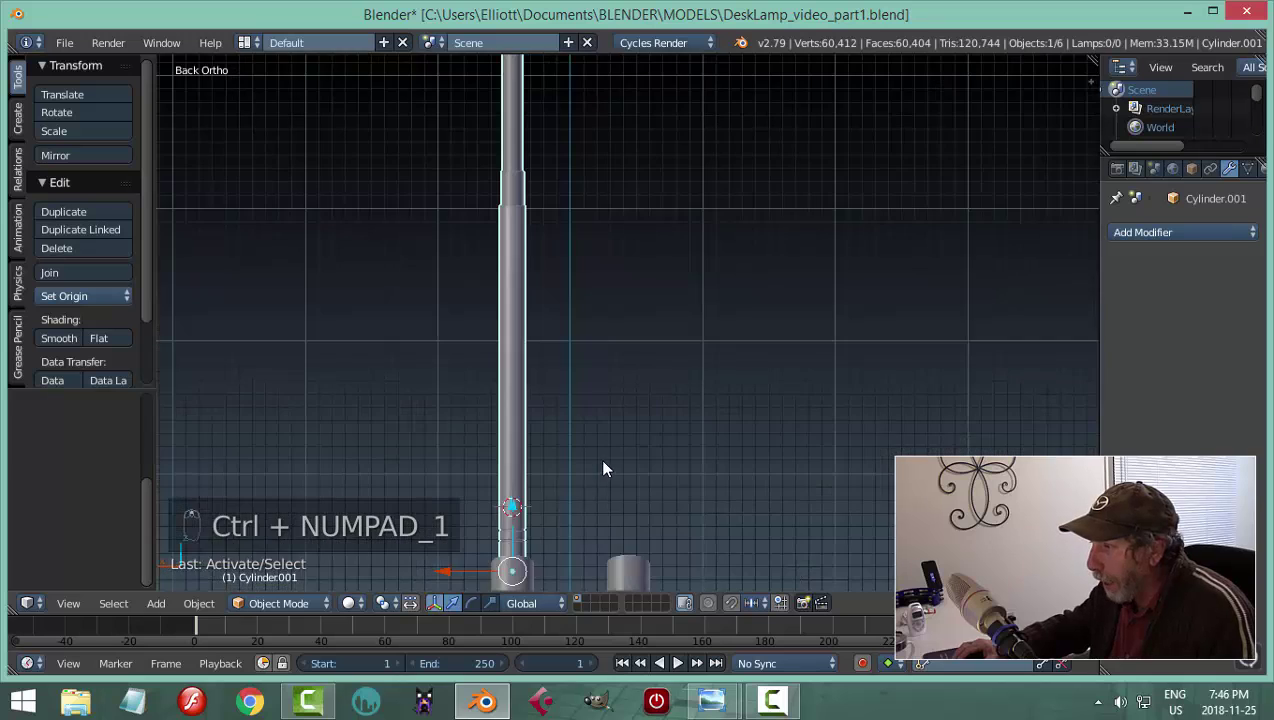
pyautogui.scroll(-1, 599, 458)
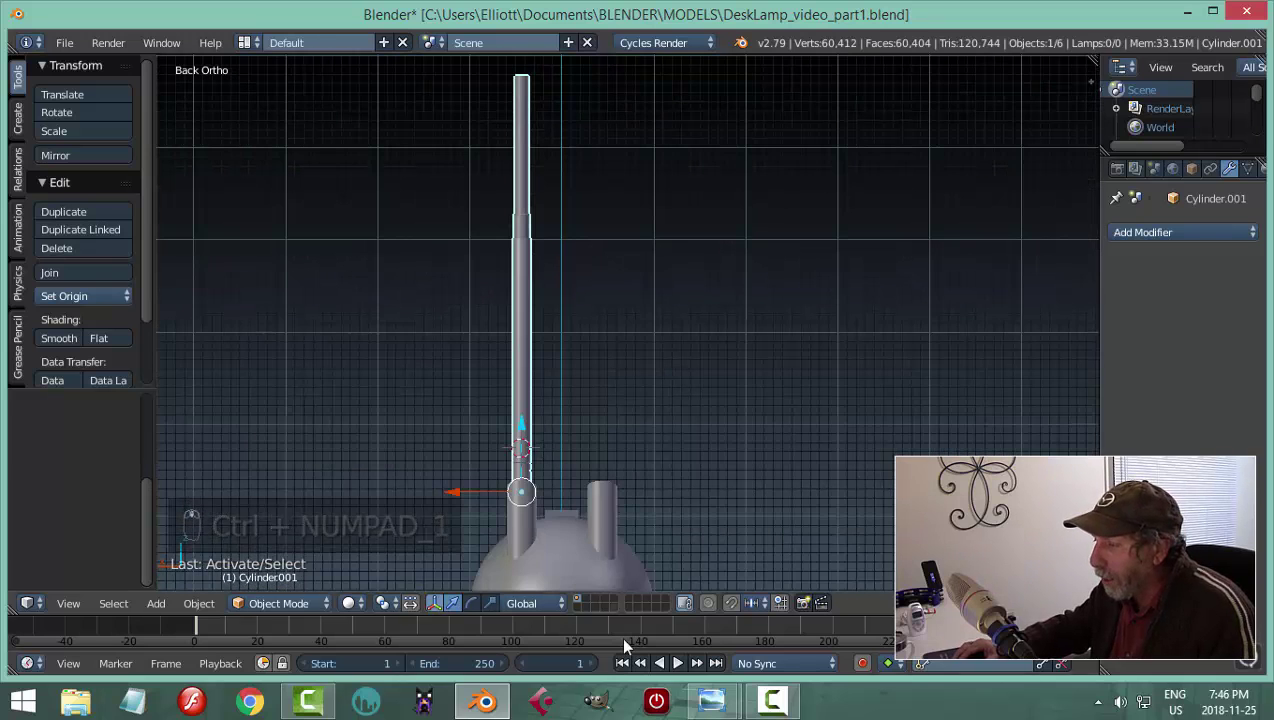
# Compare the model with the paired poles in reference photo 1.jpg, and return to Blender to examine the base and sockets
pyautogui.moveTo(712, 700)
pyautogui.click(757, 582)
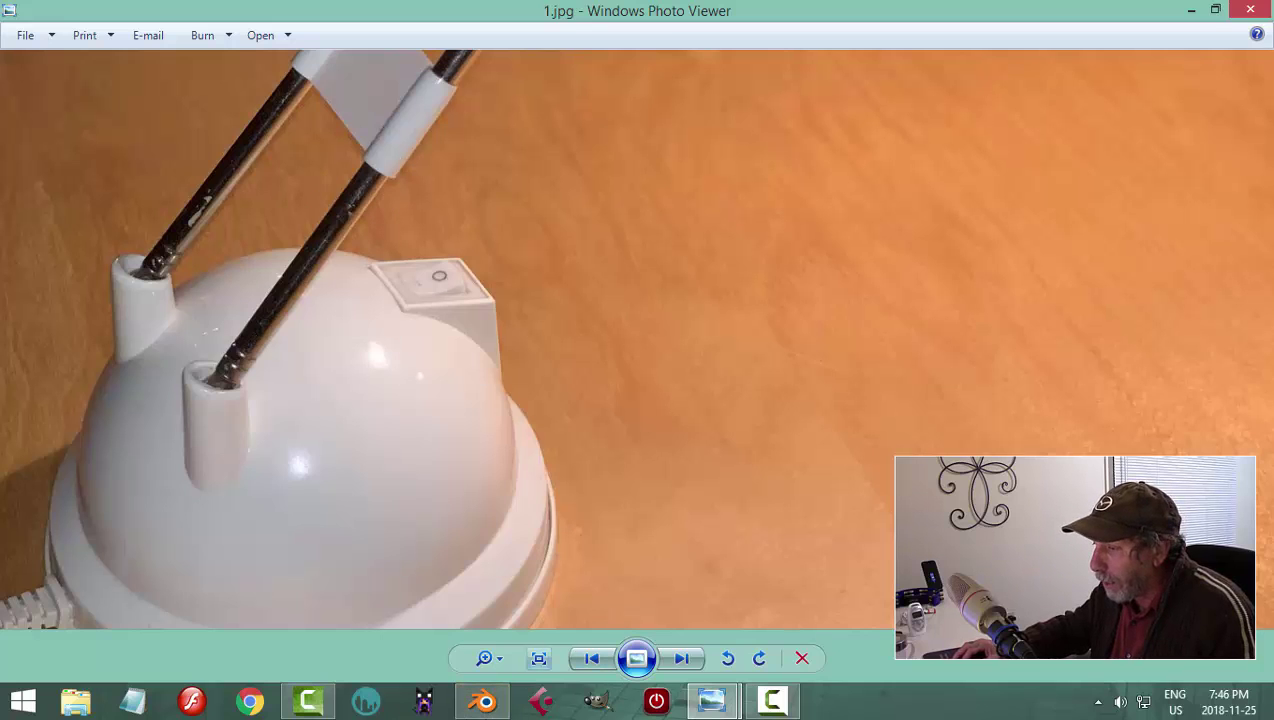
pyautogui.click(484, 700)
pyautogui.moveTo(688, 400); pyautogui.dragTo(625, 538, button='middle')
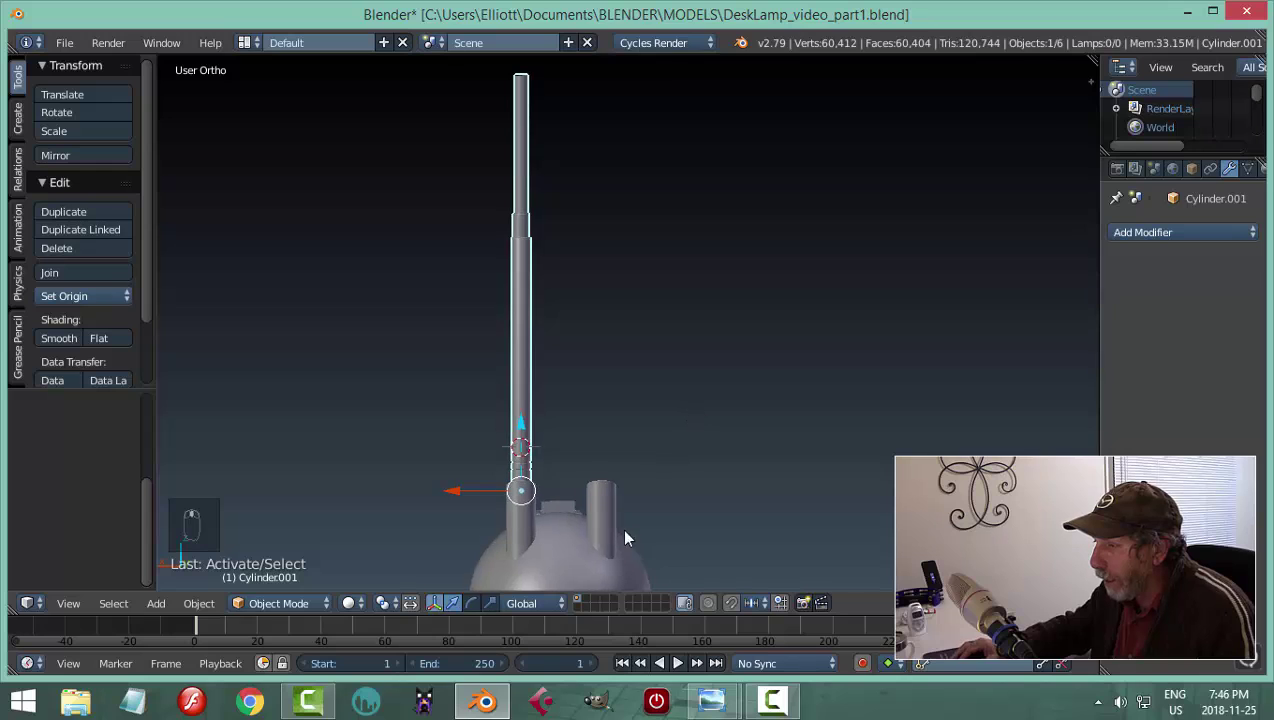
pyautogui.scroll(2, 626, 455)
pyautogui.scroll(-4, 620, 540)
pyautogui.scroll(5, 583, 450)
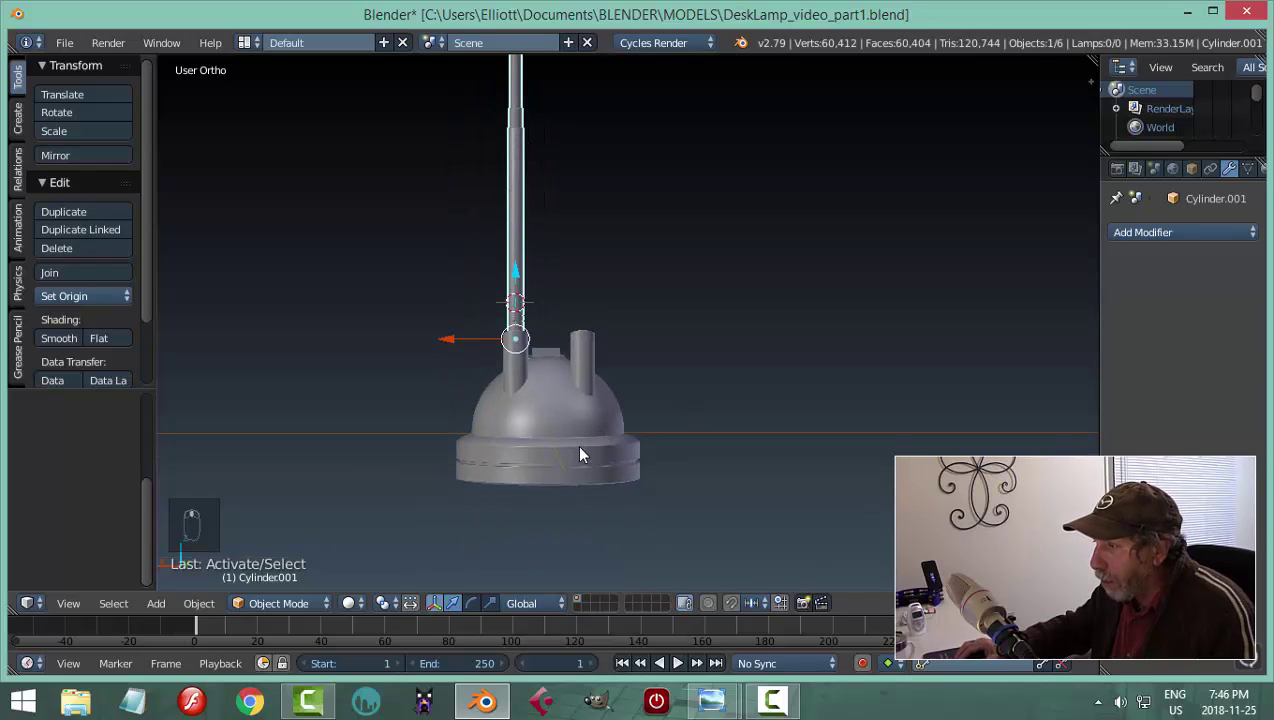
# Set the origin of the mirrored base sockets to their geometry
pyautogui.rightClick(467, 389)
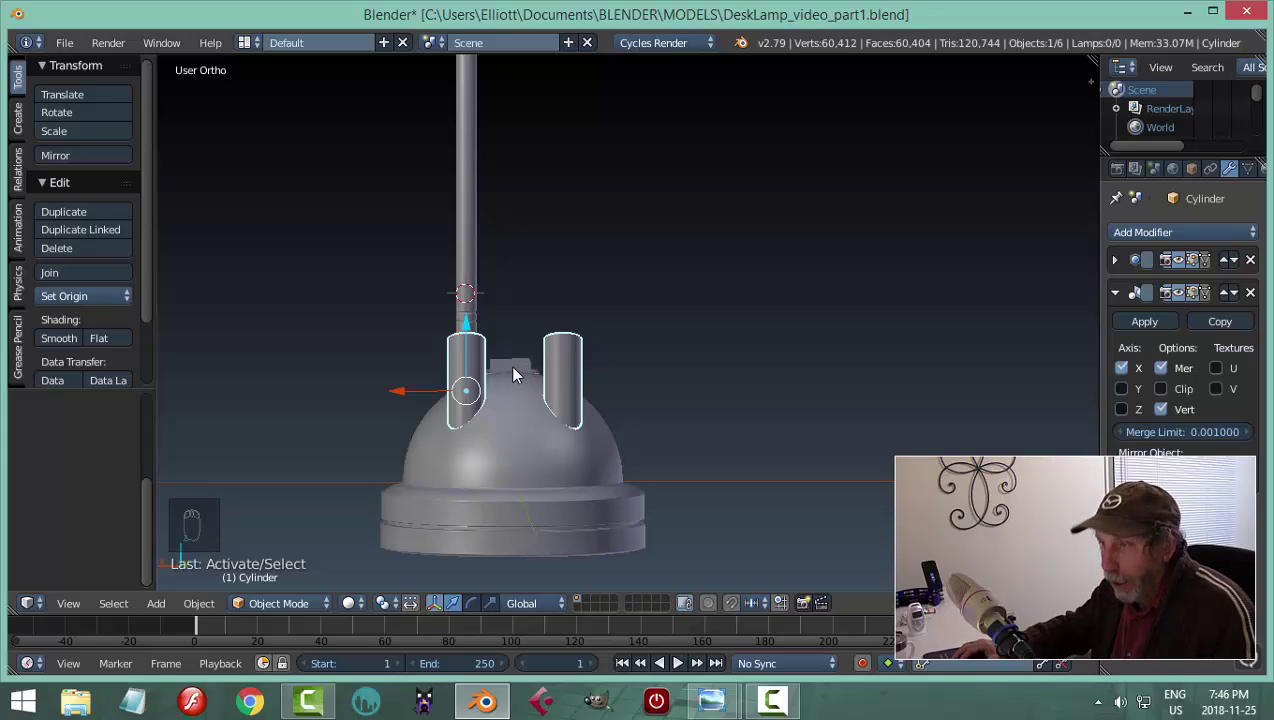
pyautogui.click(72, 298)
pyautogui.click(99, 332)
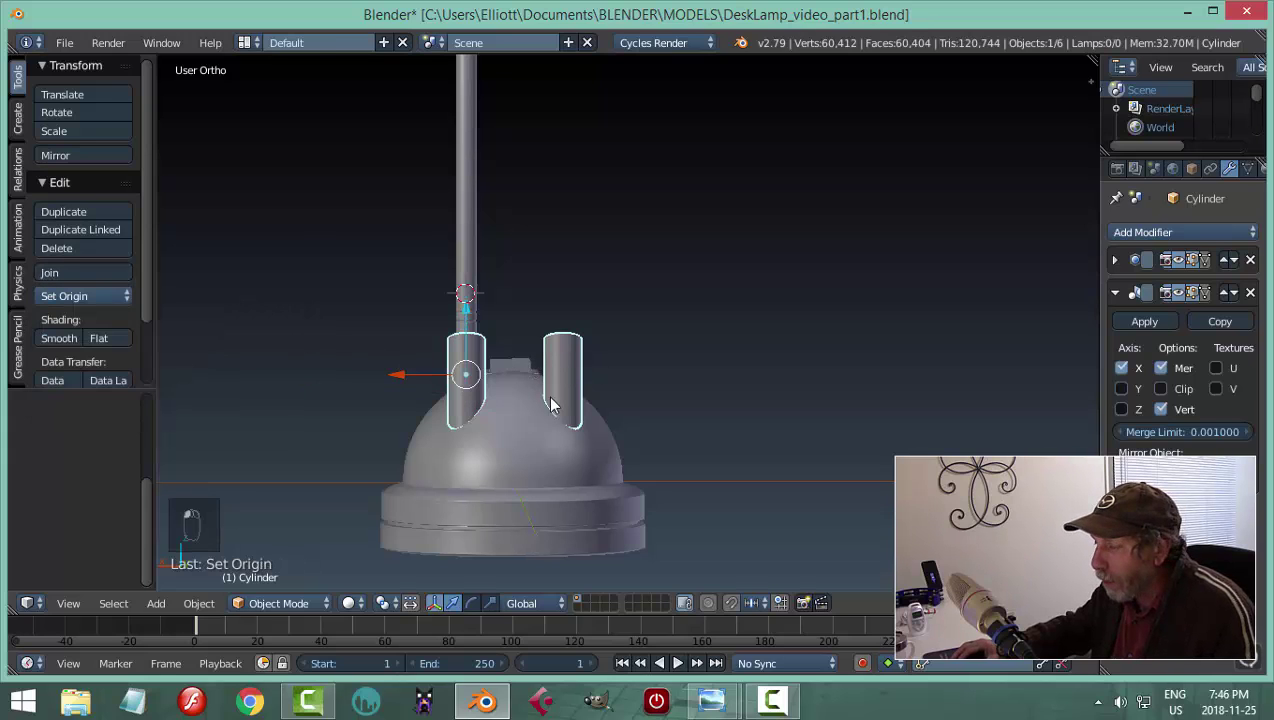
# Set the domed base's origin to its geometry and snap the 3D cursor to it
pyautogui.rightClick(550, 455)
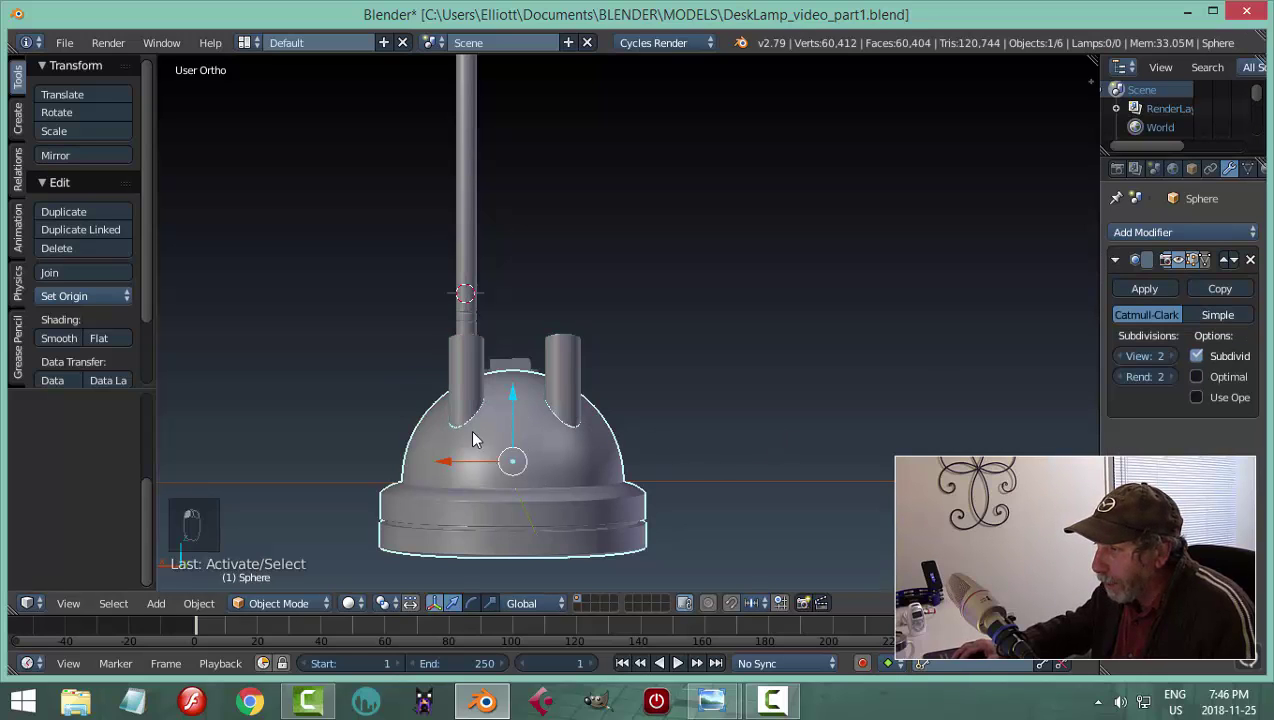
pyautogui.click(96, 297)
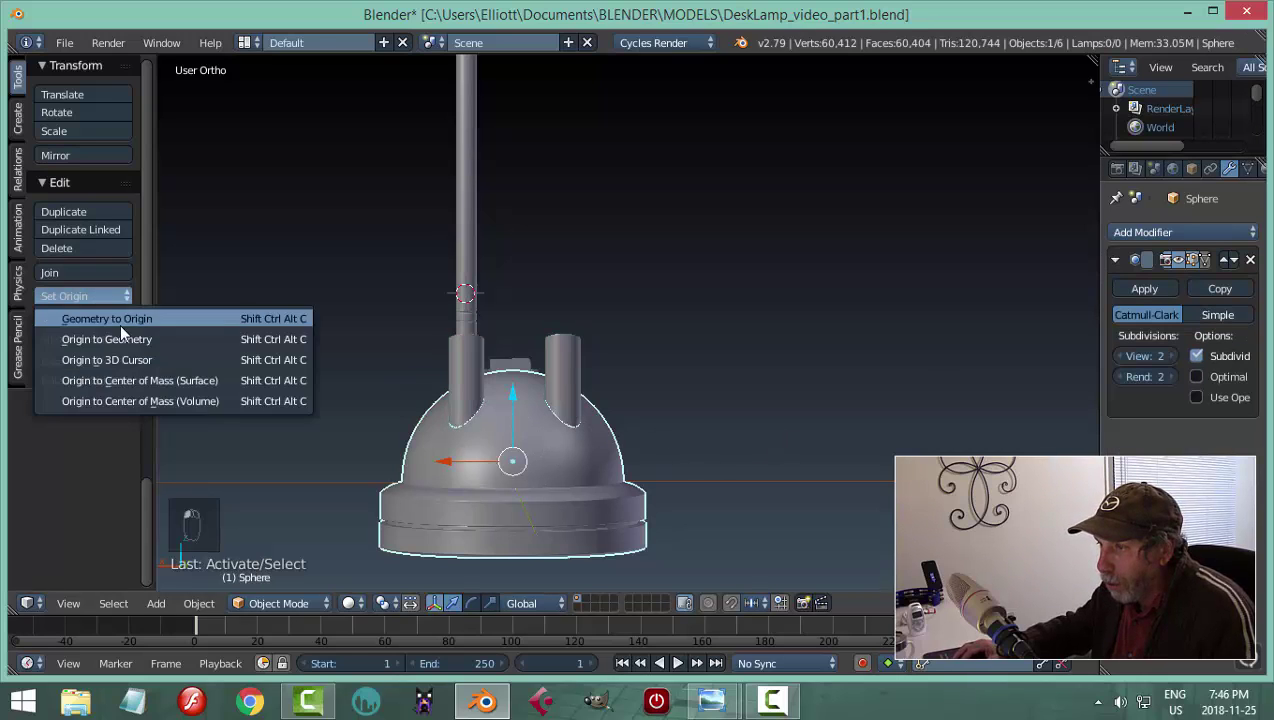
pyautogui.press('Return')
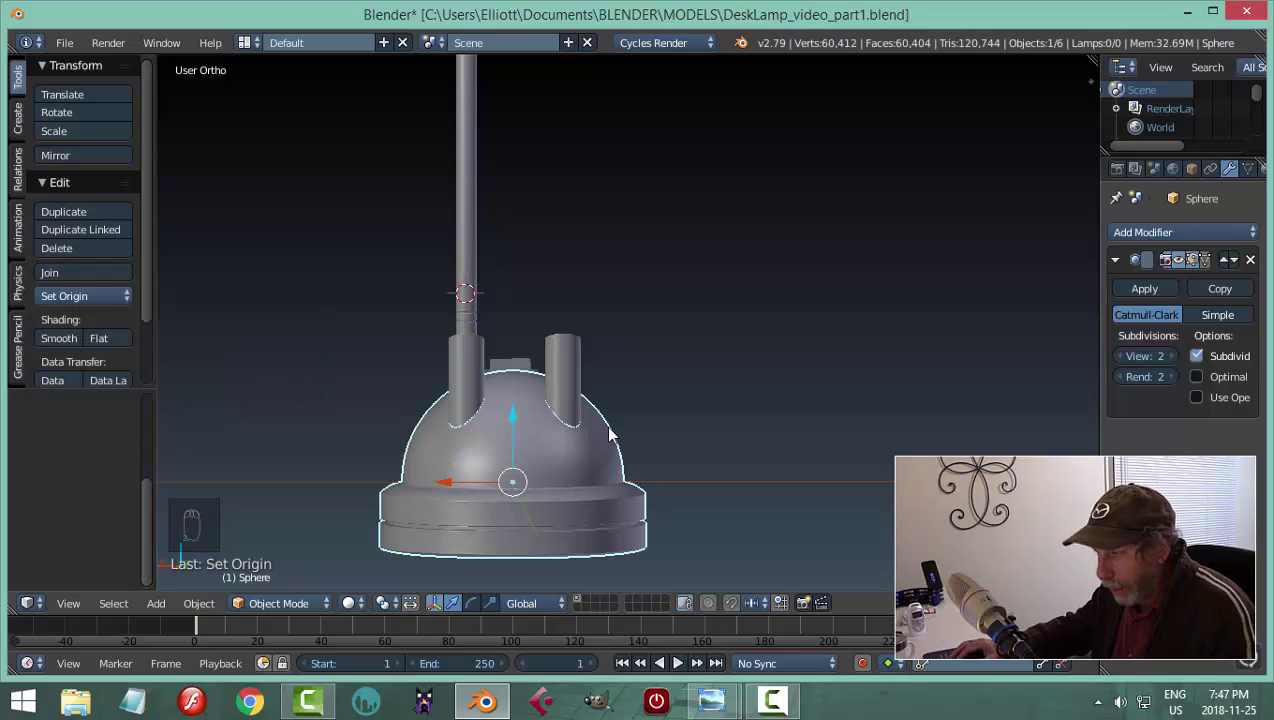
pyautogui.hotkey('shift', 's')
pyautogui.click(605, 425)
pyautogui.scroll(4, 528, 459)
pyautogui.scroll(-3, 417, 390)
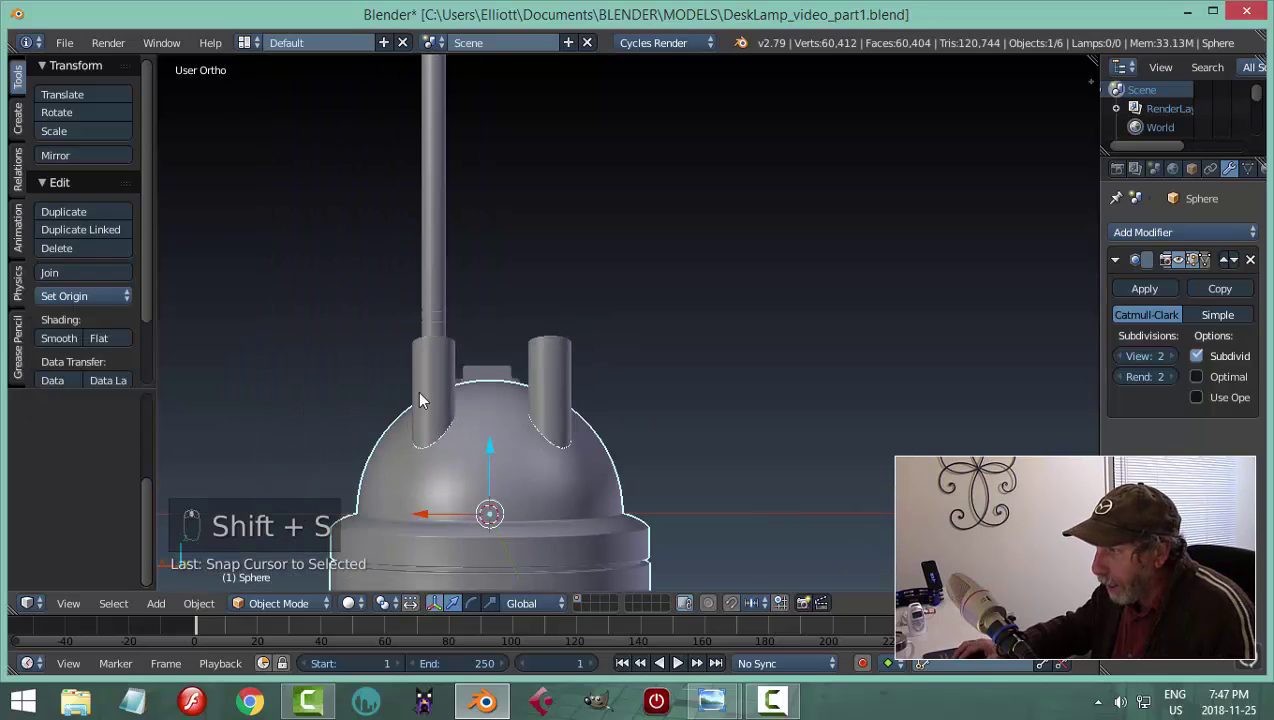
# Add a Mirror modifier on the X axis to the pole with the domed base as mirror object, and deselect it
pyautogui.rightClick(436, 390)
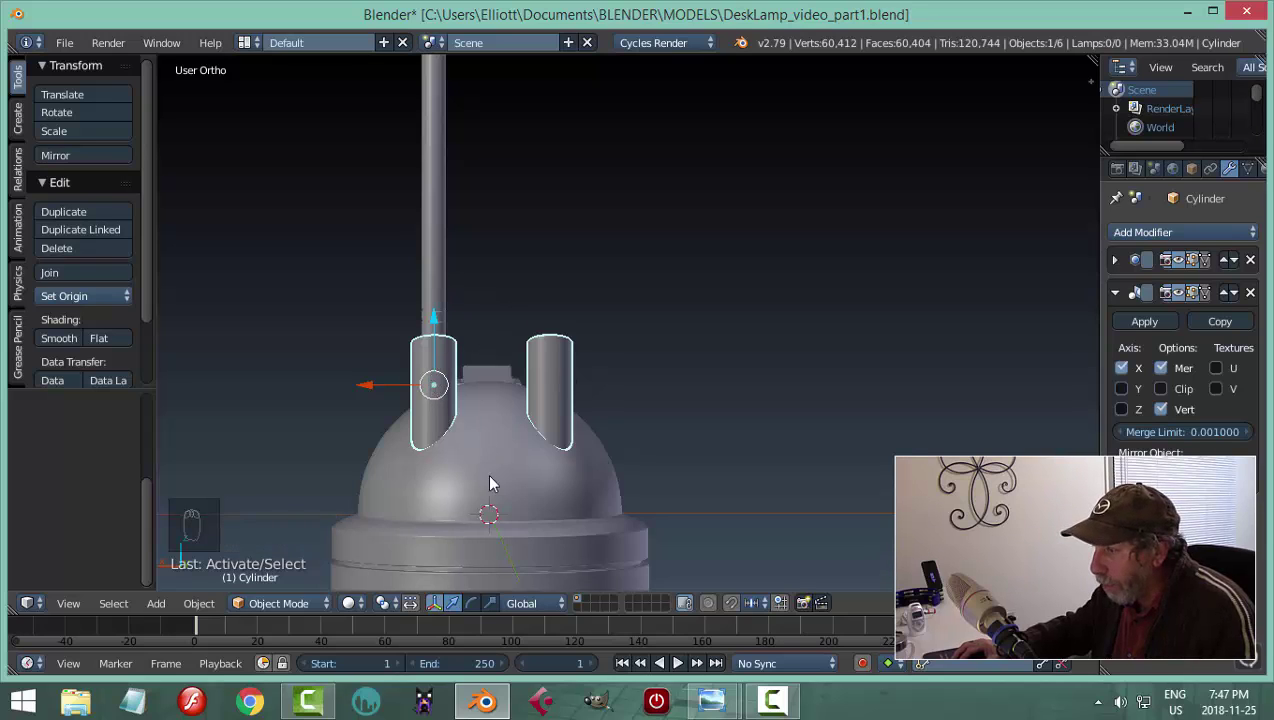
pyautogui.rightClick(430, 240)
pyautogui.click(1140, 233)
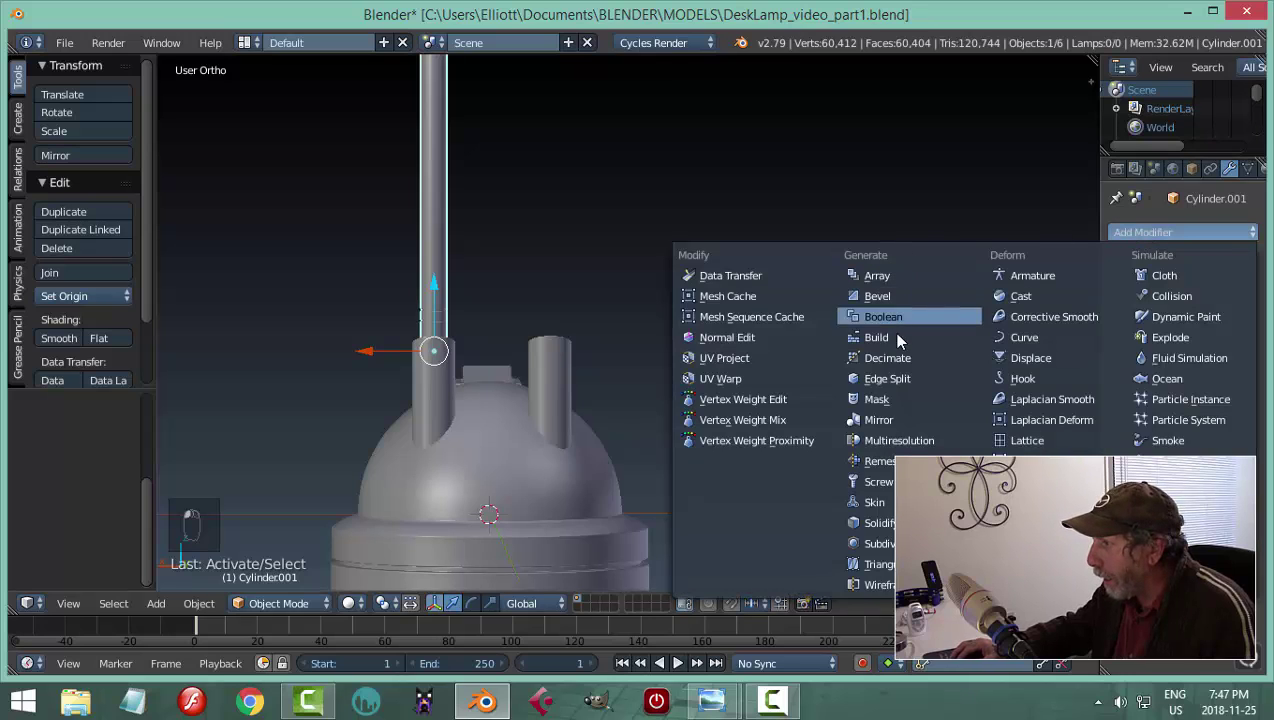
pyautogui.click(880, 420)
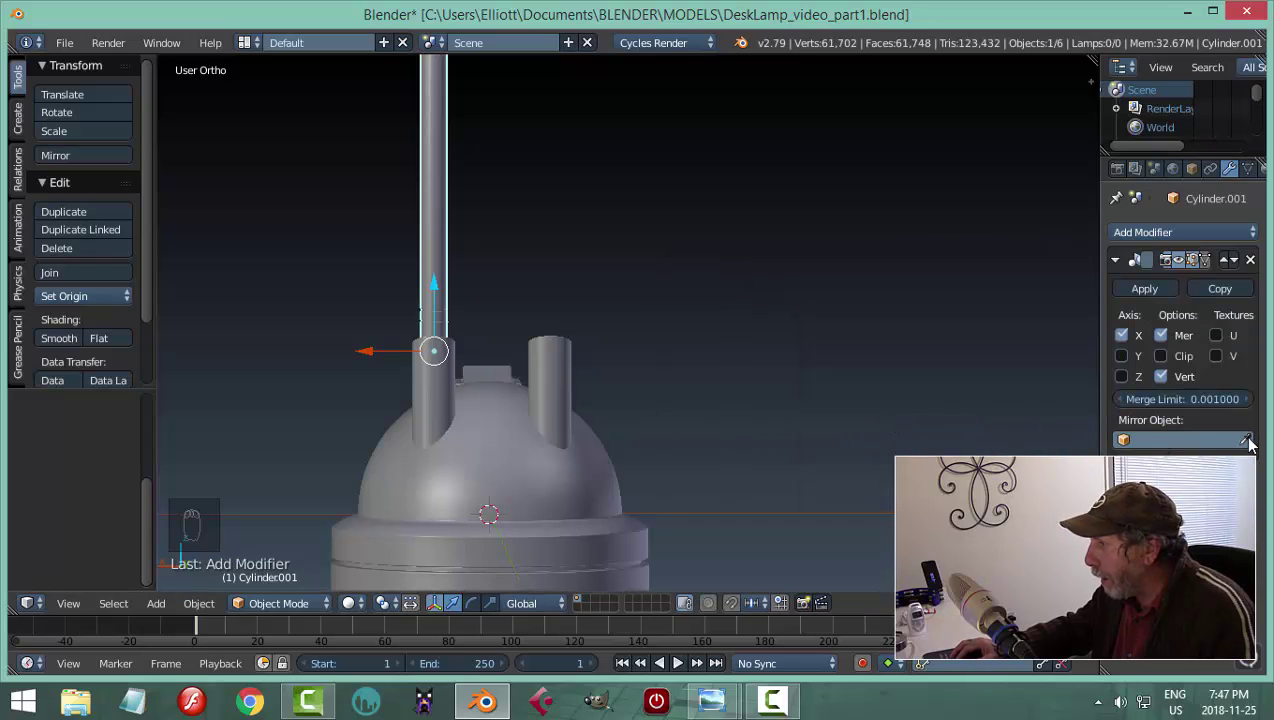
pyautogui.click(510, 425)
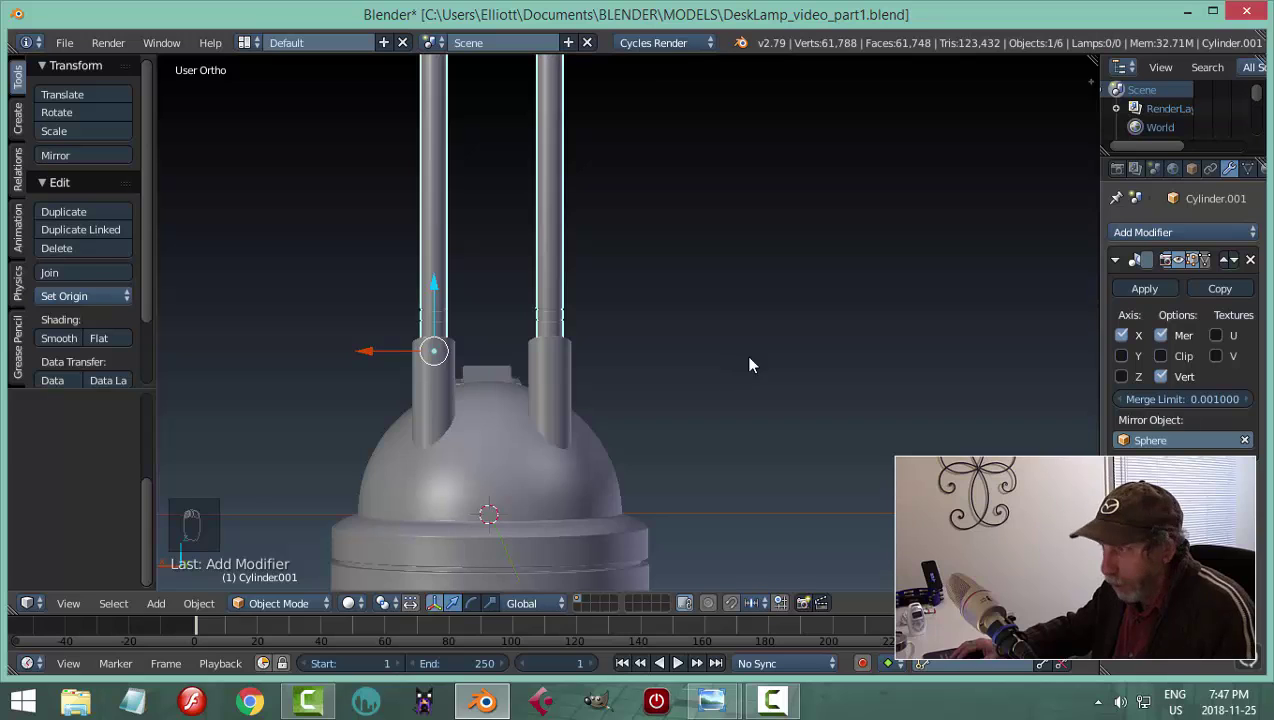
pyautogui.press('a')
# Add a Mirror modifier on the X axis to the pole's ball with the domed base as mirror object, and deselect it
pyautogui.moveTo(744, 354); pyautogui.dragTo(545, 304, button='middle')
pyautogui.rightClick(497, 259)
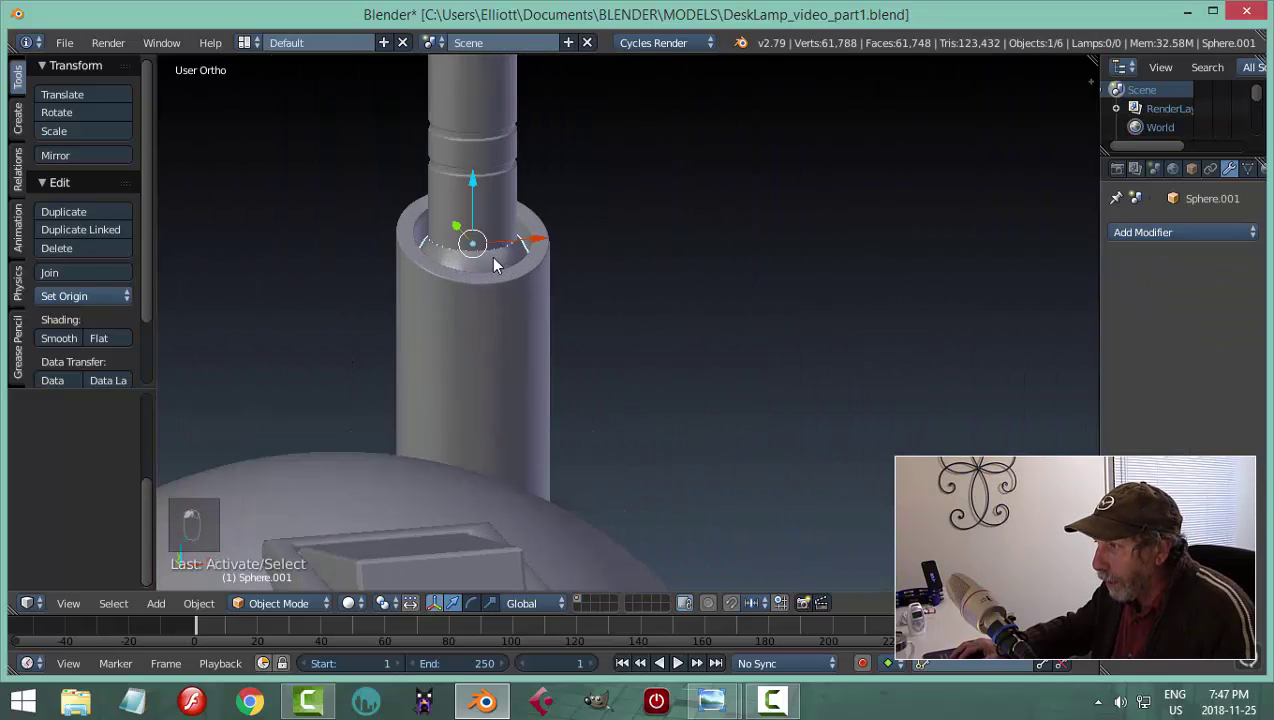
pyautogui.click(1141, 232)
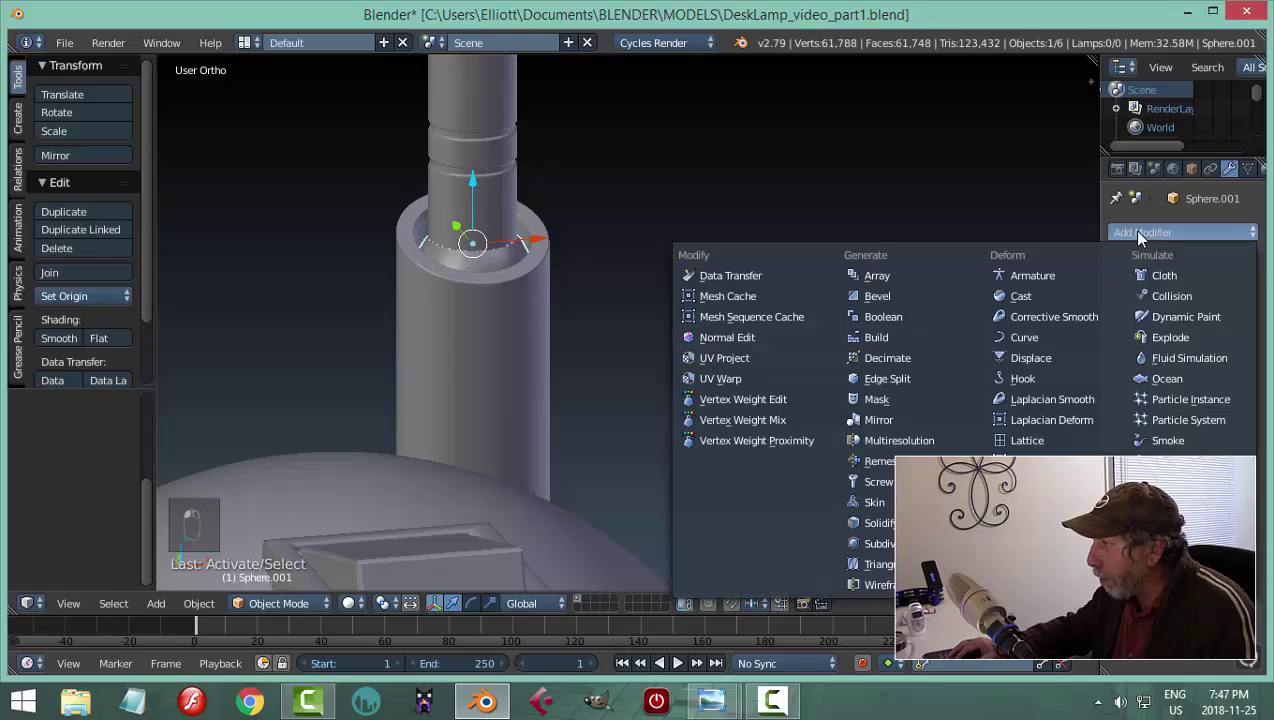
pyautogui.click(892, 419)
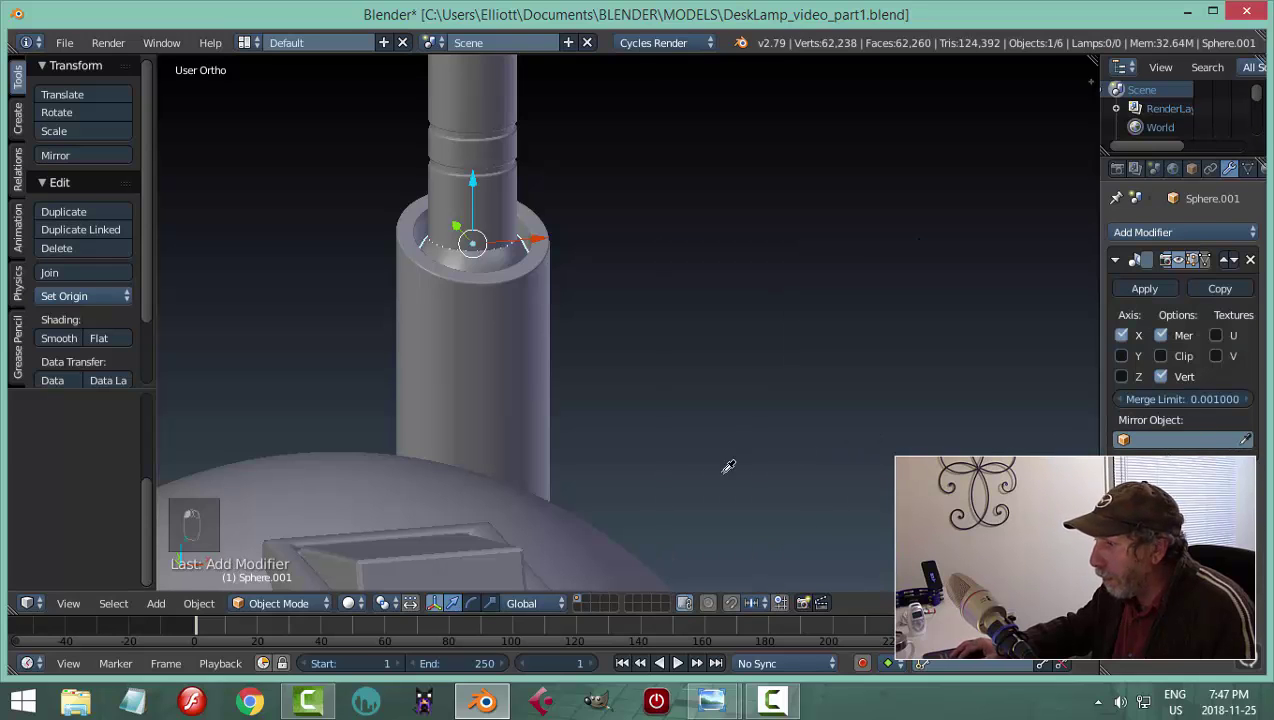
pyautogui.click(399, 474)
pyautogui.scroll(-4, 401, 474)
pyautogui.press('a')
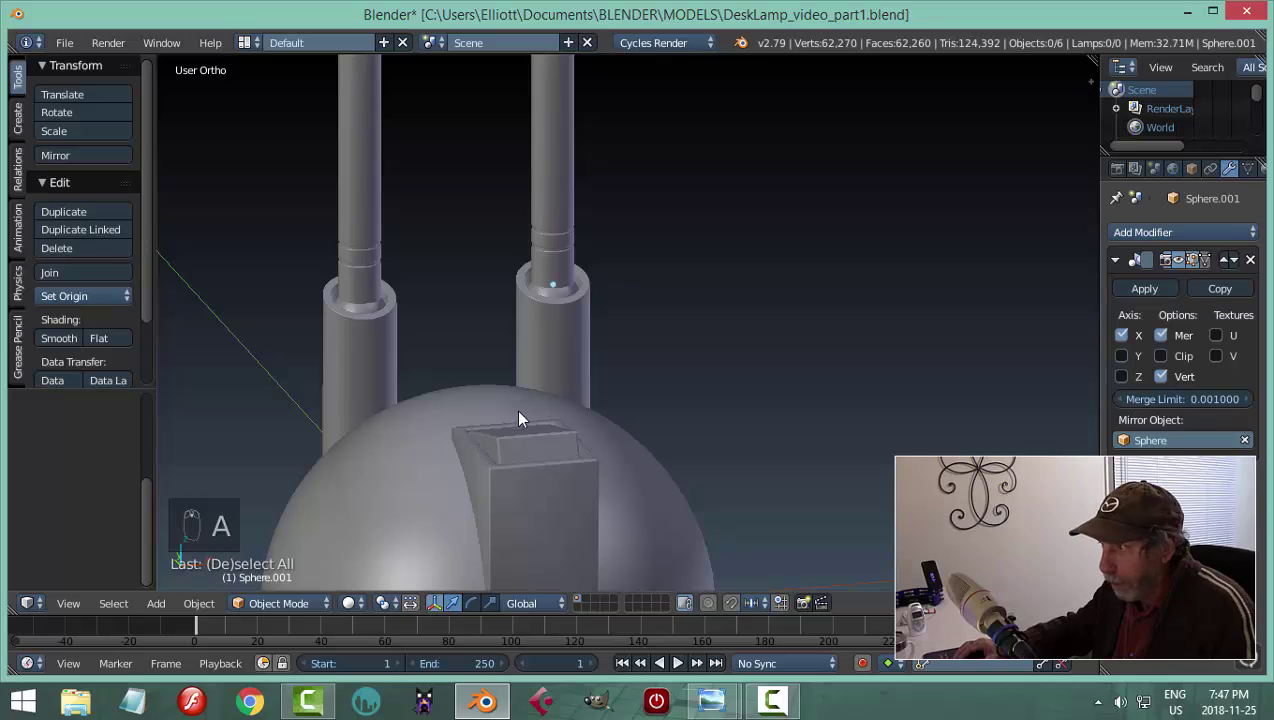
# Inspect both poles in their sockets and save the model over the existing DeskLamp_video_part1.blend
pyautogui.moveTo(518, 418); pyautogui.dragTo(494, 307, button='middle')
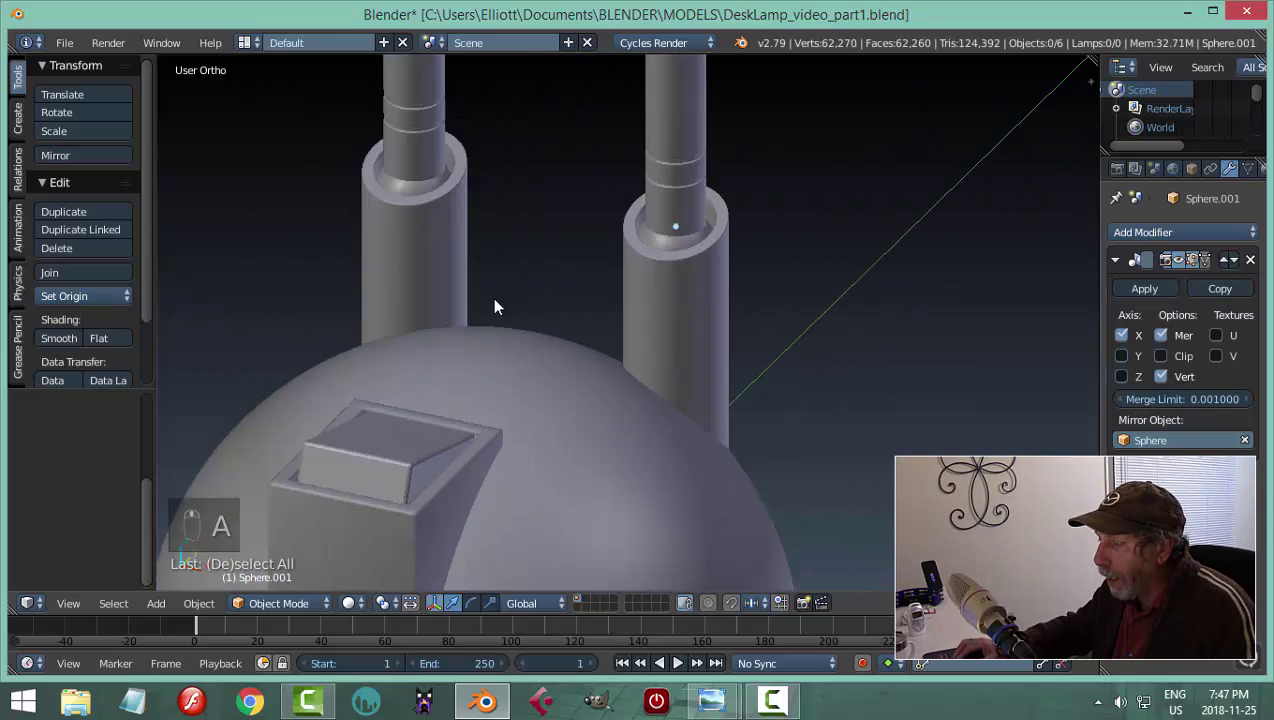
pyautogui.scroll(-4, 494, 307)
pyautogui.moveTo(563, 361); pyautogui.dragTo(467, 415, button='middle')
pyautogui.scroll(3, 392, 330)
pyautogui.hotkey('ctrl', 's')
pyautogui.click(510, 361)
pyautogui.hotkey('ctrl', 's')
pyautogui.click(467, 415)
pyautogui.scroll(3, 467, 415)
pyautogui.moveTo(515, 457); pyautogui.dragTo(625, 324, button='middle')
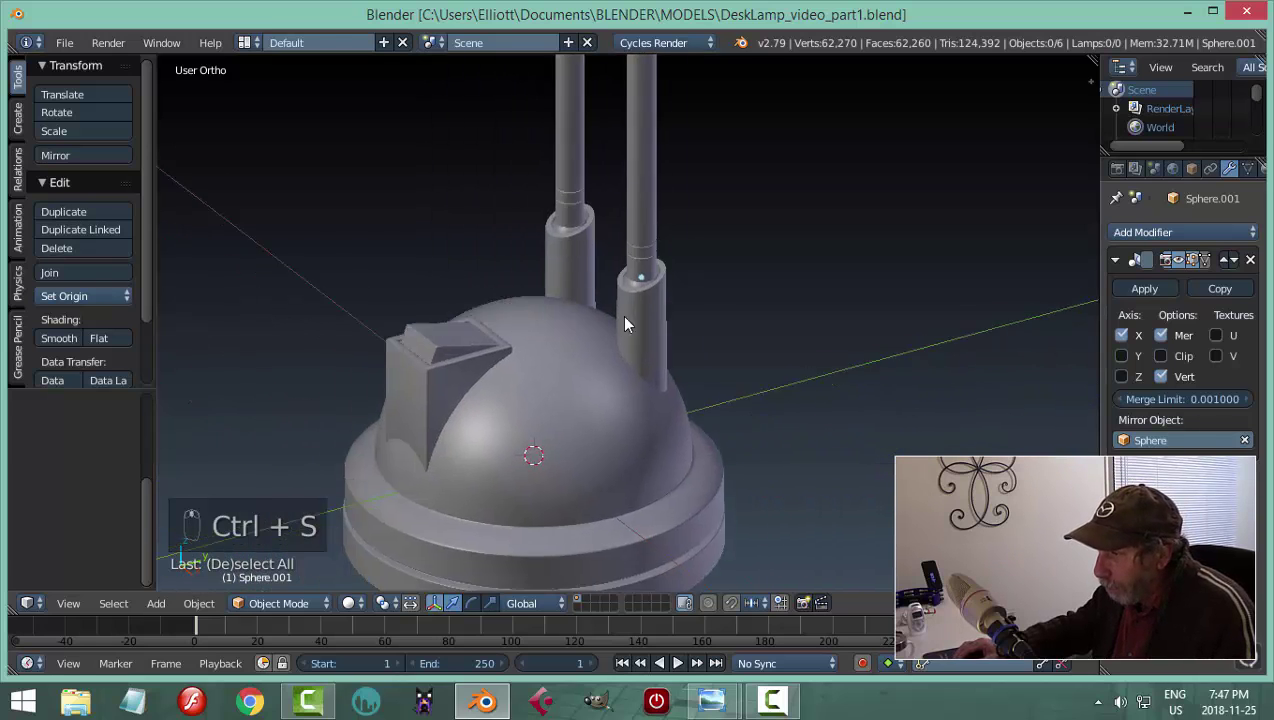
# Examine both telescoping poles from several angles, including the pole's mesh and stepped joints
pyautogui.scroll(3, 587, 380)
pyautogui.moveTo(418, 362); pyautogui.dragTo(677, 271, button='middle')
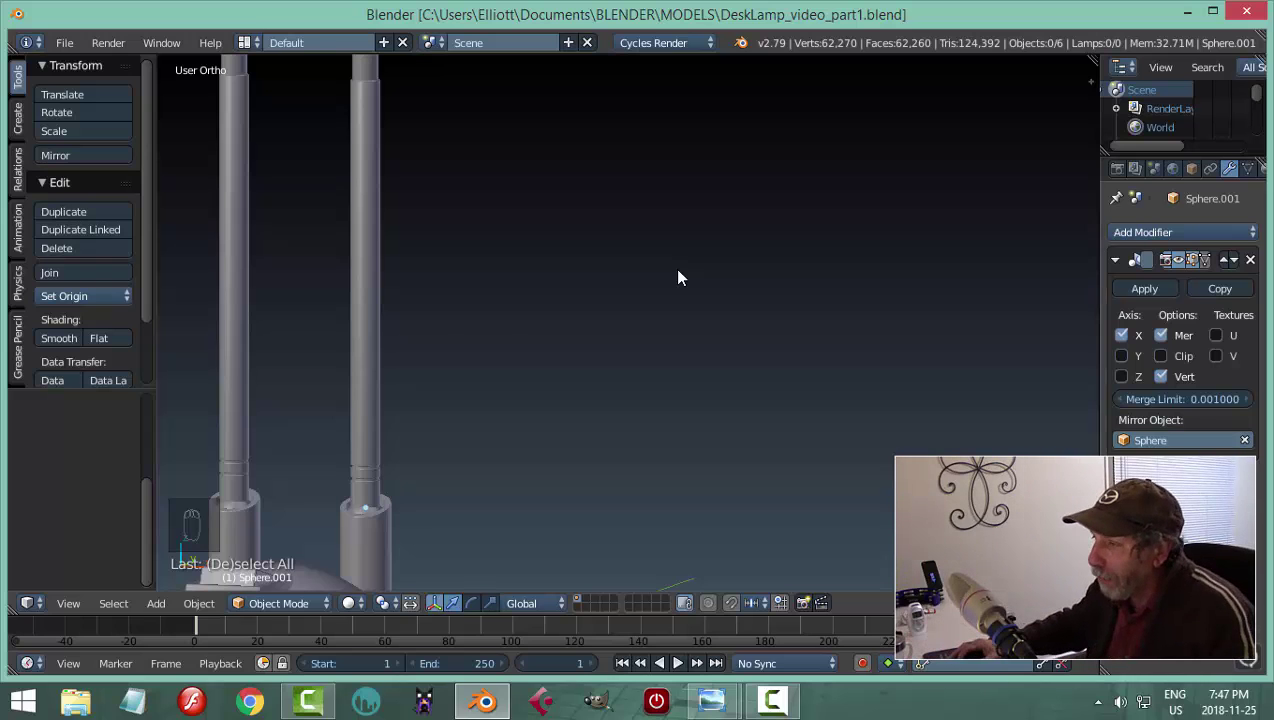
pyautogui.moveTo(677, 278); pyautogui.dragTo(498, 307, button='middle')
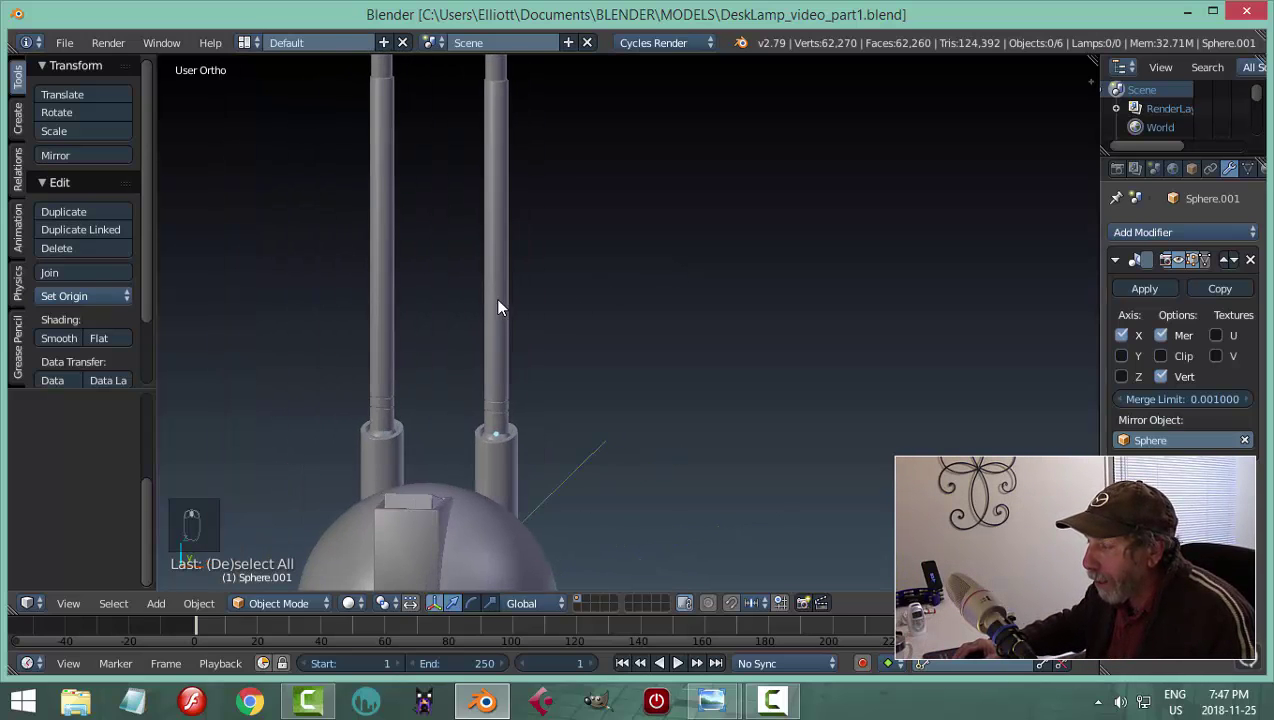
pyautogui.scroll(3, 471, 334)
pyautogui.rightClick(396, 320)
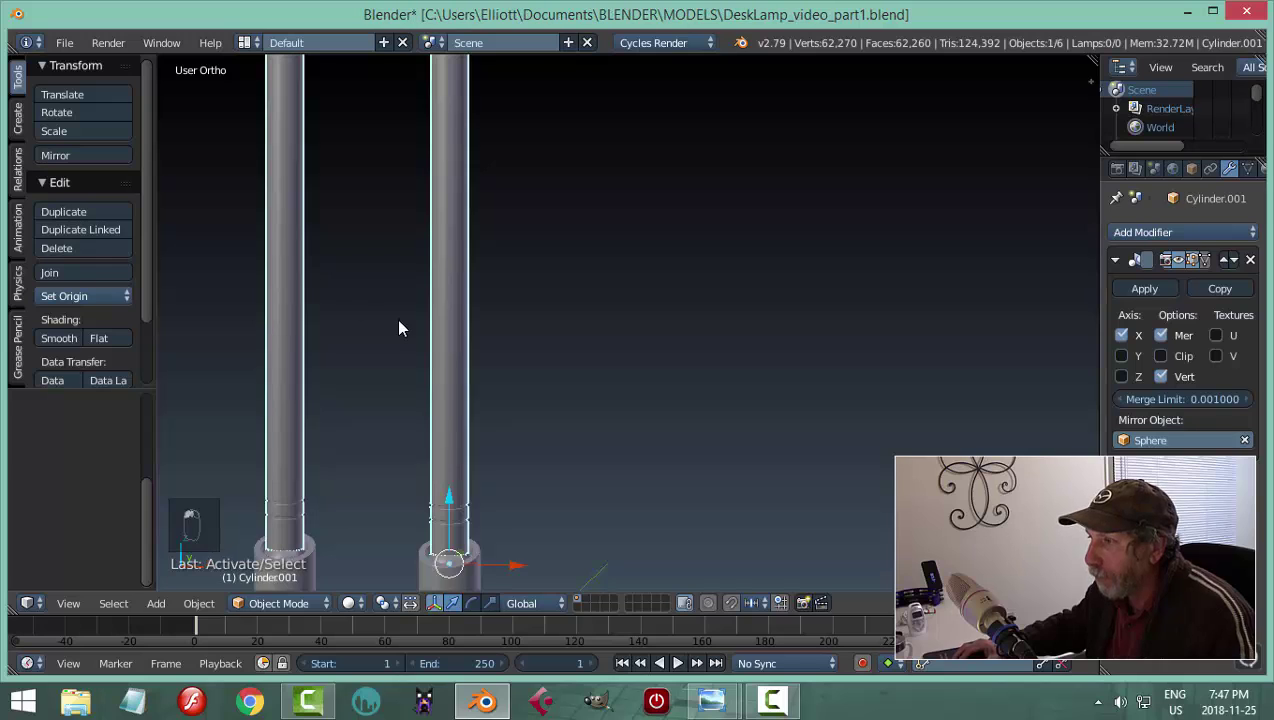
pyautogui.press('Tab')
pyautogui.scroll(-1, 410, 330)
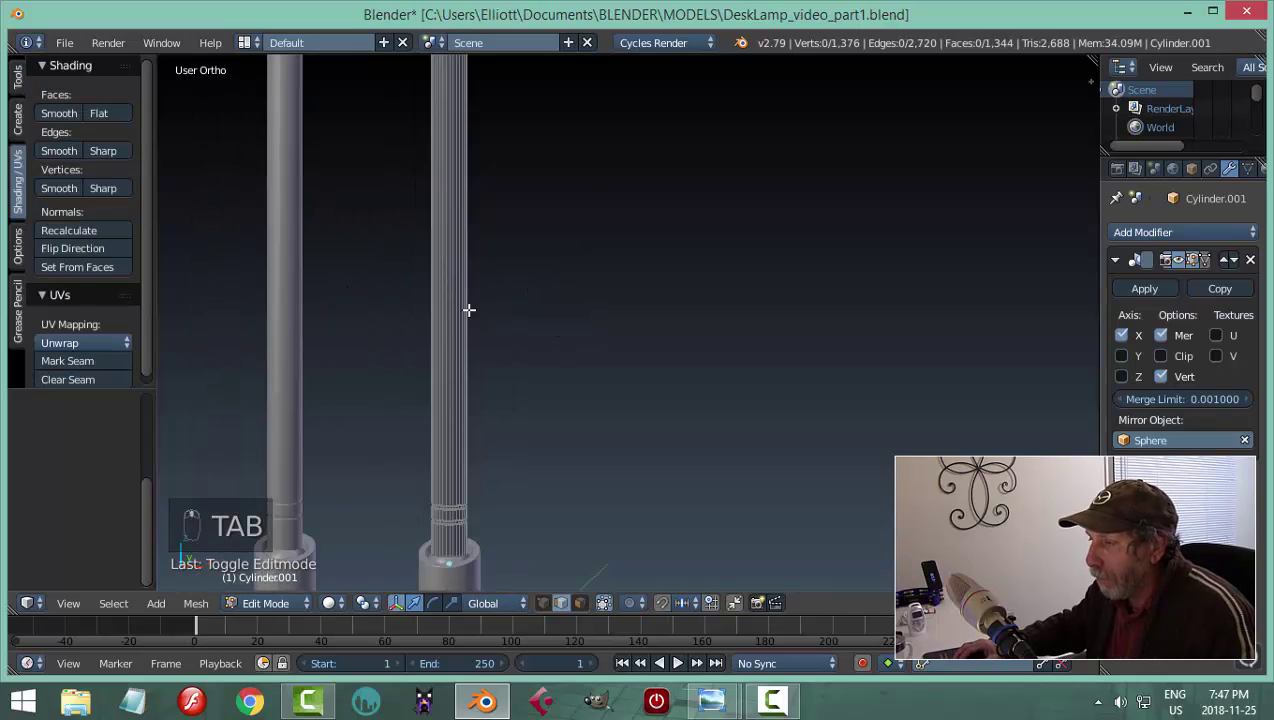
pyautogui.moveTo(573, 317); pyautogui.dragTo(599, 320, button='middle')
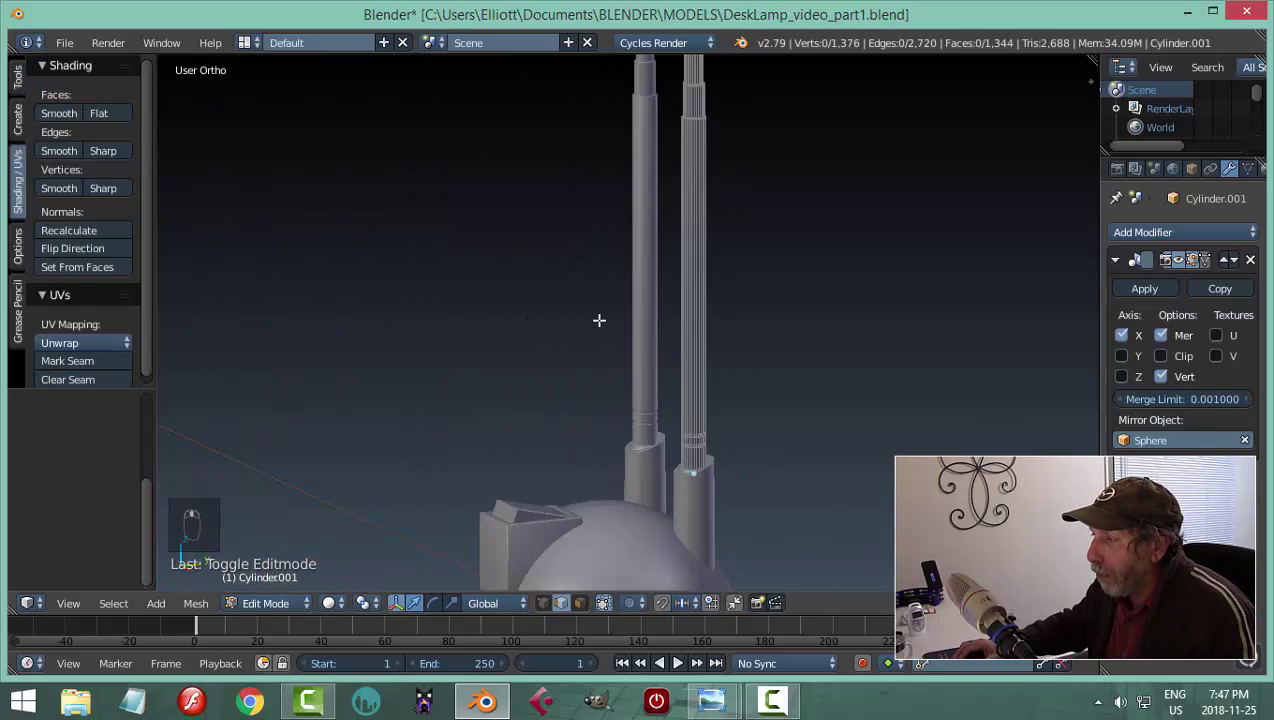
pyautogui.keyDown('shift'); pyautogui.moveTo(704, 275); pyautogui.dragTo(660, 345, button='middle'); pyautogui.keyUp('shift')
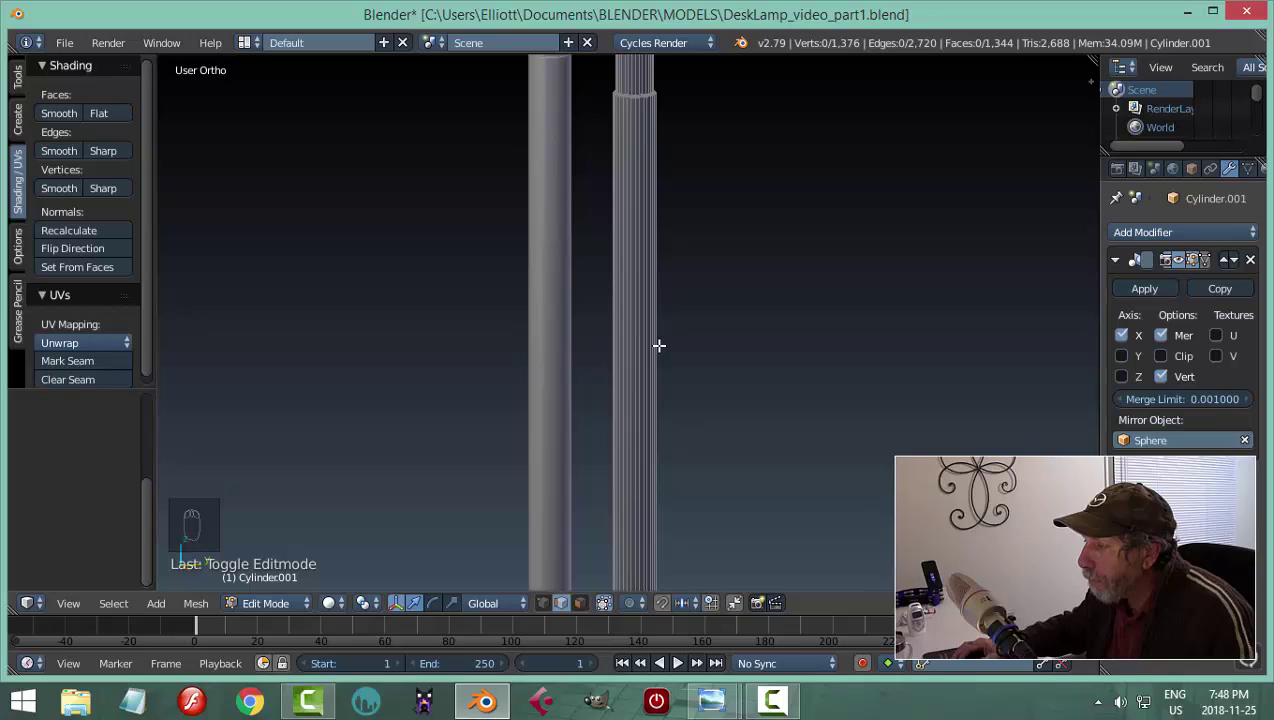
pyautogui.scroll(-1, 659, 345)
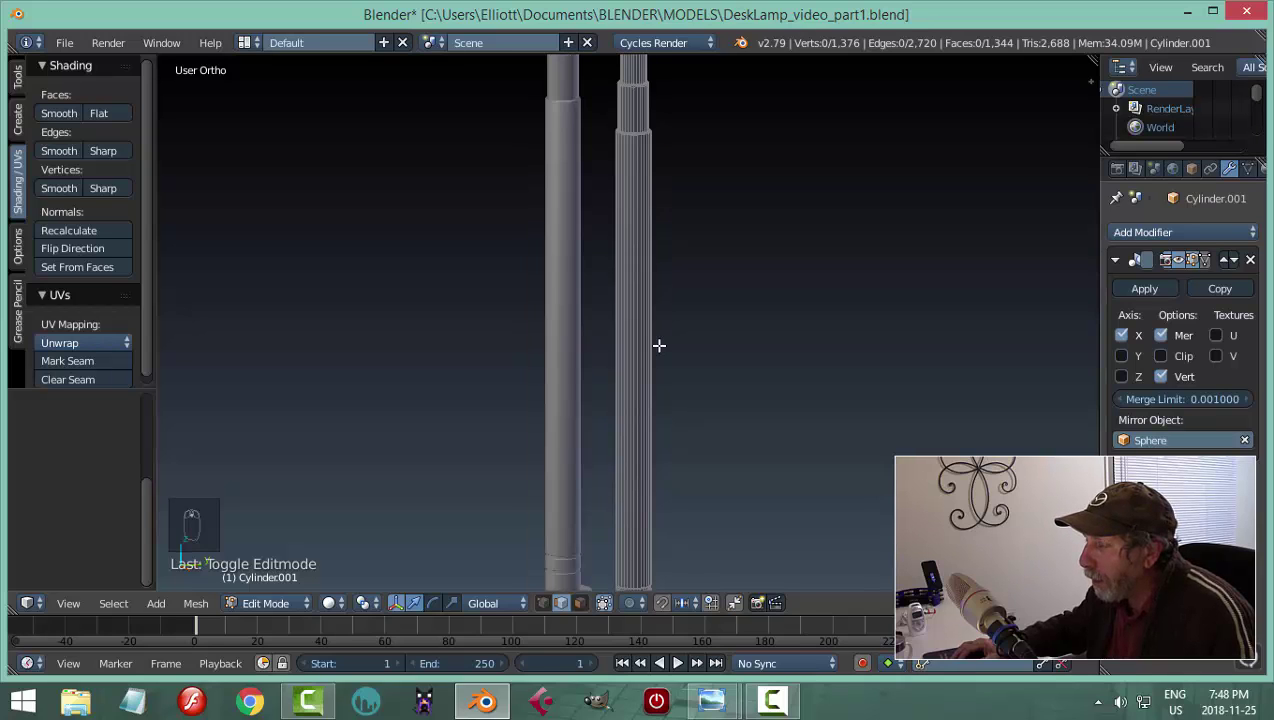
pyautogui.keyDown('shift'); pyautogui.moveTo(694, 230); pyautogui.dragTo(611, 404, button='middle'); pyautogui.keyUp('shift')
pyautogui.scroll(5, 659, 412)
pyautogui.scroll(-4, 616, 410)
pyautogui.scroll(-6, 616, 410)
pyautogui.press('Tab')
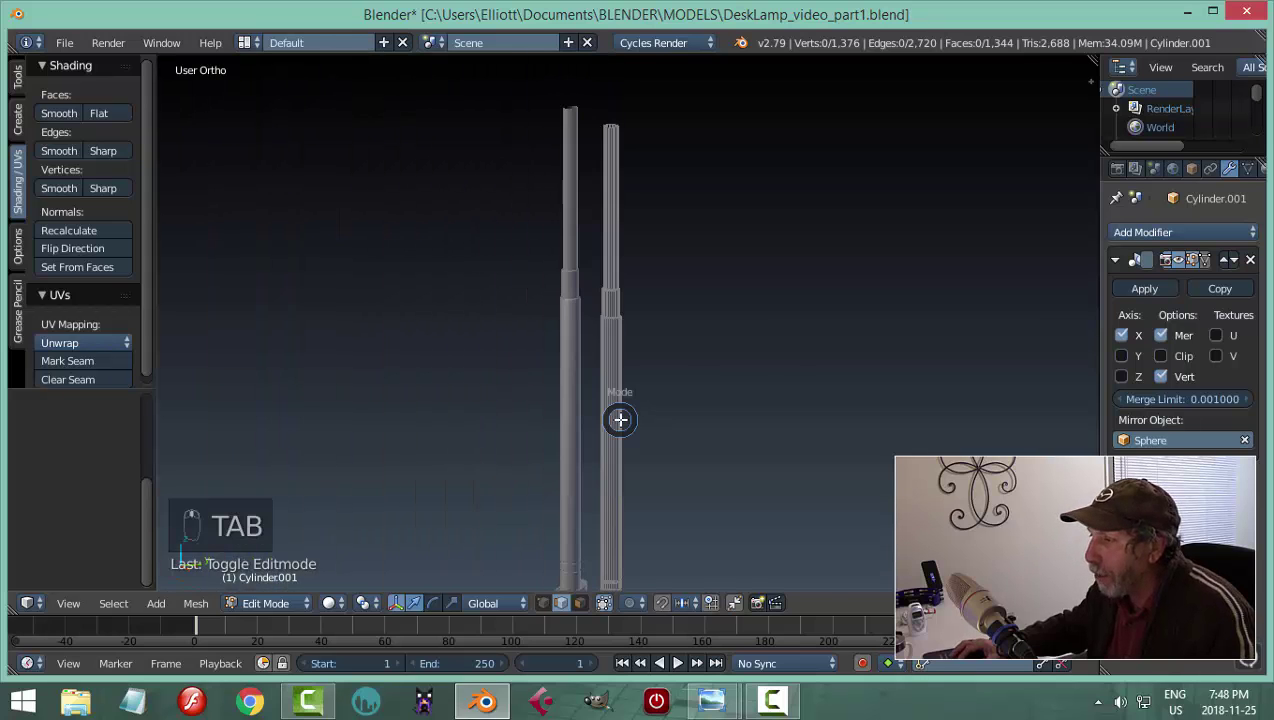
pyautogui.click(468, 417)
pyautogui.moveTo(468, 417); pyautogui.dragTo(738, 455, button='middle')
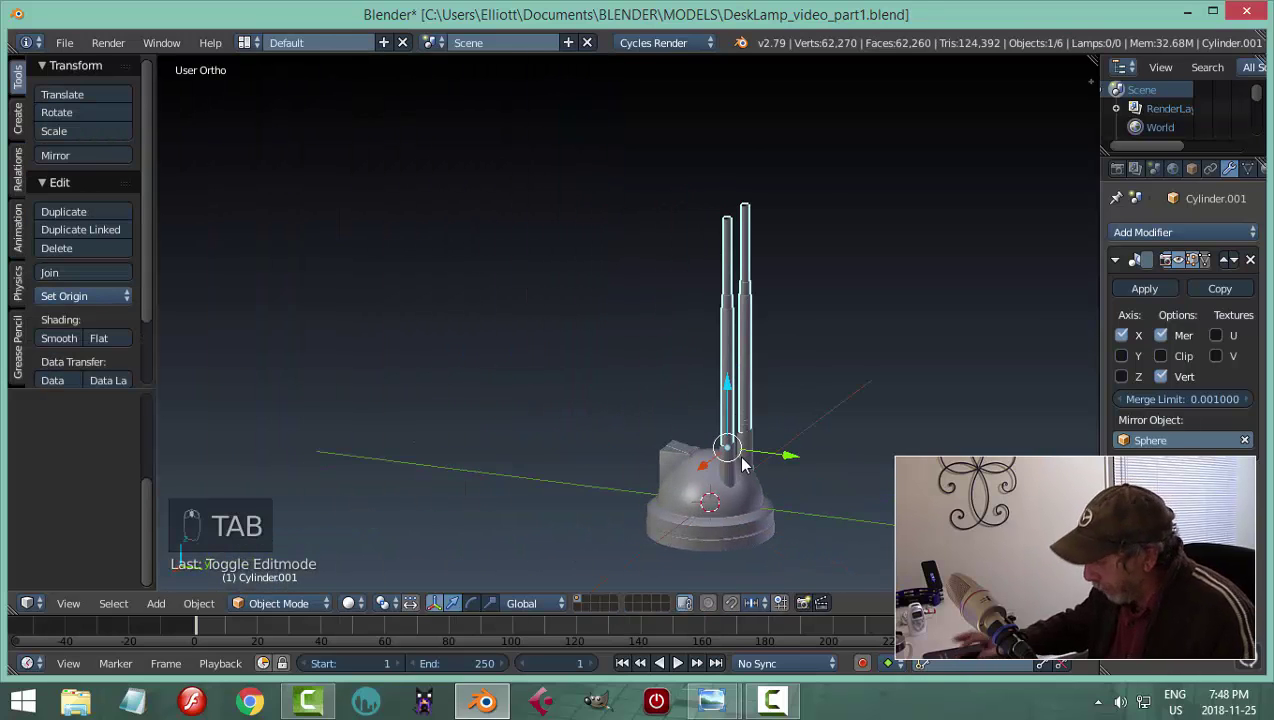
# View the poles from behind and compare them with reference photo 1.jpg in Windows Photo Viewer
pyautogui.press('ctrl+KP_1')
pyautogui.scroll(6, 738, 455)
pyautogui.keyDown('shift'); pyautogui.moveTo(800, 421); pyautogui.dragTo(516, 290, button='middle'); pyautogui.keyUp('shift')
pyautogui.scroll(1, 517, 318)
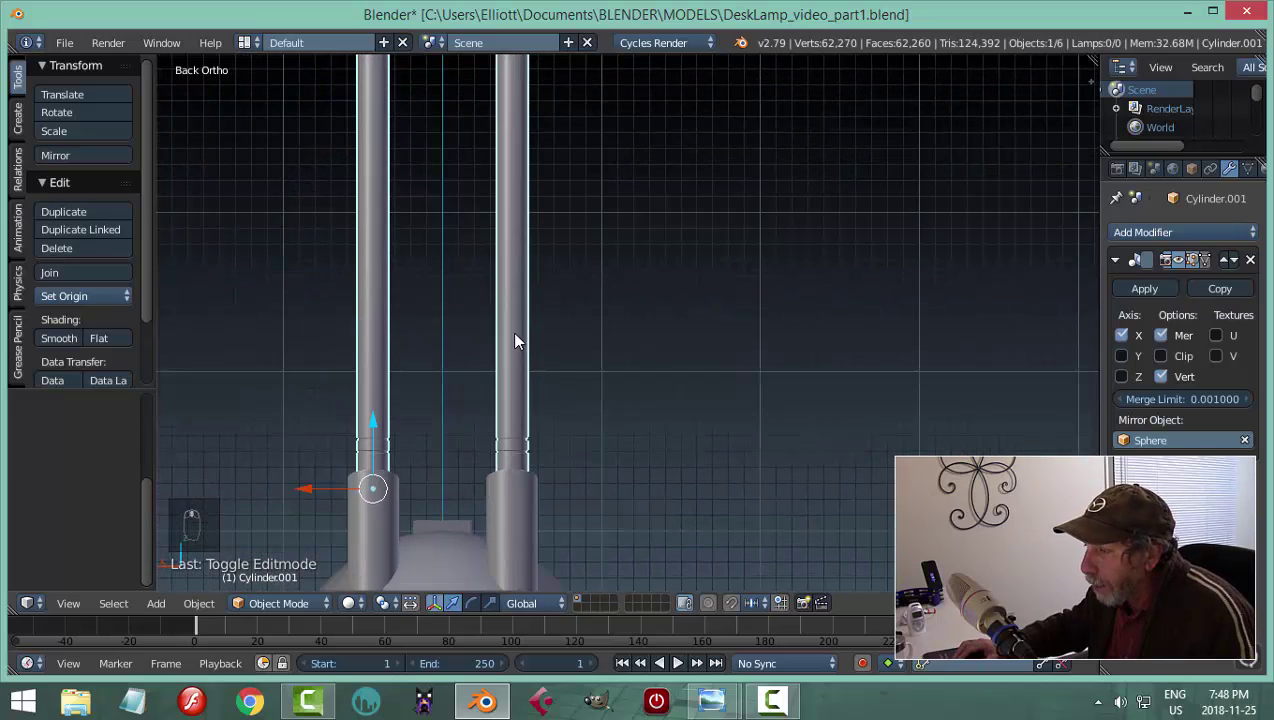
pyautogui.keyDown('shift'); pyautogui.moveTo(557, 361); pyautogui.dragTo(581, 288, button='middle'); pyautogui.keyUp('shift')
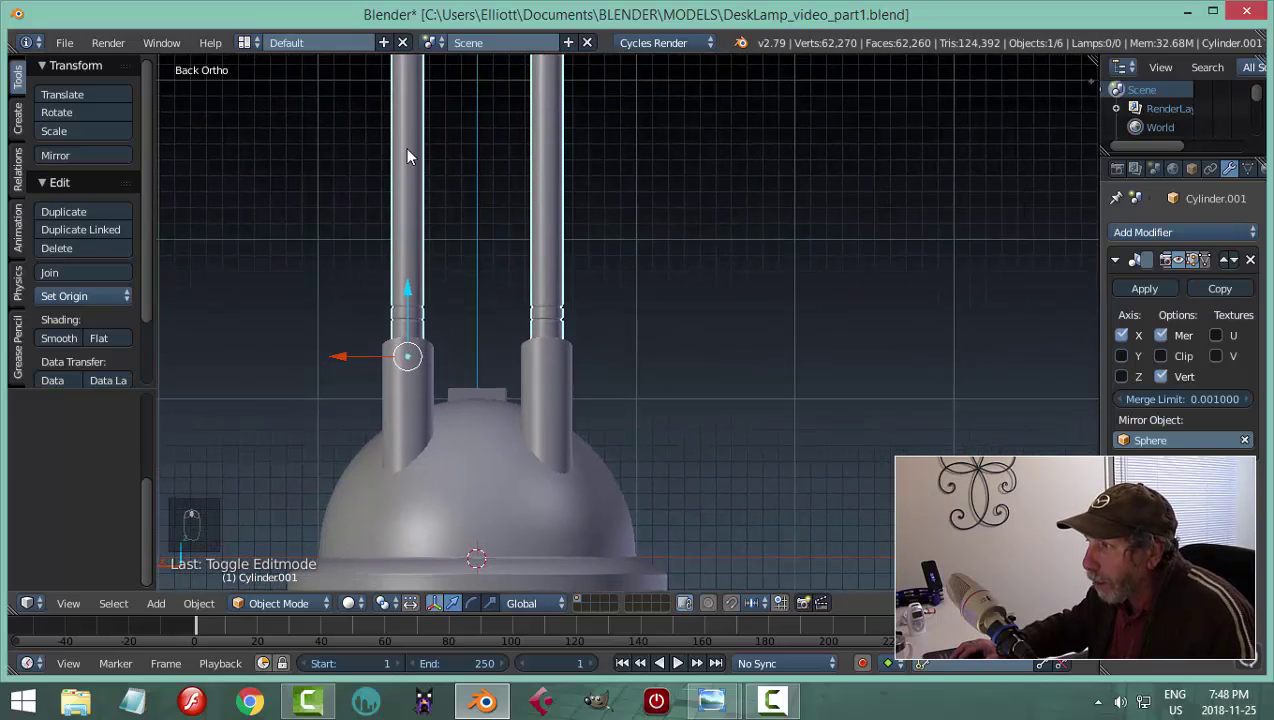
pyautogui.scroll(-7, 642, 156)
pyautogui.scroll(5, 597, 336)
pyautogui.keyDown('shift'); pyautogui.moveTo(597, 336); pyautogui.dragTo(593, 346, button='middle'); pyautogui.keyUp('shift')
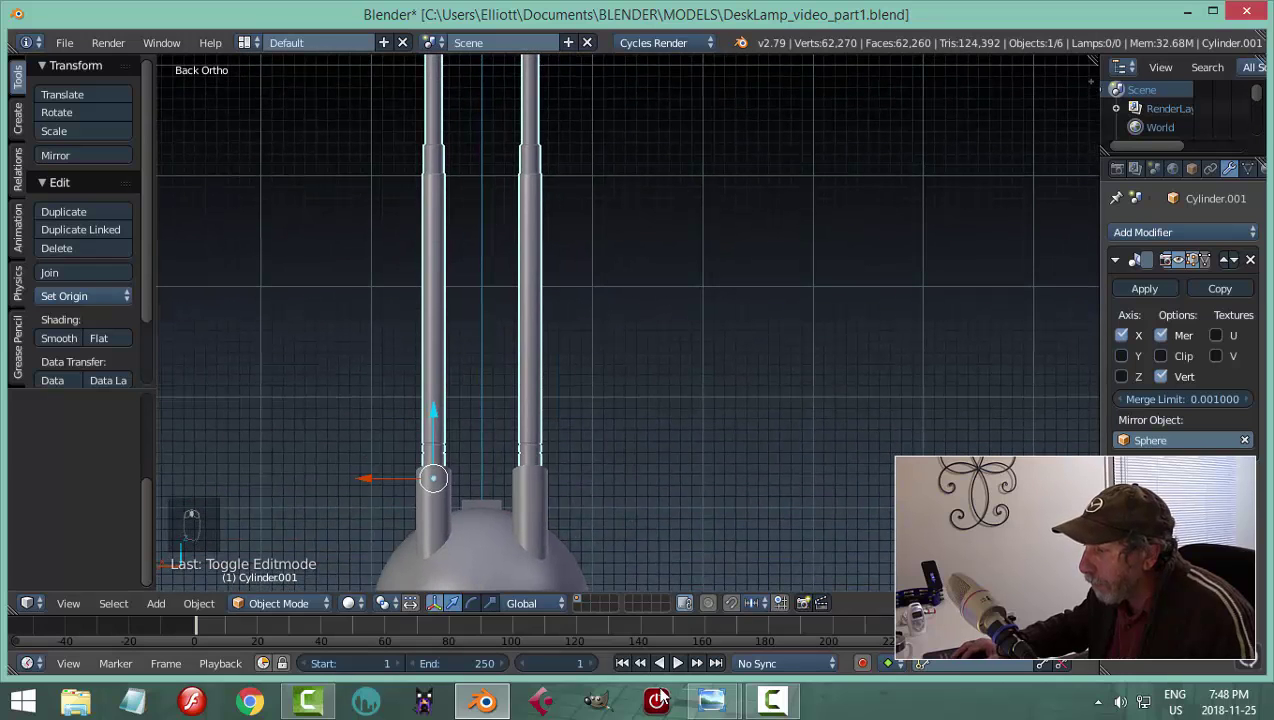
pyautogui.moveTo(708, 703)
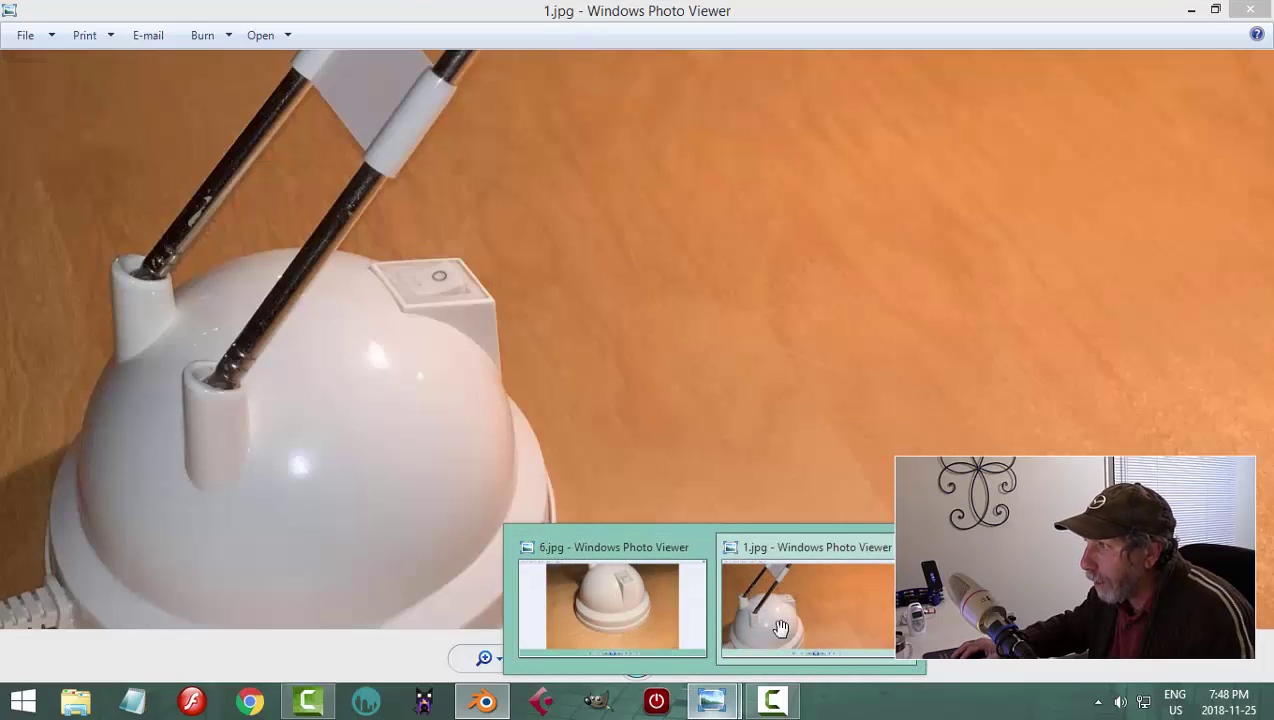
pyautogui.click(777, 624)
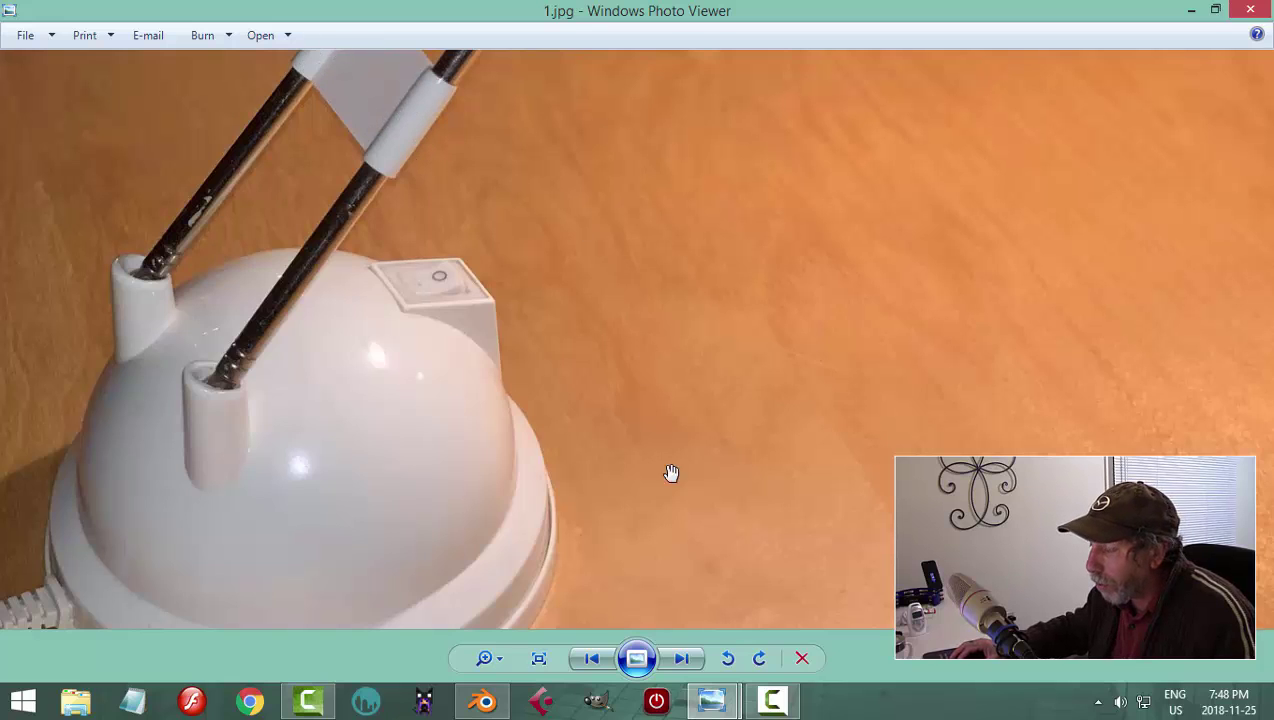
pyautogui.click(528, 620)
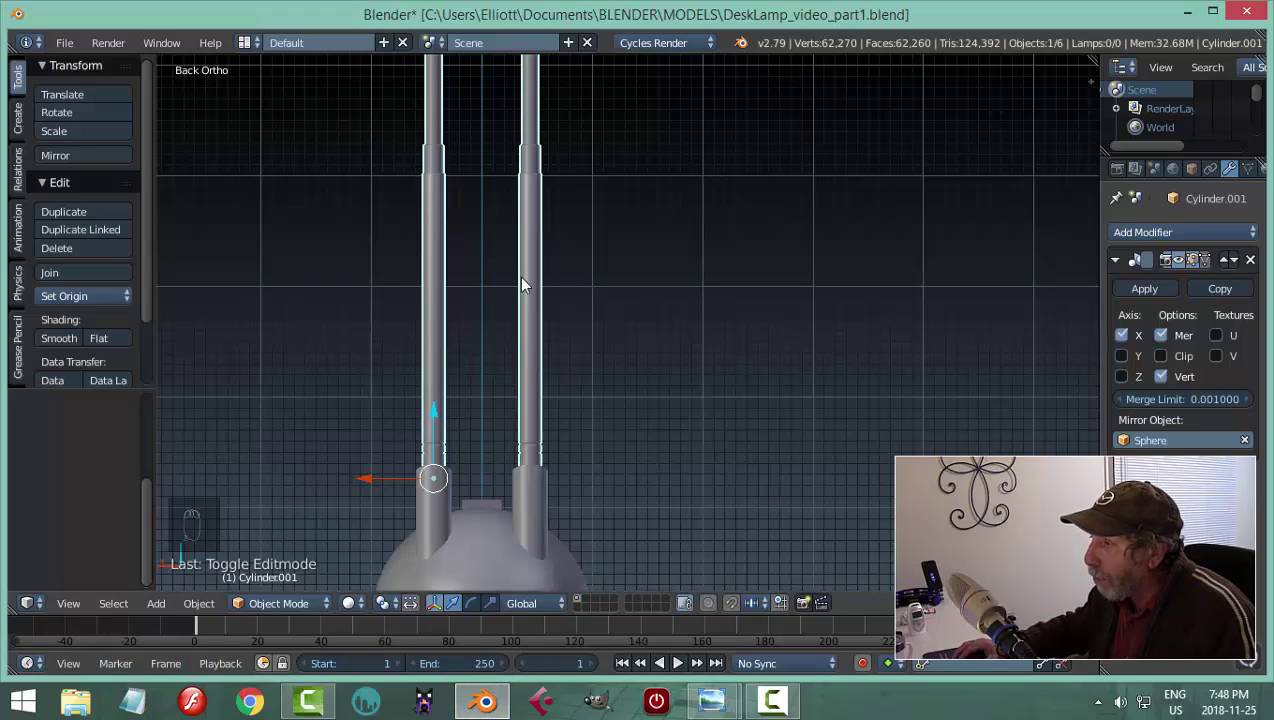
# Duplicate the edge loop just below the upper rim of the pole's widest section and separate it into its own object
pyautogui.scroll(1, 446, 360)
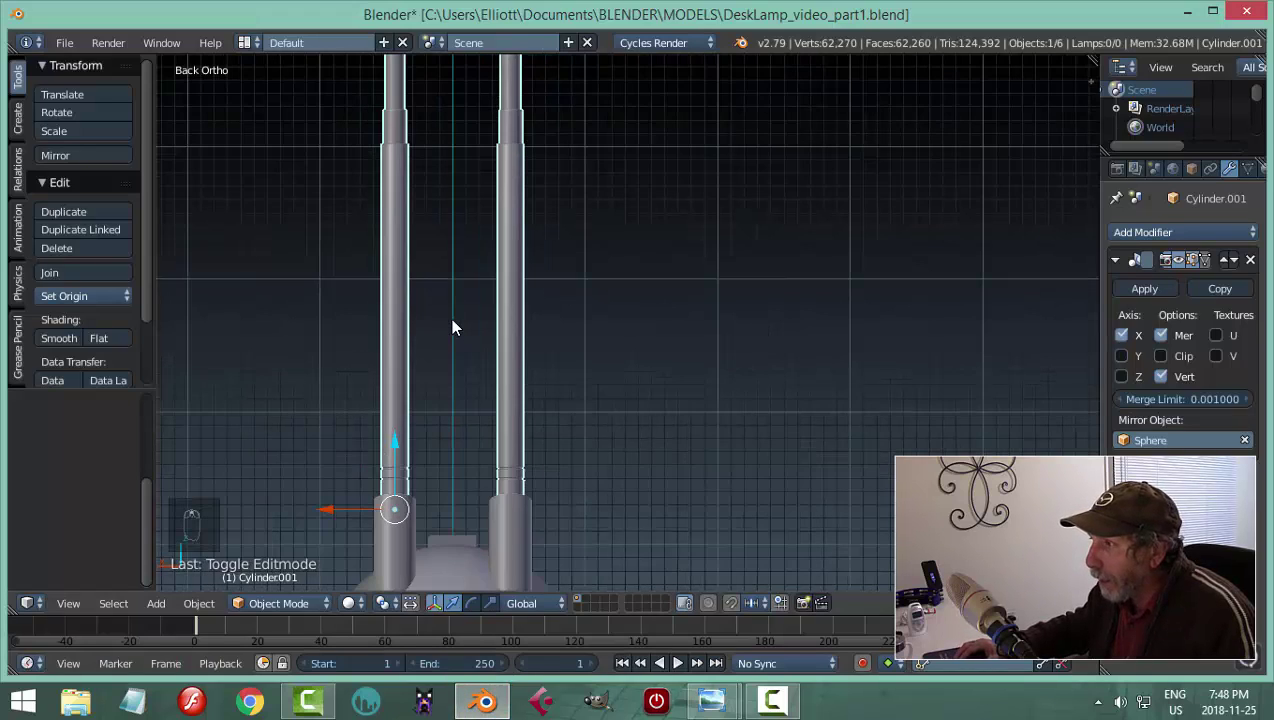
pyautogui.keyDown('shift'); pyautogui.moveTo(446, 236); pyautogui.dragTo(548, 321, button='middle'); pyautogui.keyUp('shift')
pyautogui.press('Tab')
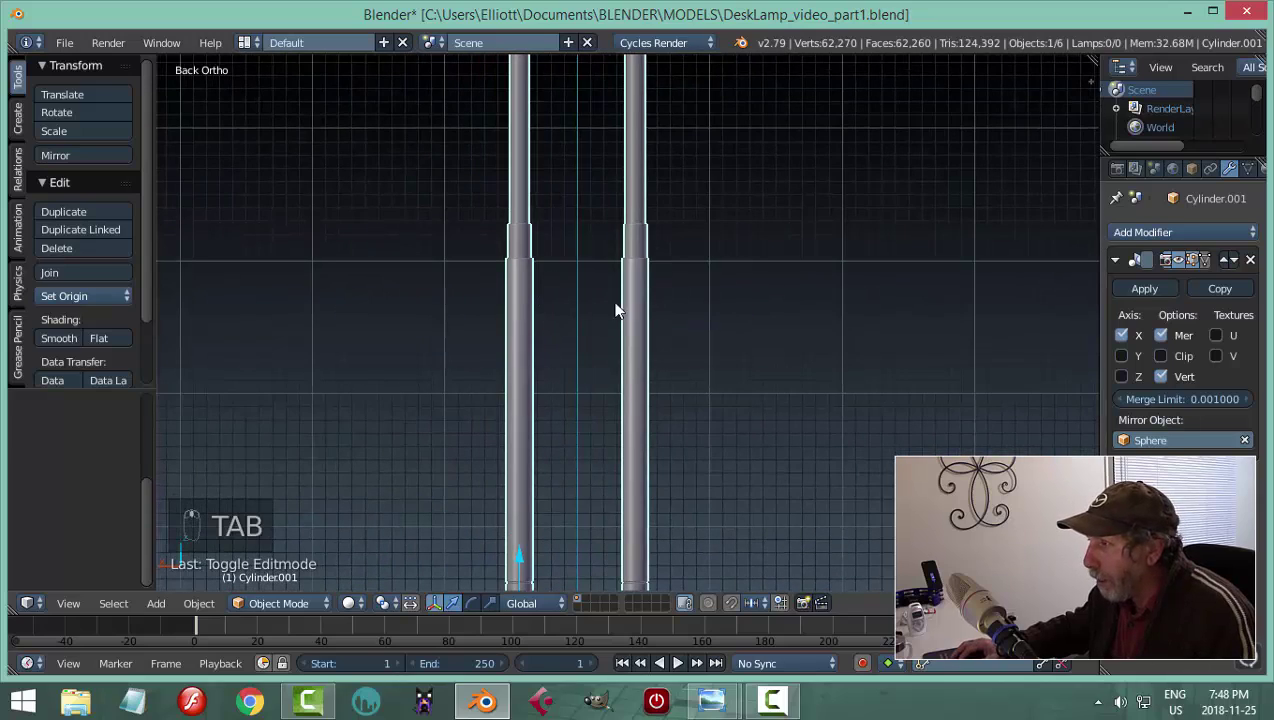
pyautogui.press('Tab')
pyautogui.scroll(3, 563, 304)
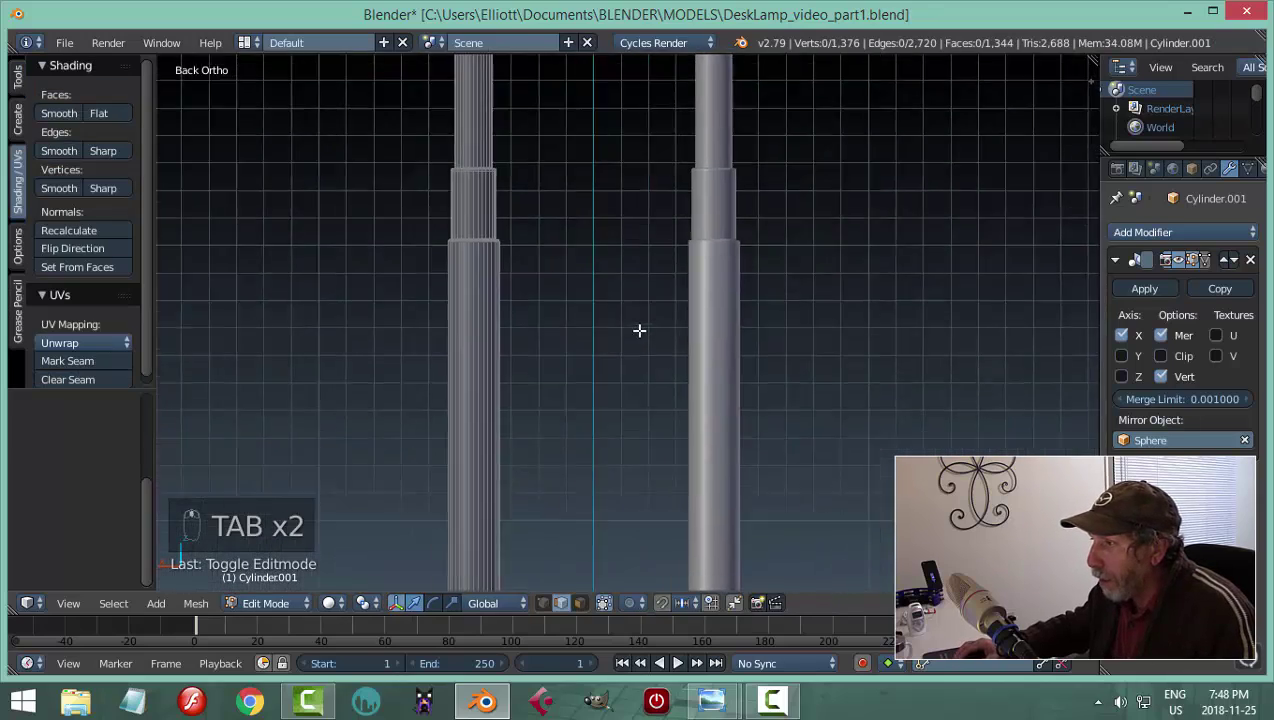
pyautogui.scroll(3, 671, 390)
pyautogui.keyDown('shift'); pyautogui.moveTo(657, 390); pyautogui.dragTo(637, 350, button='middle'); pyautogui.keyUp('shift')
pyautogui.scroll(2, 602, 305)
pyautogui.keyDown('alt'); pyautogui.rightClick(602, 291); pyautogui.keyUp('alt')
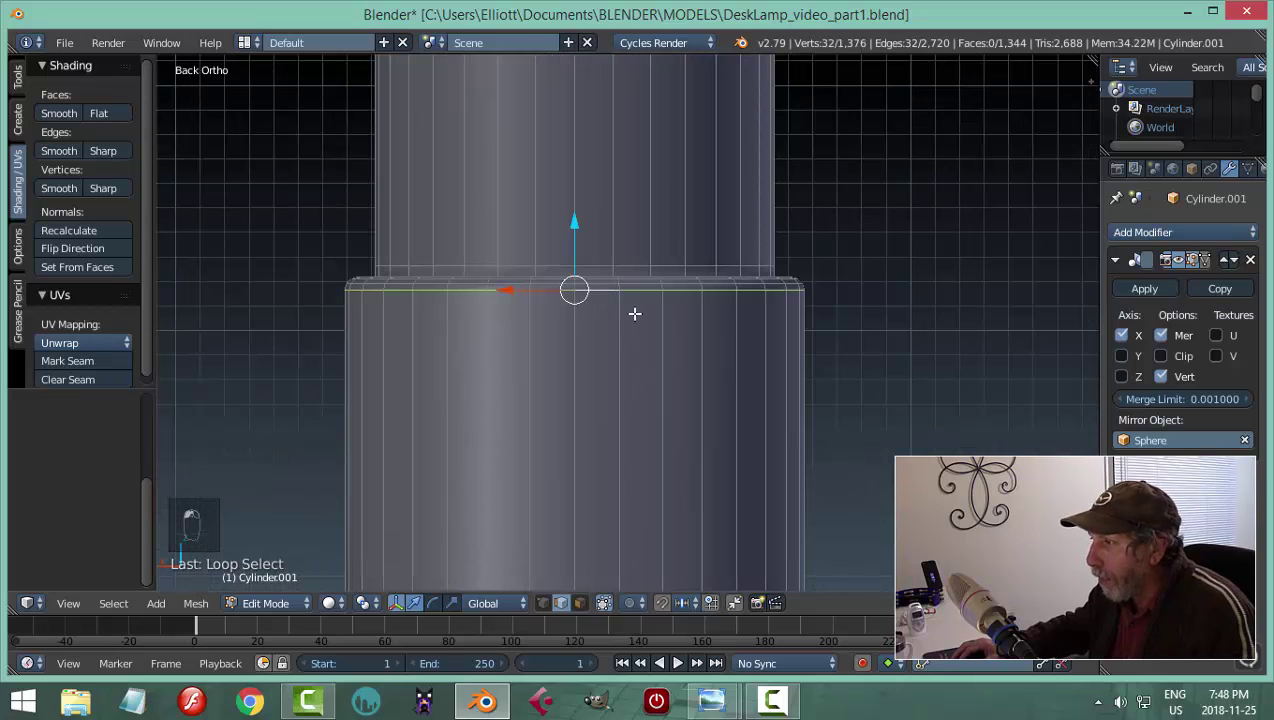
pyautogui.scroll(-2, 716, 449)
pyautogui.hotkey('shift', 'd')
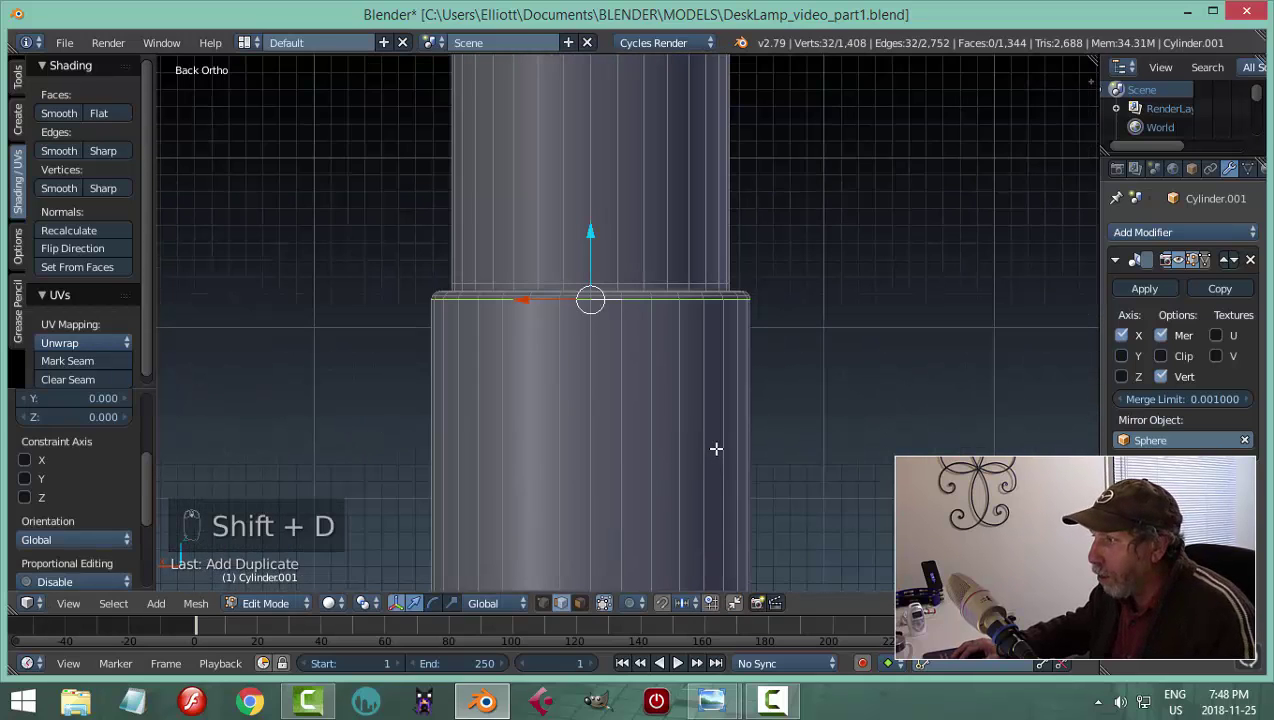
pyautogui.press('p')
pyautogui.click(716, 449)
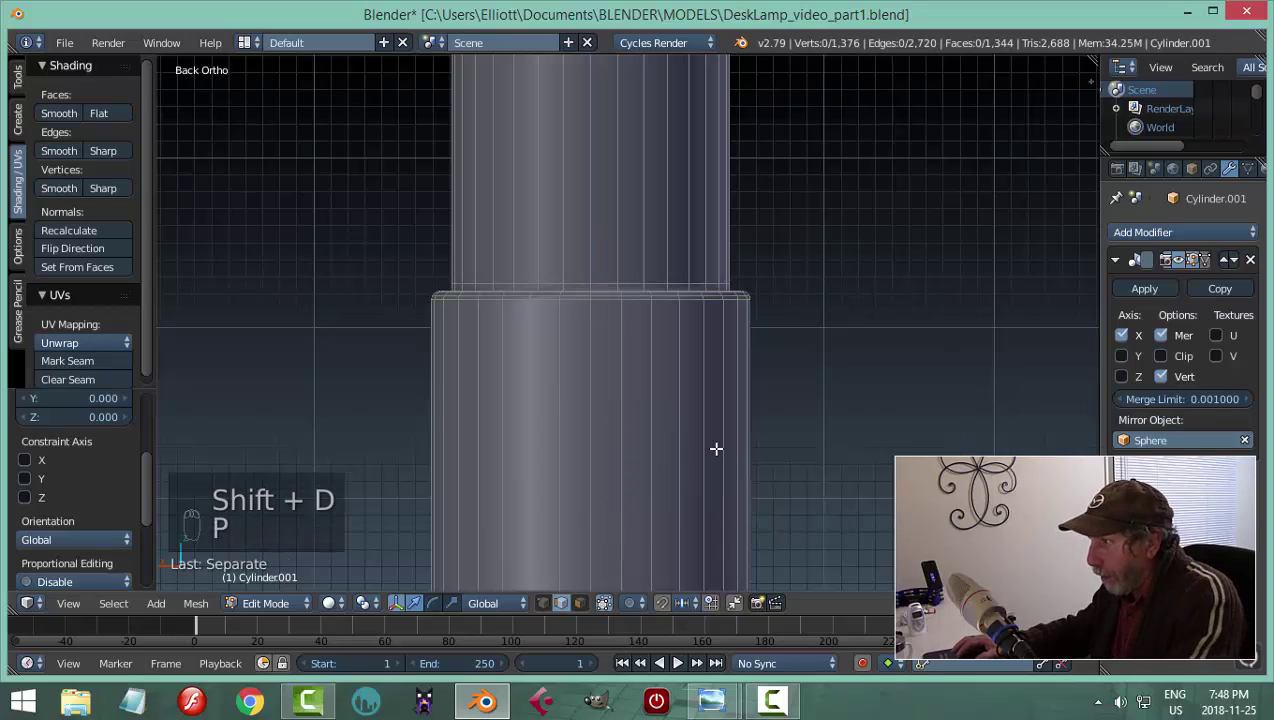
pyautogui.press('Tab')
pyautogui.click(643, 449)
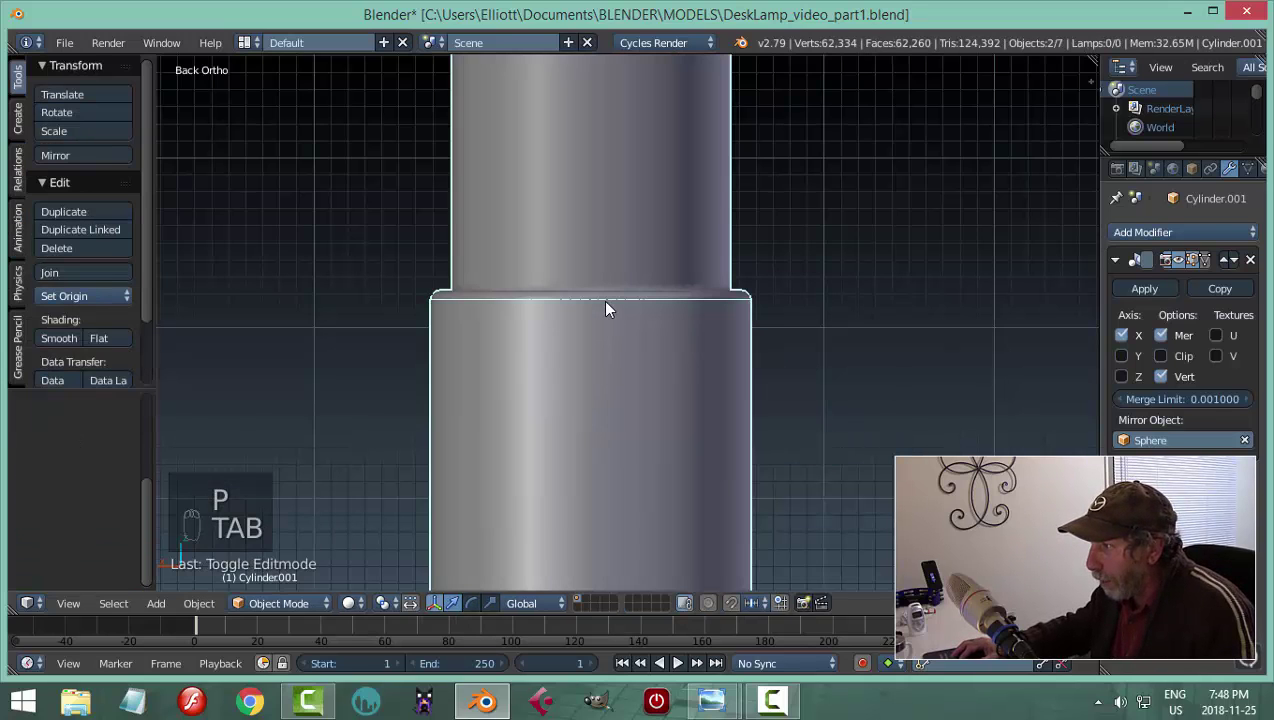
# Select the separated ring on its own and set its origin to its geometry
pyautogui.click(606, 306)
pyautogui.scroll(-2, 703, 407)
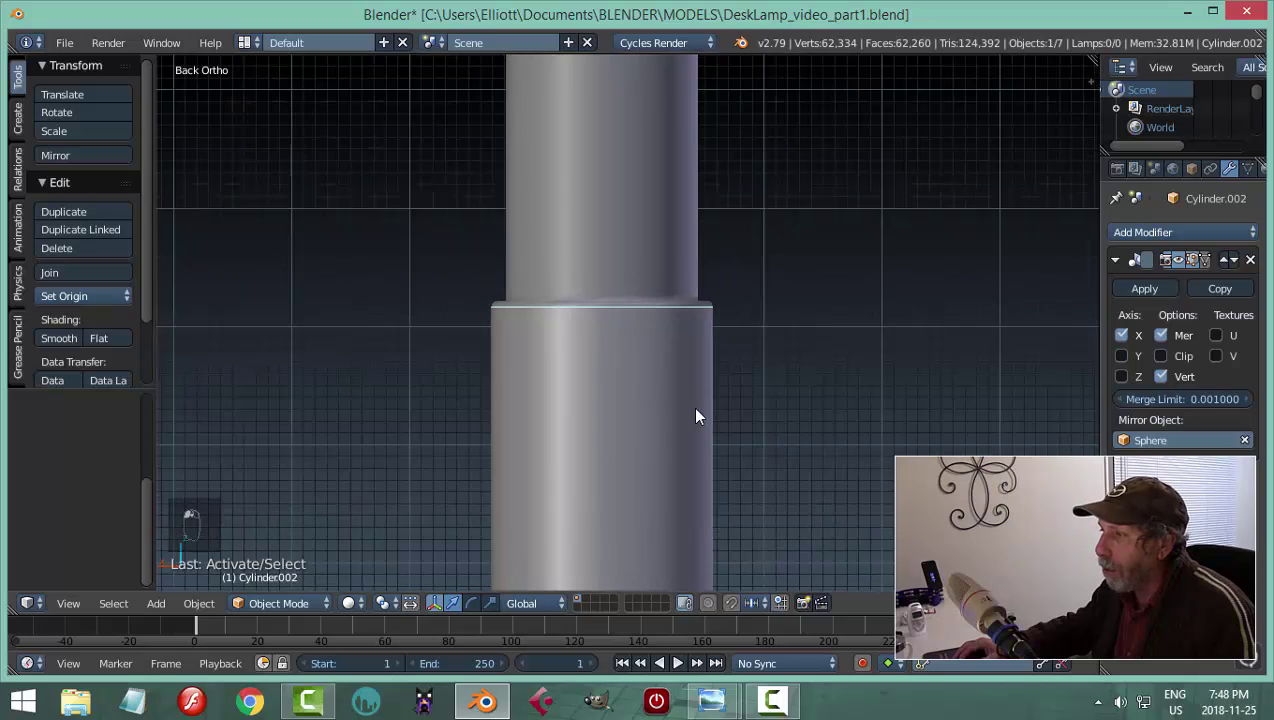
pyautogui.click(45, 297)
pyautogui.click(86, 337)
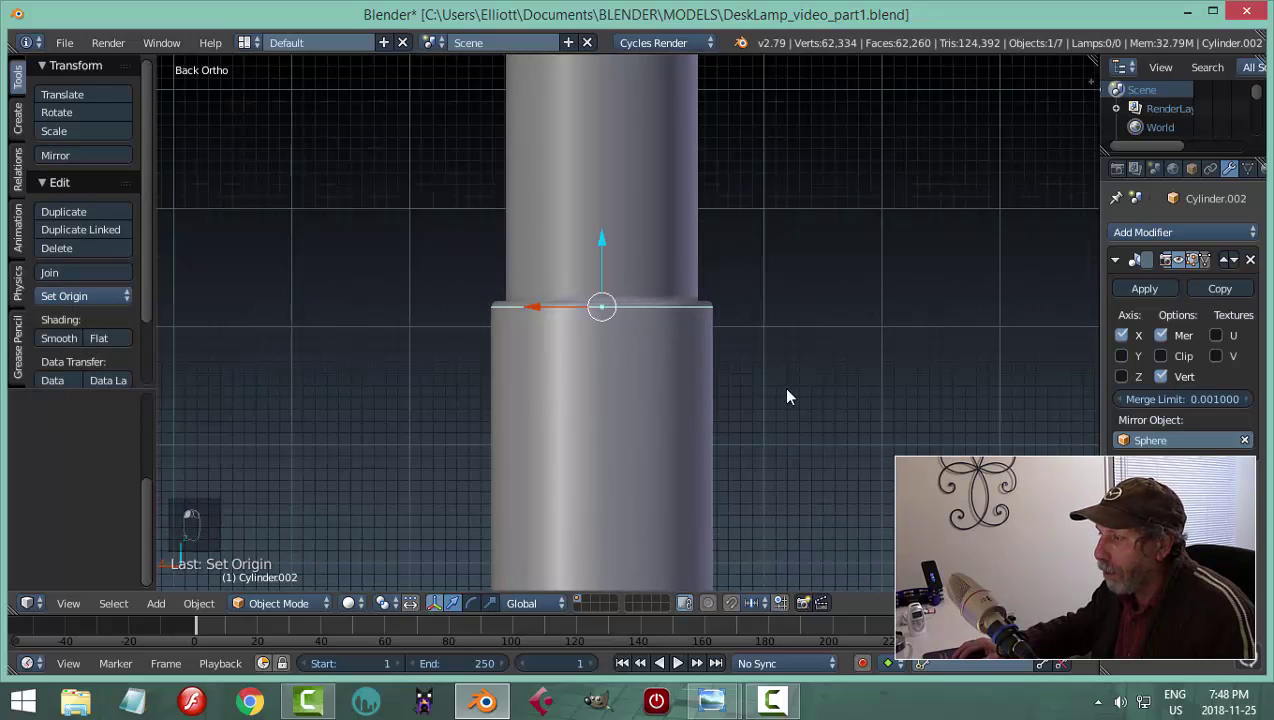
# Lower the ring along Z to slightly below the upper rim of the pole's widest section
pyautogui.moveTo(601, 242); pyautogui.dragTo(593, 364)
pyautogui.moveTo(855, 328); pyautogui.dragTo(714, 378, button='middle')
pyautogui.press('KP_Decimal')
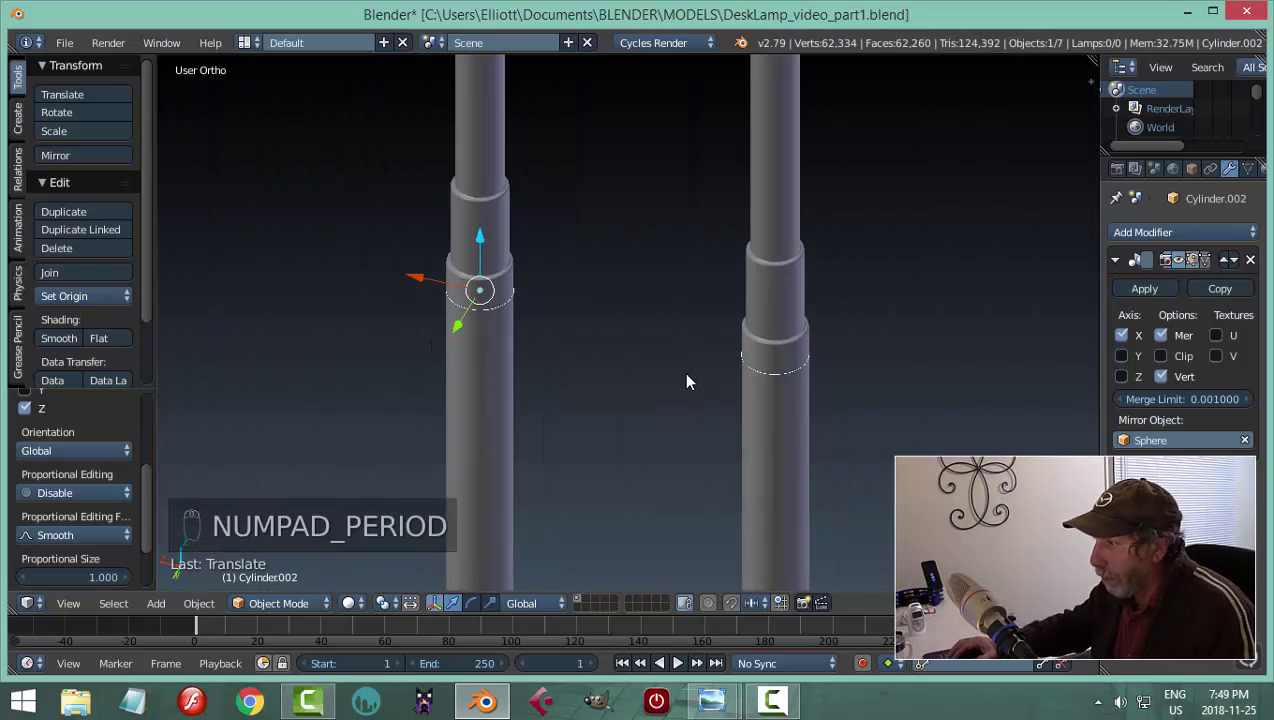
pyautogui.scroll(-1, 605, 374)
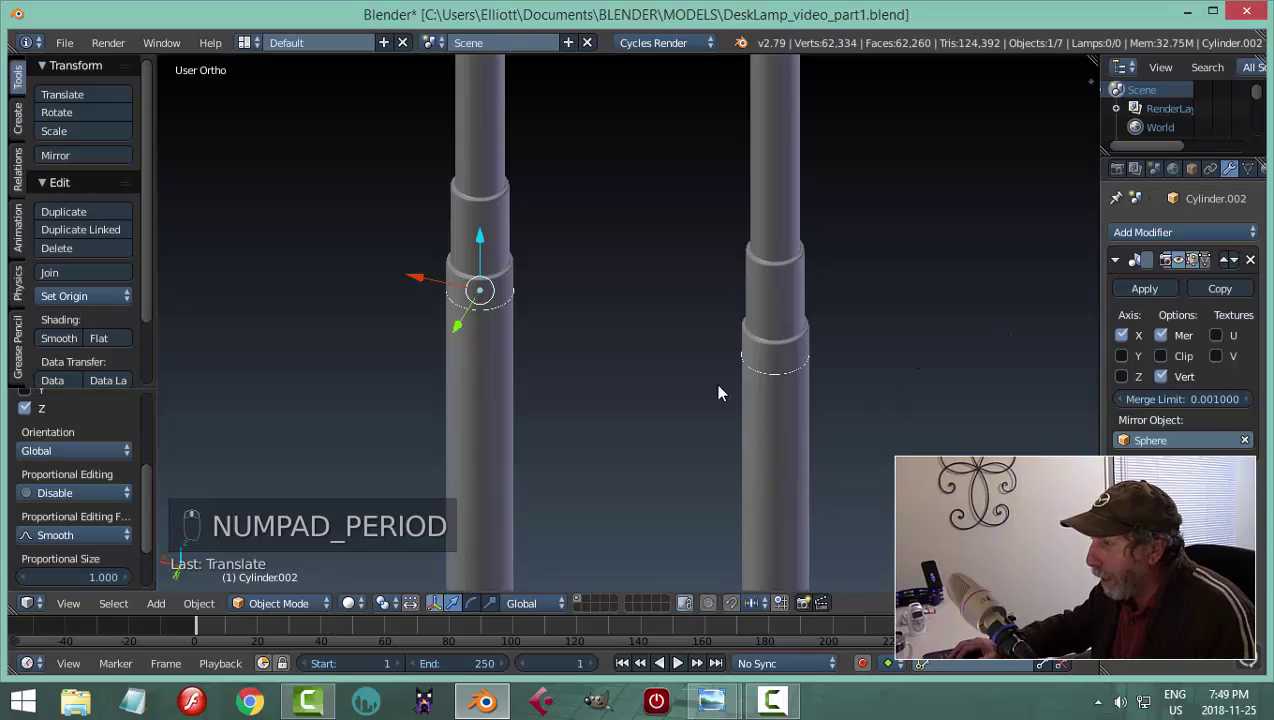
pyautogui.scroll(1, 500, 365)
pyautogui.keyDown('shift'); pyautogui.moveTo(481, 363); pyautogui.dragTo(654, 313, button='middle'); pyautogui.keyUp('shift')
pyautogui.scroll(3, 622, 365)
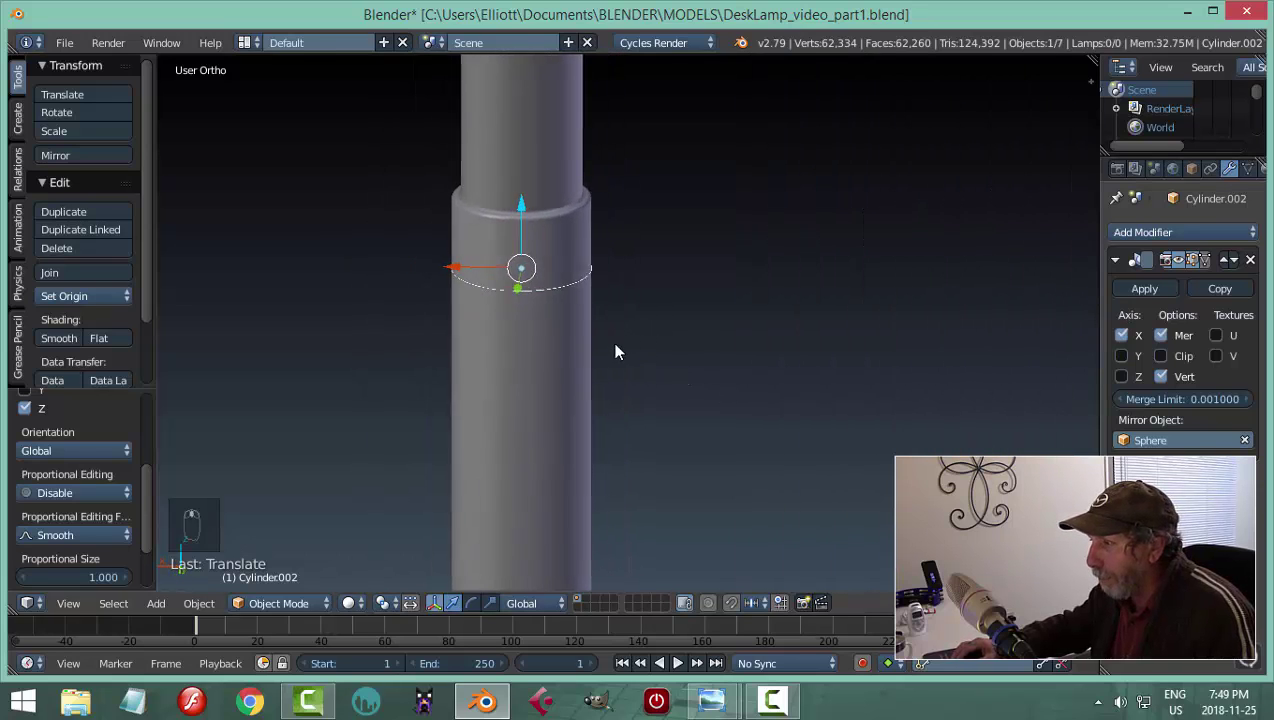
# Scale all of the ring's vertices up by about 1.2 so it stands clear of the pole
pyautogui.moveTo(614, 350); pyautogui.dragTo(654, 360, button='middle')
pyautogui.press('Tab')
pyautogui.press('a')
pyautogui.press('a')
pyautogui.press('s')
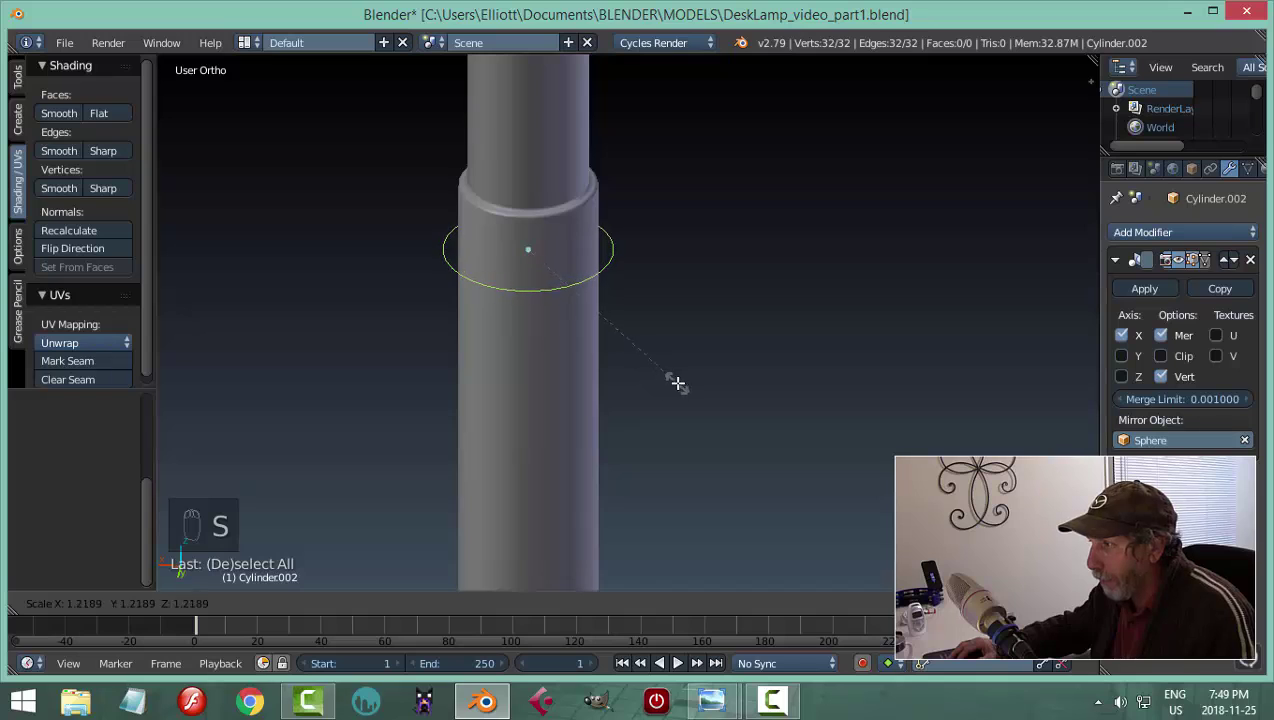
pyautogui.click(679, 378)
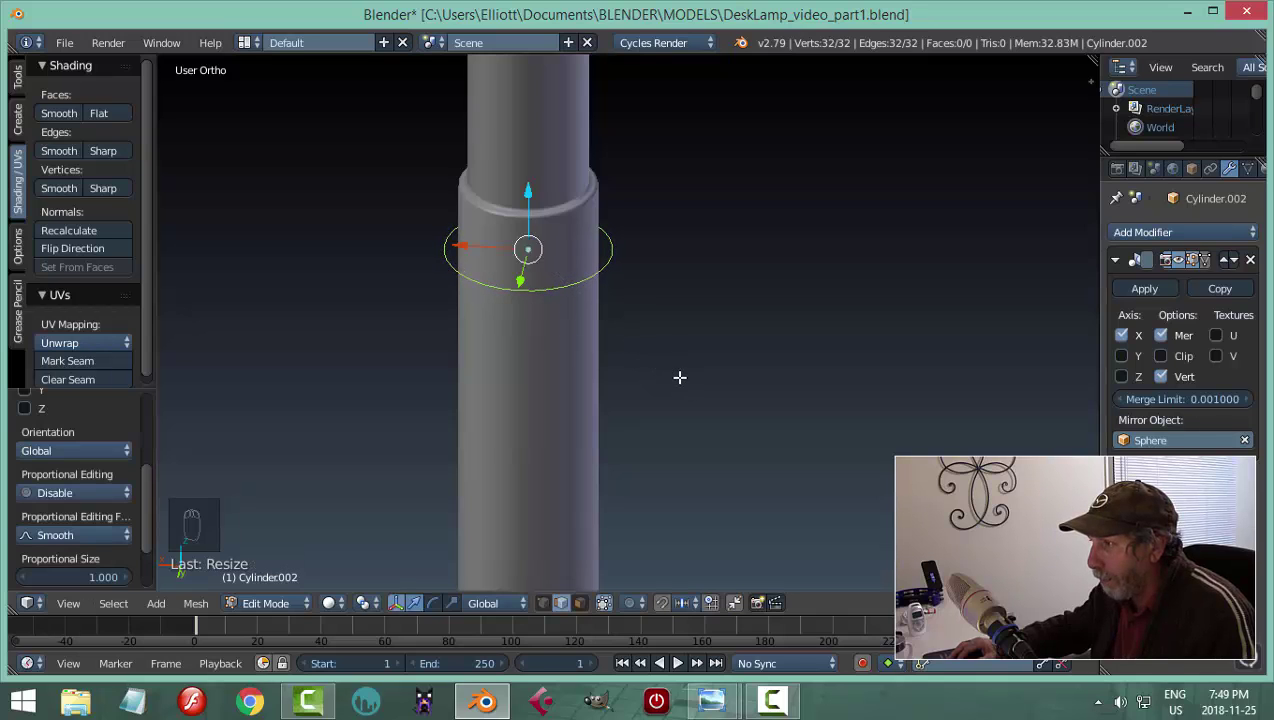
# Extrude the ring downward along Z into a sleeve around the pole, about three times as long as it is wide
pyautogui.moveTo(679, 378); pyautogui.dragTo(610, 328, button='middle')
pyautogui.press('e')
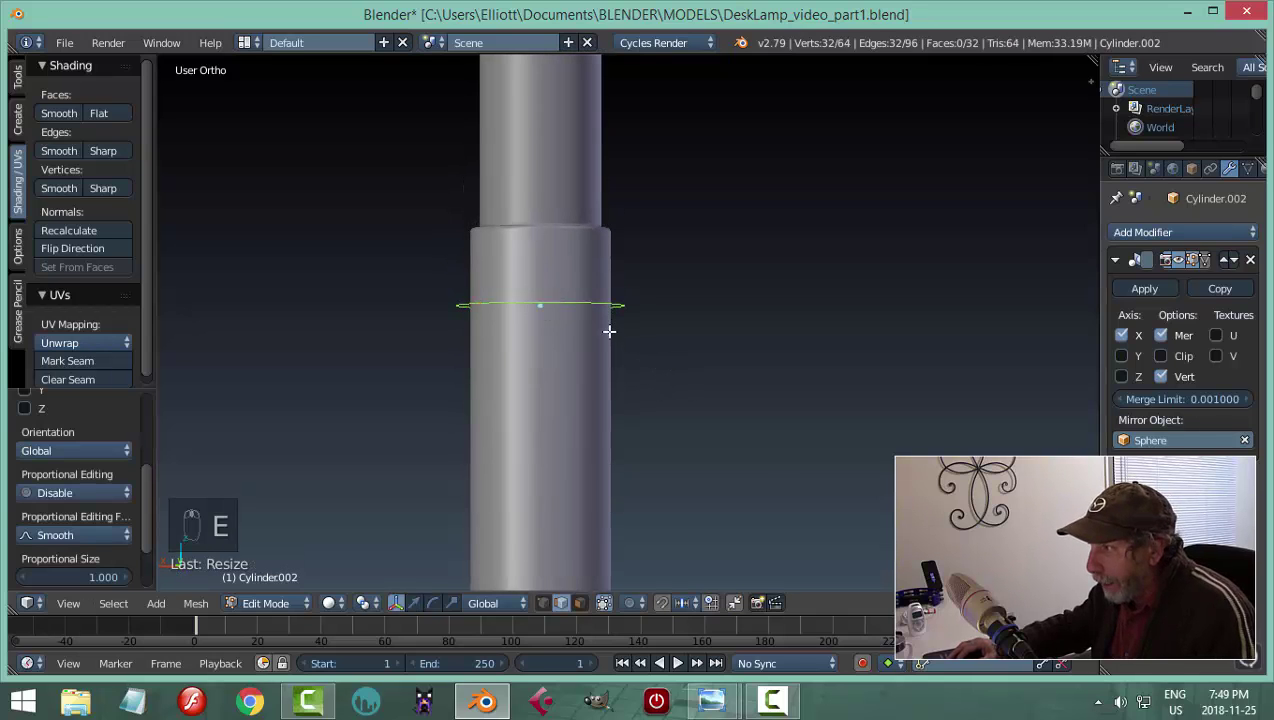
pyautogui.rightClick(540, 265)
pyautogui.moveTo(546, 241); pyautogui.dragTo(590, 507)
pyautogui.scroll(-5, 611, 481)
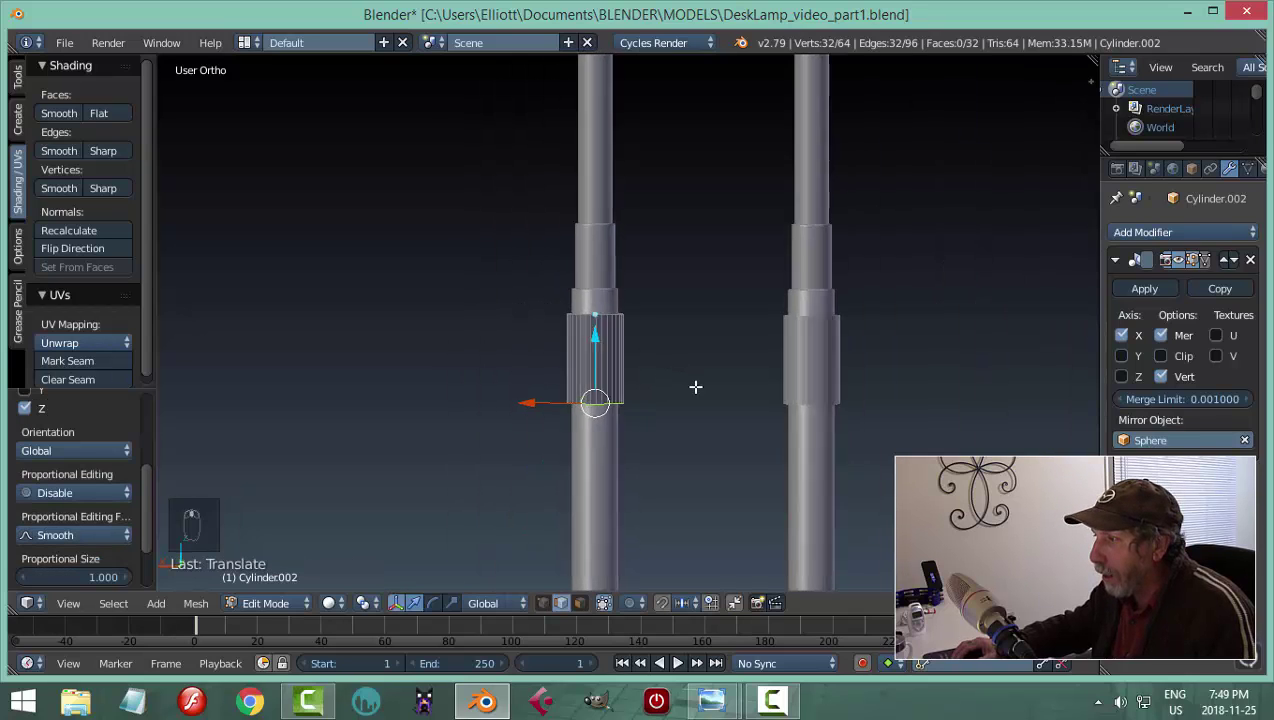
pyautogui.moveTo(585, 331); pyautogui.dragTo(595, 400)
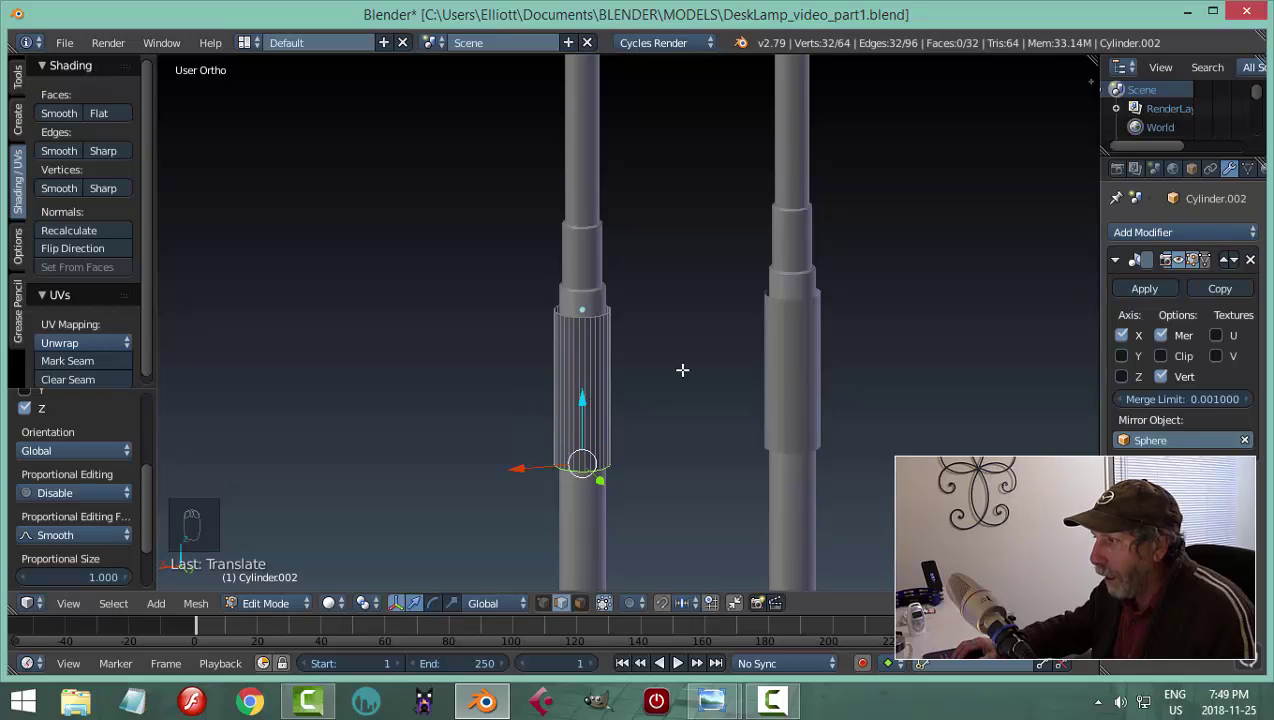
pyautogui.scroll(-2, 682, 366)
pyautogui.scroll(-3, 665, 386)
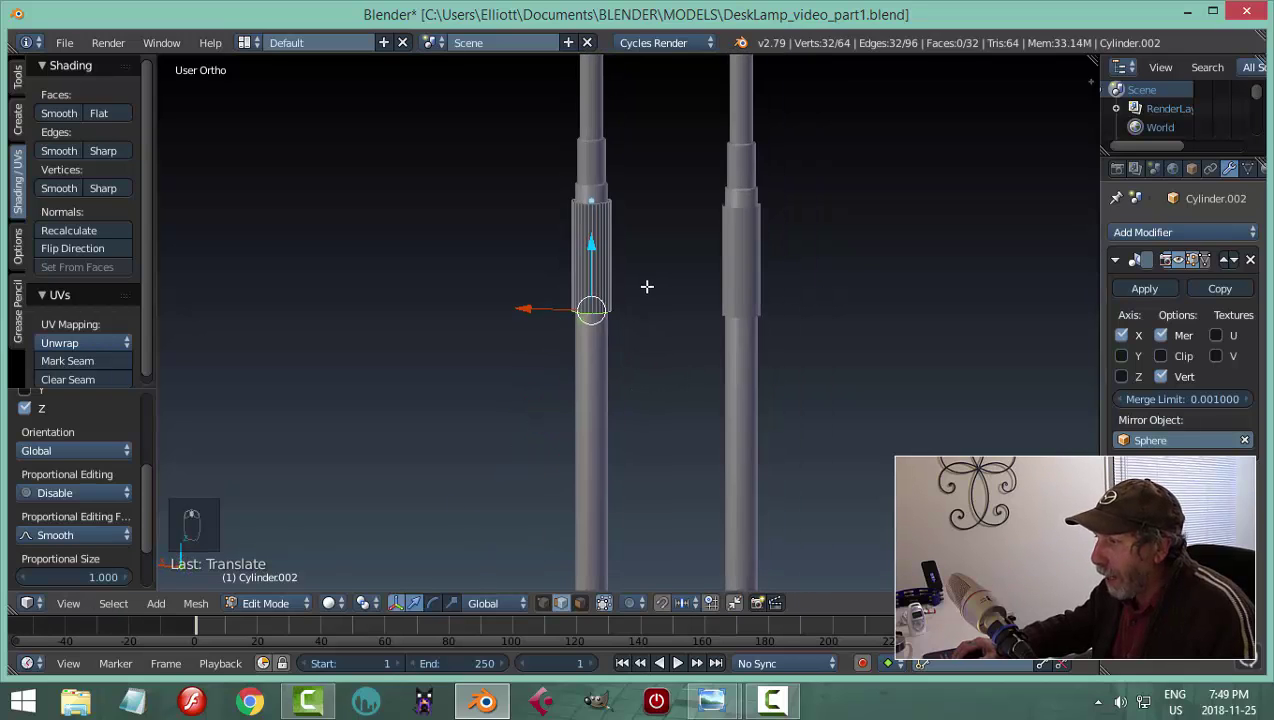
pyautogui.scroll(3, 648, 333)
# Select the sleeve's entire mesh and slide it down along Z to about mid-height of the pole's widest section
pyautogui.press('a')
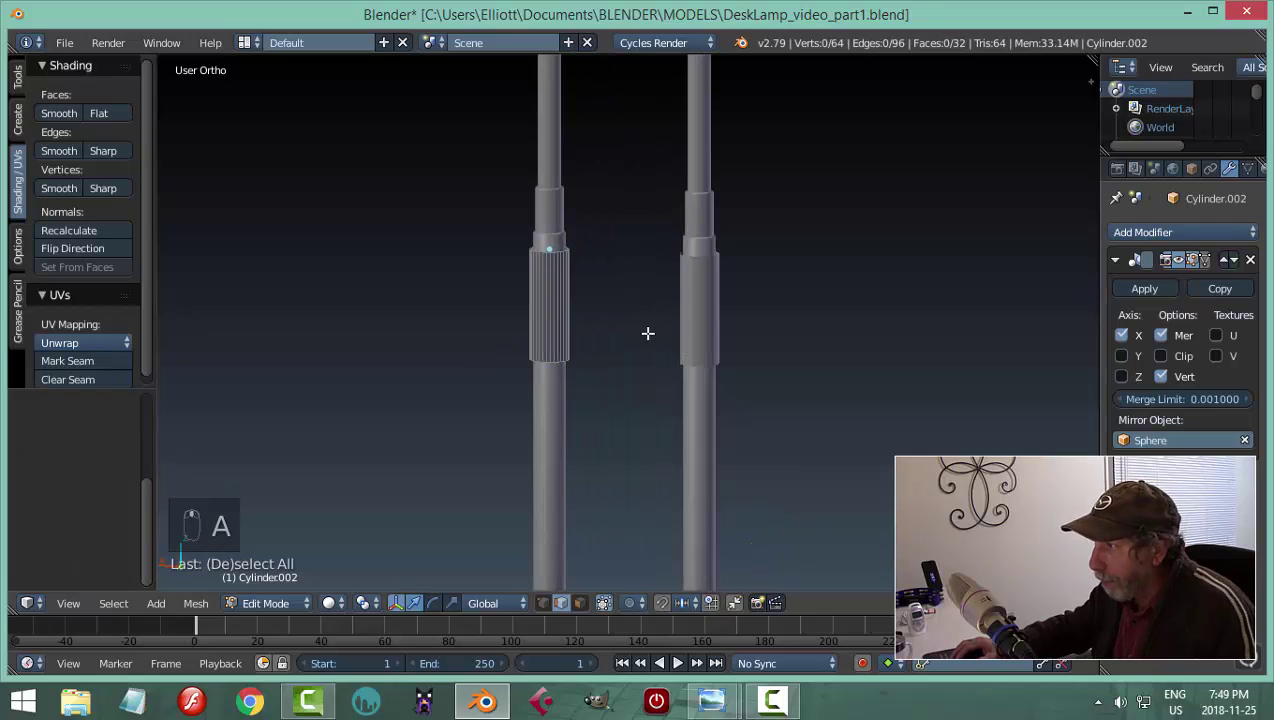
pyautogui.press('a')
pyautogui.moveTo(561, 250); pyautogui.dragTo(563, 352)
pyautogui.scroll(-3, 665, 399)
pyautogui.scroll(5, 616, 405)
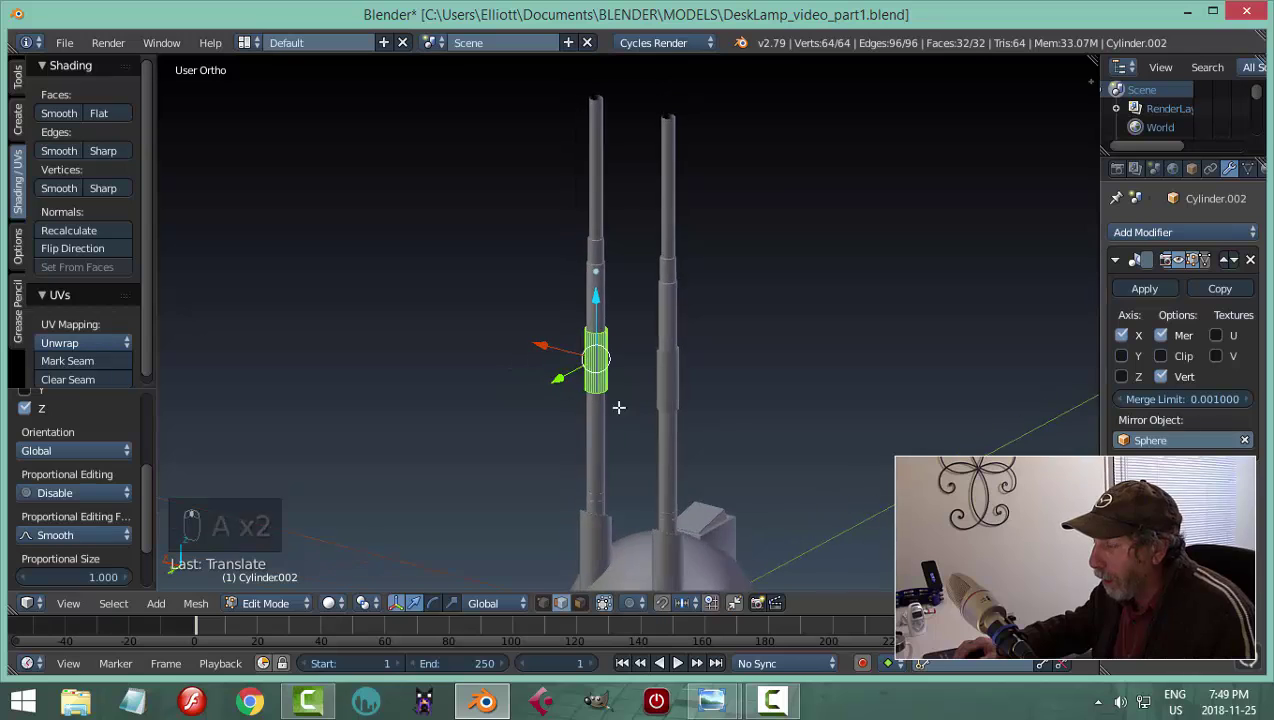
# Extrude the whole sleeve mesh in place and shrink it inward along its normals by about 0.014 to give the sleeve wall thickness
pyautogui.keyDown('shift'); pyautogui.moveTo(616, 410); pyautogui.dragTo(603, 230, button='middle'); pyautogui.keyUp('shift')
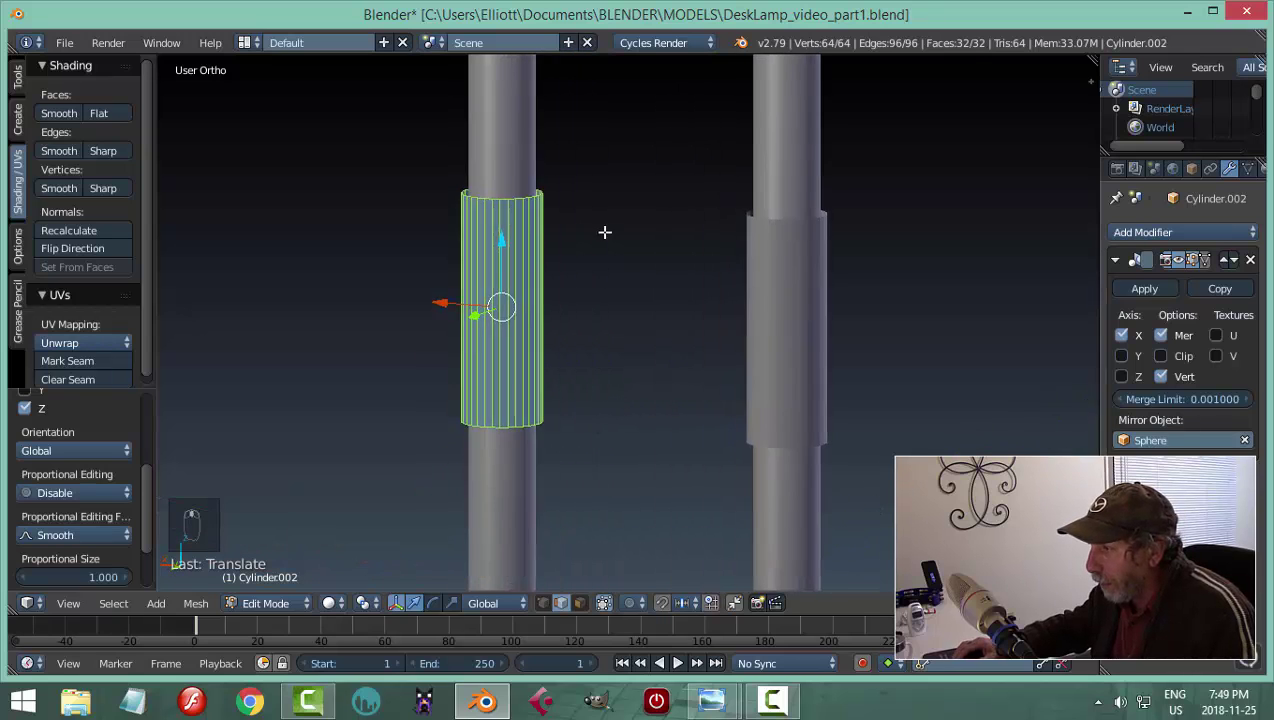
pyautogui.scroll(3, 583, 282)
pyautogui.moveTo(611, 314); pyautogui.dragTo(639, 335, button='middle')
pyautogui.scroll(-4, 639, 335)
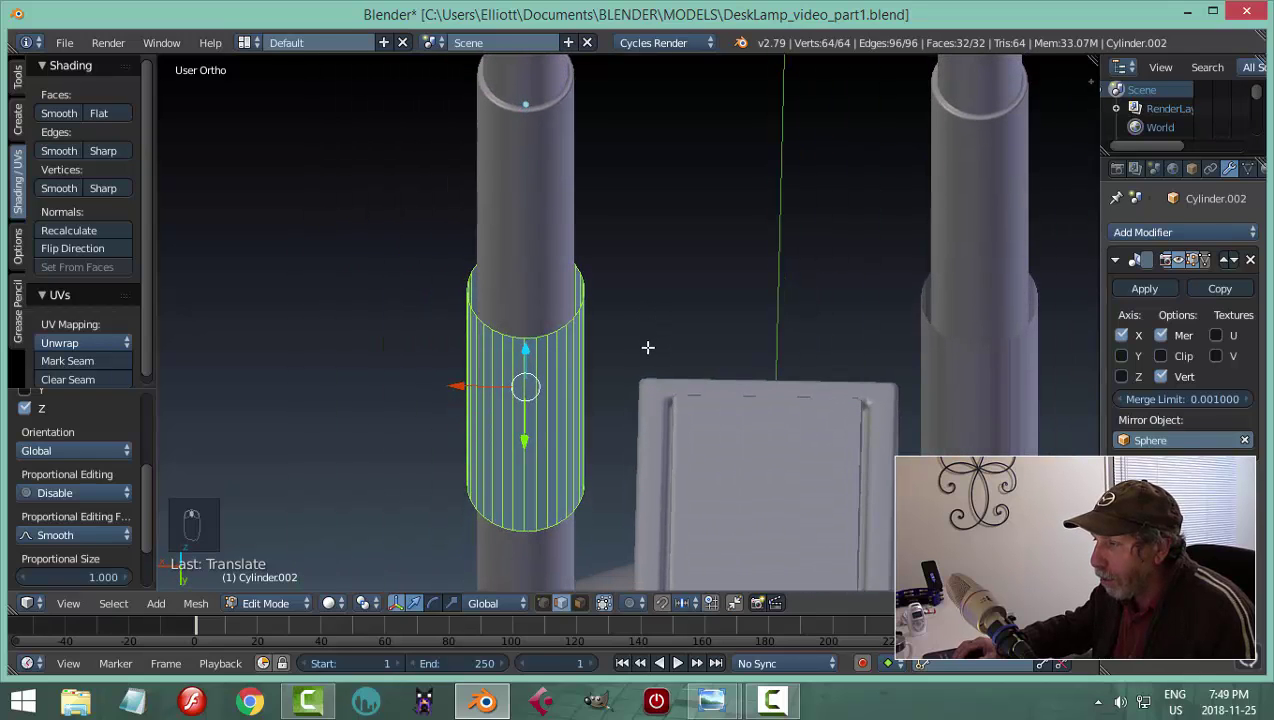
pyautogui.moveTo(650, 348); pyautogui.dragTo(699, 328, button='middle')
pyautogui.press('e')
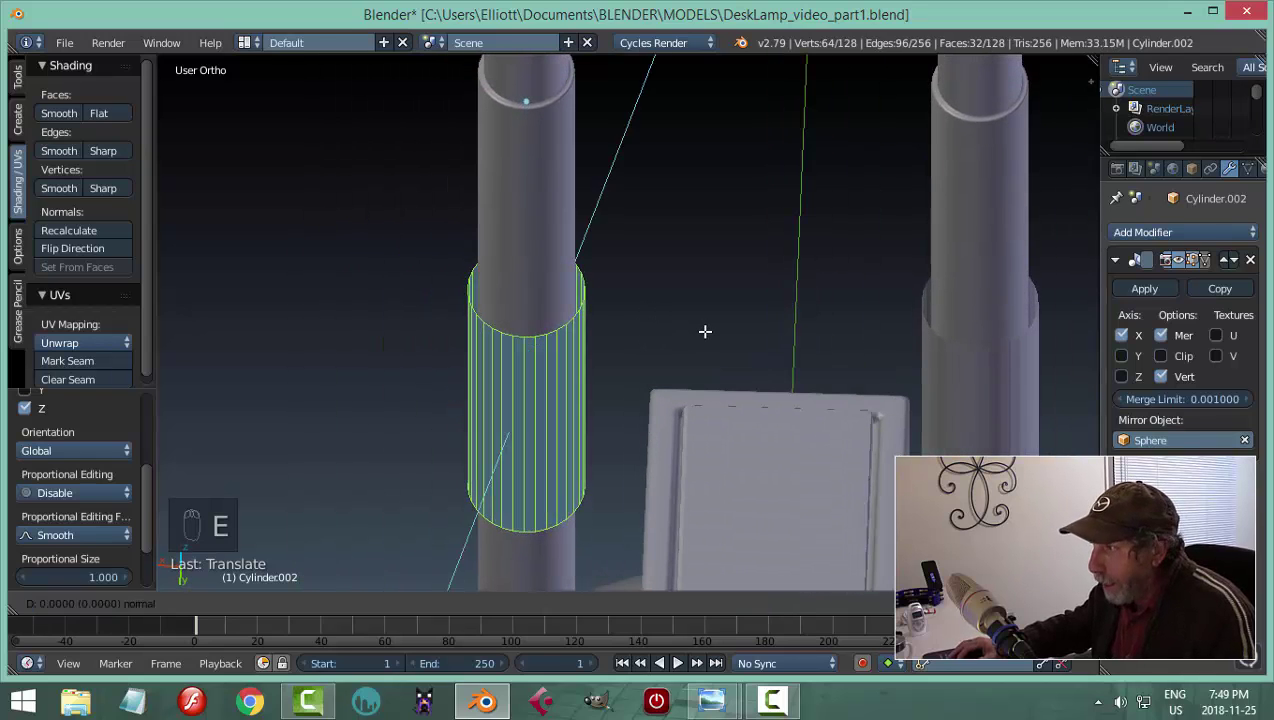
pyautogui.rightClick(705, 331)
pyautogui.hotkey('alt', 's')
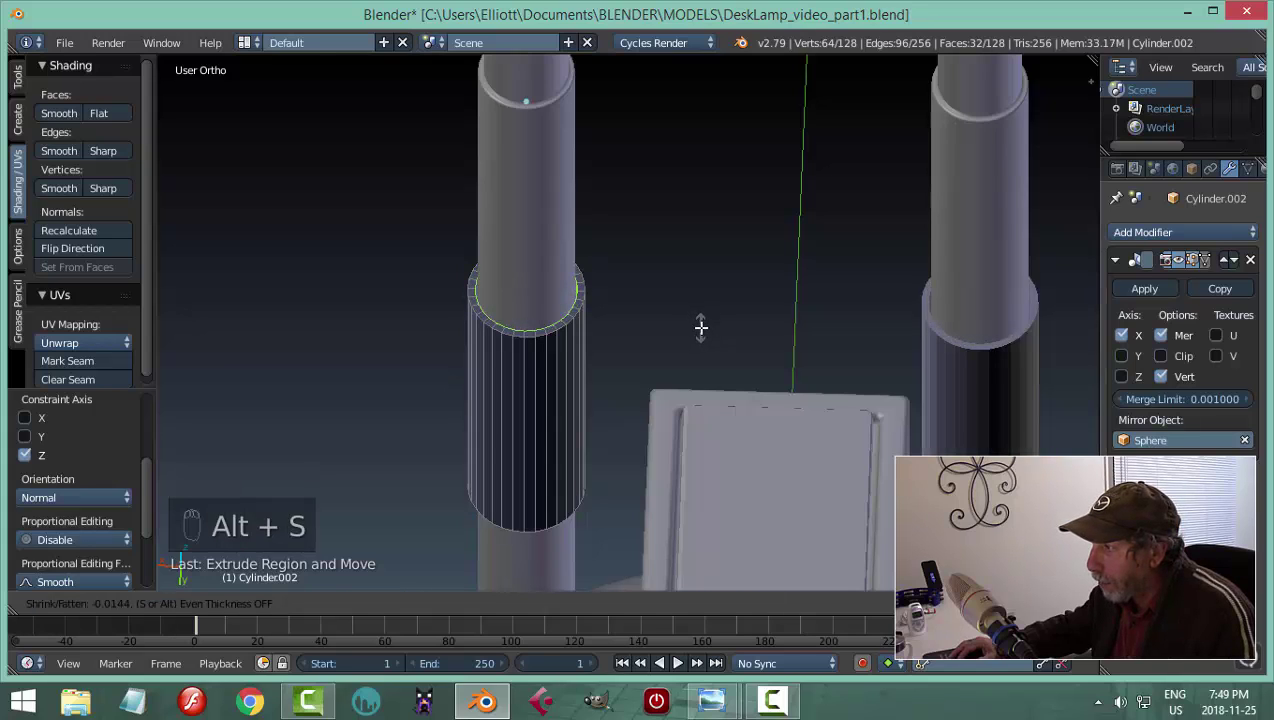
pyautogui.click(700, 327)
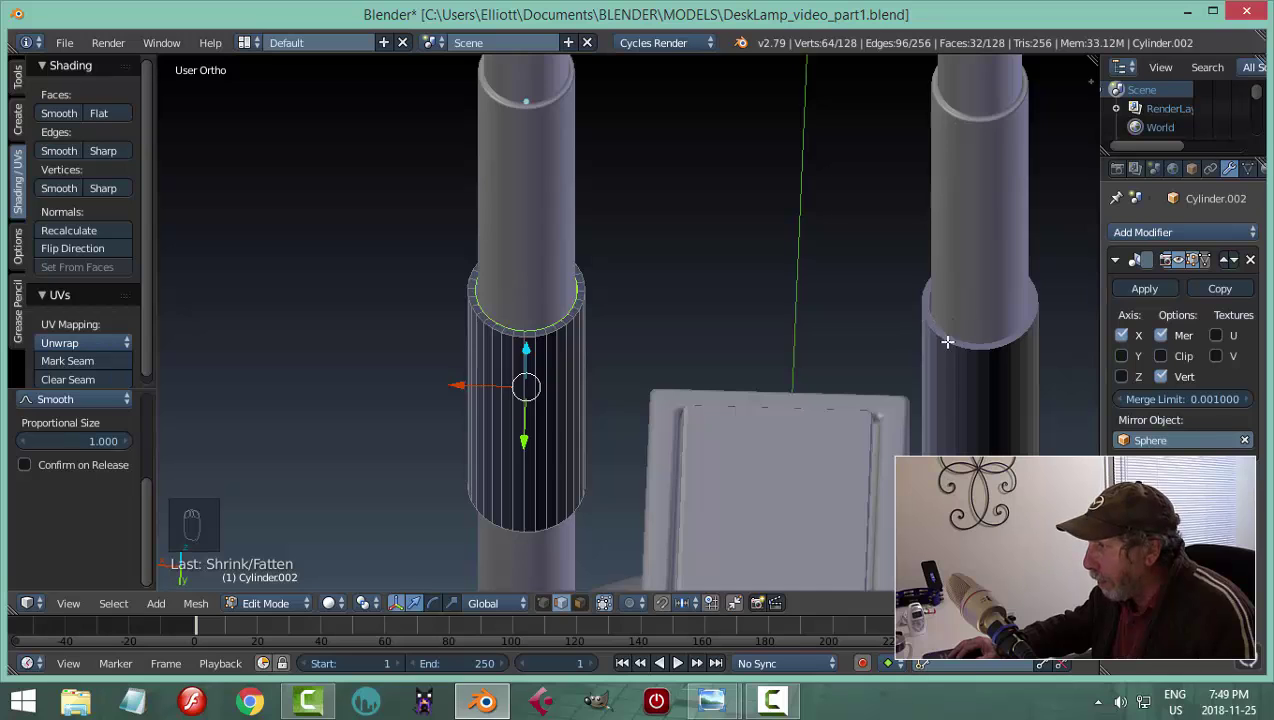
# Make the normals of the entire sleeve mesh consistent and return to Object Mode
pyautogui.scroll(6, 673, 337)
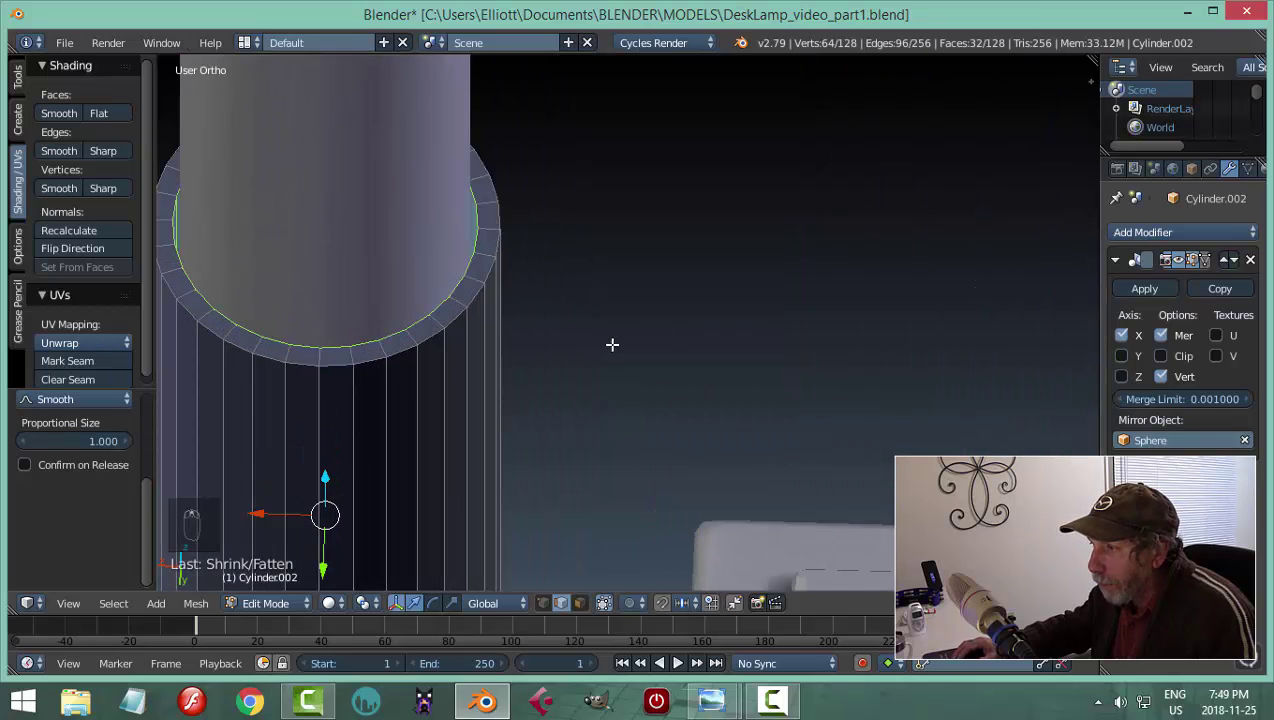
pyautogui.scroll(-2, 612, 344)
pyautogui.moveTo(654, 353); pyautogui.dragTo(676, 338, button='middle')
pyautogui.scroll(-5, 557, 316)
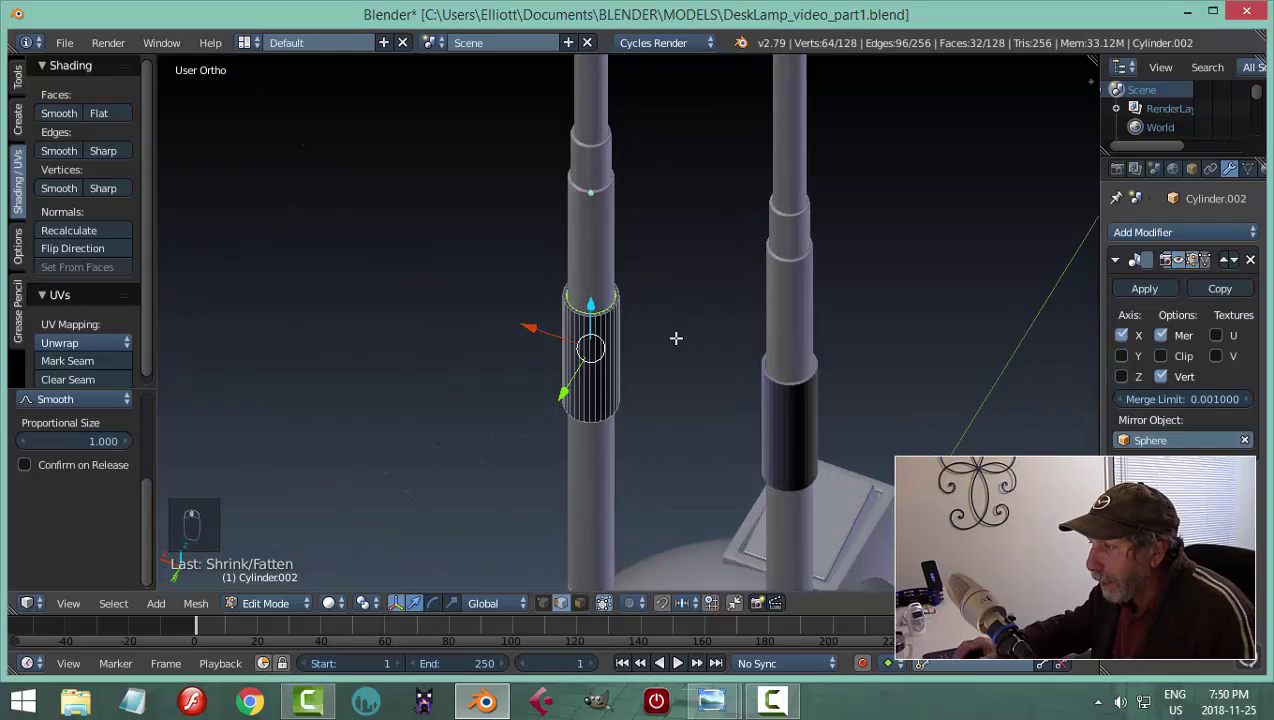
pyautogui.scroll(6, 676, 338)
pyautogui.press('a')
pyautogui.press('a')
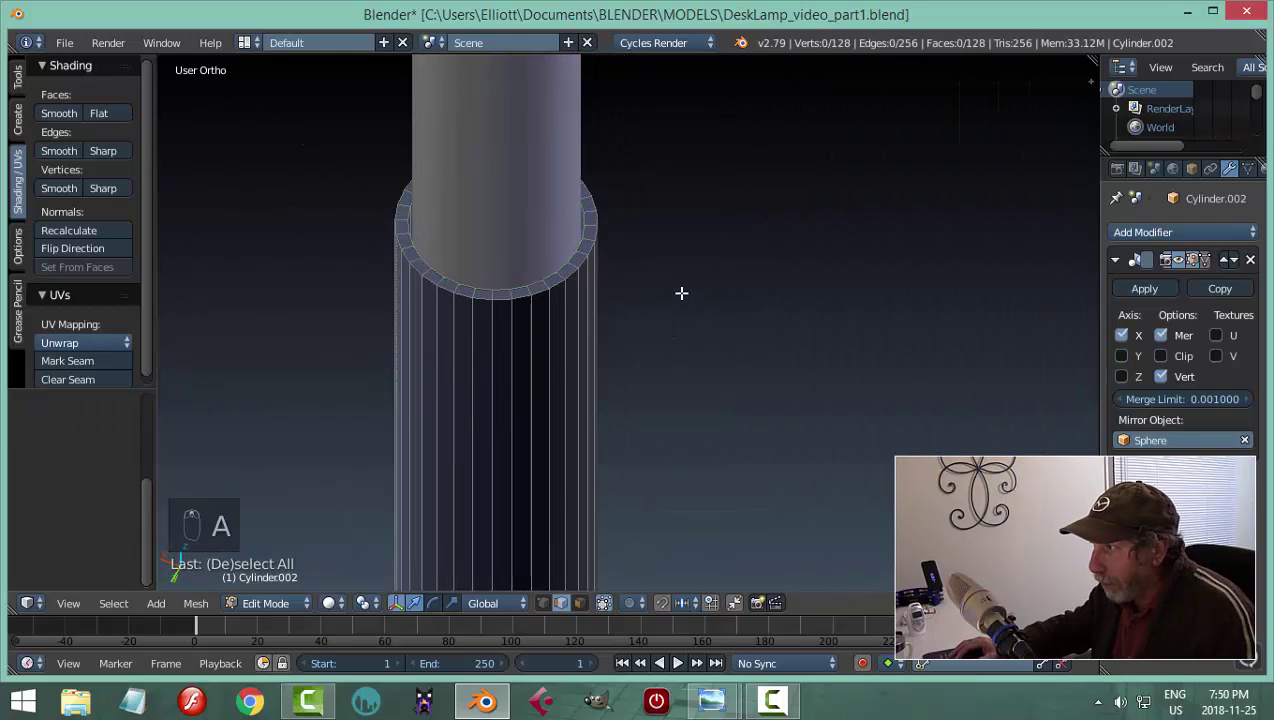
pyautogui.hotkey('ctrl', 'n')
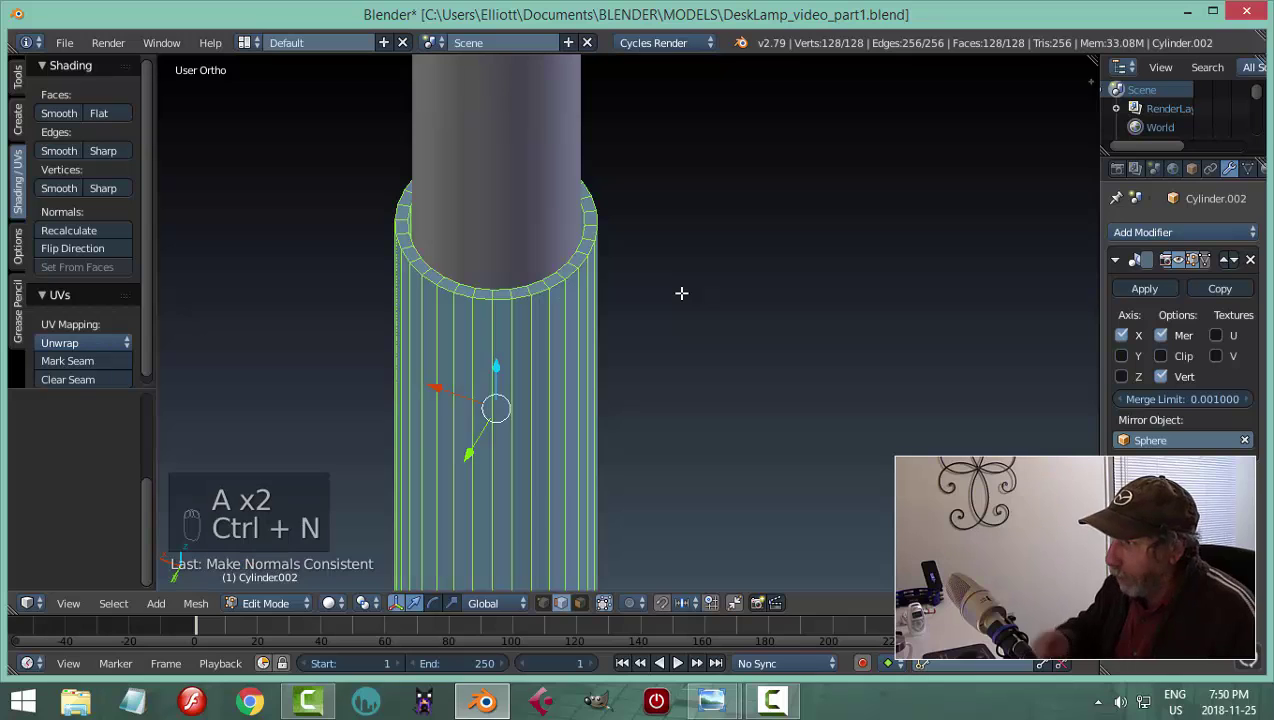
pyautogui.press('a')
pyautogui.press('Tab')
pyautogui.click(574, 300)
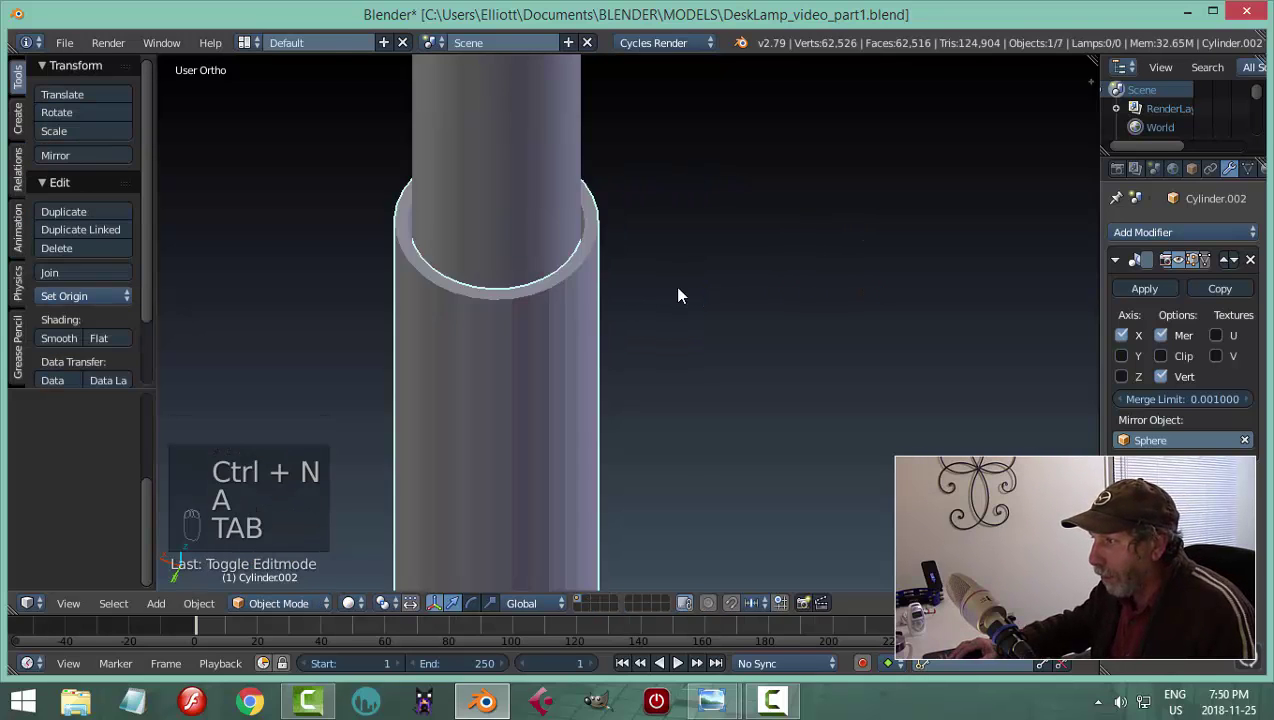
# Examine the thickened sleeves on both poles and how they sit against the telescoping sections
pyautogui.scroll(-5, 712, 293)
pyautogui.press('a')
pyautogui.press('a')
pyautogui.scroll(-2, 751, 379)
pyautogui.moveTo(756, 390); pyautogui.dragTo(827, 328, button='middle')
pyautogui.scroll(3, 589, 222)
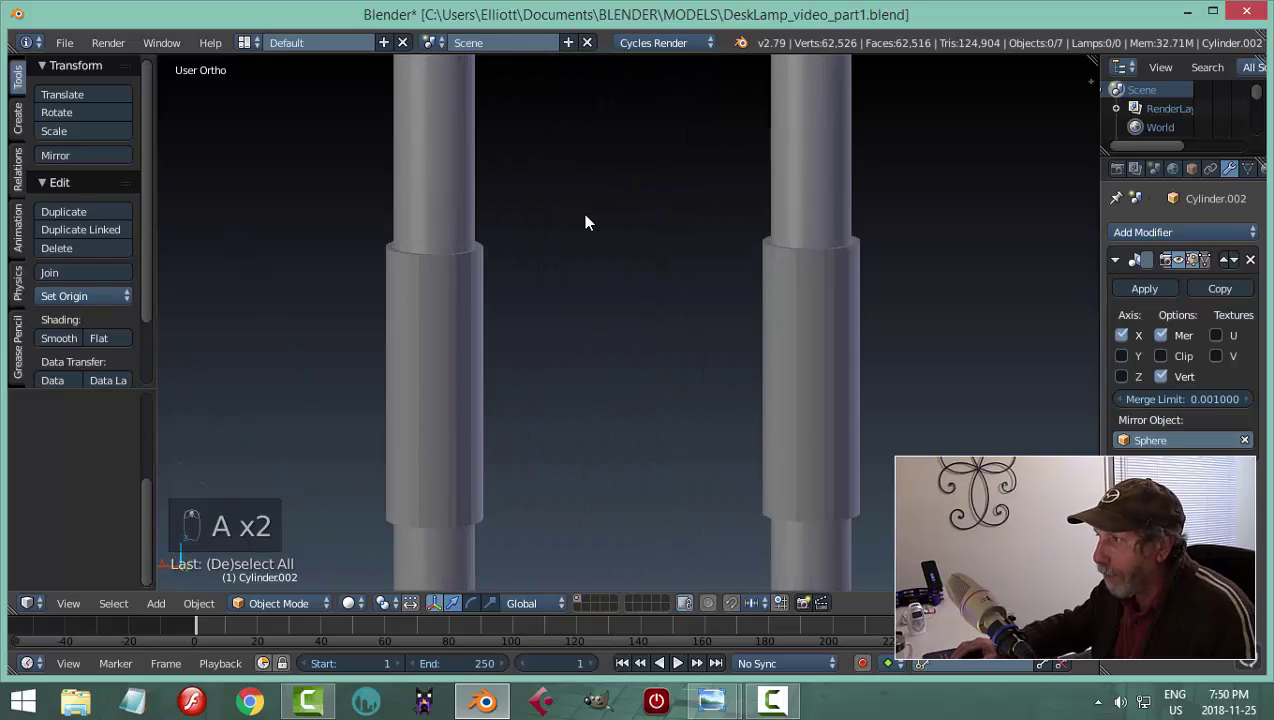
pyautogui.keyDown('shift'); pyautogui.moveTo(589, 222); pyautogui.dragTo(720, 418, button='middle'); pyautogui.keyUp('shift')
pyautogui.scroll(-2, 674, 492)
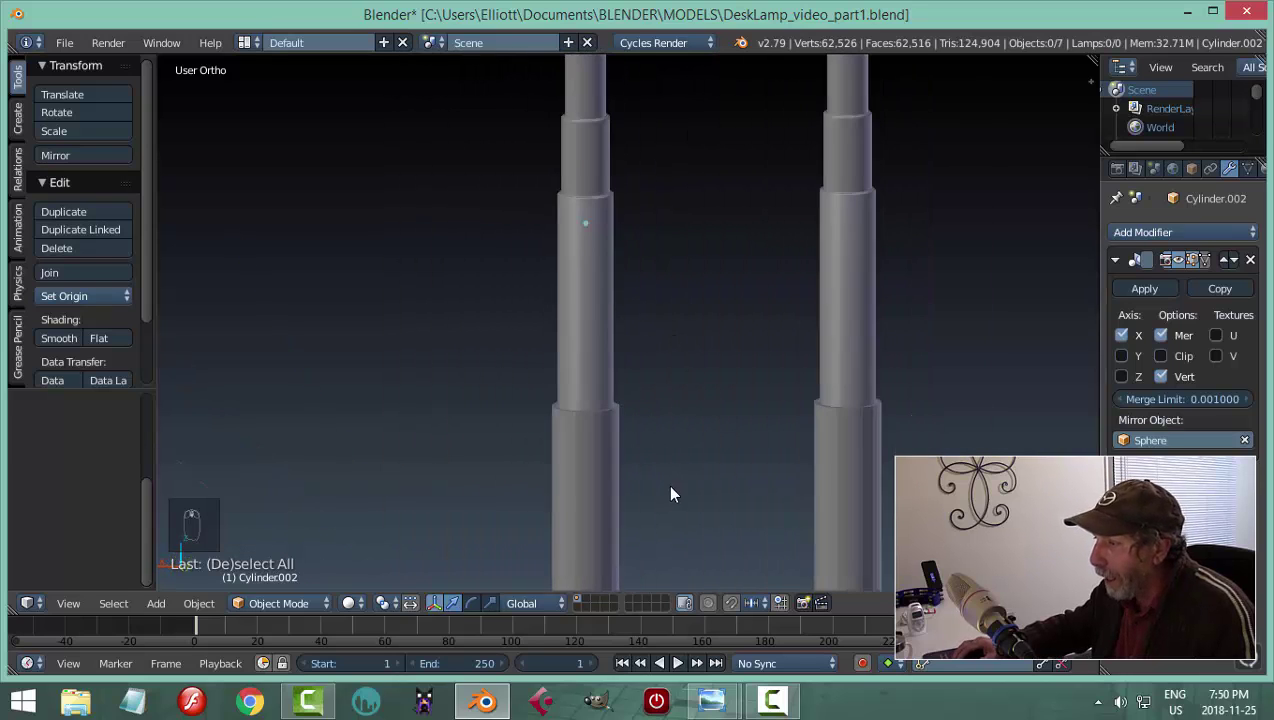
pyautogui.keyDown('shift'); pyautogui.moveTo(674, 492); pyautogui.dragTo(597, 371, button='middle'); pyautogui.keyUp('shift')
# Inspect the sleeve's edges in Edit Mode from the right side in wireframe shading, returning to solid shading
pyautogui.rightClick(529, 341)
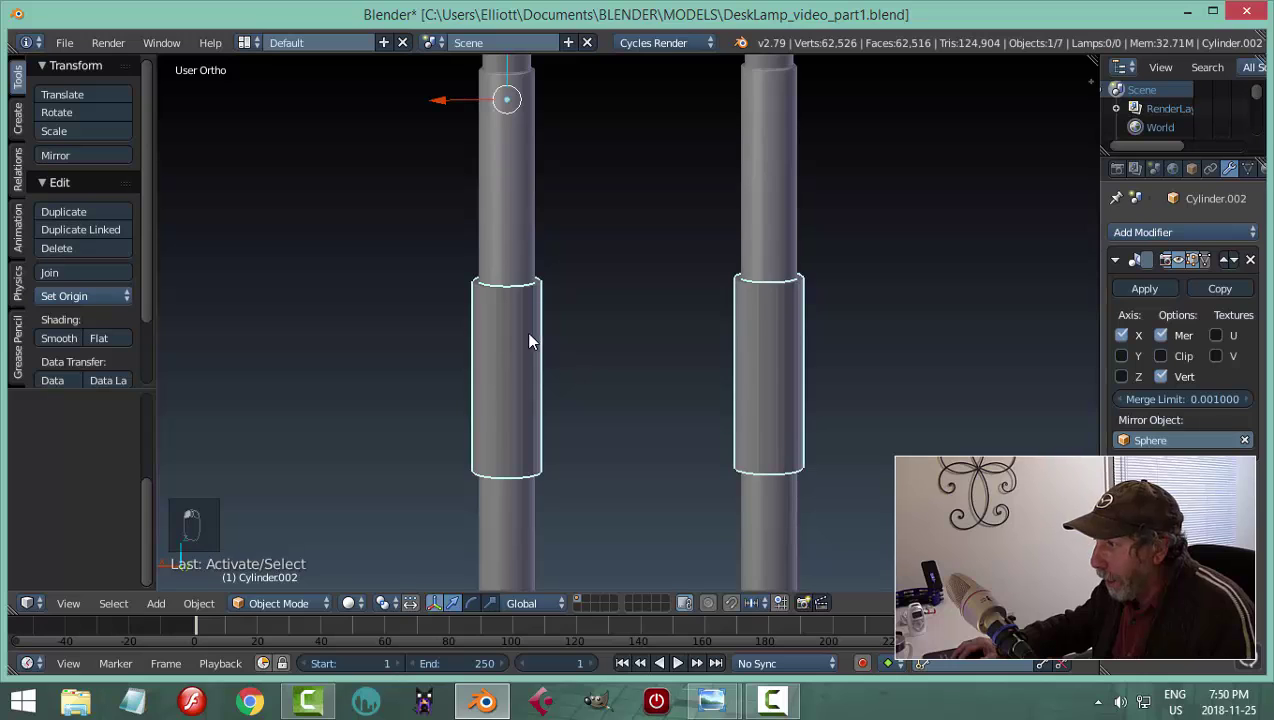
pyautogui.press('Tab')
pyautogui.click(743, 367)
pyautogui.scroll(3, 608, 363)
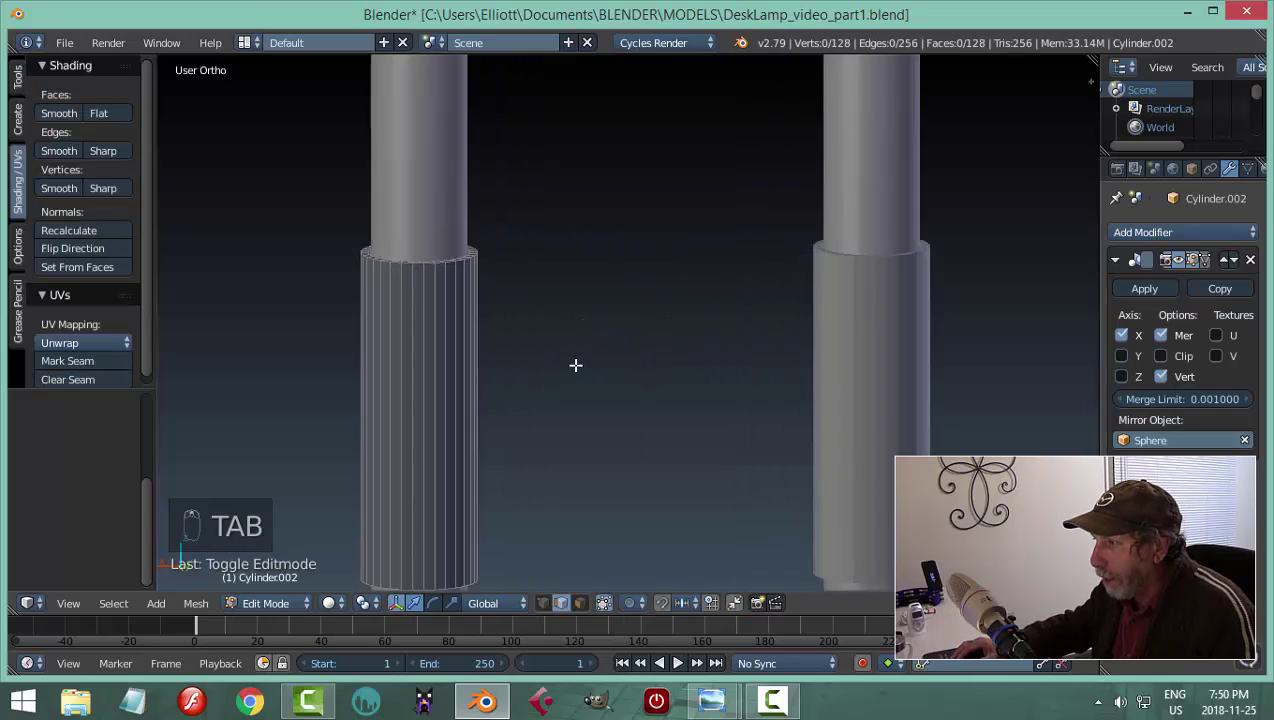
pyautogui.moveTo(586, 365); pyautogui.dragTo(543, 381, button='middle')
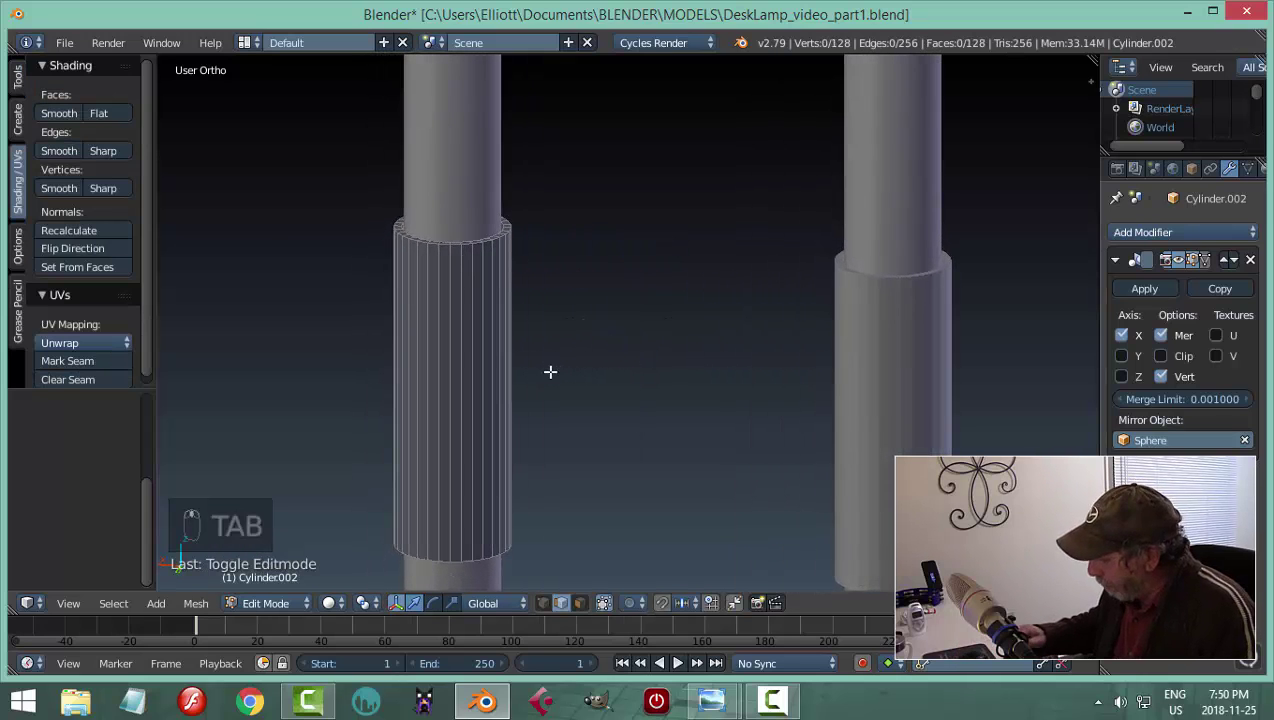
pyautogui.press('KP_3')
pyautogui.press('z')
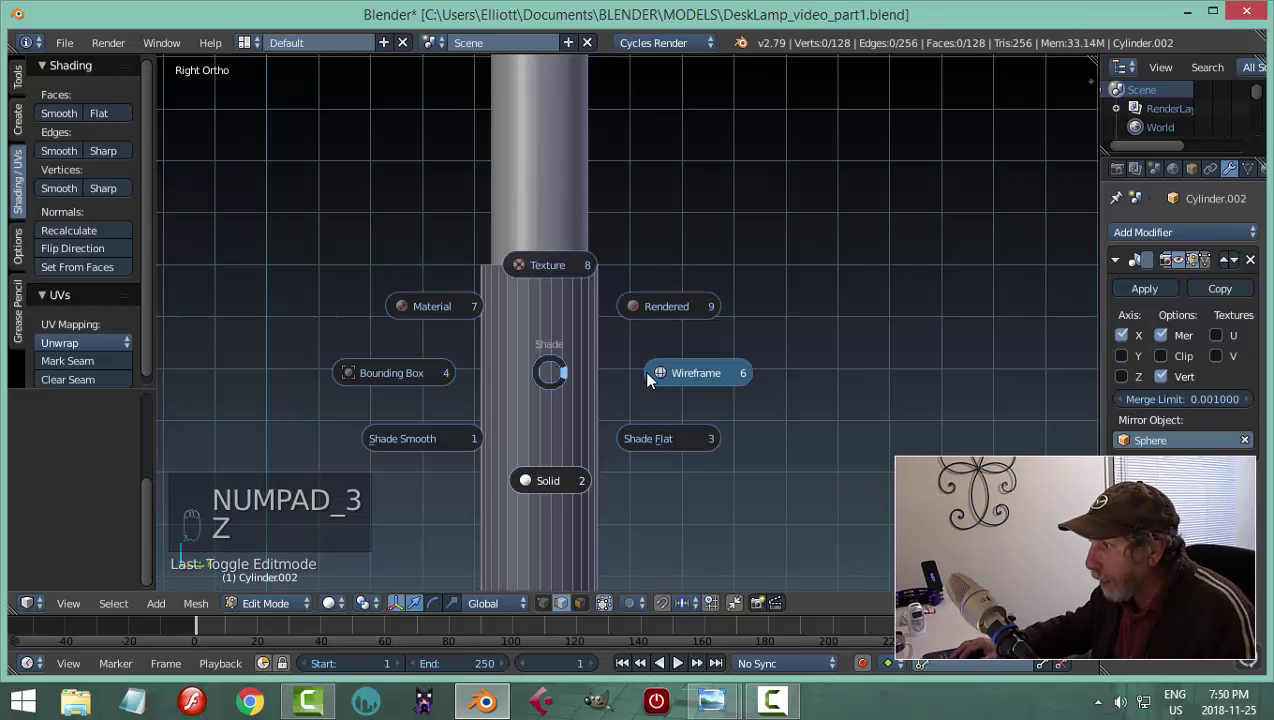
pyautogui.click(643, 370)
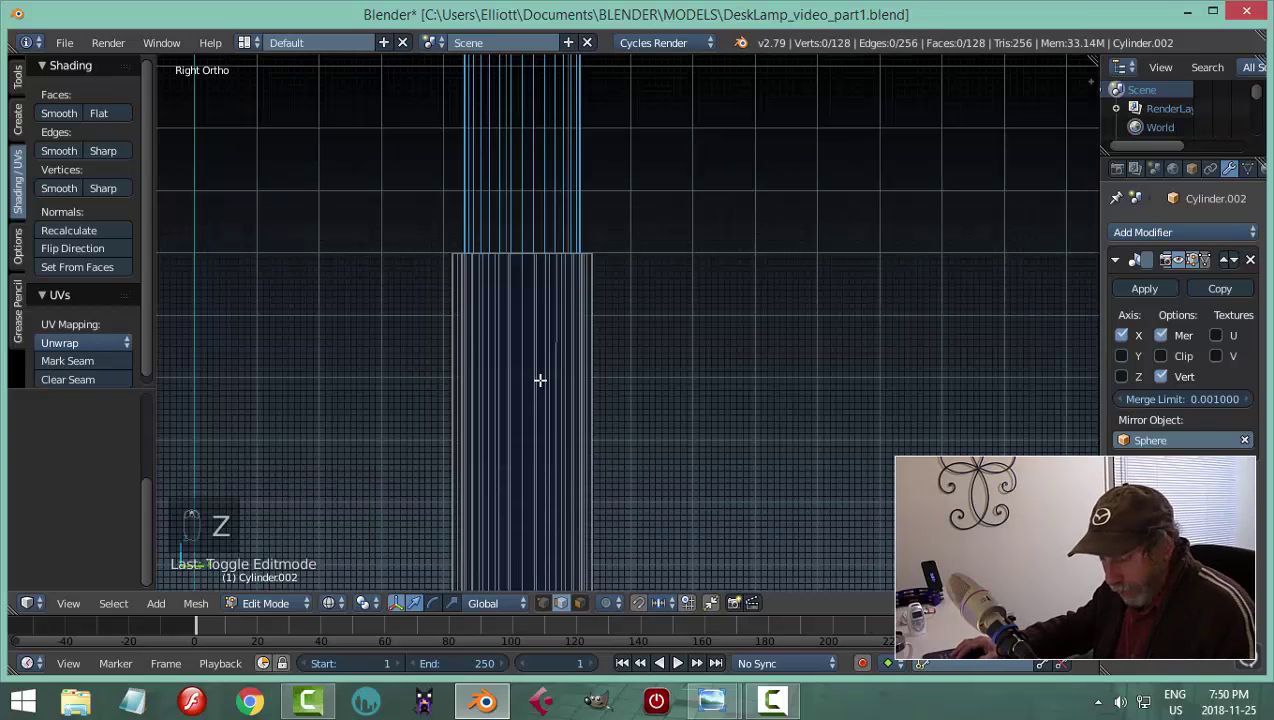
pyautogui.press('z')
pyautogui.click(528, 492)
# Turn off the viewport display of the Mirror modifiers on the sleeve and the telescoping pole
pyautogui.moveTo(551, 313); pyautogui.dragTo(1012, 358, button='middle')
pyautogui.scroll(-3, 963, 354)
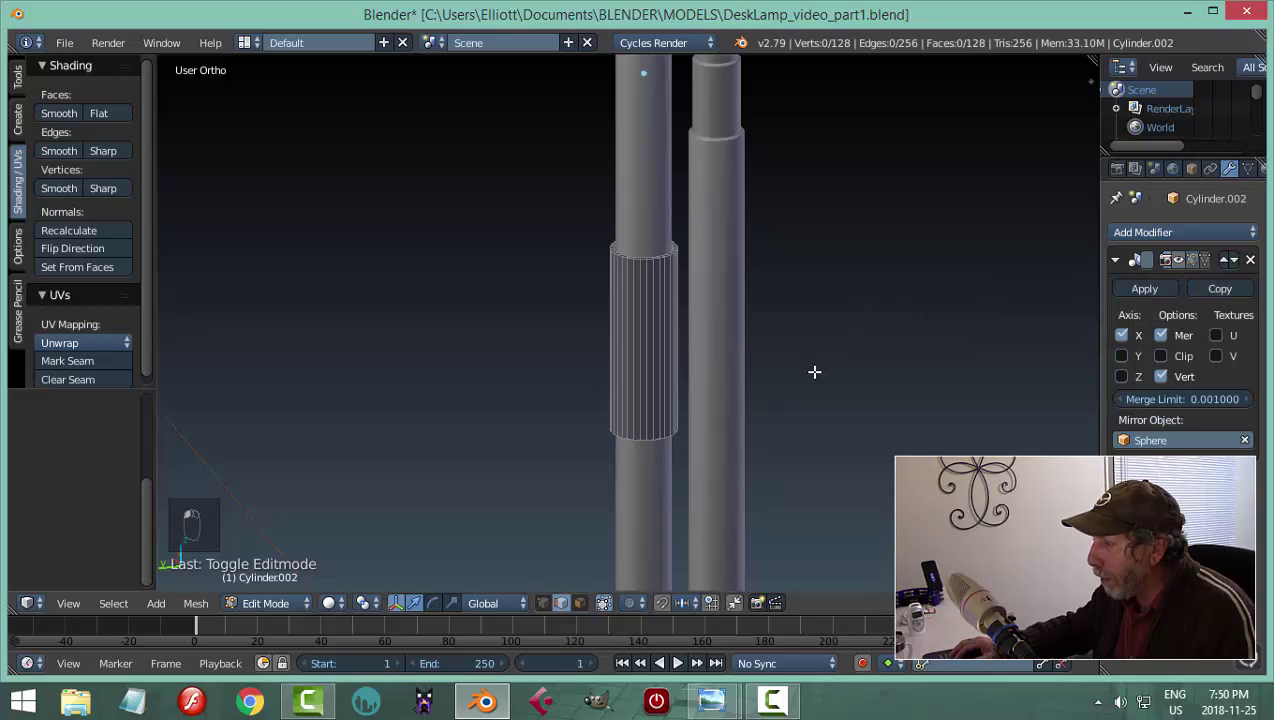
pyautogui.press('Tab')
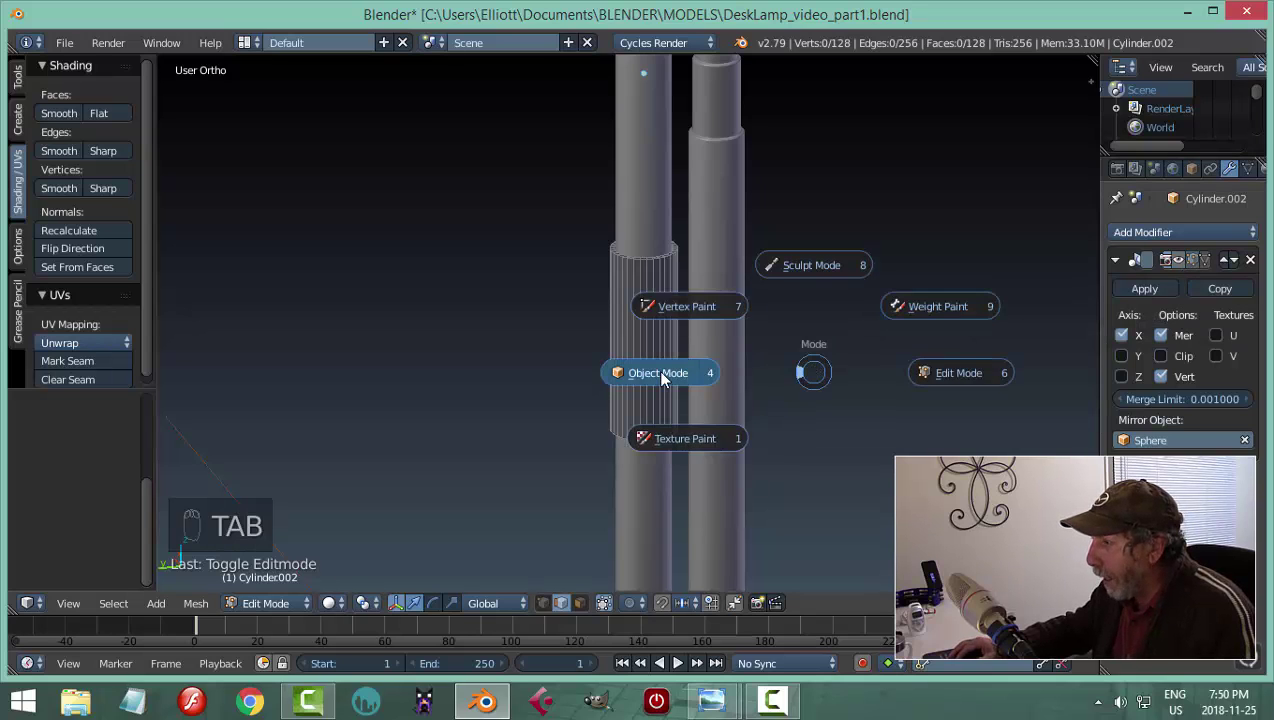
pyautogui.click(656, 370)
pyautogui.rightClick(722, 283)
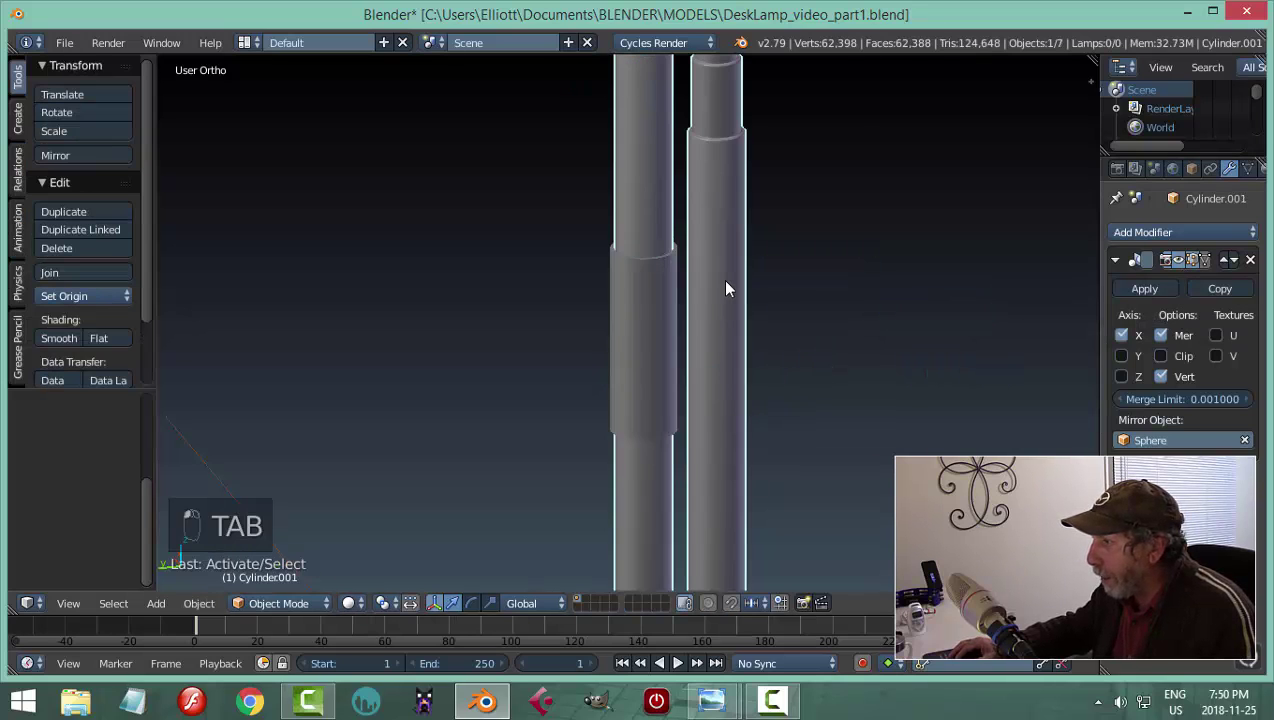
pyautogui.click(1172, 259)
# Open the sleeve in Edit Mode with face selection, seen in the left orthographic view
pyautogui.rightClick(657, 307)
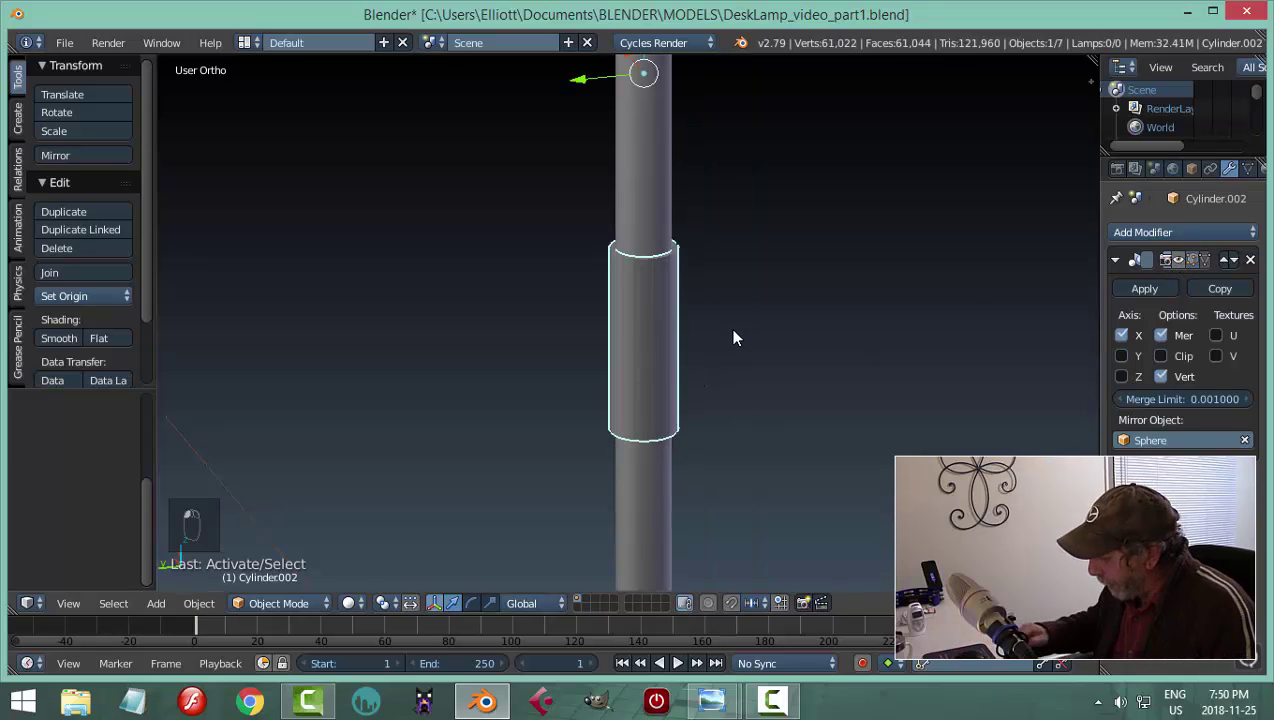
pyautogui.press('KP_3')
pyautogui.scroll(-5, 730, 340)
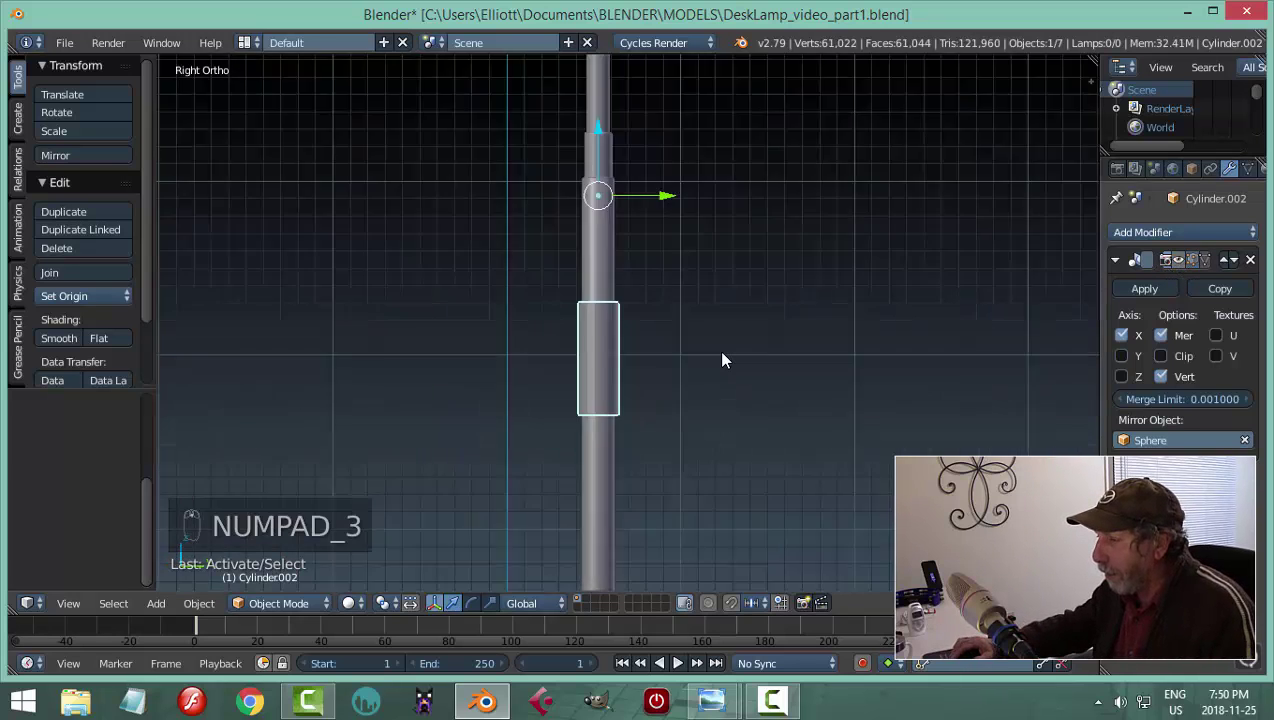
pyautogui.moveTo(722, 358); pyautogui.dragTo(720, 370, button='middle')
pyautogui.press('ctrl+KP_3')
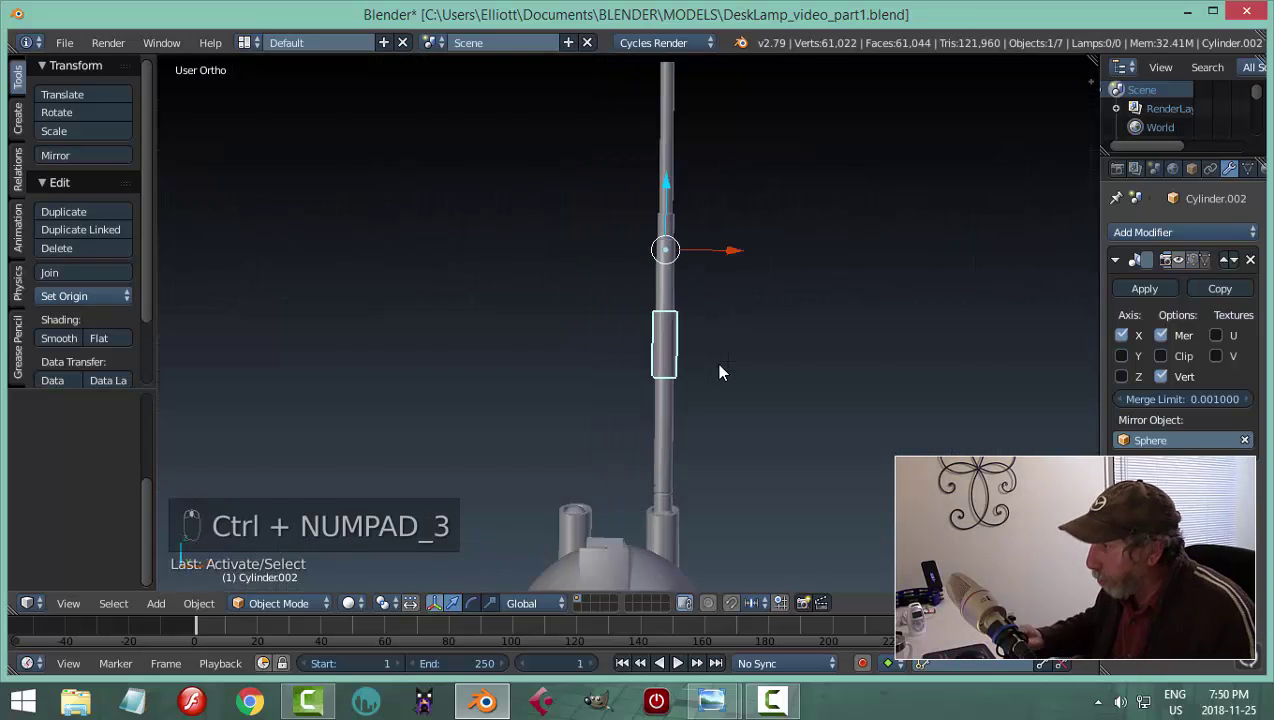
pyautogui.scroll(-2, 705, 465)
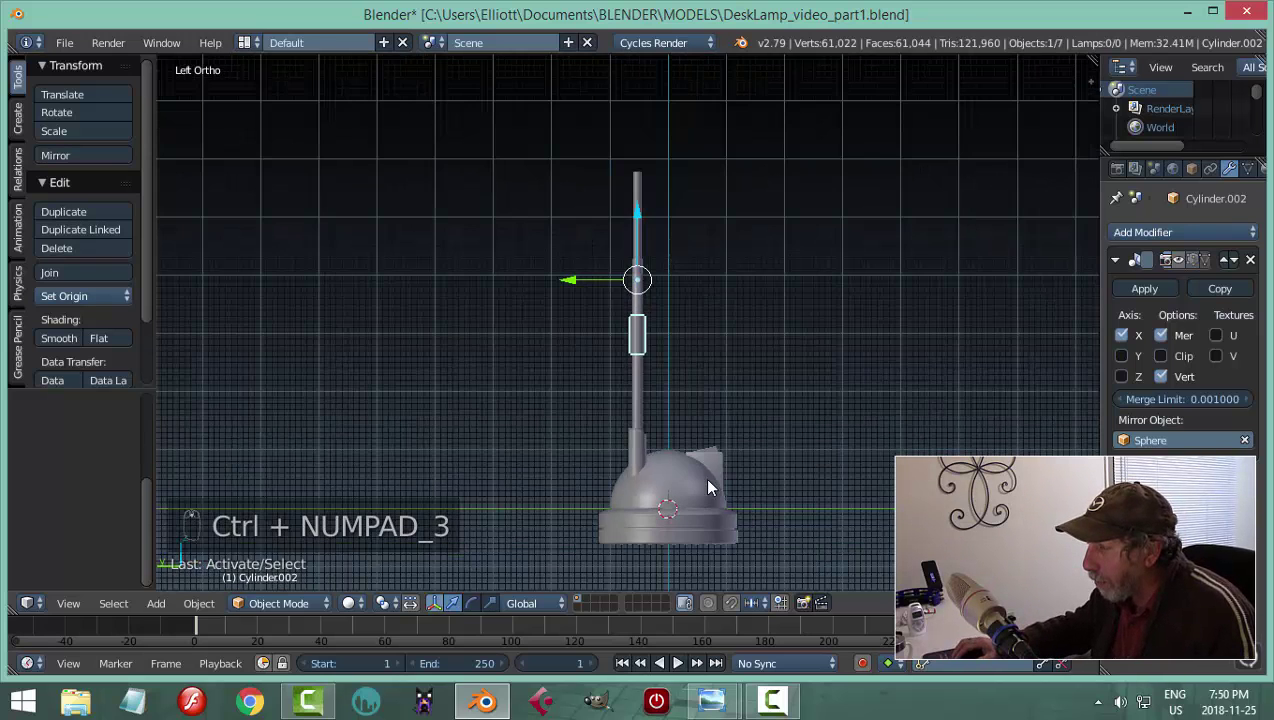
pyautogui.scroll(3, 672, 461)
pyautogui.scroll(9, 667, 405)
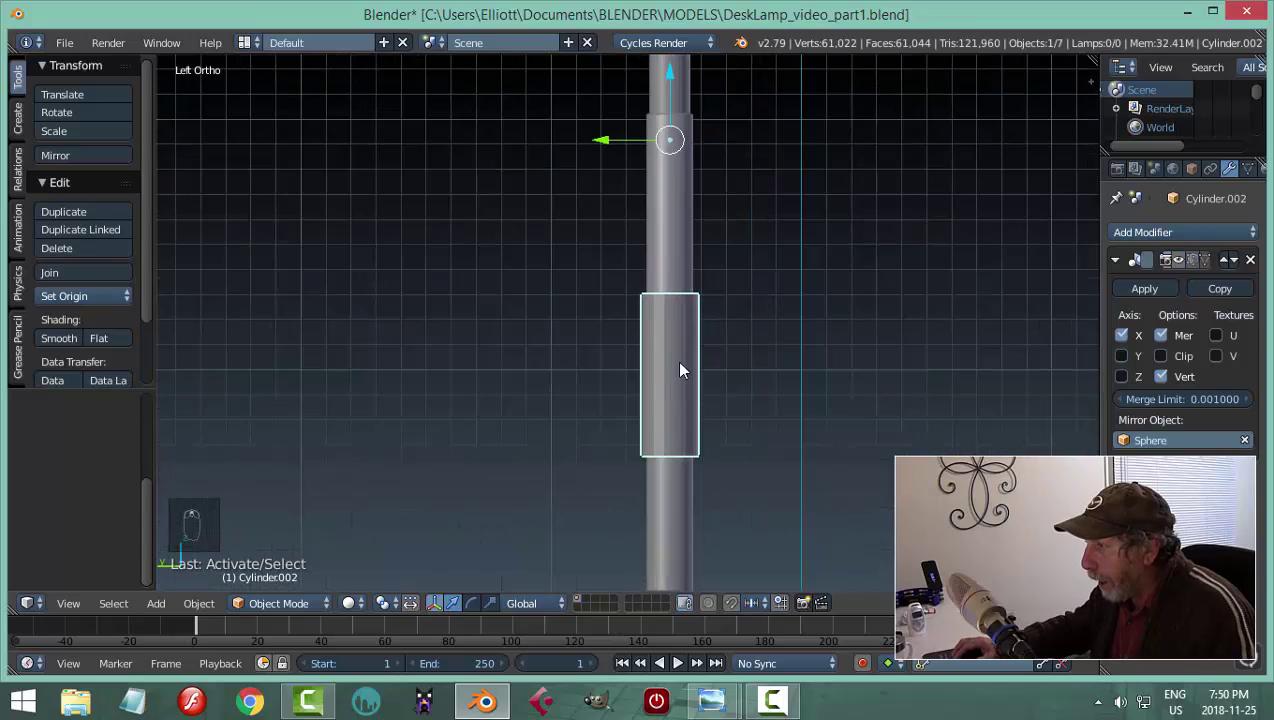
pyautogui.press('Tab')
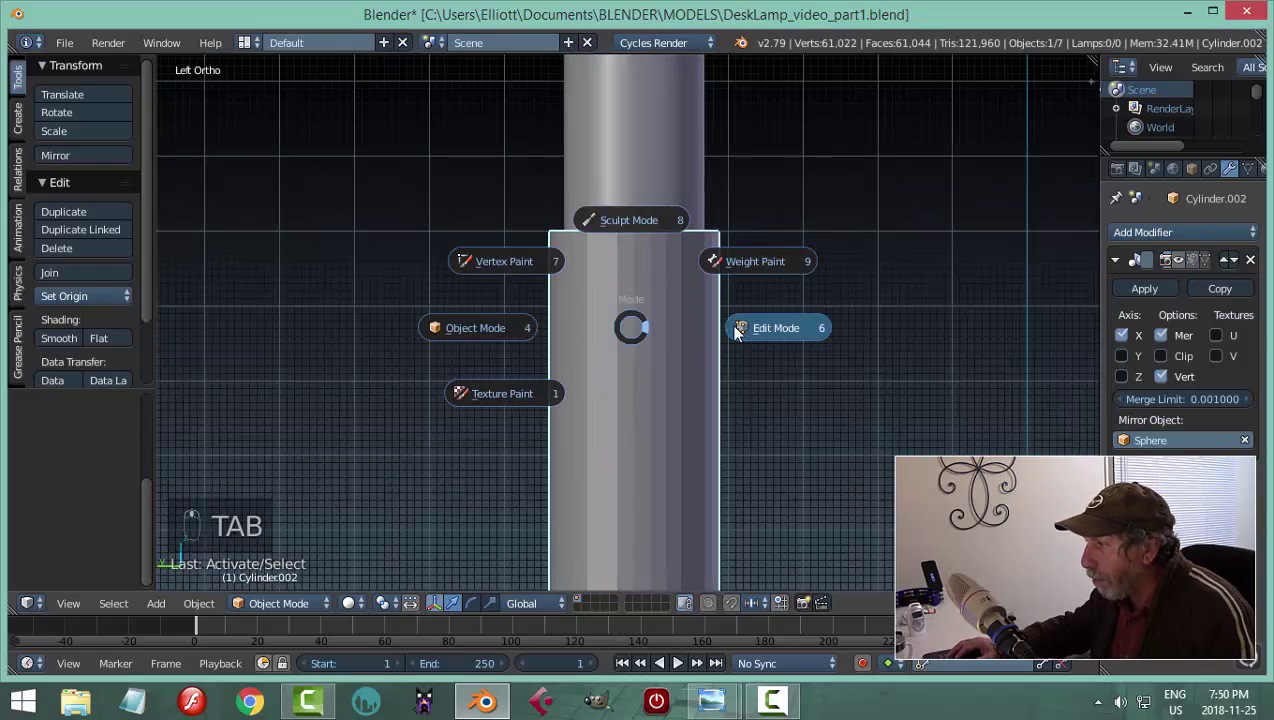
pyautogui.hotkey('ctrl', 'Tab')
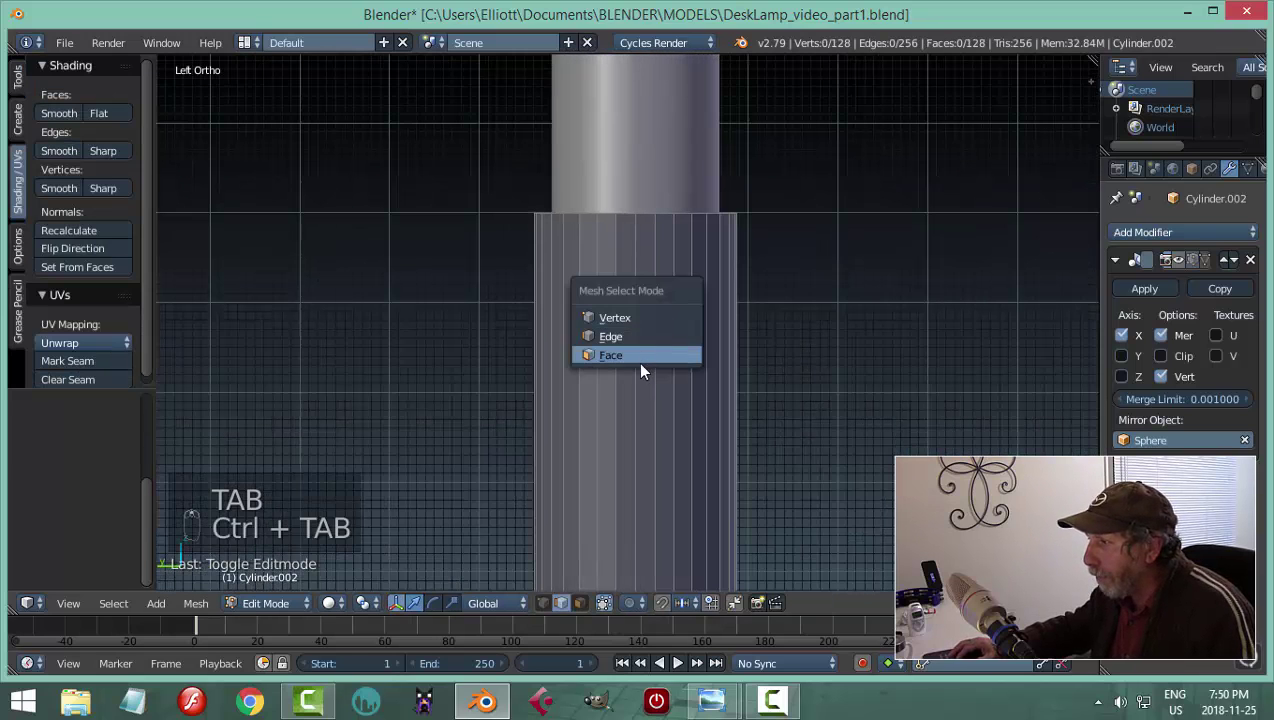
pyautogui.click(636, 357)
# Select the two adjacent full-height faces at the middle of the sleeve's side facing the other pole
pyautogui.scroll(-3, 660, 503)
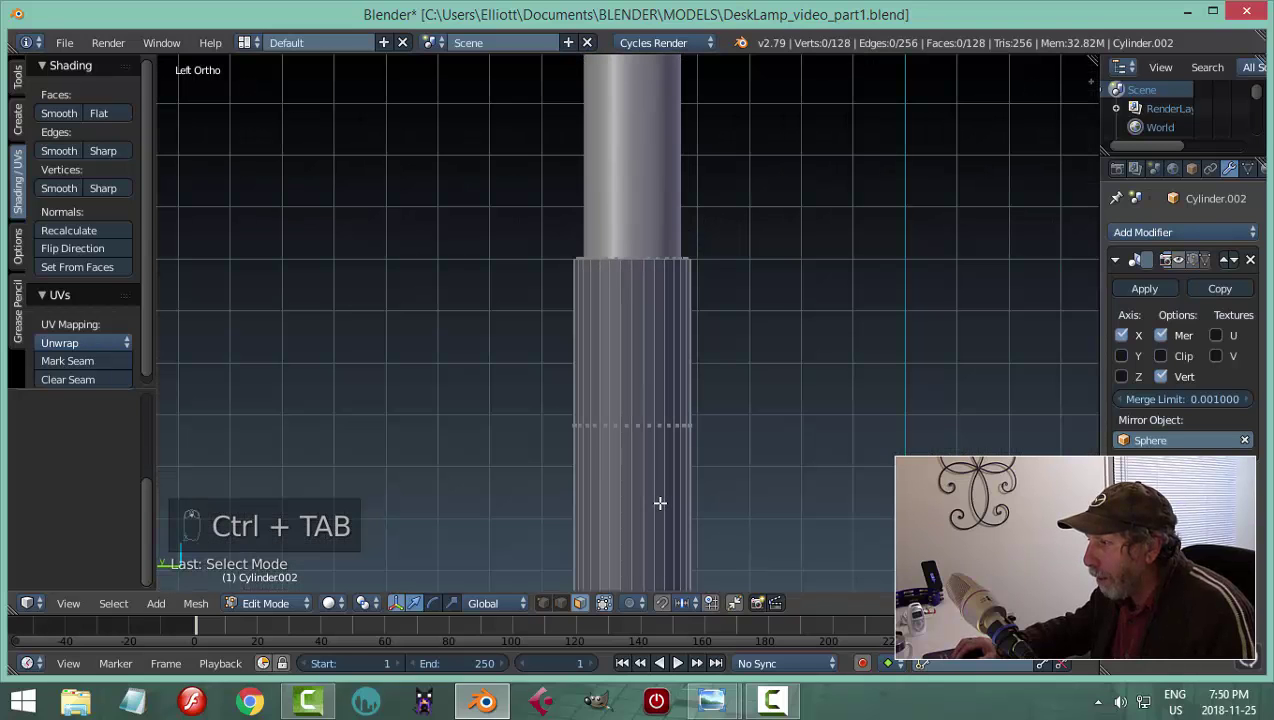
pyautogui.scroll(5, 658, 478)
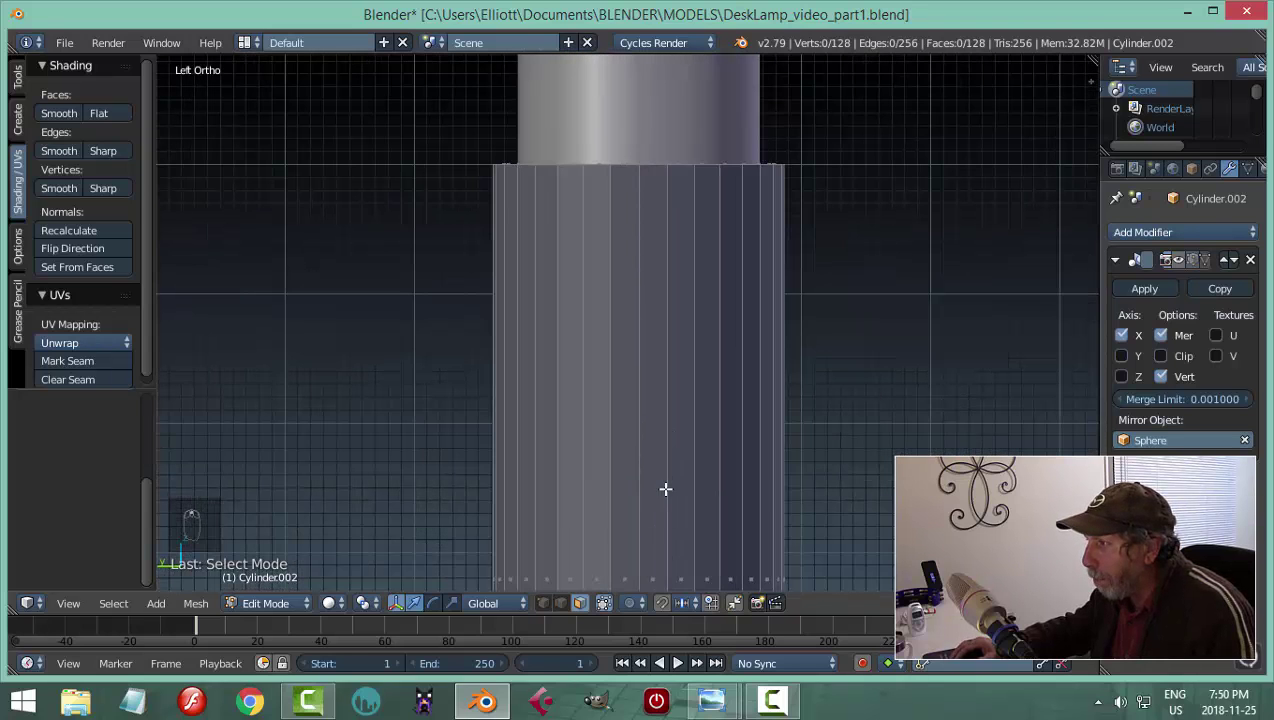
pyautogui.rightClick(652, 226)
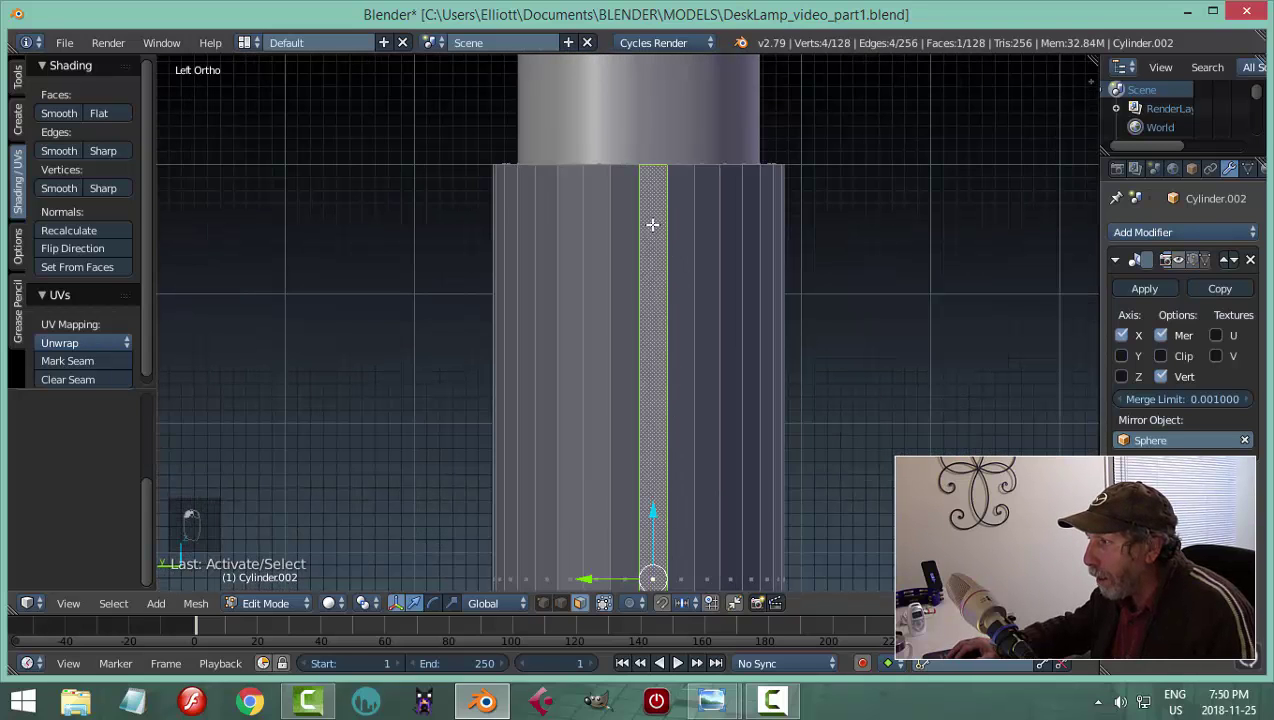
pyautogui.keyDown('shift'); pyautogui.rightClick(628, 278); pyautogui.keyUp('shift')
pyautogui.scroll(-8, 650, 369)
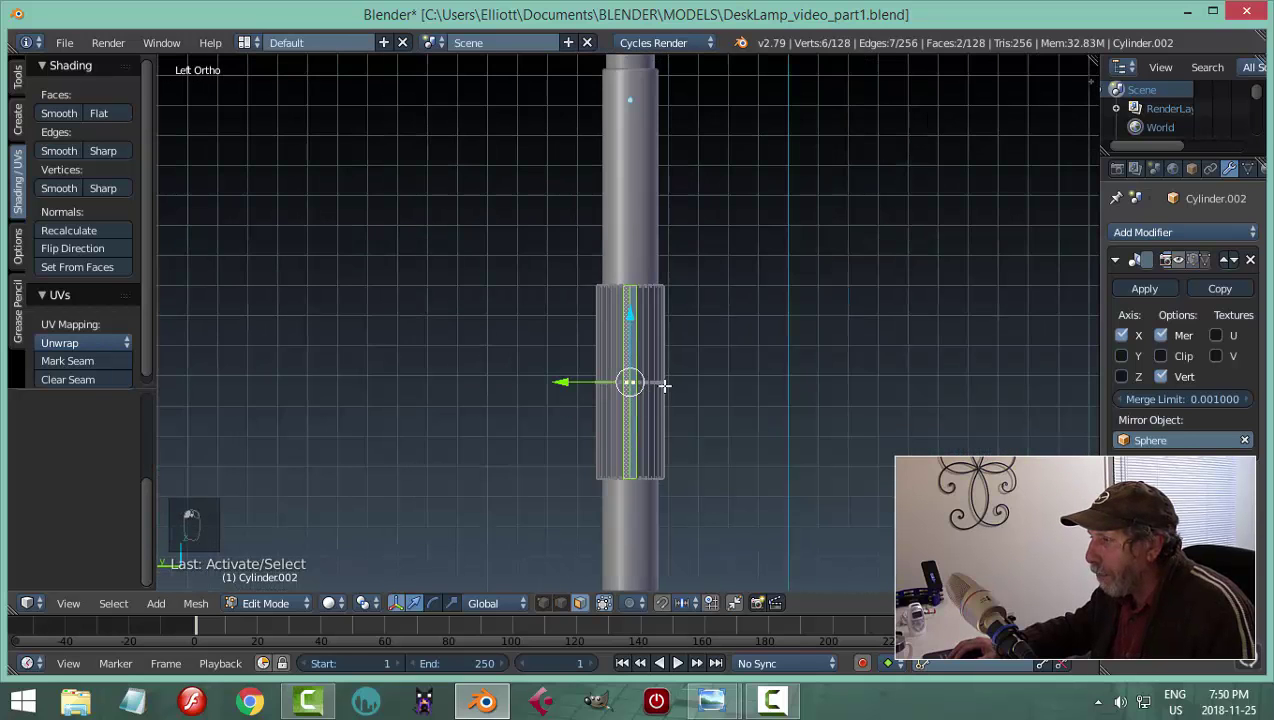
pyautogui.scroll(7, 667, 385)
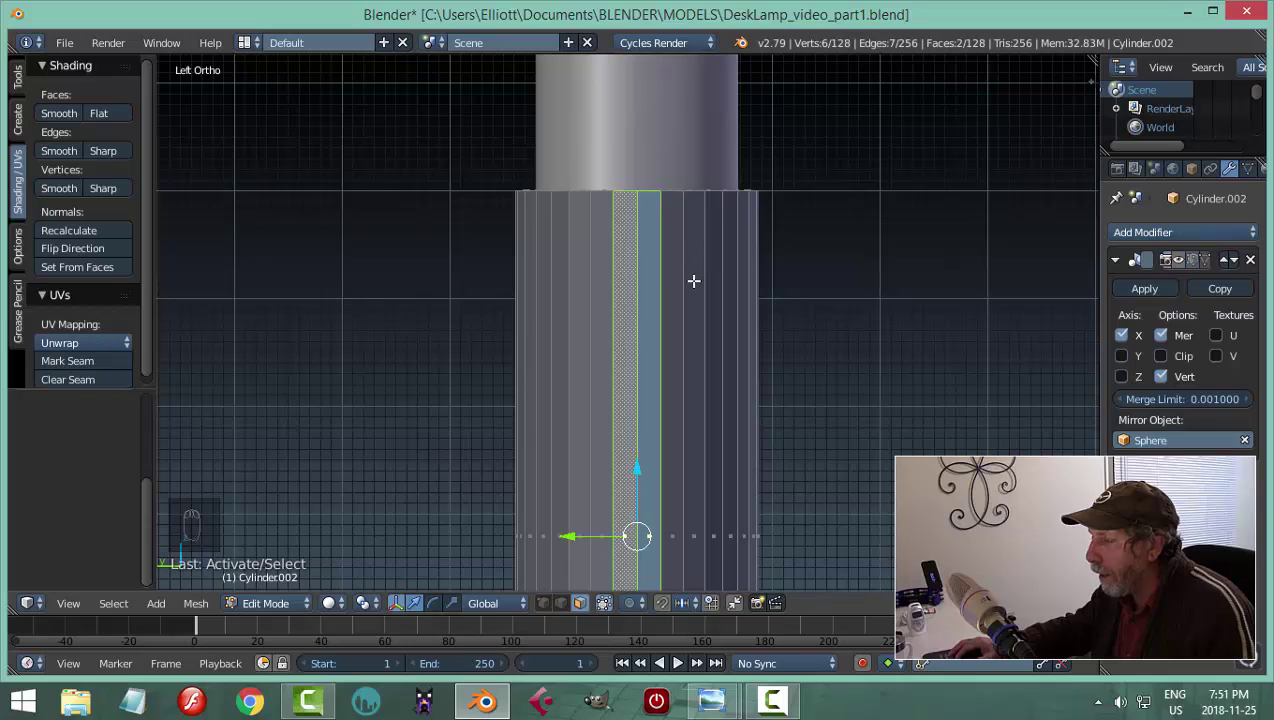
# Extrude the sleeve's two selected faces about 0.12 along the X axis toward the other pole to form a web
pyautogui.scroll(-5, 685, 295)
pyautogui.moveTo(677, 322); pyautogui.dragTo(887, 372, button='middle')
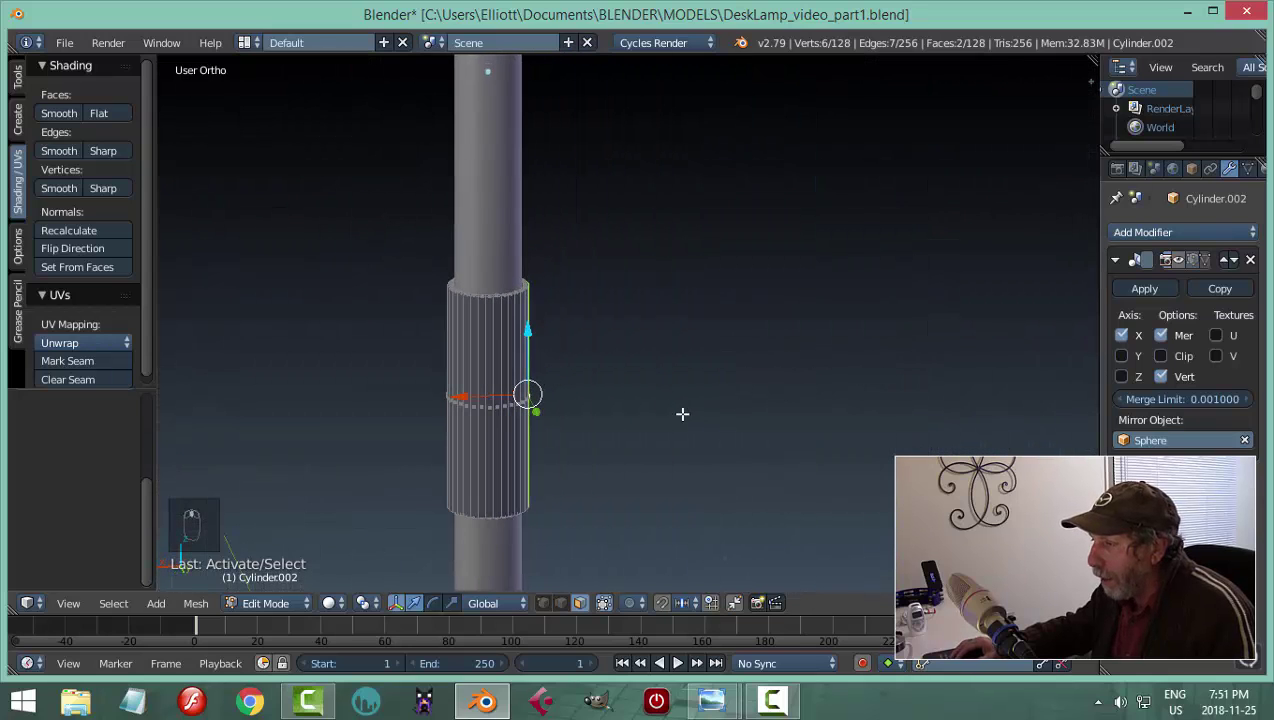
pyautogui.moveTo(682, 413); pyautogui.dragTo(603, 438, button='middle')
pyautogui.press('e')
pyautogui.rightClick(603, 439)
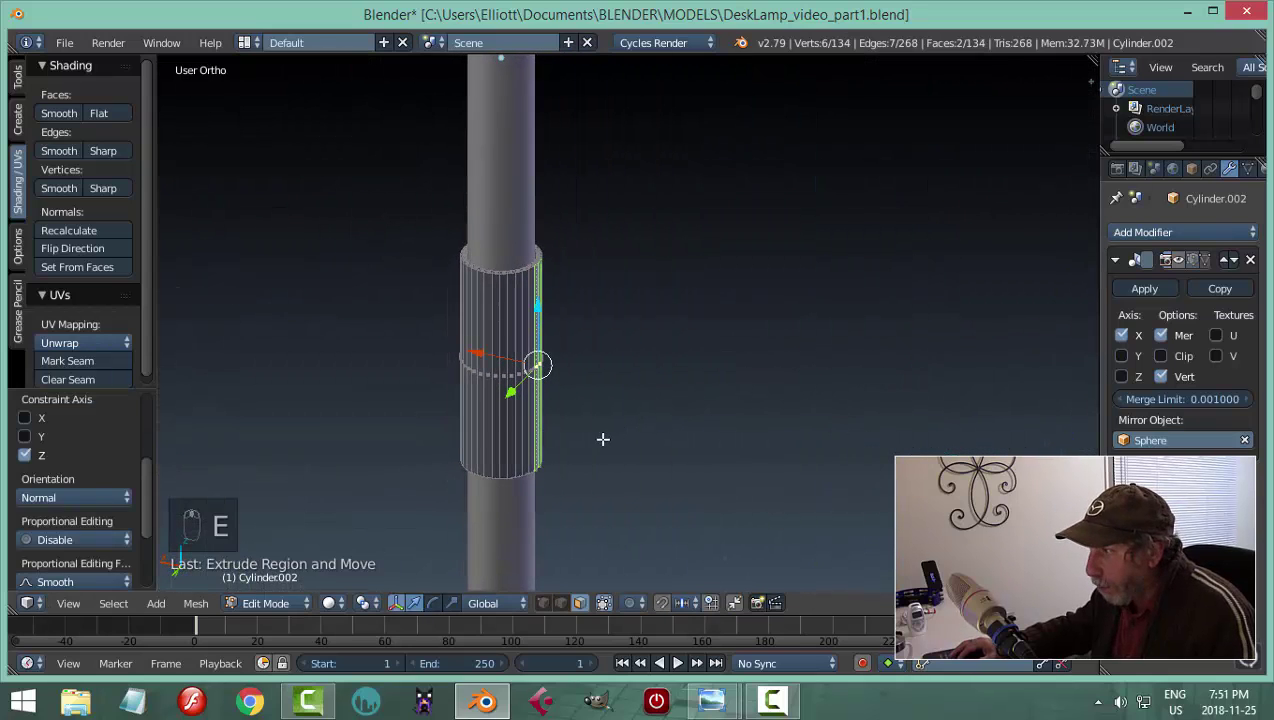
pyautogui.press('e')
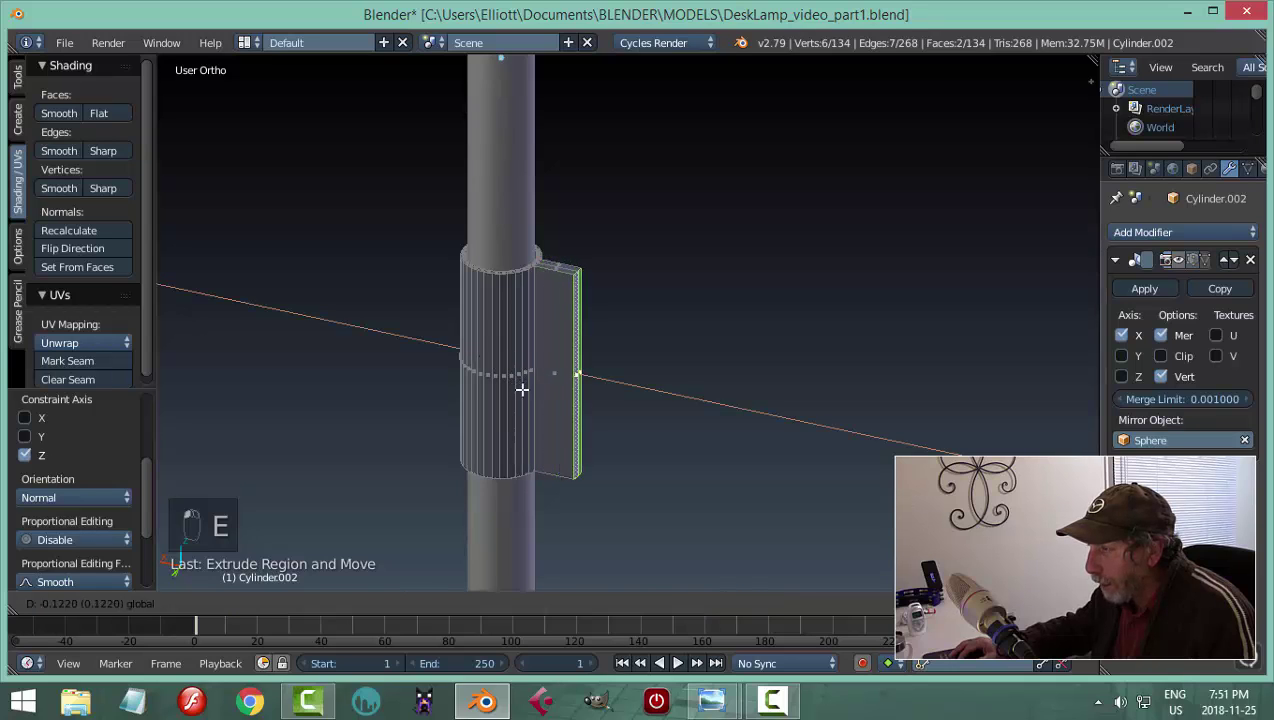
pyautogui.click(535, 400)
pyautogui.moveTo(685, 407); pyautogui.dragTo(582, 397, button='middle')
pyautogui.scroll(3, 648, 396)
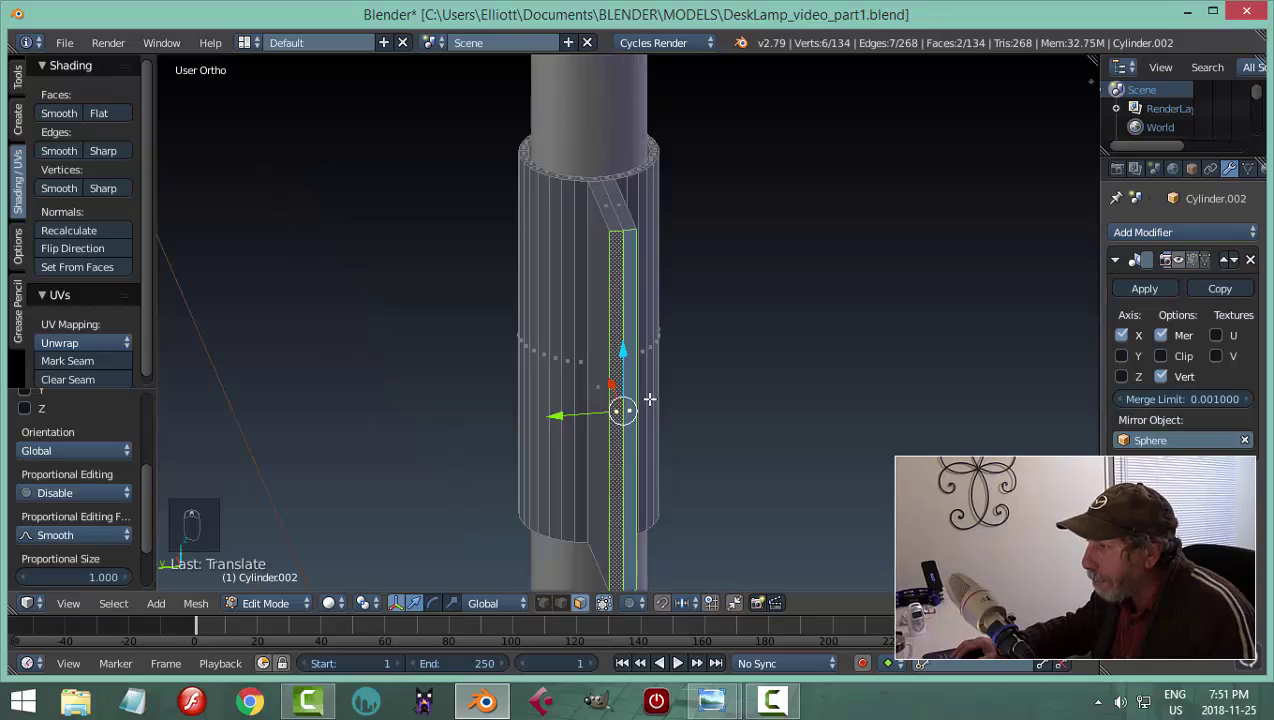
pyautogui.scroll(-3, 711, 390)
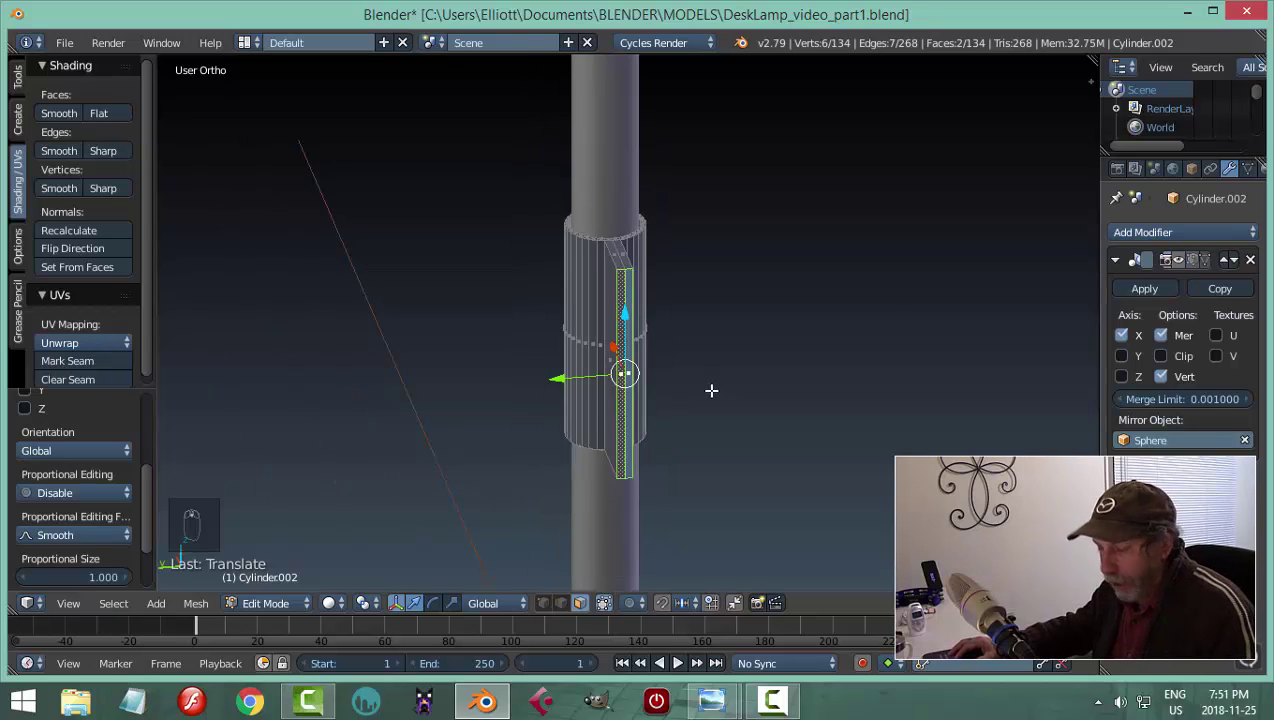
# Reveal the hidden objects in Object Mode and turn on the viewport display of the sleeve's Mirror modifier
pyautogui.press('Tab')
pyautogui.scroll(-2, 724, 396)
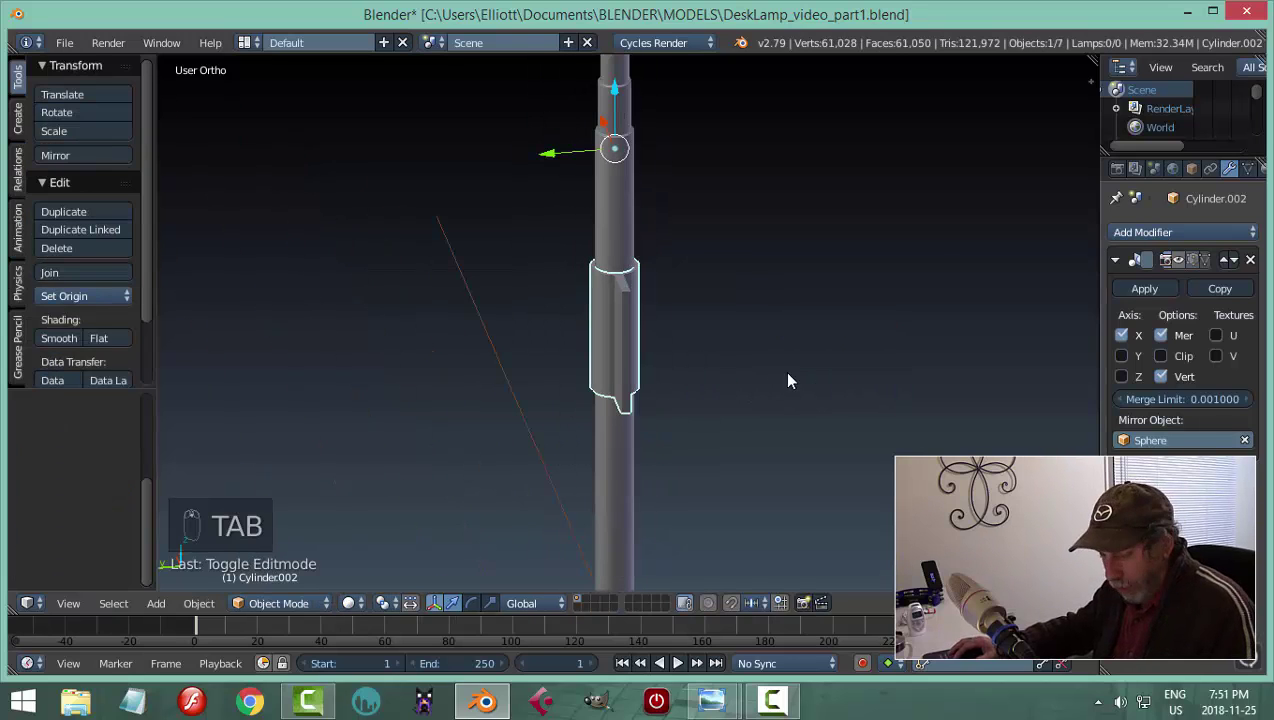
pyautogui.hotkey('alt', 'h')
pyautogui.scroll(-1, 737, 392)
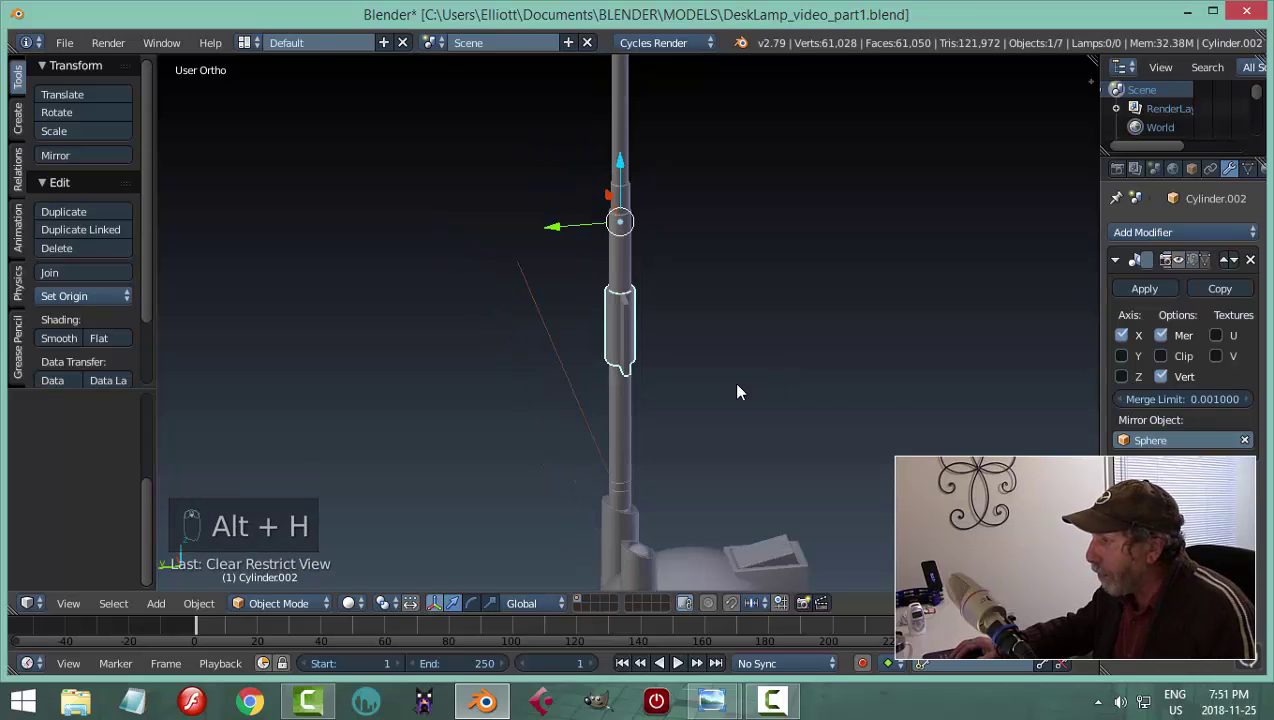
pyautogui.click(1178, 260)
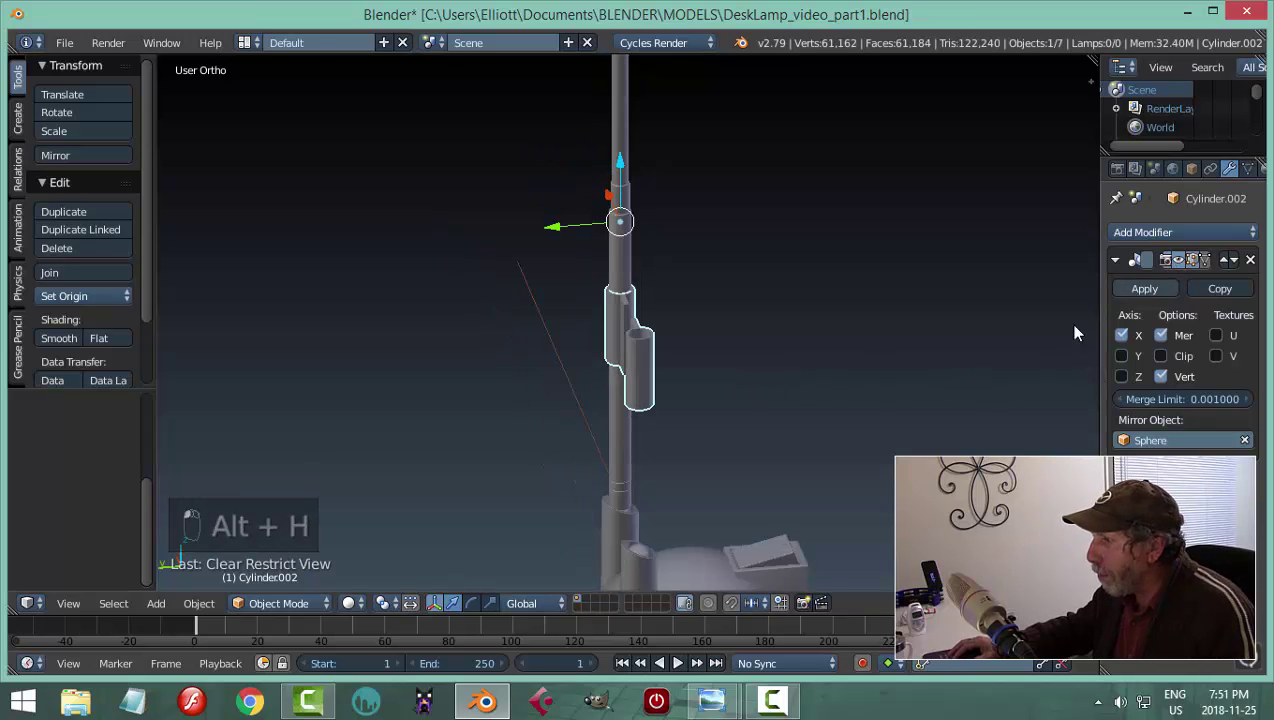
# Examine the facing ends of the two mirrored webs and the gap between them from several angles
pyautogui.moveTo(780, 395); pyautogui.dragTo(603, 375, button='middle')
pyautogui.scroll(7, 618, 397)
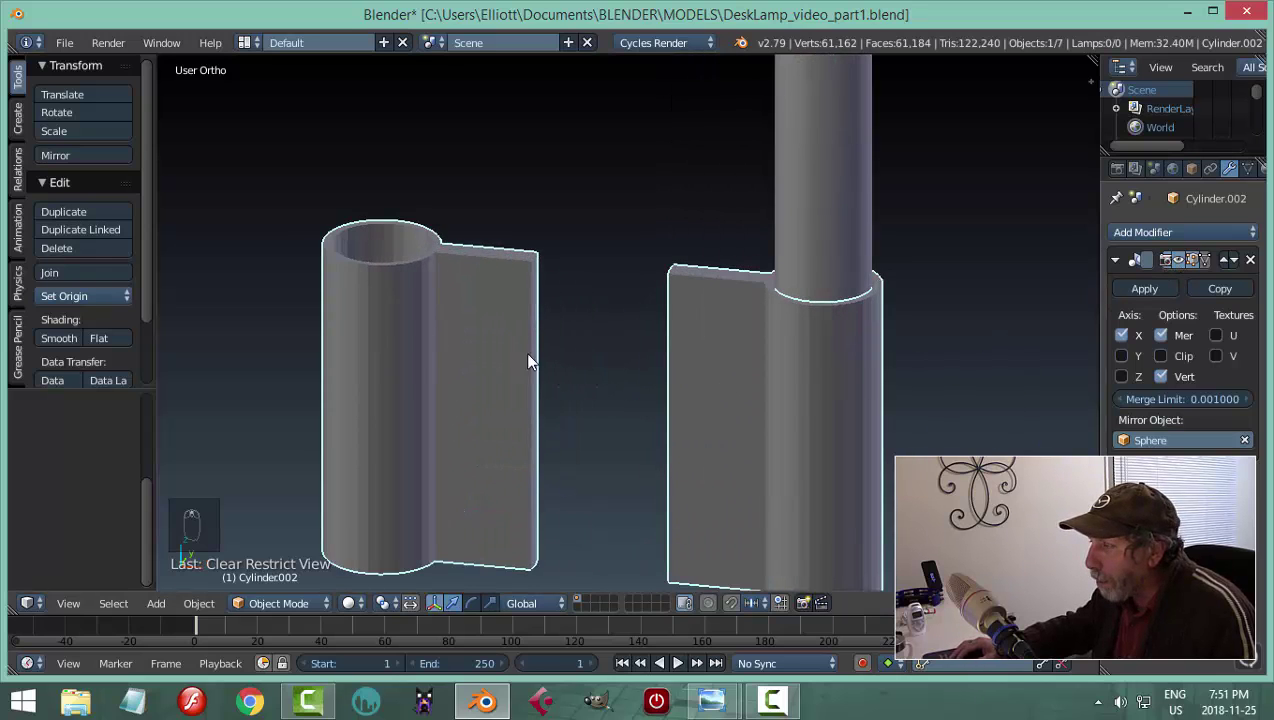
pyautogui.scroll(-3, 528, 361)
pyautogui.moveTo(606, 364); pyautogui.dragTo(520, 353, button='middle')
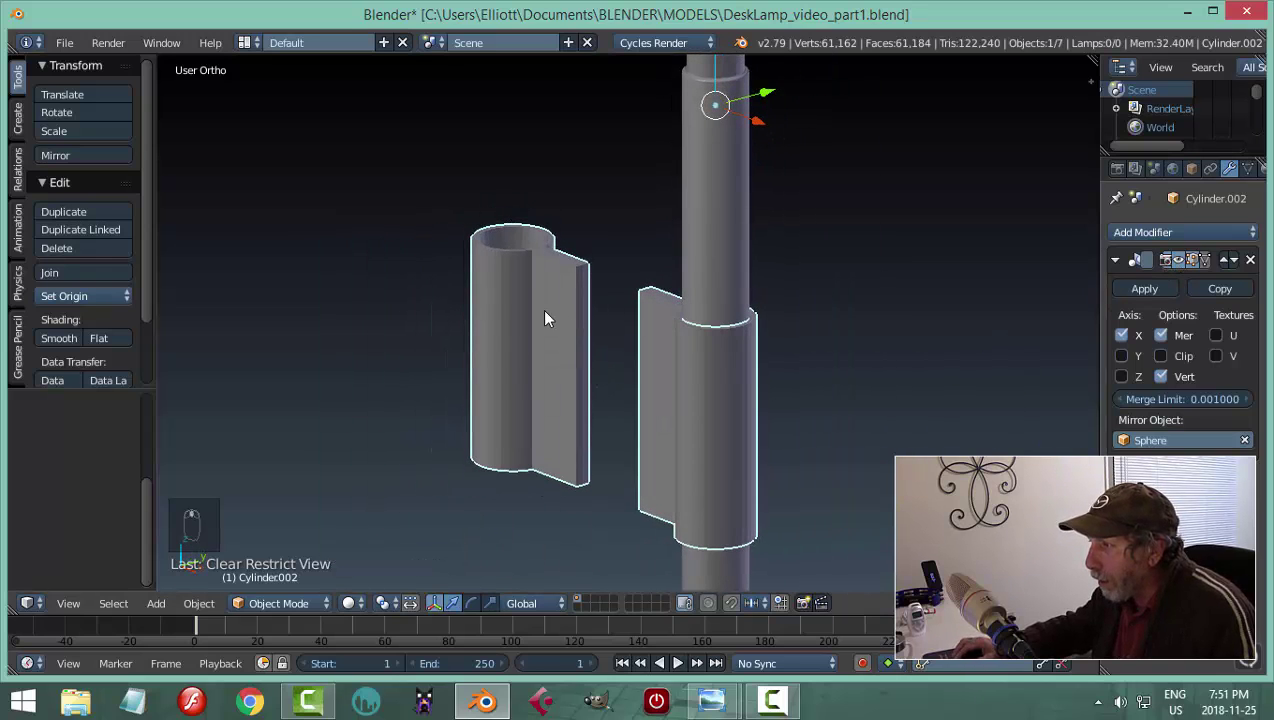
pyautogui.scroll(3, 545, 318)
pyautogui.moveTo(478, 301); pyautogui.dragTo(583, 358, button='middle')
pyautogui.scroll(2, 585, 304)
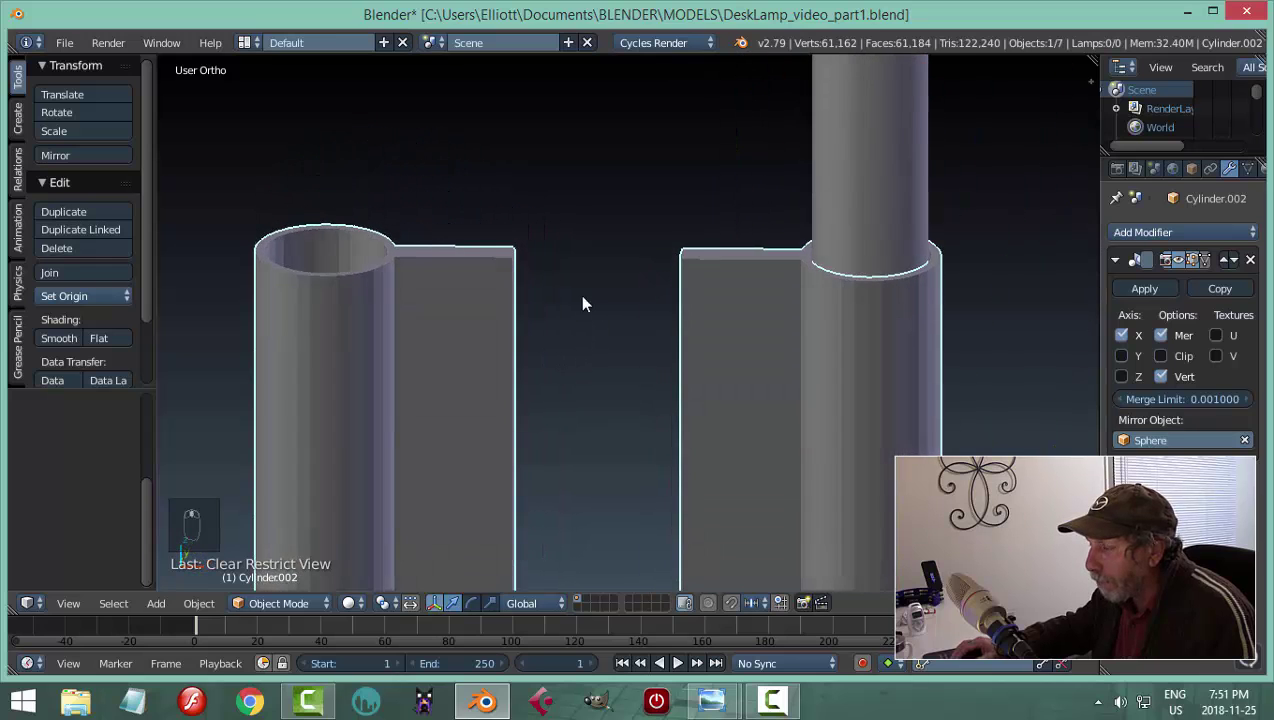
pyautogui.moveTo(585, 304); pyautogui.dragTo(732, 272, button='middle')
pyautogui.scroll(4, 535, 296)
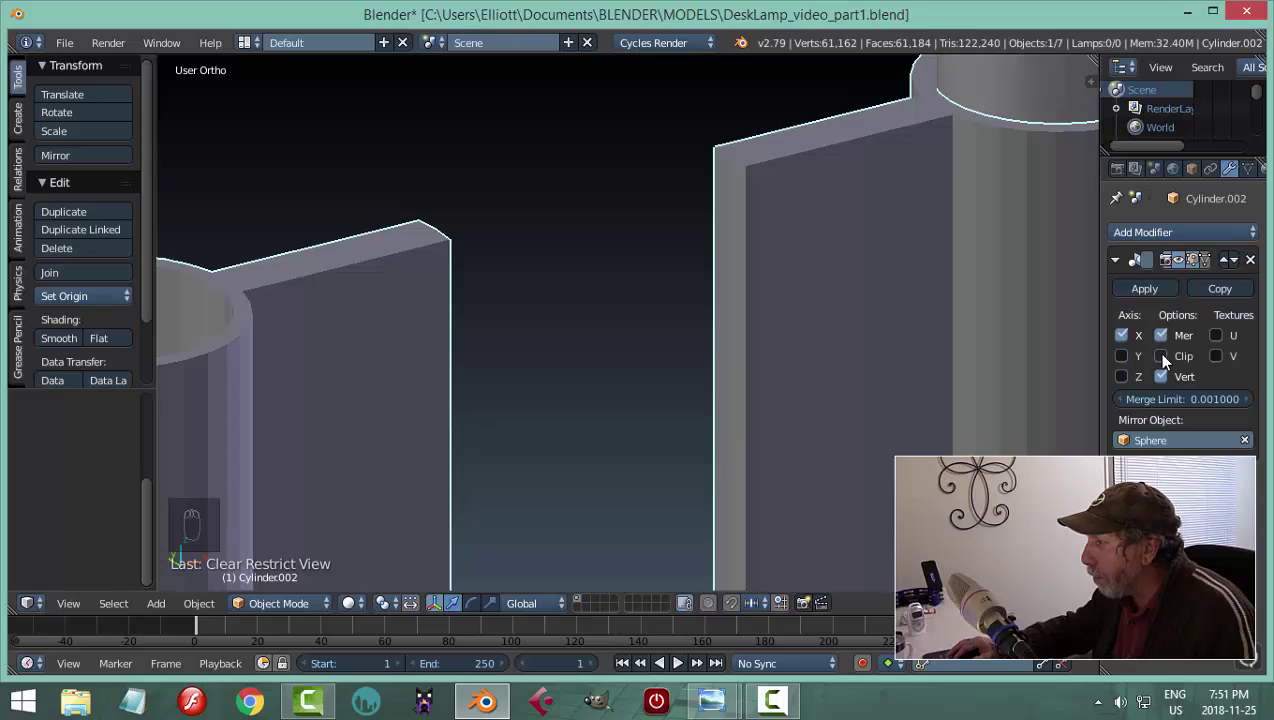
# Enable Clipping in the sleeve's Mirror modifier and delete the two faces at the web's free end in Edit Mode
pyautogui.press('Tab')
pyautogui.click(845, 333)
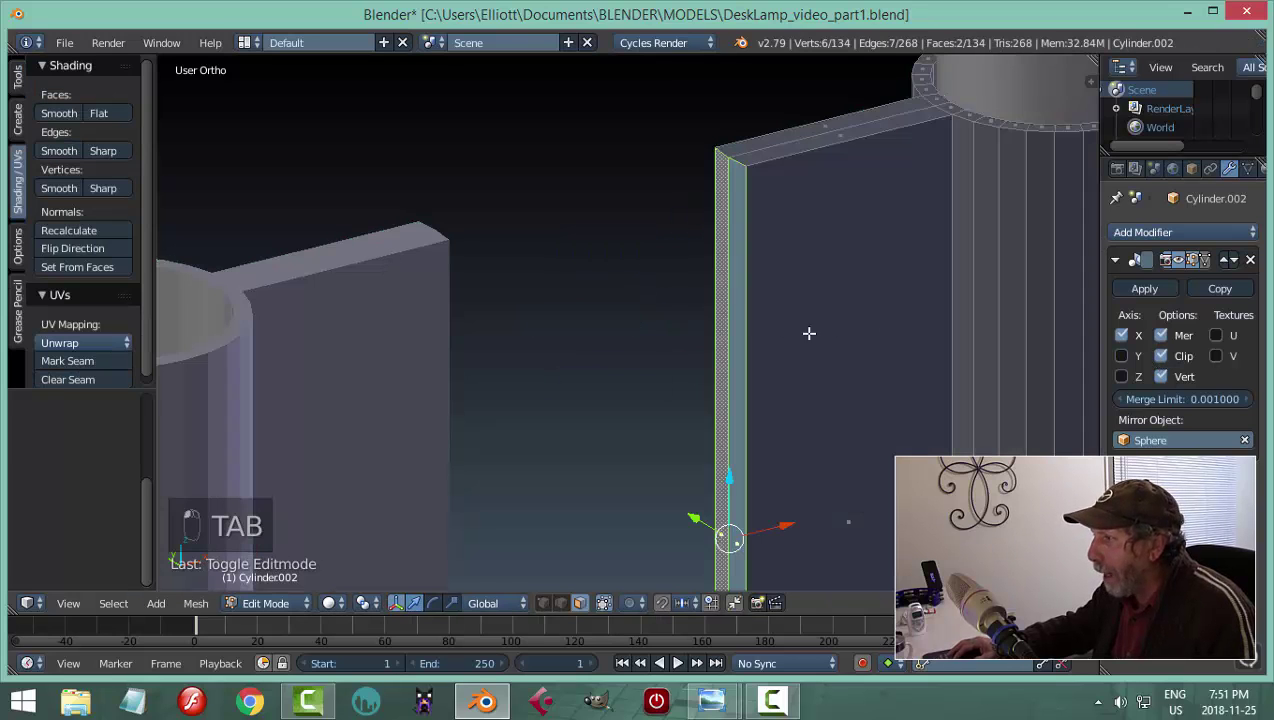
pyautogui.scroll(-3, 855, 418)
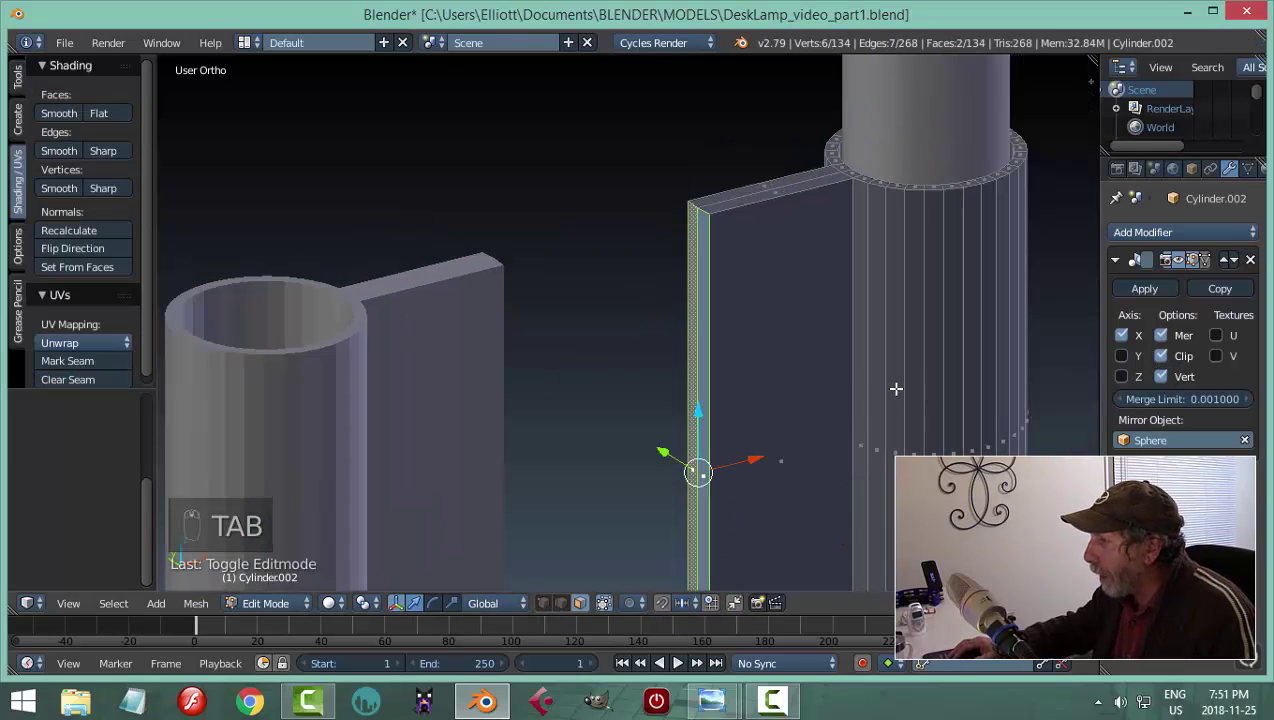
pyautogui.moveTo(899, 387); pyautogui.dragTo(813, 384, button='middle')
pyautogui.press('x')
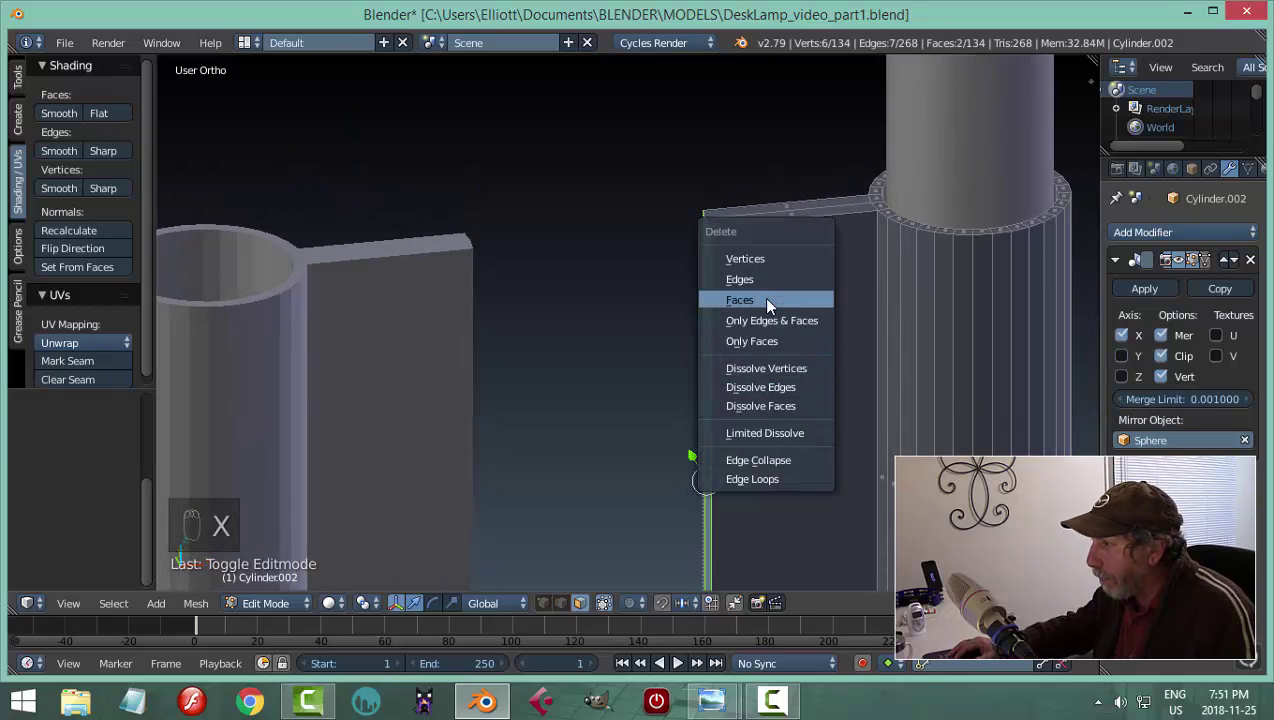
pyautogui.click(767, 302)
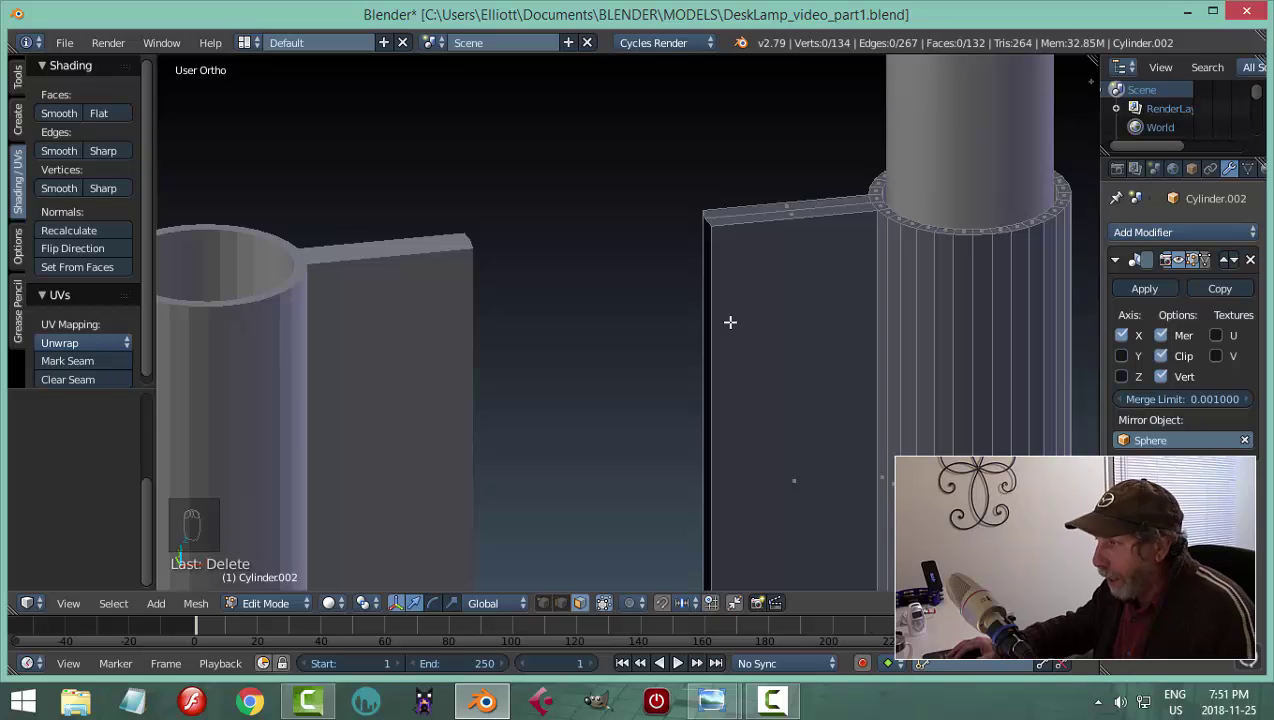
# Switch to edge selection and select the edge loop around the web's open end
pyautogui.scroll(4, 730, 321)
pyautogui.hotkey('ctrl', 'Tab')
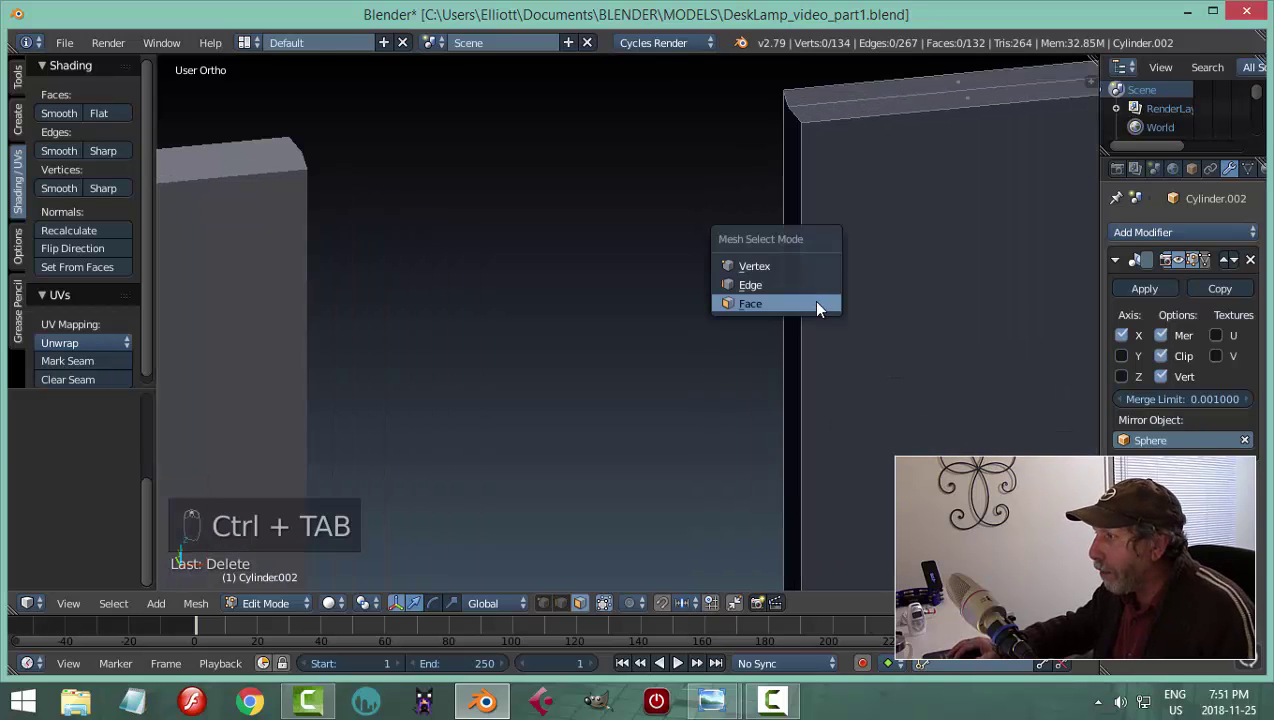
pyautogui.click(760, 287)
pyautogui.keyDown('alt'); pyautogui.rightClick(801, 165); pyautogui.keyUp('alt')
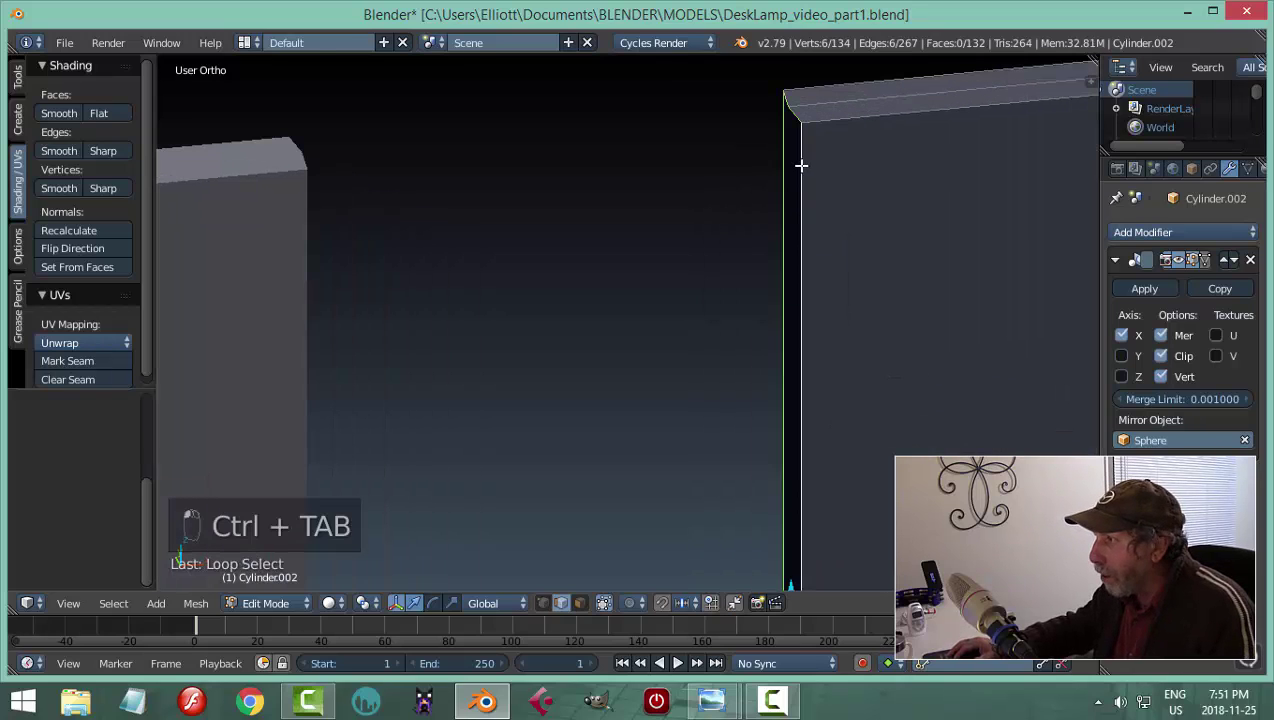
# Flatten the selected edge loop at the web's open end by scaling it along the X axis
pyautogui.moveTo(722, 290); pyautogui.dragTo(717, 287, button='middle')
pyautogui.moveTo(643, 327); pyautogui.dragTo(731, 322, button='middle')
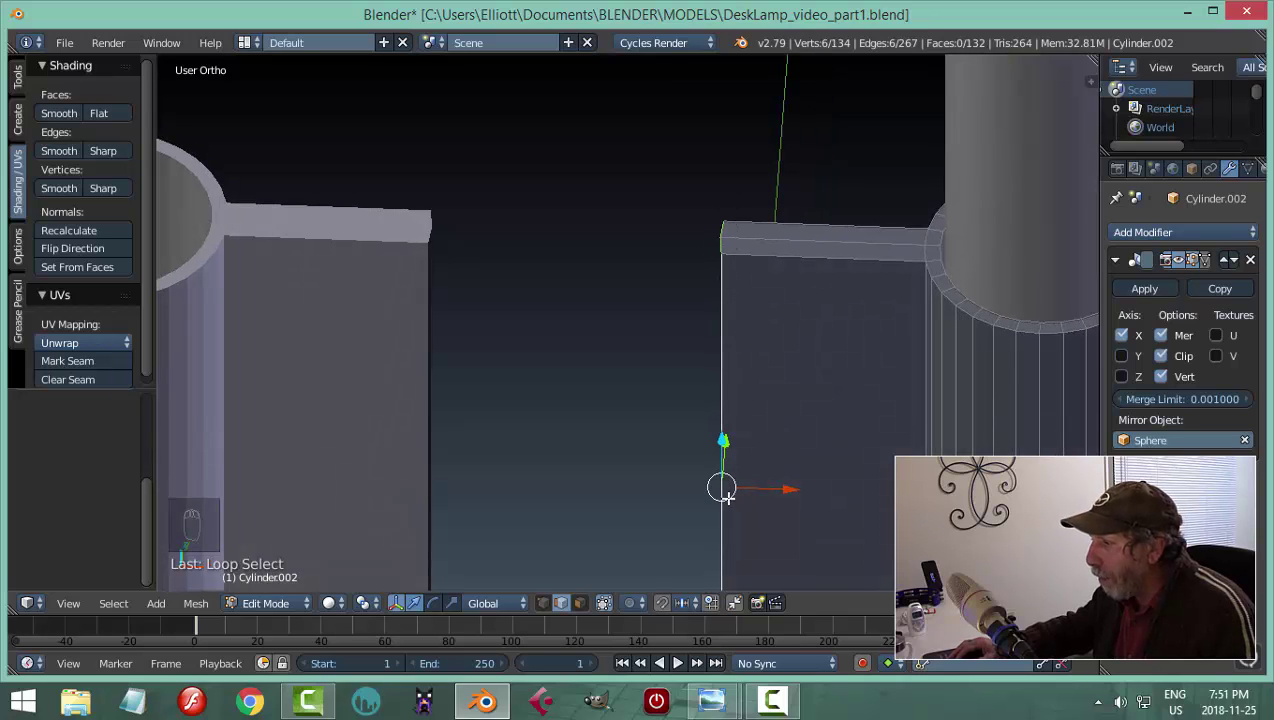
pyautogui.scroll(3, 741, 450)
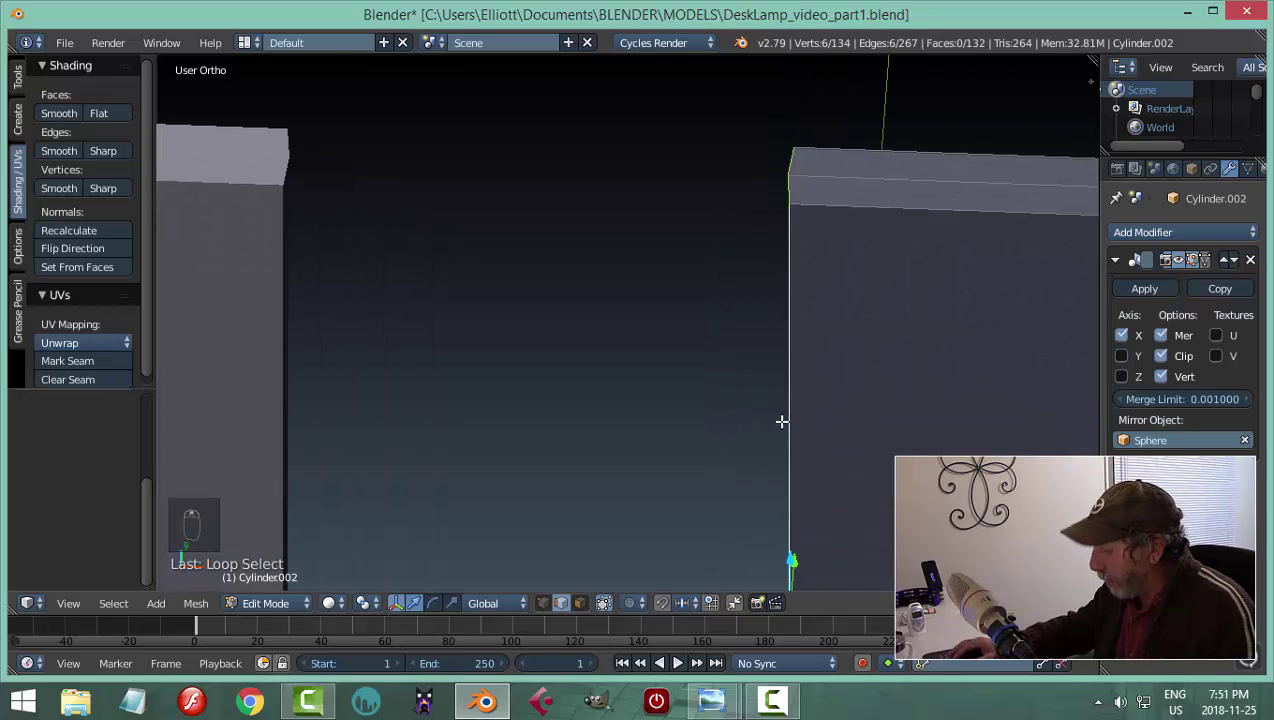
pyautogui.press('KP_3')
pyautogui.press('KP_1')
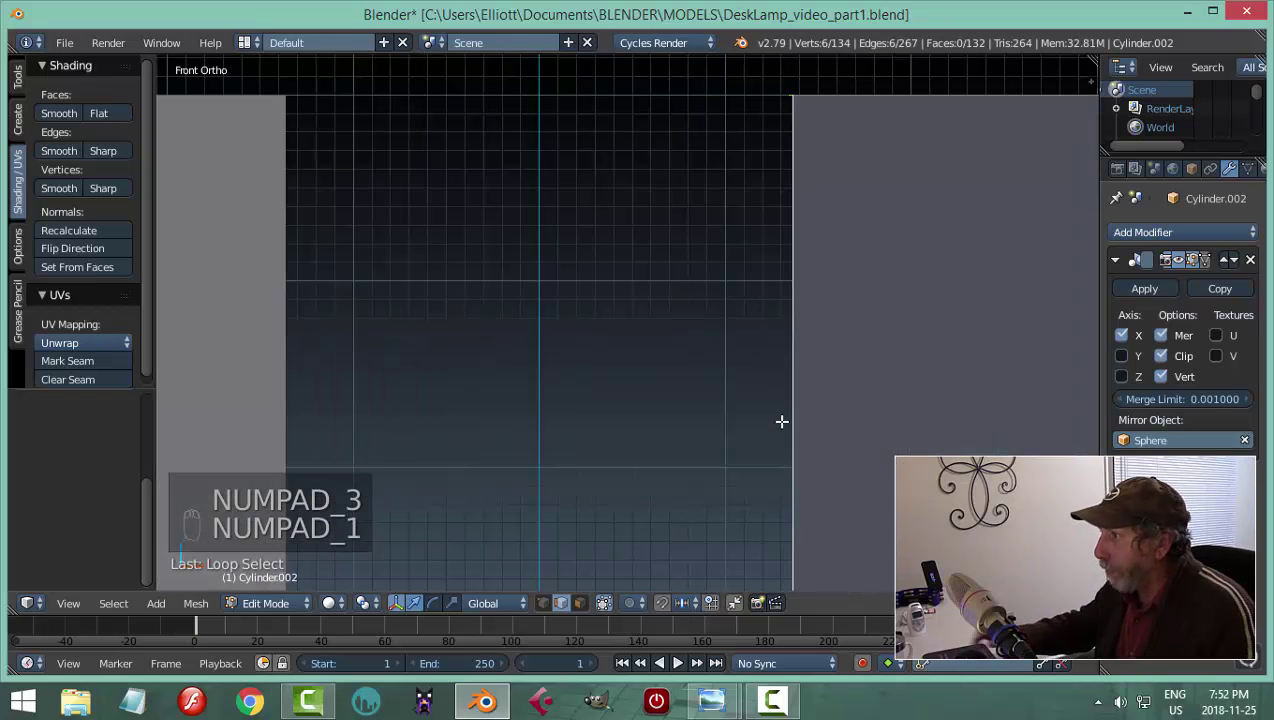
pyautogui.scroll(-4, 711, 378)
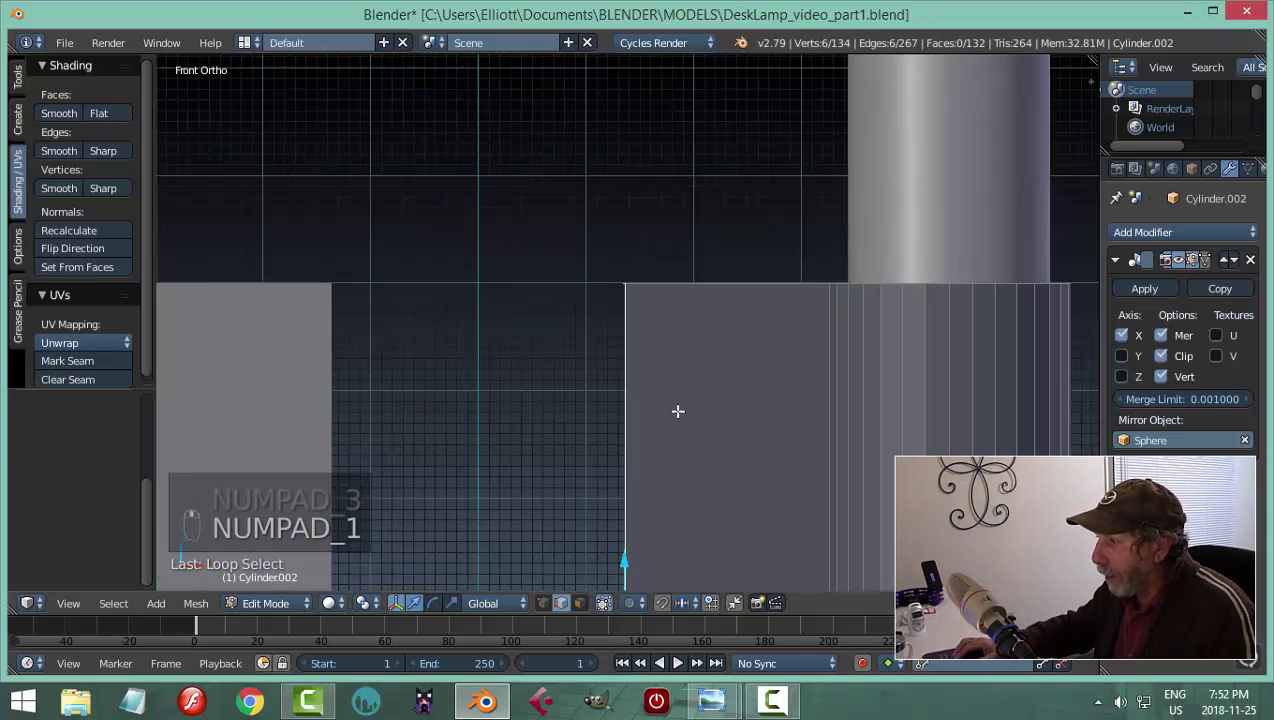
pyautogui.scroll(3, 650, 330)
pyautogui.scroll(-1, 643, 322)
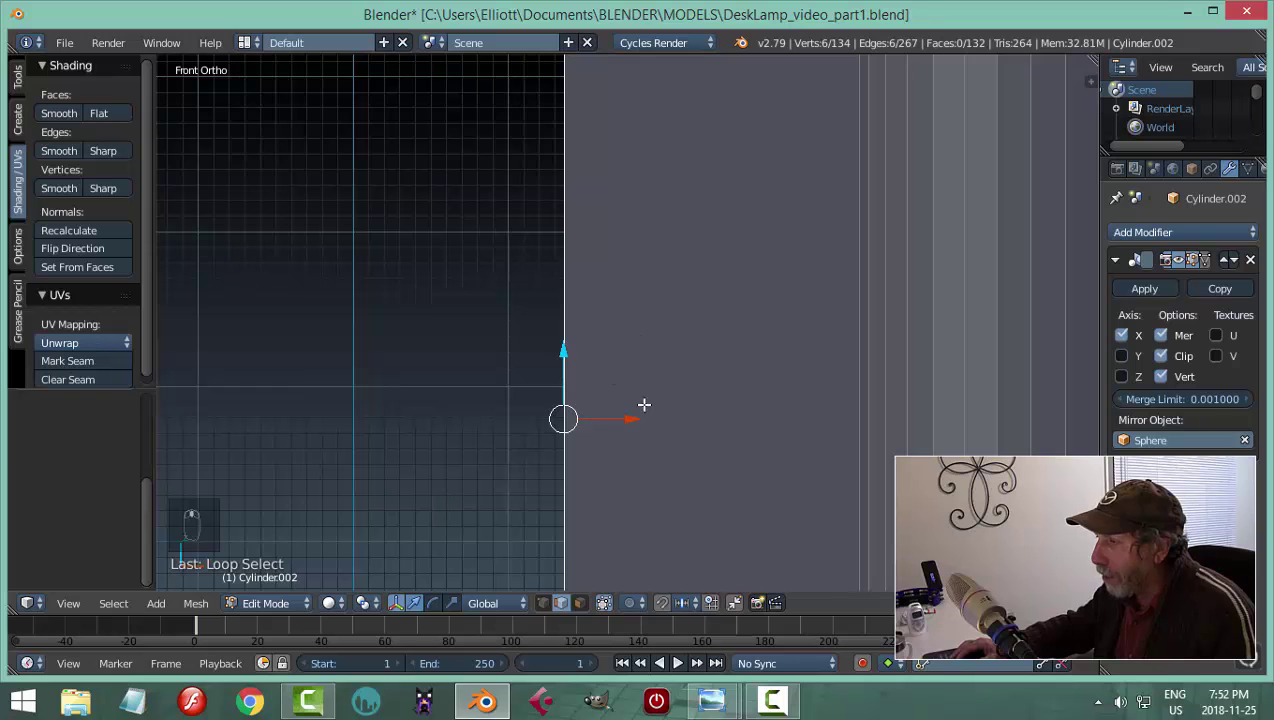
pyautogui.moveTo(644, 404); pyautogui.dragTo(684, 319, button='middle')
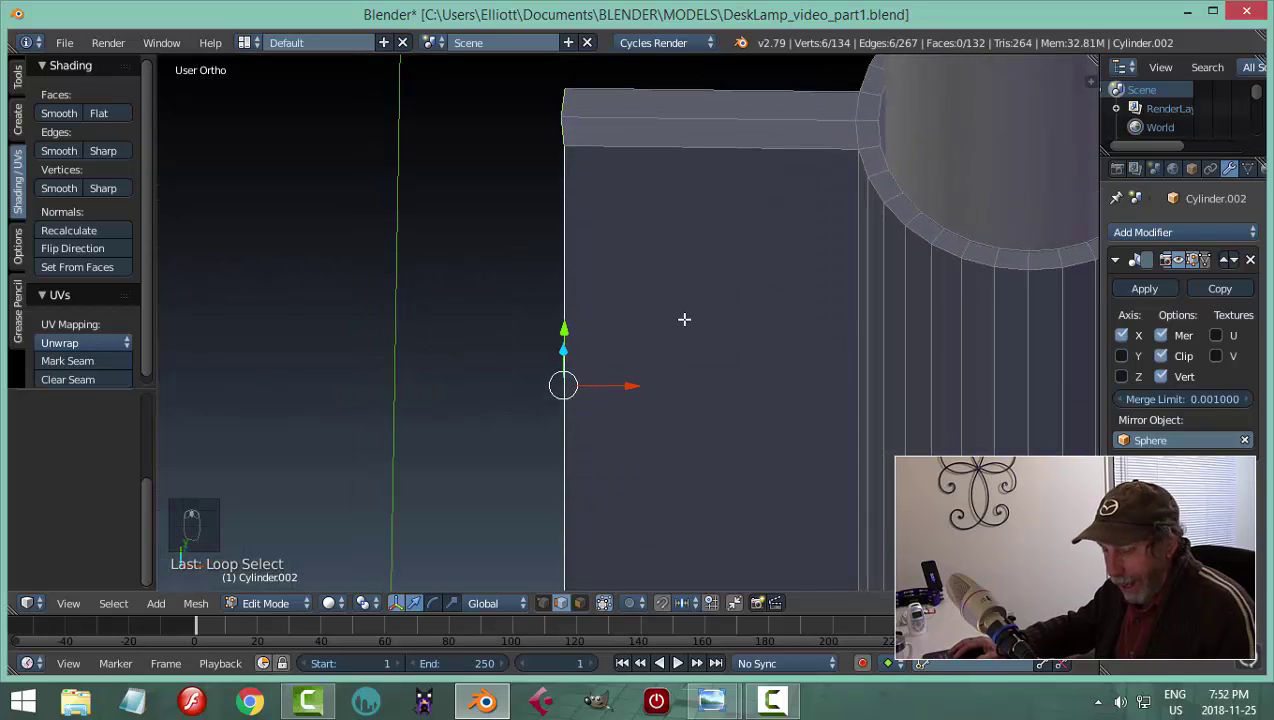
pyautogui.press('s')
pyautogui.press('x')
pyautogui.click(684, 319)
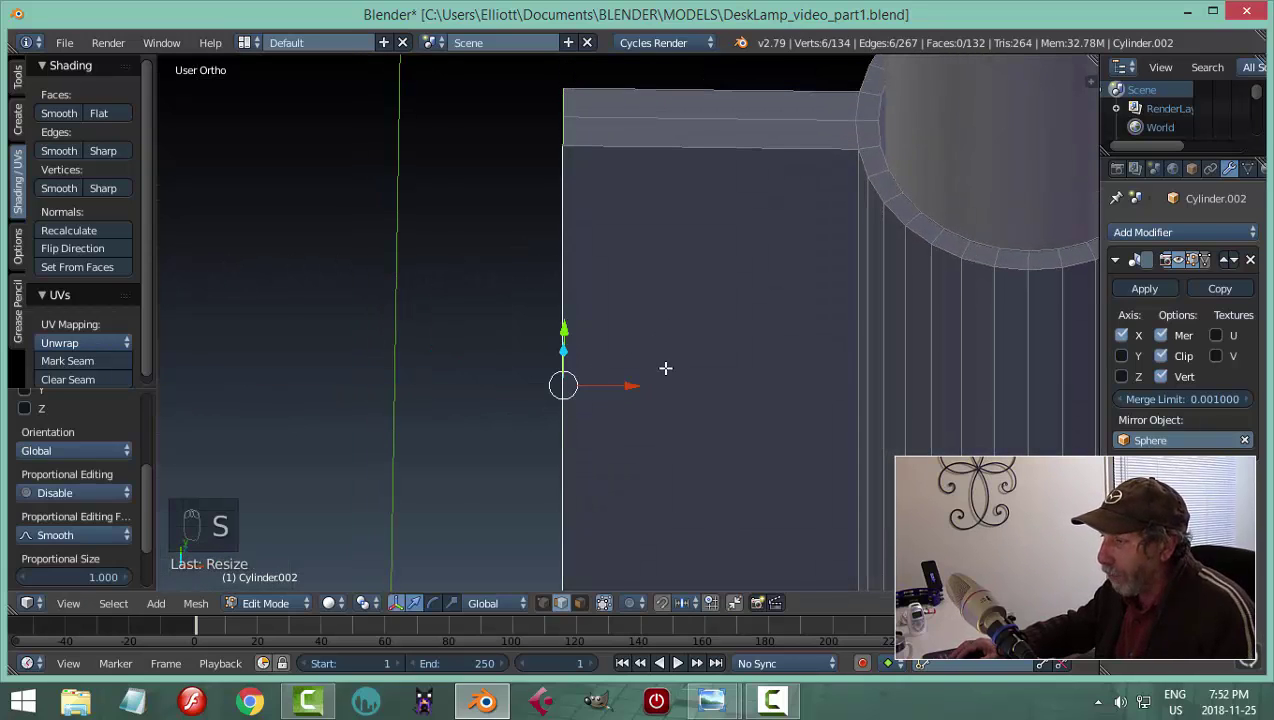
# Move the web's end loop along X to the mirror plane to join both halves, then return to Object Mode with nothing selected
pyautogui.scroll(-4, 665, 368)
pyautogui.moveTo(666, 355); pyautogui.dragTo(449, 342)
pyautogui.press('a')
pyautogui.press('Tab')
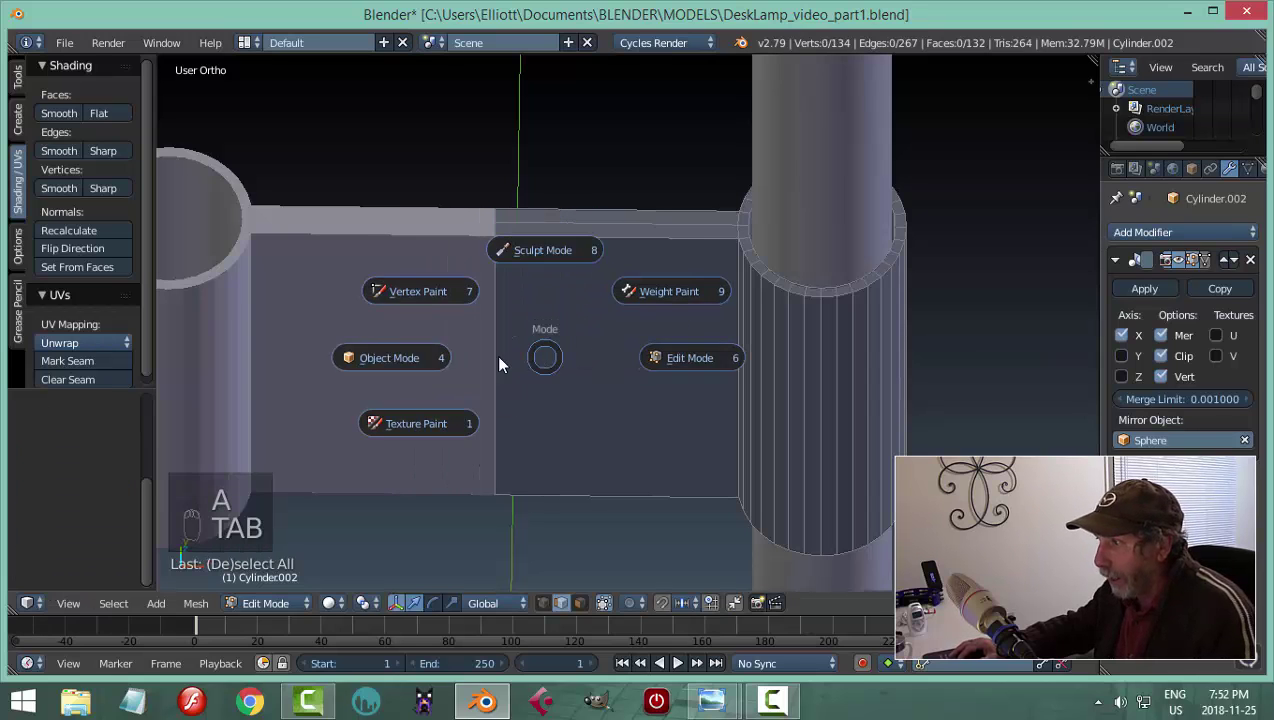
pyautogui.press('a')
pyautogui.scroll(-4, 590, 360)
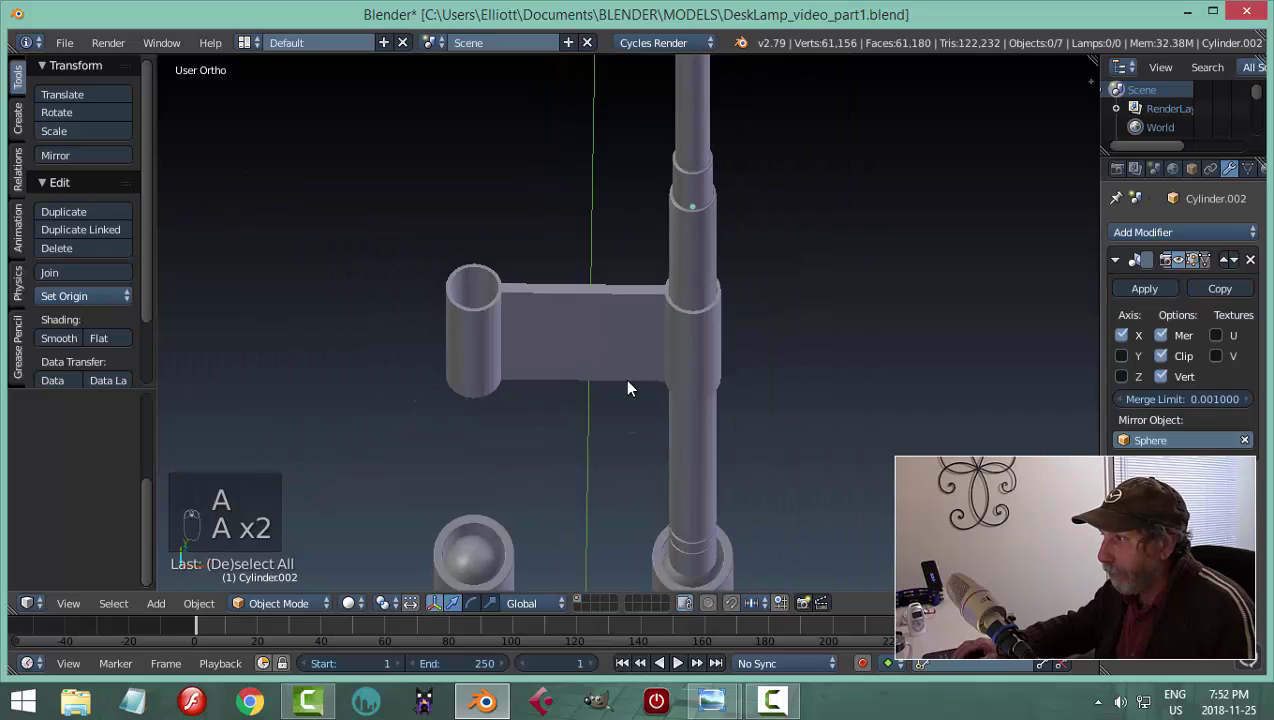
# Turn on the viewport display of the telescoping pole's Mirror modifier and deselect the pole
pyautogui.moveTo(626, 380); pyautogui.dragTo(705, 232, button='middle')
pyautogui.rightClick(705, 232)
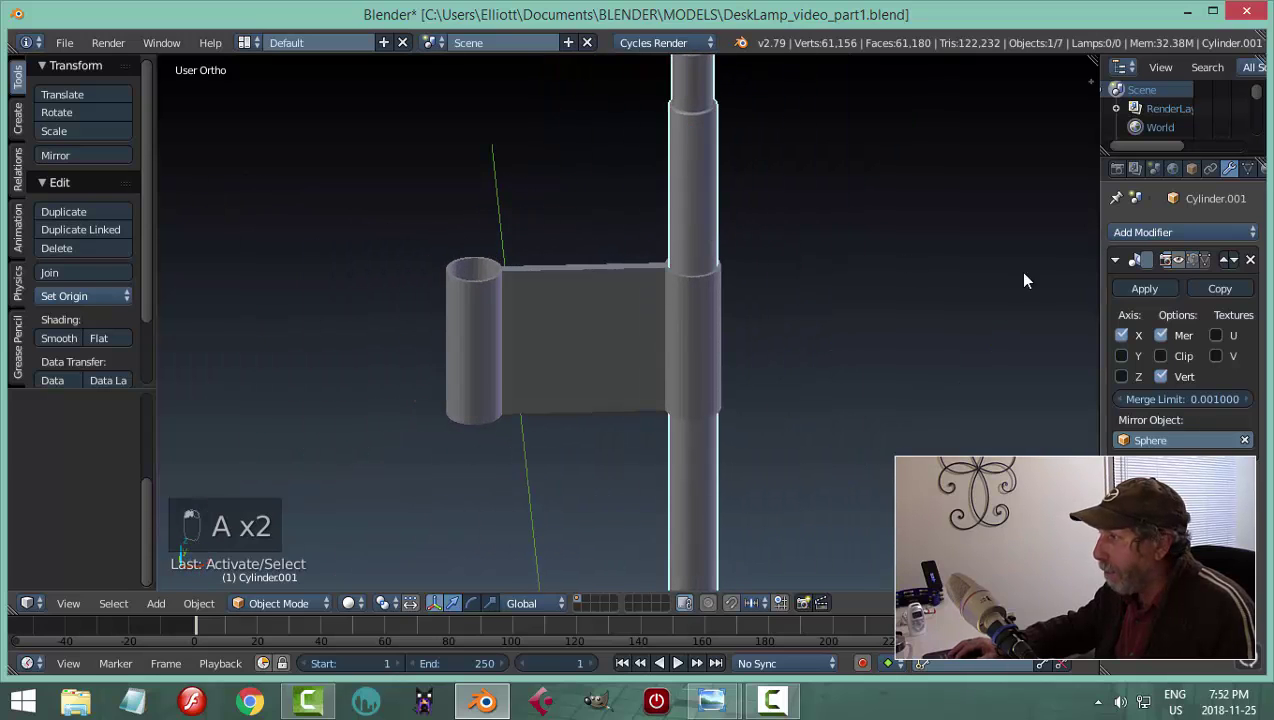
pyautogui.click(1176, 260)
pyautogui.press('a')
pyautogui.moveTo(743, 274); pyautogui.dragTo(614, 277, button='middle')
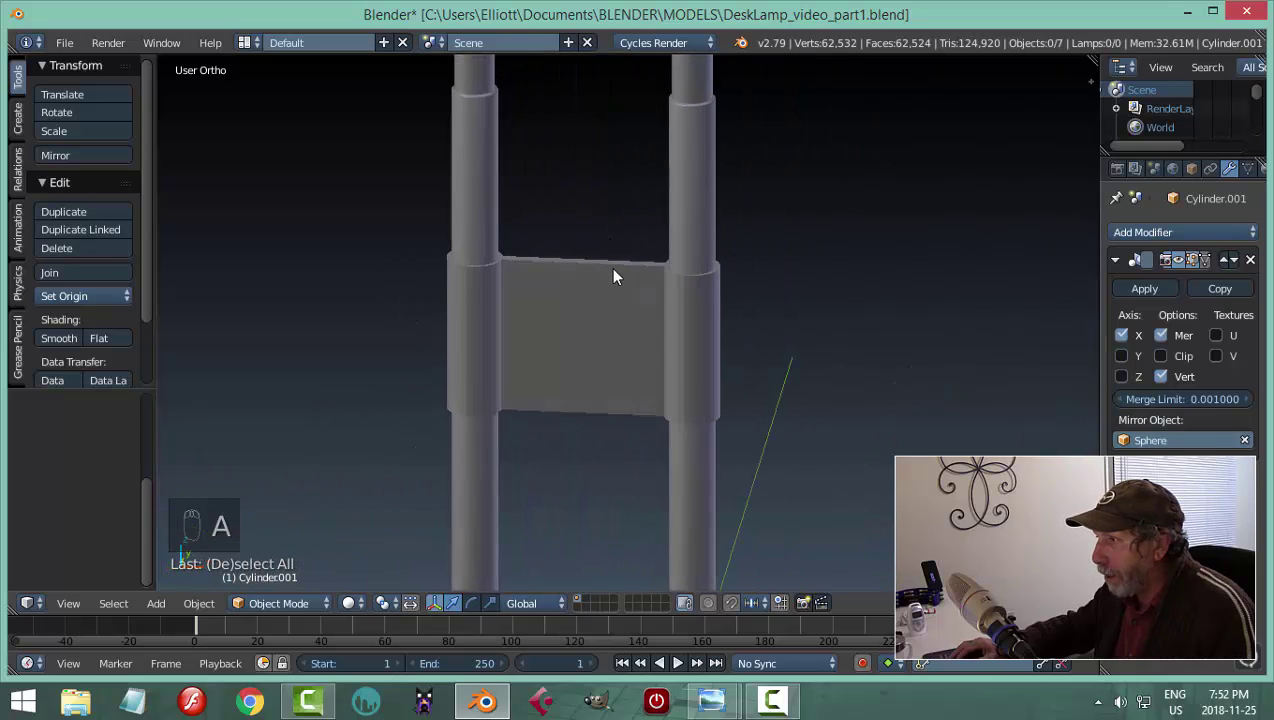
# Set the connecting bracket's origin to its geometry
pyautogui.rightClick(614, 280)
pyautogui.moveTo(611, 364); pyautogui.dragTo(605, 325, button='middle')
pyautogui.scroll(-2, 660, 222)
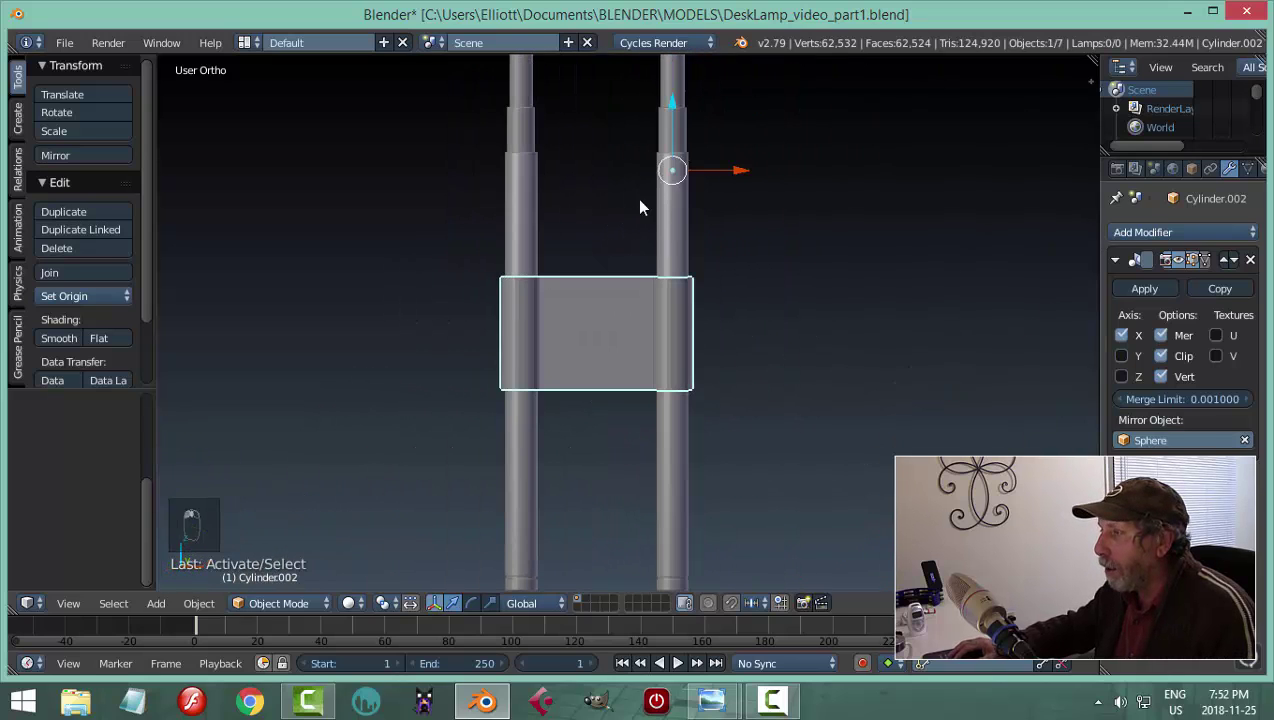
pyautogui.scroll(2, 540, 393)
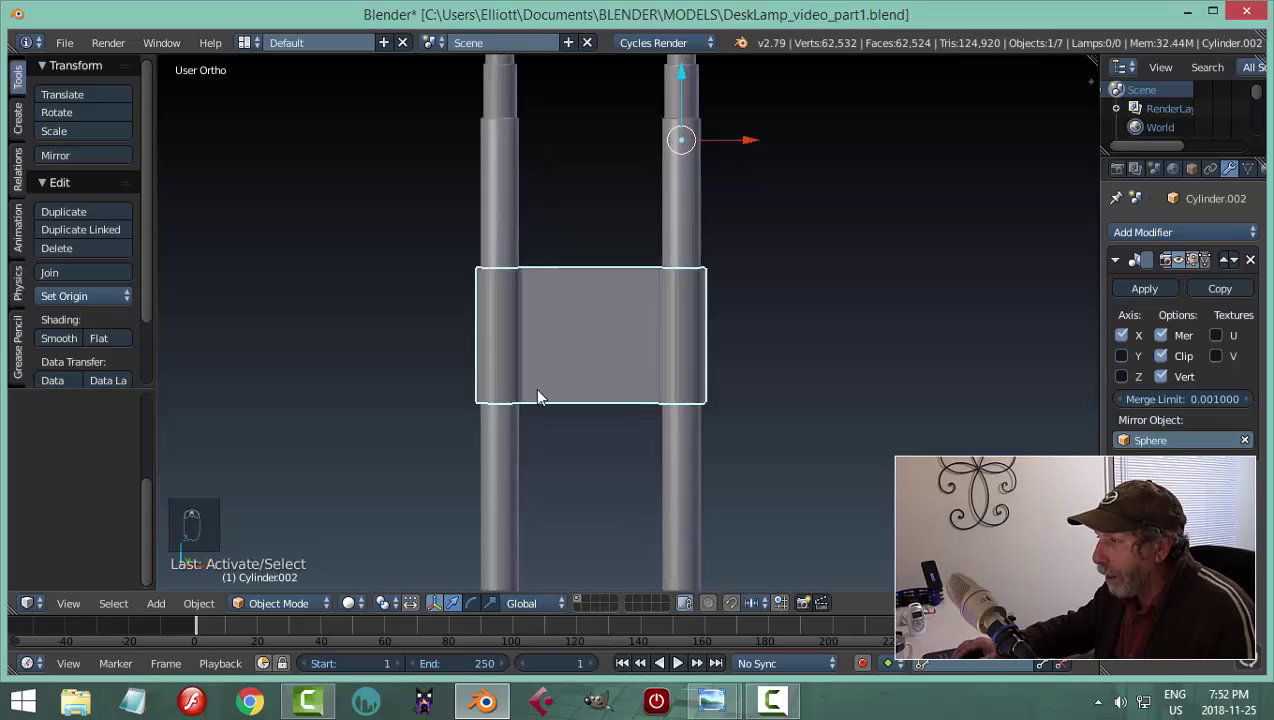
pyautogui.click(72, 297)
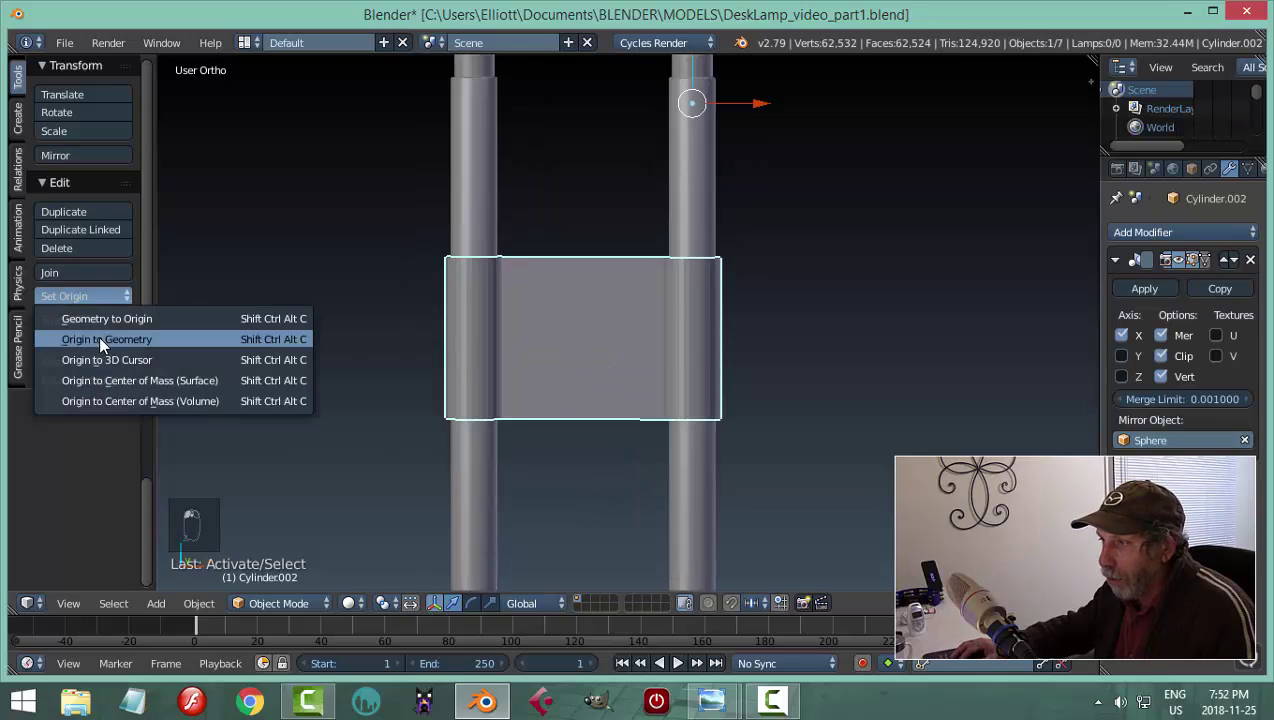
pyautogui.click(99, 336)
pyautogui.moveTo(613, 314); pyautogui.dragTo(648, 314, button='middle')
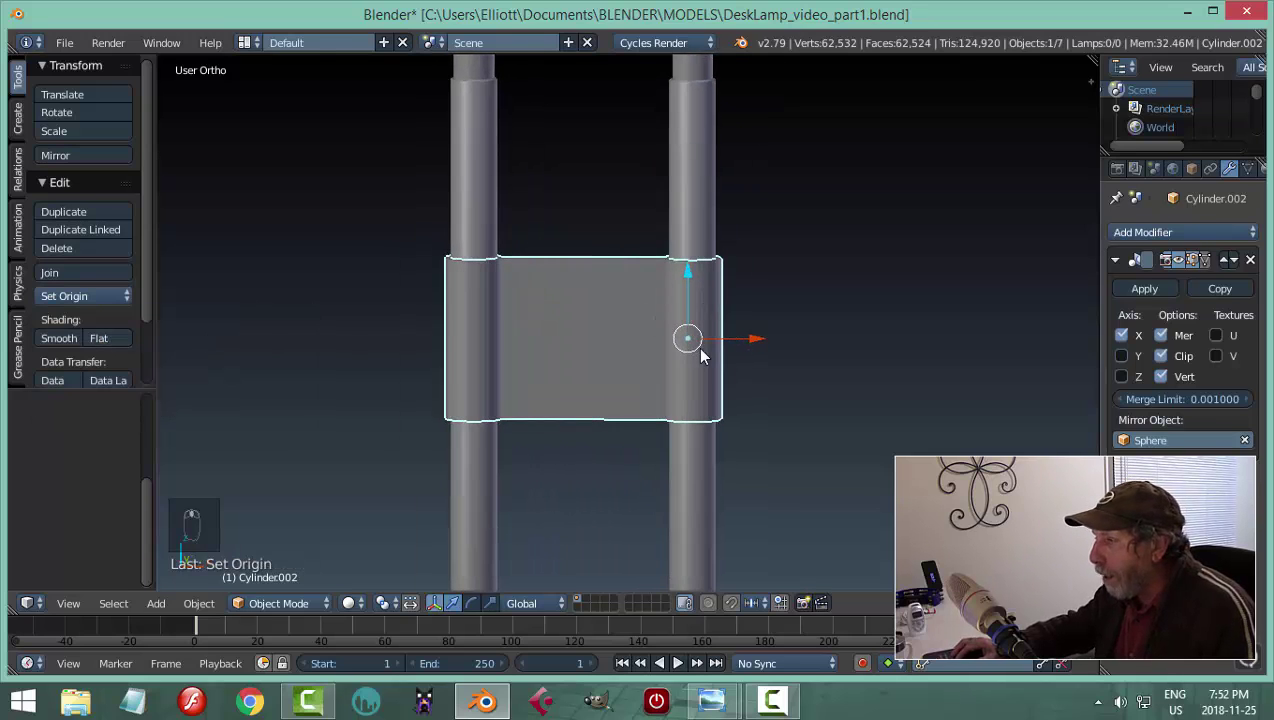
# Turn off the viewport display of the bracket's Mirror modifier
pyautogui.scroll(3, 700, 355)
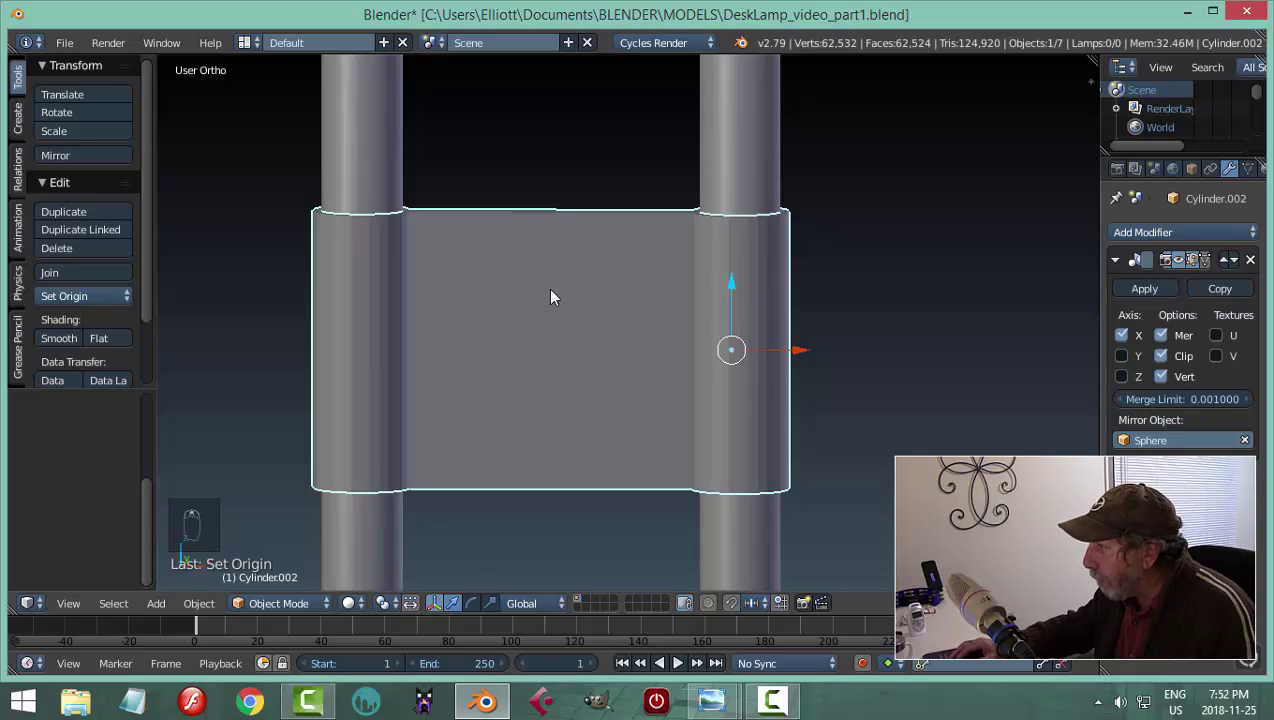
pyautogui.click(1180, 260)
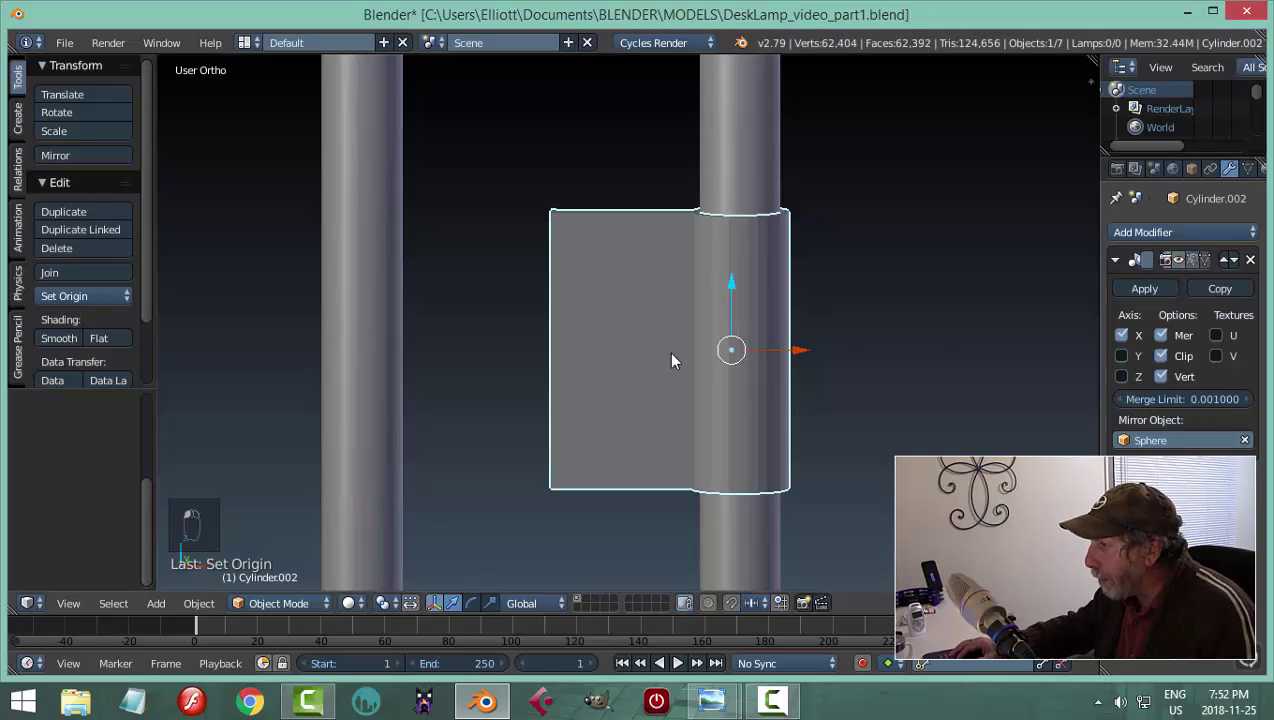
# Turn on the viewport display of the bracket's Mirror modifier and apply the modifier
pyautogui.click(1177, 259)
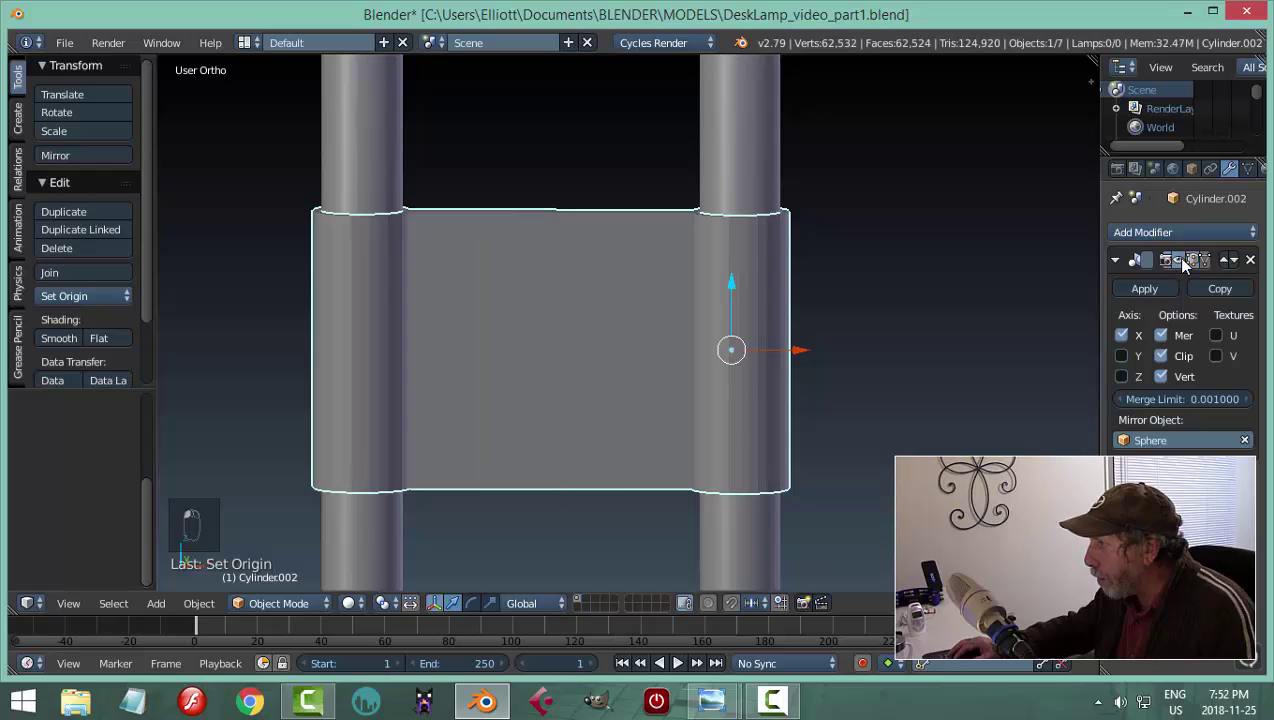
pyautogui.moveTo(842, 315); pyautogui.dragTo(778, 362, button='middle')
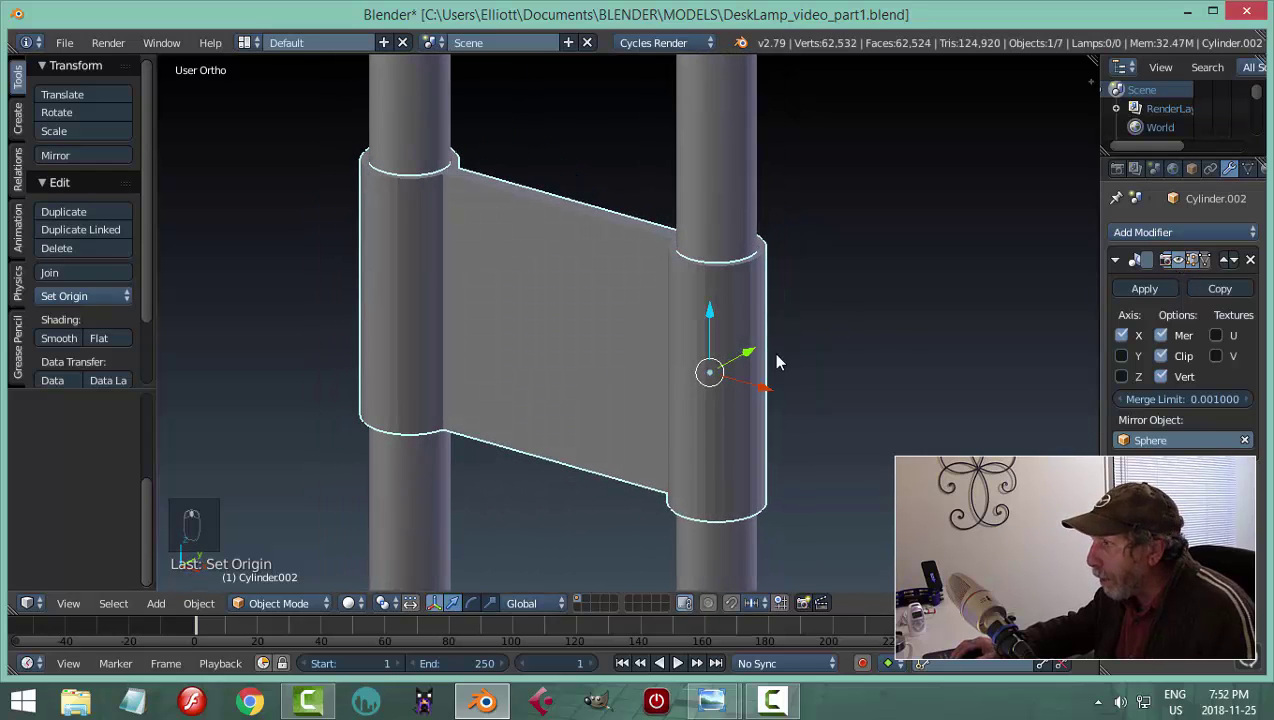
pyautogui.click(1140, 289)
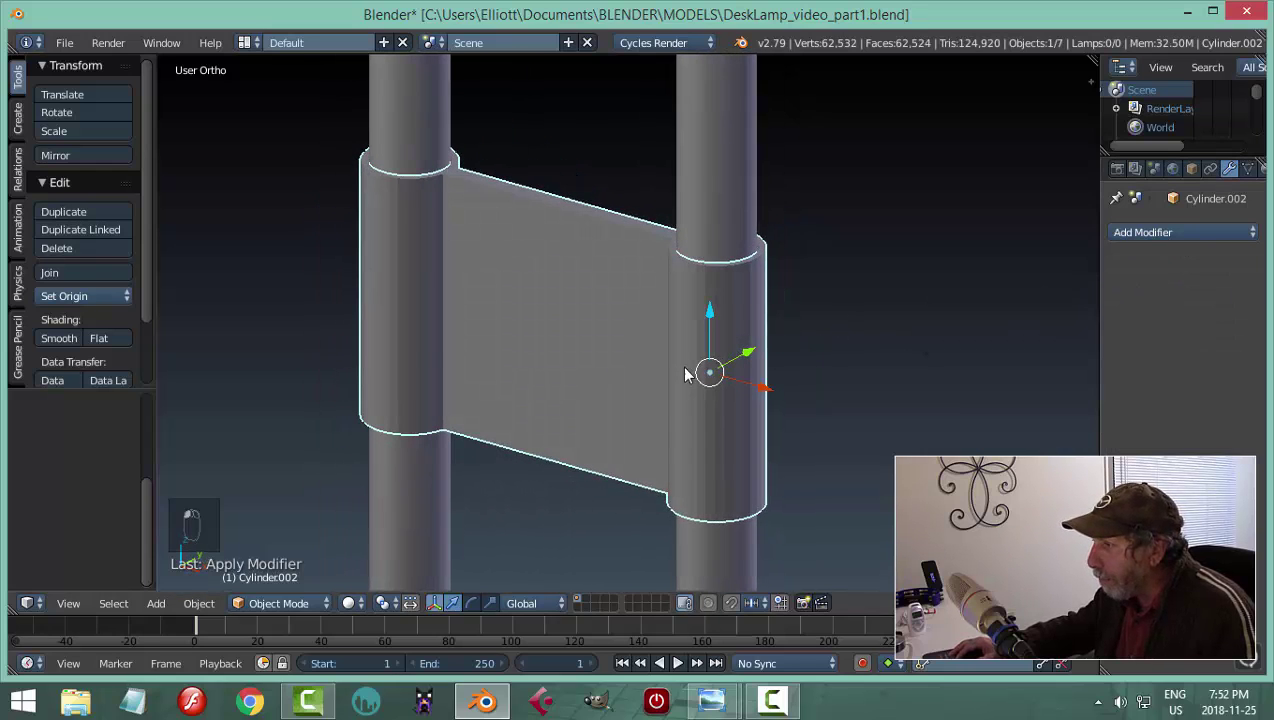
# Set the joined bracket's origin to its geometry and snap the 3D cursor to the bracket
pyautogui.click(78, 296)
pyautogui.click(88, 335)
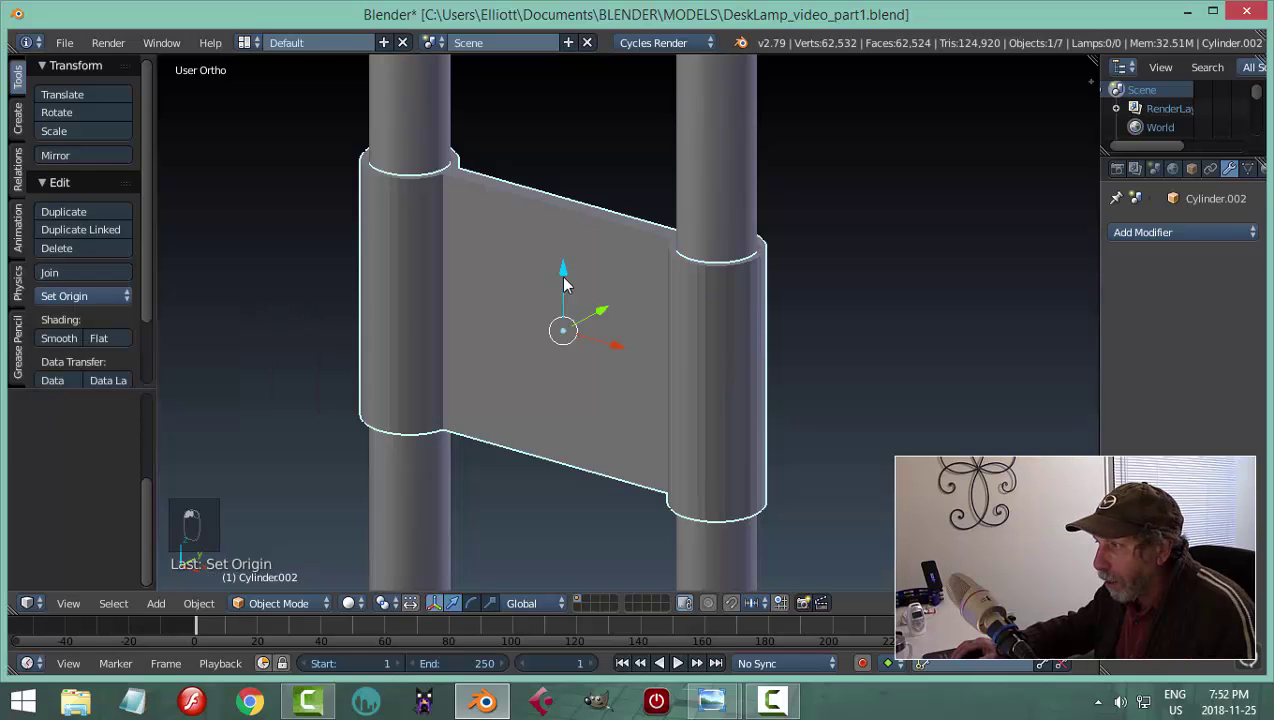
pyautogui.moveTo(560, 300); pyautogui.dragTo(447, 345, button='middle')
pyautogui.hotkey('shift', 's')
pyautogui.click(608, 279)
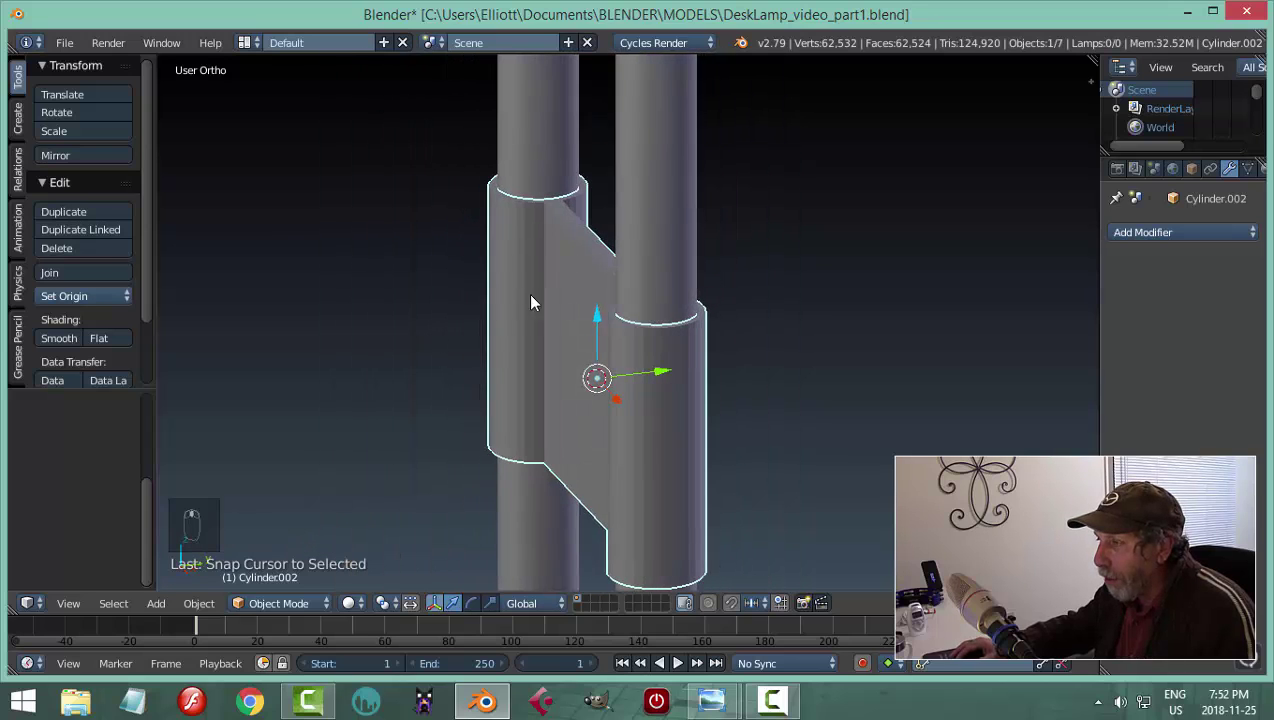
# Apply smooth shading to the whole bracket
pyautogui.moveTo(531, 302); pyautogui.dragTo(650, 315, button='middle')
pyautogui.scroll(3, 557, 322)
pyautogui.scroll(-2, 503, 313)
pyautogui.click(68, 339)
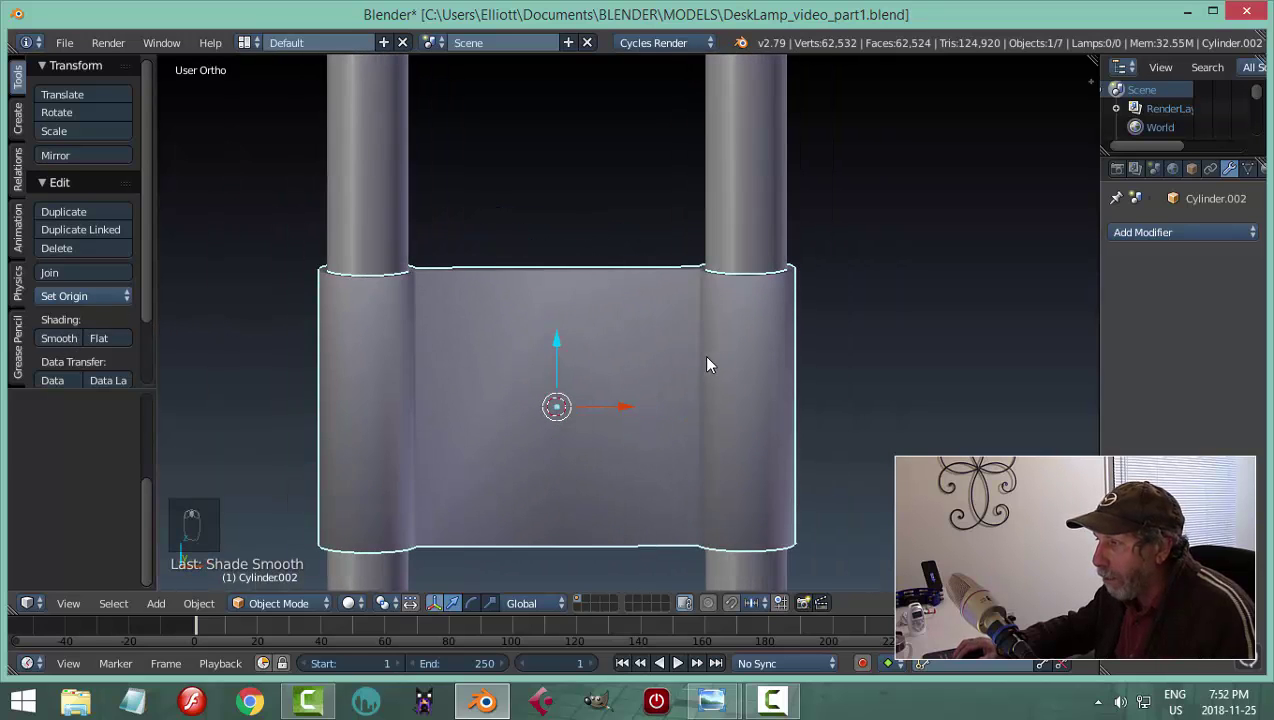
pyautogui.scroll(2, 651, 318)
pyautogui.scroll(-2, 645, 330)
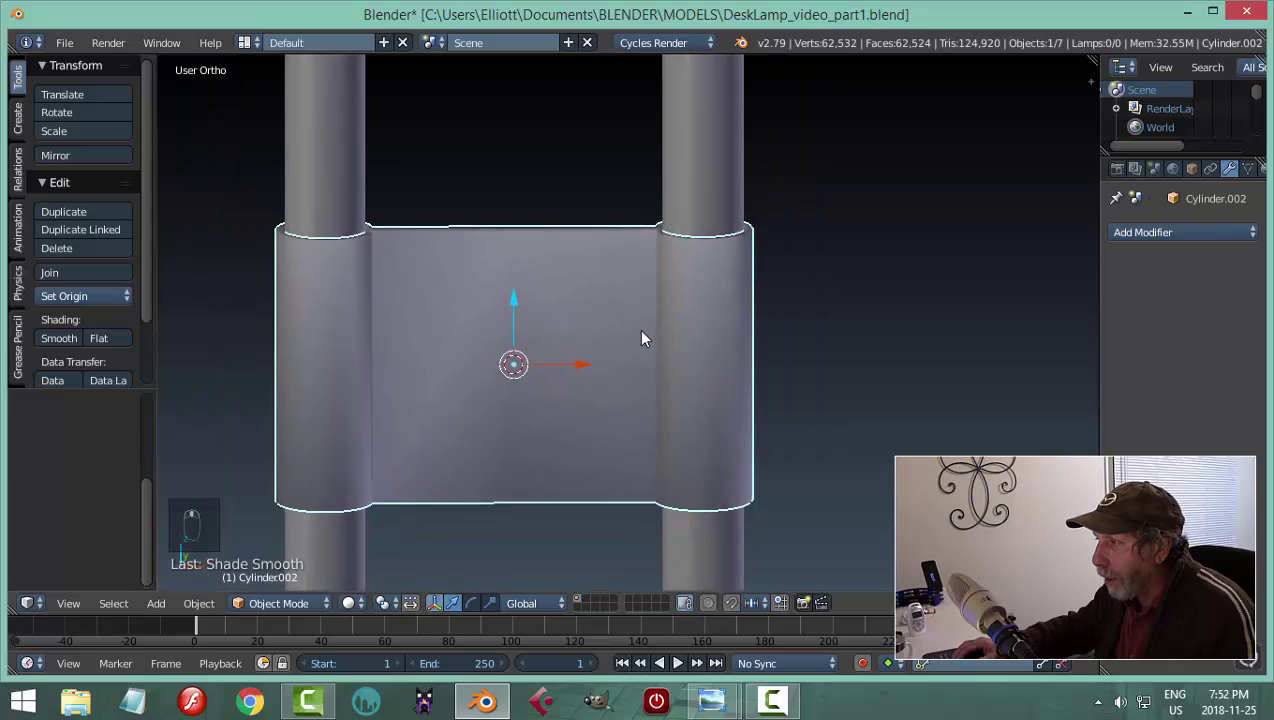
# Add edge loops around the bracket close to its top and bottom edges, then return to Object Mode with nothing selected
pyautogui.press('Tab')
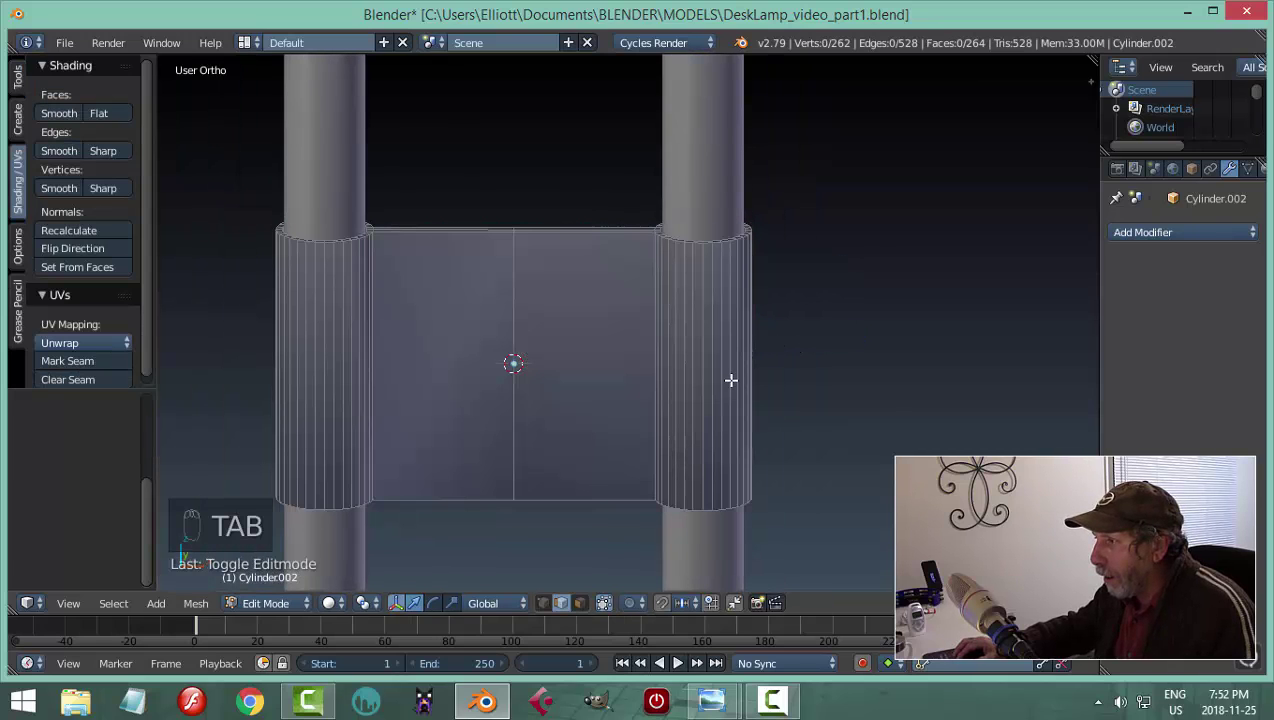
pyautogui.moveTo(736, 365)
pyautogui.mouseDown(button='middle')
pyautogui.moveTo(734, 392)
pyautogui.moveTo(725, 353)
pyautogui.moveTo(738, 388)
pyautogui.mouseUp(button='middle')
pyautogui.hotkey('ctrl', 'r')
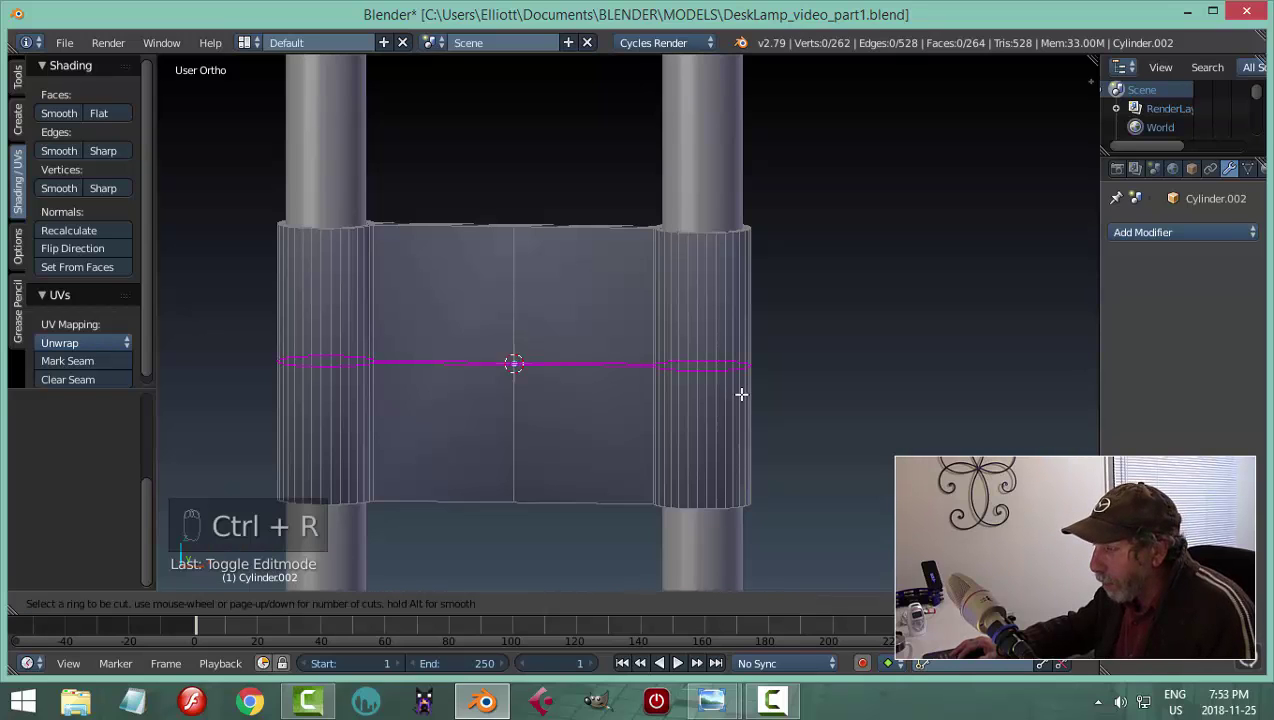
pyautogui.click(741, 394)
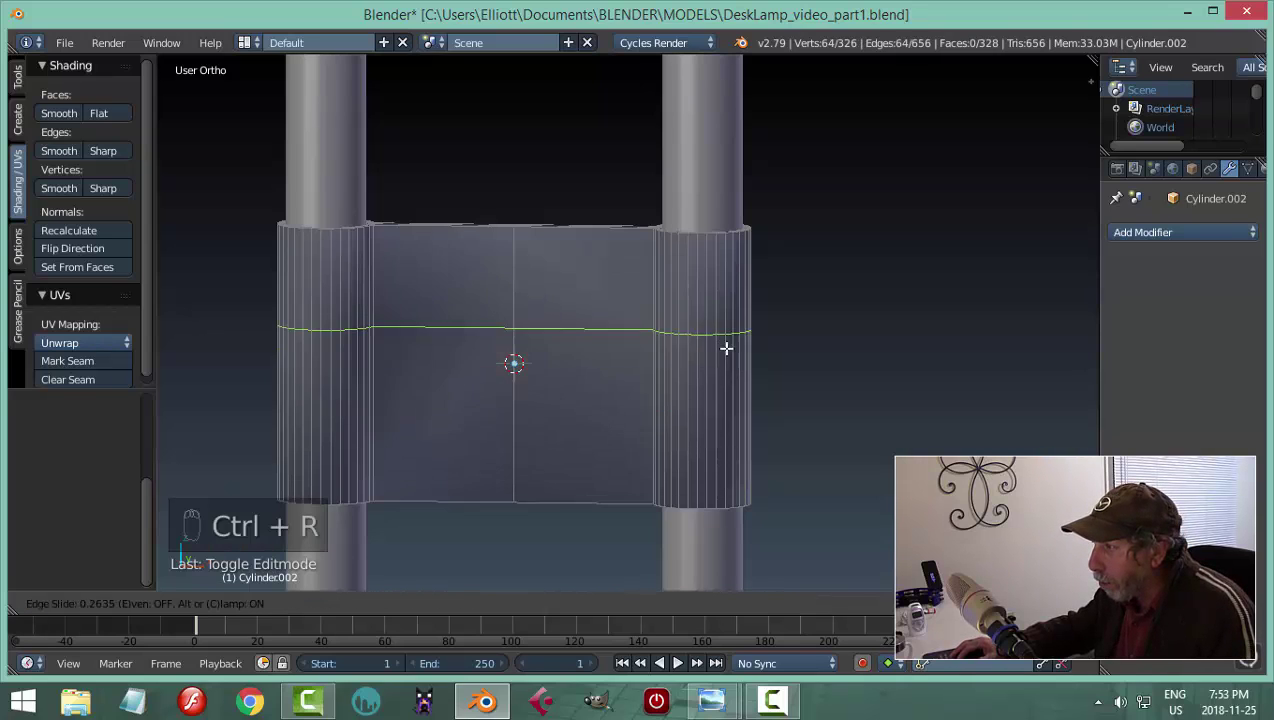
pyautogui.click(740, 261)
pyautogui.hotkey('ctrl', 'r')
pyautogui.click(739, 350)
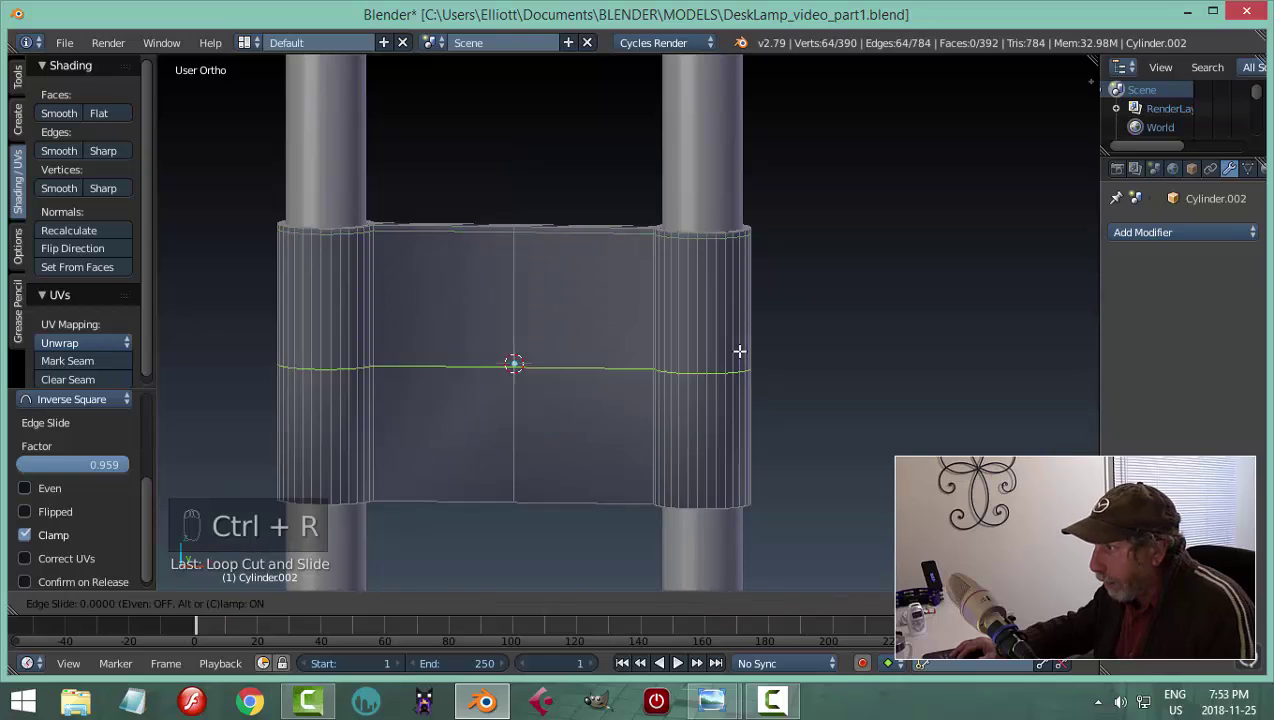
pyautogui.click(751, 484)
pyautogui.press('a')
pyautogui.press('Tab')
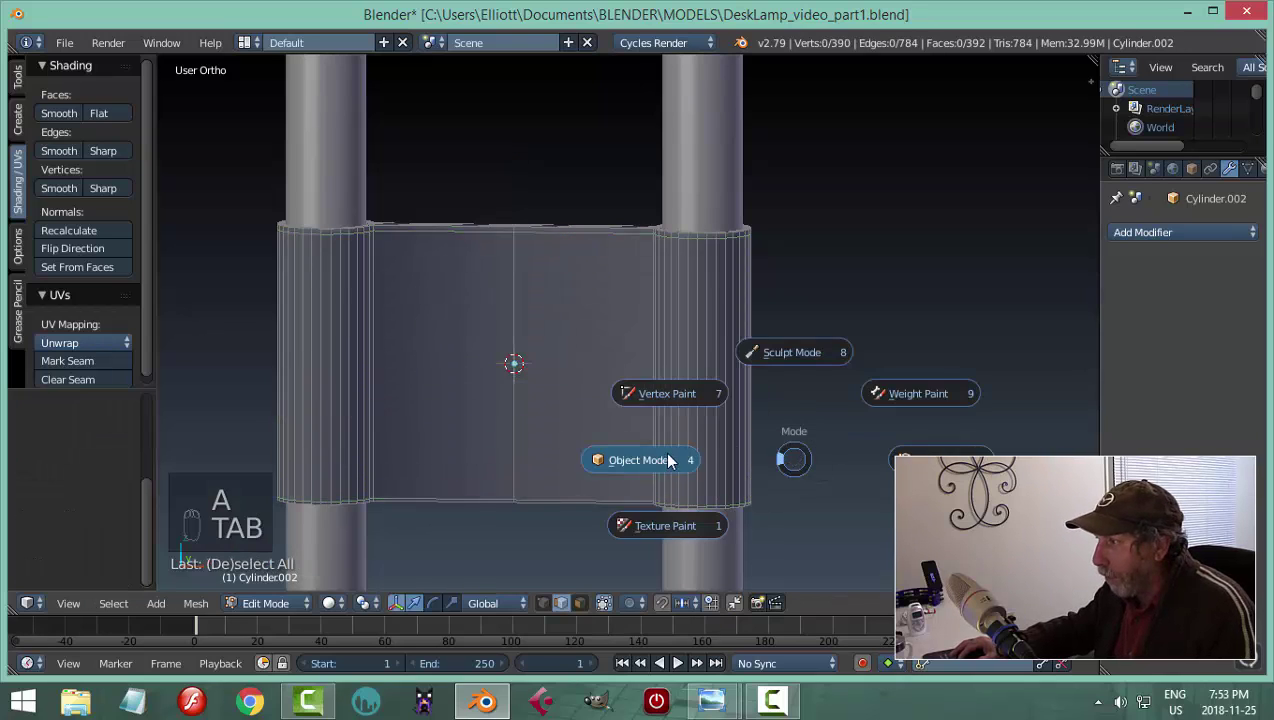
pyautogui.press('a')
pyautogui.scroll(-4, 810, 405)
pyautogui.moveTo(808, 400); pyautogui.dragTo(577, 364, button='middle')
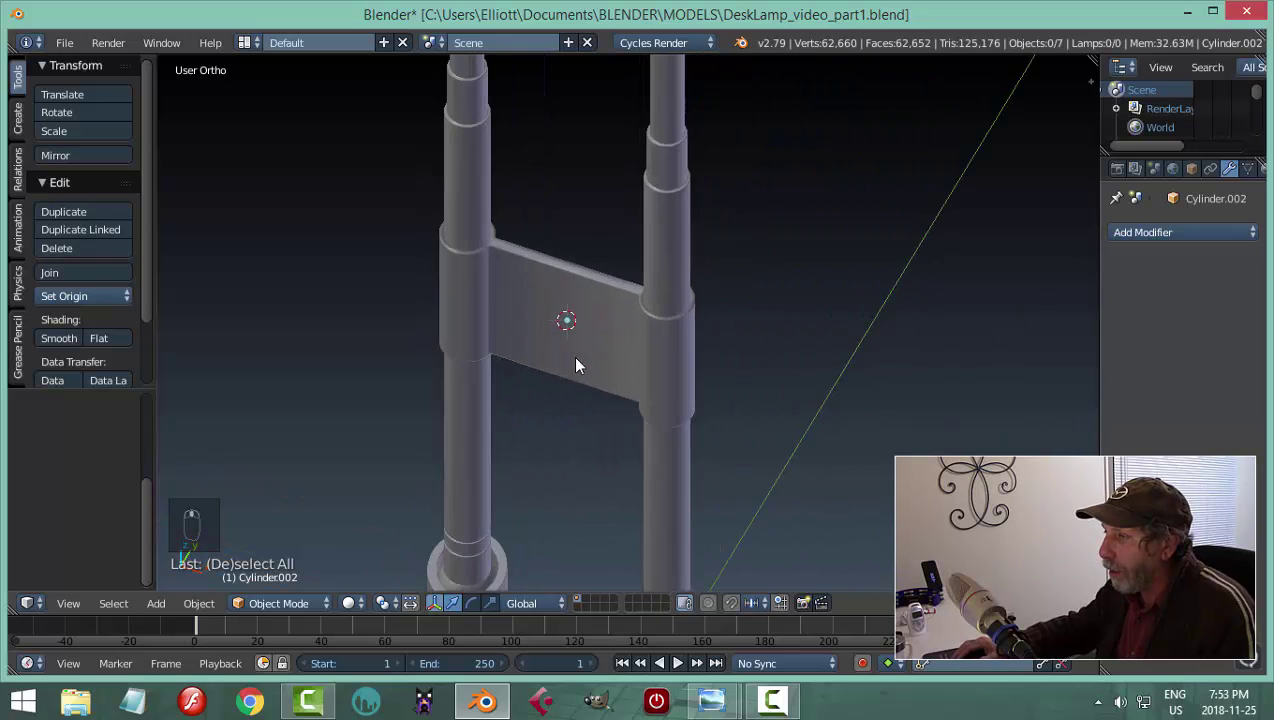
# Add a vertical edge loop on the bracket's web tight against each sleeve, then leave Edit Mode and deselect everything
pyautogui.scroll(2, 585, 279)
pyautogui.moveTo(585, 279); pyautogui.dragTo(495, 341, button='middle')
pyautogui.scroll(3, 495, 341)
pyautogui.rightClick(500, 320)
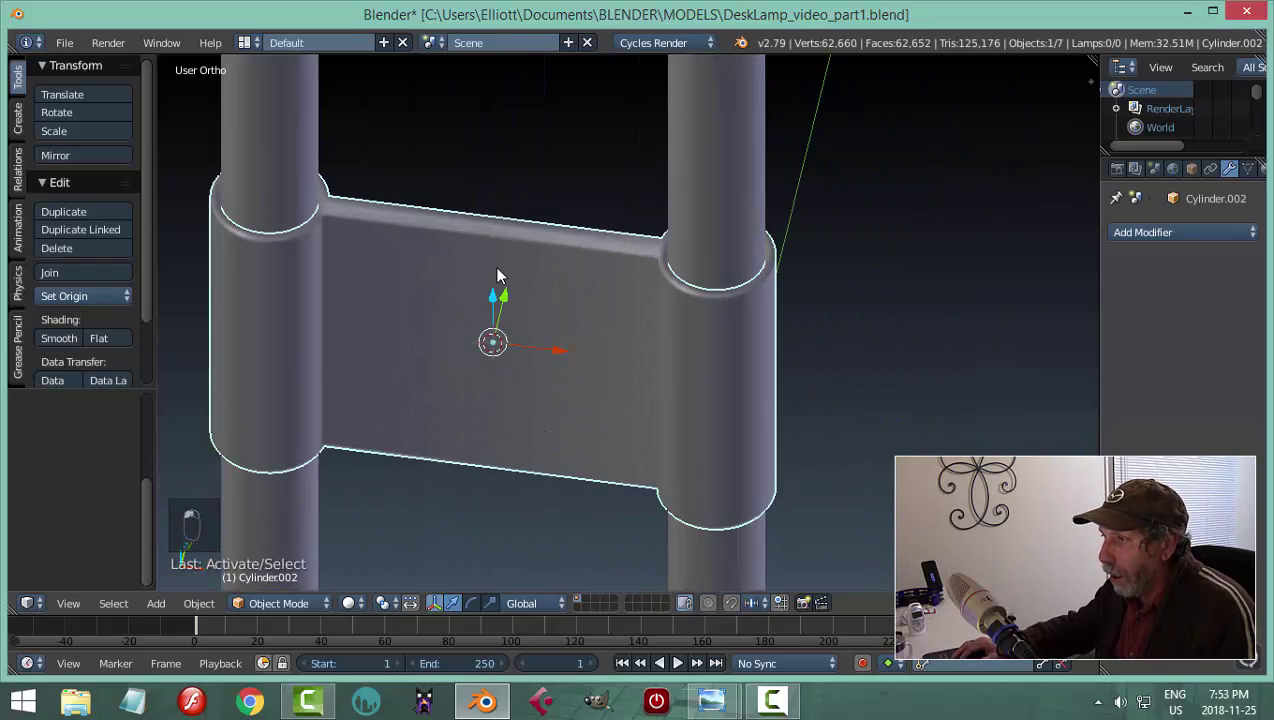
pyautogui.press('Tab')
pyautogui.click(637, 288)
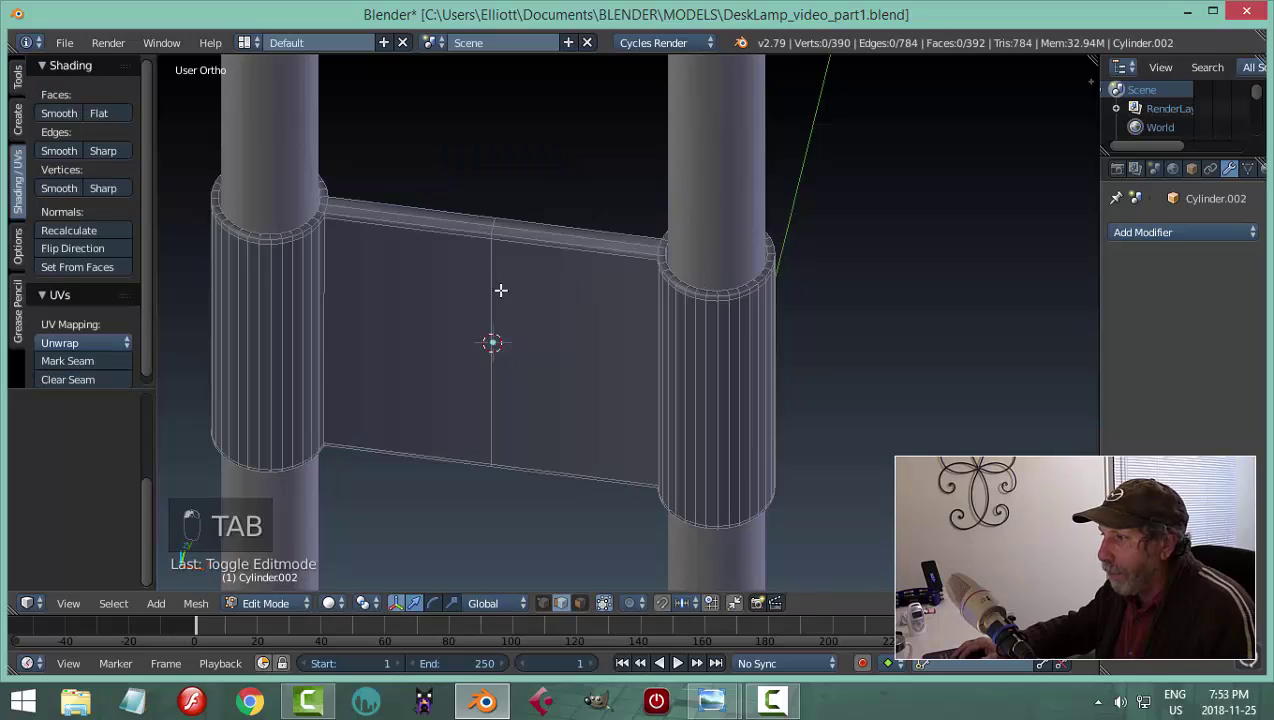
pyautogui.hotkey('ctrl', 'r')
pyautogui.click(397, 229)
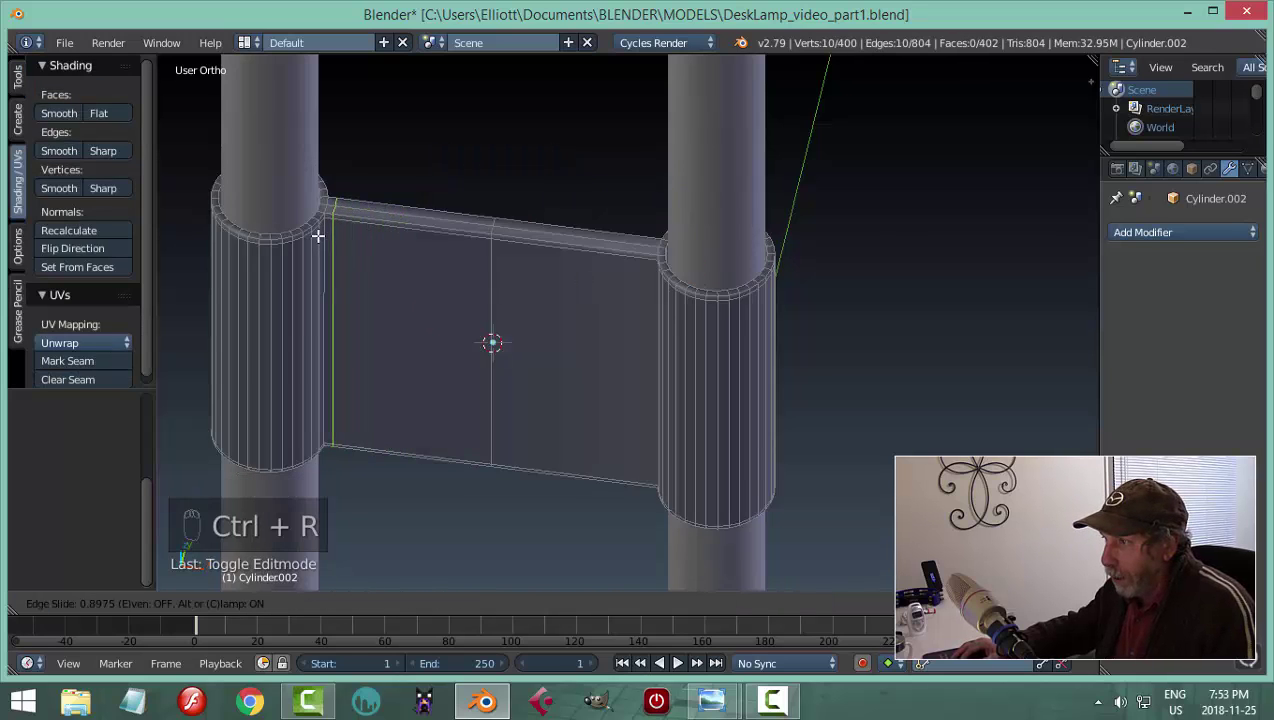
pyautogui.click(314, 234)
pyautogui.hotkey('ctrl', 'r')
pyautogui.click(563, 250)
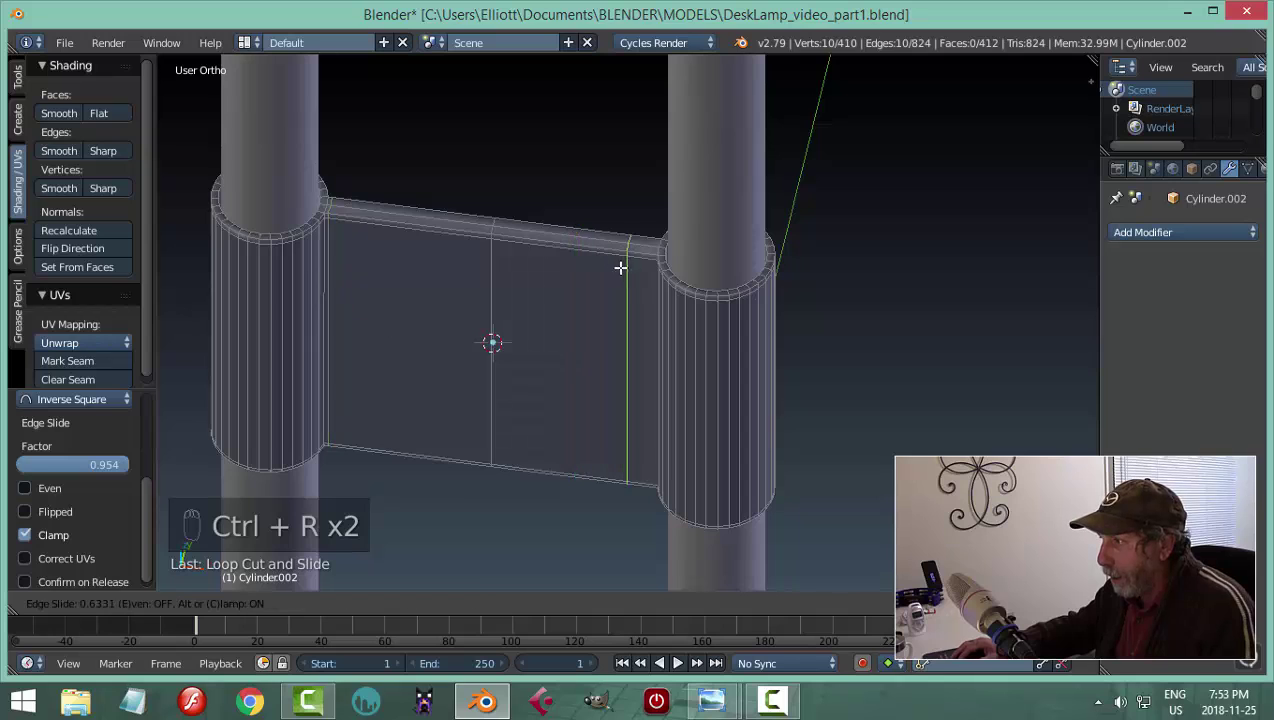
pyautogui.click(644, 276)
pyautogui.press('a')
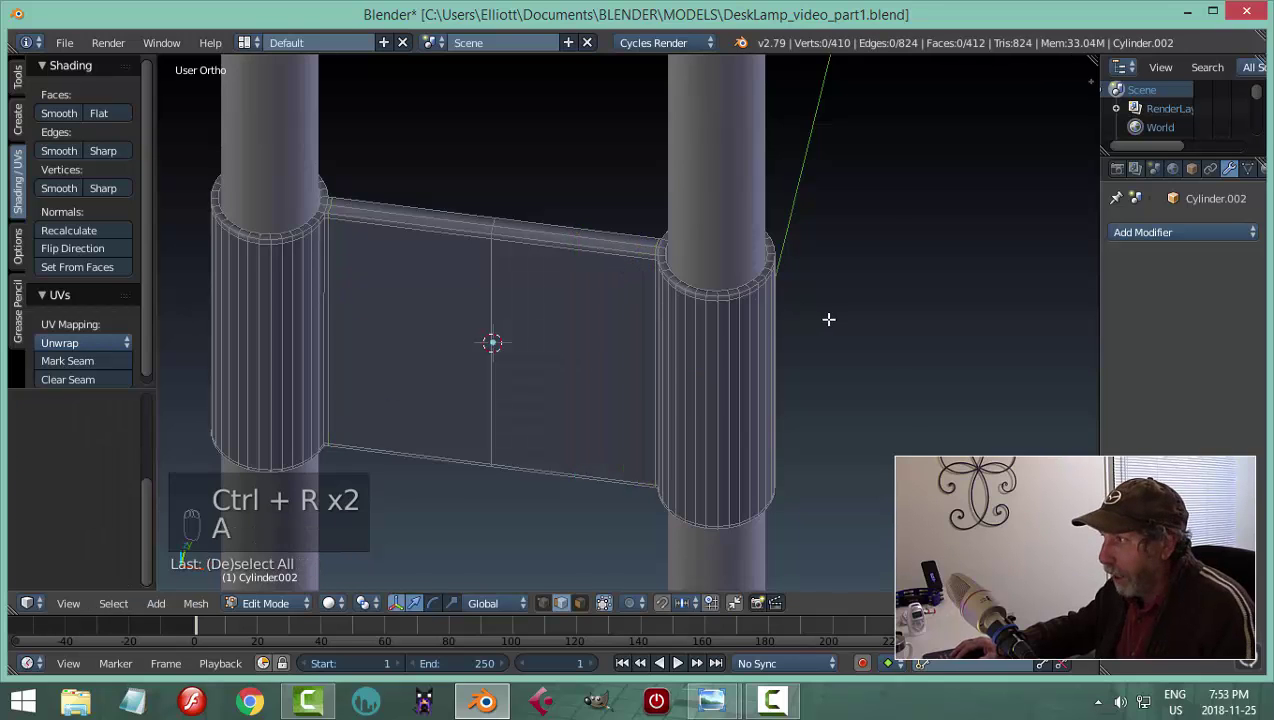
pyautogui.press('Tab')
pyautogui.scroll(-3, 824, 332)
pyautogui.press('a')
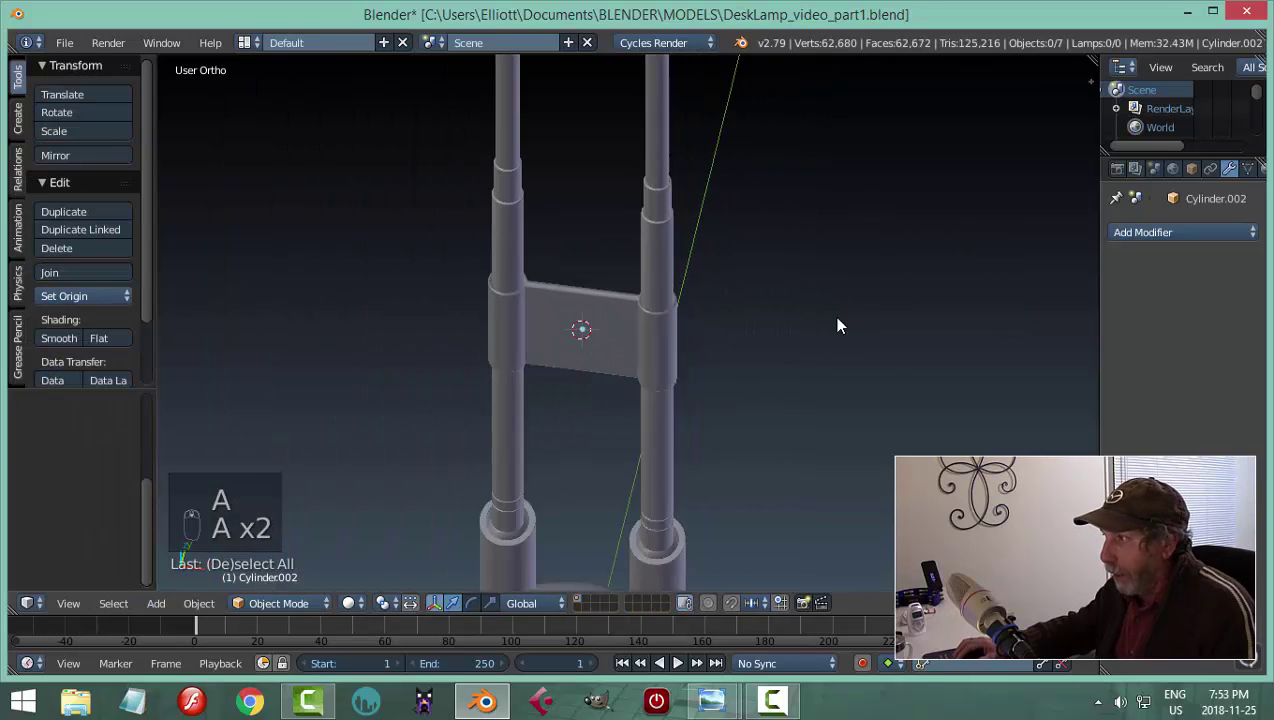
# Raise the bracket slightly along Z on the poles, deselect it and save the file
pyautogui.moveTo(833, 316); pyautogui.dragTo(790, 322, button='middle')
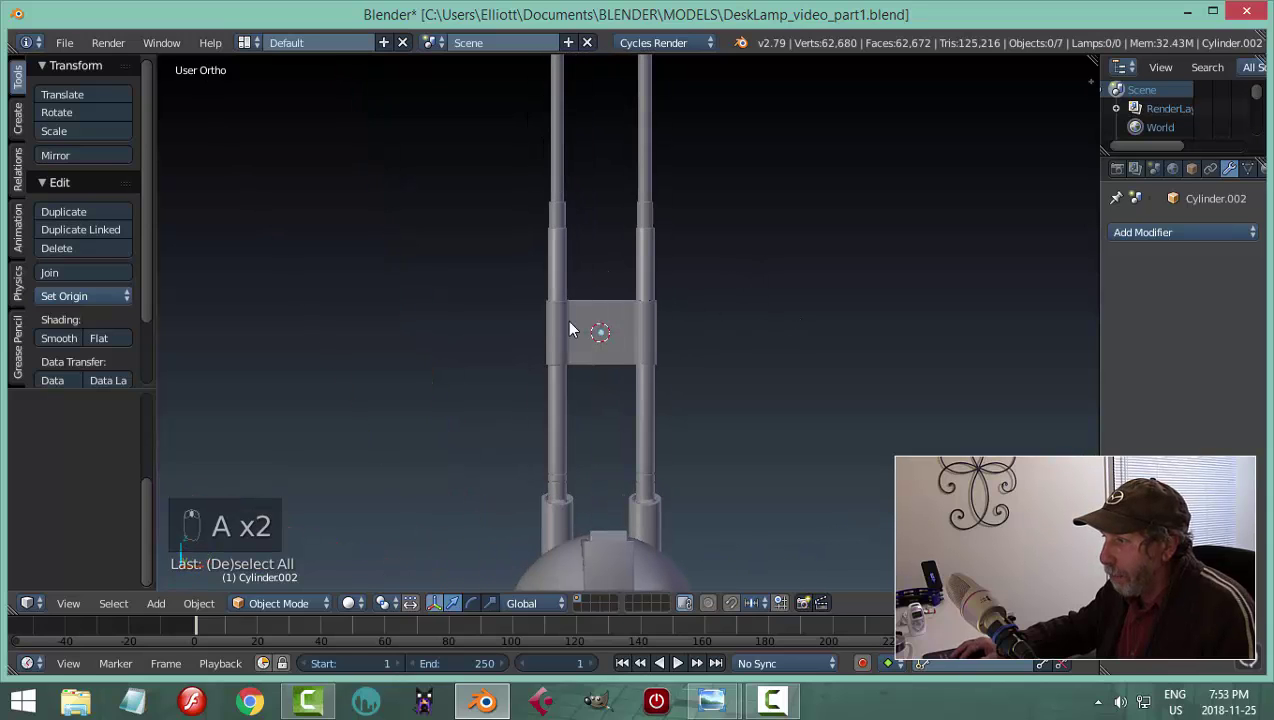
pyautogui.rightClick(636, 333)
pyautogui.moveTo(608, 275)
pyautogui.mouseDown()
pyautogui.moveTo(606, 335)
pyautogui.moveTo(608, 268)
pyautogui.mouseUp()
pyautogui.press('a')
pyautogui.moveTo(793, 299); pyautogui.dragTo(620, 365, button='middle')
pyautogui.hotkey('ctrl', 's')
# Scale the two parts of the raised block on the front of the dome narrower along X, then deselect them
pyautogui.scroll(5, 654, 380)
pyautogui.scroll(3, 515, 313)
pyautogui.rightClick(491, 364)
pyautogui.rightClick(491, 364)
pyautogui.press('s')
pyautogui.press('x')
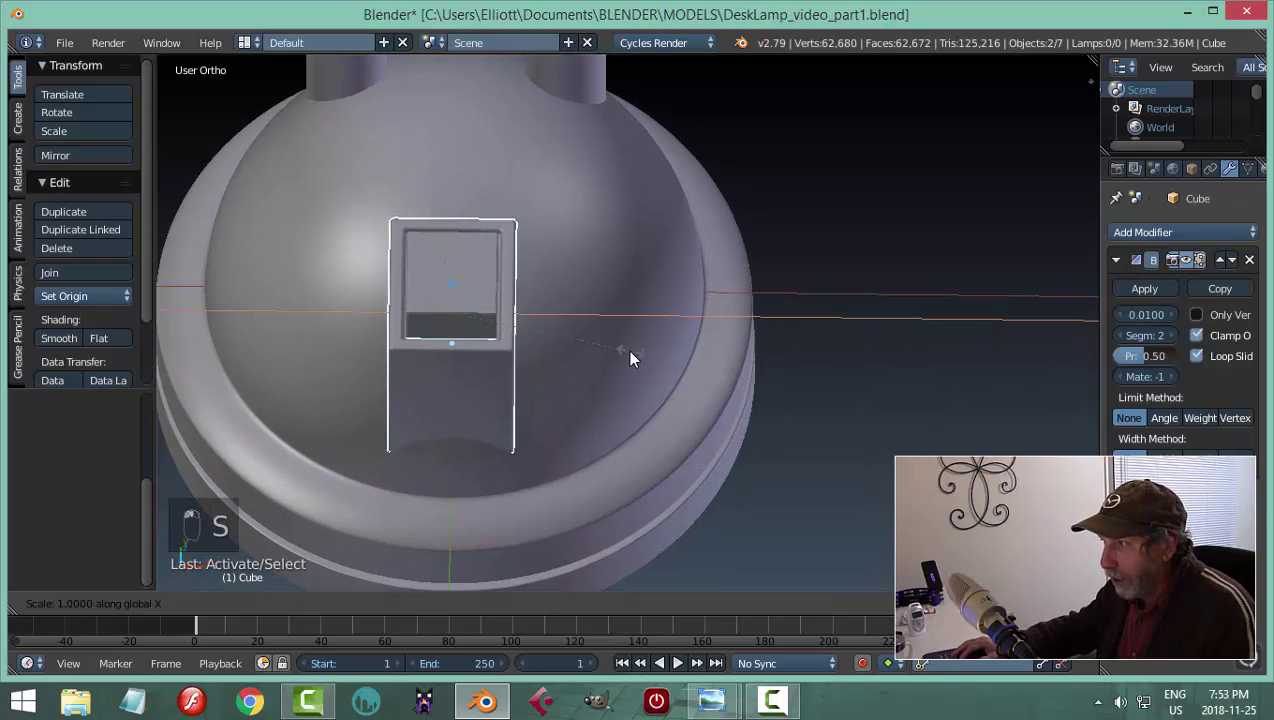
pyautogui.click(583, 351)
pyautogui.press('a')
pyautogui.scroll(-3, 707, 320)
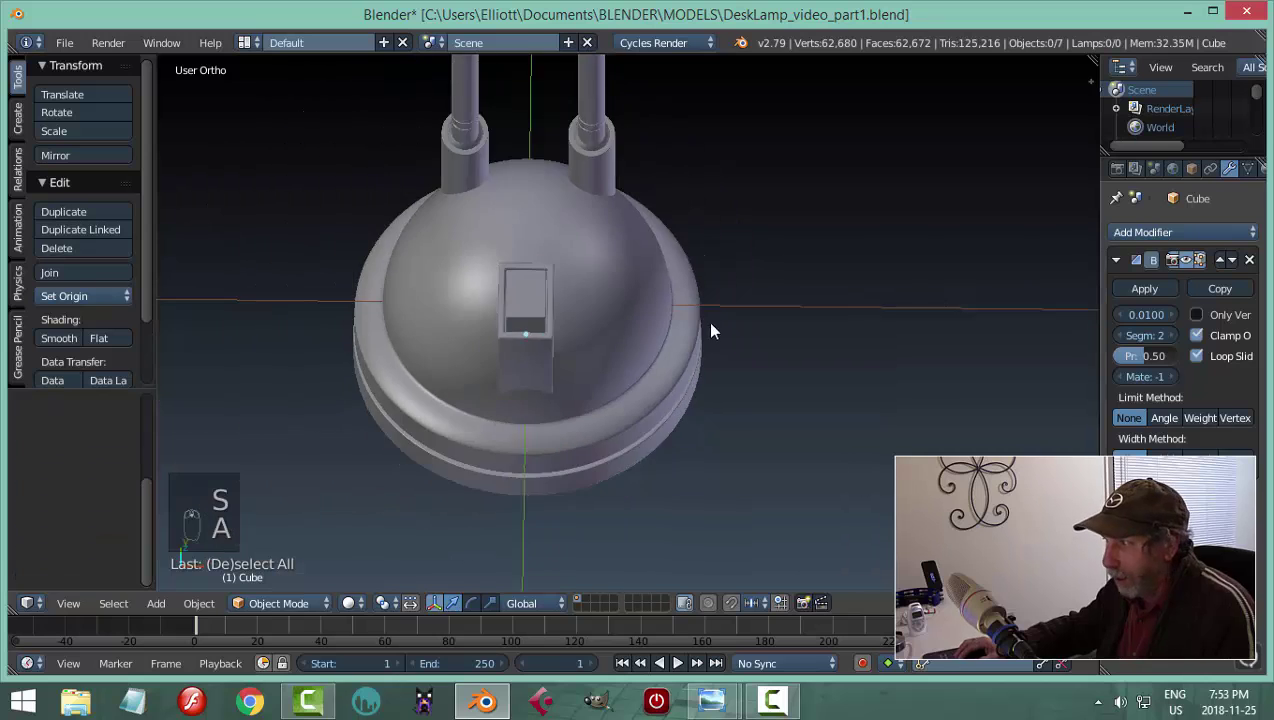
# Save the file with the narrowed block on the dome
pyautogui.moveTo(712, 330)
pyautogui.mouseDown(button='middle')
pyautogui.moveTo(520, 307)
pyautogui.moveTo(569, 341)
pyautogui.moveTo(562, 354)
pyautogui.moveTo(698, 311)
pyautogui.mouseUp(button='middle')
pyautogui.moveTo(653, 348); pyautogui.dragTo(606, 390, button='middle')
pyautogui.scroll(3, 660, 380)
pyautogui.moveTo(717, 373); pyautogui.dragTo(651, 447, button='middle')
pyautogui.hotkey('ctrl', 's')
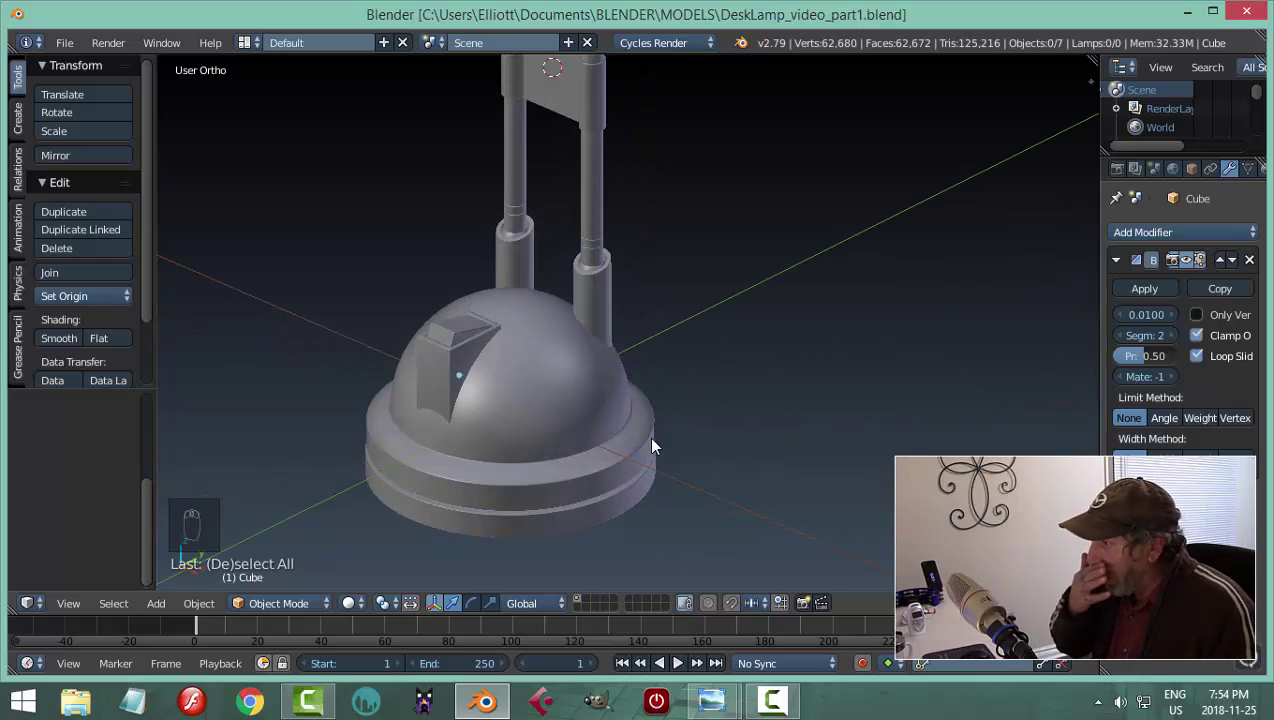
# Select the telescoping pole and enter Edit Mode at its lower end inside the base socket
pyautogui.scroll(-3, 651, 446)
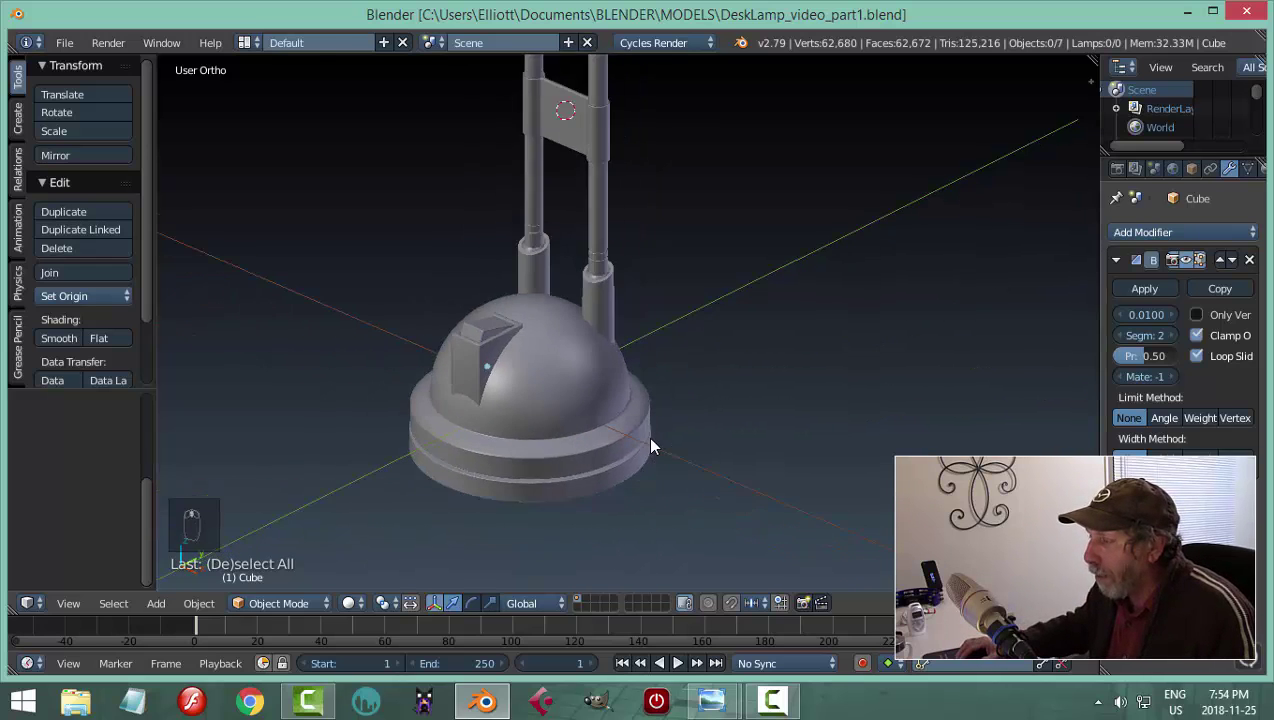
pyautogui.moveTo(651, 446); pyautogui.dragTo(556, 413, button='middle')
pyautogui.scroll(5, 556, 413)
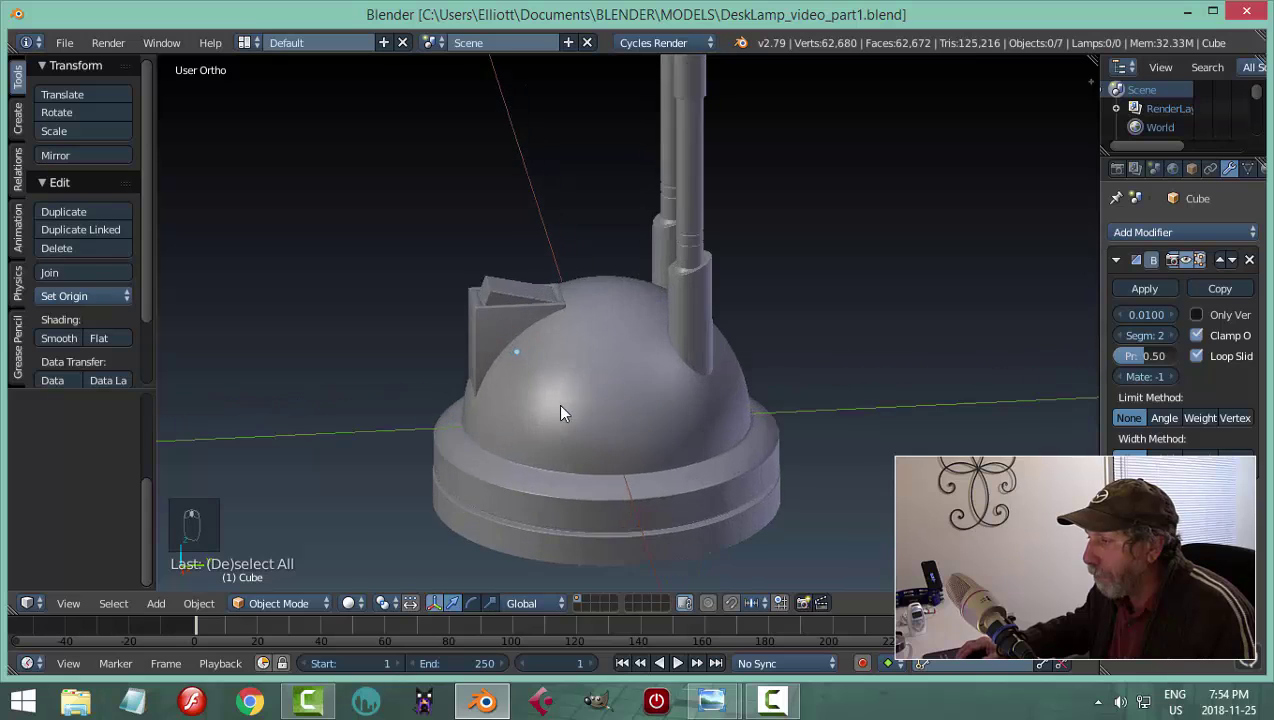
pyautogui.moveTo(541, 349); pyautogui.dragTo(672, 385, button='middle')
pyautogui.scroll(2, 622, 356)
pyautogui.rightClick(468, 272)
pyautogui.rightClick(585, 155)
pyautogui.press('Tab')
pyautogui.click(603, 412)
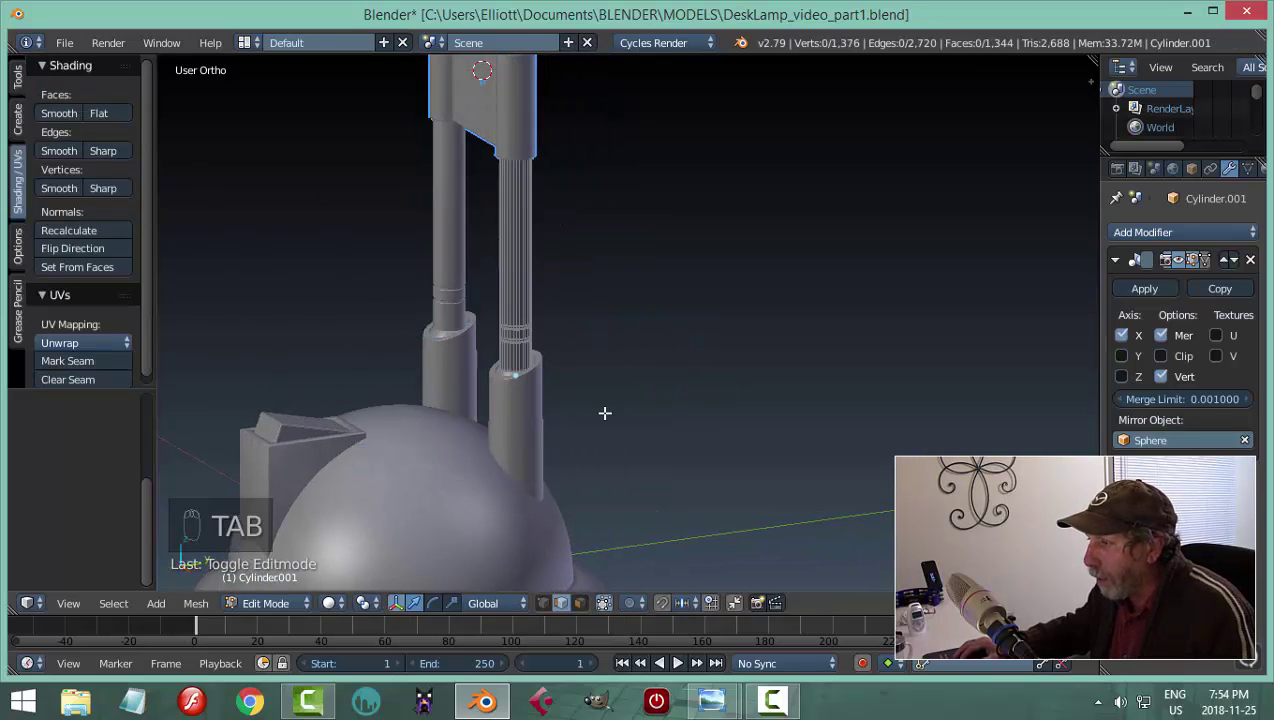
pyautogui.scroll(4, 506, 435)
pyautogui.scroll(5, 650, 355)
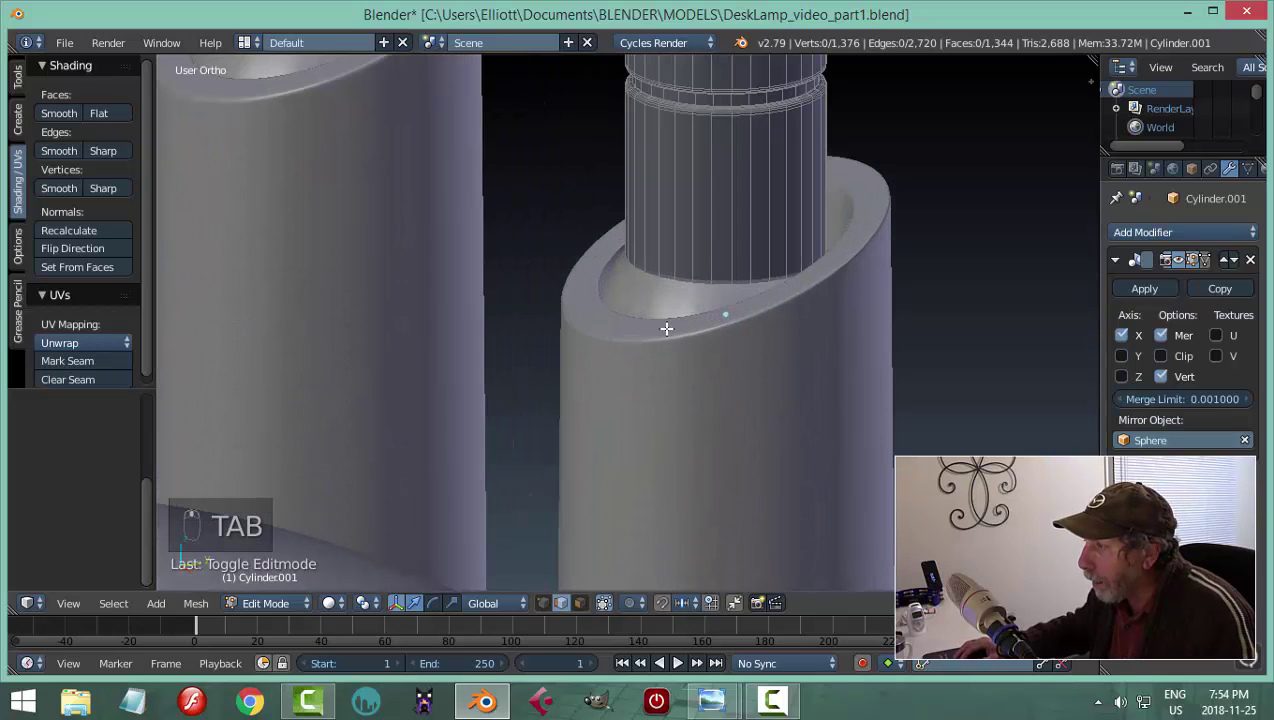
pyautogui.scroll(4, 705, 320)
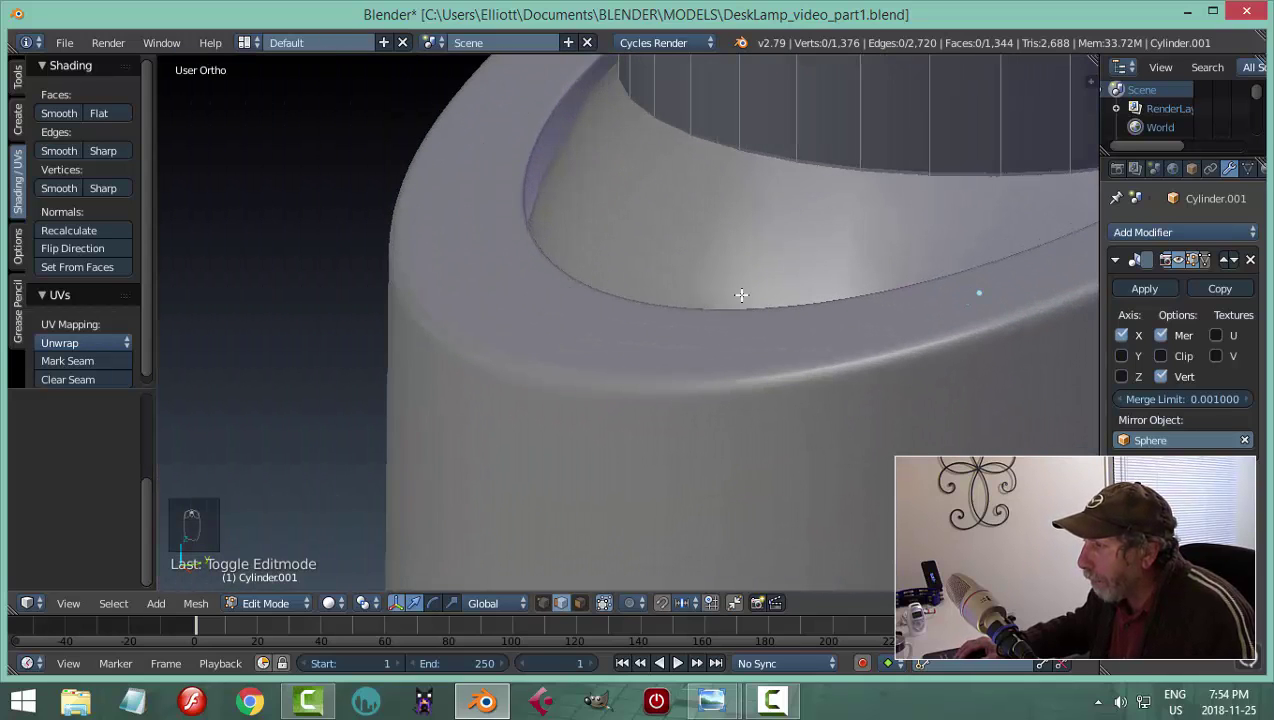
pyautogui.keyDown('alt'); pyautogui.rightClick(818, 164); pyautogui.keyUp('alt')
pyautogui.press('a')
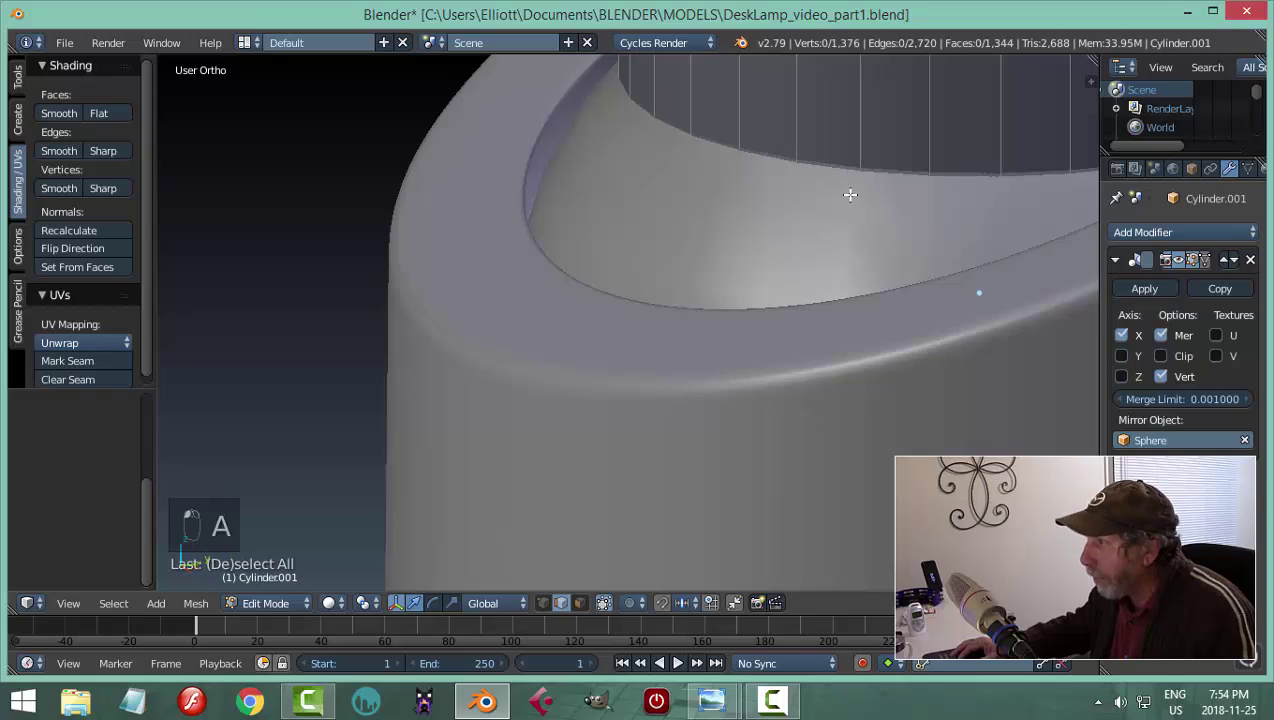
pyautogui.keyDown('alt'); pyautogui.rightClick(852, 175); pyautogui.keyUp('alt')
pyautogui.press('a')
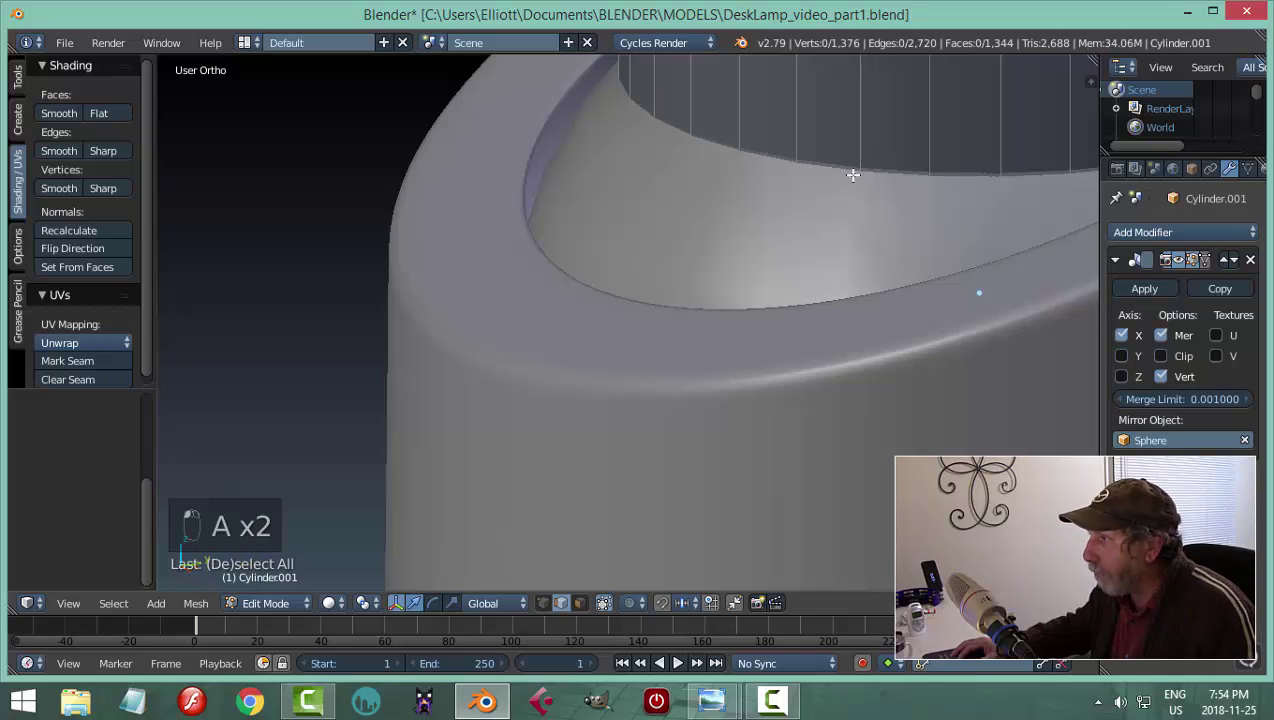
# Select the edge loop at the pole's lower end and snap the 3D cursor to it
pyautogui.press('z')
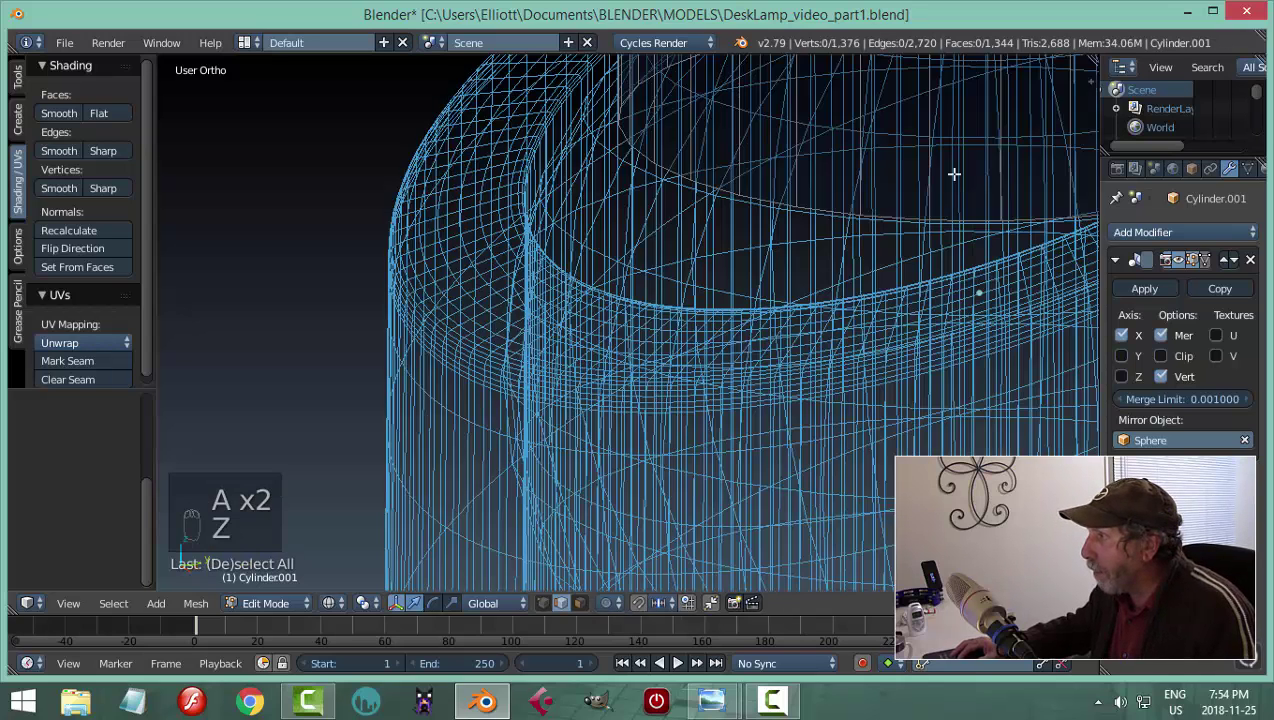
pyautogui.moveTo(893, 241); pyautogui.dragTo(815, 251, button='middle')
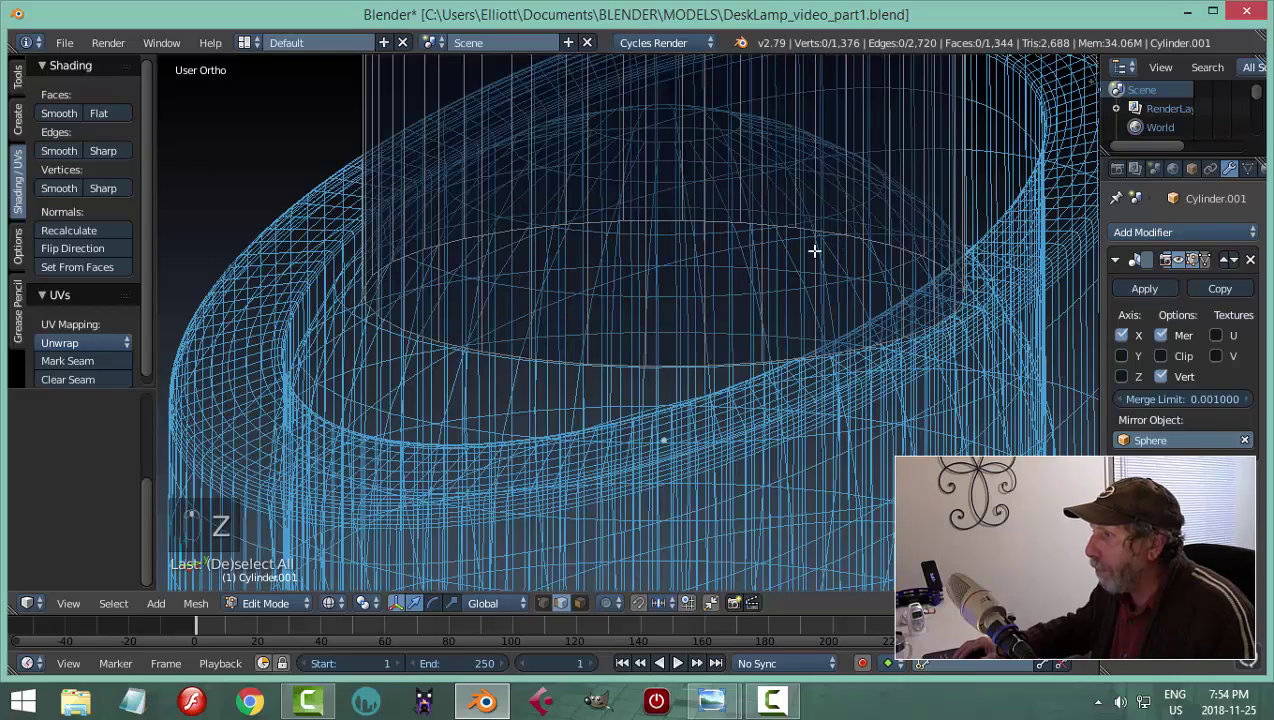
pyautogui.keyDown('alt'); pyautogui.rightClick(396, 327); pyautogui.keyUp('alt')
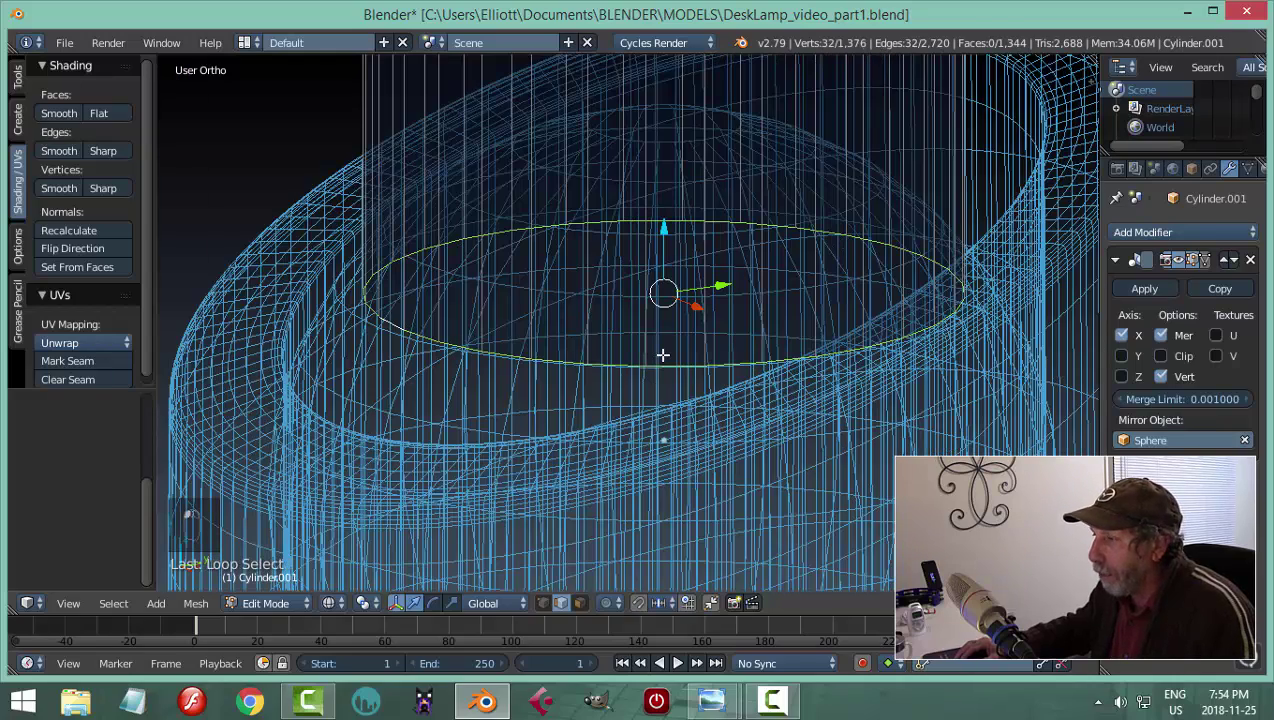
pyautogui.press('z')
pyautogui.scroll(-4, 734, 432)
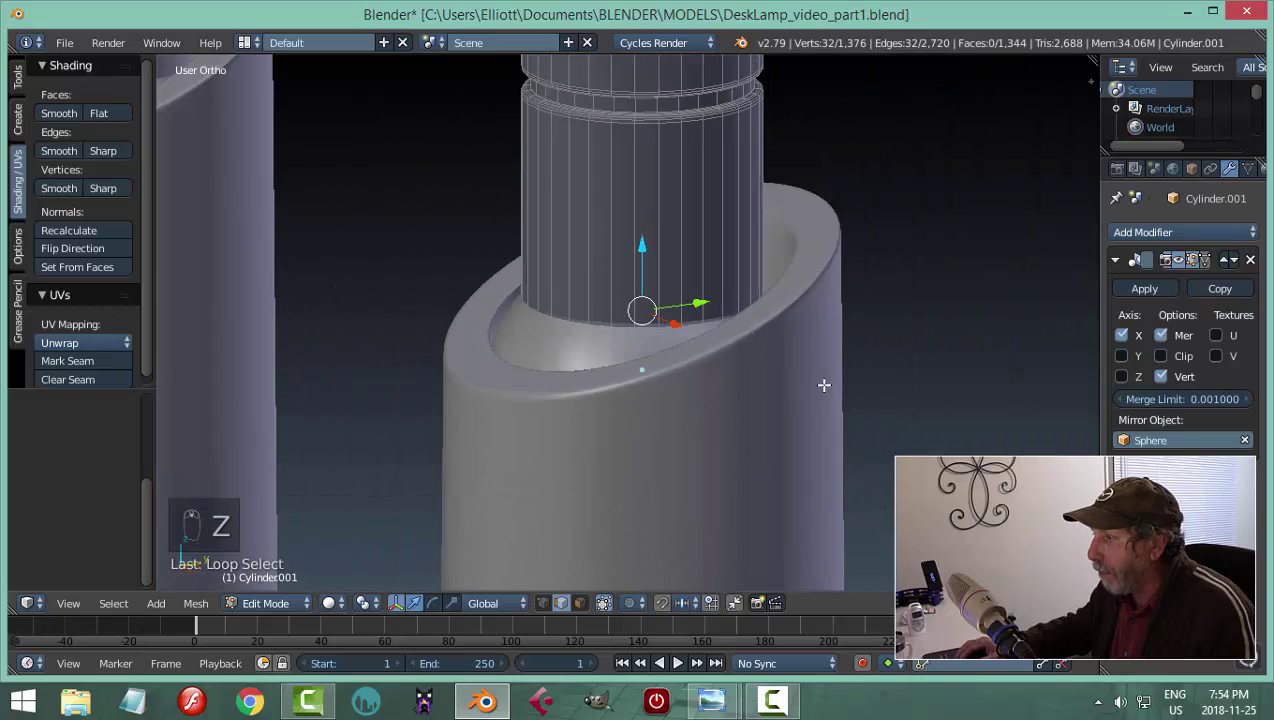
pyautogui.hotkey('shift', 's')
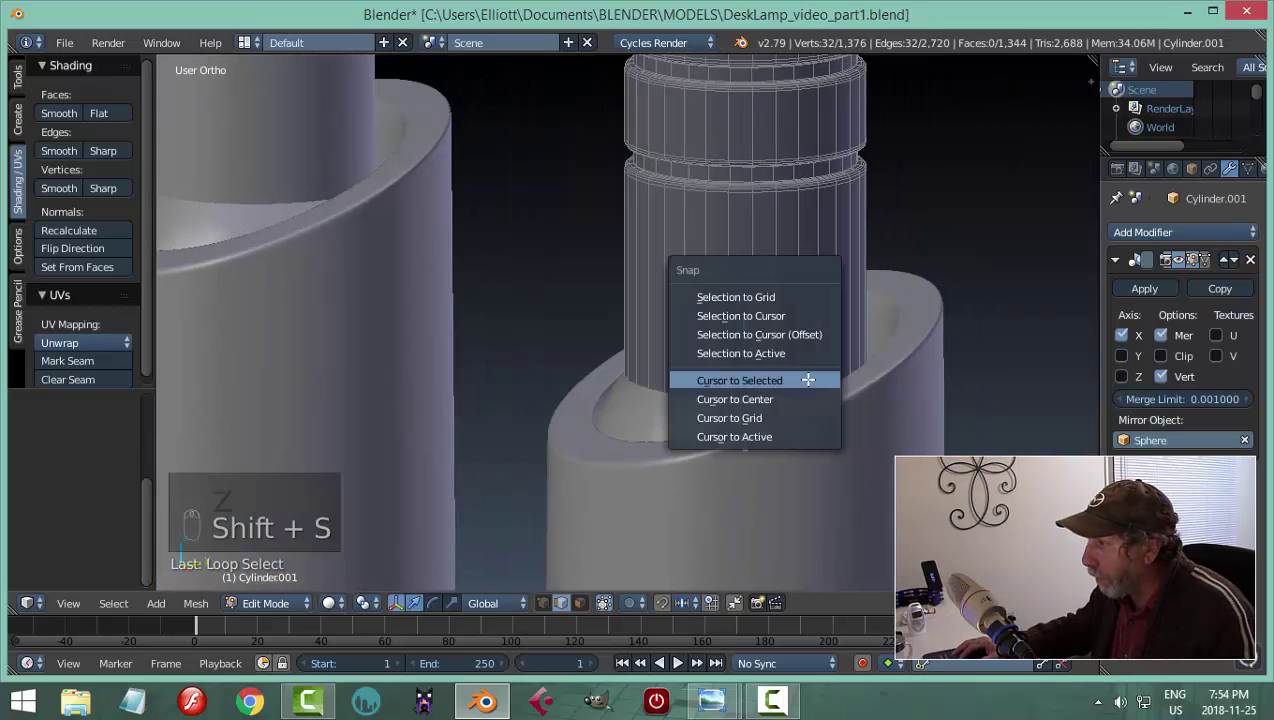
pyautogui.click(807, 381)
# Set the pivot point to 3D Cursor and return to Object Mode
pyautogui.moveTo(760, 390); pyautogui.dragTo(589, 445, button='middle')
pyautogui.click(363, 603)
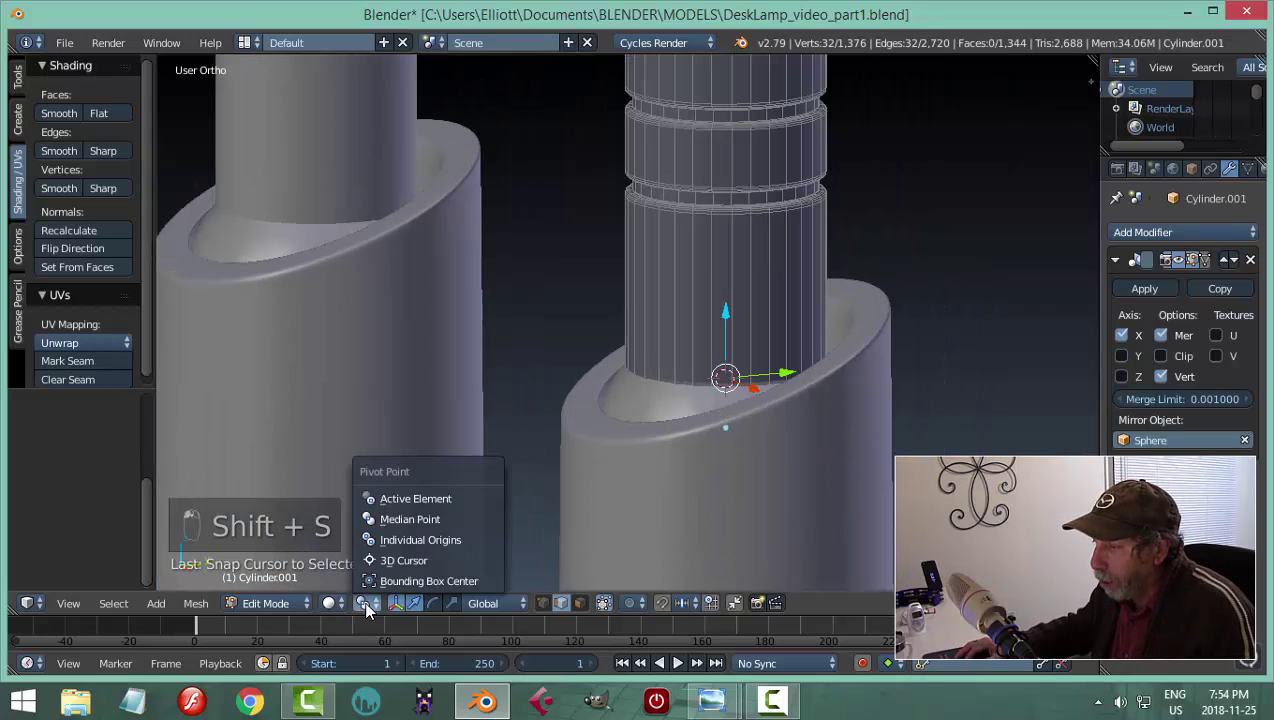
pyautogui.click(402, 562)
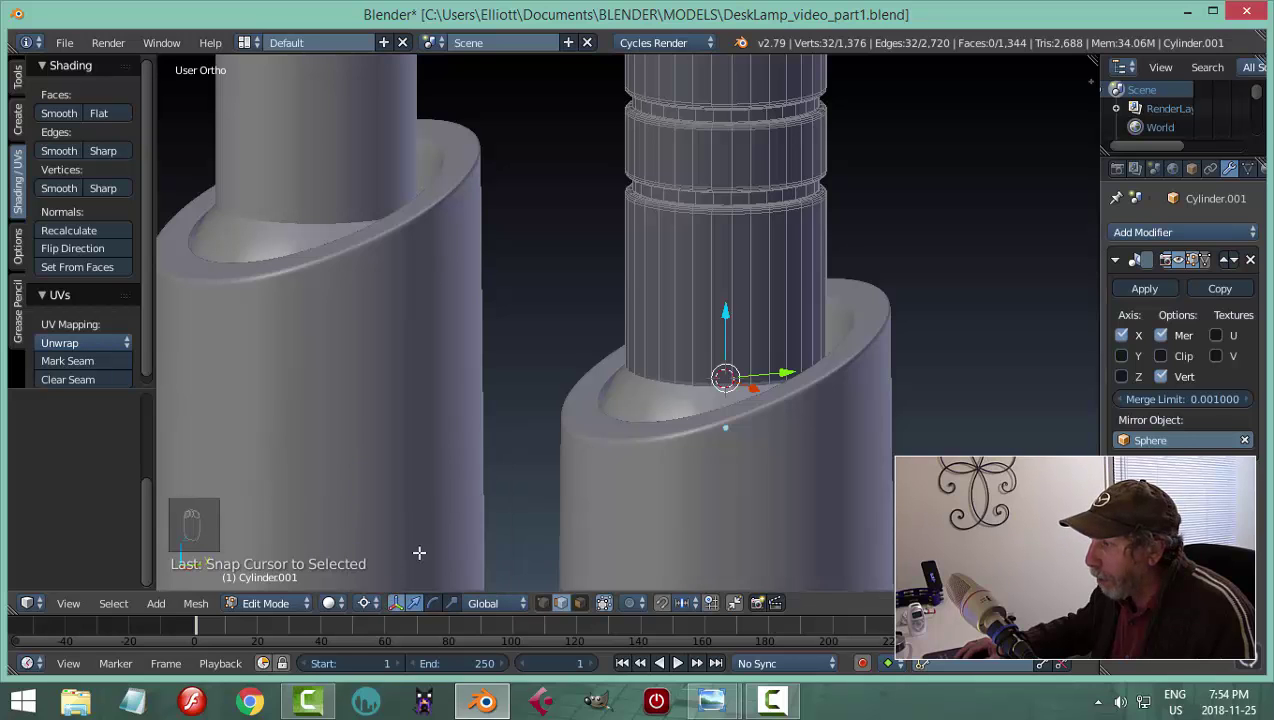
pyautogui.moveTo(418, 552); pyautogui.dragTo(617, 193, button='middle')
pyautogui.press('Tab')
# Try tilting the bracket and the telescoping poles together about global X toward the front of the dome
pyautogui.click(621, 378)
pyautogui.rightClick(617, 193)
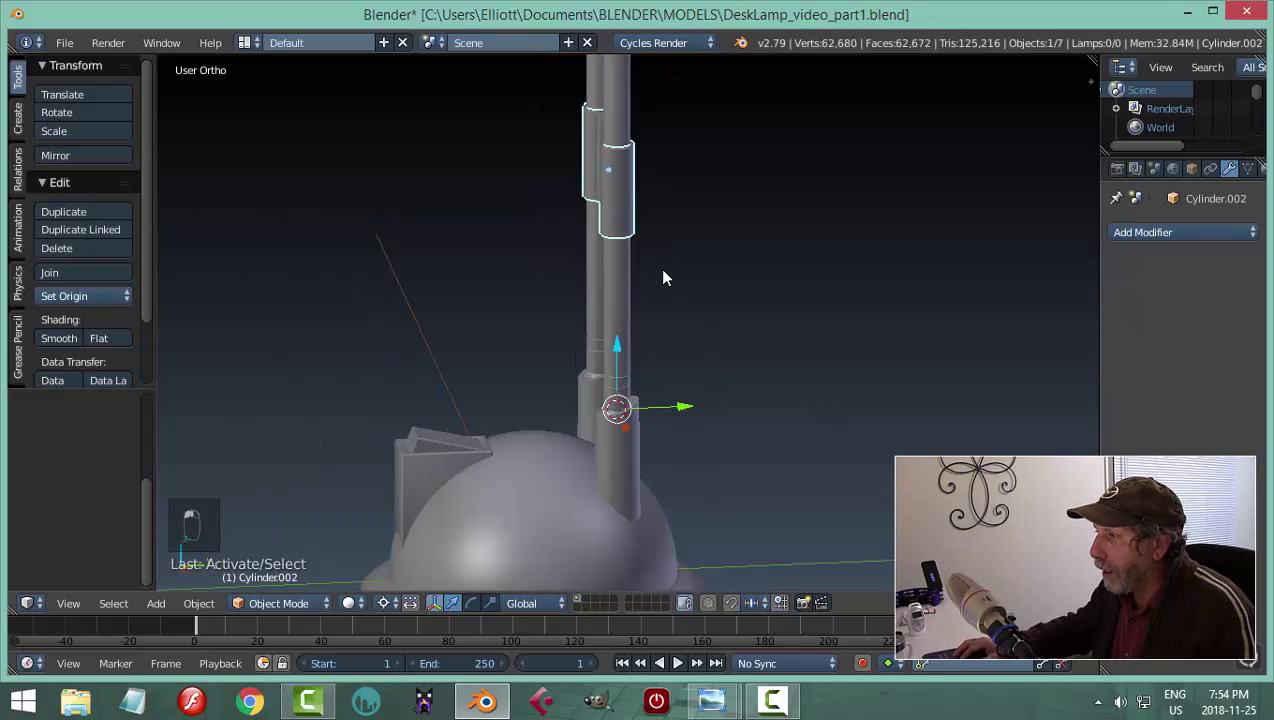
pyautogui.keyDown('shift'); pyautogui.rightClick(616, 299); pyautogui.keyUp('shift')
pyautogui.press('r')
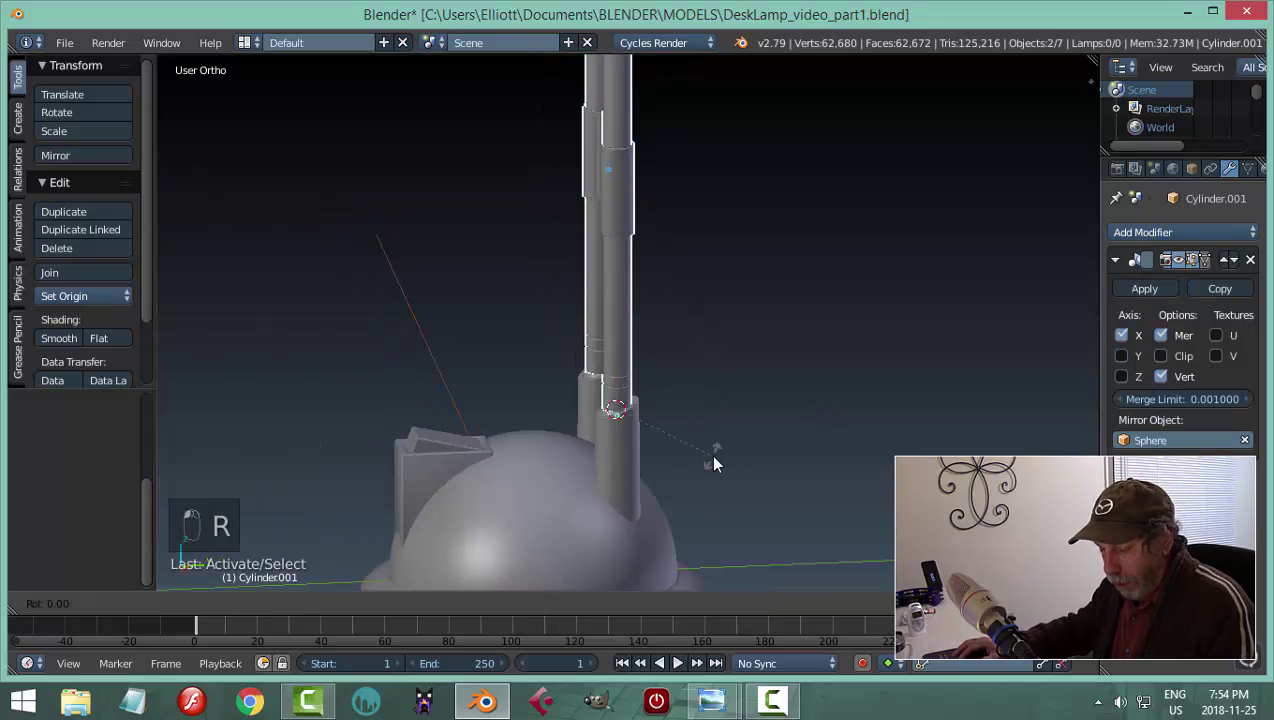
pyautogui.press('x')
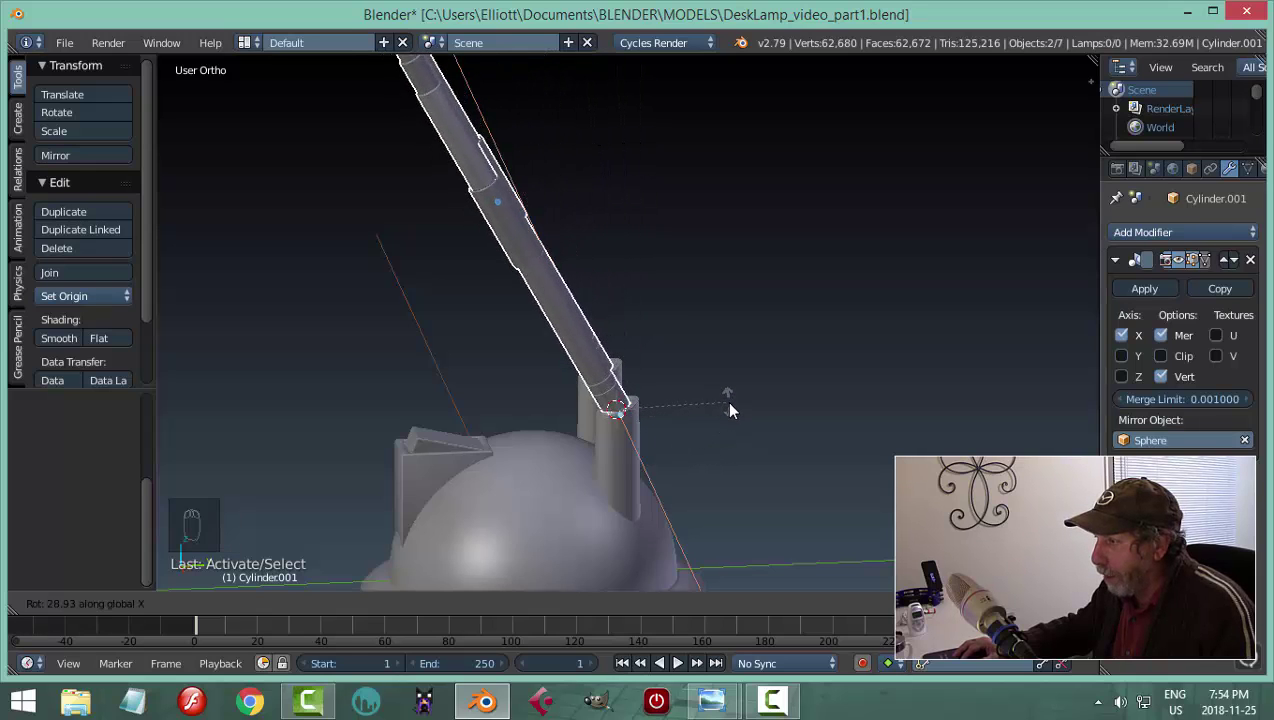
pyautogui.click(732, 419)
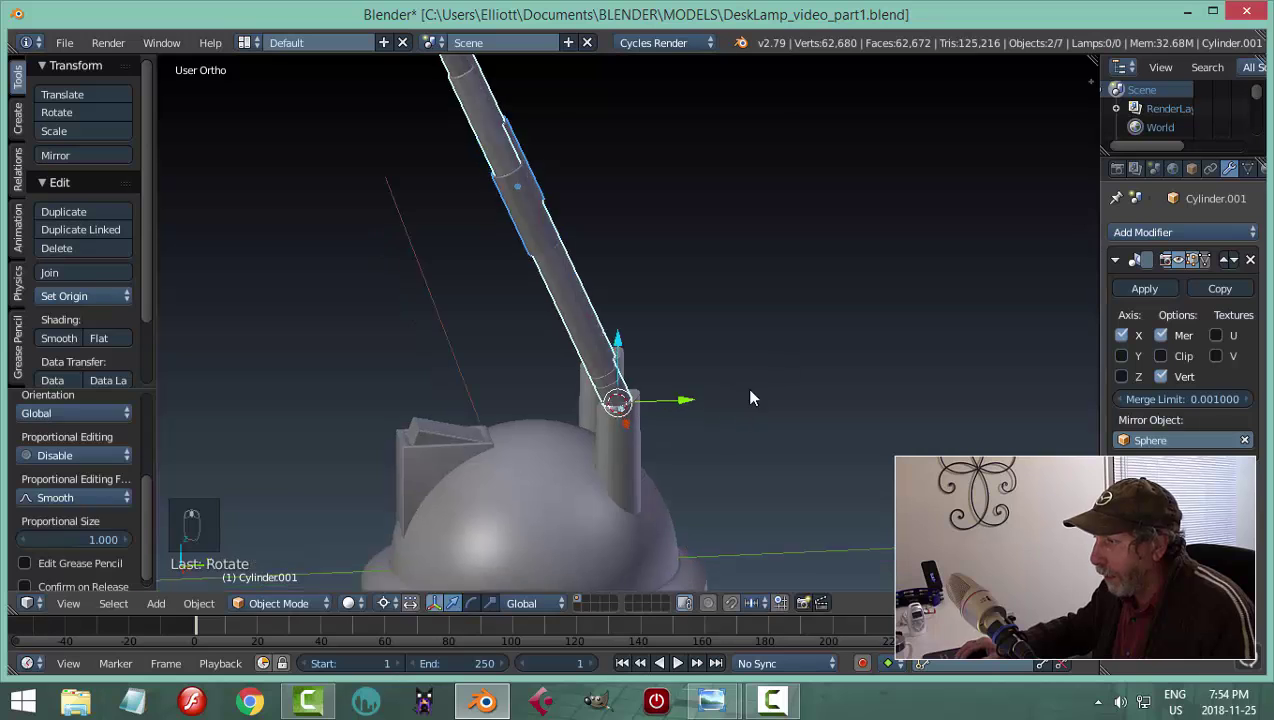
# Examine how the tilted poles sit inside the base sockets and how the leaning lamp looks overall
pyautogui.moveTo(751, 398); pyautogui.dragTo(515, 354, button='middle')
pyautogui.scroll(3, 569, 455)
pyautogui.scroll(2, 603, 407)
pyautogui.scroll(-2, 603, 407)
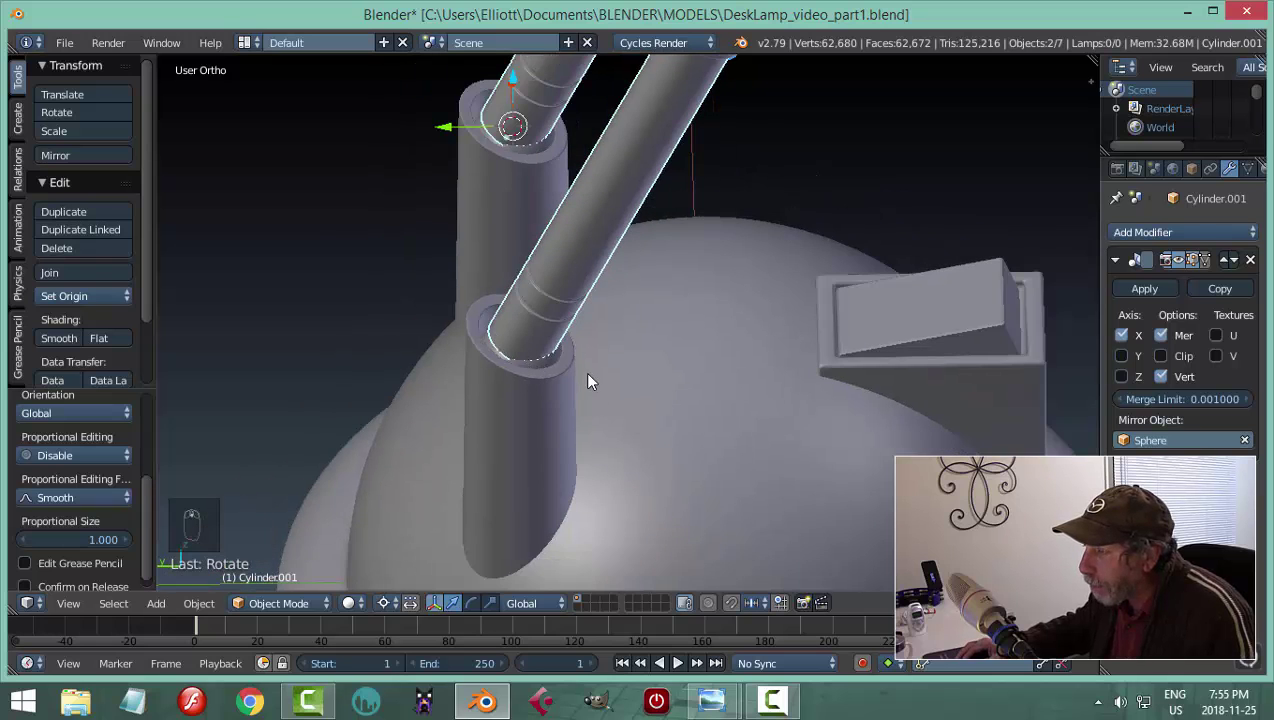
pyautogui.moveTo(588, 381); pyautogui.dragTo(627, 378, button='middle')
pyautogui.press('a')
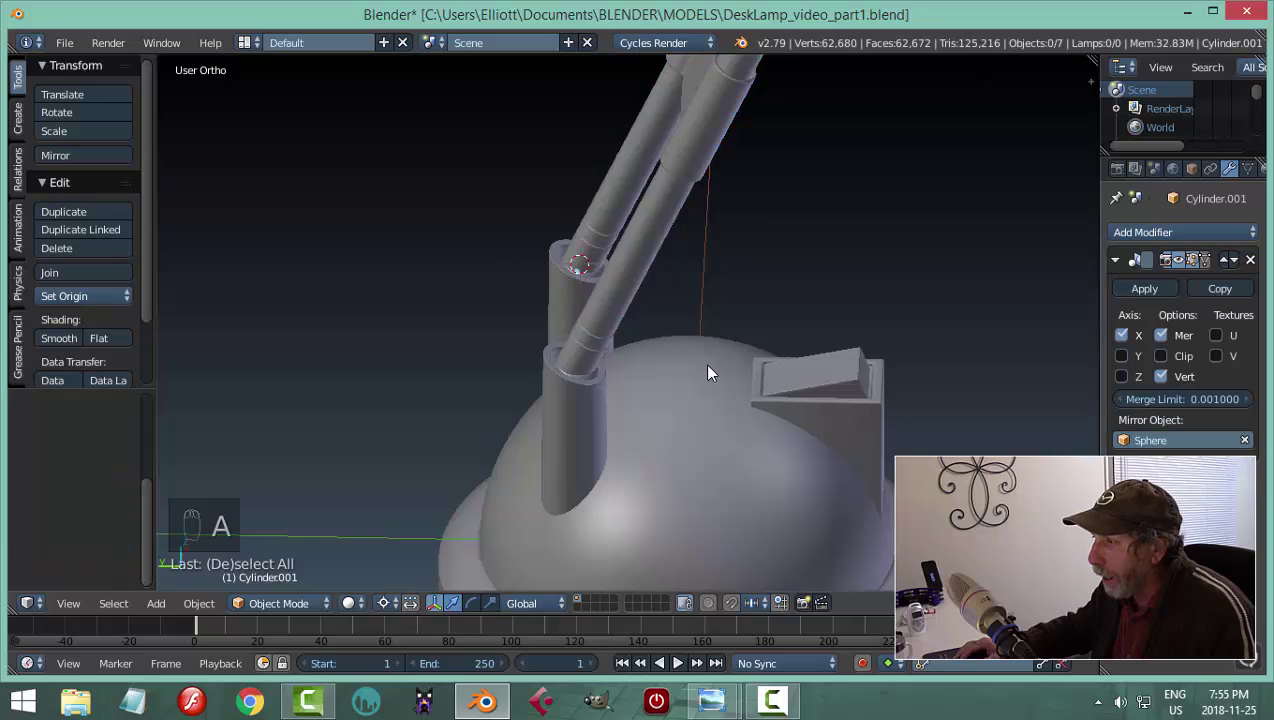
pyautogui.scroll(-4, 704, 362)
pyautogui.moveTo(702, 363); pyautogui.dragTo(606, 343, button='middle')
pyautogui.scroll(2, 643, 341)
pyautogui.scroll(-2, 643, 341)
# Undo the tilt of the poles and bracket, leaving nothing selected
pyautogui.hotkey('ctrl', 'z')
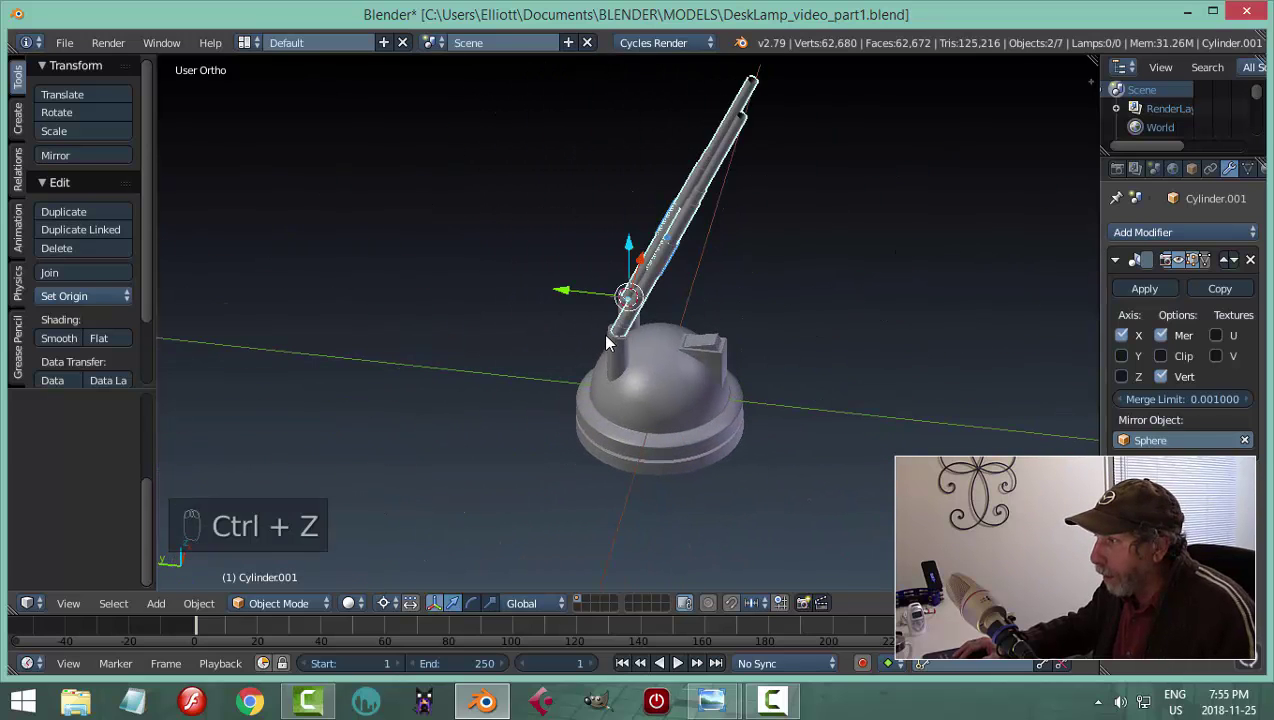
pyautogui.hotkey('ctrl', 'z')
pyautogui.press('a')
# Examine the upright poles, bracket and base from different angles and distances
pyautogui.scroll(-3, 606, 340)
pyautogui.moveTo(816, 318); pyautogui.dragTo(600, 390, button='middle')
pyautogui.scroll(3, 728, 374)
pyautogui.scroll(4, 600, 393)
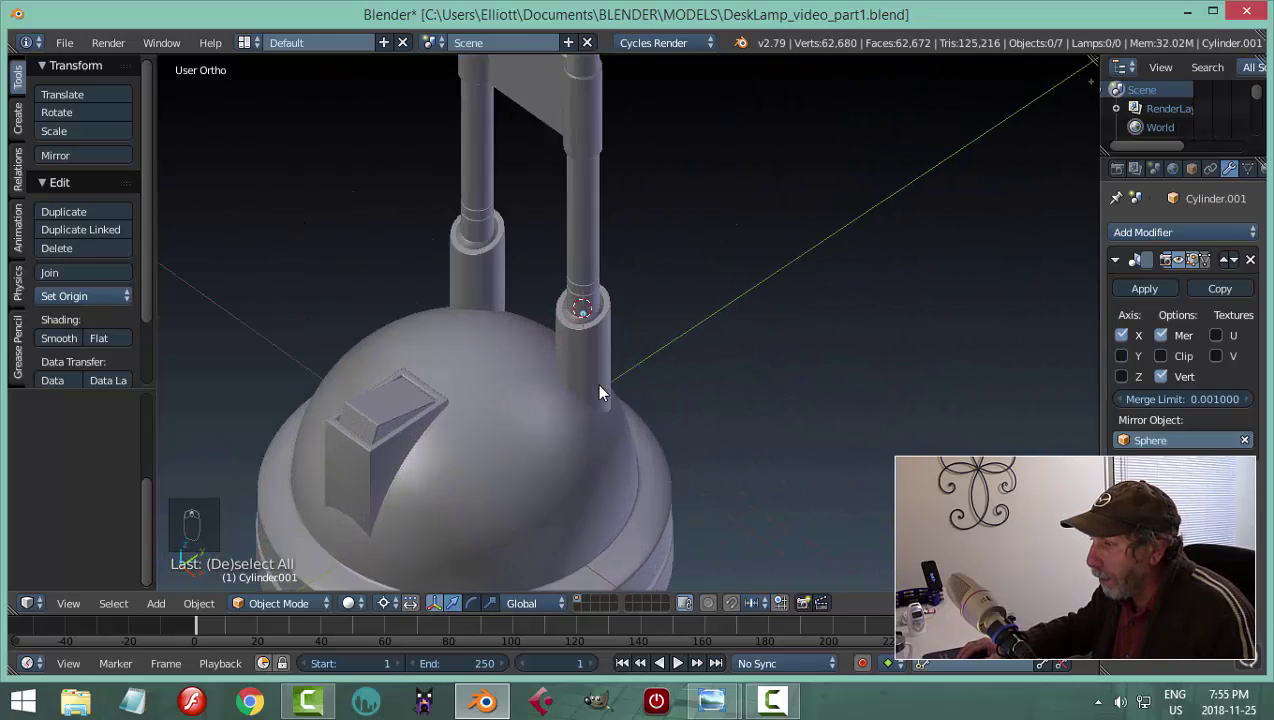
pyautogui.scroll(-4, 600, 390)
pyautogui.scroll(3, 600, 407)
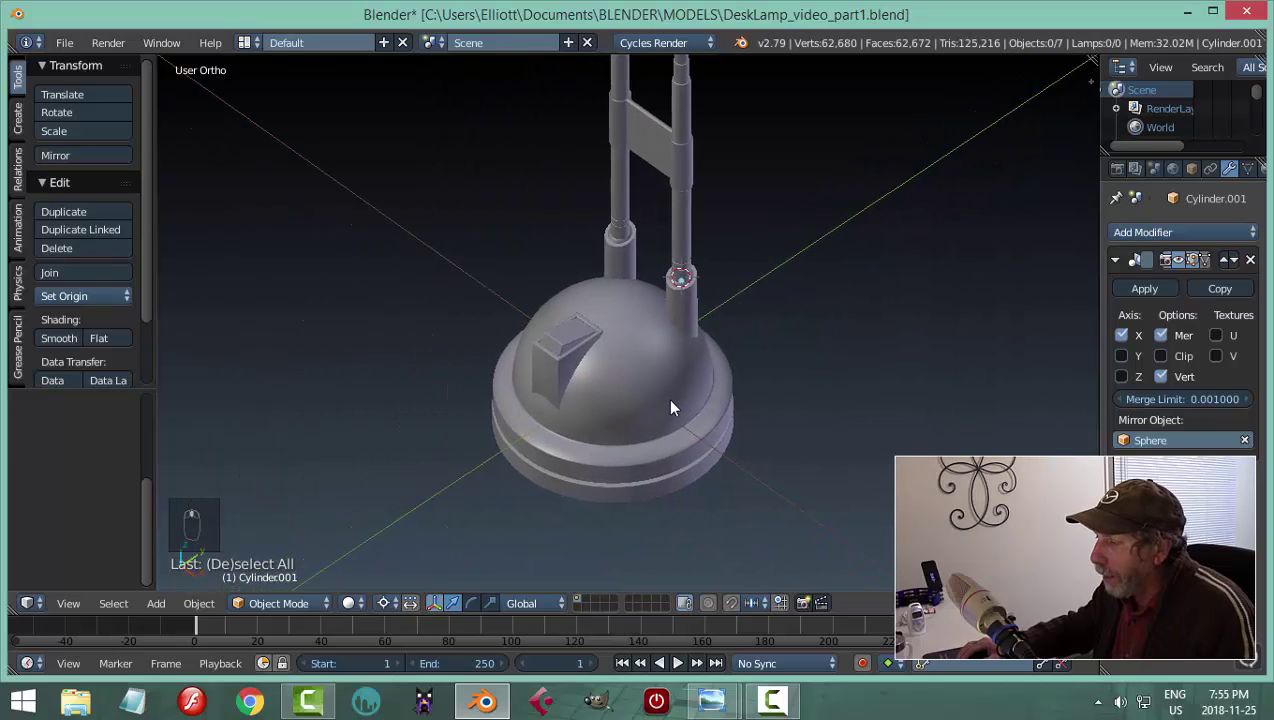
pyautogui.moveTo(670, 408)
pyautogui.mouseDown(button='middle')
pyautogui.moveTo(671, 427)
pyautogui.moveTo(671, 327)
pyautogui.moveTo(751, 318)
pyautogui.moveTo(731, 355)
pyautogui.moveTo(671, 373)
pyautogui.moveTo(717, 333)
pyautogui.moveTo(631, 387)
pyautogui.moveTo(660, 427)
pyautogui.mouseUp(button='middle')
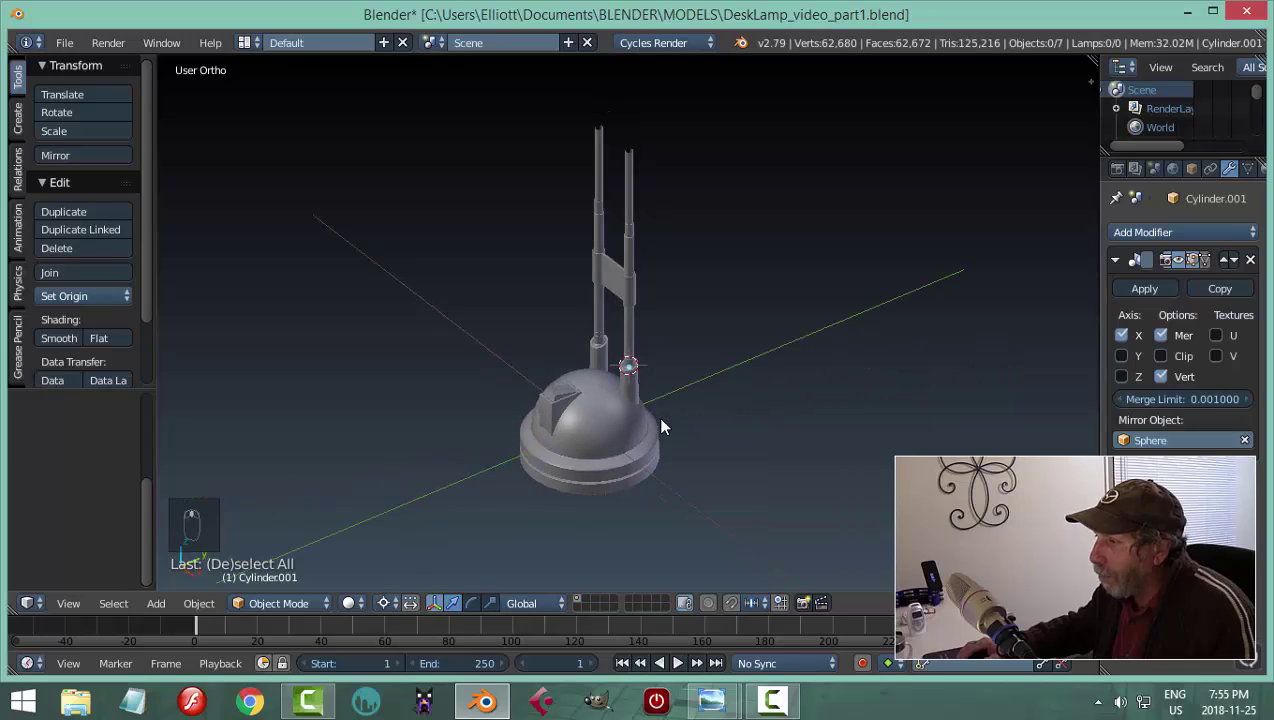